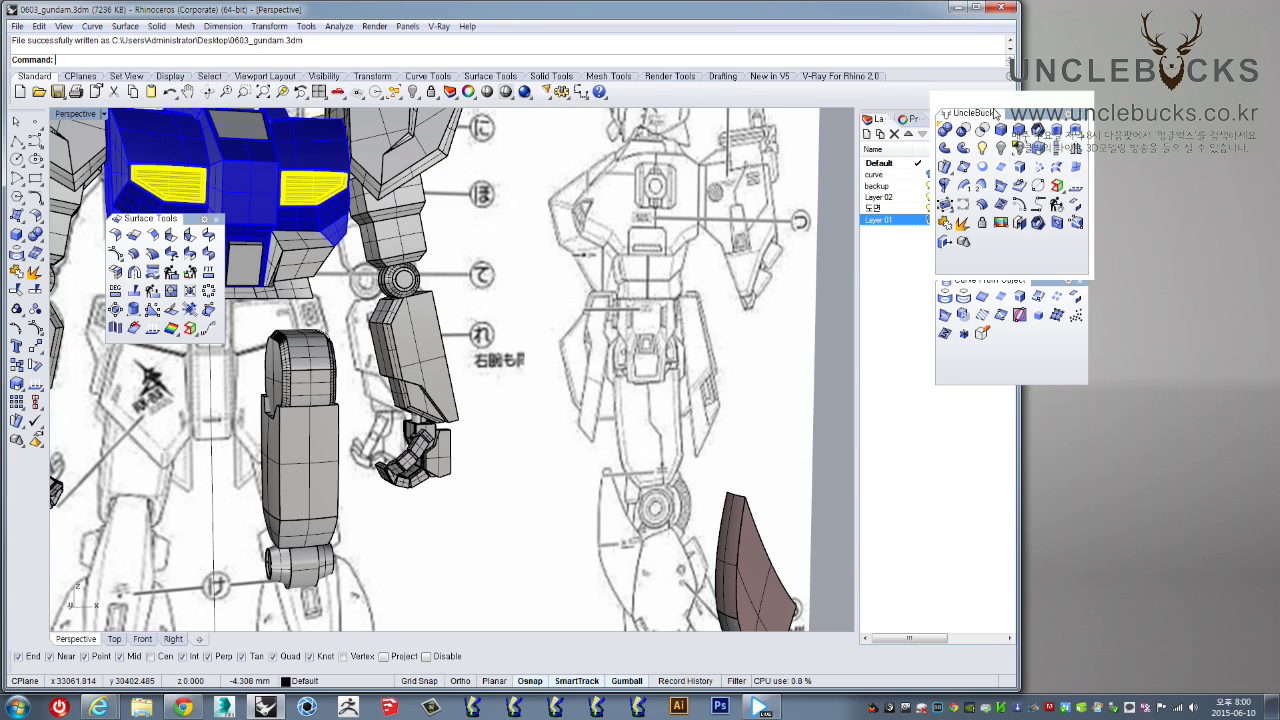
# Move the UncleBucks and Curve From Object toolbars over the viewport and bring up the live chat window beside the model
pyautogui.moveTo(1034, 116); pyautogui.dragTo(780, 140)
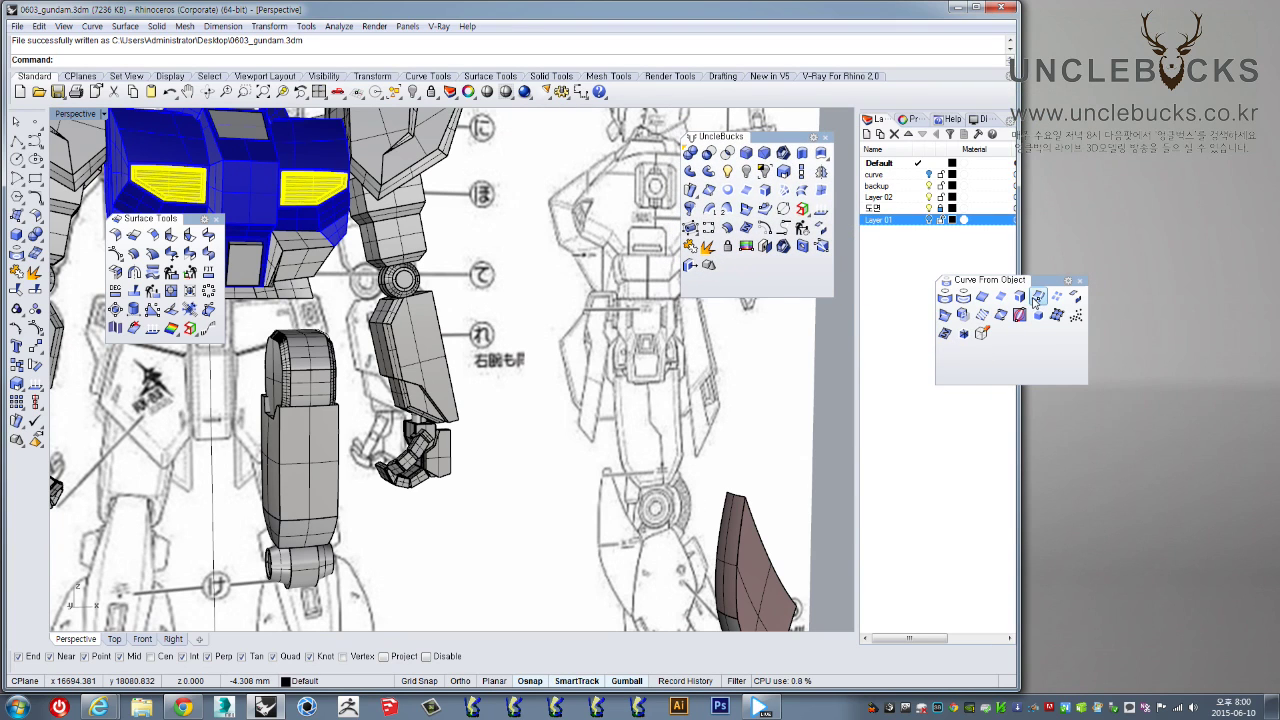
pyautogui.moveTo(1041, 280); pyautogui.dragTo(787, 311)
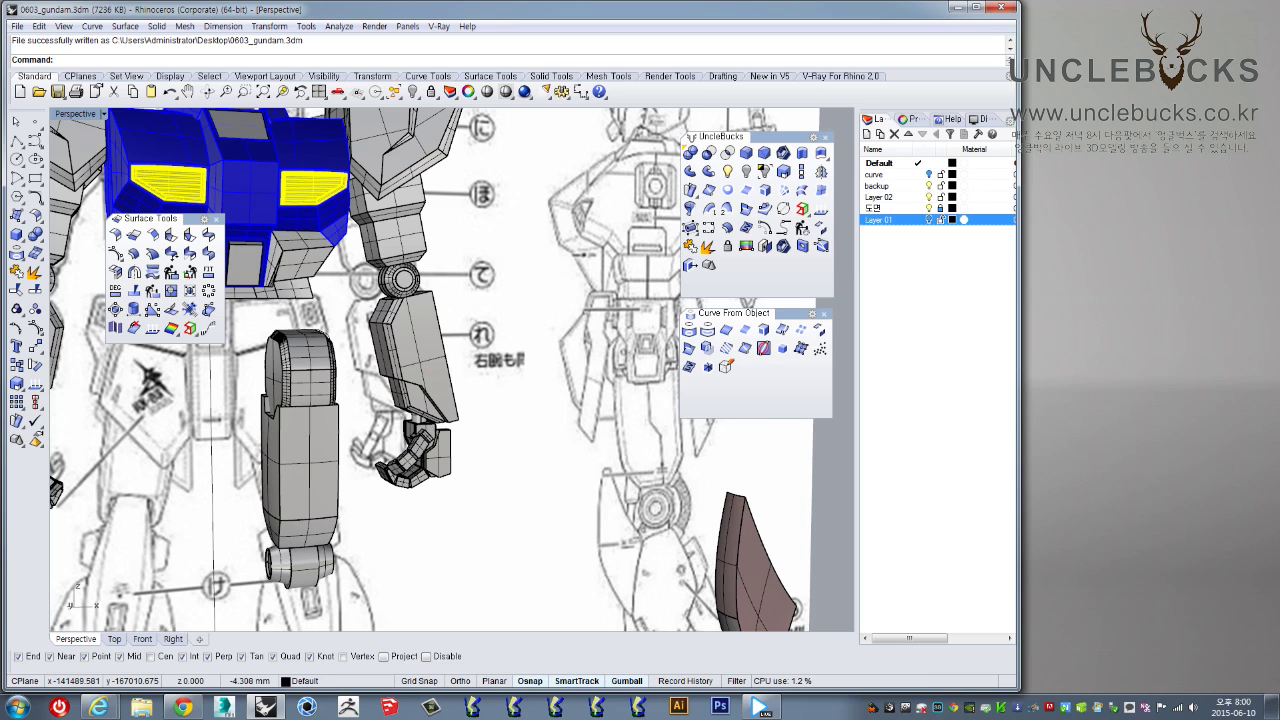
pyautogui.hotkey('alt', 'Tab')
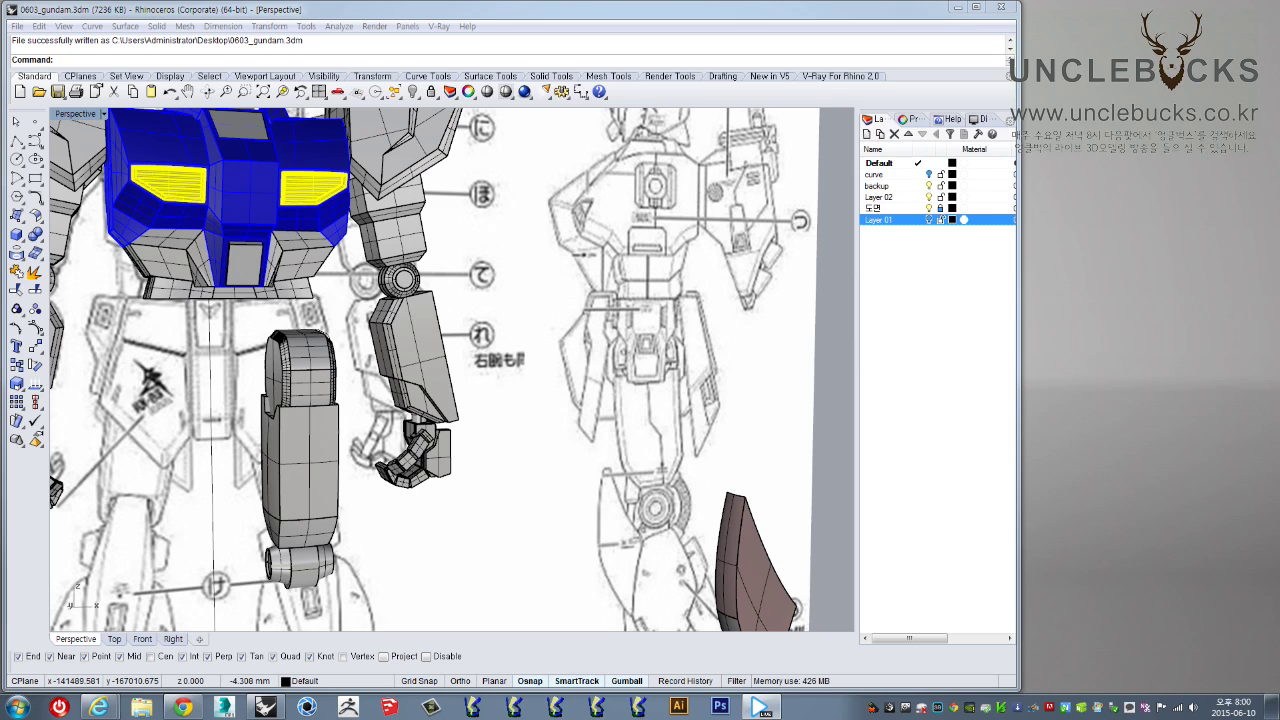
pyautogui.click(762, 707)
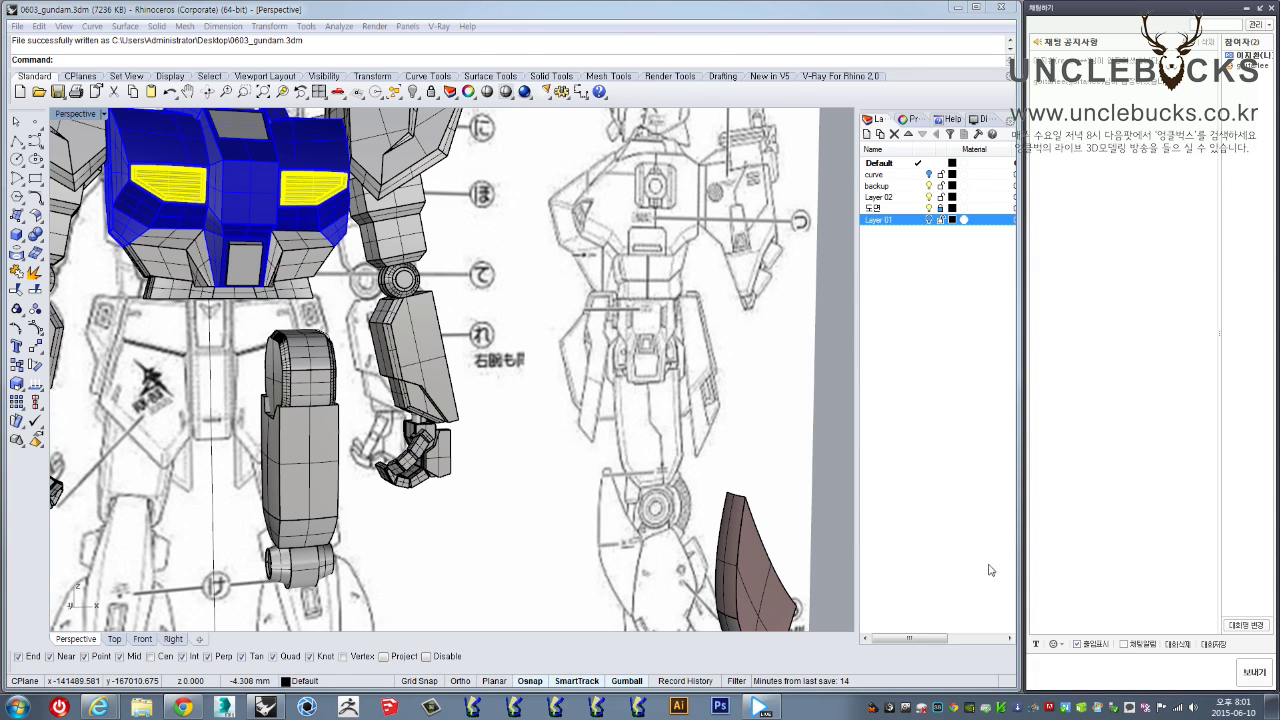
pyautogui.click(505, 394)
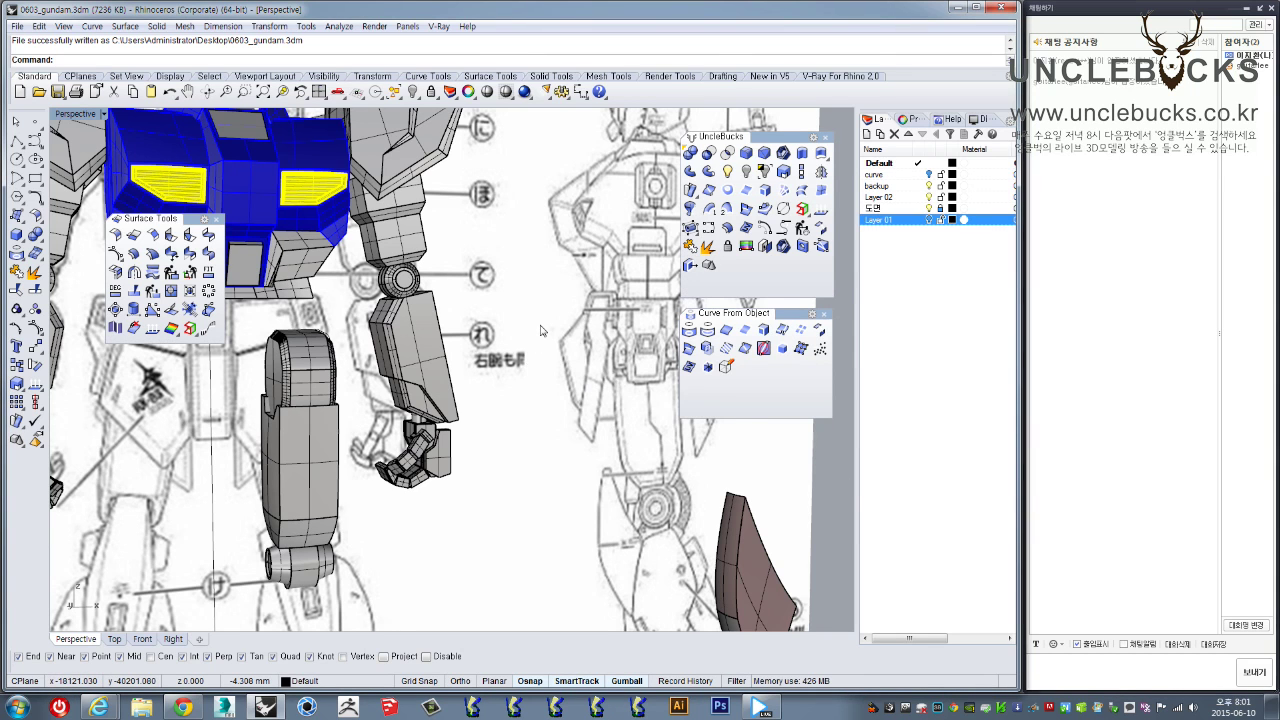
# Examine the torso, arms and unfinished thigh of the Gundam model against the reference drawings from several angles
pyautogui.scroll(-4, 538, 344)
pyautogui.scroll(3, 476, 350)
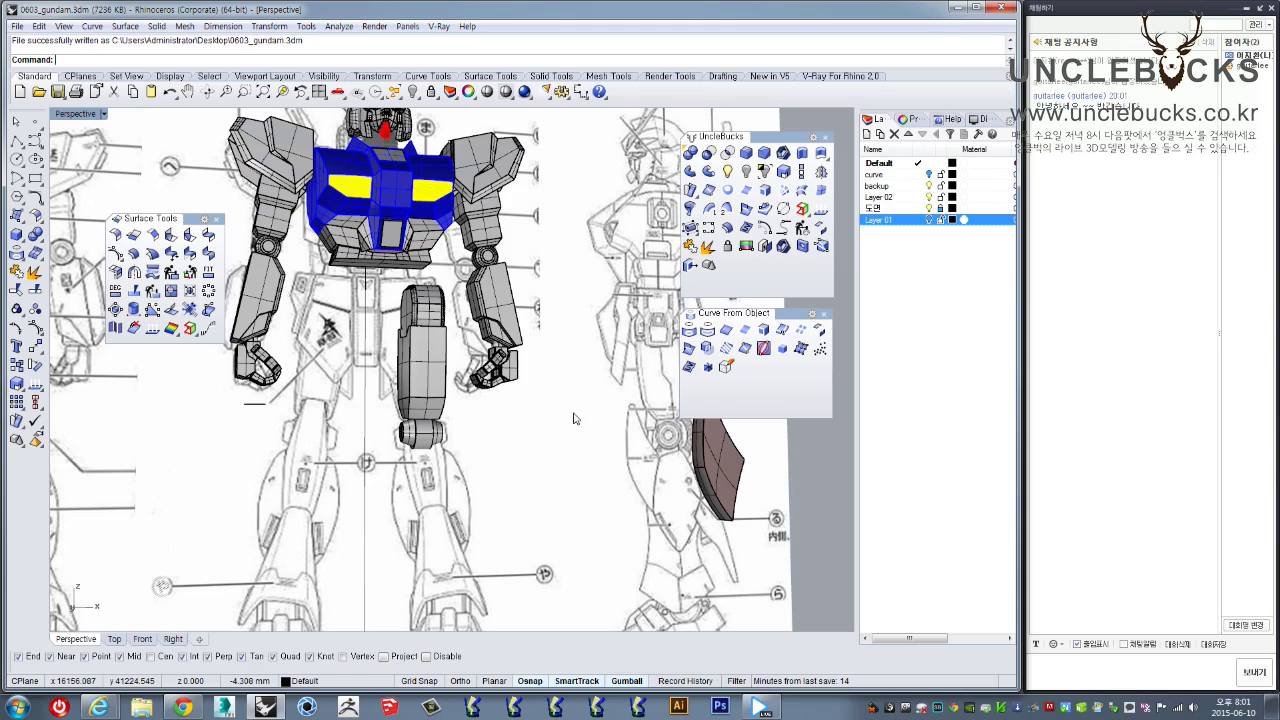
pyautogui.scroll(-3, 641, 319)
pyautogui.scroll(3, 376, 150)
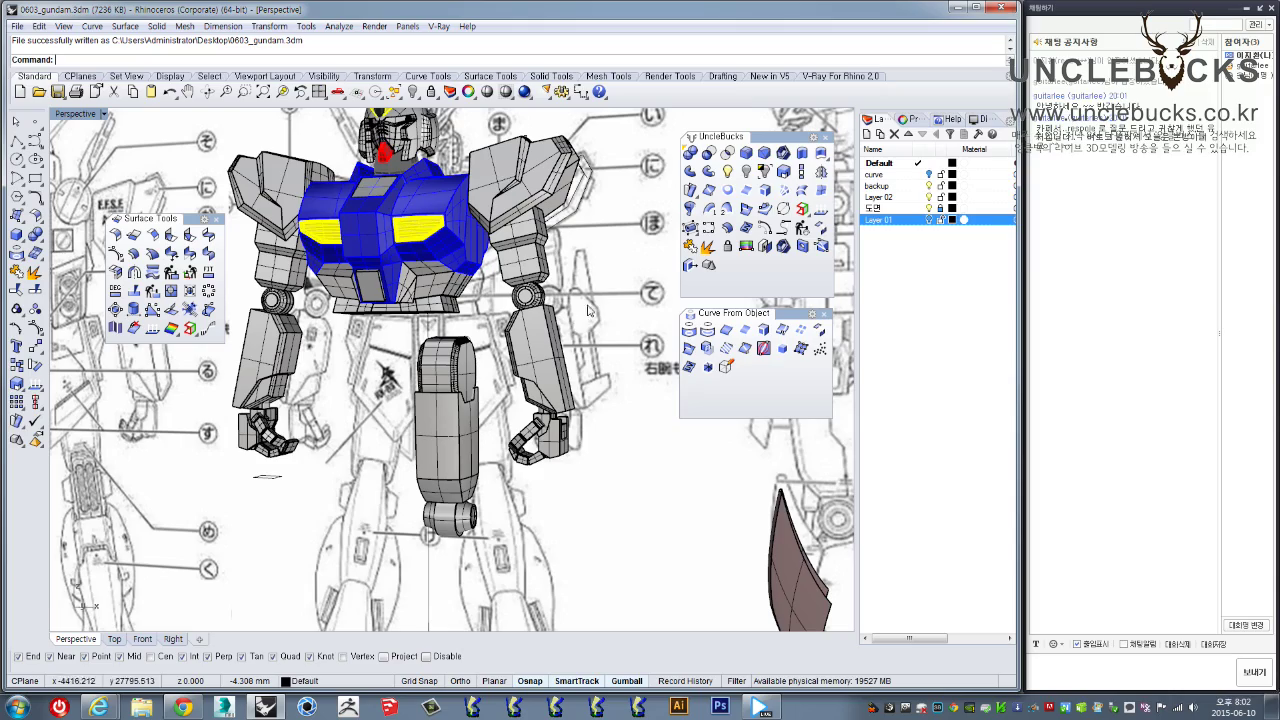
pyautogui.moveTo(544, 356)
pyautogui.mouseDown(button='right')
pyautogui.moveTo(541, 367)
pyautogui.moveTo(557, 361)
pyautogui.mouseUp(button='right')
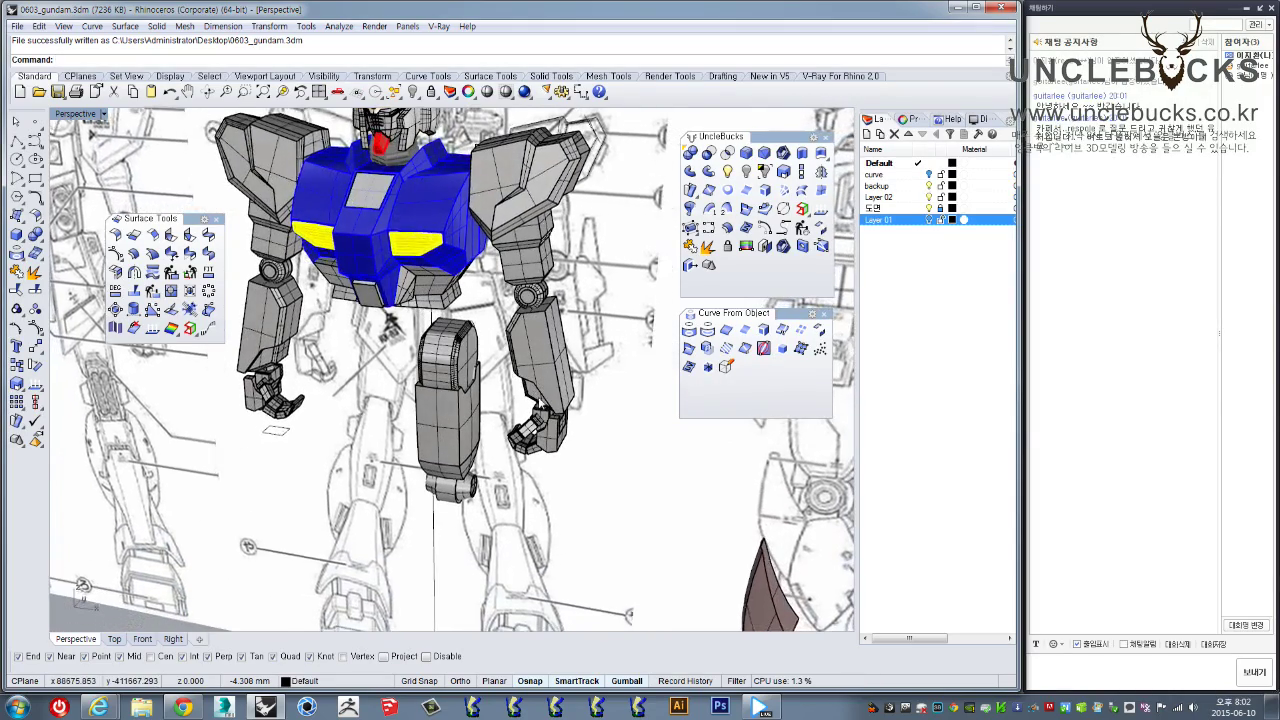
pyautogui.moveTo(583, 288); pyautogui.dragTo(538, 316, button='right')
pyautogui.scroll(-3, 547, 290)
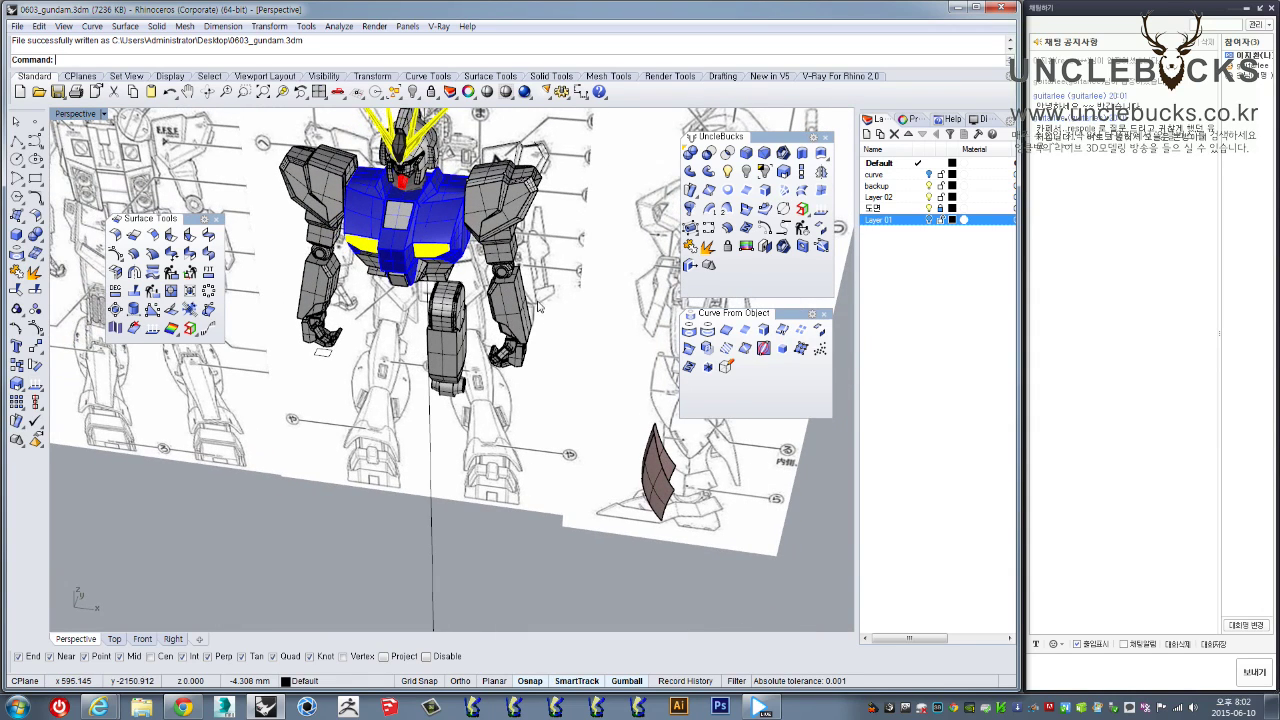
pyautogui.scroll(2, 537, 312)
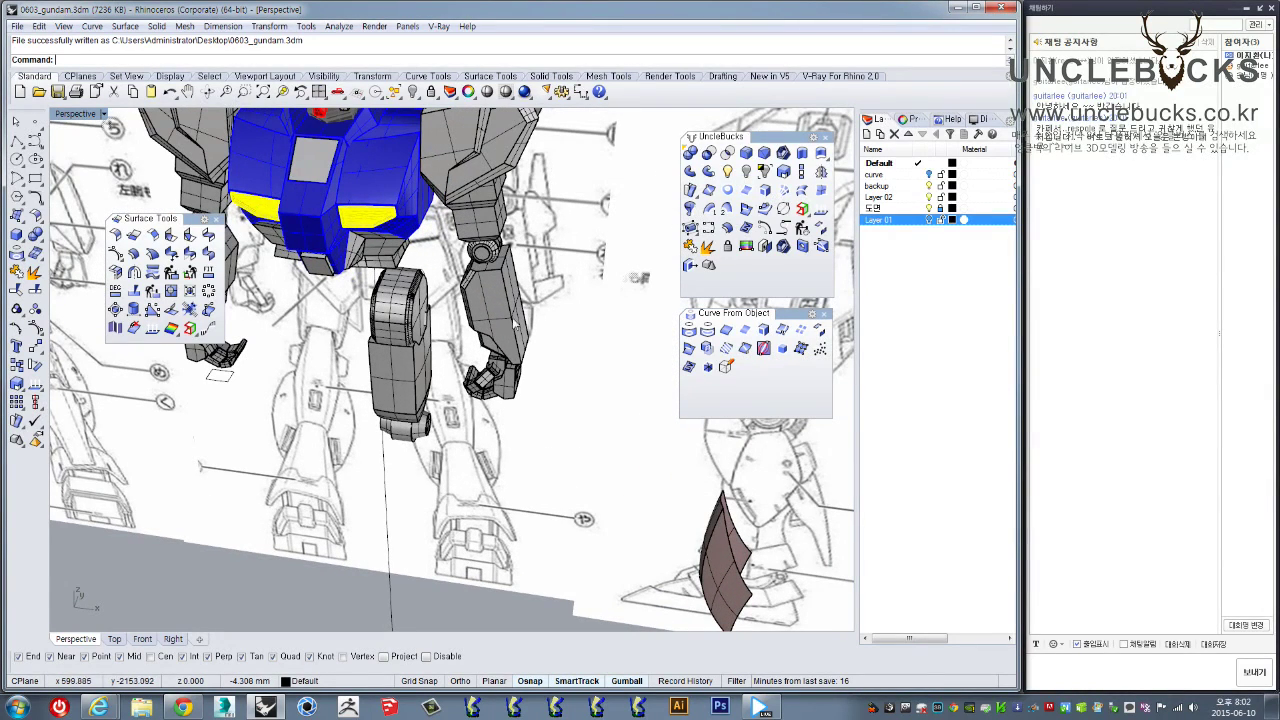
pyautogui.click(99, 705)
pyautogui.click(153, 628)
pyautogui.click(154, 628)
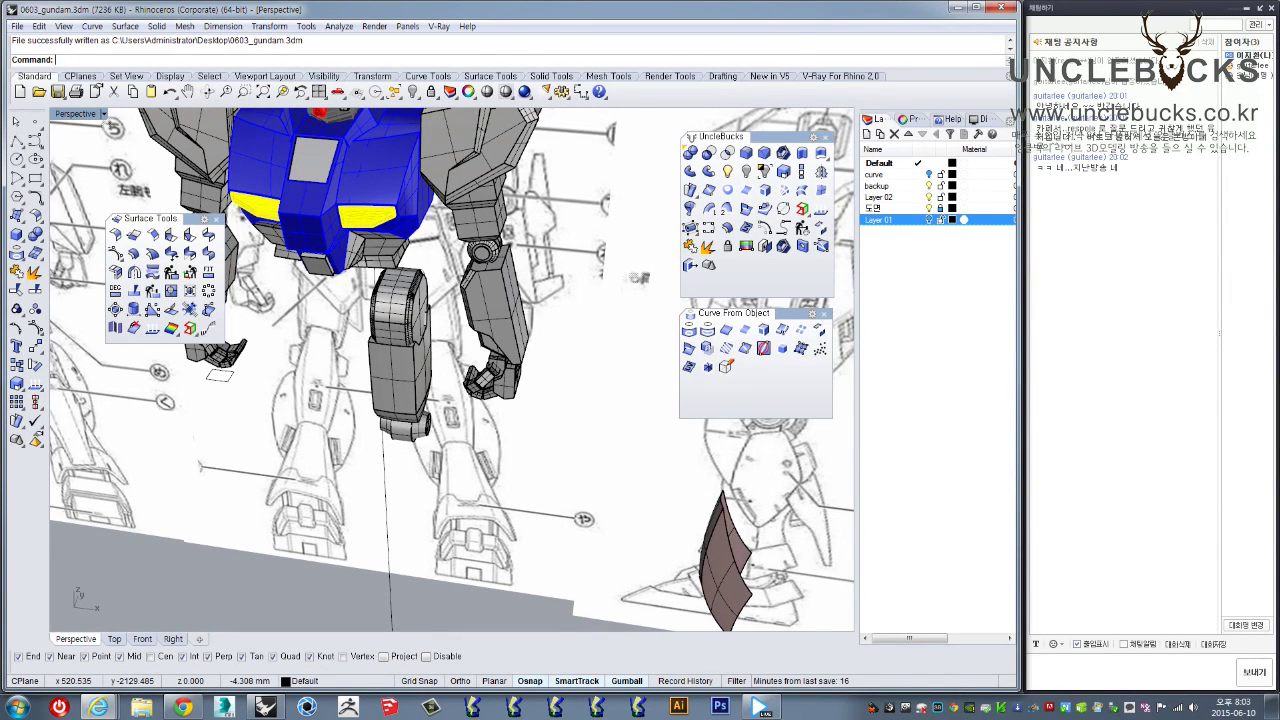
# Flip the normals of the reversed front and side surfaces on the separate curved knee armour plate
pyautogui.moveTo(545, 391)
pyautogui.mouseDown(button='right')
pyautogui.moveTo(554, 329)
pyautogui.moveTo(597, 399)
pyautogui.mouseUp(button='right')
pyautogui.moveTo(706, 452)
pyautogui.keyDown('shift'); pyautogui.mouseDown(button='right')
pyautogui.moveTo(490, 439)
pyautogui.moveTo(560, 445)
pyautogui.mouseUp(button='right'); pyautogui.keyUp('shift')
pyautogui.moveTo(650, 470)
pyautogui.keyDown('shift'); pyautogui.mouseDown(button='right')
pyautogui.moveTo(573, 446)
pyautogui.moveTo(595, 468)
pyautogui.mouseUp(button='right'); pyautogui.keyUp('shift')
pyautogui.scroll(5, 595, 470)
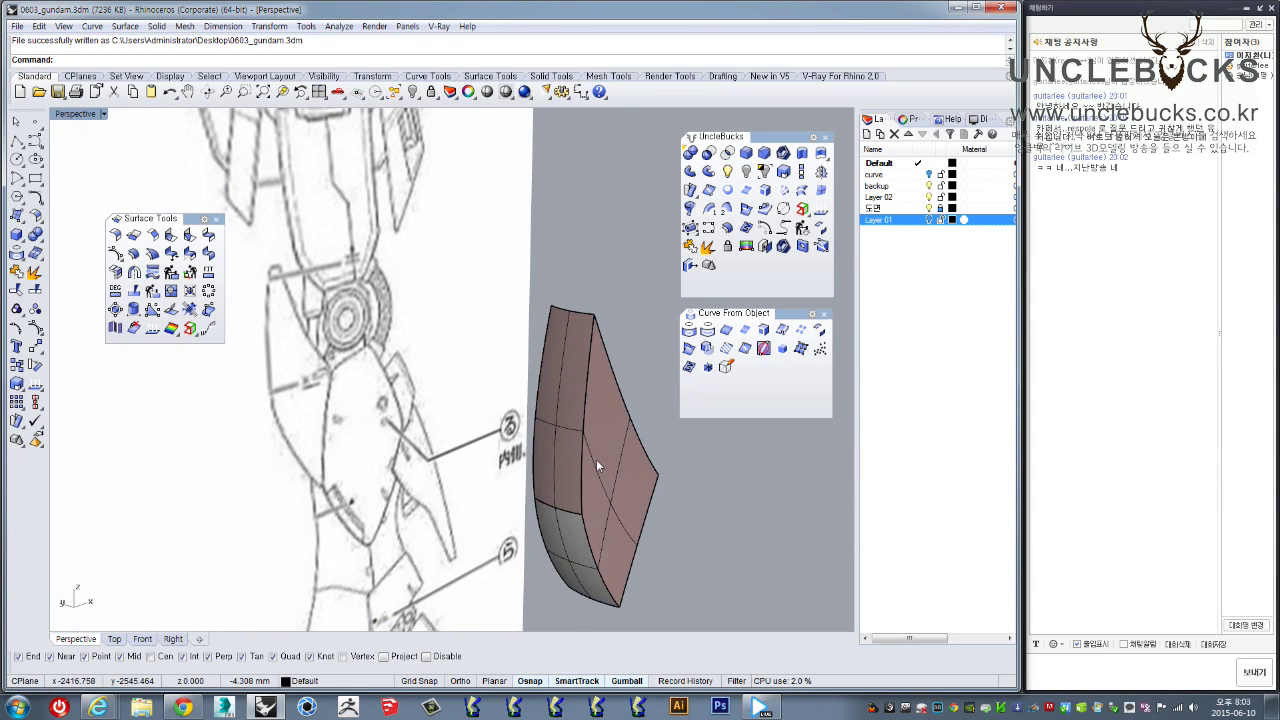
pyautogui.moveTo(624, 487); pyautogui.dragTo(391, 429, button='right')
pyautogui.scroll(3, 392, 428)
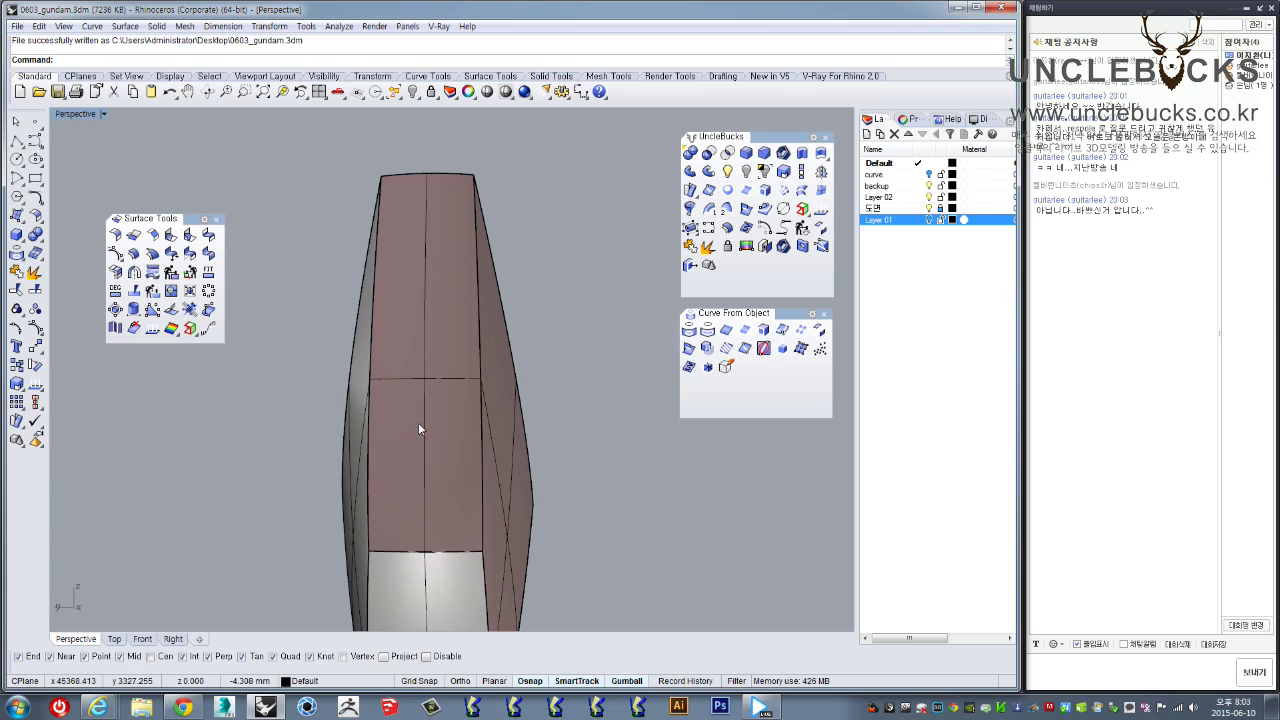
pyautogui.click(419, 422)
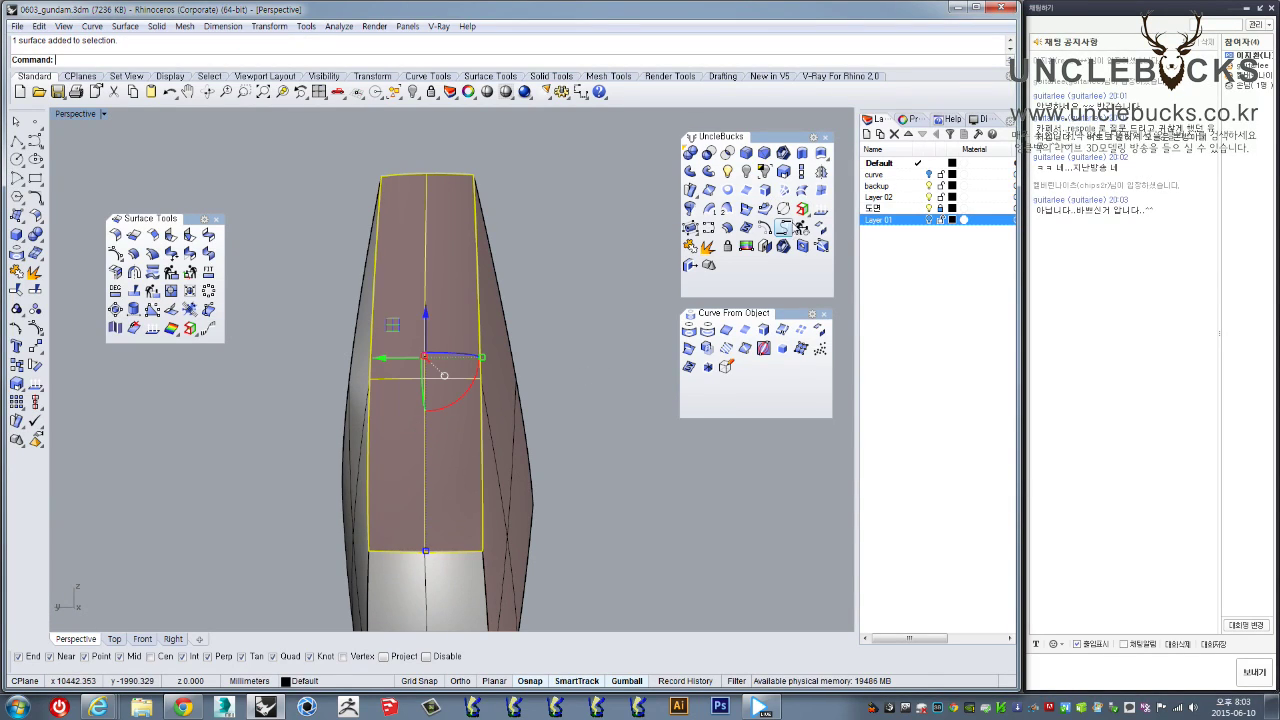
pyautogui.click(820, 209)
pyautogui.rightClick(514, 435)
pyautogui.click(518, 456)
pyautogui.click(820, 209)
pyautogui.click(516, 448)
pyautogui.rightClick(562, 429)
pyautogui.click(567, 433)
# Select the four surfaces of the knee armour plate and join them into one polysurface
pyautogui.scroll(-5, 567, 434)
pyautogui.moveTo(567, 434); pyautogui.dragTo(538, 378, button='right')
pyautogui.scroll(-4, 453, 430)
pyautogui.scroll(-3, 438, 414)
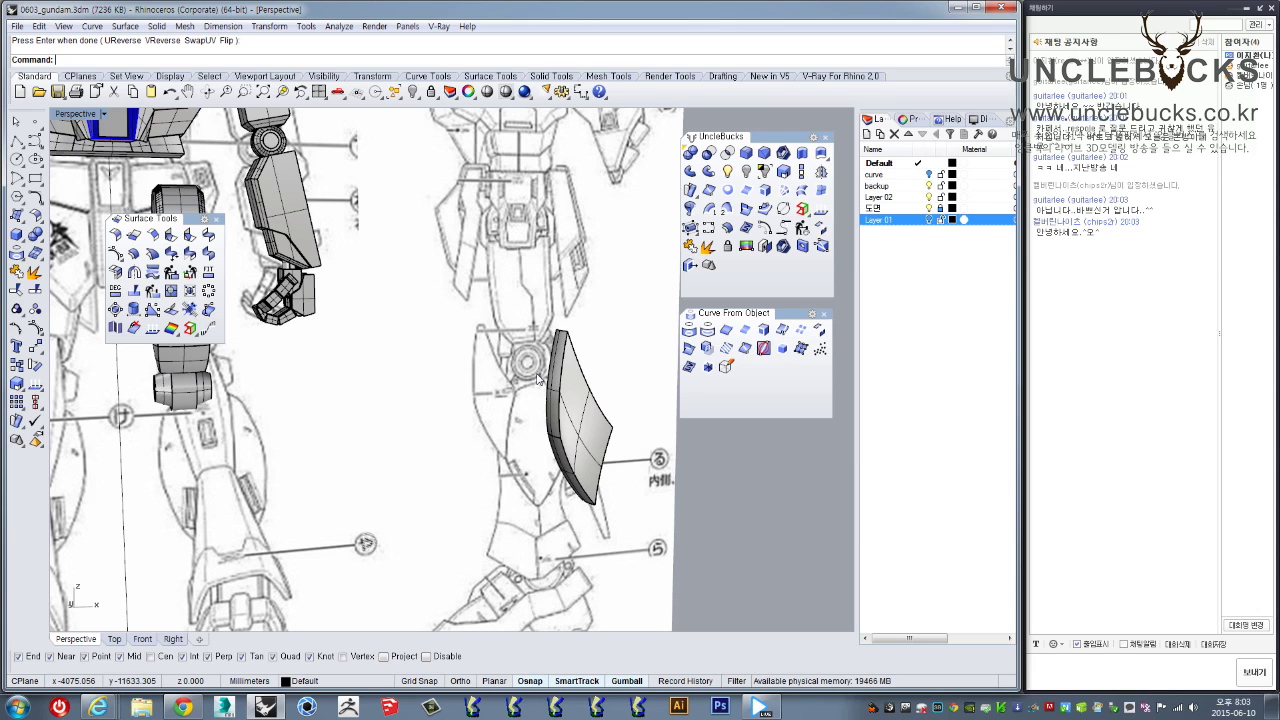
pyautogui.moveTo(489, 333); pyautogui.dragTo(587, 312, button='right')
pyautogui.moveTo(587, 315); pyautogui.dragTo(586, 312)
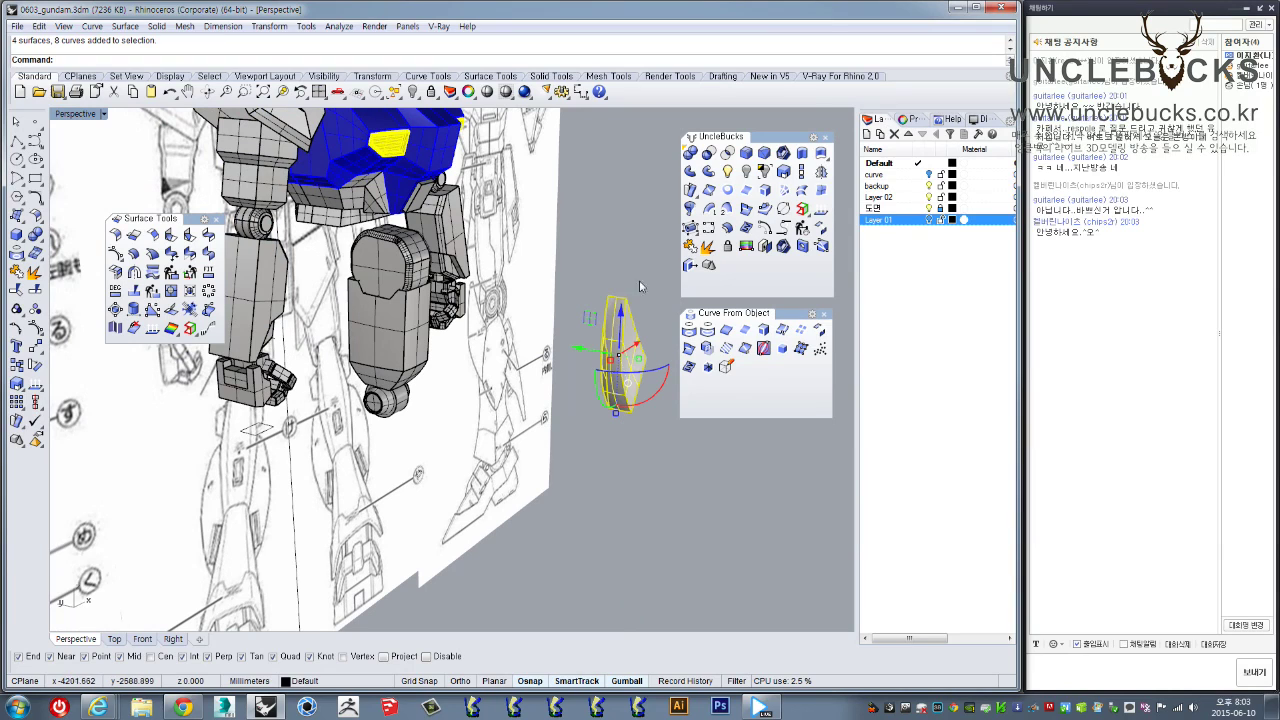
pyautogui.click(692, 248)
pyautogui.moveTo(594, 242); pyautogui.dragTo(359, 257, button='right')
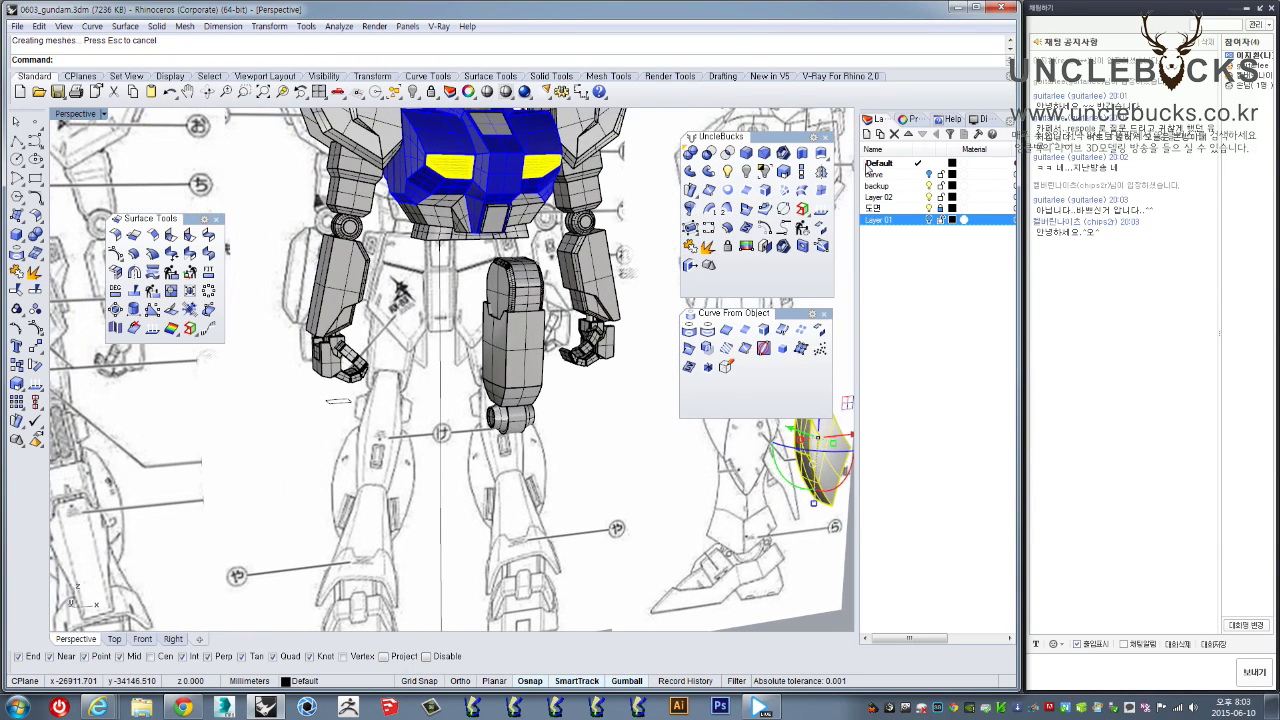
# Show the hidden hip skirt armour and knee parts of the model again
pyautogui.moveTo(481, 256); pyautogui.dragTo(508, 238, button='right')
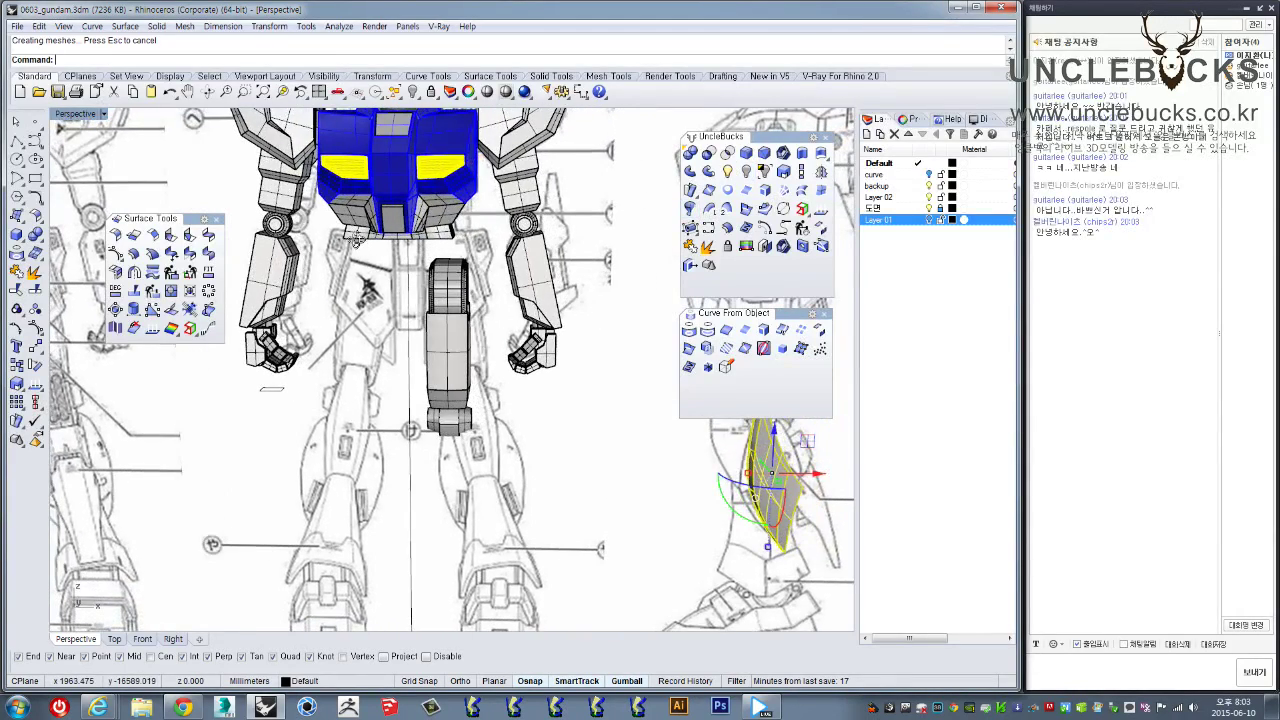
pyautogui.moveTo(362, 244); pyautogui.dragTo(254, 265, button='right')
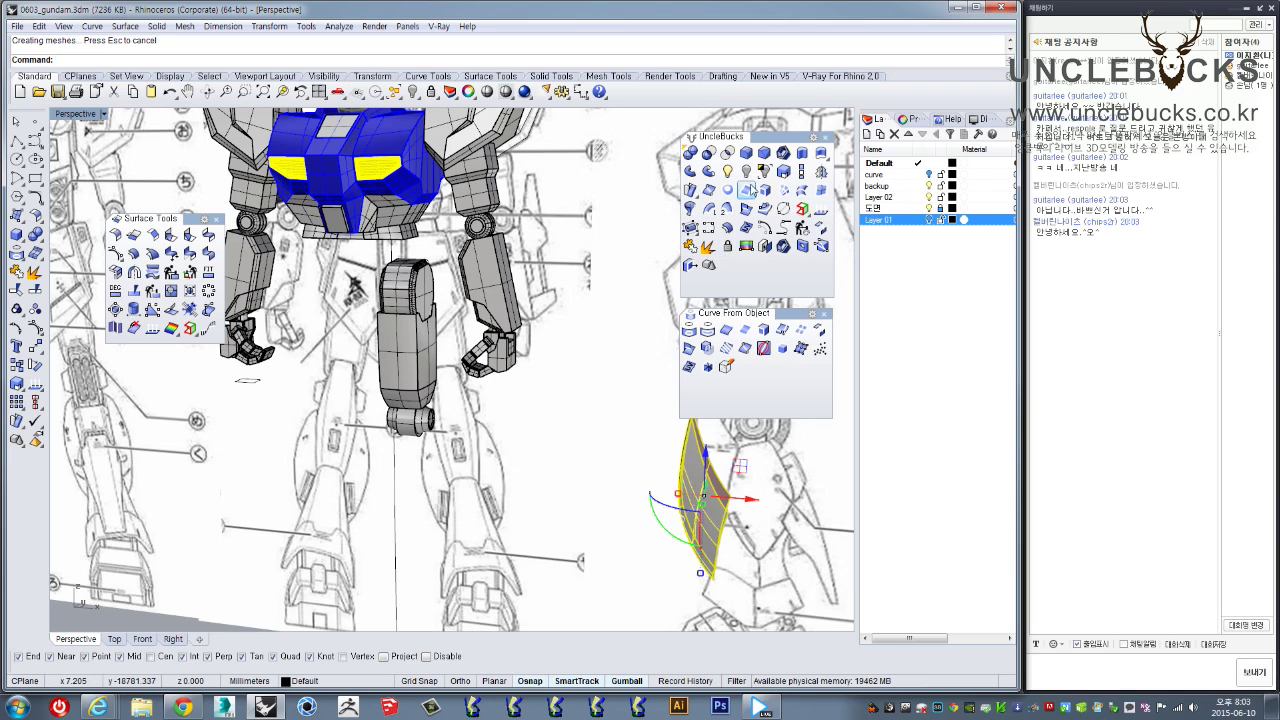
pyautogui.click(728, 172)
pyautogui.moveTo(492, 207); pyautogui.dragTo(450, 275, button='right')
pyautogui.scroll(-4, 588, 350)
pyautogui.scroll(4, 430, 270)
pyautogui.moveTo(520, 295)
pyautogui.mouseDown(button='right')
pyautogui.moveTo(363, 240)
pyautogui.moveTo(600, 447)
pyautogui.moveTo(700, 462)
pyautogui.moveTo(541, 477)
pyautogui.mouseUp(button='right')
# Copy the knee armour plate toward the leg and rotate the copy 90 degrees so it faces forward
pyautogui.press('alt')
pyautogui.moveTo(598, 440); pyautogui.dragTo(412, 454)
pyautogui.moveTo(390, 507); pyautogui.dragTo(437, 504)
pyautogui.moveTo(437, 504); pyautogui.dragTo(368, 371, button='right')
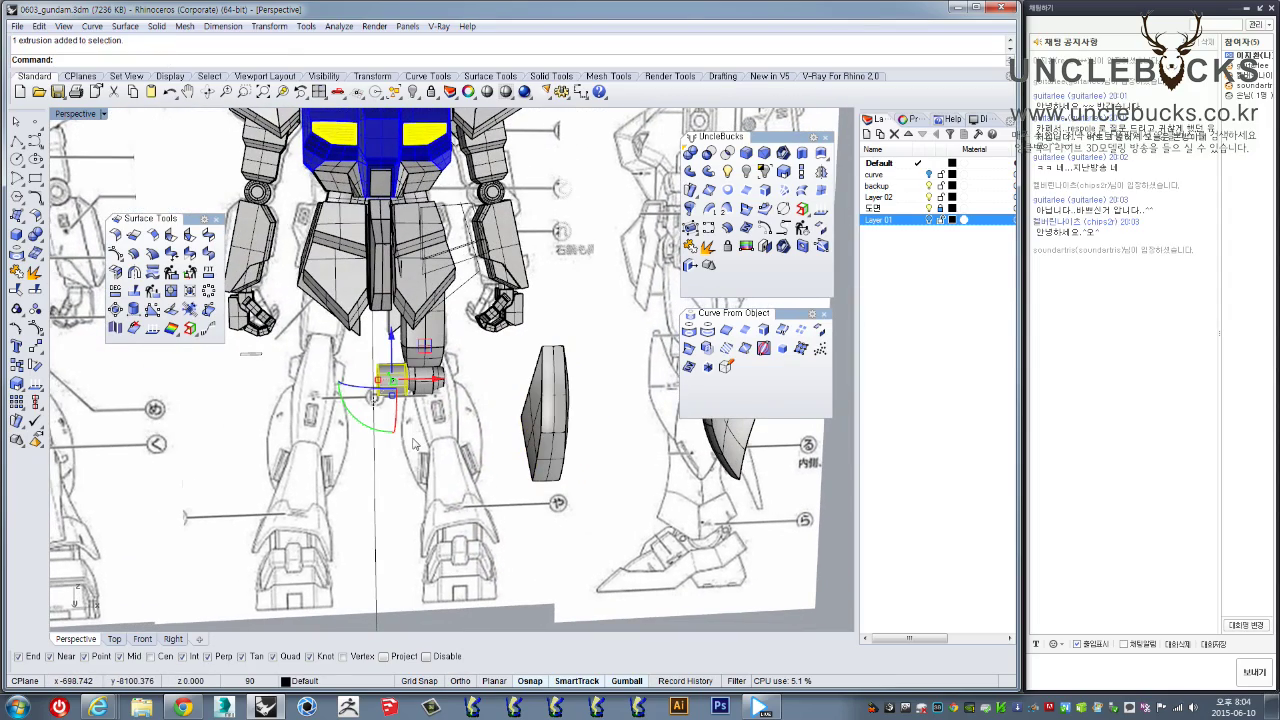
# Move the copied armour plate in front of the left knee joint, just below the thigh
pyautogui.moveTo(543, 432); pyautogui.dragTo(492, 566, button='right')
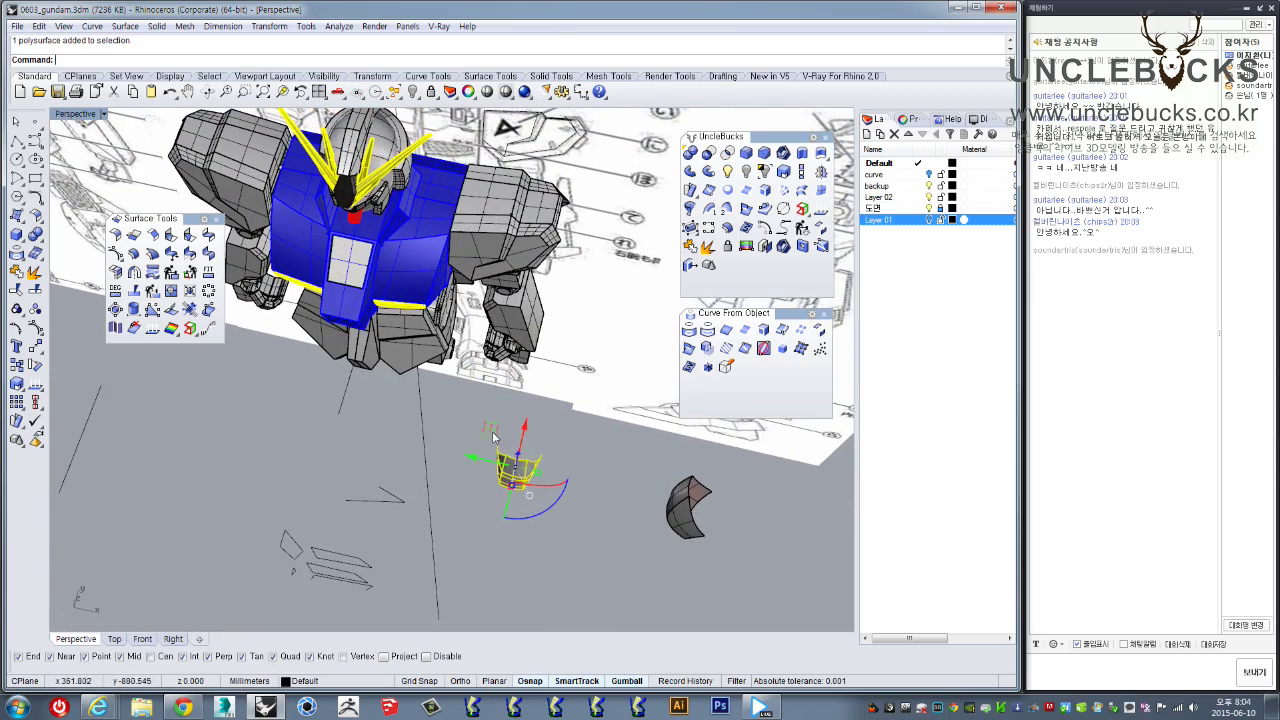
pyautogui.moveTo(407, 341); pyautogui.dragTo(440, 445, button='right')
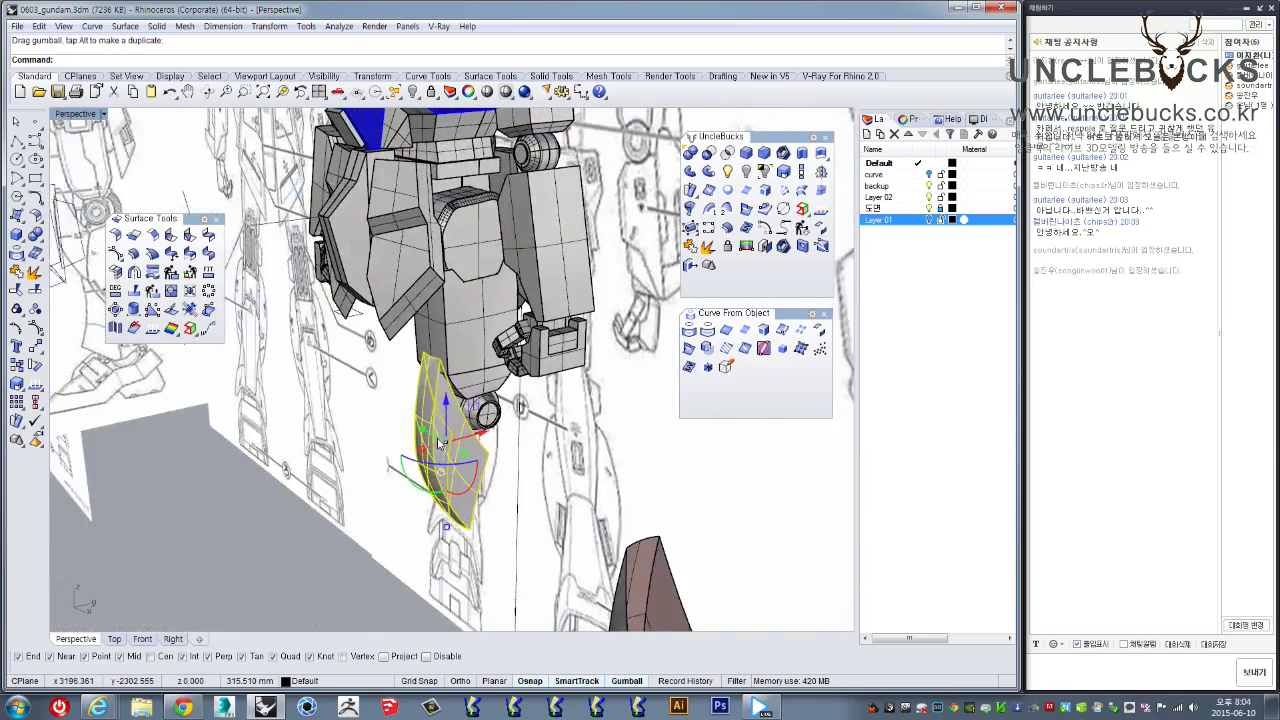
pyautogui.scroll(4, 441, 445)
pyautogui.moveTo(482, 441); pyautogui.dragTo(462, 447)
pyautogui.moveTo(462, 447); pyautogui.dragTo(416, 395, button='right')
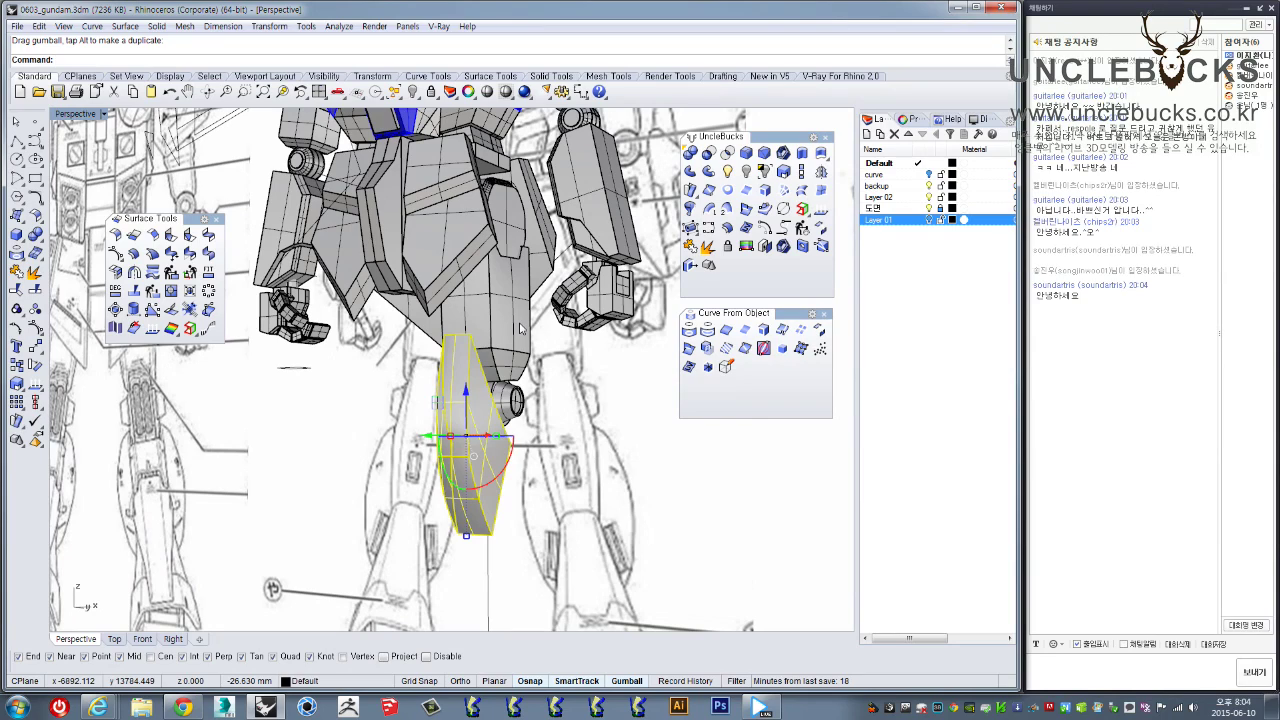
pyautogui.moveTo(519, 328); pyautogui.dragTo(436, 376, button='right')
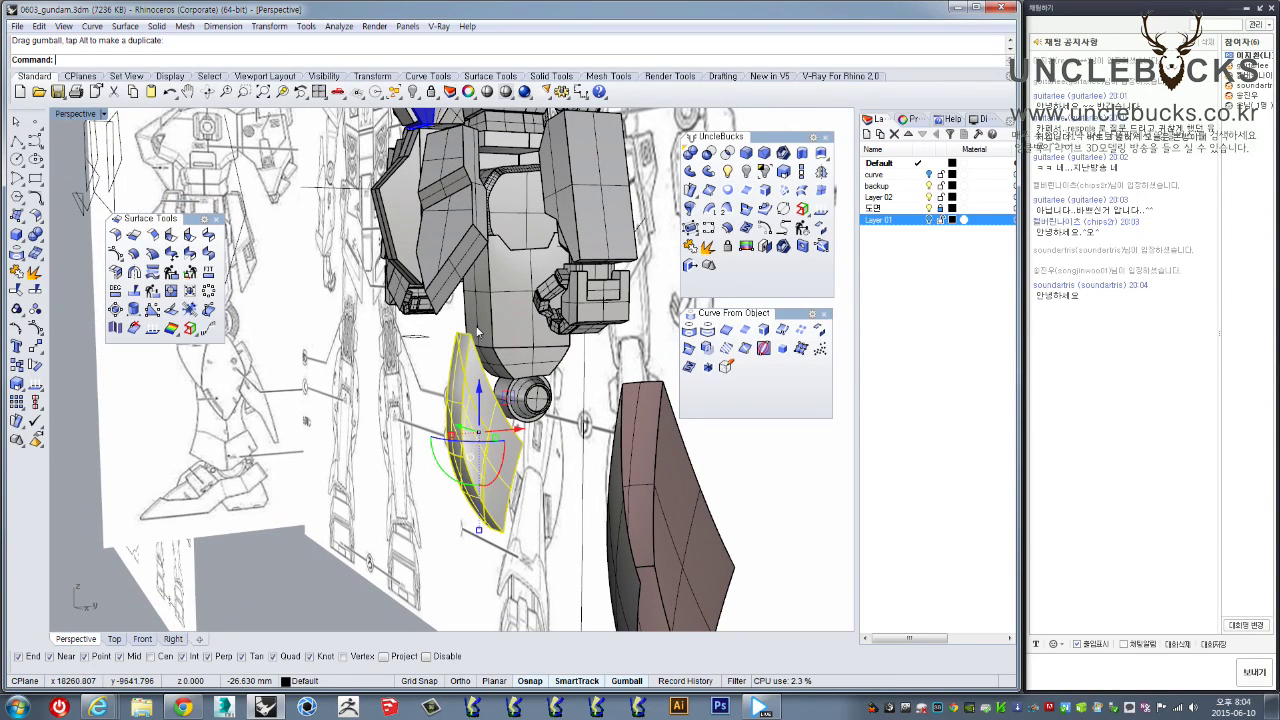
pyautogui.moveTo(472, 325); pyautogui.dragTo(553, 452, button='right')
pyautogui.click(576, 365)
pyautogui.scroll(-4, 626, 433)
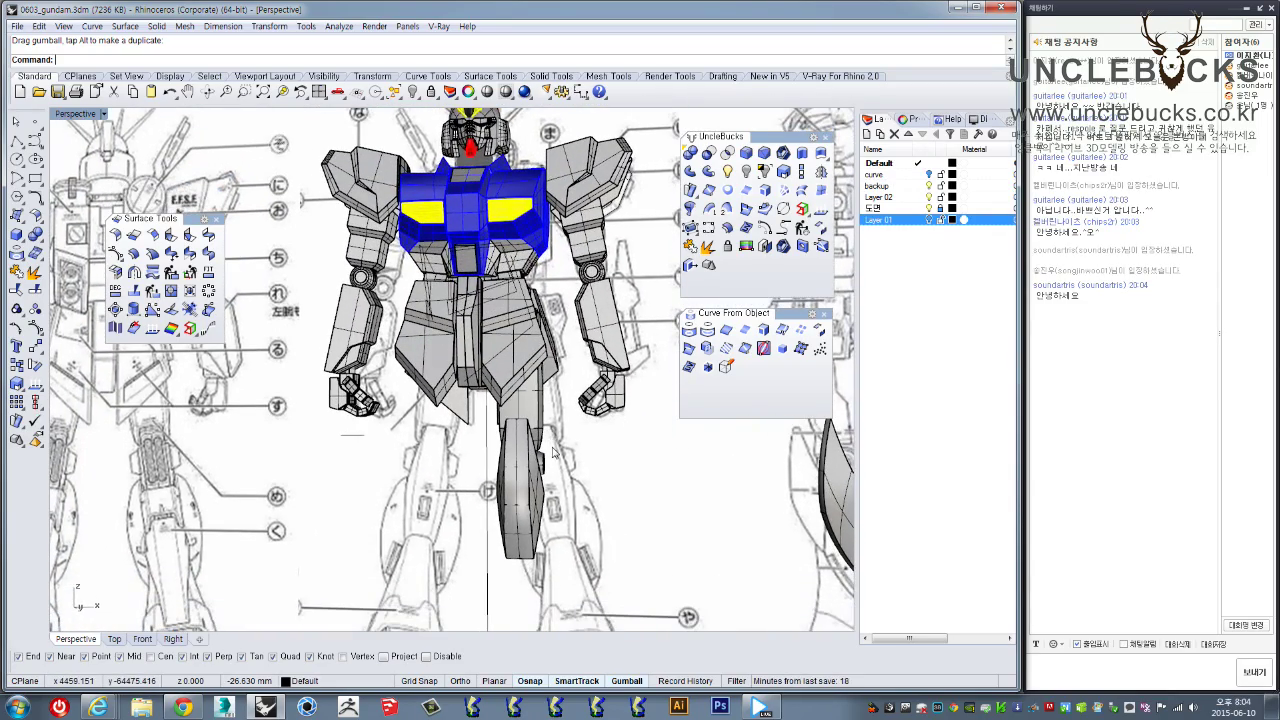
pyautogui.moveTo(500, 424); pyautogui.dragTo(499, 422)
pyautogui.moveTo(499, 422); pyautogui.dragTo(575, 499, button='right')
pyautogui.click(565, 446)
# Select the left leg's lower thigh, knee joint and armour plate and mirror them across the body's centre line in the Front view
pyautogui.scroll(4, 500, 415)
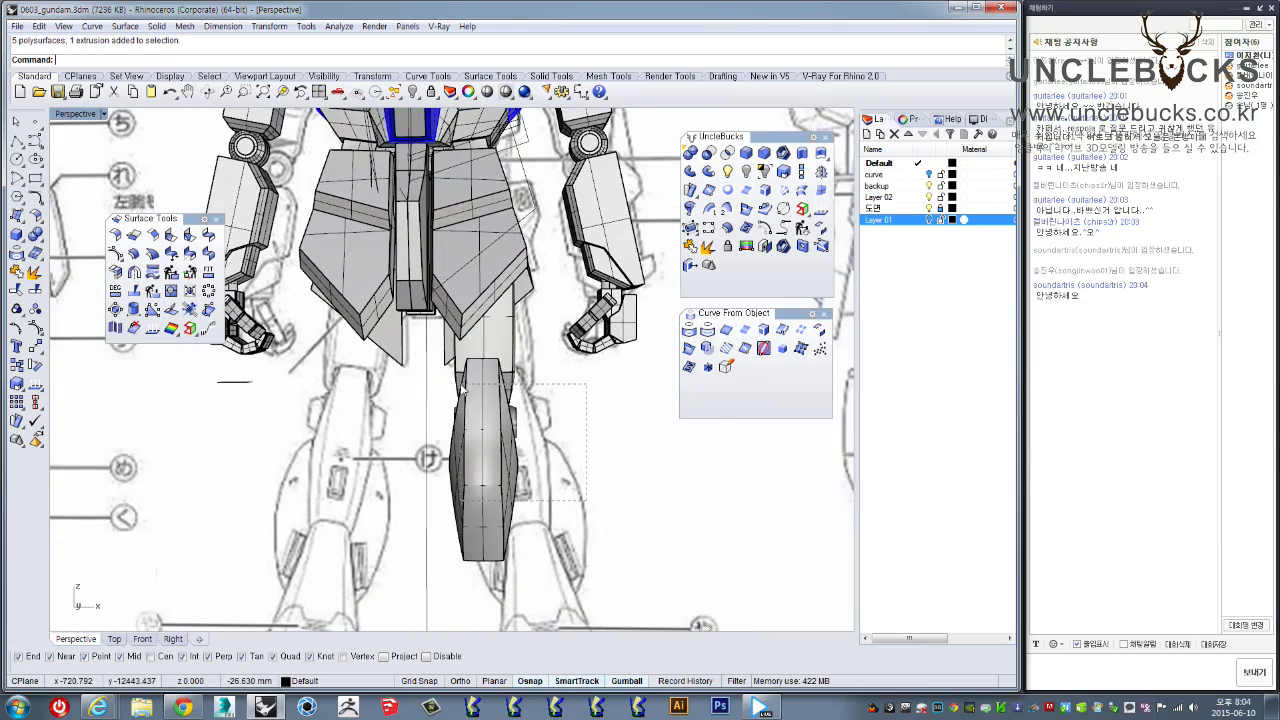
pyautogui.moveTo(462, 386); pyautogui.dragTo(461, 385)
pyautogui.moveTo(461, 385); pyautogui.dragTo(375, 412, button='right')
pyautogui.doubleClick(80, 115)
pyautogui.scroll(-5, 263, 518)
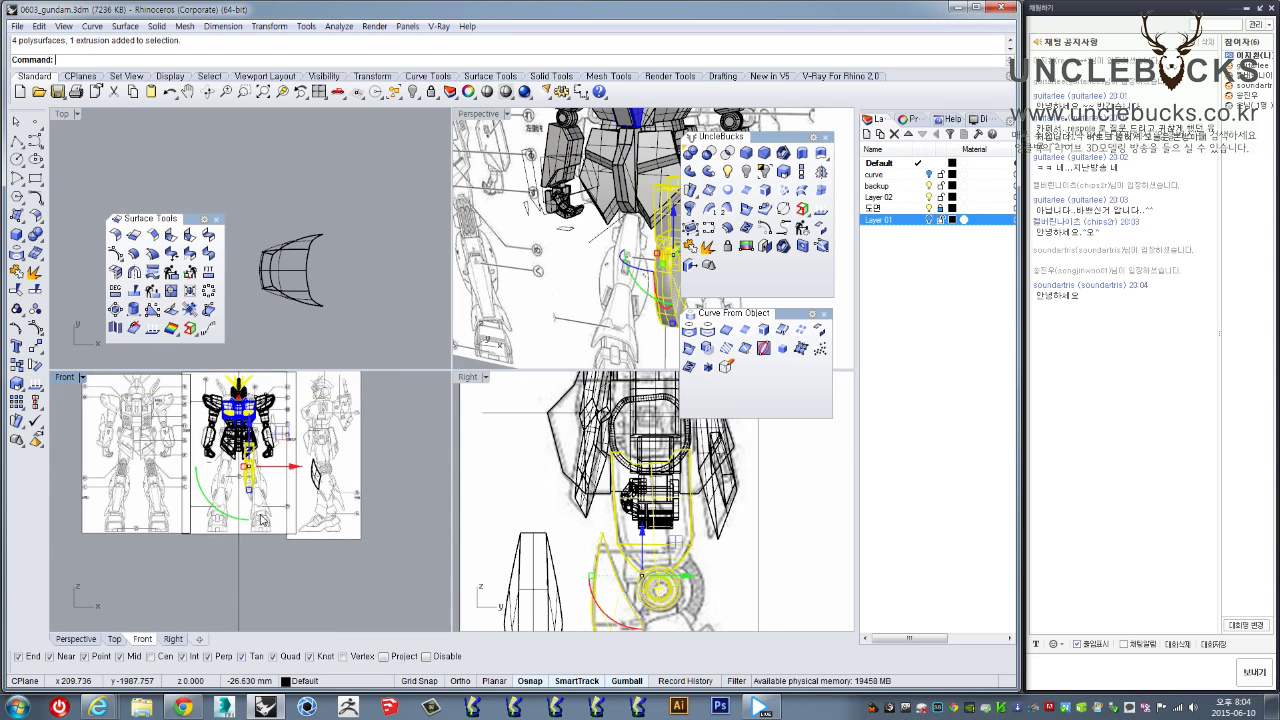
pyautogui.scroll(4, 263, 518)
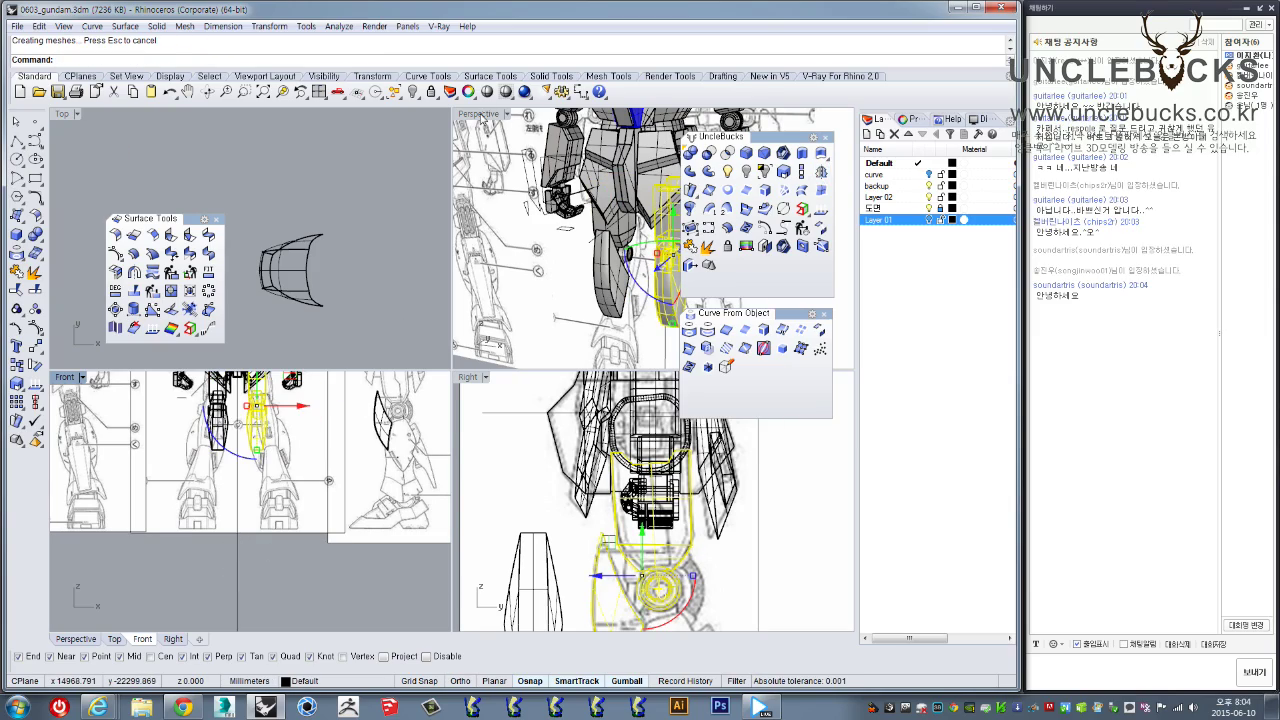
# Select the left leg's lower thigh, knee joint and armour plate again and show them in a maximized Front view
pyautogui.doubleClick(480, 114)
pyautogui.scroll(-3, 483, 262)
pyautogui.moveTo(483, 264); pyautogui.dragTo(530, 515, button='right')
pyautogui.moveTo(488, 423); pyautogui.dragTo(472, 372, button='right')
pyautogui.scroll(3, 472, 372)
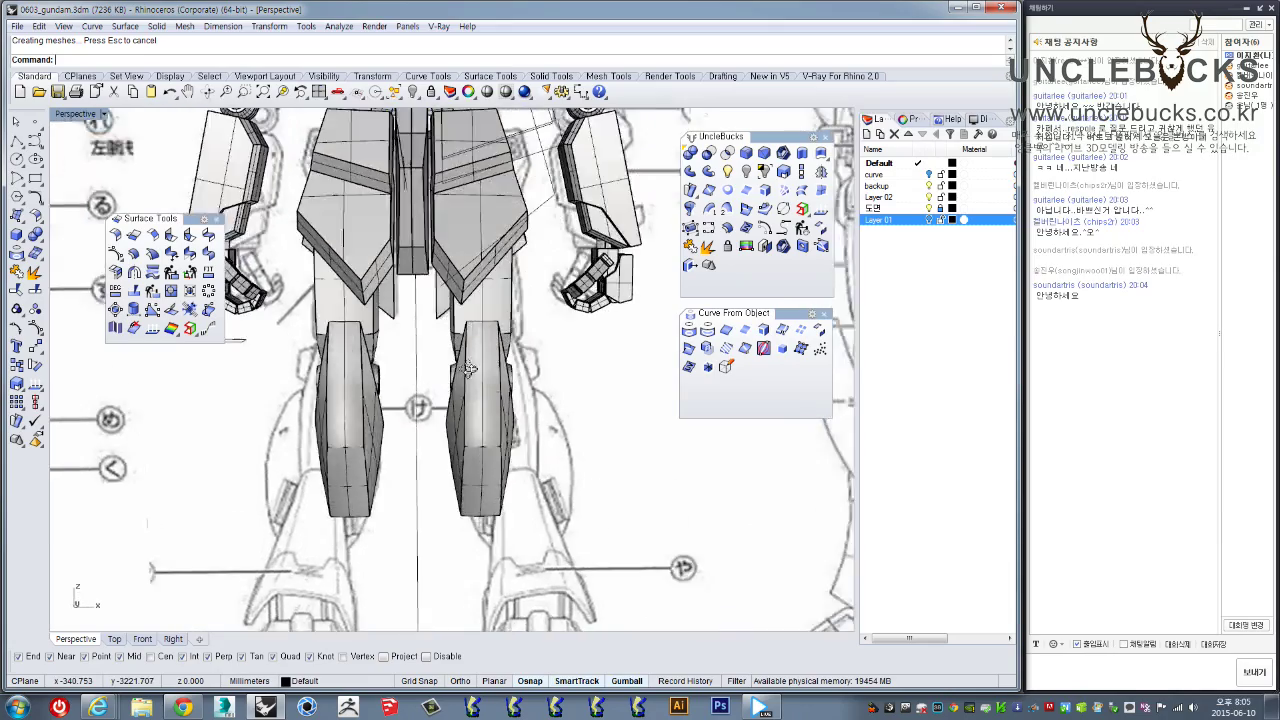
pyautogui.scroll(-4, 490, 410)
pyautogui.moveTo(514, 414); pyautogui.dragTo(448, 430, button='right')
pyautogui.scroll(4, 518, 385)
pyautogui.moveTo(395, 372); pyautogui.dragTo(394, 370)
pyautogui.moveTo(394, 370); pyautogui.dragTo(376, 382, button='right')
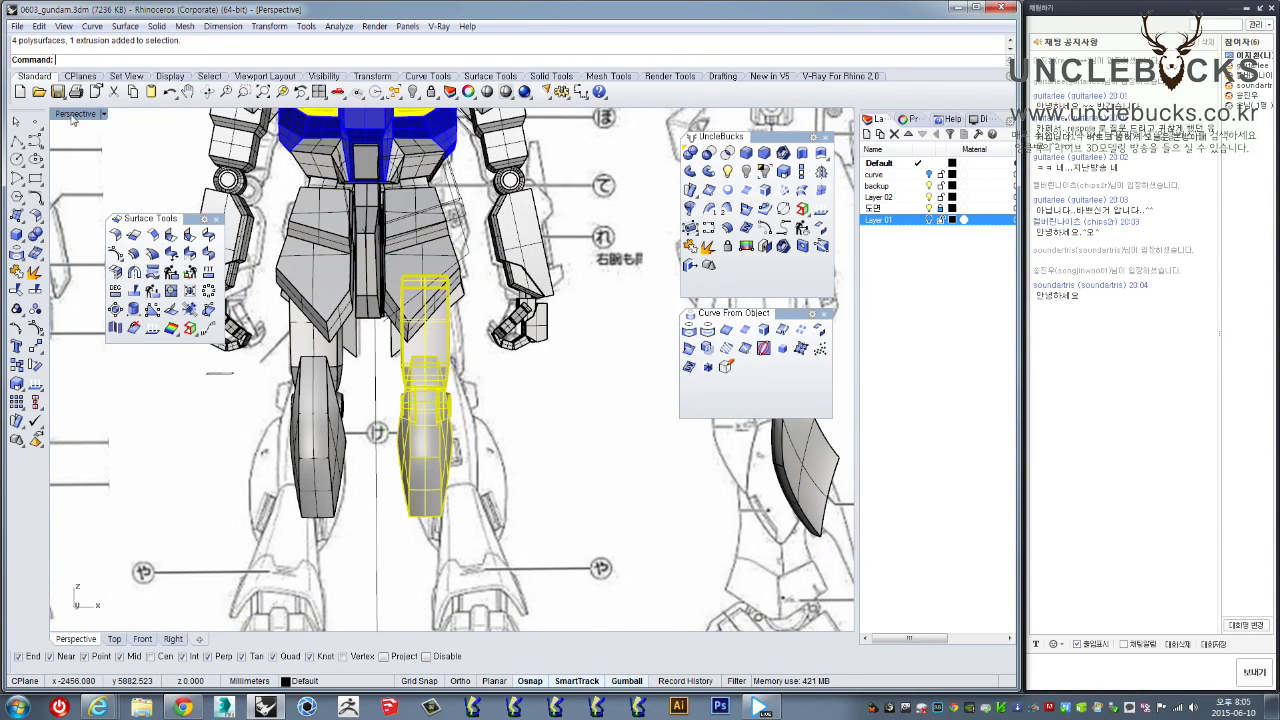
pyautogui.doubleClick(75, 114)
pyautogui.doubleClick(68, 378)
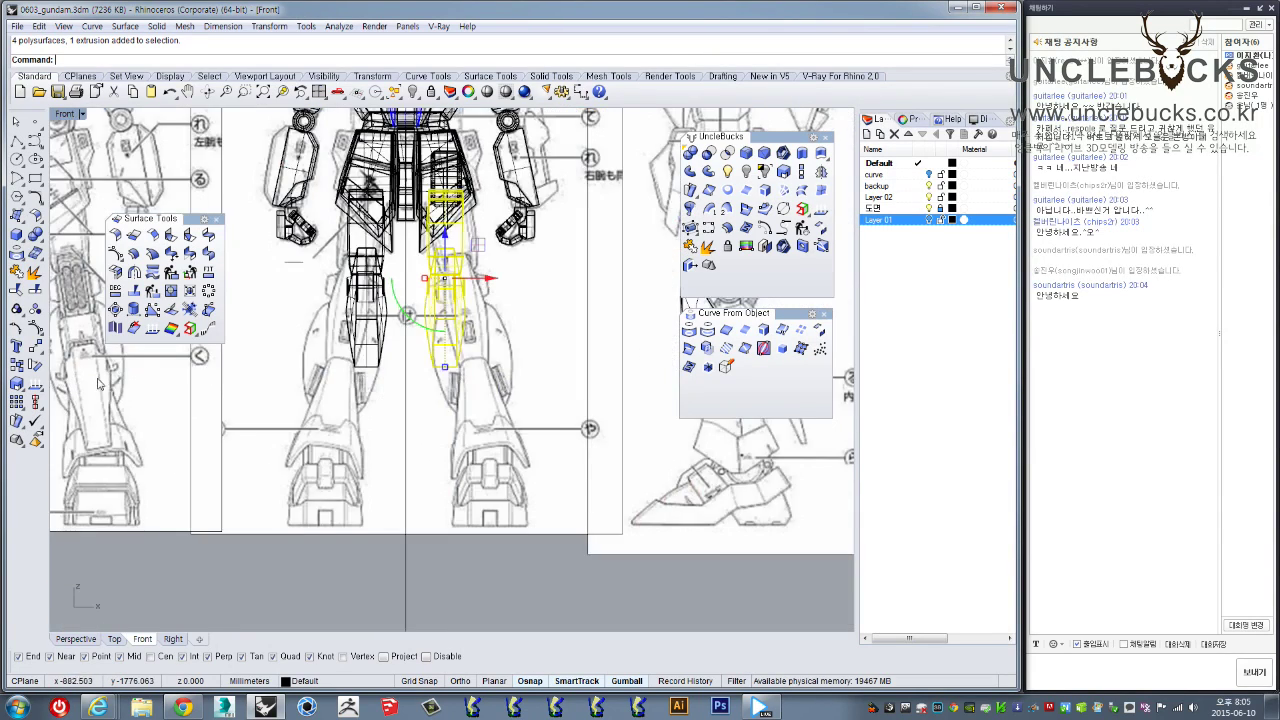
# Try to rotate the selected left leg parts outward to match the reference drawing
pyautogui.moveTo(438, 300); pyautogui.dragTo(400, 396, button='right')
pyautogui.scroll(4, 405, 400)
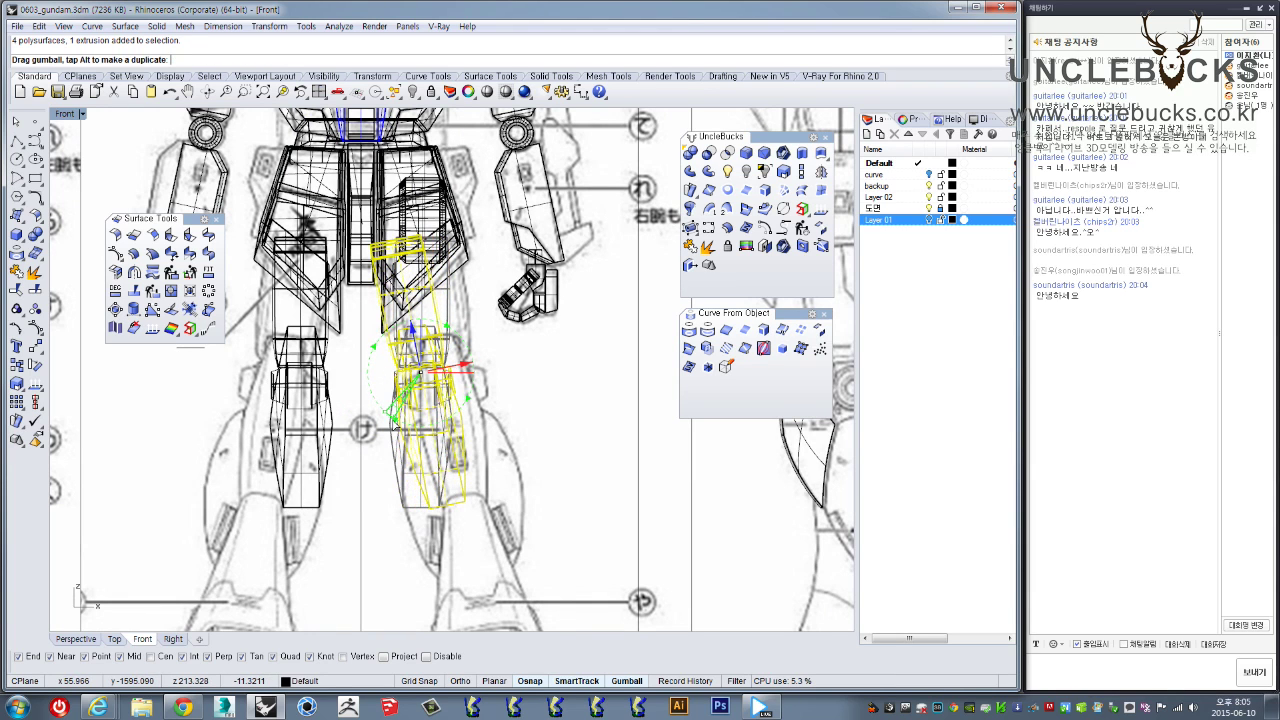
pyautogui.scroll(3, 393, 244)
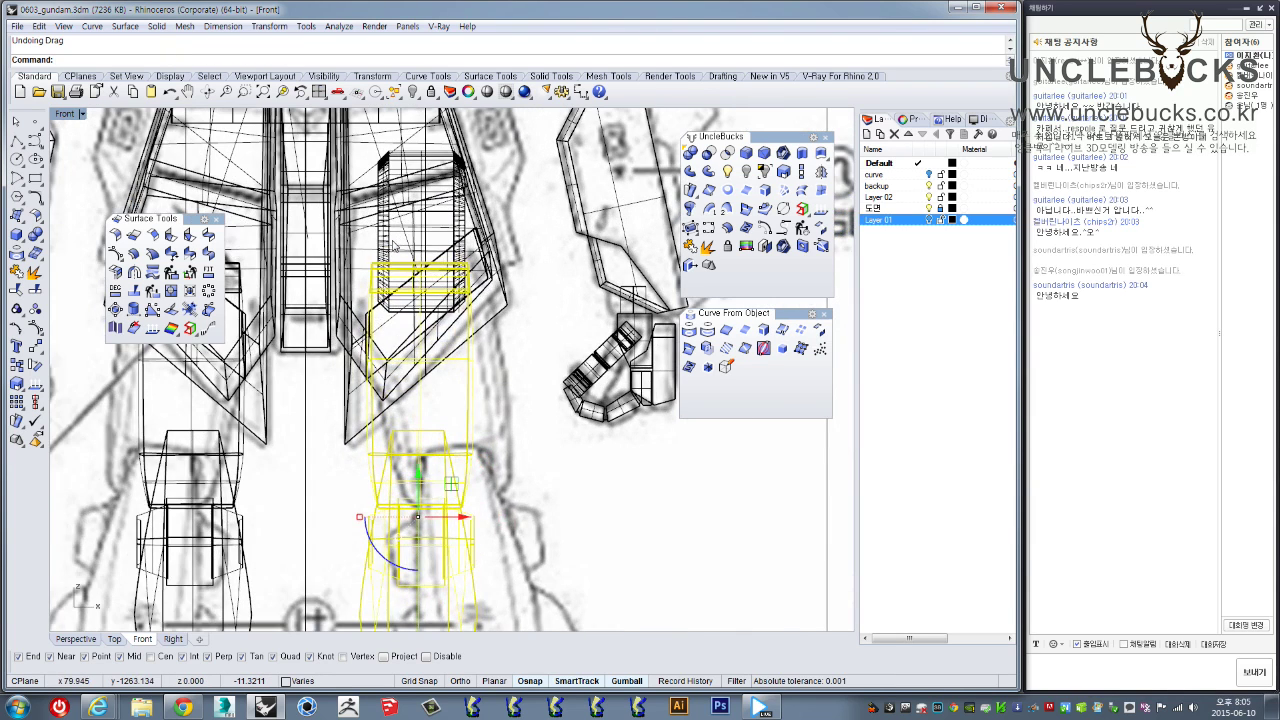
# Rotate the left leg, including its upper thigh part, outward by about 8.7 degrees in the Front view
pyautogui.scroll(-3, 381, 240)
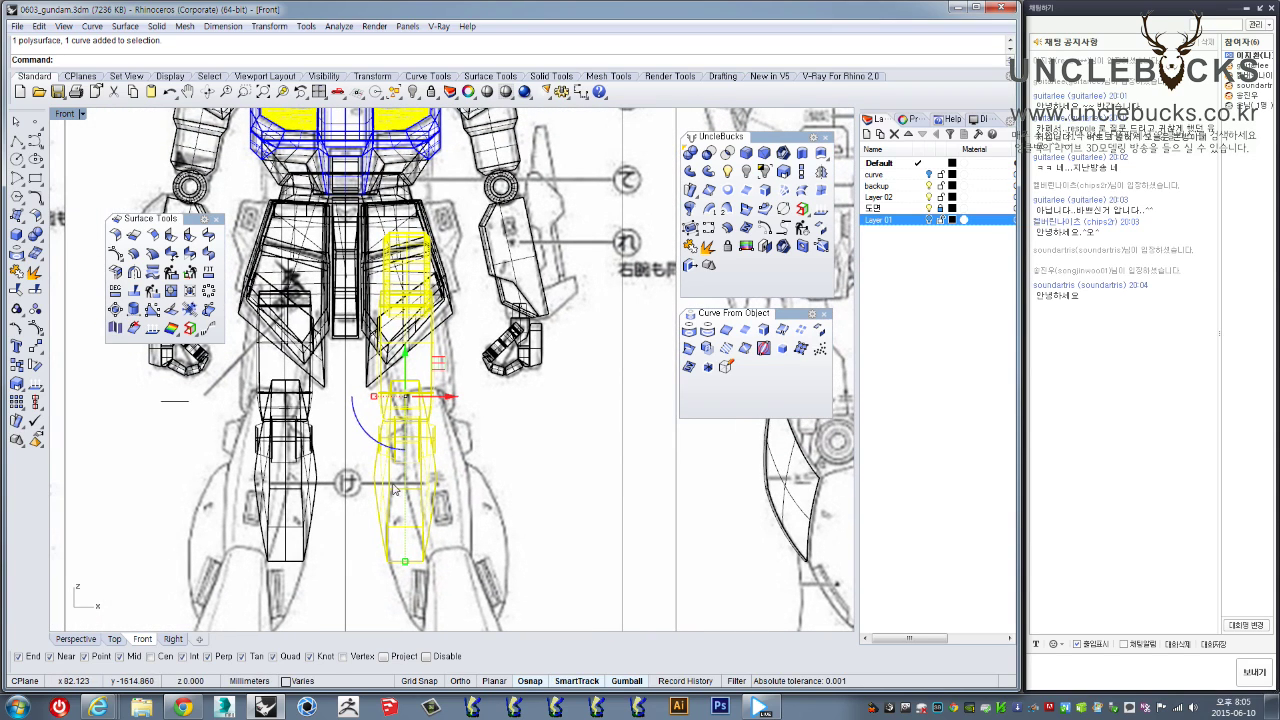
pyautogui.moveTo(368, 444); pyautogui.dragTo(397, 412)
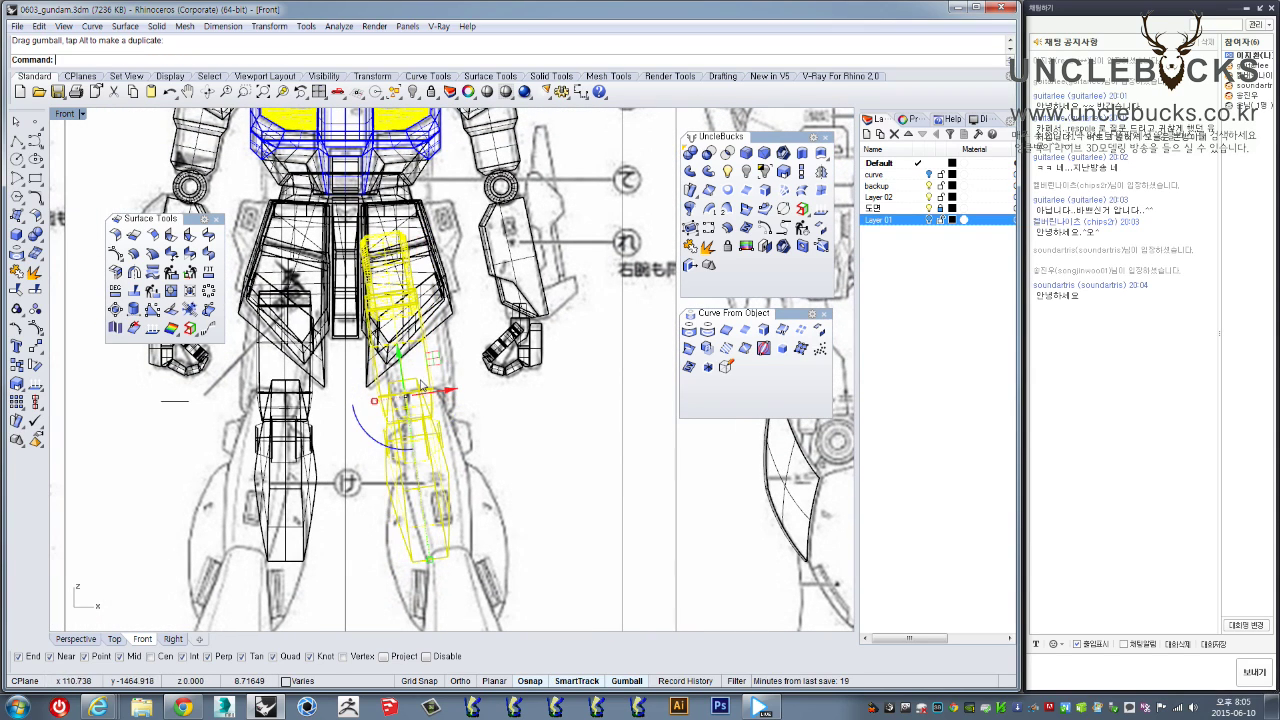
# Move the rotated left leg outward onto the reference drawing and remove the unrotated right leg parts
pyautogui.moveTo(435, 370); pyautogui.dragTo(461, 361)
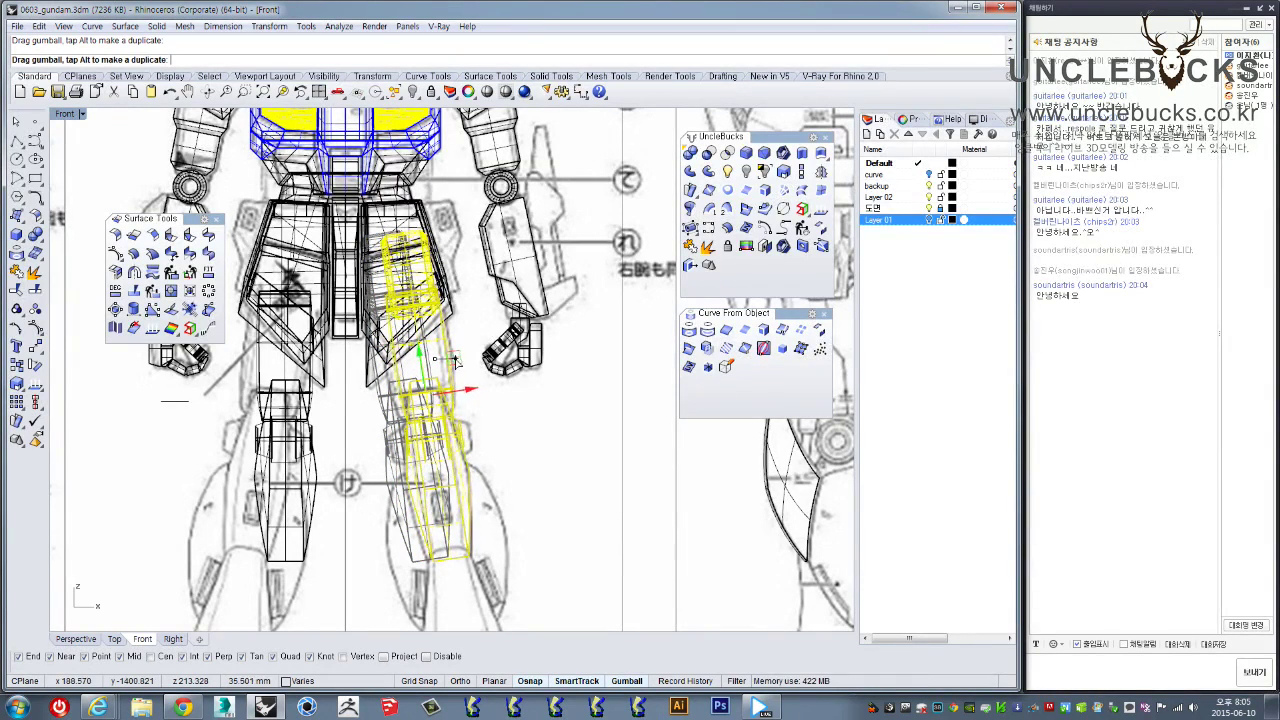
pyautogui.moveTo(457, 365); pyautogui.dragTo(547, 333, button='right')
pyautogui.click(429, 531)
pyautogui.moveTo(393, 391); pyautogui.dragTo(415, 419, button='right')
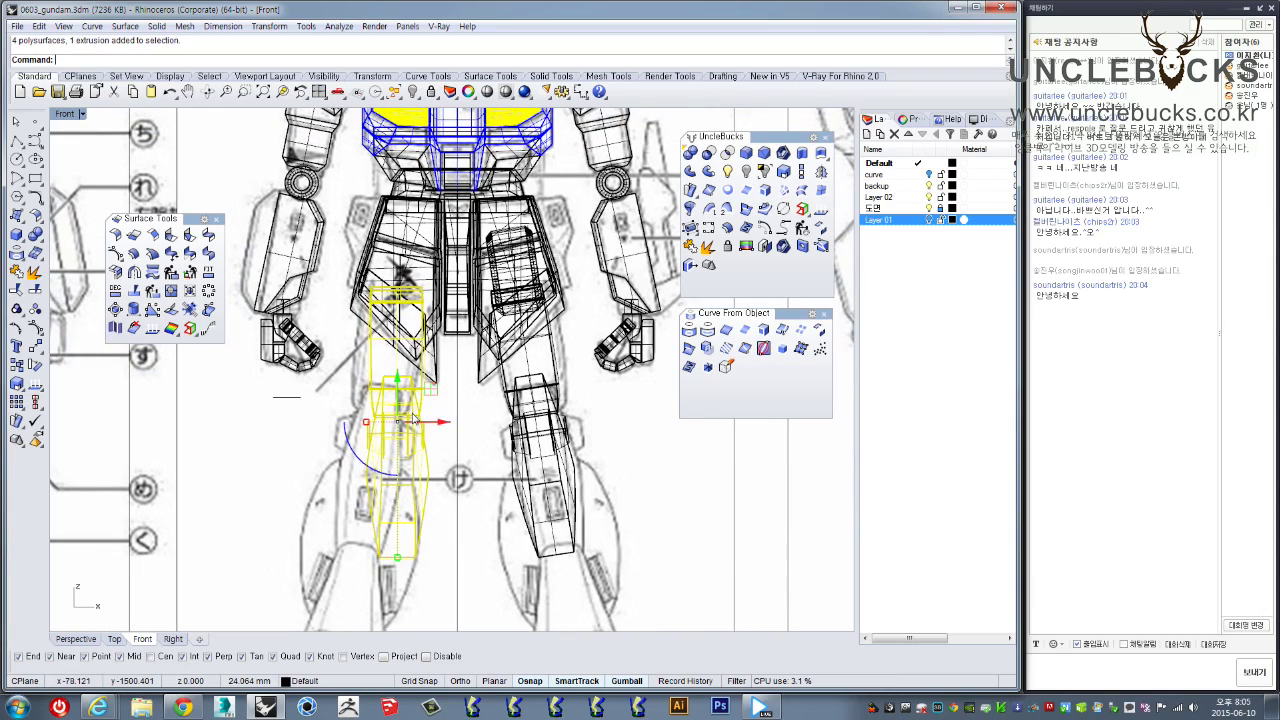
# Select the left leg's lower thigh, knee joint and armour plate and mirror them across the body's centre line
pyautogui.moveTo(522, 406); pyautogui.dragTo(503, 395)
pyautogui.moveTo(654, 341); pyautogui.dragTo(657, 262, button='right')
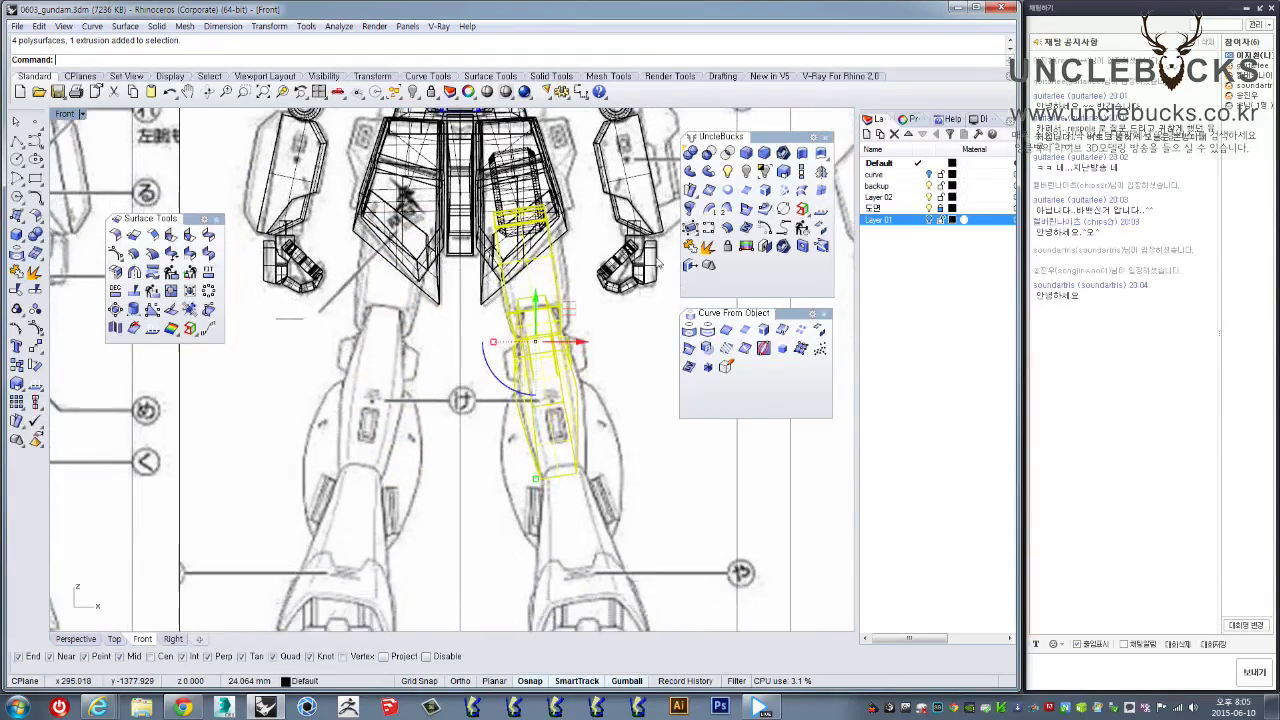
pyautogui.scroll(-3, 538, 407)
pyautogui.click(467, 510)
pyautogui.click(462, 558)
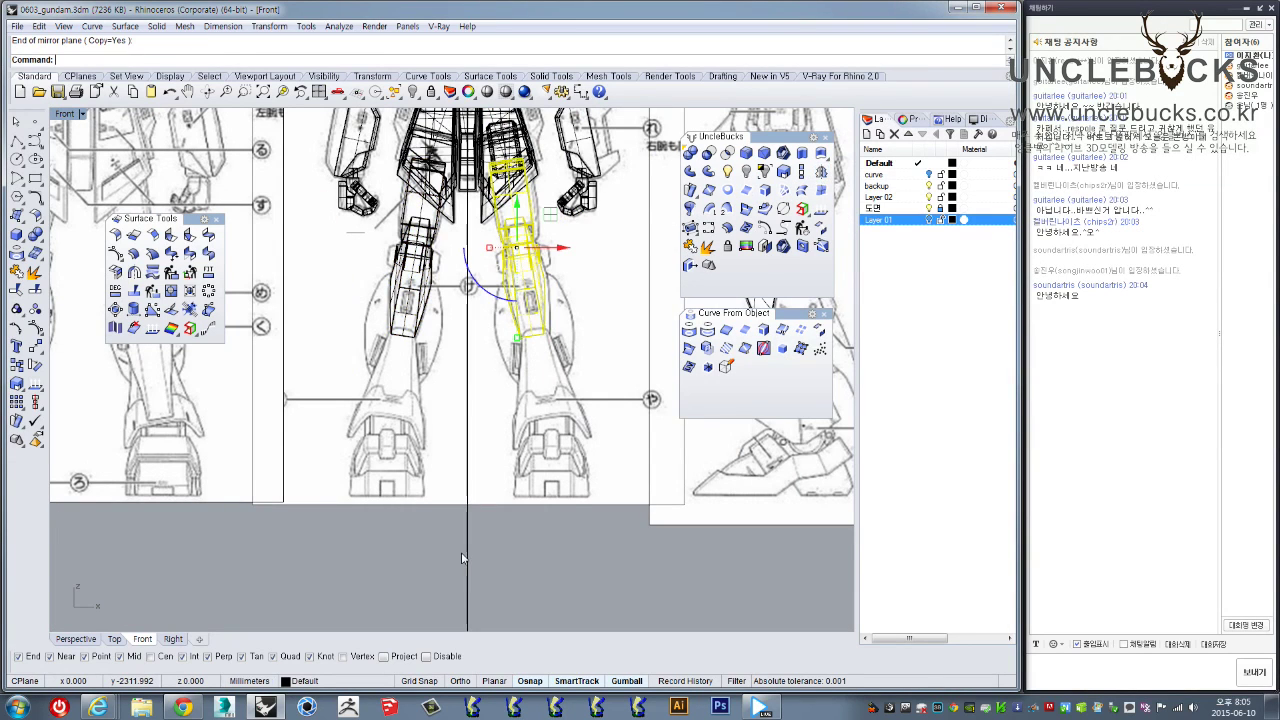
# Examine both posed legs from several sides in a maximized, shaded Perspective view
pyautogui.doubleClick(66, 115)
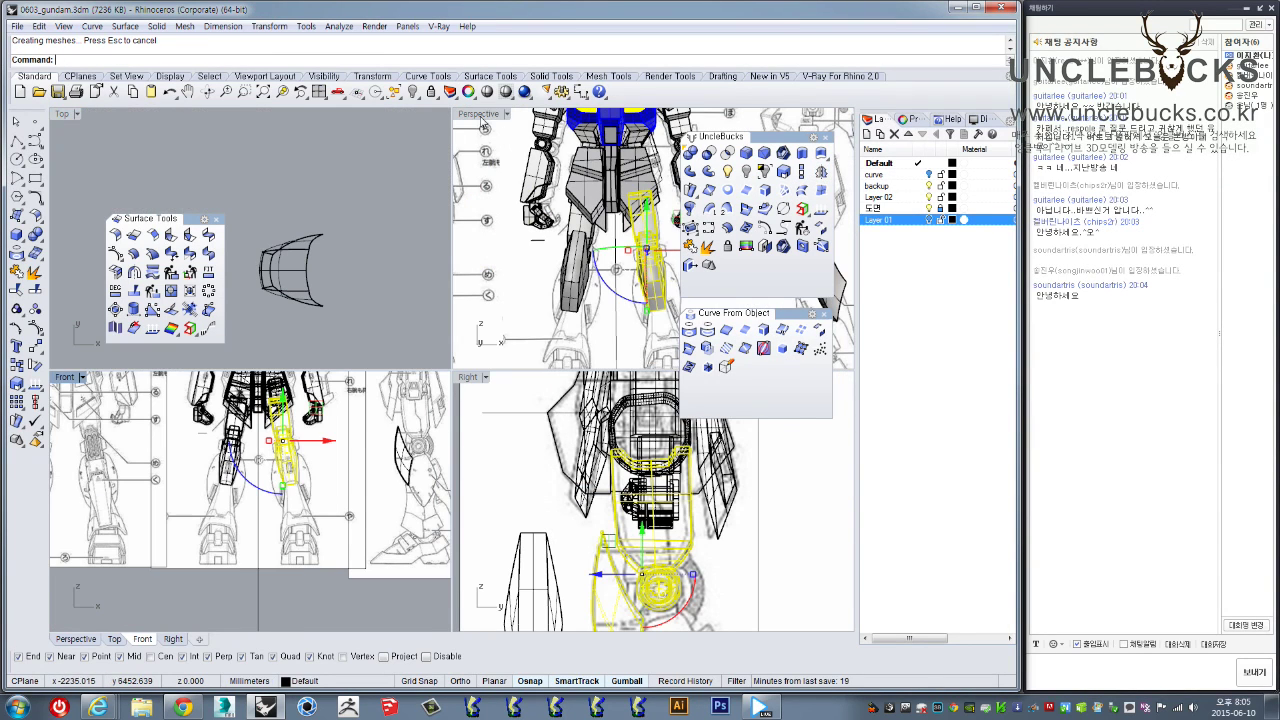
pyautogui.doubleClick(478, 114)
pyautogui.moveTo(560, 250); pyautogui.dragTo(338, 280, button='right')
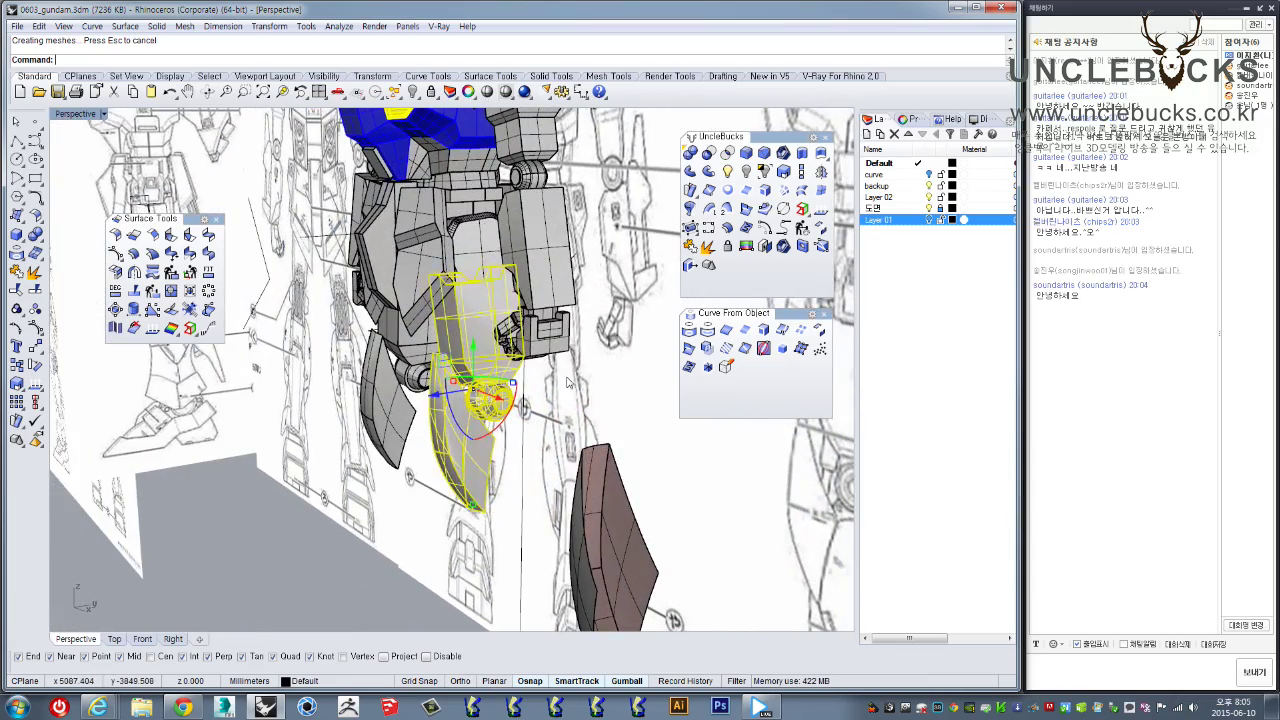
pyautogui.click(586, 379)
pyautogui.scroll(-5, 580, 390)
pyautogui.moveTo(580, 390); pyautogui.dragTo(730, 370, button='right')
pyautogui.scroll(7, 541, 403)
pyautogui.moveTo(541, 403); pyautogui.dragTo(529, 428, button='right')
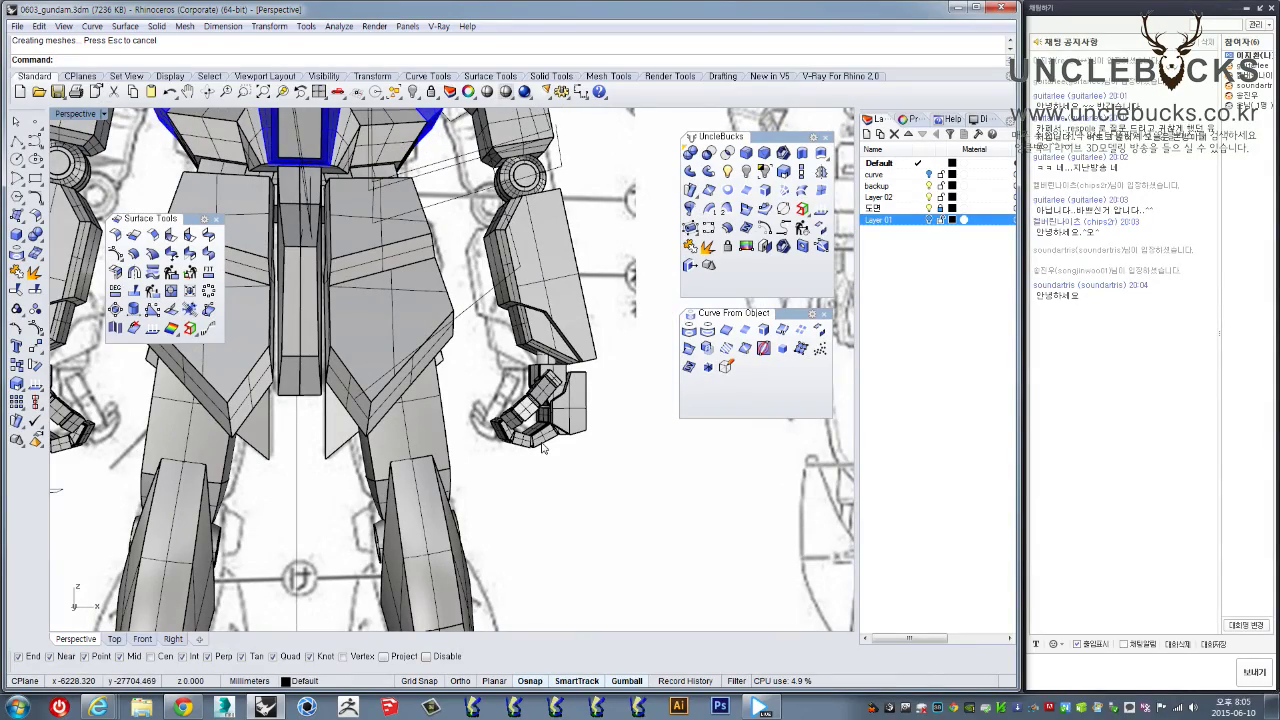
pyautogui.moveTo(545, 449); pyautogui.dragTo(483, 315, button='right')
pyautogui.press('Home')
pyautogui.press('Home')
pyautogui.press('Home')
pyautogui.press('Home')
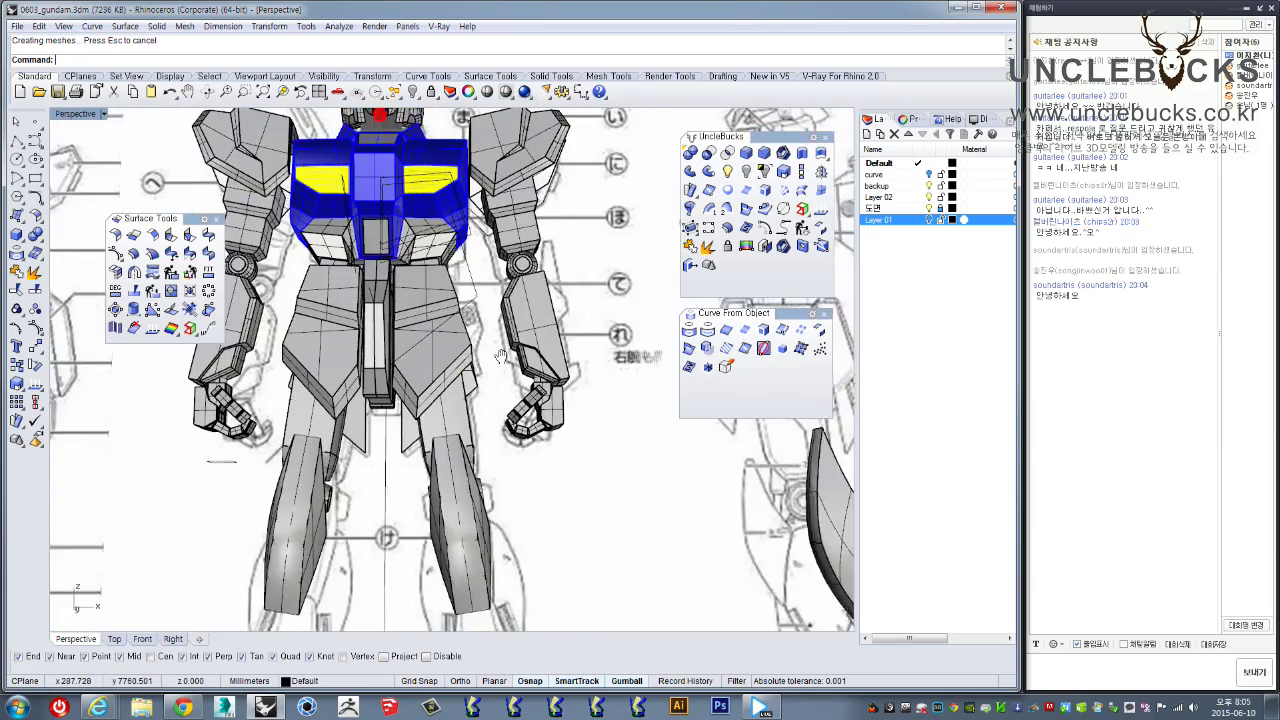
# Move the Surface Tools palette clear of the model, then select both front skirt armour plates and remove them from view
pyautogui.moveTo(188, 217); pyautogui.dragTo(815, 452)
pyautogui.click(614, 400)
pyautogui.moveTo(612, 412); pyautogui.dragTo(540, 400, button='right')
pyautogui.scroll(4, 530, 320)
pyautogui.click(448, 341)
pyautogui.keyDown('shift'); pyautogui.moveTo(440, 281); pyautogui.dragTo(545, 335, button='right'); pyautogui.keyUp('shift')
pyautogui.scroll(-3, 448, 341)
pyautogui.keyDown('shift'); pyautogui.click(344, 343); pyautogui.keyUp('shift')
pyautogui.scroll(-4, 385, 400)
pyautogui.moveTo(385, 400)
pyautogui.mouseDown(button='right')
pyautogui.moveTo(419, 422)
pyautogui.moveTo(370, 402)
pyautogui.mouseUp(button='right')
pyautogui.moveTo(455, 372); pyautogui.dragTo(263, 467)
# Select the crotch armour, belt and rear skirt plate in turn and examine how the waist parts fit together
pyautogui.click(406, 387)
pyautogui.moveTo(406, 387); pyautogui.dragTo(421, 392, button='right')
pyautogui.press('Home')
pyautogui.press('Home')
pyautogui.press('Home')
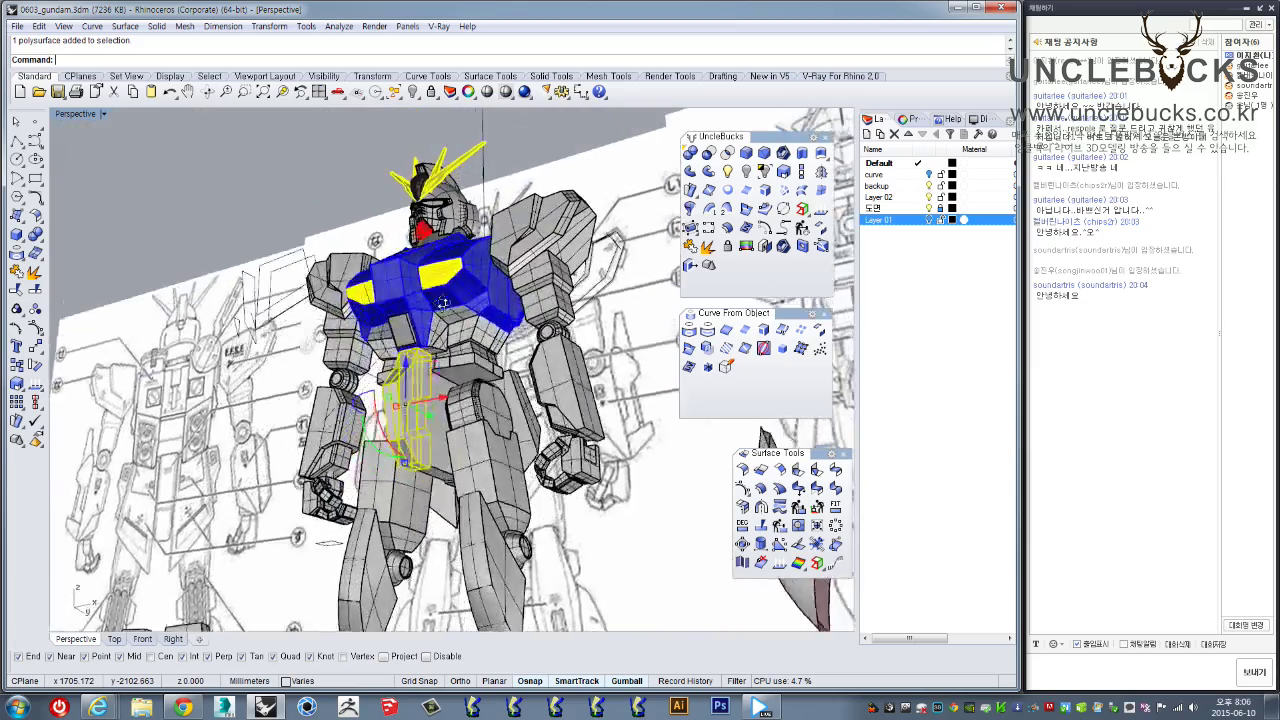
pyautogui.moveTo(403, 397)
pyautogui.mouseDown(button='right')
pyautogui.moveTo(345, 392)
pyautogui.moveTo(368, 402)
pyautogui.moveTo(402, 377)
pyautogui.mouseUp(button='right')
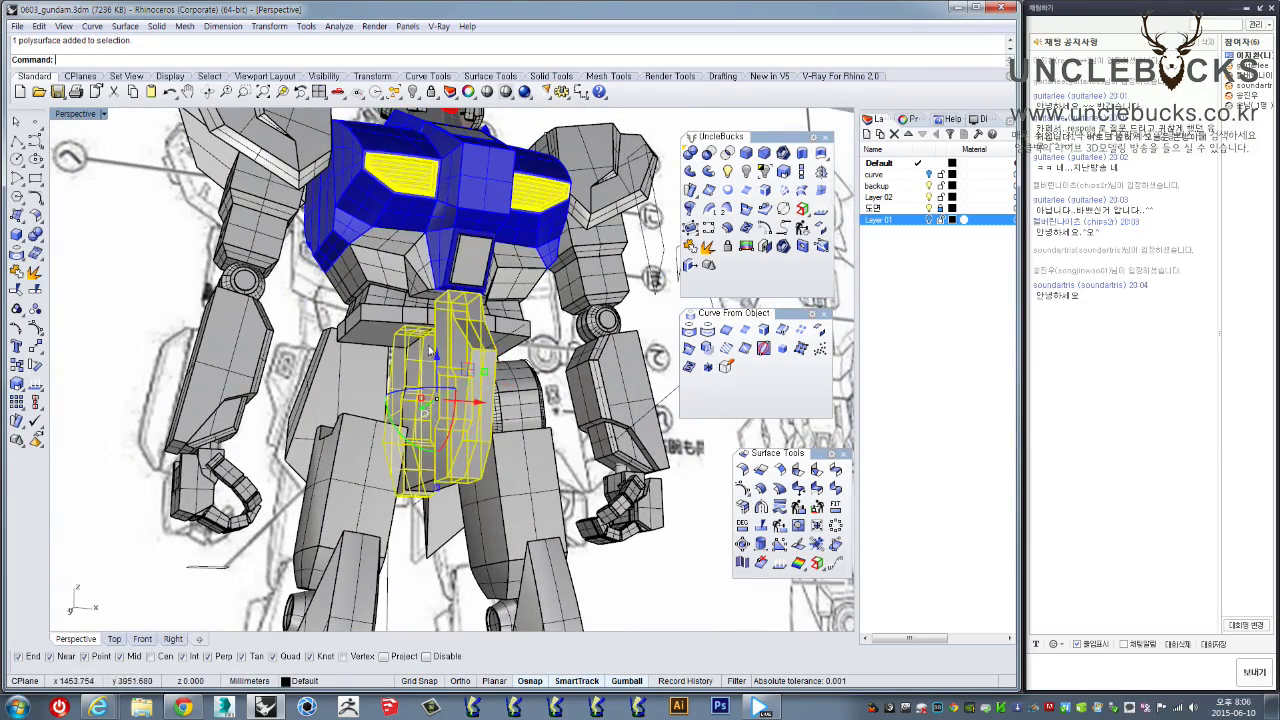
pyautogui.press('Home')
pyautogui.press('Home')
pyautogui.press('Home')
pyautogui.press('Home')
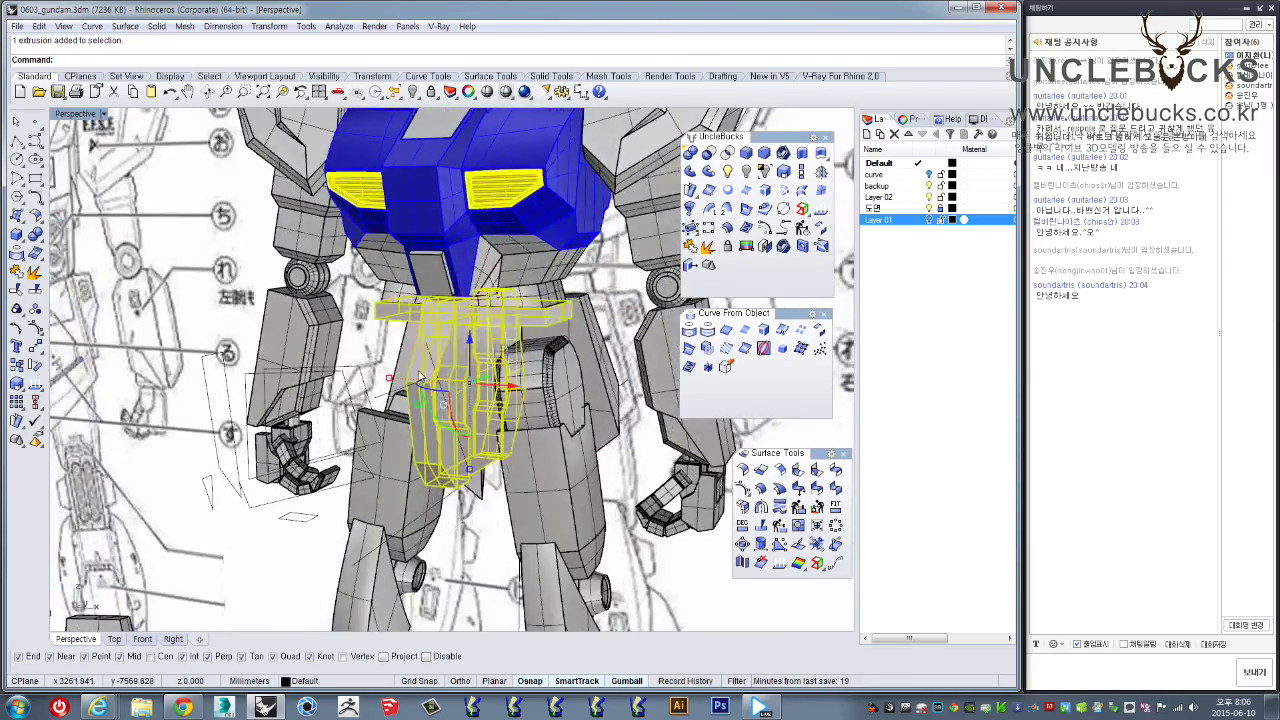
pyautogui.press('Home')
pyautogui.press('Home')
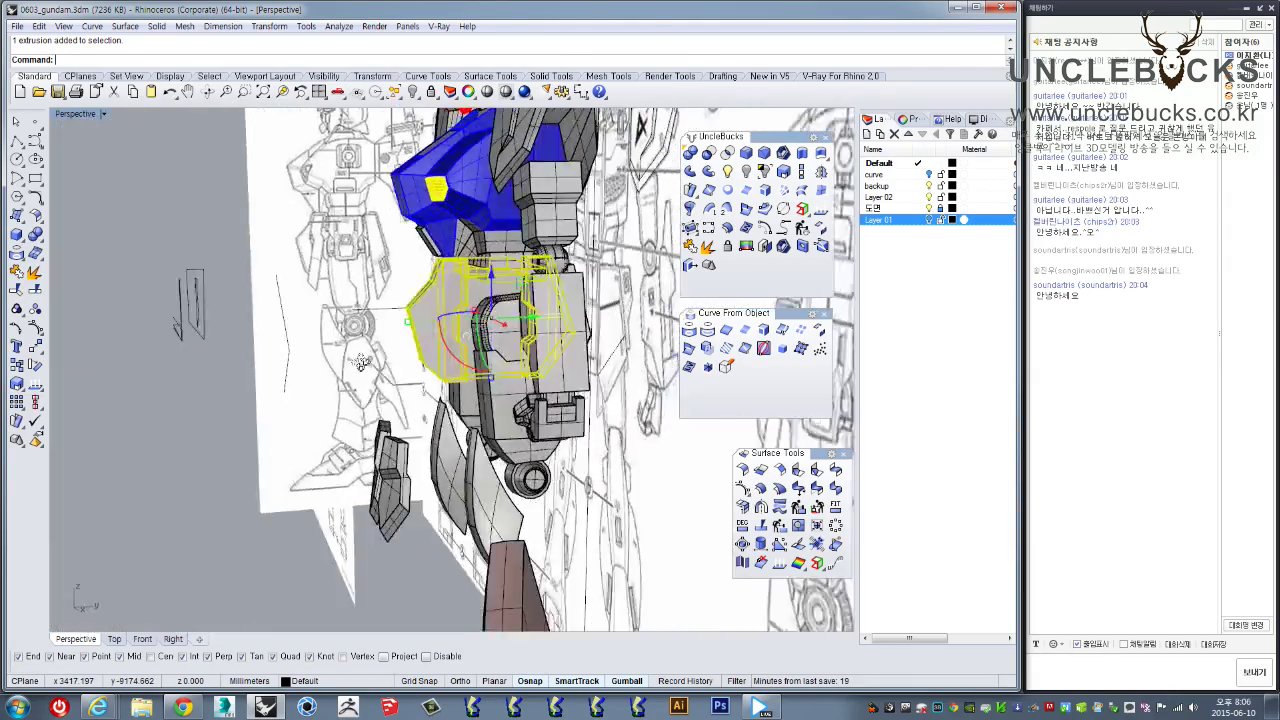
pyautogui.press('Home')
pyautogui.press('Home')
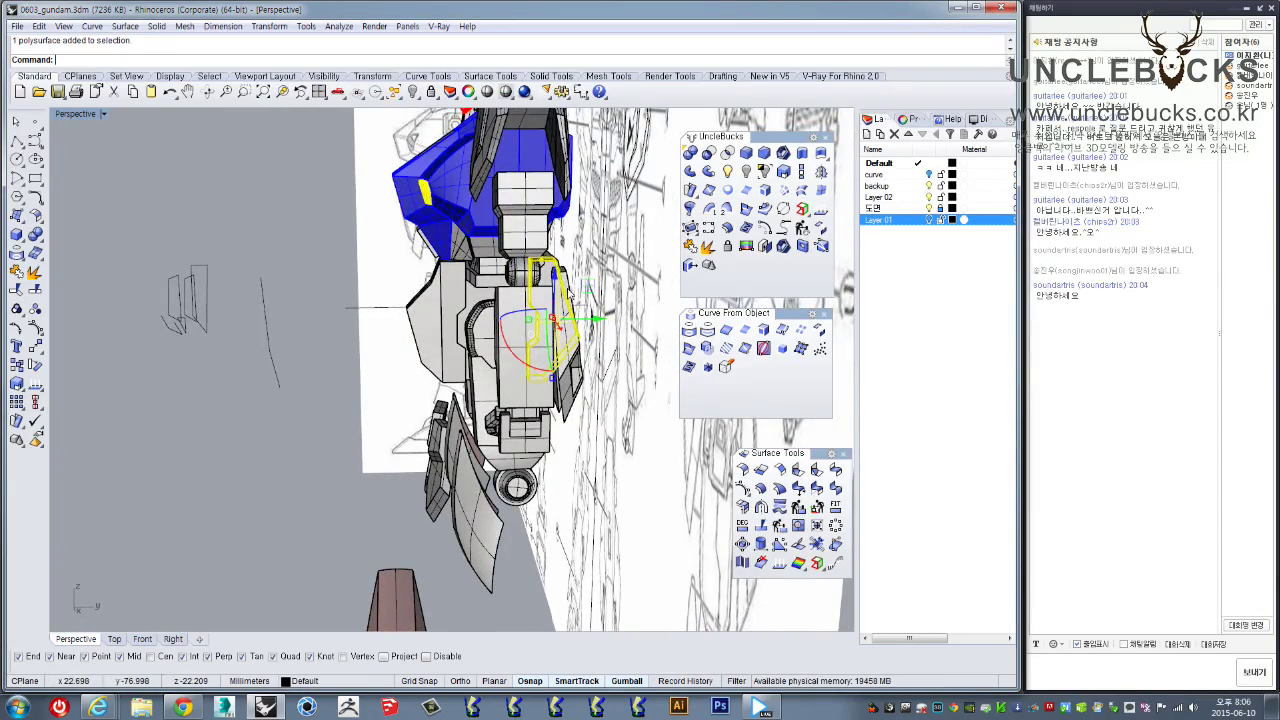
pyautogui.press('Home')
pyautogui.press('Home')
pyautogui.press('Home')
pyautogui.press('Home')
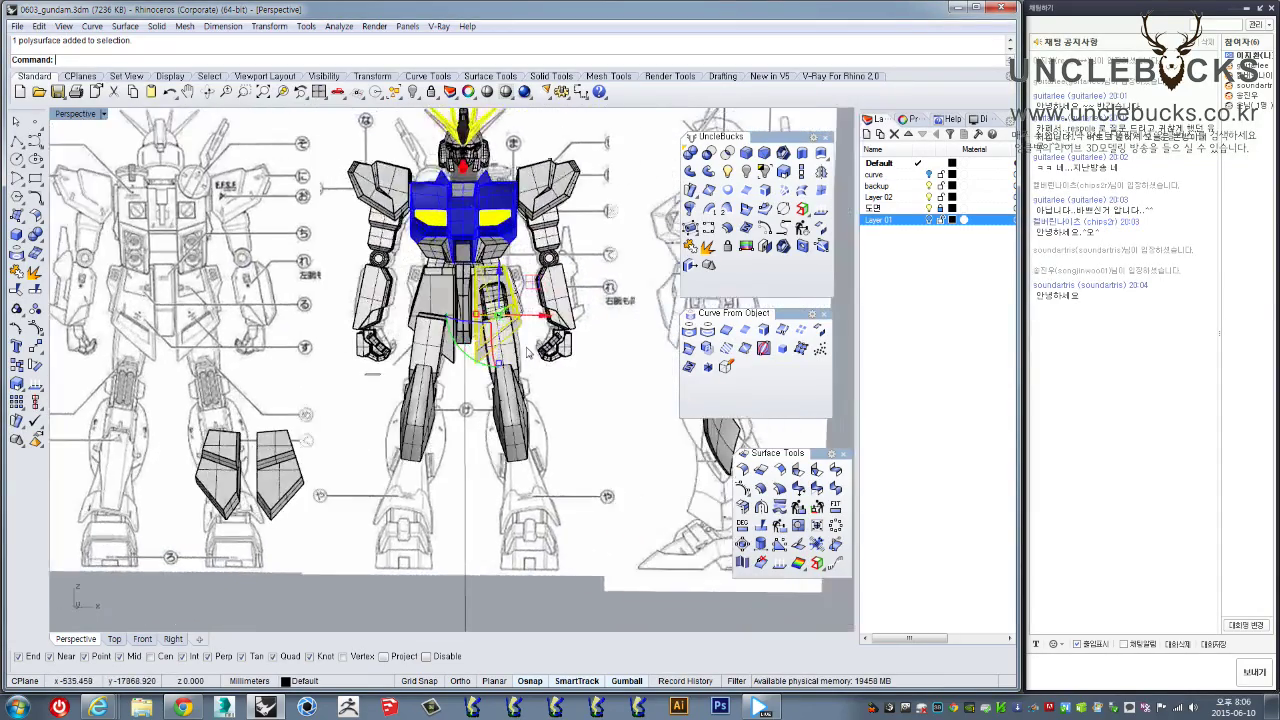
# Select the left lower thigh and examine its fit with the hip and knee joint from several sides
pyautogui.scroll(3, 527, 352)
pyautogui.press('Home')
pyautogui.press('Home')
pyautogui.press('Home')
pyautogui.press('Home')
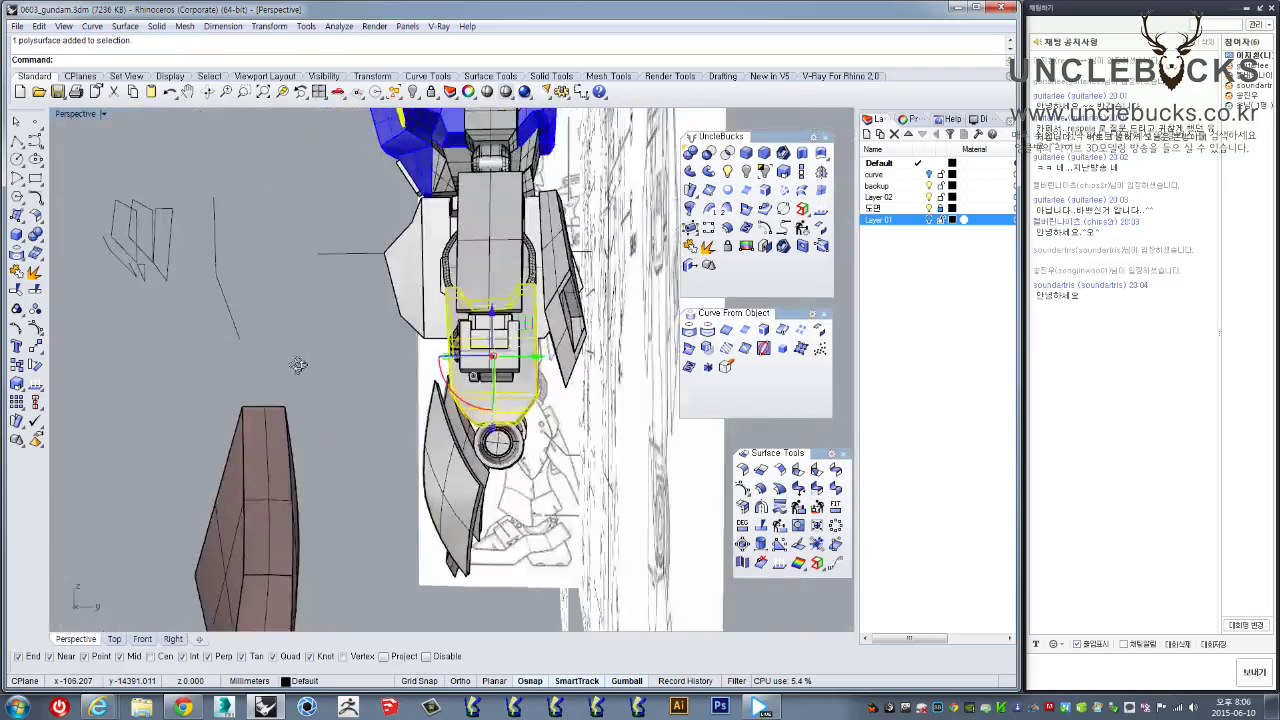
pyautogui.press('Home')
pyautogui.press('Home')
pyautogui.press('Home')
pyautogui.press('Home')
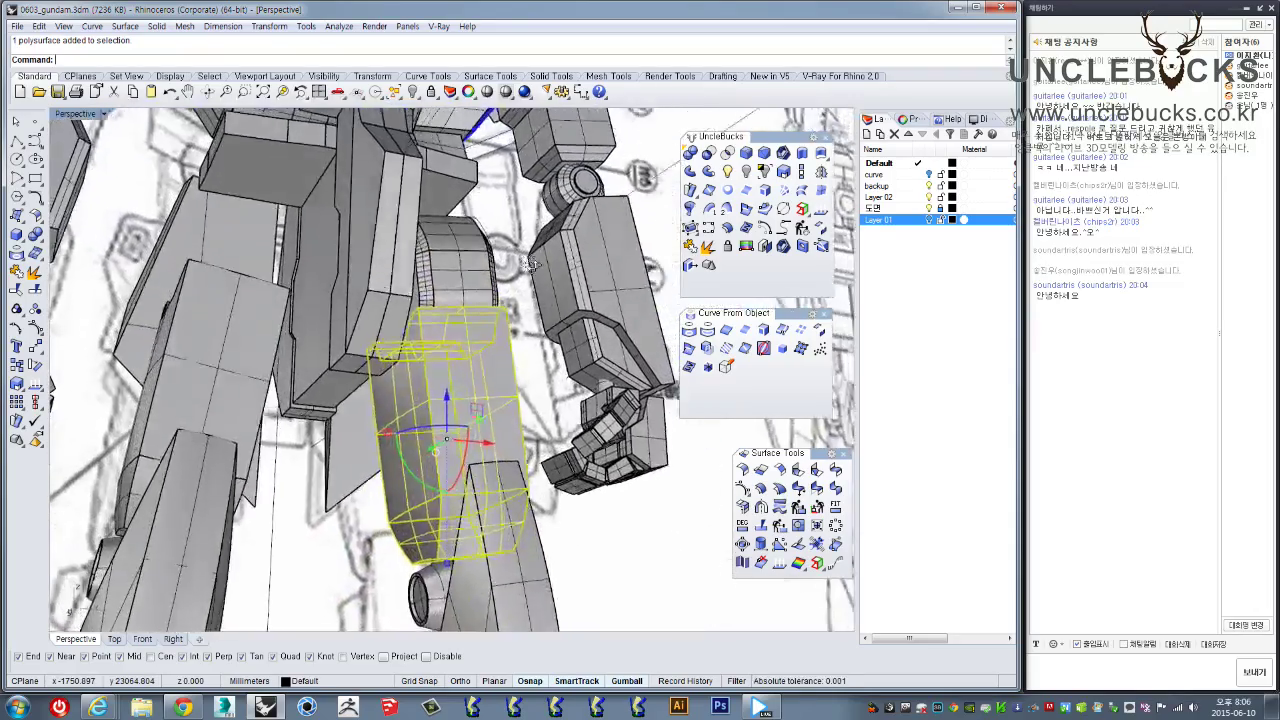
pyautogui.moveTo(530, 264); pyautogui.dragTo(452, 356, button='right')
pyautogui.press('Home')
pyautogui.press('Home')
pyautogui.press('Home')
pyautogui.press('Home')
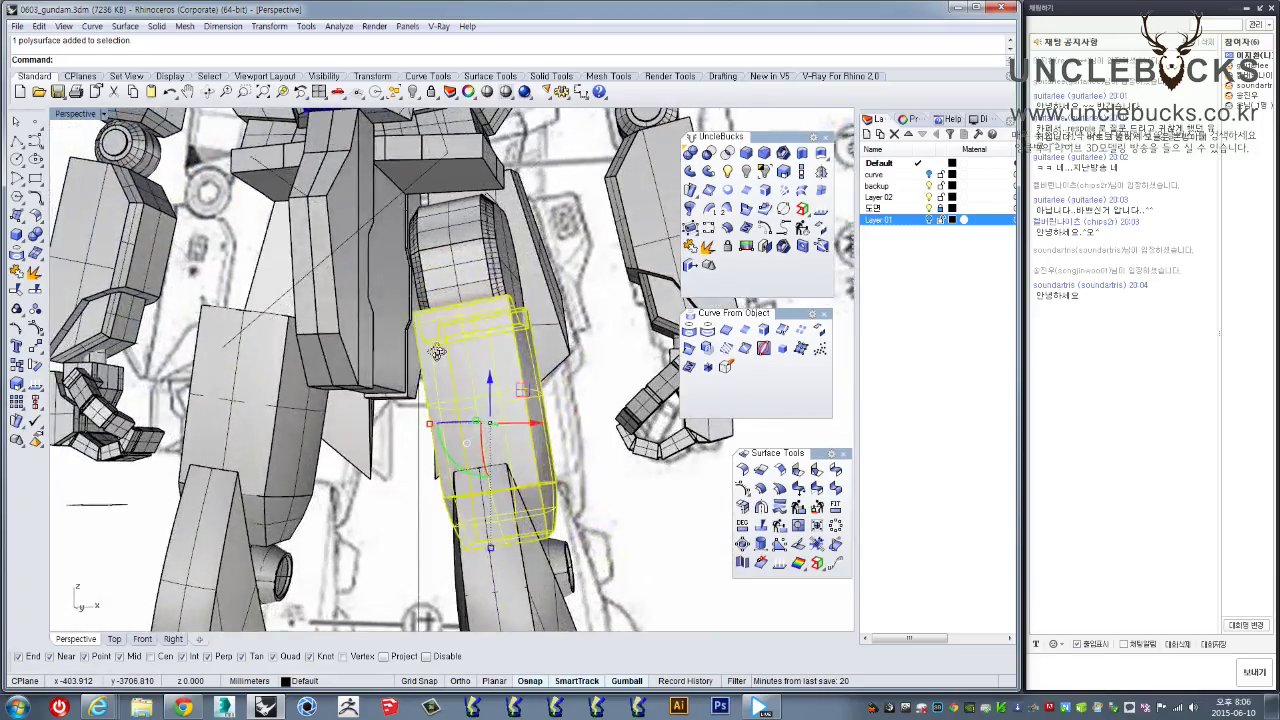
pyautogui.press('Home')
pyautogui.press('Home')
pyautogui.press('Home')
pyautogui.press('Home')
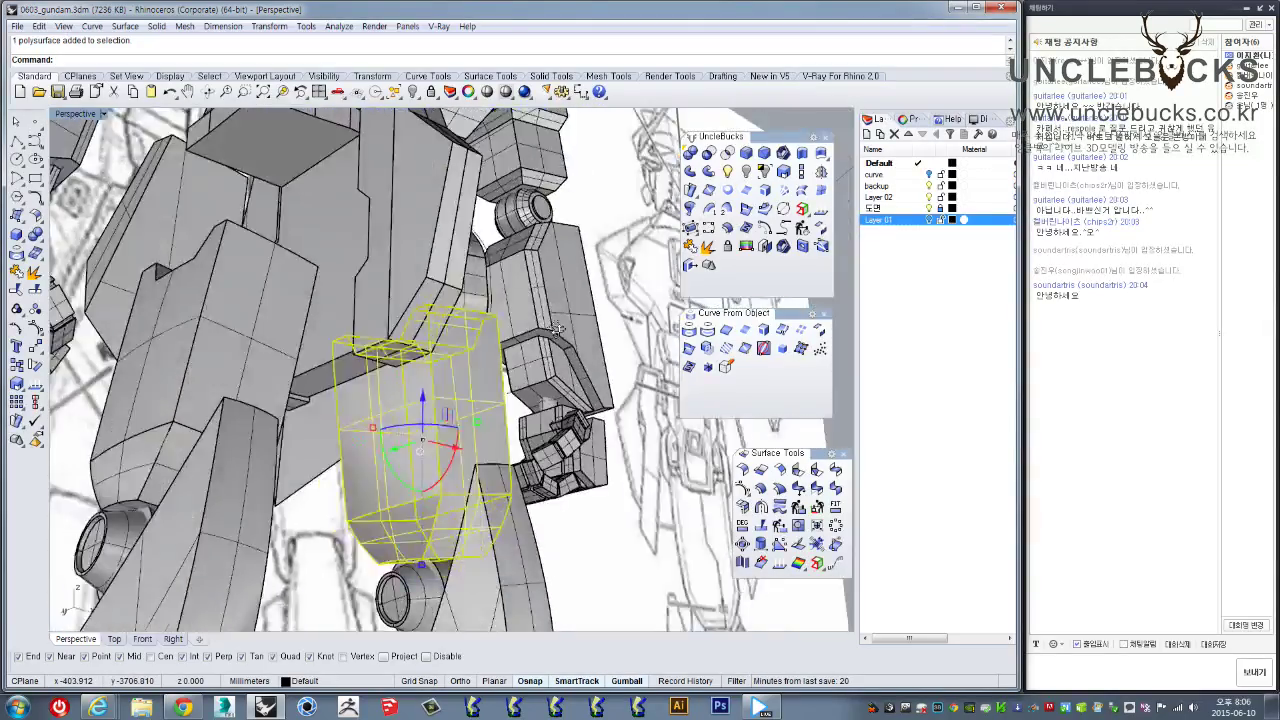
# Compare the whole figure's leg pose with the front and side reference drawings
pyautogui.press('Home')
pyautogui.press('Home')
pyautogui.press('Home')
pyautogui.press('Home')
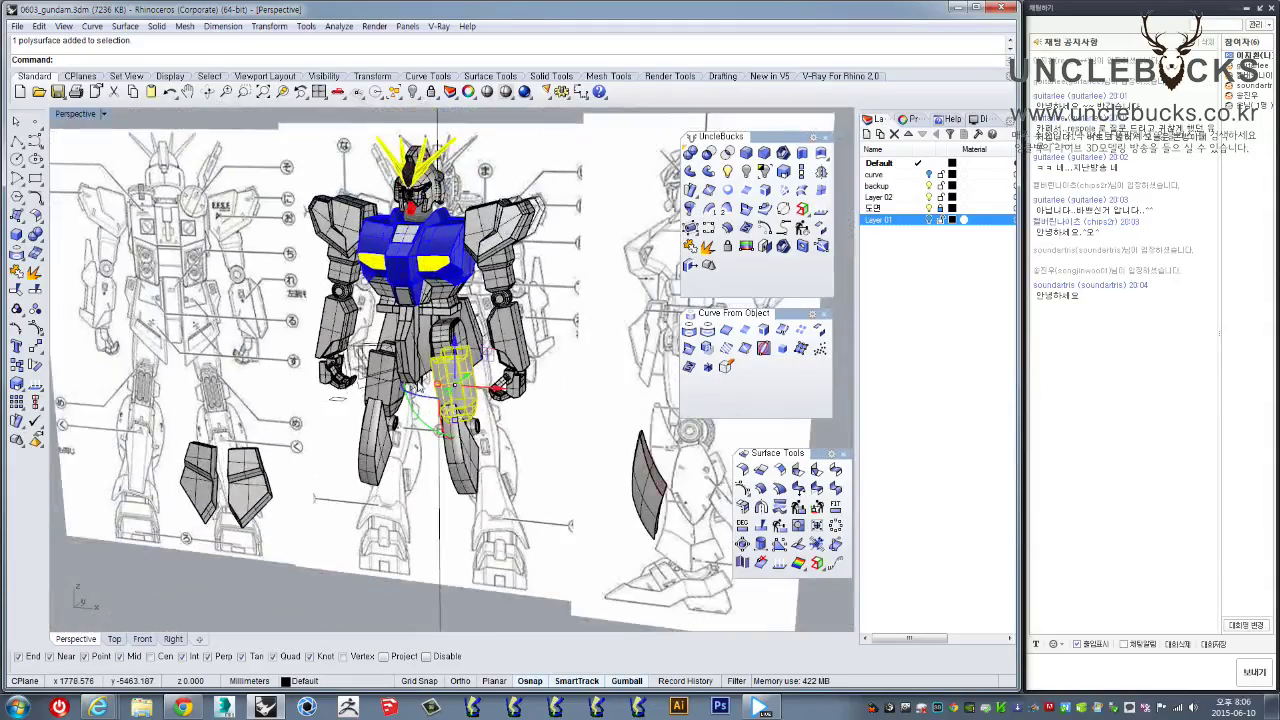
pyautogui.press('Home')
pyautogui.press('Home')
pyautogui.press('Home')
pyautogui.press('Home')
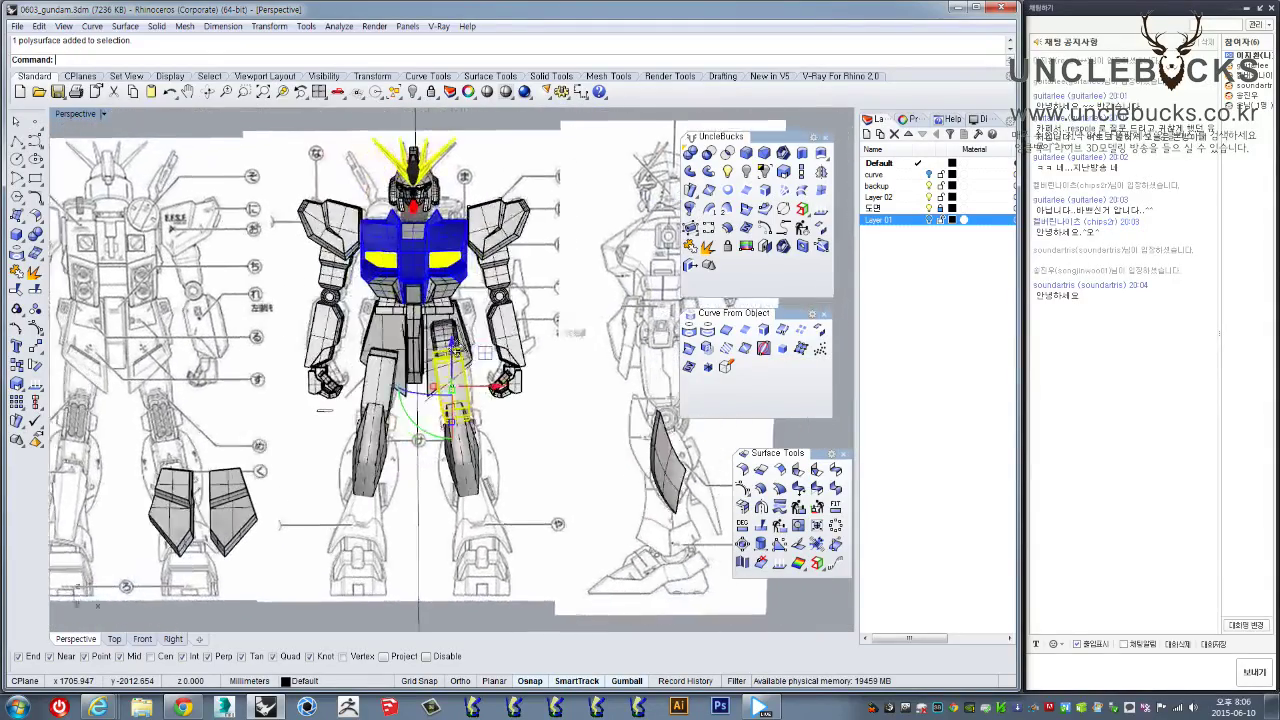
# Select the six stray curves in front of the figure and delete them
pyautogui.moveTo(453, 424); pyautogui.dragTo(347, 468, button='right')
pyautogui.moveTo(497, 569); pyautogui.dragTo(534, 529, button='right')
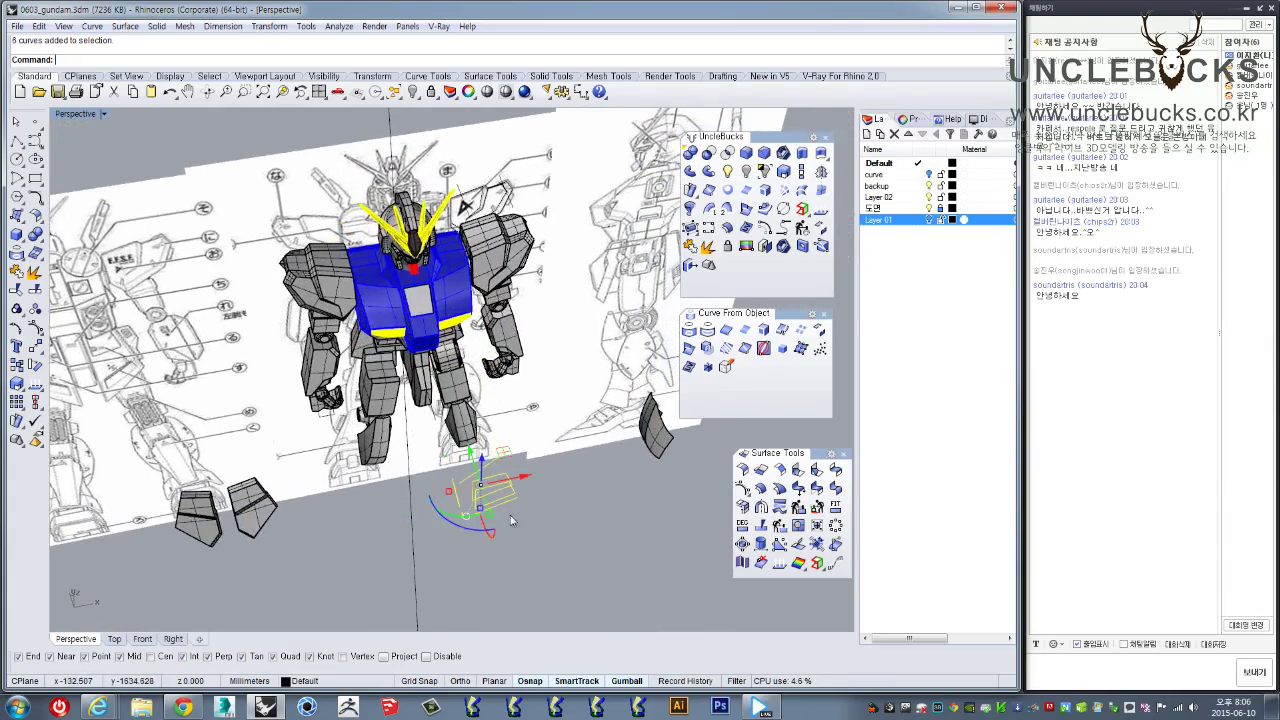
pyautogui.scroll(4, 410, 420)
pyautogui.moveTo(438, 425); pyautogui.dragTo(392, 354, button='right')
pyautogui.scroll(-6, 391, 353)
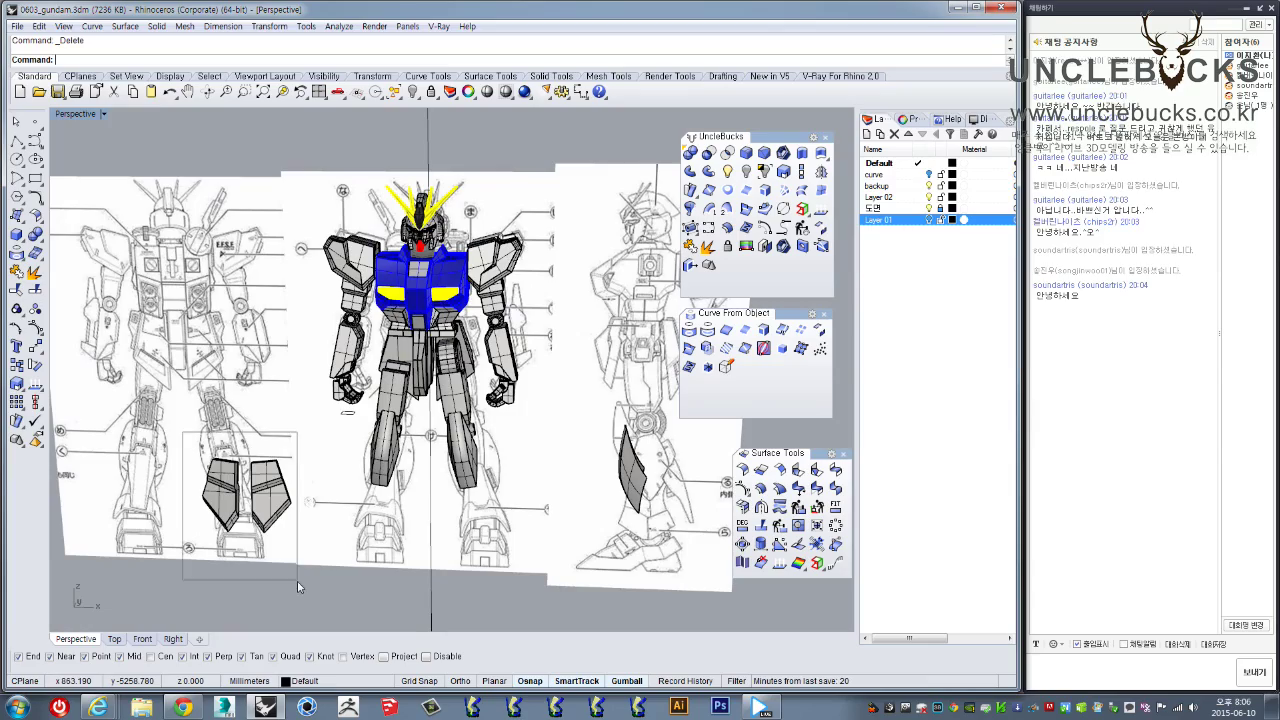
# Select the two spare armour plates on the rear-view drawing, try deleting them and undo the deletion
pyautogui.moveTo(358, 530); pyautogui.dragTo(307, 456, button='right')
pyautogui.scroll(6, 302, 463)
pyautogui.scroll(-4, 302, 463)
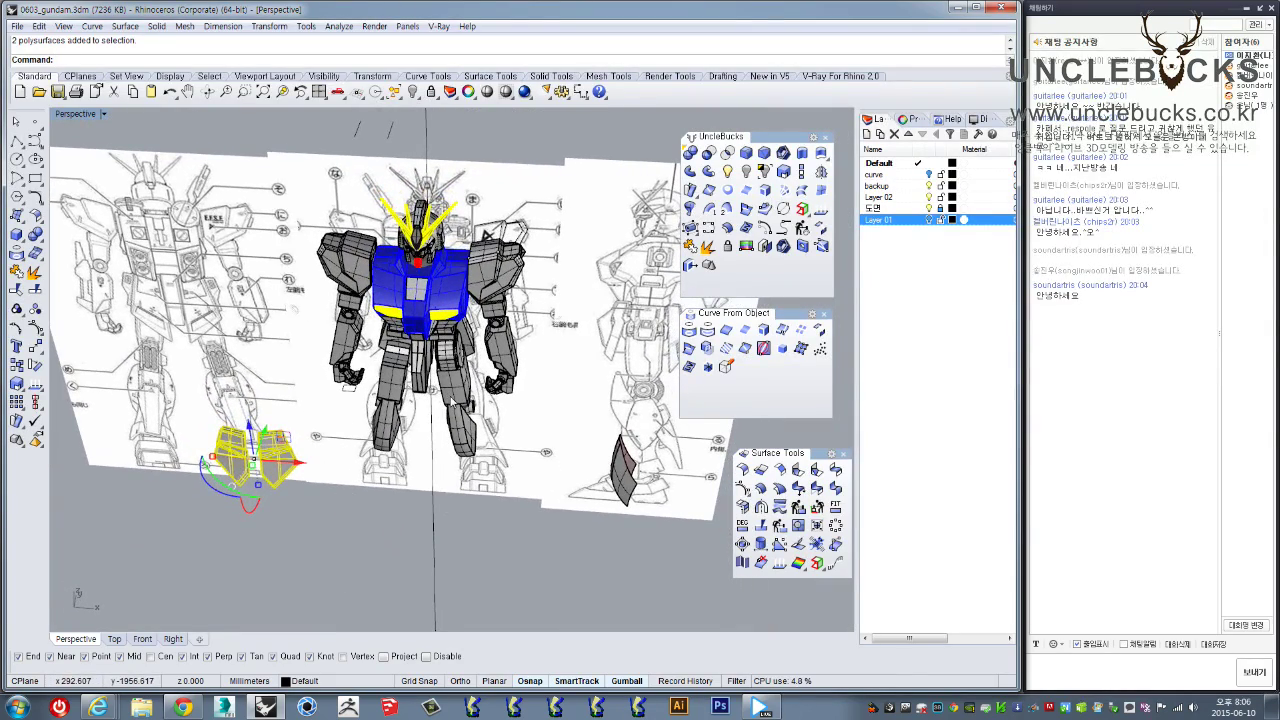
pyautogui.moveTo(452, 402); pyautogui.dragTo(406, 348, button='right')
pyautogui.scroll(4, 443, 370)
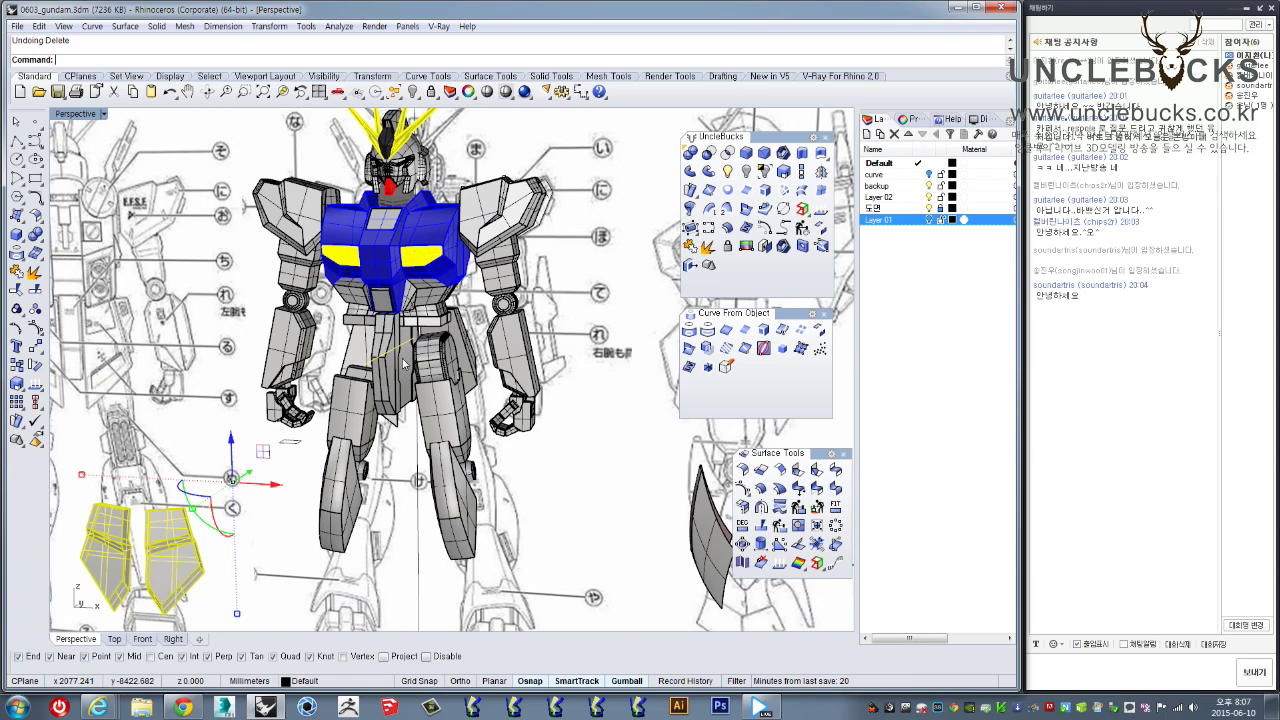
# Add the right leg's parts and the right rear skirt plate to the selection of armour plates
pyautogui.moveTo(497, 382); pyautogui.dragTo(322, 548, button='right')
pyautogui.keyDown('shift'); pyautogui.moveTo(286, 616); pyautogui.dragTo(396, 368); pyautogui.keyUp('shift')
pyautogui.keyDown('shift'); pyautogui.click(362, 356); pyautogui.keyUp('shift')
pyautogui.keyDown('shift'); pyautogui.moveTo(427, 472); pyautogui.dragTo(424, 418, button='right'); pyautogui.keyUp('shift')
# Add the left leg's thigh, knee joint and armour plate and the left rear skirt plate to the selection
pyautogui.keyDown('shift'); pyautogui.moveTo(414, 545); pyautogui.dragTo(450, 342); pyautogui.keyUp('shift')
pyautogui.keyDown('shift'); pyautogui.click(446, 418); pyautogui.keyUp('shift')
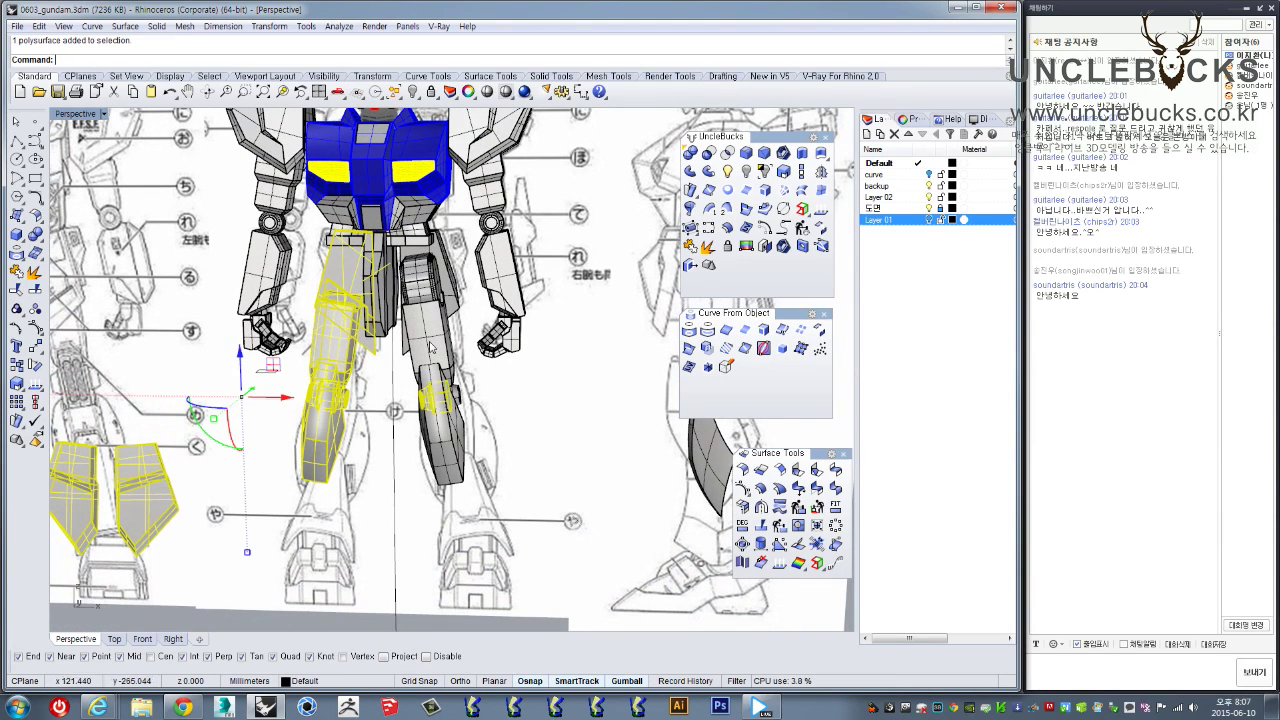
pyautogui.keyDown('shift'); pyautogui.moveTo(450, 284); pyautogui.dragTo(424, 300); pyautogui.keyUp('shift')
pyautogui.keyDown('shift'); pyautogui.moveTo(417, 321); pyautogui.dragTo(450, 338, button='right'); pyautogui.keyUp('shift')
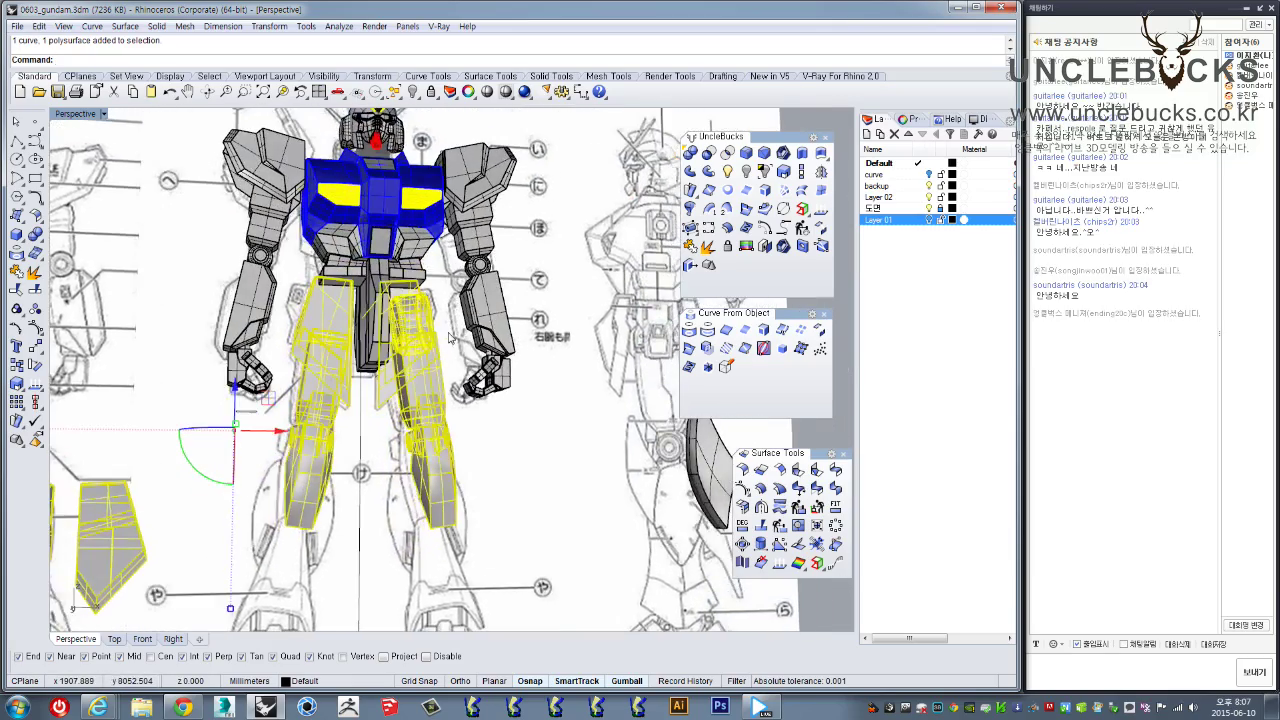
# Add the armour plate and curves on the side-view drawing to the selection
pyautogui.scroll(-5, 450, 338)
pyautogui.keyDown('shift'); pyautogui.moveTo(591, 369); pyautogui.dragTo(499, 500); pyautogui.keyUp('shift')
pyautogui.scroll(5, 376, 371)
pyautogui.keyDown('shift'); pyautogui.moveTo(376, 371); pyautogui.dragTo(563, 335, button='right'); pyautogui.keyUp('shift')
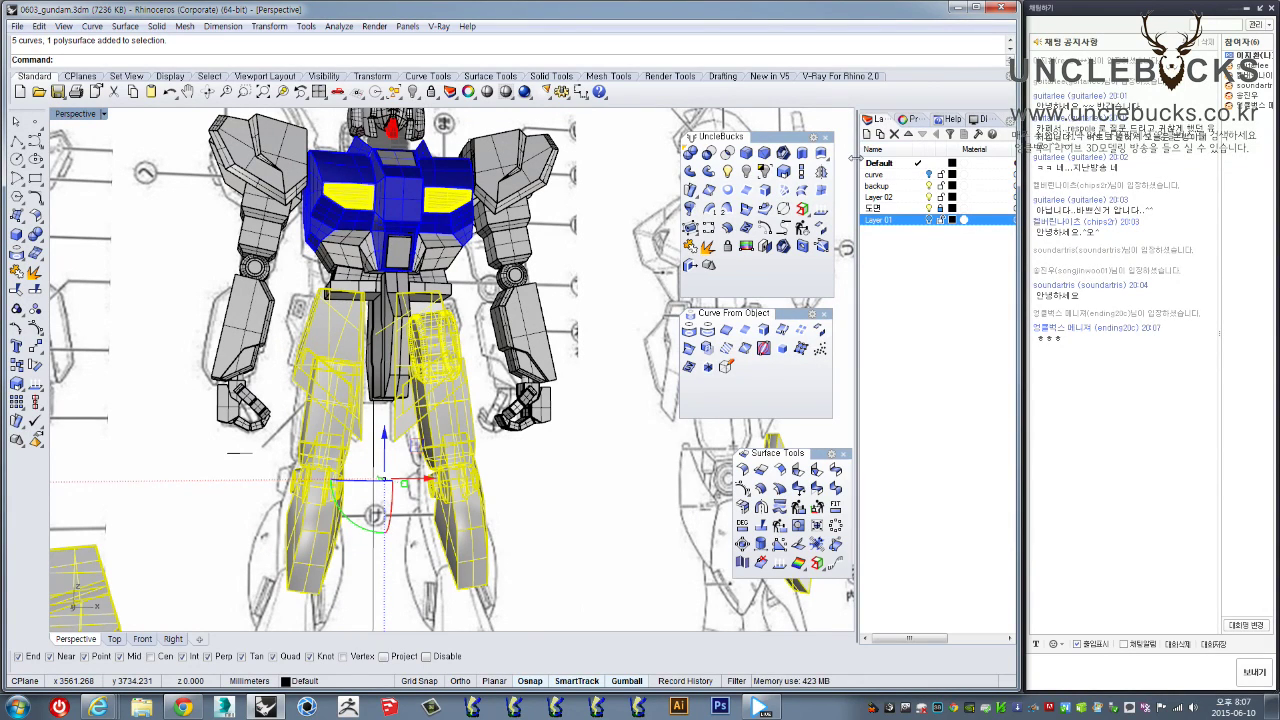
pyautogui.moveTo(432, 384); pyautogui.dragTo(682, 322, button='right')
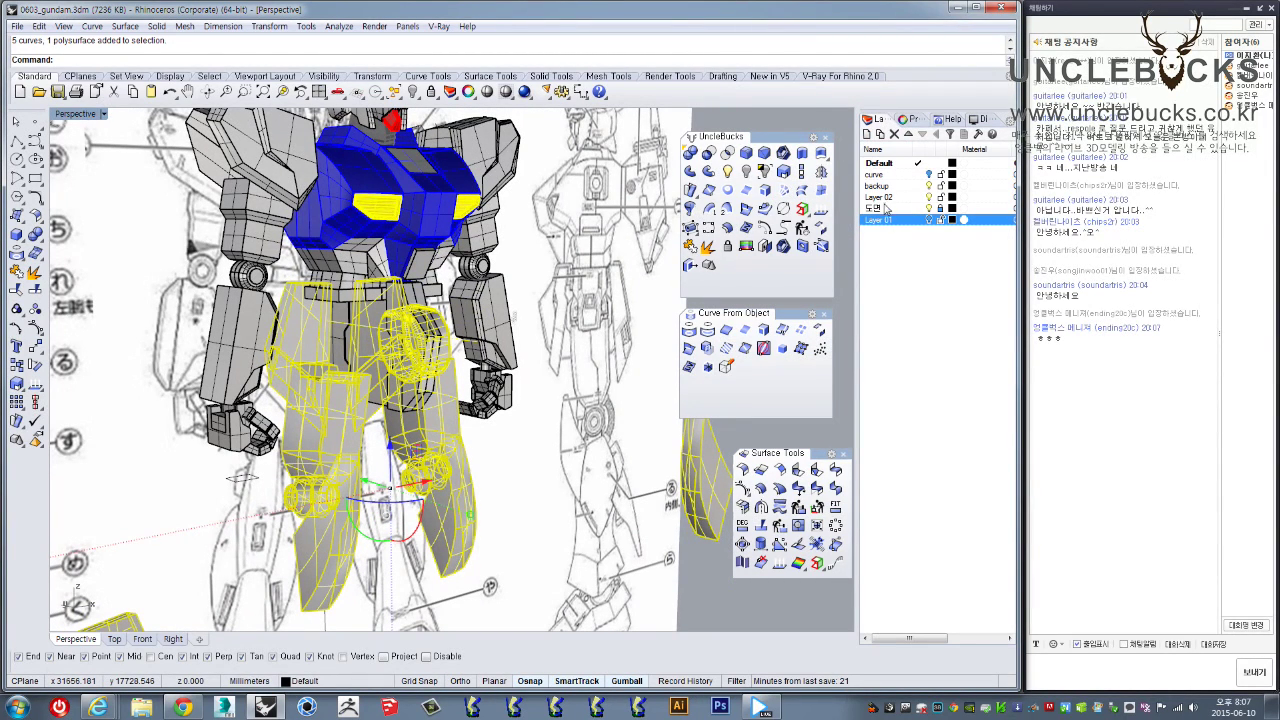
pyautogui.click(929, 188)
pyautogui.click(929, 187)
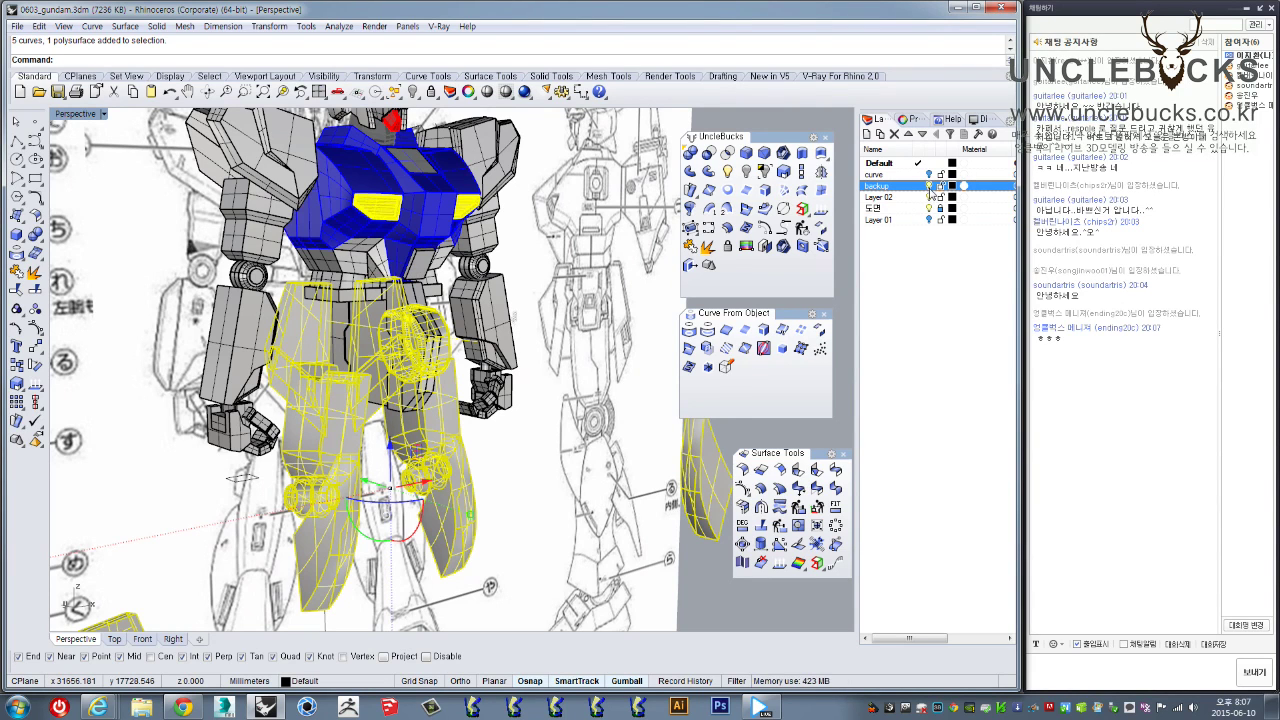
pyautogui.click(895, 221)
pyautogui.rightClick(888, 221)
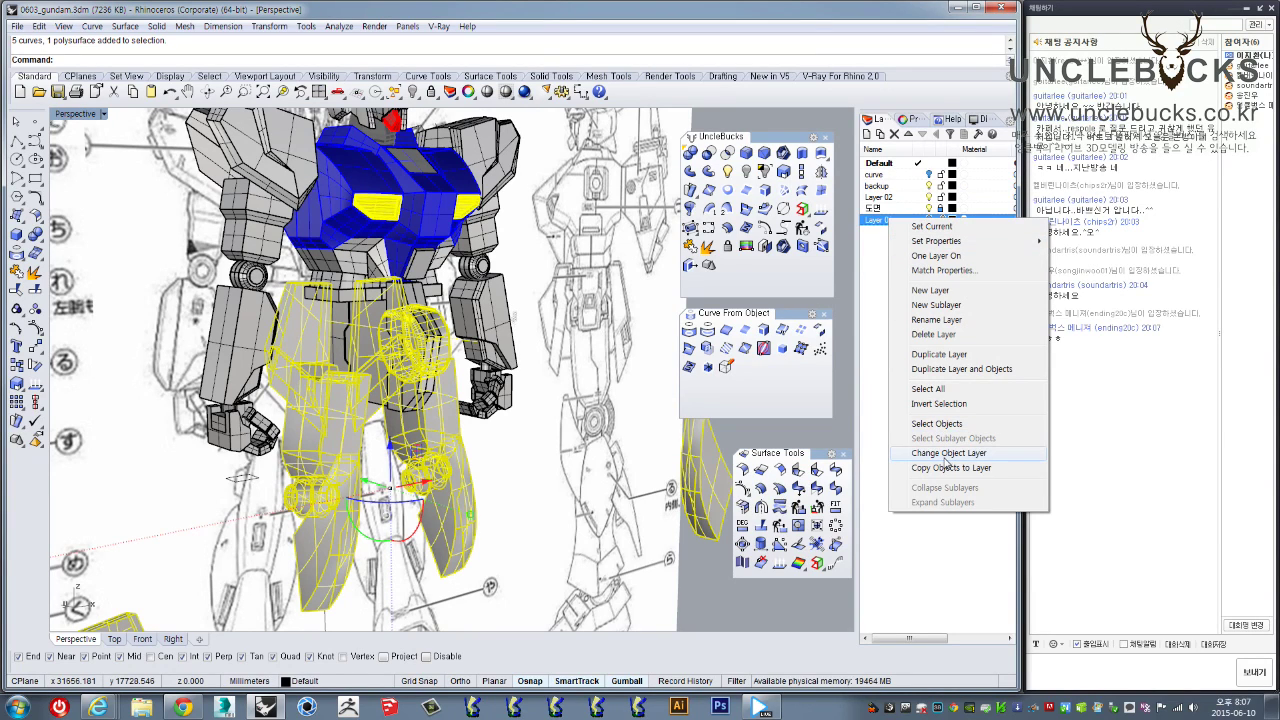
pyautogui.click(878, 256)
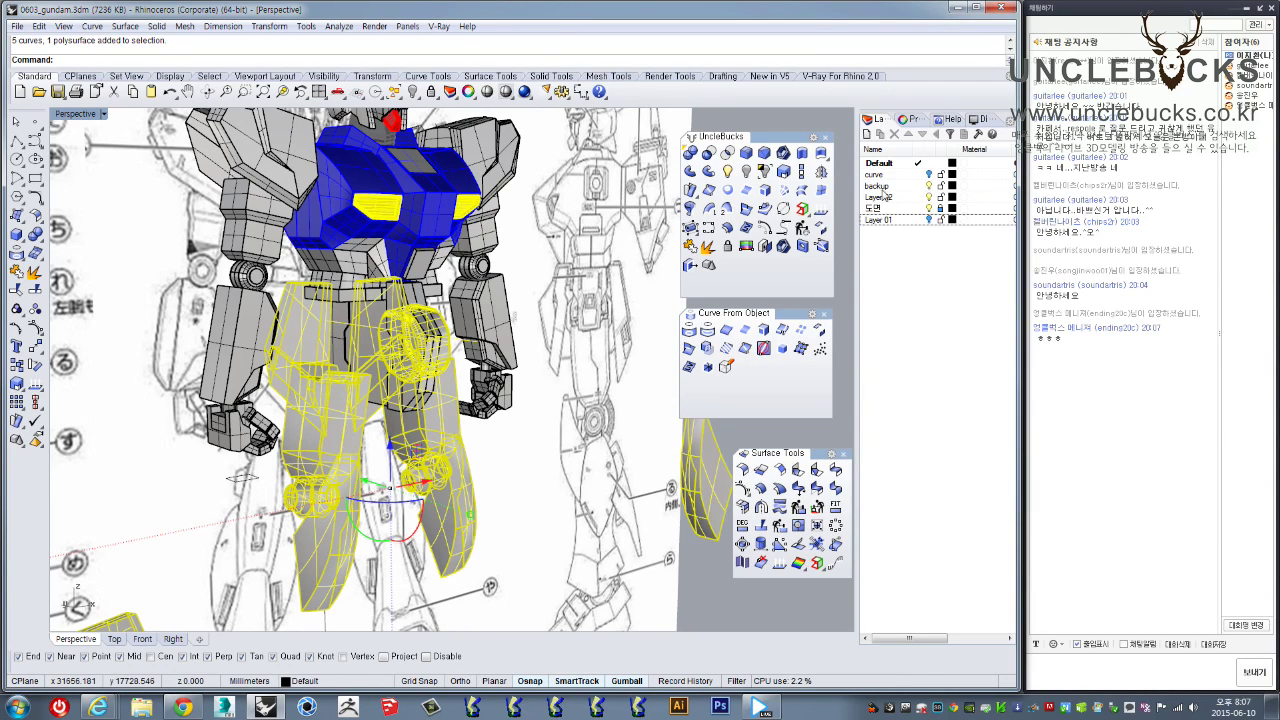
# Create a layer named 0610 and move the selected leg and armour objects to it
pyautogui.click(867, 135)
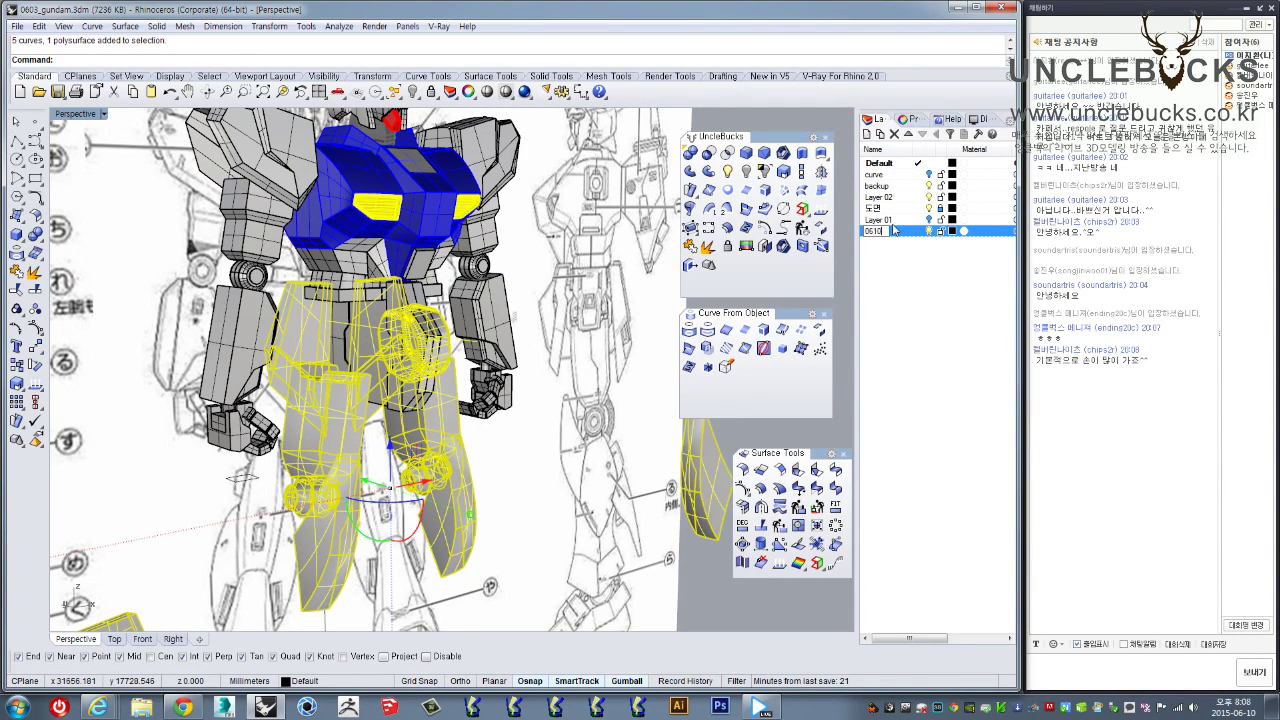
pyautogui.write('0610')
pyautogui.click(911, 288)
pyautogui.rightClick(887, 233)
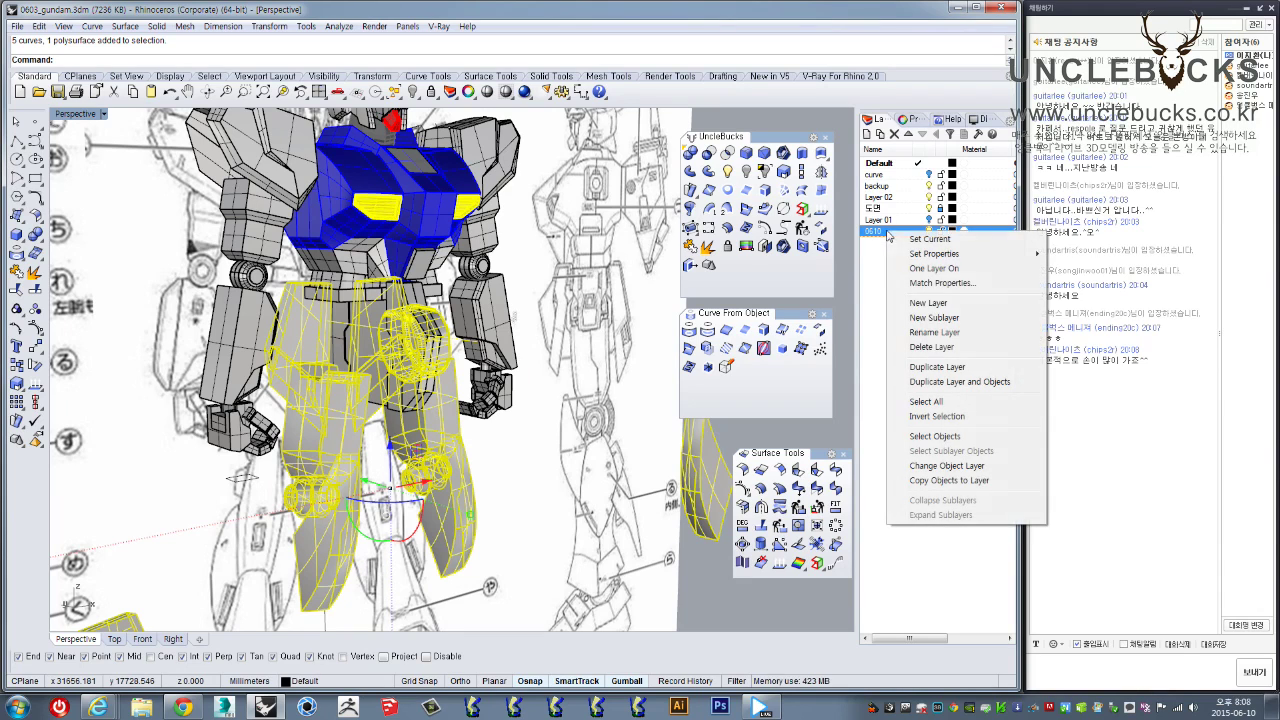
pyautogui.click(940, 466)
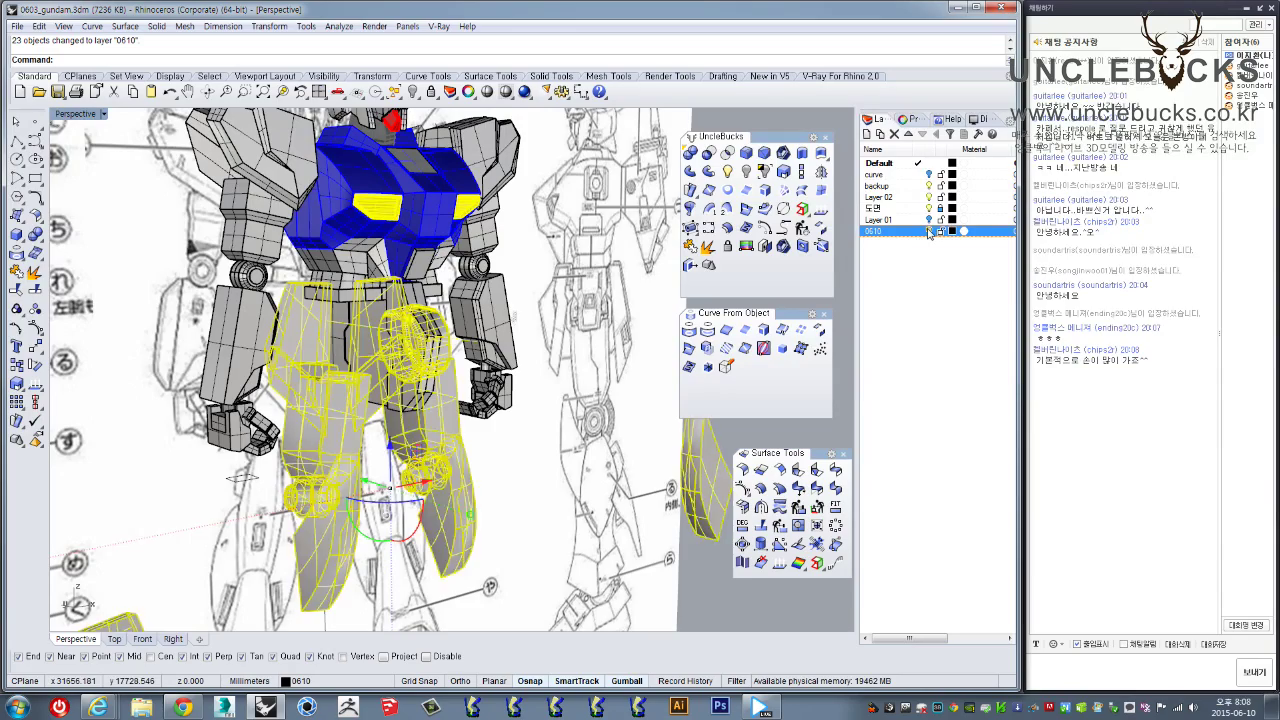
# Hide the 0610 layer and show the waist area close up against the front reference drawing
pyautogui.click(929, 231)
pyautogui.moveTo(493, 463); pyautogui.dragTo(396, 465, button='right')
pyautogui.scroll(3, 291, 332)
pyautogui.scroll(2, 291, 333)
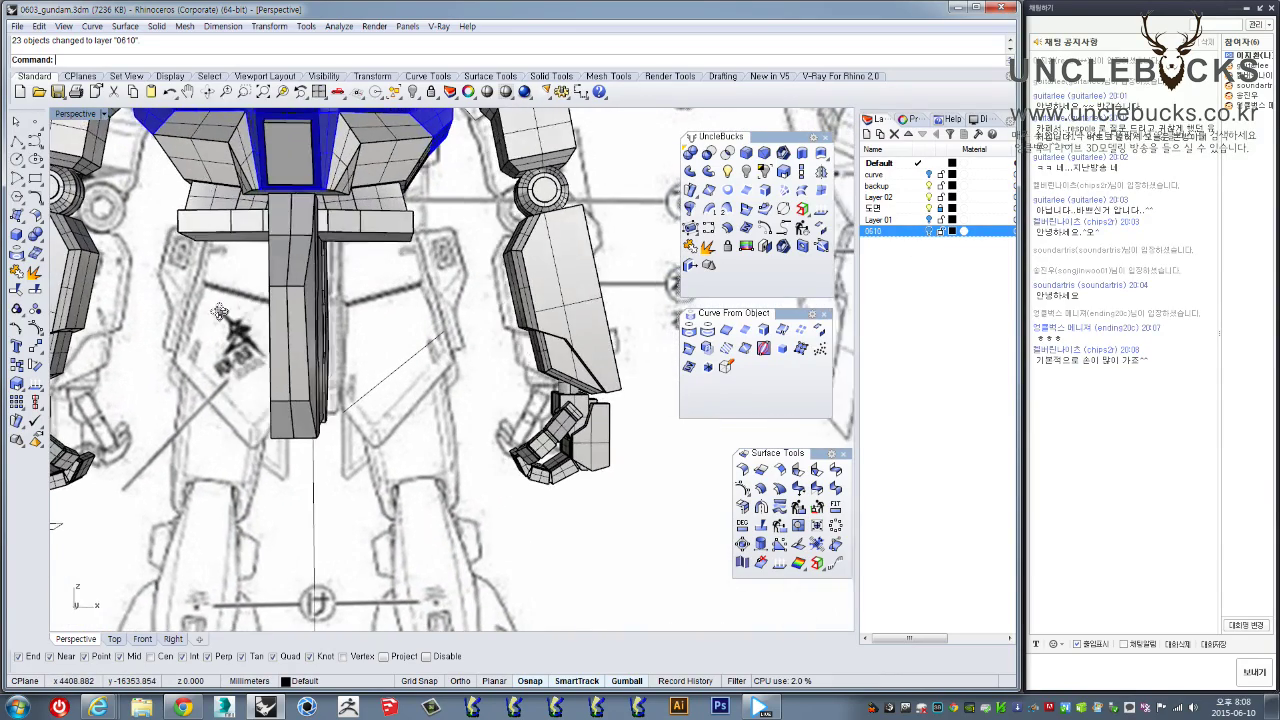
# Move the horizontal belt plate, the central skirt parts and the diagonal line below the waist to layer 0610
pyautogui.scroll(2, 226, 308)
pyautogui.moveTo(226, 308); pyautogui.dragTo(231, 341, button='right')
pyautogui.moveTo(284, 425)
pyautogui.mouseDown(button='right')
pyautogui.moveTo(300, 505)
pyautogui.moveTo(258, 583)
pyautogui.moveTo(284, 518)
pyautogui.moveTo(249, 547)
pyautogui.mouseUp(button='right')
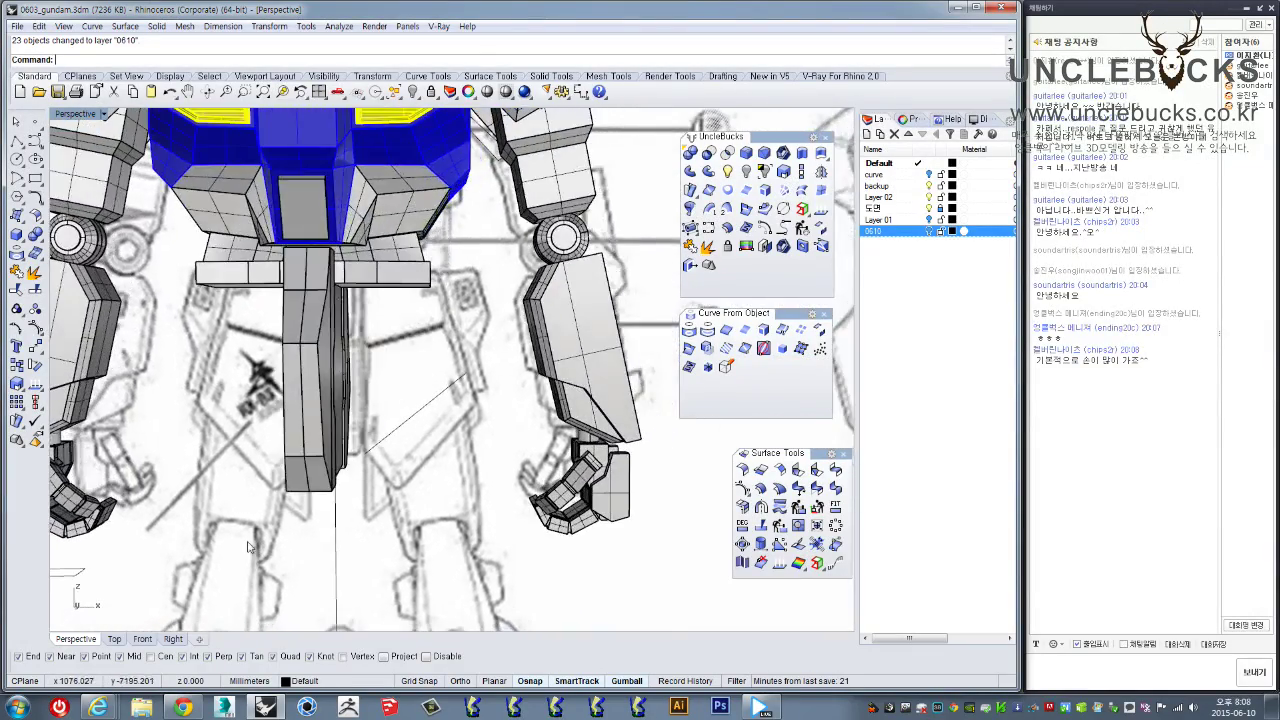
pyautogui.moveTo(178, 496); pyautogui.dragTo(467, 259)
pyautogui.moveTo(470, 260); pyautogui.dragTo(445, 302, button='right')
pyautogui.keyDown('shift'); pyautogui.click(291, 440); pyautogui.keyUp('shift')
pyautogui.keyDown('shift'); pyautogui.moveTo(319, 500); pyautogui.dragTo(424, 465, button='right'); pyautogui.keyUp('shift')
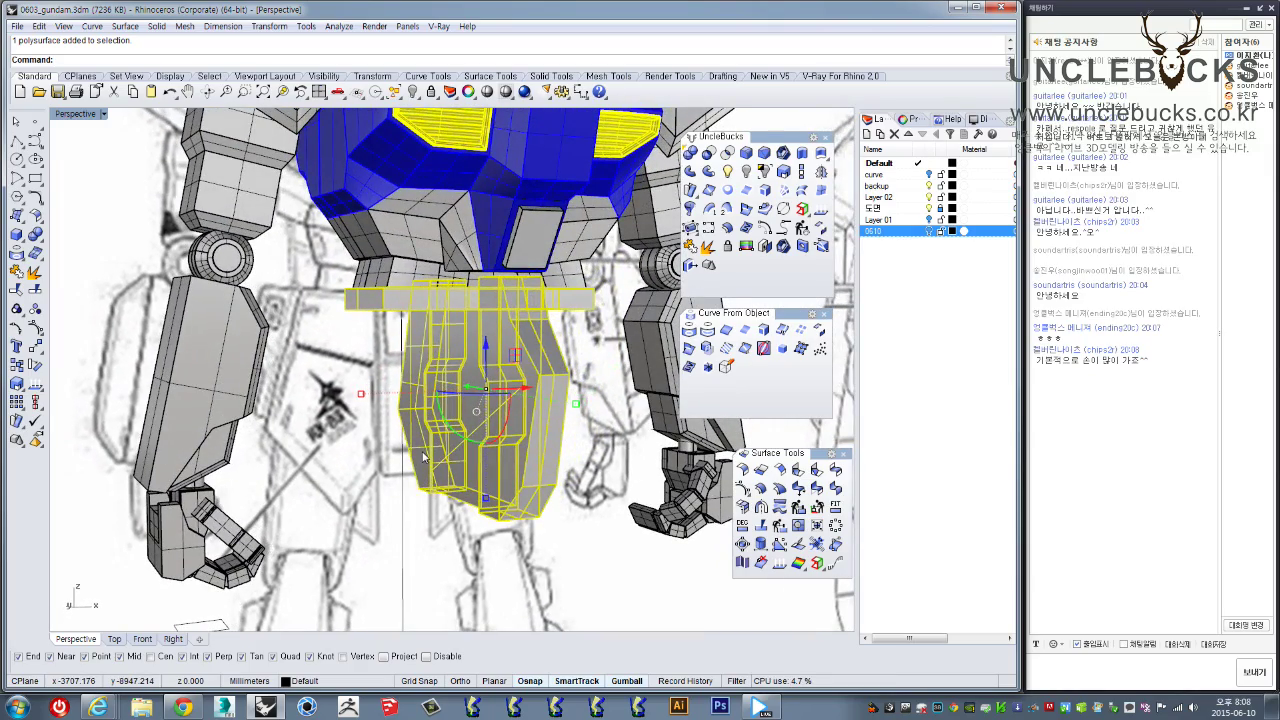
pyautogui.moveTo(418, 450); pyautogui.dragTo(484, 494, button='right')
pyautogui.click(565, 484)
pyautogui.moveTo(565, 484); pyautogui.dragTo(578, 444, button='right')
pyautogui.click(562, 420)
pyautogui.moveTo(635, 557); pyautogui.dragTo(444, 325)
pyautogui.keyDown('shift'); pyautogui.click(614, 301); pyautogui.keyUp('shift')
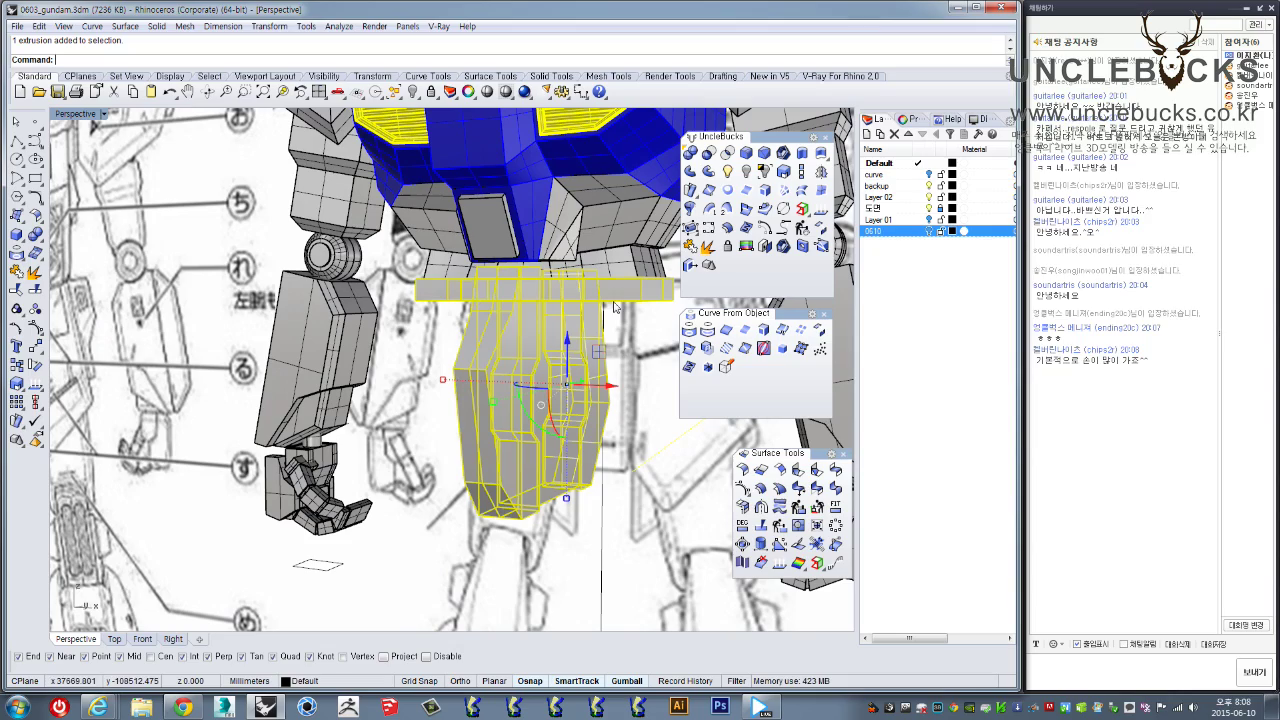
pyautogui.rightClick(886, 231)
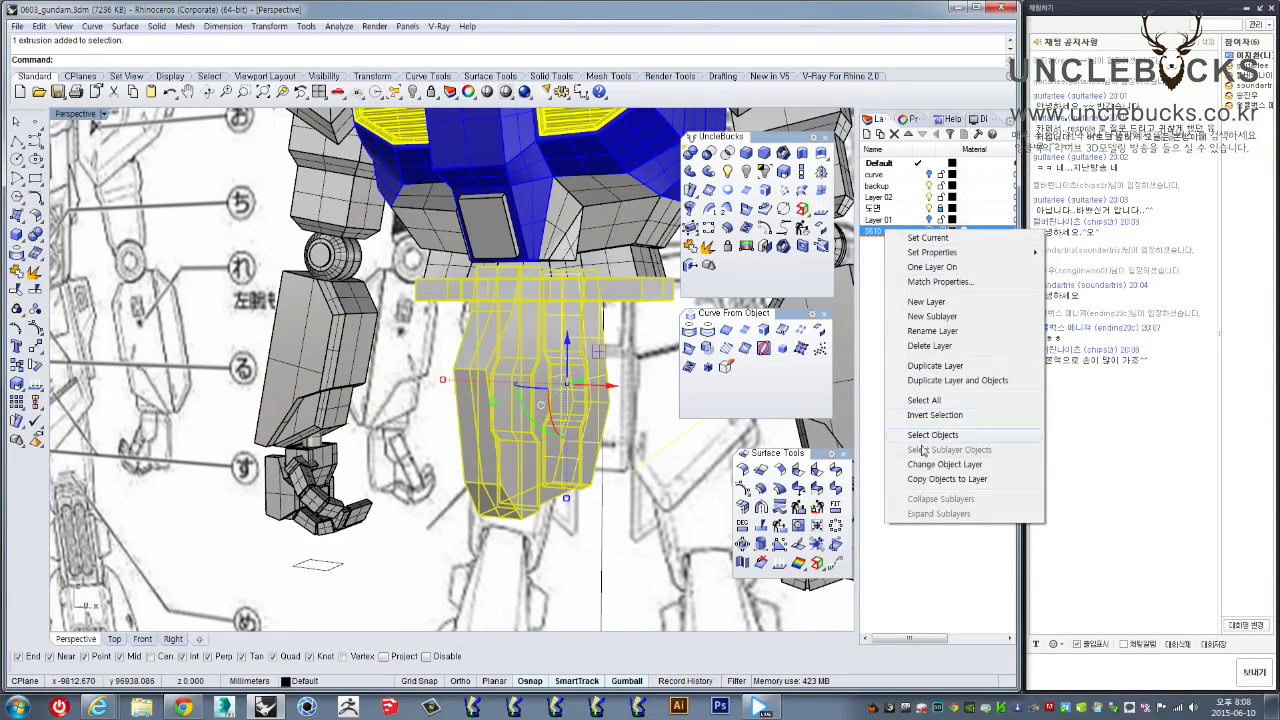
pyautogui.click(928, 464)
# Check the cleared waist area against the front reference drawing, and undo the last layer change
pyautogui.moveTo(560, 430); pyautogui.dragTo(524, 388, button='right')
pyautogui.scroll(3, 528, 401)
pyautogui.moveTo(527, 328); pyautogui.dragTo(482, 435, button='right')
pyautogui.moveTo(461, 477); pyautogui.dragTo(424, 495, button='right')
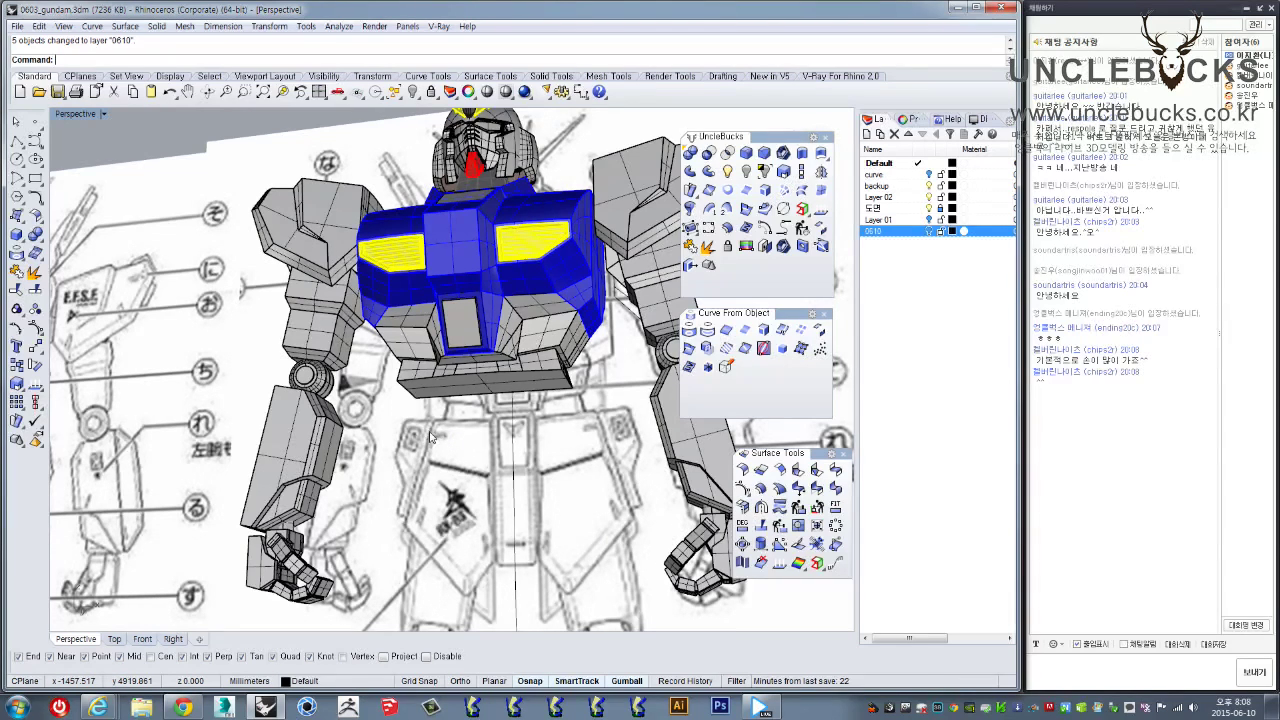
pyautogui.moveTo(431, 437); pyautogui.dragTo(447, 447, button='right')
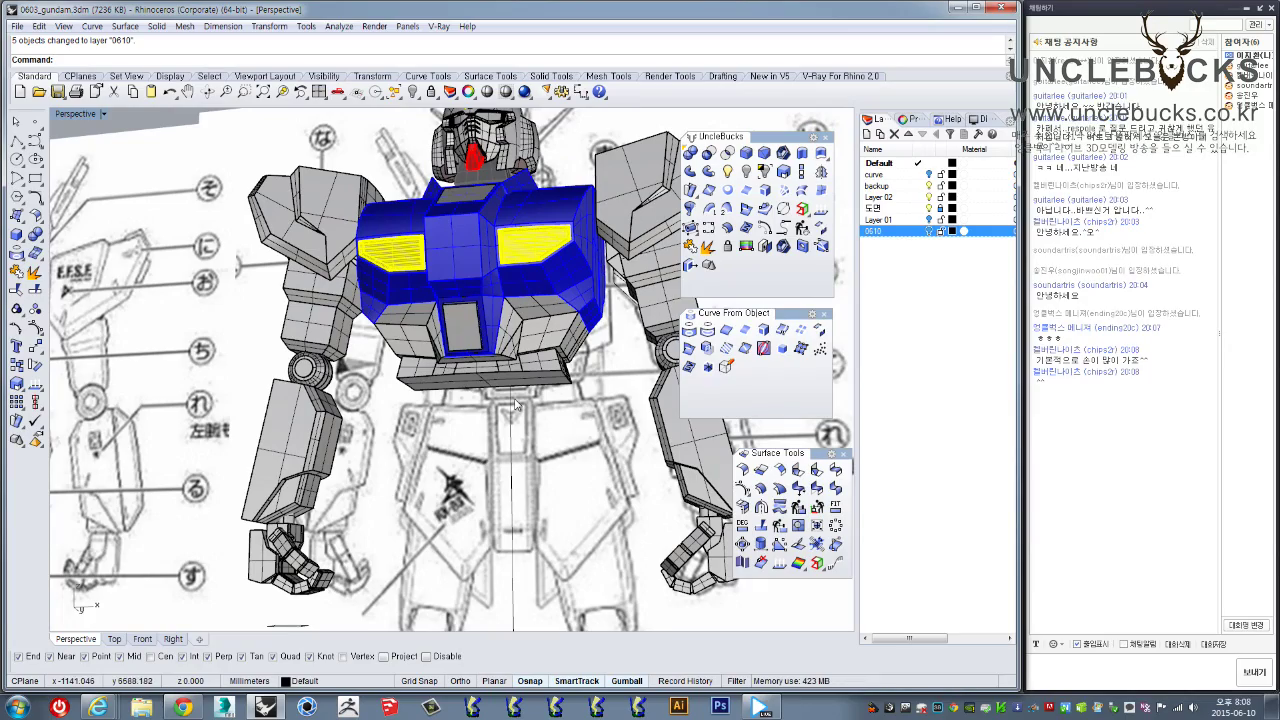
pyautogui.scroll(-8, 507, 410)
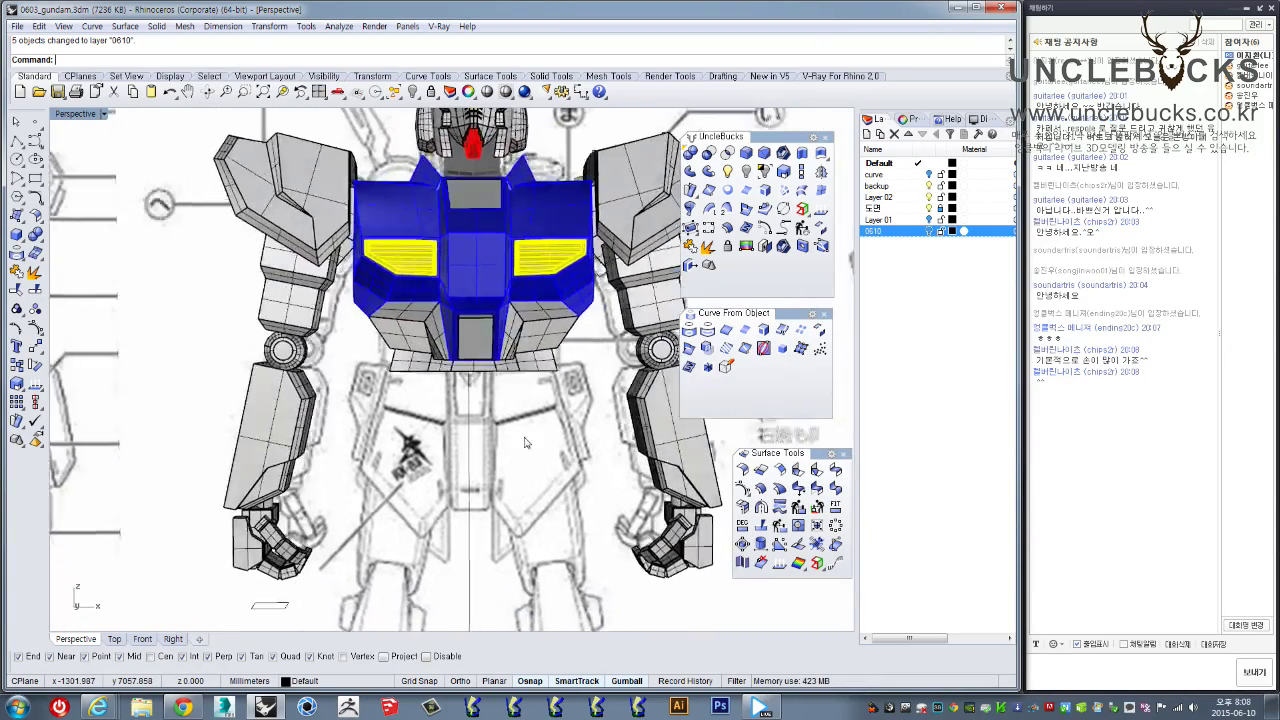
pyautogui.scroll(10, 538, 337)
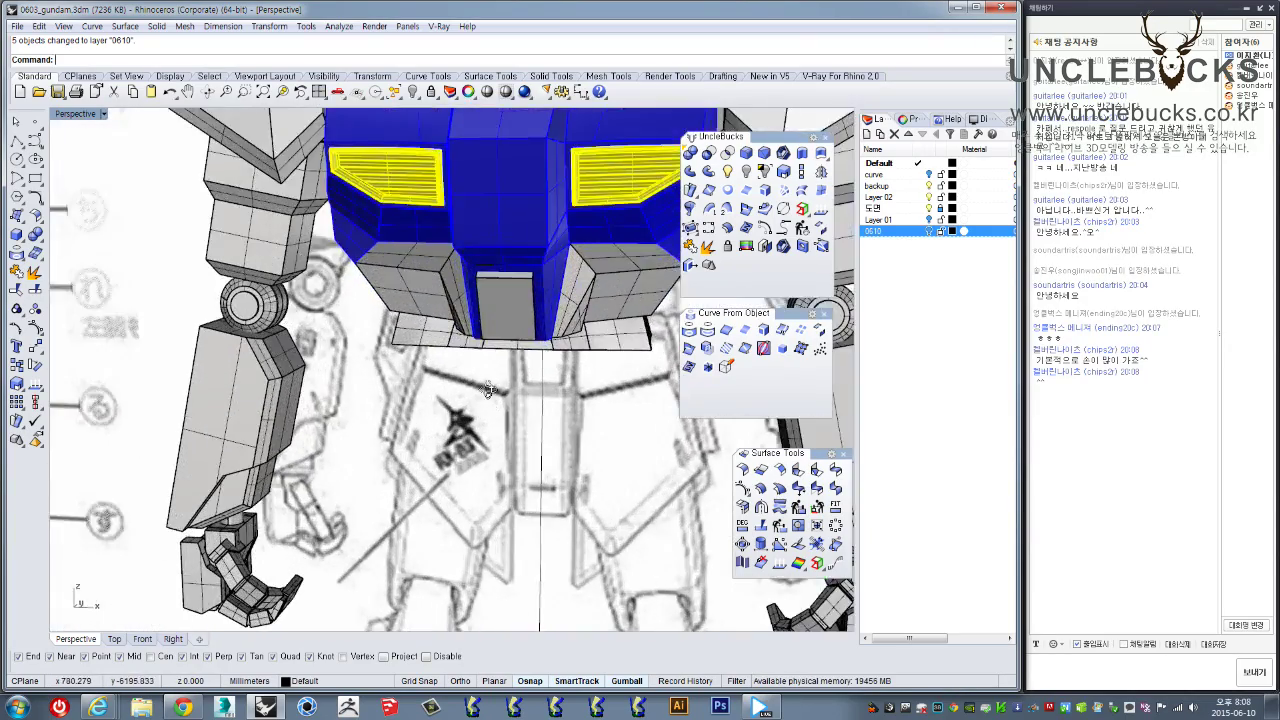
pyautogui.hotkey('ctrl', 'z')
# Move only the belt plate and the central skirt parts to layer 0610, leaving the diagonal line out
pyautogui.moveTo(551, 325); pyautogui.dragTo(450, 374, button='right')
pyautogui.click(496, 380)
pyautogui.click(595, 349)
pyautogui.click(597, 355)
pyautogui.moveTo(597, 360); pyautogui.dragTo(522, 410, button='right')
pyautogui.keyDown('shift'); pyautogui.click(500, 400); pyautogui.keyUp('shift')
pyautogui.keyDown('shift'); pyautogui.click(553, 385); pyautogui.keyUp('shift')
pyautogui.moveTo(553, 365); pyautogui.dragTo(541, 401, button='right')
pyautogui.keyDown('shift'); pyautogui.click(603, 322); pyautogui.keyUp('shift')
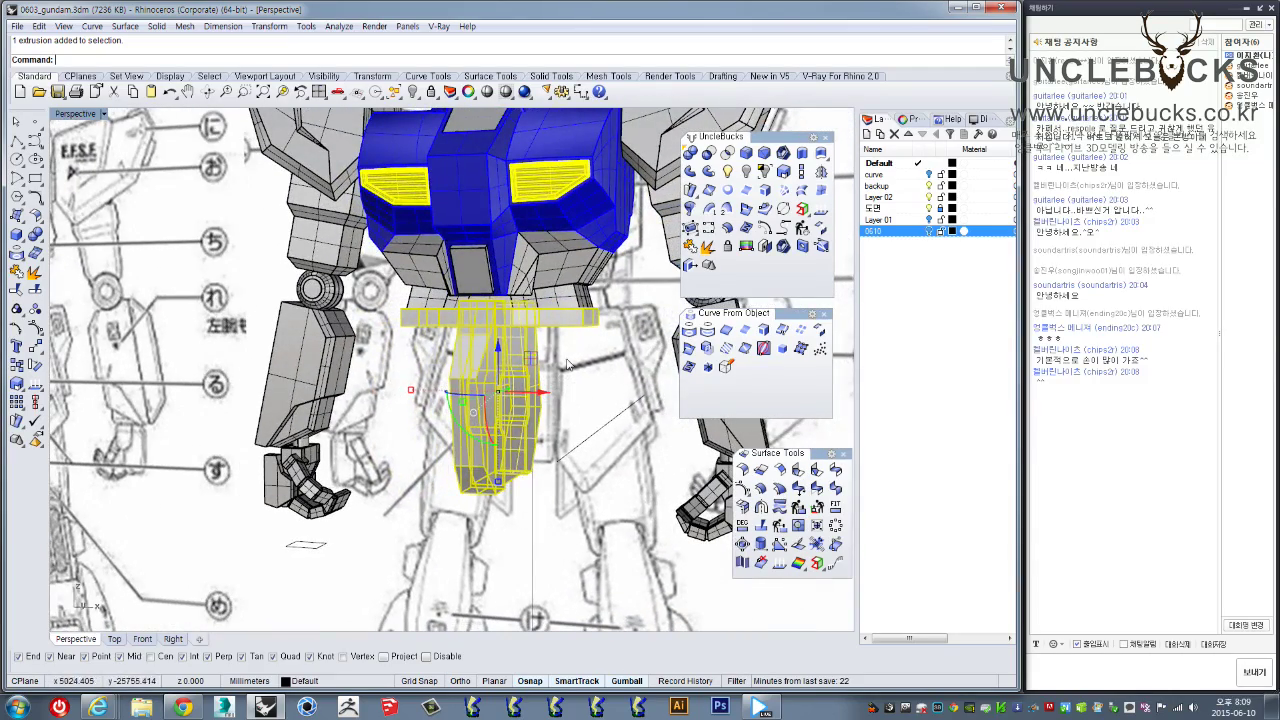
pyautogui.scroll(3, 558, 378)
pyautogui.scroll(3, 550, 367)
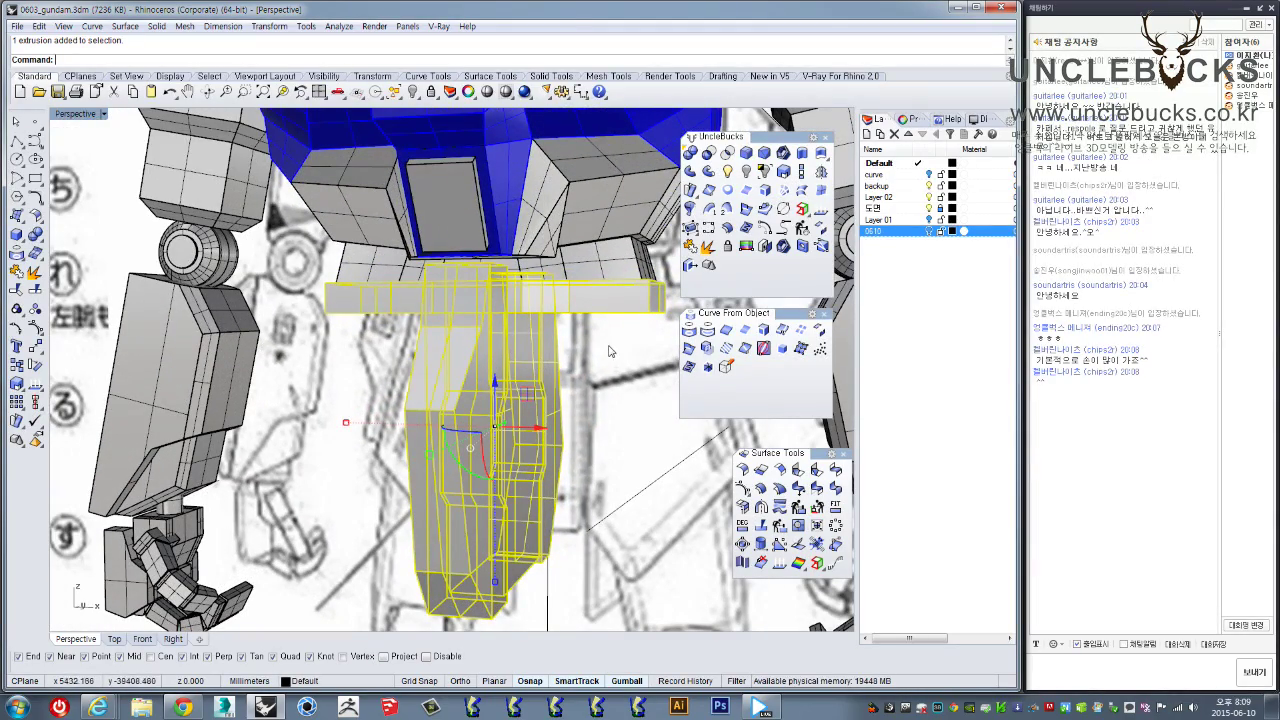
pyautogui.moveTo(461, 394); pyautogui.dragTo(782, 230, button='right')
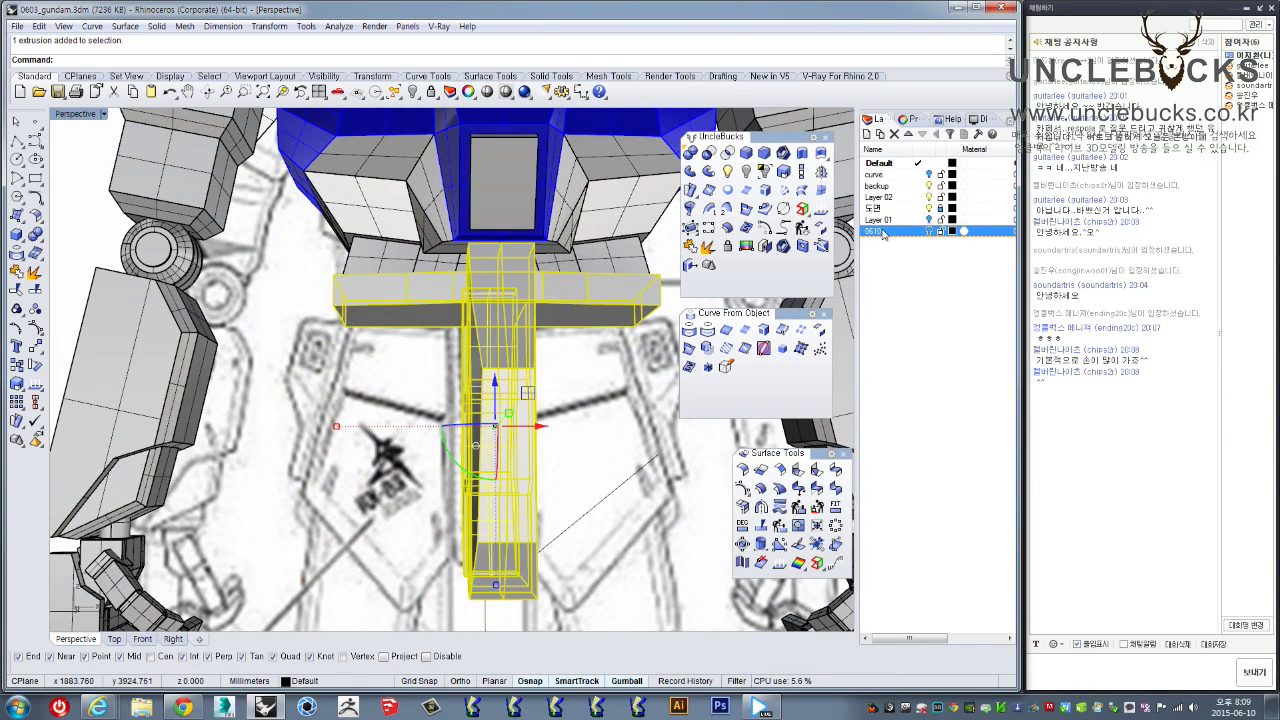
pyautogui.rightClick(883, 233)
pyautogui.click(910, 468)
# Duplicate the face border of the underside of the waist block beneath the torso
pyautogui.moveTo(495, 317); pyautogui.dragTo(505, 278, button='right')
pyautogui.click(518, 237)
pyautogui.scroll(-2, 518, 240)
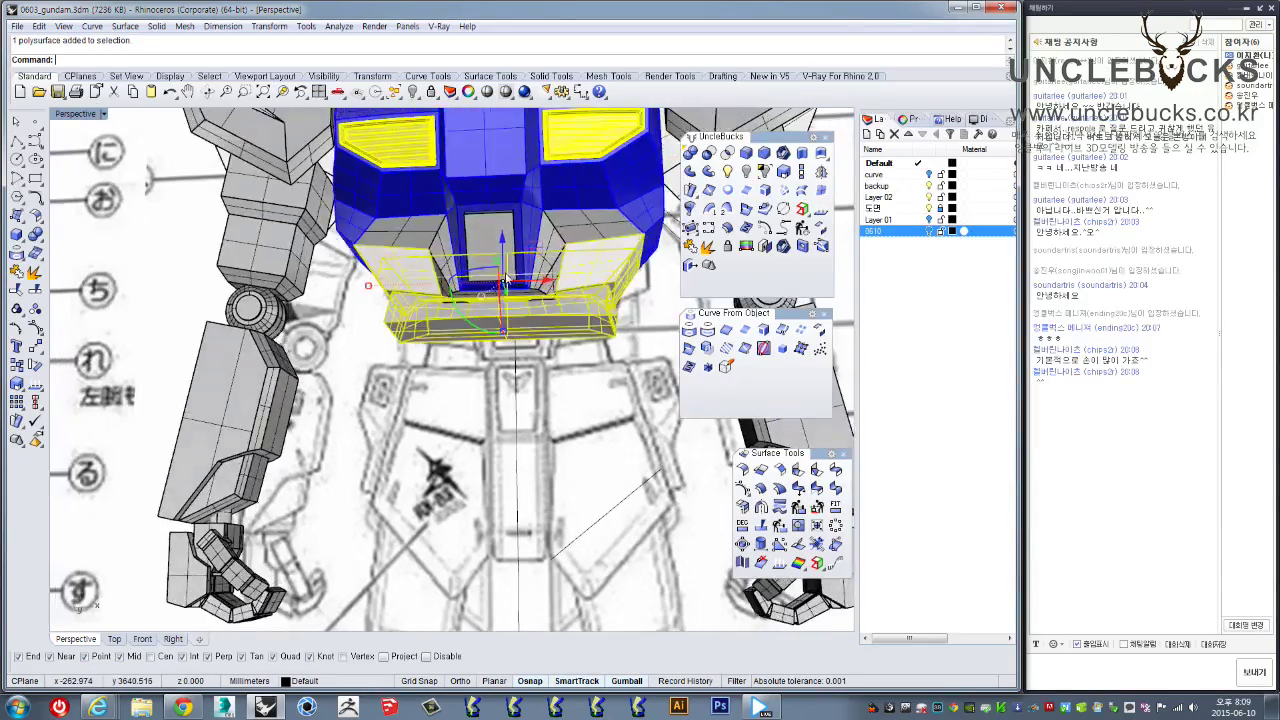
pyautogui.scroll(6, 507, 280)
pyautogui.press('Escape')
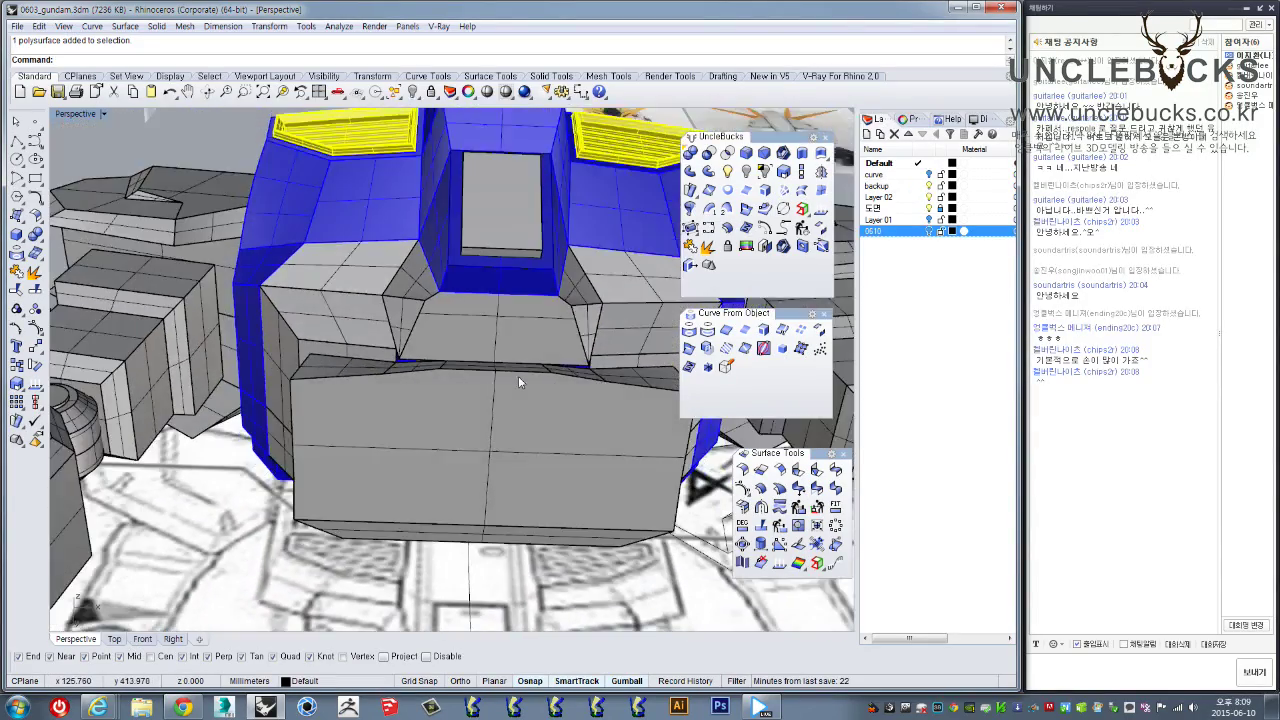
pyautogui.keyDown('shift'); pyautogui.moveTo(519, 381); pyautogui.dragTo(517, 292, button='right'); pyautogui.keyUp('shift')
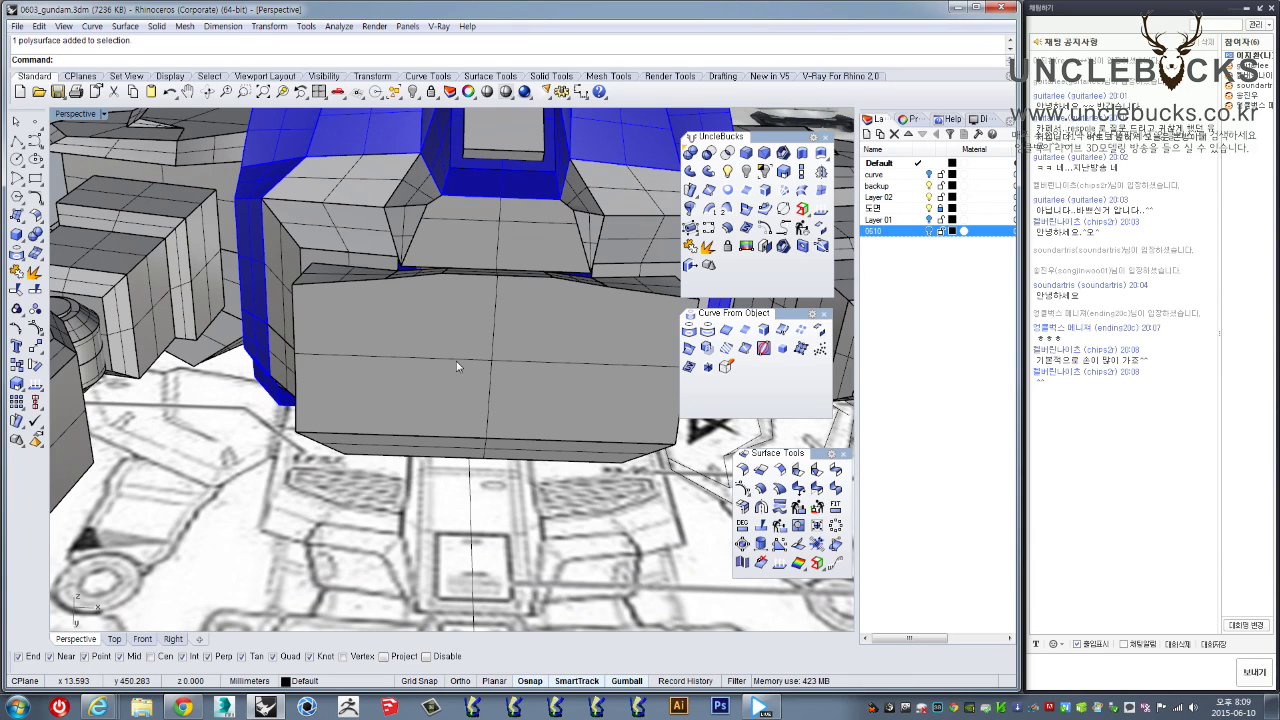
pyautogui.moveTo(456, 361); pyautogui.dragTo(394, 366, button='right')
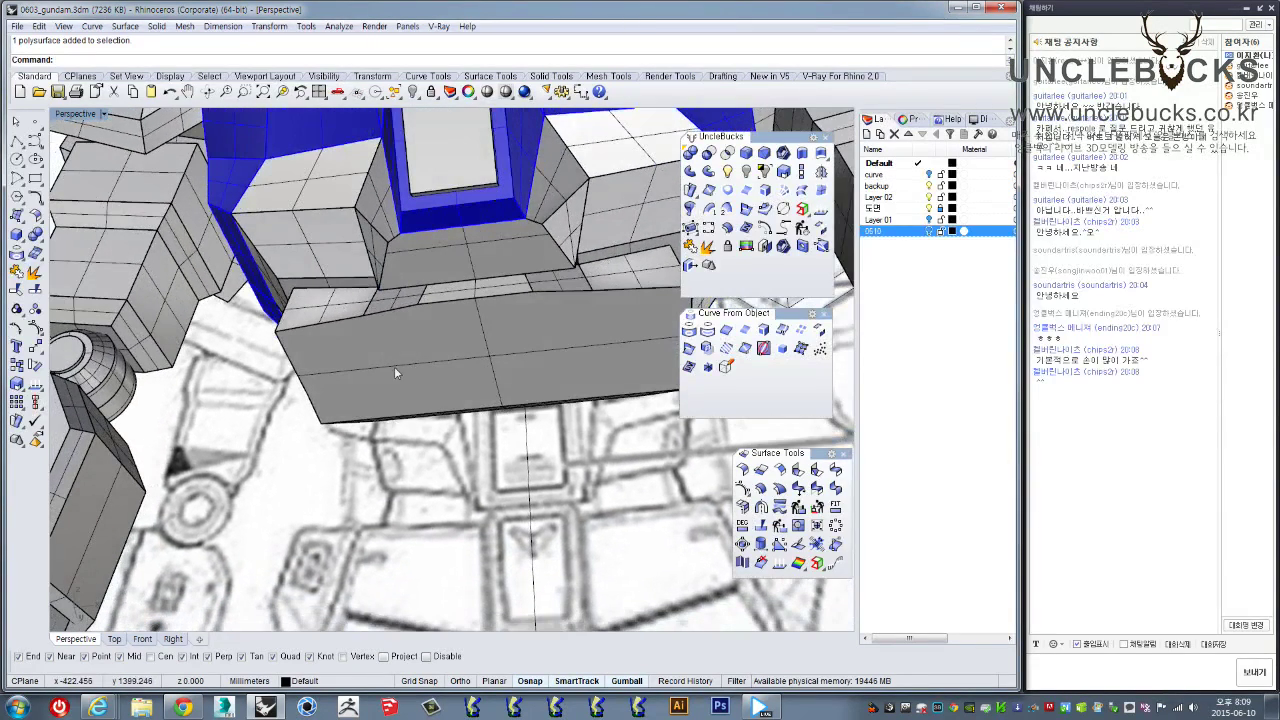
pyautogui.moveTo(444, 326); pyautogui.dragTo(480, 348, button='right')
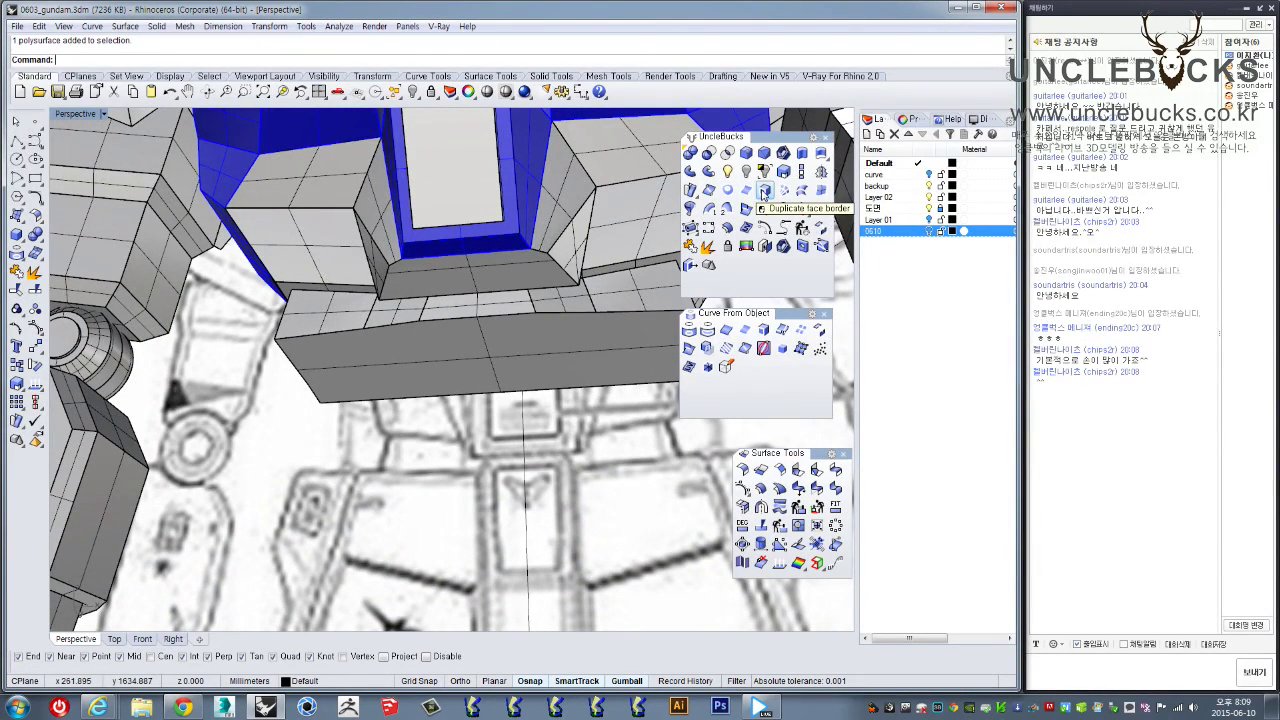
pyautogui.click(764, 194)
pyautogui.click(513, 347)
pyautogui.rightClick(514, 348)
# Move the duplicated border curve straight down about 34 mm below the waist block and select it
pyautogui.moveTo(464, 358); pyautogui.dragTo(507, 348, button='right')
pyautogui.moveTo(510, 337); pyautogui.dragTo(512, 386)
pyautogui.moveTo(523, 513); pyautogui.dragTo(486, 491, button='right')
pyautogui.click(545, 434)
pyautogui.click(447, 438)
pyautogui.moveTo(447, 443); pyautogui.dragTo(462, 520, button='right')
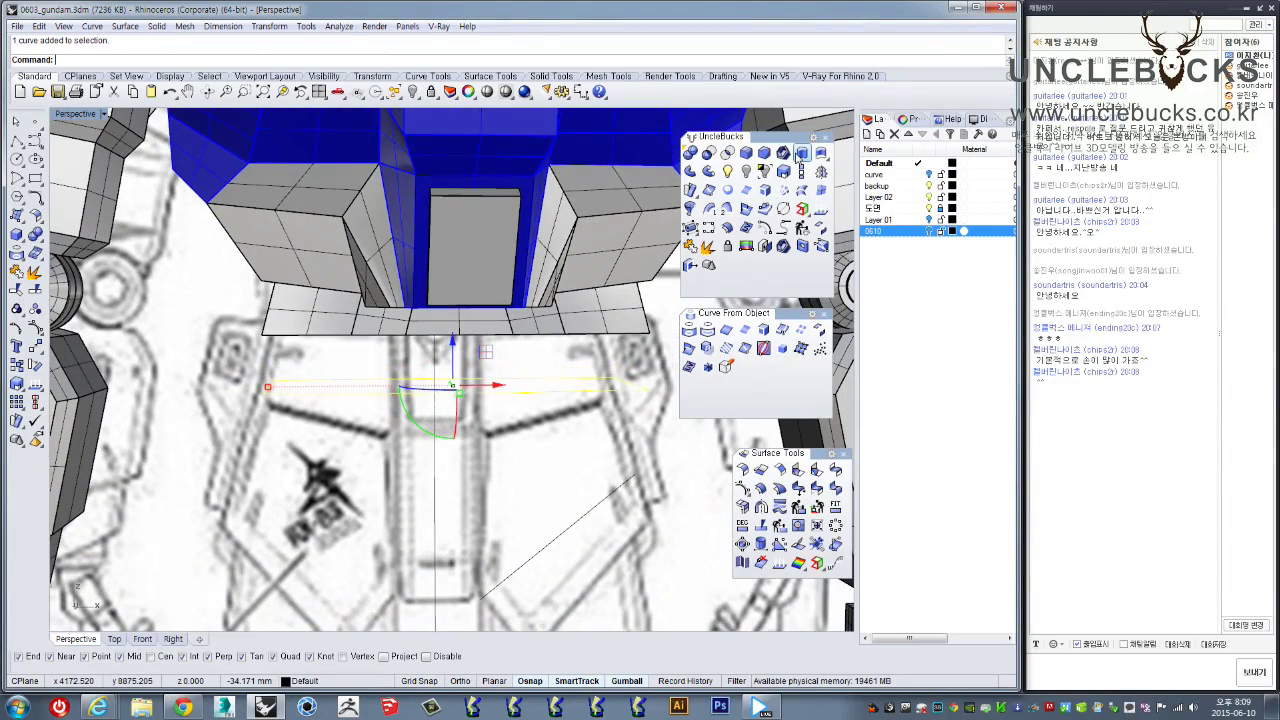
# Extrude the border curve upward into a solid slab about 20.5 mm high and delete the source curve
pyautogui.click(802, 152)
pyautogui.scroll(5, 520, 398)
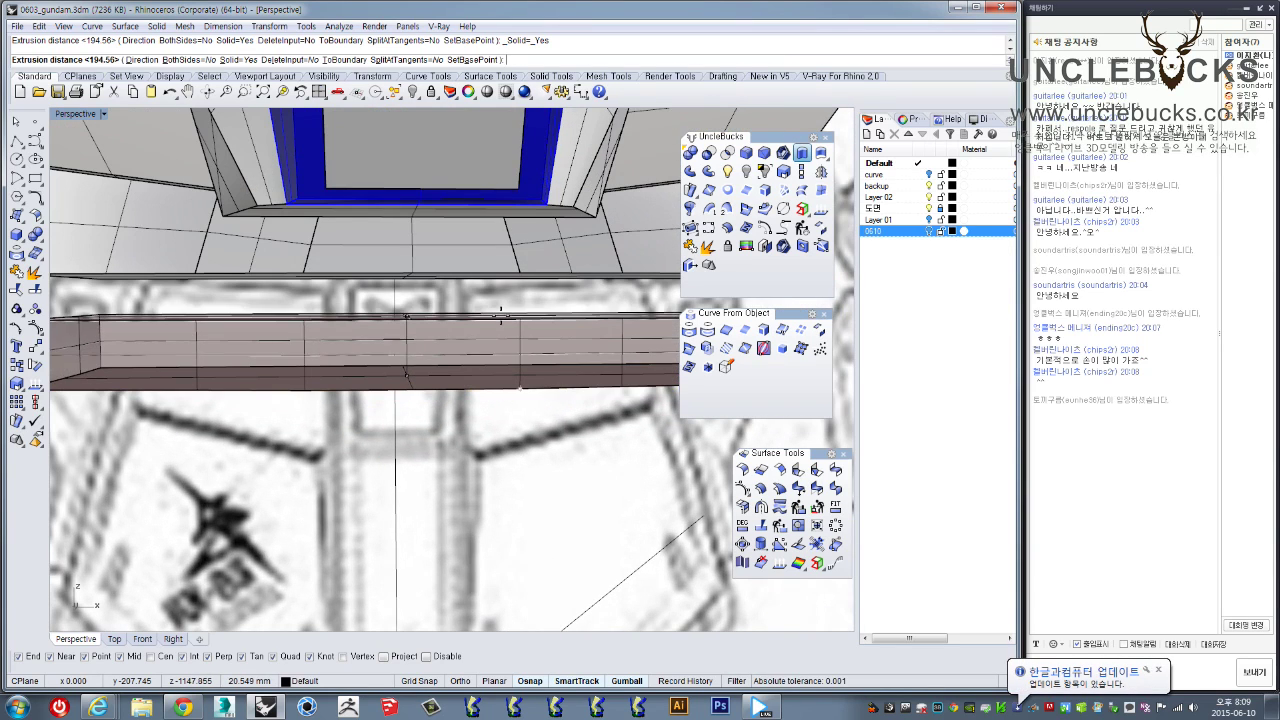
pyautogui.click(501, 313)
pyautogui.scroll(-5, 501, 313)
pyautogui.moveTo(501, 313); pyautogui.dragTo(440, 332, button='right')
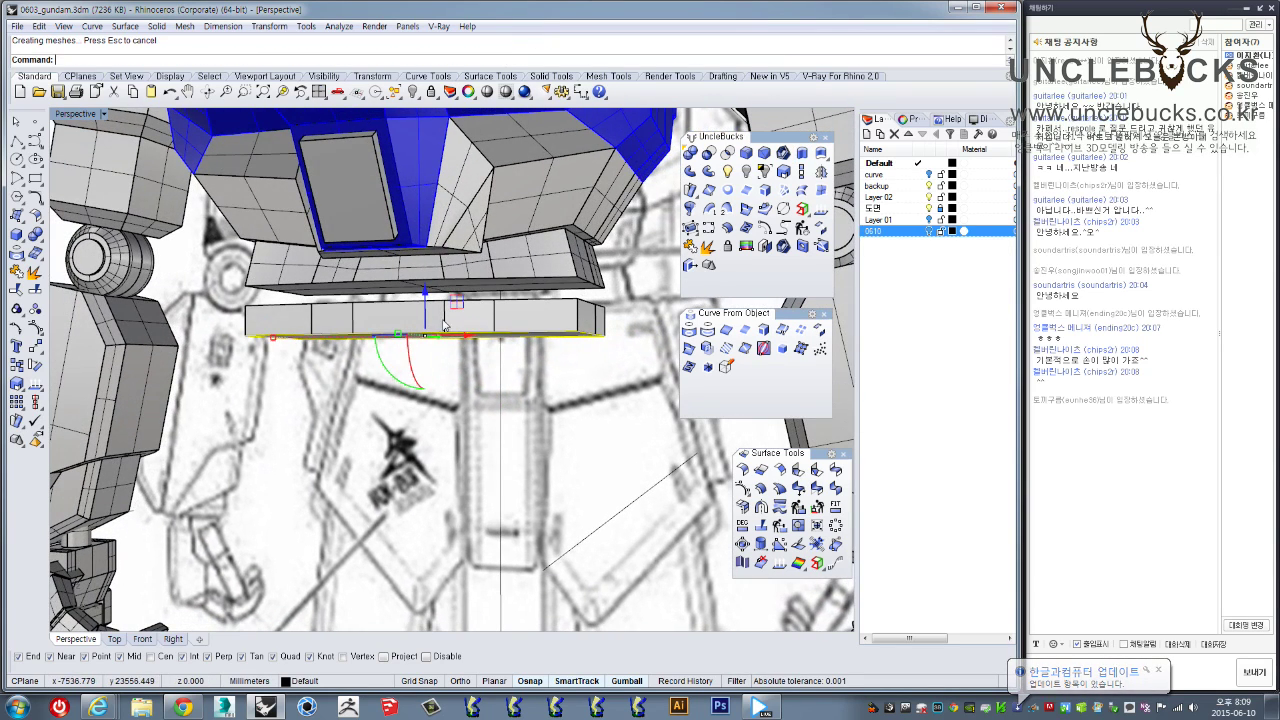
pyautogui.press('Delete')
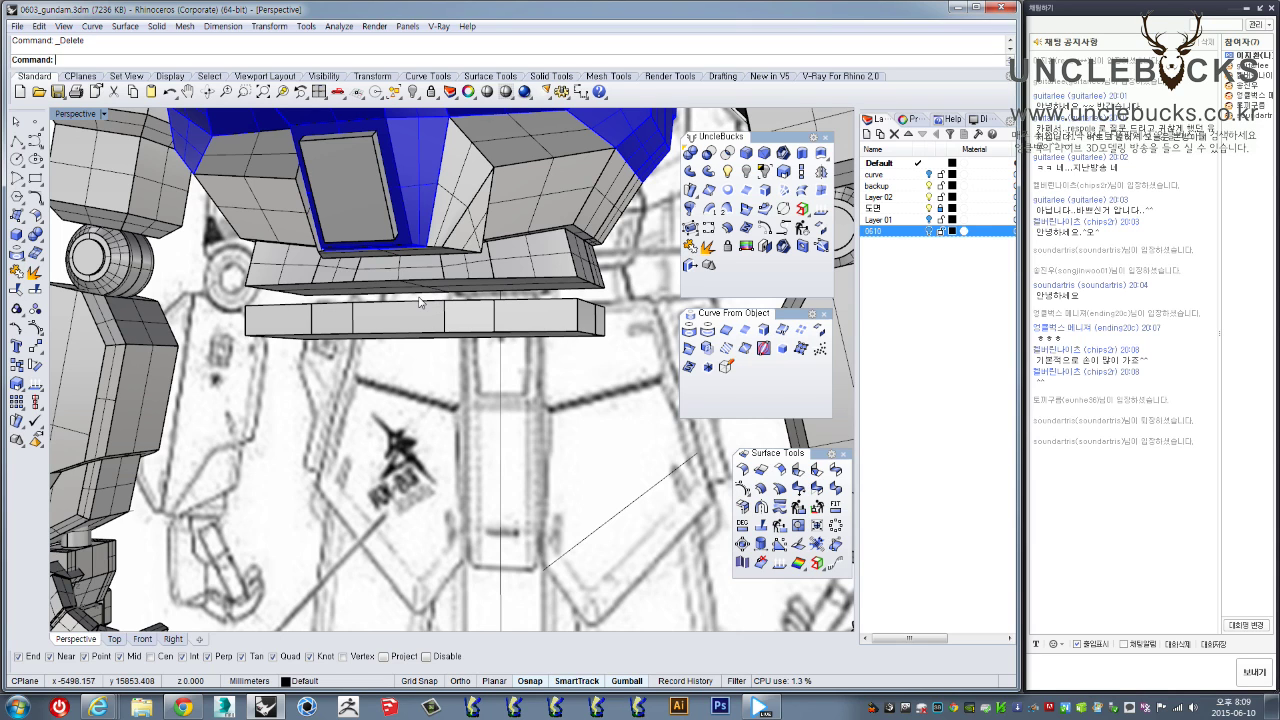
# Move the new belt slab up about 9.7 mm towards the waist block
pyautogui.click(420, 312)
pyautogui.scroll(3, 490, 338)
pyautogui.moveTo(490, 335); pyautogui.dragTo(490, 322)
pyautogui.moveTo(452, 328); pyautogui.dragTo(483, 318, button='right')
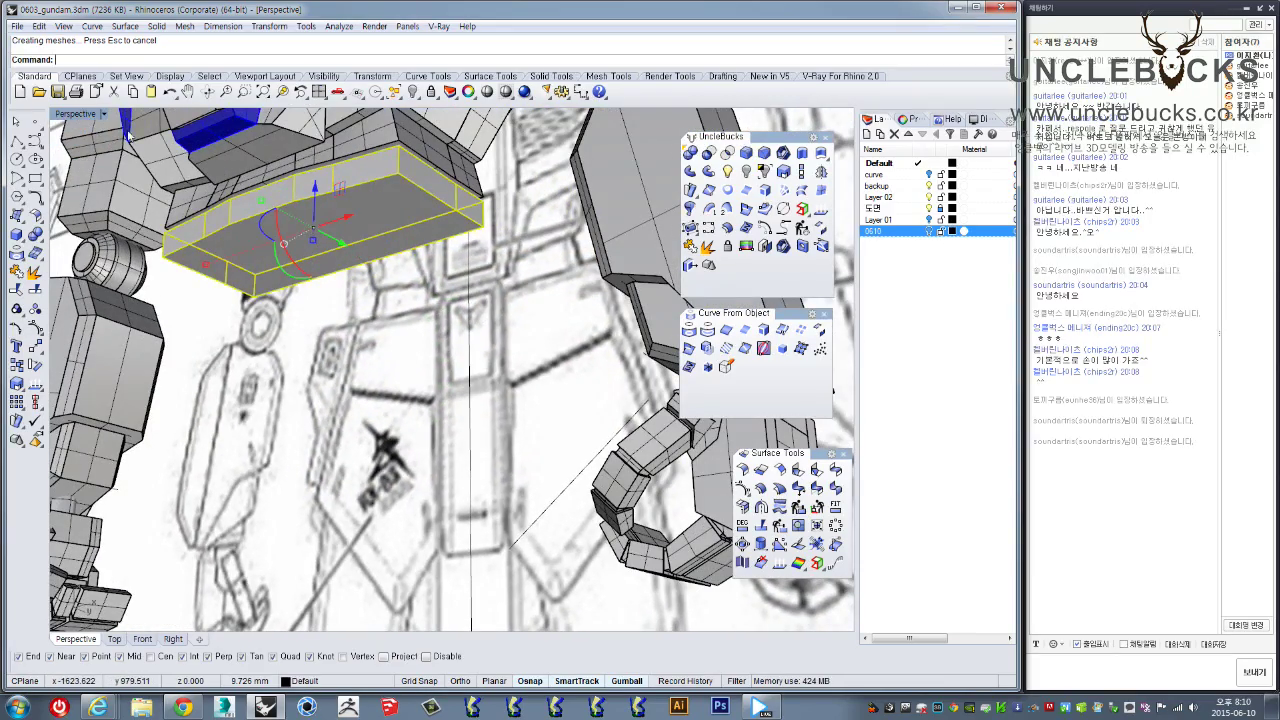
# Isolate the belt slab and show it in a maximized Right view over the side reference drawing
pyautogui.doubleClick(66, 114)
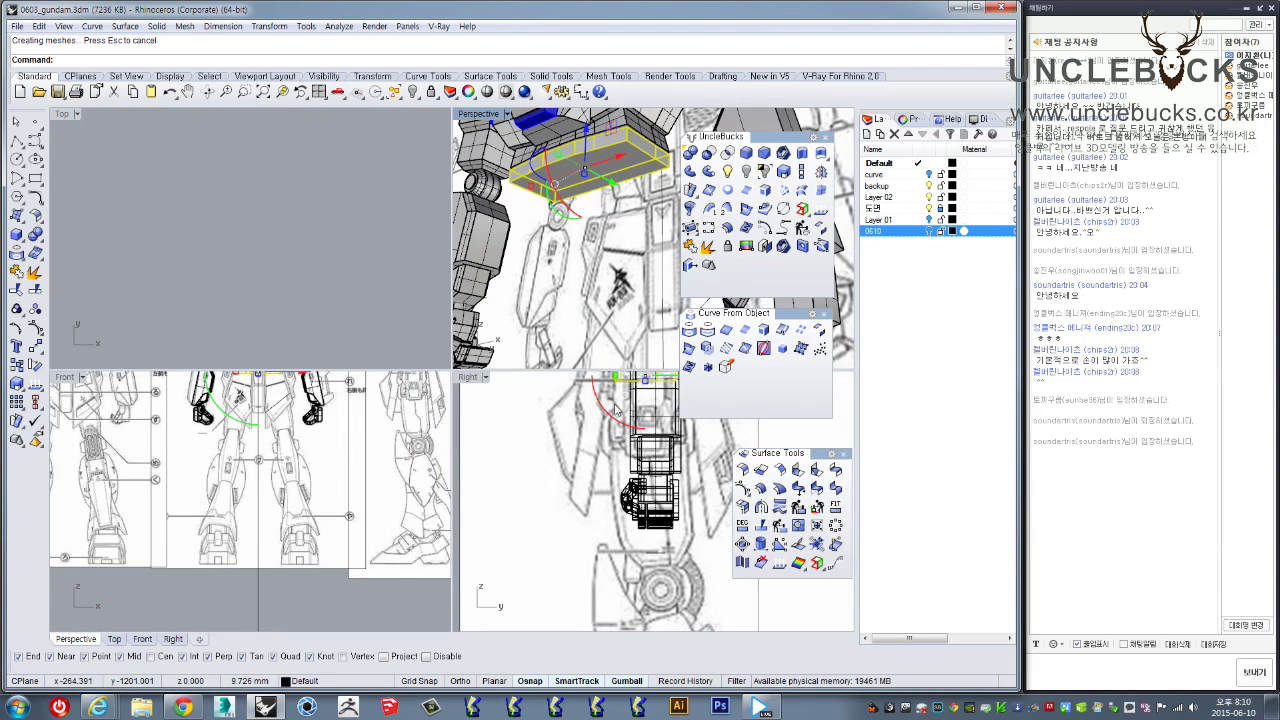
pyautogui.moveTo(612, 398); pyautogui.dragTo(547, 505, button='right')
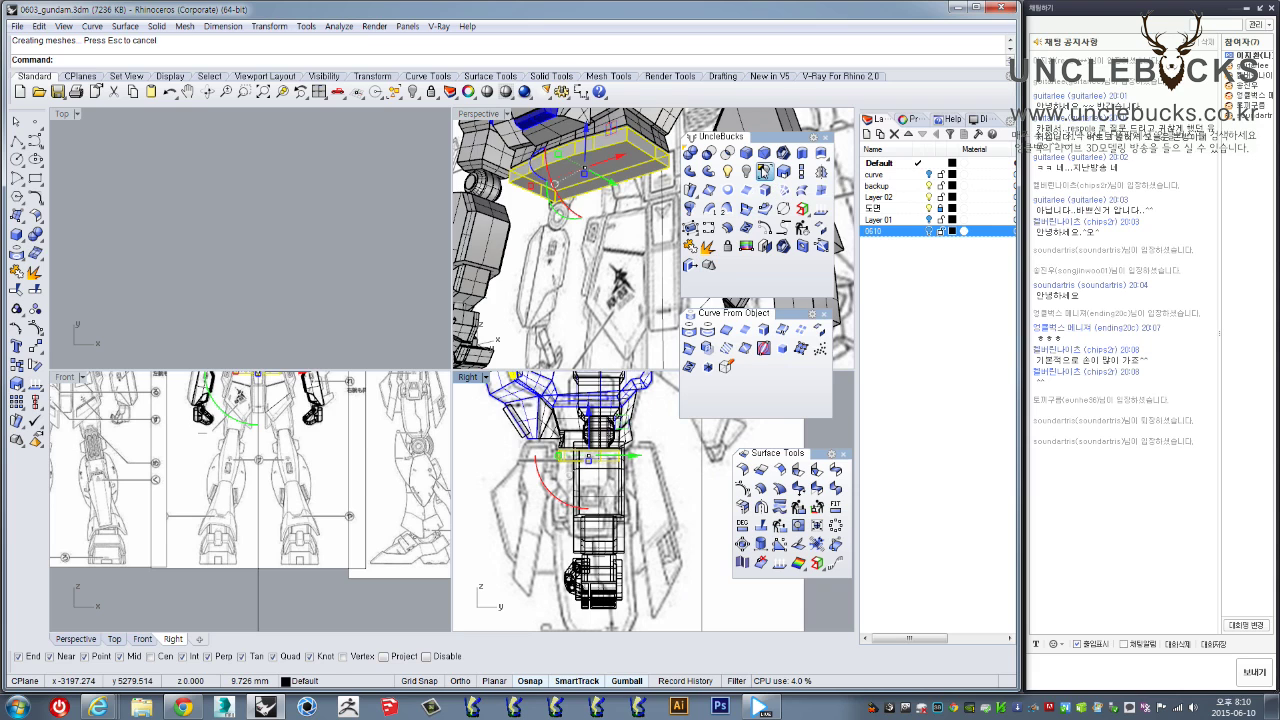
pyautogui.click(551, 460)
pyautogui.scroll(3, 549, 460)
pyautogui.scroll(4, 550, 492)
pyautogui.moveTo(550, 461); pyautogui.dragTo(567, 438, button='right')
pyautogui.doubleClick(473, 377)
pyautogui.moveTo(509, 386); pyautogui.dragTo(511, 388, button='right')
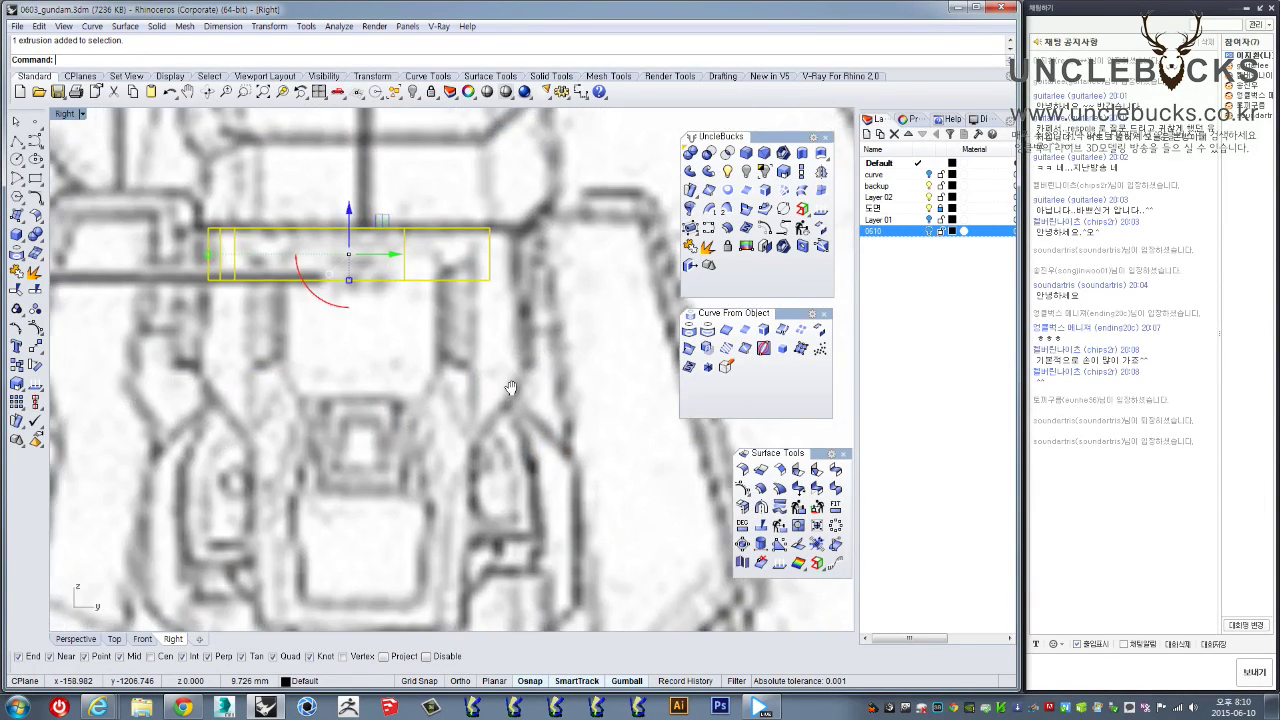
pyautogui.scroll(-5, 510, 388)
pyautogui.scroll(2, 490, 361)
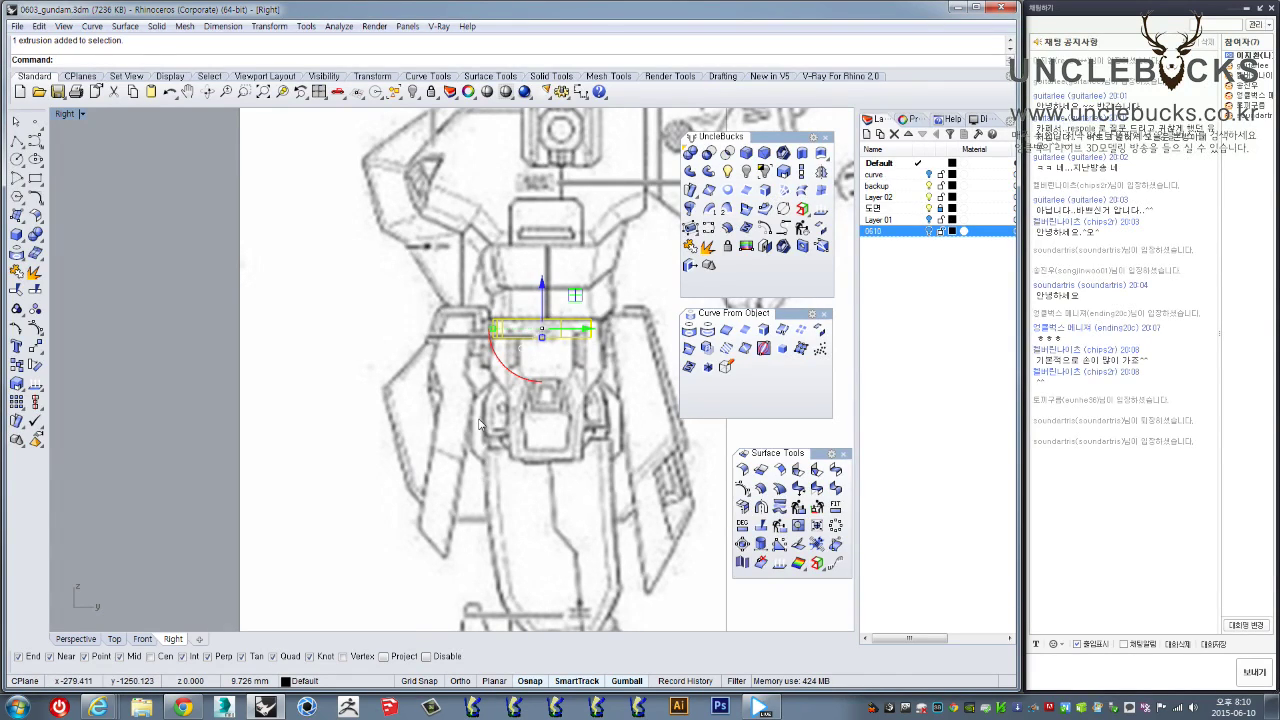
# Start a polyline at the slab's upper front corner, tracing the front skirt's short vertical edge, bevelled corner and top edge
pyautogui.click(16, 142)
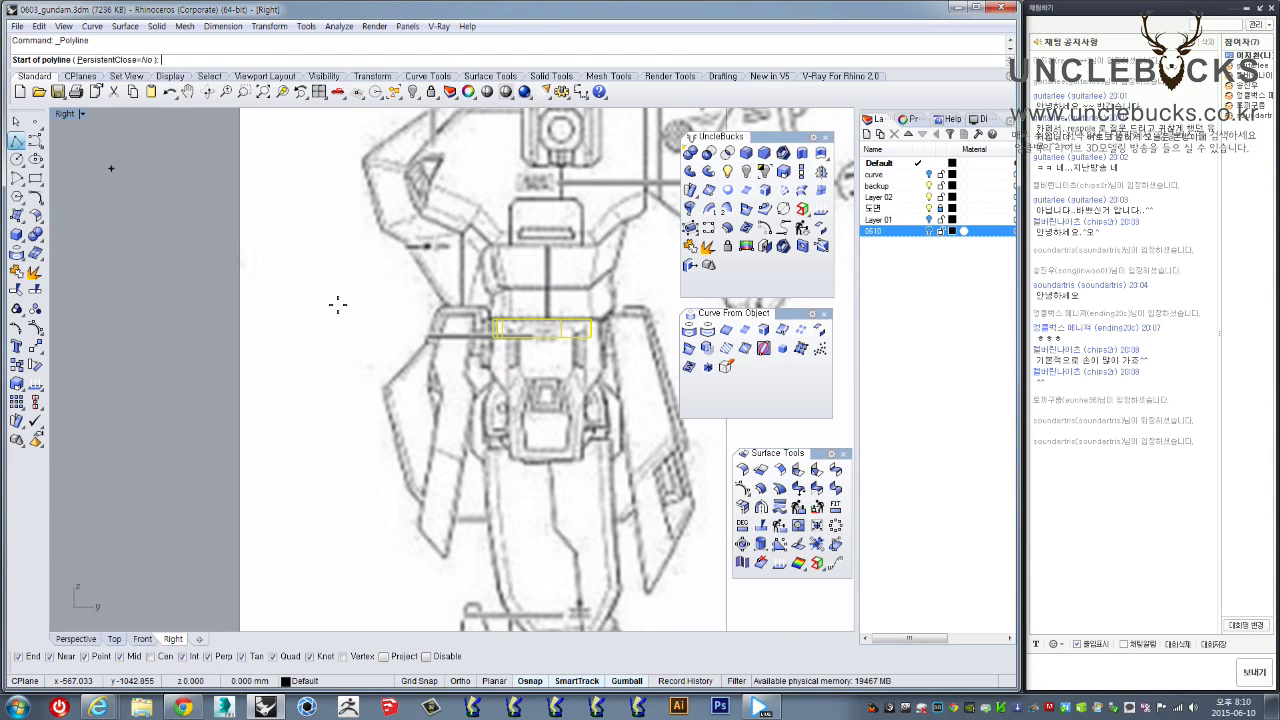
pyautogui.scroll(3, 447, 385)
pyautogui.scroll(3, 519, 289)
pyautogui.click(526, 300)
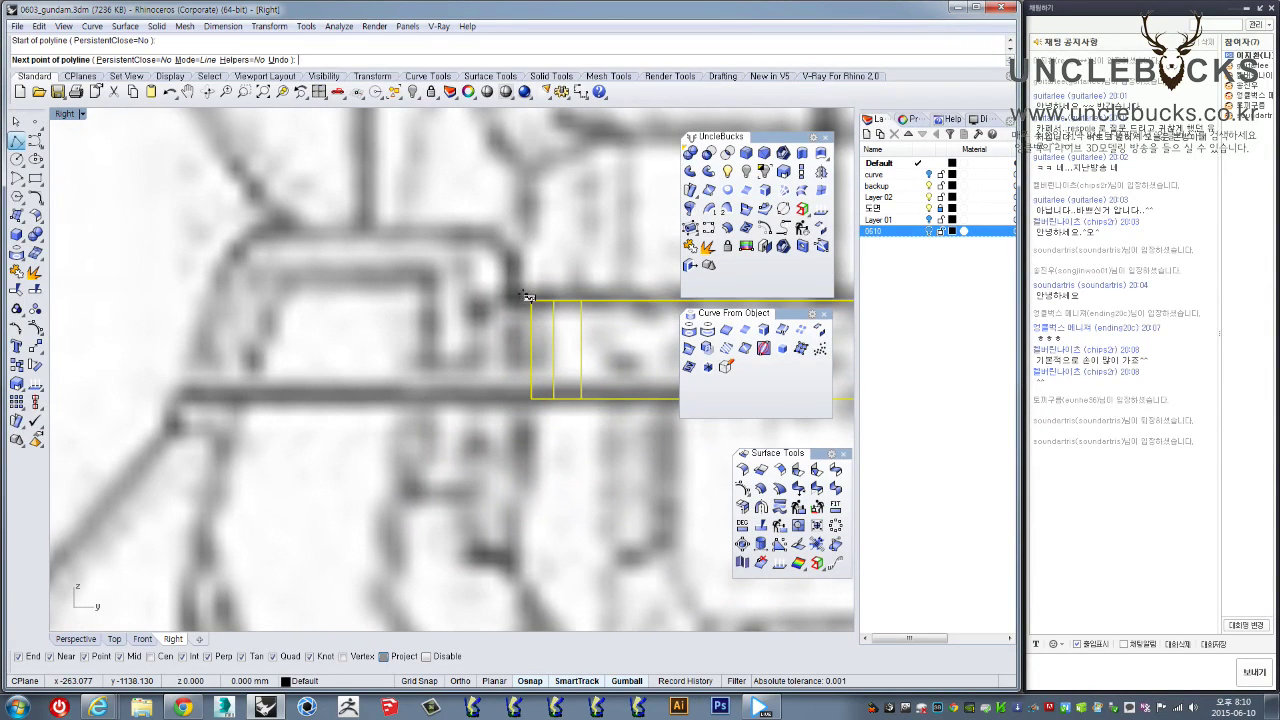
pyautogui.press('shift')
pyautogui.keyDown('shift'); pyautogui.click(531, 262); pyautogui.keyUp('shift')
pyautogui.click(501, 228)
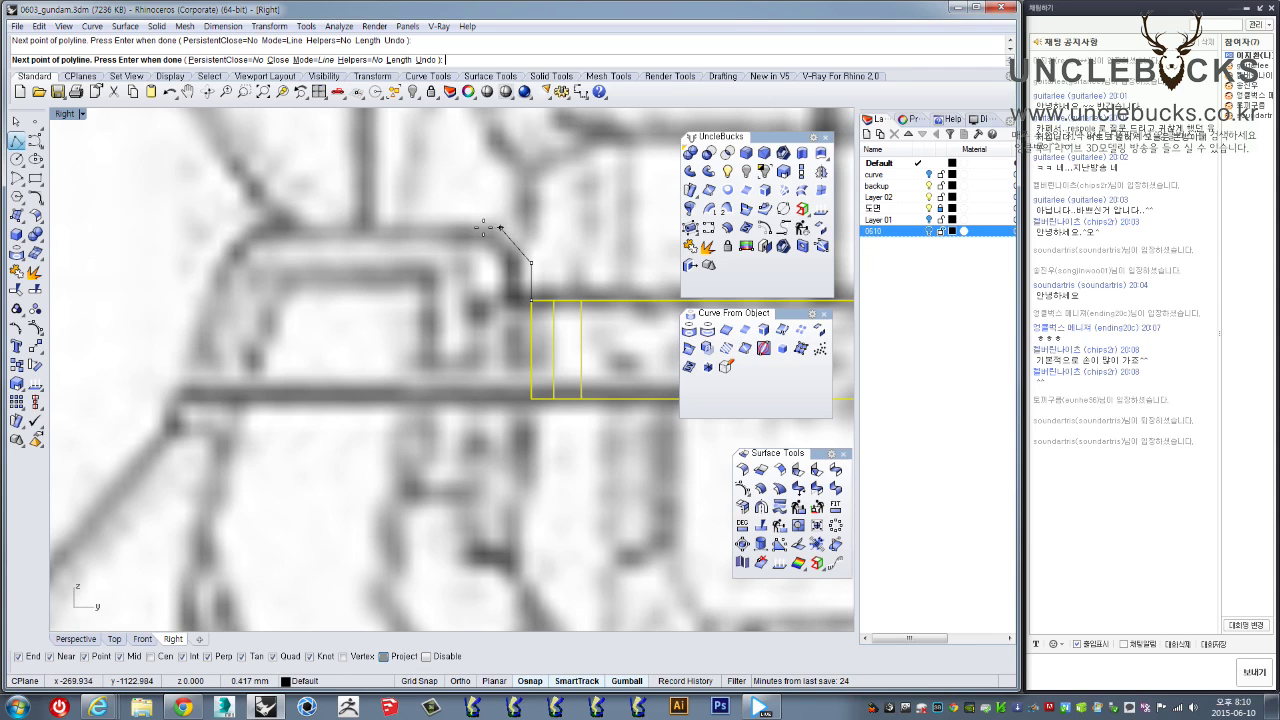
pyautogui.scroll(-5, 237, 229)
pyautogui.moveTo(251, 277); pyautogui.dragTo(425, 182, button='right')
pyautogui.scroll(-1, 425, 182)
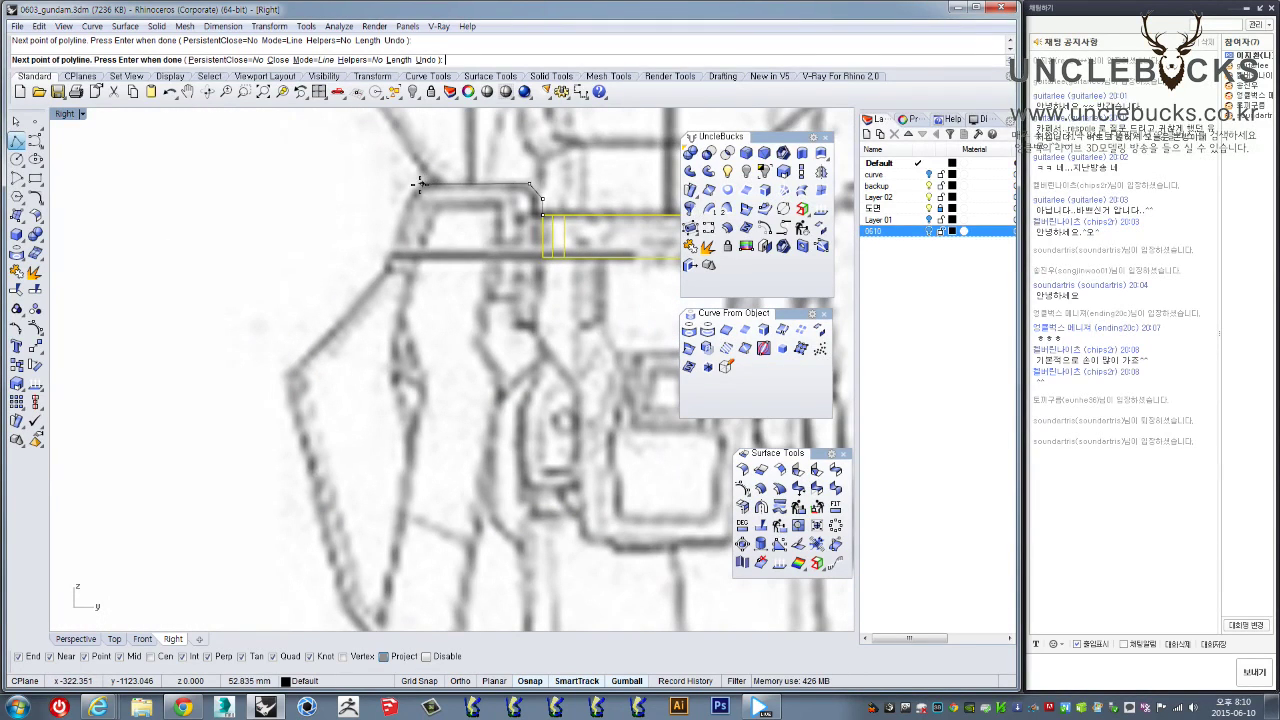
pyautogui.click(411, 182)
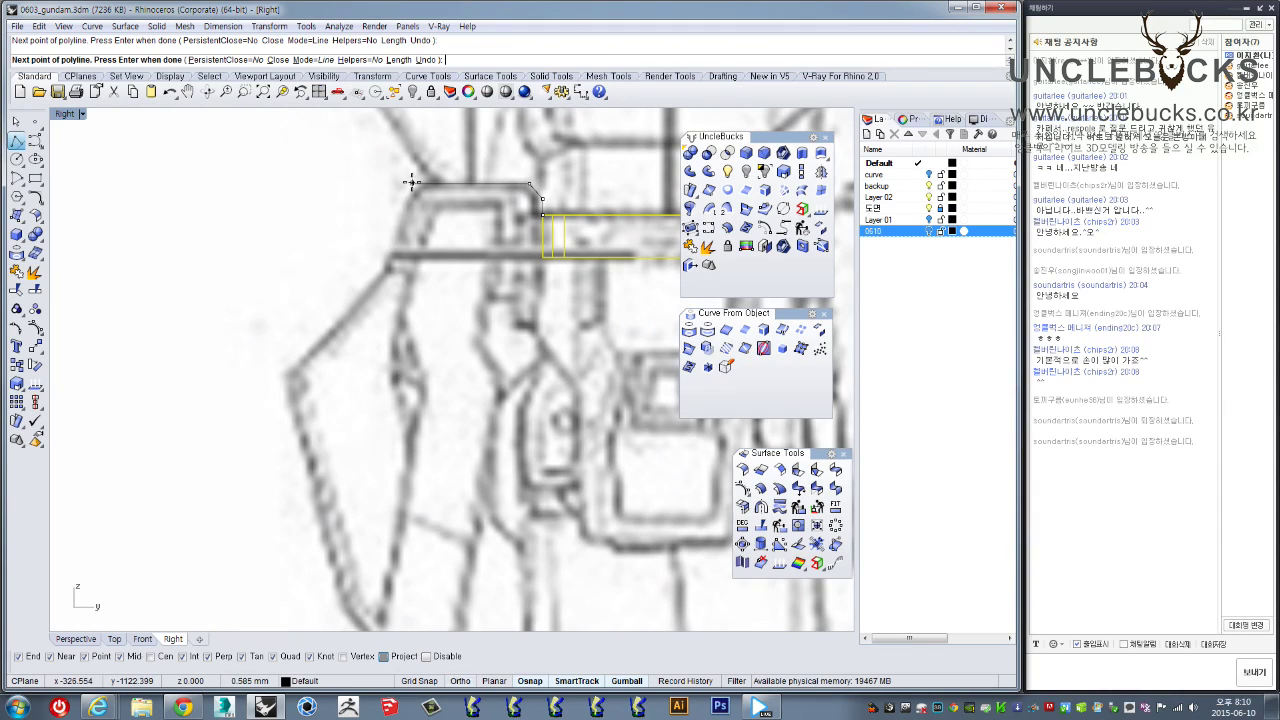
# Continue the polyline down the front skirt's outer edge, across its lower end and up the notched inner edge, closing the outline
pyautogui.click(290, 374)
pyautogui.moveTo(343, 389); pyautogui.dragTo(366, 159, button='right')
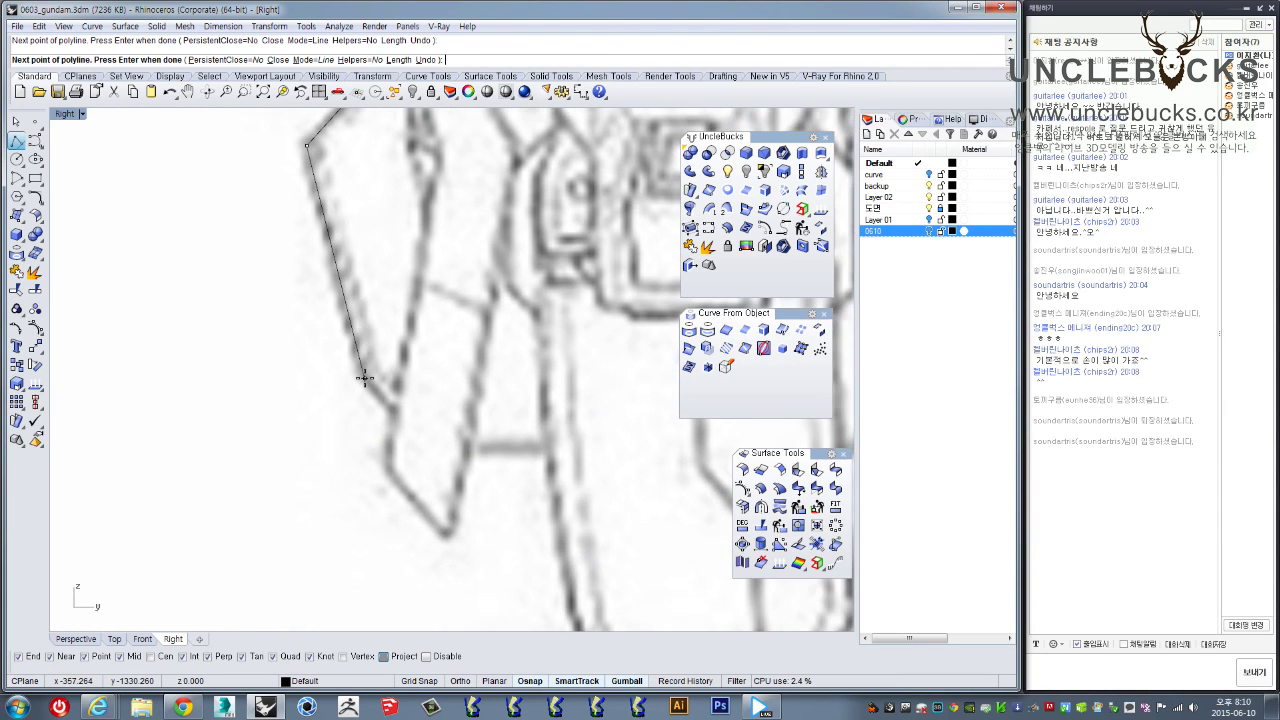
pyautogui.scroll(-6, 524, 449)
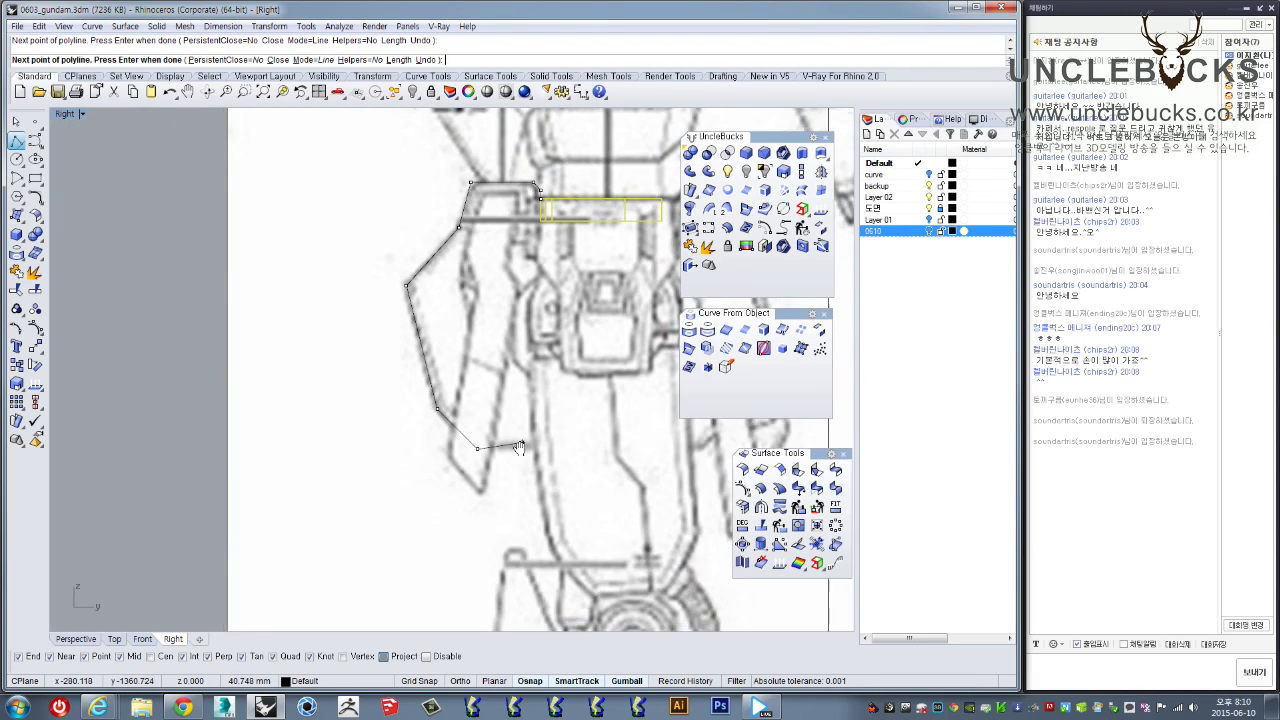
pyautogui.moveTo(534, 450); pyautogui.dragTo(511, 522, button='right')
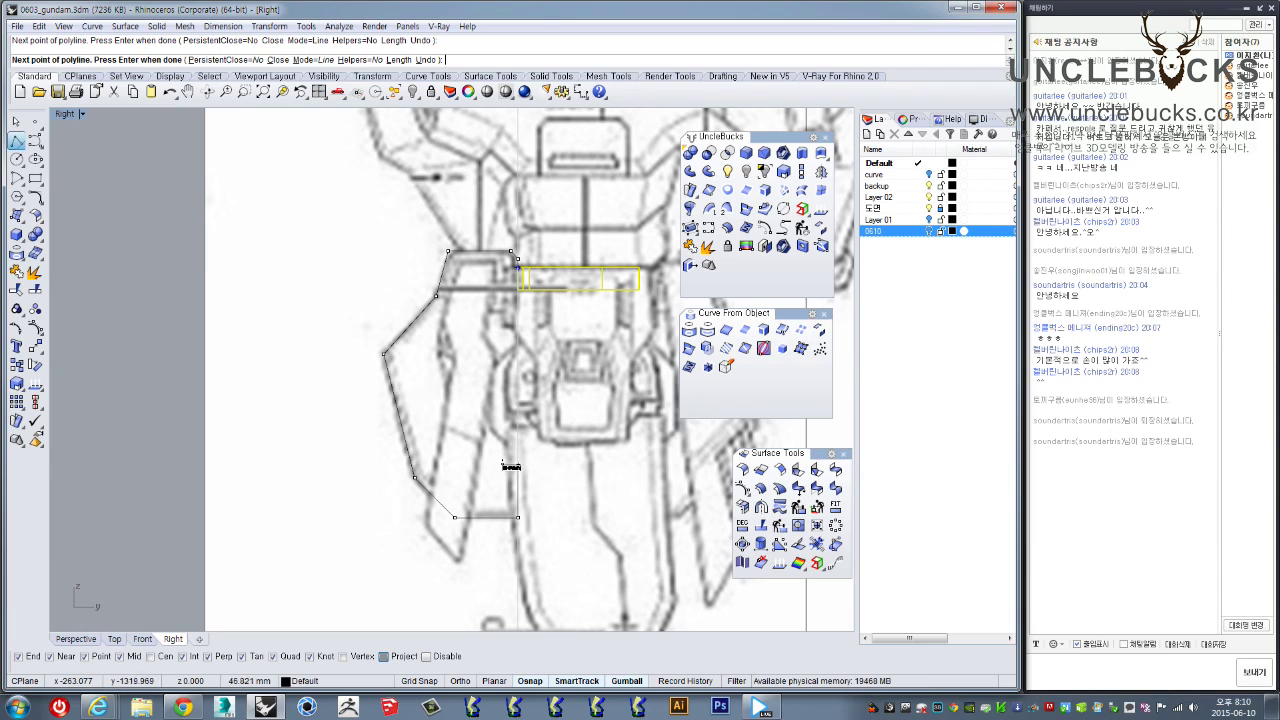
pyautogui.click(489, 426)
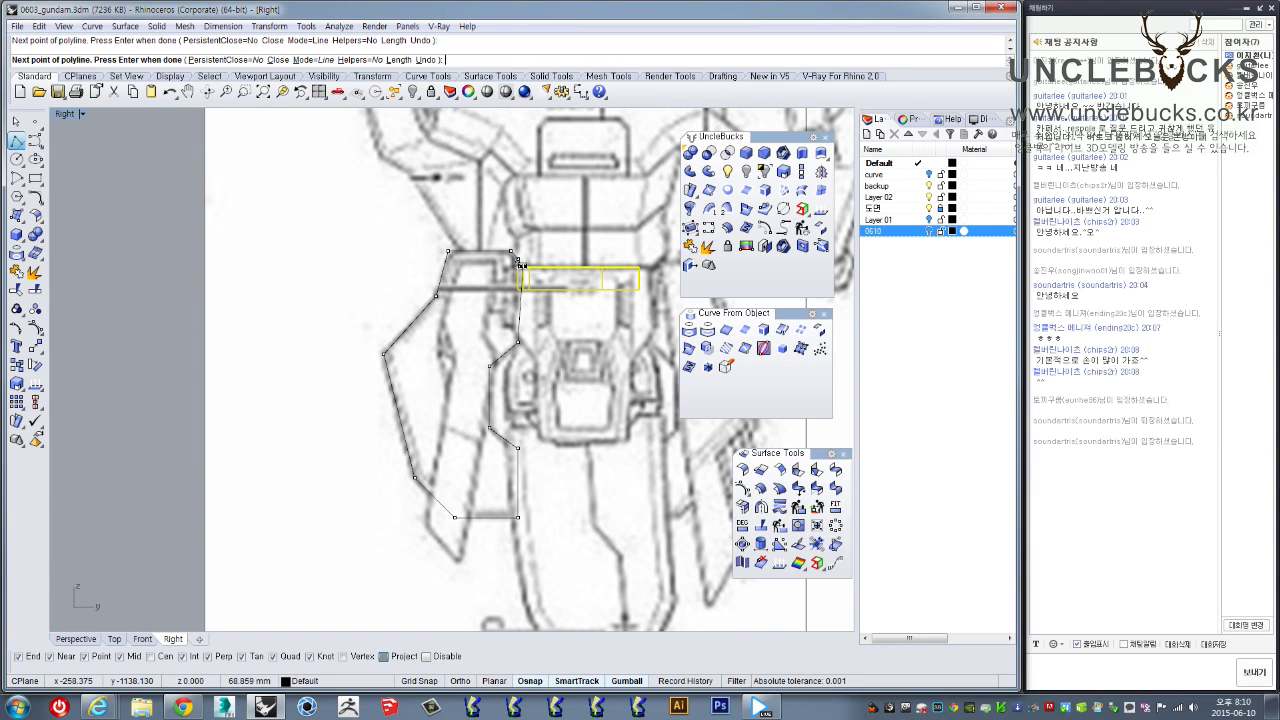
pyautogui.click(517, 264)
pyautogui.click(519, 262)
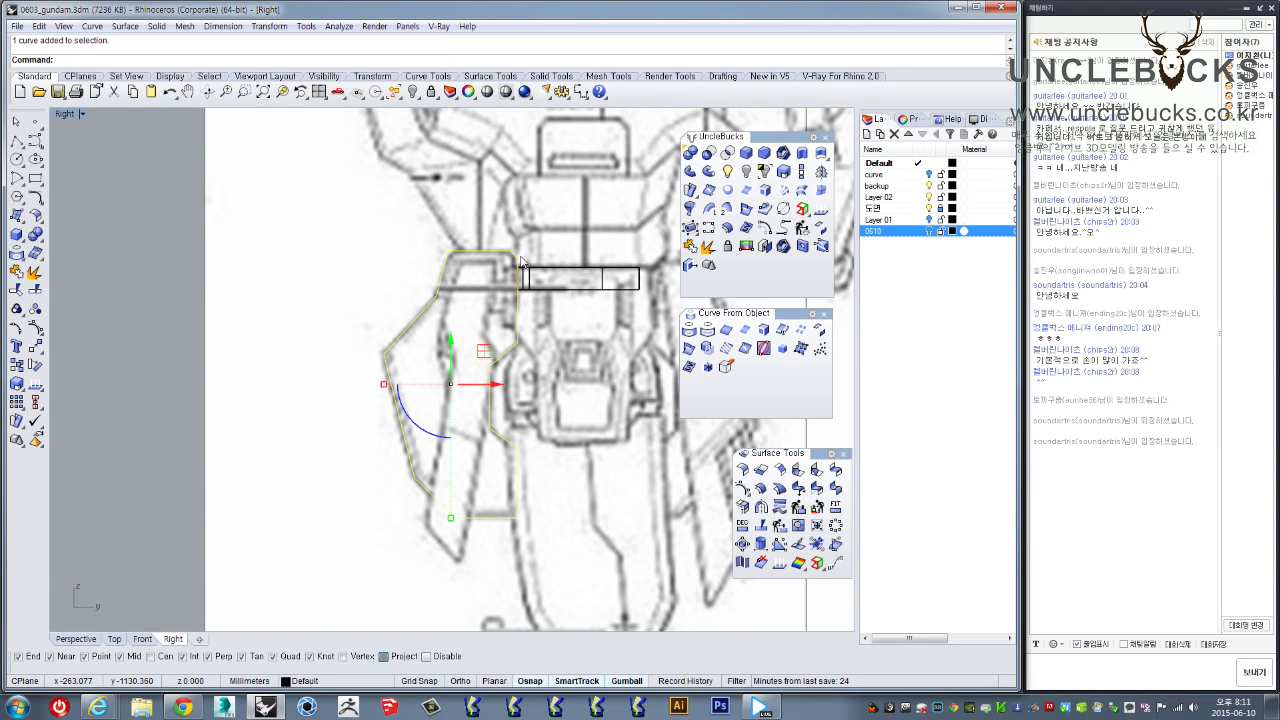
pyautogui.scroll(-4, 524, 262)
pyautogui.moveTo(524, 262); pyautogui.dragTo(490, 296, button='right')
pyautogui.scroll(3, 490, 297)
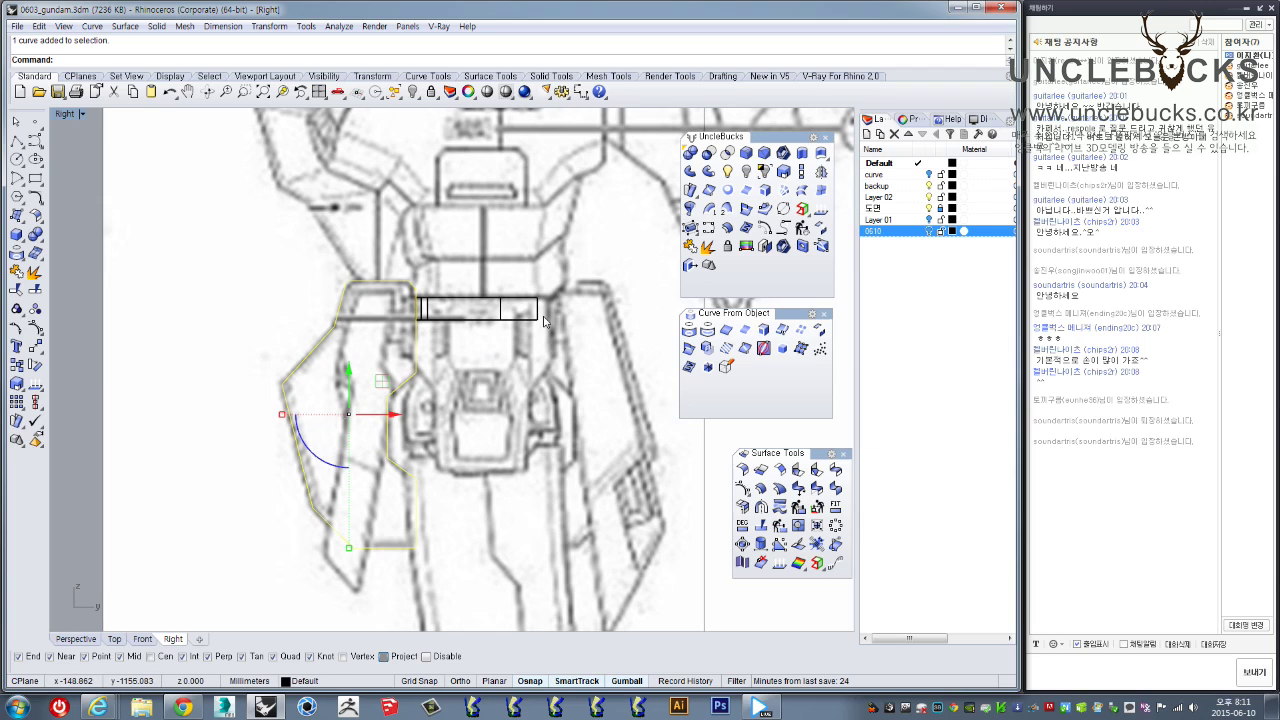
pyautogui.click(538, 317)
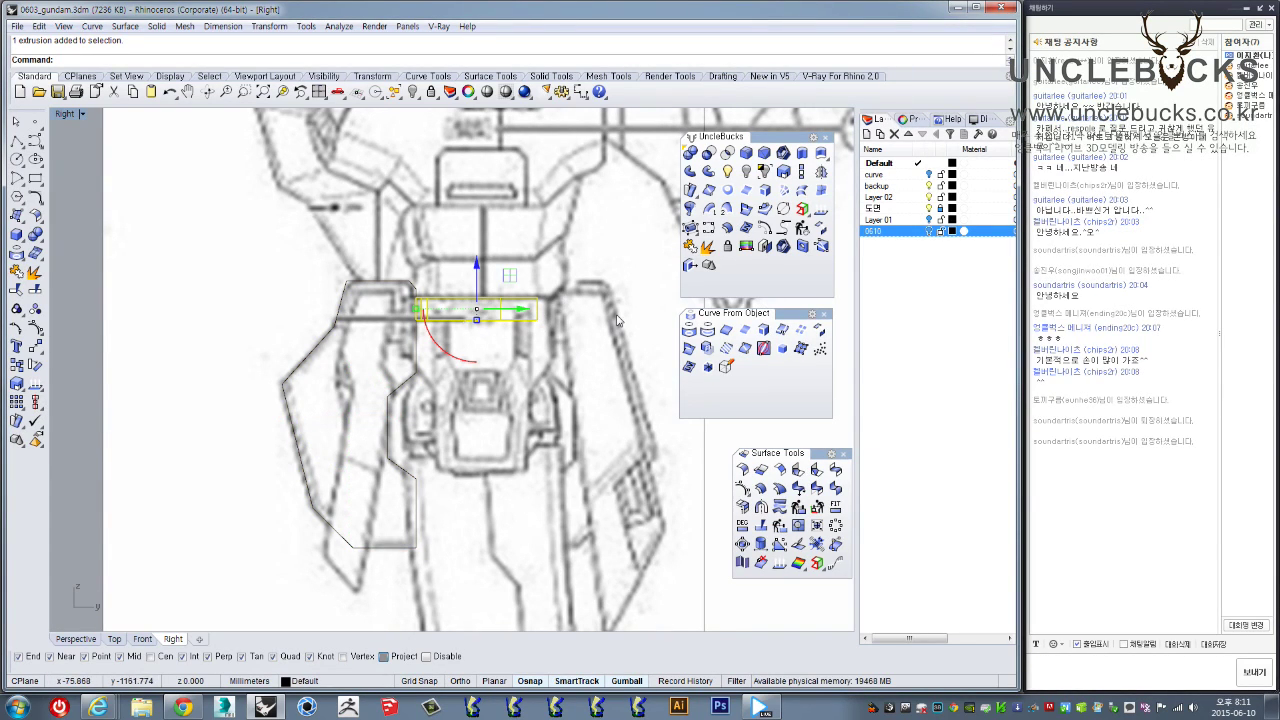
pyautogui.moveTo(590, 484)
pyautogui.mouseDown(button='right')
pyautogui.moveTo(606, 463)
pyautogui.moveTo(597, 478)
pyautogui.mouseUp(button='right')
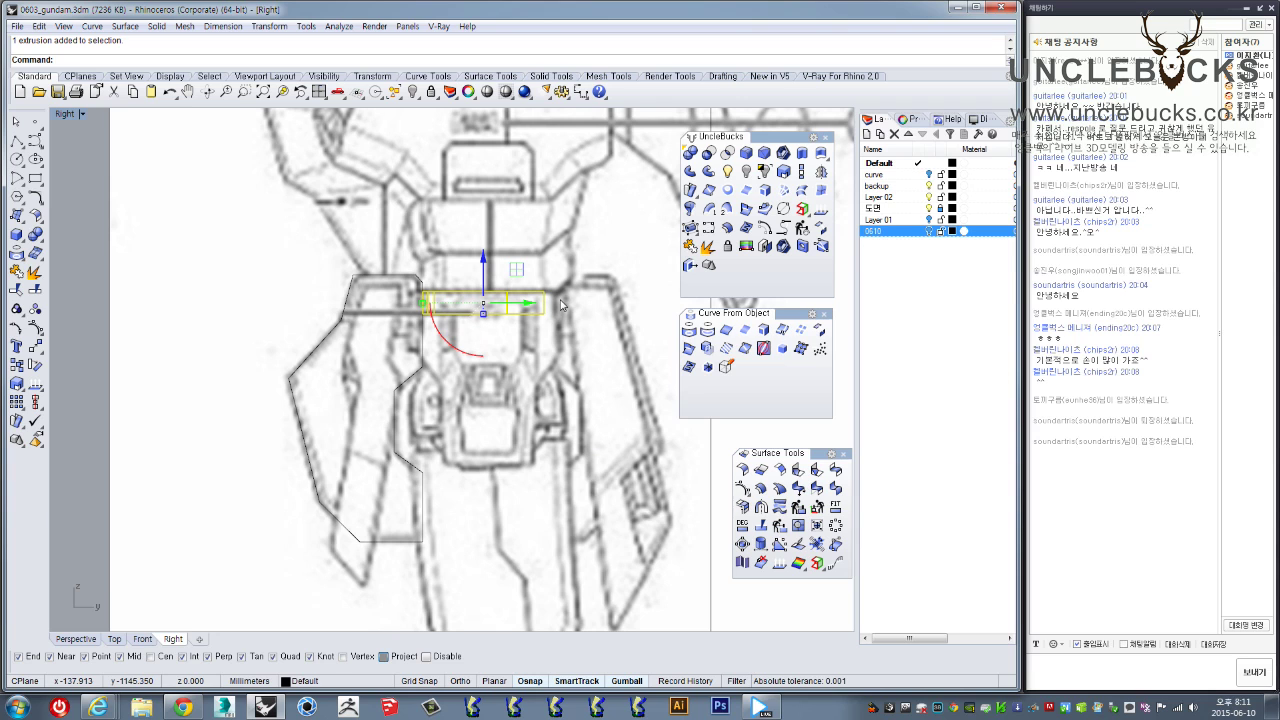
pyautogui.scroll(-3, 500, 440)
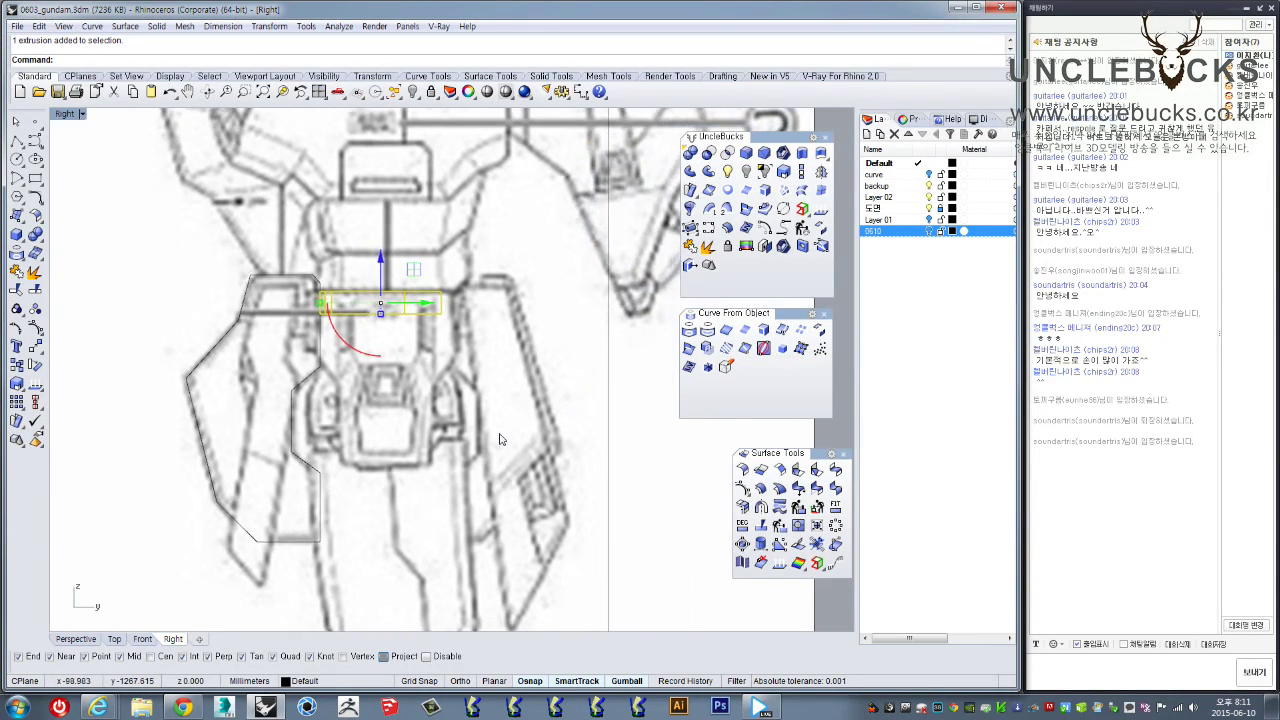
pyautogui.scroll(3, 500, 462)
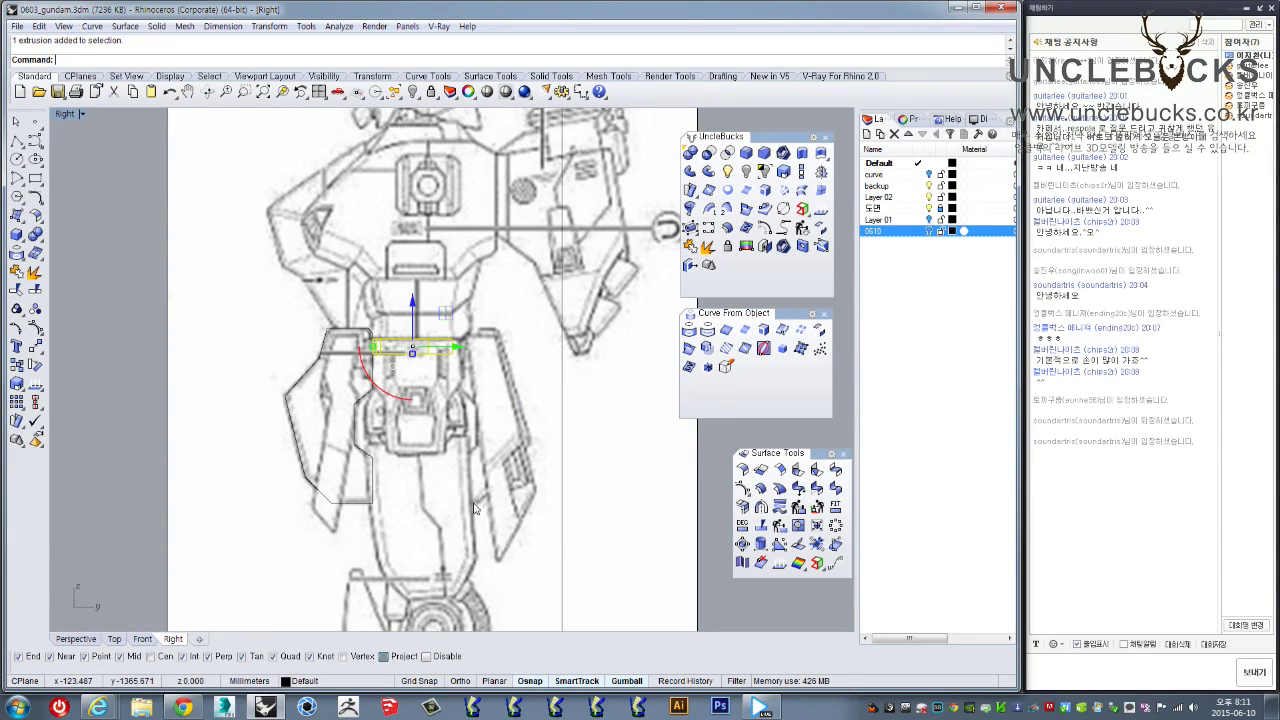
# Mirror the front skirt outline across the vertical centre line of the belt slab to the rear side
pyautogui.click(372, 490)
pyautogui.moveTo(492, 322); pyautogui.dragTo(502, 304, button='right')
pyautogui.click(820, 171)
pyautogui.click(416, 335)
pyautogui.click(417, 455)
# Move the mirrored outline horizontally about 41 mm so its inner edge lines up with the rear skirt in the drawing
pyautogui.click(518, 407)
pyautogui.moveTo(470, 402); pyautogui.dragTo(502, 427)
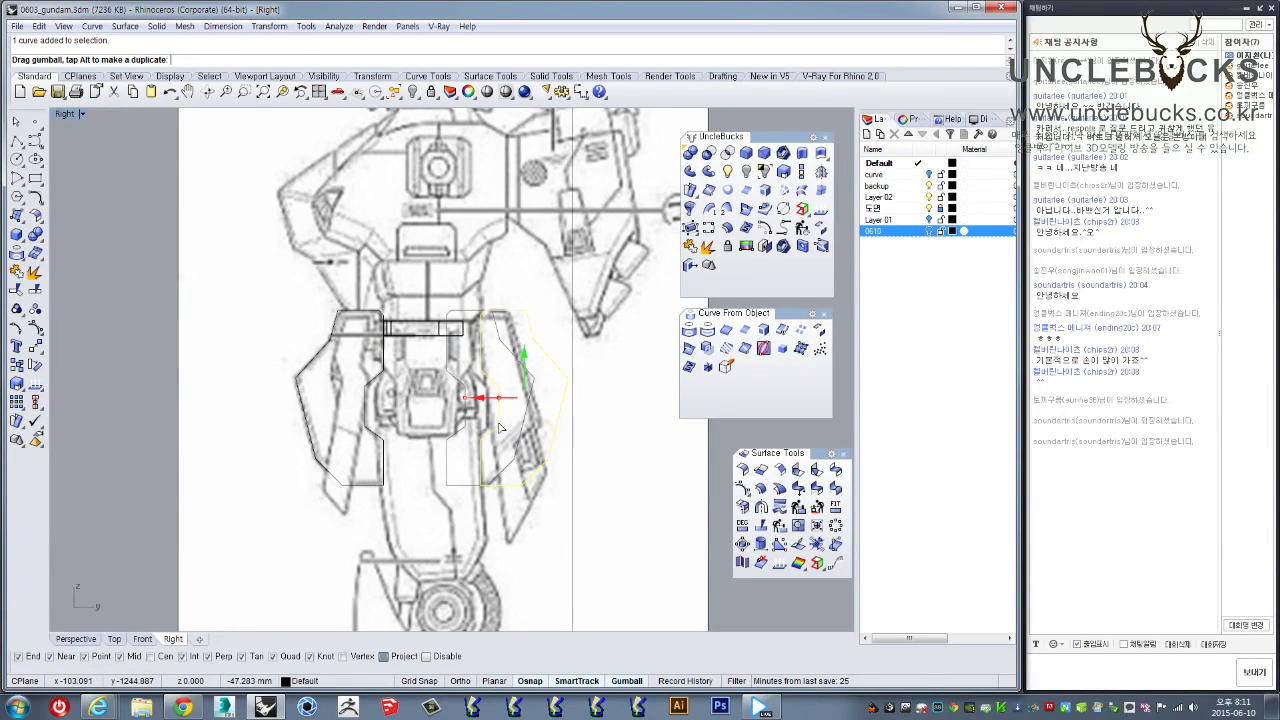
pyautogui.moveTo(500, 428); pyautogui.dragTo(497, 428)
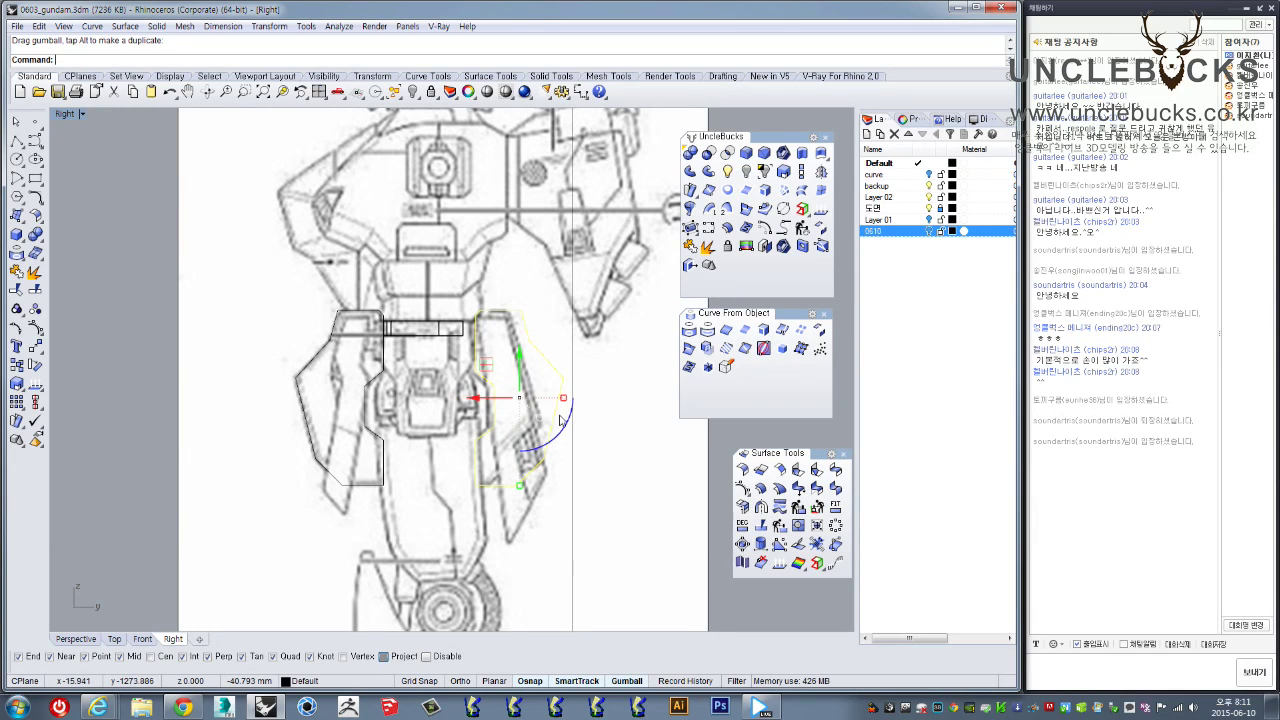
pyautogui.scroll(1, 511, 413)
pyautogui.scroll(1, 447, 367)
pyautogui.scroll(1, 490, 330)
pyautogui.press('Escape')
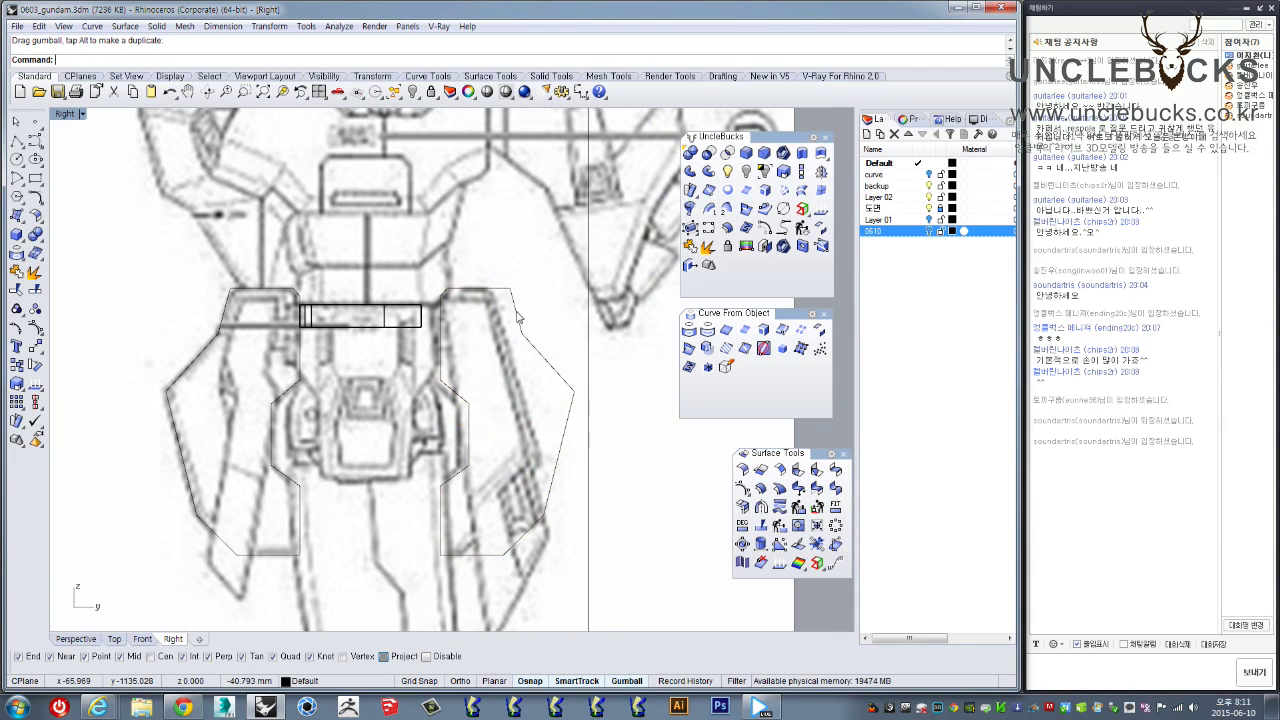
# Draw two straight crossing lines along the rear skirt's slanted outer edge and its diagonal lower edge
pyautogui.moveTo(537, 328); pyautogui.dragTo(503, 318, button='right')
pyautogui.click(17, 143)
pyautogui.click(443, 246)
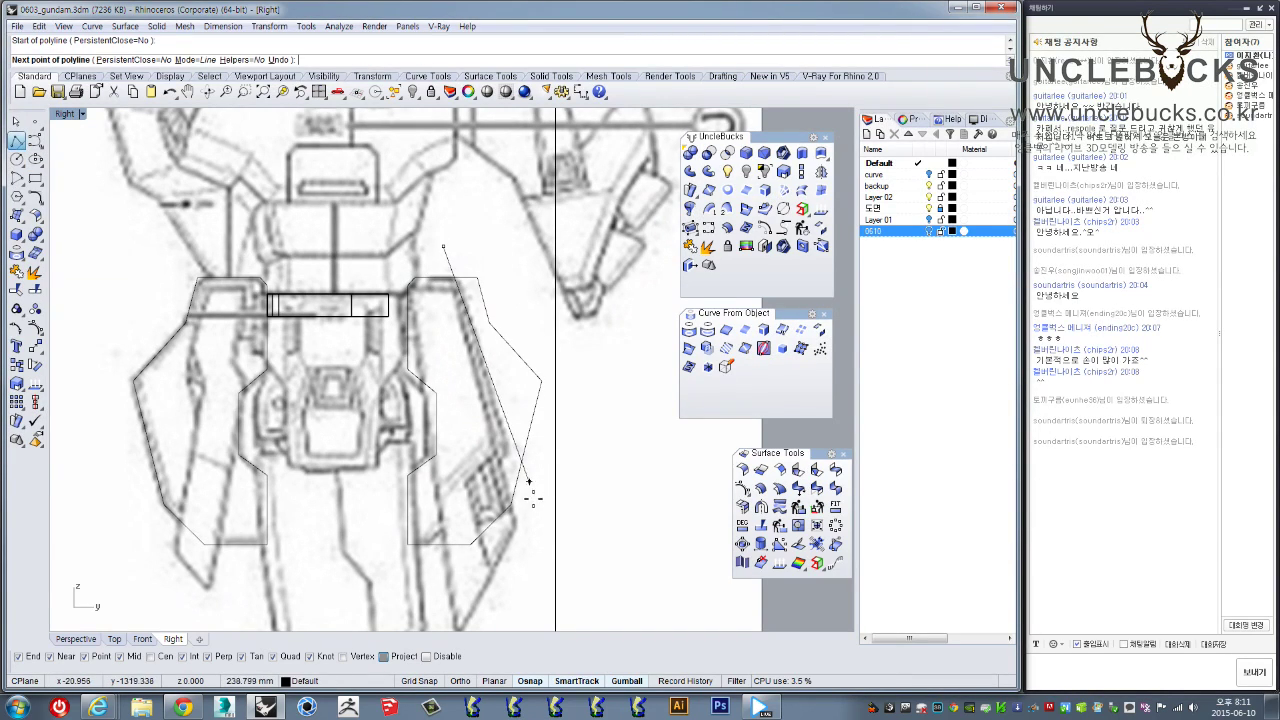
pyautogui.click(533, 522)
pyautogui.press('Return')
pyautogui.press('Return')
pyautogui.click(415, 558)
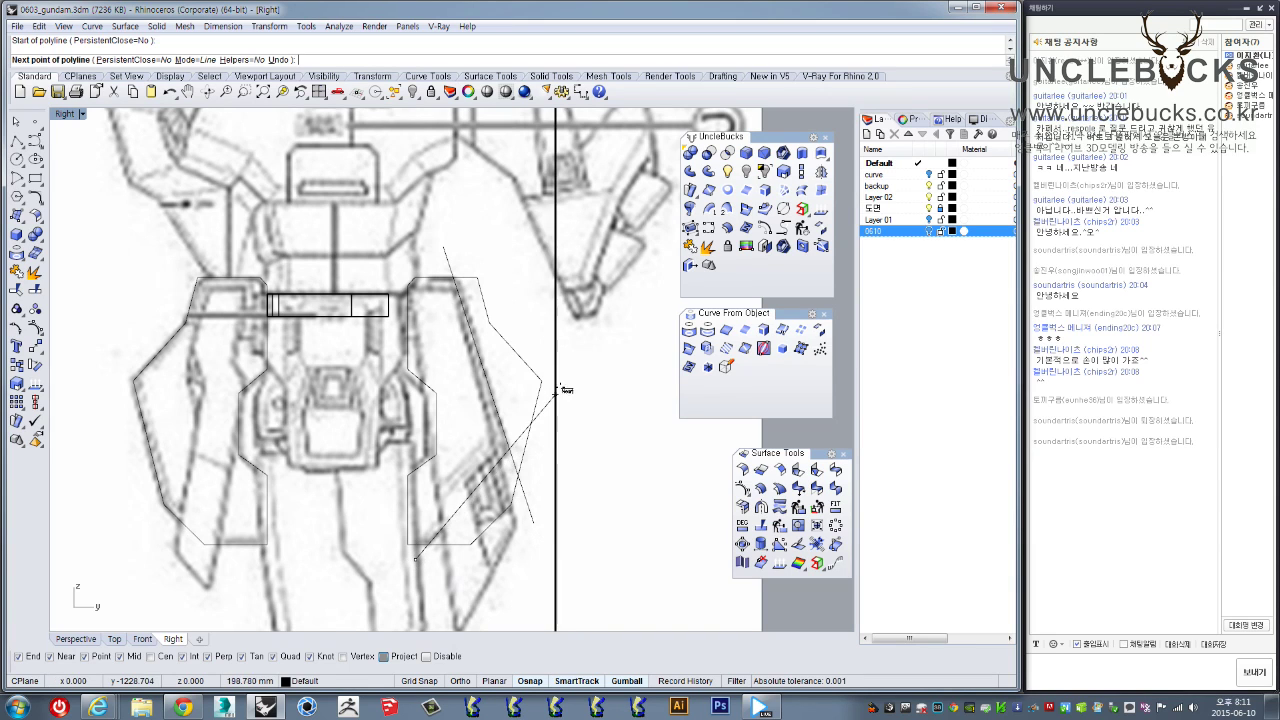
pyautogui.click(576, 380)
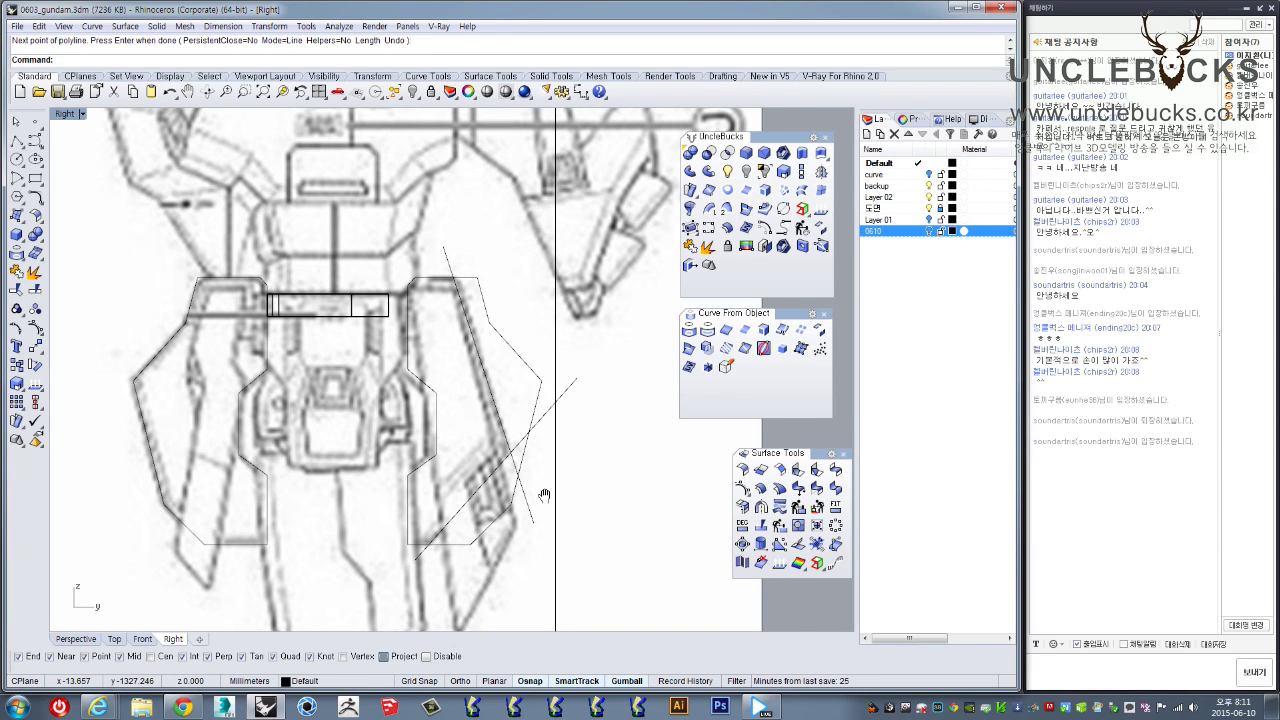
# Trim the mirrored outline and the two crossing lines against each other, leaving the rear skirt's slanted shape
pyautogui.moveTo(544, 495); pyautogui.dragTo(551, 506, button='right')
pyautogui.moveTo(541, 294); pyautogui.dragTo(511, 228)
pyautogui.moveTo(124, 246); pyautogui.dragTo(98, 281, button='right')
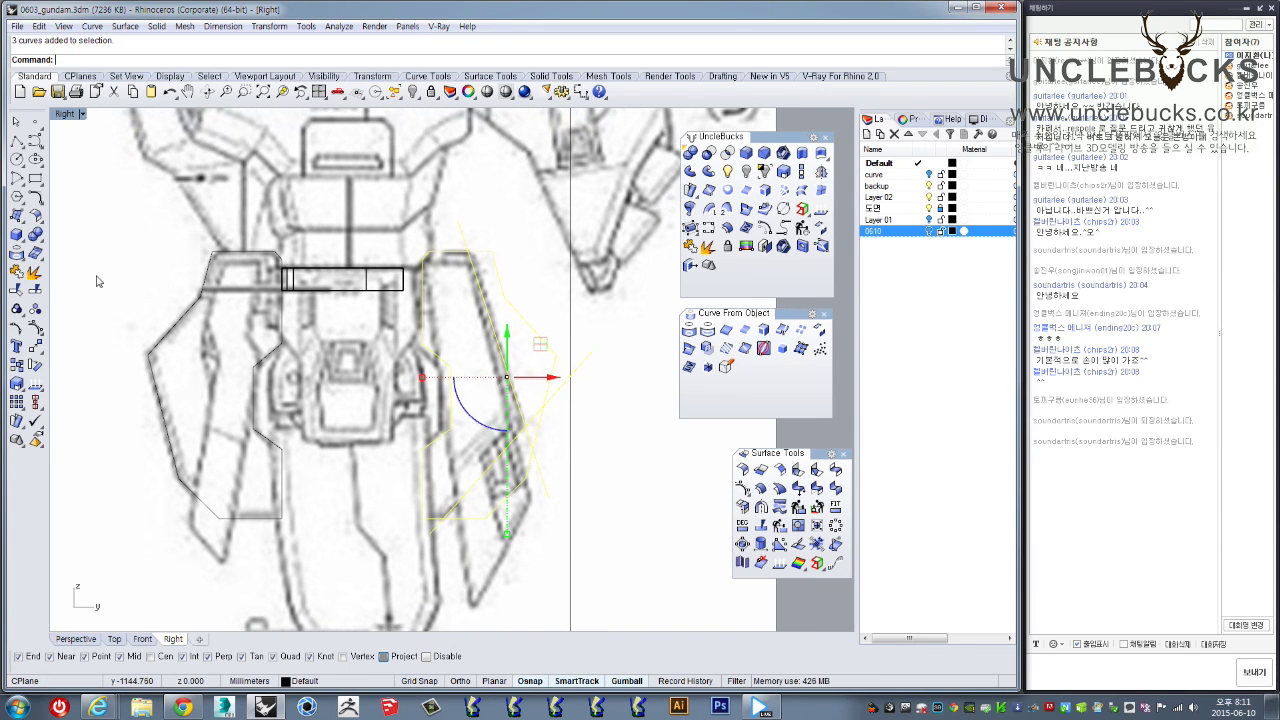
pyautogui.click(17, 291)
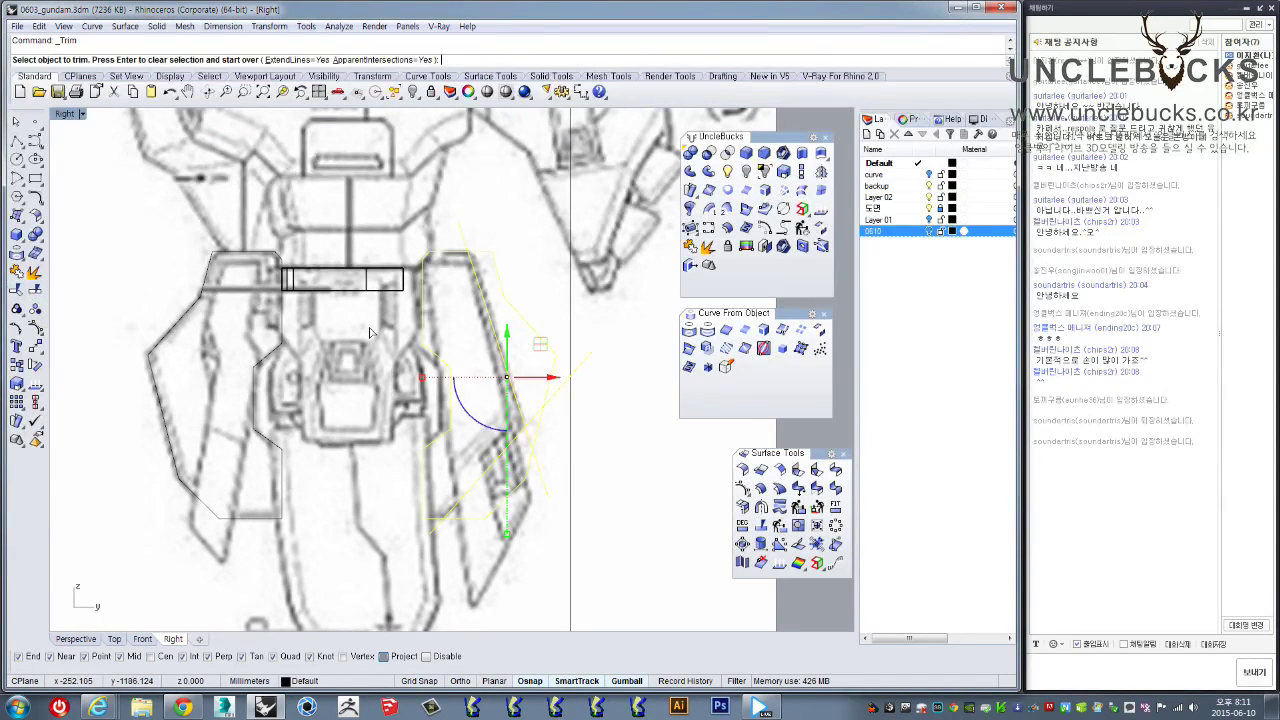
pyautogui.click(535, 457)
pyautogui.click(522, 447)
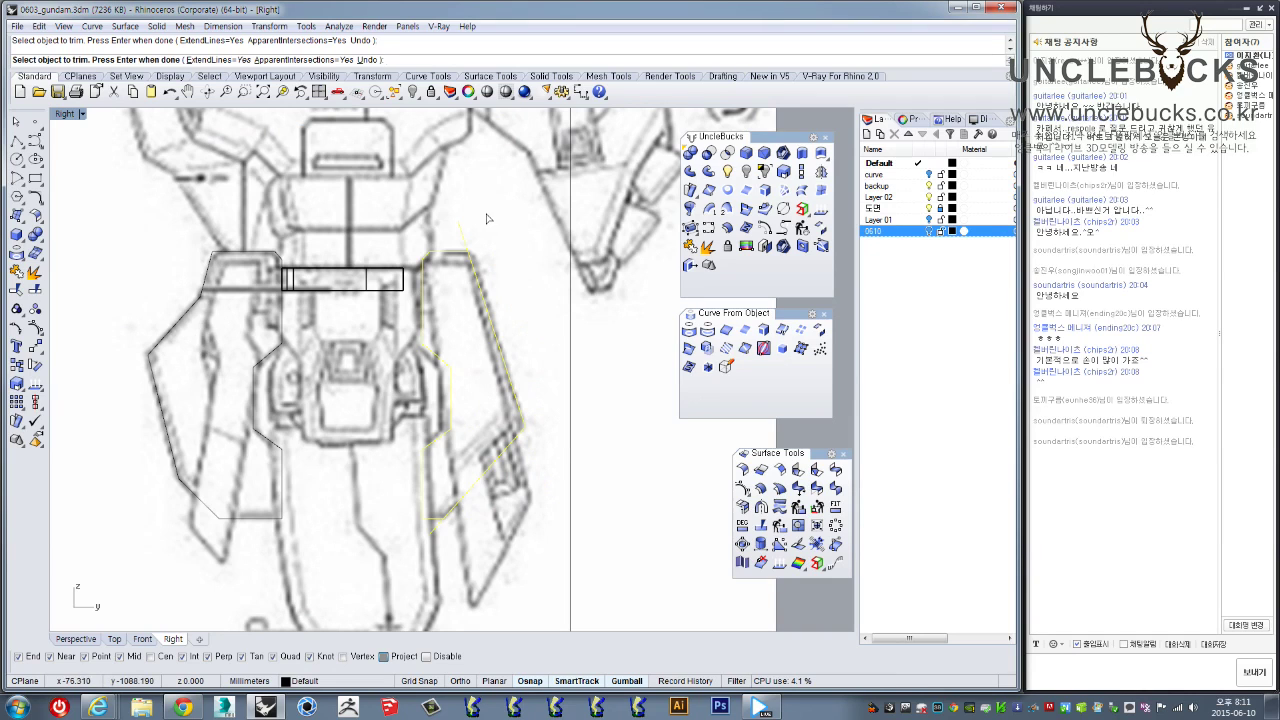
pyautogui.moveTo(513, 571); pyautogui.dragTo(531, 476, button='right')
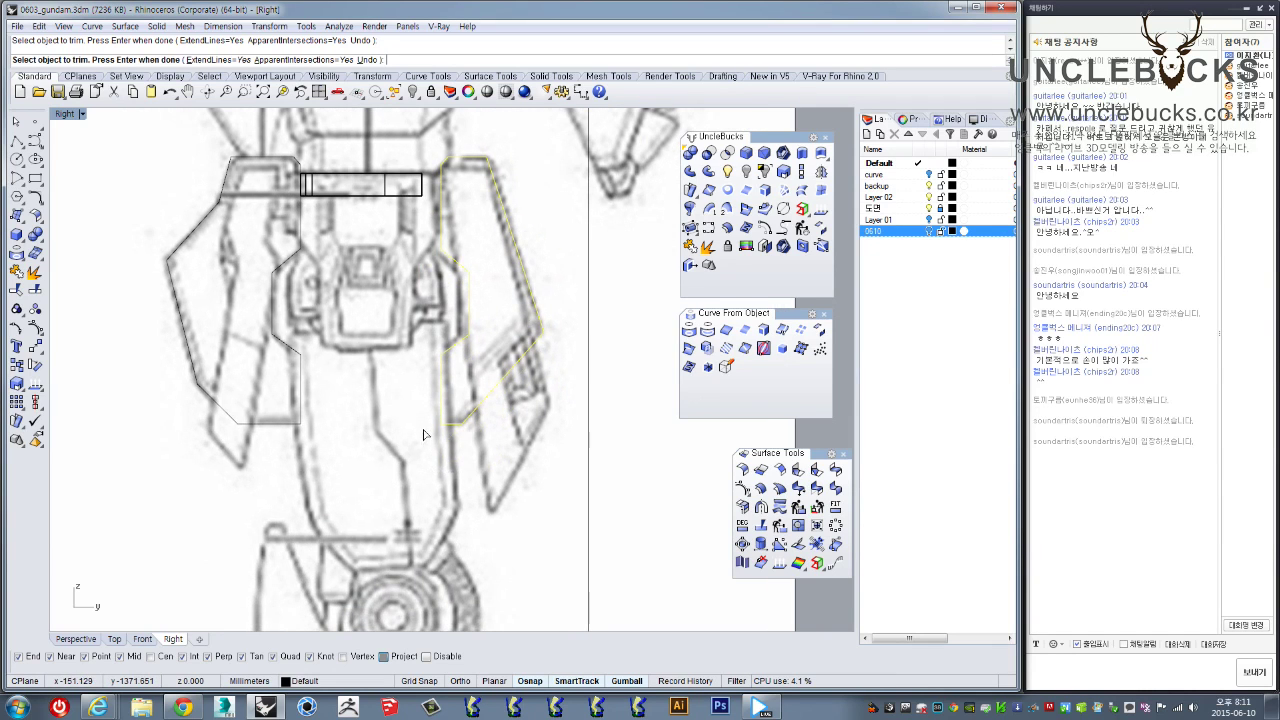
pyautogui.scroll(-2, 423, 434)
pyautogui.press('Escape')
# Join the three trimmed rear skirt curves into one outline
pyautogui.moveTo(176, 234); pyautogui.dragTo(362, 560)
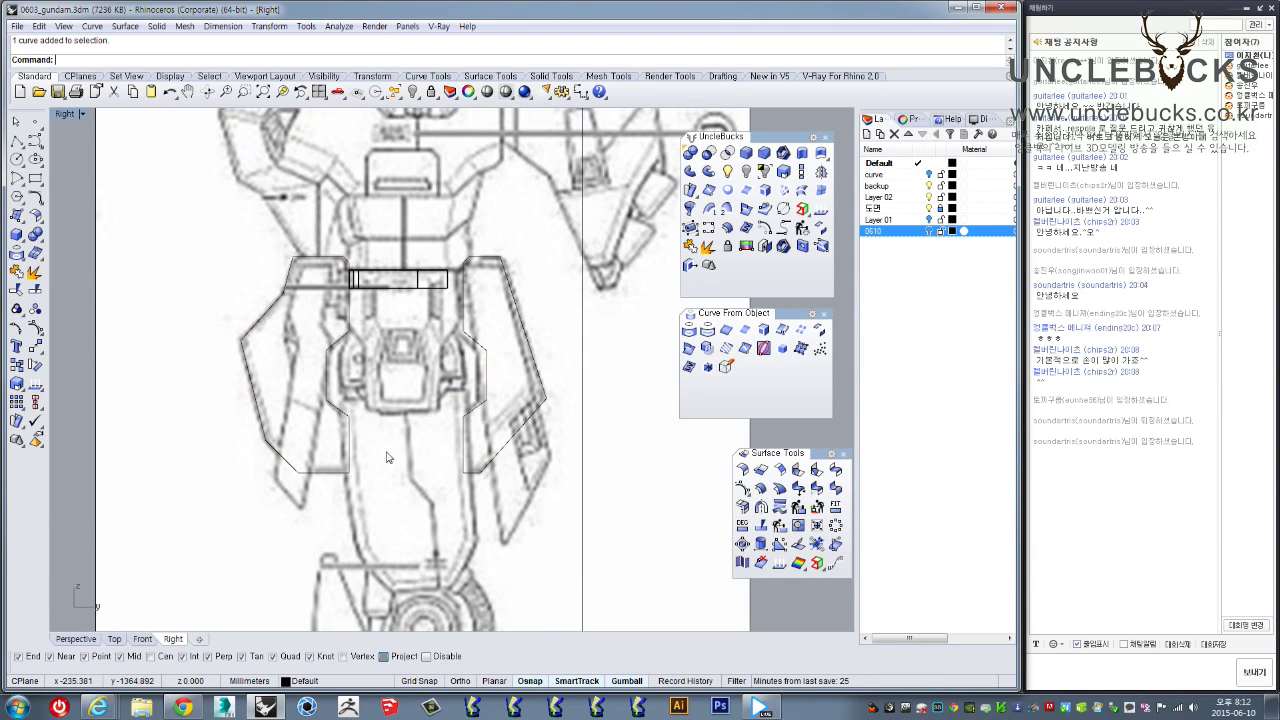
pyautogui.click(476, 347)
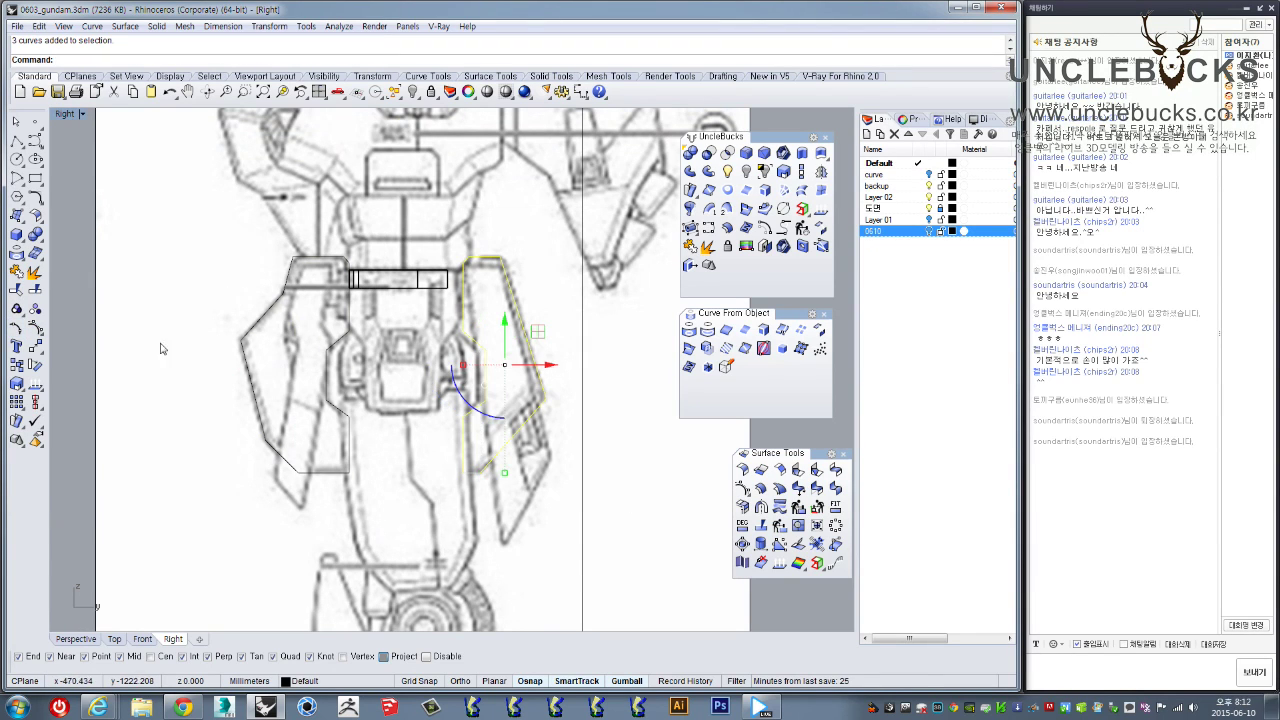
pyautogui.click(16, 271)
# Start a solid extrusion of the front and rear skirt outlines with both sides enabled, in a maximized Perspective view
pyautogui.moveTo(141, 172); pyautogui.dragTo(378, 543)
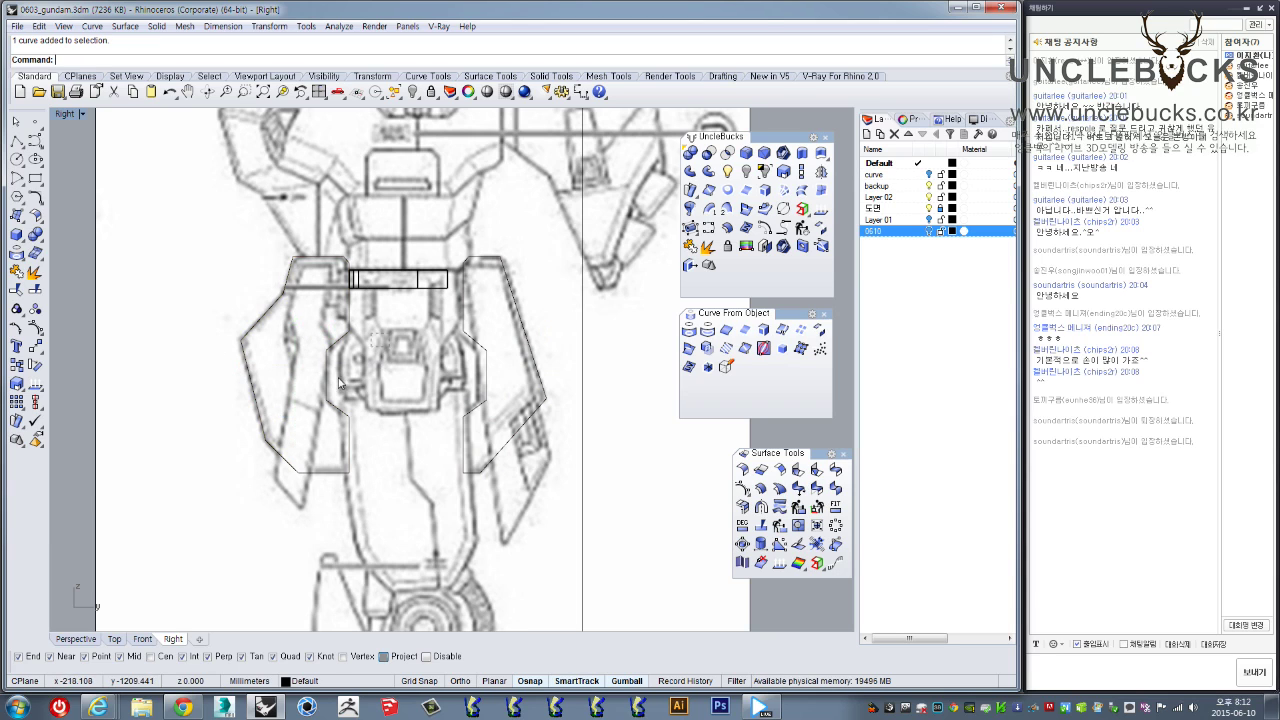
pyautogui.keyDown('shift'); pyautogui.moveTo(530, 505); pyautogui.dragTo(443, 347); pyautogui.keyUp('shift')
pyautogui.doubleClick(76, 115)
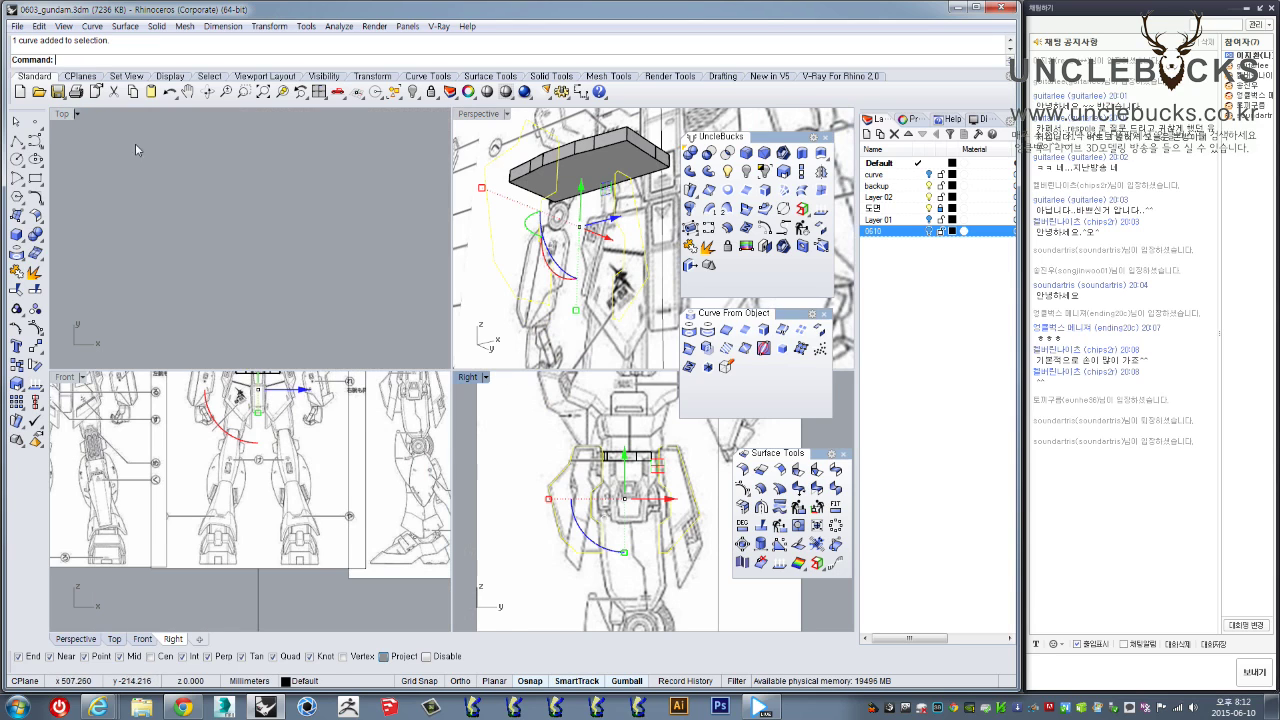
pyautogui.doubleClick(479, 116)
pyautogui.moveTo(560, 155); pyautogui.dragTo(505, 224, button='right')
pyautogui.moveTo(376, 390)
pyautogui.mouseDown(button='right')
pyautogui.moveTo(332, 322)
pyautogui.moveTo(430, 306)
pyautogui.moveTo(460, 350)
pyautogui.mouseUp(button='right')
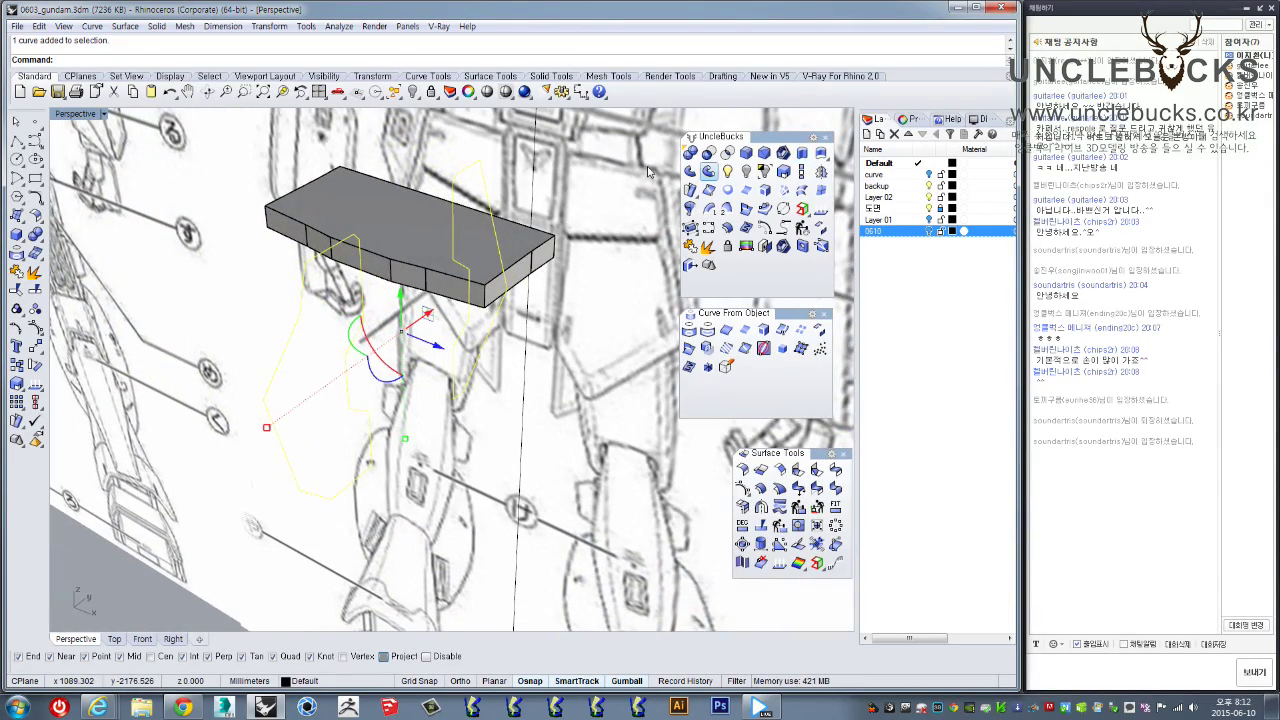
pyautogui.click(802, 152)
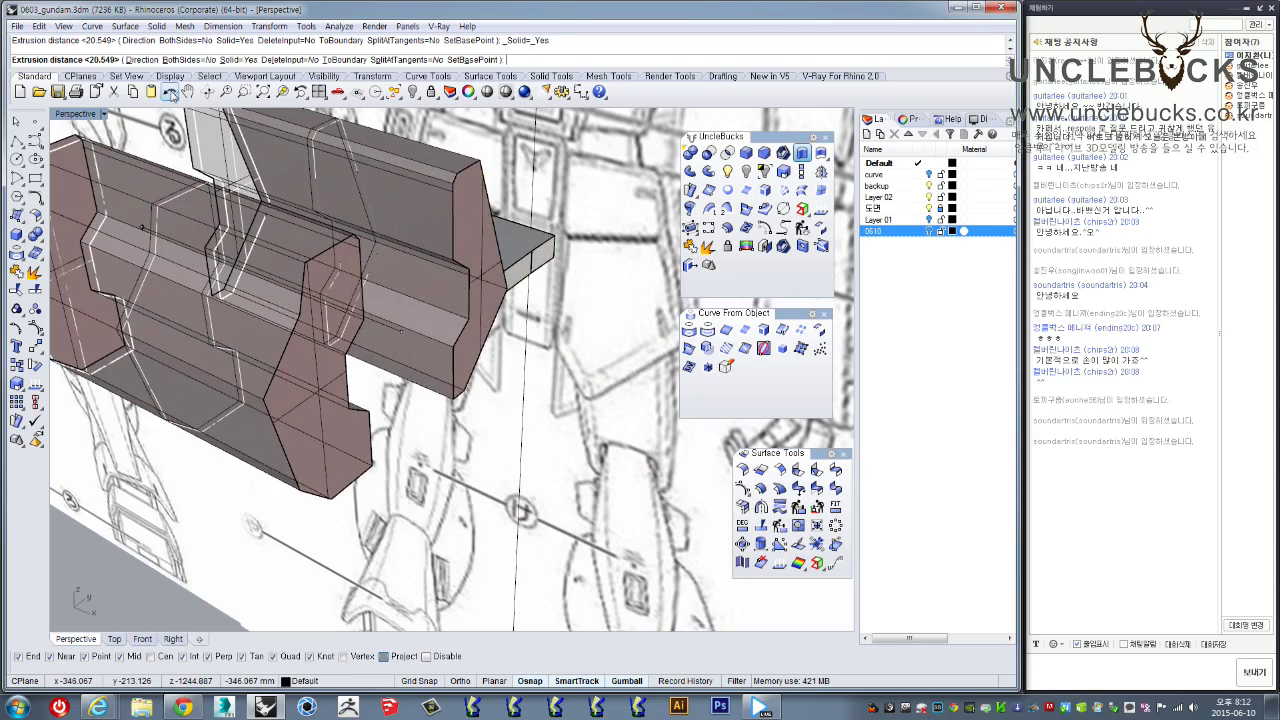
pyautogui.click(160, 59)
# Try a distance of about 26 mm for the two-sided skirt extrusion, and undo it
pyautogui.moveTo(378, 314); pyautogui.dragTo(478, 354, button='right')
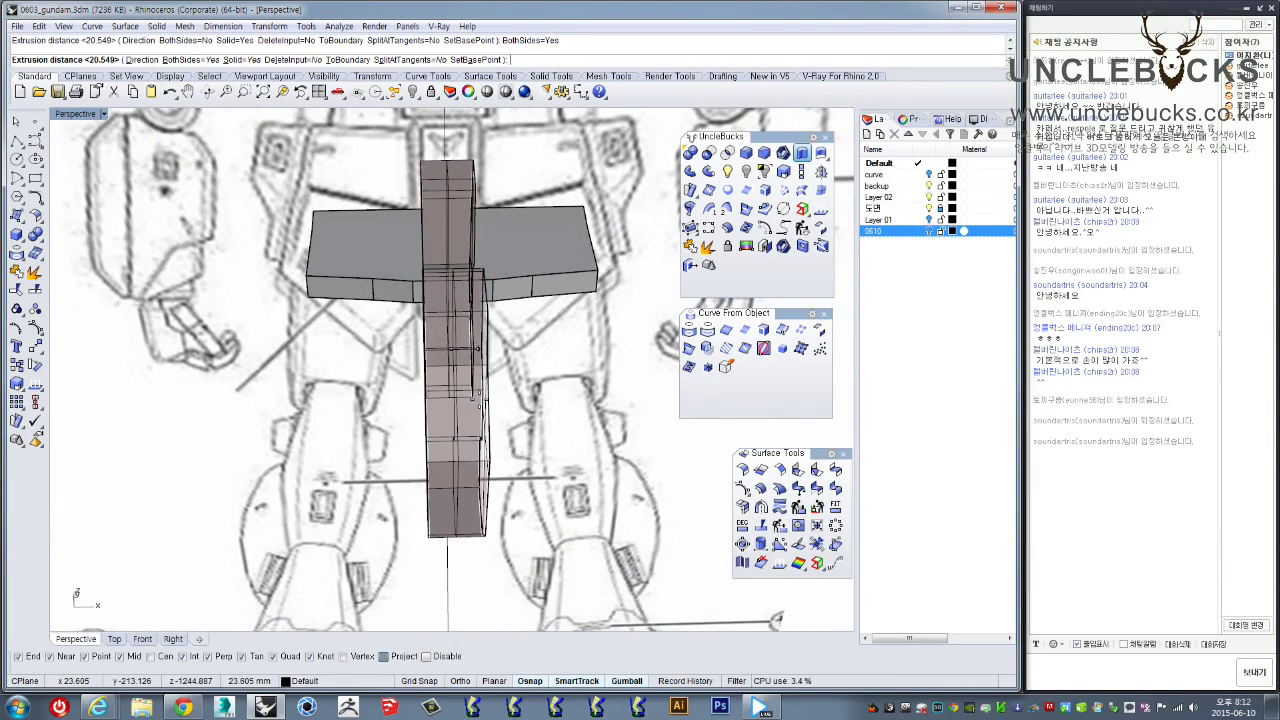
pyautogui.click(482, 402)
pyautogui.moveTo(482, 402); pyautogui.dragTo(433, 352, button='right')
pyautogui.scroll(-6, 416, 388)
pyautogui.hotkey('ctrl', 'z')
# Try extruding the skirt outlines about 19 mm to both sides, and undo it
pyautogui.rightClick(450, 362)
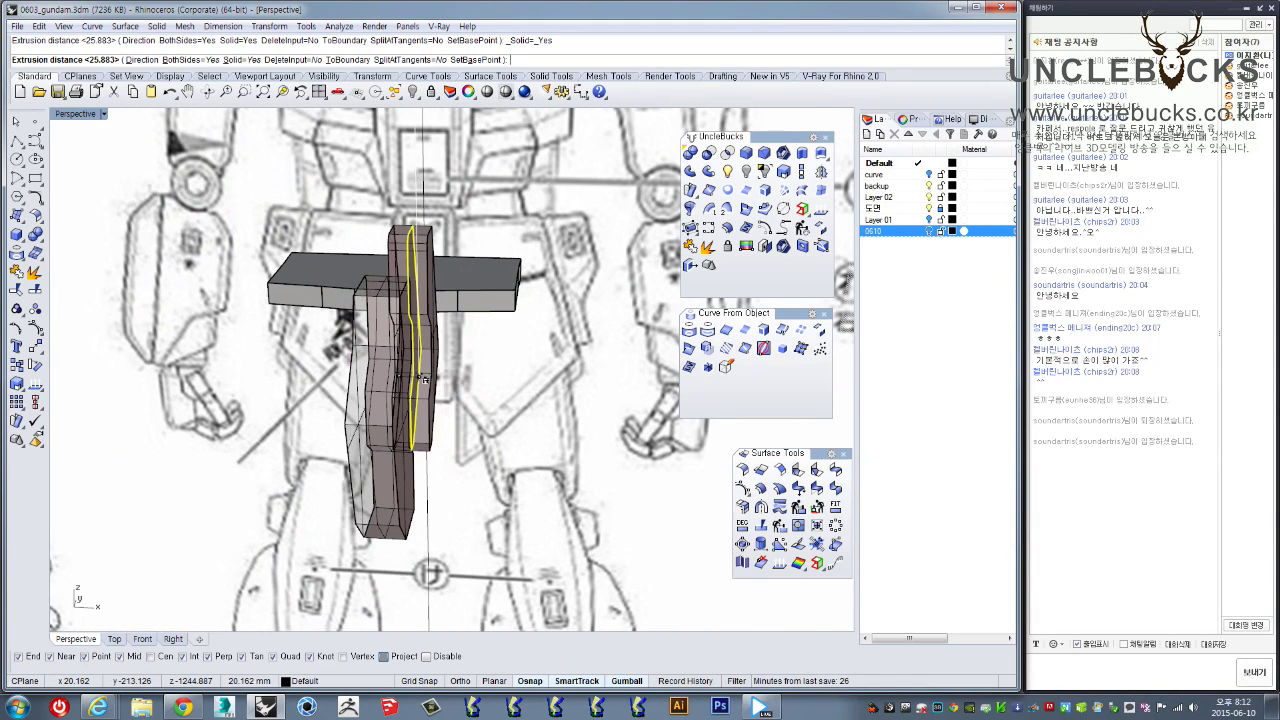
pyautogui.scroll(6, 418, 380)
pyautogui.scroll(-10, 506, 495)
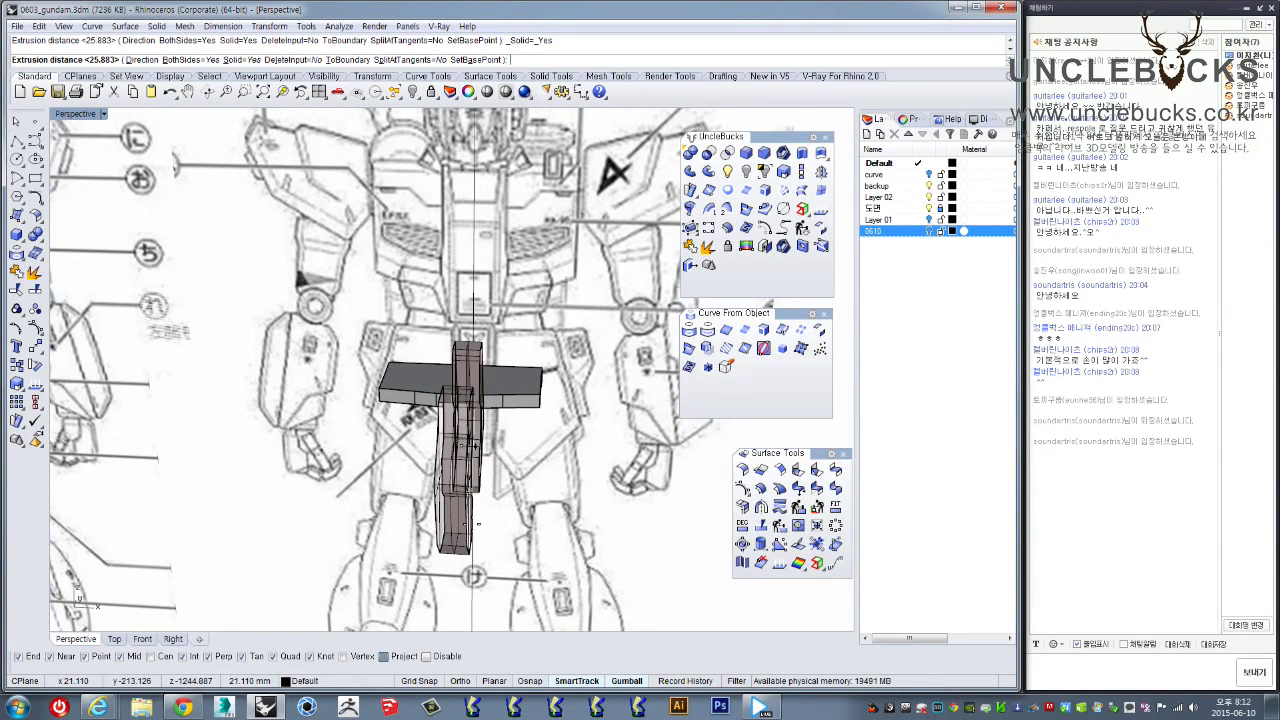
pyautogui.moveTo(480, 524); pyautogui.dragTo(482, 502, button='right')
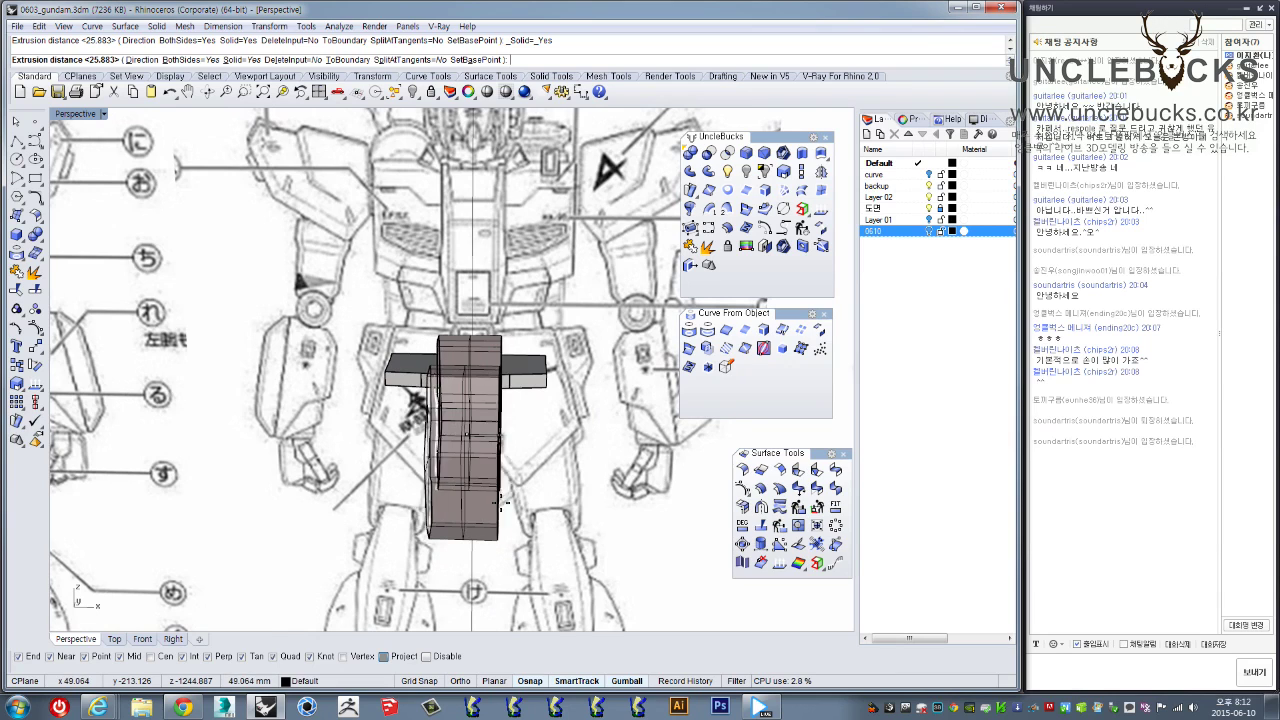
pyautogui.scroll(5, 502, 500)
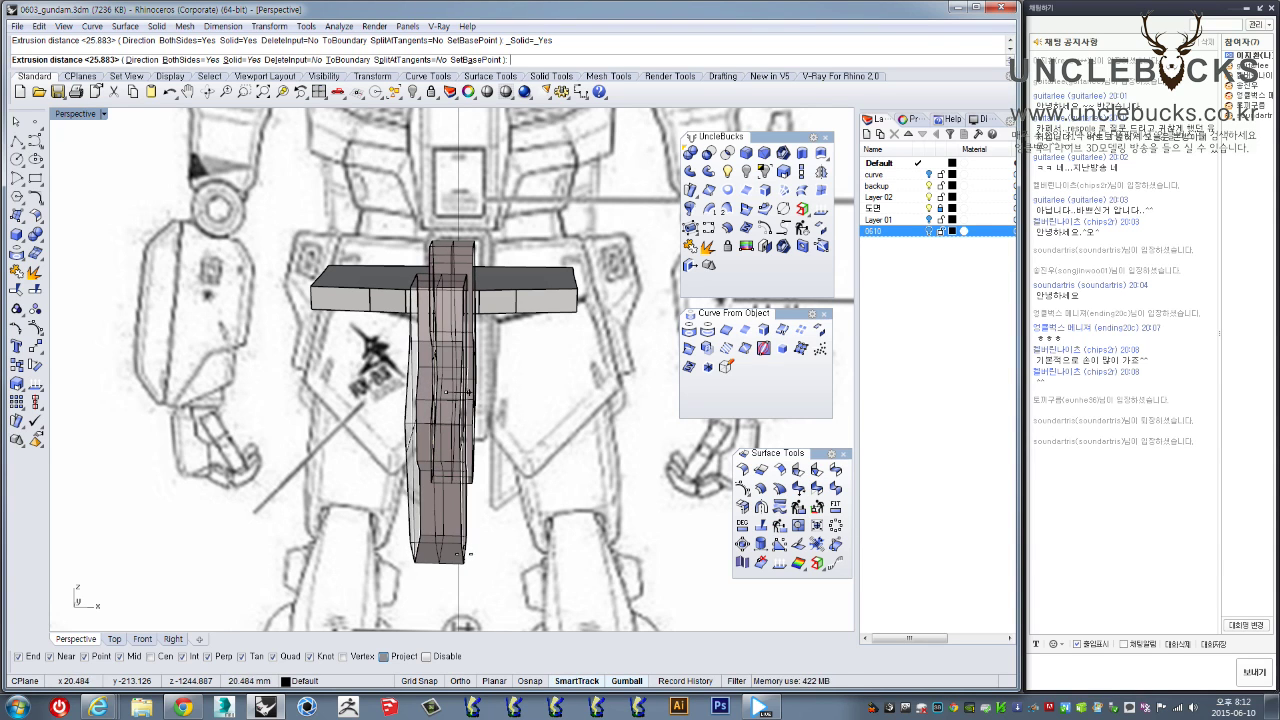
pyautogui.click(464, 555)
pyautogui.moveTo(466, 560); pyautogui.dragTo(474, 452, button='right')
pyautogui.hotkey('ctrl', 'z')
# Extrude both skirt outlines to both sides as solids by eye against the front drawing, and delete the outline curves
pyautogui.rightClick(503, 437)
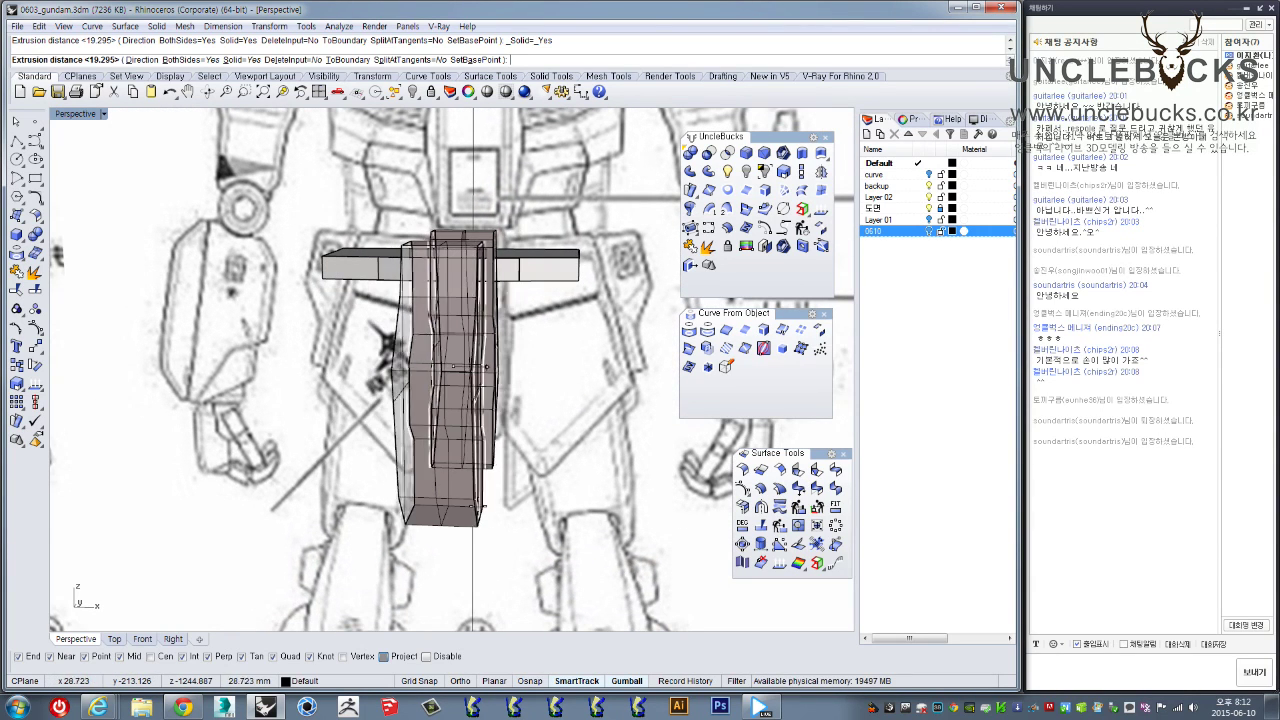
pyautogui.click(472, 503)
pyautogui.moveTo(500, 472); pyautogui.dragTo(378, 355, button='right')
pyautogui.scroll(-3, 555, 492)
pyautogui.press('Delete')
# Select the front skirt solid and show it enlarged in a maximized Top view
pyautogui.keyDown('shift'); pyautogui.moveTo(438, 427); pyautogui.dragTo(6, 410, button='right'); pyautogui.keyUp('shift')
pyautogui.scroll(4, 426, 376)
pyautogui.moveTo(409, 376); pyautogui.dragTo(386, 346, button='right')
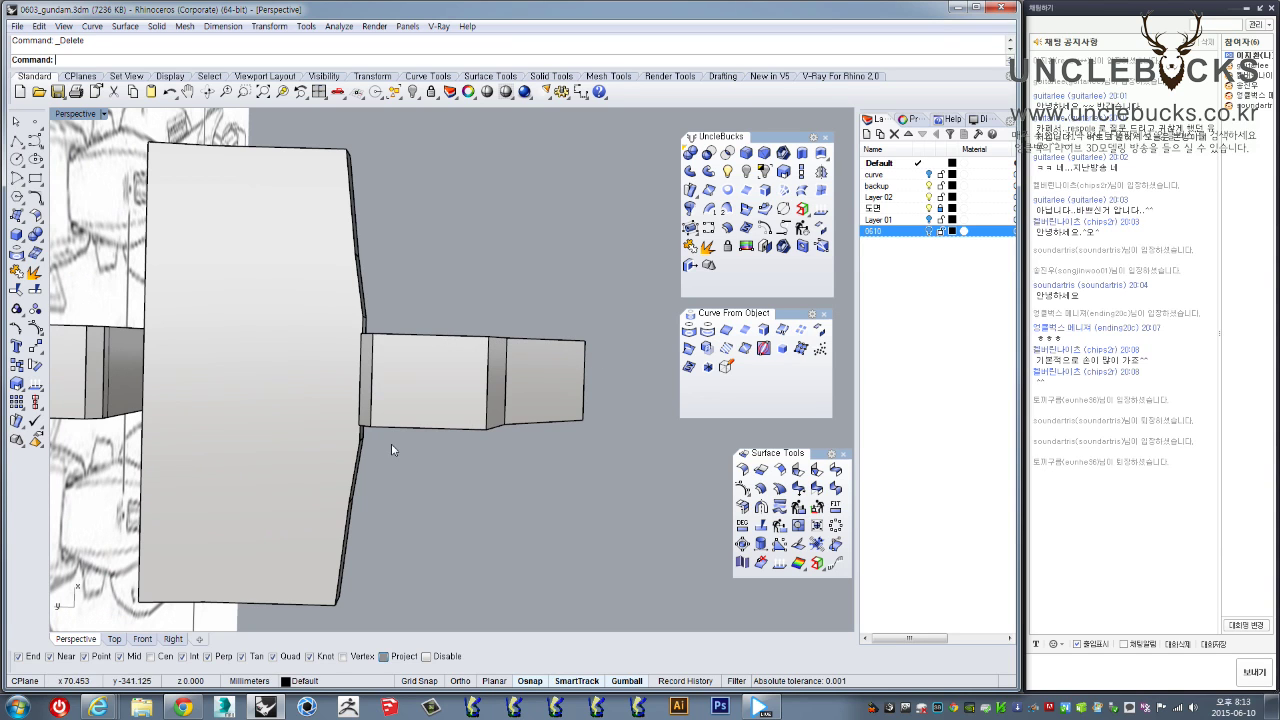
pyautogui.moveTo(582, 422); pyautogui.dragTo(462, 318, button='right')
pyautogui.click(462, 318)
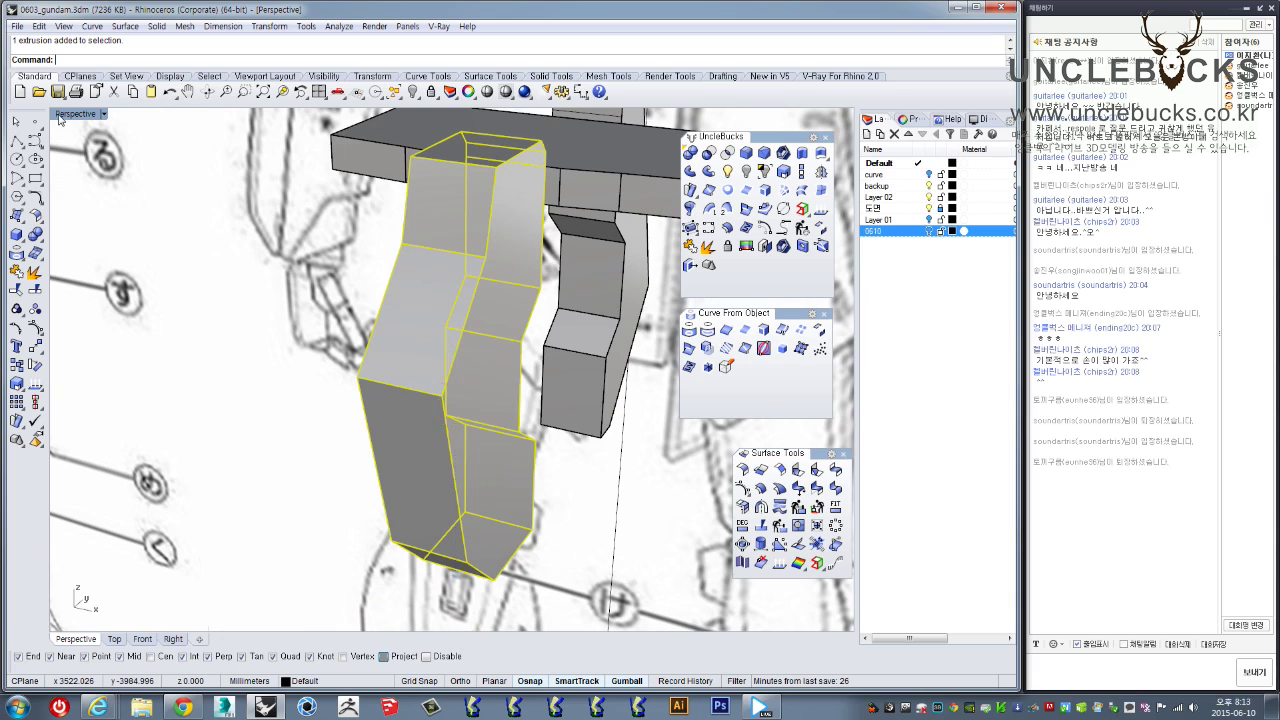
pyautogui.hotkey('ctrl', 'F1')
pyautogui.scroll(-7, 235, 321)
pyautogui.scroll(16, 226, 324)
pyautogui.moveTo(344, 351); pyautogui.dragTo(286, 302, button='right')
pyautogui.scroll(3, 288, 306)
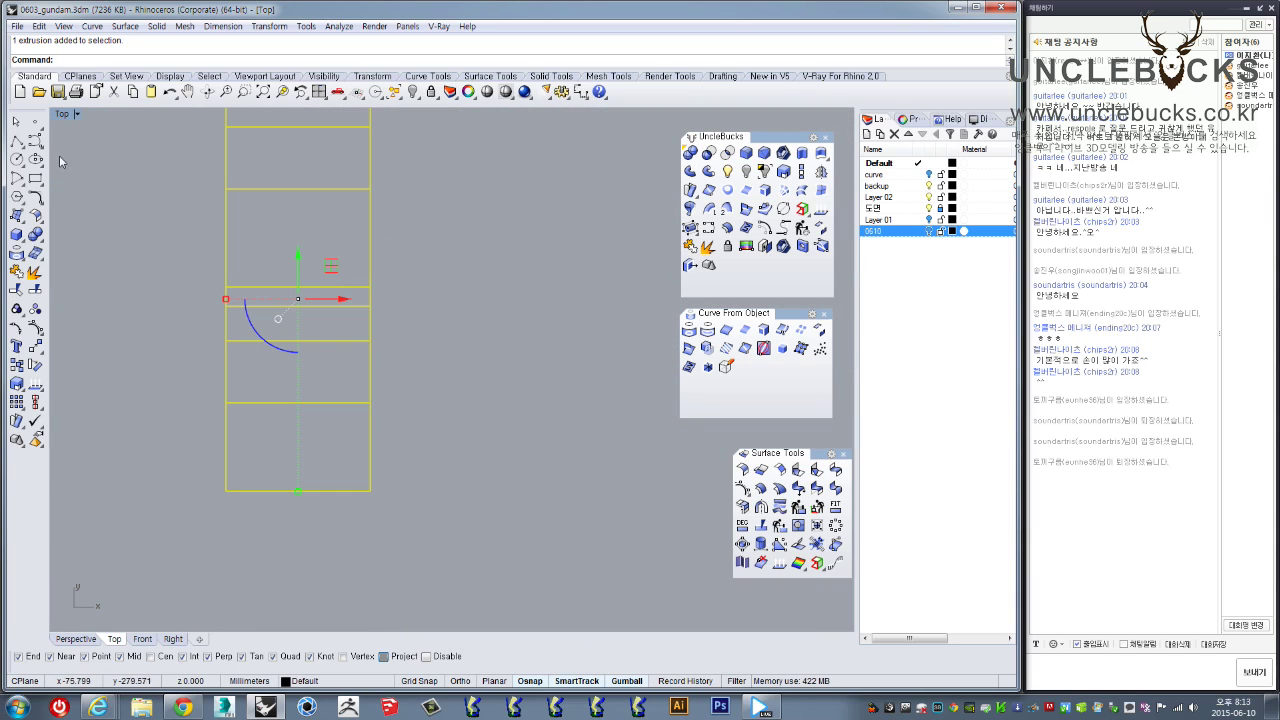
# Draw a slightly slanted line along one long side of the front skirt solid and shift it up towards the belt
pyautogui.click(17, 141)
pyautogui.scroll(-3, 387, 289)
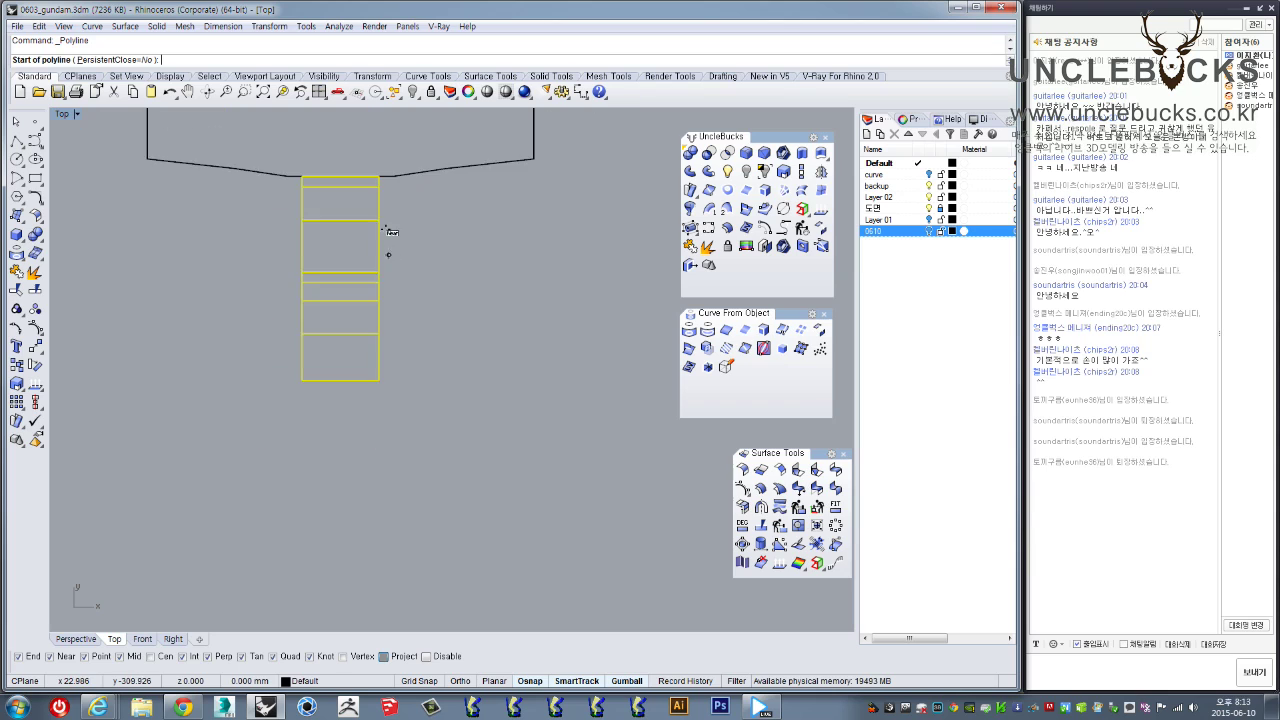
pyautogui.scroll(3, 387, 289)
pyautogui.click(363, 301)
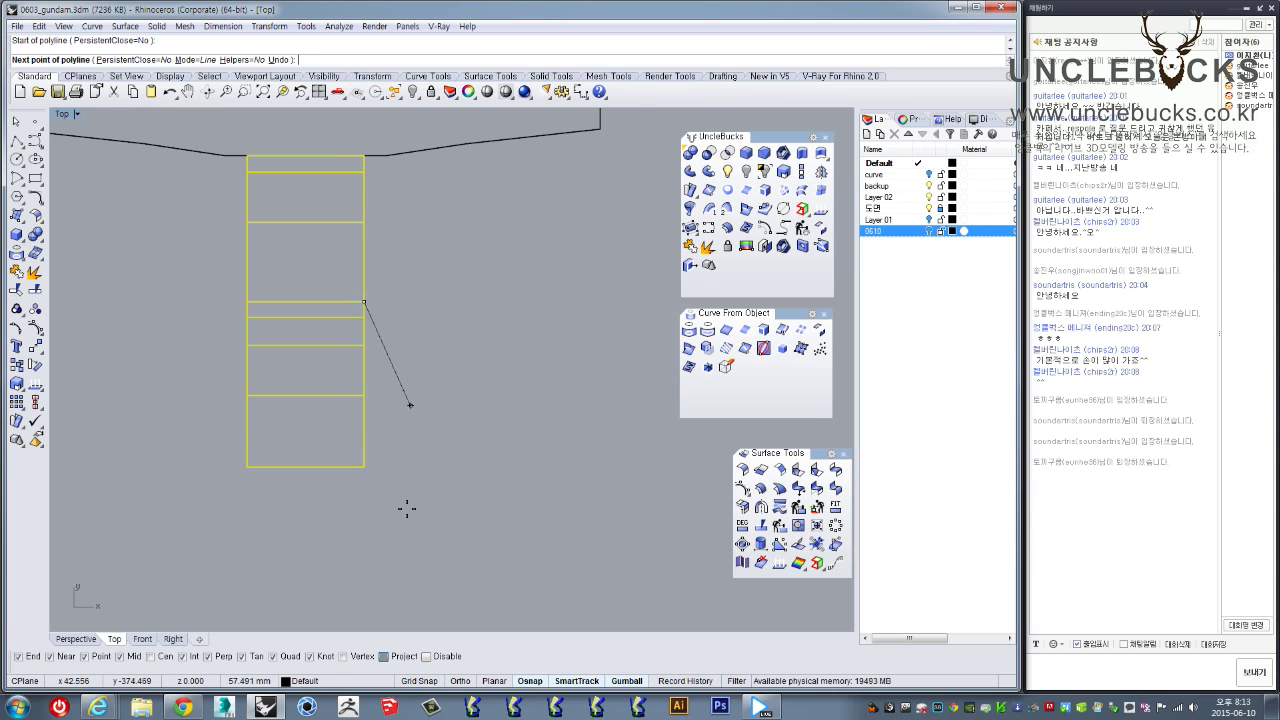
pyautogui.click(344, 580)
pyautogui.rightClick(344, 580)
pyautogui.click(349, 525)
pyautogui.moveTo(387, 404); pyautogui.dragTo(392, 348)
# Mirror the slanted line across the front skirt's vertical centre line onto its other side
pyautogui.moveTo(571, 322); pyautogui.dragTo(571, 354, button='right')
pyautogui.click(822, 172)
pyautogui.click(305, 500)
pyautogui.click(306, 464)
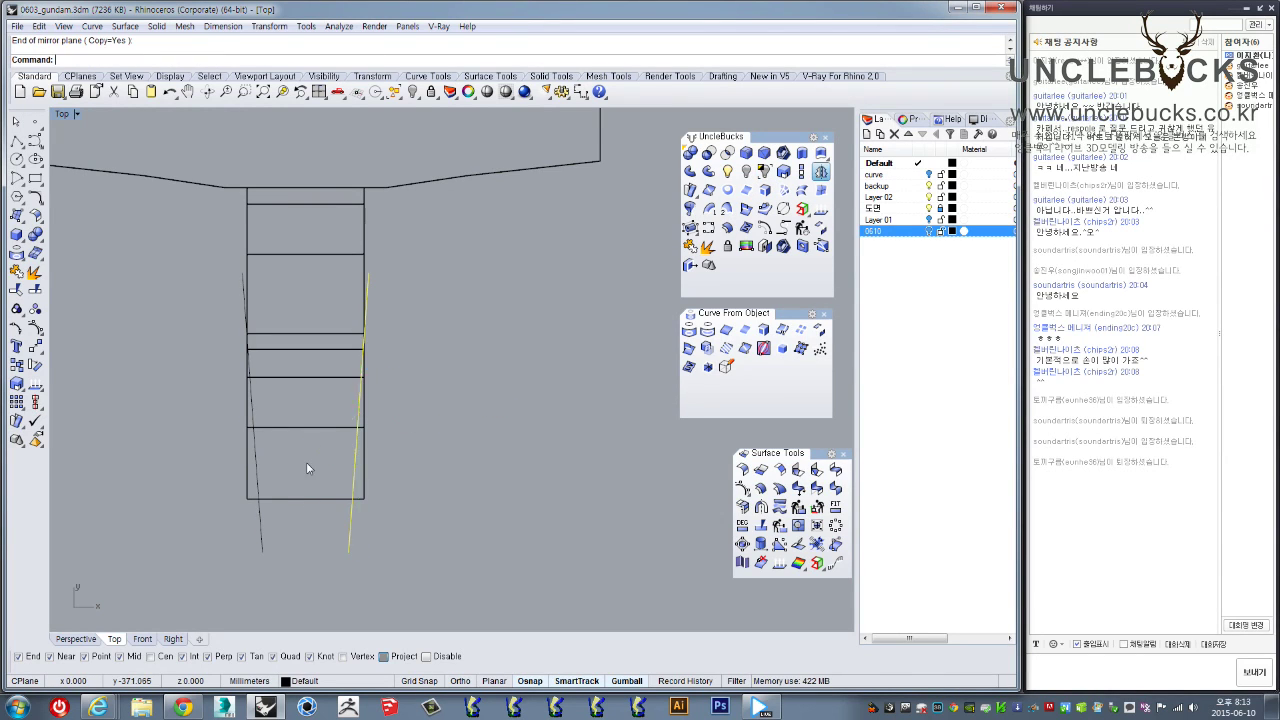
# Draw a rectangular polyline around the front skirt's outer end, connecting the upper ends of the two slanted lines
pyautogui.moveTo(431, 565); pyautogui.dragTo(434, 466, button='right')
pyautogui.moveTo(407, 495); pyautogui.dragTo(224, 430)
pyautogui.moveTo(210, 458); pyautogui.dragTo(213, 530, button='right')
pyautogui.click(17, 142)
pyautogui.click(246, 241)
pyautogui.click(138, 241)
pyautogui.moveTo(127, 511)
pyautogui.mouseDown(button='right')
pyautogui.moveTo(137, 457)
pyautogui.moveTo(143, 508)
pyautogui.mouseUp(button='right')
pyautogui.click(140, 563)
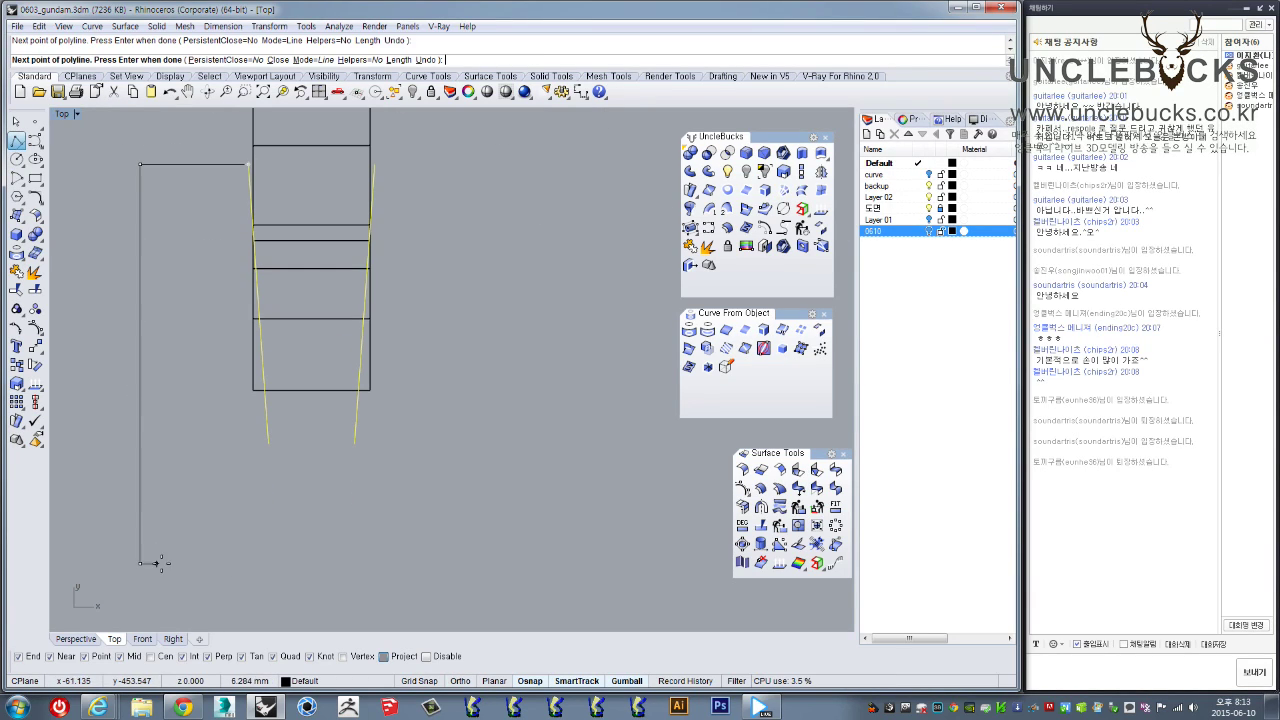
pyautogui.click(473, 162)
pyautogui.click(374, 164)
pyautogui.press('Return')
# Connect the lower ends of the two slanted lines with a straight line and join the four curves into one closed curve
pyautogui.press('Return')
pyautogui.click(270, 443)
pyautogui.click(356, 443)
pyautogui.press('Return')
pyautogui.scroll(-4, 407, 398)
pyautogui.click(466, 502)
pyautogui.moveTo(466, 502); pyautogui.dragTo(542, 582)
pyautogui.click(689, 247)
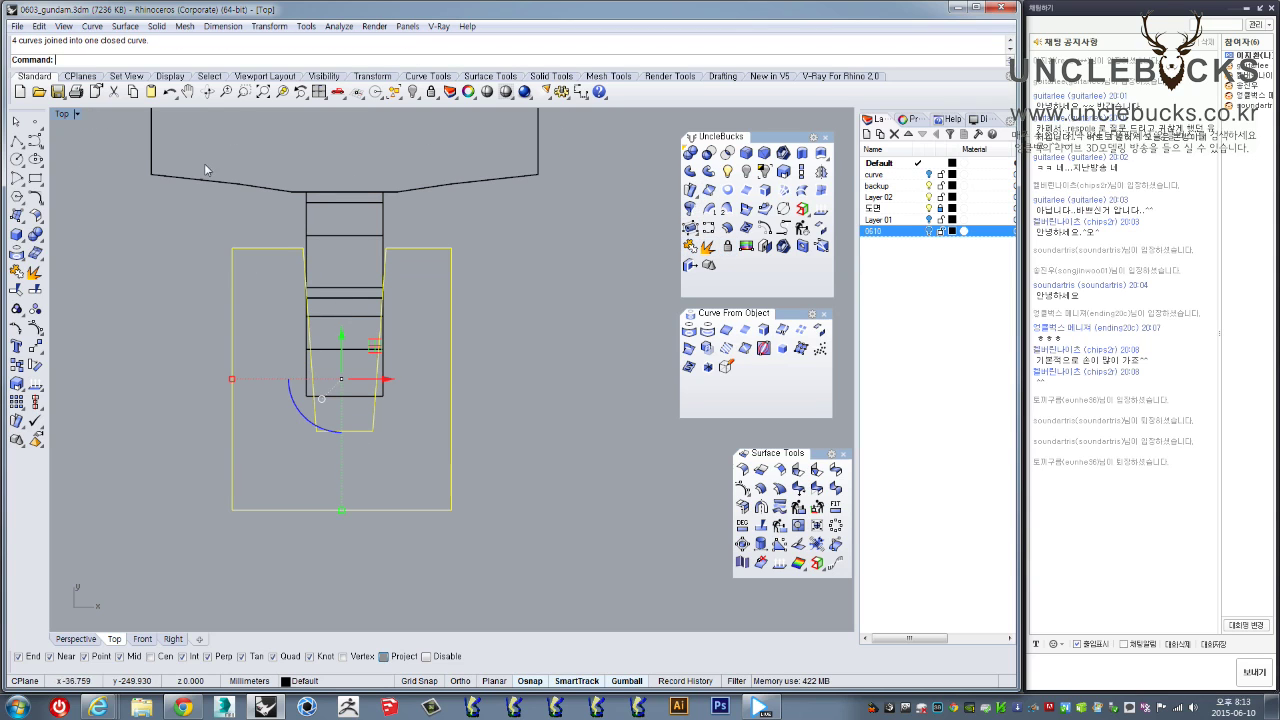
# In the perspective view, move the closed cutting curve straight down below the front skirt's lower end
pyautogui.doubleClick(63, 115)
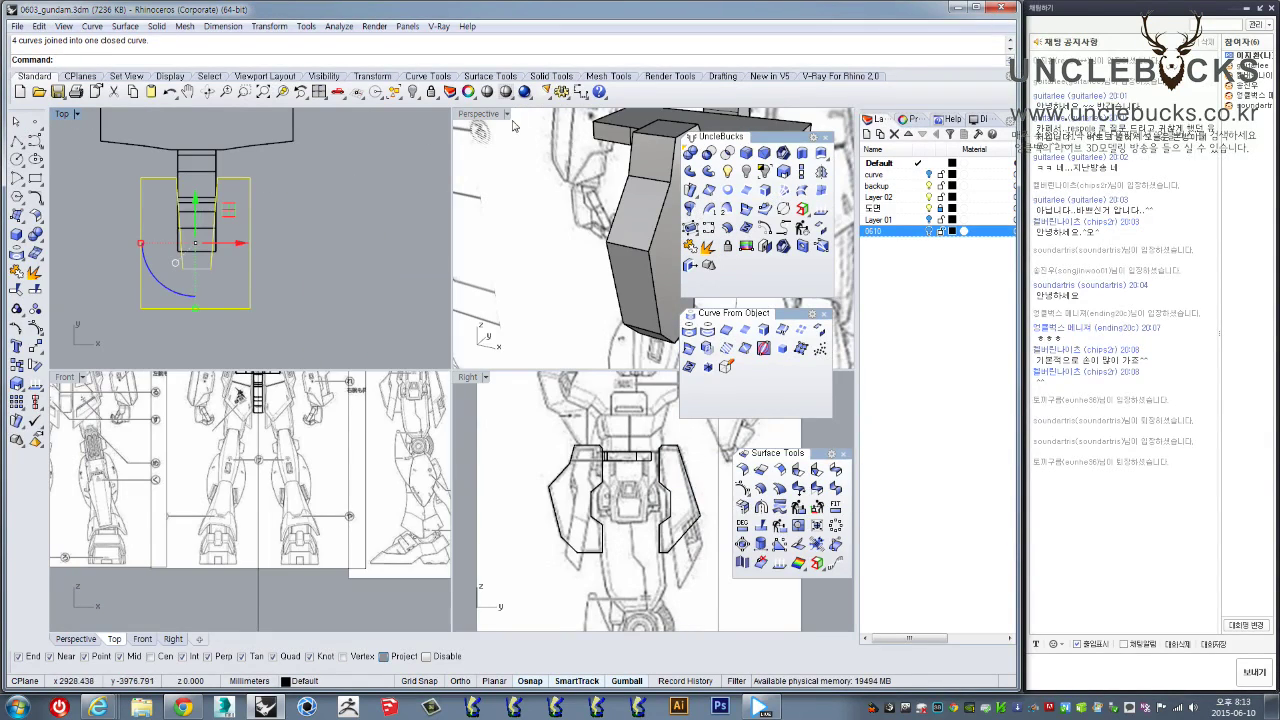
pyautogui.doubleClick(483, 114)
pyautogui.moveTo(425, 180); pyautogui.dragTo(325, 345, button='right')
pyautogui.scroll(-10, 402, 290)
pyautogui.scroll(-8, 310, 370)
pyautogui.moveTo(310, 466); pyautogui.dragTo(330, 330, button='right')
pyautogui.keyDown('shift'); pyautogui.moveTo(338, 208); pyautogui.dragTo(341, 264, button='right'); pyautogui.keyUp('shift')
pyautogui.moveTo(323, 173); pyautogui.dragTo(337, 413)
pyautogui.scroll(9, 337, 415)
pyautogui.moveTo(338, 416); pyautogui.dragTo(590, 320, button='right')
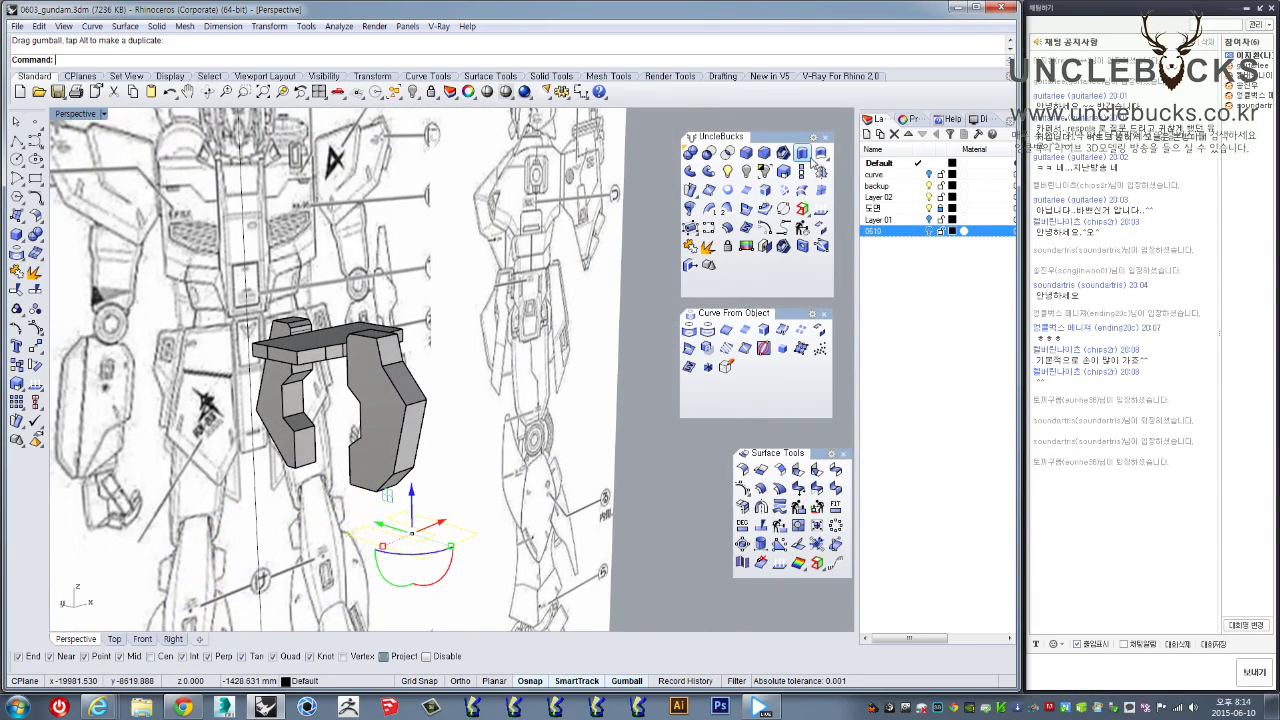
# Extrude the closed curve upward as a one-sided solid that passes completely through the front skirt's height
pyautogui.click(809, 155)
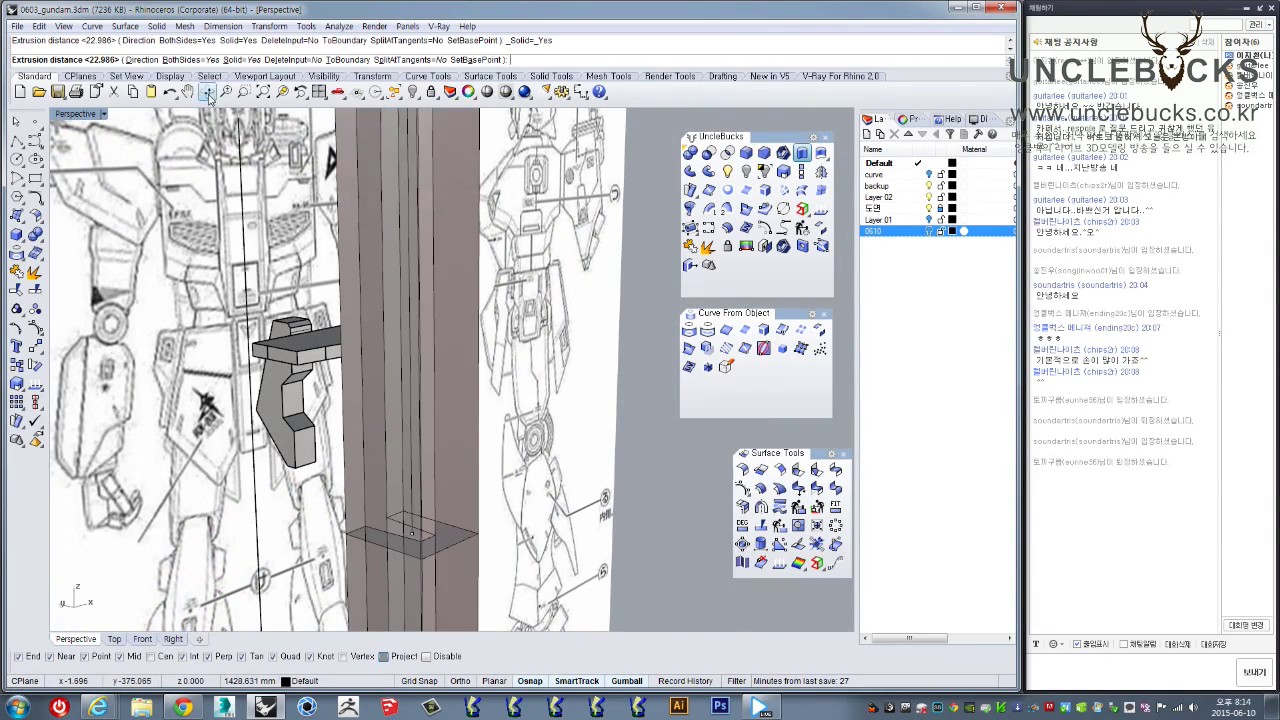
pyautogui.click(197, 61)
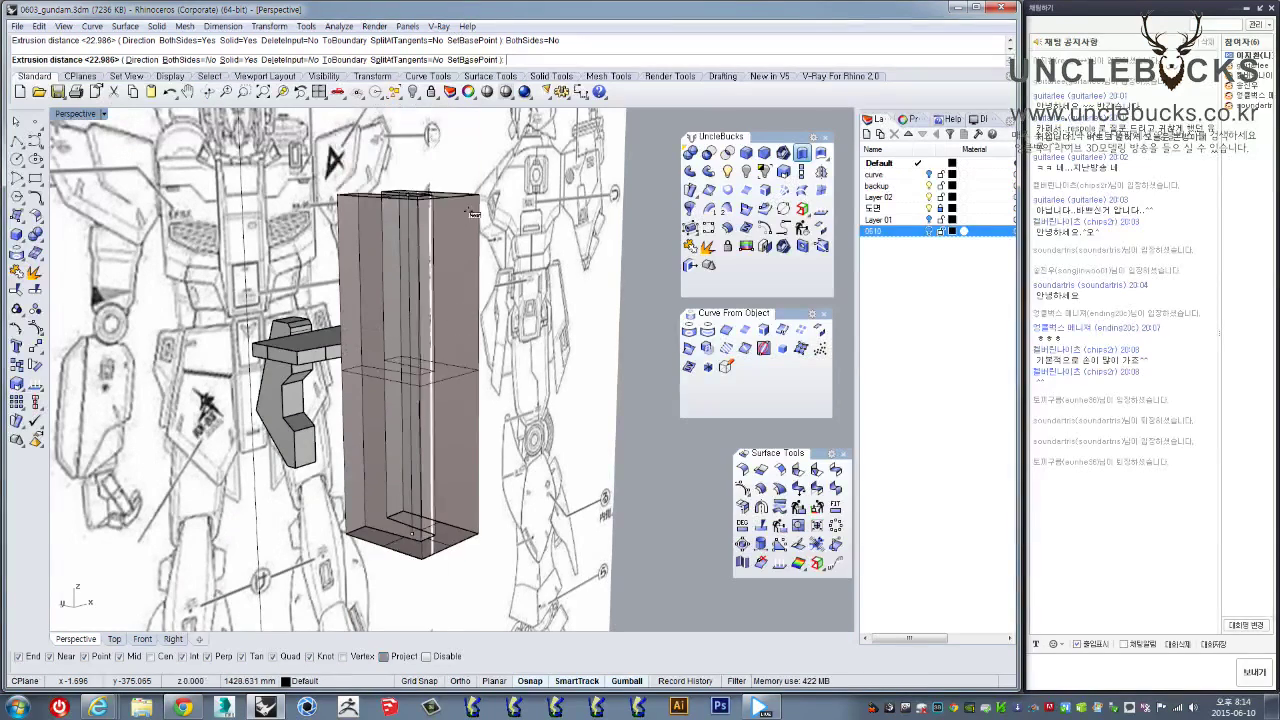
pyautogui.click(420, 222)
# Subtract the extruded cutter from the front skirt solid to taper its two long sides
pyautogui.moveTo(470, 235)
pyautogui.mouseDown(button='right')
pyautogui.moveTo(510, 388)
pyautogui.moveTo(565, 395)
pyautogui.moveTo(515, 445)
pyautogui.mouseUp(button='right')
pyautogui.scroll(7, 458, 476)
pyautogui.click(458, 480)
pyautogui.moveTo(458, 478); pyautogui.dragTo(595, 274, button='right')
pyautogui.click(690, 152)
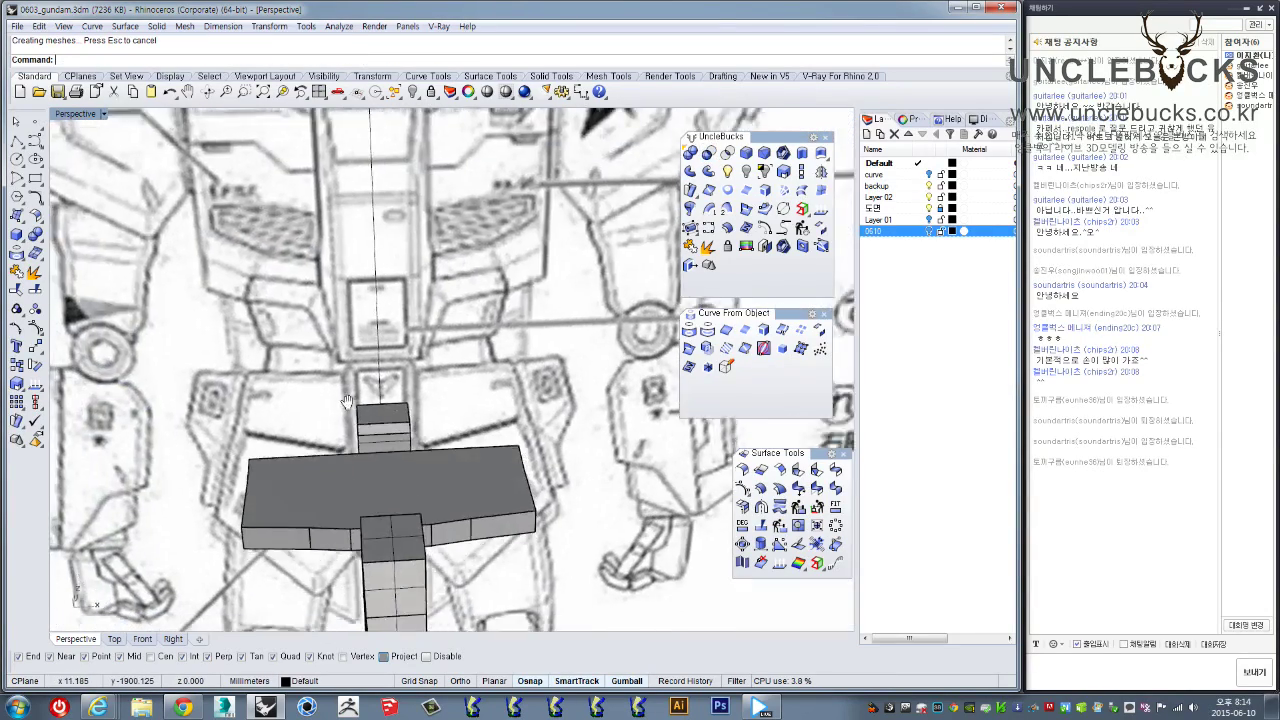
pyautogui.moveTo(345, 402)
pyautogui.mouseDown(button='right')
pyautogui.moveTo(497, 330)
pyautogui.moveTo(452, 365)
pyautogui.mouseUp(button='right')
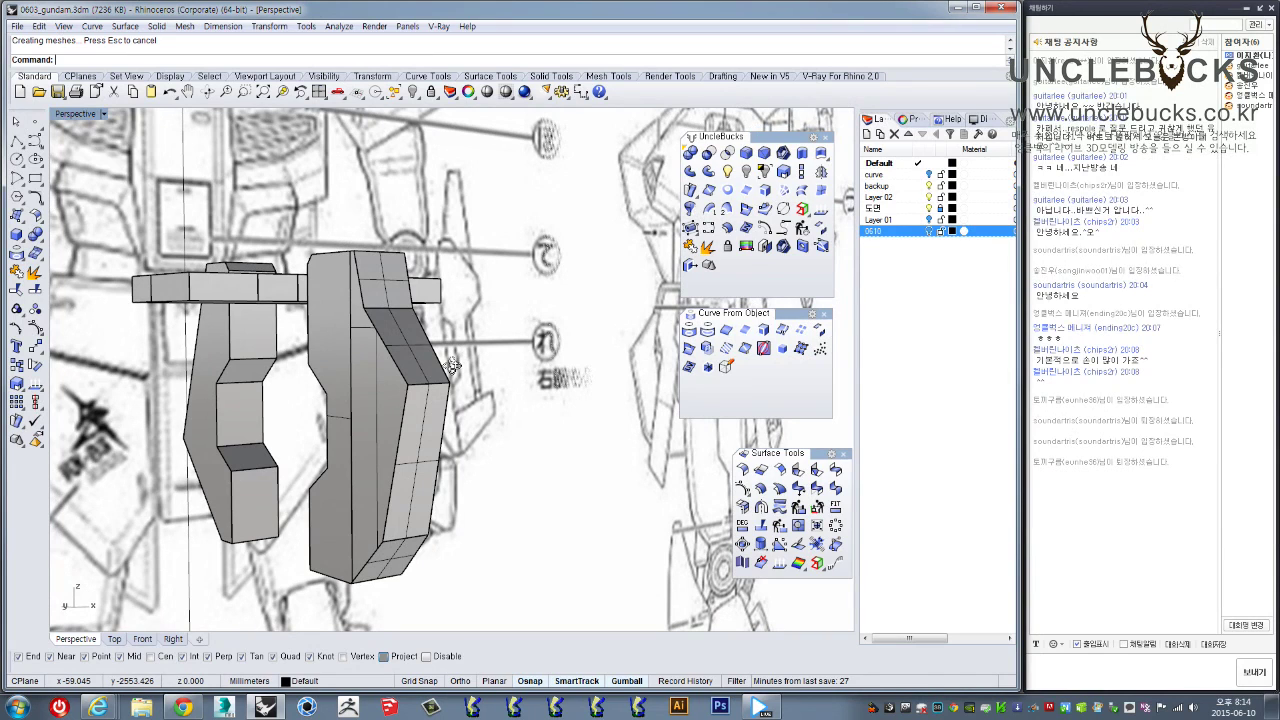
# Examine the tapered front skirt and its junction with the belt from several angles
pyautogui.moveTo(452, 365)
pyautogui.mouseDown(button='right')
pyautogui.moveTo(397, 281)
pyautogui.moveTo(457, 280)
pyautogui.mouseUp(button='right')
pyautogui.scroll(3, 383, 260)
pyautogui.moveTo(386, 260)
pyautogui.mouseDown(button='right')
pyautogui.moveTo(392, 246)
pyautogui.moveTo(422, 245)
pyautogui.moveTo(395, 278)
pyautogui.moveTo(423, 294)
pyautogui.moveTo(471, 266)
pyautogui.moveTo(510, 270)
pyautogui.moveTo(565, 388)
pyautogui.moveTo(610, 320)
pyautogui.mouseUp(button='right')
pyautogui.click(392, 246)
pyautogui.press('Escape')
pyautogui.click(426, 319)
pyautogui.moveTo(426, 319)
pyautogui.mouseDown(button='right')
pyautogui.moveTo(423, 280)
pyautogui.moveTo(494, 265)
pyautogui.moveTo(137, 128)
pyautogui.mouseUp(button='right')
# In the Right view, draw a closed polyline below the belt that follows the inner contours of the front and rear skirts
pyautogui.doubleClick(83, 114)
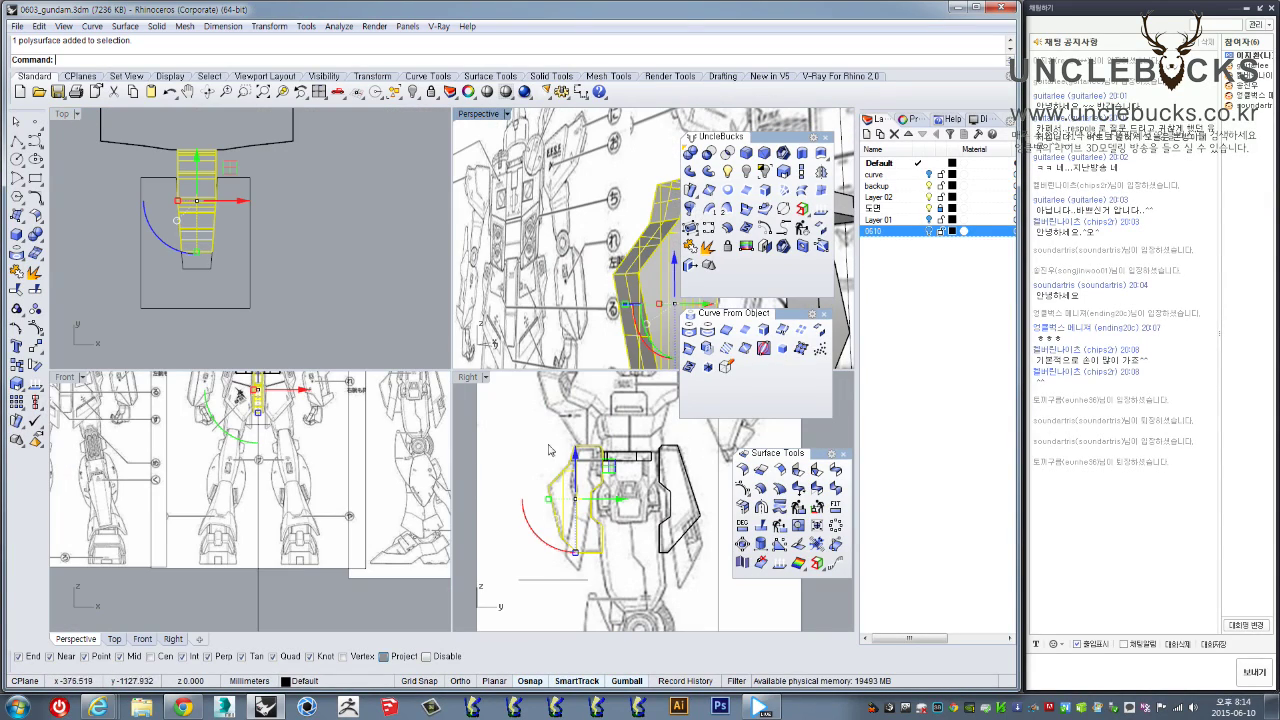
pyautogui.doubleClick(467, 378)
pyautogui.scroll(5, 343, 410)
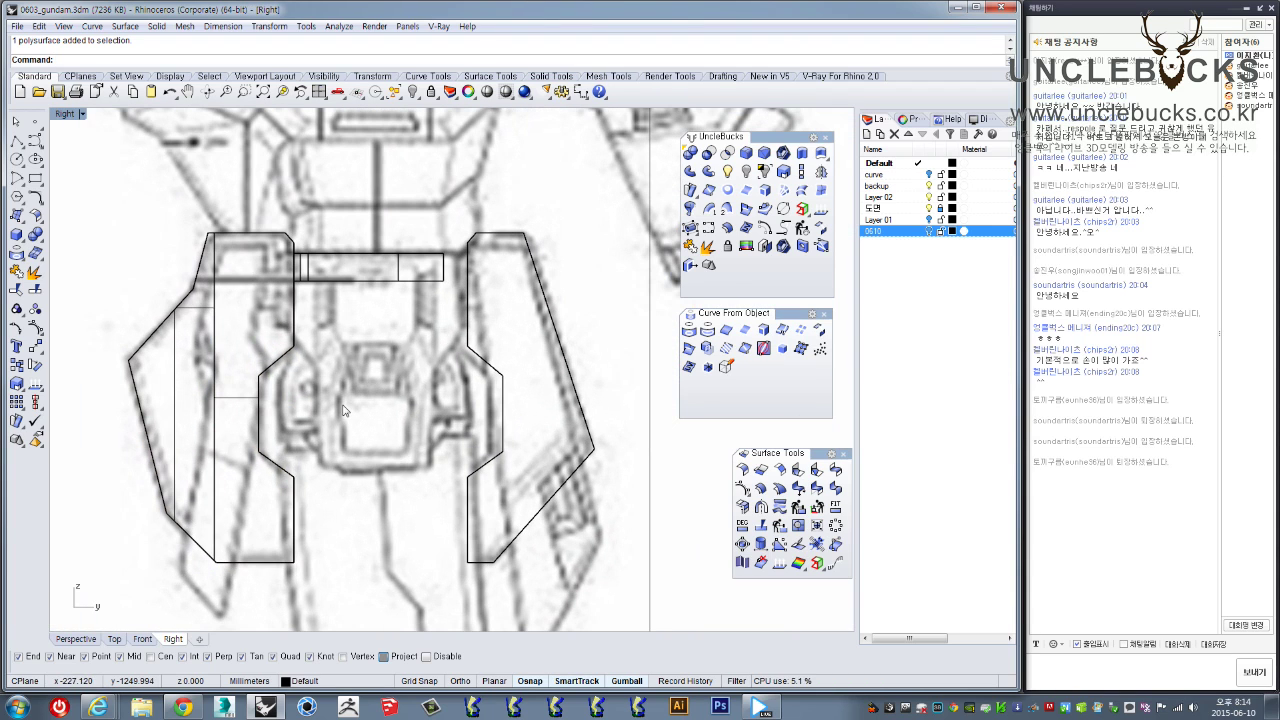
pyautogui.moveTo(340, 375)
pyautogui.mouseDown(button='right')
pyautogui.moveTo(329, 375)
pyautogui.moveTo(339, 363)
pyautogui.mouseUp(button='right')
pyautogui.click(17, 141)
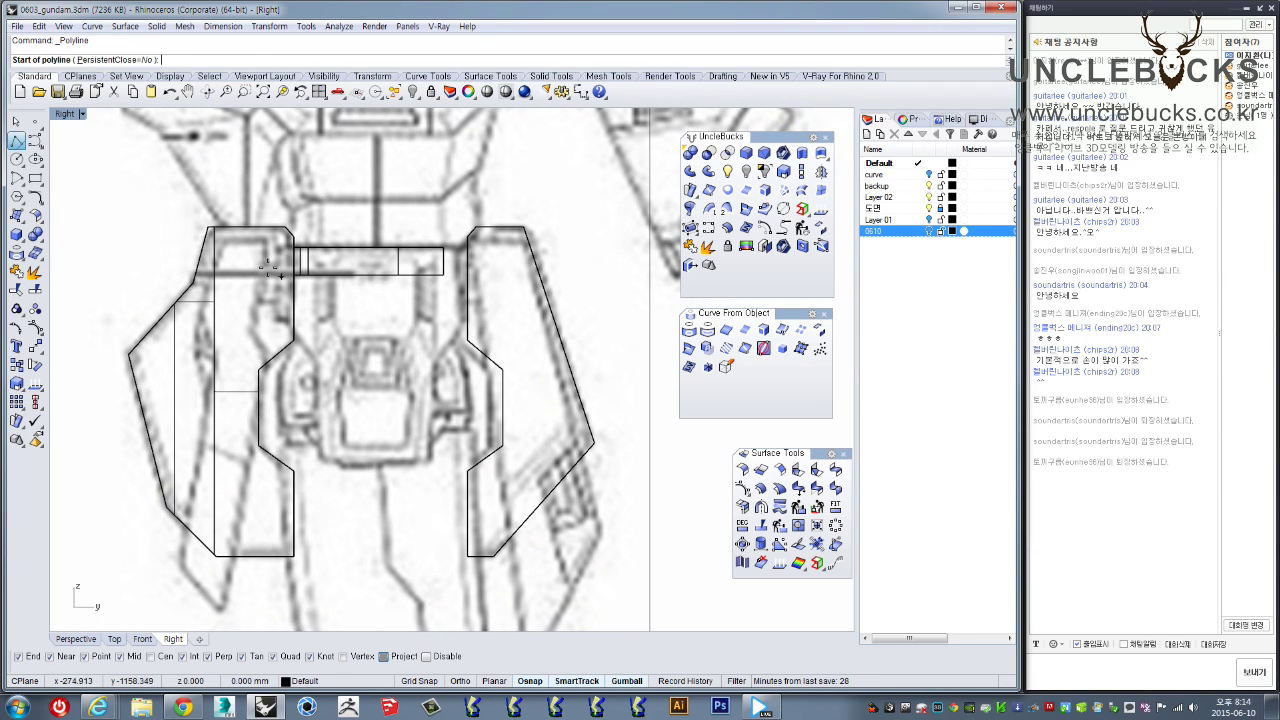
pyautogui.click(290, 276)
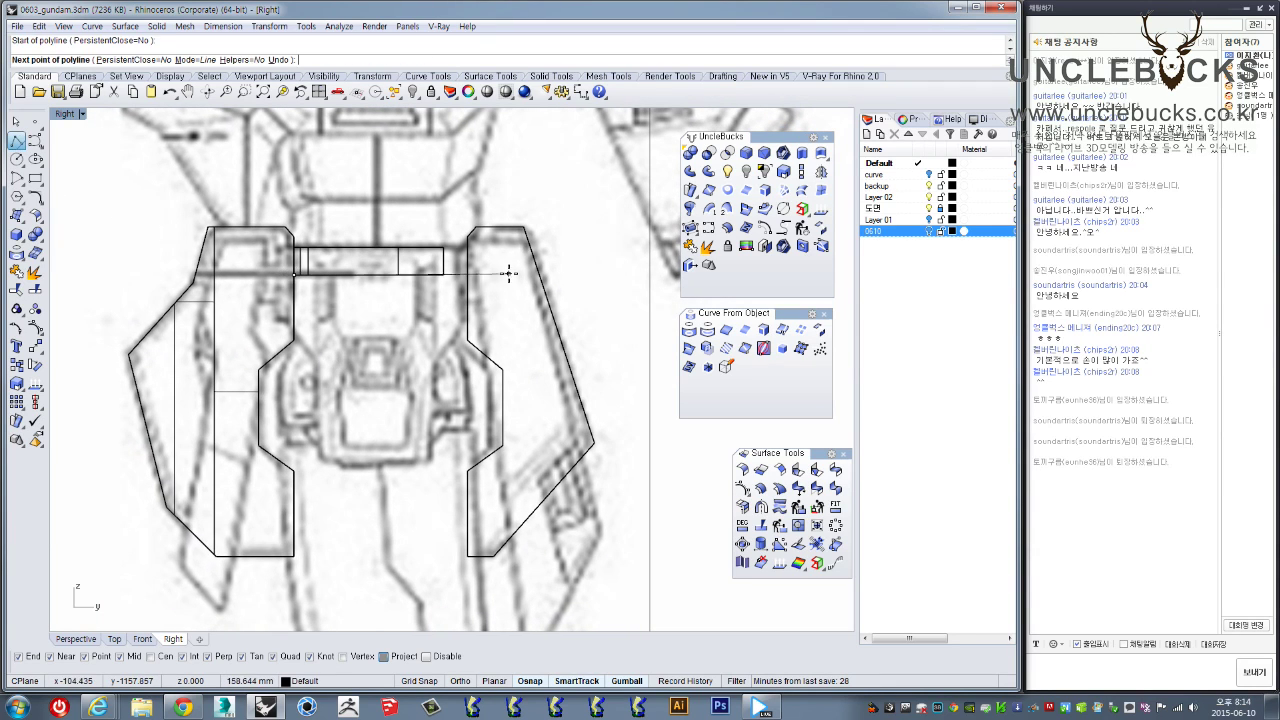
pyautogui.click(467, 274)
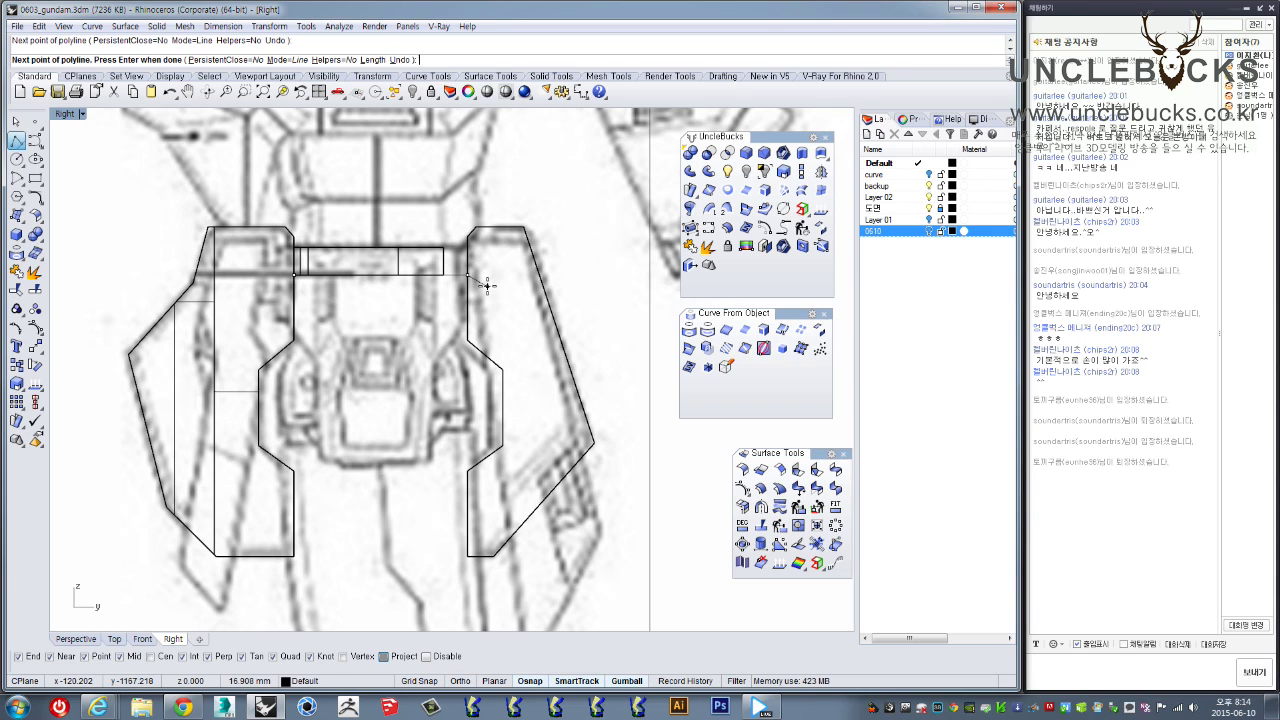
pyautogui.click(501, 365)
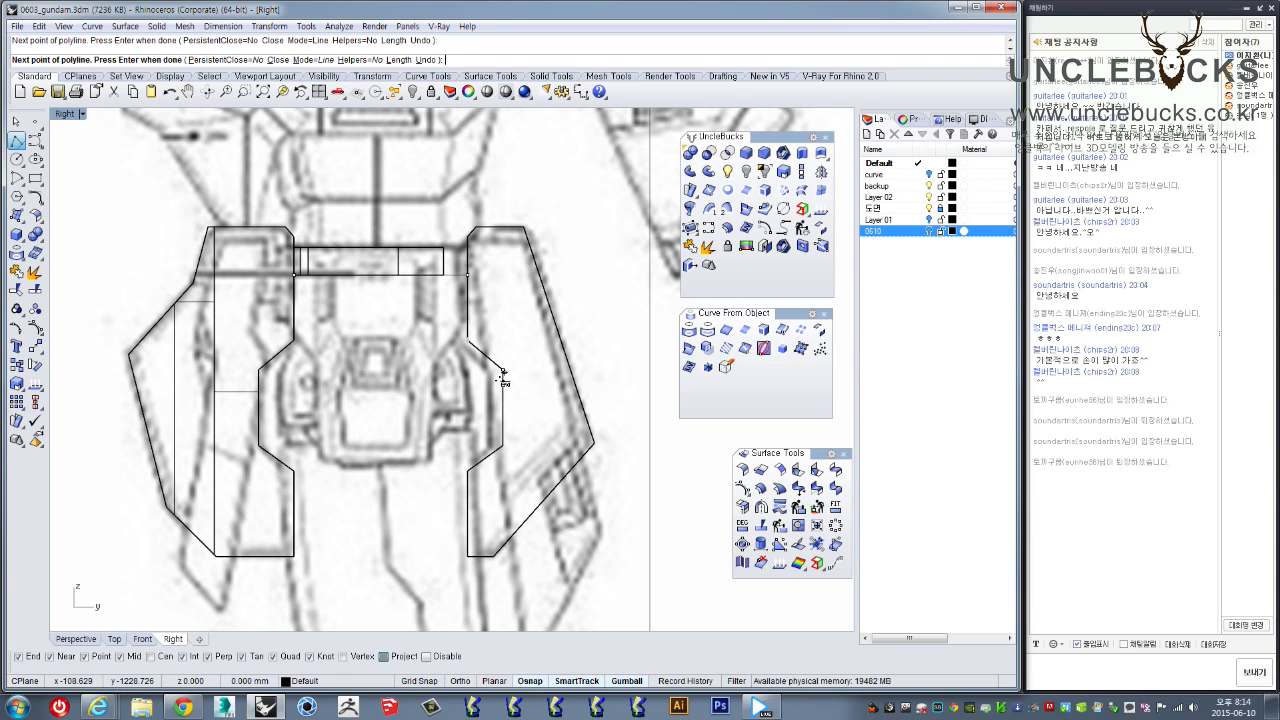
pyautogui.click(467, 538)
pyautogui.press('shift')
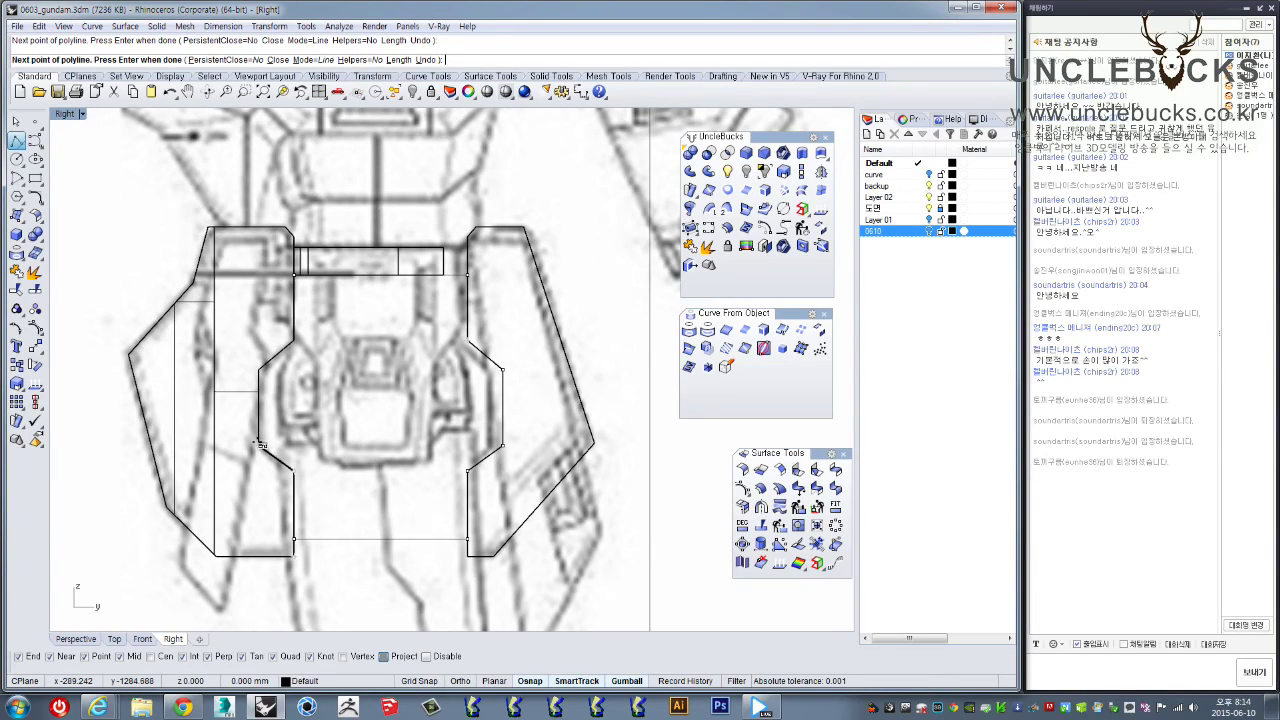
pyautogui.click(293, 274)
# Extrude the closed profile equally to both sides as a solid between the skirts, and delete the profile curve
pyautogui.moveTo(244, 267); pyautogui.dragTo(515, 547)
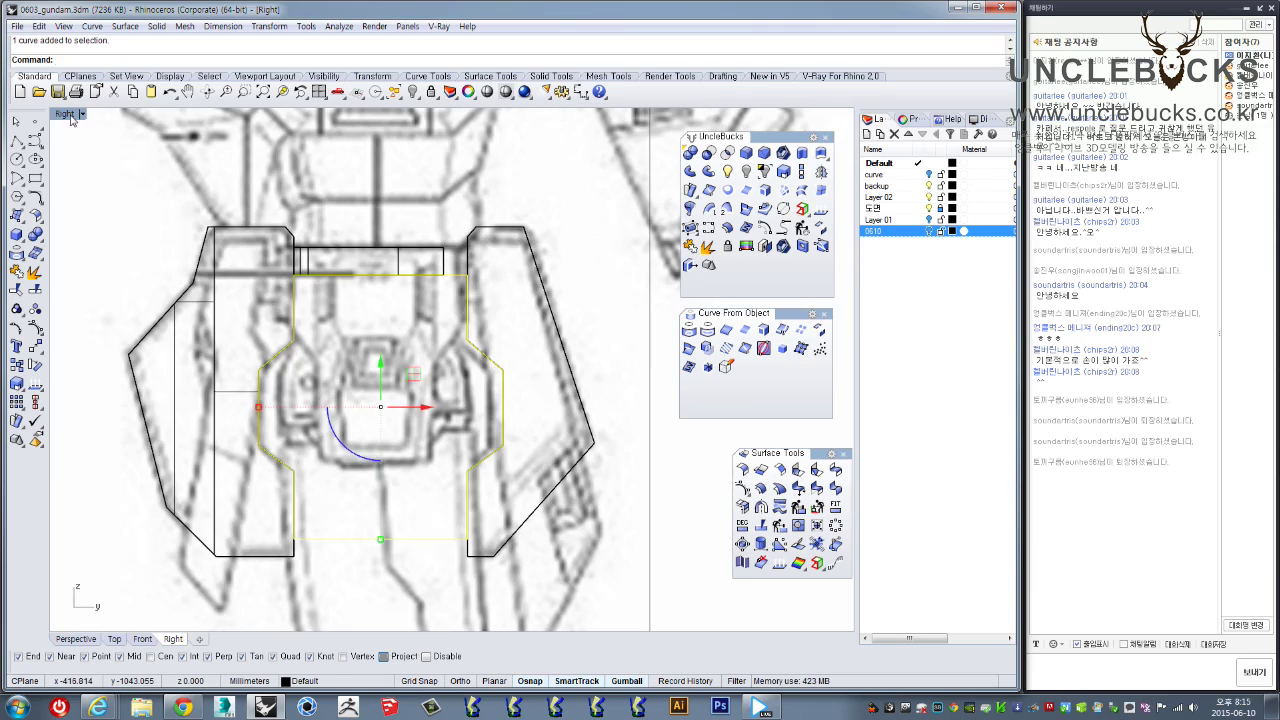
pyautogui.doubleClick(68, 115)
pyautogui.doubleClick(490, 116)
pyautogui.moveTo(465, 208); pyautogui.dragTo(585, 300, button='right')
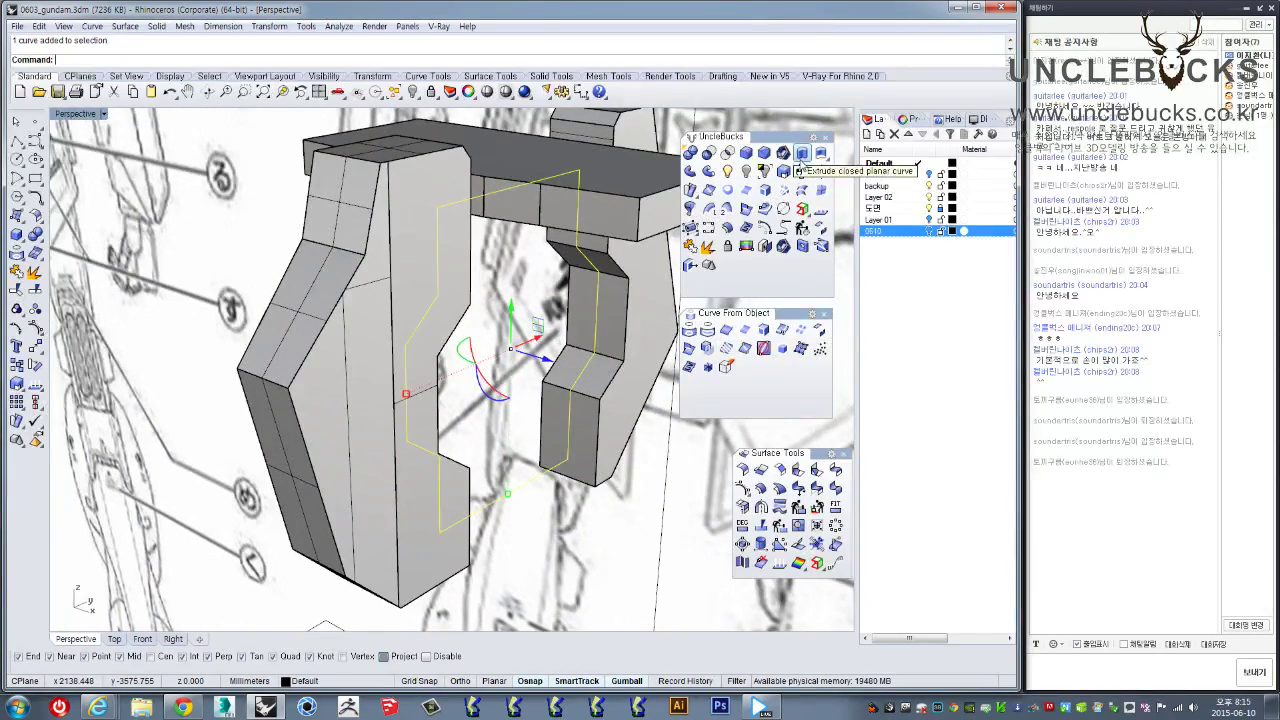
pyautogui.click(802, 154)
pyautogui.moveTo(470, 335); pyautogui.dragTo(580, 270, button='right')
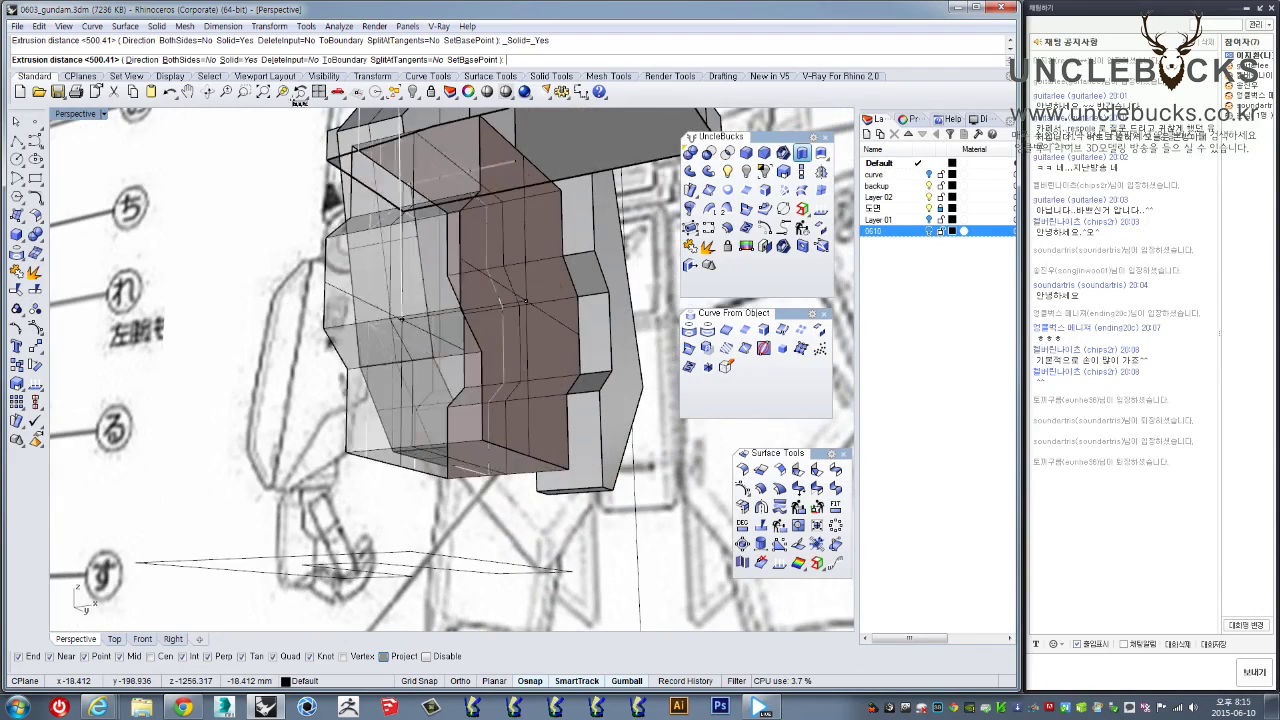
pyautogui.click(190, 60)
pyautogui.moveTo(420, 300); pyautogui.dragTo(522, 263, button='right')
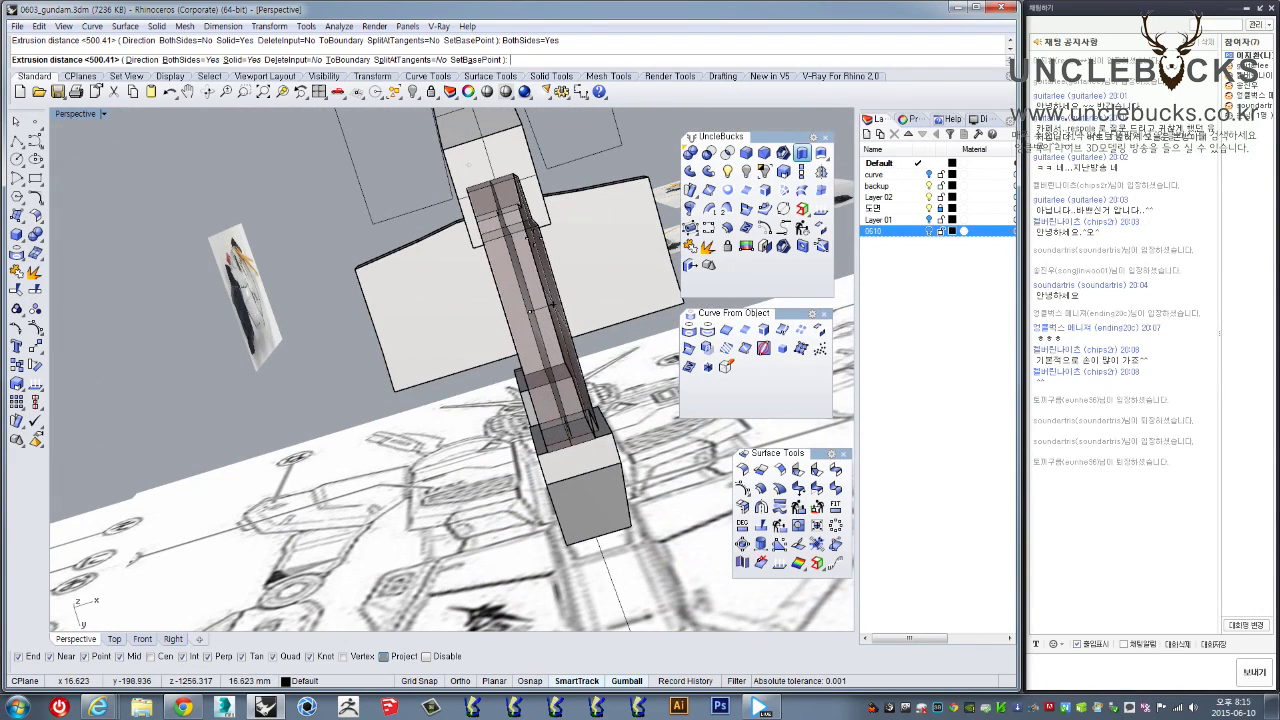
pyautogui.click(554, 304)
pyautogui.moveTo(560, 298); pyautogui.dragTo(501, 340, button='right')
pyautogui.scroll(-5, 482, 432)
pyautogui.press('Delete')
# Extrude the belt's rear face as a one-sided solid until it reaches the rear skirt
pyautogui.scroll(5, 521, 414)
pyautogui.scroll(4, 497, 386)
pyautogui.click(821, 154)
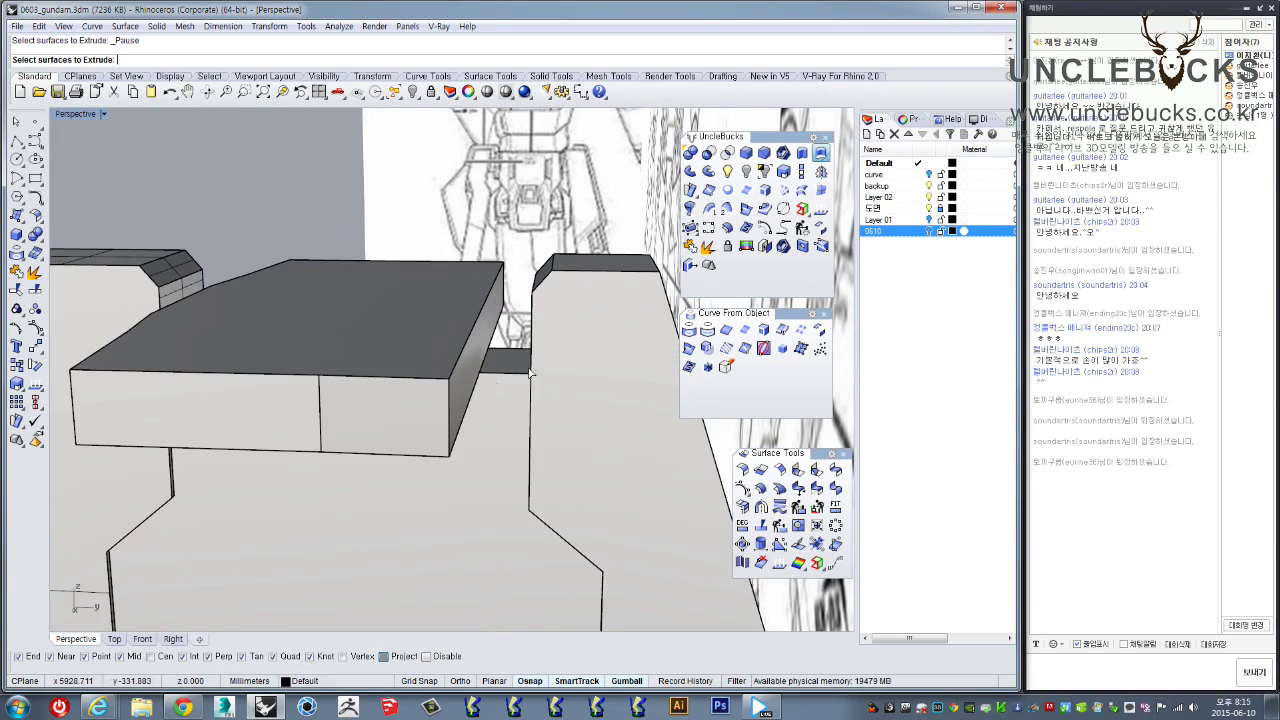
pyautogui.moveTo(592, 322); pyautogui.dragTo(495, 357, button='right')
pyautogui.click(496, 358)
pyautogui.scroll(5, 586, 271)
pyautogui.rightClick(584, 274)
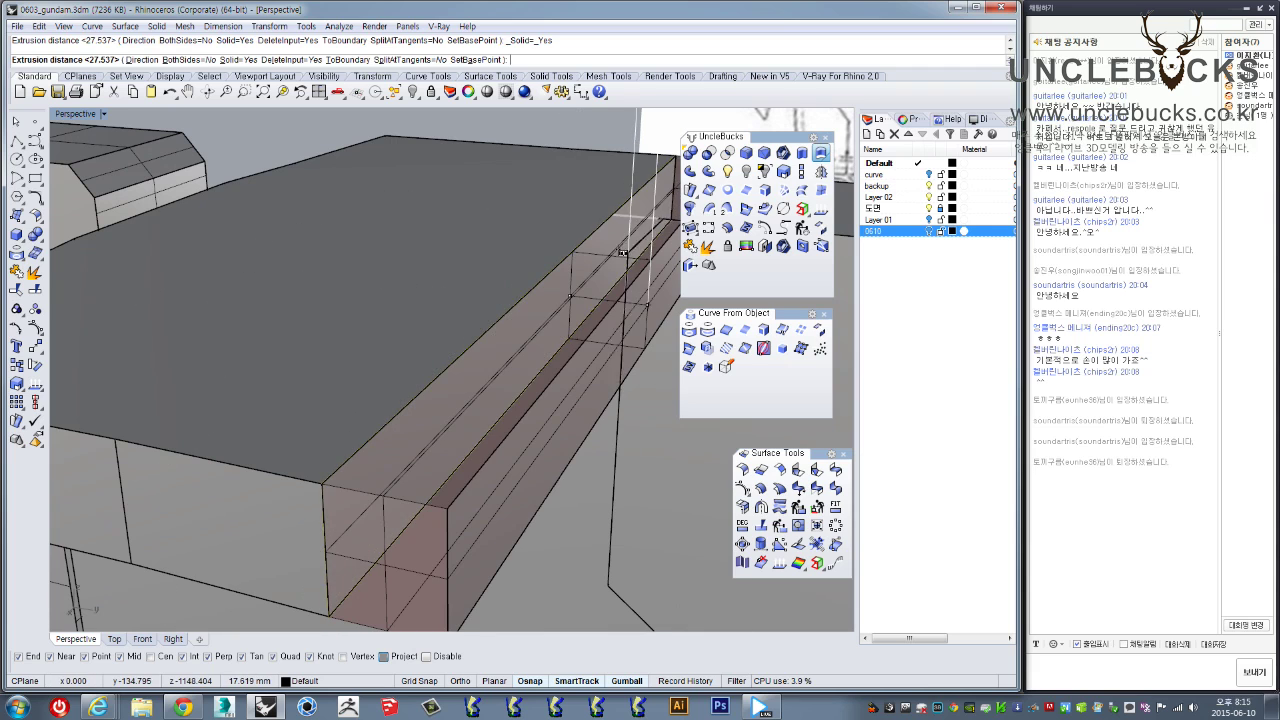
pyautogui.click(616, 388)
pyautogui.moveTo(617, 394)
pyautogui.mouseDown(button='right')
pyautogui.moveTo(648, 363)
pyautogui.moveTo(568, 340)
pyautogui.moveTo(604, 388)
pyautogui.mouseUp(button='right')
pyautogui.scroll(-6, 610, 371)
pyautogui.scroll(-6, 465, 356)
# Group the belt, skirt and central solids together
pyautogui.moveTo(463, 351); pyautogui.dragTo(457, 470, button='right')
pyautogui.scroll(4, 526, 382)
pyautogui.click(457, 471)
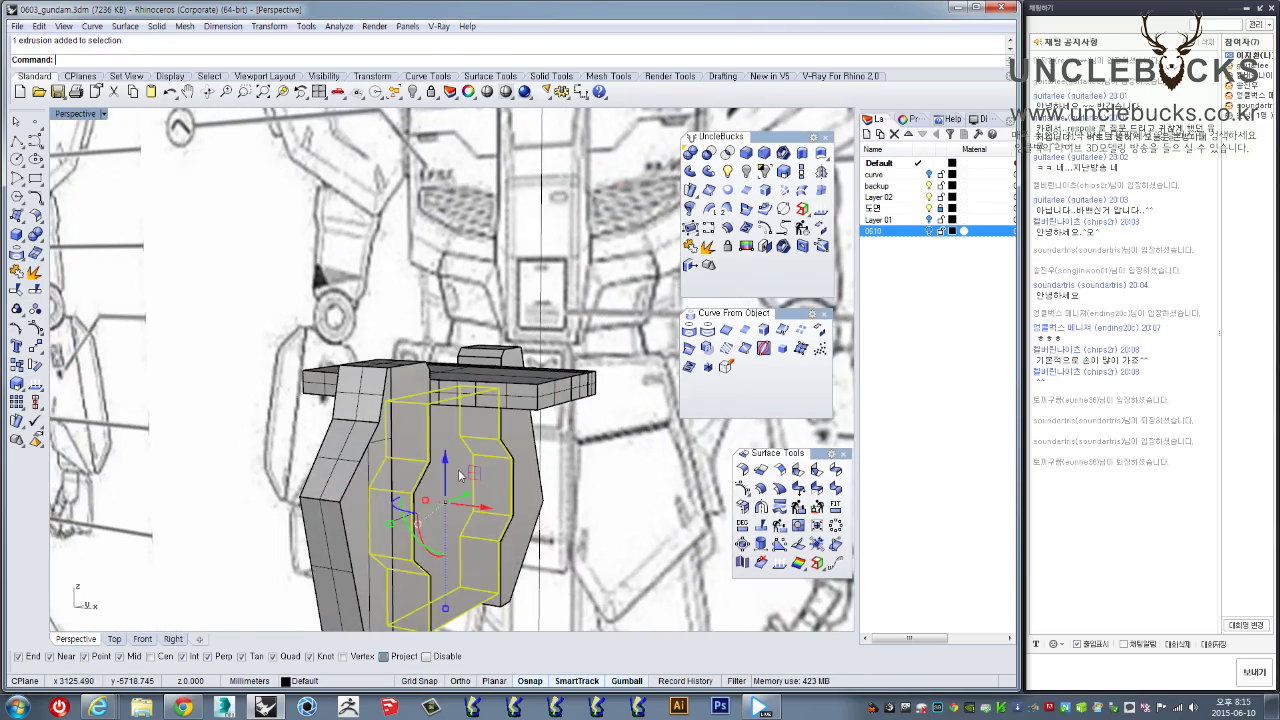
pyautogui.scroll(-7, 450, 362)
pyautogui.moveTo(484, 402); pyautogui.dragTo(376, 344, button='right')
pyautogui.moveTo(334, 301); pyautogui.dragTo(560, 488)
pyautogui.moveTo(560, 488); pyautogui.dragTo(603, 420, button='right')
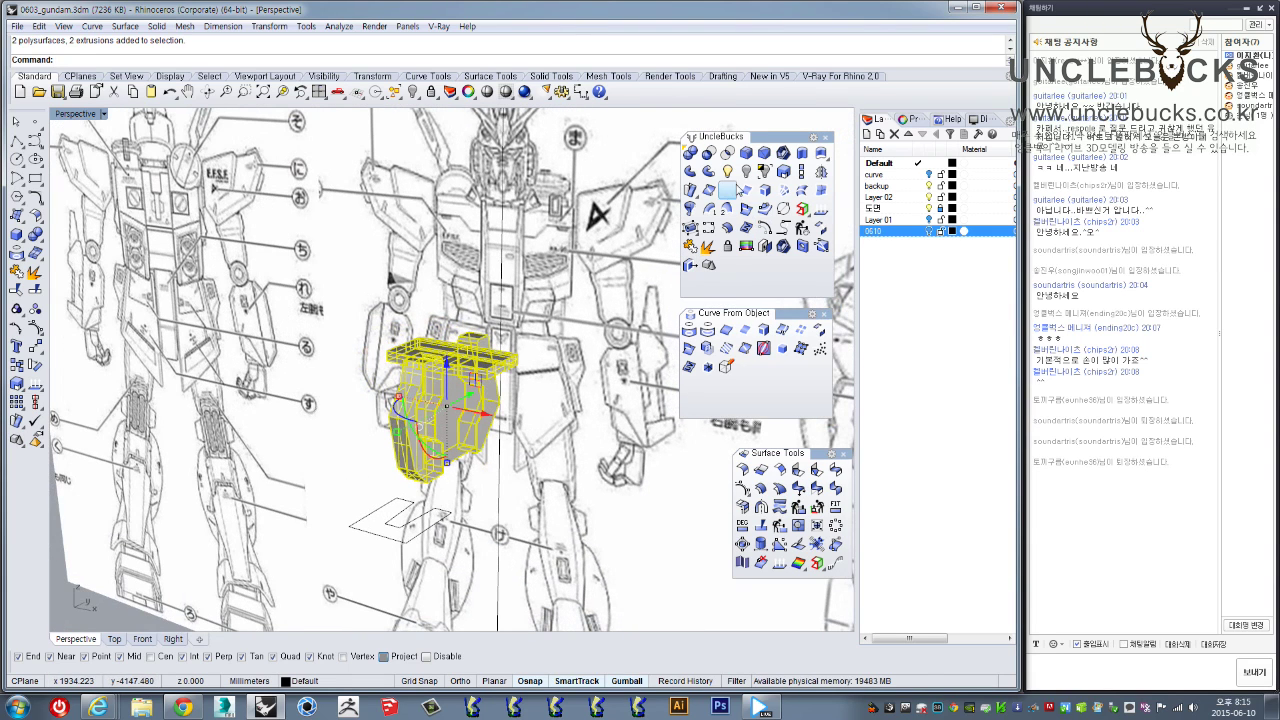
pyautogui.hotkey('ctrl', 'g')
pyautogui.click(554, 390)
# Ungroup the waist parts so that the front skirt can be edited individually
pyautogui.click(431, 436)
pyautogui.scroll(6, 431, 439)
pyautogui.moveTo(429, 445); pyautogui.dragTo(528, 433, button='right')
pyautogui.hotkey('ctrl', 'shift', 'g')
pyautogui.click(576, 396)
# Duplicate the face borders of the front skirt's uppermost outer face and the sloping face directly below it
pyautogui.moveTo(568, 391); pyautogui.dragTo(488, 269, button='right')
pyautogui.click(462, 318)
pyautogui.scroll(5, 462, 318)
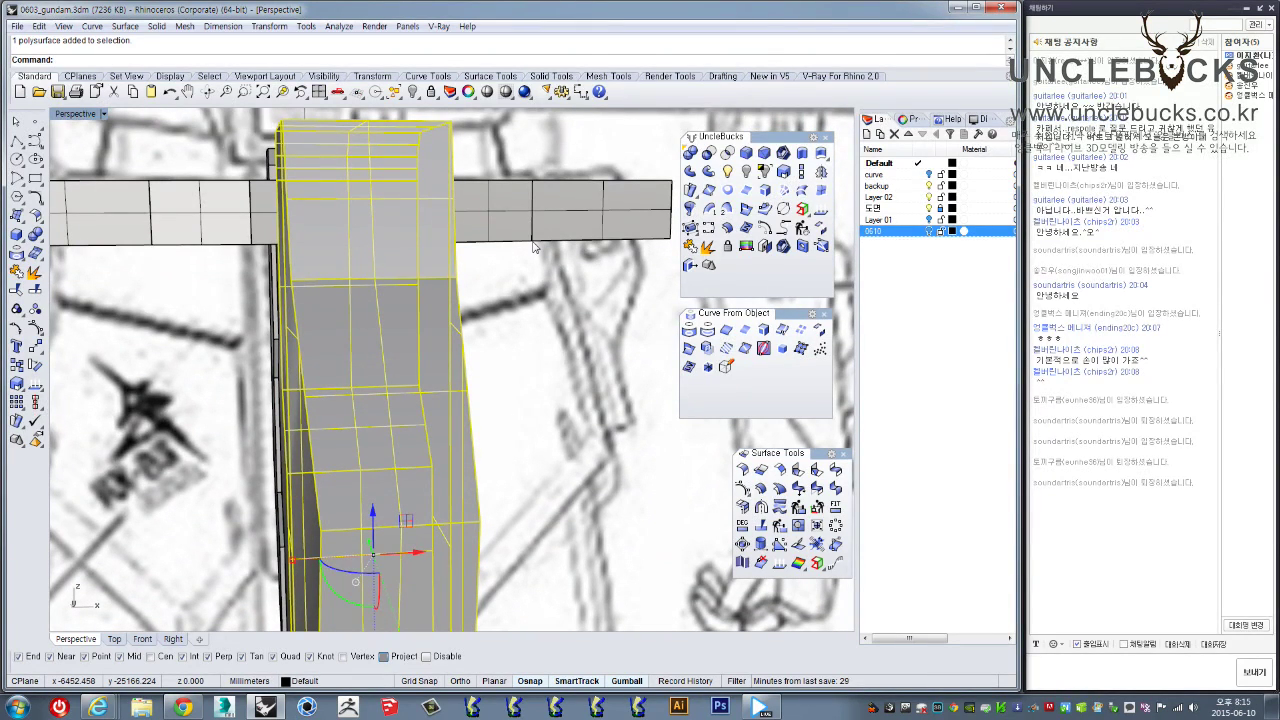
pyautogui.moveTo(536, 249); pyautogui.dragTo(478, 293, button='right')
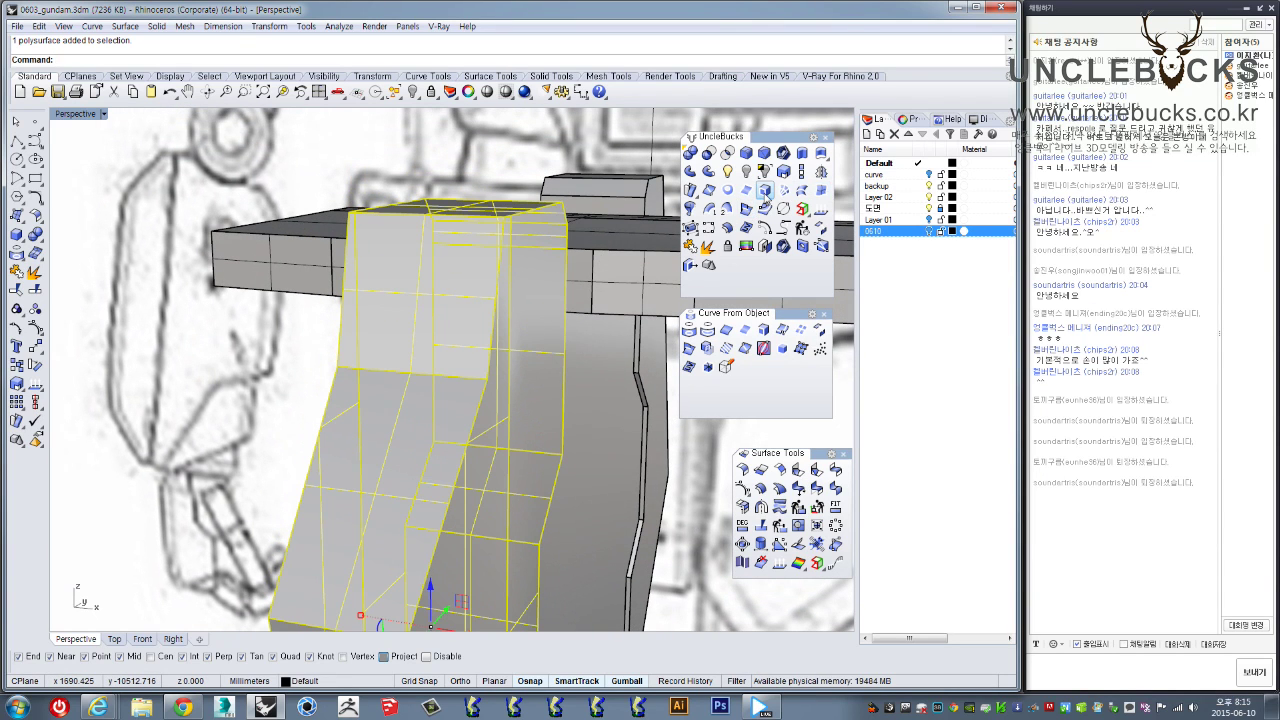
pyautogui.click(764, 192)
pyautogui.click(420, 298)
pyautogui.rightClick(418, 304)
pyautogui.rightClick(367, 446)
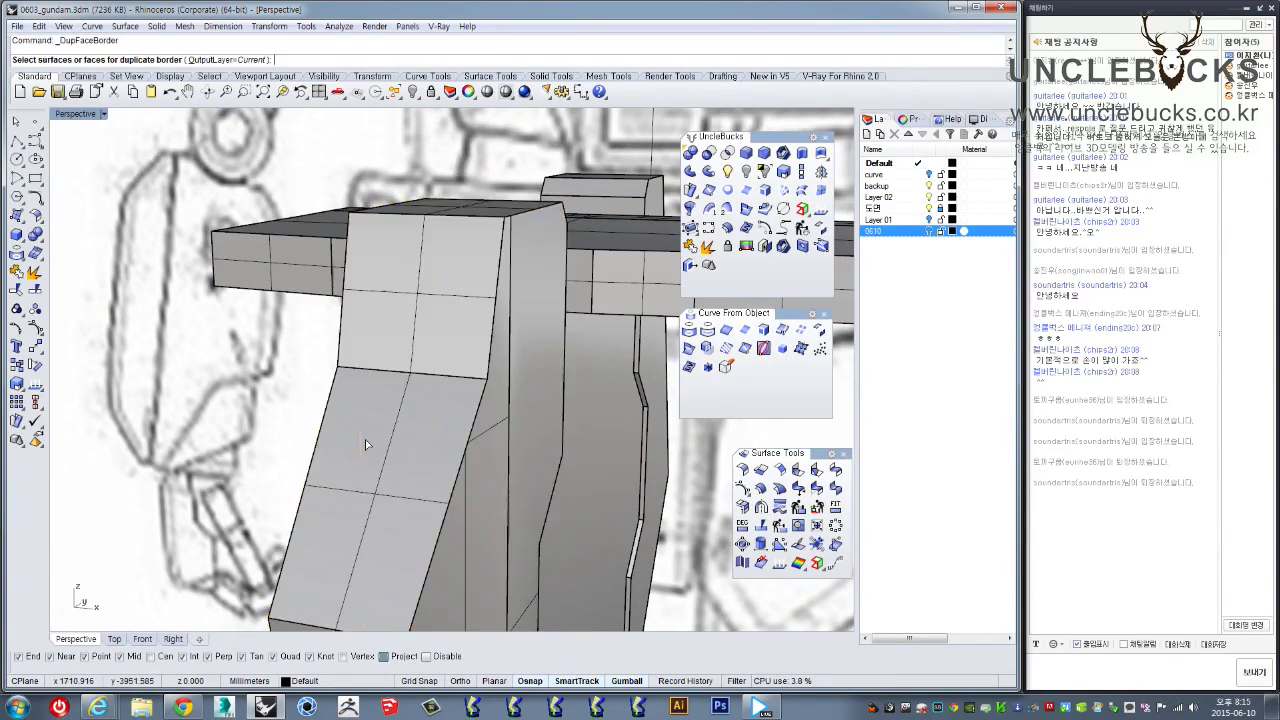
pyautogui.click(372, 440)
pyautogui.rightClick(366, 447)
# Offset the uppermost face's border curve 4 mm inward
pyautogui.click(325, 399)
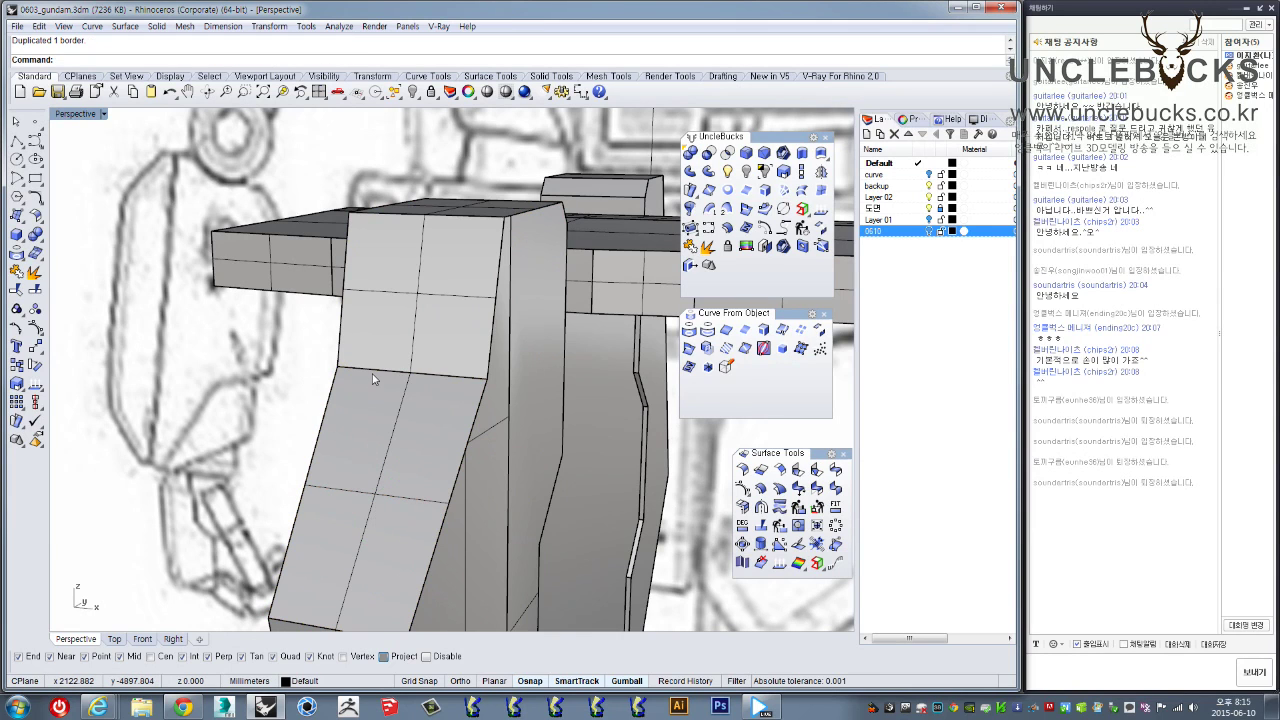
pyautogui.click(377, 372)
pyautogui.click(581, 411)
pyautogui.moveTo(372, 345); pyautogui.dragTo(407, 278, button='right')
pyautogui.write('Offset')
pyautogui.press('Return')
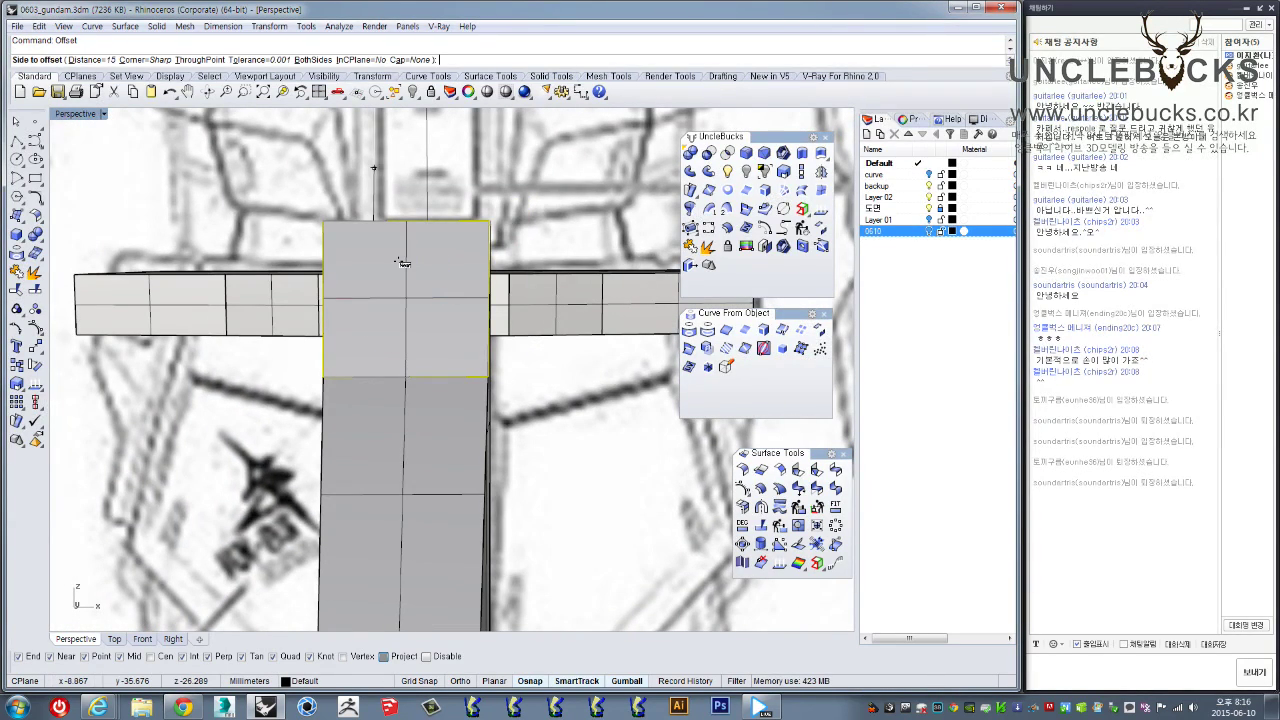
pyautogui.write('5')
pyautogui.press('Return')
pyautogui.moveTo(395, 301); pyautogui.dragTo(356, 291, button='right')
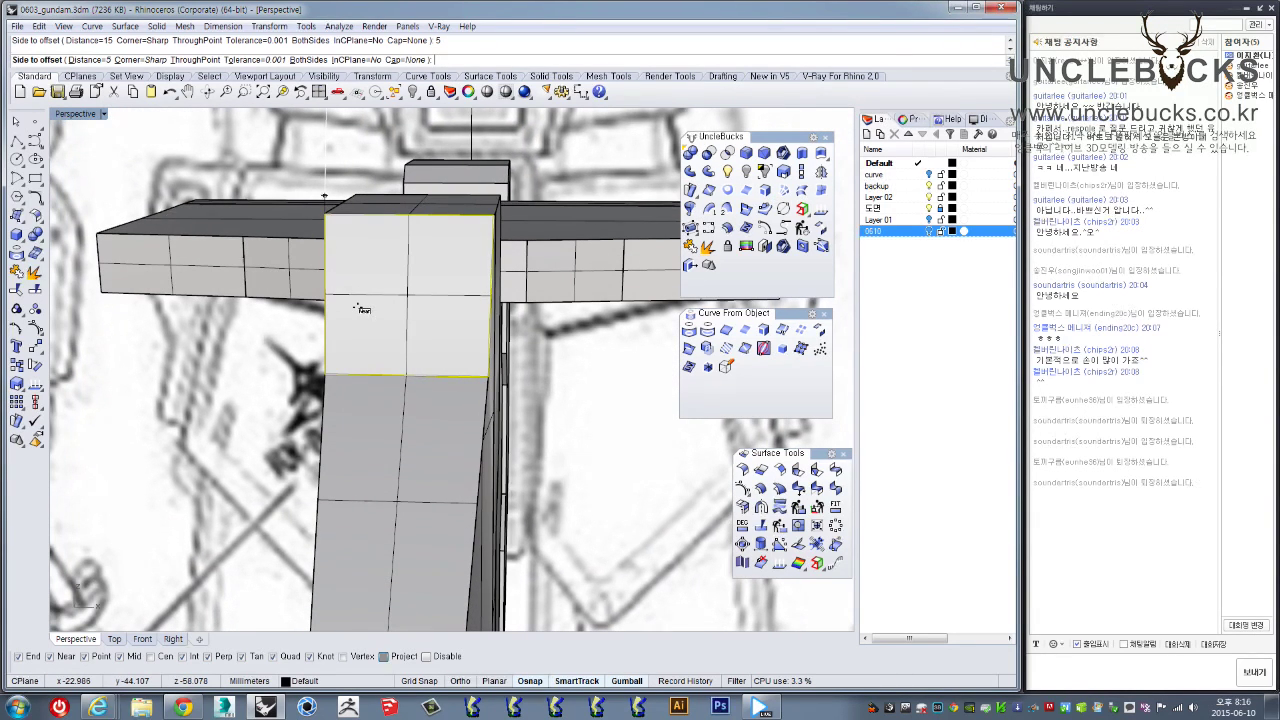
pyautogui.scroll(3, 356, 307)
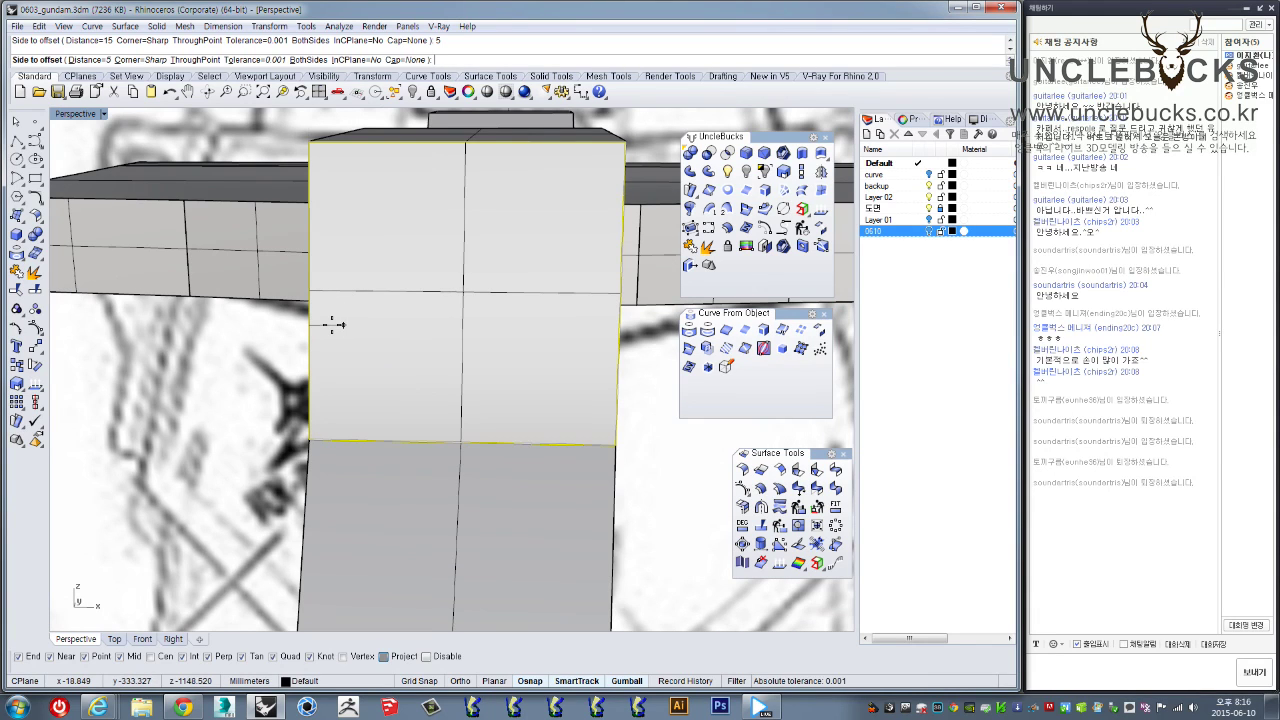
pyautogui.write('4')
pyautogui.press('Return')
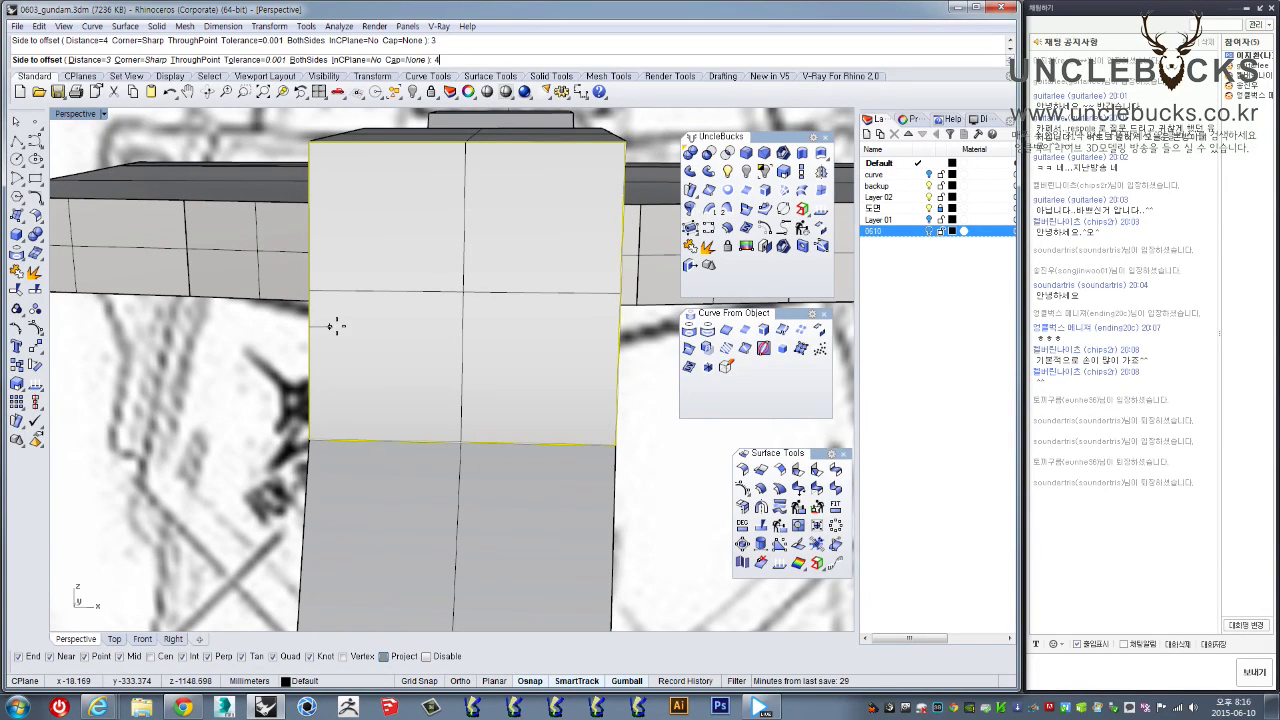
pyautogui.click(337, 325)
pyautogui.scroll(-3, 348, 408)
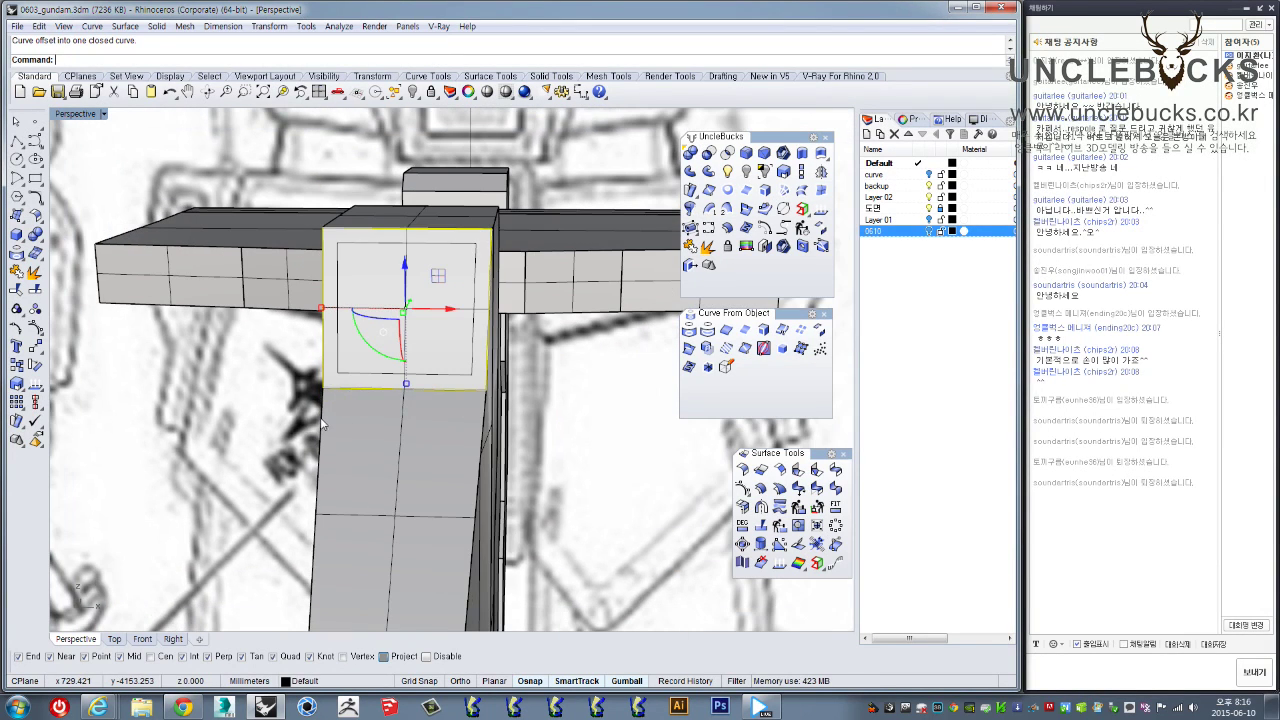
# Offset the sloping face's border curve 4 mm inward and delete the original border curves of both faces
pyautogui.click(322, 424)
pyautogui.click(564, 412)
pyautogui.rightClick(353, 426)
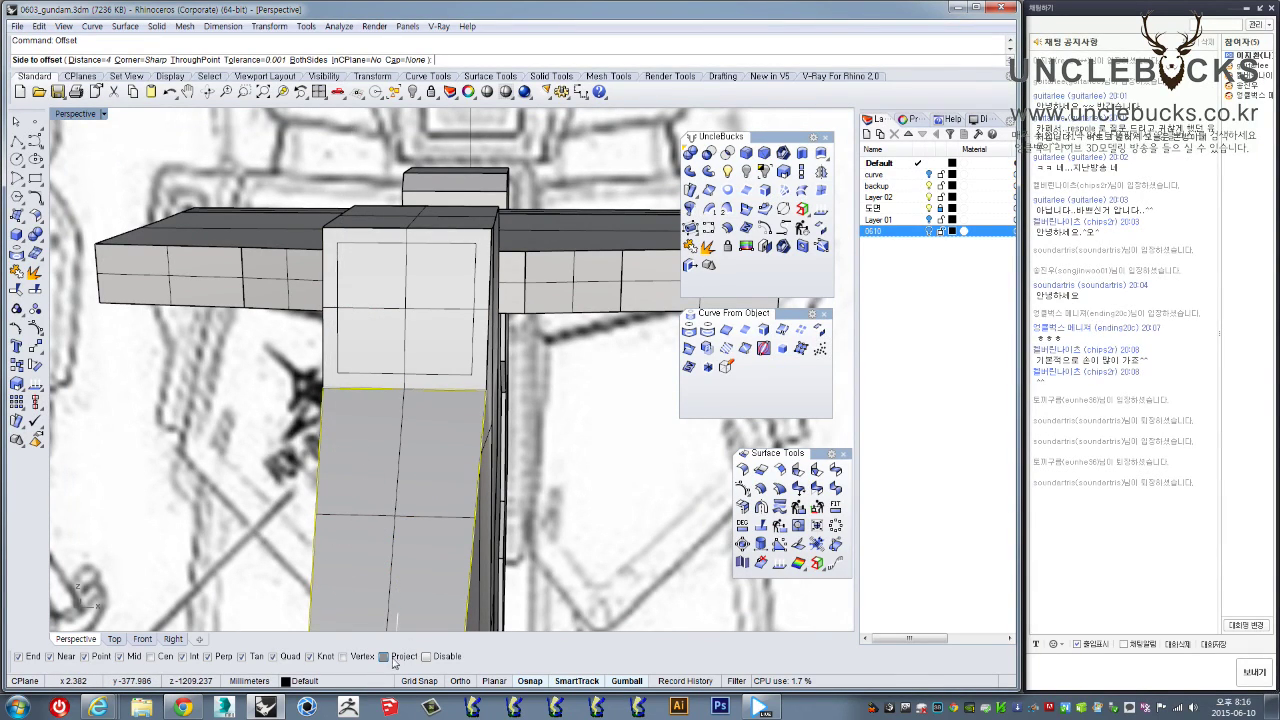
pyautogui.click(375, 538)
pyautogui.moveTo(375, 538); pyautogui.dragTo(280, 338, button='right')
pyautogui.scroll(6, 447, 403)
pyautogui.scroll(-3, 323, 381)
pyautogui.press('Delete')
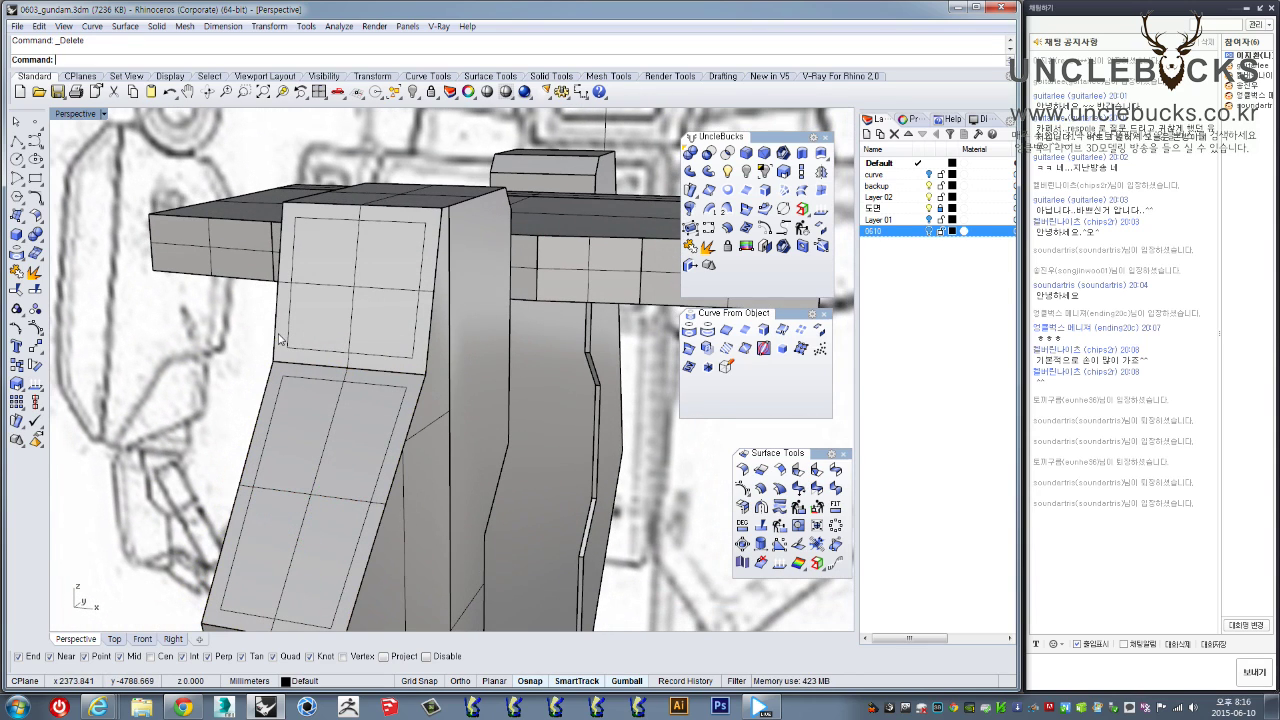
pyautogui.click(278, 338)
pyautogui.click(531, 389)
# Draw short lines from the upper corners of the sloping face's inset curve to the fold edge shared with the uppermost face
pyautogui.moveTo(531, 389); pyautogui.dragTo(286, 351, button='right')
pyautogui.scroll(10, 382, 342)
pyautogui.click(284, 350)
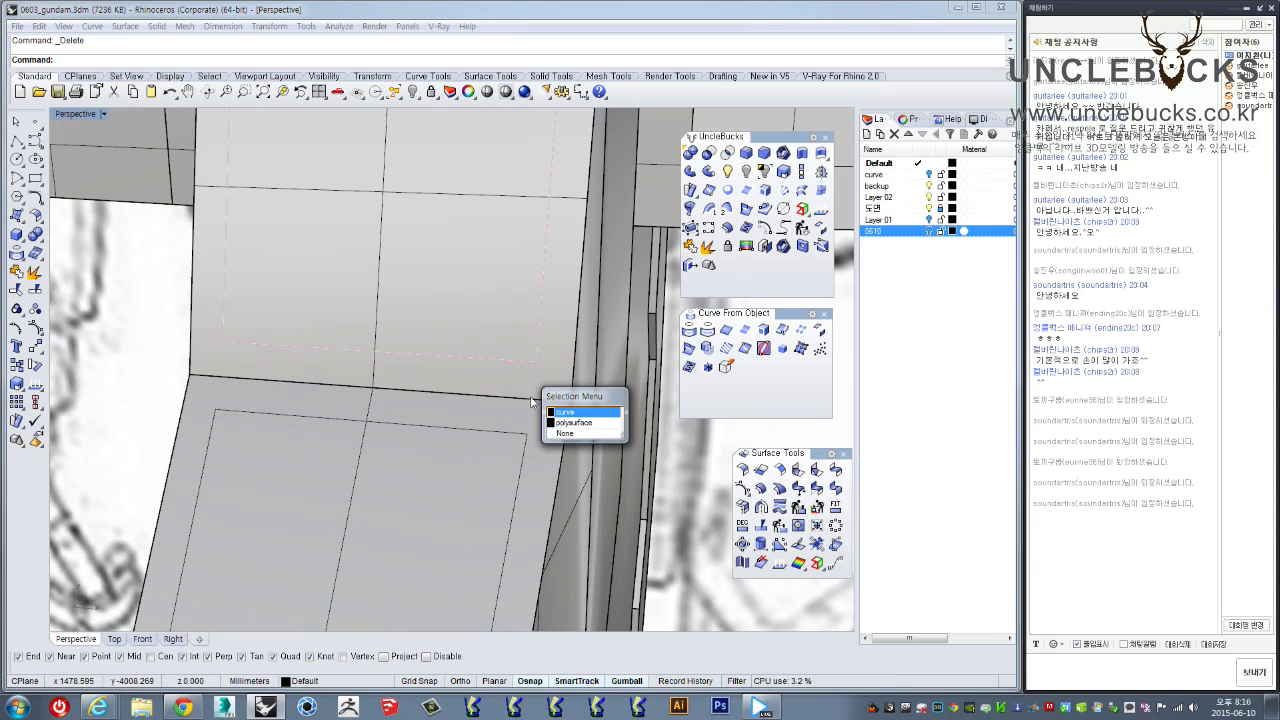
pyautogui.click(561, 416)
pyautogui.scroll(-4, 526, 386)
pyautogui.moveTo(526, 386); pyautogui.dragTo(576, 394, button='right')
pyautogui.scroll(3, 462, 386)
pyautogui.click(16, 141)
pyautogui.click(259, 443)
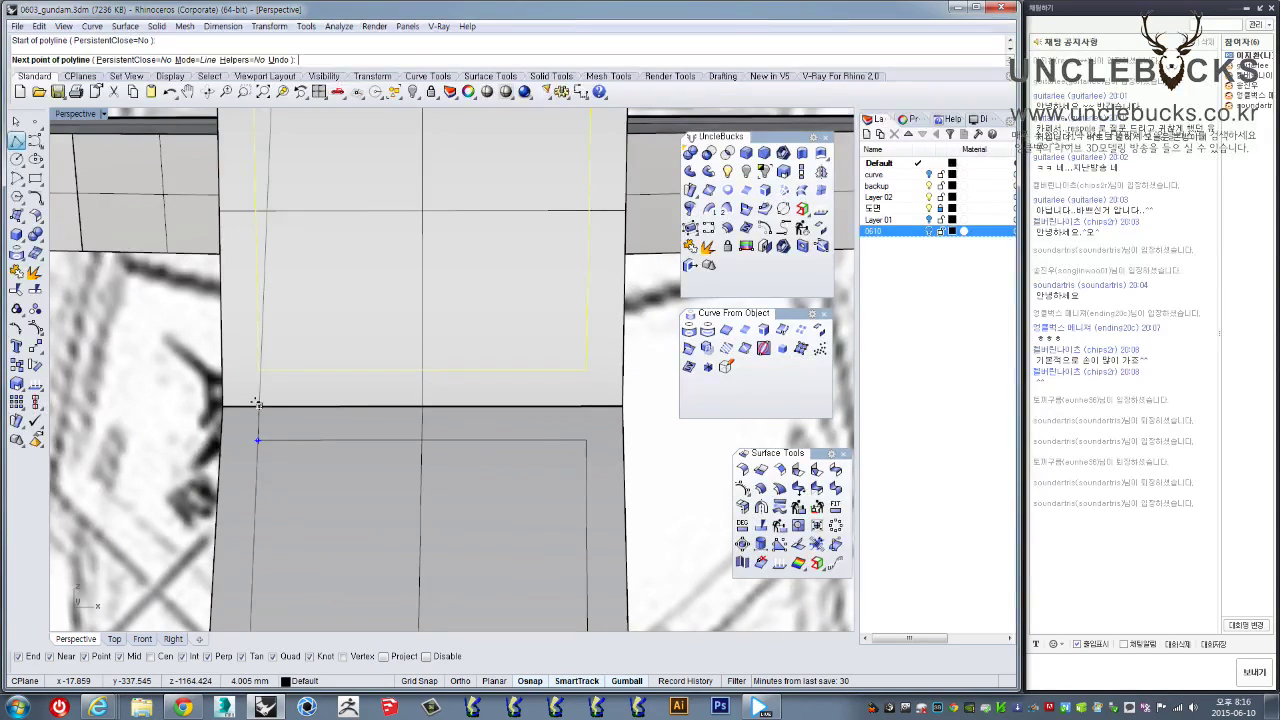
pyautogui.moveTo(257, 404)
pyautogui.mouseDown(button='right')
pyautogui.moveTo(314, 366)
pyautogui.moveTo(280, 429)
pyautogui.moveTo(257, 416)
pyautogui.mouseUp(button='right')
pyautogui.click(254, 416)
pyautogui.rightClick(396, 367)
pyautogui.rightClick(587, 428)
pyautogui.click(584, 428)
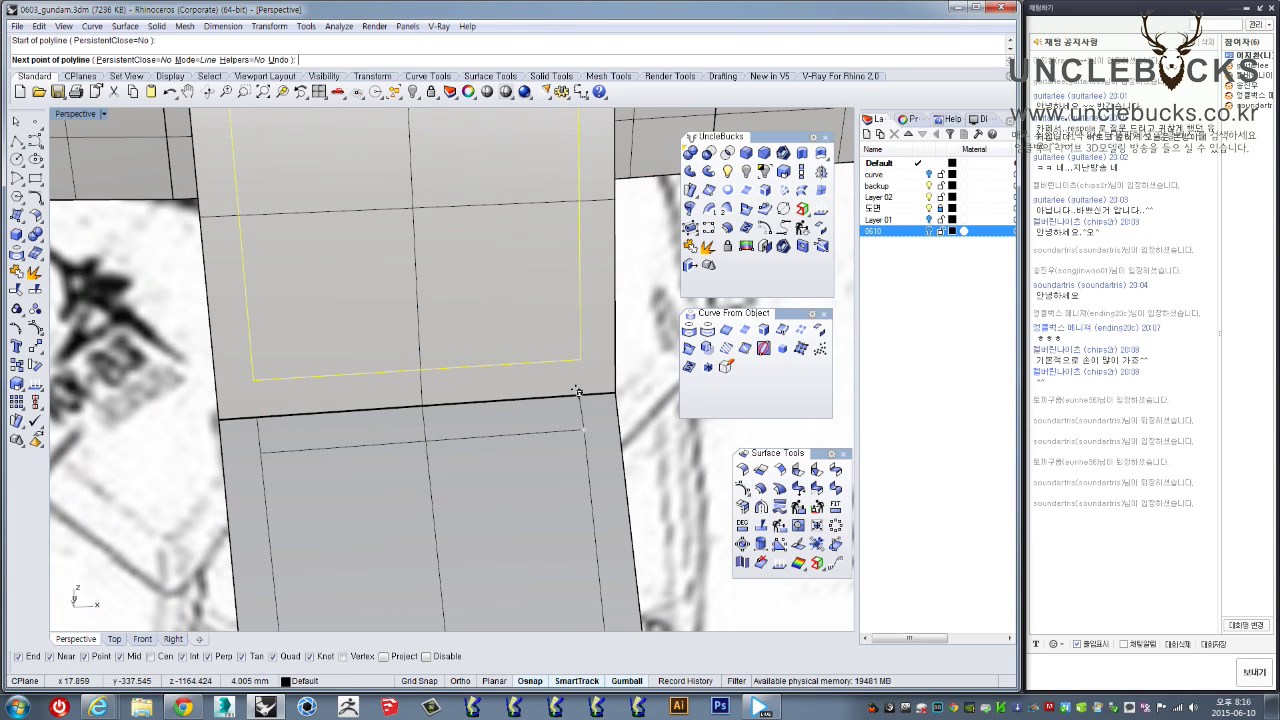
pyautogui.click(580, 361)
pyautogui.rightClick(596, 360)
# Draw short lines from the lower corners of the uppermost face's inset curve down to the shared fold edge
pyautogui.moveTo(606, 360); pyautogui.dragTo(590, 370, button='right')
pyautogui.rightClick(590, 370)
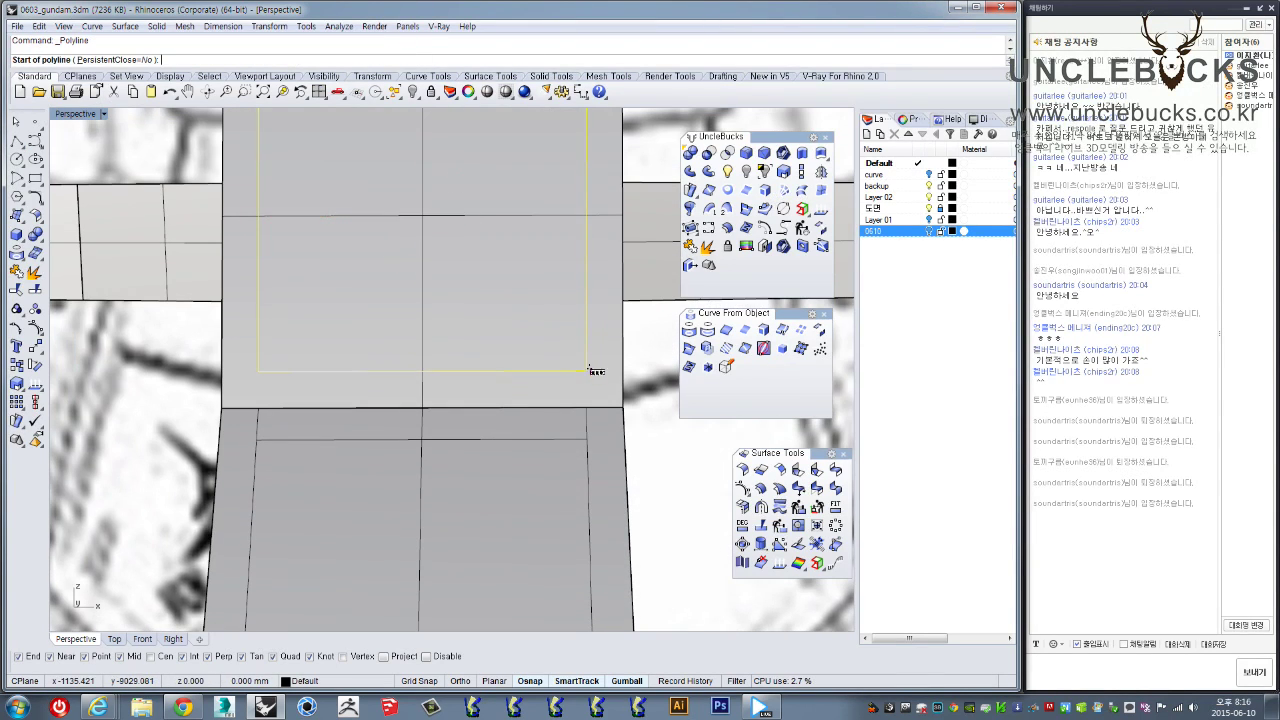
pyautogui.click(585, 372)
pyautogui.click(589, 407)
pyautogui.rightClick(638, 404)
pyautogui.rightClick(262, 378)
pyautogui.click(259, 374)
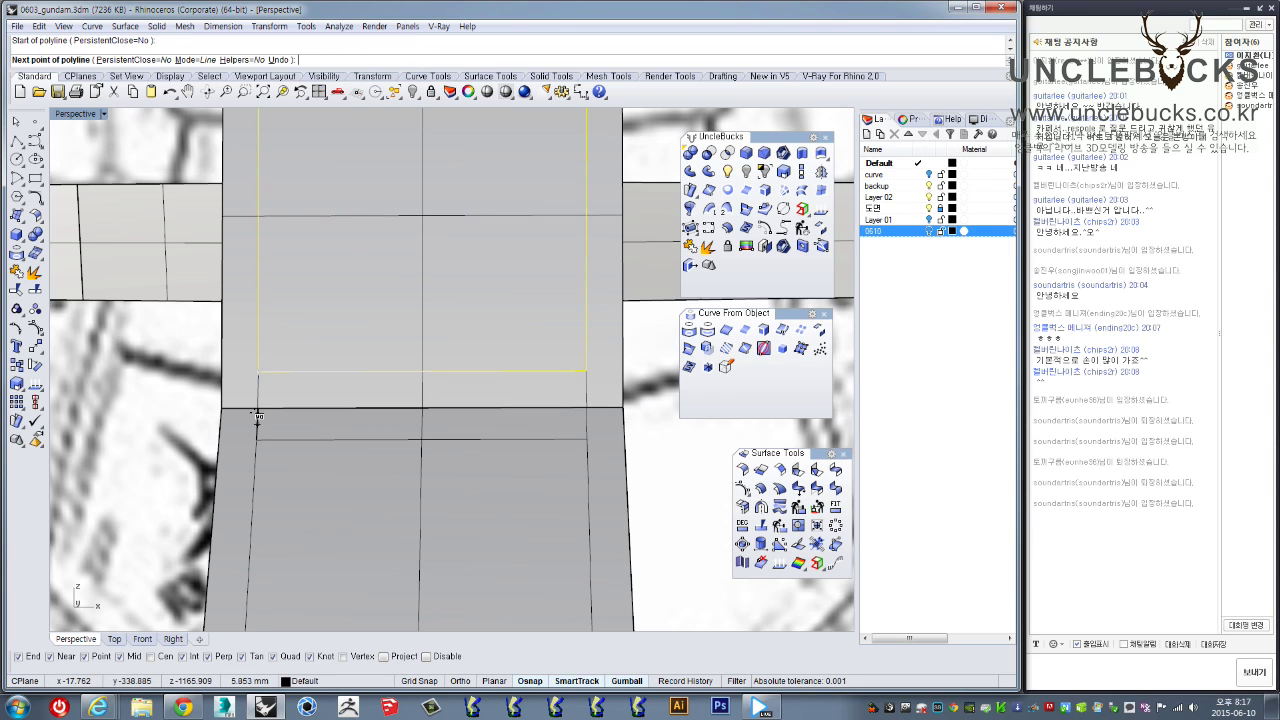
pyautogui.moveTo(404, 388); pyautogui.dragTo(484, 357, button='right')
pyautogui.scroll(2, 484, 352)
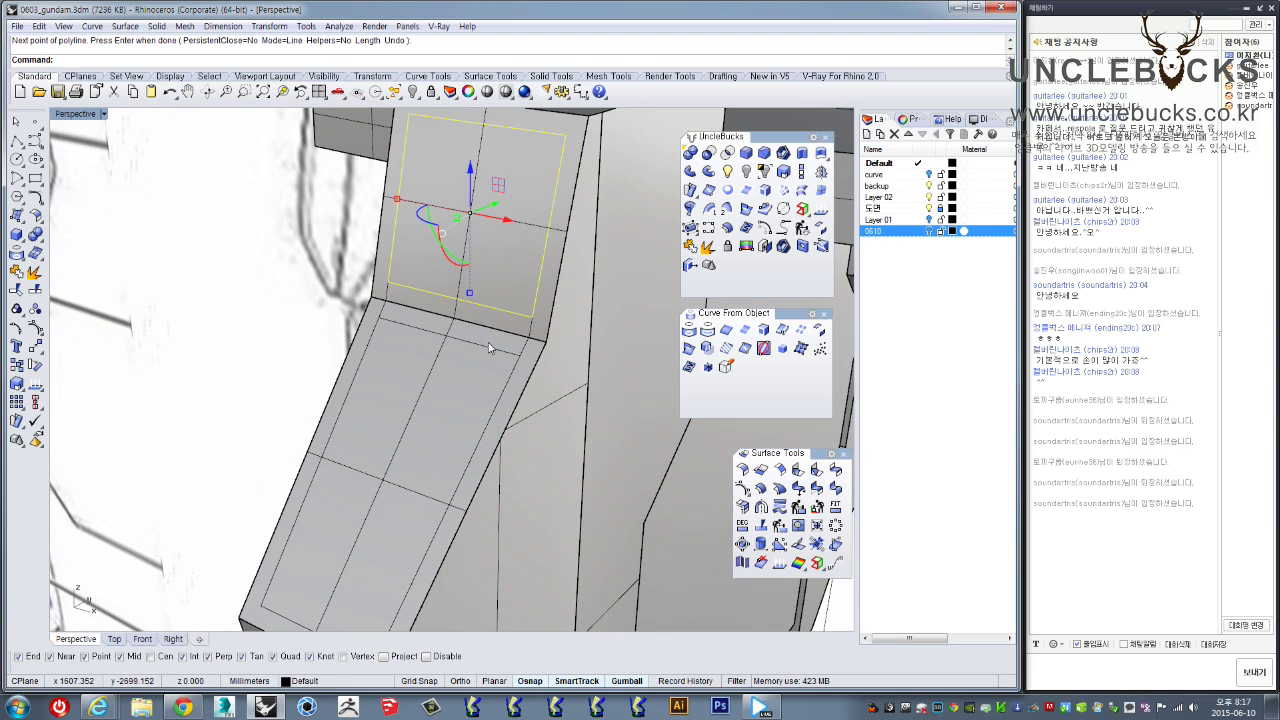
# Explode the two inset border curves into separate segments
pyautogui.click(522, 352)
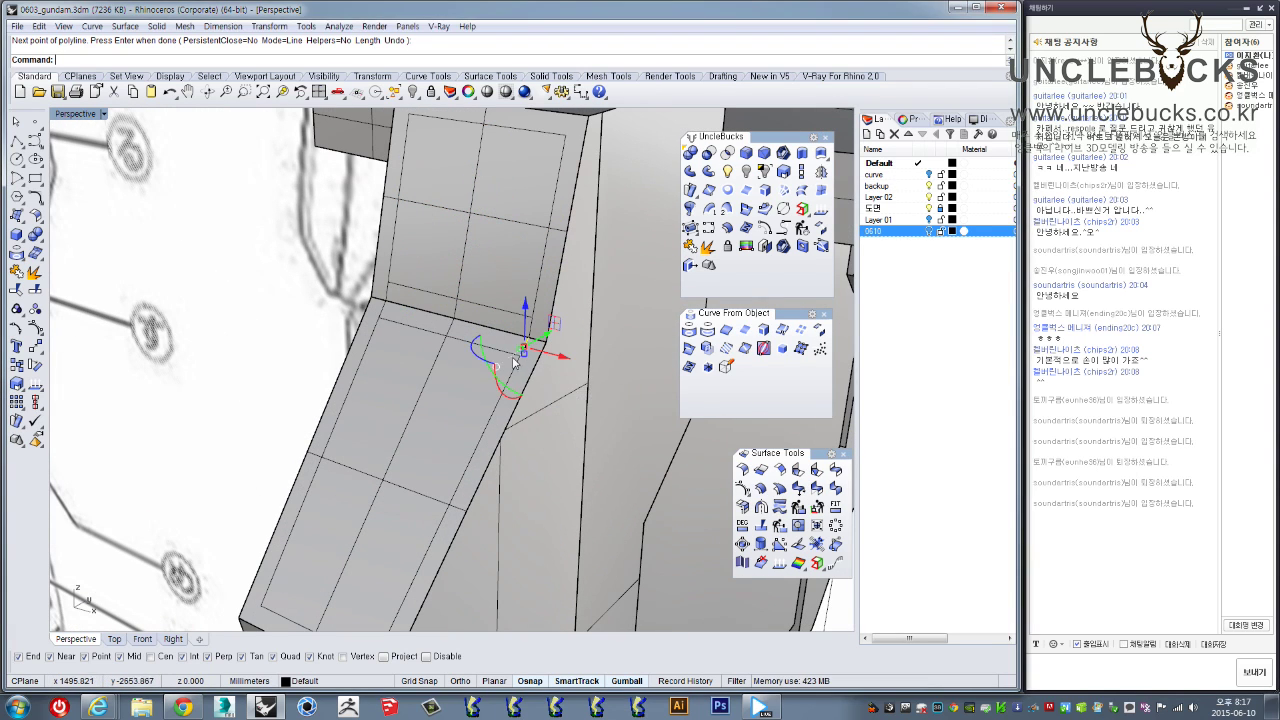
pyautogui.click(576, 413)
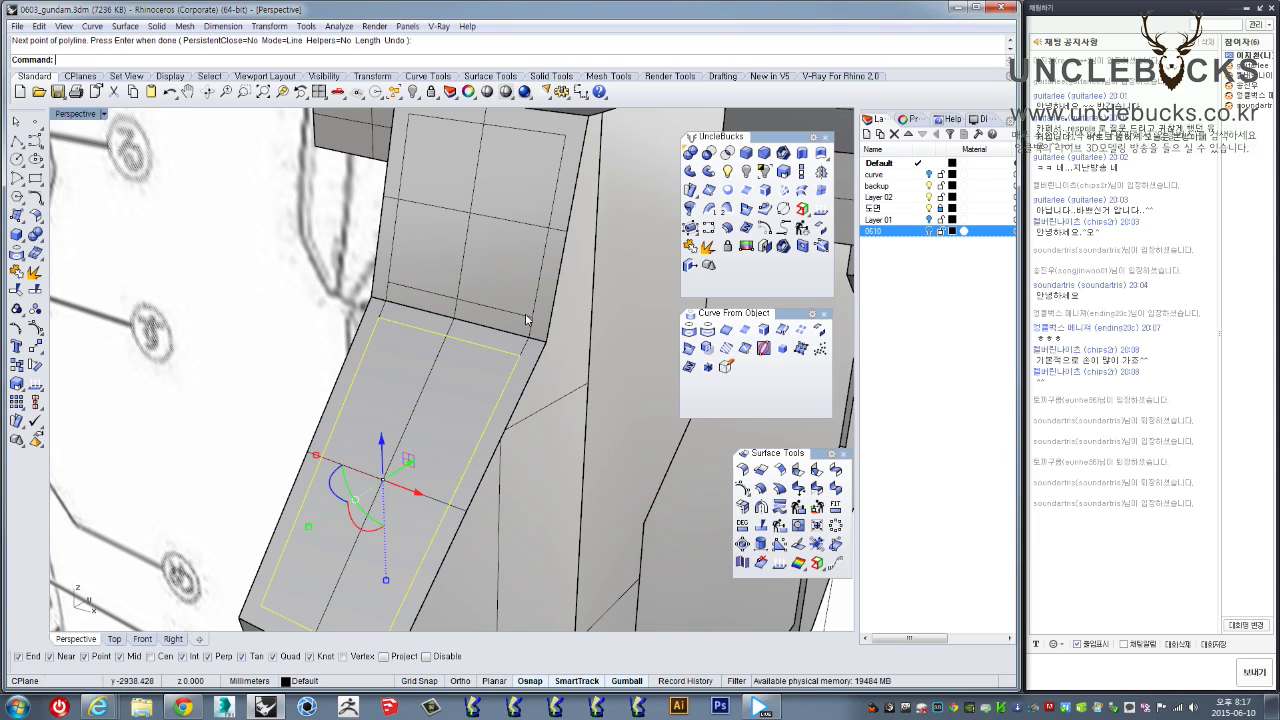
pyautogui.click(527, 318)
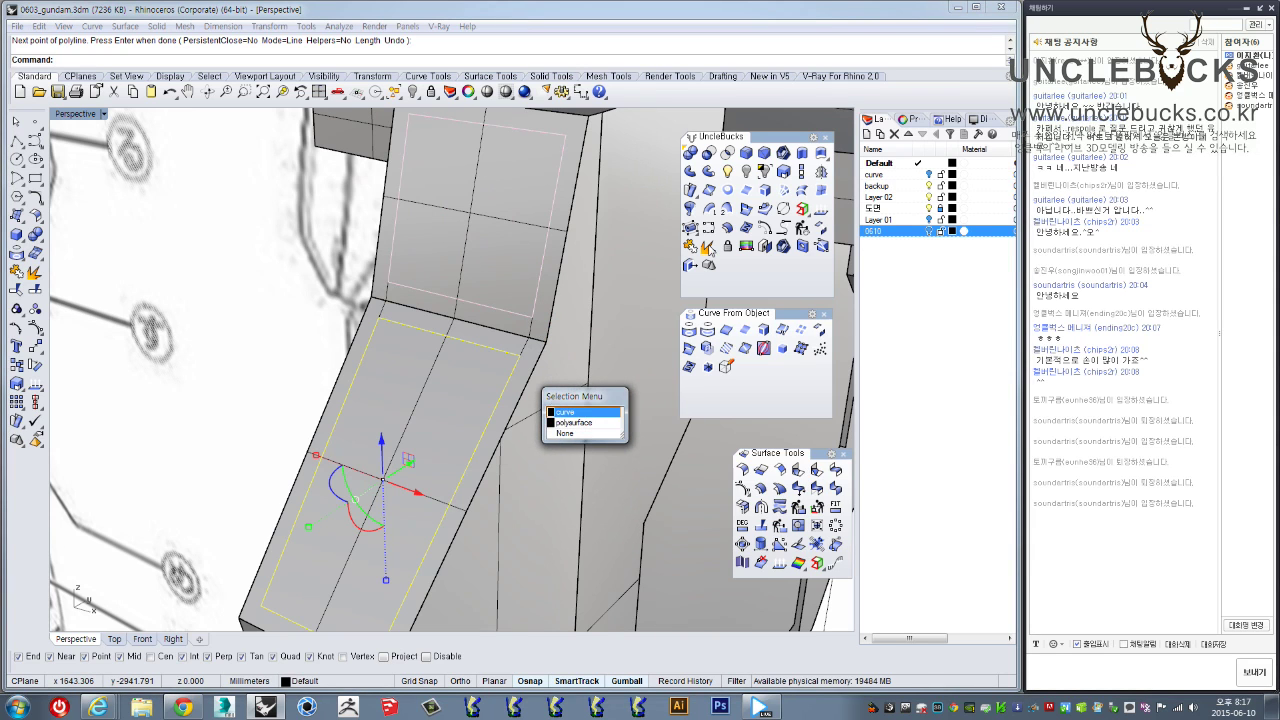
pyautogui.click(576, 412)
pyautogui.click(708, 247)
pyautogui.rightClick(706, 252)
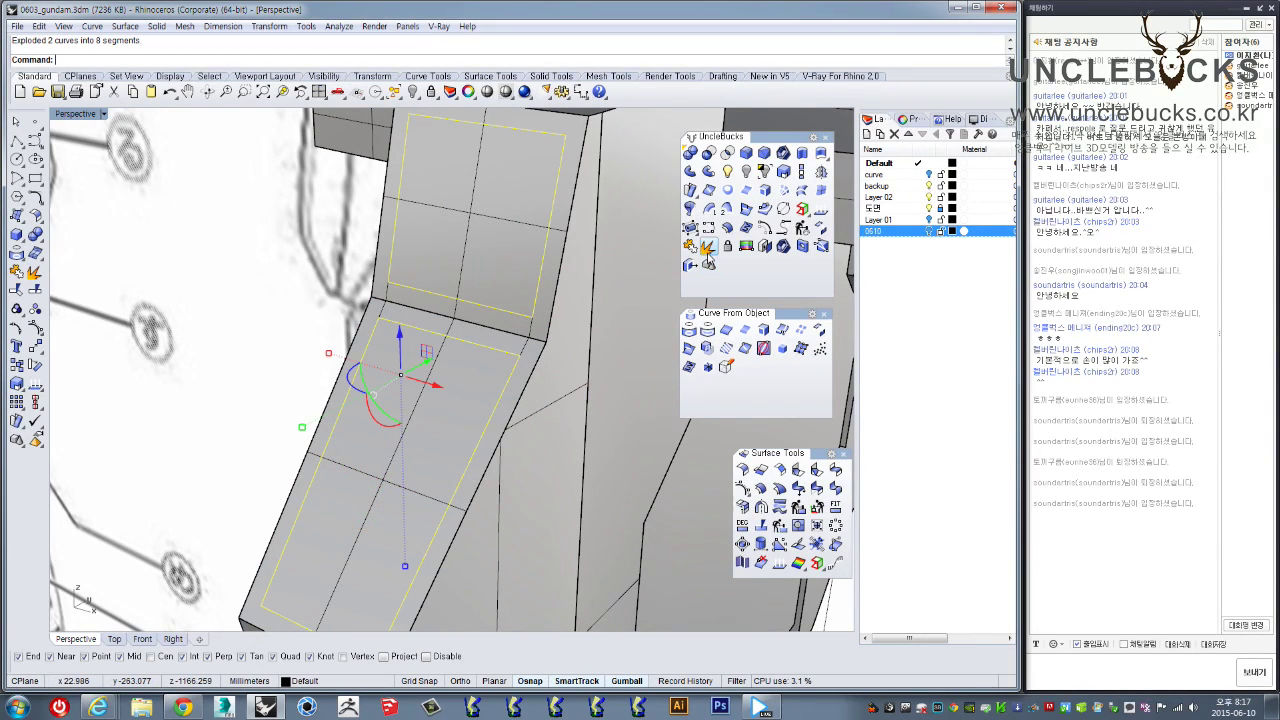
# Delete the two horizontal inset segments on either side of the fold edge
pyautogui.press('Escape')
pyautogui.click(499, 354)
pyautogui.press('Escape')
pyautogui.click(512, 310)
pyautogui.press('Escape')
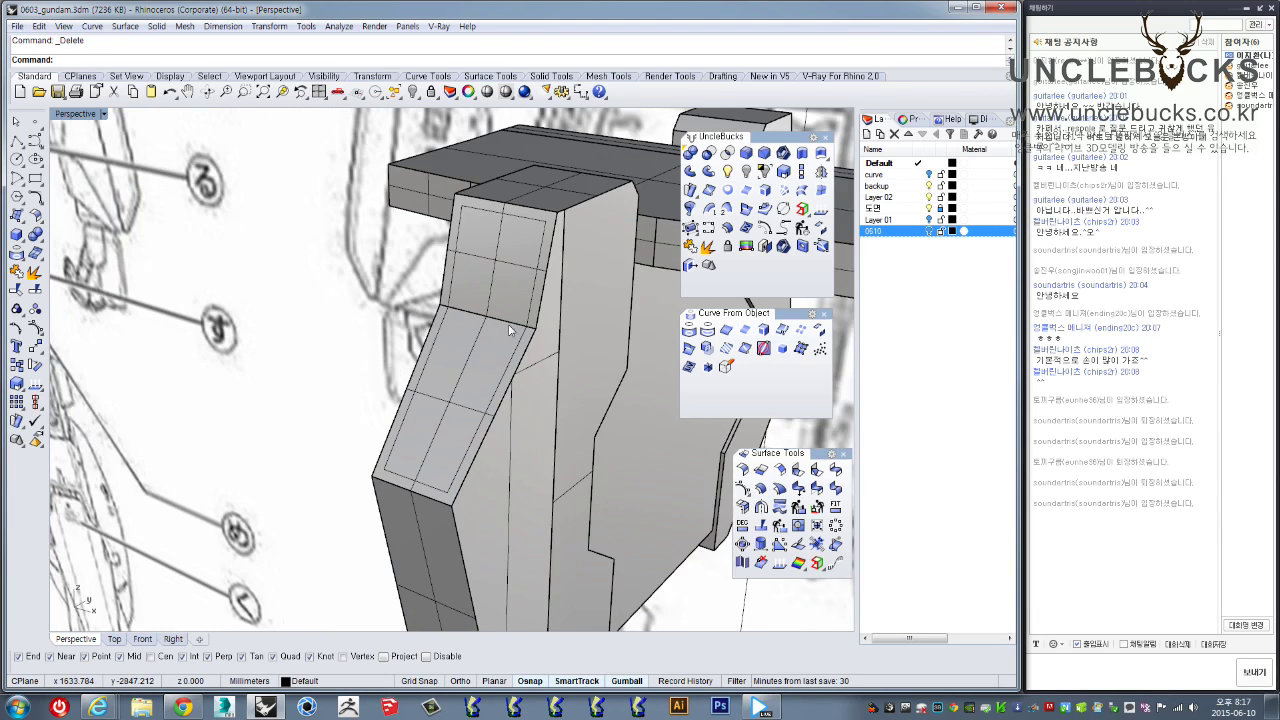
# Join the remaining inset segments and connecting lines into one outline running across both faces
pyautogui.moveTo(519, 327); pyautogui.dragTo(461, 309, button='right')
pyautogui.moveTo(273, 179); pyautogui.dragTo(584, 526)
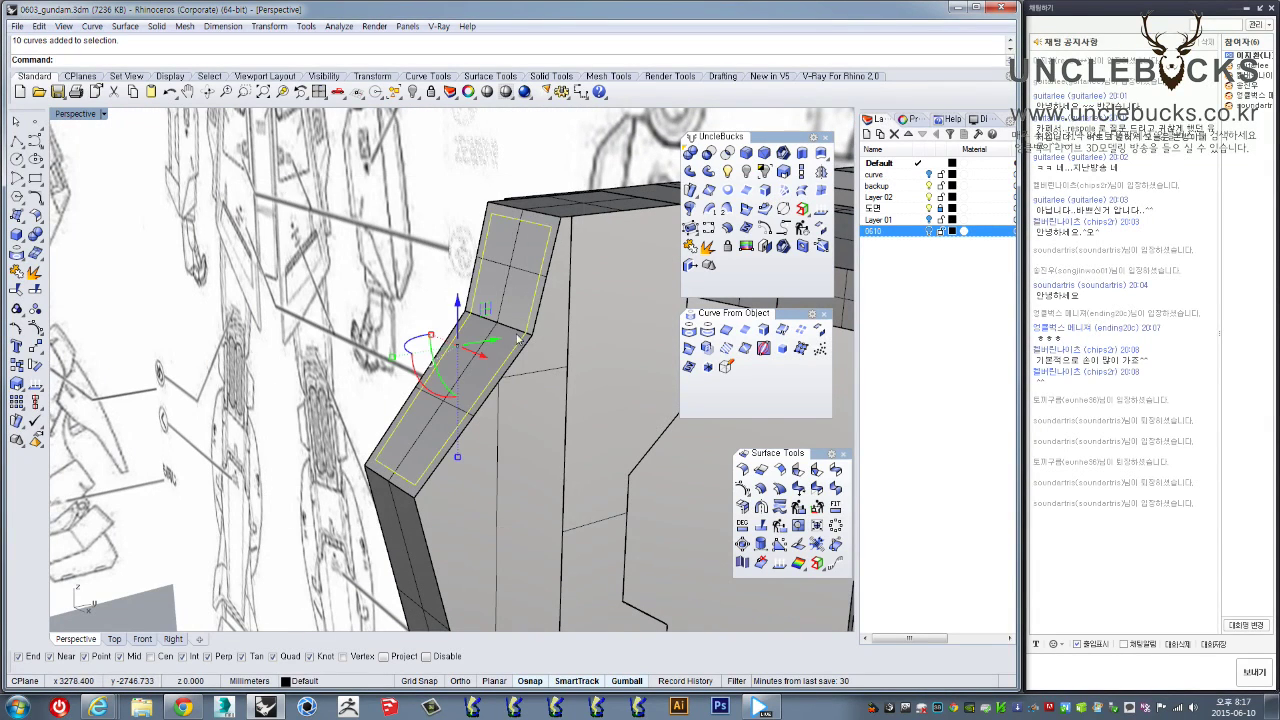
pyautogui.scroll(4, 492, 296)
pyautogui.moveTo(481, 297); pyautogui.dragTo(535, 320, button='right')
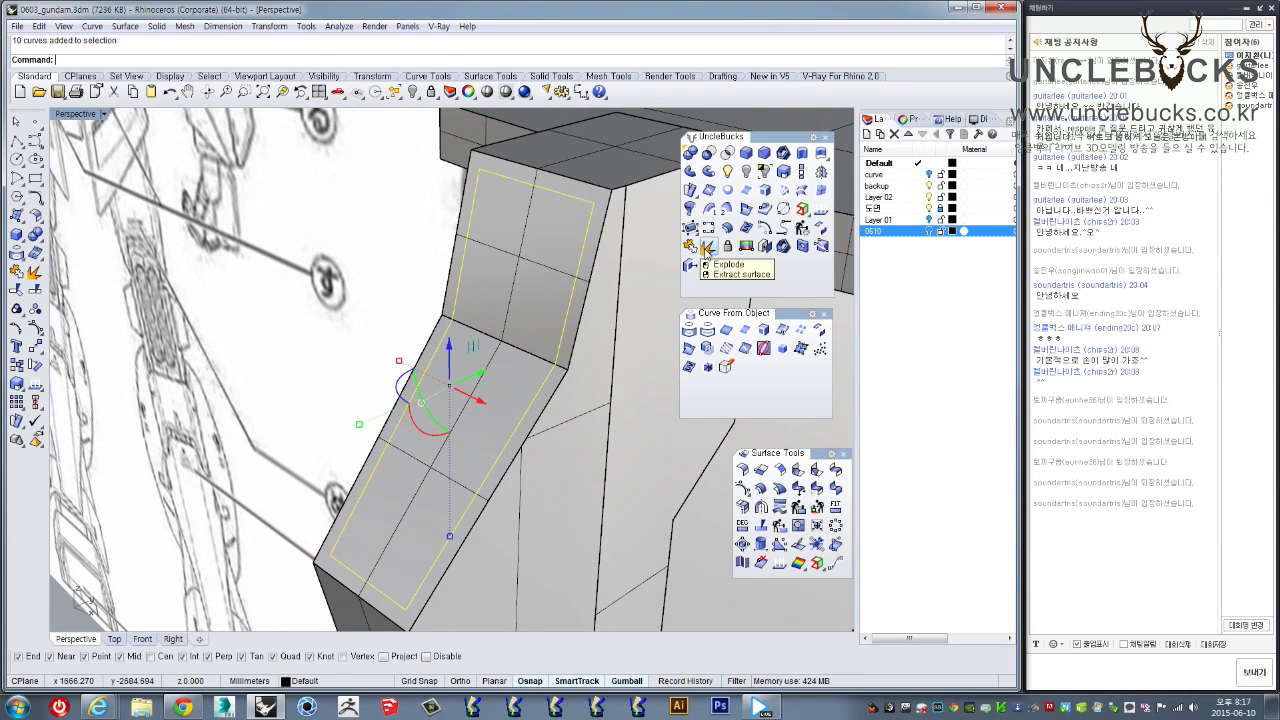
pyautogui.click(706, 247)
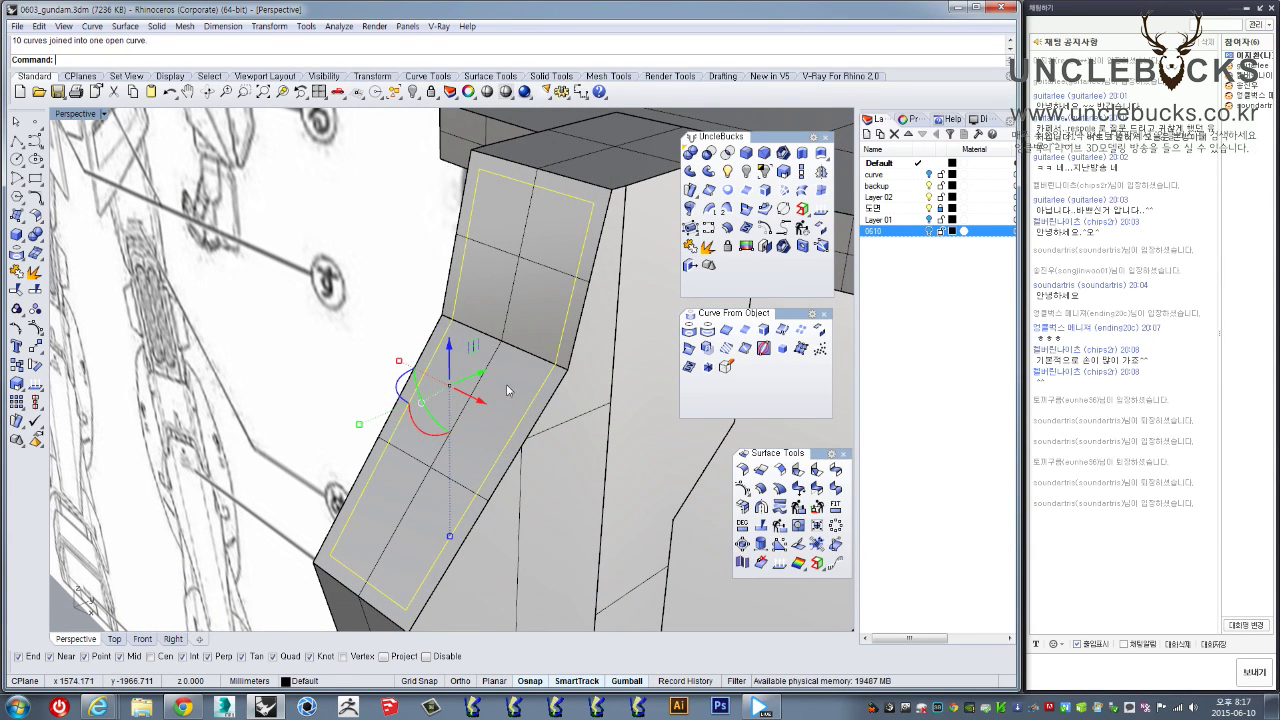
# Try to split the front skirt with the joined inset outline
pyautogui.click(509, 328)
pyautogui.click(37, 290)
pyautogui.click(459, 286)
pyautogui.rightClick(479, 309)
pyautogui.click(352, 299)
pyautogui.click(514, 321)
# In the Right view, extrude the joined outline to both sides as a solid, with the direction roughly perpendicular to the uppermost face
pyautogui.click(454, 308)
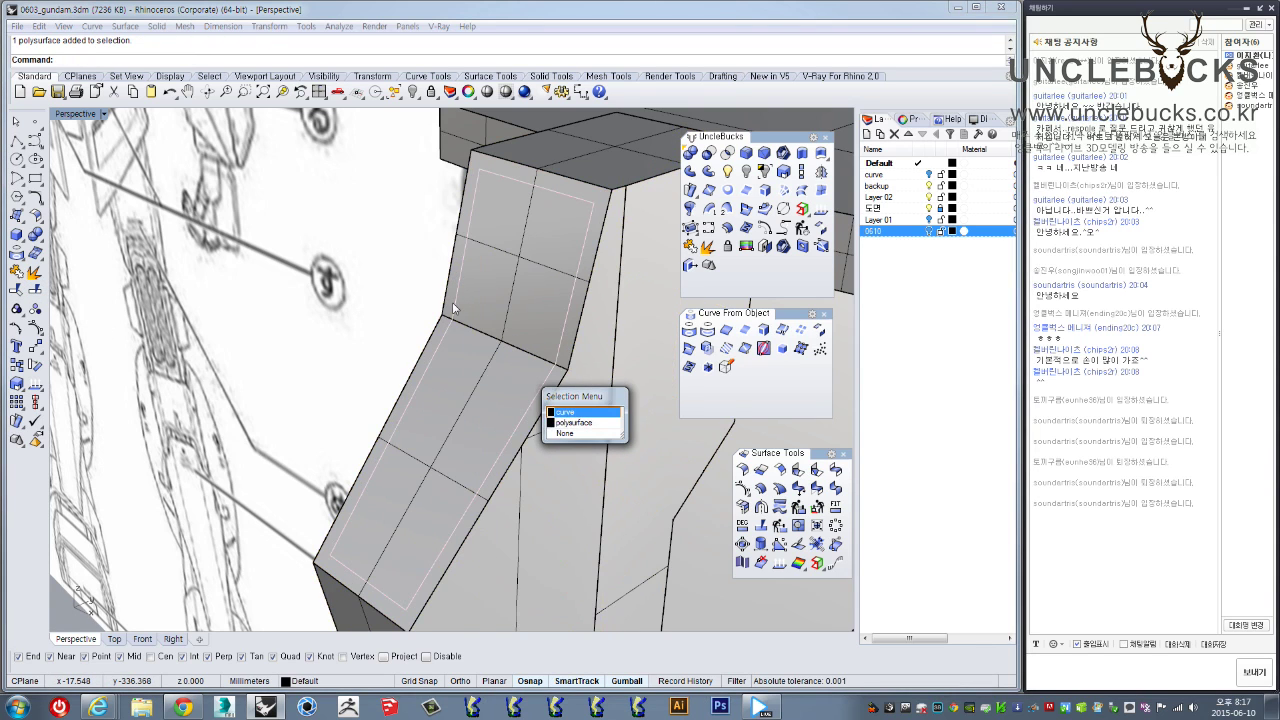
pyautogui.click(571, 414)
pyautogui.moveTo(568, 412); pyautogui.dragTo(122, 133, button='right')
pyautogui.scroll(4, 467, 306)
pyautogui.doubleClick(72, 116)
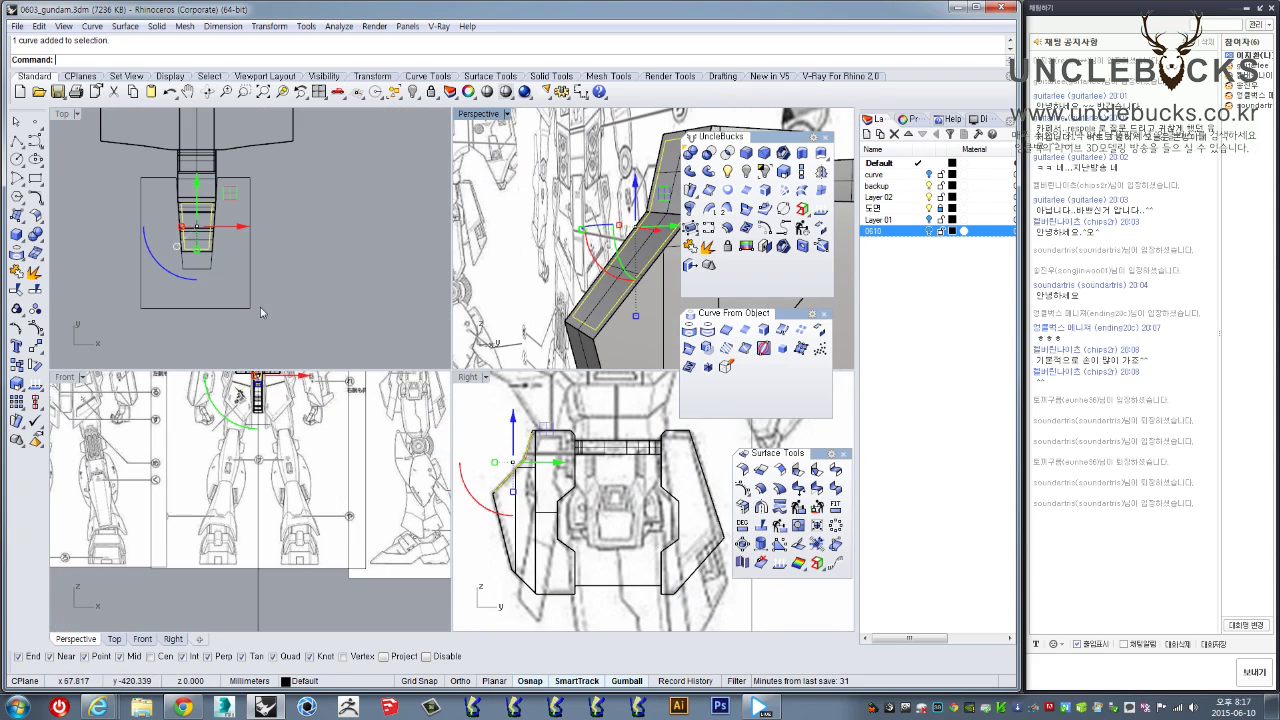
pyautogui.moveTo(528, 462); pyautogui.dragTo(537, 450, button='right')
pyautogui.doubleClick(467, 379)
pyautogui.moveTo(407, 379); pyautogui.dragTo(510, 411, button='right')
pyautogui.scroll(6, 346, 306)
pyautogui.moveTo(342, 300); pyautogui.dragTo(447, 342, button='right')
pyautogui.scroll(2, 420, 325)
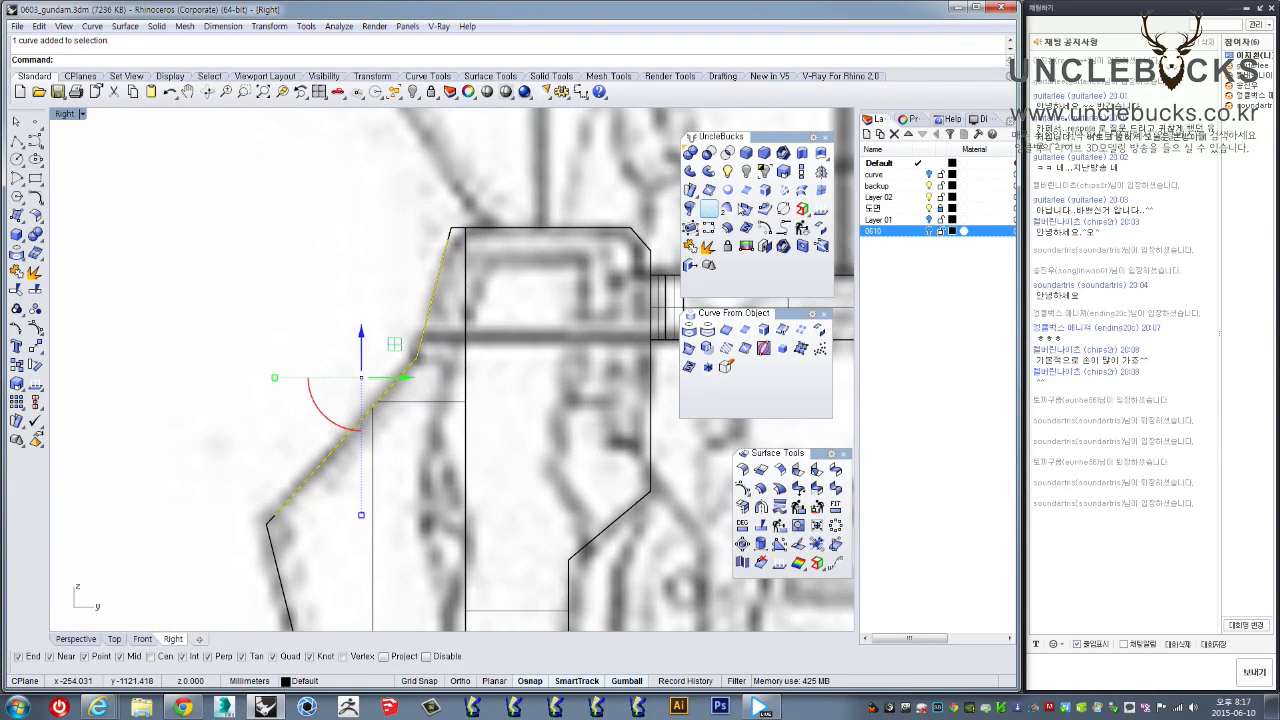
pyautogui.click(802, 152)
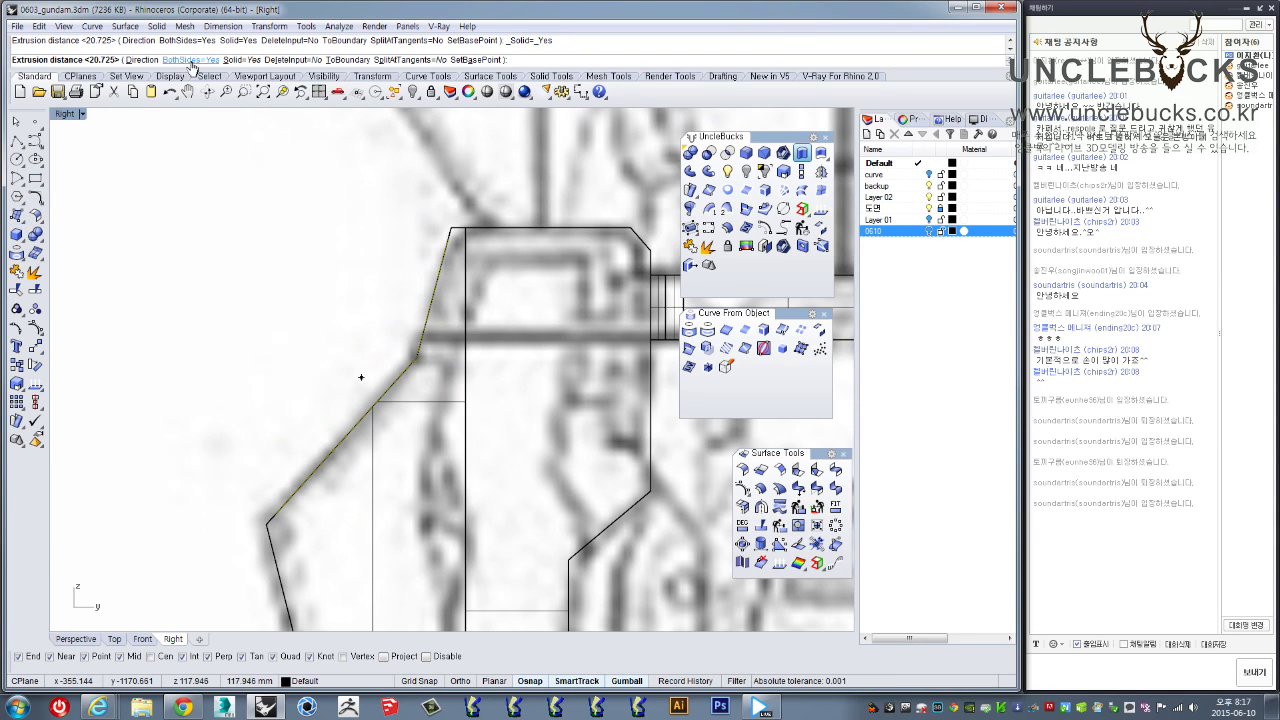
pyautogui.click(144, 61)
pyautogui.click(440, 243)
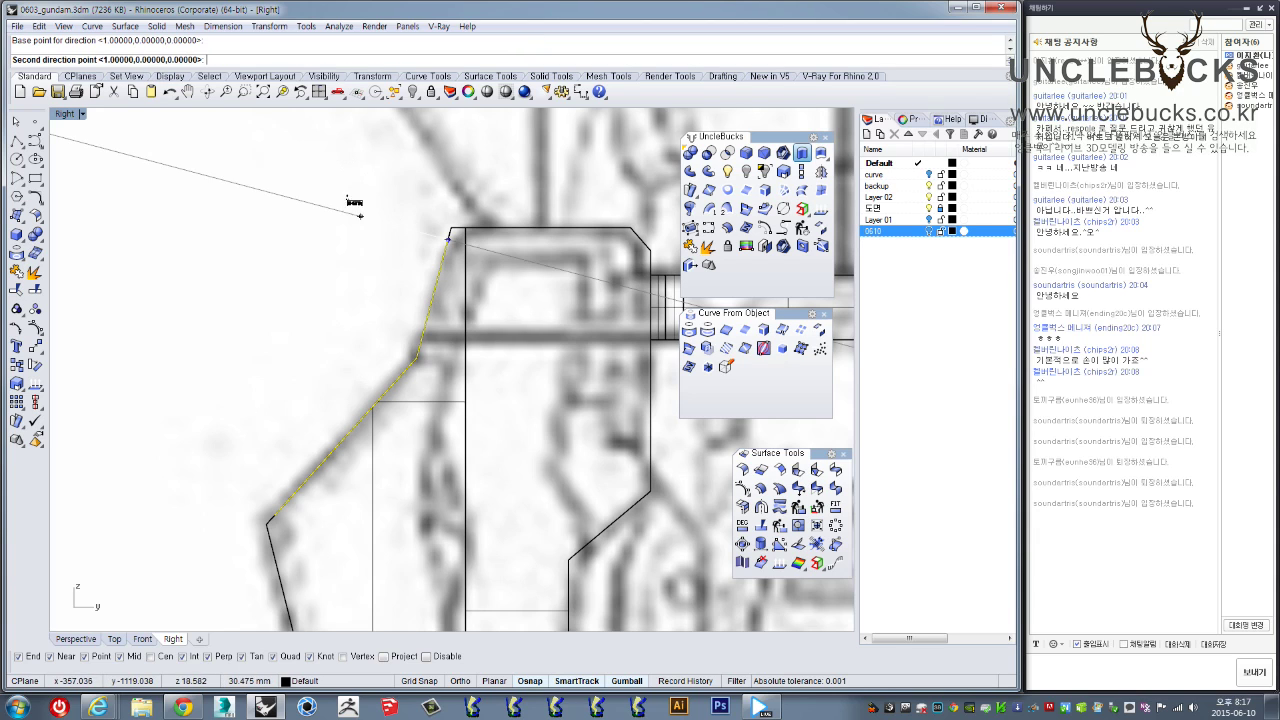
pyautogui.click(345, 211)
pyautogui.click(332, 208)
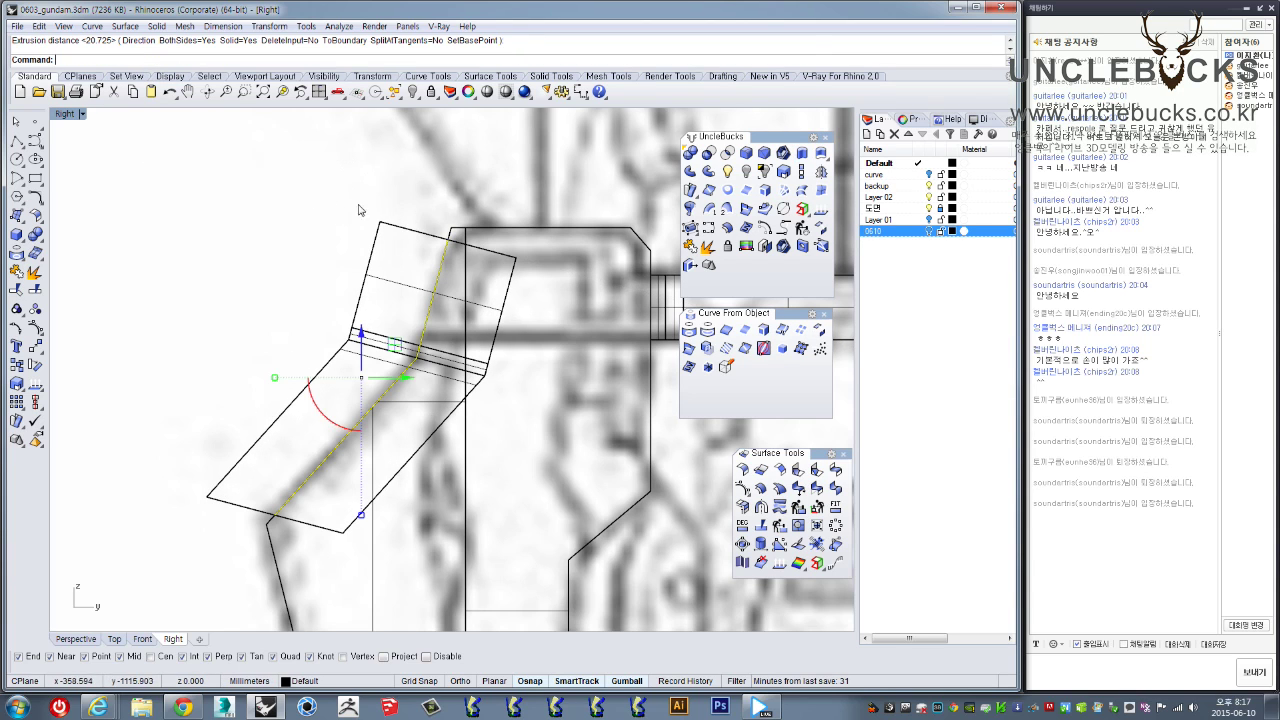
# Examine in the Perspective view how the extruded outline passes through the front skirt's two outer faces
pyautogui.doubleClick(70, 116)
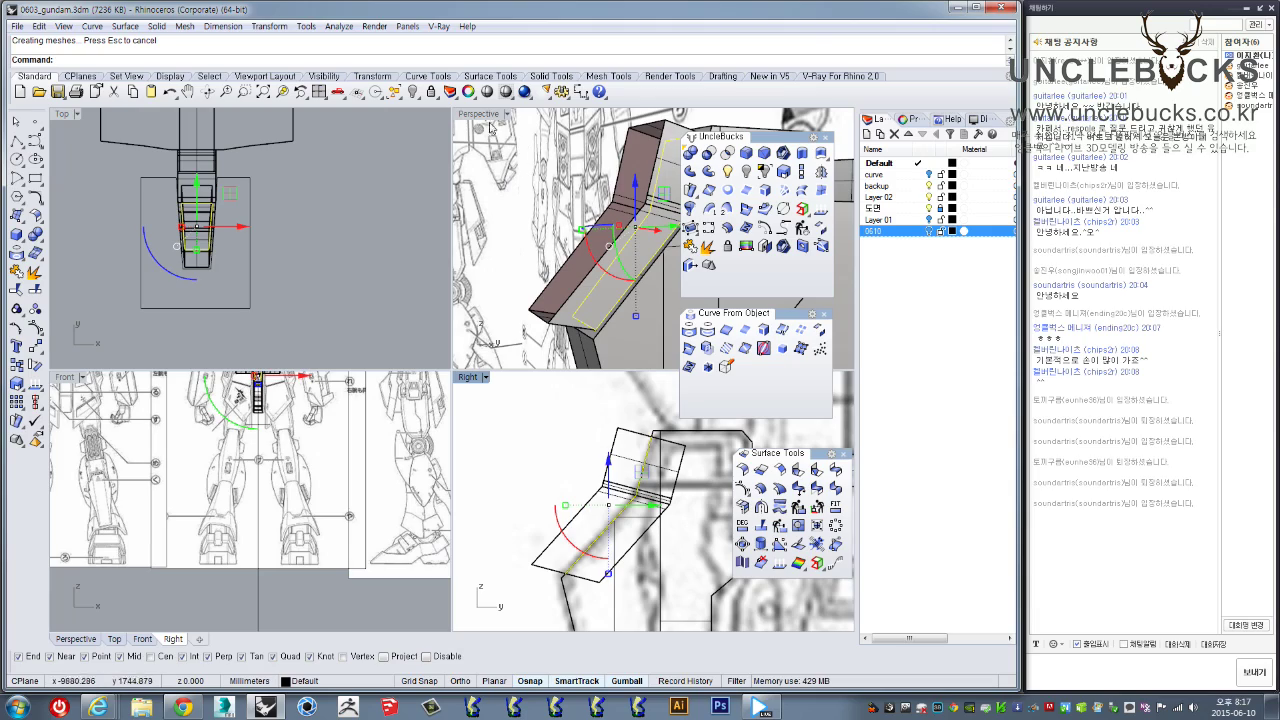
pyautogui.doubleClick(479, 114)
pyautogui.moveTo(425, 220); pyautogui.dragTo(582, 341, button='right')
pyautogui.click(472, 245)
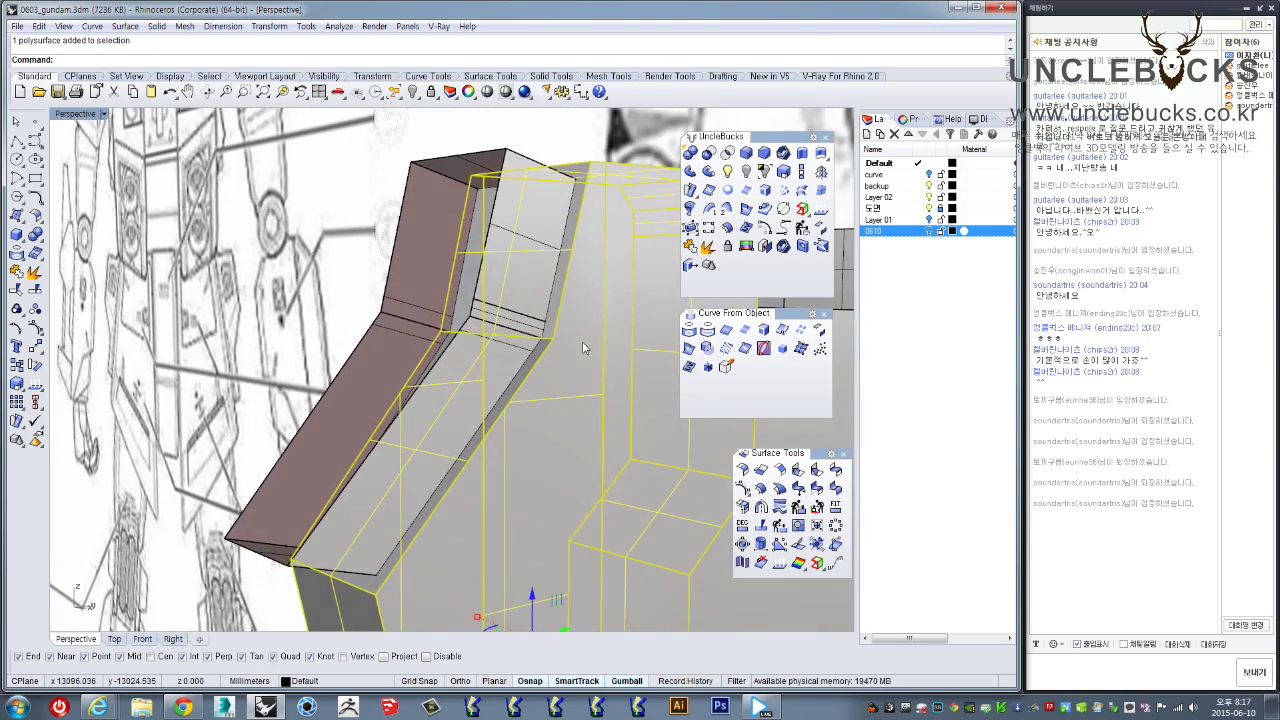
pyautogui.press('Escape')
pyautogui.click(488, 278)
pyautogui.moveTo(497, 297); pyautogui.dragTo(565, 318, button='right')
pyautogui.moveTo(512, 286); pyautogui.dragTo(555, 341, button='right')
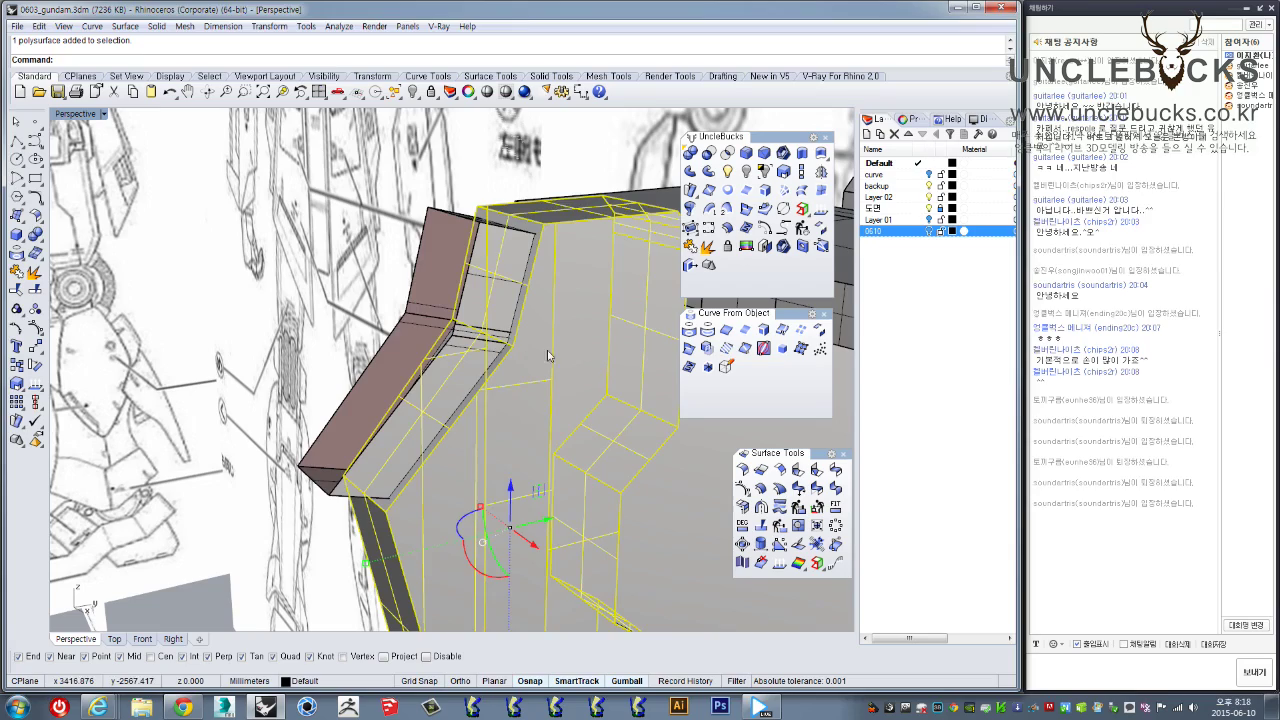
pyautogui.click(550, 388)
pyautogui.scroll(10, 485, 202)
pyautogui.click(544, 376)
pyautogui.moveTo(554, 363); pyautogui.dragTo(415, 378, button='right')
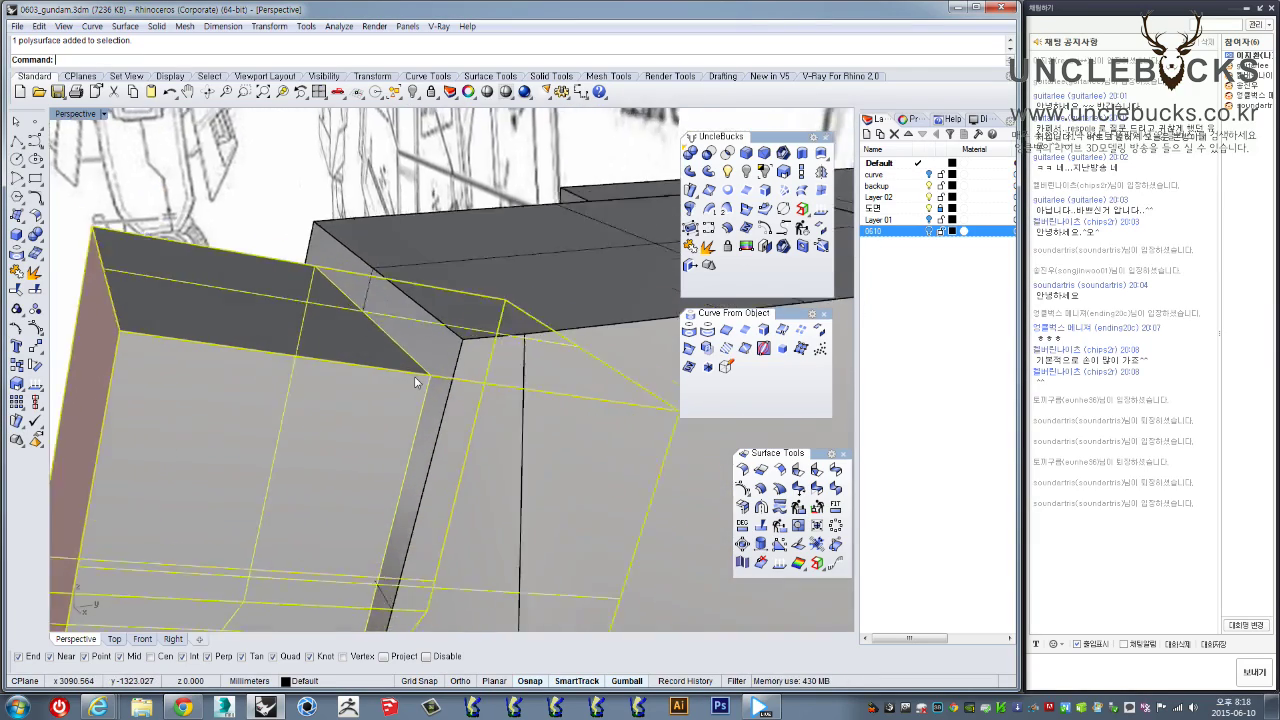
pyautogui.scroll(6, 418, 382)
pyautogui.scroll(-10, 420, 383)
pyautogui.click(444, 322)
pyautogui.moveTo(444, 322); pyautogui.dragTo(468, 321, button='right')
pyautogui.click(468, 321)
pyautogui.press('Down')
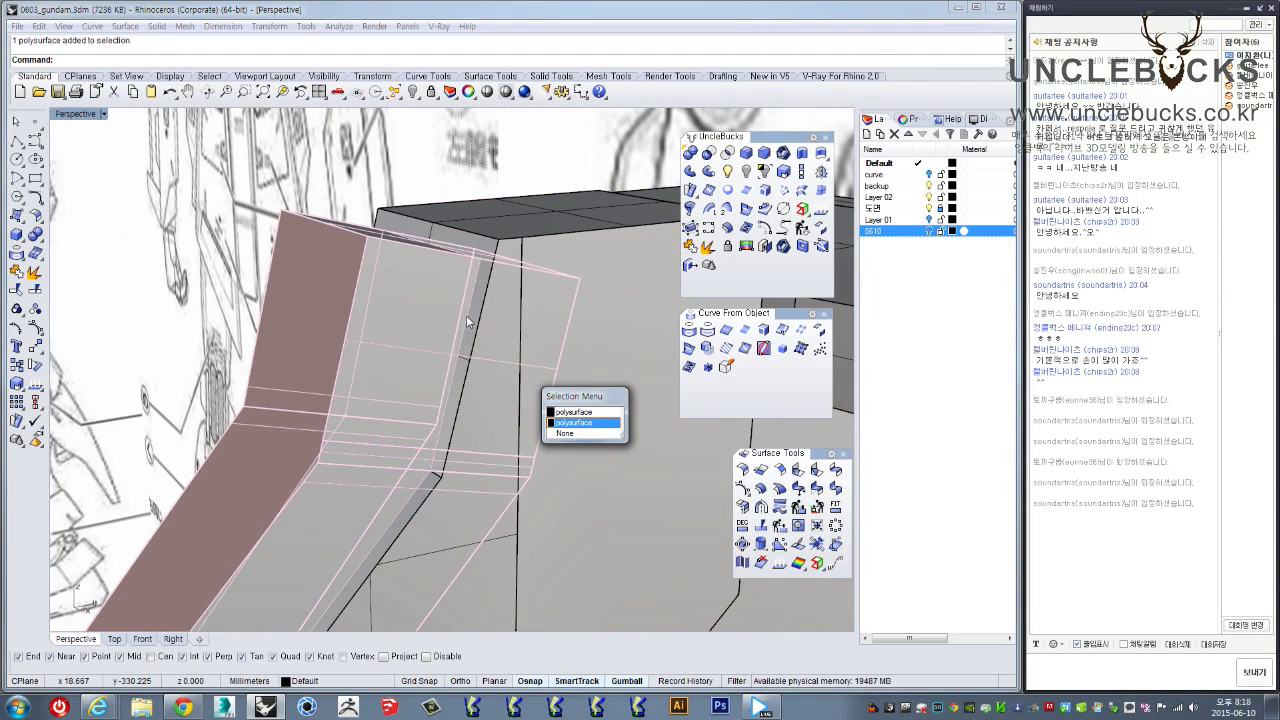
pyautogui.click(247, 227)
pyautogui.scroll(-5, 247, 227)
pyautogui.moveTo(247, 227); pyautogui.dragTo(90, 200, button='right')
# Create the intersection curve between the extruded outline and the front skirt
pyautogui.moveTo(86, 196); pyautogui.dragTo(434, 525)
pyautogui.click(238, 273)
pyautogui.click(300, 293)
pyautogui.moveTo(300, 293); pyautogui.dragTo(474, 291, button='right')
pyautogui.keyDown('shift'); pyautogui.click(474, 291); pyautogui.keyUp('shift')
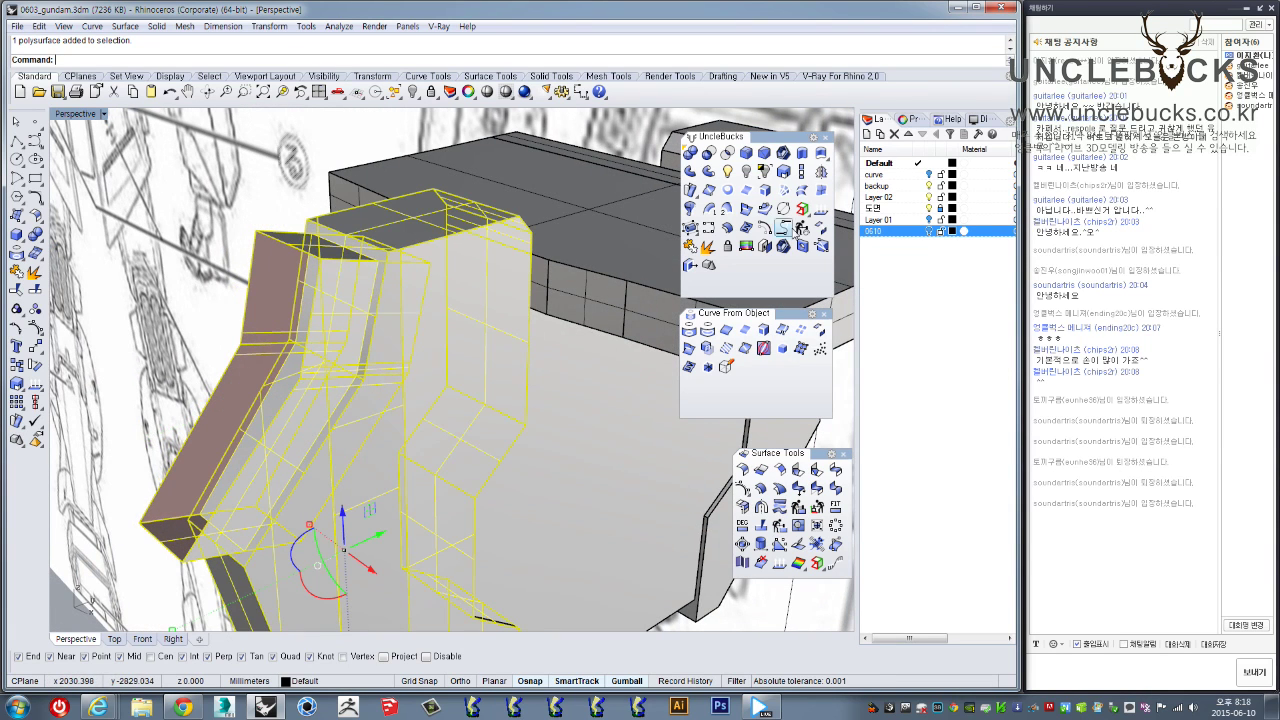
pyautogui.click(745, 209)
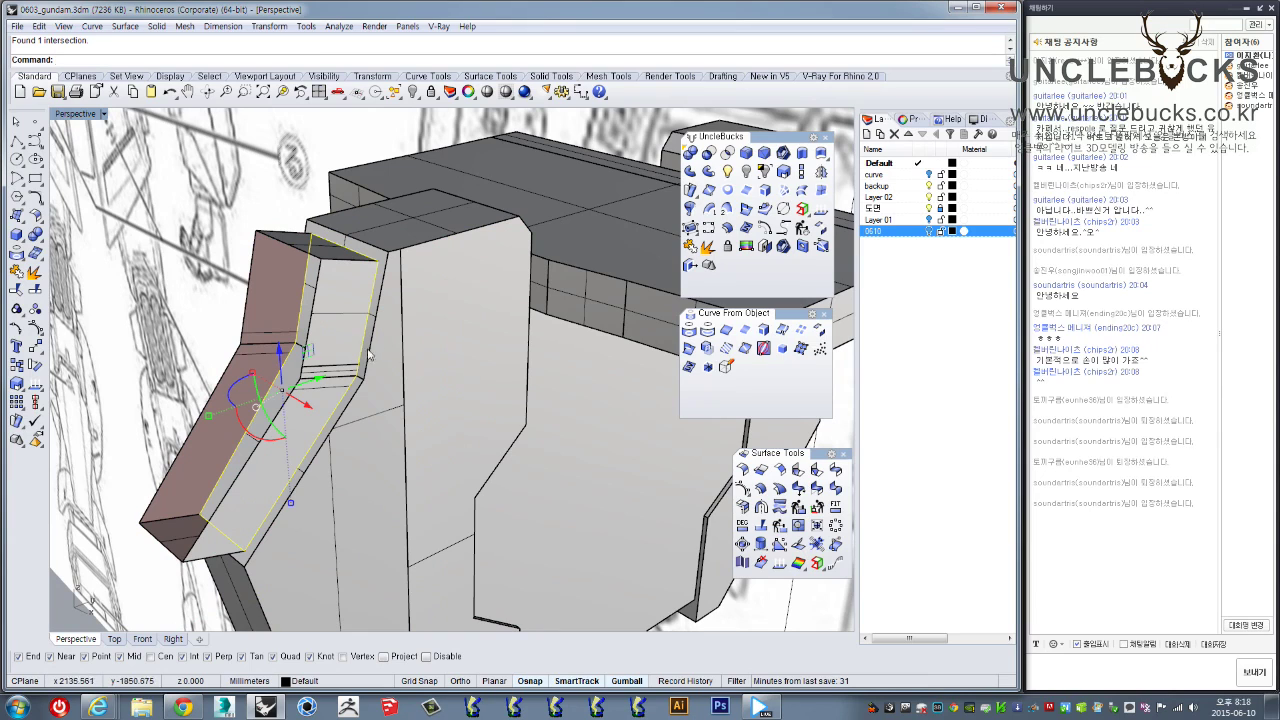
# Try to split the front skirt with the intersection curve, and undo back to the extruded outline
pyautogui.click(413, 352)
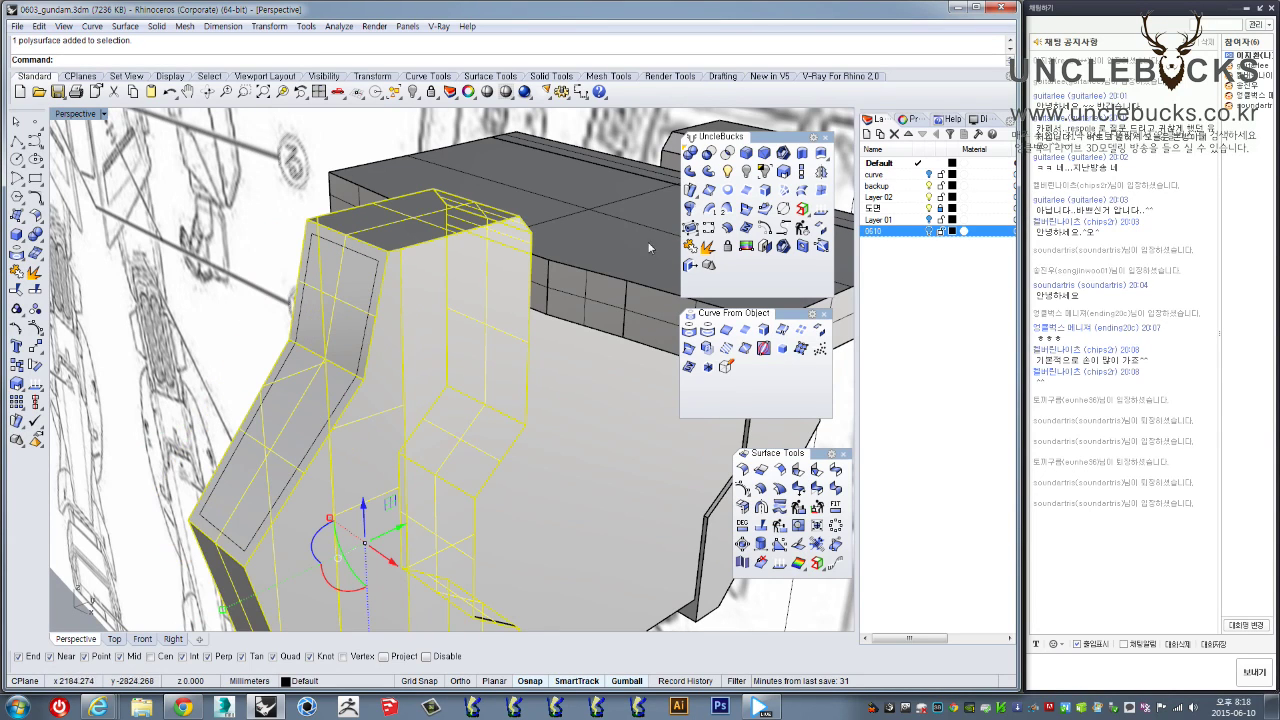
pyautogui.click(36, 290)
pyautogui.click(358, 260)
pyautogui.press('Return')
pyautogui.moveTo(284, 287)
pyautogui.mouseDown(button='right')
pyautogui.moveTo(250, 277)
pyautogui.moveTo(244, 260)
pyautogui.moveTo(304, 281)
pyautogui.moveTo(380, 251)
pyautogui.moveTo(300, 290)
pyautogui.mouseUp(button='right')
pyautogui.scroll(4, 269, 288)
pyautogui.hotkey('ctrl', 'z')
pyautogui.press('Escape')
# Explode the front skirt polysurface into separate surfaces
pyautogui.click(422, 281)
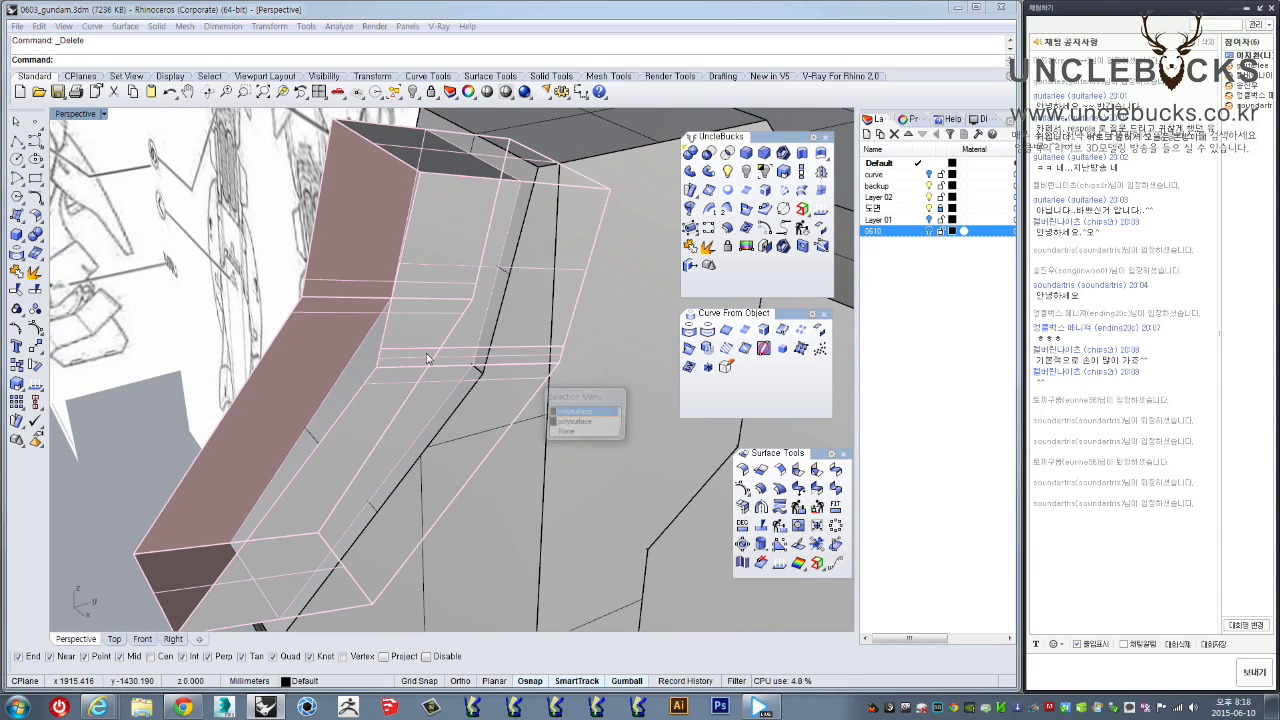
pyautogui.click(556, 418)
pyautogui.moveTo(557, 419); pyautogui.dragTo(350, 290, button='right')
pyautogui.keyDown('shift'); pyautogui.click(426, 328); pyautogui.keyUp('shift')
pyautogui.scroll(6, 420, 328)
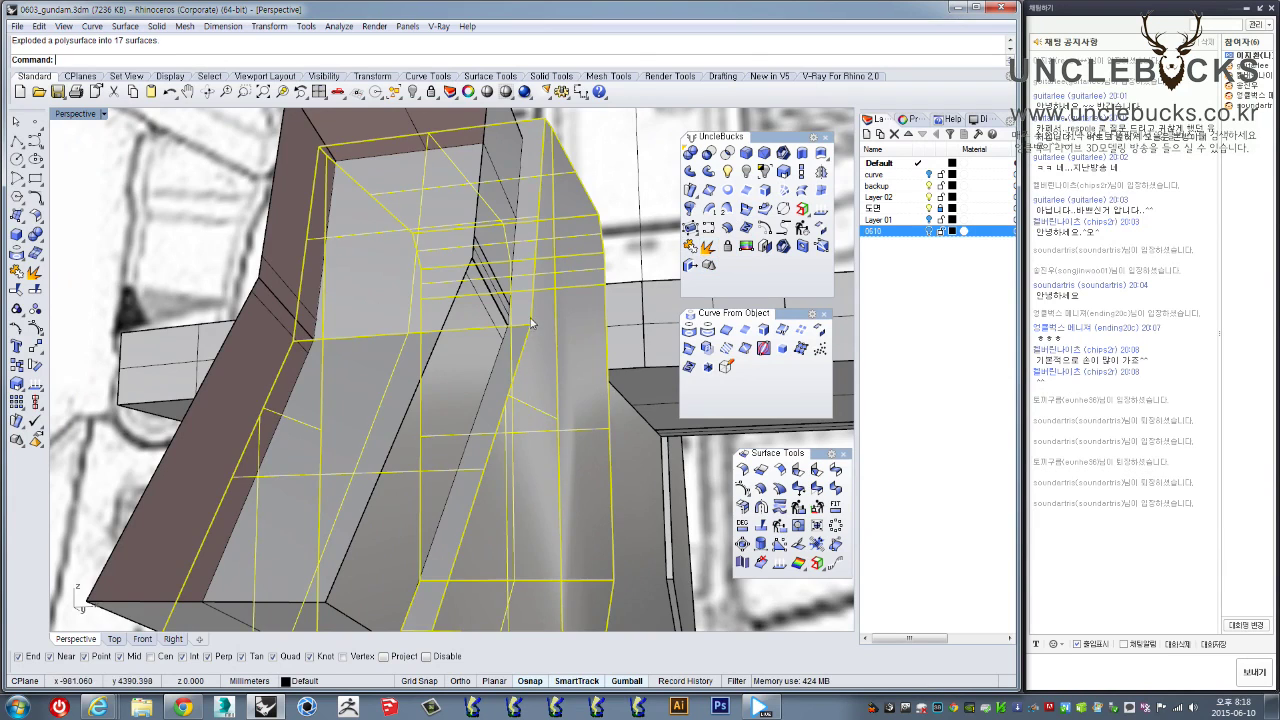
# Create the intersection curves between the extruded outline and the skirt's uppermost and sloping outer surfaces
pyautogui.moveTo(531, 323); pyautogui.dragTo(220, 297, button='right')
pyautogui.click(72, 278)
pyautogui.click(407, 221)
pyautogui.scroll(-4, 407, 221)
pyautogui.moveTo(407, 221); pyautogui.dragTo(370, 280, button='right')
pyautogui.keyDown('shift'); pyautogui.click(369, 278); pyautogui.keyUp('shift')
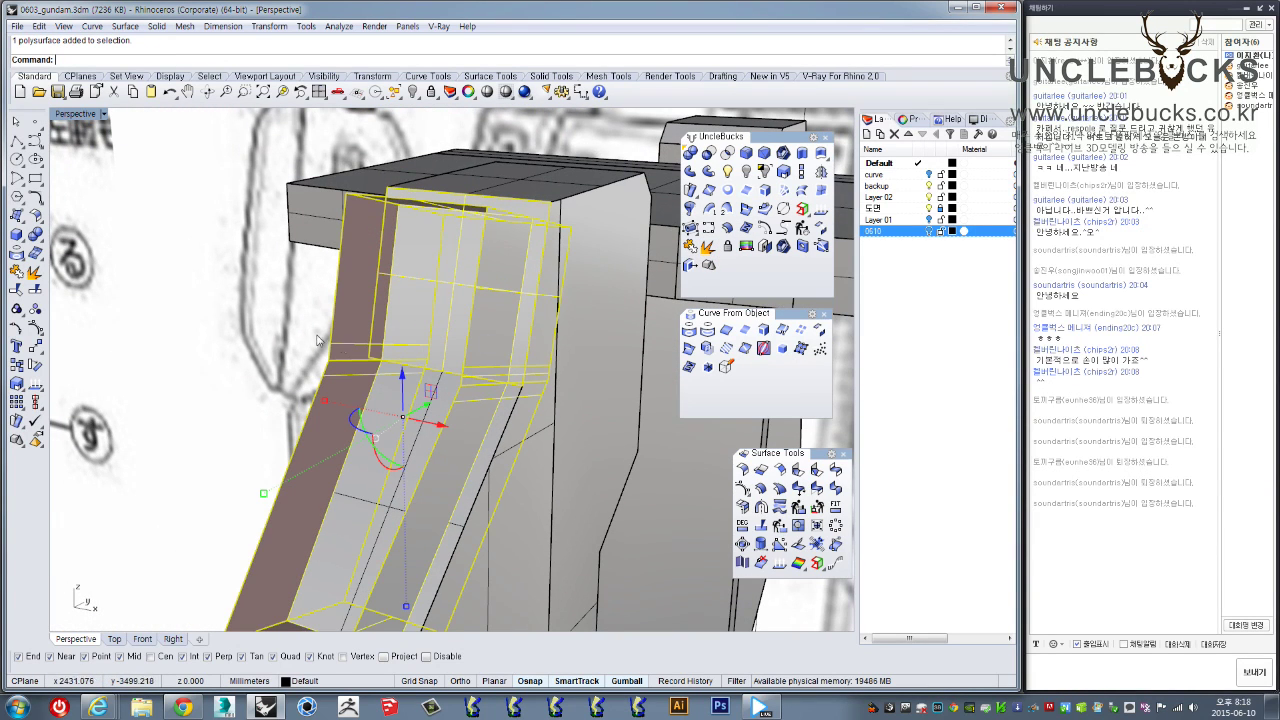
pyautogui.keyDown('ctrl'); pyautogui.keyDown('shift'); pyautogui.click(328, 436); pyautogui.keyUp('shift'); pyautogui.keyUp('ctrl')
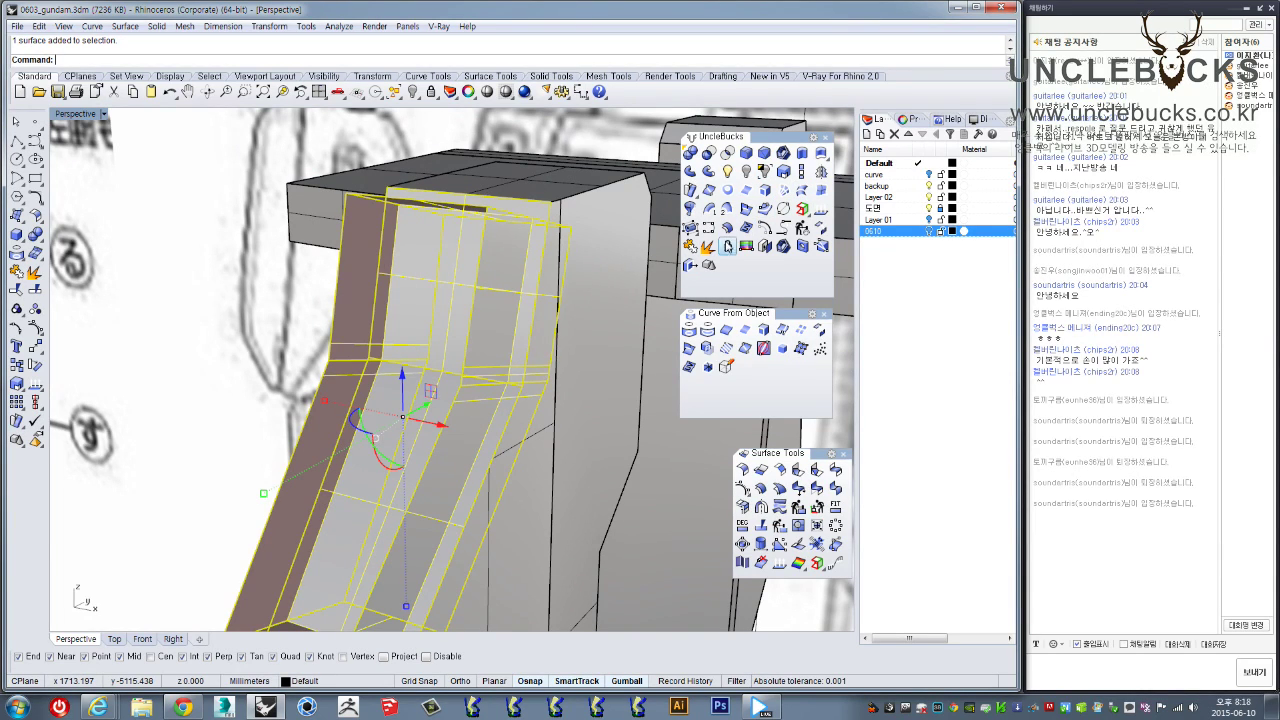
pyautogui.click(750, 211)
# Delete the extruded outline, keeping the intersection curves on the skirt surfaces
pyautogui.moveTo(560, 296); pyautogui.dragTo(484, 296, button='right')
pyautogui.press('Escape')
pyautogui.click(433, 301)
pyautogui.press('Delete')
# Split the skirt's uppermost outer surface with the inset intersection curve
pyautogui.scroll(4, 440, 298)
pyautogui.click(484, 296)
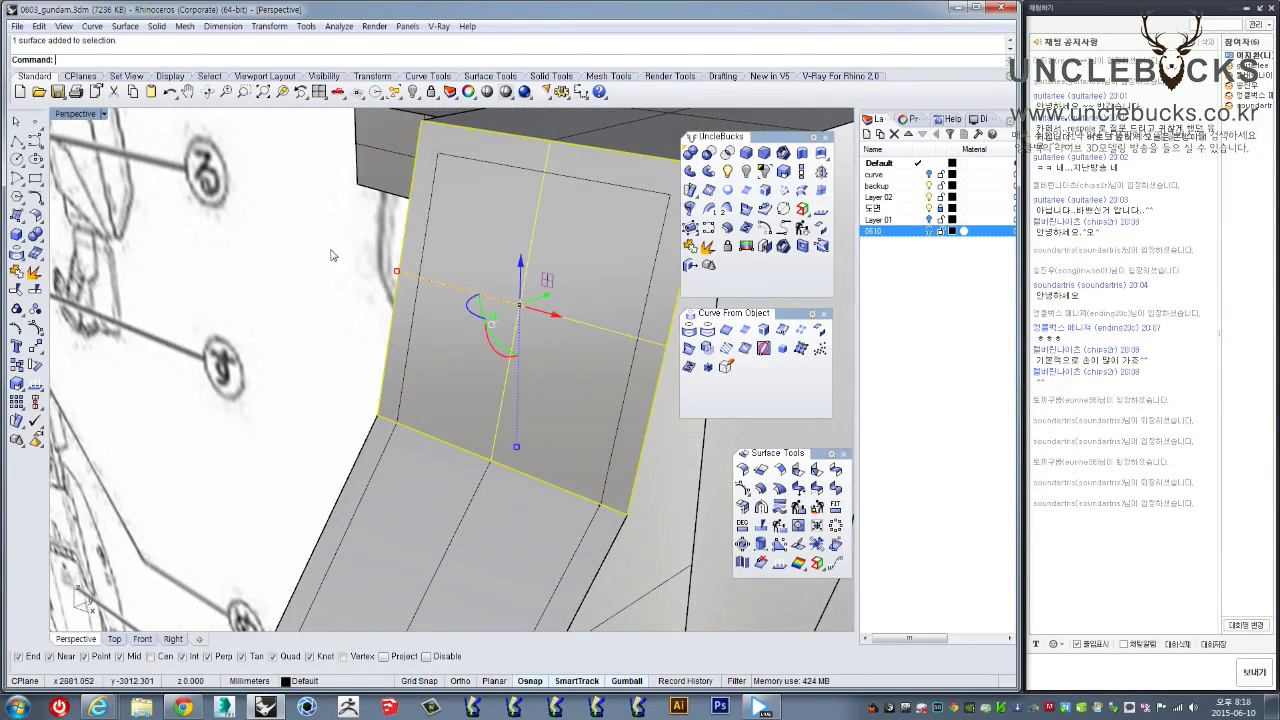
pyautogui.click(37, 289)
pyautogui.click(420, 256)
pyautogui.press('Return')
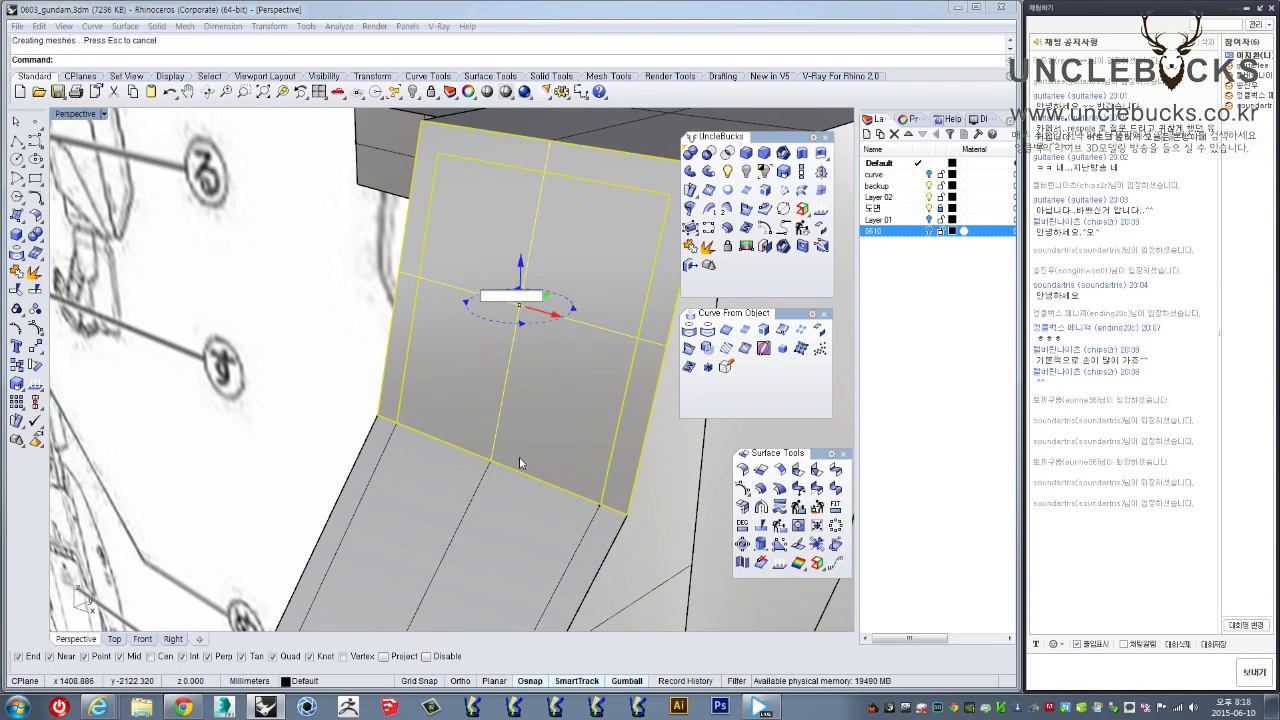
# Split the skirt's sloping outer surface with the inset intersection curve
pyautogui.click(417, 526)
pyautogui.keyDown('shift'); pyautogui.moveTo(409, 503); pyautogui.dragTo(465, 388, button='right'); pyautogui.keyUp('shift')
pyautogui.click(37, 290)
pyautogui.click(437, 359)
pyautogui.press('Return')
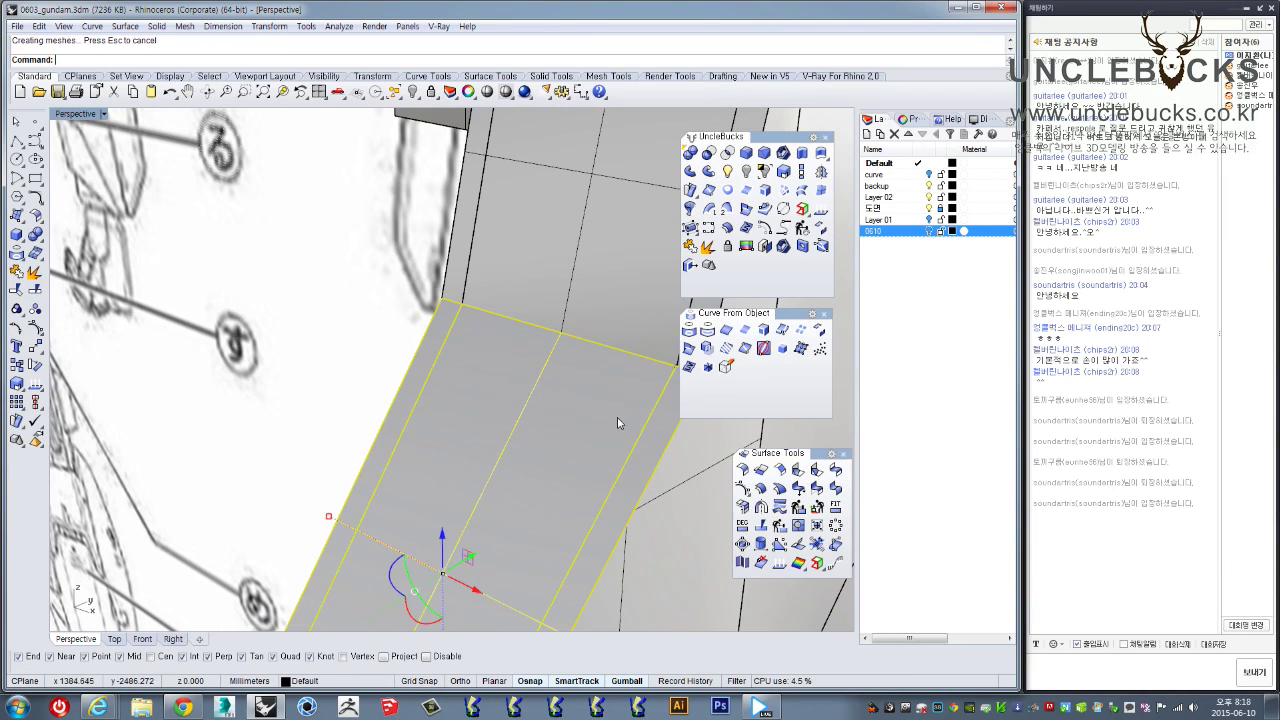
# Check the split inset and border surfaces on the skirt's uppermost and sloping outer faces by selecting them in turn
pyautogui.scroll(-5, 617, 417)
pyautogui.click(492, 375)
pyautogui.moveTo(583, 406); pyautogui.dragTo(438, 355, button='right')
pyautogui.scroll(5, 551, 378)
pyautogui.scroll(-5, 561, 368)
pyautogui.moveTo(288, 363); pyautogui.dragTo(400, 357, button='right')
pyautogui.click(412, 347)
pyautogui.click(509, 333)
pyautogui.click(476, 296)
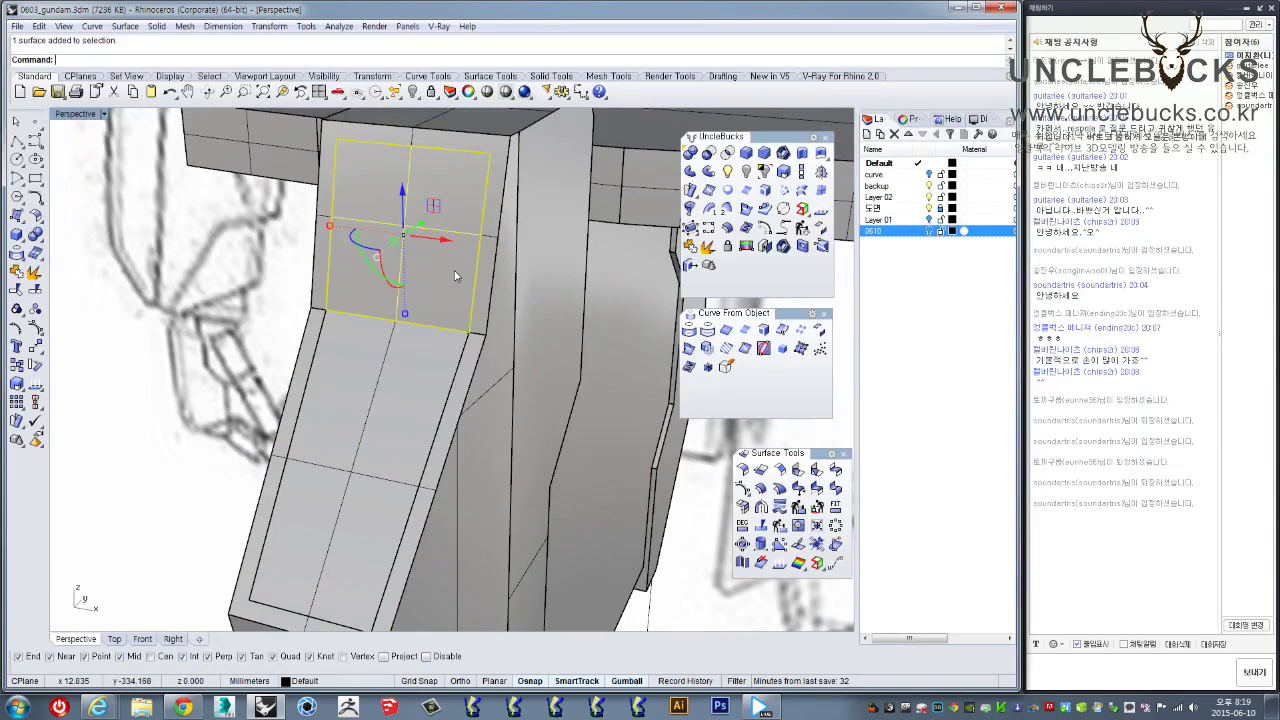
pyautogui.click(364, 367)
pyautogui.moveTo(364, 367); pyautogui.dragTo(325, 212, button='right')
pyautogui.click(371, 232)
pyautogui.scroll(4, 350, 203)
pyautogui.scroll(-7, 363, 205)
pyautogui.scroll(-3, 335, 212)
# Inspect the complete skirt and the border surfaces around the inset for leftover geometry overlapping the split faces
pyautogui.moveTo(260, 150); pyautogui.dragTo(528, 614)
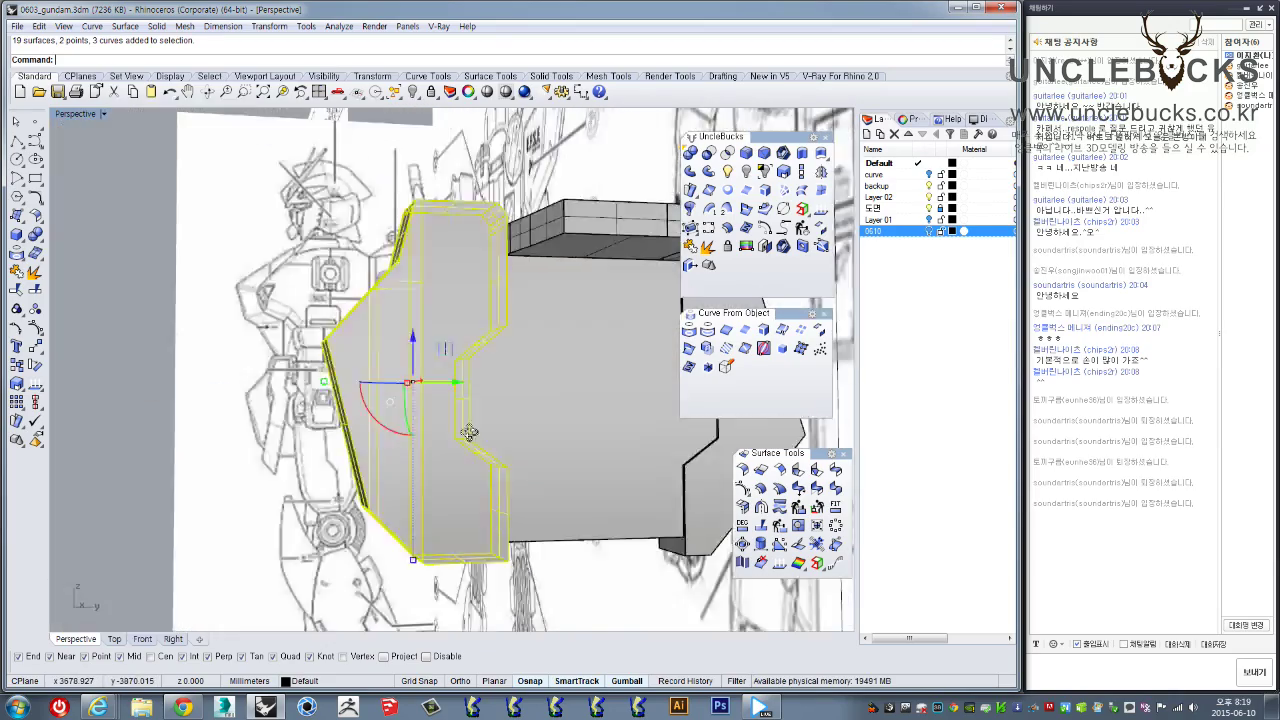
pyautogui.scroll(8, 391, 209)
pyautogui.moveTo(392, 209); pyautogui.dragTo(446, 331, button='right')
pyautogui.click(446, 331)
pyautogui.scroll(3, 361, 254)
pyautogui.moveTo(421, 392); pyautogui.dragTo(368, 430, button='right')
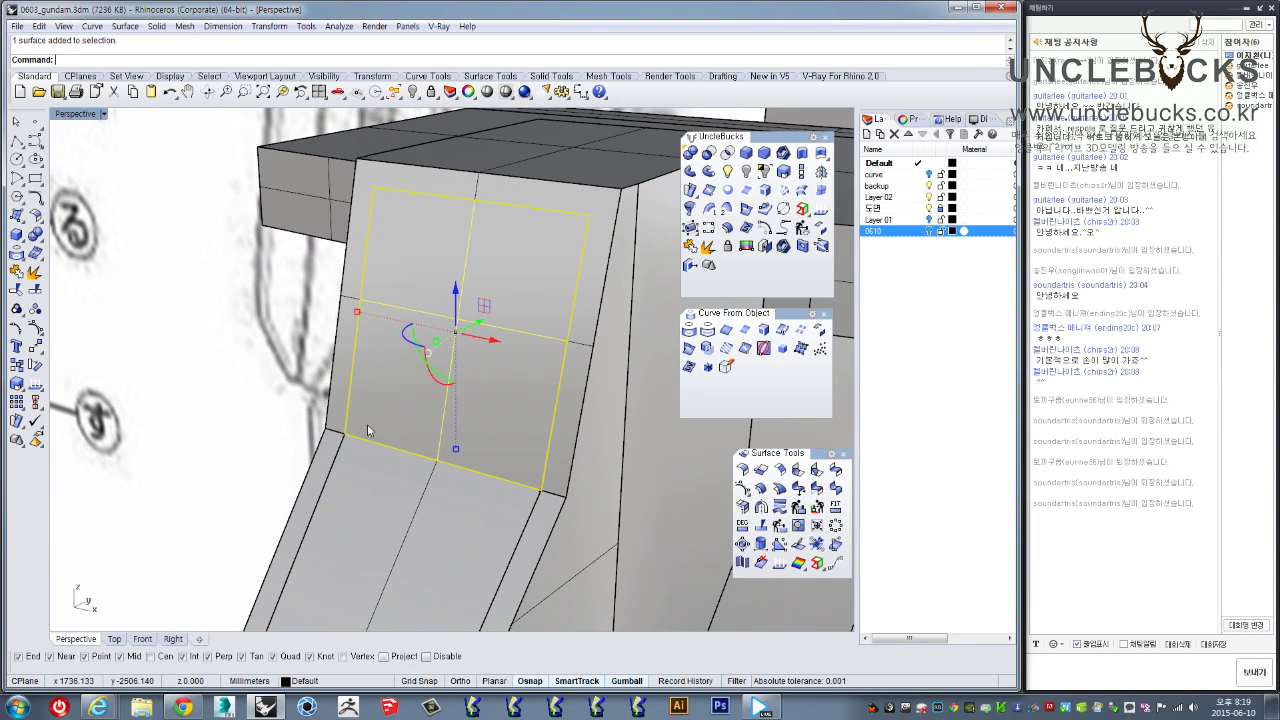
pyautogui.click(335, 475)
pyautogui.click(576, 414)
pyautogui.scroll(-4, 578, 414)
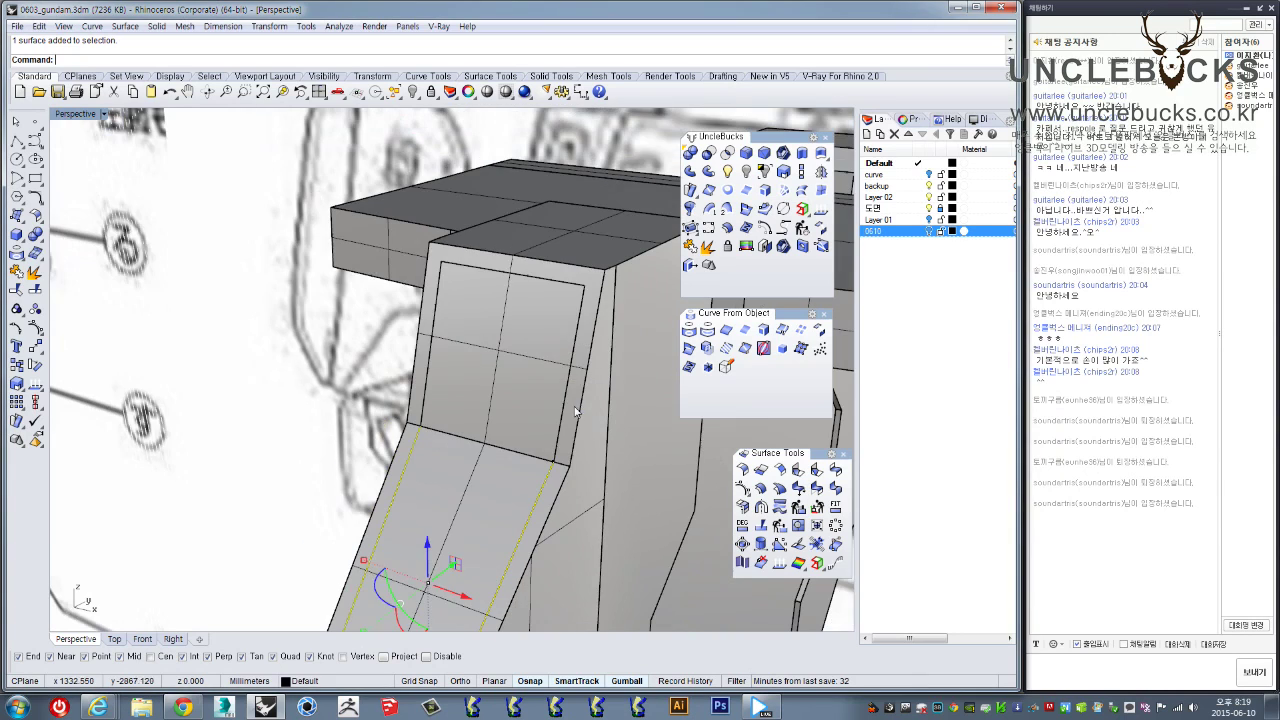
pyautogui.click(588, 341)
pyautogui.moveTo(588, 341); pyautogui.dragTo(559, 424, button='right')
pyautogui.keyDown('shift'); pyautogui.click(560, 430); pyautogui.keyUp('shift')
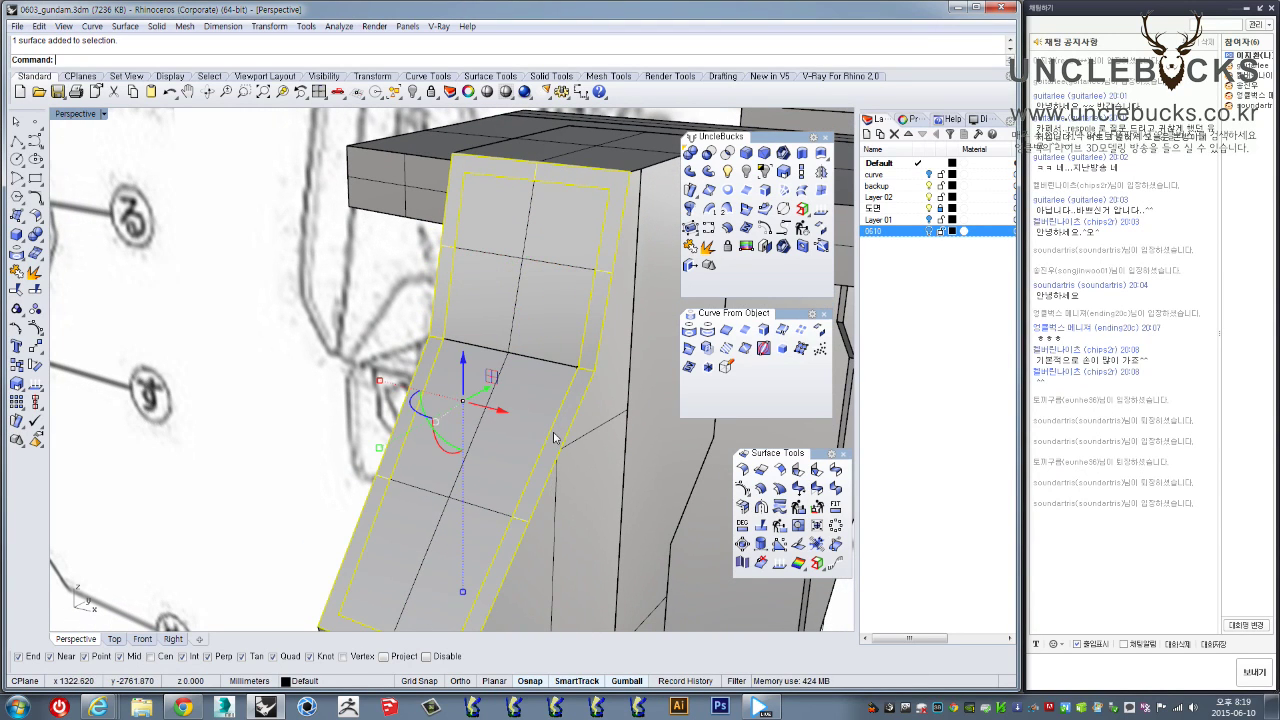
pyautogui.moveTo(486, 403); pyautogui.dragTo(412, 366, button='right')
pyautogui.click(408, 363)
pyautogui.scroll(5, 408, 364)
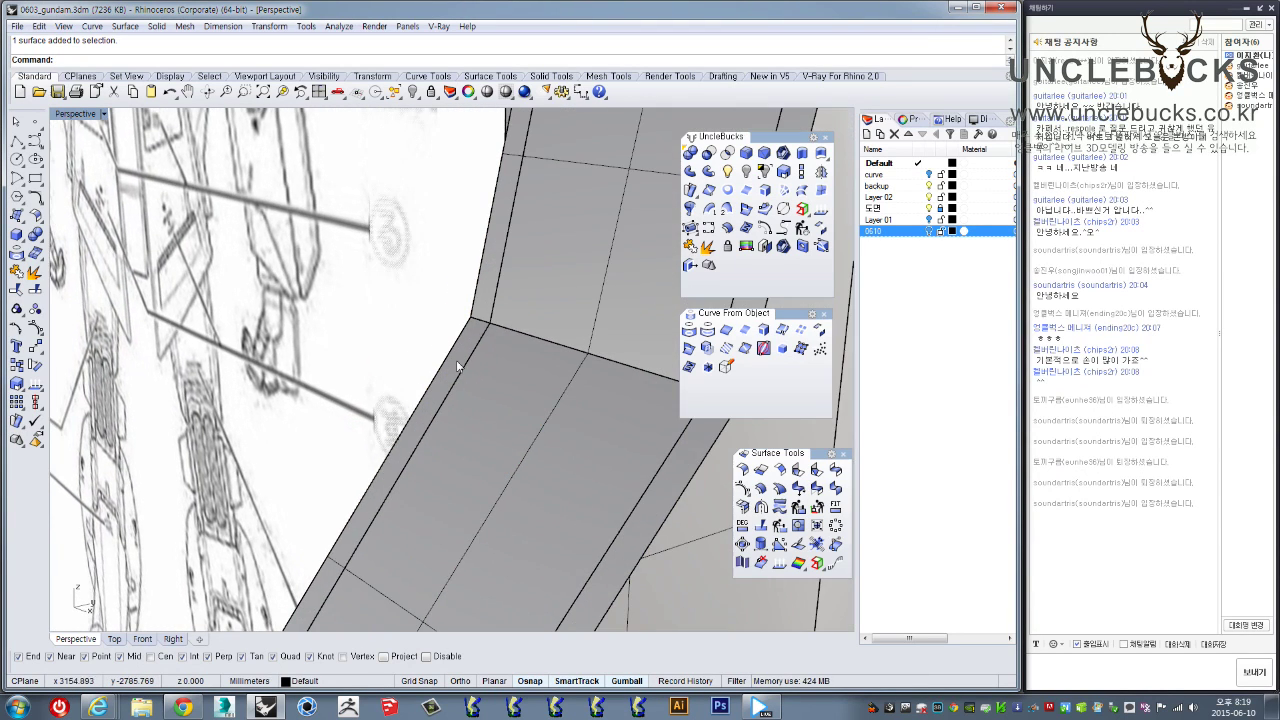
# Delete the leftover inset curves lying on the skirt's split outer faces
pyautogui.click(469, 360)
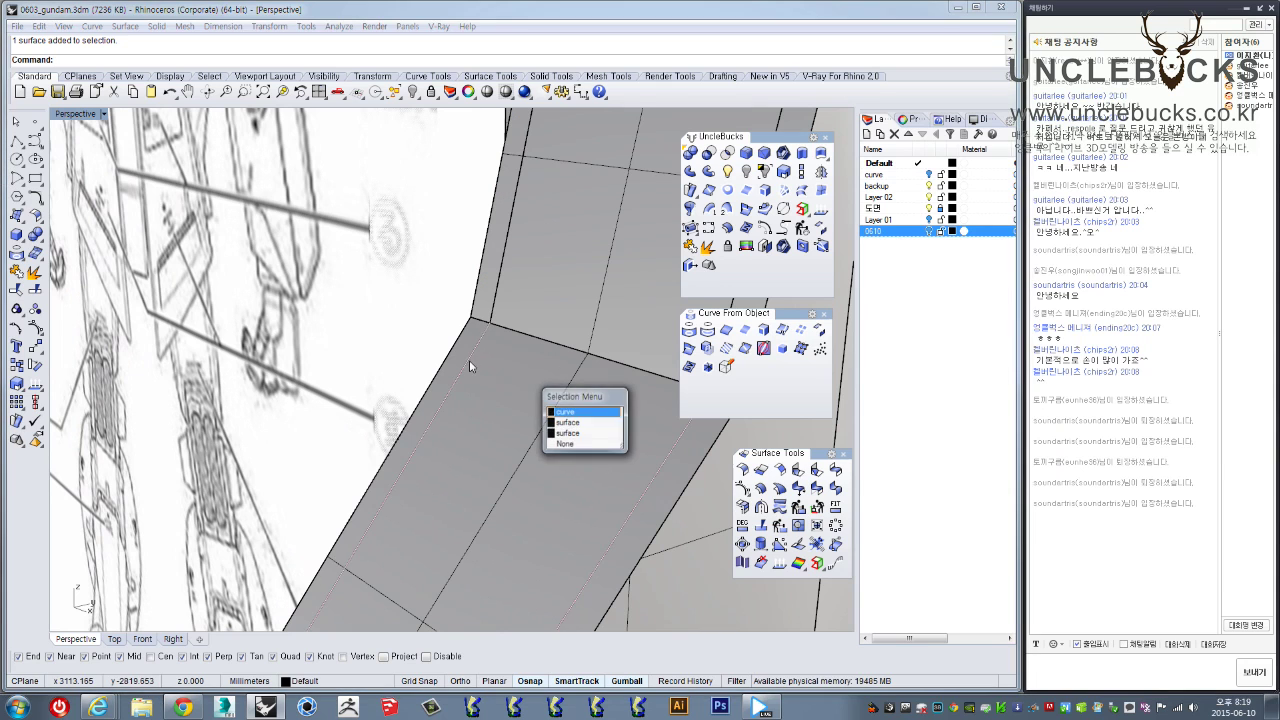
pyautogui.click(569, 422)
pyautogui.press('Delete')
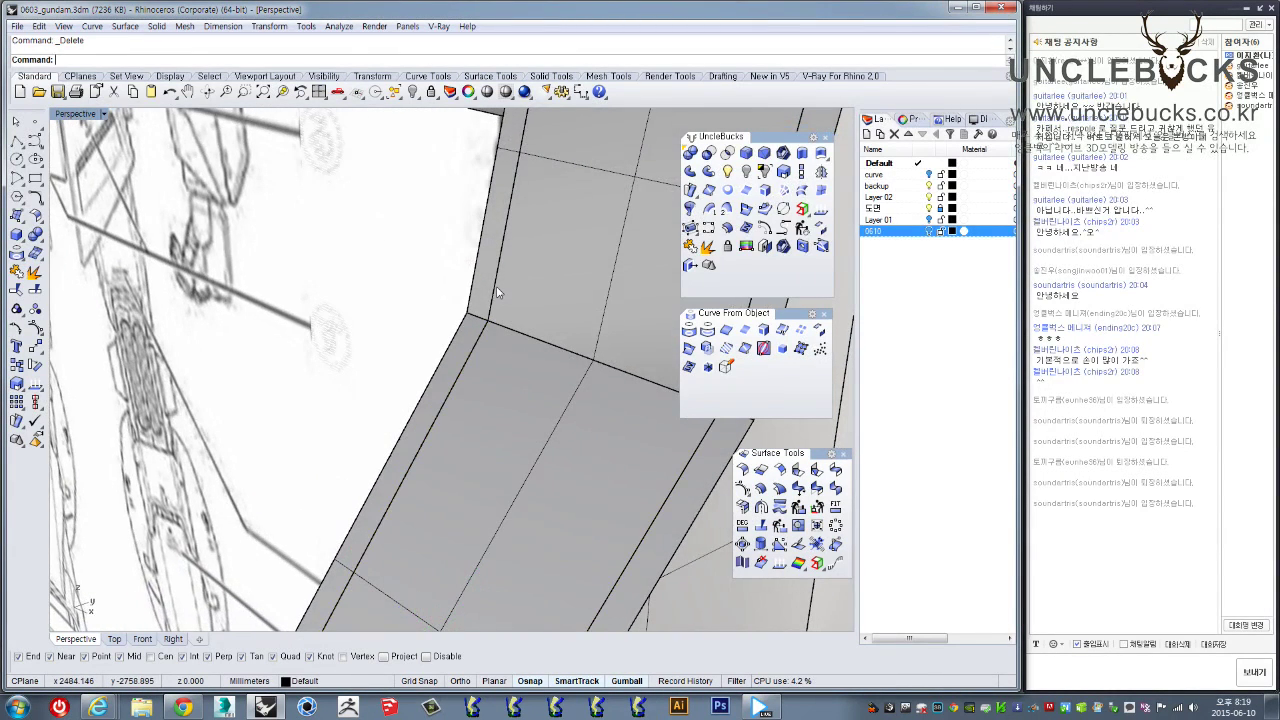
pyautogui.click(494, 287)
pyautogui.scroll(-5, 494, 289)
pyautogui.moveTo(494, 290); pyautogui.dragTo(356, 396, button='right')
pyautogui.click(498, 362)
pyautogui.scroll(-3, 444, 436)
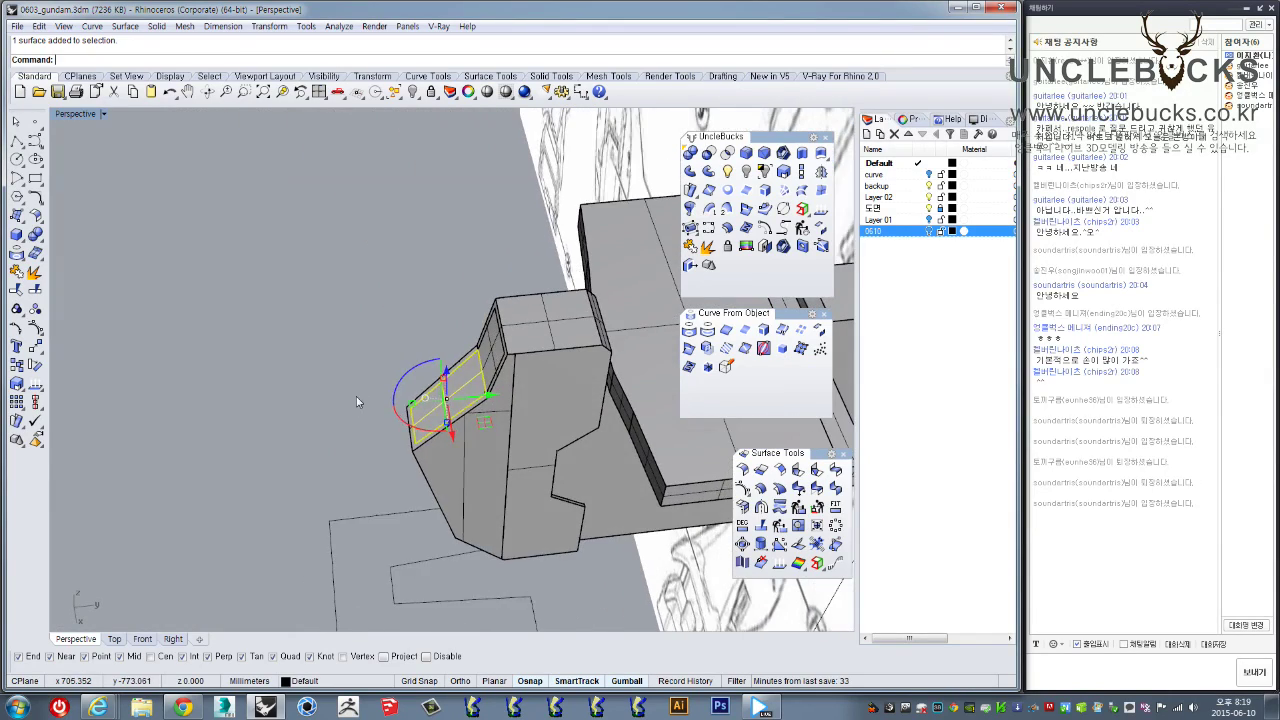
# Join all of the skirt's surfaces except the two inset panel surfaces on the uppermost and sloping faces
pyautogui.click(404, 282)
pyautogui.moveTo(404, 279); pyautogui.dragTo(643, 620)
pyautogui.scroll(4, 468, 420)
pyautogui.moveTo(440, 390); pyautogui.dragTo(495, 425, button='right')
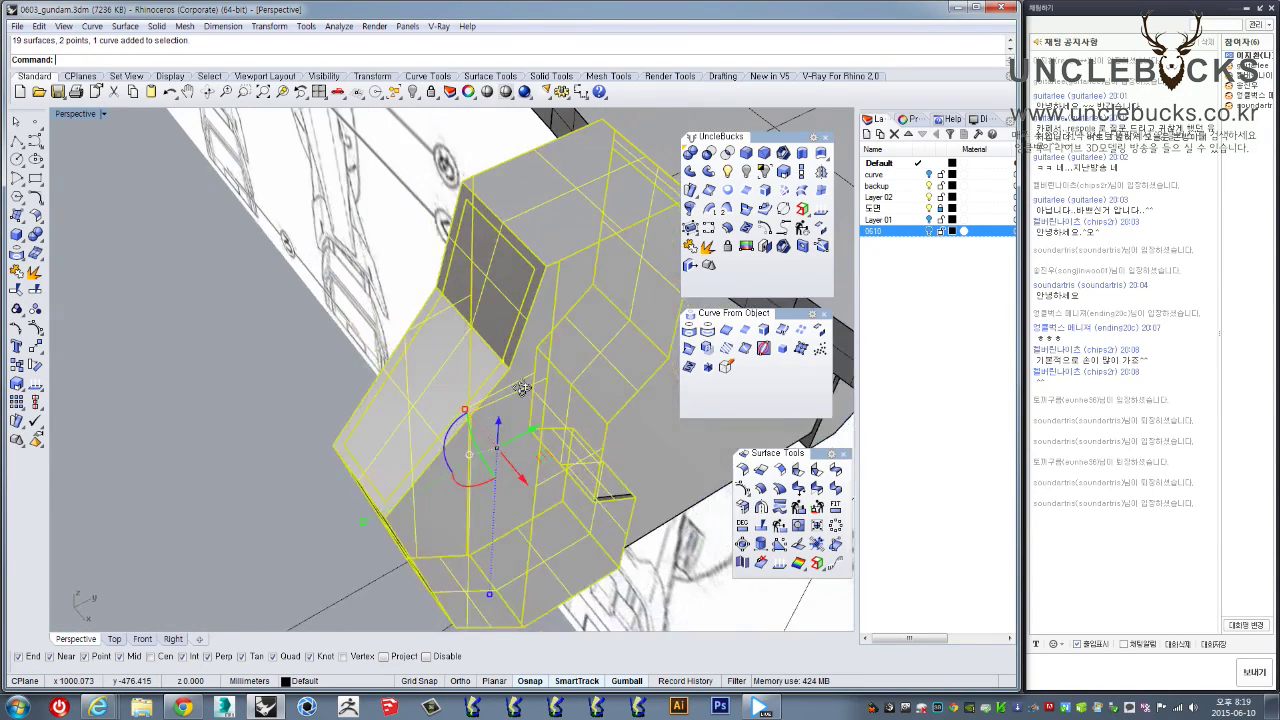
pyautogui.moveTo(480, 308); pyautogui.dragTo(520, 325, button='right')
pyautogui.scroll(3, 426, 344)
pyautogui.press('Escape')
pyautogui.moveTo(437, 321); pyautogui.dragTo(415, 305, button='right')
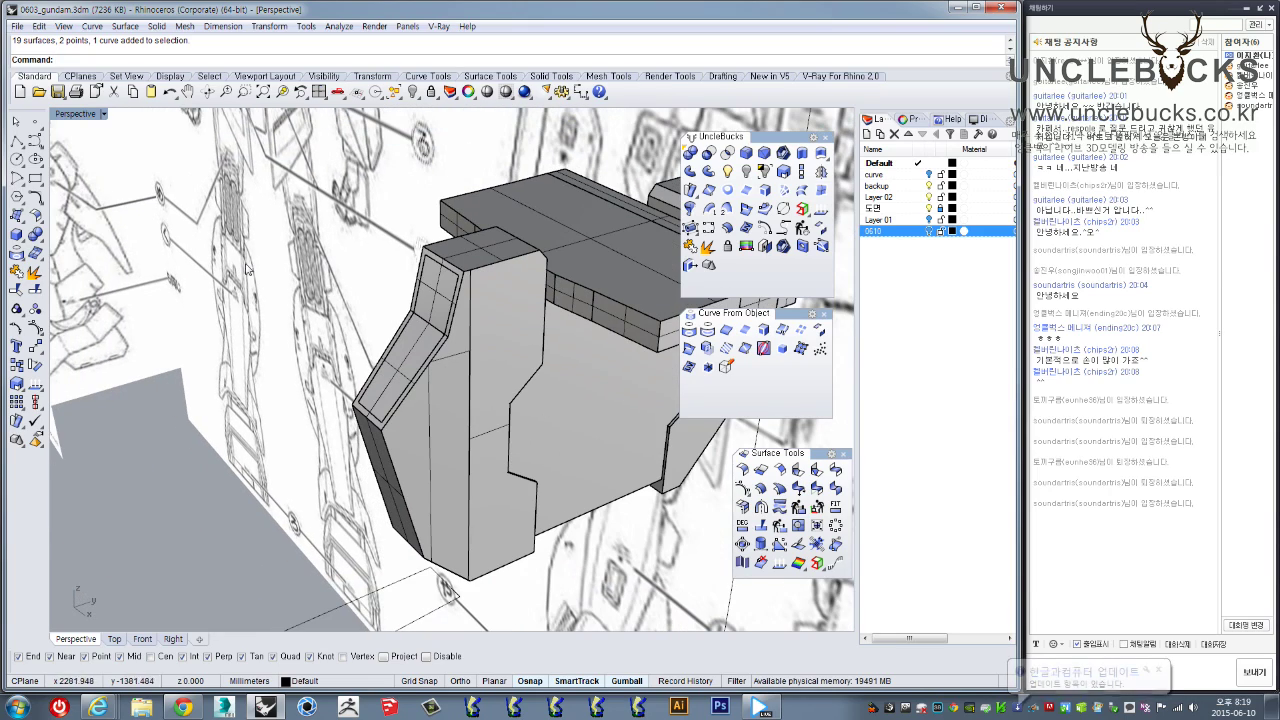
pyautogui.click(421, 302)
pyautogui.scroll(5, 421, 295)
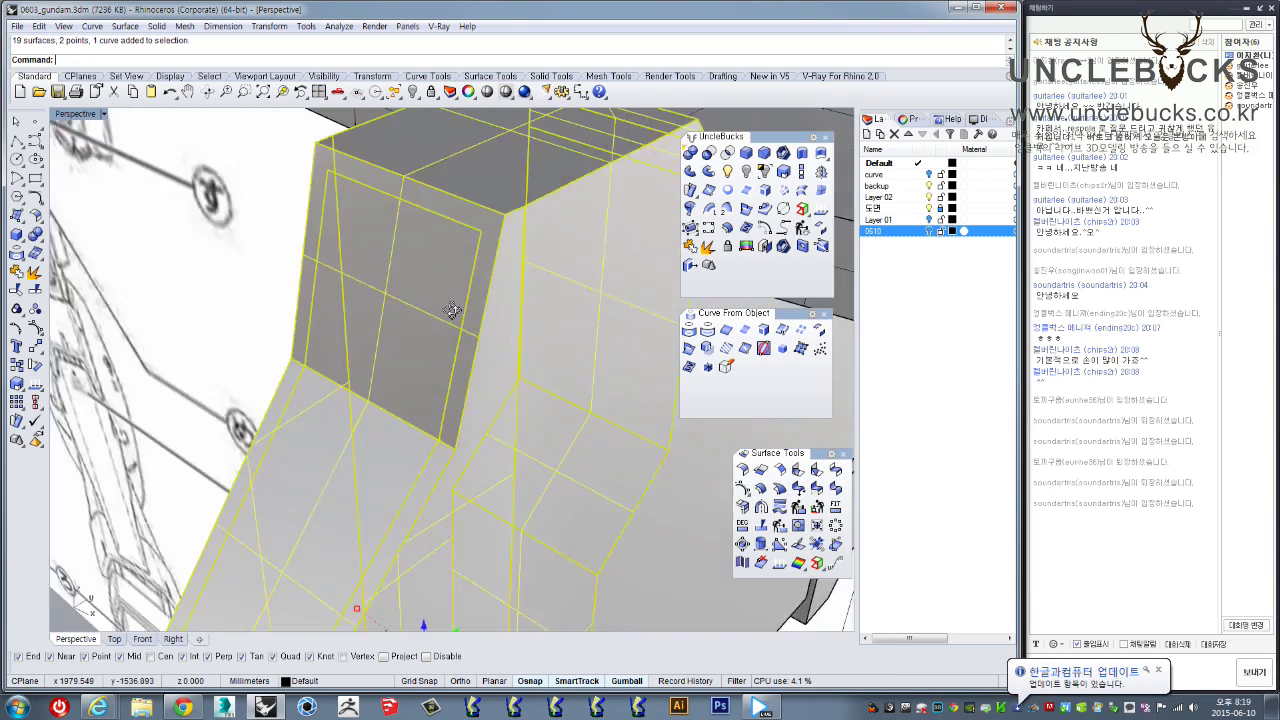
pyautogui.keyDown('ctrl'); pyautogui.click(320, 354); pyautogui.keyUp('ctrl')
pyautogui.keyDown('ctrl'); pyautogui.click(315, 494); pyautogui.keyUp('ctrl')
pyautogui.keyDown('shift'); pyautogui.moveTo(342, 468); pyautogui.dragTo(689, 230, button='right'); pyautogui.keyUp('shift')
pyautogui.scroll(-5, 377, 390)
pyautogui.click(692, 248)
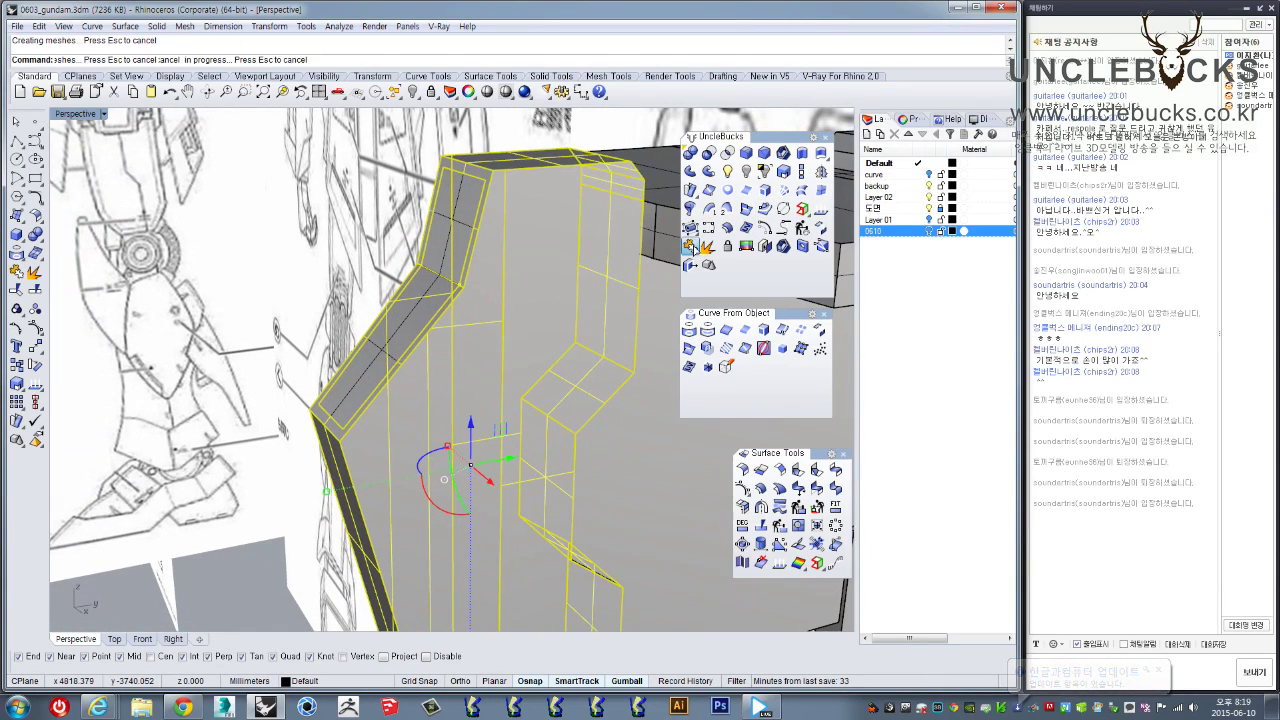
pyautogui.click(366, 233)
# Join the uppermost and sloping inset panel surfaces into one polysurface
pyautogui.scroll(5, 416, 213)
pyautogui.click(471, 257)
pyautogui.keyDown('shift'); pyautogui.click(450, 334); pyautogui.keyUp('shift')
pyautogui.moveTo(456, 332); pyautogui.dragTo(642, 308, button='right')
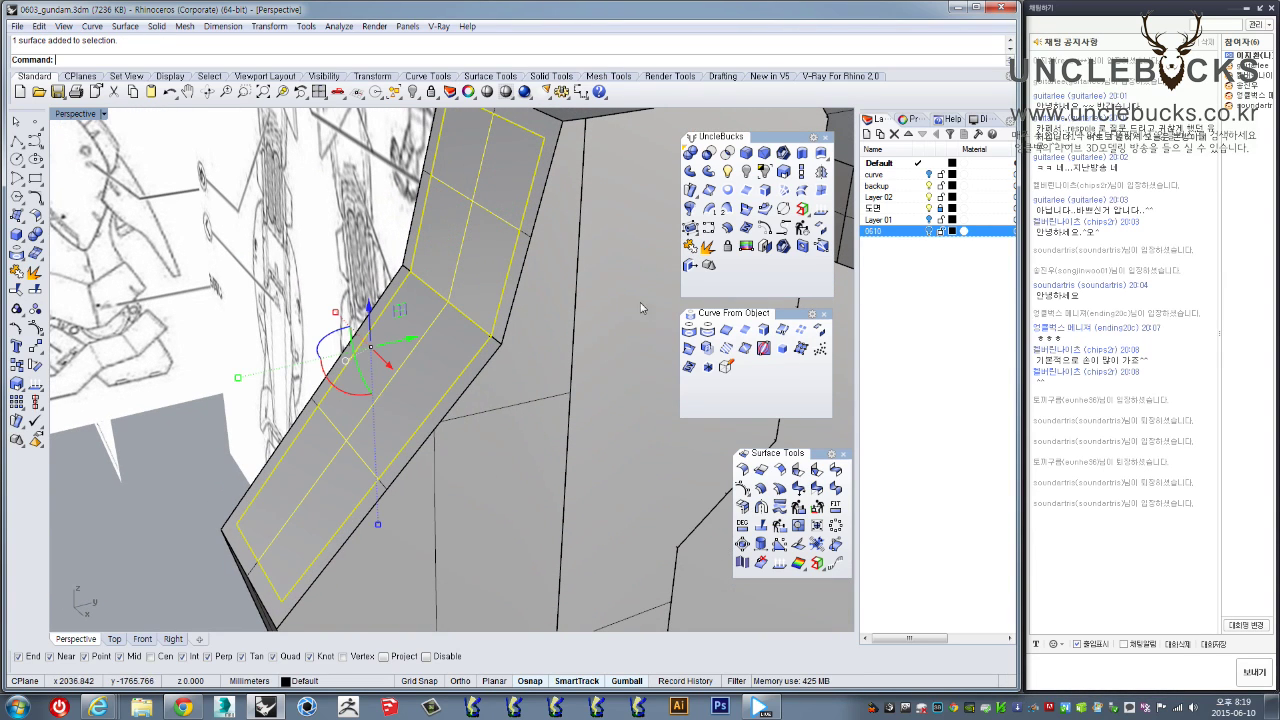
pyautogui.click(694, 249)
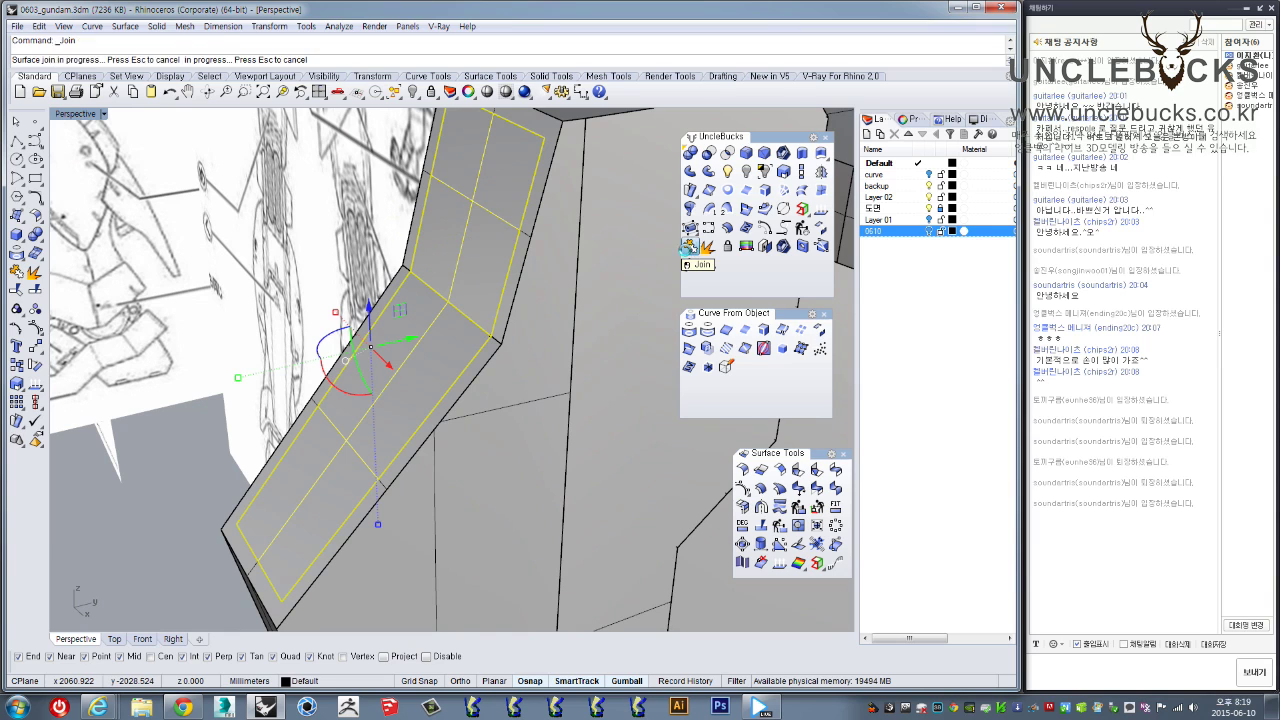
pyautogui.press('Escape')
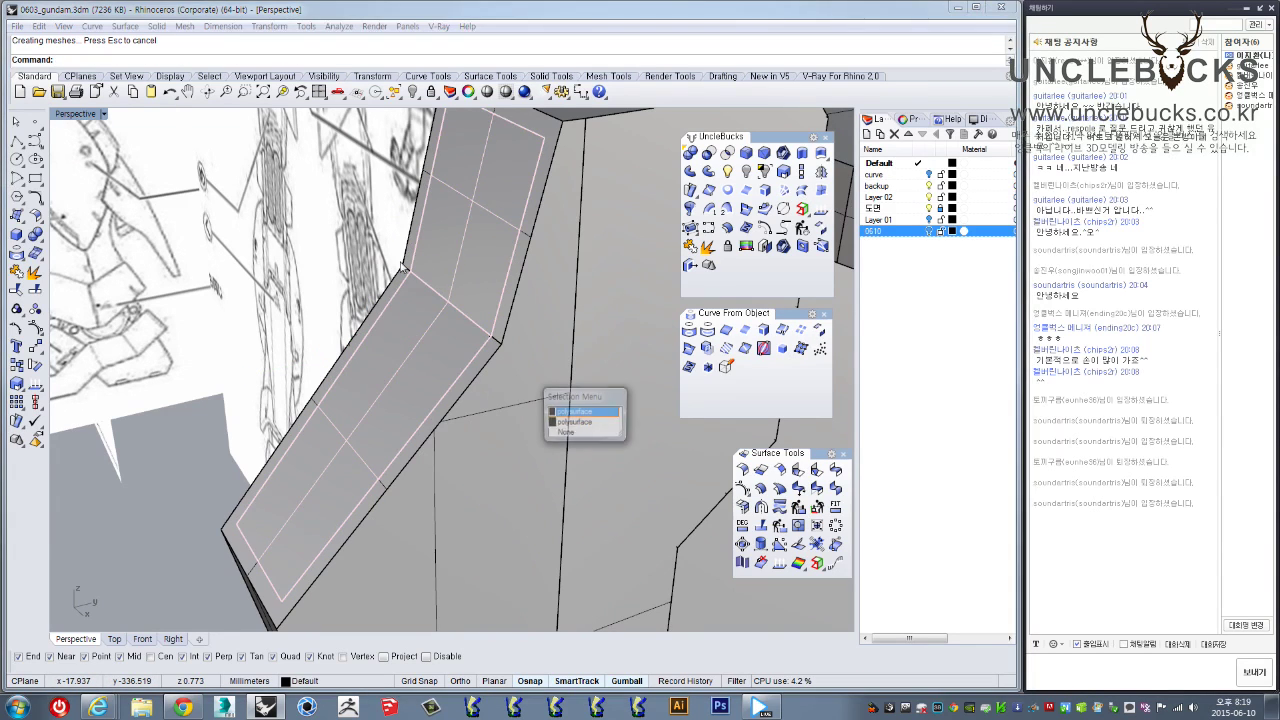
# Offset the joined inset panel 3 mm into the skirt with Solid=Yes and DeleteInput=Yes
pyautogui.moveTo(313, 269); pyautogui.dragTo(450, 345, button='right')
pyautogui.click(428, 315)
pyautogui.scroll(-2, 430, 314)
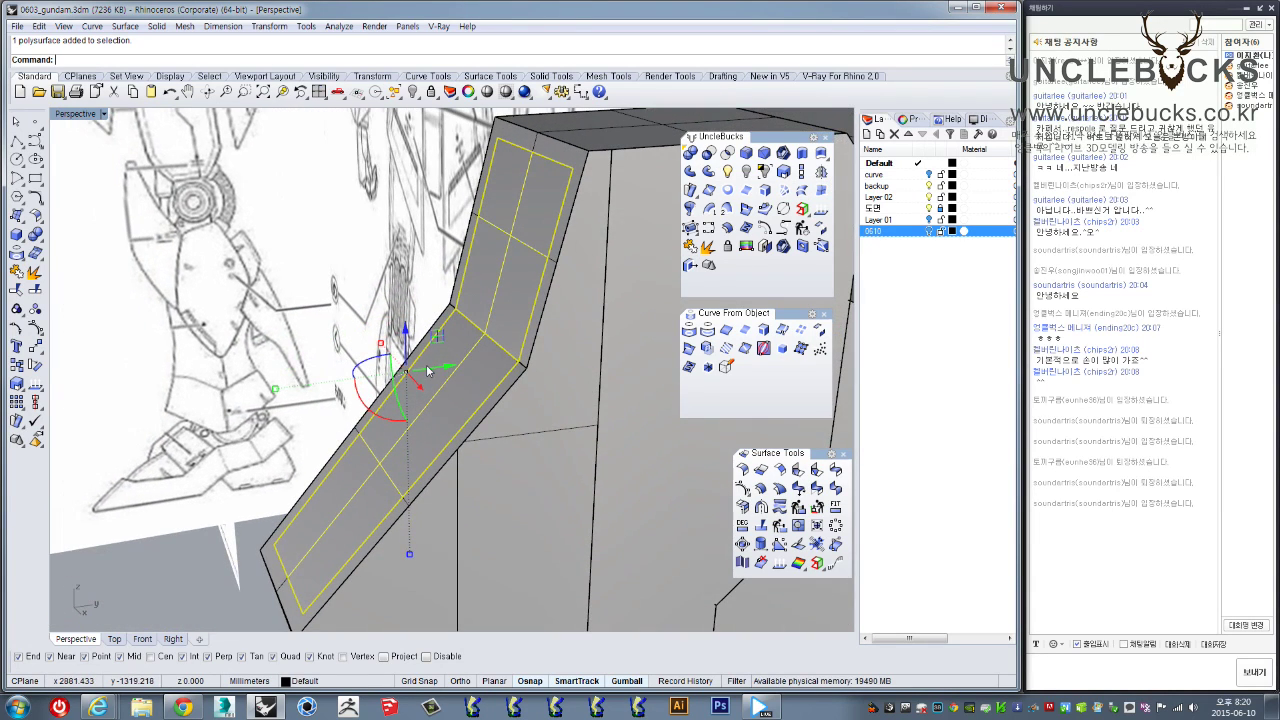
pyautogui.scroll(-1, 438, 362)
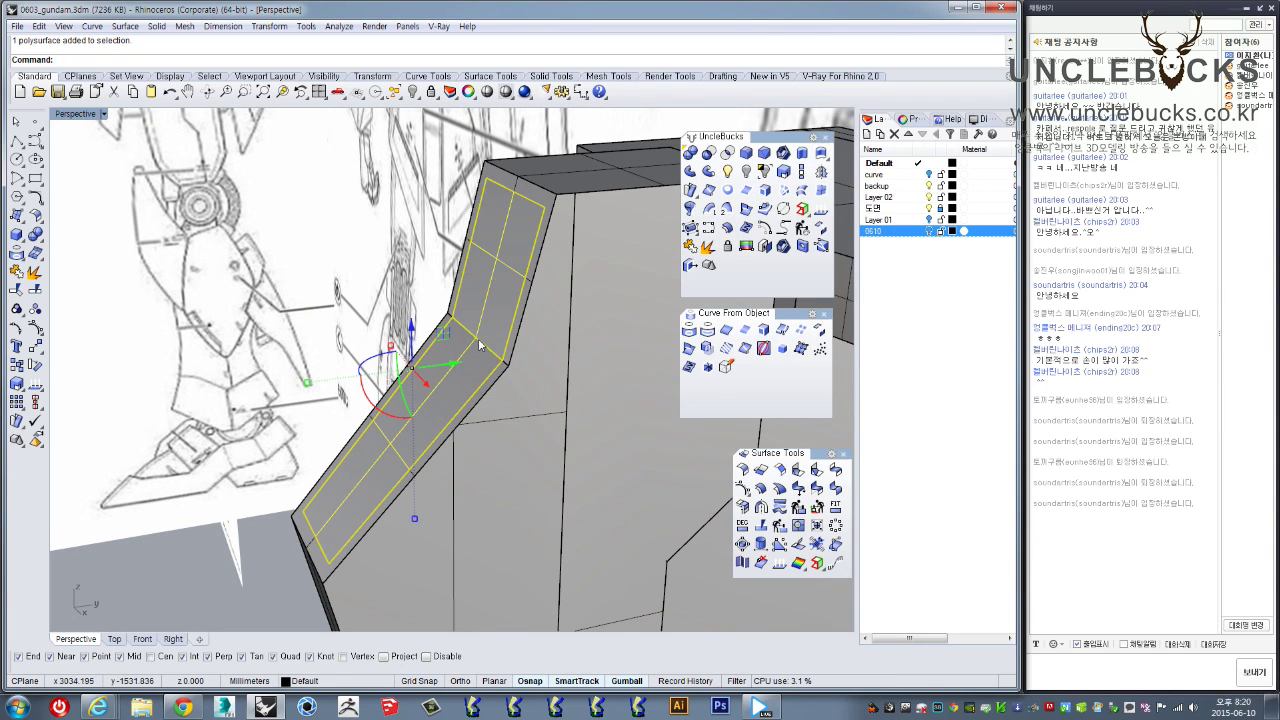
pyautogui.click(783, 246)
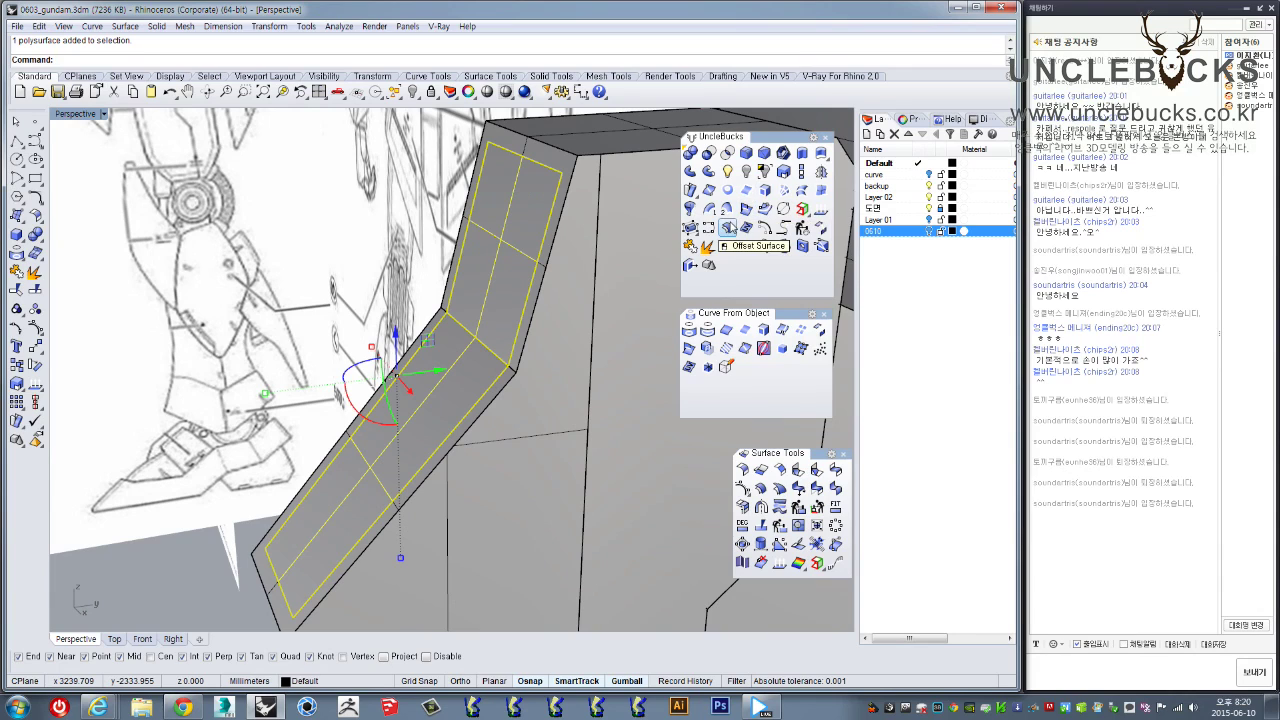
pyautogui.click(727, 229)
pyautogui.click(480, 303)
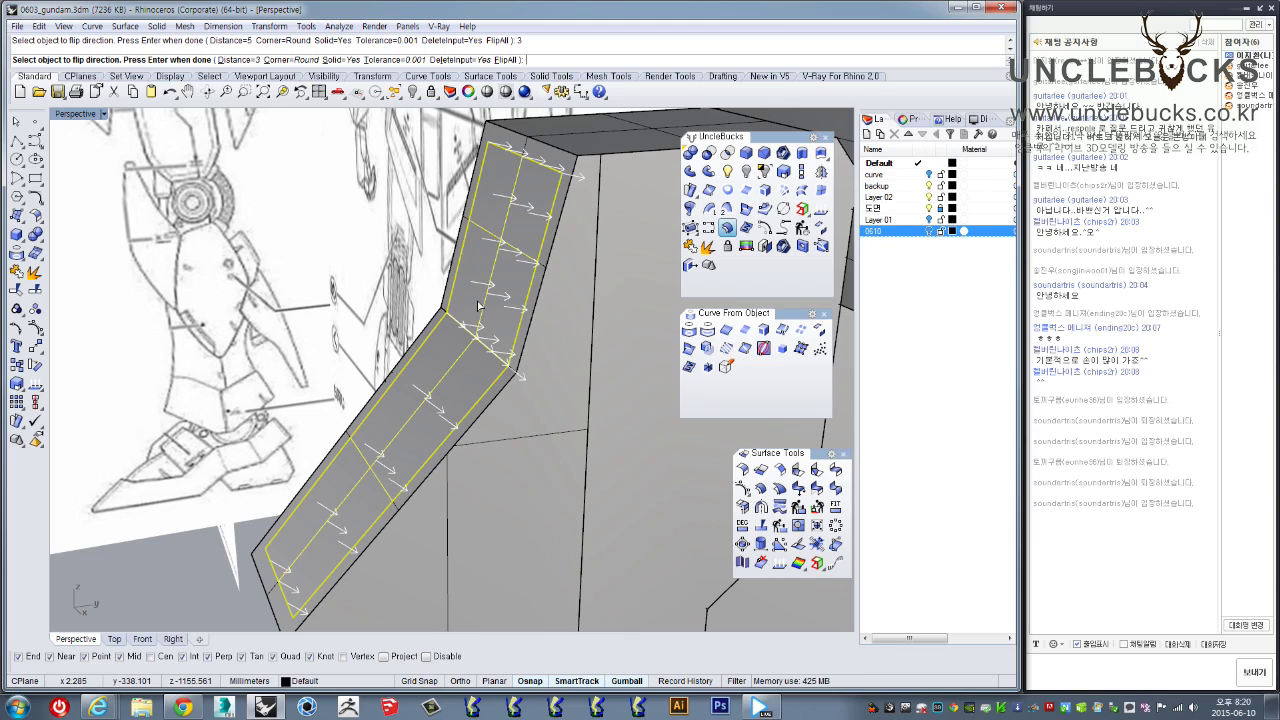
# Explode the offset panel solid and delete its outer faces to open the recess
pyautogui.moveTo(478, 306); pyautogui.dragTo(707, 250, button='right')
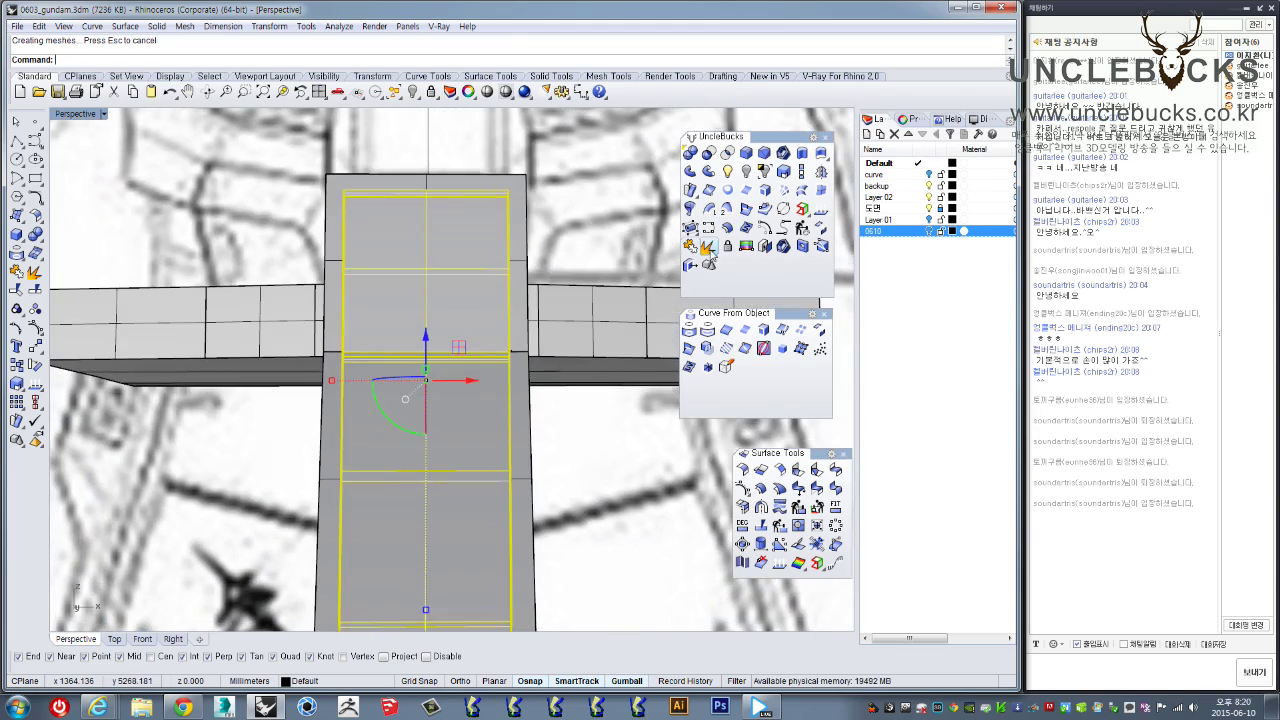
pyautogui.click(463, 286)
pyautogui.press('Delete')
pyautogui.moveTo(430, 410); pyautogui.dragTo(320, 457, button='right')
pyautogui.scroll(-5, 320, 457)
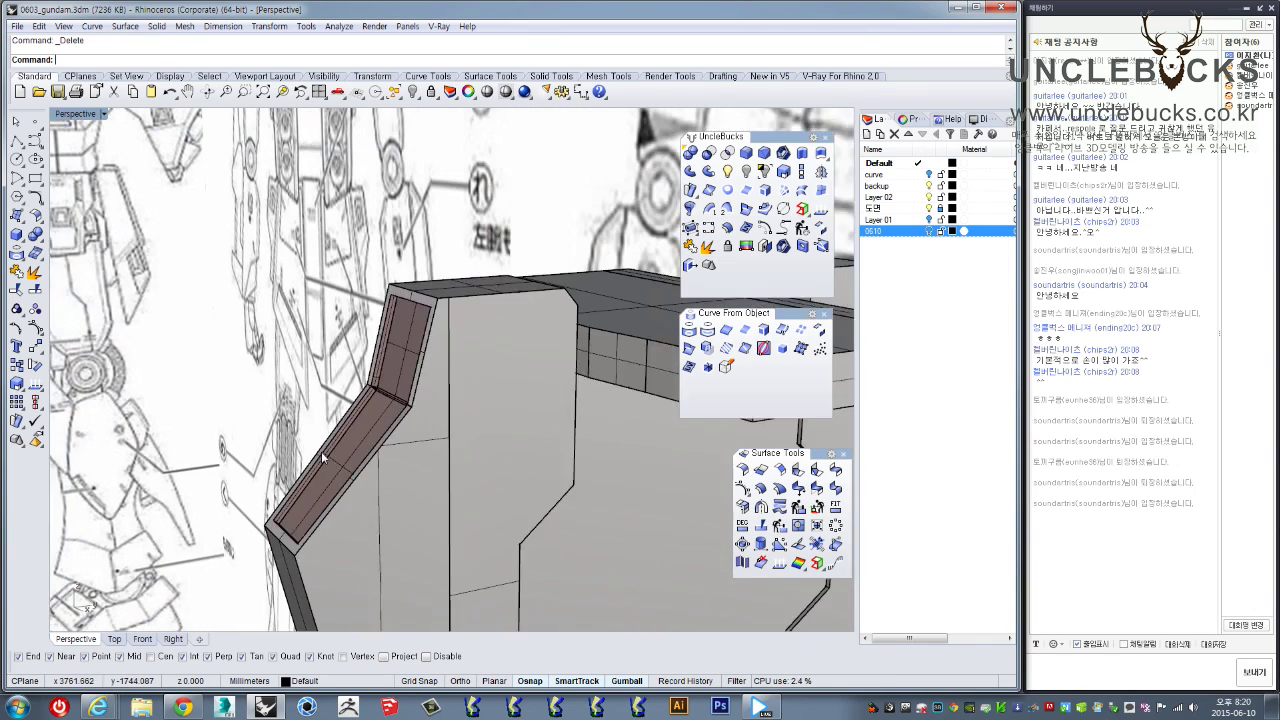
# Join the recess surfaces with the skirt body
pyautogui.moveTo(200, 291); pyautogui.dragTo(463, 589)
pyautogui.keyDown('shift'); pyautogui.click(406, 485); pyautogui.keyUp('shift')
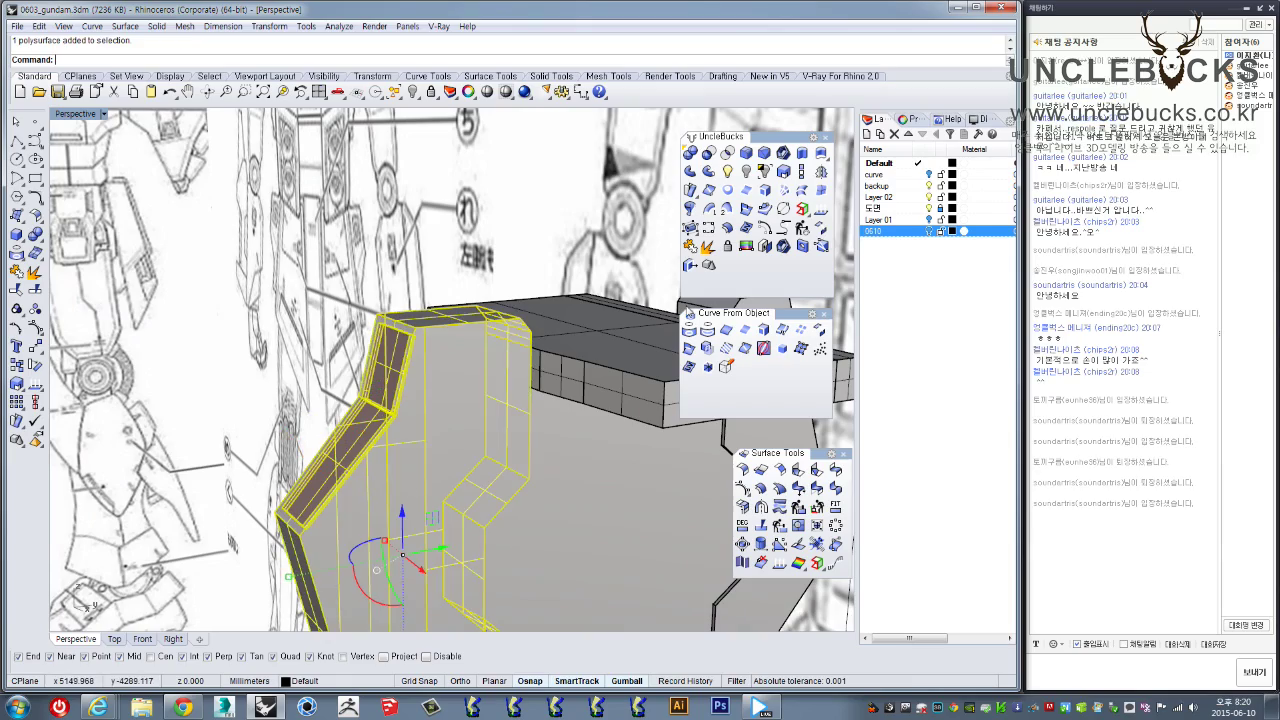
pyautogui.click(691, 250)
pyautogui.click(455, 400)
pyautogui.press('Escape')
# Delete the leftover geometry at the bend between the recess's uppermost and sloping faces
pyautogui.moveTo(310, 365); pyautogui.dragTo(434, 500, button='right')
pyautogui.scroll(7, 360, 394)
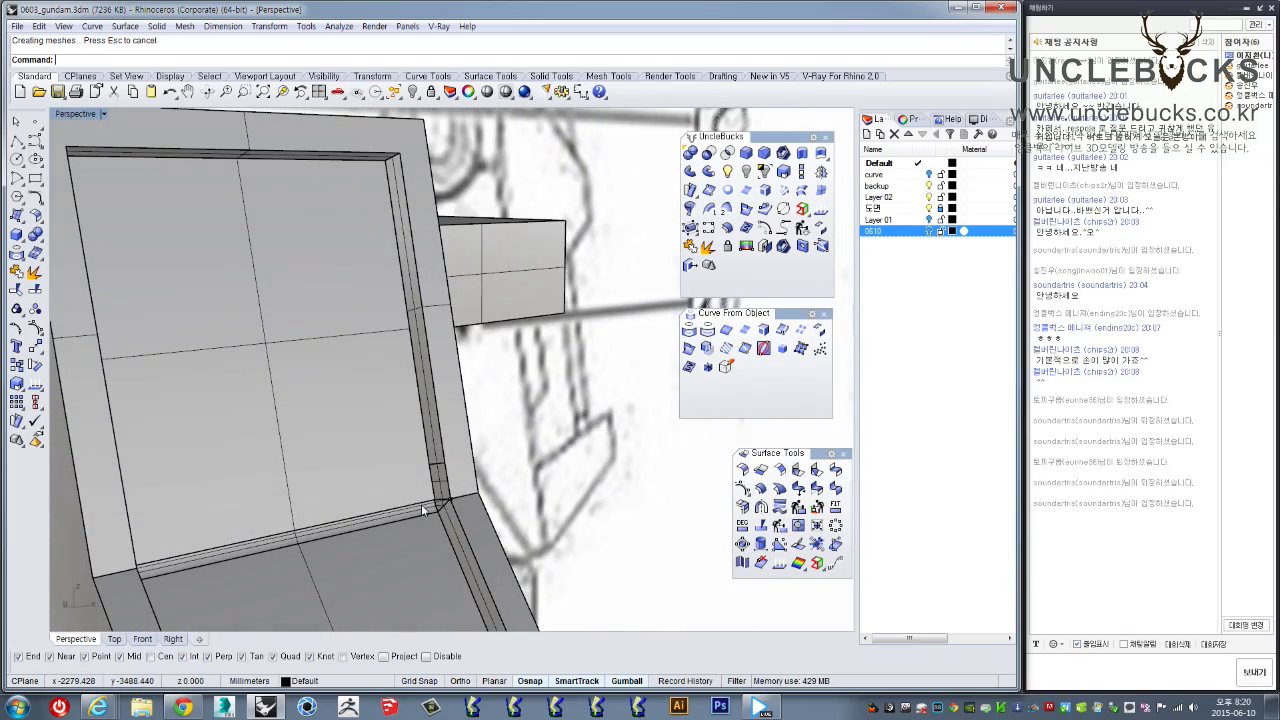
pyautogui.click(421, 504)
pyautogui.click(580, 410)
pyautogui.press('Delete')
# Compare the recessed skirt with the reference drawing in the perspective view and the maximized front view
pyautogui.scroll(-10, 445, 482)
pyautogui.moveTo(448, 480)
pyautogui.mouseDown(button='right')
pyautogui.moveTo(435, 485)
pyautogui.moveTo(411, 452)
pyautogui.moveTo(506, 424)
pyautogui.moveTo(422, 401)
pyautogui.moveTo(397, 340)
pyautogui.moveTo(559, 434)
pyautogui.moveTo(534, 432)
pyautogui.moveTo(520, 416)
pyautogui.moveTo(572, 362)
pyautogui.mouseUp(button='right')
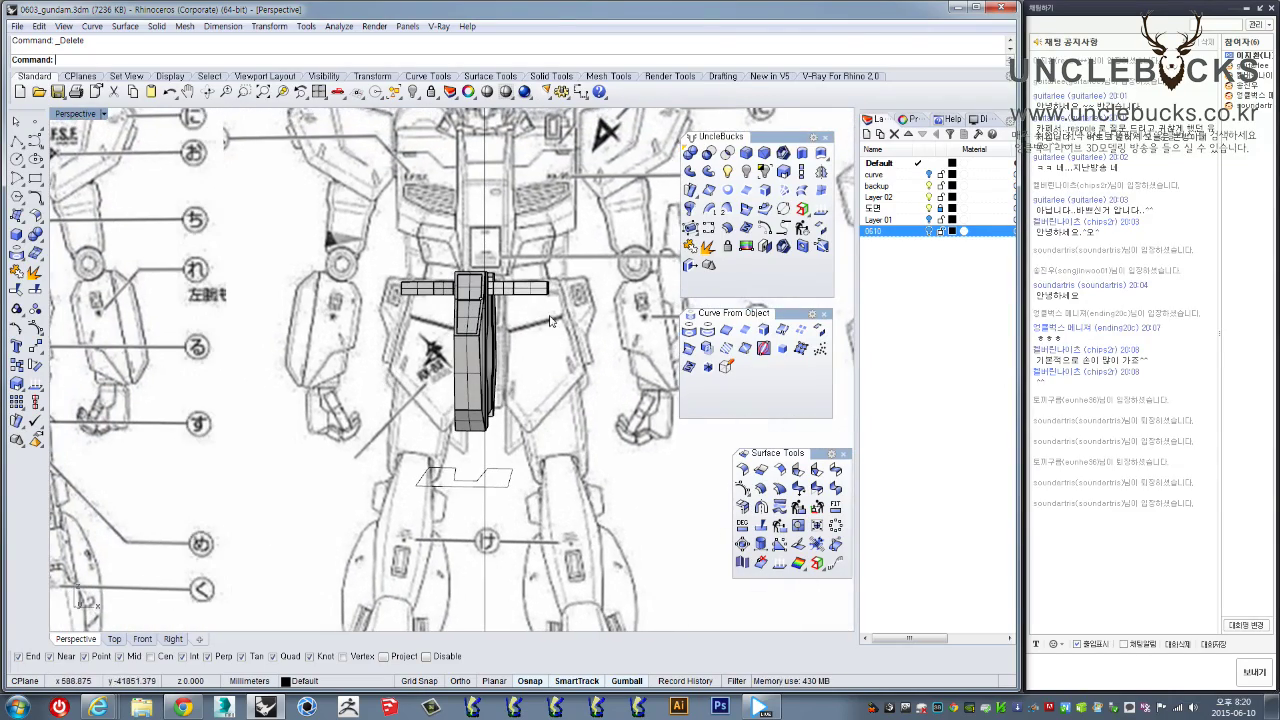
pyautogui.moveTo(550, 320); pyautogui.dragTo(533, 338, button='right')
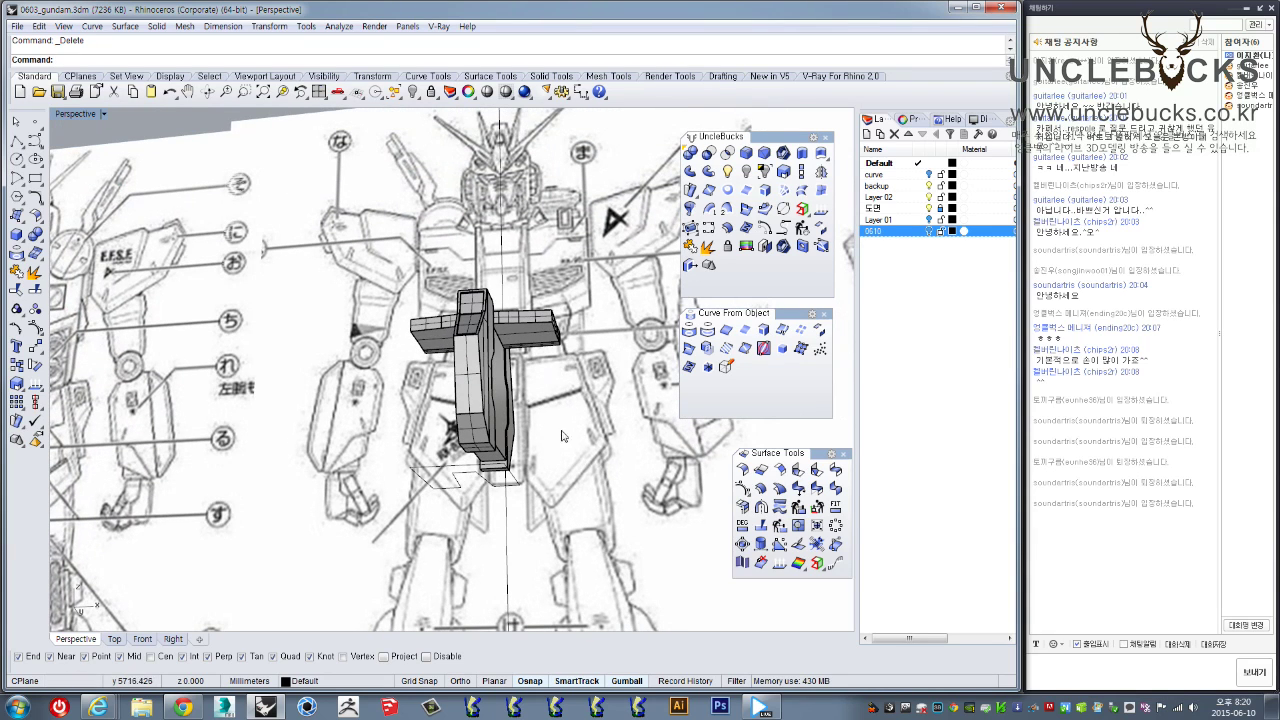
pyautogui.moveTo(539, 375); pyautogui.dragTo(463, 378, button='right')
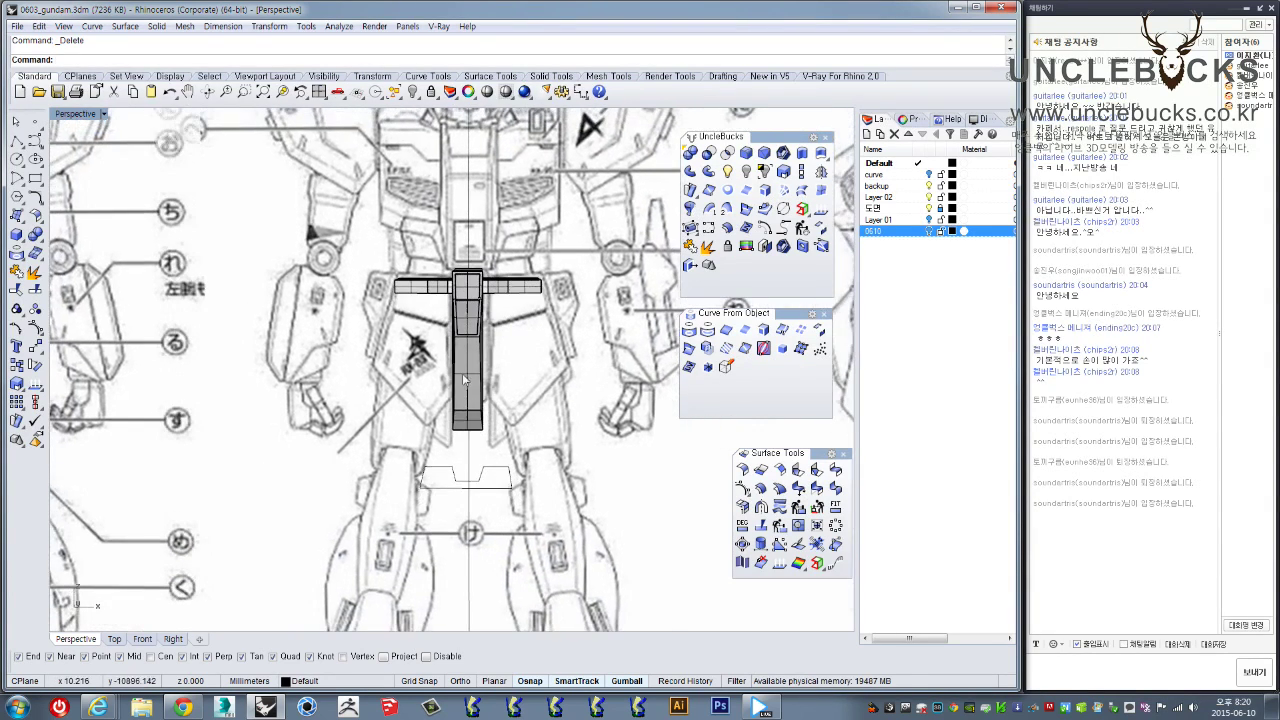
pyautogui.doubleClick(62, 114)
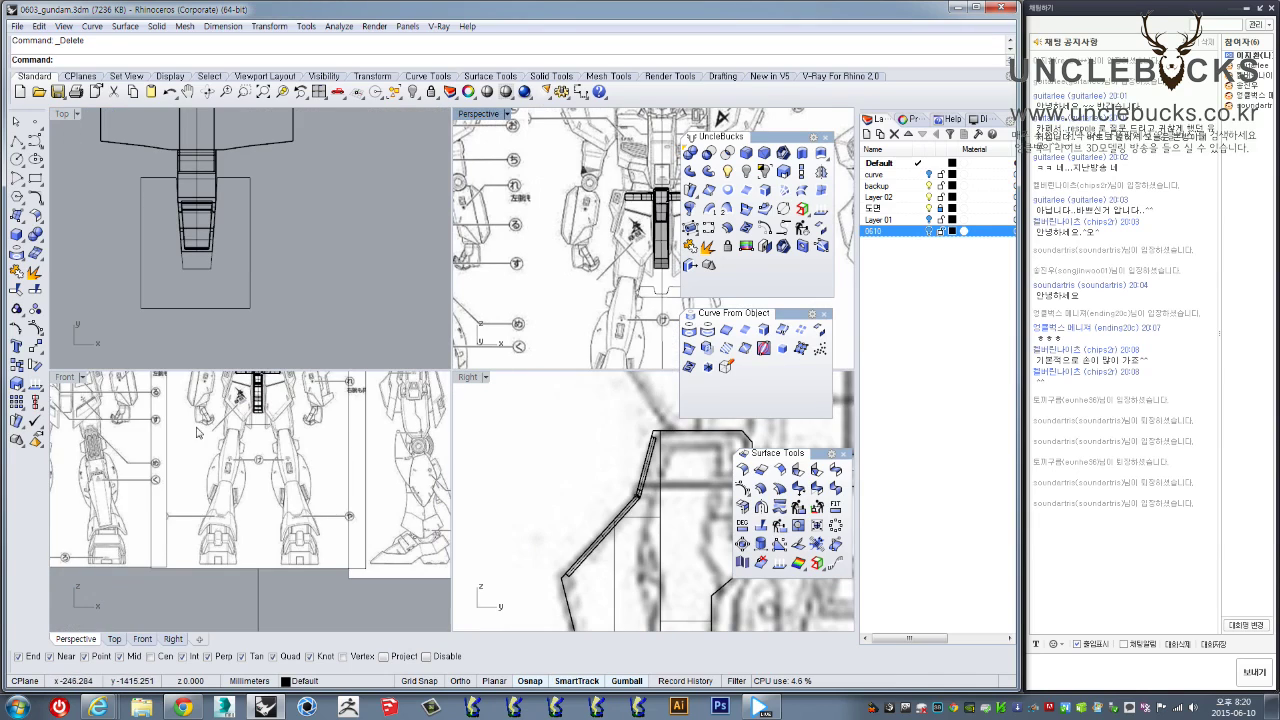
pyautogui.moveTo(246, 412); pyautogui.dragTo(242, 482, button='right')
pyautogui.doubleClick(57, 380)
pyautogui.scroll(5, 360, 302)
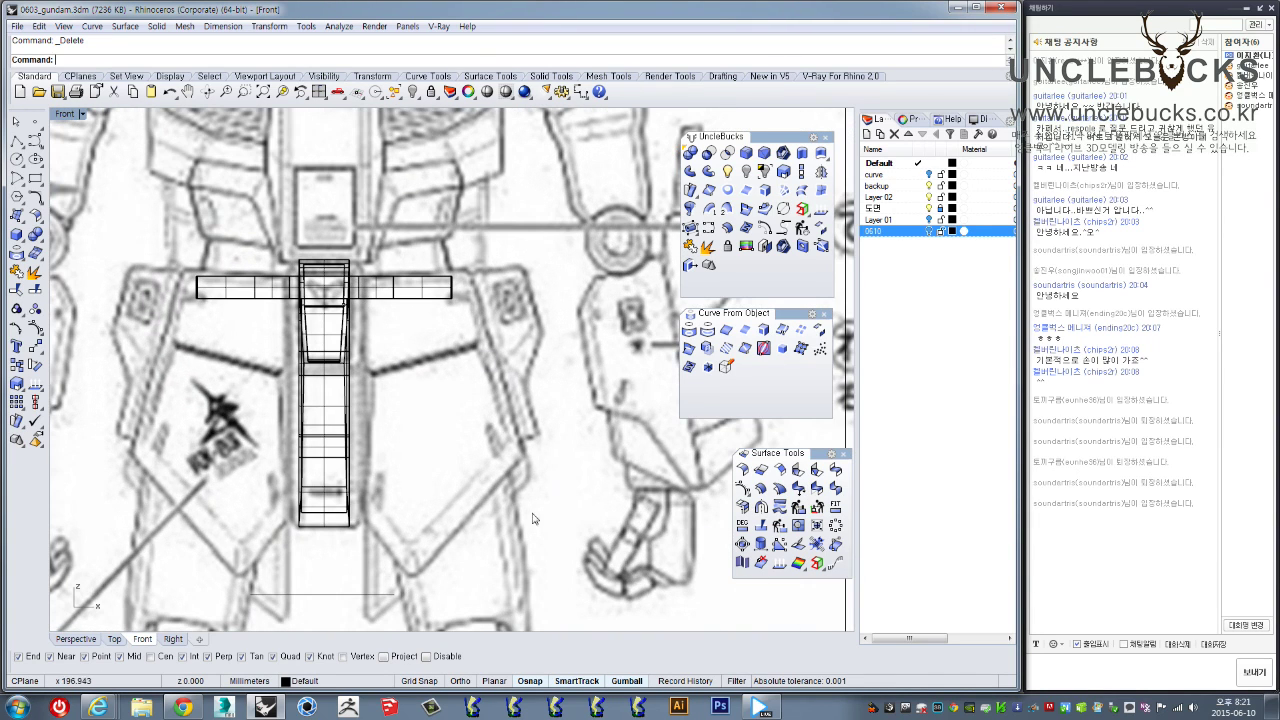
pyautogui.click(16, 142)
pyautogui.scroll(2, 361, 511)
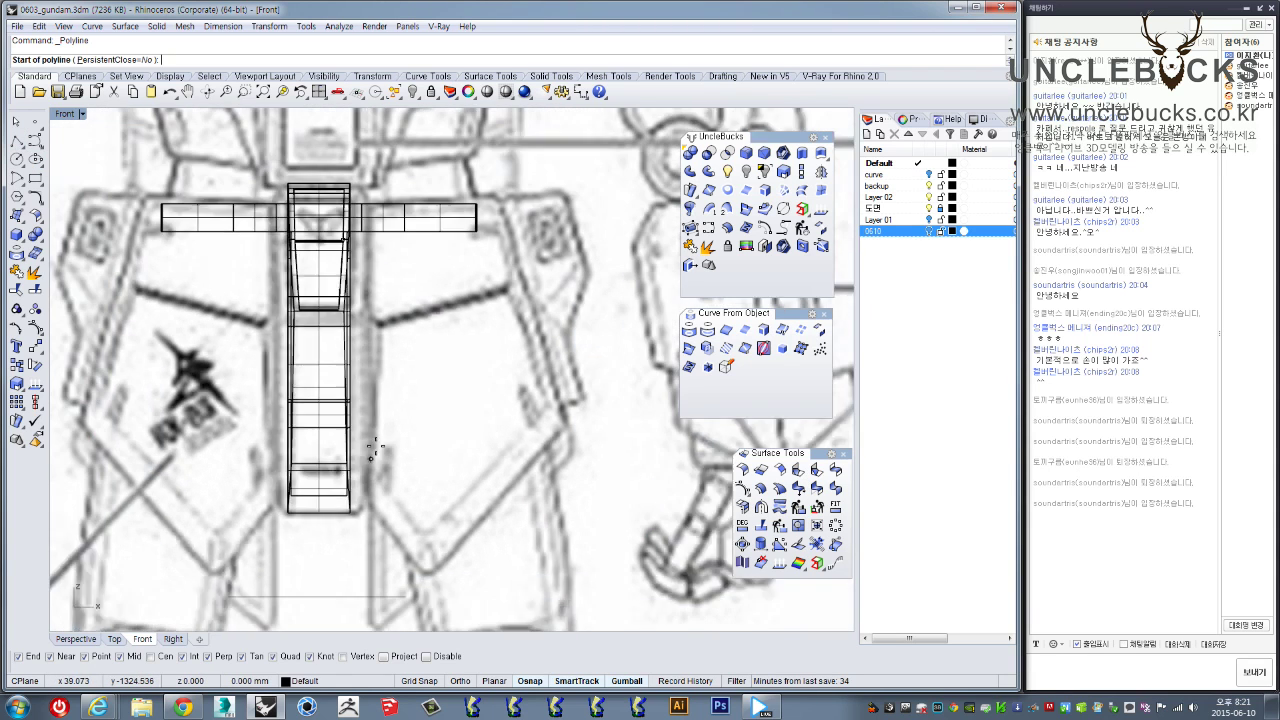
pyautogui.scroll(-2, 376, 310)
pyautogui.moveTo(376, 307); pyautogui.dragTo(377, 343, button='right')
pyautogui.press('Escape')
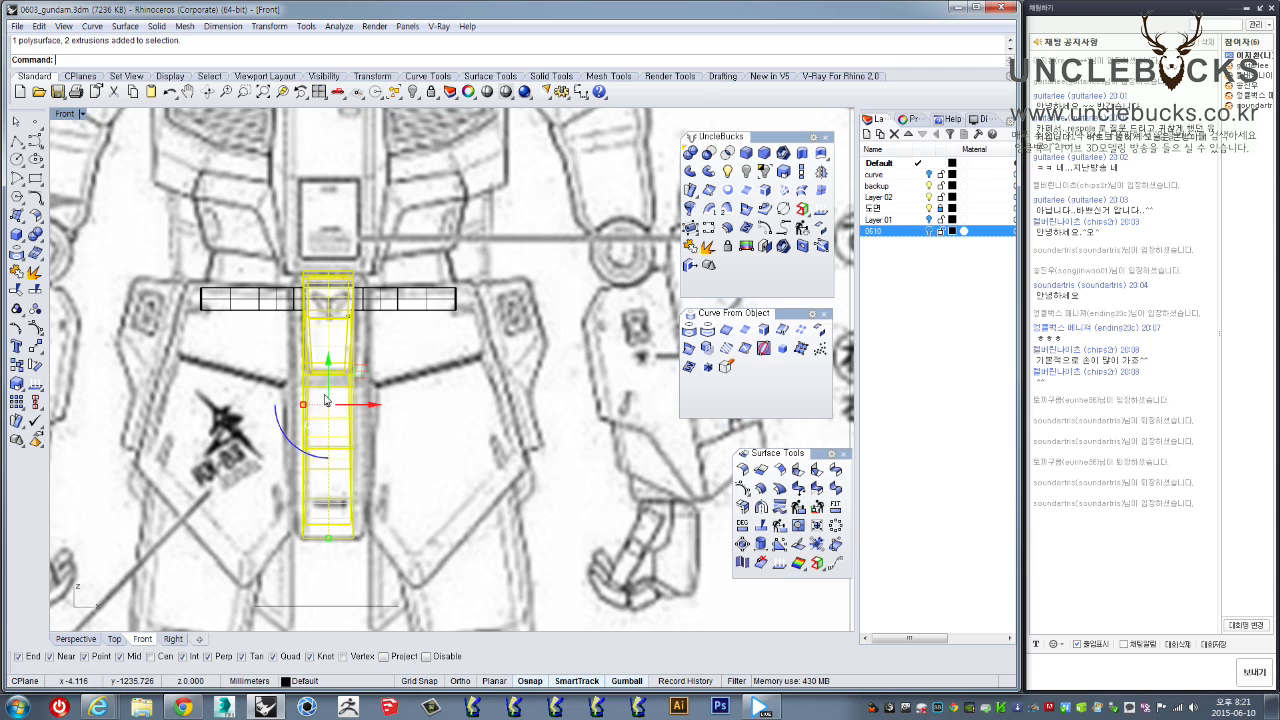
# Scale the central skirt block wider horizontally in the front view to match the reference drawing
pyautogui.click(324, 402)
pyautogui.scroll(2, 326, 400)
pyautogui.moveTo(290, 418); pyautogui.dragTo(281, 418)
pyautogui.click(429, 411)
pyautogui.moveTo(435, 405)
pyautogui.mouseDown(button='right')
pyautogui.moveTo(443, 364)
pyautogui.moveTo(448, 406)
pyautogui.mouseUp(button='right')
pyautogui.scroll(-6, 444, 358)
pyautogui.moveTo(449, 406); pyautogui.dragTo(388, 471)
# Examine the widened skirt block and the waist bar from several angles in the maximized perspective view
pyautogui.doubleClick(65, 114)
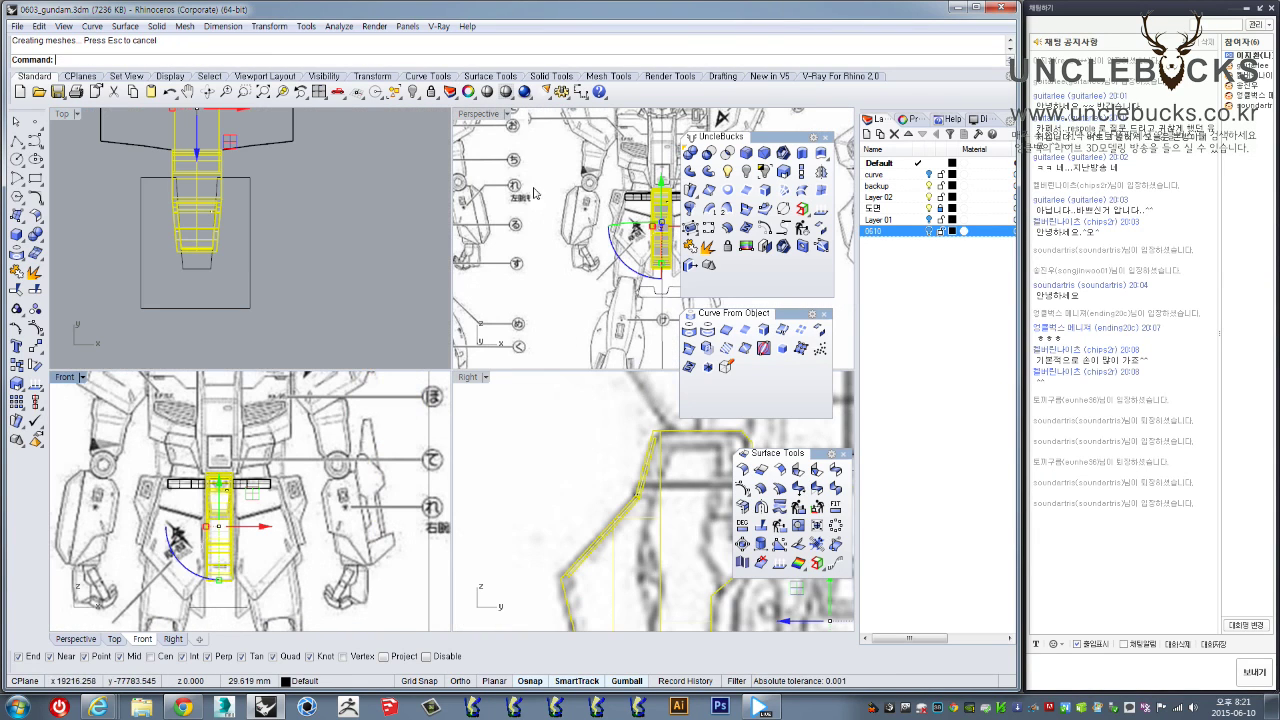
pyautogui.doubleClick(482, 114)
pyautogui.click(520, 262)
pyautogui.moveTo(490, 260); pyautogui.dragTo(430, 262, button='right')
pyautogui.scroll(4, 468, 305)
pyautogui.scroll(2, 468, 305)
pyautogui.rightClick(468, 304)
pyautogui.press('Escape')
pyautogui.moveTo(513, 322); pyautogui.dragTo(622, 306, button='right')
pyautogui.scroll(4, 520, 300)
pyautogui.click(464, 322)
pyautogui.moveTo(464, 322); pyautogui.dragTo(438, 447, button='right')
pyautogui.moveTo(427, 283); pyautogui.dragTo(417, 260, button='right')
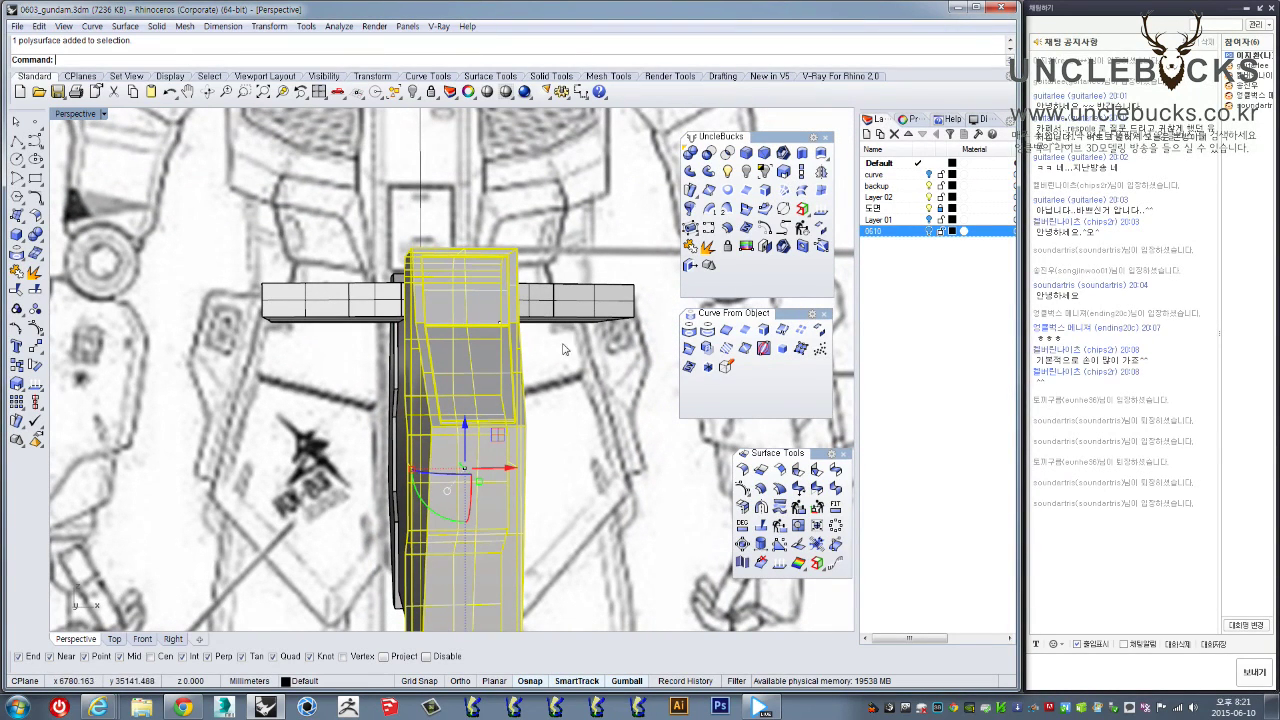
pyautogui.click(601, 383)
pyautogui.moveTo(590, 410); pyautogui.dragTo(458, 385, button='right')
pyautogui.scroll(-6, 480, 400)
pyautogui.scroll(3, 455, 375)
# Bring the front view to full size and turn on Project for the object snaps
pyautogui.doubleClick(65, 117)
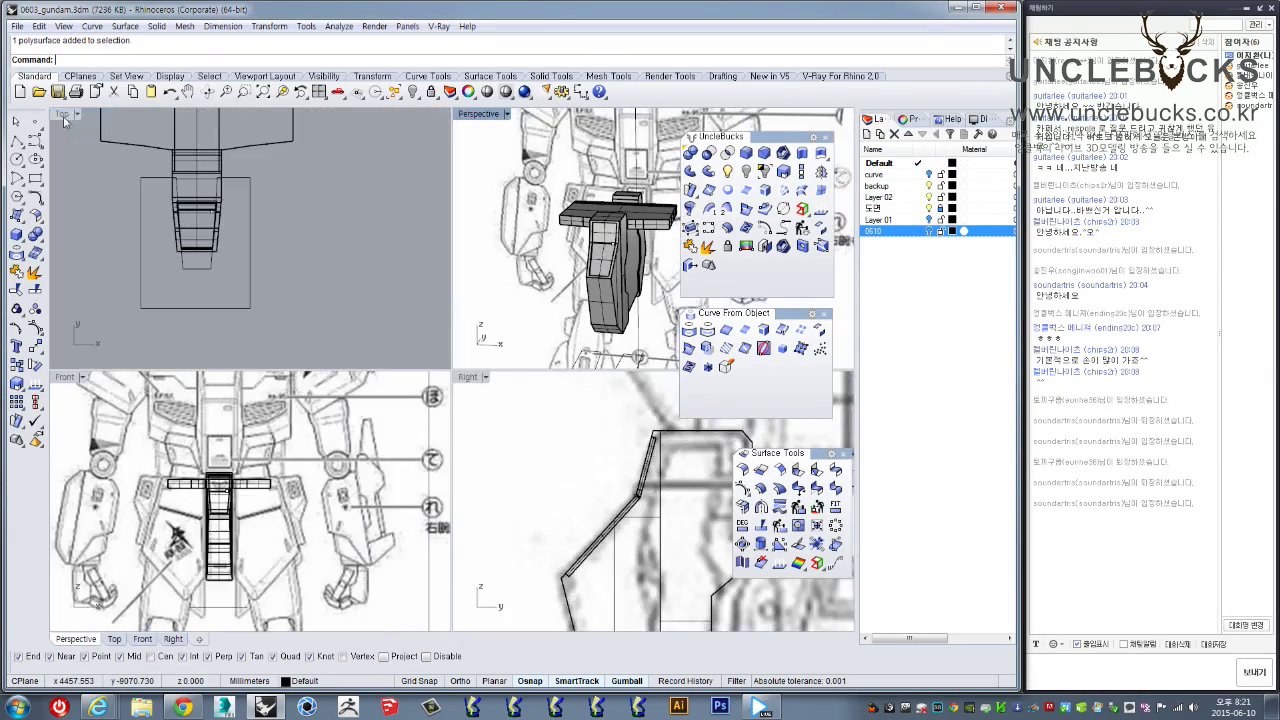
pyautogui.doubleClick(64, 379)
pyautogui.moveTo(392, 366); pyautogui.dragTo(298, 400, button='right')
pyautogui.moveTo(478, 412); pyautogui.dragTo(464, 391, button='right')
pyautogui.click(16, 141)
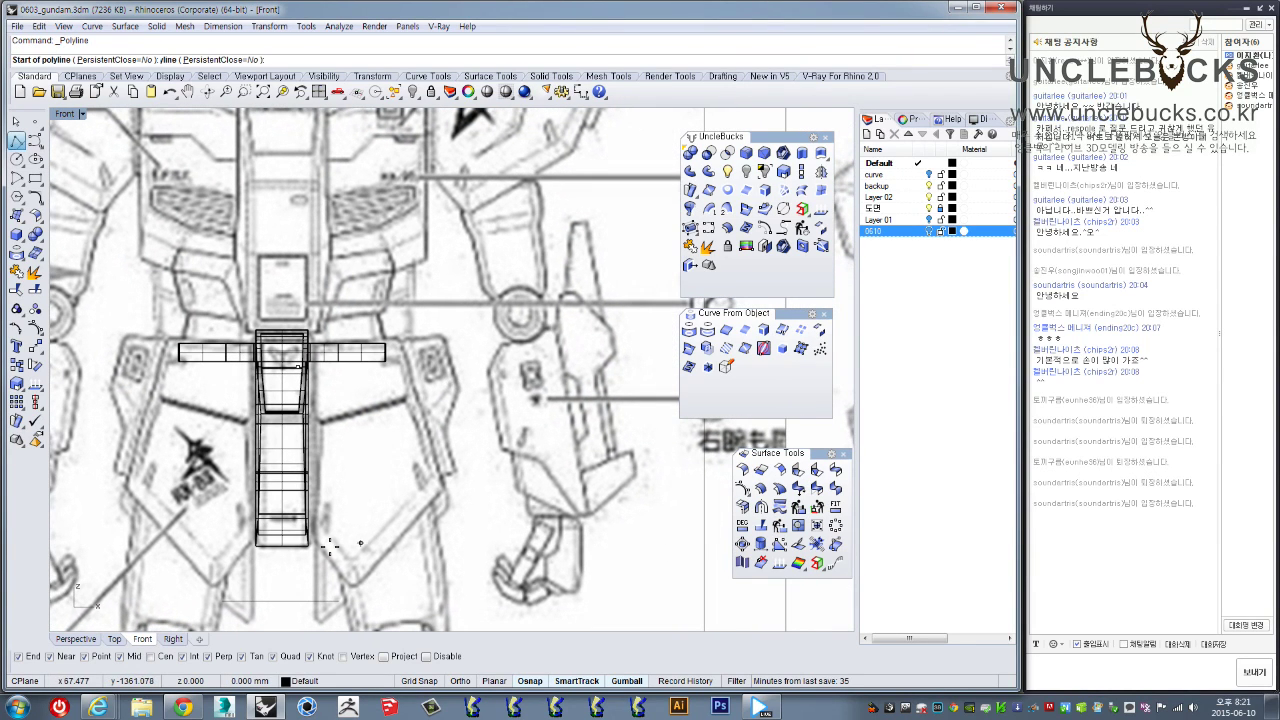
pyautogui.scroll(2, 319, 541)
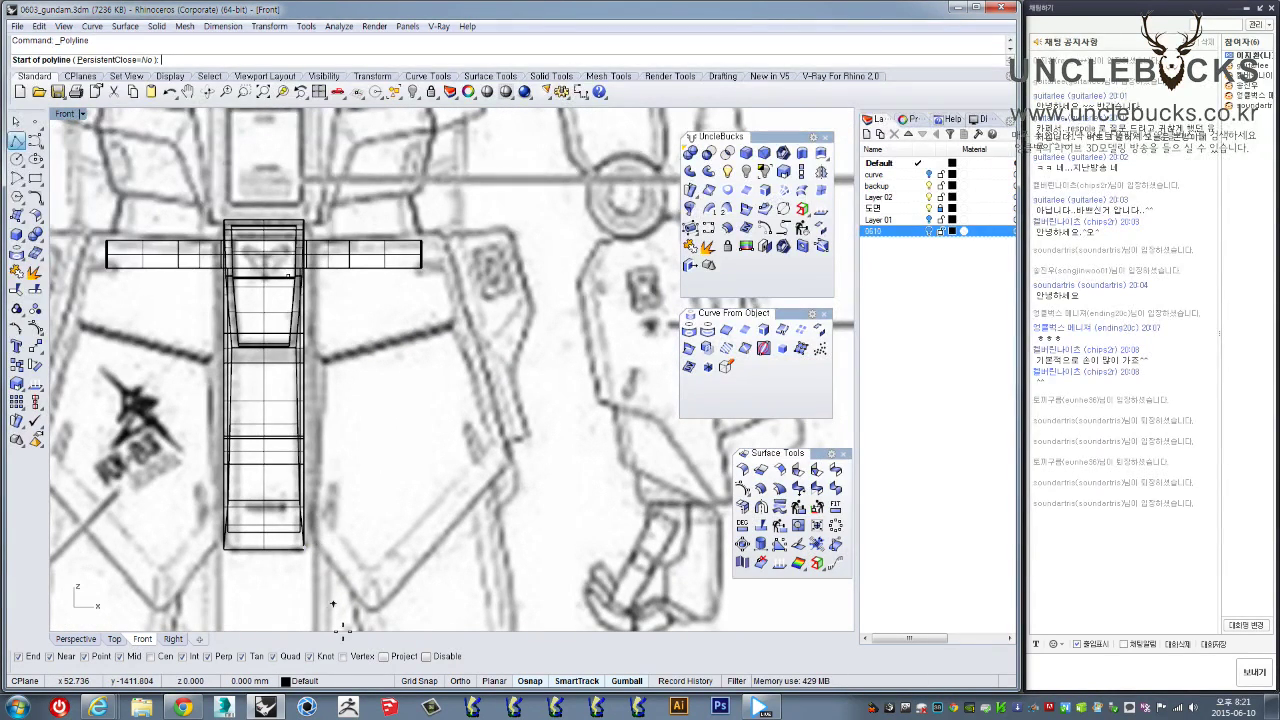
pyautogui.press('Escape')
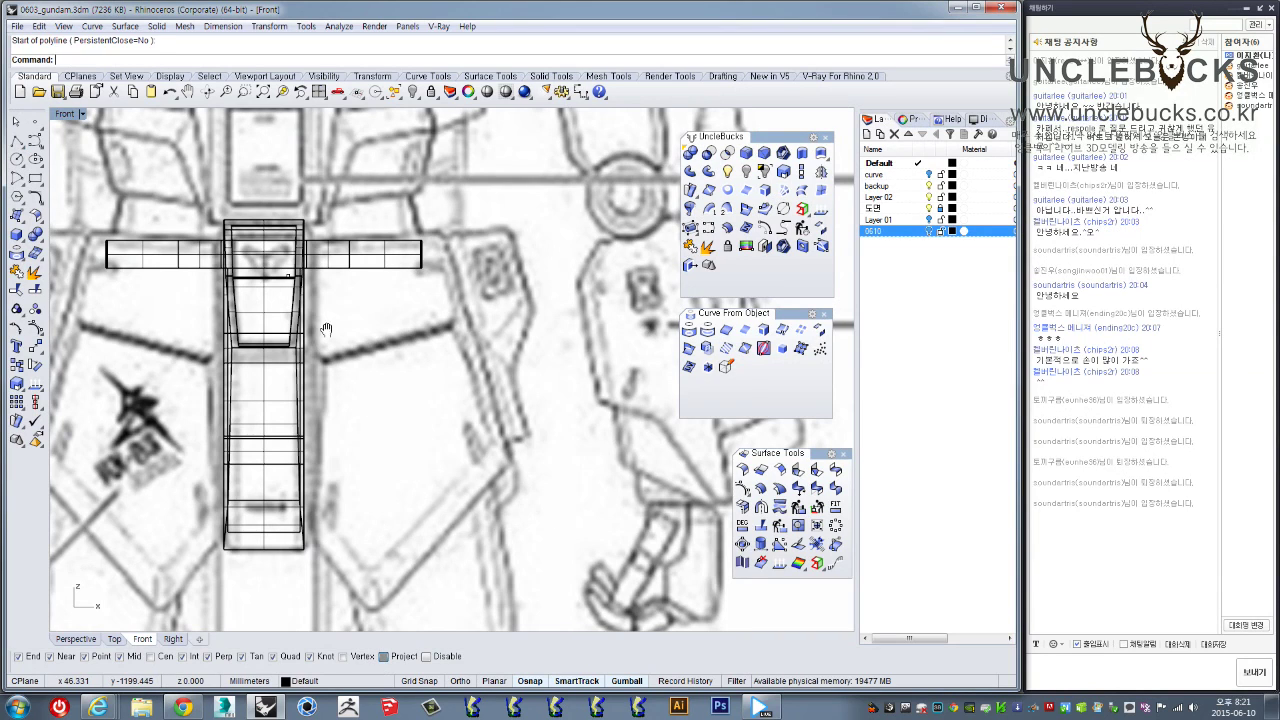
# Trace a closed five-sided polyline around the armour plate to the right of the central skirt block, following the front reference drawing
pyautogui.moveTo(327, 325); pyautogui.dragTo(333, 369, button='right')
pyautogui.rightClick(336, 341)
pyautogui.scroll(2, 316, 283)
pyautogui.click(317, 283)
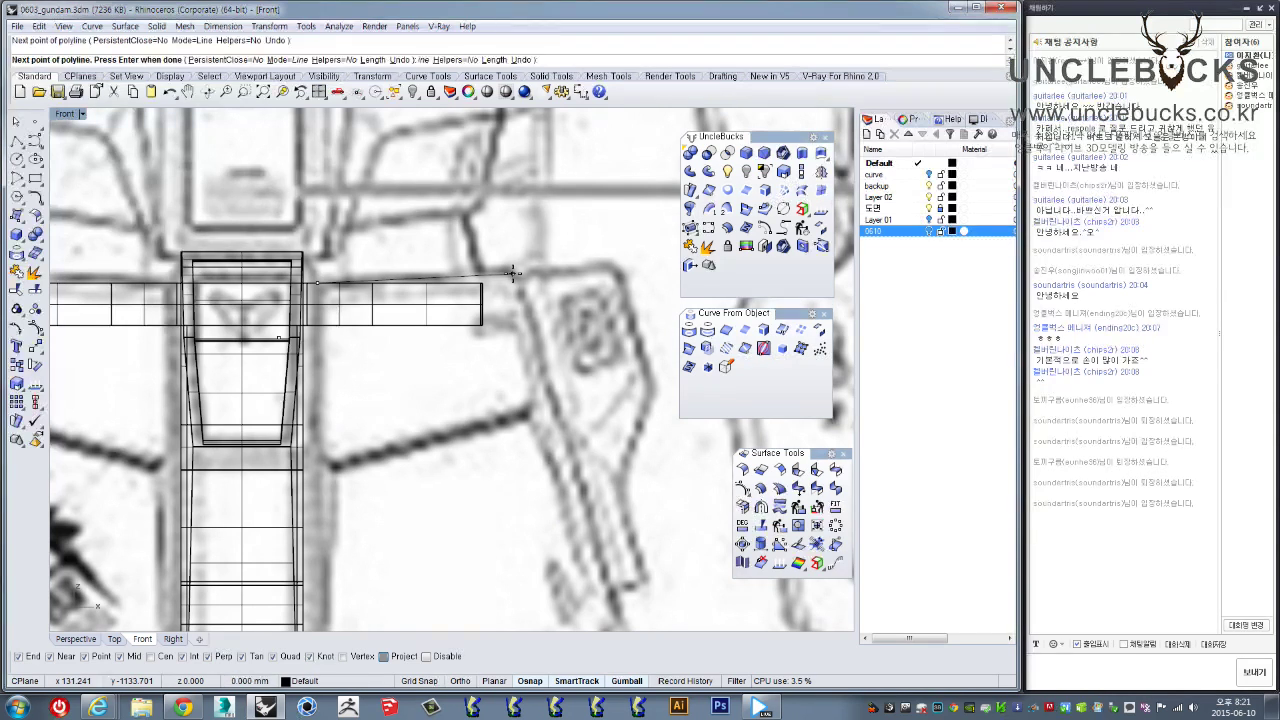
pyautogui.click(513, 273)
pyautogui.scroll(-2, 513, 273)
pyautogui.click(566, 415)
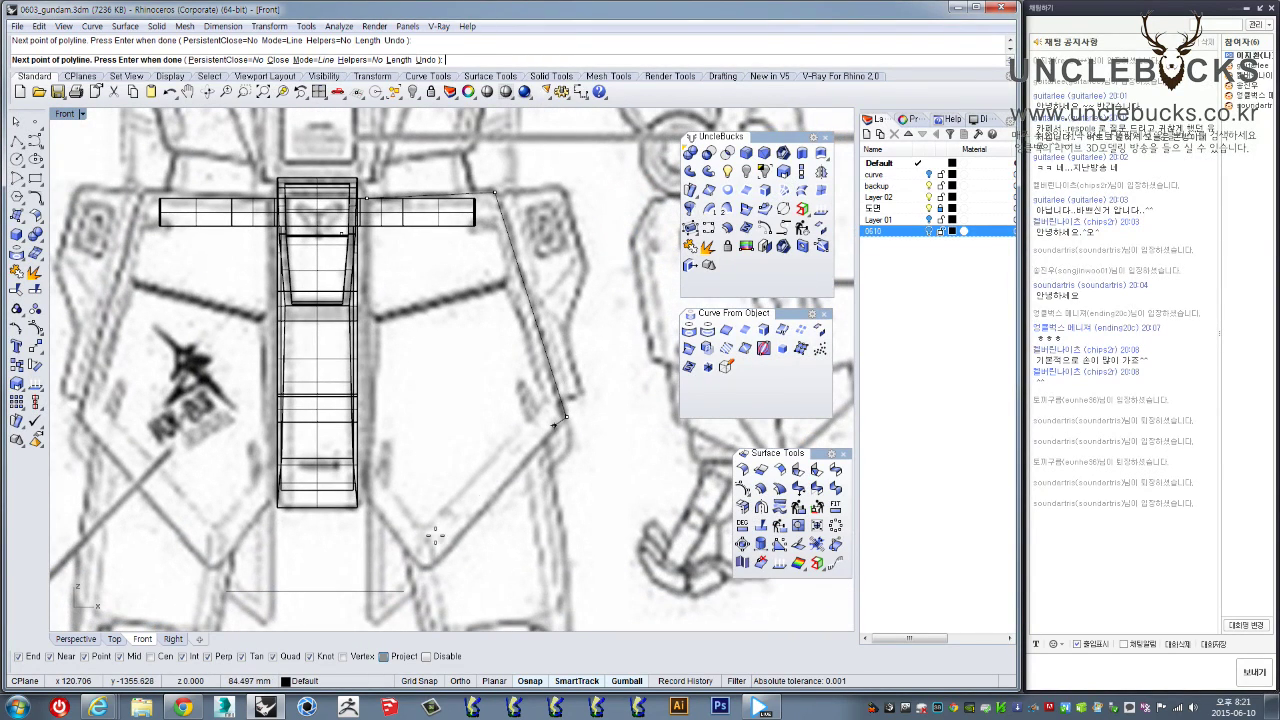
pyautogui.click(424, 576)
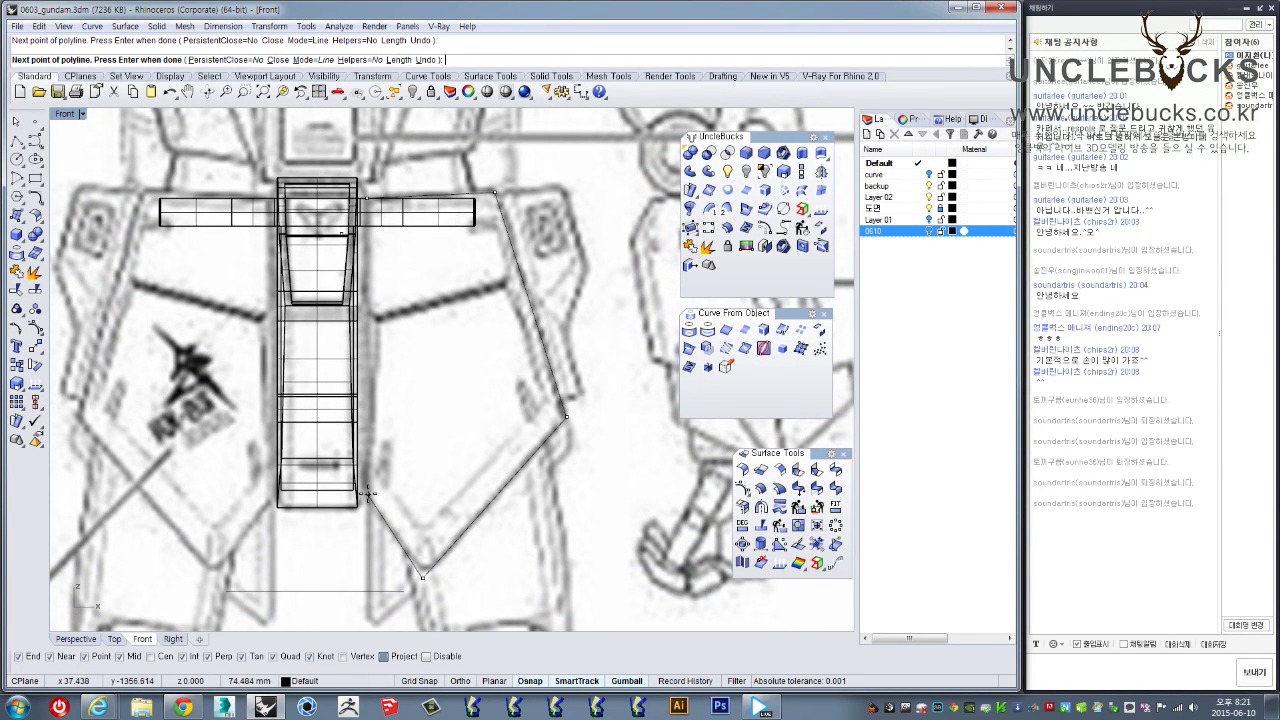
pyautogui.scroll(3, 368, 492)
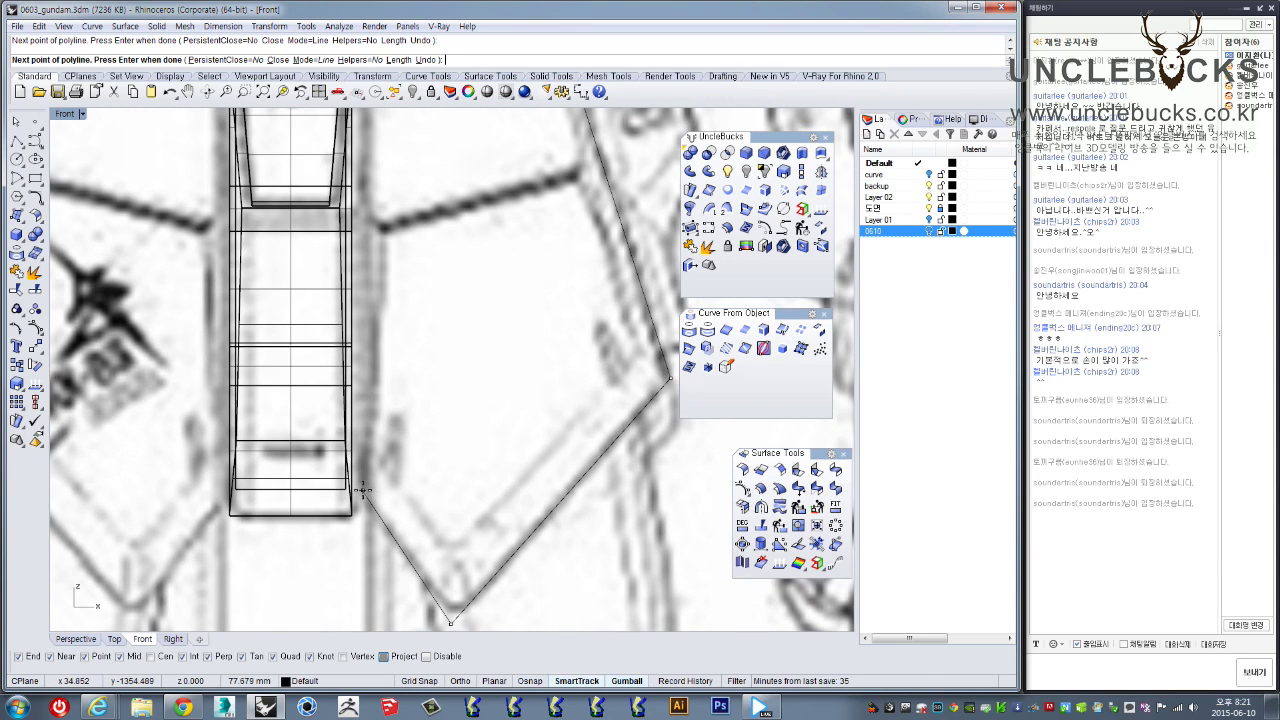
pyautogui.moveTo(365, 226); pyautogui.dragTo(373, 510, button='right')
pyautogui.click(373, 328)
pyautogui.scroll(-8, 396, 340)
pyautogui.click(505, 432)
pyautogui.moveTo(493, 447); pyautogui.dragTo(477, 367, button='right')
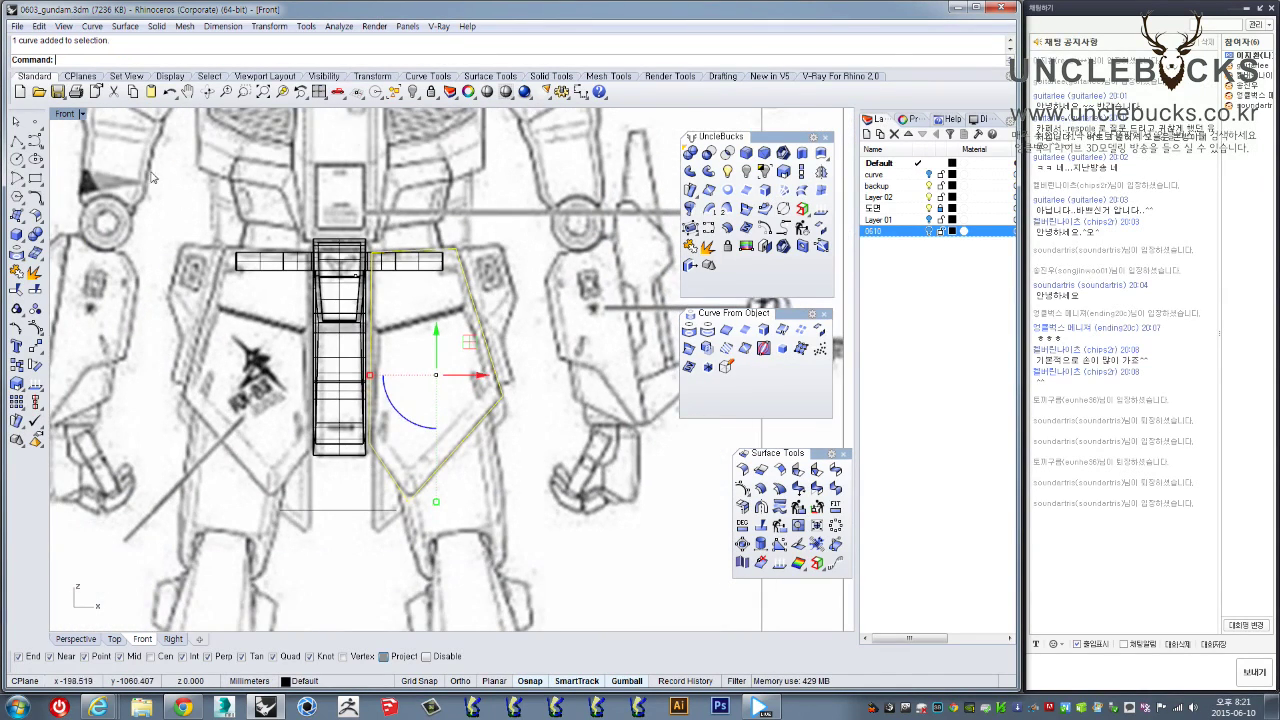
# Move the plate outline out in front of the skirt block in the perspective view, keeping a duplicate a short distance apart in depth
pyautogui.doubleClick(65, 115)
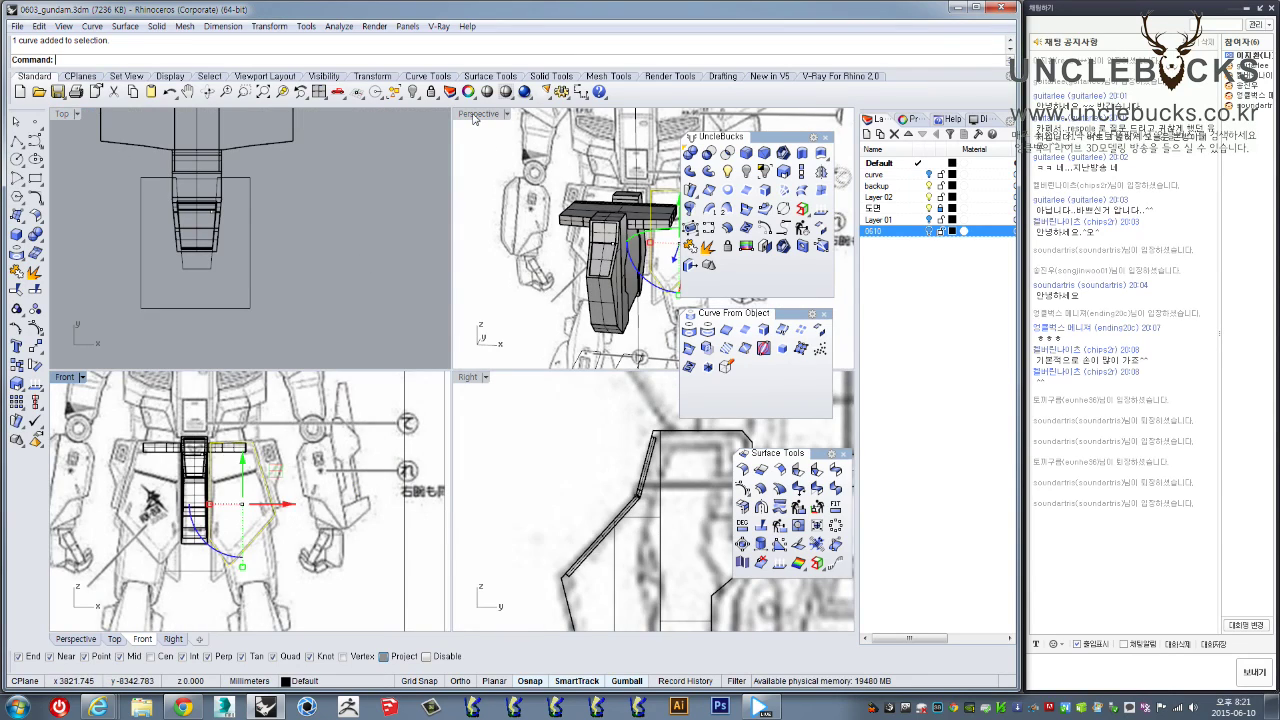
pyautogui.doubleClick(473, 115)
pyautogui.moveTo(540, 290); pyautogui.dragTo(490, 350, button='right')
pyautogui.moveTo(516, 346); pyautogui.dragTo(431, 393)
pyautogui.moveTo(432, 397); pyautogui.dragTo(289, 403, button='right')
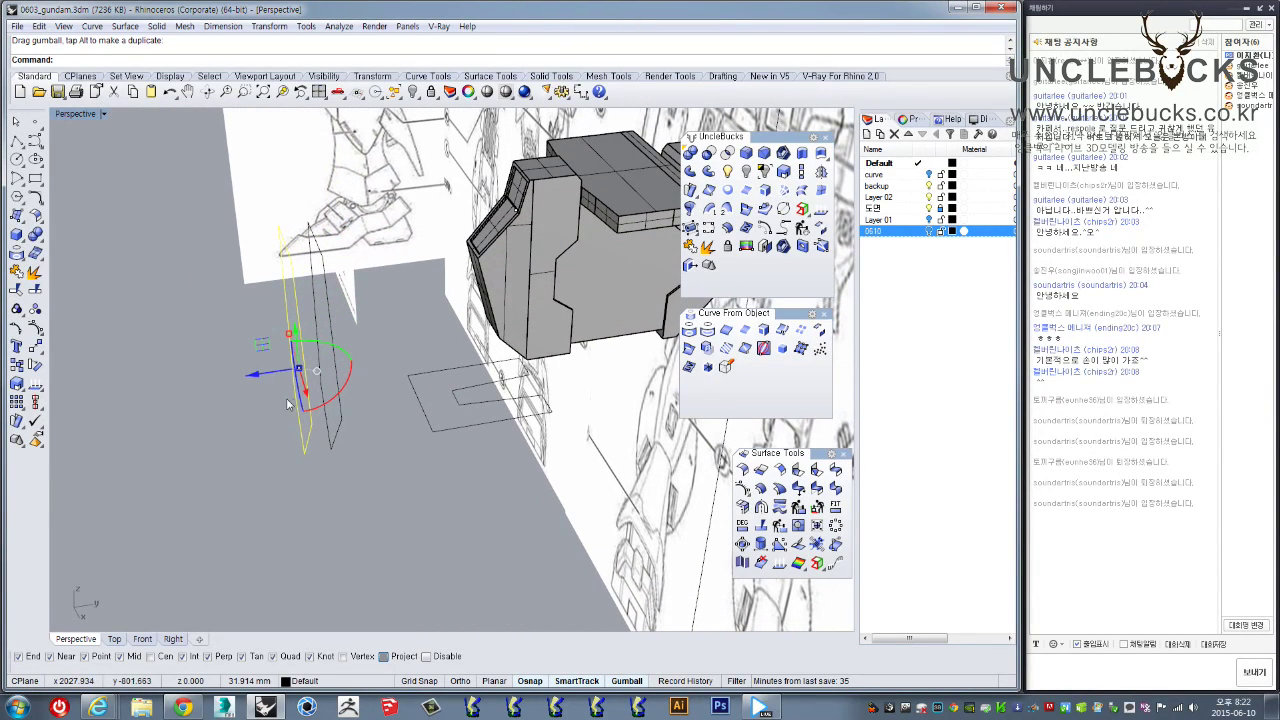
pyautogui.moveTo(270, 382)
pyautogui.mouseDown()
pyautogui.moveTo(261, 390)
pyautogui.moveTo(279, 385)
pyautogui.mouseUp()
pyautogui.moveTo(368, 360)
pyautogui.mouseDown(button='right')
pyautogui.moveTo(358, 346)
pyautogui.moveTo(438, 160)
pyautogui.mouseUp(button='right')
pyautogui.scroll(10, 407, 301)
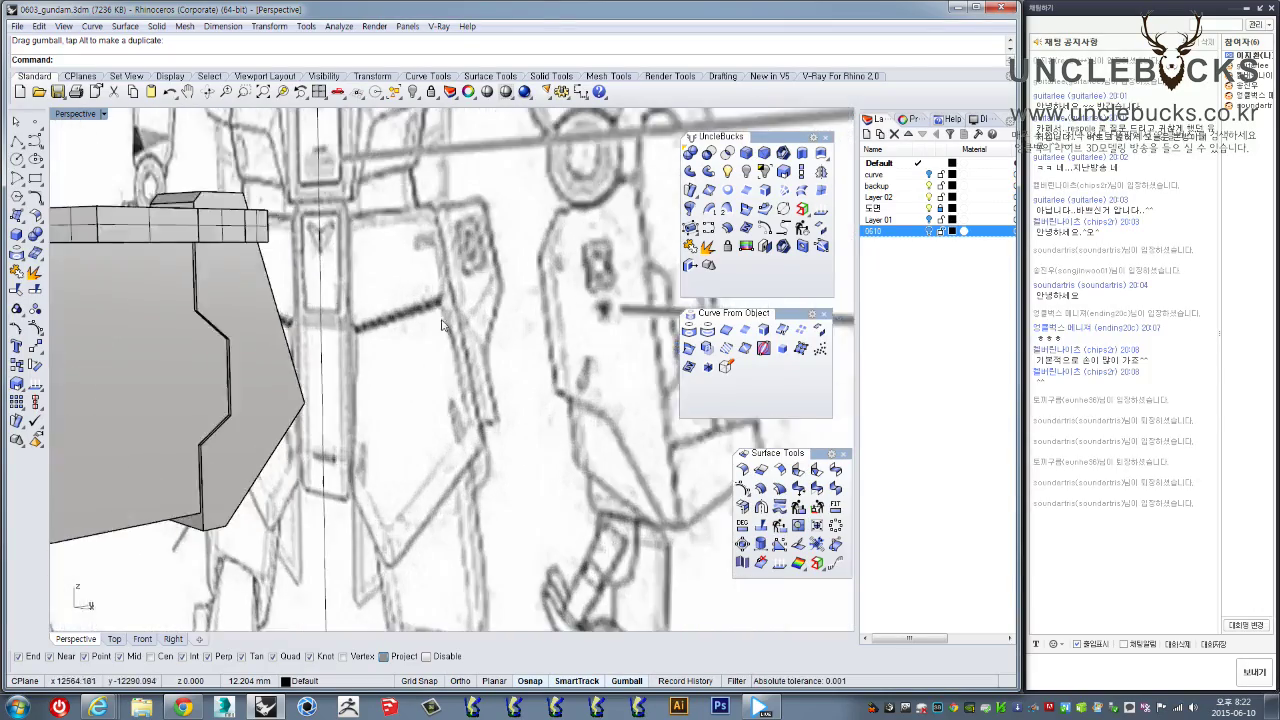
# Try raising the frontmost plate outline relative to the other one
pyautogui.scroll(-10, 480, 322)
pyautogui.moveTo(480, 322)
pyautogui.mouseDown(button='right')
pyautogui.moveTo(389, 340)
pyautogui.moveTo(302, 456)
pyautogui.mouseUp(button='right')
pyautogui.moveTo(286, 527)
pyautogui.mouseDown(button='right')
pyautogui.moveTo(349, 413)
pyautogui.moveTo(325, 297)
pyautogui.moveTo(340, 368)
pyautogui.moveTo(368, 414)
pyautogui.moveTo(356, 469)
pyautogui.moveTo(305, 510)
pyautogui.moveTo(212, 544)
pyautogui.mouseUp(button='right')
pyautogui.moveTo(210, 466); pyautogui.dragTo(126, 506, button='right')
pyautogui.click(186, 466)
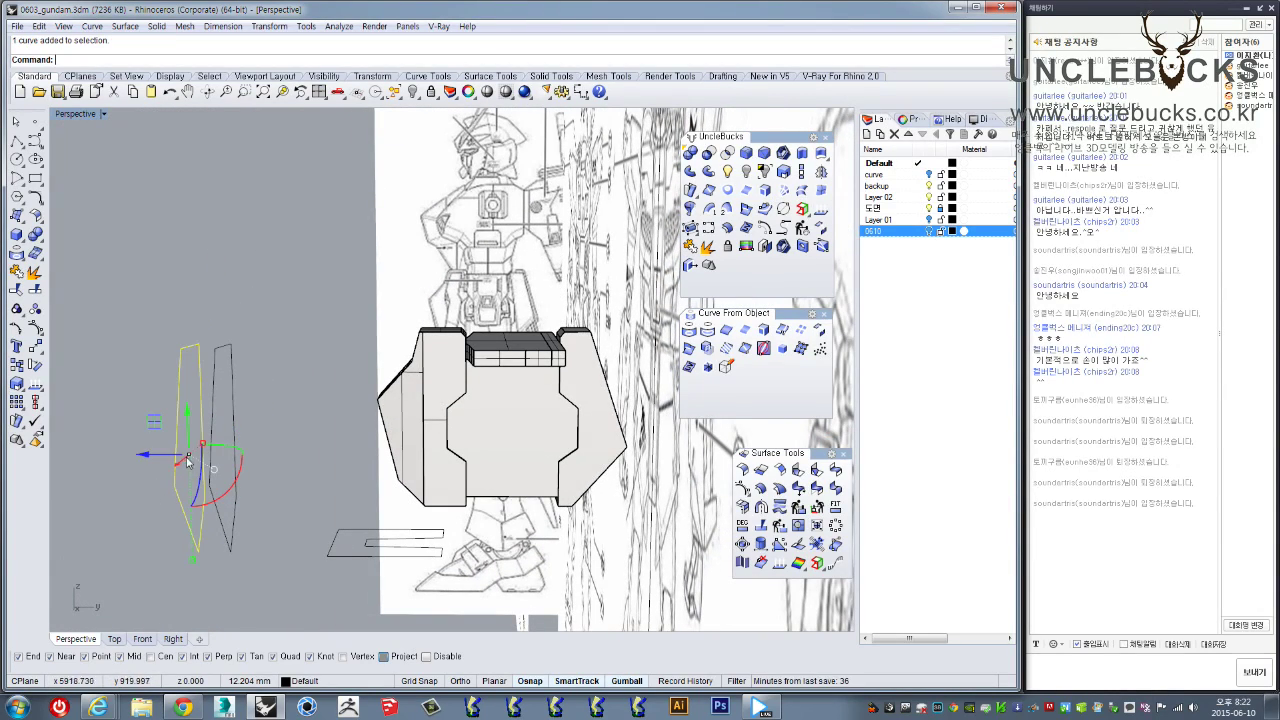
pyautogui.moveTo(187, 432); pyautogui.dragTo(188, 404)
pyautogui.moveTo(192, 430); pyautogui.dragTo(277, 452, button='right')
# Try lofting the two plate outlines with straight sections and inspect the resulting side surfaces
pyautogui.moveTo(293, 530); pyautogui.dragTo(210, 440)
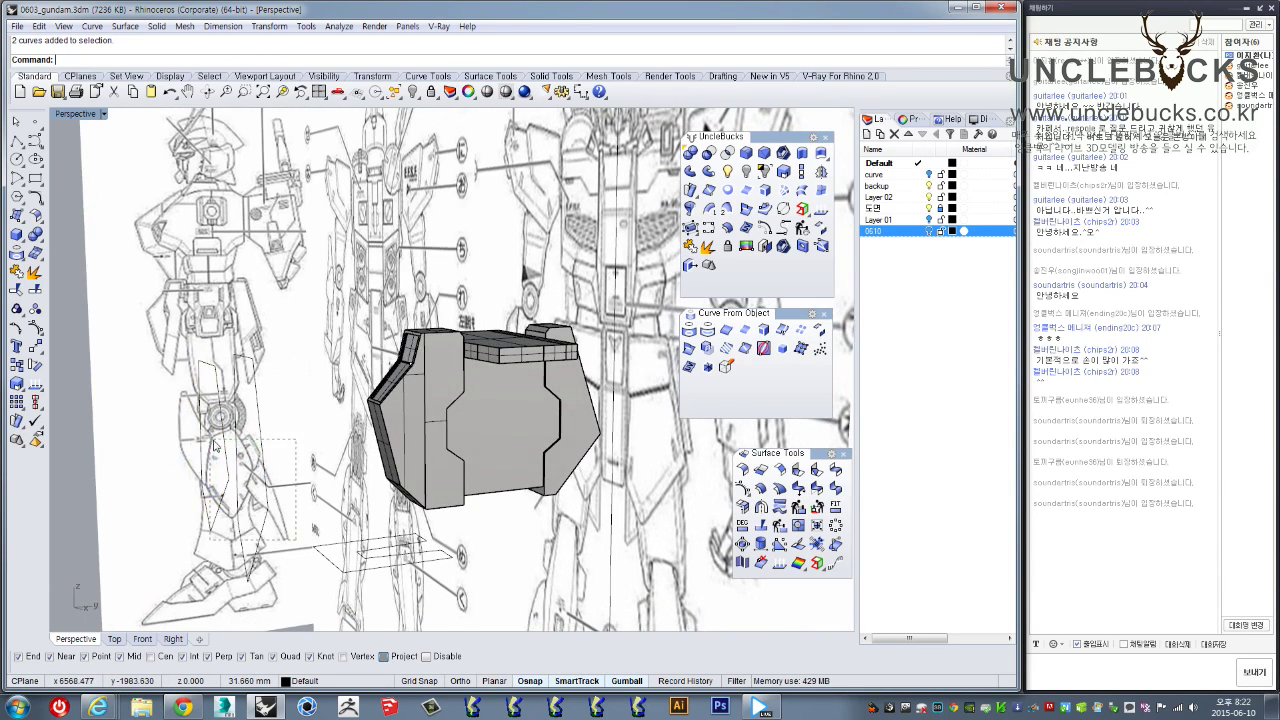
pyautogui.moveTo(272, 568)
pyautogui.mouseDown(button='right')
pyautogui.moveTo(286, 425)
pyautogui.moveTo(310, 420)
pyautogui.moveTo(282, 460)
pyautogui.moveTo(285, 483)
pyautogui.mouseUp(button='right')
pyautogui.click(807, 194)
pyautogui.rightClick(285, 483)
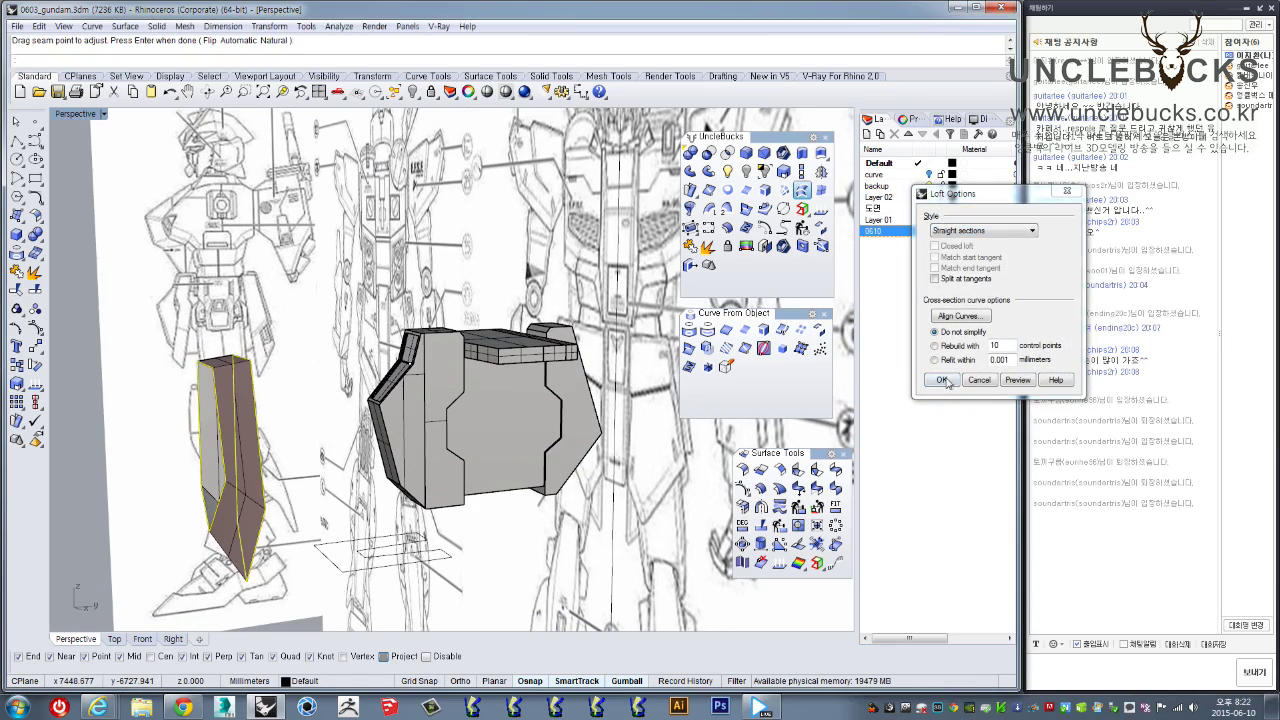
pyautogui.press('Return')
pyautogui.moveTo(440, 475)
pyautogui.mouseDown(button='right')
pyautogui.moveTo(230, 378)
pyautogui.moveTo(203, 398)
pyautogui.mouseUp(button='right')
pyautogui.moveTo(283, 500)
pyautogui.mouseDown(button='right')
pyautogui.moveTo(218, 350)
pyautogui.moveTo(292, 428)
pyautogui.mouseUp(button='right')
# Undo the loft between the plate outlines and clear the selection
pyautogui.hotkey('ctrl', 'z')
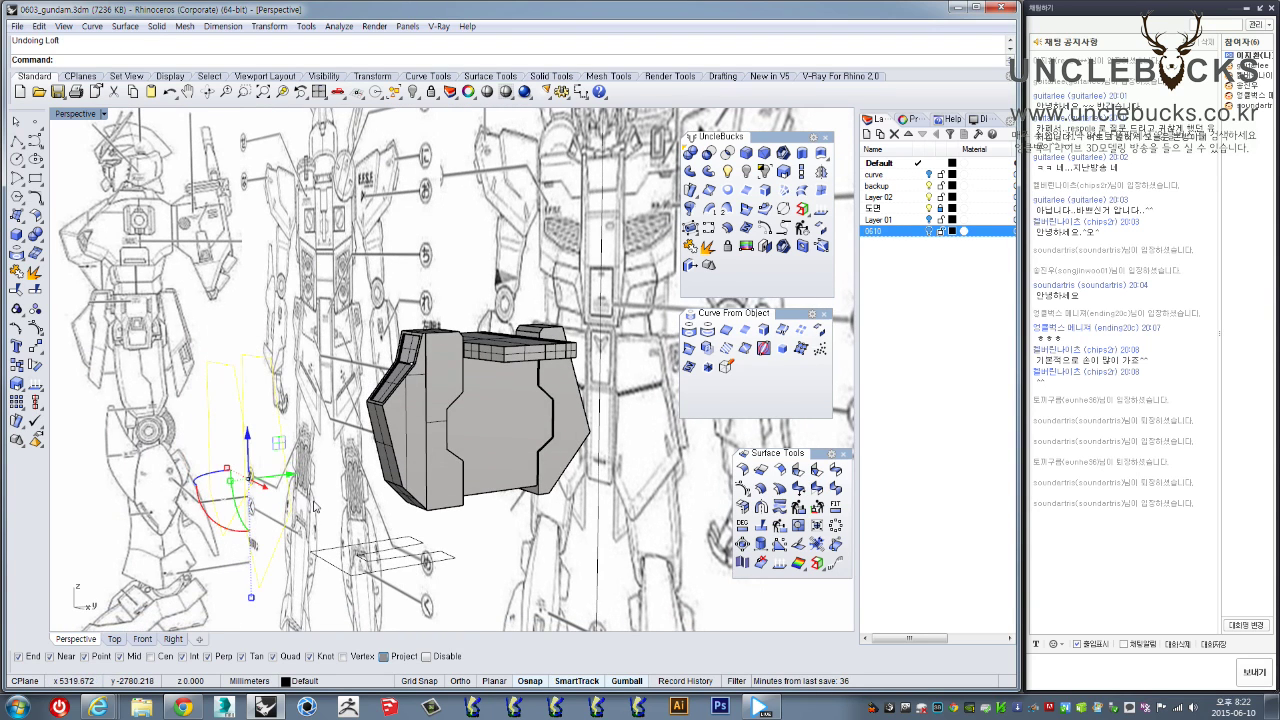
pyautogui.moveTo(325, 553); pyautogui.dragTo(297, 505, button='right')
pyautogui.press('Escape')
# Examine the frontmost plate outline against the skirt block and reference drawing in the perspective and front views
pyautogui.moveTo(232, 580)
pyautogui.mouseDown(button='right')
pyautogui.moveTo(333, 420)
pyautogui.moveTo(275, 340)
pyautogui.moveTo(276, 375)
pyautogui.mouseUp(button='right')
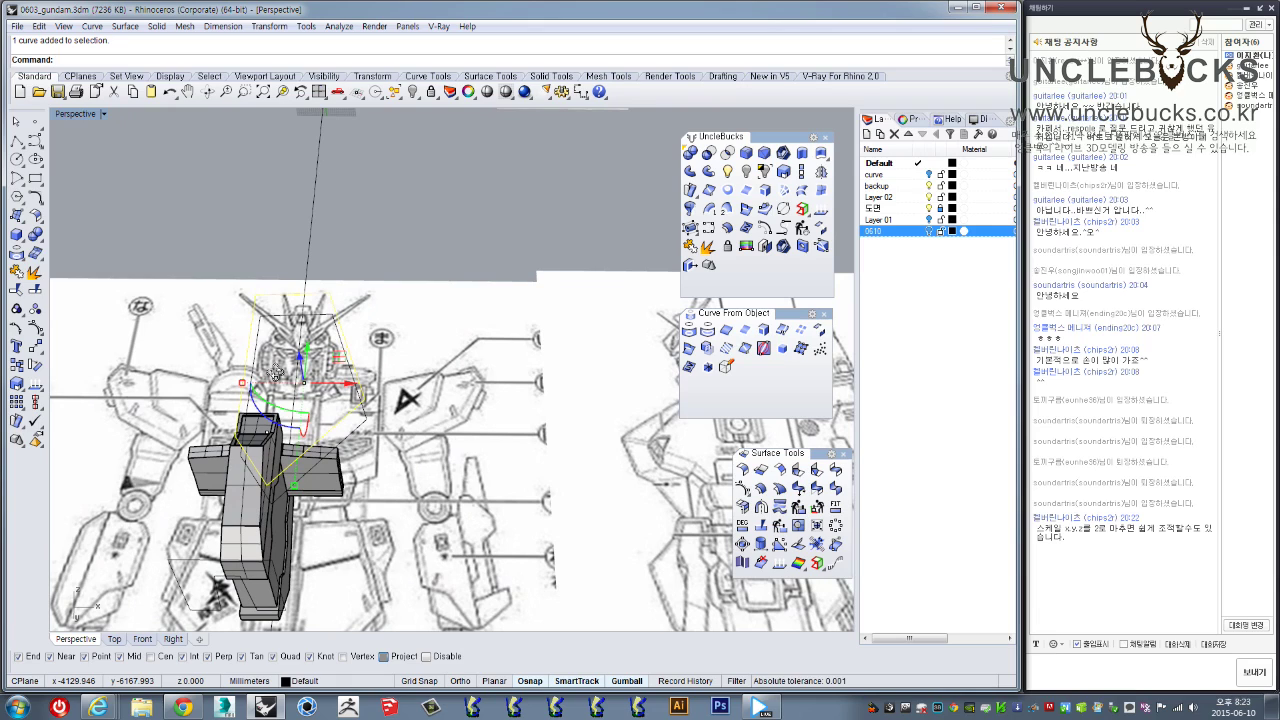
pyautogui.moveTo(277, 375)
pyautogui.mouseDown(button='right')
pyautogui.moveTo(250, 412)
pyautogui.moveTo(227, 277)
pyautogui.mouseUp(button='right')
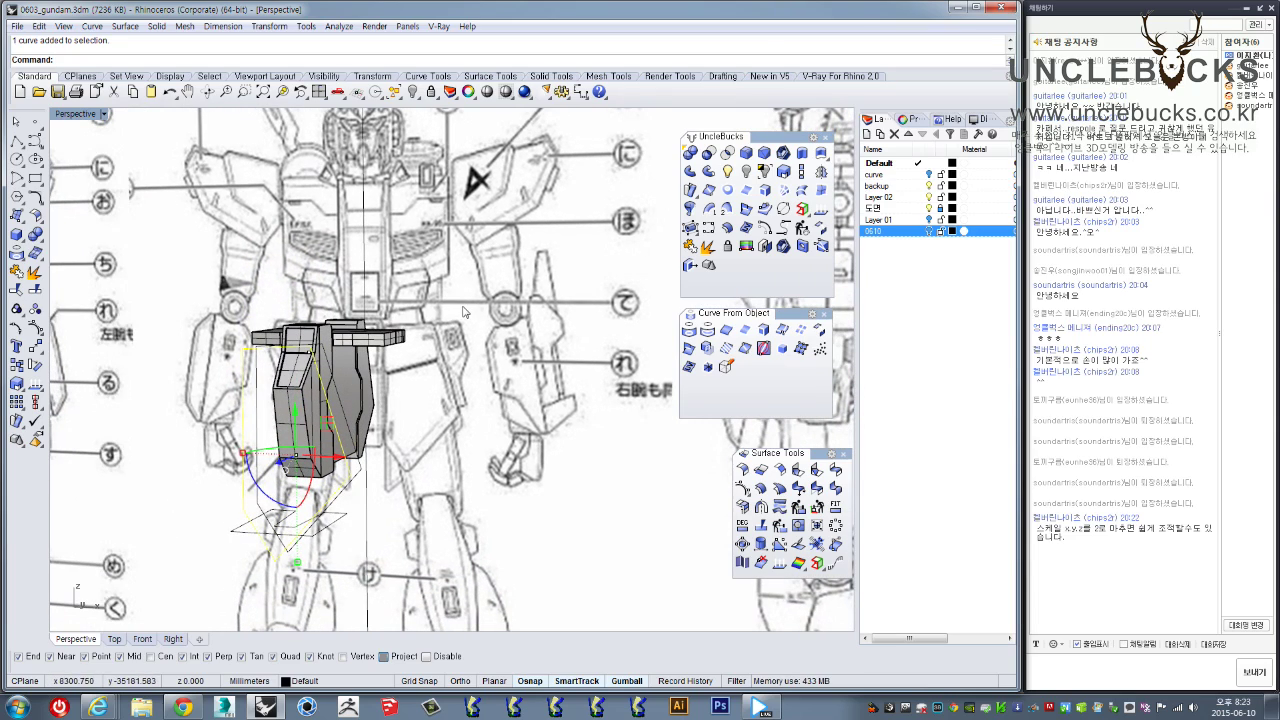
pyautogui.moveTo(385, 313); pyautogui.dragTo(224, 392, button='right')
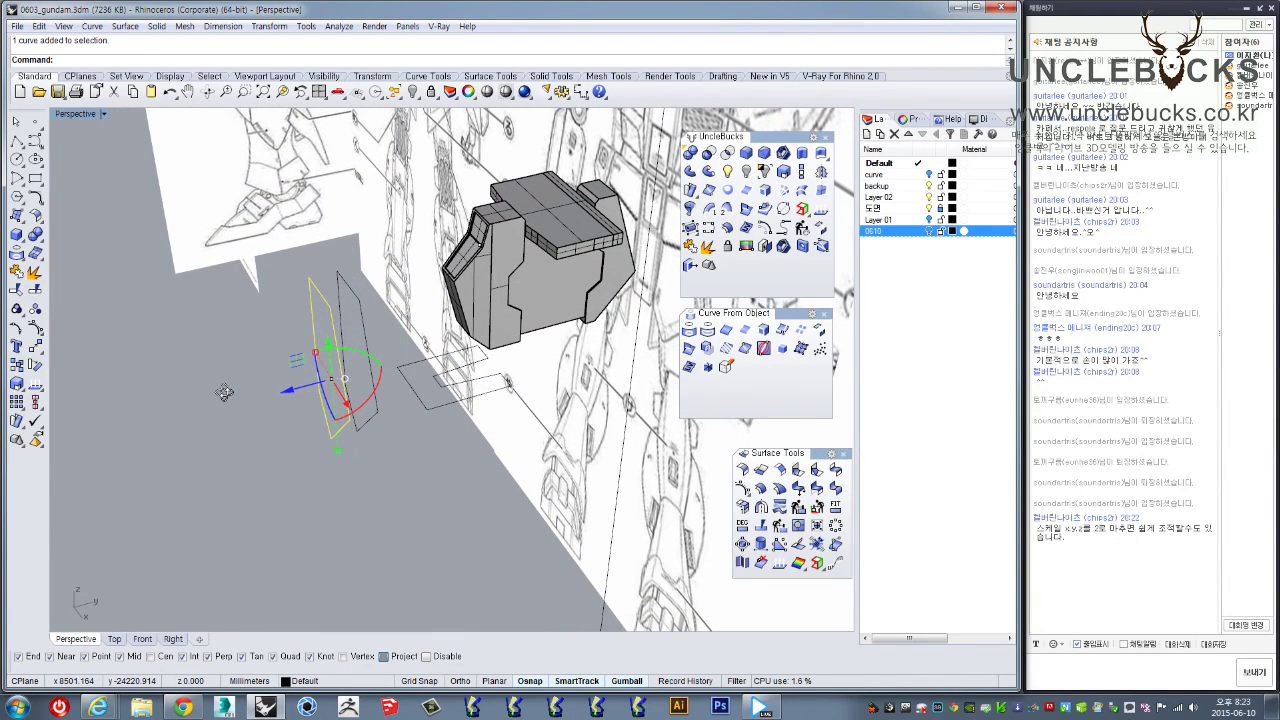
pyautogui.moveTo(224, 392); pyautogui.dragTo(422, 243, button='right')
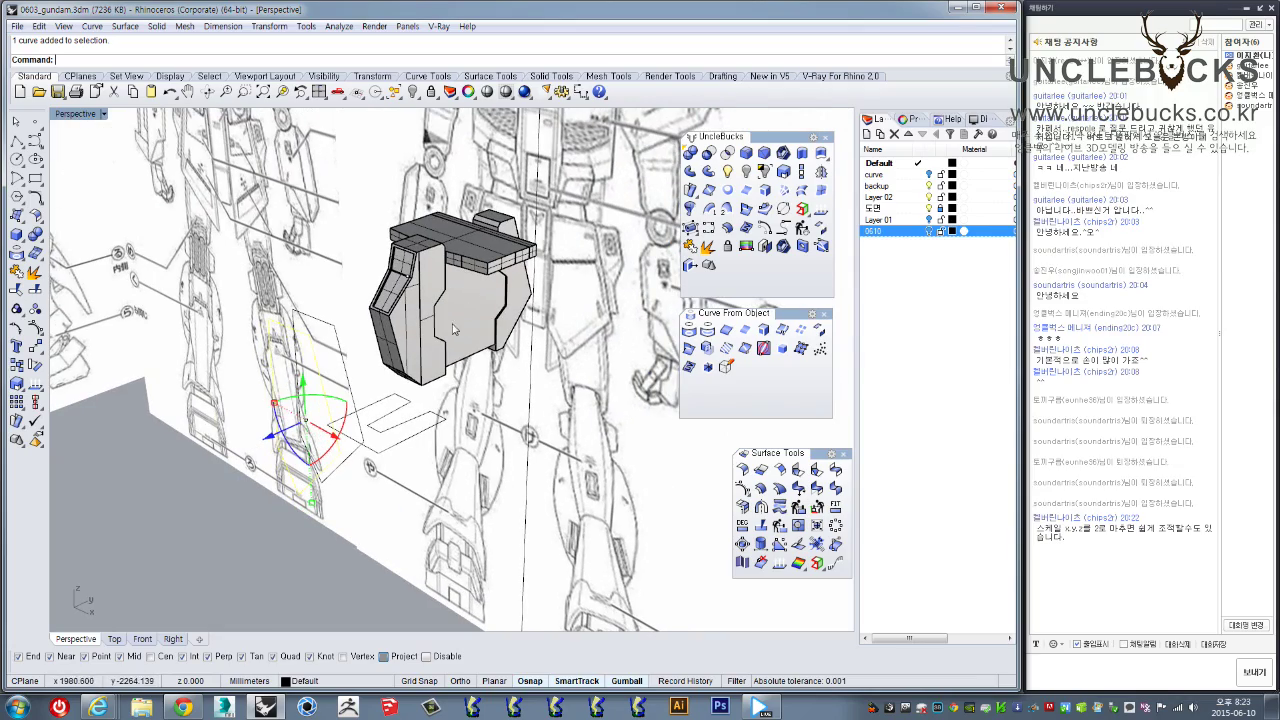
pyautogui.moveTo(407, 303)
pyautogui.mouseDown(button='right')
pyautogui.moveTo(385, 285)
pyautogui.moveTo(188, 291)
pyautogui.mouseUp(button='right')
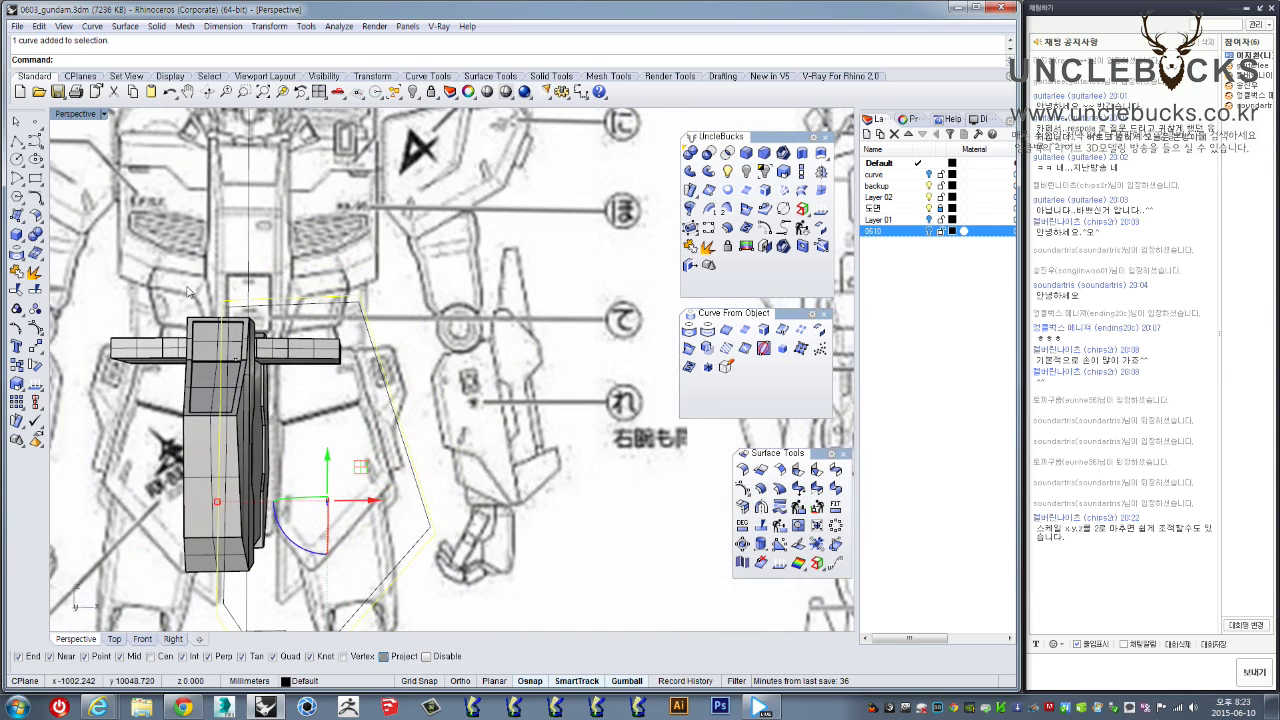
pyautogui.doubleClick(76, 115)
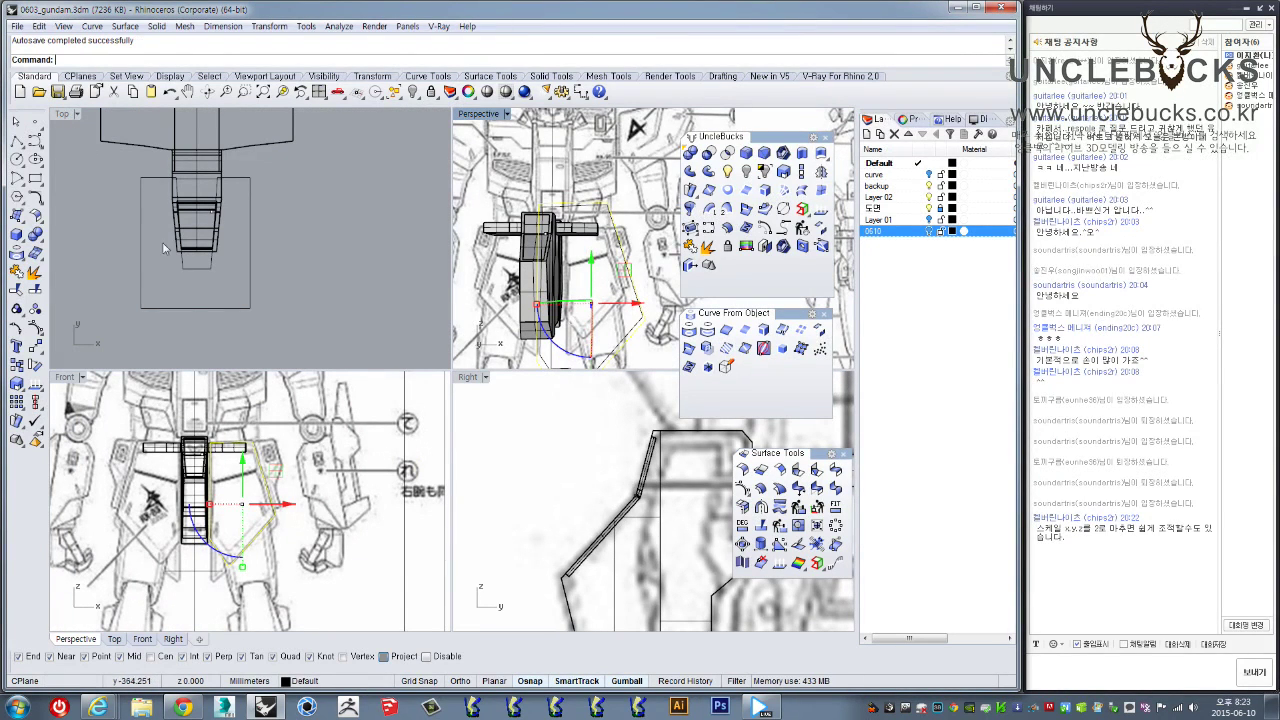
pyautogui.doubleClick(64, 378)
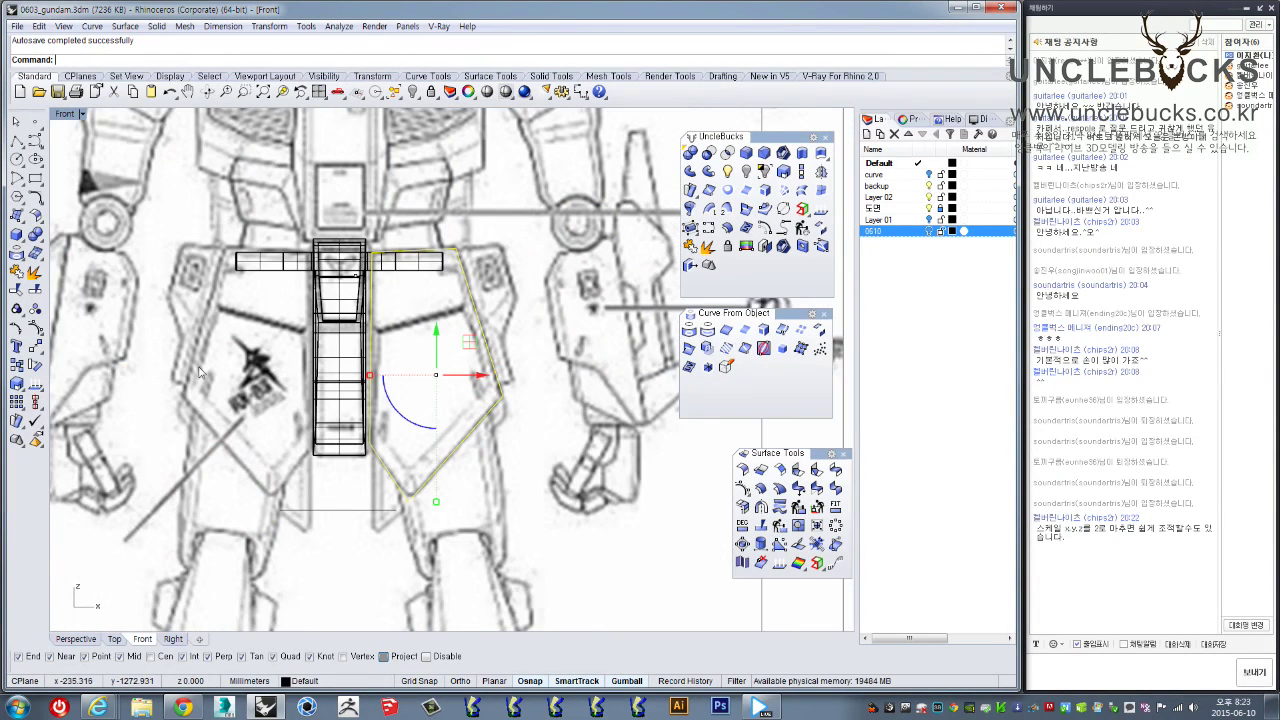
pyautogui.scroll(3, 420, 346)
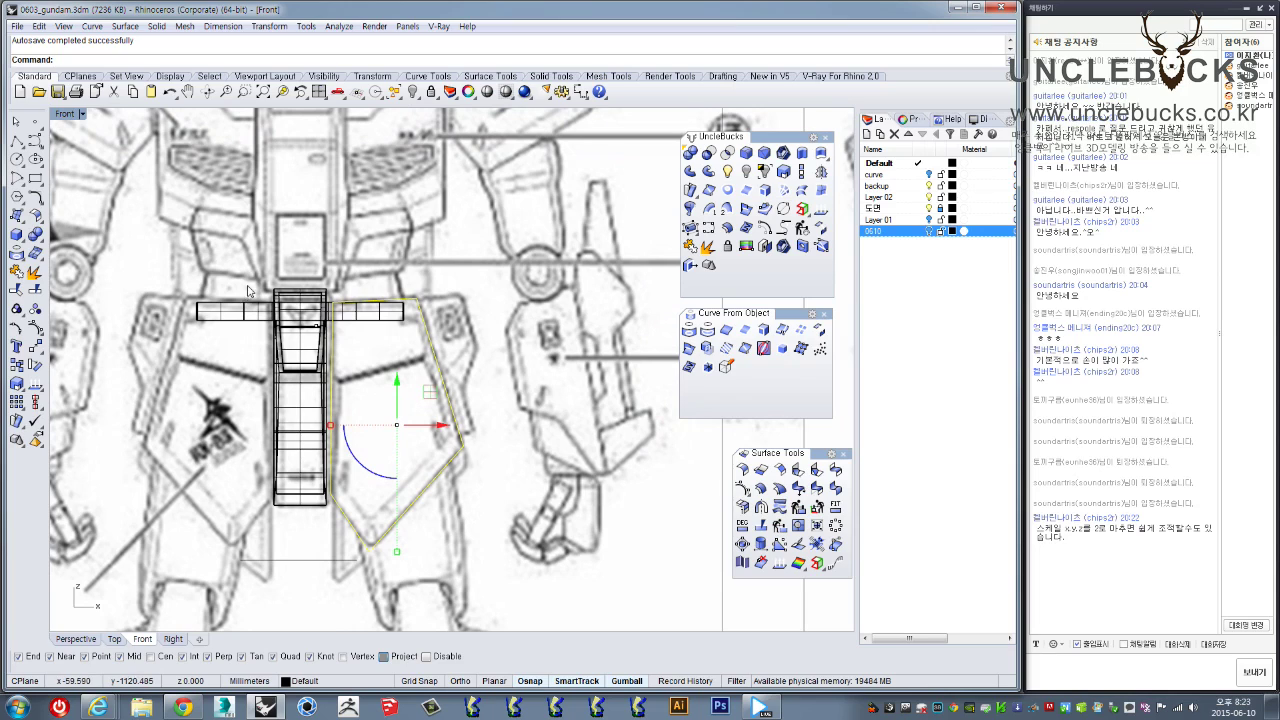
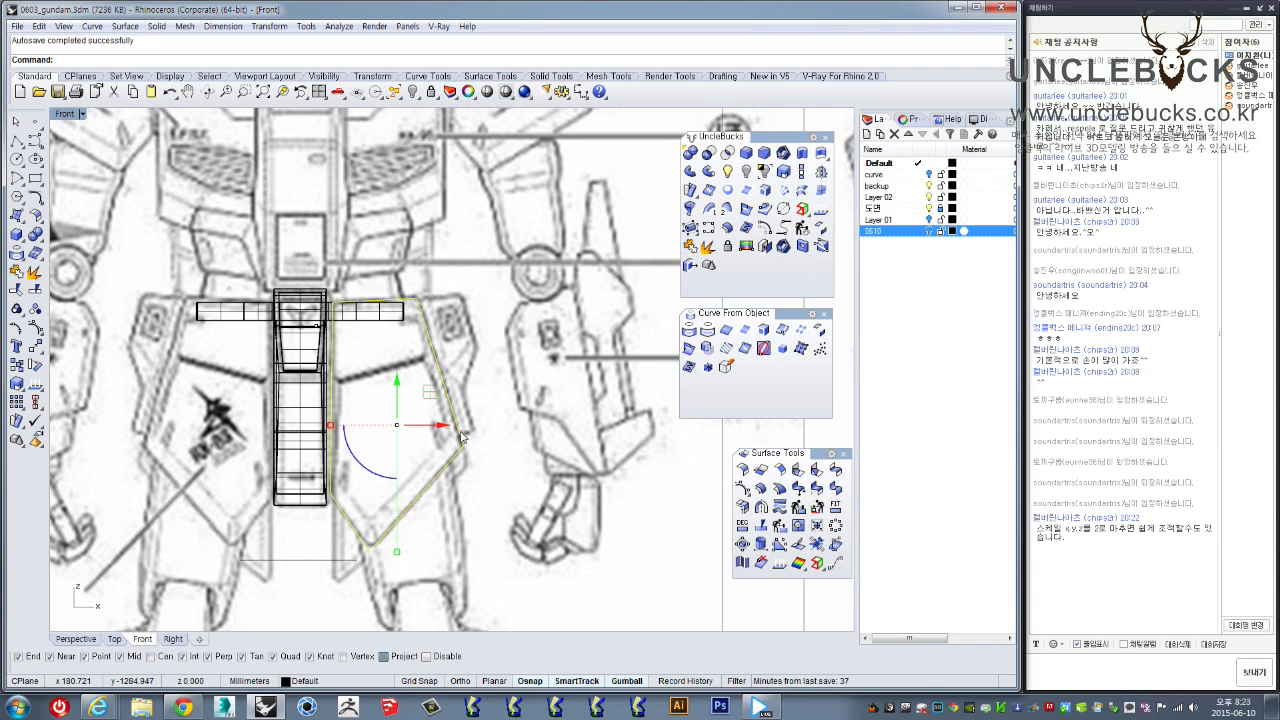
pyautogui.moveTo(461, 437); pyautogui.dragTo(464, 408, button='right')
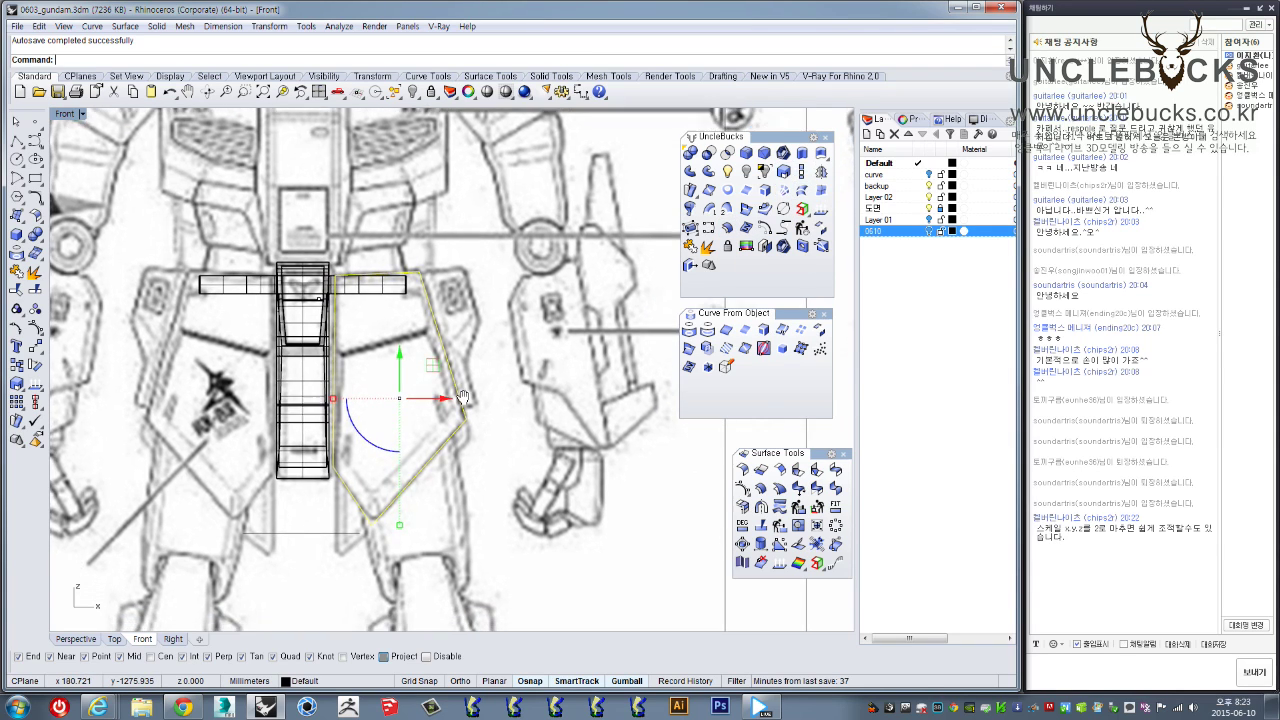
# Show the frontmost plate outline's edit points in the perspective view and select its three lower corner points
pyautogui.doubleClick(64, 114)
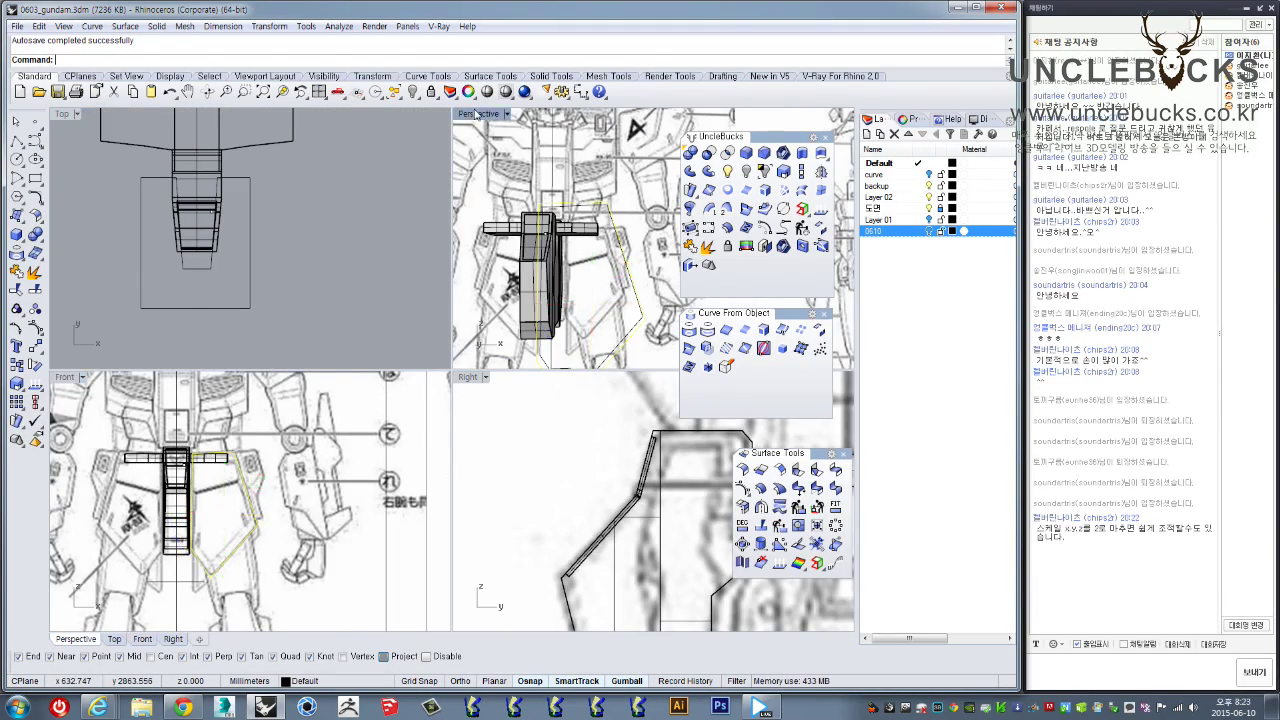
pyautogui.doubleClick(478, 113)
pyautogui.moveTo(450, 250)
pyautogui.mouseDown(button='right')
pyautogui.moveTo(313, 297)
pyautogui.moveTo(276, 284)
pyautogui.mouseUp(button='right')
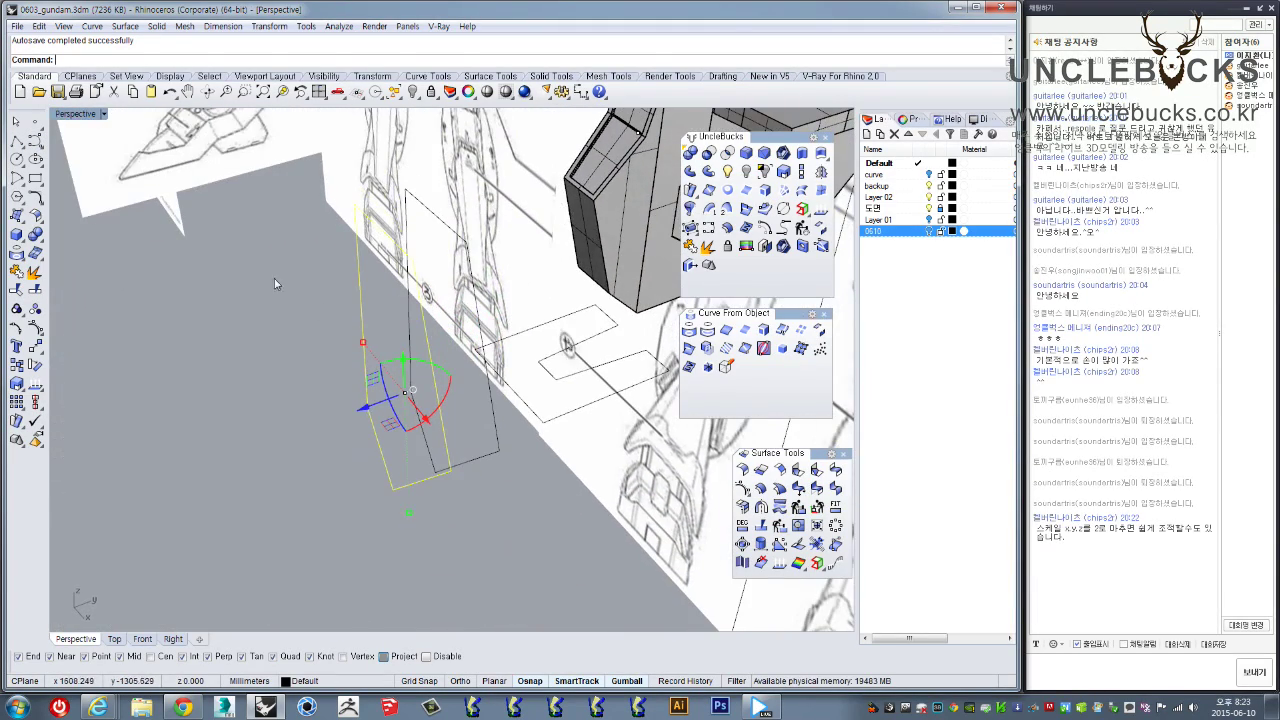
pyautogui.click(16, 332)
pyautogui.moveTo(224, 385); pyautogui.dragTo(330, 418, button='right')
pyautogui.moveTo(317, 398); pyautogui.dragTo(461, 529)
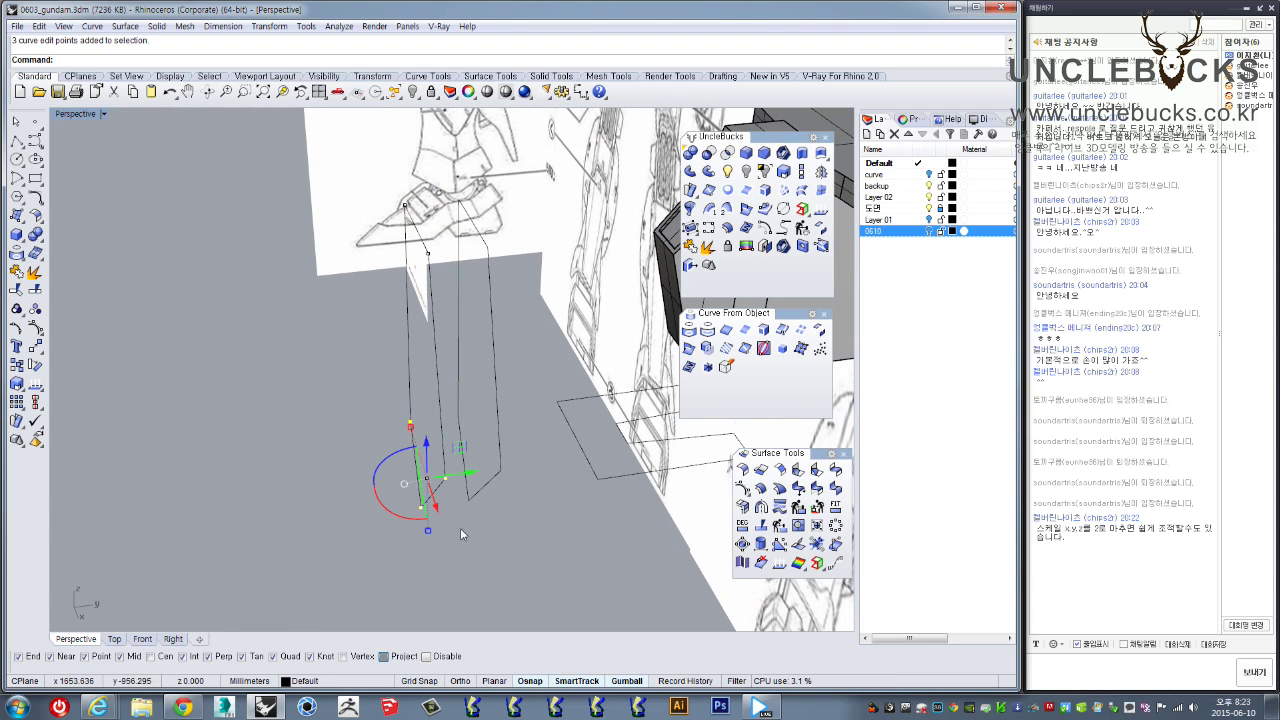
# Examine the selected lower corners of the plate outline against the reference drawing in the enlarged front view
pyautogui.moveTo(165, 300); pyautogui.dragTo(400, 358, button='right')
pyautogui.doubleClick(83, 118)
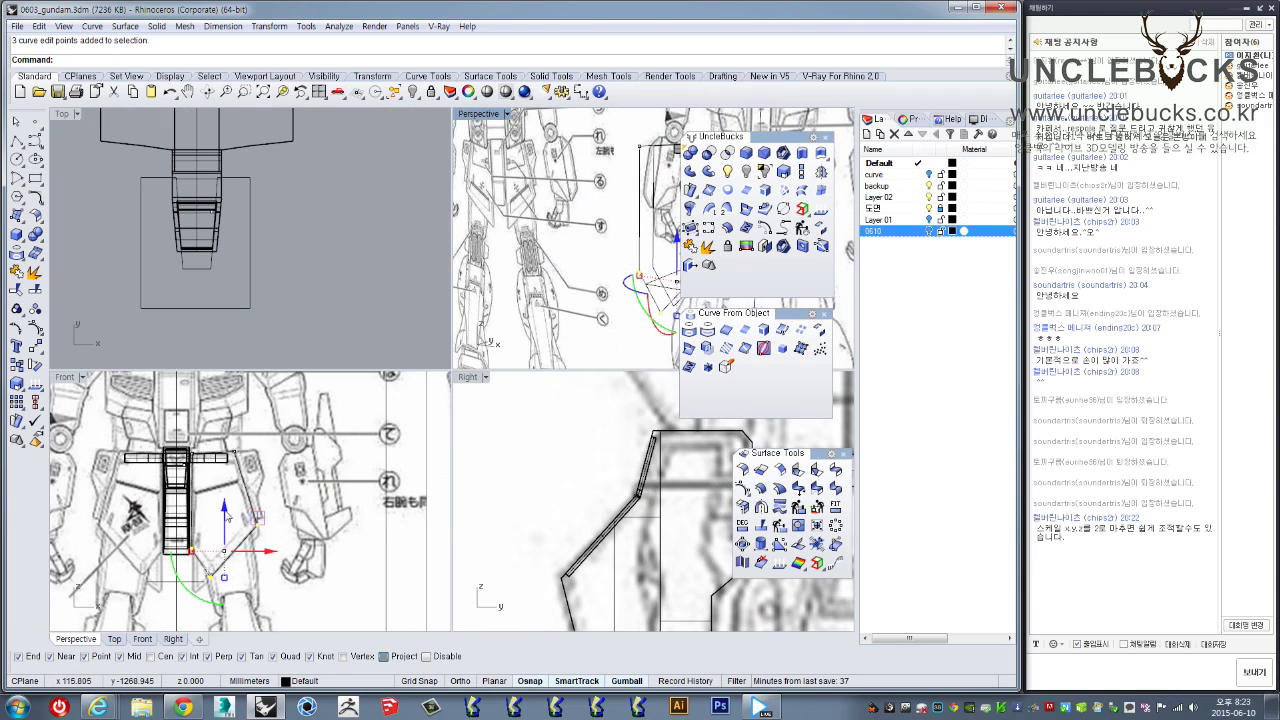
pyautogui.moveTo(235, 518); pyautogui.dragTo(228, 538, button='right')
pyautogui.doubleClick(66, 377)
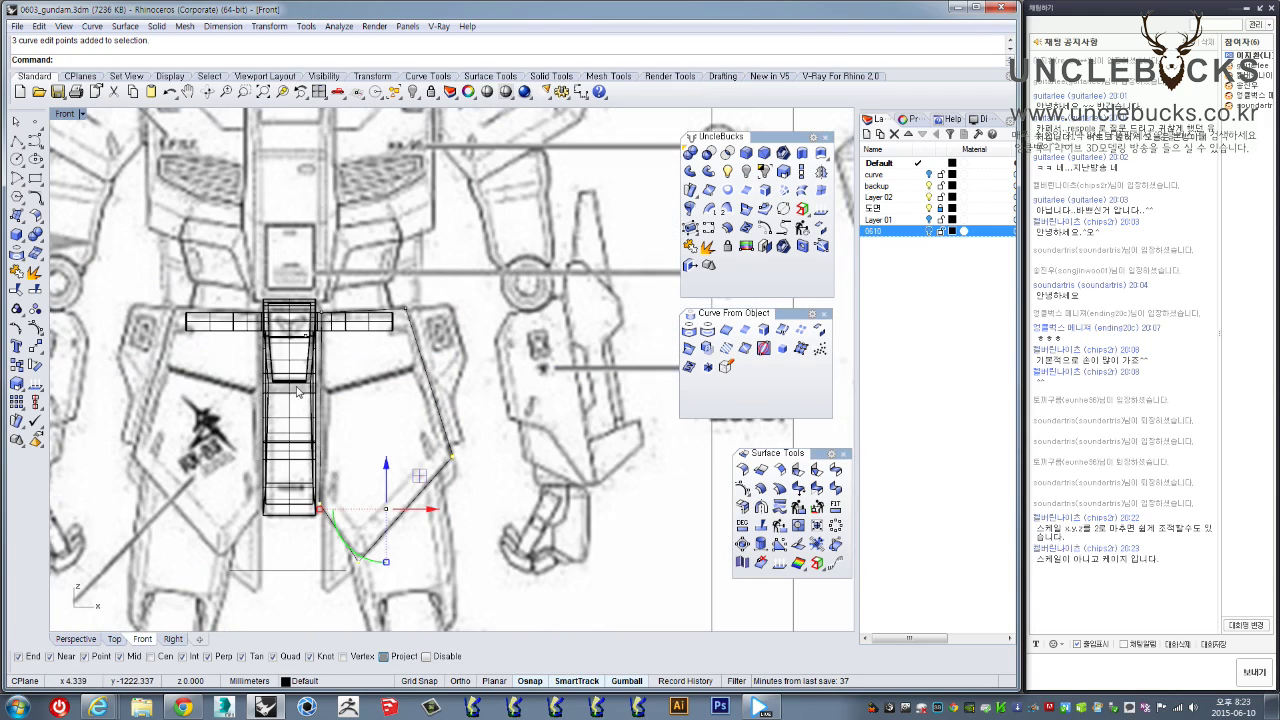
pyautogui.scroll(3, 292, 395)
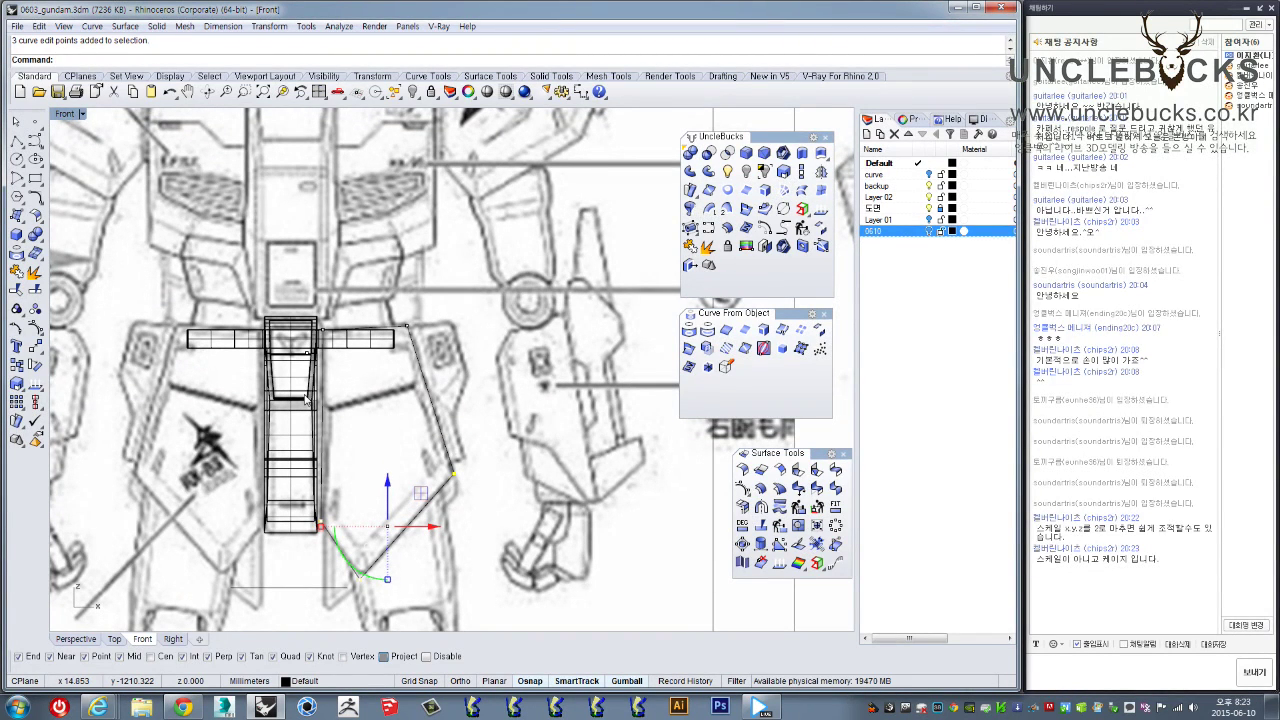
pyautogui.scroll(4, 355, 365)
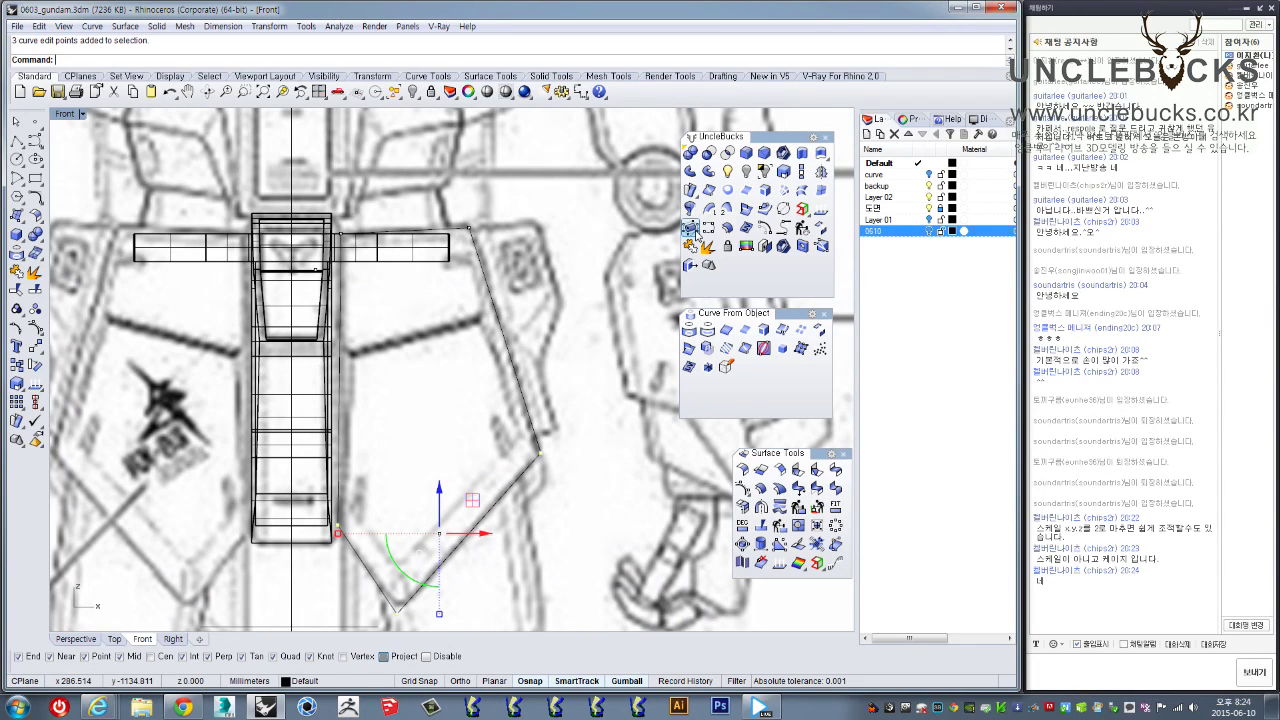
pyautogui.scroll(3, 400, 480)
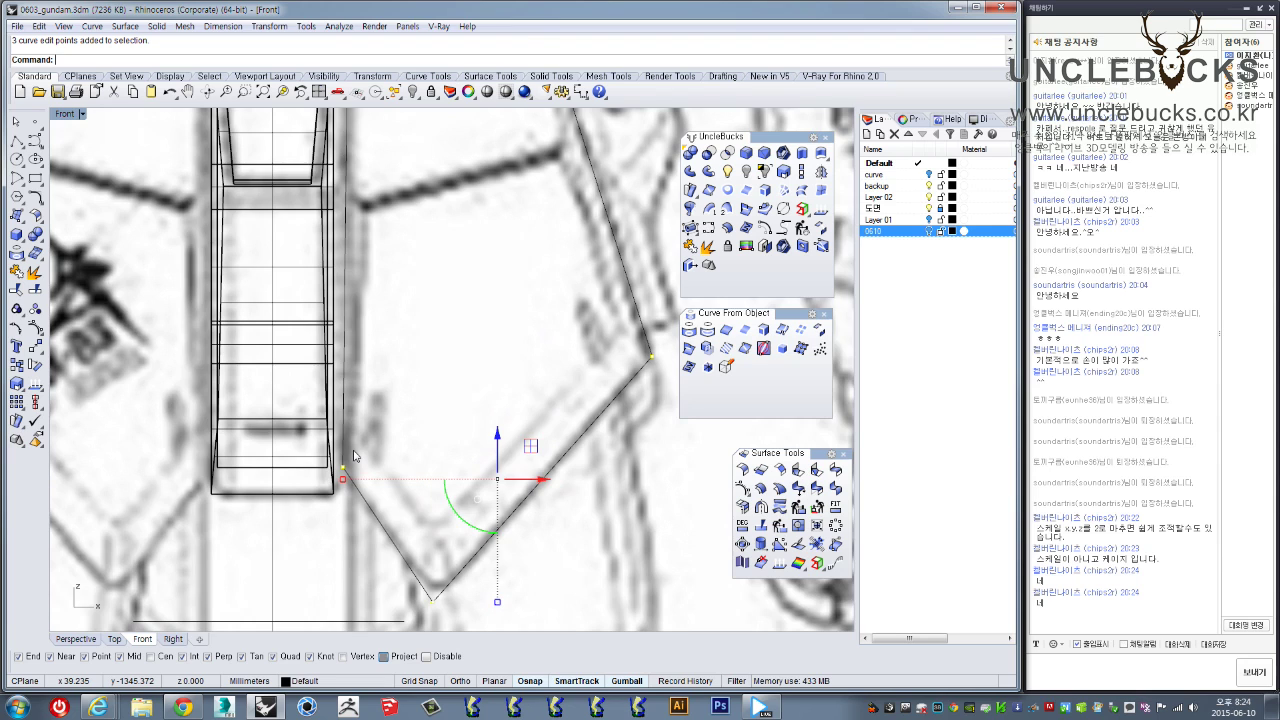
pyautogui.scroll(-3, 353, 456)
pyautogui.scroll(3, 362, 416)
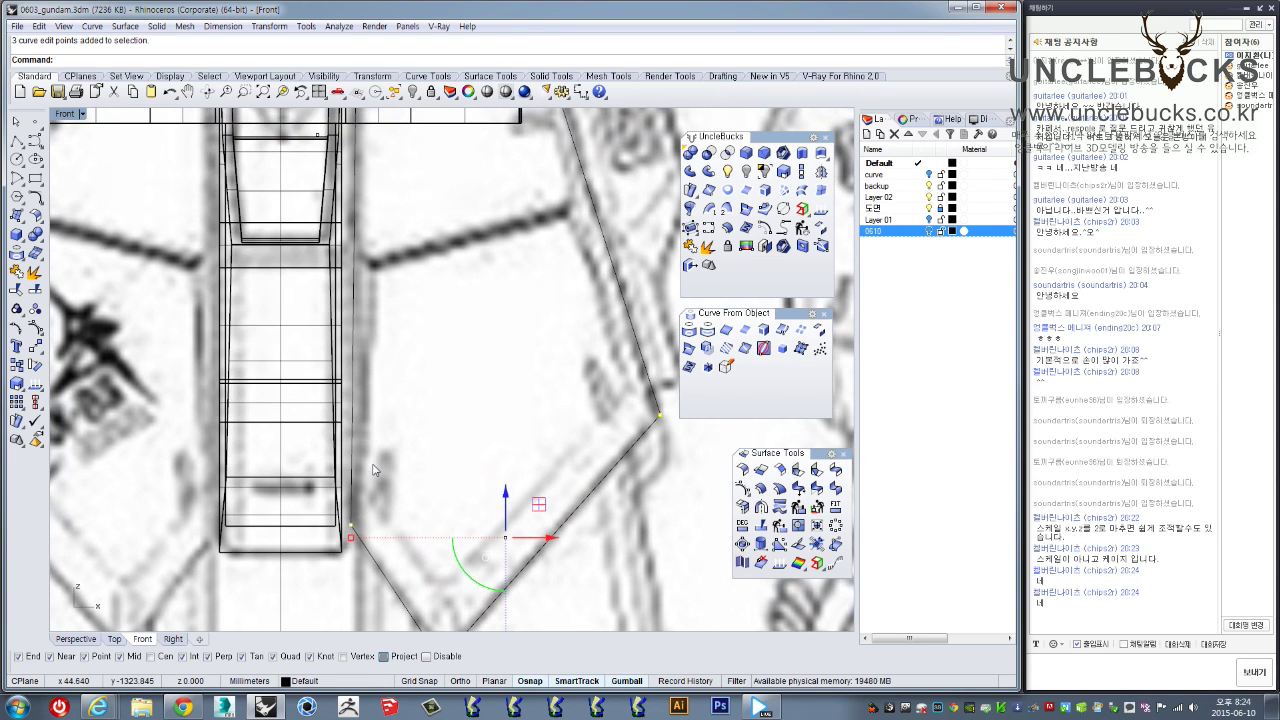
# Try to move the three selected lower corners of the front plate outline straight up in the front view
pyautogui.scroll(-2, 373, 468)
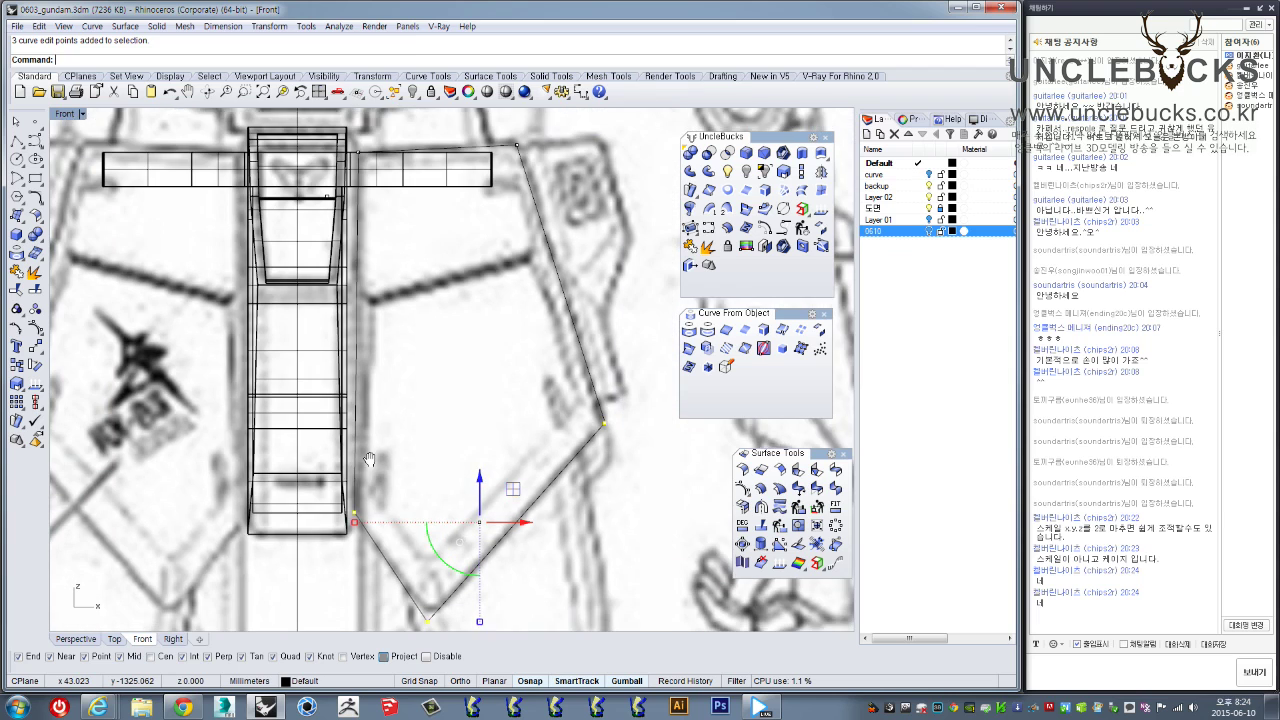
pyautogui.moveTo(368, 461); pyautogui.dragTo(376, 439, button='right')
pyautogui.write('m')
pyautogui.press('space')
pyautogui.click(358, 493)
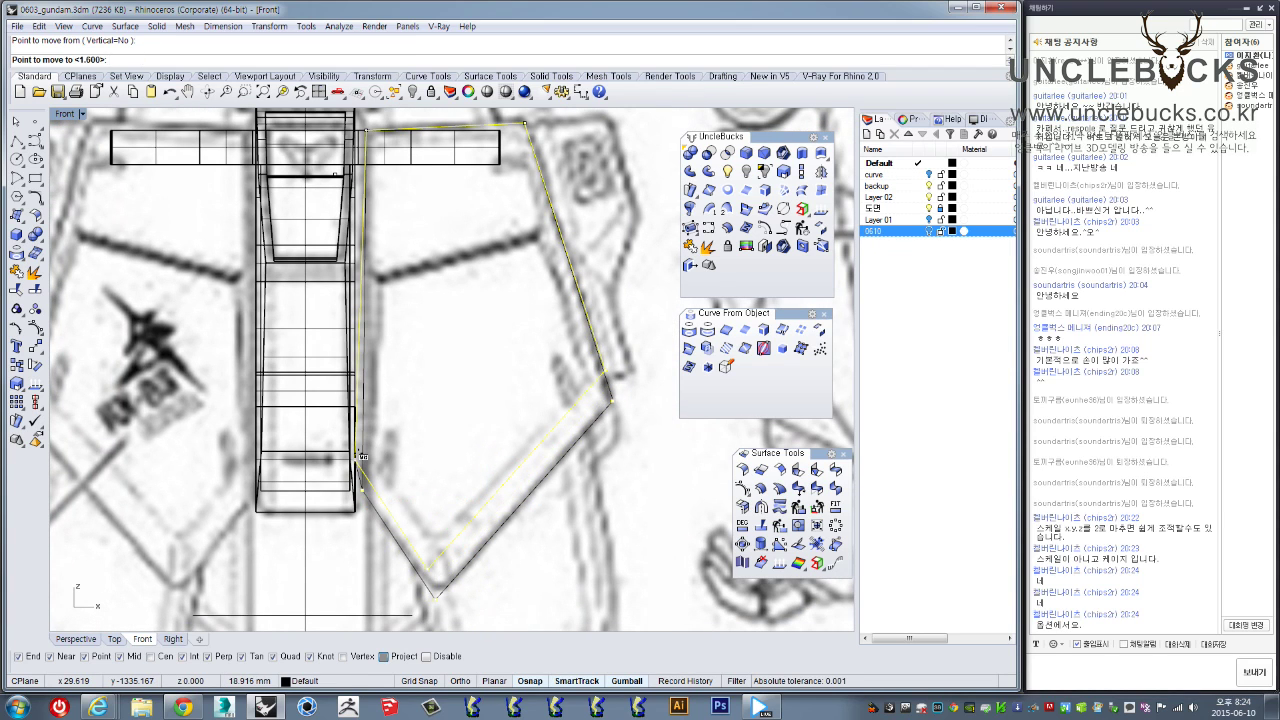
pyautogui.scroll(3, 362, 456)
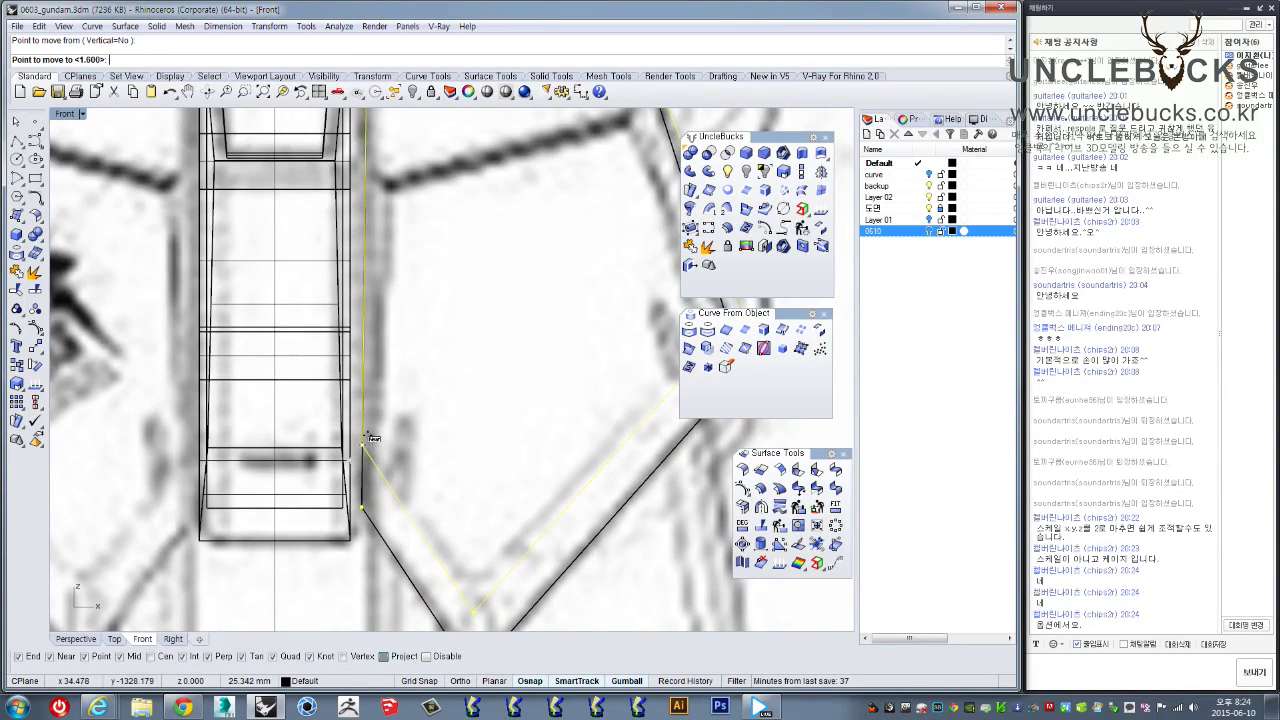
pyautogui.click(365, 428)
pyautogui.scroll(-4, 374, 430)
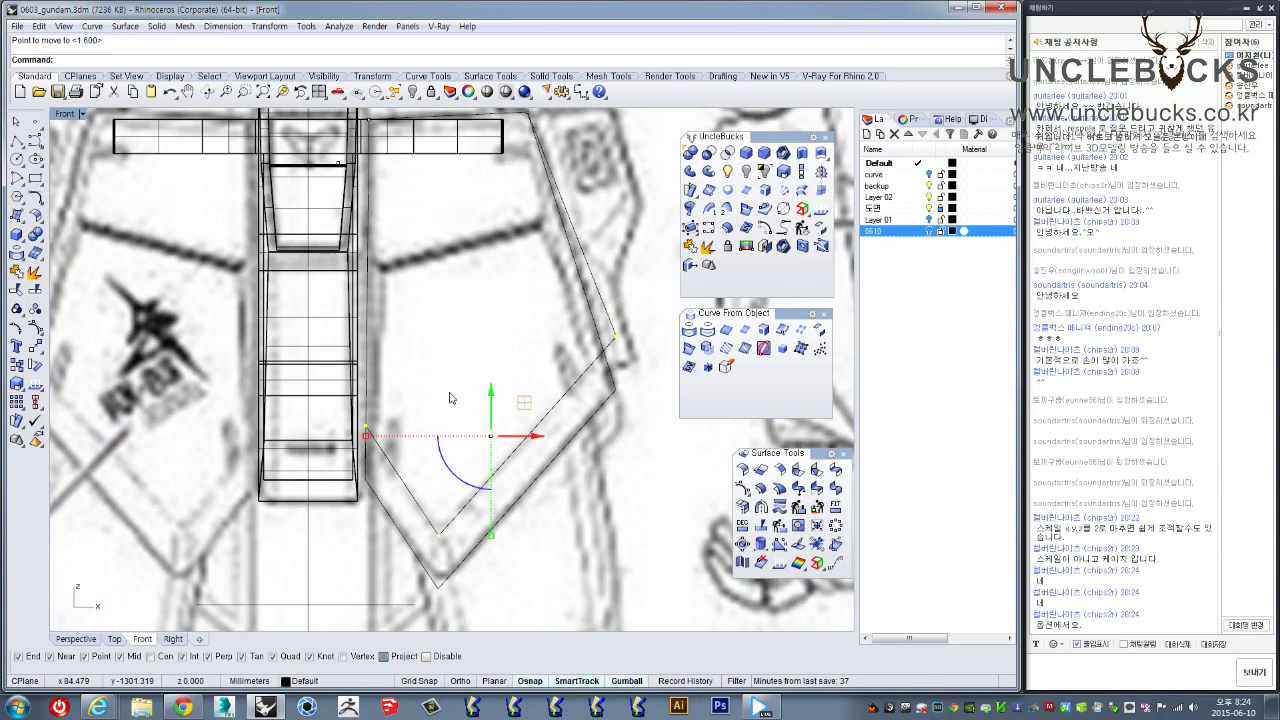
pyautogui.hotkey('ctrl', 'z')
# Remove the outer side corner from the selection and move the outline's other two lower corners upward
pyautogui.moveTo(448, 467); pyautogui.dragTo(487, 427, button='right')
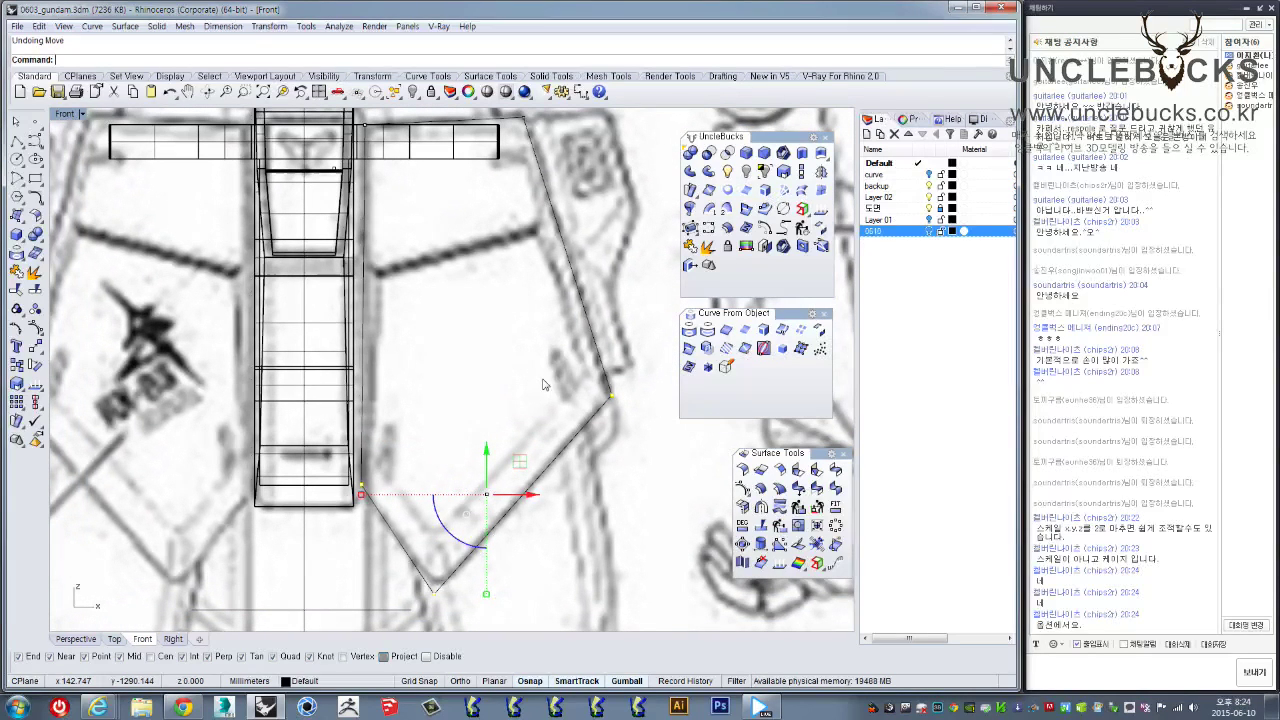
pyautogui.keyDown('ctrl'); pyautogui.click(611, 396); pyautogui.keyUp('ctrl')
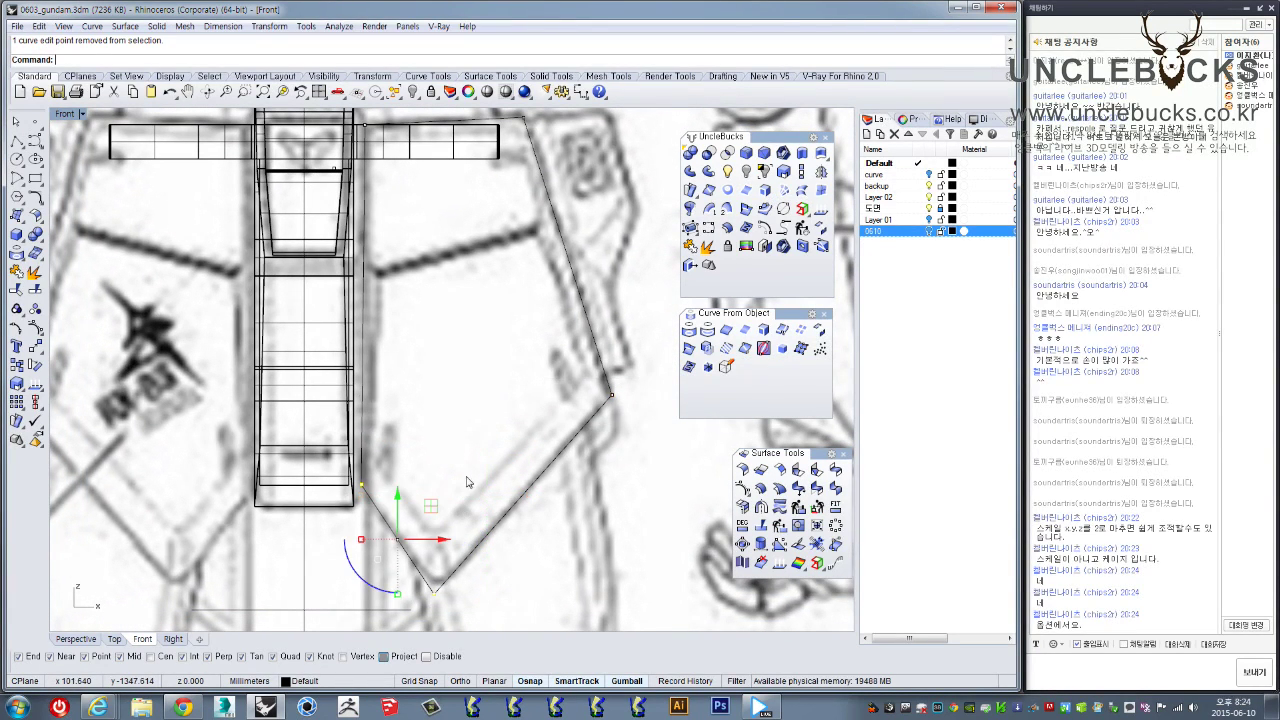
pyautogui.moveTo(379, 496); pyautogui.dragTo(465, 488, button='right')
pyautogui.rightClick(466, 487)
pyautogui.click(447, 476)
pyautogui.click(448, 417)
pyautogui.scroll(-2, 453, 413)
# Move the plate outline's outer side corner up along the slanted outer edge of the plate
pyautogui.moveTo(564, 357); pyautogui.dragTo(482, 433, button='right')
pyautogui.press('Return')
pyautogui.scroll(2, 567, 467)
pyautogui.click(567, 467)
pyautogui.click(551, 424)
pyautogui.moveTo(558, 464); pyautogui.dragTo(506, 395, button='right')
# Examine the reshaped front outline and the plate outline behind it against the skirt block in the perspective view
pyautogui.click(514, 432)
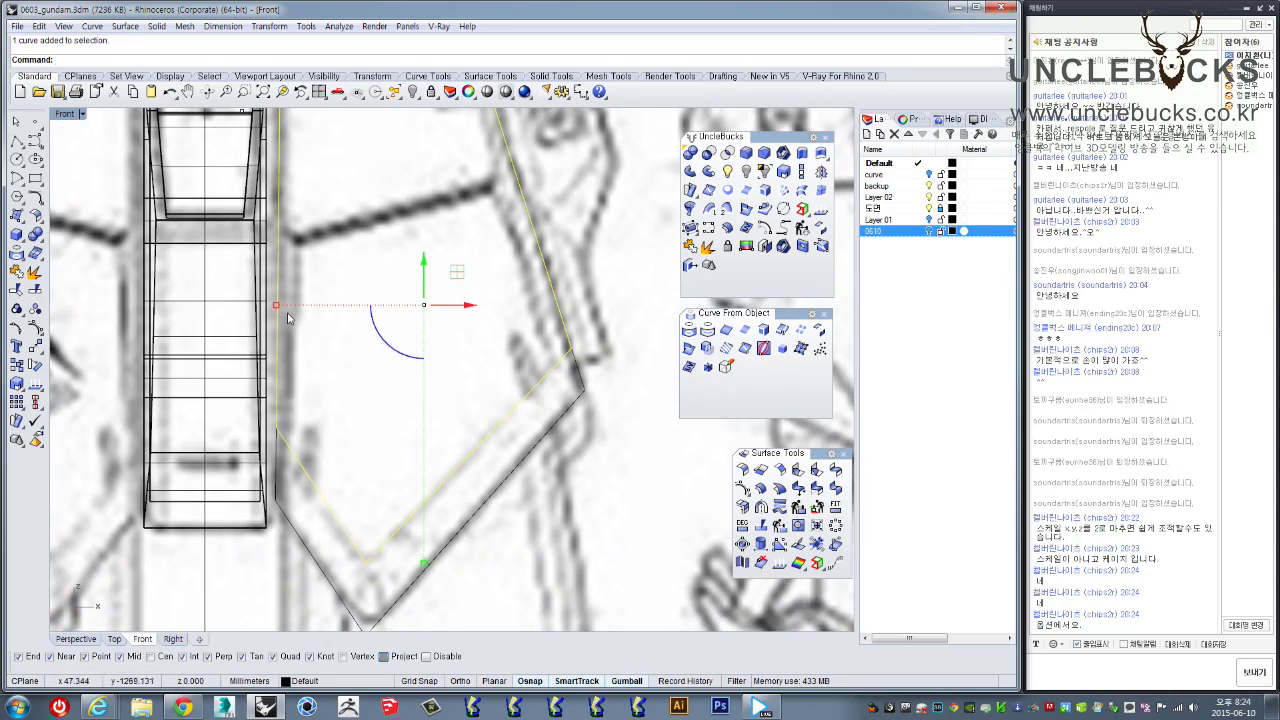
pyautogui.doubleClick(71, 116)
pyautogui.doubleClick(470, 118)
pyautogui.moveTo(572, 310); pyautogui.dragTo(484, 488, button='right')
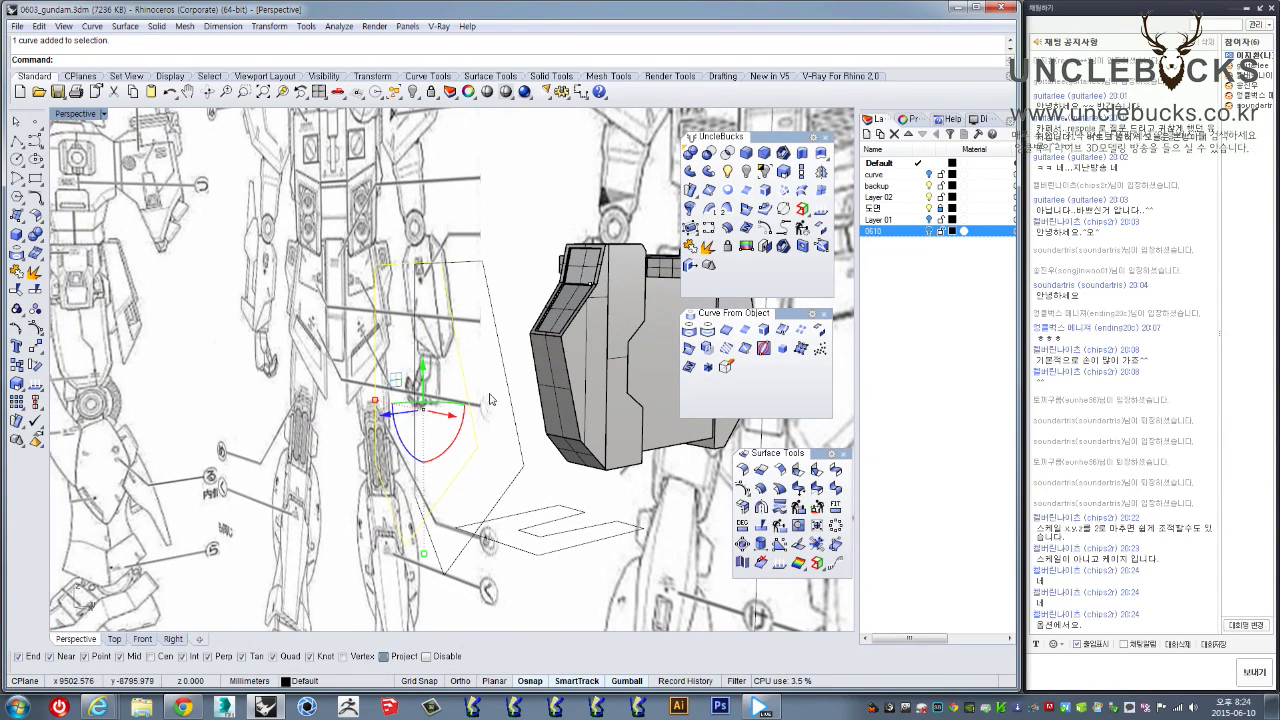
pyautogui.moveTo(375, 468); pyautogui.dragTo(533, 506, button='right')
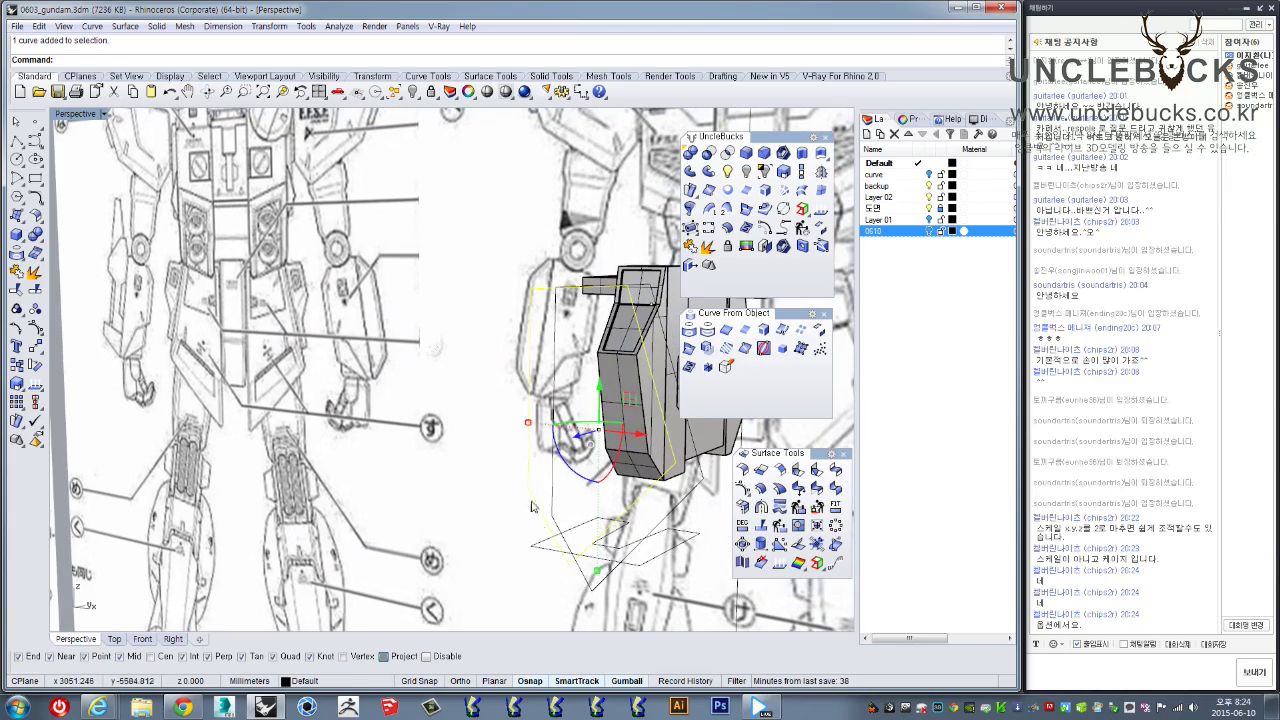
pyautogui.moveTo(647, 487); pyautogui.dragTo(479, 512, button='right')
pyautogui.moveTo(385, 352); pyautogui.dragTo(318, 424)
pyautogui.moveTo(342, 448); pyautogui.dragTo(341, 374, button='right')
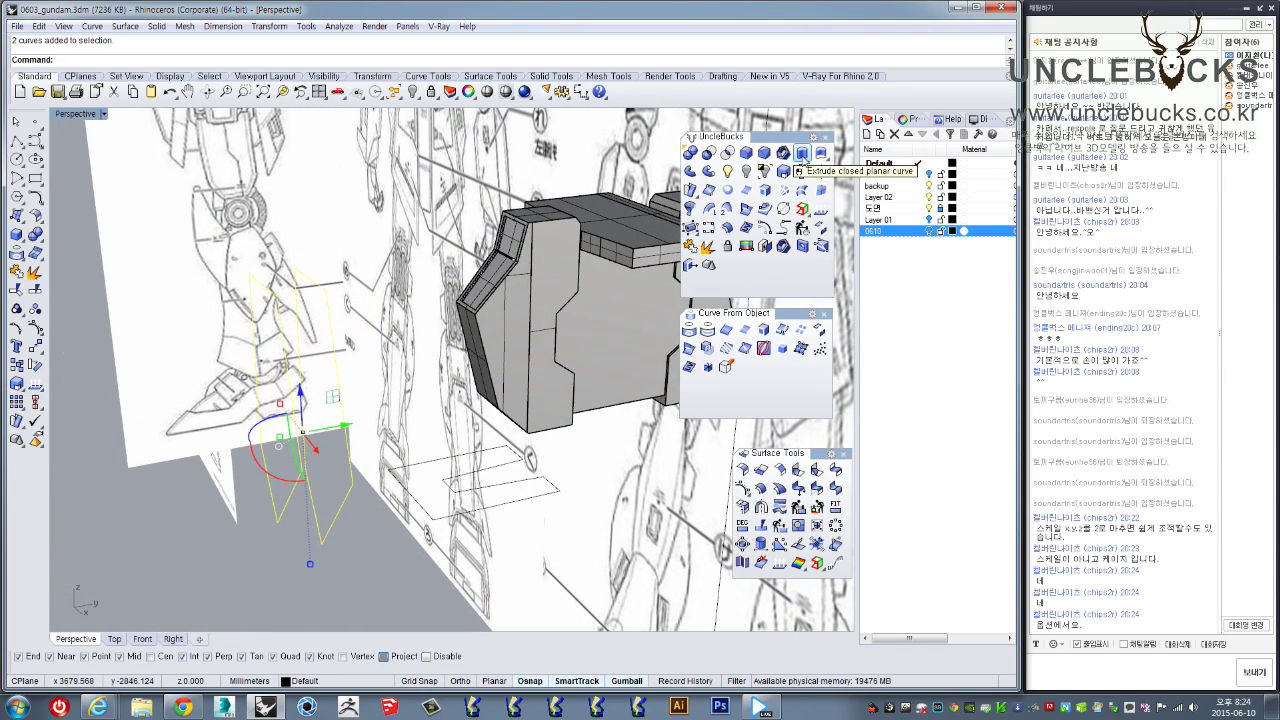
pyautogui.moveTo(313, 530); pyautogui.dragTo(279, 503)
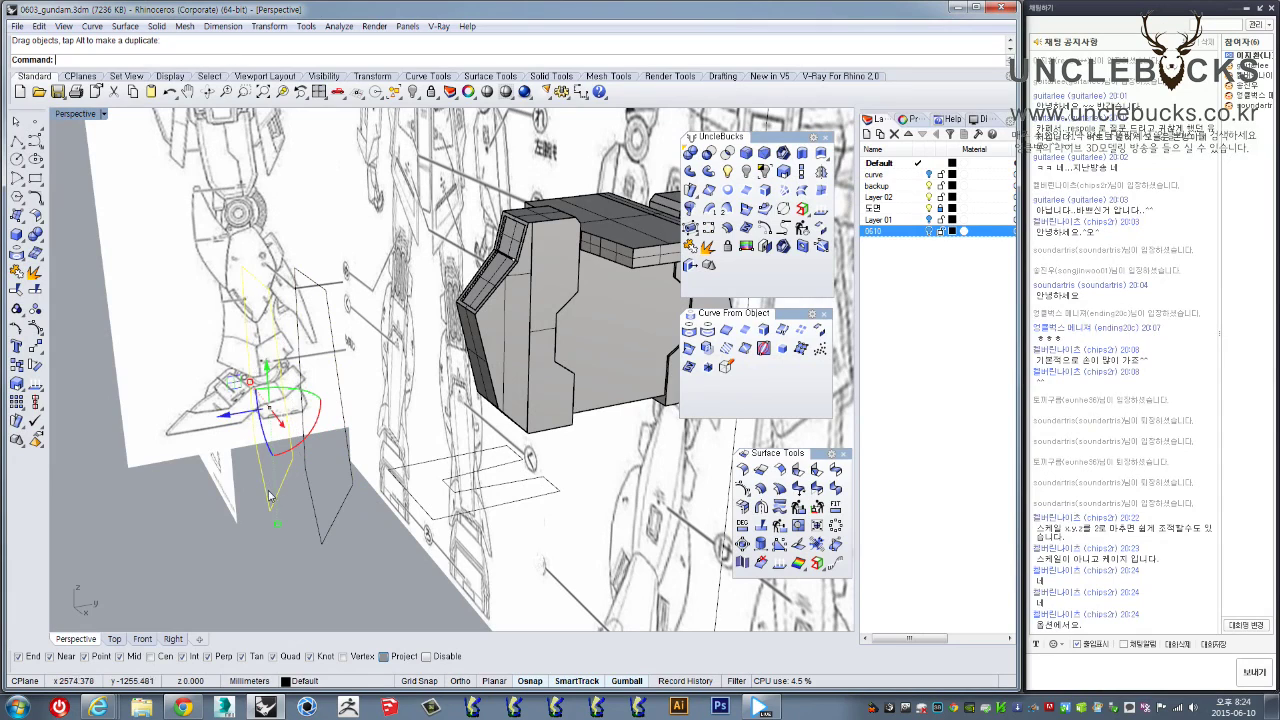
pyautogui.hotkey('ctrl', 'z')
# Show the front plate outline's edit points and select its lower corner beside the skirt block in the front view
pyautogui.doubleClick(64, 117)
pyautogui.moveTo(204, 482); pyautogui.dragTo(209, 455, button='right')
pyautogui.click(17, 329)
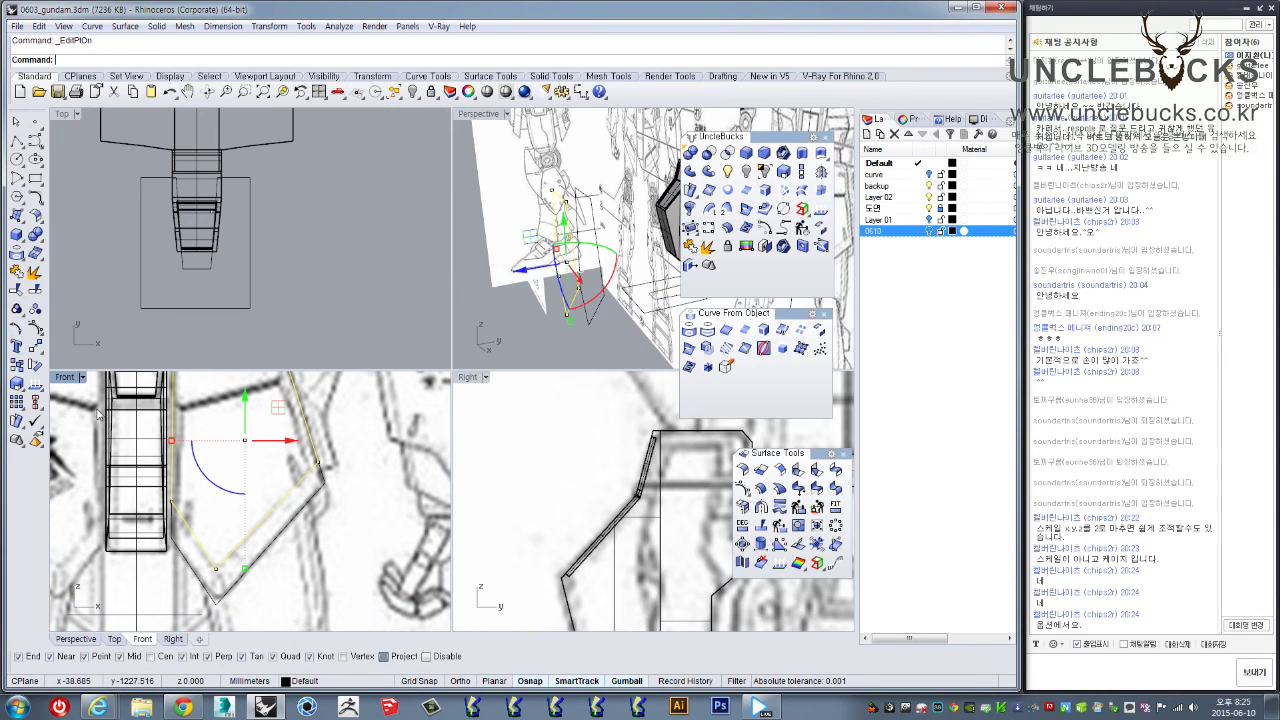
pyautogui.doubleClick(67, 377)
pyautogui.moveTo(240, 388); pyautogui.dragTo(250, 434, button='right')
pyautogui.moveTo(137, 380); pyautogui.dragTo(348, 439)
pyautogui.moveTo(306, 411); pyautogui.dragTo(326, 445, button='right')
# Try to move the selected lower inner corner straight up by about 12.9 mm
pyautogui.write('m')
pyautogui.press('space')
pyautogui.click(325, 449)
pyautogui.click(325, 426)
pyautogui.hotkey('ctrl', 'z')
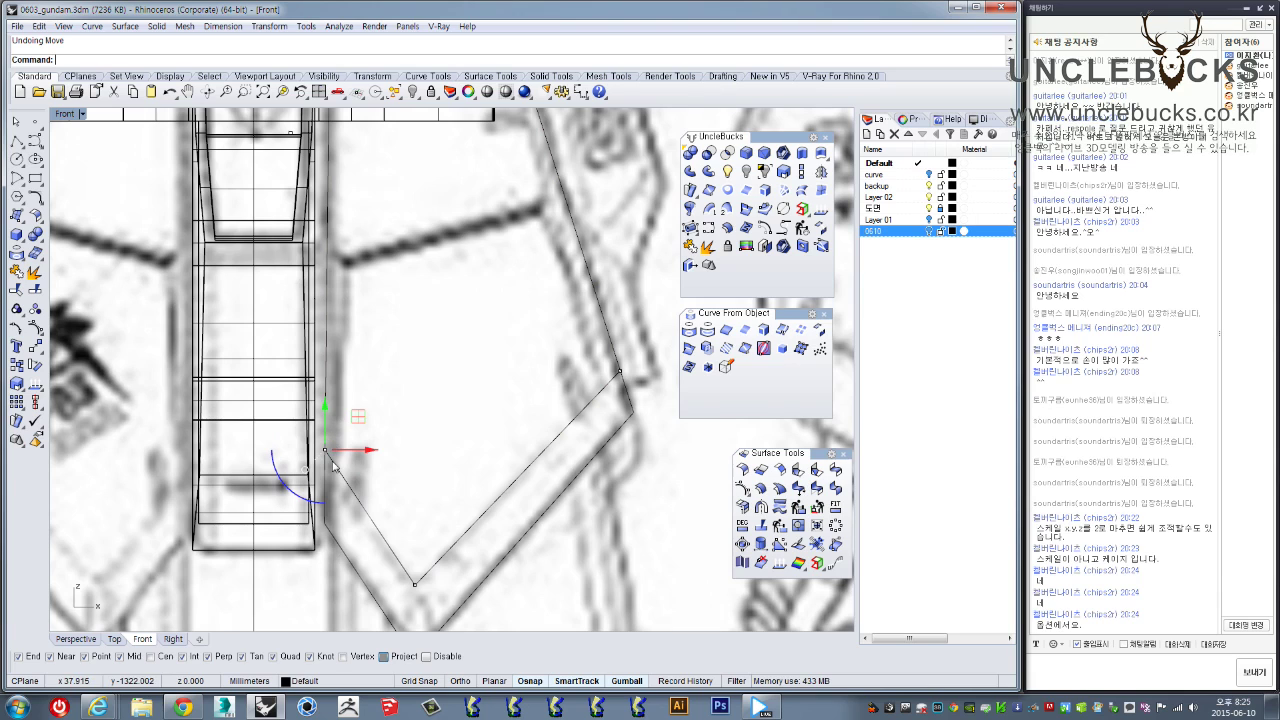
# Move the selected lower inner corner about 15.3 mm up and inward onto the skirt block's side edge
pyautogui.press('m')
pyautogui.press('Return')
pyautogui.click(324, 449)
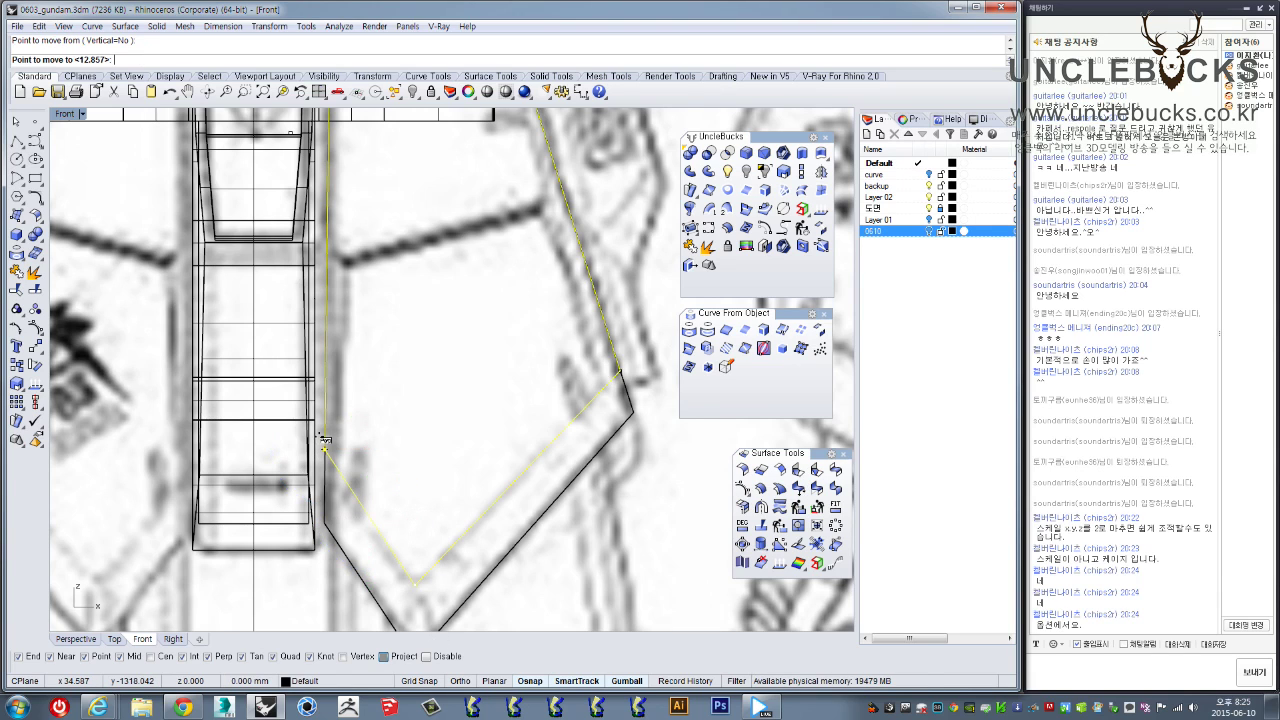
pyautogui.click(317, 419)
# Select the outline's outer side corner and move it upward along the plate's slanted outer edge
pyautogui.moveTo(423, 412); pyautogui.dragTo(415, 442, button='right')
pyautogui.moveTo(521, 357); pyautogui.dragTo(637, 427)
pyautogui.press('m')
pyautogui.press('Return')
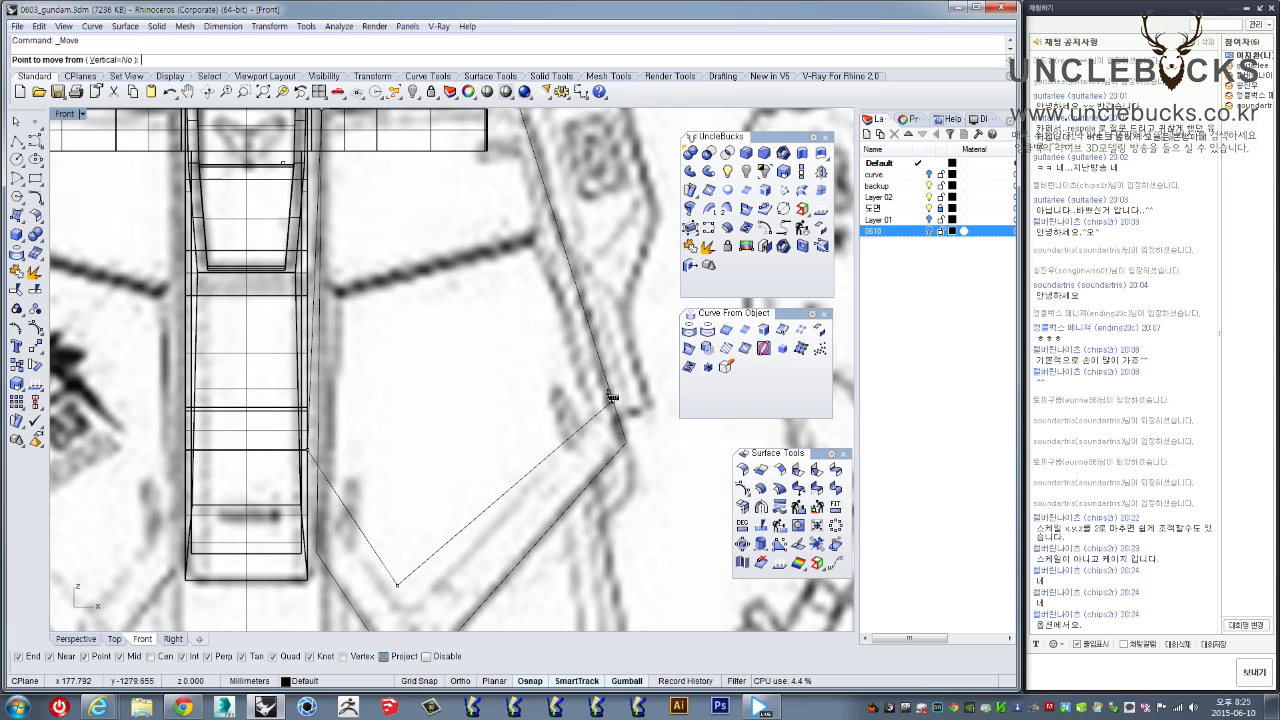
pyautogui.click(609, 392)
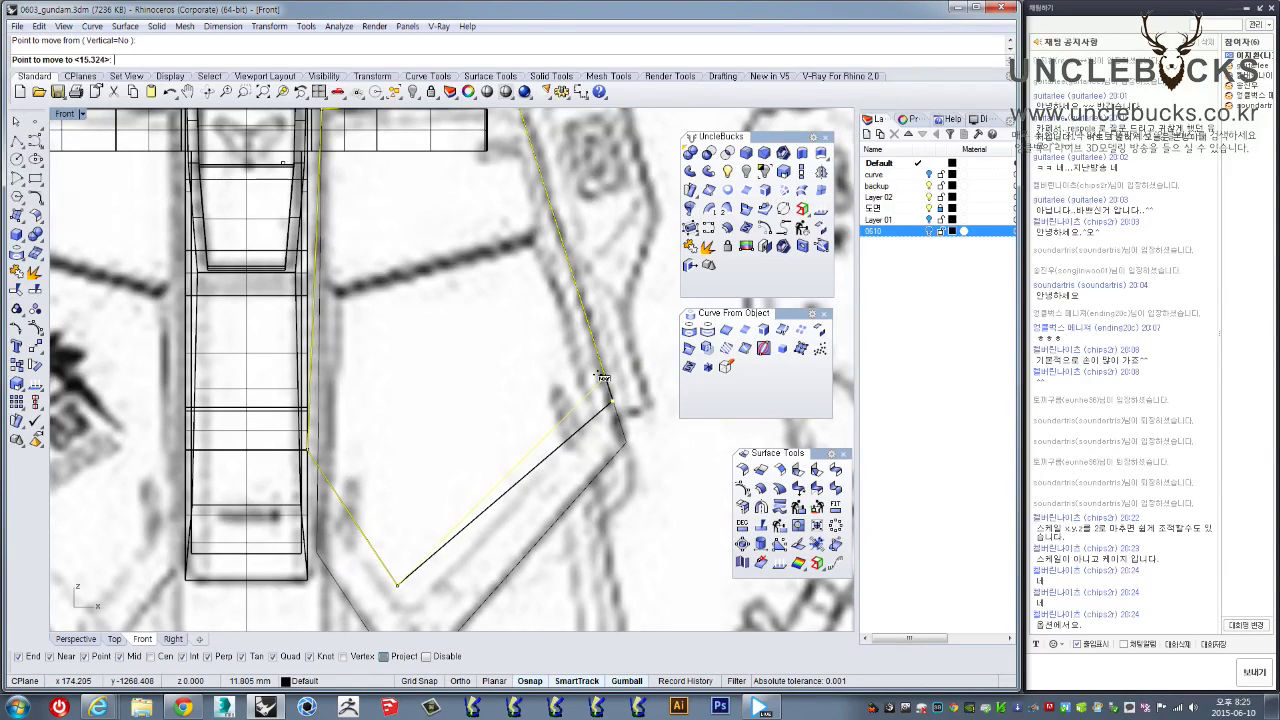
# Try to move the inner skirt outline's right corner point up along the armour edge
pyautogui.click(597, 368)
pyautogui.moveTo(420, 551); pyautogui.dragTo(501, 472, button='right')
pyautogui.moveTo(475, 458); pyautogui.dragTo(503, 528)
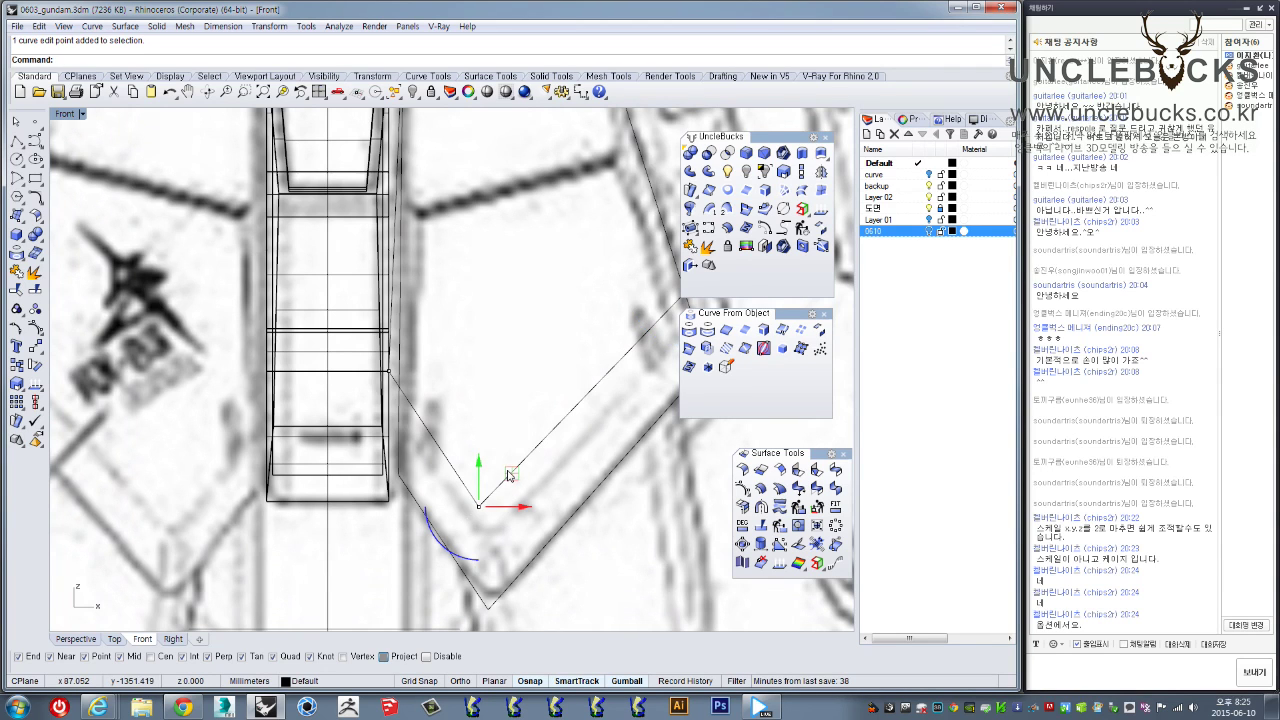
pyautogui.hotkey('ctrl', 'z')
pyautogui.moveTo(444, 390); pyautogui.dragTo(457, 492, button='right')
pyautogui.hotkey('ctrl', 'z')
# Move the inner skirt outline's left corner point up about 13 mm and raise its right corner point to suit the reference
pyautogui.rightClick(449, 485)
pyautogui.click(436, 476)
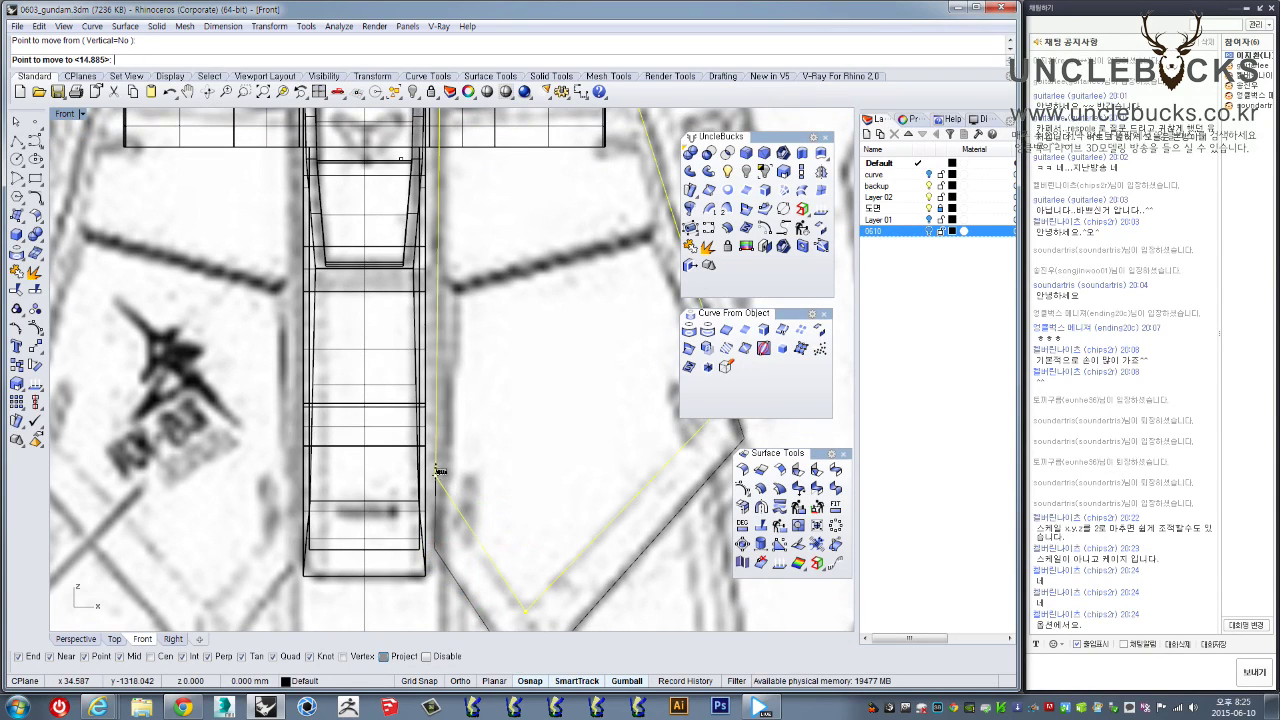
pyautogui.click(436, 449)
pyautogui.scroll(-2, 540, 440)
pyautogui.moveTo(545, 438); pyautogui.dragTo(515, 491, button='right')
pyautogui.moveTo(555, 431); pyautogui.dragTo(666, 495)
pyautogui.rightClick(652, 460)
pyautogui.click(651, 457)
pyautogui.click(651, 438)
pyautogui.moveTo(534, 574); pyautogui.dragTo(533, 508, button='right')
pyautogui.press('Escape')
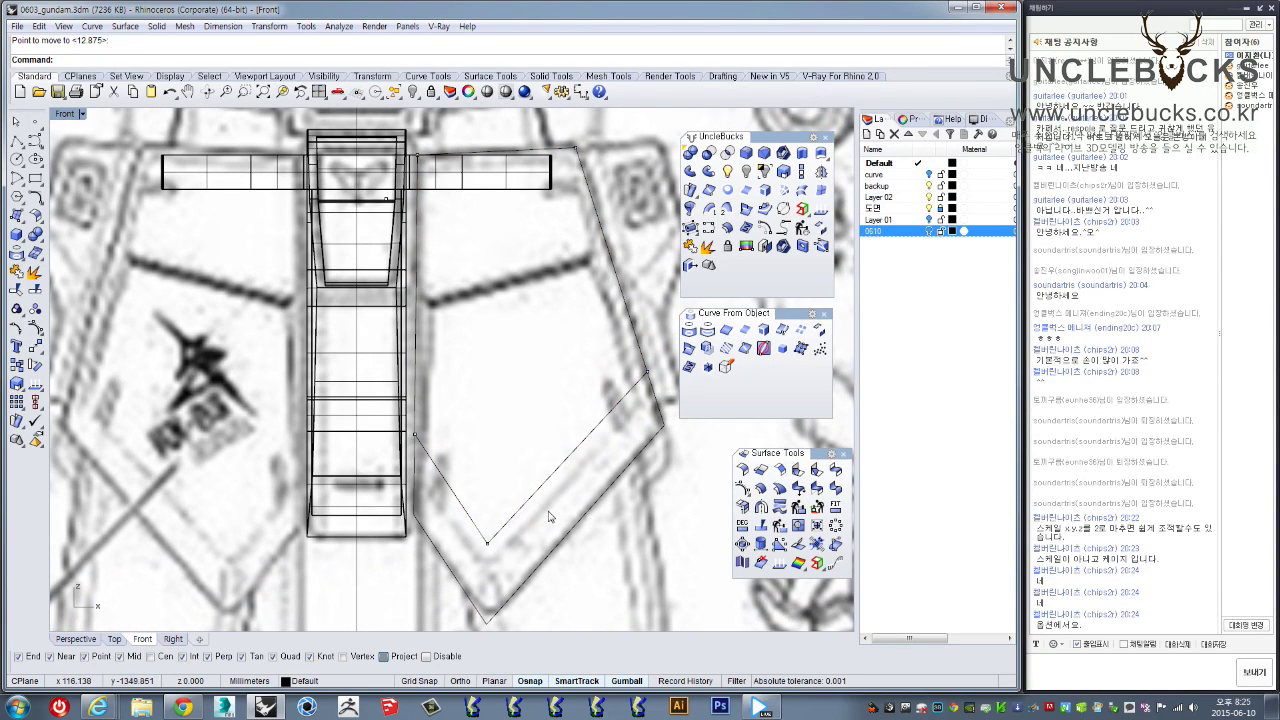
# Loft the inner and outer skirt outlines with straight sections and delete the source curves
pyautogui.click(500, 529)
pyautogui.doubleClick(65, 115)
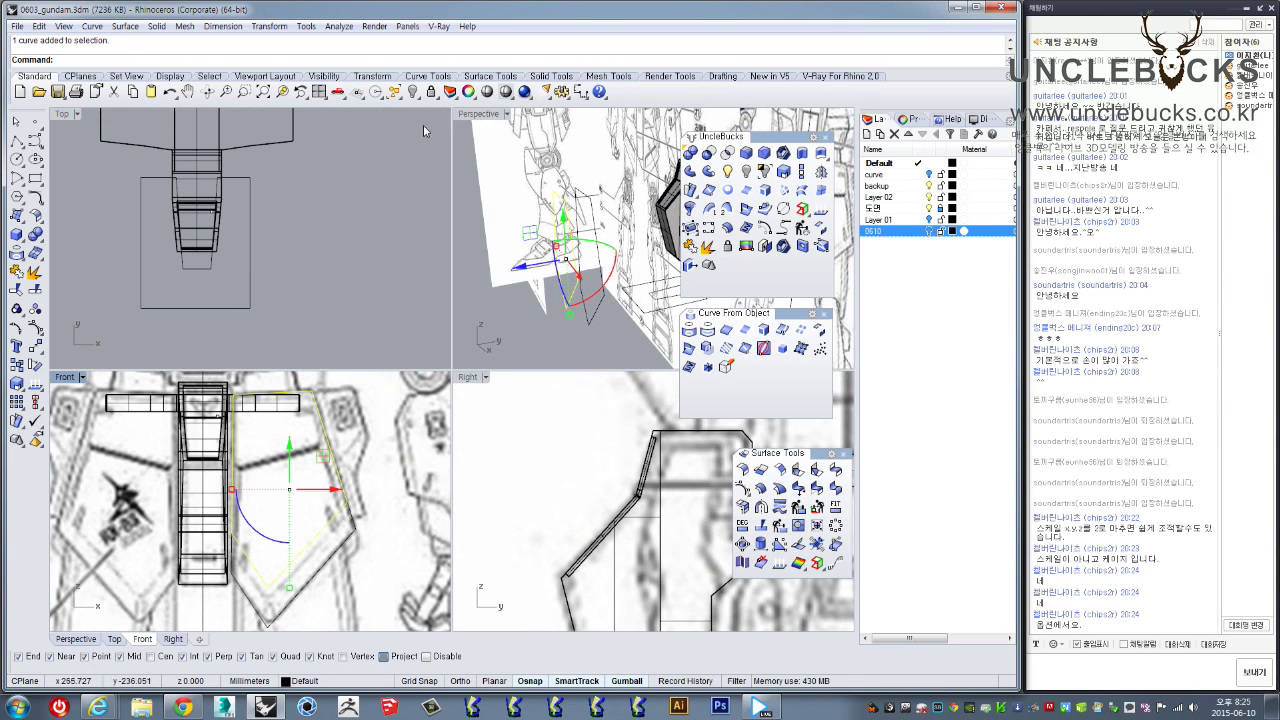
pyautogui.doubleClick(481, 114)
pyautogui.moveTo(357, 405); pyautogui.dragTo(387, 388, button='right')
pyautogui.moveTo(387, 389); pyautogui.dragTo(318, 446)
pyautogui.click(802, 190)
pyautogui.rightClick(418, 441)
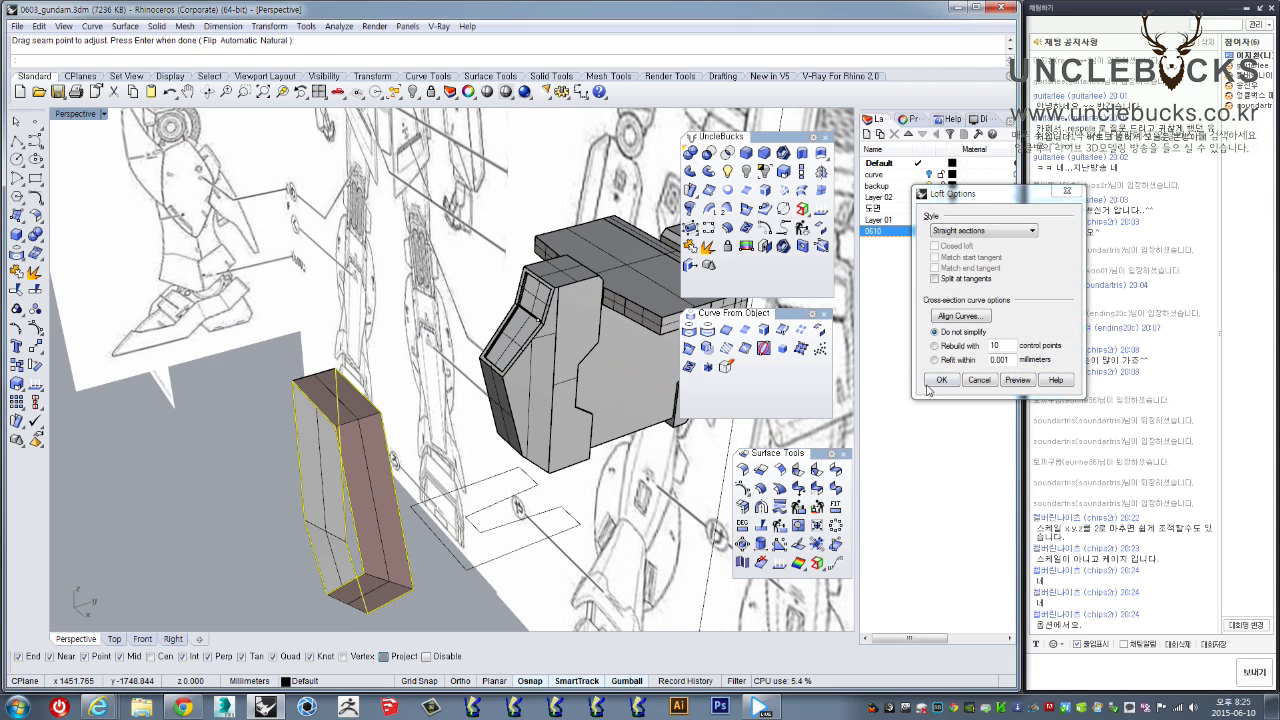
pyautogui.moveTo(400, 400); pyautogui.dragTo(394, 452, button='right')
pyautogui.press('Delete')
# Cap the planar holes of the lofted skirt piece to make a closed solid block
pyautogui.scroll(-6, 384, 508)
pyautogui.click(356, 570)
pyautogui.scroll(6, 356, 570)
pyautogui.moveTo(360, 560); pyautogui.dragTo(376, 520, button='right')
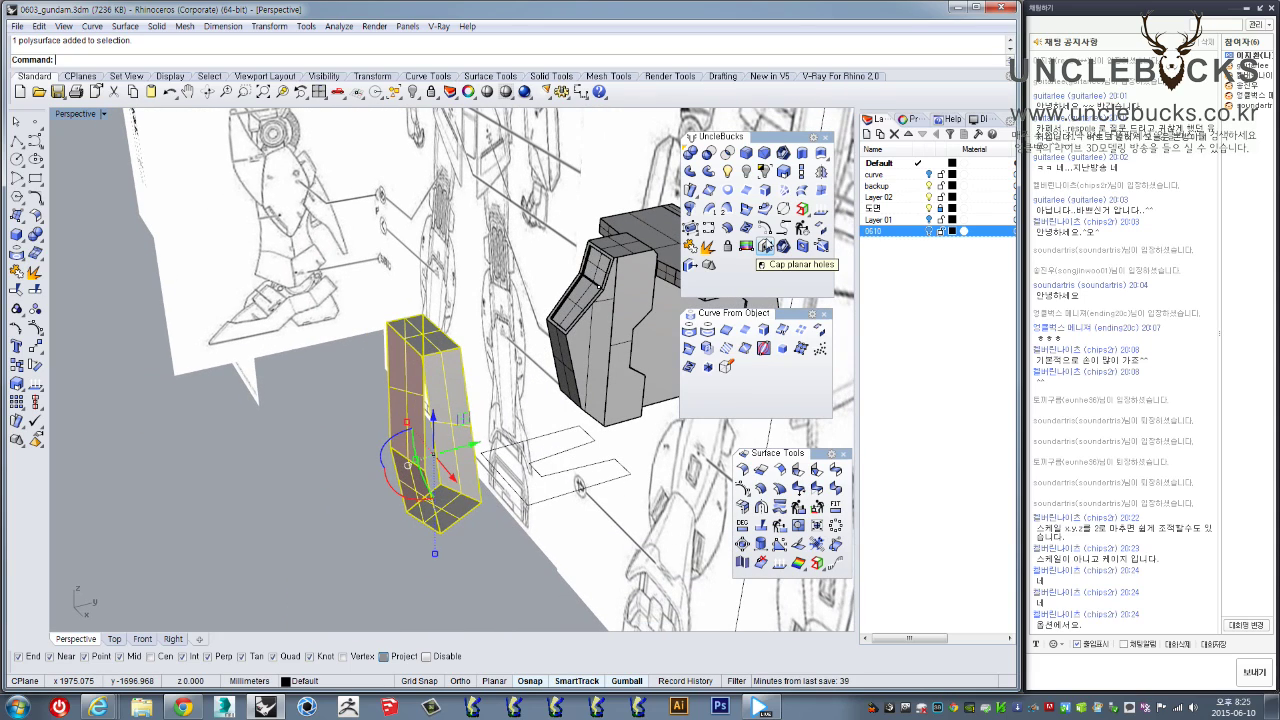
pyautogui.click(765, 245)
pyautogui.moveTo(402, 430); pyautogui.dragTo(412, 449, button='right')
pyautogui.click(491, 468)
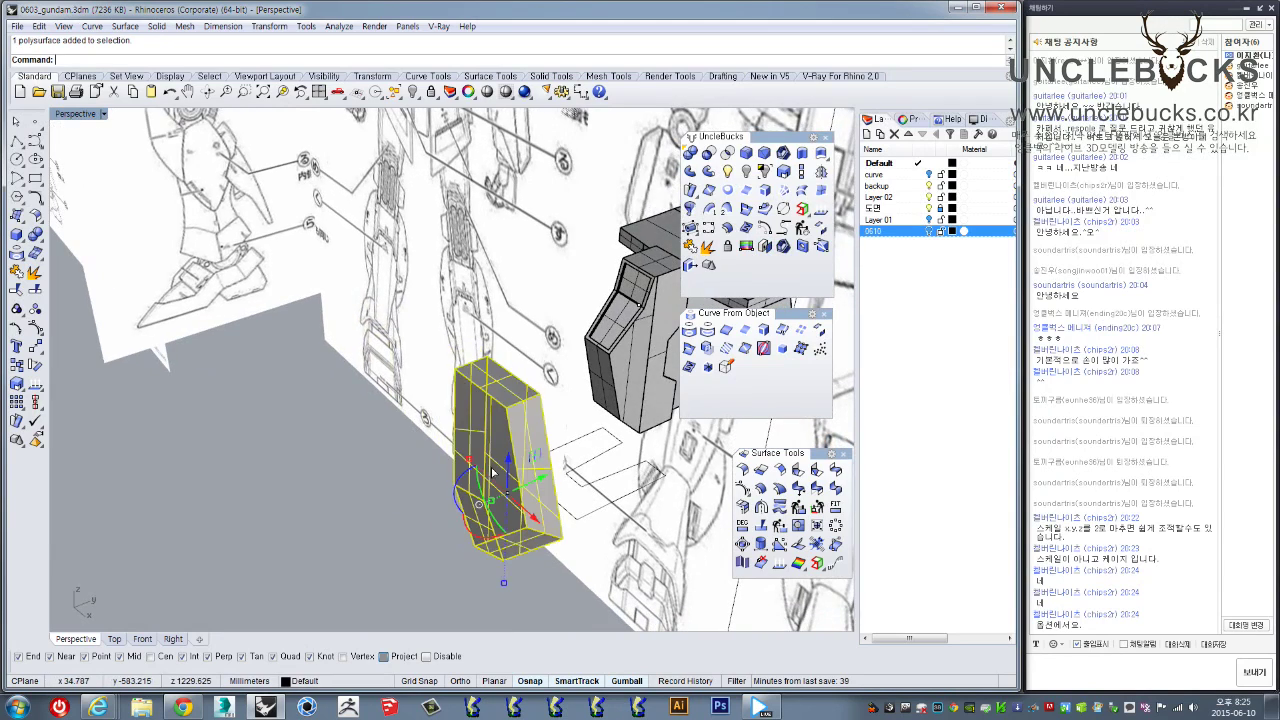
pyautogui.moveTo(504, 463)
pyautogui.mouseDown(button='right')
pyautogui.moveTo(402, 506)
pyautogui.moveTo(497, 461)
pyautogui.mouseUp(button='right')
pyautogui.click(401, 505)
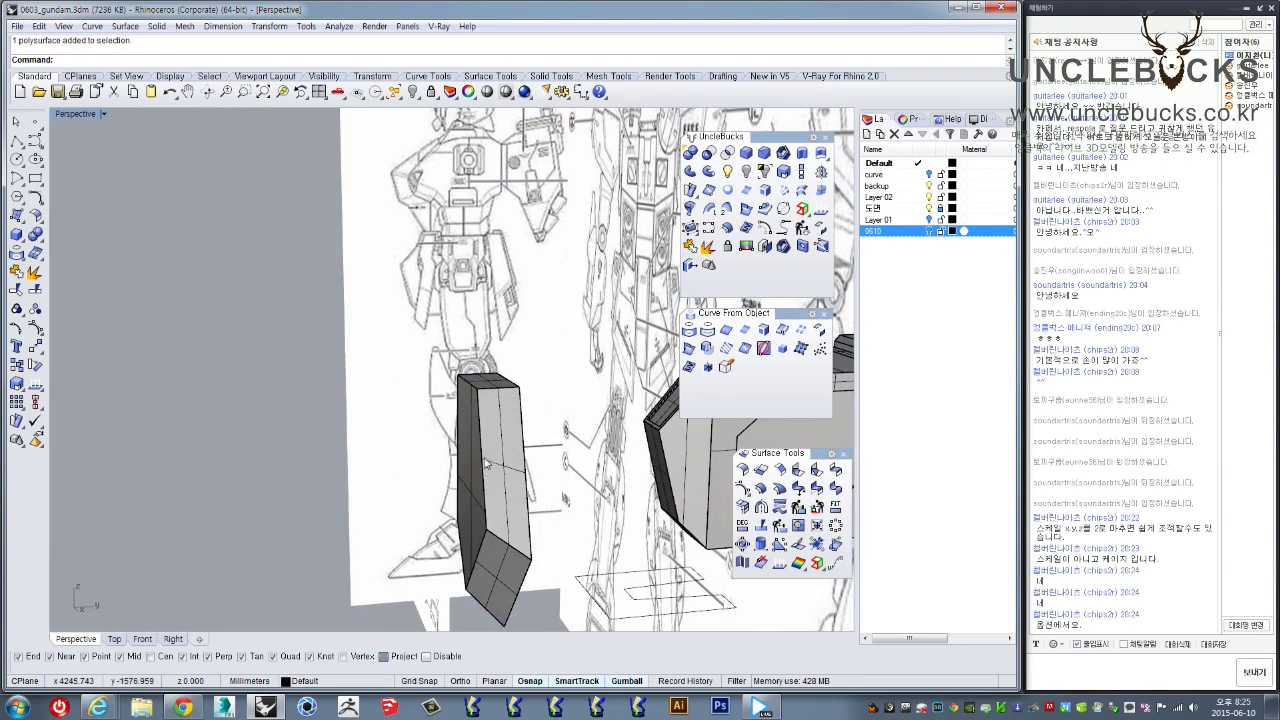
pyautogui.click(498, 460)
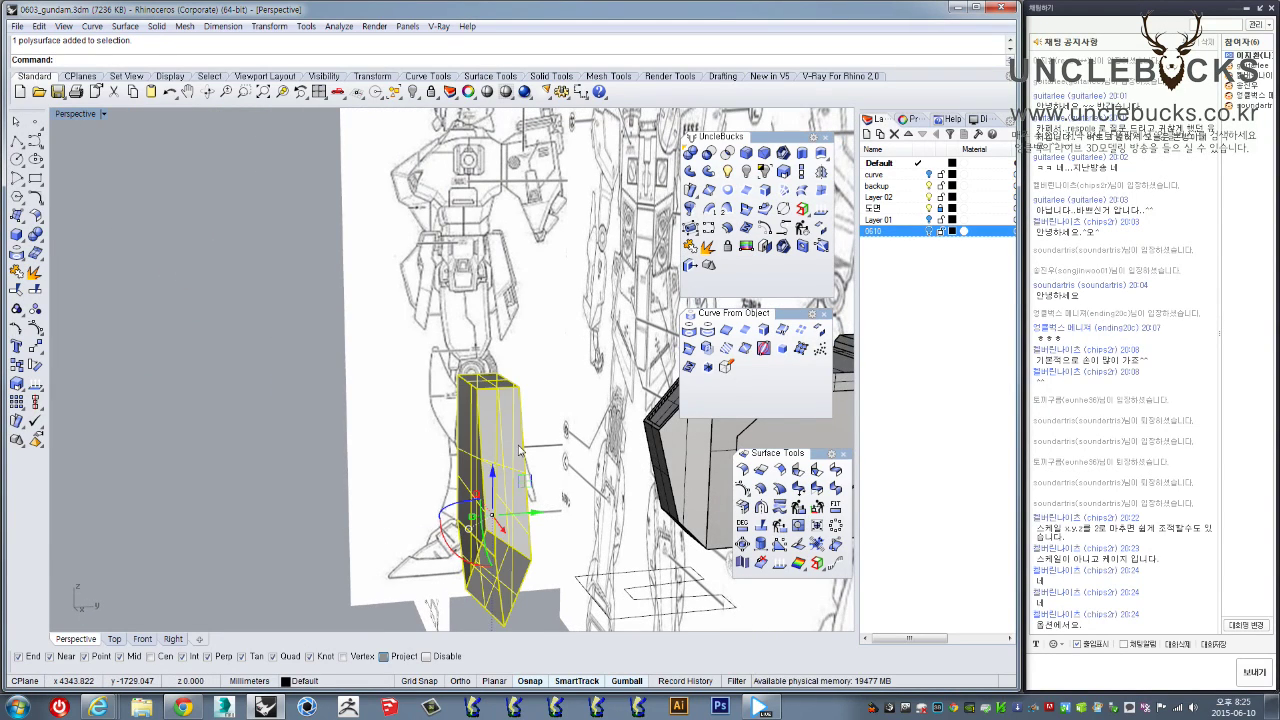
# Draw a bent polyline in the Right view from above the block down its front edge, angled inward, and straight down past its base
pyautogui.doubleClick(75, 114)
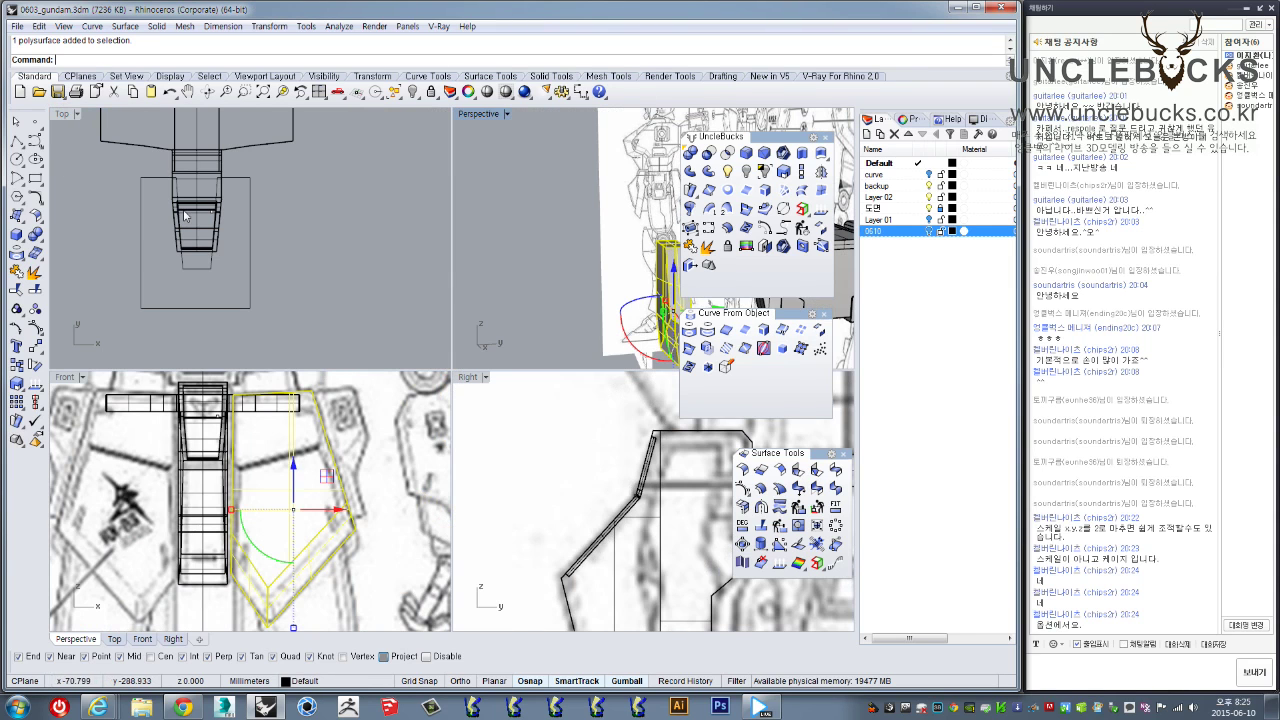
pyautogui.doubleClick(466, 378)
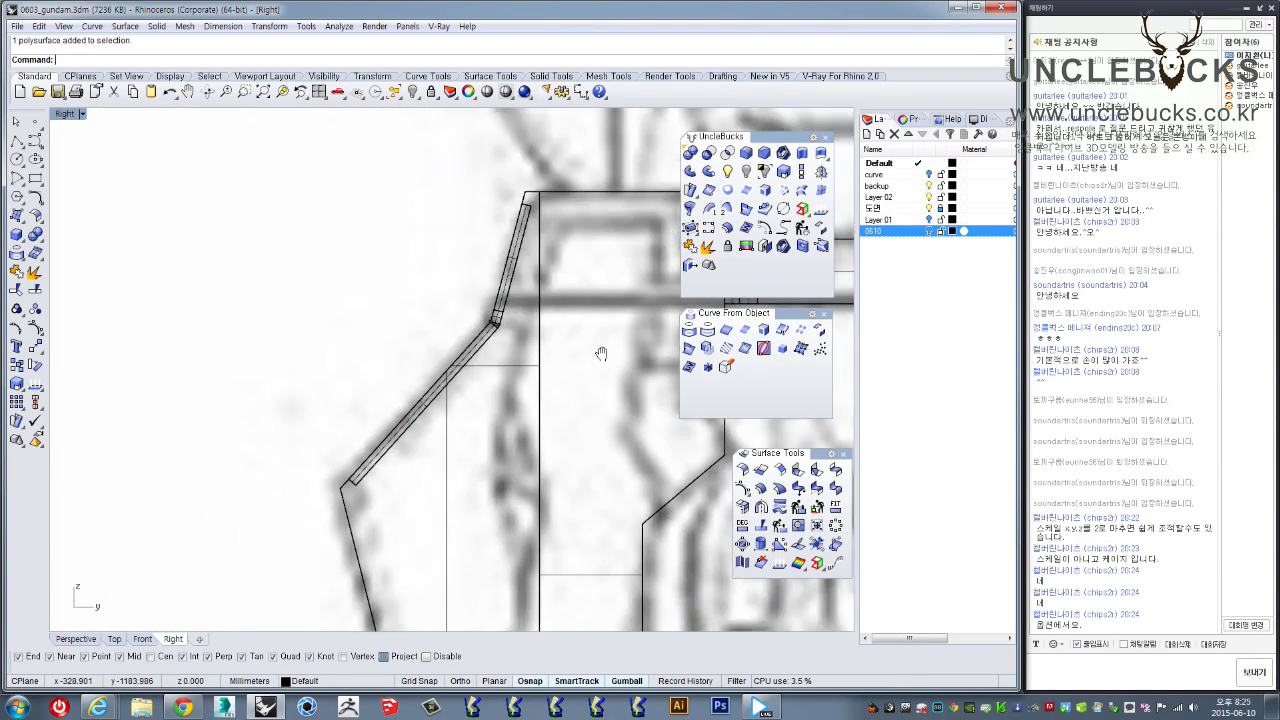
pyautogui.scroll(-5, 491, 383)
pyautogui.moveTo(491, 383); pyautogui.dragTo(387, 393, button='right')
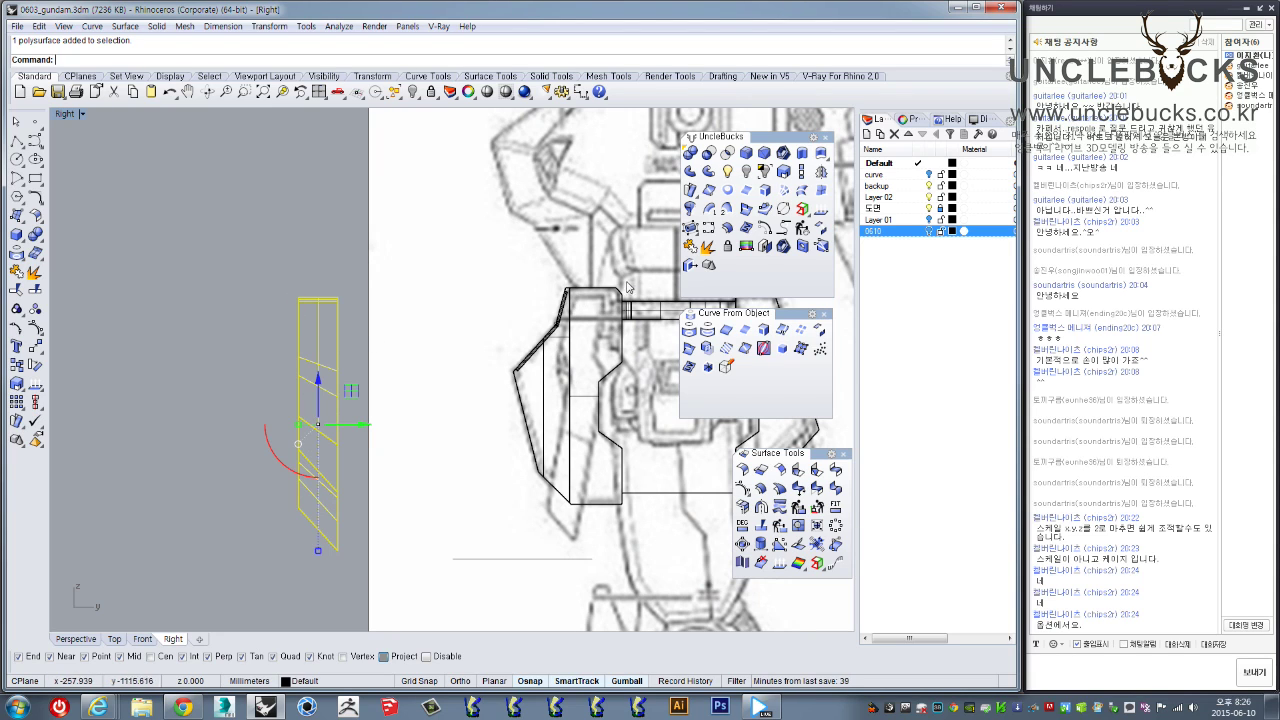
pyautogui.moveTo(396, 362); pyautogui.dragTo(414, 329, button='right')
pyautogui.click(16, 140)
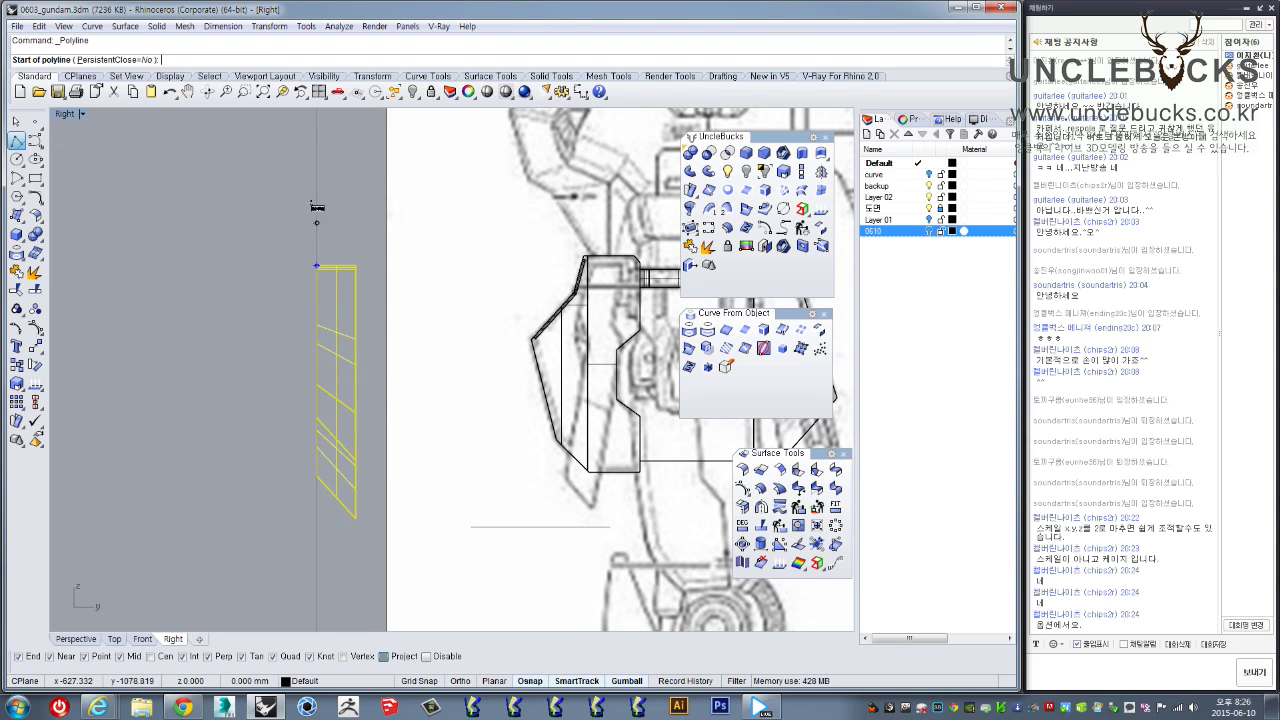
pyautogui.click(316, 152)
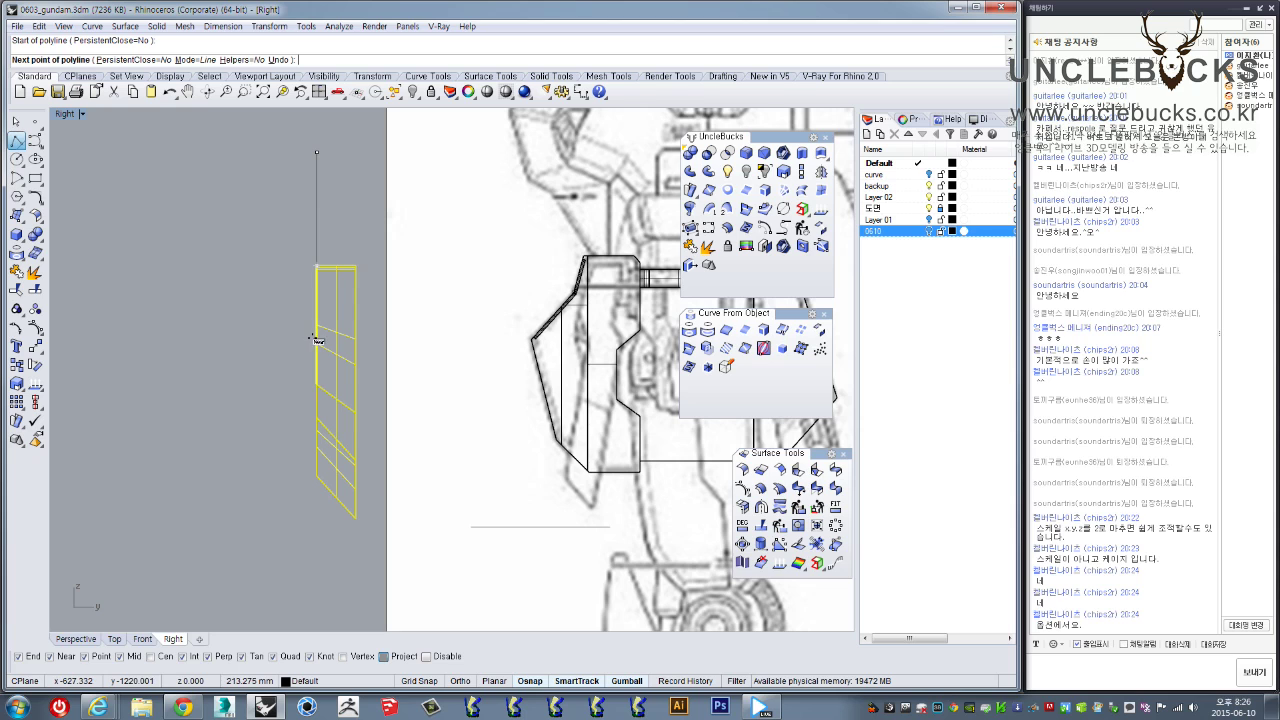
pyautogui.scroll(2, 315, 345)
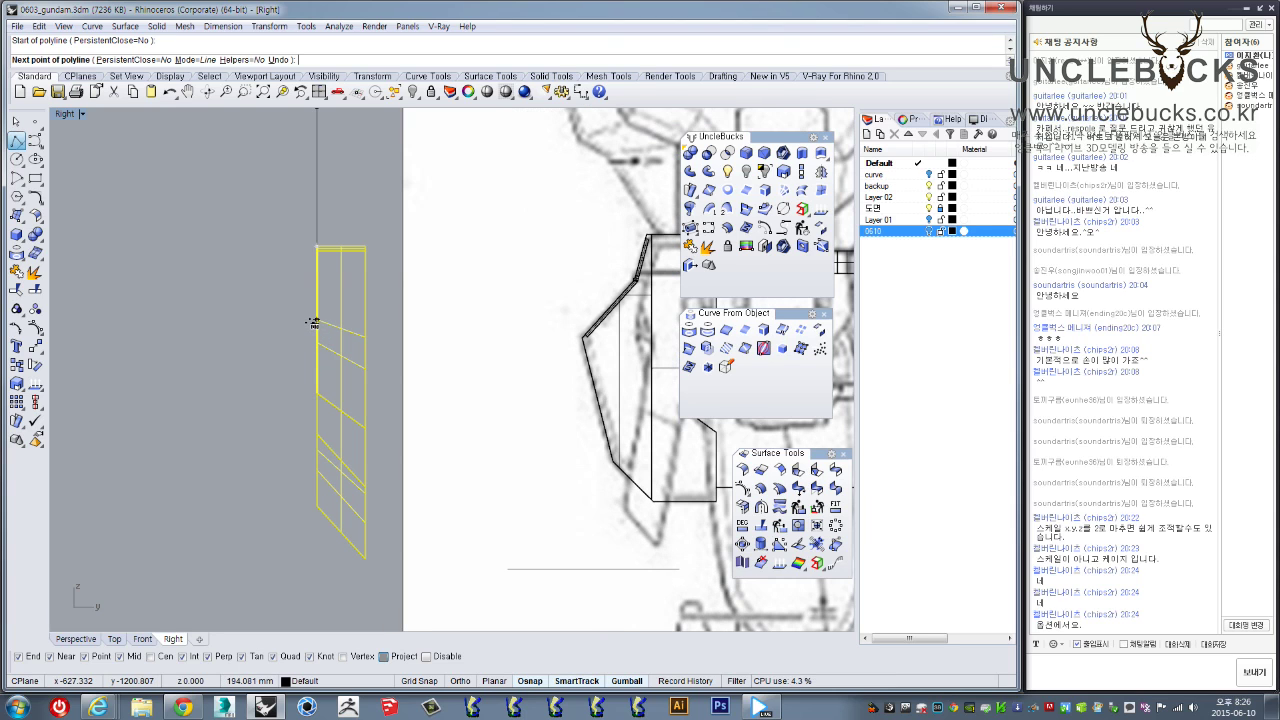
pyautogui.click(314, 322)
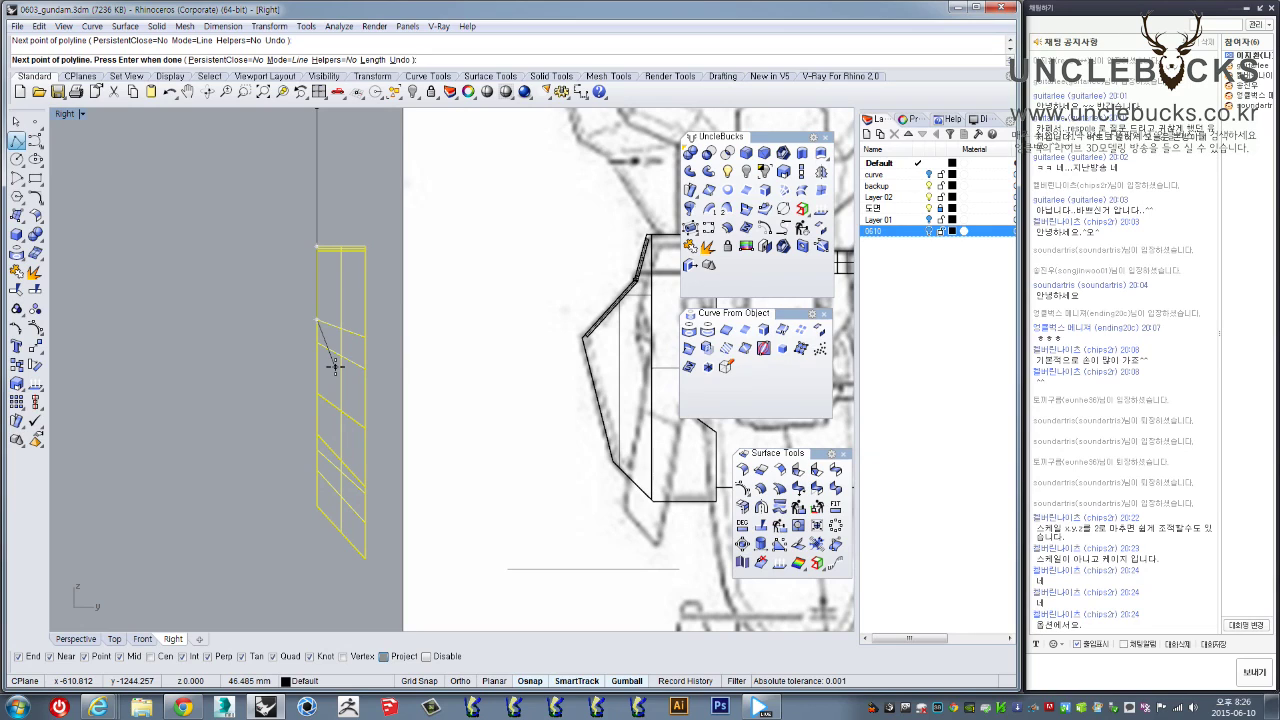
pyautogui.click(337, 364)
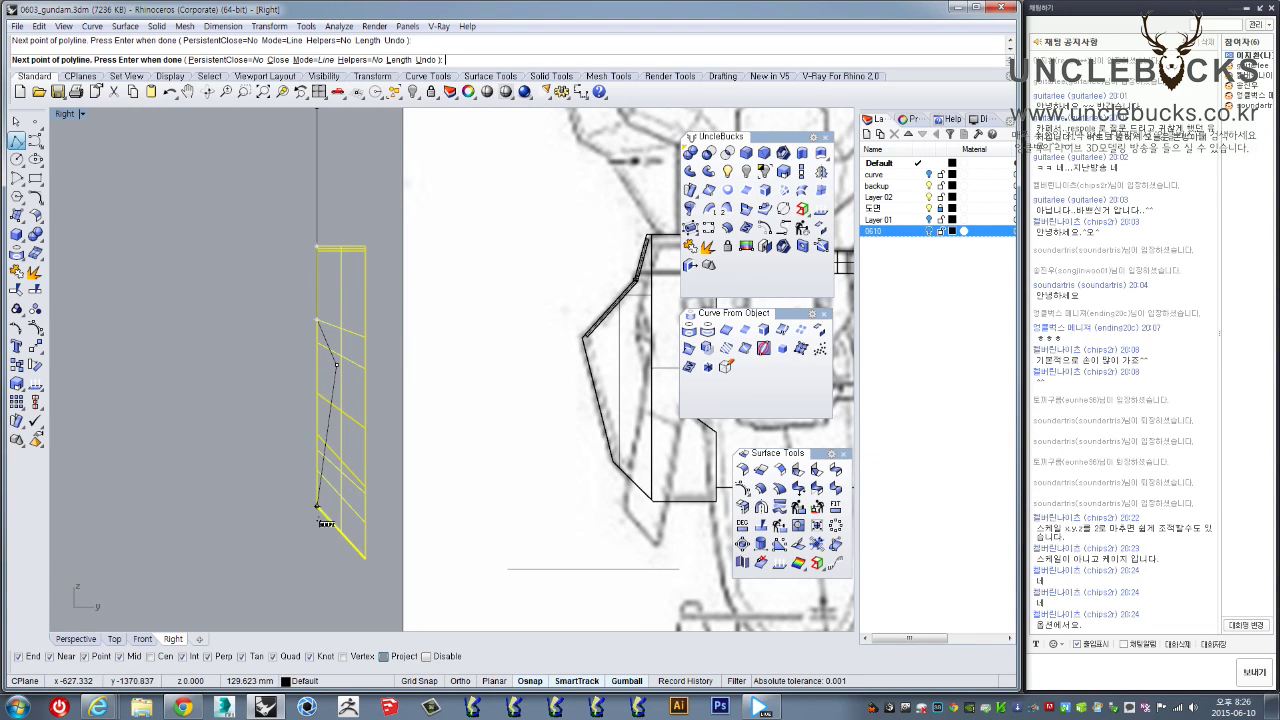
pyautogui.press('Return')
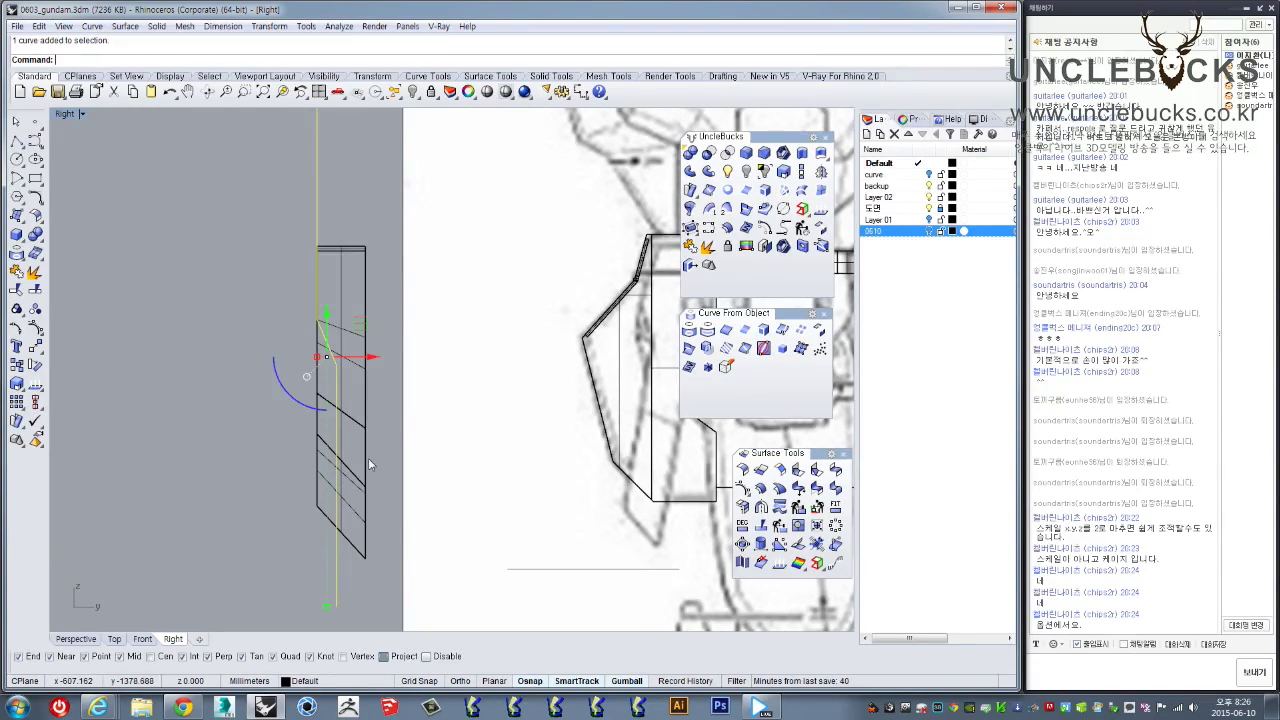
# Copy the bent profile curve about 33 mm diagonally back and up, and select both curves
pyautogui.moveTo(364, 328); pyautogui.dragTo(394, 312)
pyautogui.moveTo(375, 203); pyautogui.dragTo(298, 188)
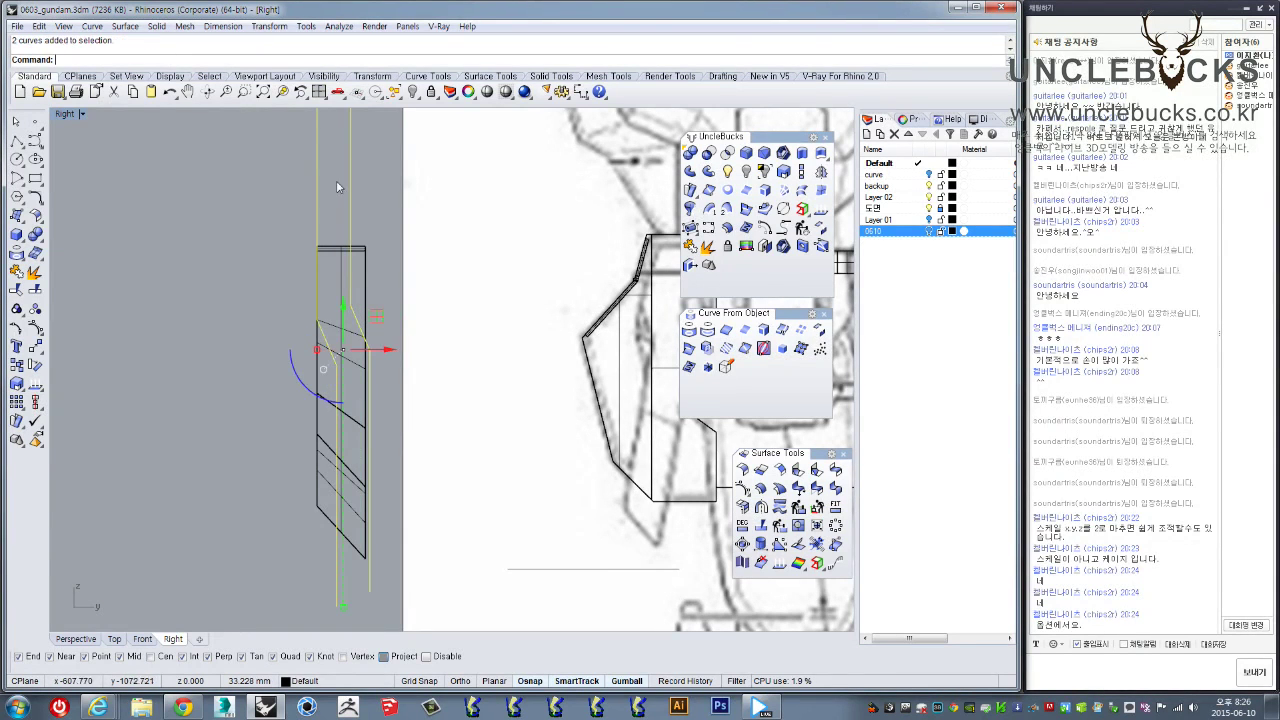
pyautogui.doubleClick(68, 116)
pyautogui.doubleClick(476, 114)
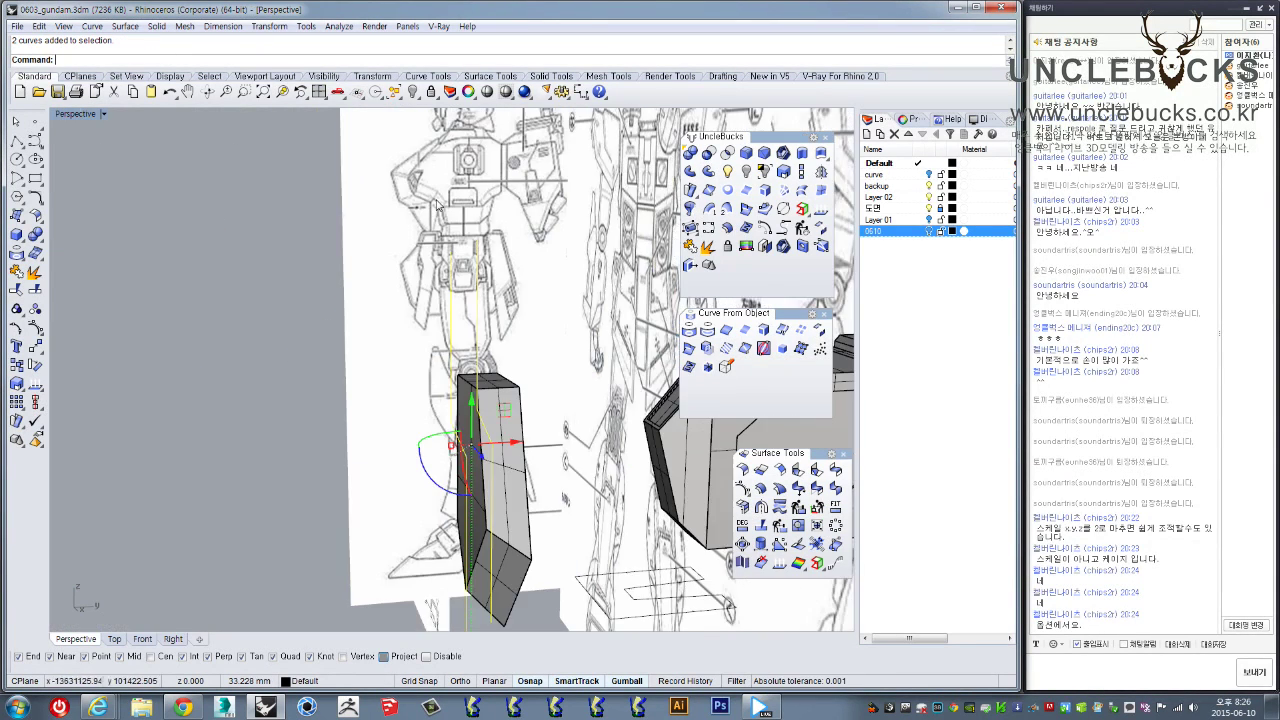
pyautogui.moveTo(391, 334); pyautogui.dragTo(518, 357, button='right')
pyautogui.moveTo(476, 453); pyautogui.dragTo(187, 183, button='right')
# Duplicate both profile curves in the Front view to just beyond the skirt block's outer side
pyautogui.doubleClick(82, 117)
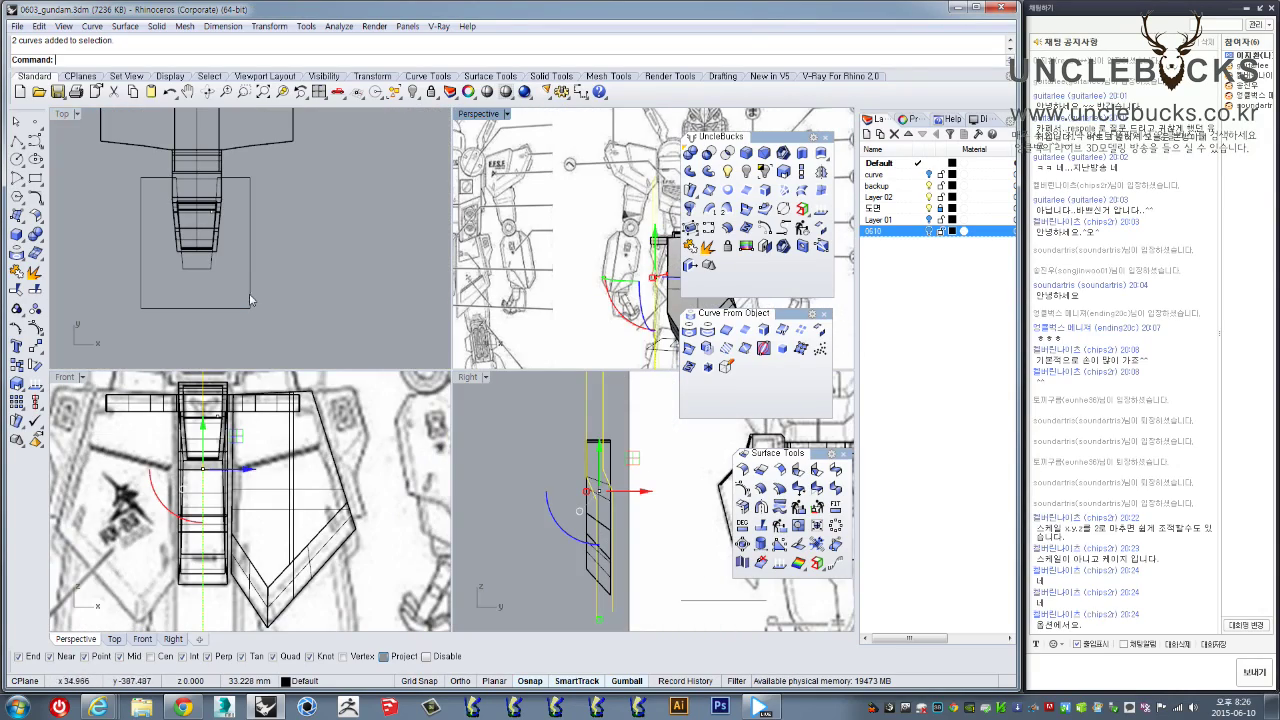
pyautogui.doubleClick(64, 378)
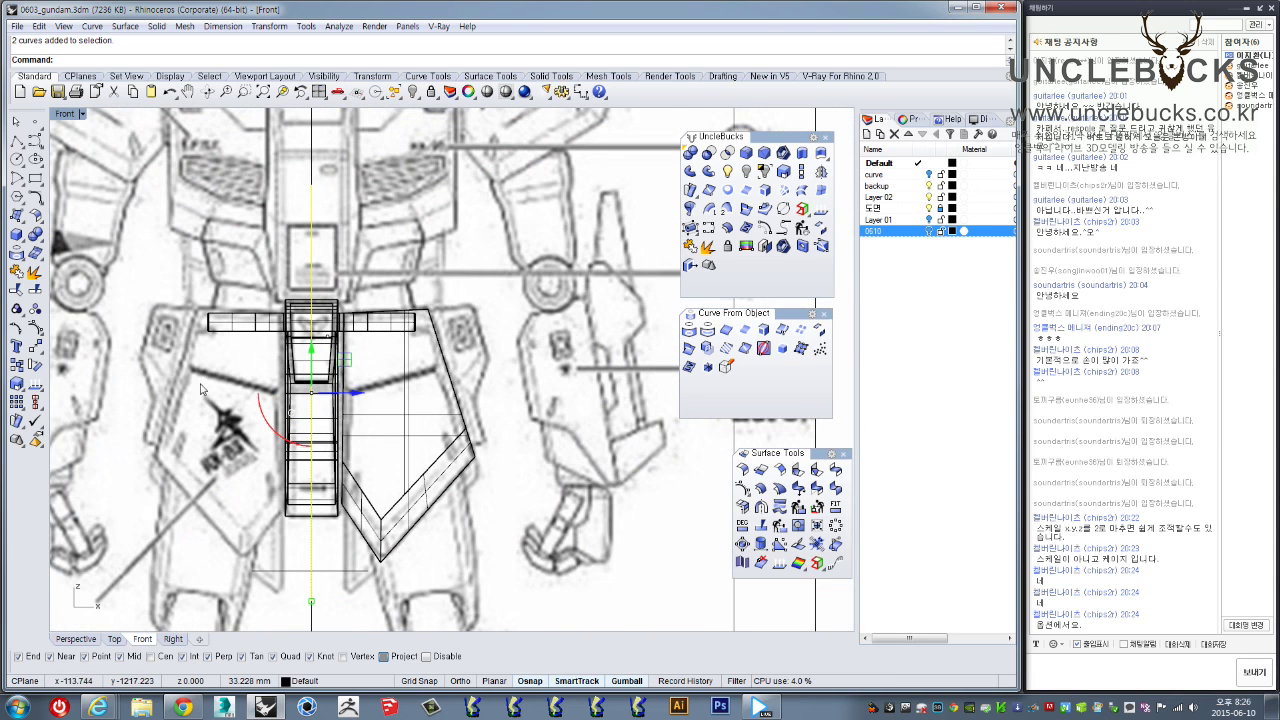
pyautogui.click(36, 331)
pyautogui.moveTo(346, 378)
pyautogui.mouseDown(button='right')
pyautogui.moveTo(322, 400)
pyautogui.moveTo(354, 387)
pyautogui.mouseUp(button='right')
pyautogui.moveTo(355, 372); pyautogui.dragTo(520, 327)
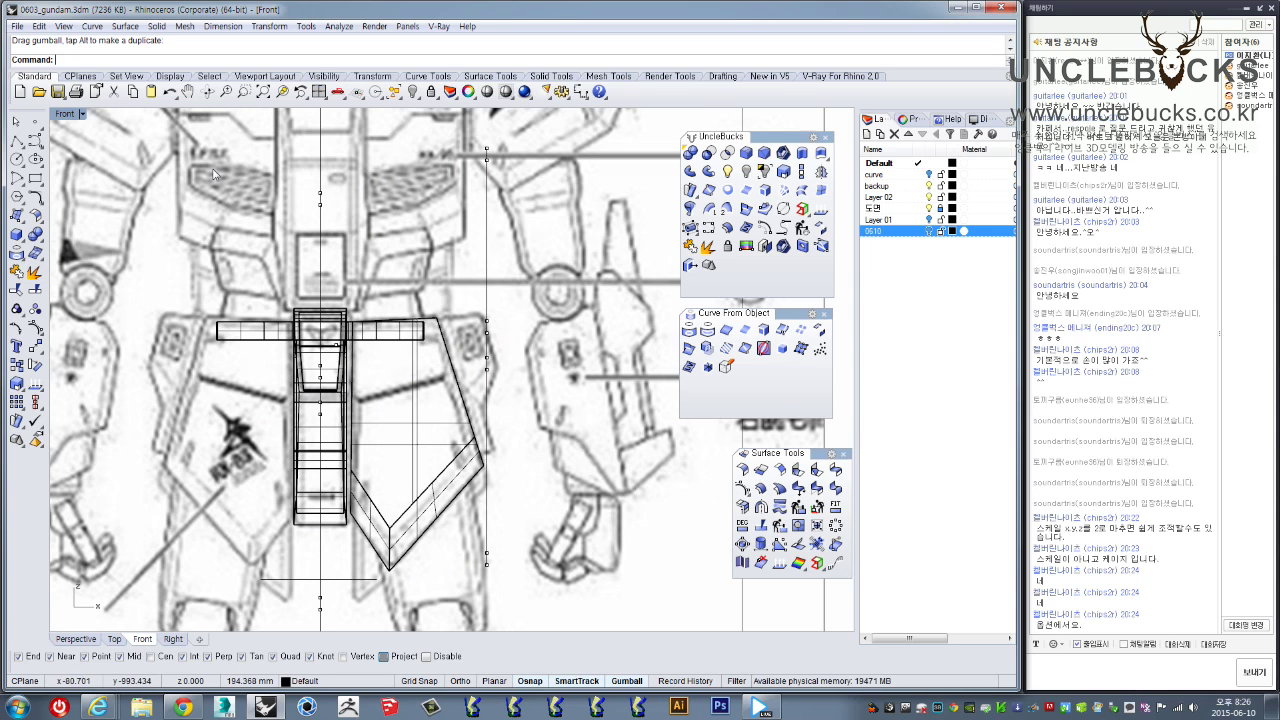
# Loft the front pair of profile curves into a bent surface running through the skirt block
pyautogui.doubleClick(62, 115)
pyautogui.doubleClick(478, 115)
pyautogui.moveTo(620, 215); pyautogui.dragTo(460, 256, button='right')
pyautogui.press('Escape')
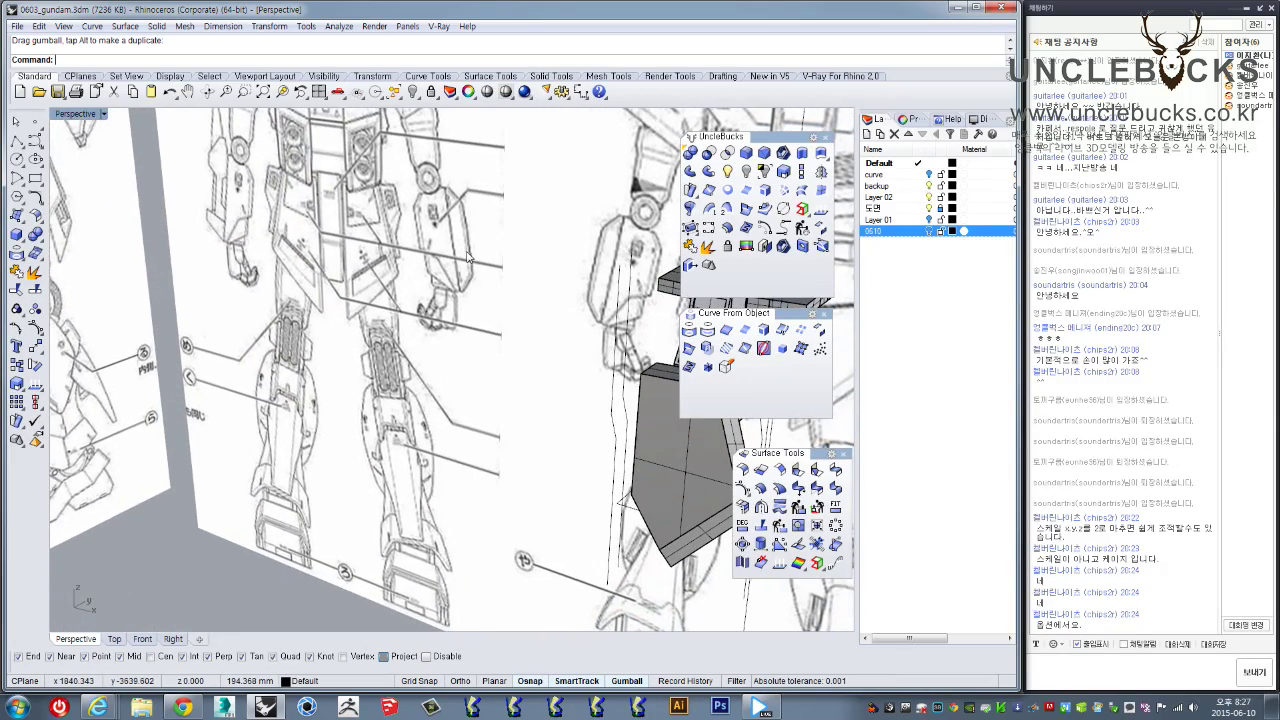
pyautogui.keyDown('shift'); pyautogui.moveTo(590, 275); pyautogui.dragTo(458, 263, button='right'); pyautogui.keyUp('shift')
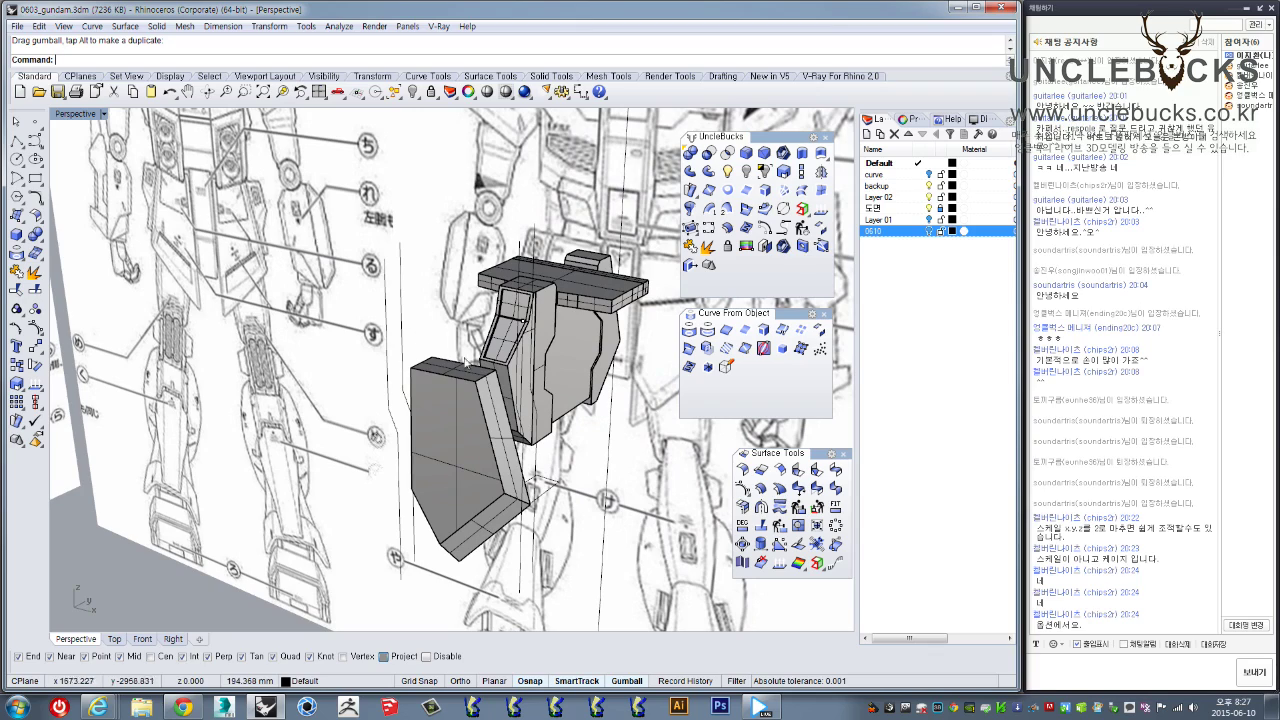
pyautogui.click(386, 330)
pyautogui.moveTo(387, 331); pyautogui.dragTo(594, 320, button='right')
pyautogui.keyDown('shift'); pyautogui.click(497, 342); pyautogui.keyUp('shift')
pyautogui.click(803, 195)
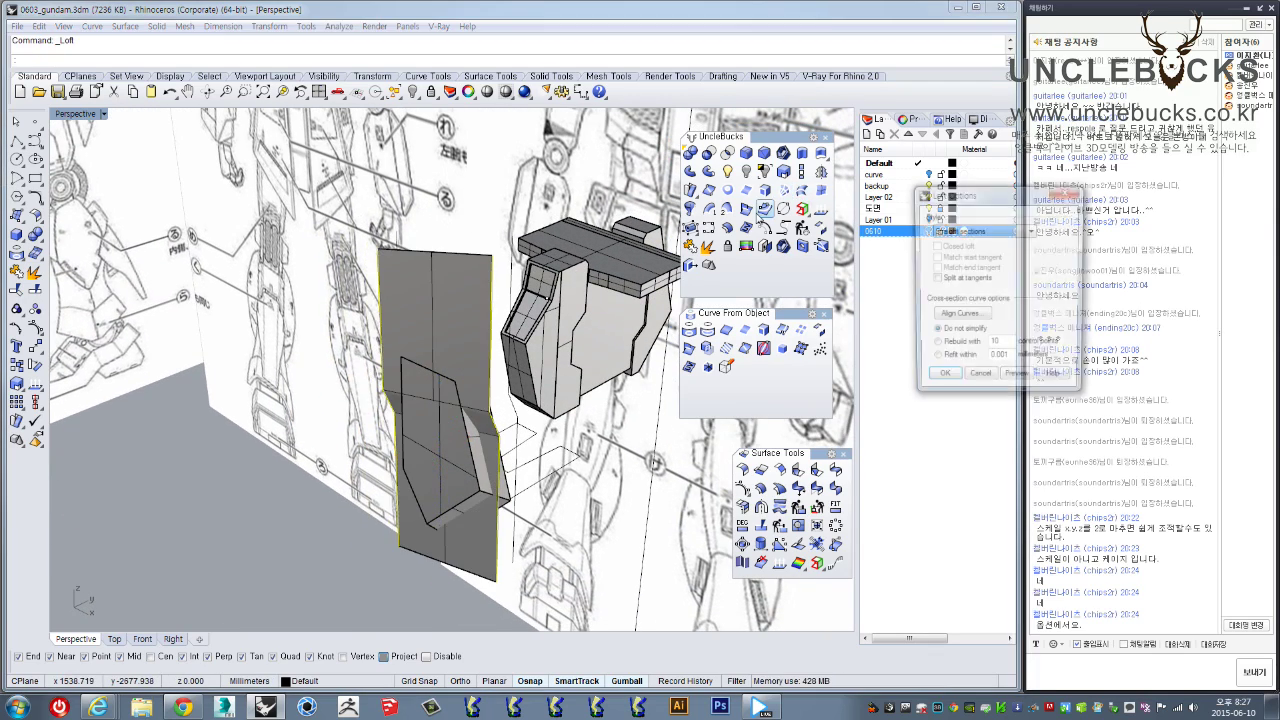
pyautogui.moveTo(740, 425); pyautogui.dragTo(490, 458, button='right')
# Move the lofted front surface along with the profile curves by about 14 mm
pyautogui.click(502, 344)
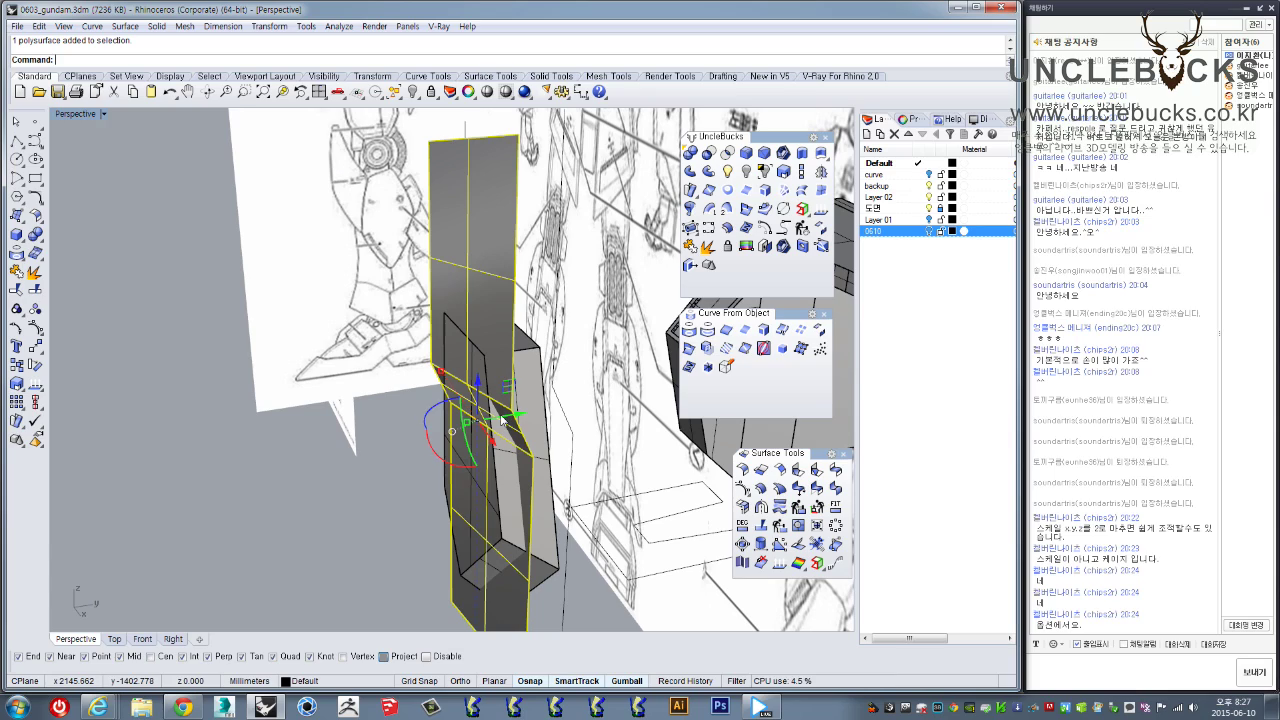
pyautogui.moveTo(499, 417); pyautogui.dragTo(500, 419)
pyautogui.moveTo(499, 420); pyautogui.dragTo(560, 352, button='right')
pyautogui.moveTo(453, 352); pyautogui.dragTo(245, 355, button='right')
pyautogui.moveTo(238, 263); pyautogui.dragTo(281, 360, button='right')
pyautogui.keyDown('shift'); pyautogui.moveTo(152, 390); pyautogui.dragTo(368, 357, button='right'); pyautogui.keyUp('shift')
pyautogui.moveTo(341, 346); pyautogui.dragTo(341, 349)
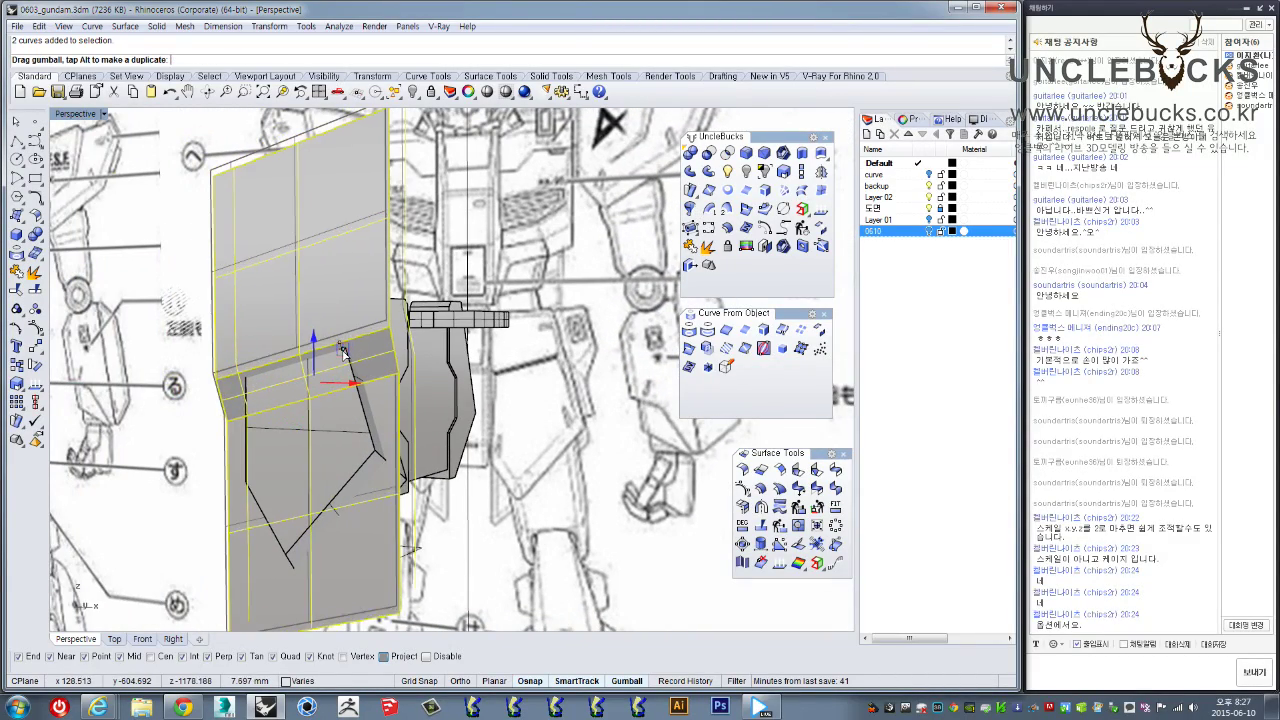
# Loft the rear pair of profile curves into a second bent surface behind the first one
pyautogui.moveTo(342, 352)
pyautogui.mouseDown(button='right')
pyautogui.moveTo(505, 330)
pyautogui.moveTo(409, 363)
pyautogui.moveTo(404, 348)
pyautogui.mouseUp(button='right')
pyautogui.moveTo(423, 292); pyautogui.dragTo(367, 317)
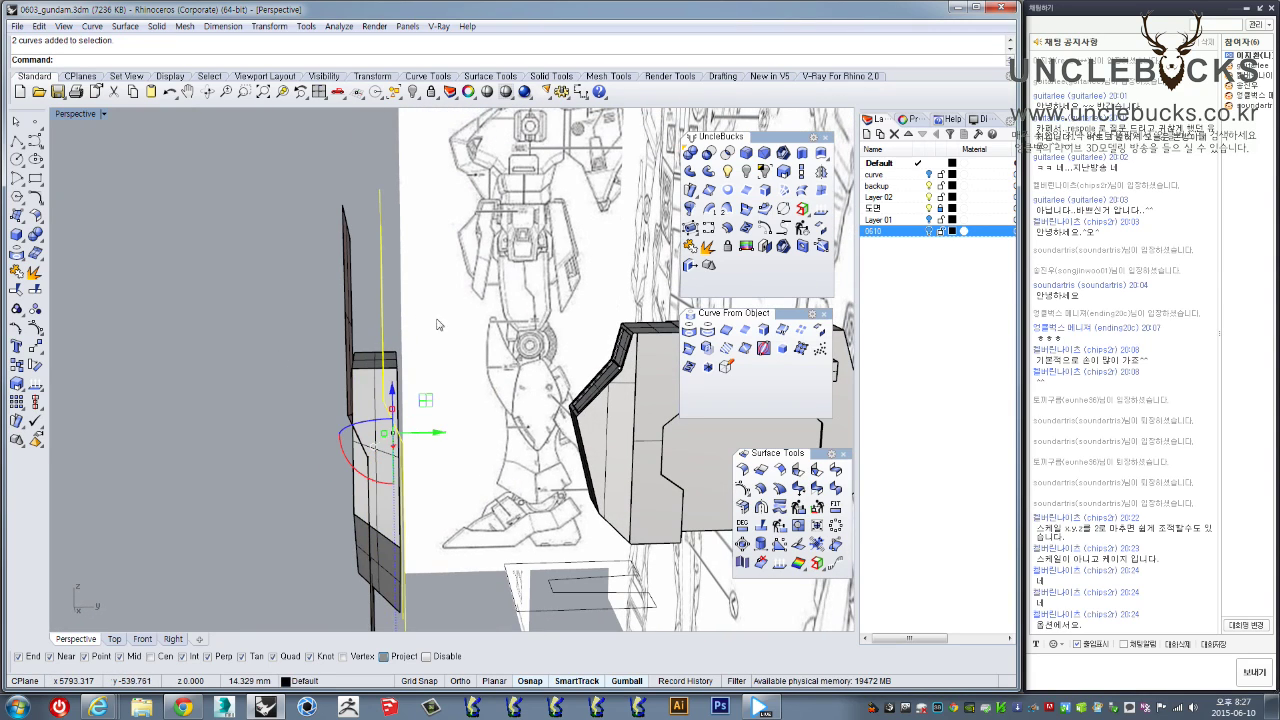
pyautogui.click(804, 192)
pyautogui.click(934, 382)
pyautogui.press('Return')
pyautogui.moveTo(530, 400); pyautogui.dragTo(560, 445, button='right')
pyautogui.moveTo(417, 469)
pyautogui.mouseDown(button='right')
pyautogui.moveTo(414, 446)
pyautogui.moveTo(415, 466)
pyautogui.mouseUp(button='right')
pyautogui.scroll(-4, 415, 466)
pyautogui.moveTo(370, 466); pyautogui.dragTo(306, 370)
pyautogui.moveTo(306, 370); pyautogui.dragTo(380, 402, button='right')
pyautogui.scroll(2, 380, 402)
pyautogui.click(281, 415)
pyautogui.scroll(6, 281, 413)
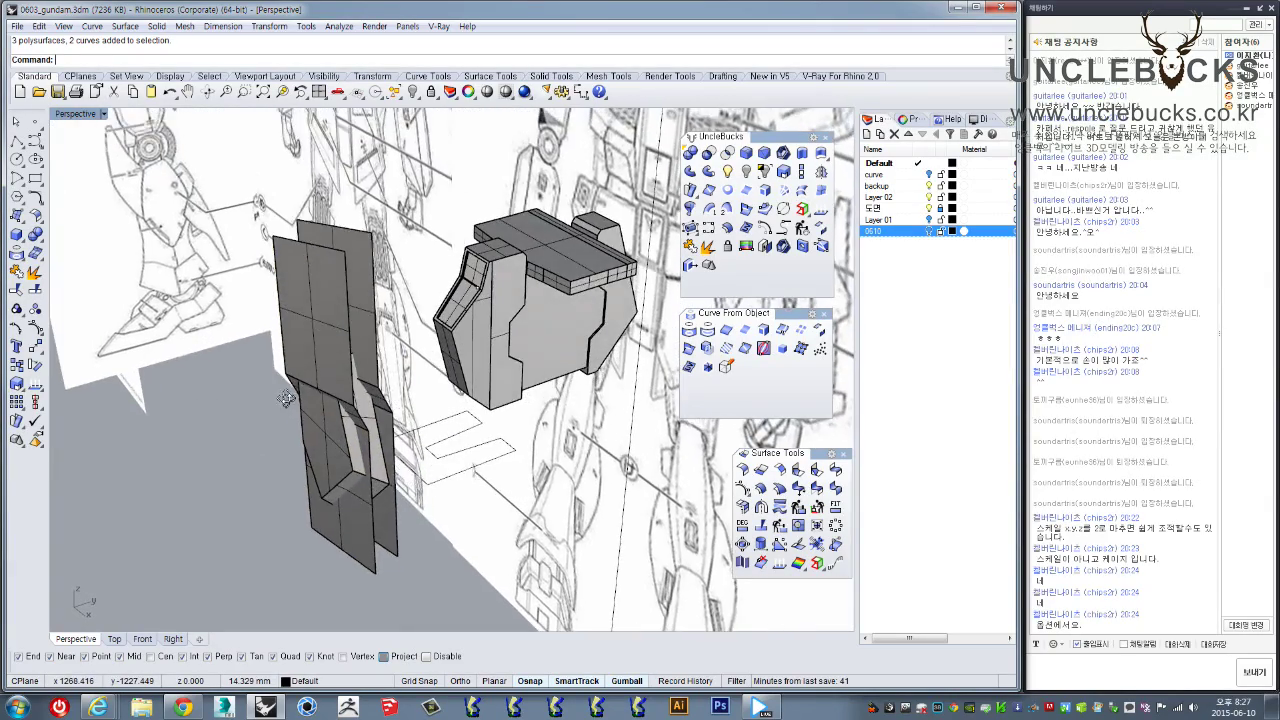
# Offset the front lofted surface away from the skirt block into a solid, picking a distance of about 49 mm
pyautogui.click(355, 410)
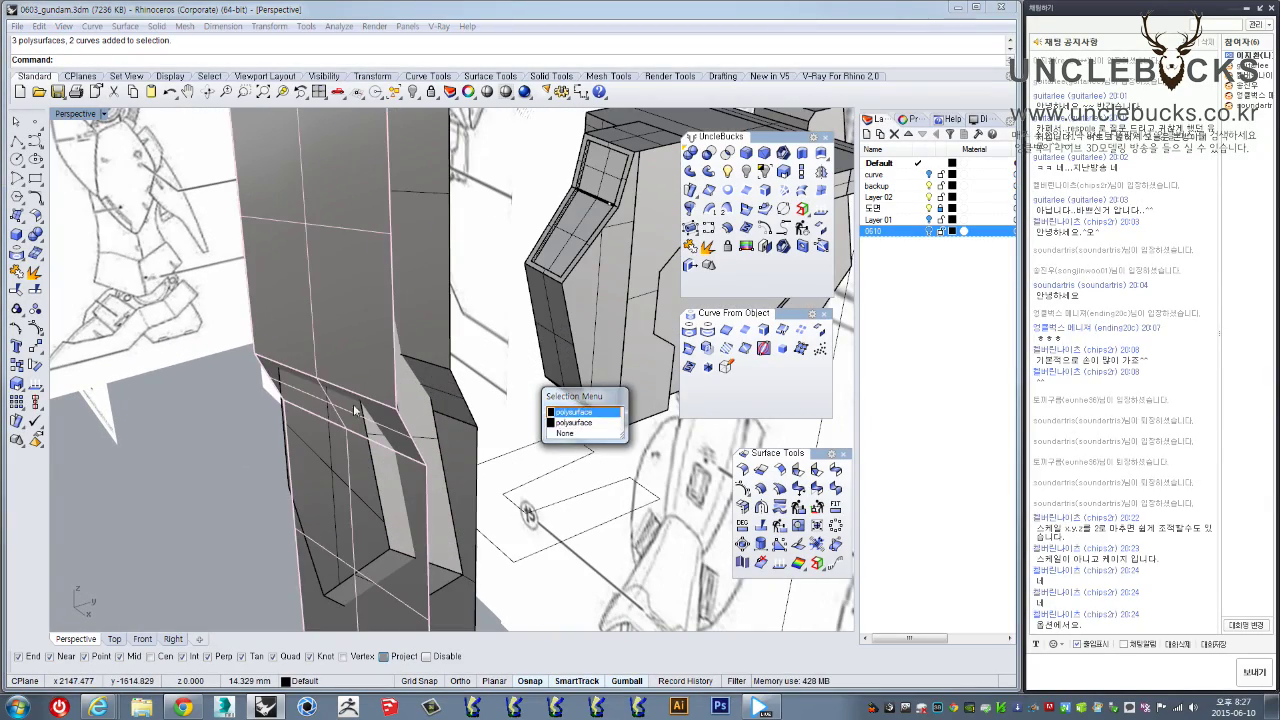
pyautogui.click(584, 412)
pyautogui.scroll(-3, 384, 450)
pyautogui.moveTo(384, 450); pyautogui.dragTo(270, 430, button='right')
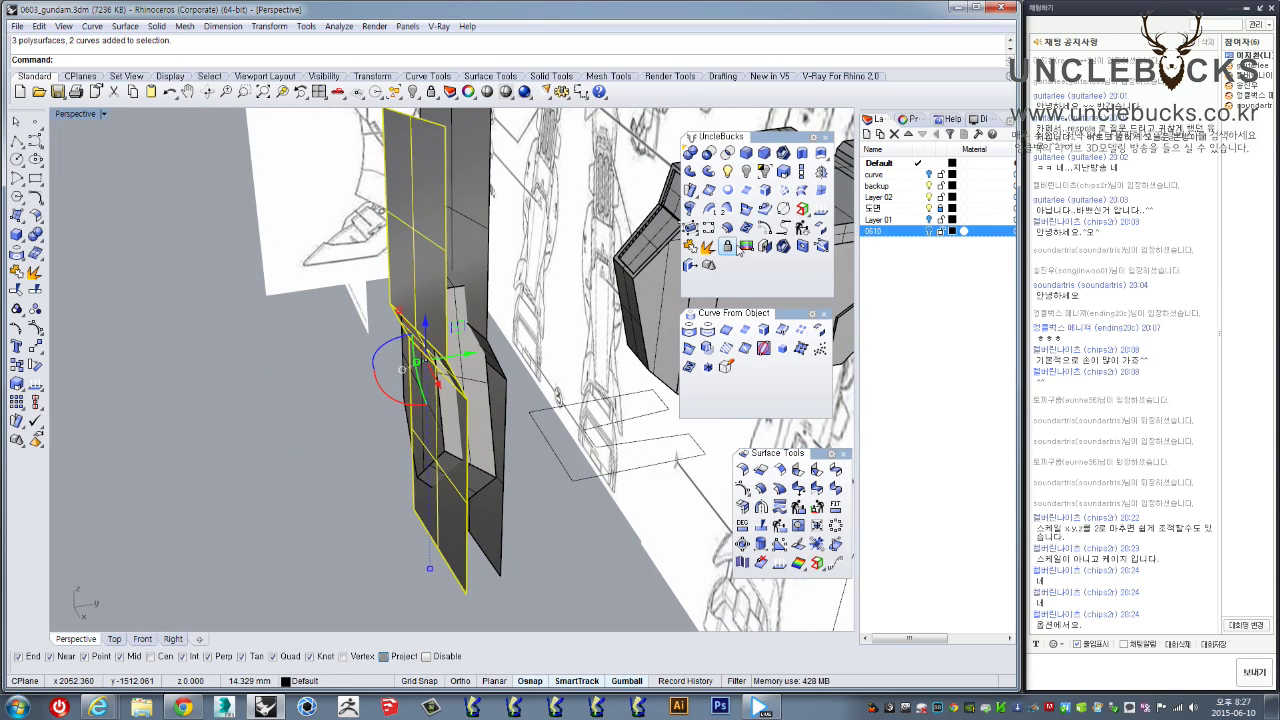
pyautogui.click(726, 228)
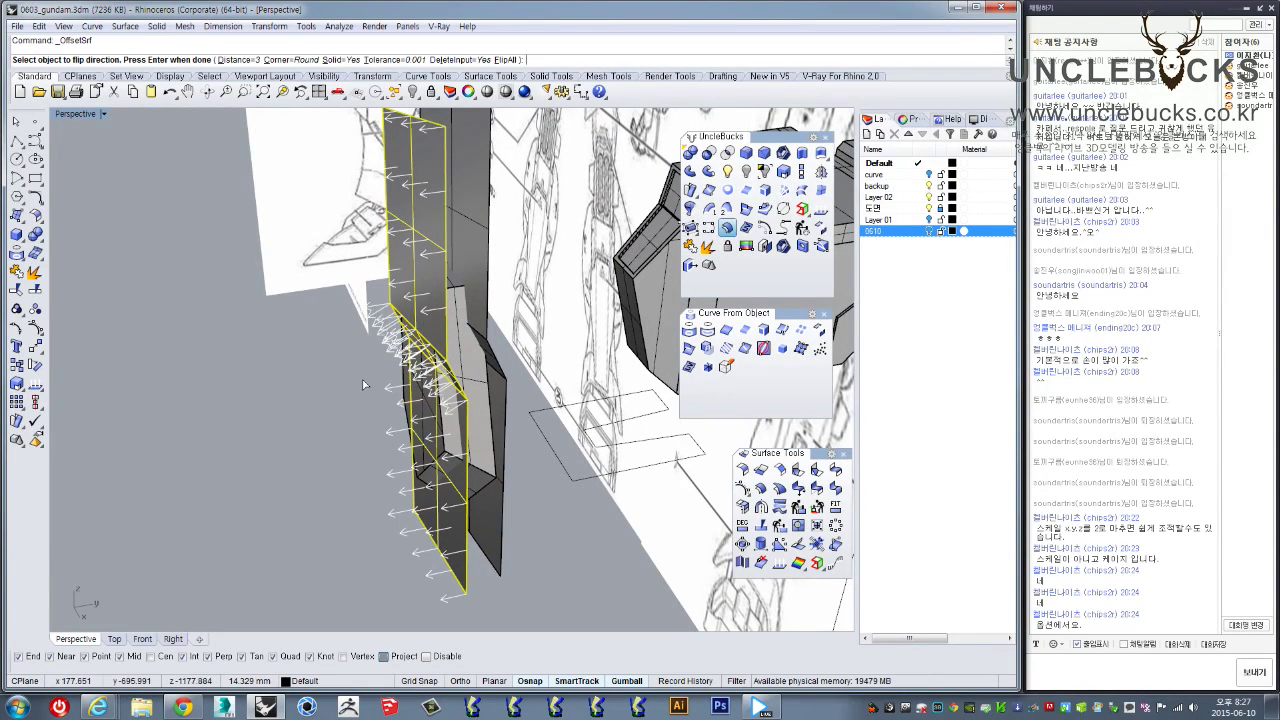
pyautogui.click(232, 60)
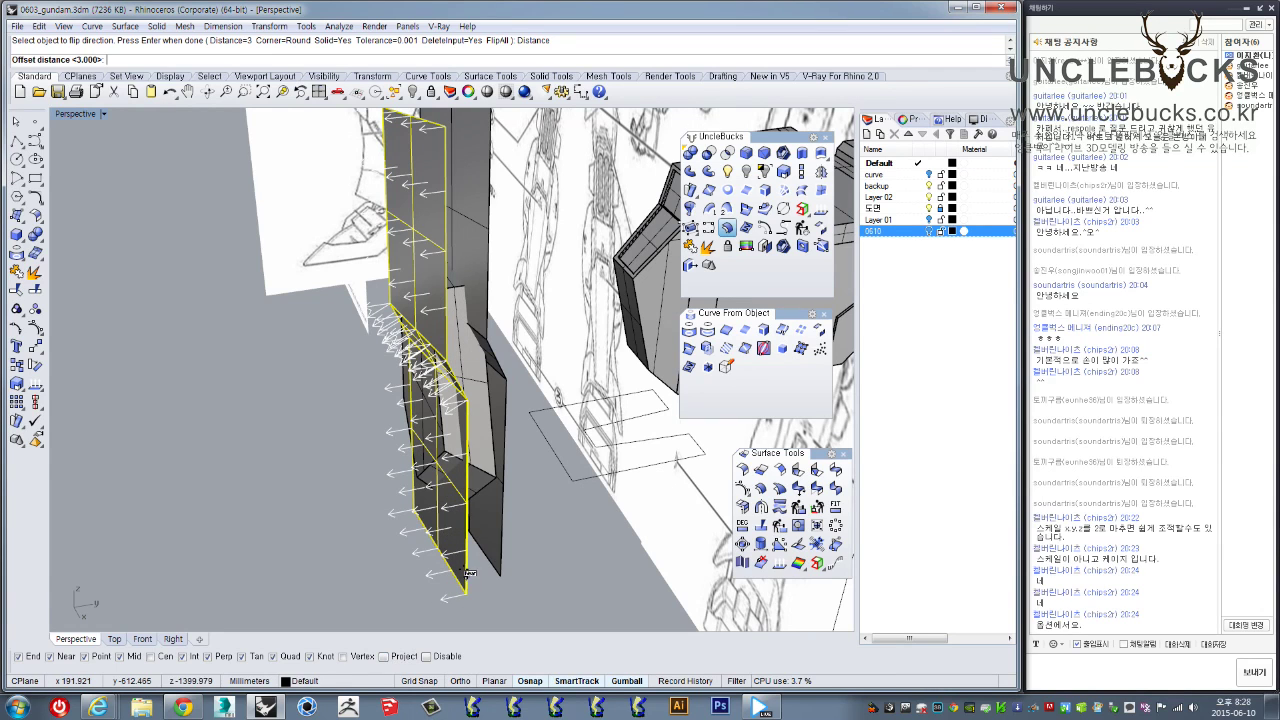
pyautogui.click(466, 592)
pyautogui.click(417, 608)
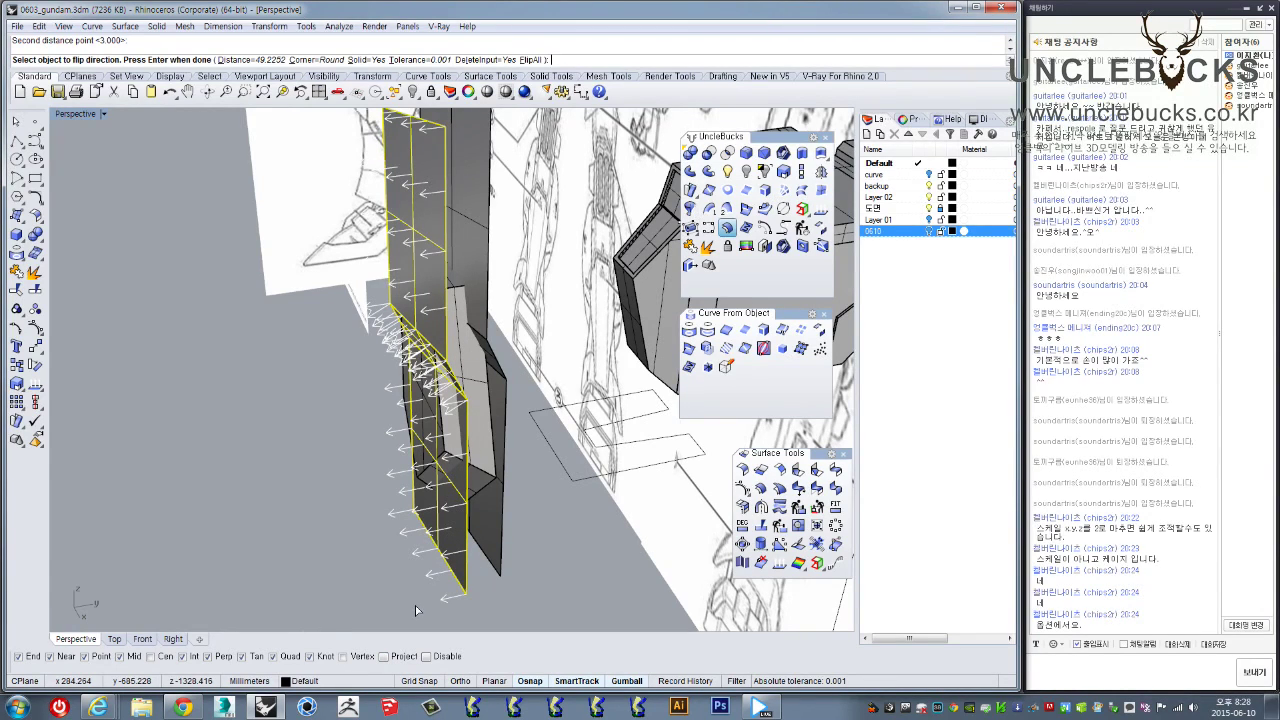
pyautogui.moveTo(415, 548)
pyautogui.mouseDown(button='right')
pyautogui.moveTo(402, 552)
pyautogui.moveTo(386, 490)
pyautogui.moveTo(345, 515)
pyautogui.moveTo(488, 418)
pyautogui.mouseUp(button='right')
pyautogui.rightClick(402, 552)
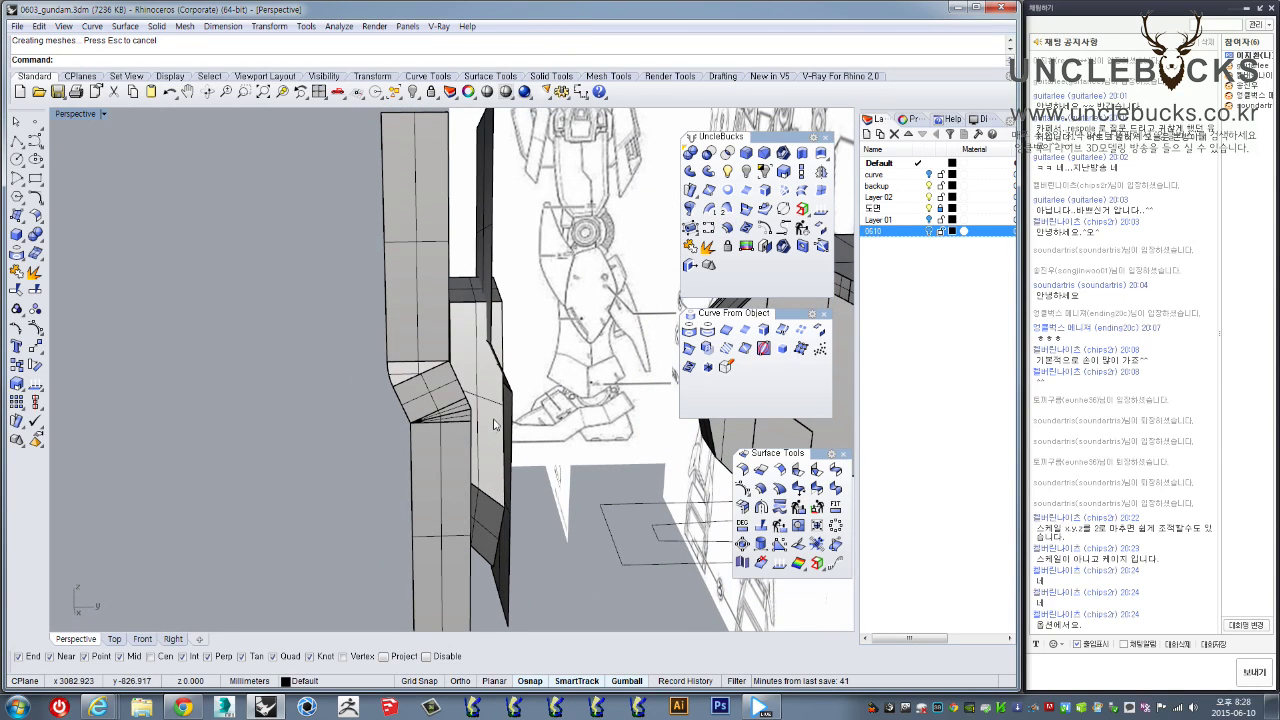
# Subtract the front offset solid from the skirt block with Boolean Difference
pyautogui.click(488, 418)
pyautogui.click(709, 155)
pyautogui.click(418, 322)
pyautogui.rightClick(385, 342)
pyautogui.moveTo(350, 356); pyautogui.dragTo(456, 337, button='right')
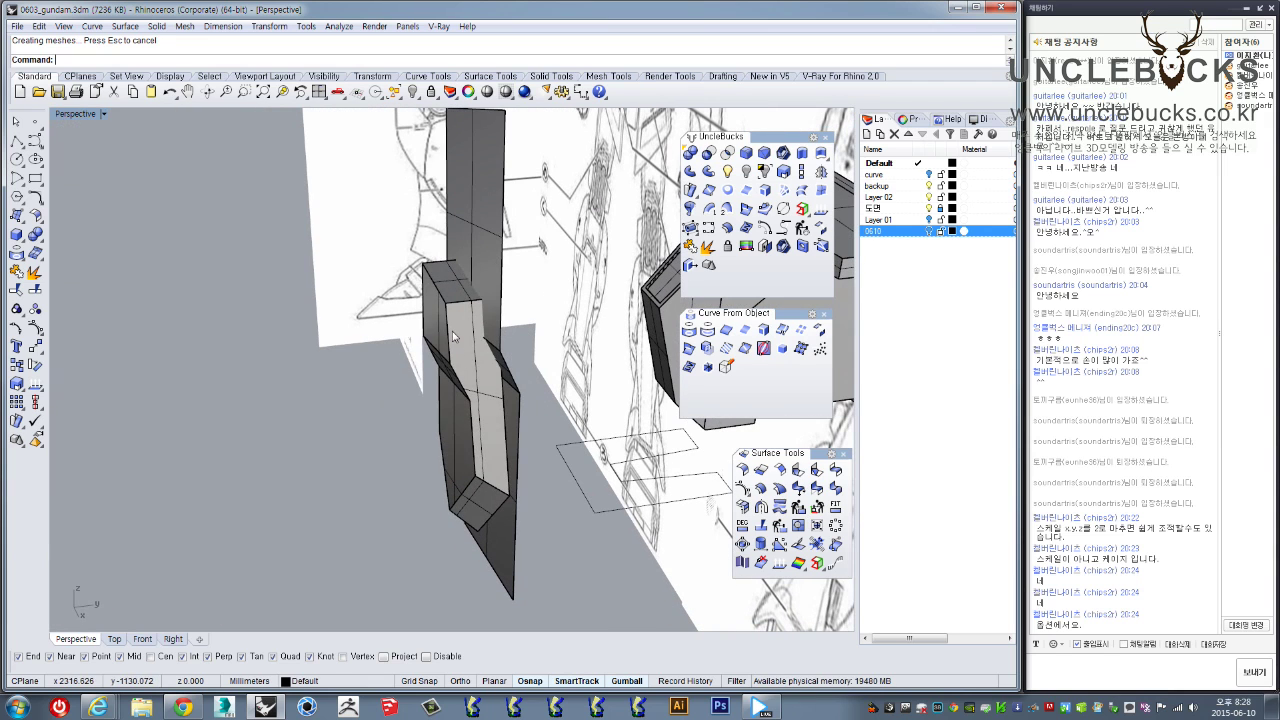
# Offset the rear lofted surface away from the skirt block into a solid about 49 mm thick
pyautogui.click(464, 336)
pyautogui.click(492, 253)
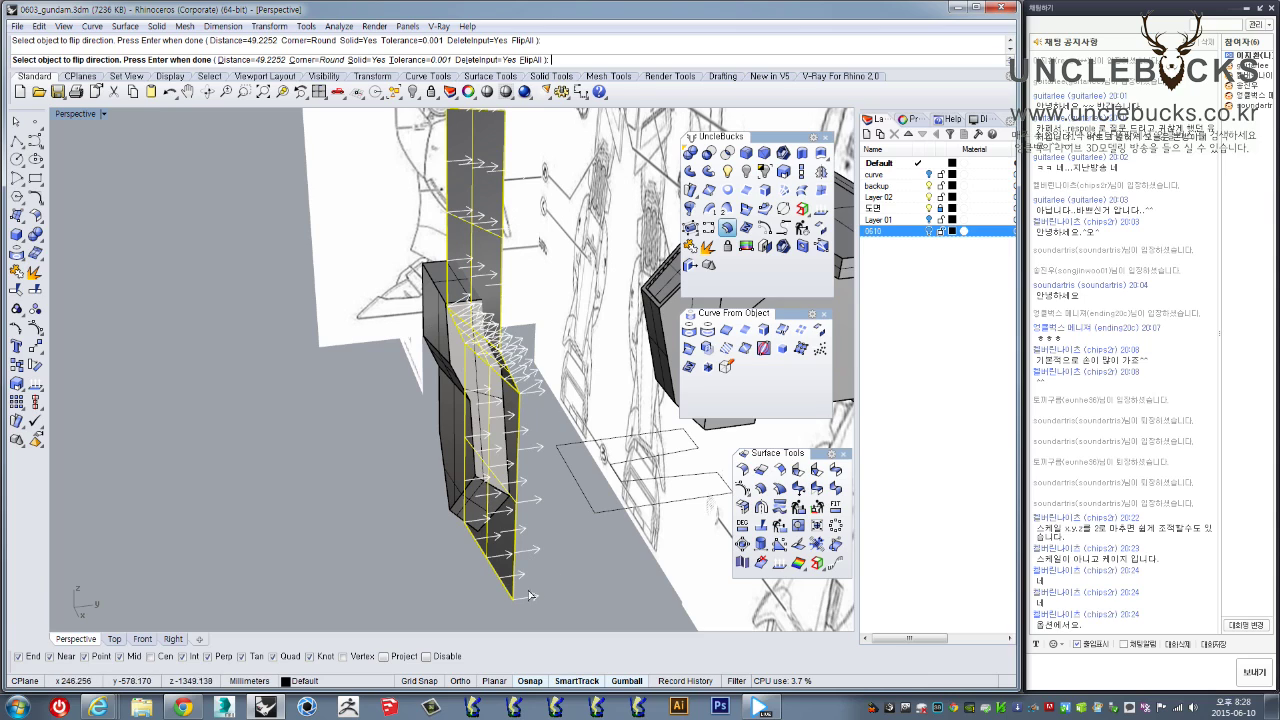
pyautogui.moveTo(548, 518); pyautogui.dragTo(500, 430, button='right')
# Try to subtract the rear offset solid from the skirt block
pyautogui.click(488, 400)
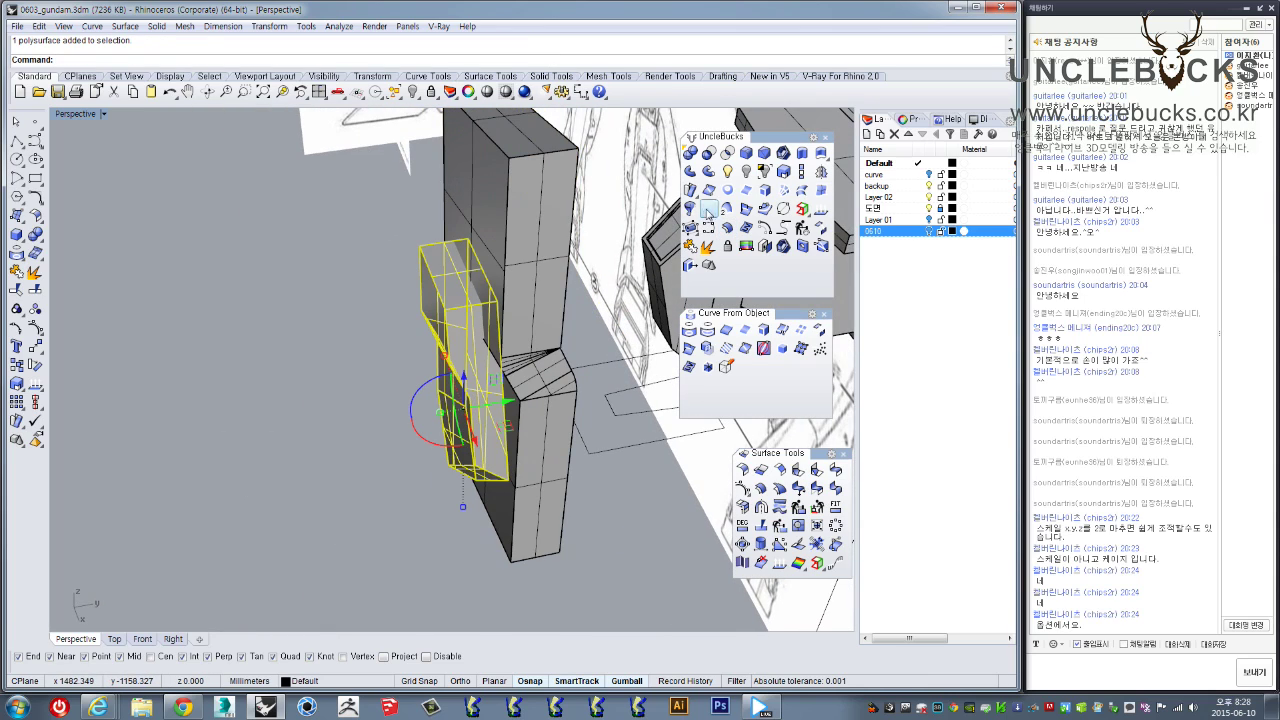
pyautogui.click(530, 246)
pyautogui.rightClick(366, 401)
pyautogui.moveTo(366, 401)
pyautogui.mouseDown(button='right')
pyautogui.moveTo(530, 320)
pyautogui.moveTo(261, 277)
pyautogui.moveTo(221, 316)
pyautogui.moveTo(438, 296)
pyautogui.moveTo(423, 308)
pyautogui.moveTo(497, 291)
pyautogui.moveTo(351, 347)
pyautogui.mouseUp(button='right')
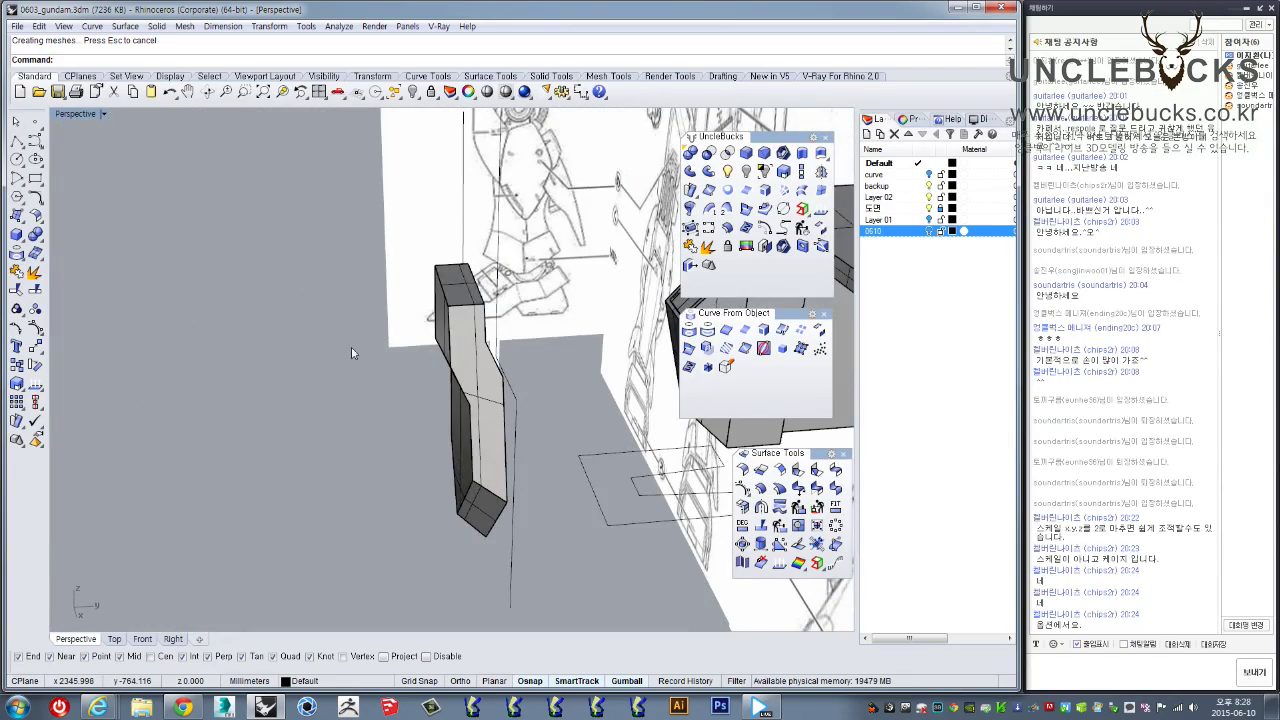
# Undo the rear Boolean subtraction and move the rear offset solid down by about 12 mm
pyautogui.moveTo(404, 314); pyautogui.dragTo(510, 354, button='right')
pyautogui.hotkey('ctrl', 'z')
pyautogui.click(504, 342)
pyautogui.moveTo(520, 357); pyautogui.dragTo(520, 366)
pyautogui.click(244, 384)
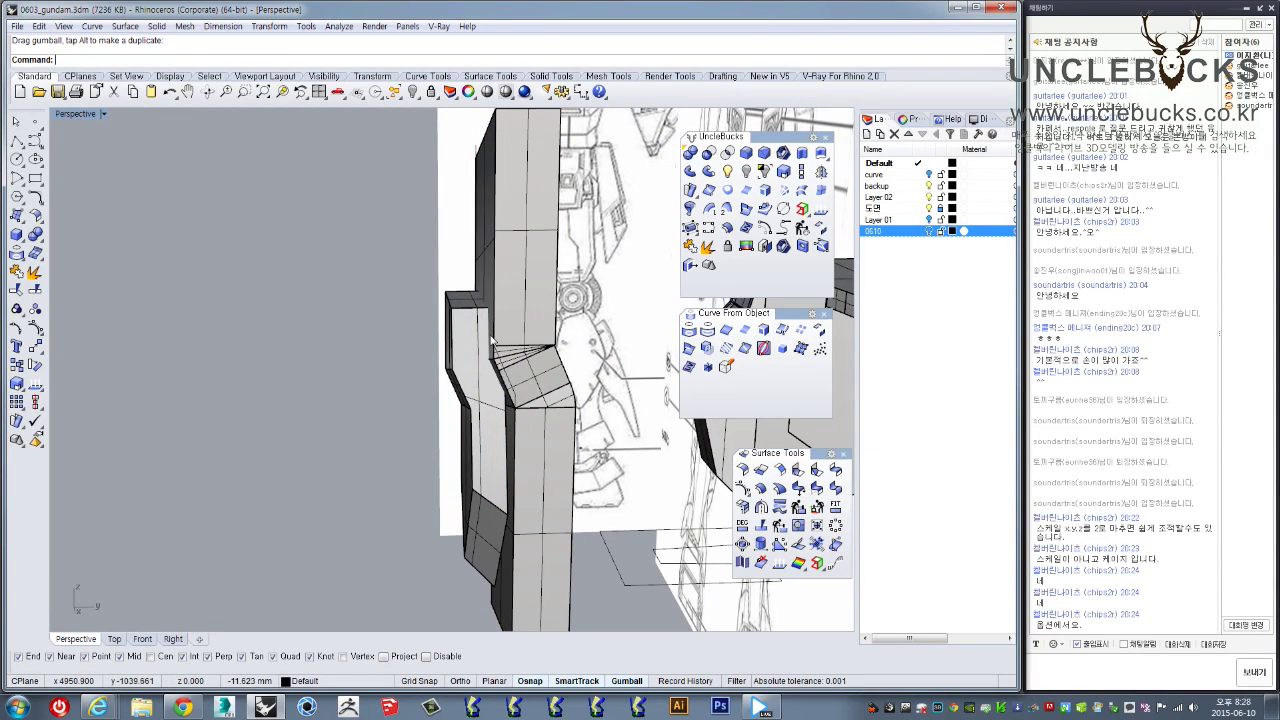
# Subtract the repositioned rear offset solid from the skirt block with Boolean Difference
pyautogui.click(491, 342)
pyautogui.click(708, 153)
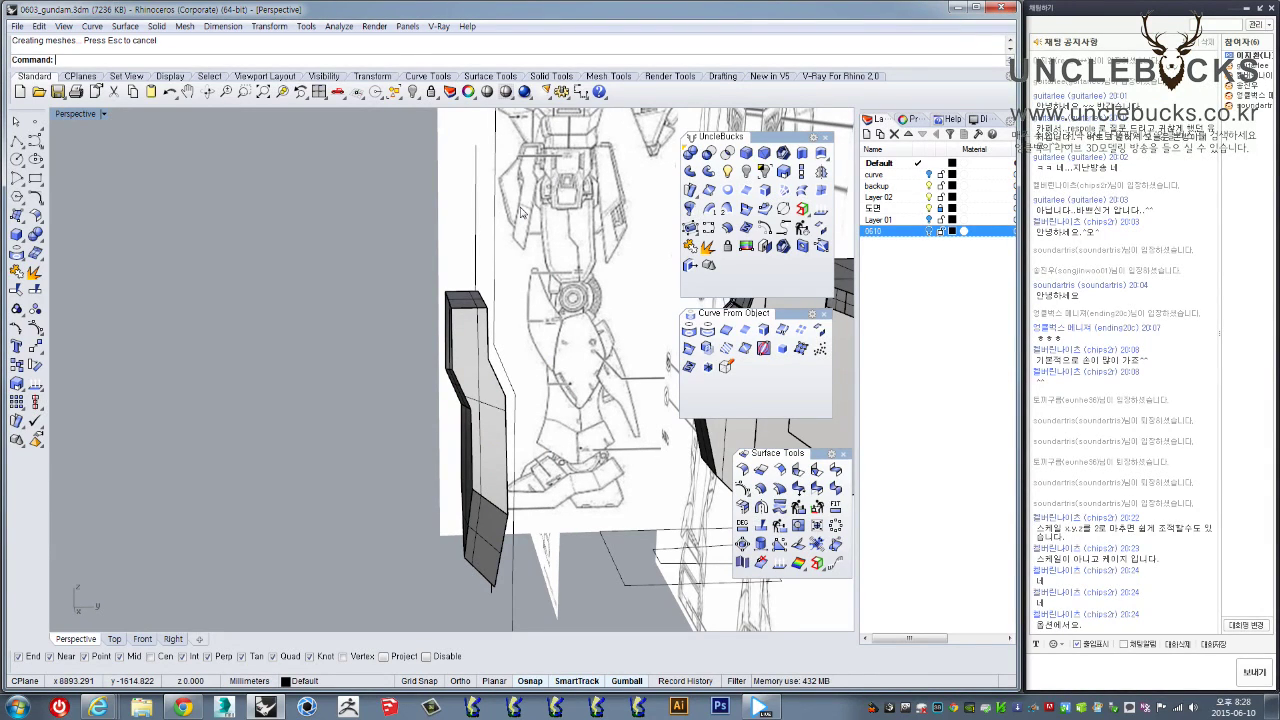
pyautogui.moveTo(508, 237); pyautogui.dragTo(576, 356, button='right')
pyautogui.click(434, 408)
pyautogui.keyDown('shift'); pyautogui.moveTo(462, 376); pyautogui.dragTo(440, 410, button='right'); pyautogui.keyUp('shift')
pyautogui.click(529, 440)
pyautogui.moveTo(529, 440); pyautogui.dragTo(524, 378, button='right')
pyautogui.scroll(-5, 390, 430)
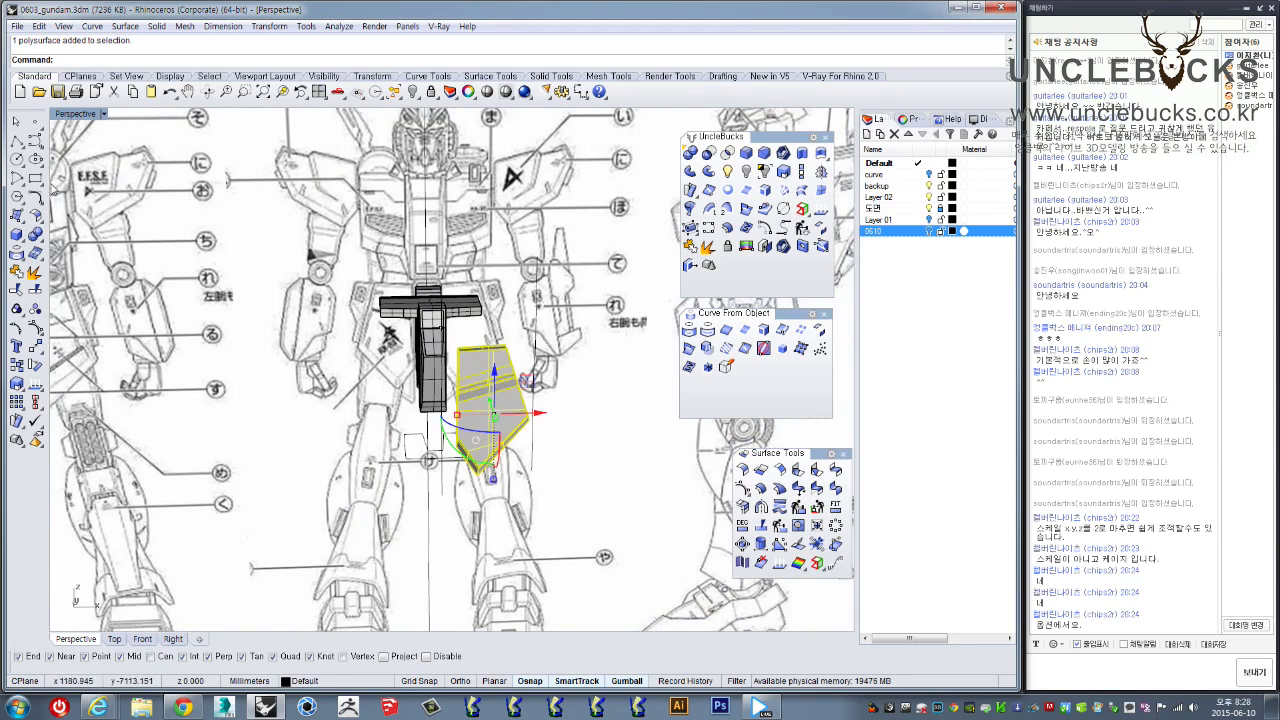
pyautogui.doubleClick(58, 117)
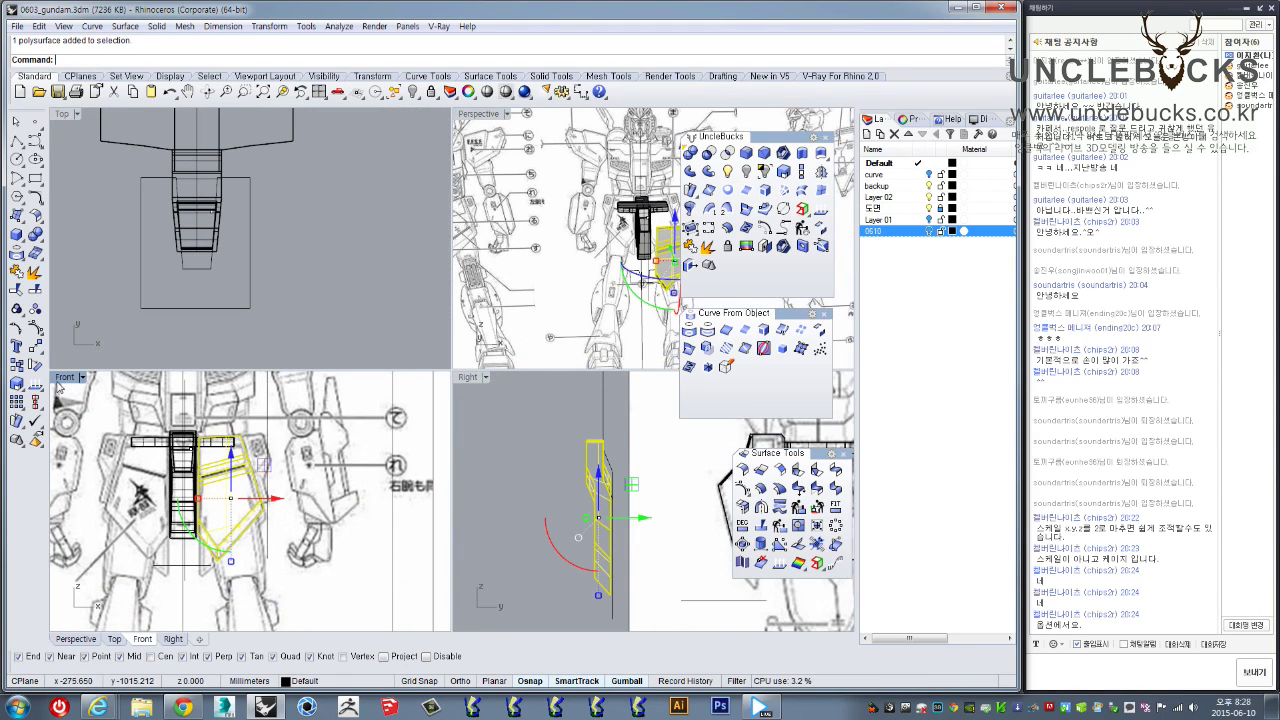
pyautogui.doubleClick(64, 377)
pyautogui.scroll(5, 320, 400)
pyautogui.scroll(2, 281, 401)
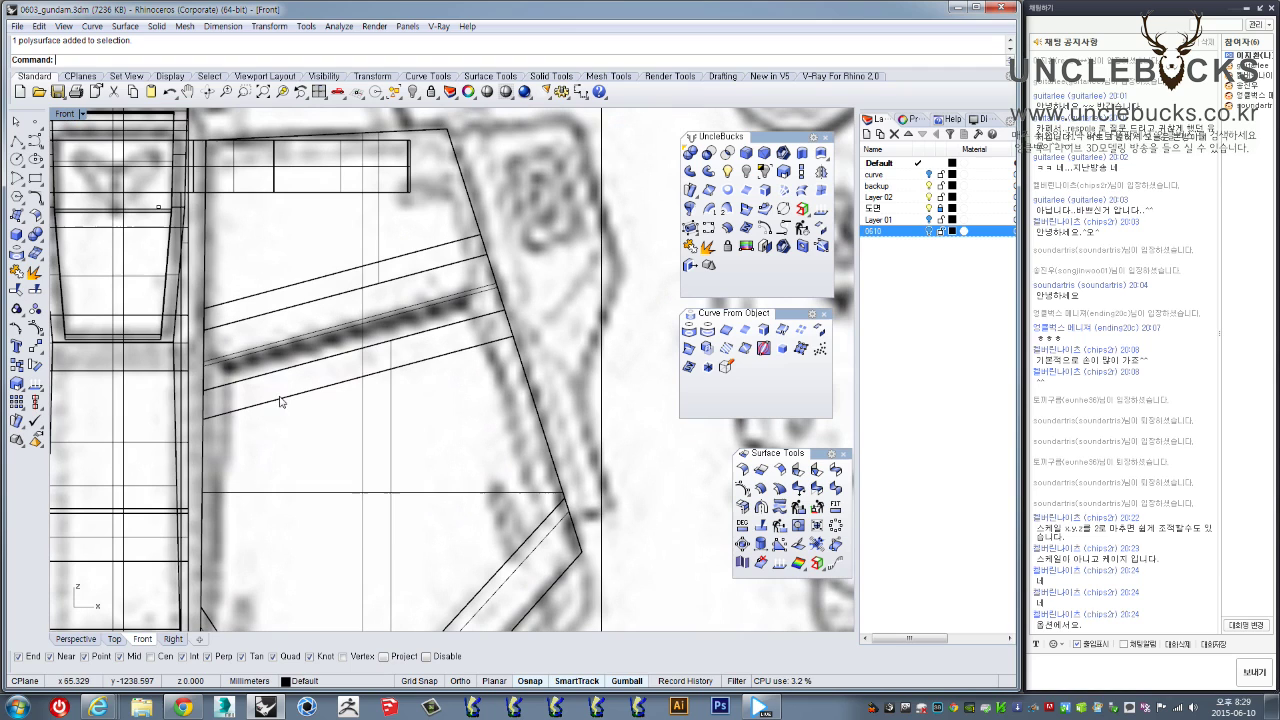
pyautogui.click(17, 142)
pyautogui.moveTo(267, 392); pyautogui.dragTo(287, 298, button='right')
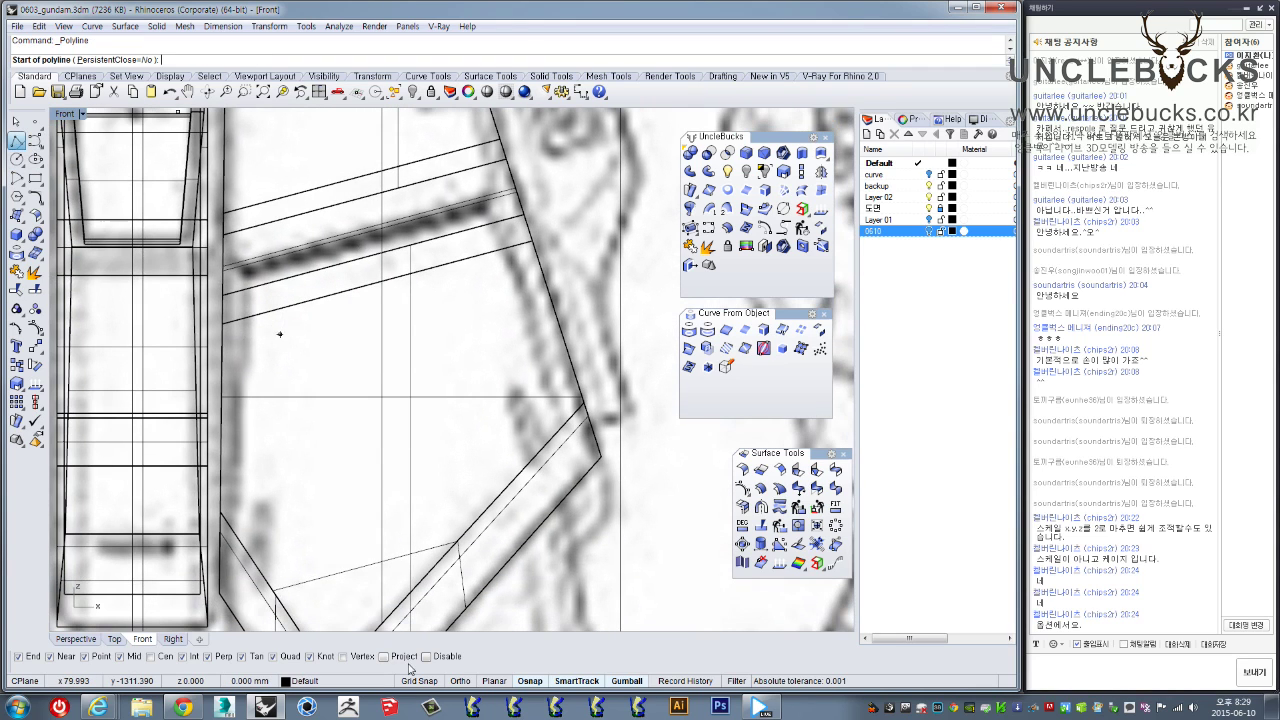
pyautogui.press('Escape')
pyautogui.click(398, 399)
# Duplicate the border of the skirt plate's large lower front face as a curve in the Perspective view
pyautogui.doubleClick(63, 117)
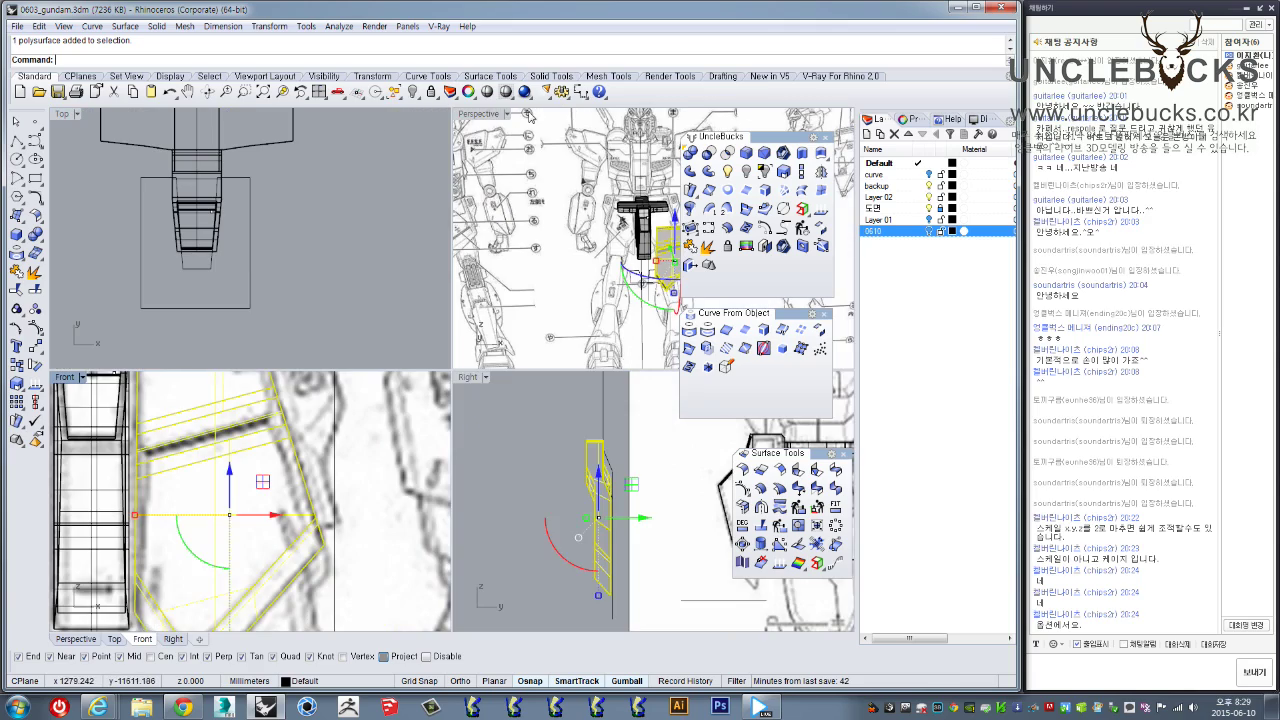
pyautogui.doubleClick(472, 116)
pyautogui.moveTo(575, 424); pyautogui.dragTo(492, 438, button='right')
pyautogui.scroll(4, 492, 438)
pyautogui.scroll(5, 491, 437)
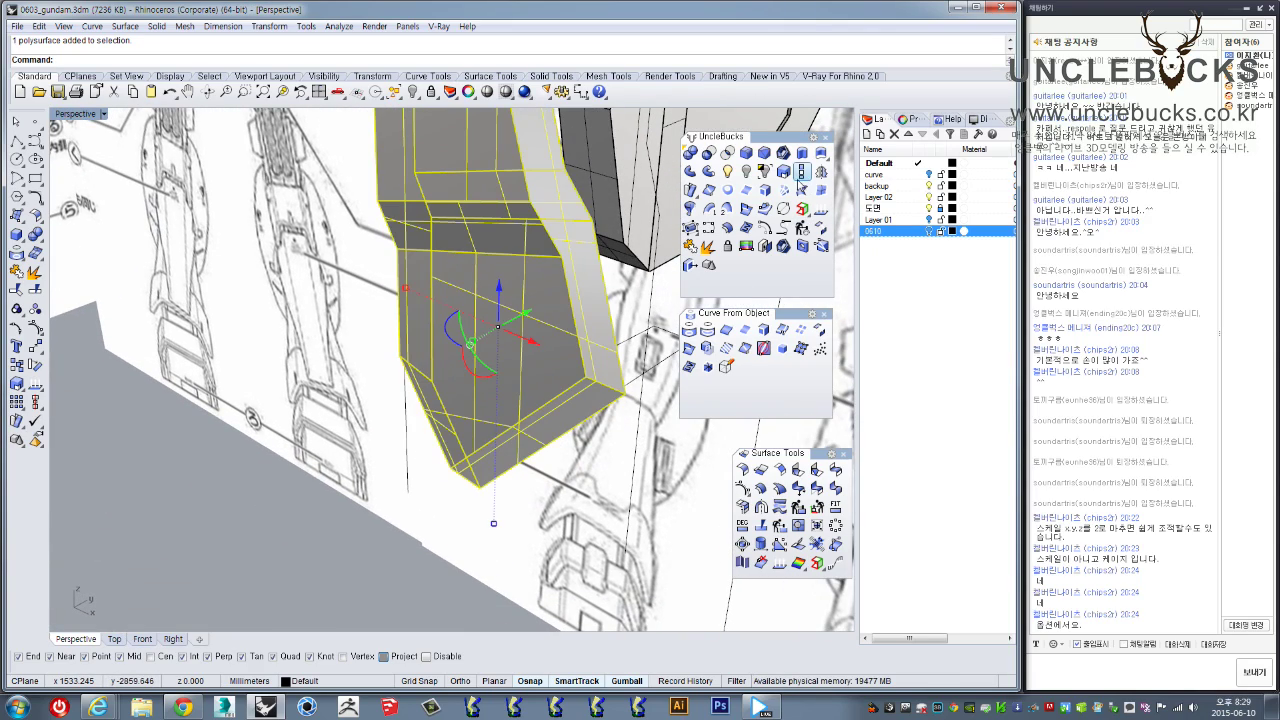
pyautogui.moveTo(620, 276); pyautogui.dragTo(391, 249, button='right')
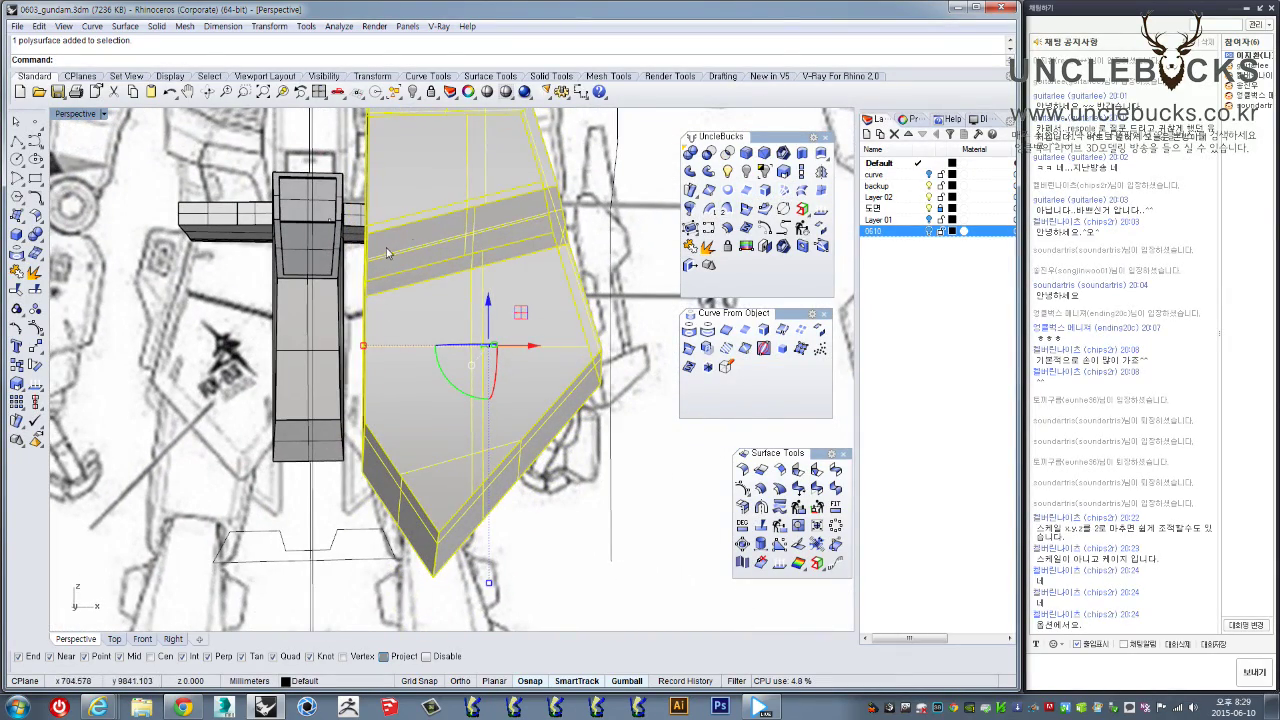
pyautogui.moveTo(543, 211)
pyautogui.mouseDown(button='right')
pyautogui.moveTo(530, 287)
pyautogui.moveTo(508, 277)
pyautogui.mouseUp(button='right')
pyautogui.scroll(5, 437, 294)
pyautogui.moveTo(435, 298)
pyautogui.mouseDown(button='right')
pyautogui.moveTo(417, 346)
pyautogui.moveTo(453, 308)
pyautogui.mouseUp(button='right')
pyautogui.scroll(-2, 452, 307)
pyautogui.moveTo(424, 391)
pyautogui.mouseDown(button='right')
pyautogui.moveTo(451, 330)
pyautogui.moveTo(454, 221)
pyautogui.moveTo(506, 308)
pyautogui.moveTo(330, 310)
pyautogui.moveTo(220, 337)
pyautogui.moveTo(395, 312)
pyautogui.moveTo(423, 323)
pyautogui.moveTo(116, 389)
pyautogui.moveTo(126, 360)
pyautogui.moveTo(409, 329)
pyautogui.moveTo(522, 363)
pyautogui.mouseUp(button='right')
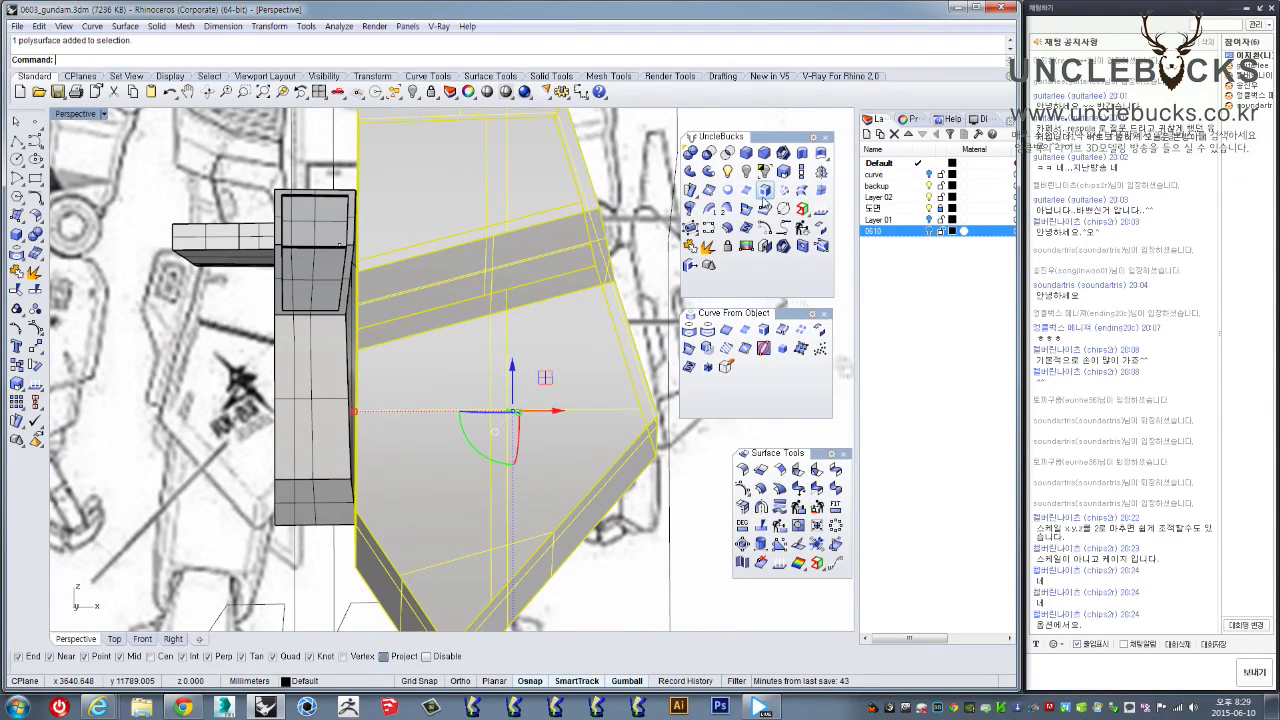
pyautogui.click(765, 191)
pyautogui.rightClick(508, 407)
# Move the duplicated face border curve about 239 mm out in front of the skirt plate
pyautogui.scroll(-5, 508, 407)
pyautogui.moveTo(514, 412); pyautogui.dragTo(404, 472, button='right')
pyautogui.moveTo(511, 431); pyautogui.dragTo(296, 570)
pyautogui.moveTo(296, 568); pyautogui.dragTo(360, 424, button='right')
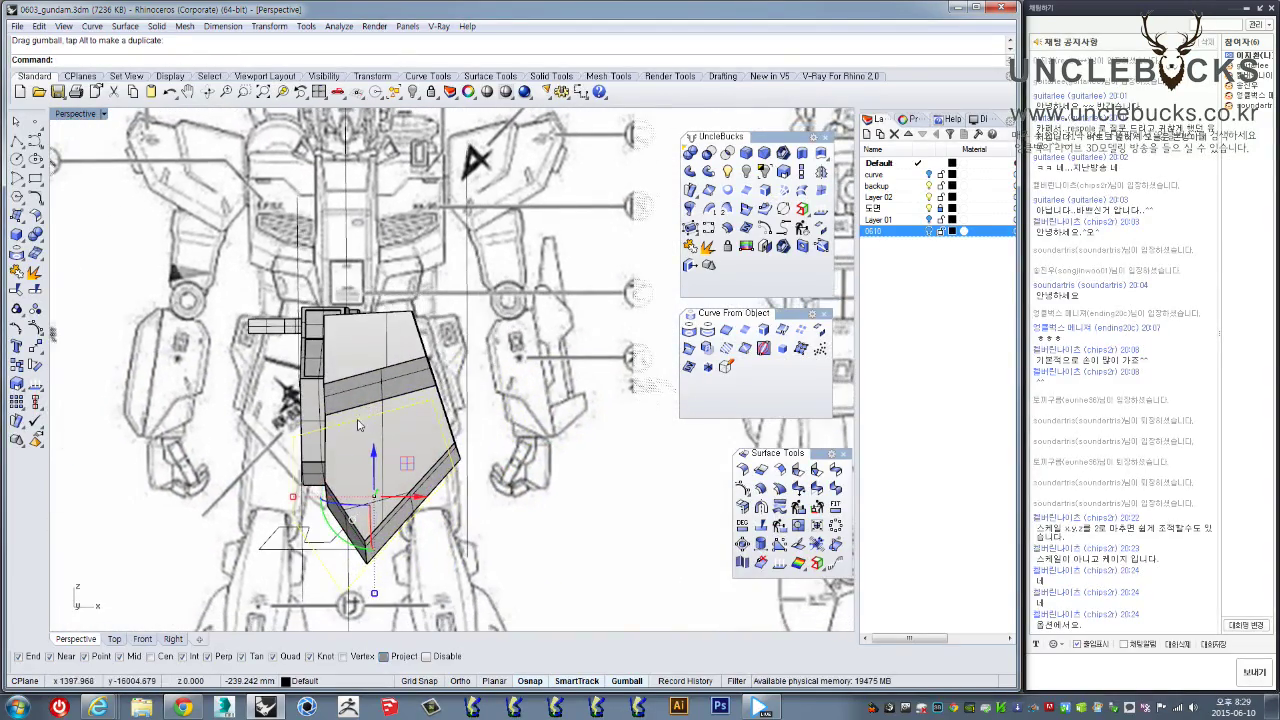
pyautogui.doubleClick(75, 114)
pyautogui.scroll(2, 318, 492)
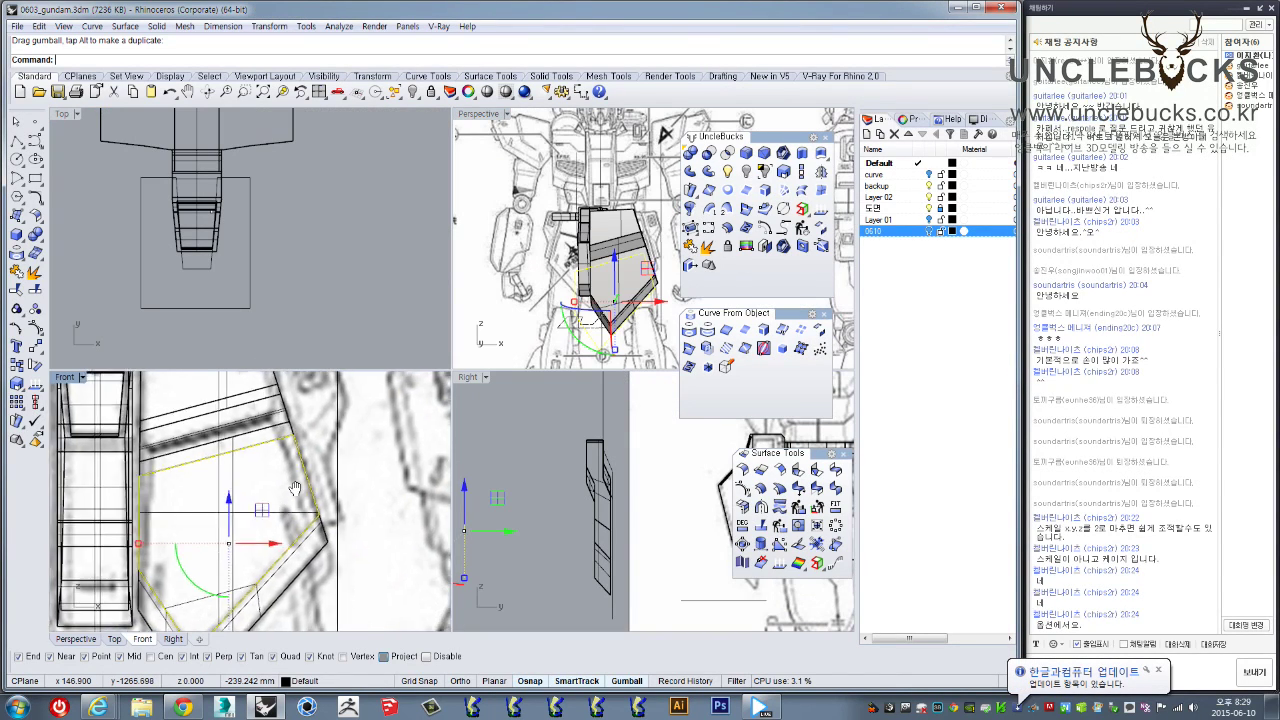
pyautogui.write('offsetsrf')
pyautogui.press('Return')
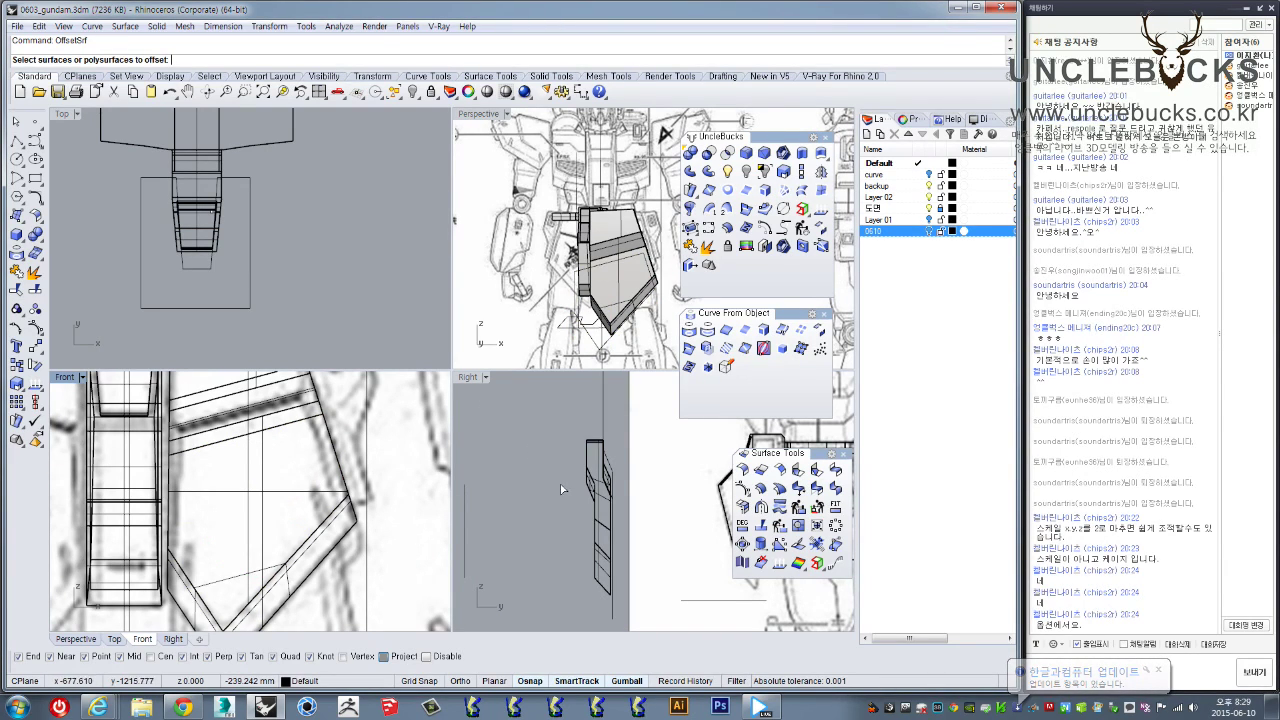
pyautogui.doubleClick(480, 114)
# Offset the face border curve inward by 4 mm with sharp corners and delete the original outer curve
pyautogui.moveTo(330, 400); pyautogui.dragTo(341, 420, button='right')
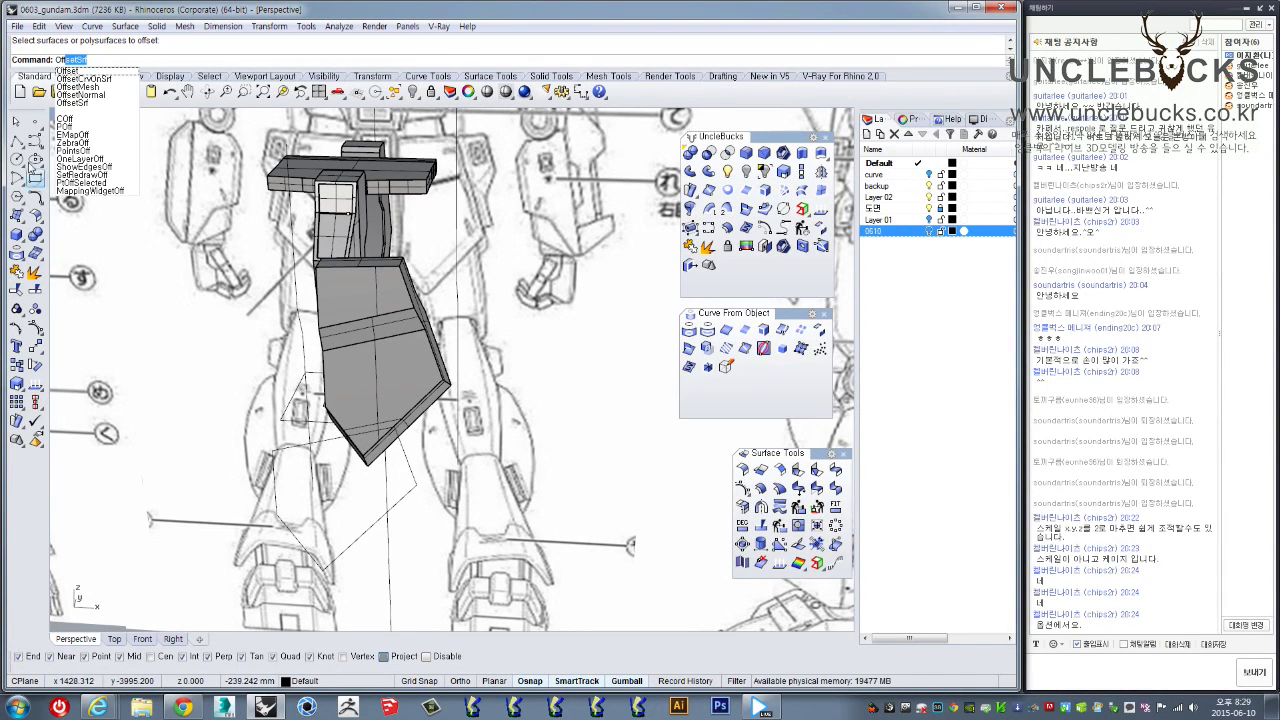
pyautogui.press('Return')
pyautogui.click(279, 506)
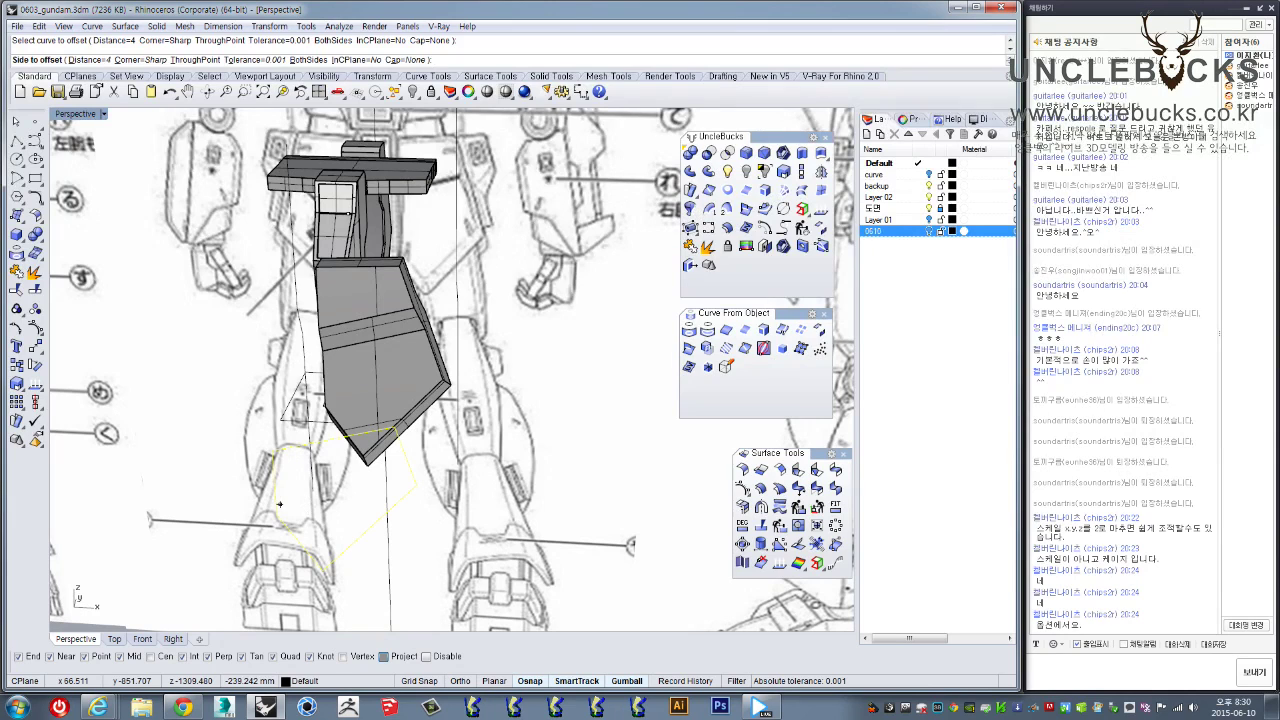
pyautogui.click(311, 513)
pyautogui.click(289, 452)
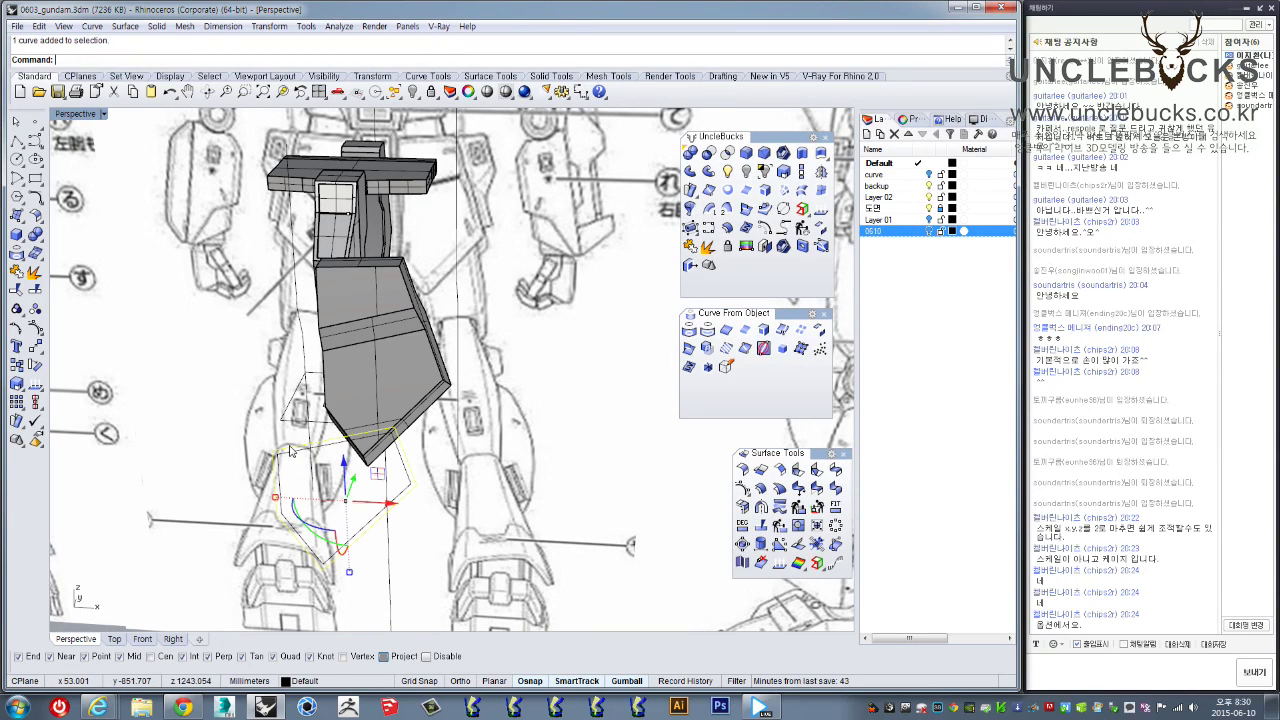
pyautogui.click(285, 458)
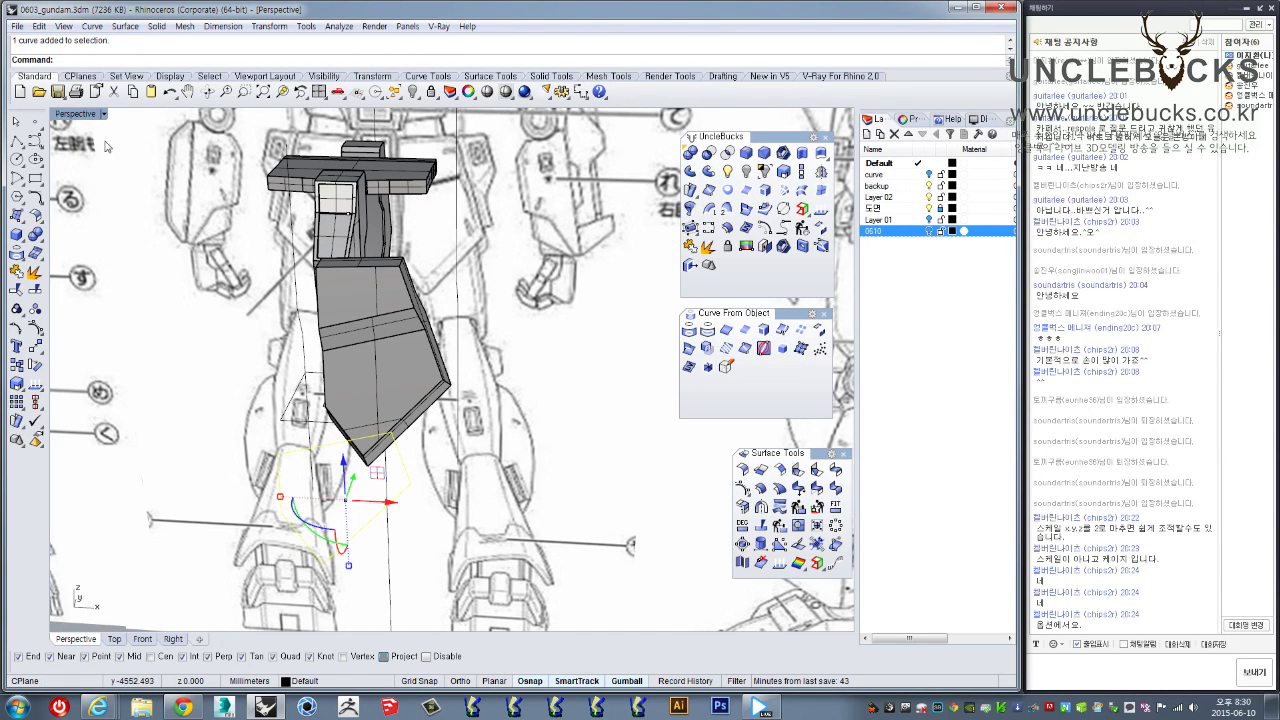
# Try to shift the inset border curve in the Front view, then undo the move
pyautogui.doubleClick(72, 116)
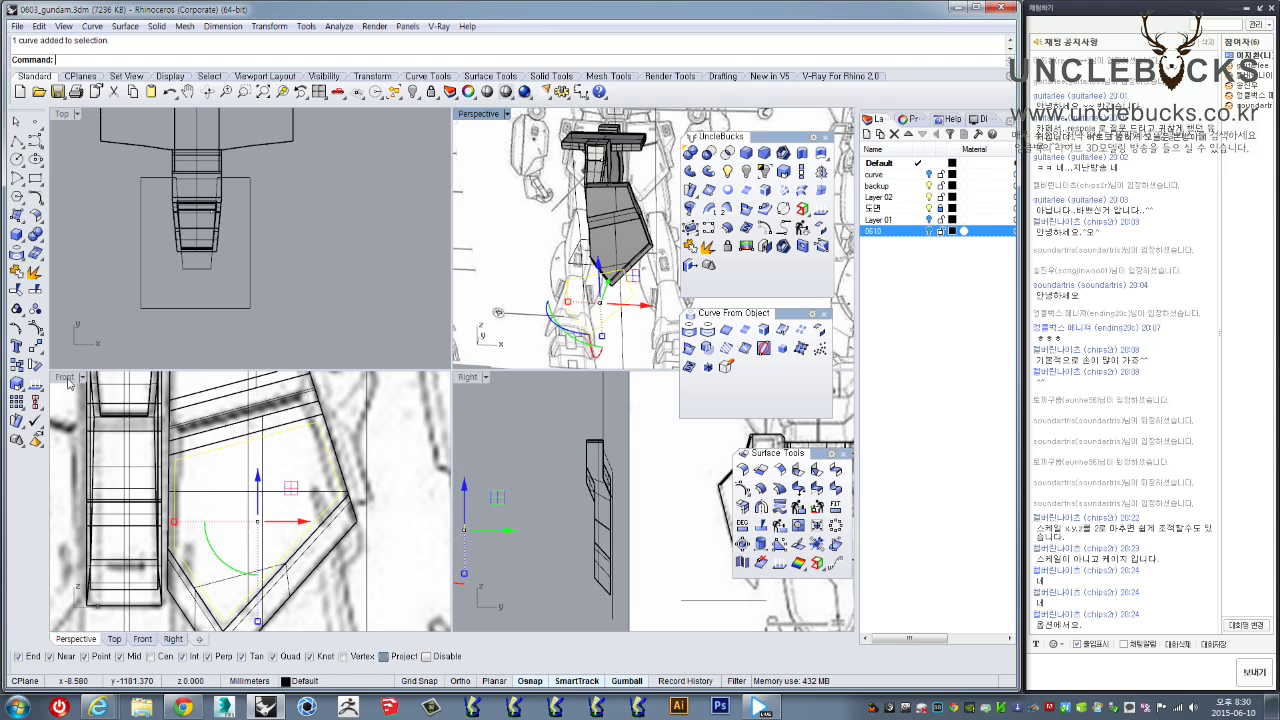
pyautogui.doubleClick(68, 379)
pyautogui.moveTo(398, 368); pyautogui.dragTo(385, 409, button='right')
pyautogui.moveTo(480, 414); pyautogui.dragTo(476, 388)
pyautogui.hotkey('ctrl', 'z')
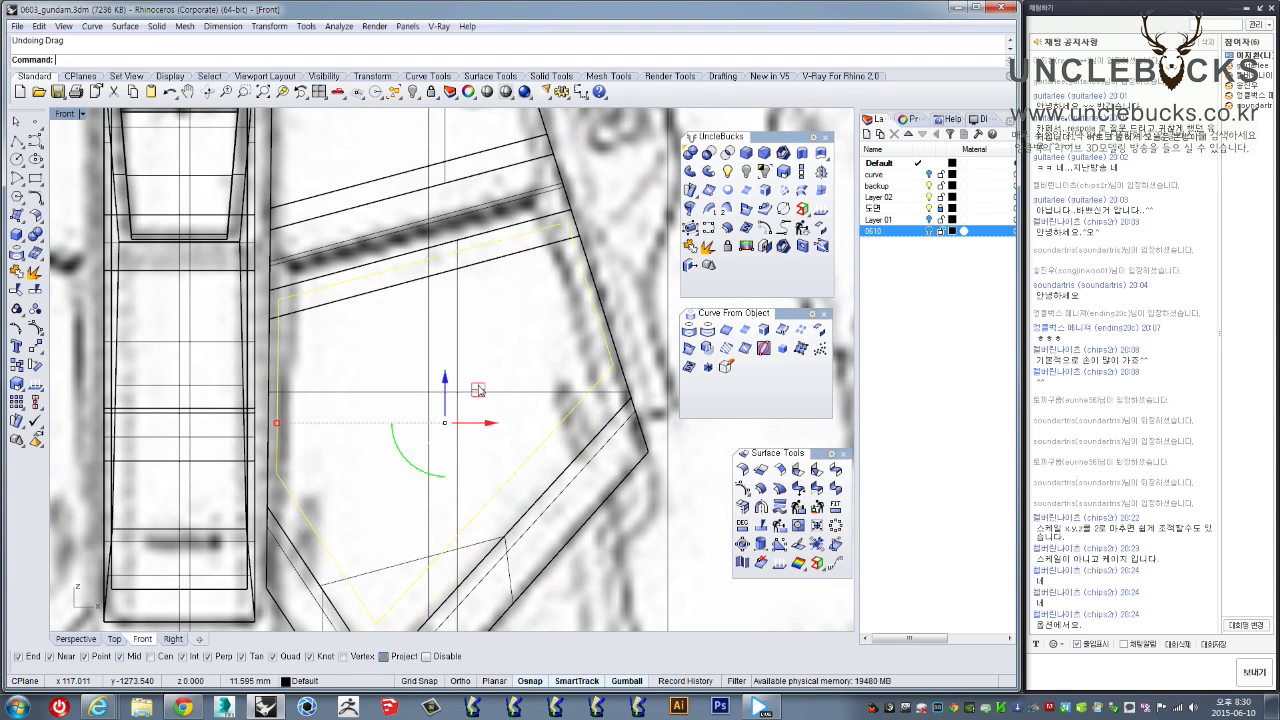
# Show the inset border curve's edit points over the front reference drawing in the Front view
pyautogui.scroll(-4, 489, 405)
pyautogui.moveTo(398, 338); pyautogui.dragTo(386, 374, button='right')
pyautogui.scroll(2, 388, 366)
pyautogui.scroll(-3, 396, 363)
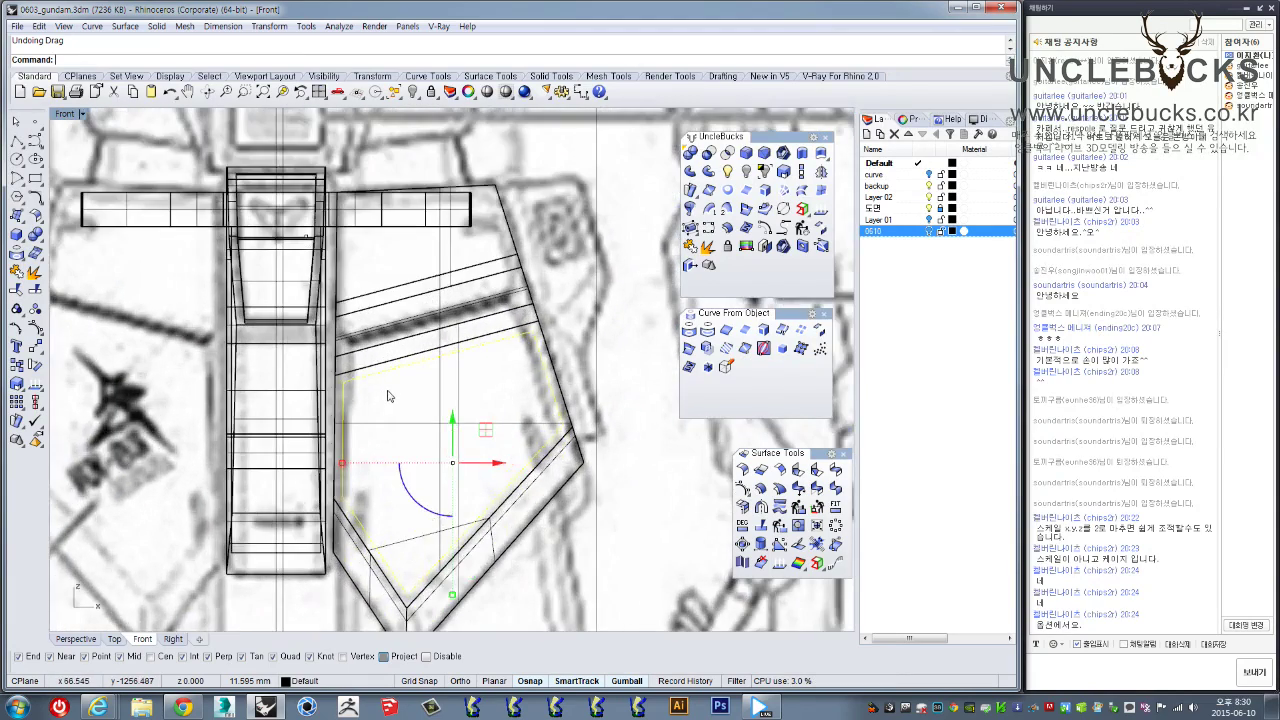
pyautogui.scroll(-1, 428, 371)
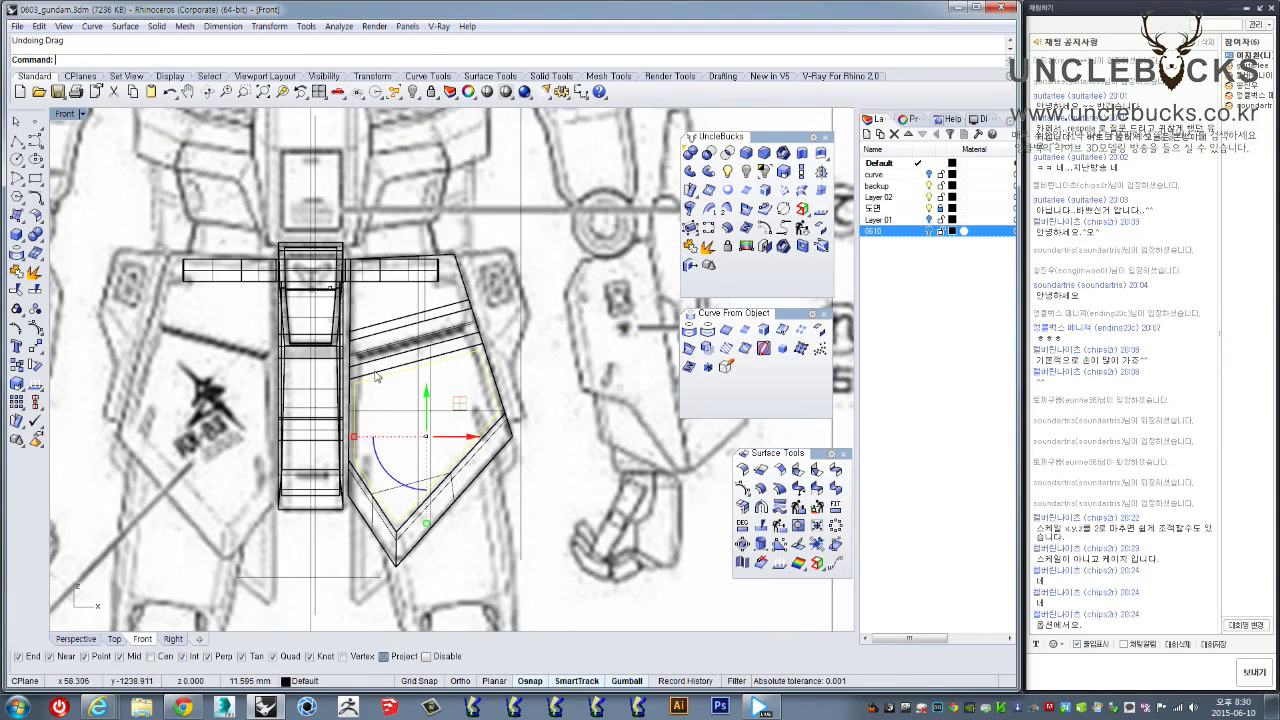
pyautogui.scroll(3, 371, 376)
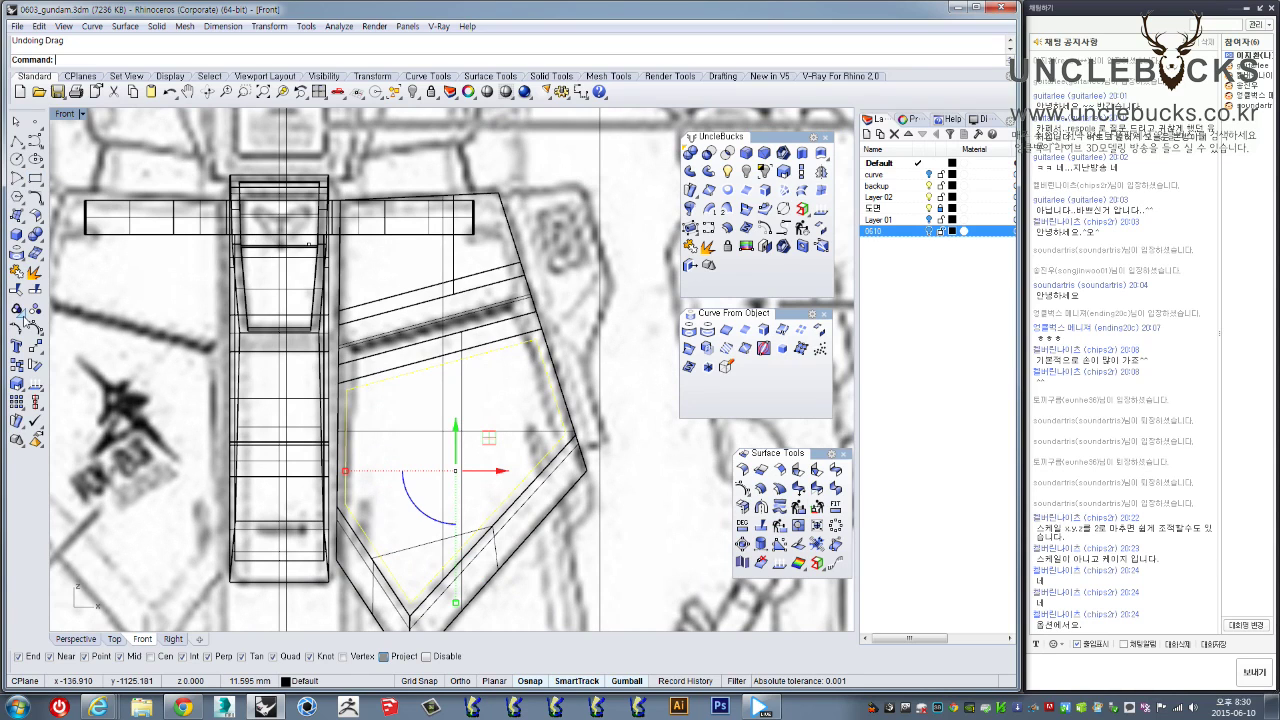
pyautogui.scroll(3, 346, 379)
pyautogui.scroll(-1, 335, 404)
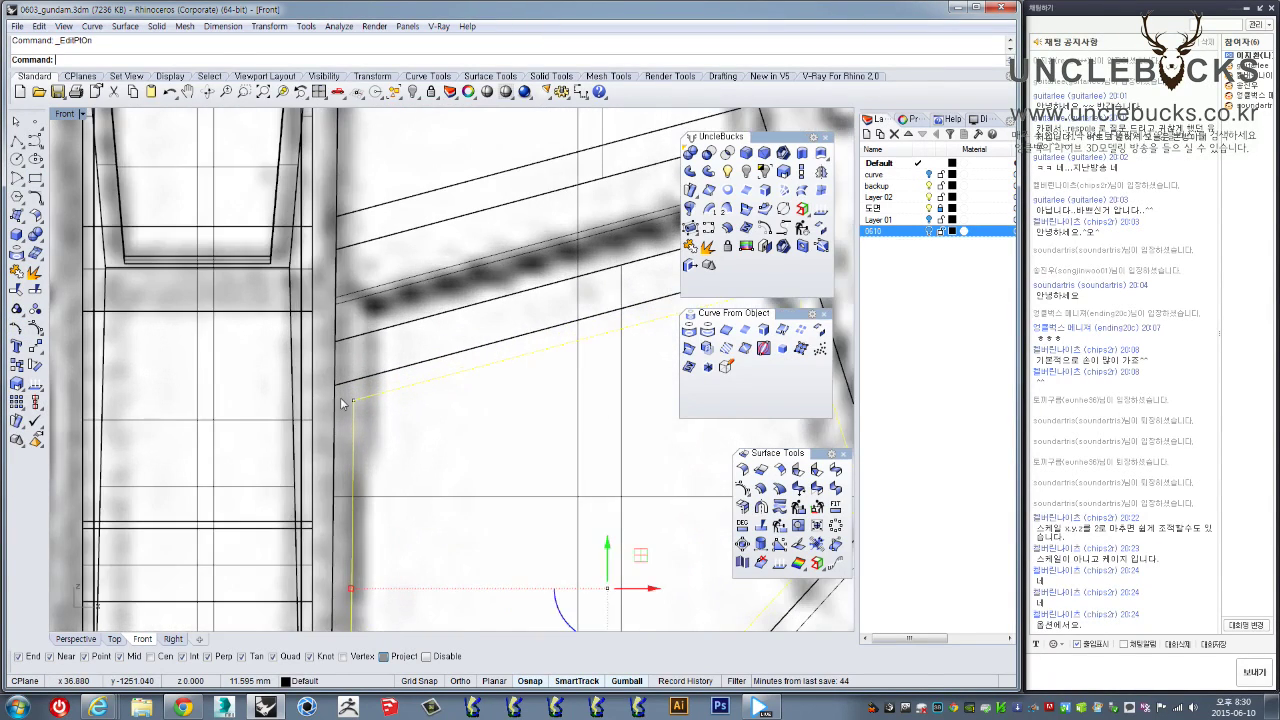
pyautogui.scroll(-1, 335, 404)
pyautogui.moveTo(397, 404); pyautogui.dragTo(397, 410, button='right')
pyautogui.click(390, 411)
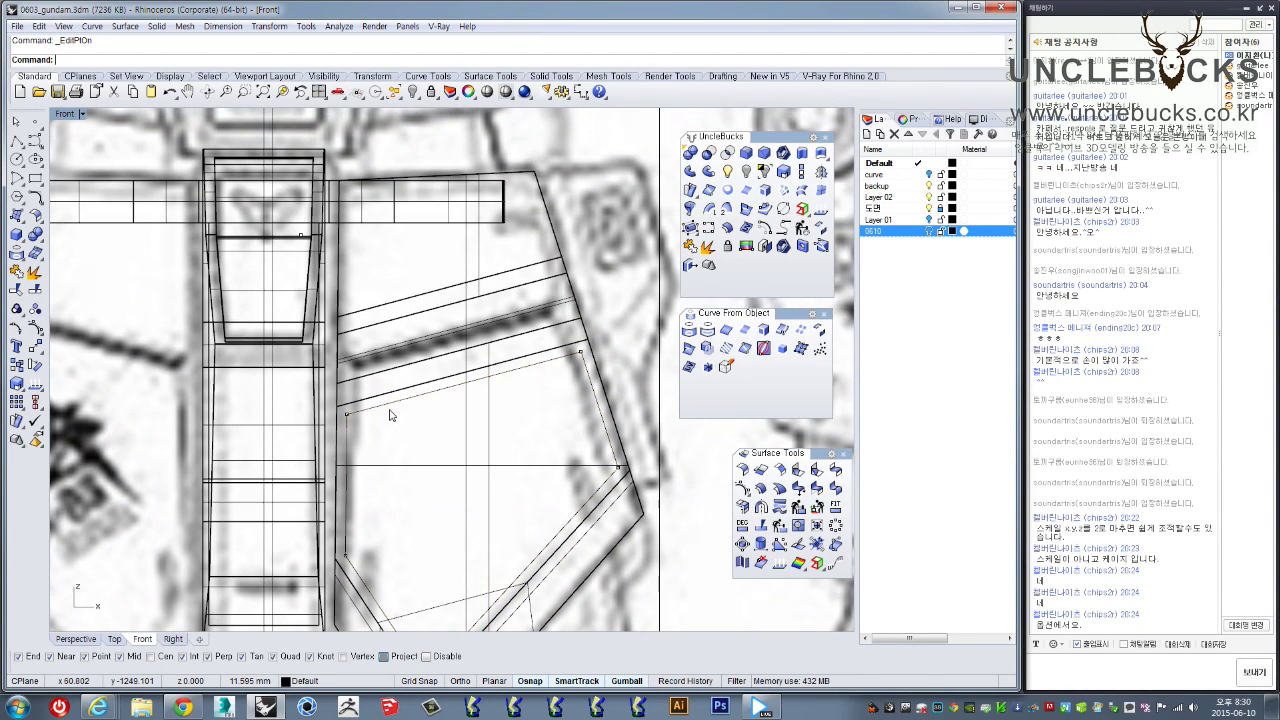
pyautogui.click(366, 413)
pyautogui.click(16, 141)
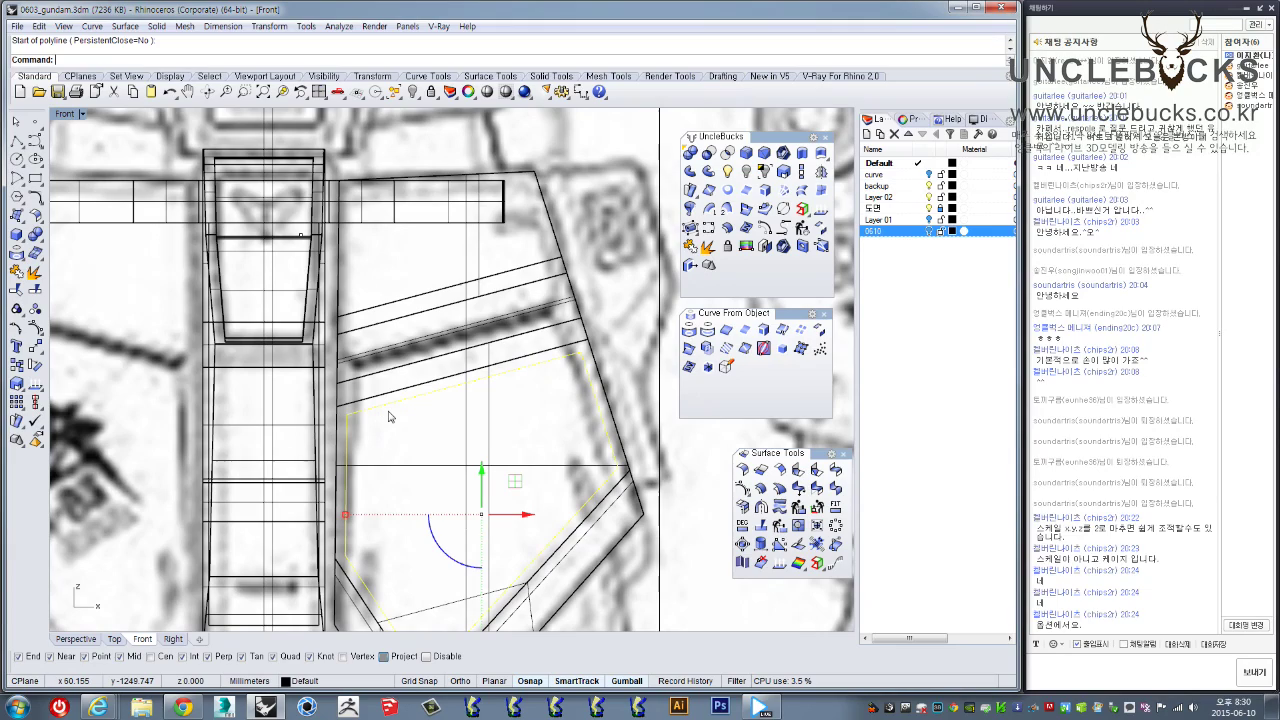
# Draw a vertical guide line upward from the inset border curve's upper-left corner in the Front view
pyautogui.scroll(-10, 390, 410)
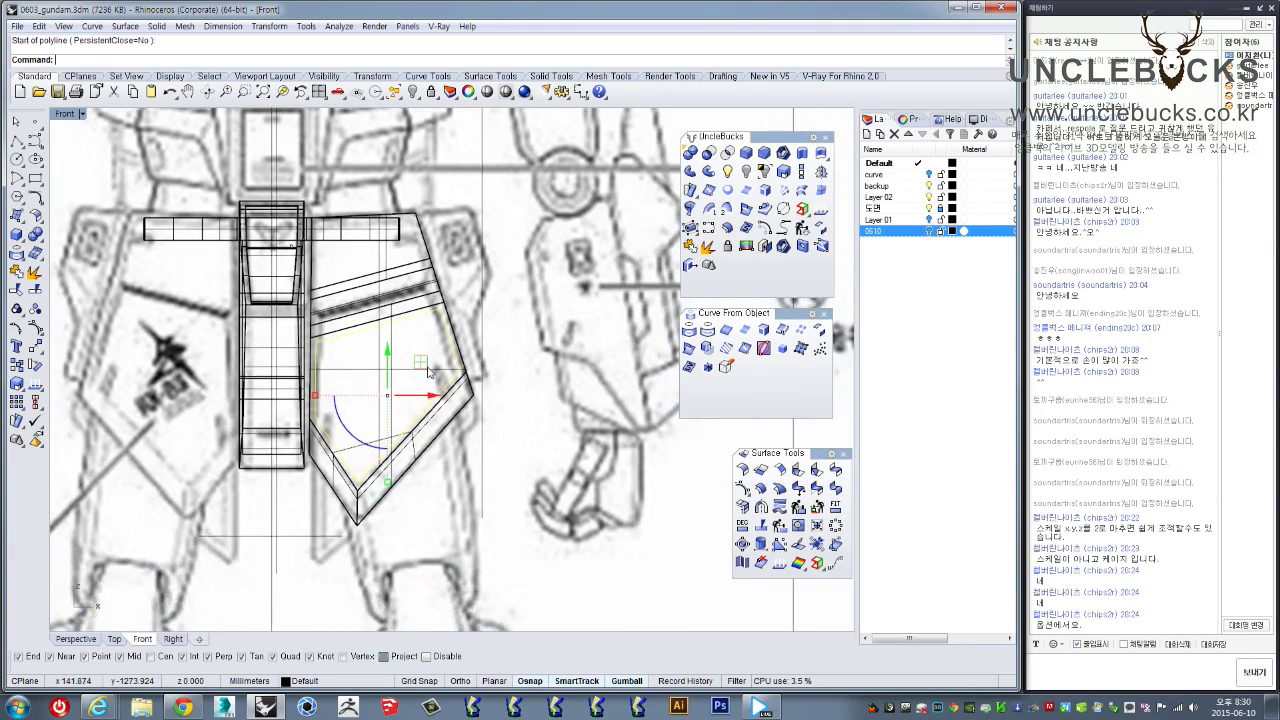
pyautogui.scroll(10, 230, 355)
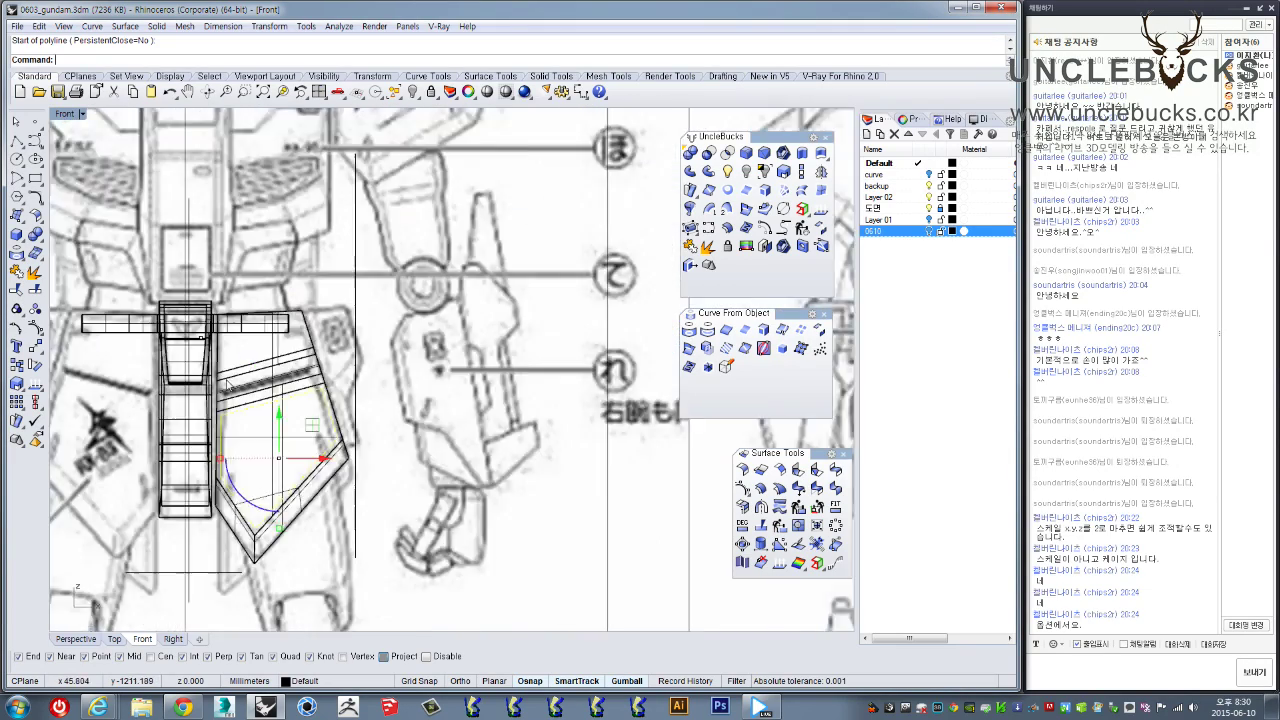
pyautogui.click(17, 142)
pyautogui.moveTo(200, 345); pyautogui.dragTo(236, 403, button='right')
pyautogui.click(257, 435)
pyautogui.keyDown('shift'); pyautogui.click(257, 239); pyautogui.keyUp('shift')
pyautogui.rightClick(257, 239)
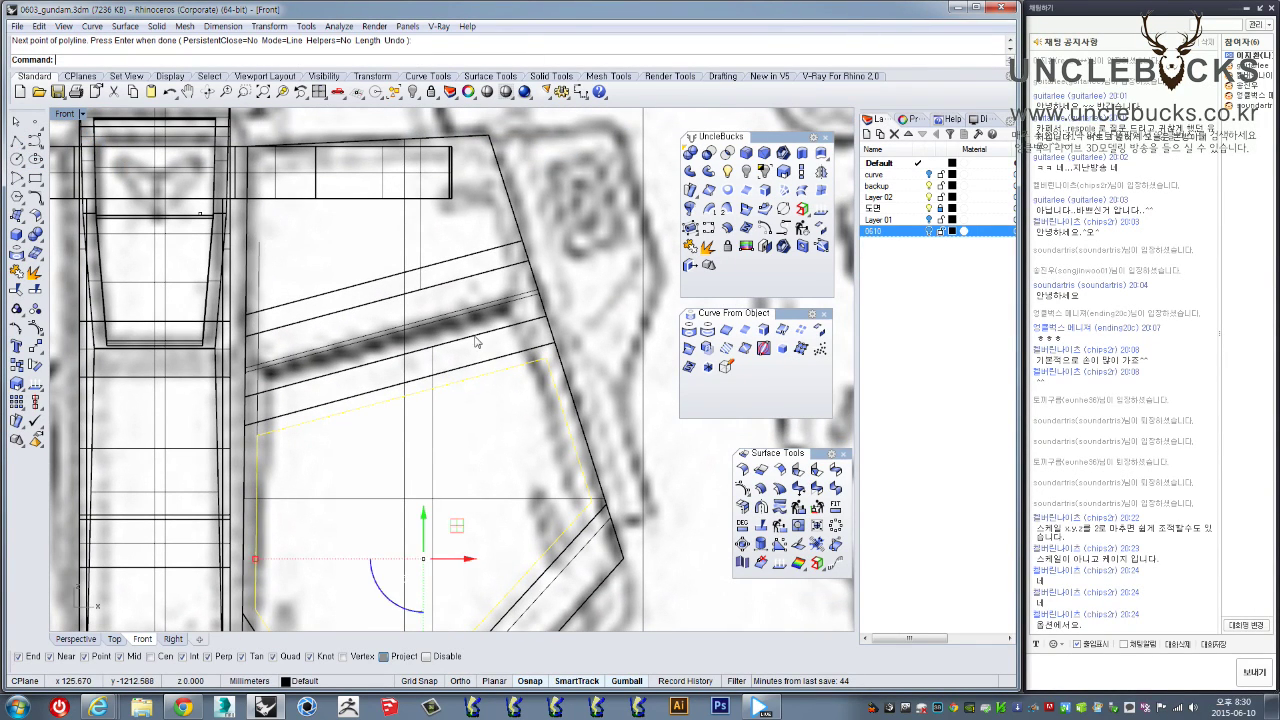
# Draw a second guide line from the inset border curve's upper-right corner, extending its slanted side edge upward
pyautogui.moveTo(534, 387); pyautogui.dragTo(534, 414, button='right')
pyautogui.rightClick(540, 408)
pyautogui.click(545, 385)
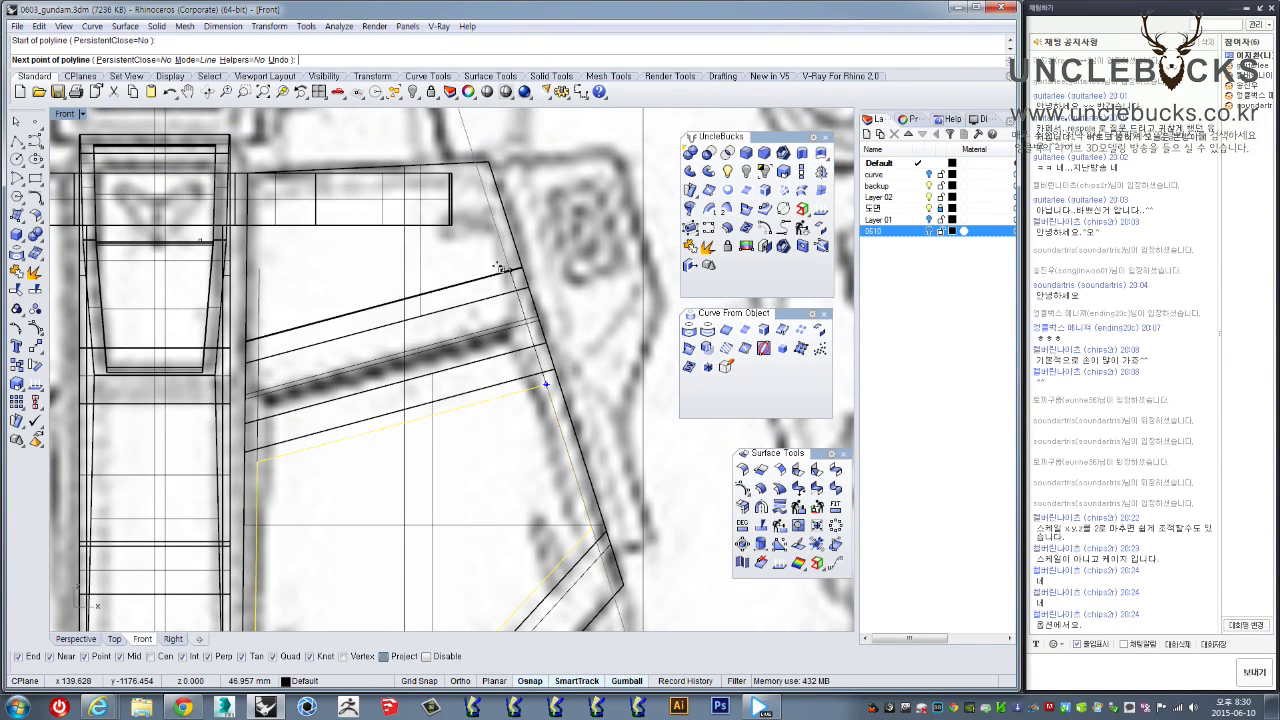
pyautogui.click(257, 460)
pyautogui.press('Return')
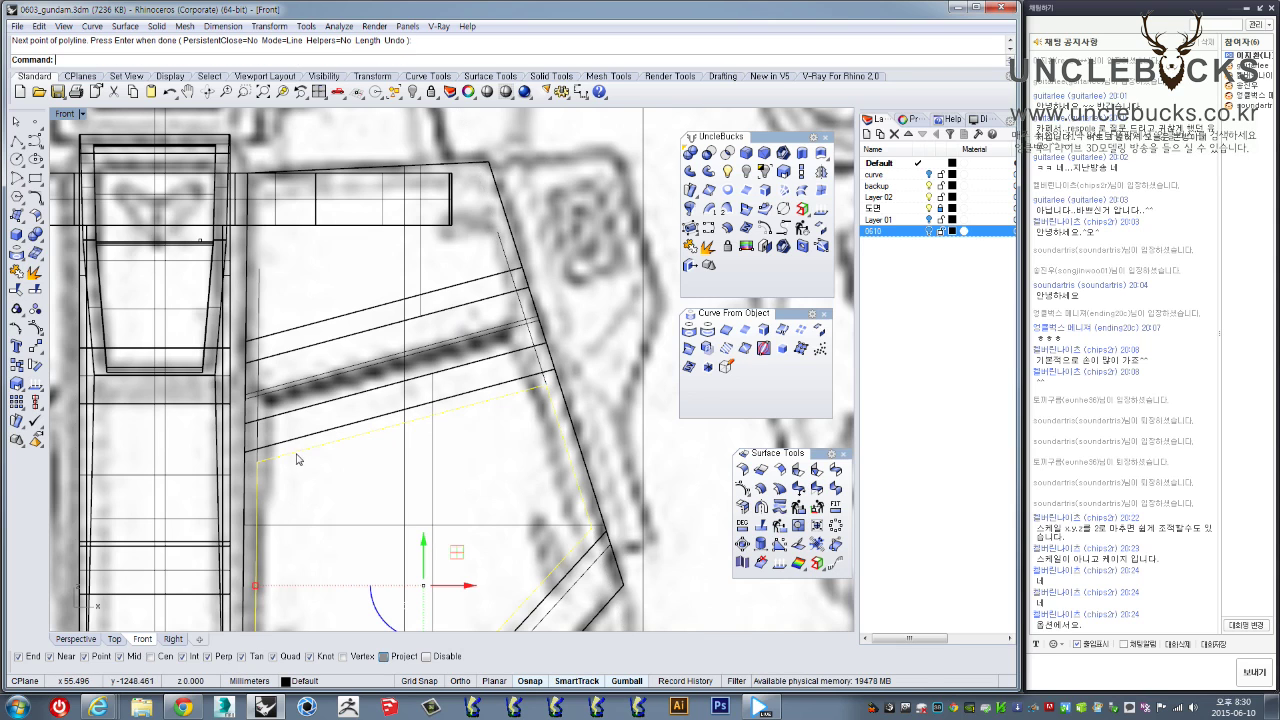
# Offset the inset border curve outward by 15 mm with sharp corners
pyautogui.click(331, 487)
pyautogui.click(308, 449)
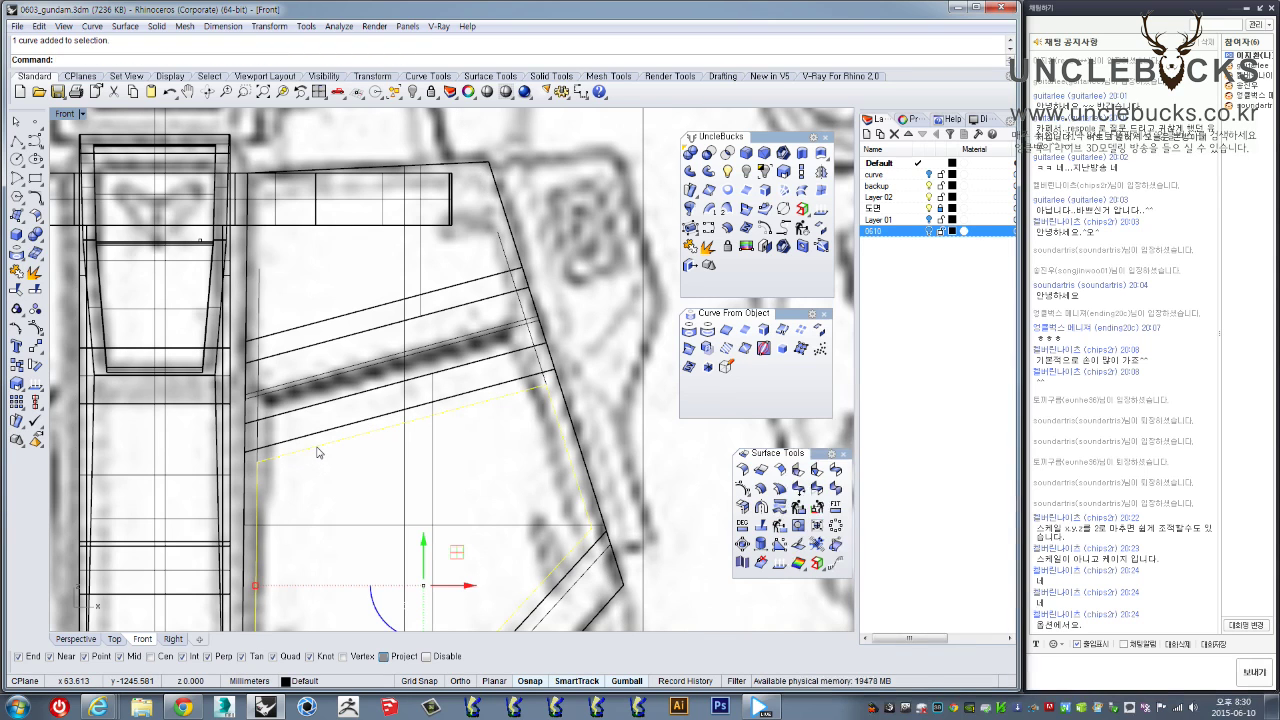
pyautogui.write('Off')
pyautogui.press('Return')
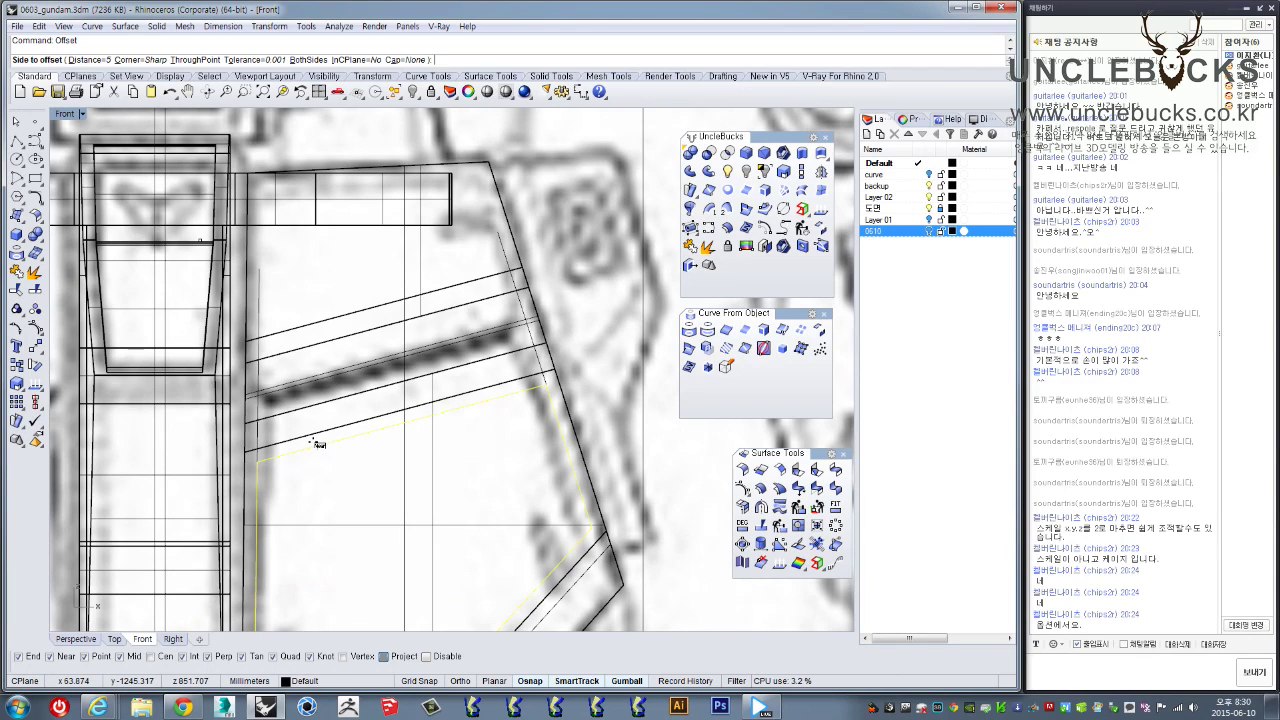
pyautogui.write('15')
pyautogui.press('Return')
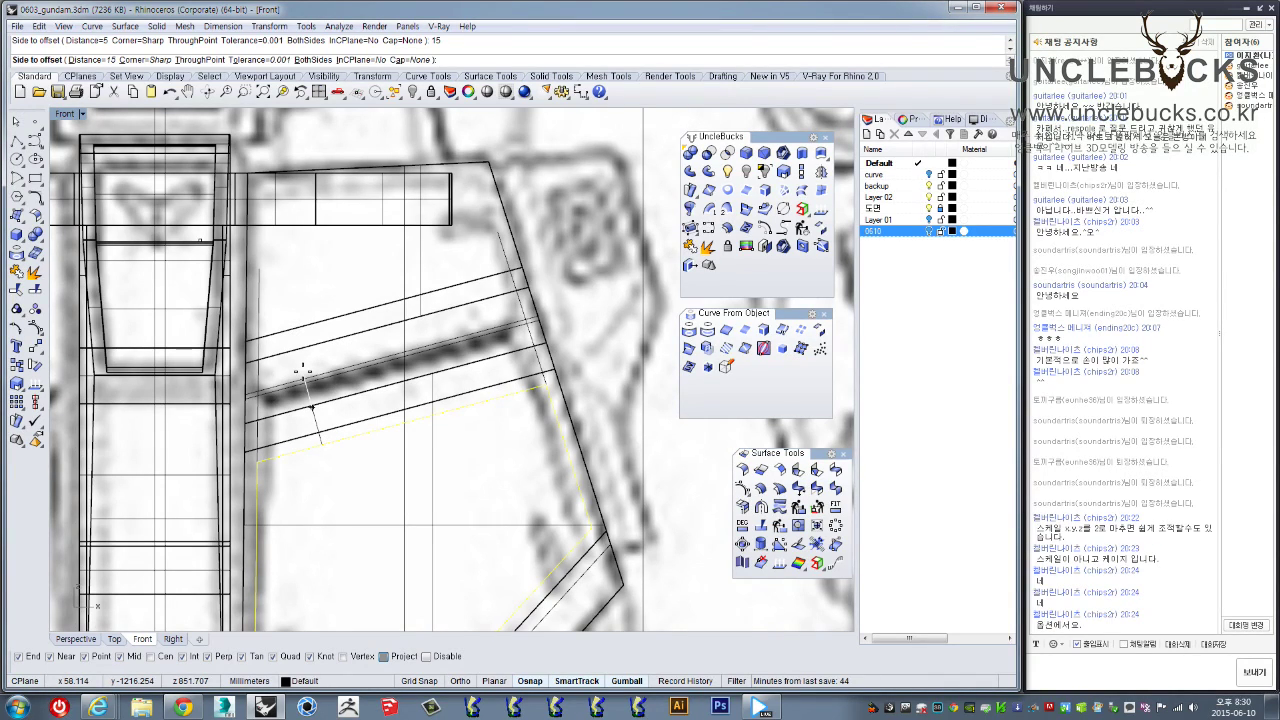
pyautogui.click(312, 370)
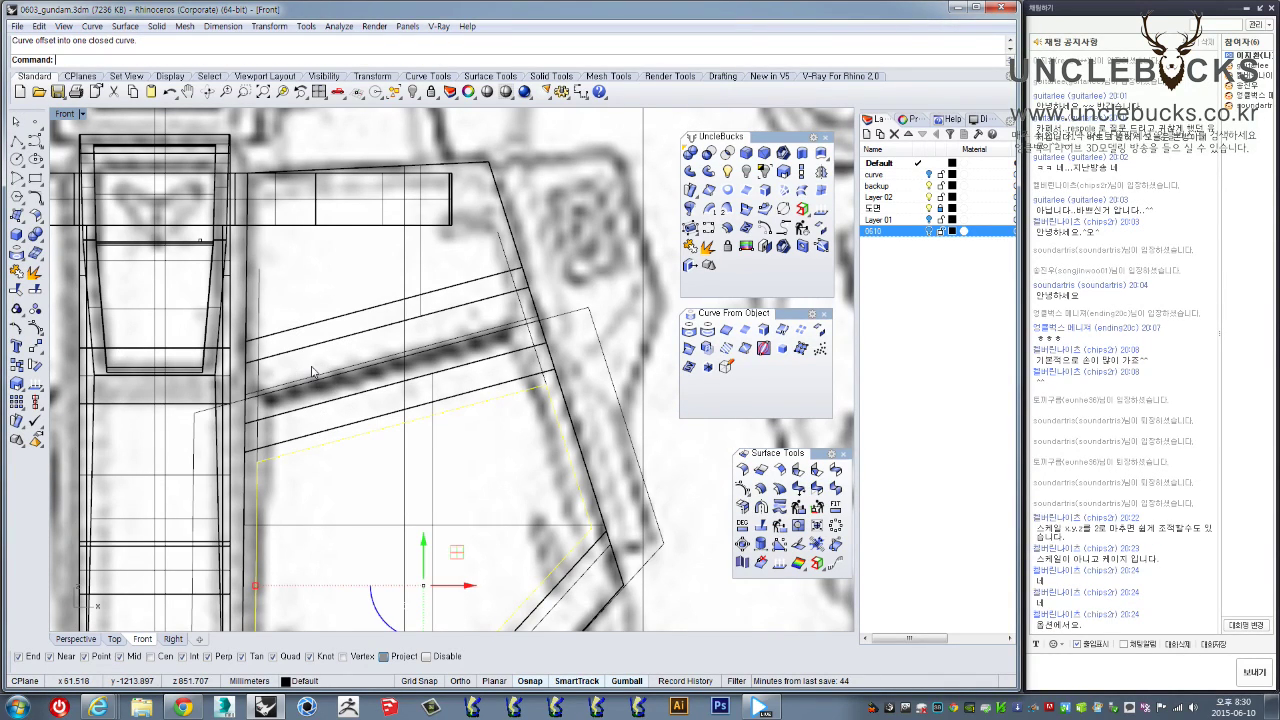
# Move the inset border curve's two upper edit points up to where the guide lines cross the 15 mm offset curve
pyautogui.click(262, 410)
pyautogui.click(529, 322)
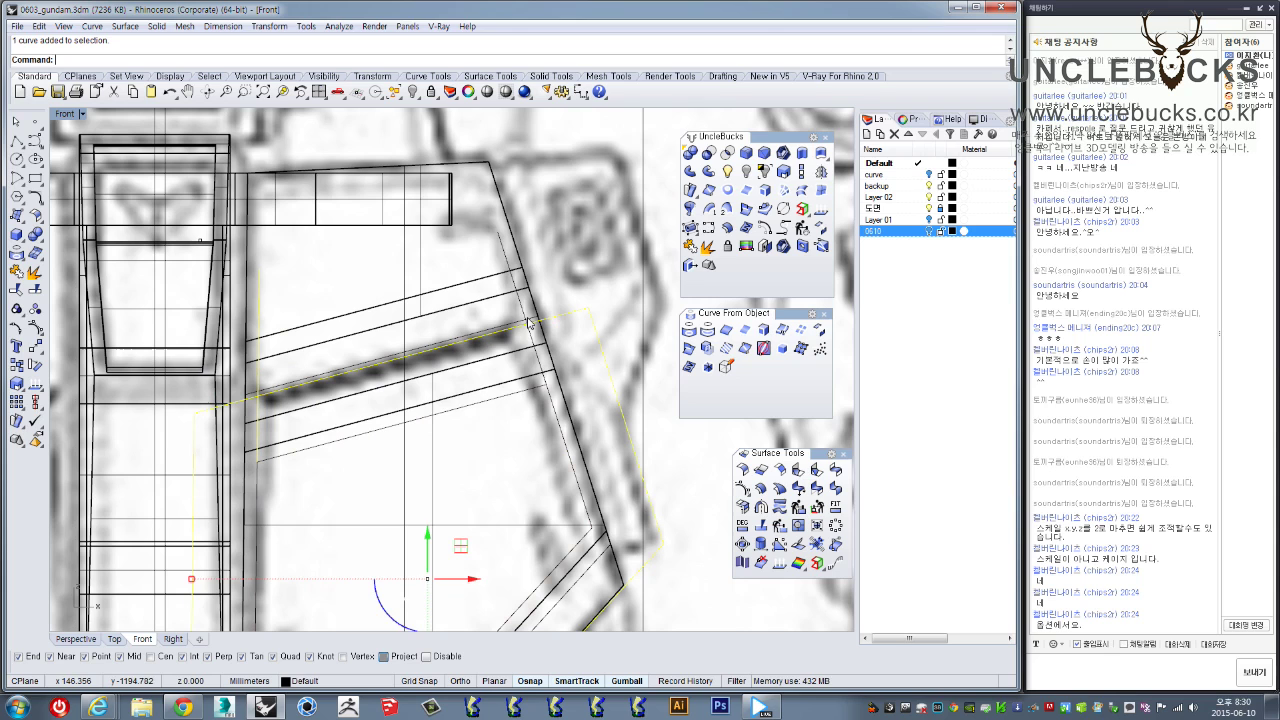
pyautogui.scroll(3, 486, 391)
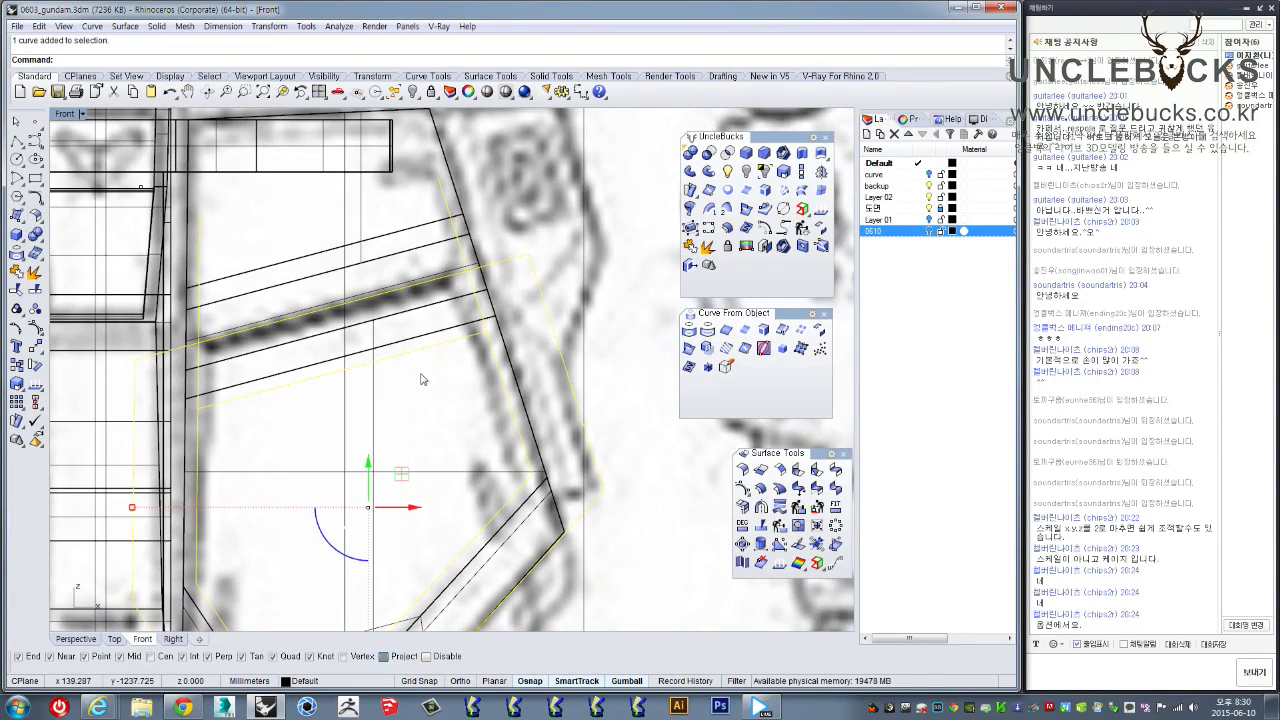
pyautogui.click(233, 430)
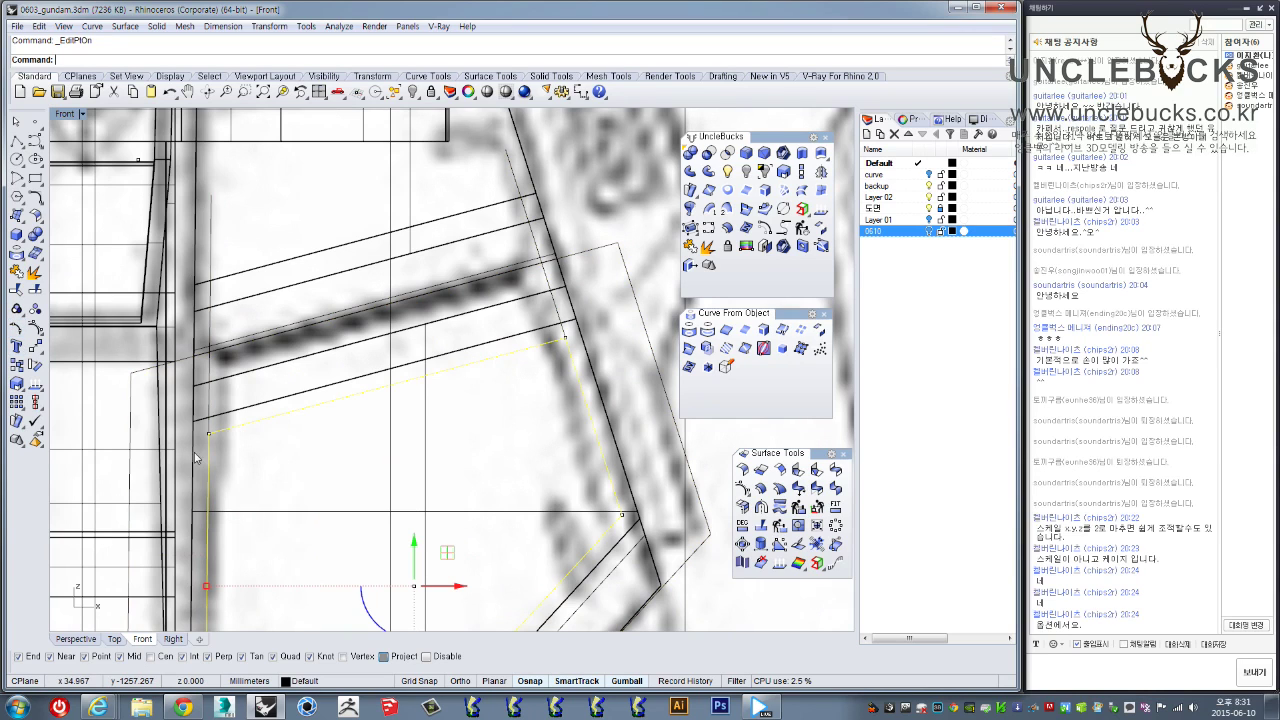
pyautogui.scroll(3, 197, 437)
pyautogui.moveTo(255, 432); pyautogui.dragTo(311, 490, button='right')
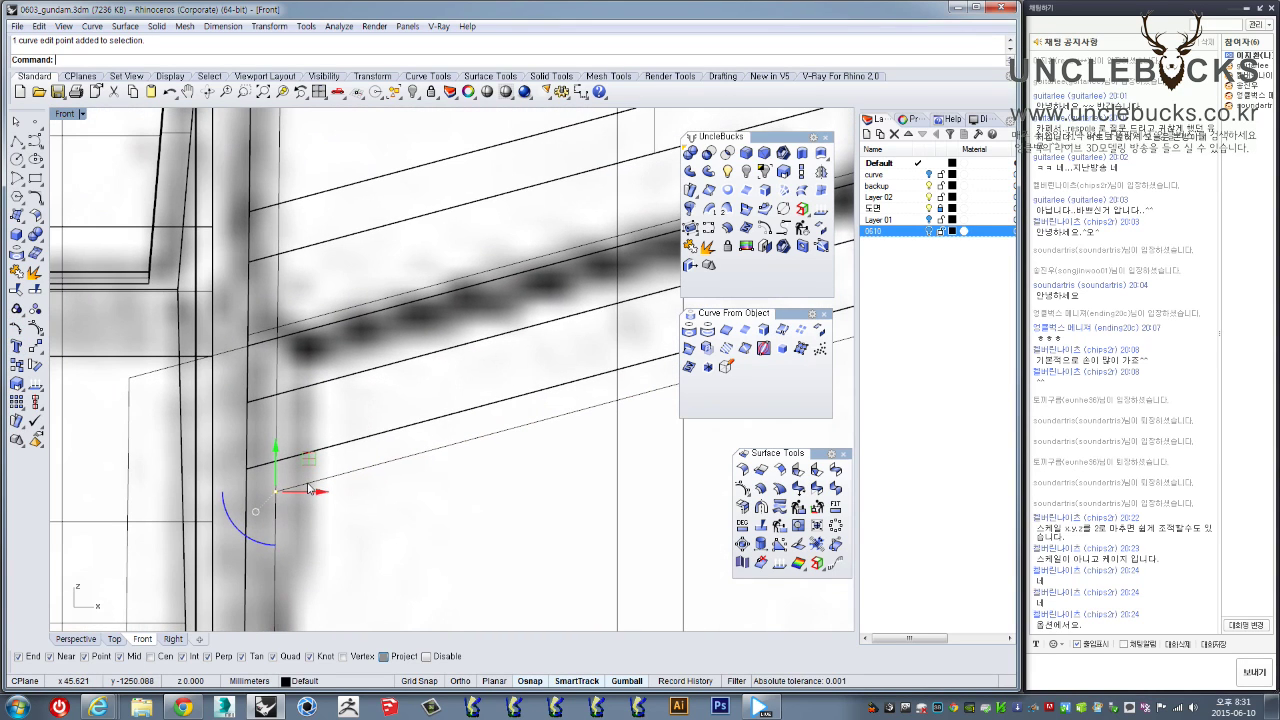
pyautogui.click(277, 494)
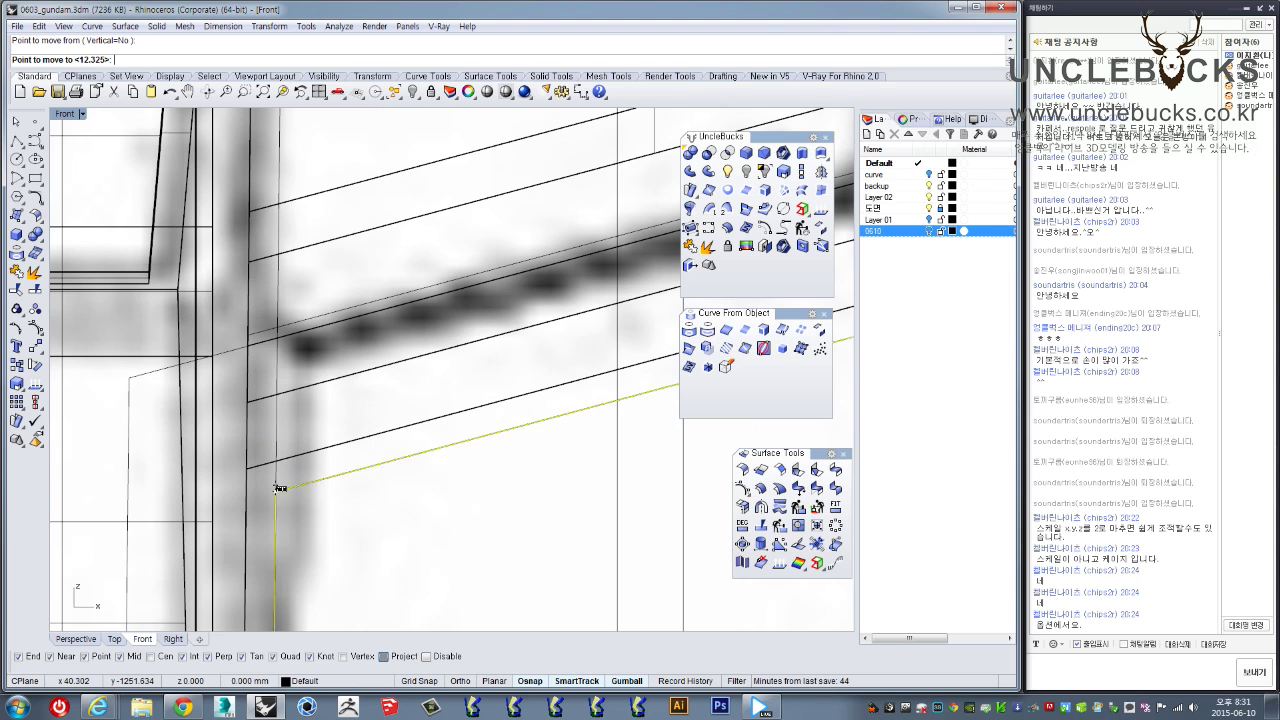
pyautogui.click(277, 340)
pyautogui.scroll(-6, 315, 358)
pyautogui.moveTo(625, 377); pyautogui.dragTo(442, 483, button='right')
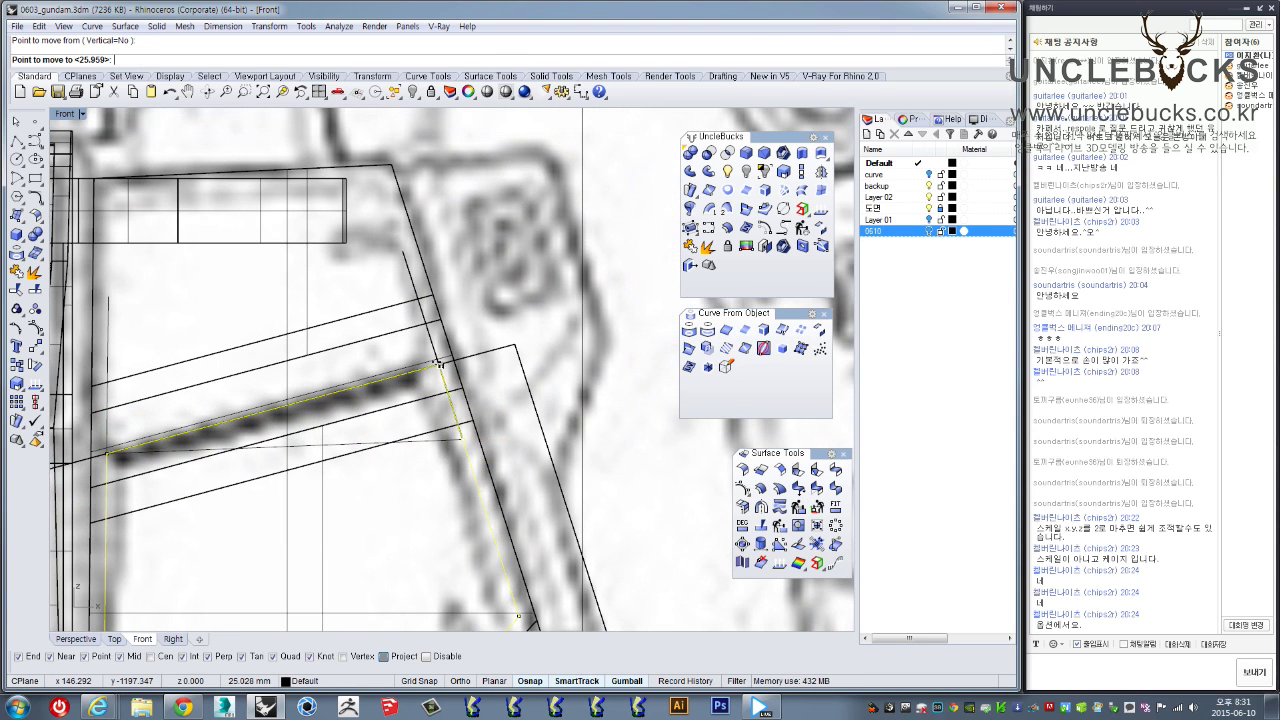
pyautogui.scroll(-3, 443, 370)
pyautogui.scroll(2, 489, 360)
# Delete the 15 mm offset curve and the two guide lines, keeping the reshaped inset border curve
pyautogui.press('Delete')
pyautogui.scroll(-2, 508, 334)
pyautogui.click(445, 276)
pyautogui.click(445, 276)
pyautogui.press('Return')
pyautogui.press('Delete')
pyautogui.click(276, 284)
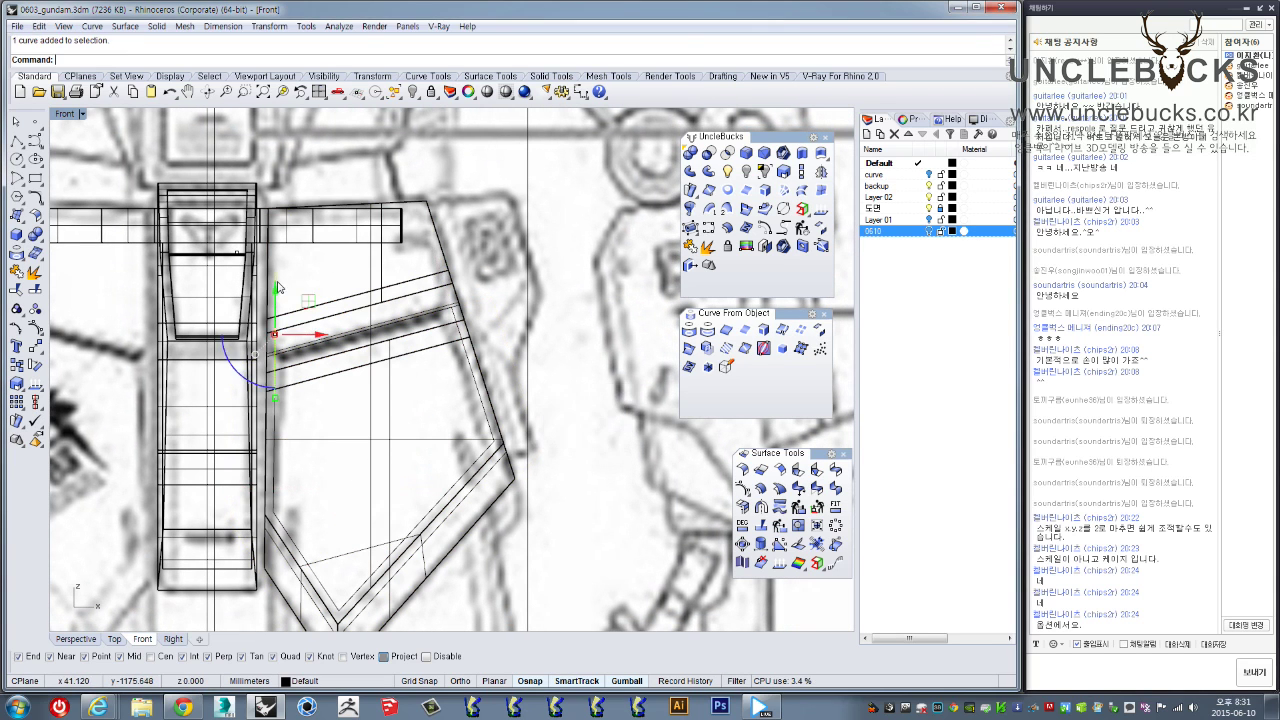
# Move the reshaped inset border curve about 204 mm back toward the skirt plate's front face in the Perspective view
pyautogui.click(276, 383)
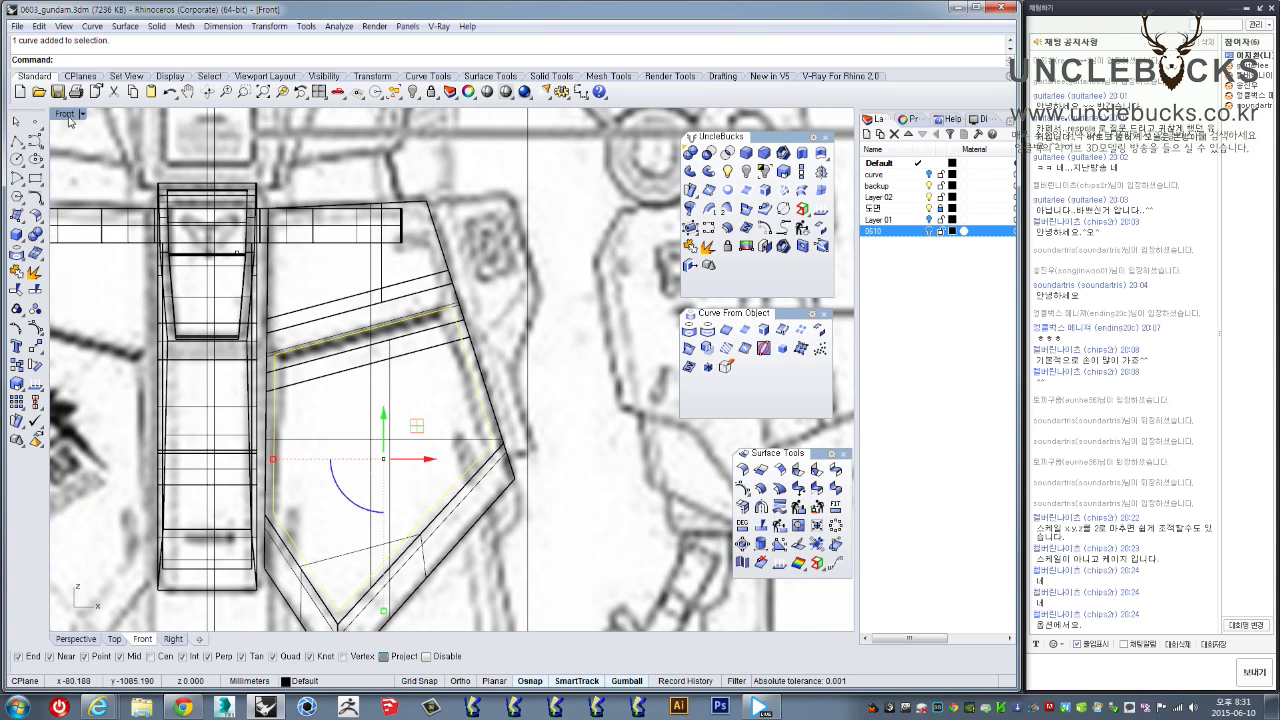
pyautogui.doubleClick(66, 115)
pyautogui.doubleClick(478, 117)
pyautogui.moveTo(450, 190); pyautogui.dragTo(251, 388, button='right')
pyautogui.scroll(5, 210, 426)
pyautogui.moveTo(220, 438); pyautogui.dragTo(505, 330)
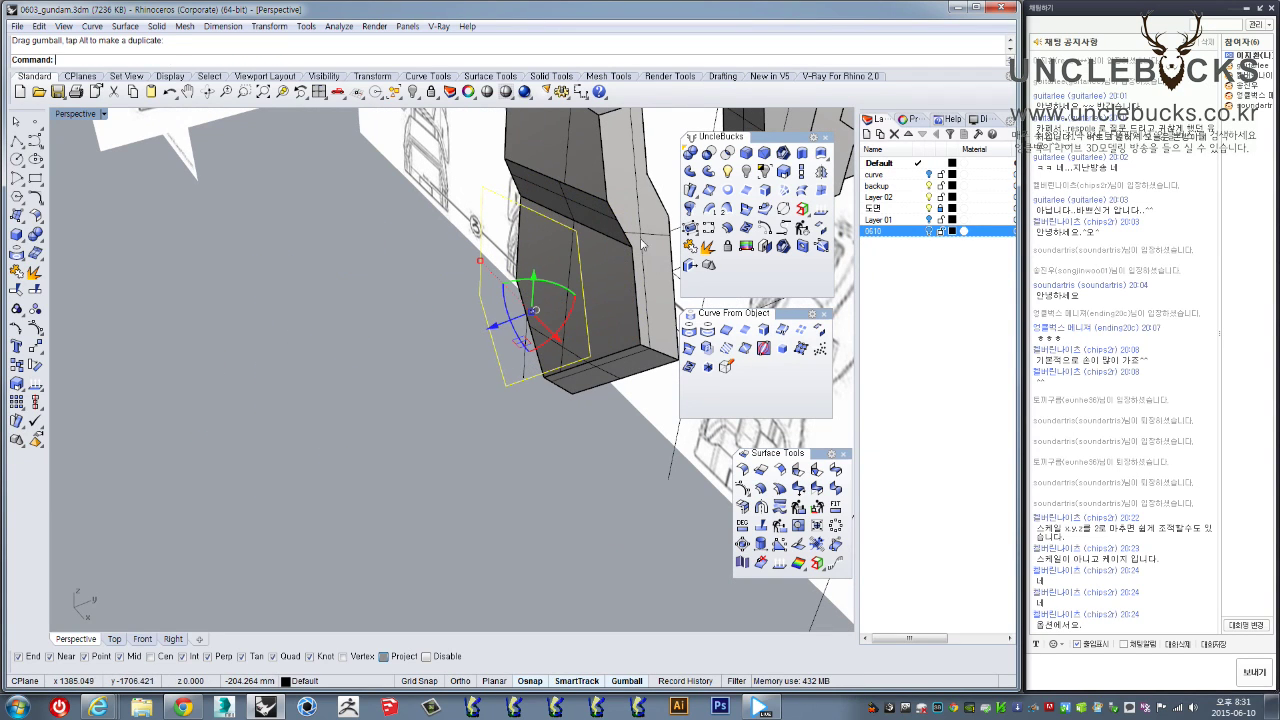
# Extrude the inset border curve to both sides as a solid and subtract it from the skirt plate to cut the recessed panel
pyautogui.click(801, 153)
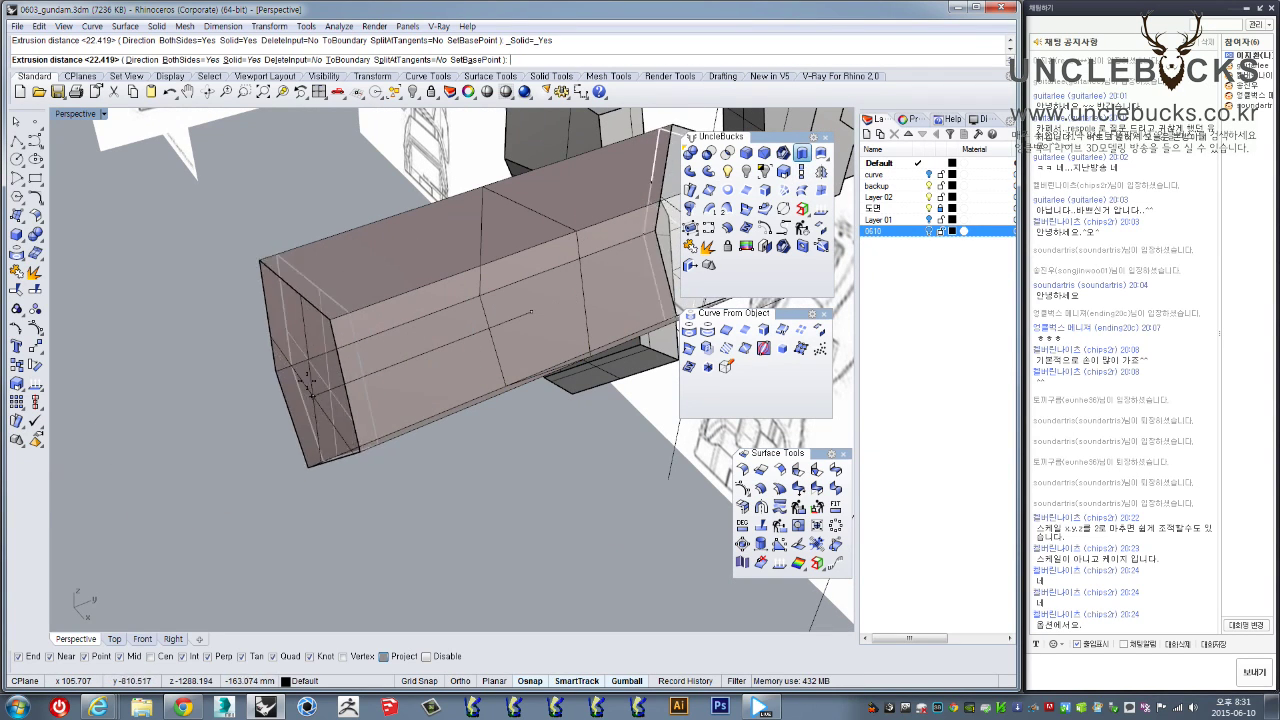
pyautogui.moveTo(534, 323); pyautogui.dragTo(501, 274, button='right')
pyautogui.moveTo(627, 292); pyautogui.dragTo(460, 456, button='right')
pyautogui.rightClick(625, 390)
pyautogui.click(492, 444)
pyautogui.click(293, 444)
pyautogui.rightClick(293, 444)
# Examine the recess cut into the skirt plate's front, including its upper corners and the band above it
pyautogui.scroll(6, 440, 360)
pyautogui.moveTo(441, 360); pyautogui.dragTo(440, 386, button='right')
pyautogui.scroll(-6, 522, 398)
pyautogui.moveTo(522, 398); pyautogui.dragTo(528, 357, button='right')
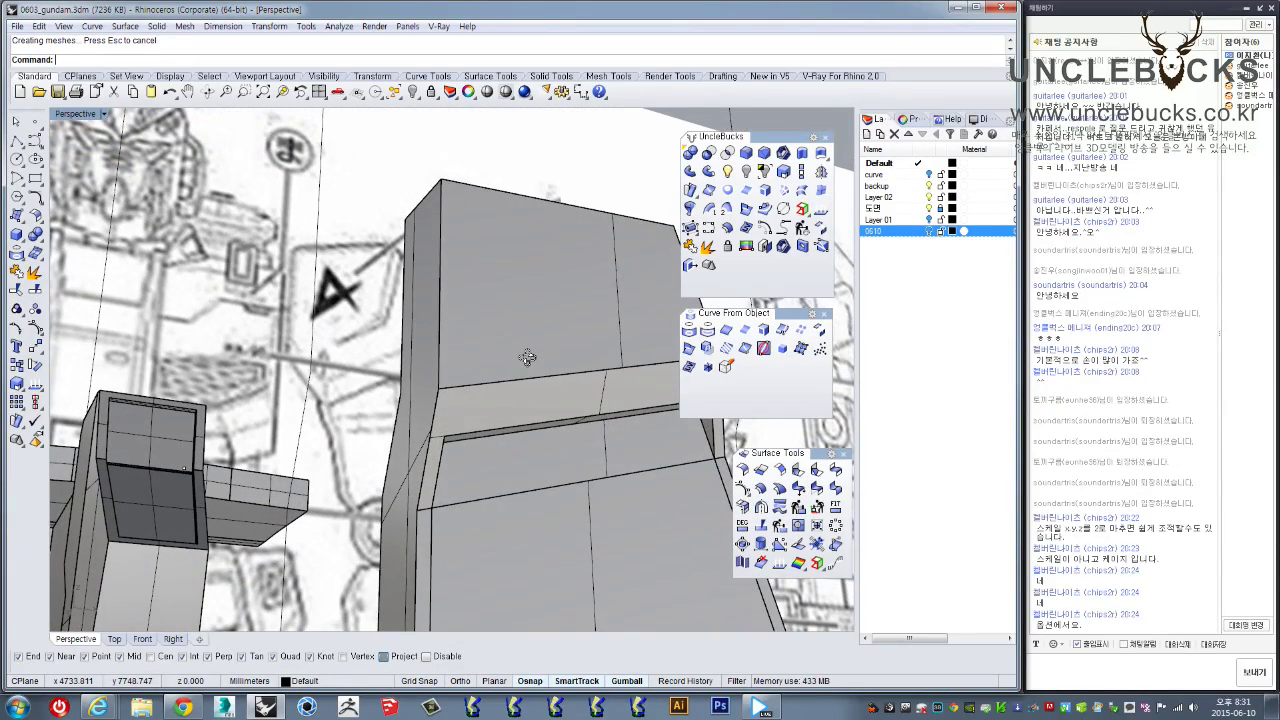
pyautogui.moveTo(527, 358); pyautogui.dragTo(522, 362, button='right')
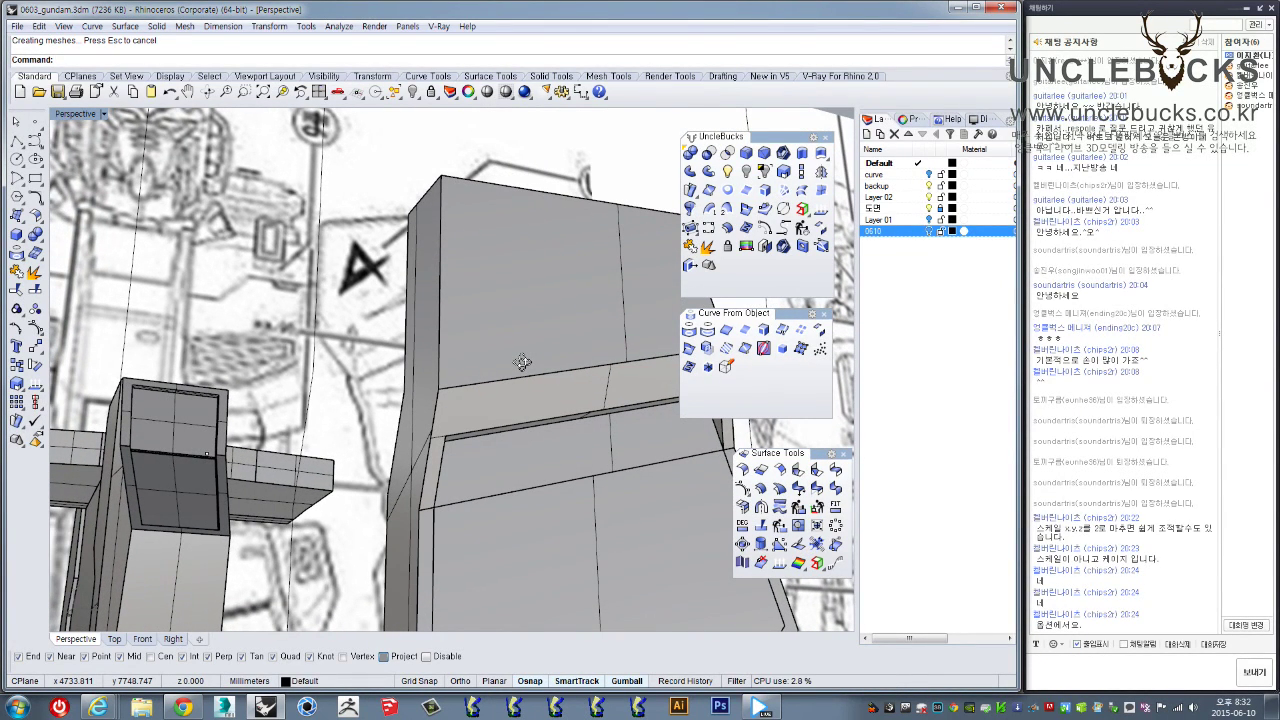
pyautogui.moveTo(522, 362); pyautogui.dragTo(357, 381, button='right')
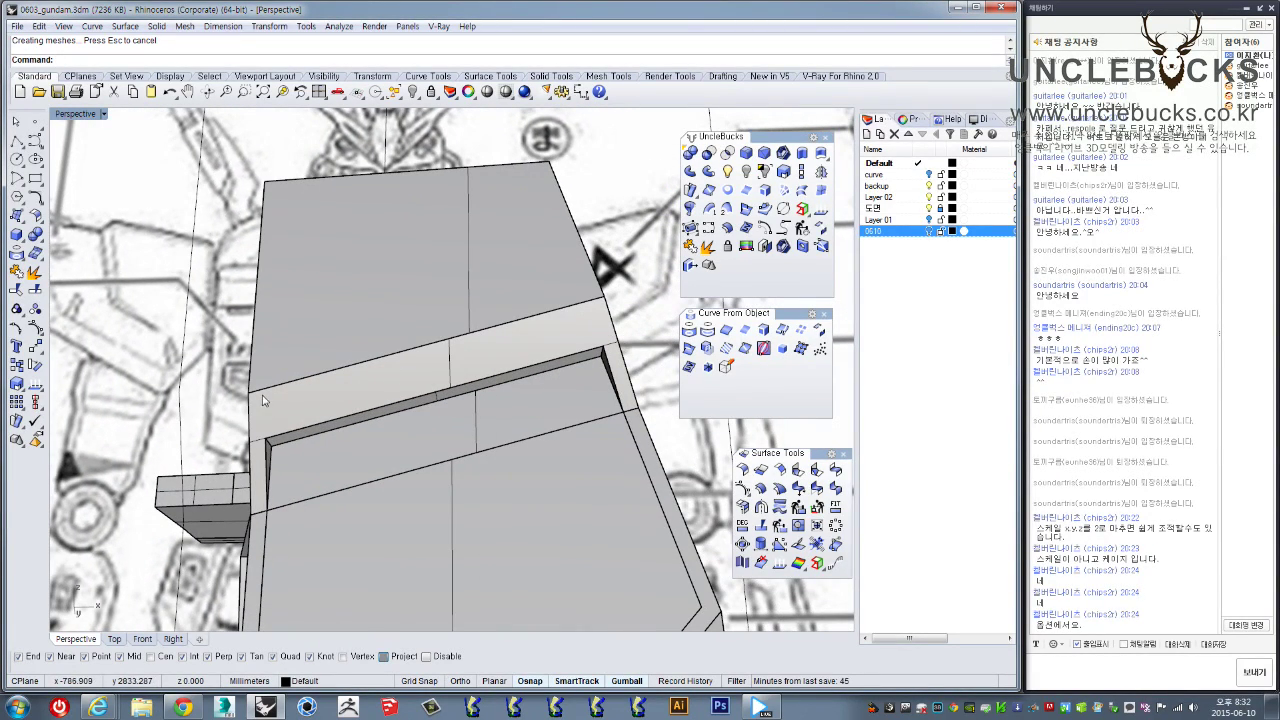
pyautogui.moveTo(606, 375); pyautogui.dragTo(440, 340, button='right')
pyautogui.keyDown('shift'); pyautogui.moveTo(470, 280); pyautogui.dragTo(411, 363, button='right'); pyautogui.keyUp('shift')
pyautogui.click(420, 390)
pyautogui.moveTo(480, 420); pyautogui.dragTo(406, 351, button='right')
pyautogui.scroll(4, 341, 396)
pyautogui.moveTo(341, 396); pyautogui.dragTo(250, 352, button='right')
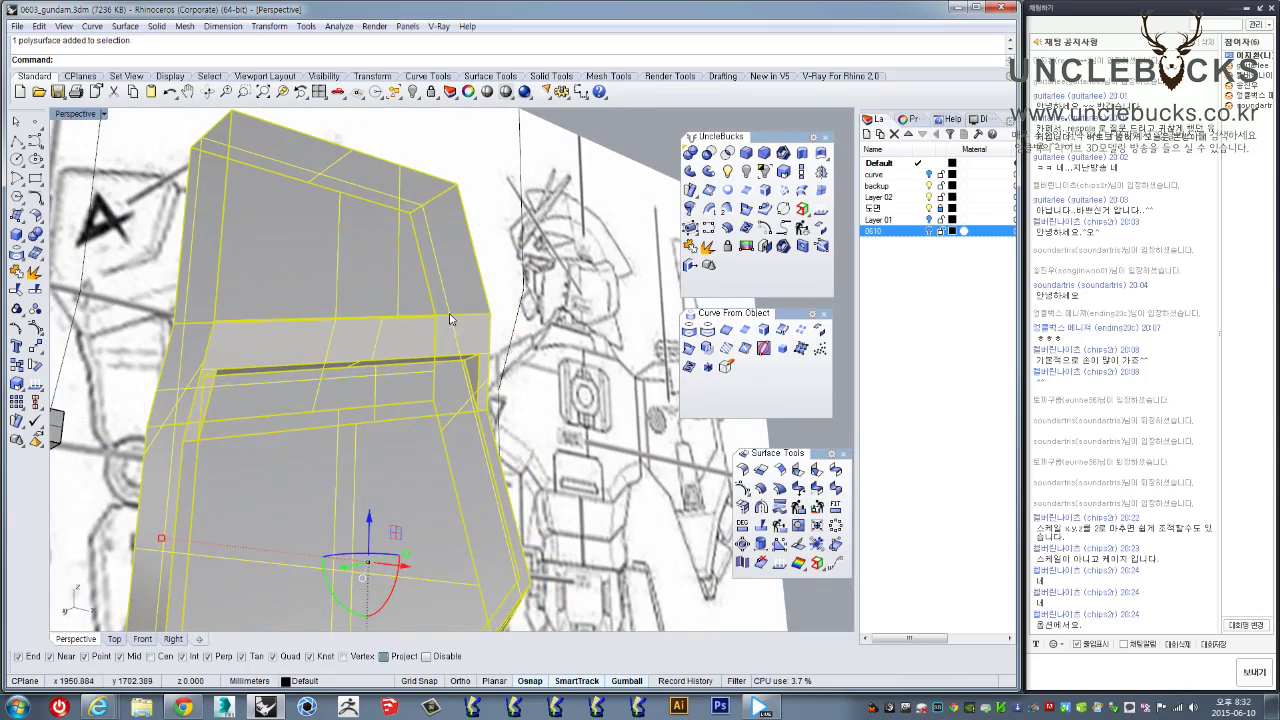
pyautogui.scroll(-10, 450, 318)
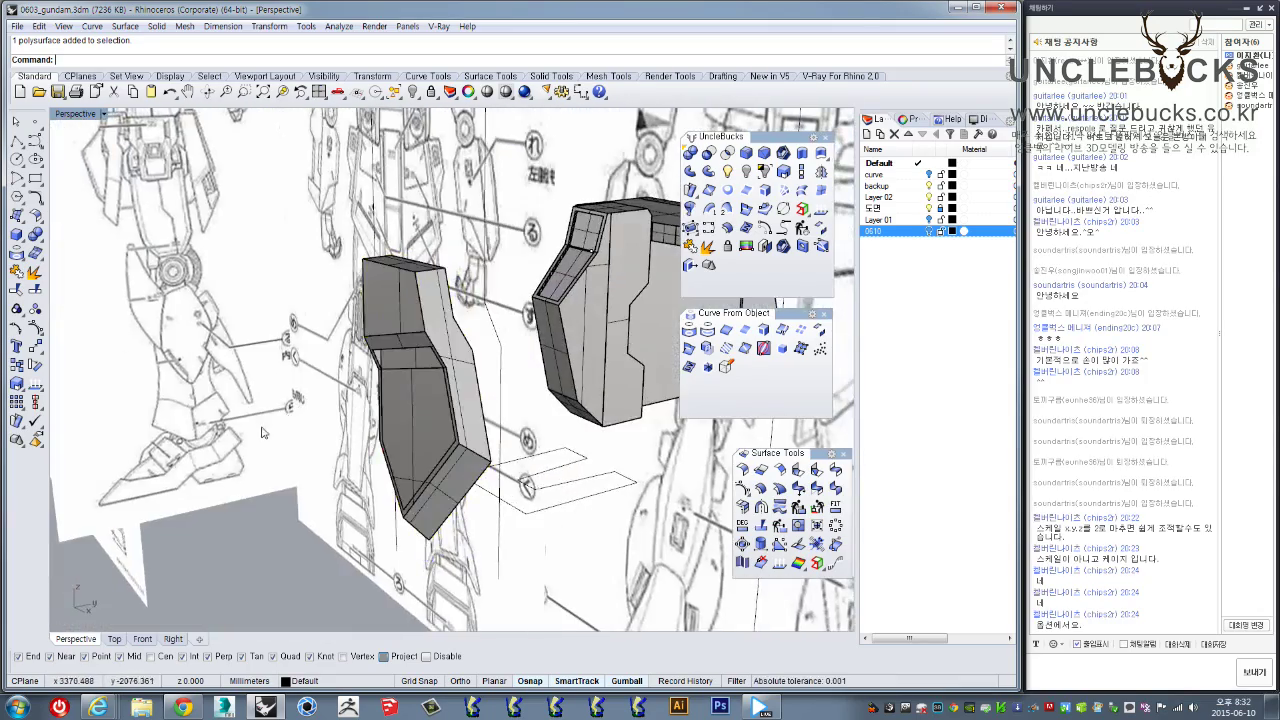
# Move the finished skirt plate back beside the centre crotch block under the waist, including a shift of about 9 mm
pyautogui.scroll(-8, 400, 408)
pyautogui.moveTo(390, 412); pyautogui.dragTo(455, 400, button='right')
pyautogui.moveTo(462, 395); pyautogui.dragTo(612, 400)
pyautogui.moveTo(612, 400); pyautogui.dragTo(590, 372, button='right')
pyautogui.scroll(6, 513, 272)
pyautogui.moveTo(513, 272); pyautogui.dragTo(485, 407, button='right')
pyautogui.scroll(-5, 437, 341)
pyautogui.scroll(2, 443, 405)
pyautogui.moveTo(541, 396); pyautogui.dragTo(532, 384)
pyautogui.moveTo(391, 377); pyautogui.dragTo(402, 384, button='right')
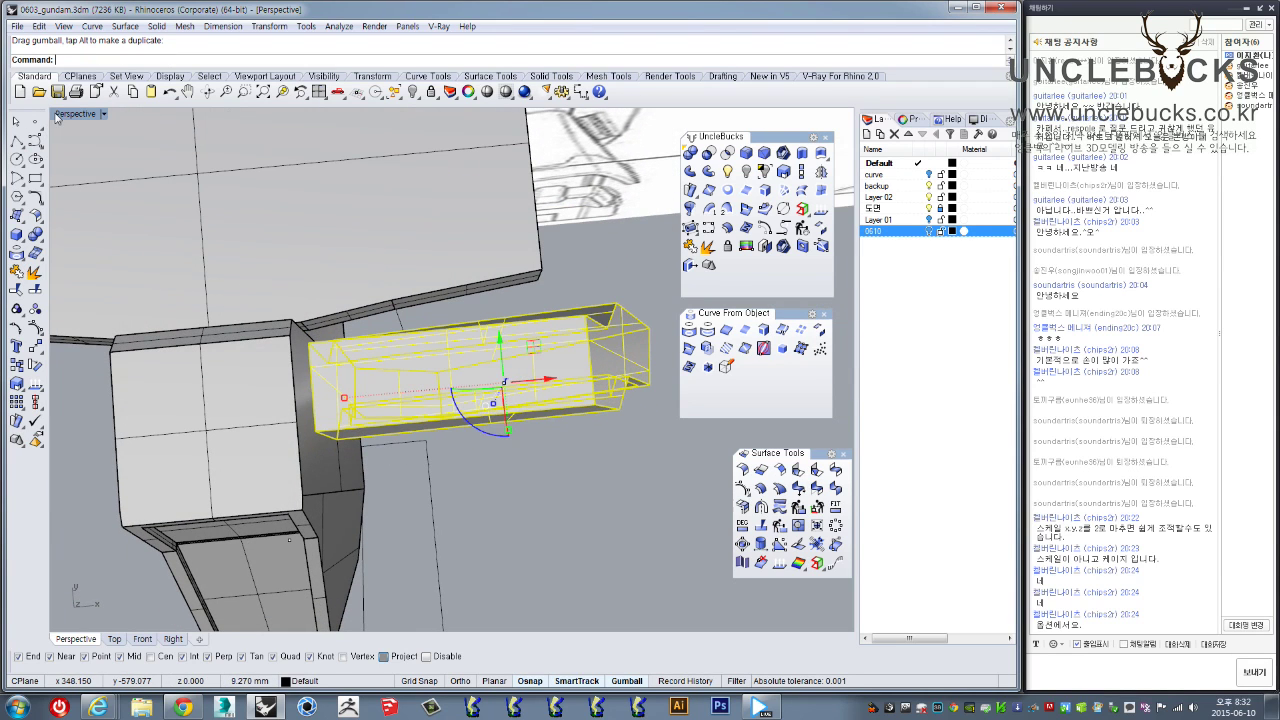
# Rotate the skirt plate about 9 degrees counterclockwise around its inner end in the Top view, following the waist block's slanted front edge
pyautogui.doubleClick(57, 116)
pyautogui.doubleClick(57, 116)
pyautogui.moveTo(414, 198); pyautogui.dragTo(390, 297, button='right')
pyautogui.scroll(4, 390, 296)
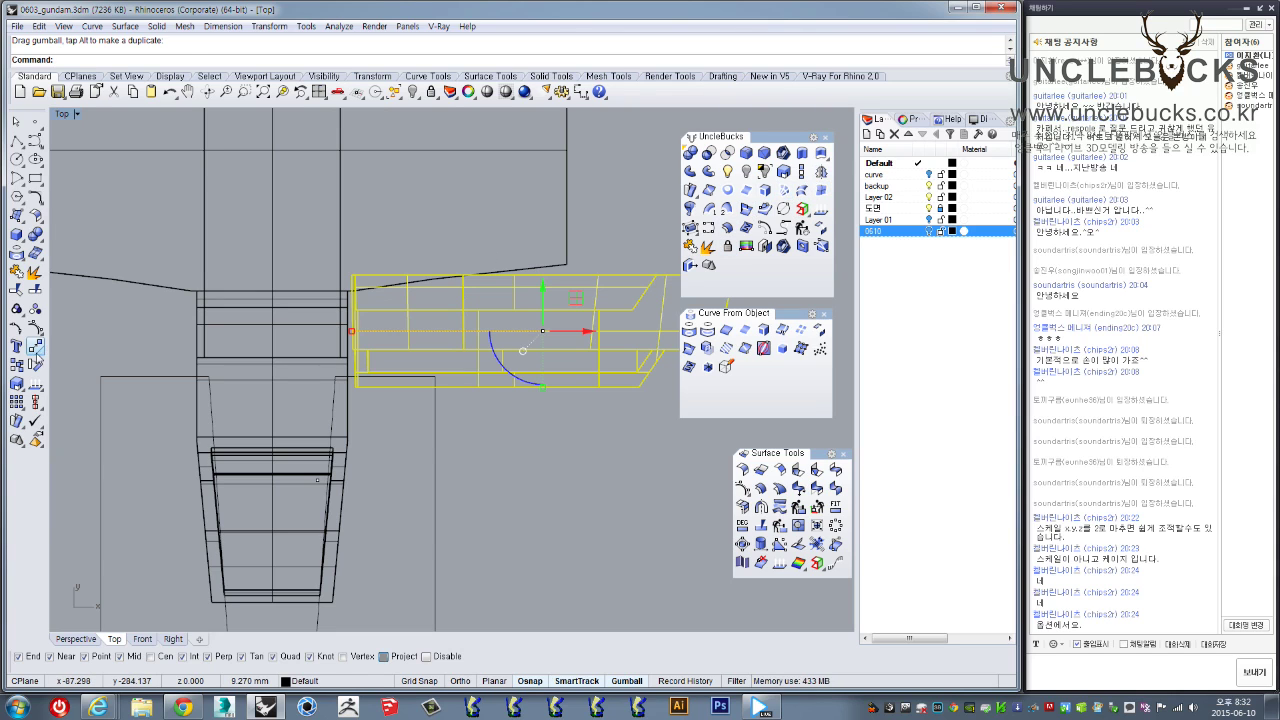
pyautogui.scroll(-2, 347, 337)
pyautogui.scroll(5, 350, 333)
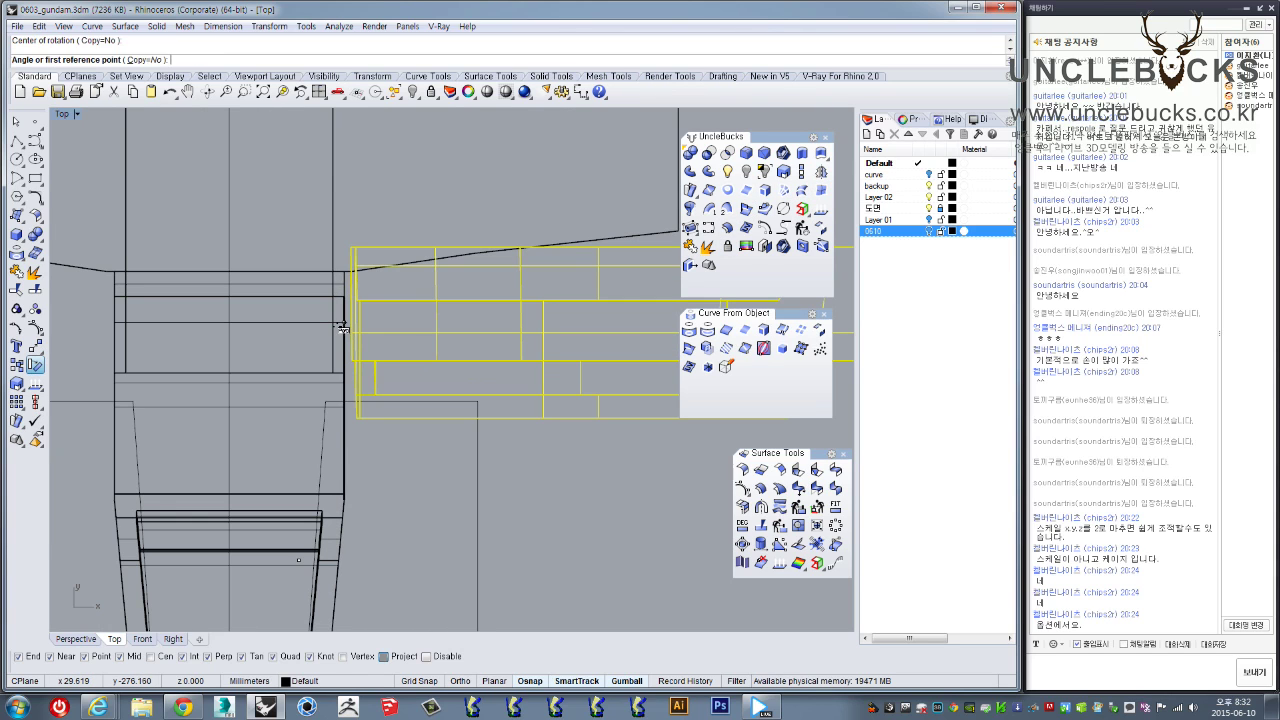
pyautogui.scroll(-8, 343, 327)
pyautogui.moveTo(466, 311); pyautogui.dragTo(354, 368, button='right')
pyautogui.click(561, 376)
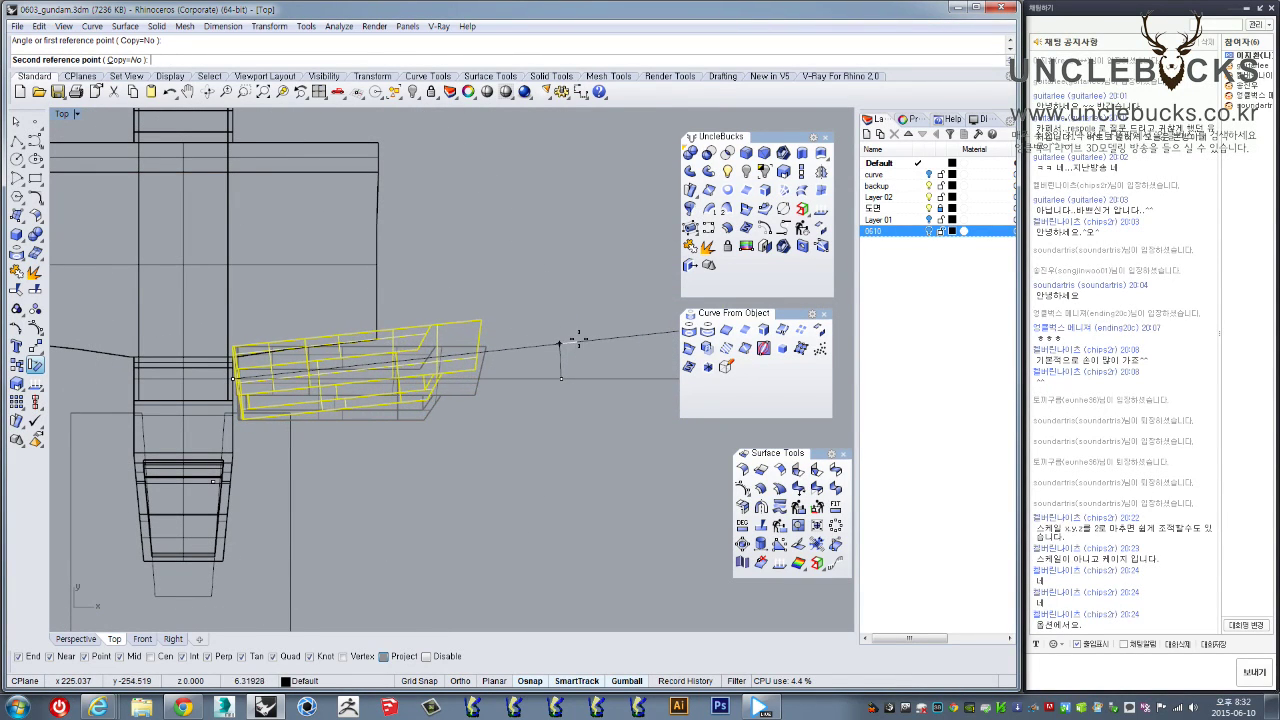
pyautogui.click(577, 338)
pyautogui.moveTo(518, 399); pyautogui.dragTo(437, 382, button='right')
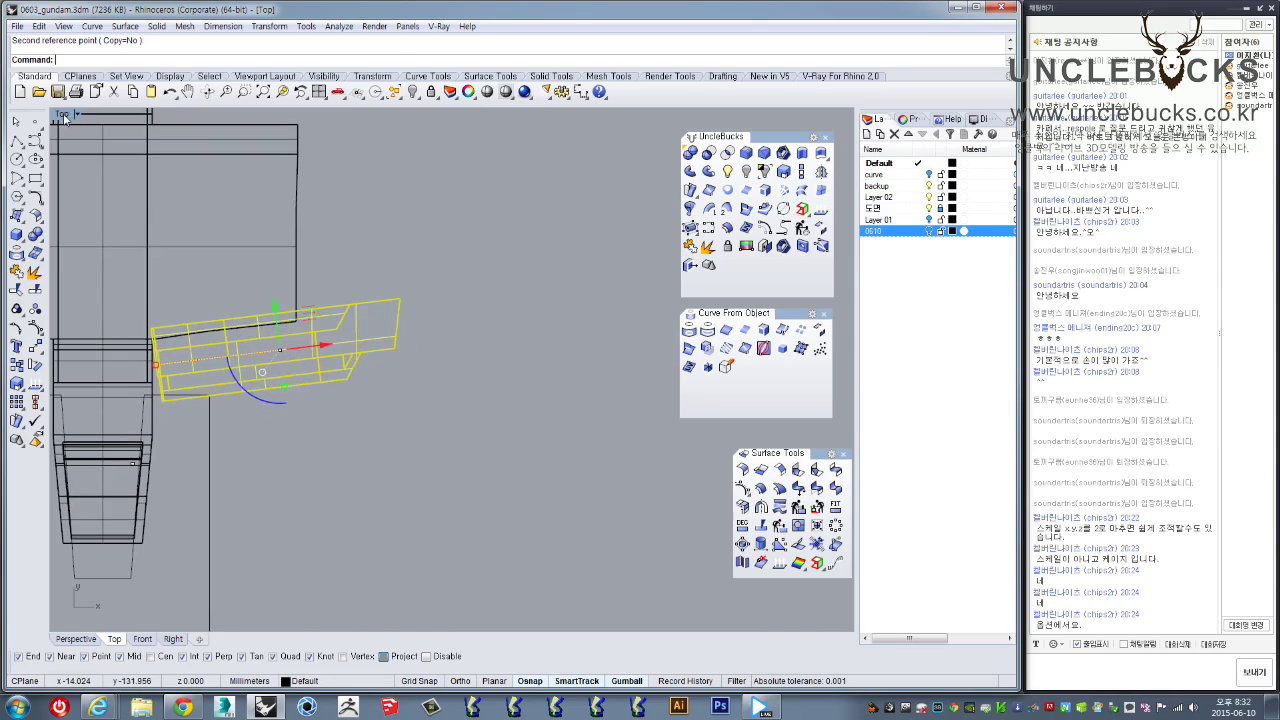
# Rotate the skirt plate in 3D about the centreline of its top face so its lower end tilts forward
pyautogui.doubleClick(63, 115)
pyautogui.doubleClick(488, 115)
pyautogui.moveTo(525, 347); pyautogui.dragTo(79, 337, button='right')
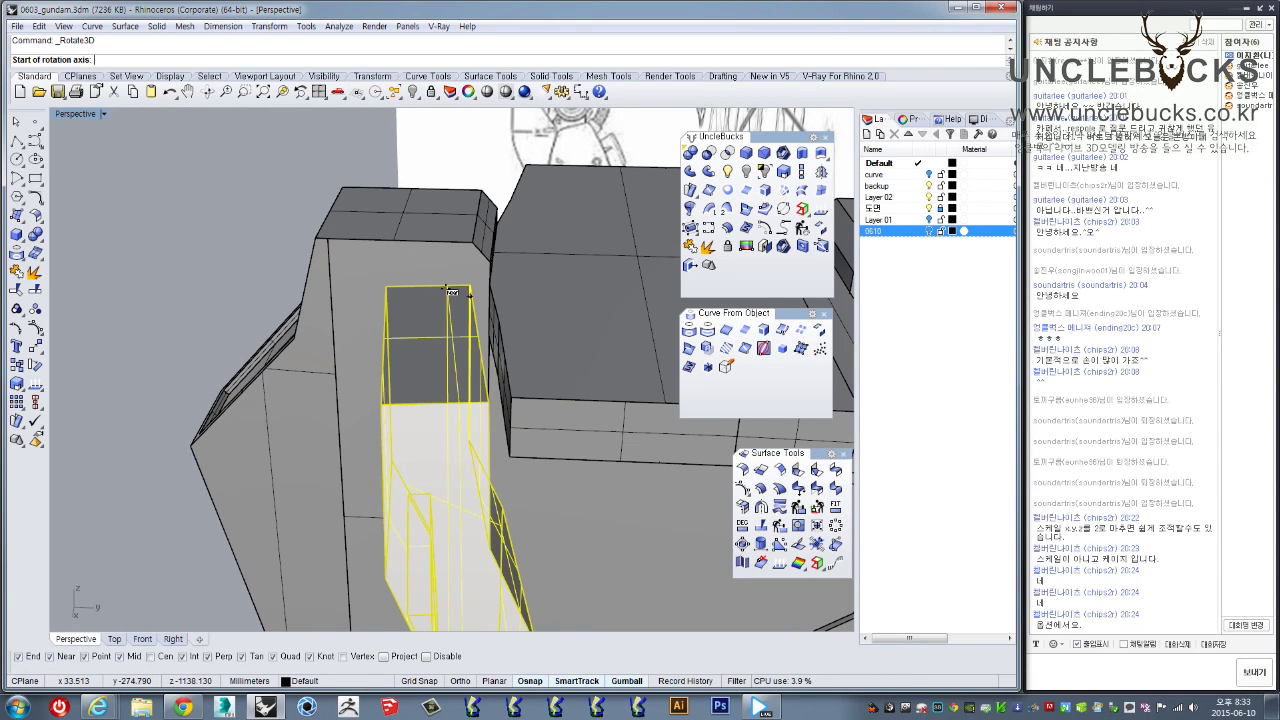
pyautogui.click(432, 404)
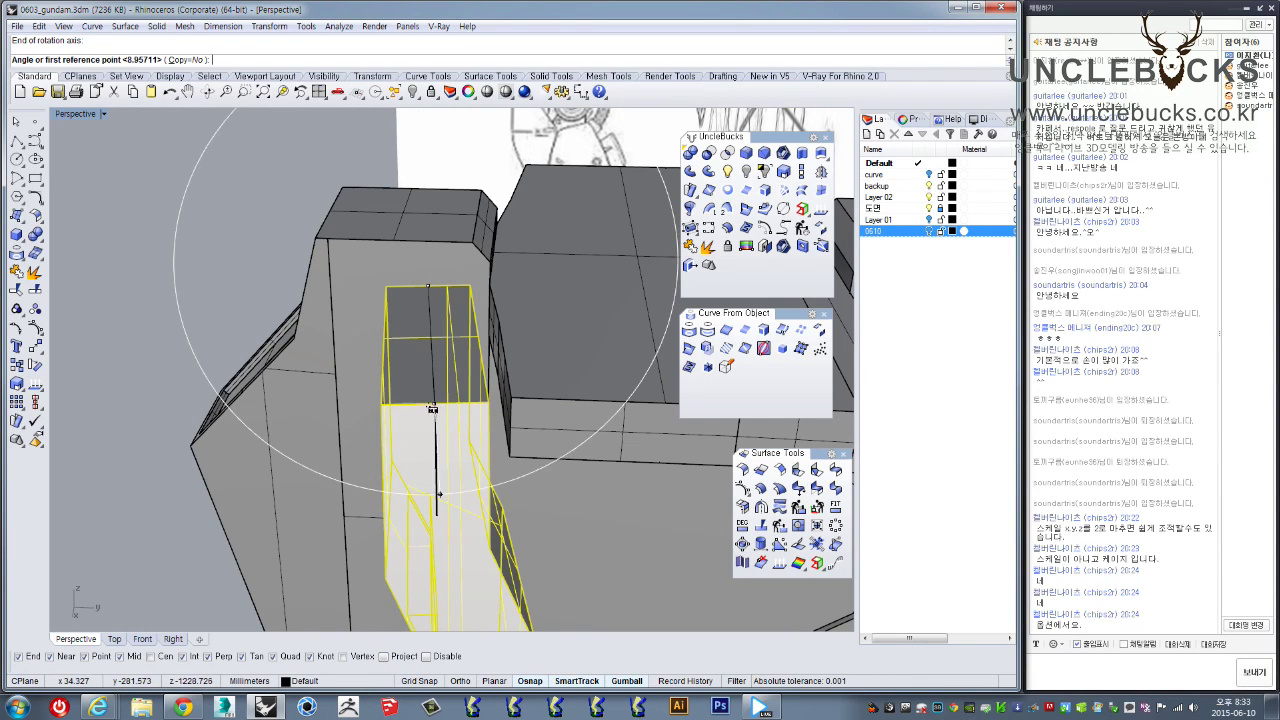
pyautogui.scroll(-4, 225, 355)
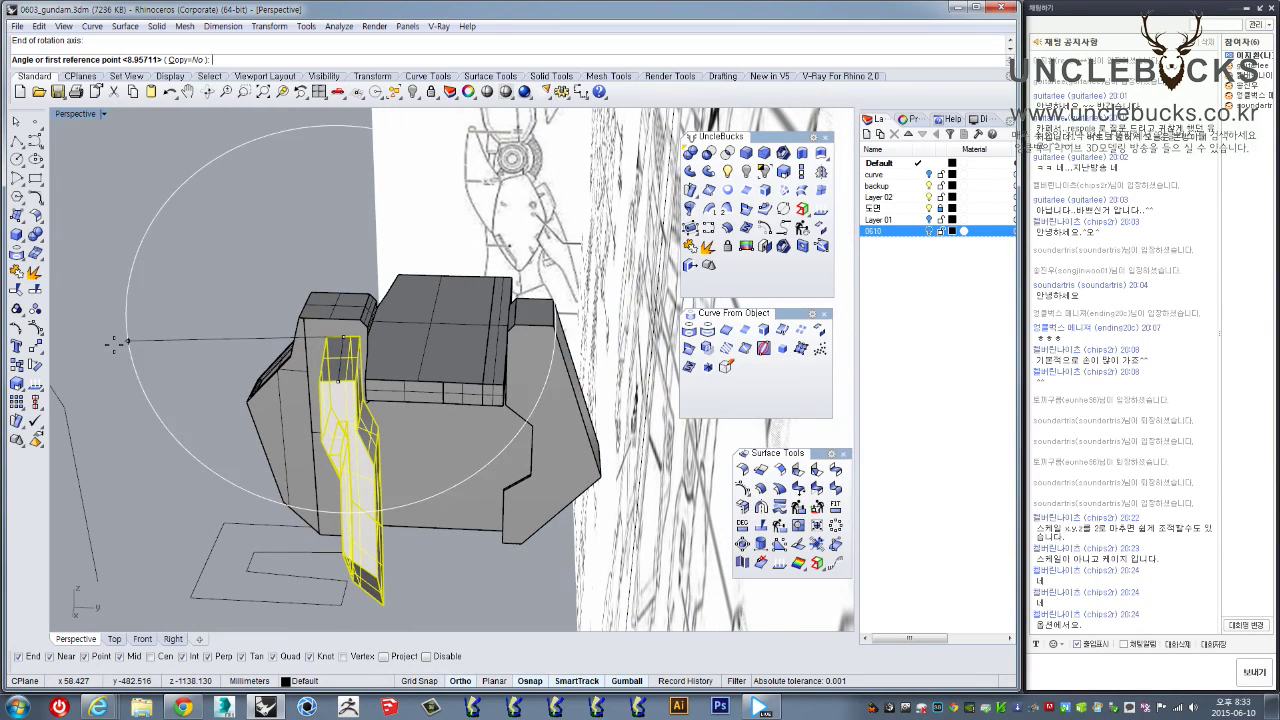
pyautogui.click(103, 333)
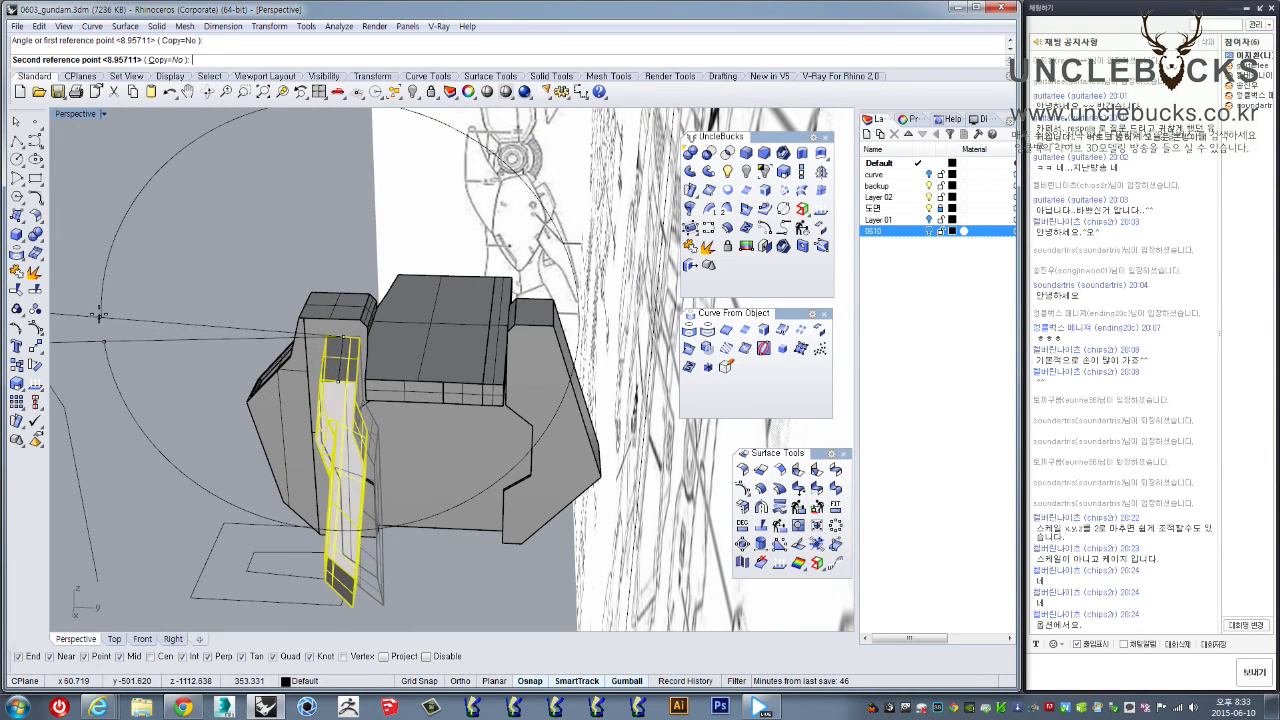
pyautogui.click(178, 336)
pyautogui.moveTo(178, 336); pyautogui.dragTo(455, 412, button='right')
# Set the skirt plate's forward tilt and mirror a copy of the plate across the centre line in the Top view
pyautogui.click(537, 384)
pyautogui.scroll(4, 355, 358)
pyautogui.click(453, 318)
pyautogui.scroll(-5, 456, 318)
pyautogui.moveTo(446, 318); pyautogui.dragTo(308, 314, button='right')
pyautogui.doubleClick(67, 117)
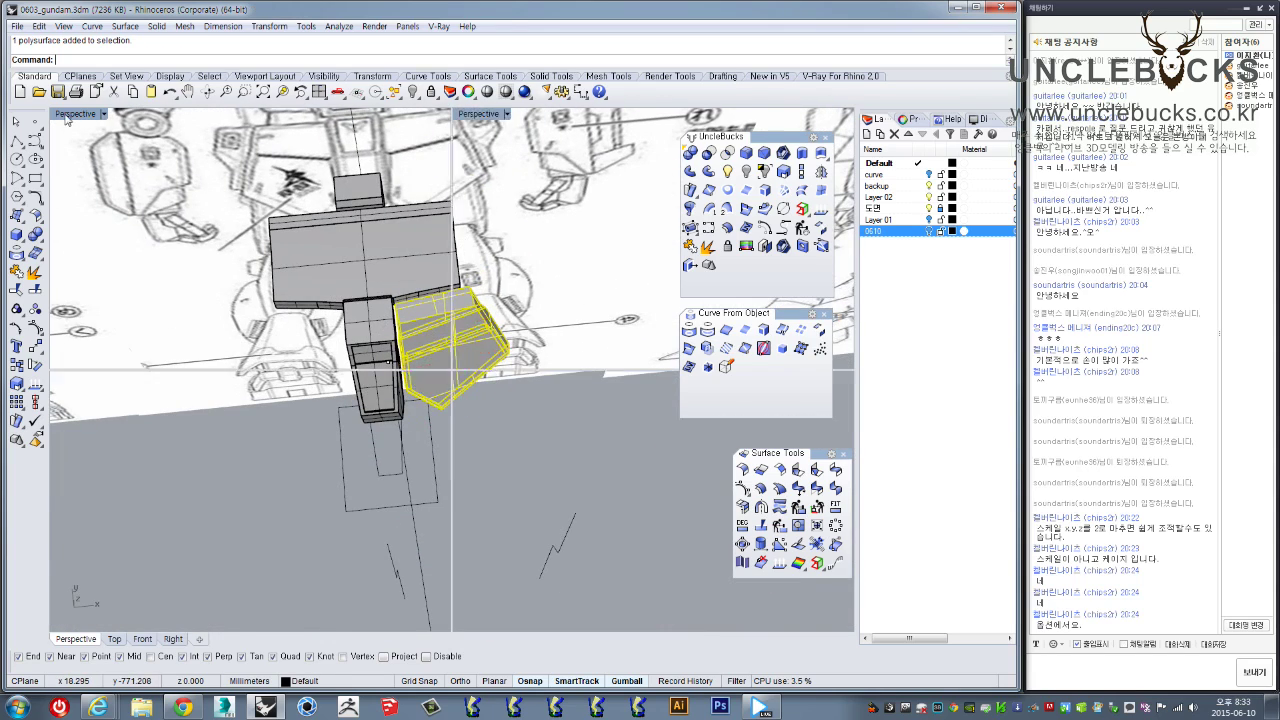
pyautogui.doubleClick(67, 117)
pyautogui.moveTo(241, 212); pyautogui.dragTo(459, 223, button='right')
pyautogui.scroll(-4, 419, 240)
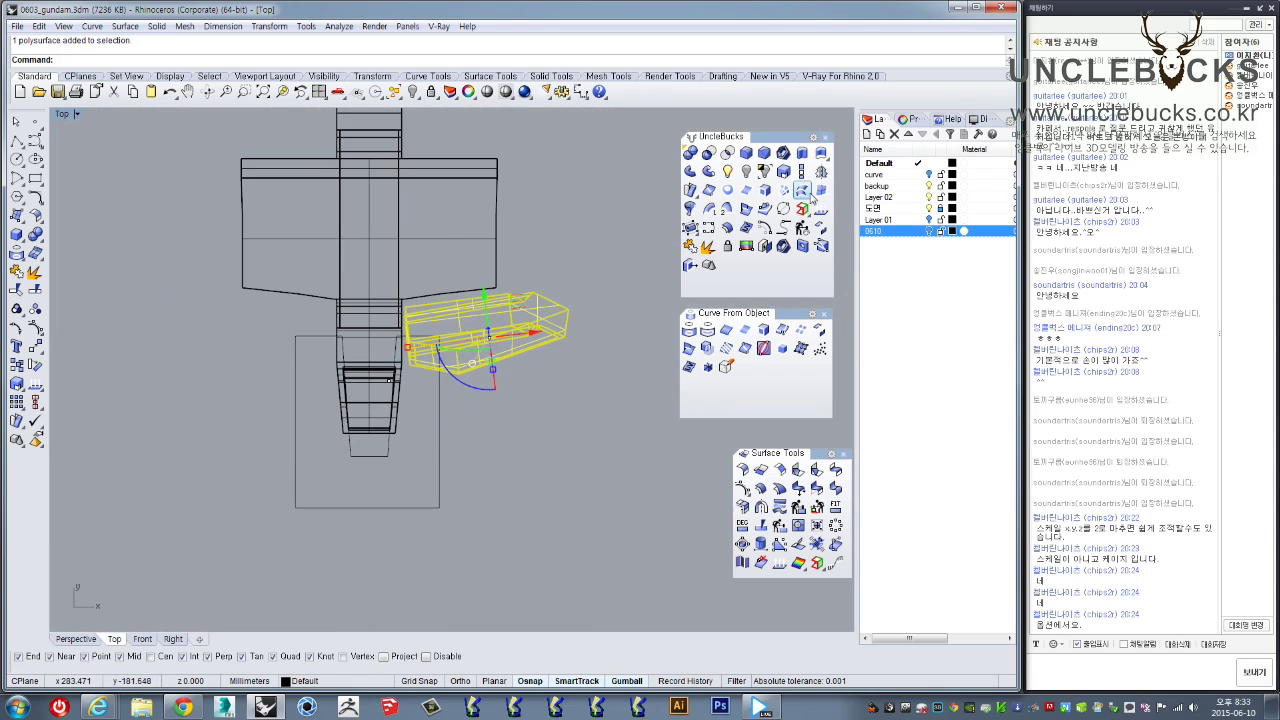
pyautogui.click(369, 457)
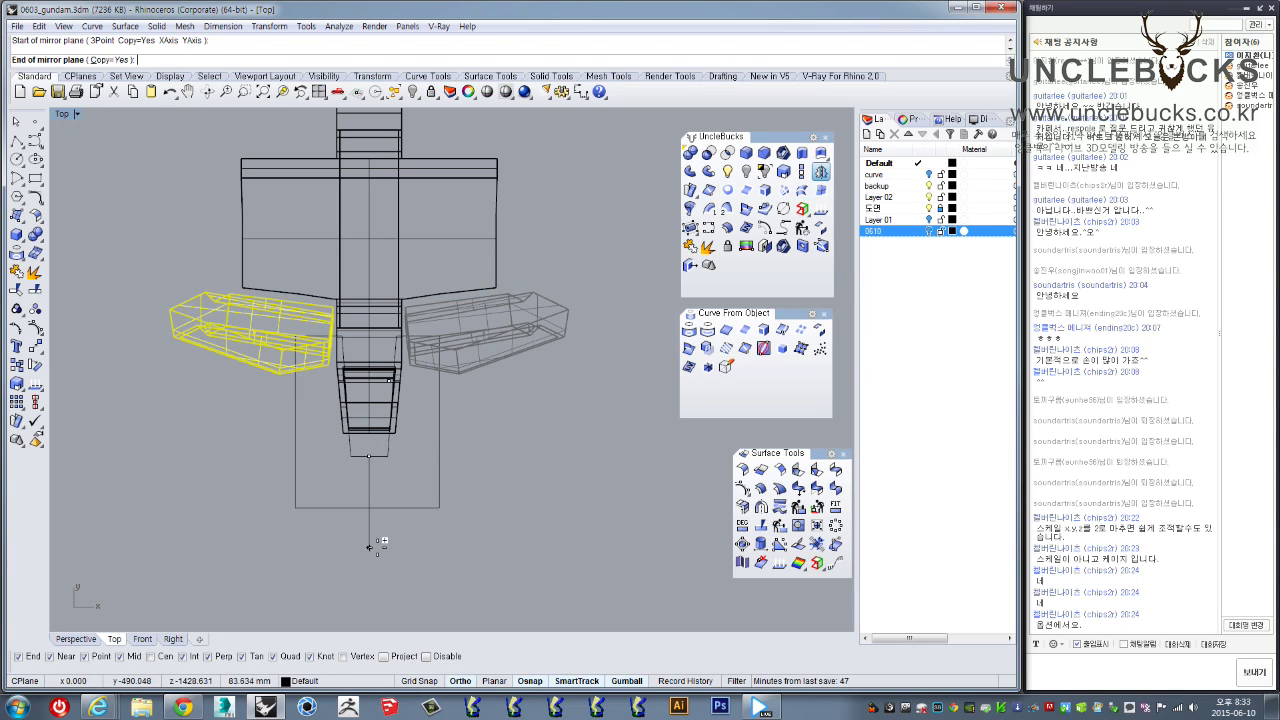
pyautogui.click(378, 552)
# Examine the pair of skirt plates around the centre block in the Perspective view, from the side and from the front
pyautogui.doubleClick(62, 116)
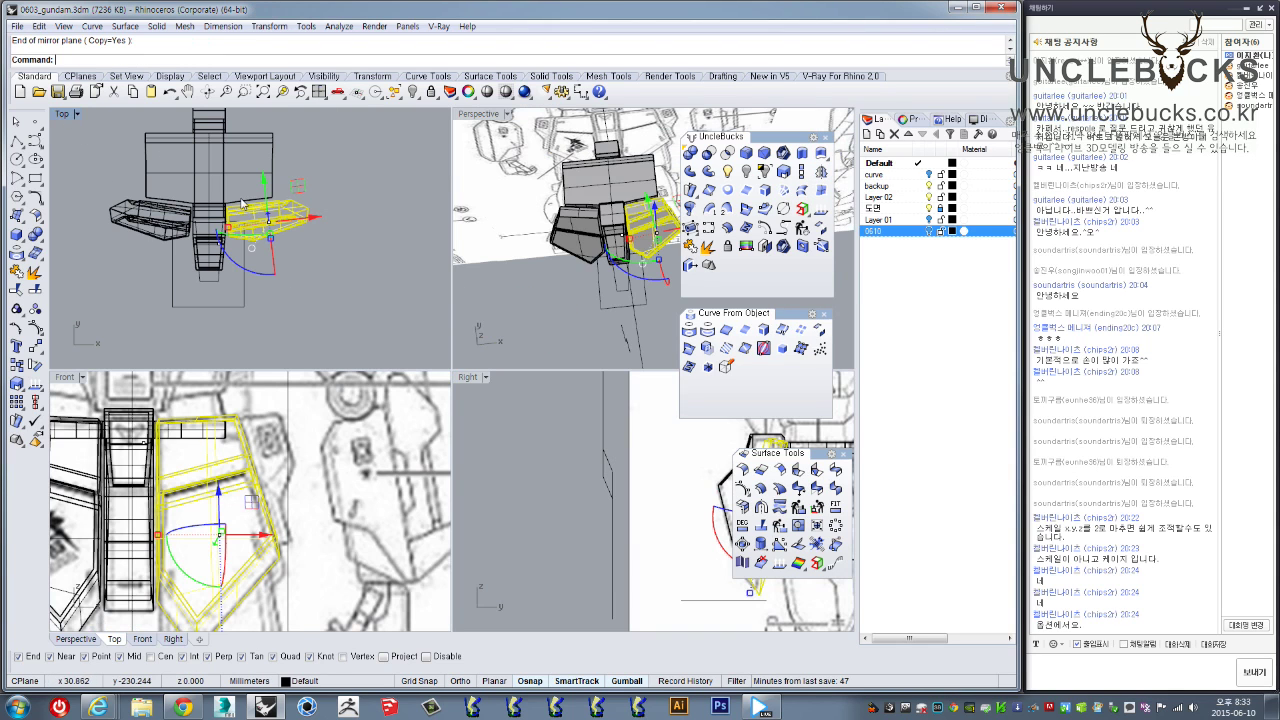
pyautogui.doubleClick(486, 116)
pyautogui.moveTo(480, 200); pyautogui.dragTo(272, 608, button='right')
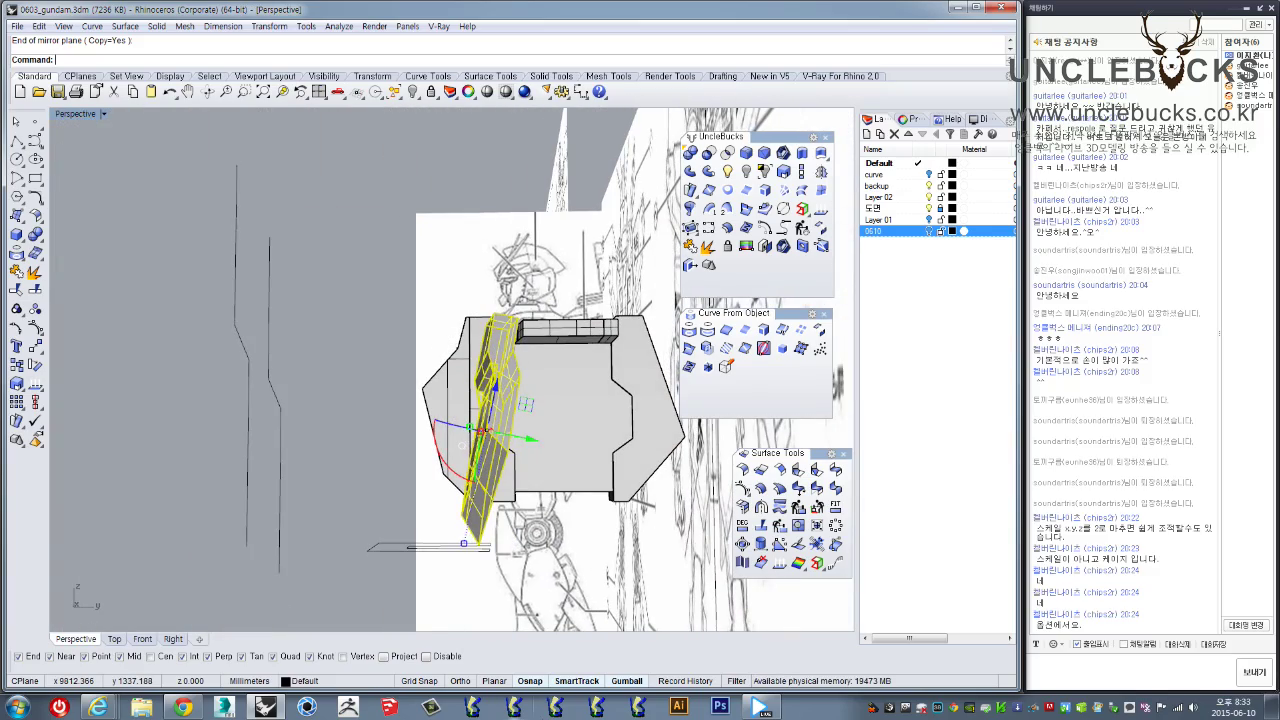
pyautogui.click(373, 343)
pyautogui.moveTo(374, 345); pyautogui.dragTo(534, 448, button='right')
pyautogui.scroll(-4, 612, 346)
pyautogui.scroll(3, 534, 448)
pyautogui.scroll(3, 535, 450)
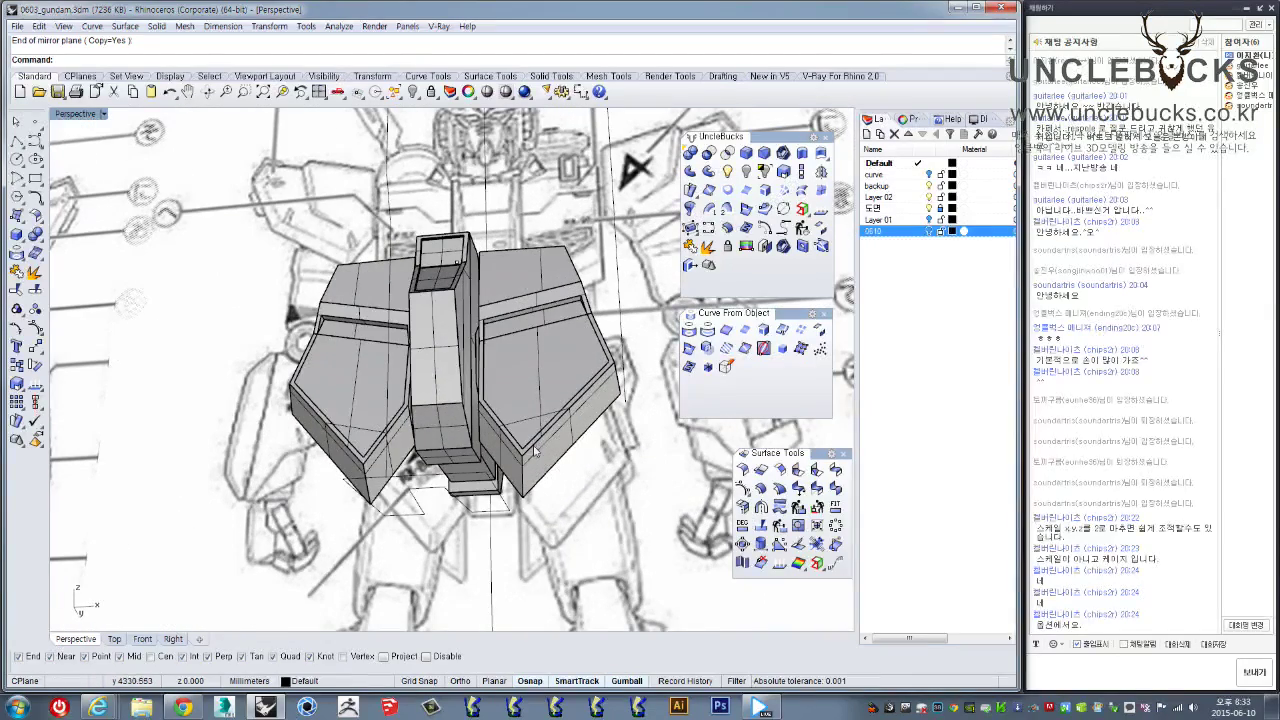
# Try 5 mm chamfers on the lower tip edges of both skirt plates, and undo them
pyautogui.scroll(5, 535, 452)
pyautogui.click(525, 465)
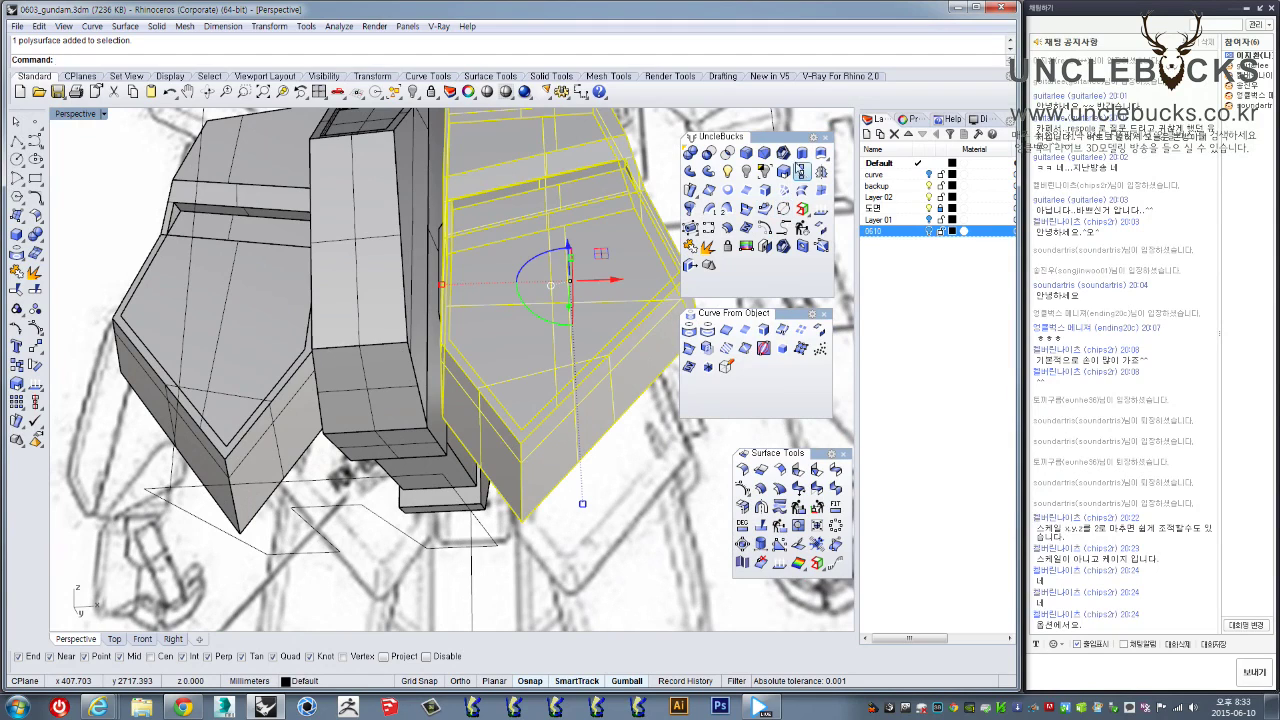
pyautogui.click(763, 156)
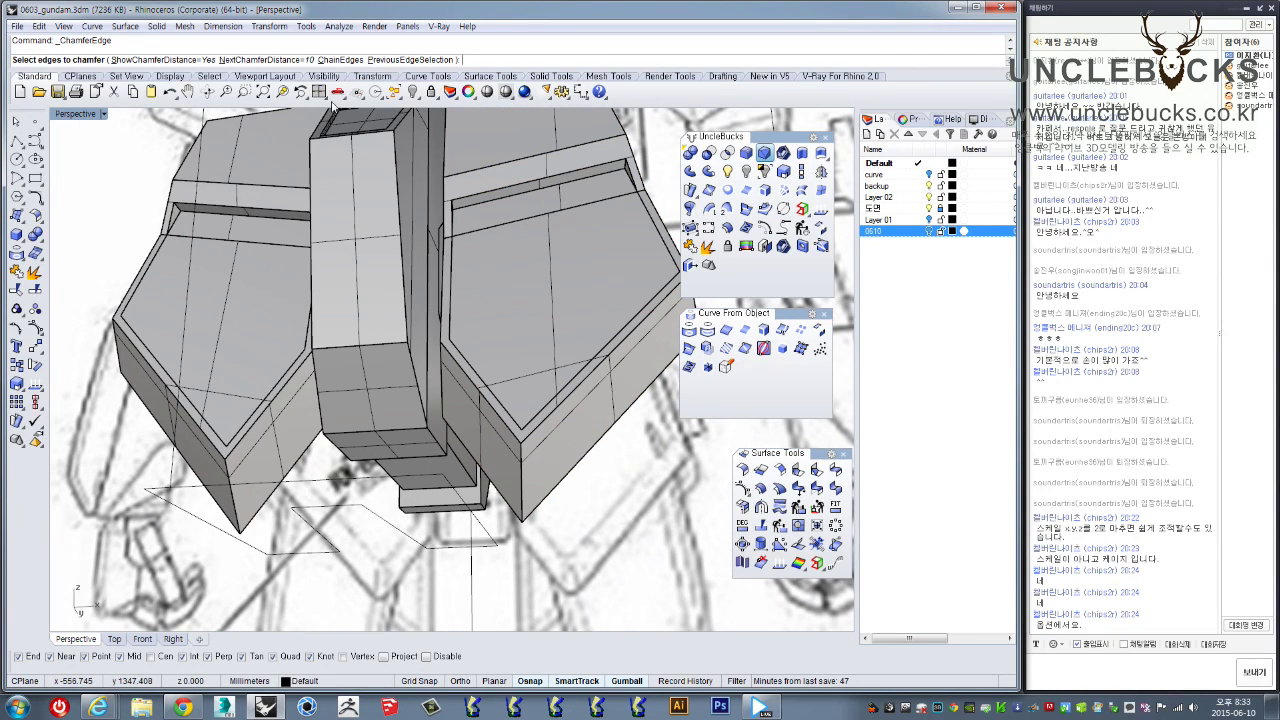
pyautogui.write('5')
pyautogui.press('Return')
pyautogui.click(522, 467)
pyautogui.press('Return')
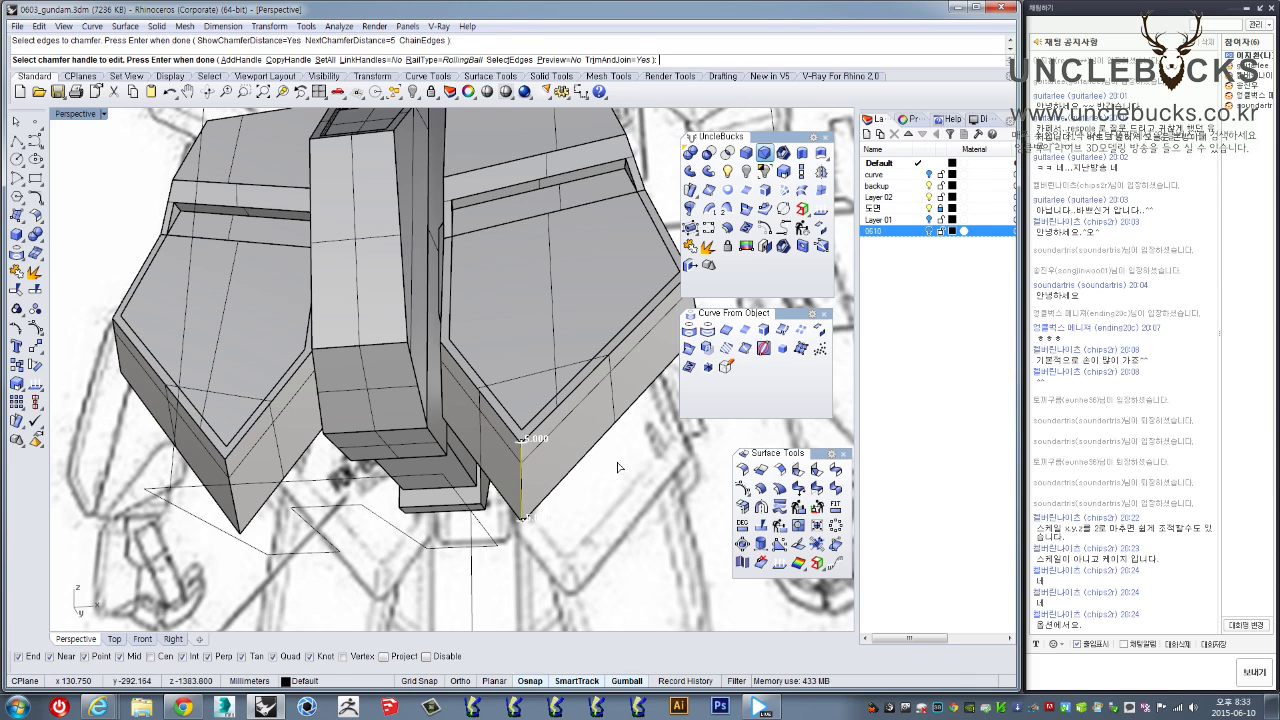
pyautogui.moveTo(619, 467); pyautogui.dragTo(557, 520, button='right')
pyautogui.moveTo(575, 513); pyautogui.dragTo(572, 512, button='right')
pyautogui.rightClick(233, 468)
pyautogui.click(240, 471)
pyautogui.rightClick(260, 474)
pyautogui.press('Return')
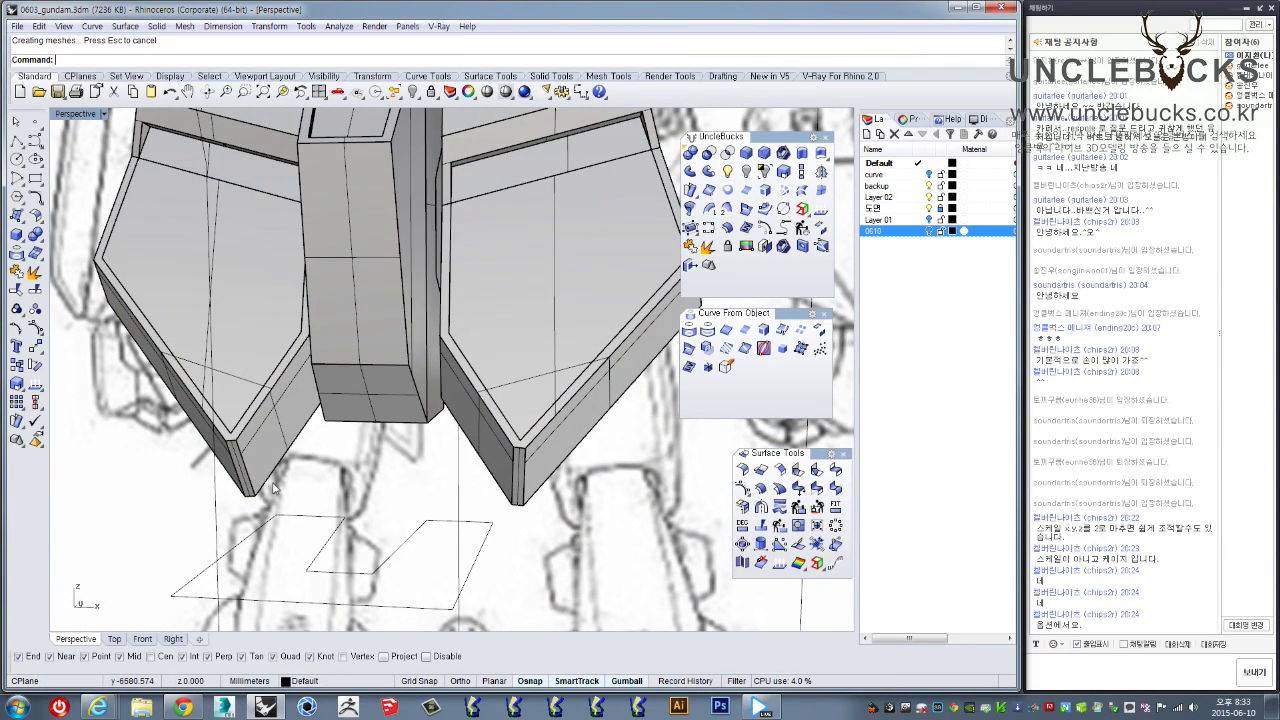
pyautogui.moveTo(293, 477); pyautogui.dragTo(524, 458, button='right')
pyautogui.hotkey('ctrl', 'z')
pyautogui.hotkey('ctrl', 'z')
# Chamfer the lower tip edge of each of the two skirt plates with a distance of 3 mm
pyautogui.press('Return')
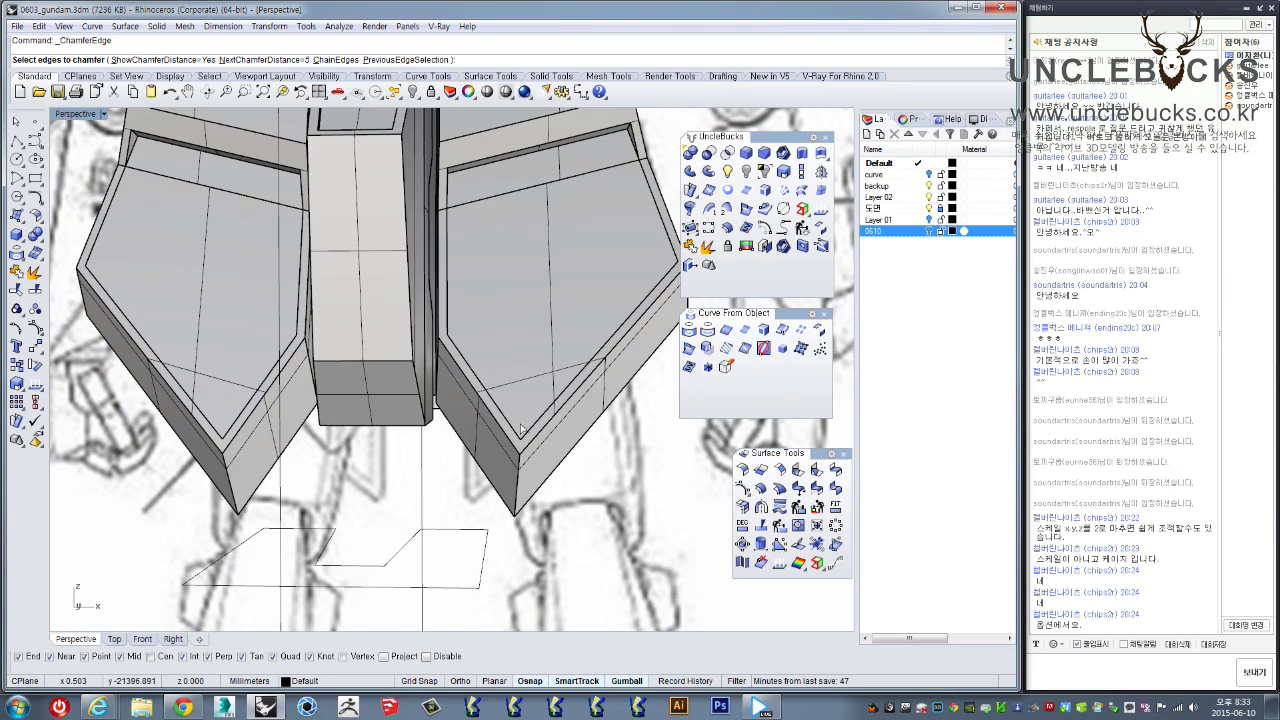
pyautogui.click(519, 466)
pyautogui.press('Return')
pyautogui.press('Return')
pyautogui.press('Return')
pyautogui.click(231, 479)
pyautogui.press('Return')
pyautogui.press('Return')
# Examine the waist assembly against the blueprints and the side skirt armour on the rightmost blueprint figure in the Front view
pyautogui.scroll(-5, 418, 482)
pyautogui.moveTo(418, 482); pyautogui.dragTo(529, 409, button='right')
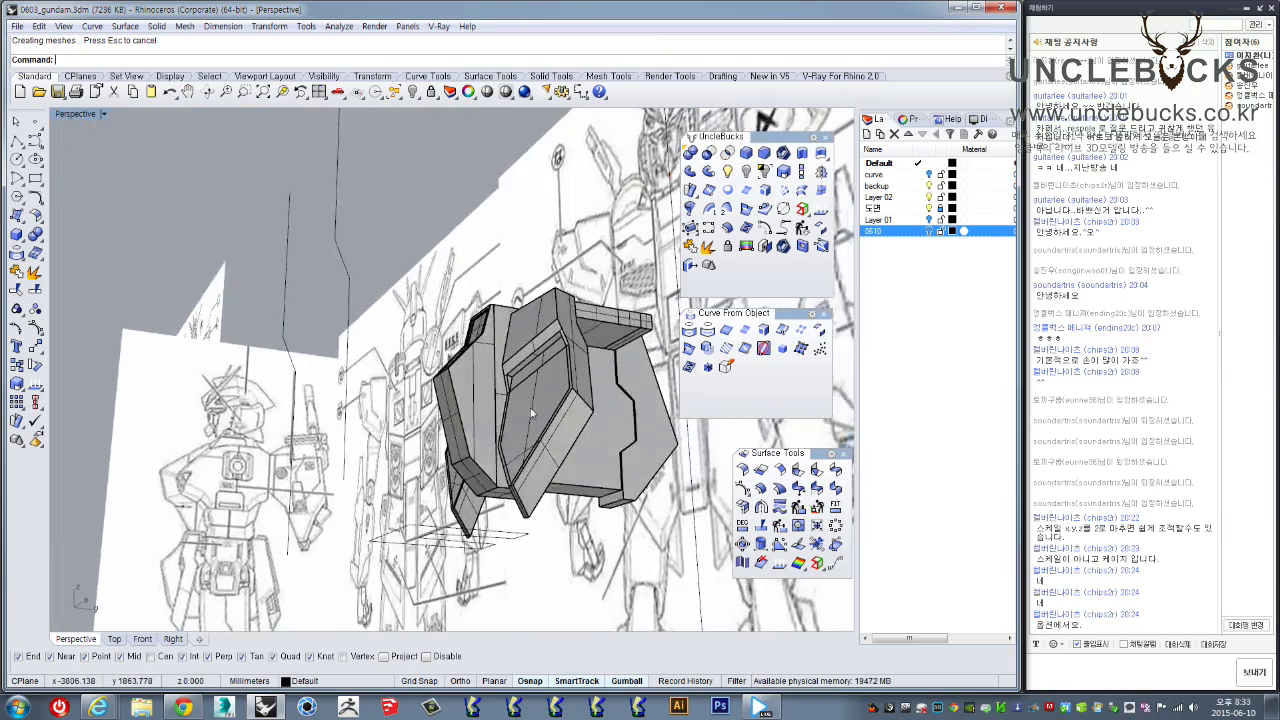
pyautogui.scroll(-5, 550, 310)
pyautogui.moveTo(556, 294); pyautogui.dragTo(473, 400, button='right')
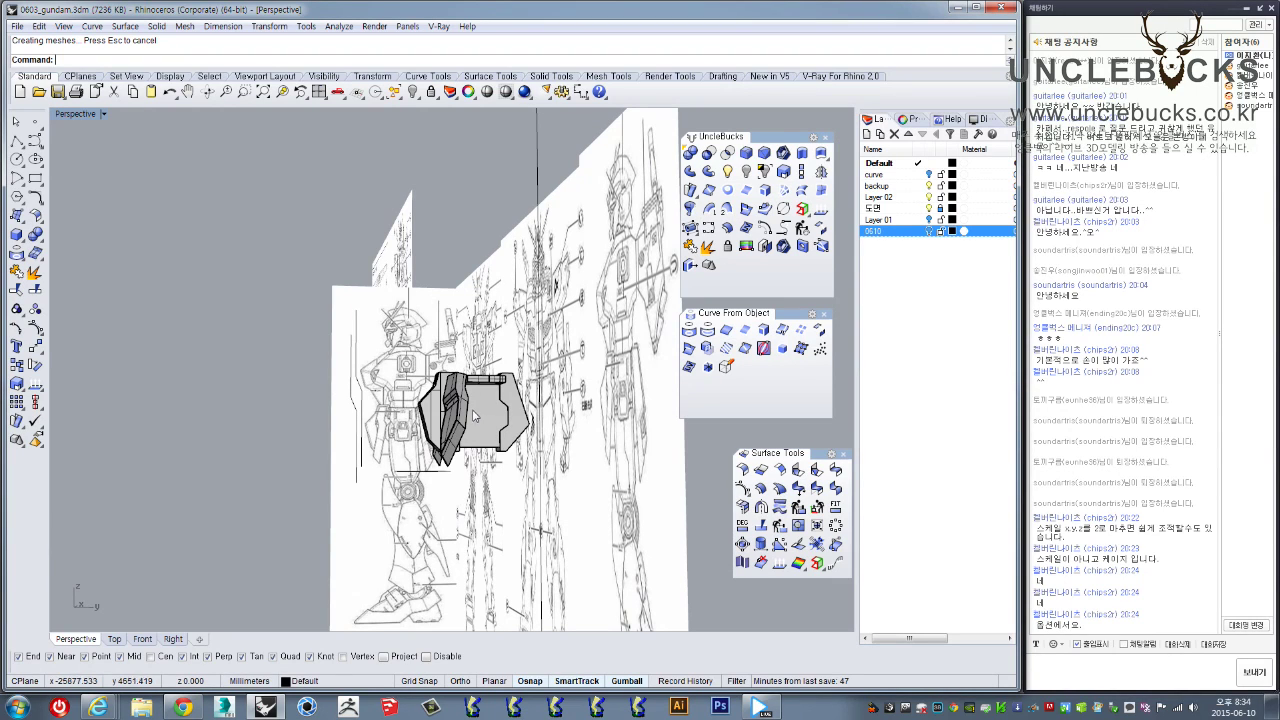
pyautogui.rightClick(555, 426)
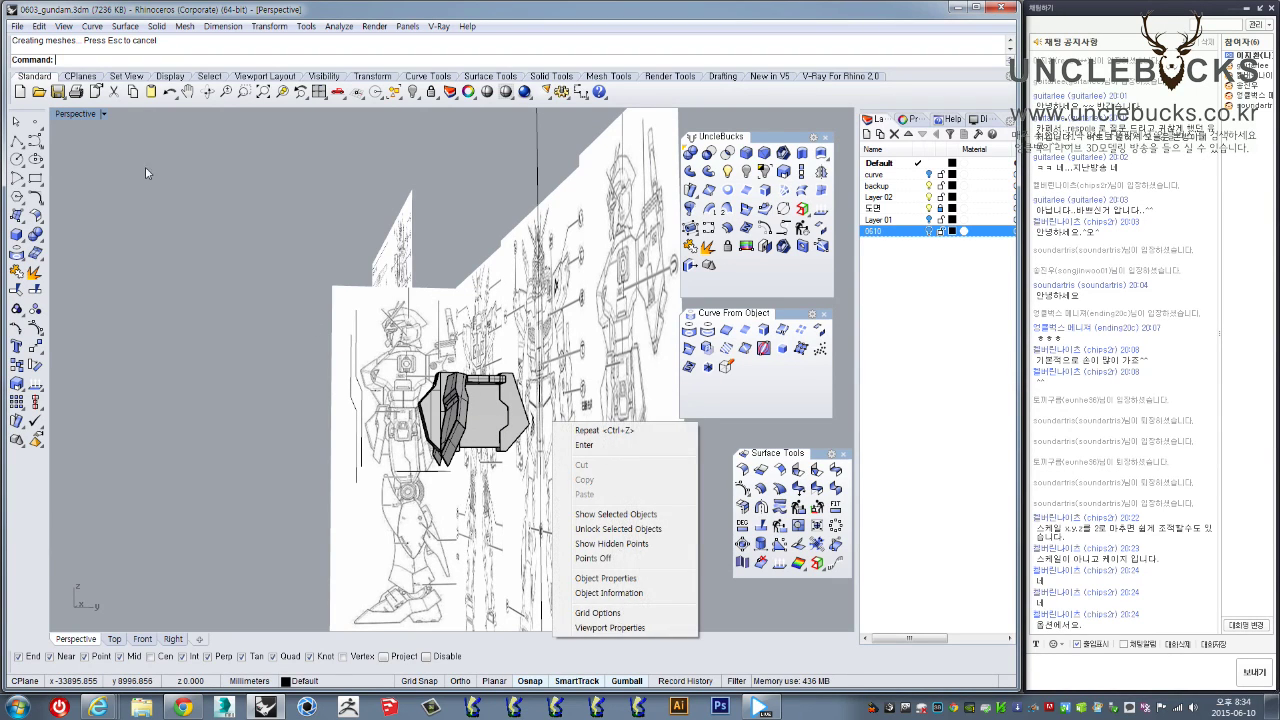
pyautogui.doubleClick(76, 114)
pyautogui.doubleClick(72, 380)
pyautogui.moveTo(393, 386)
pyautogui.mouseDown(button='right')
pyautogui.moveTo(371, 374)
pyautogui.moveTo(190, 388)
pyautogui.mouseUp(button='right')
pyautogui.scroll(-7, 280, 380)
pyautogui.scroll(-7, 369, 380)
pyautogui.scroll(5, 390, 384)
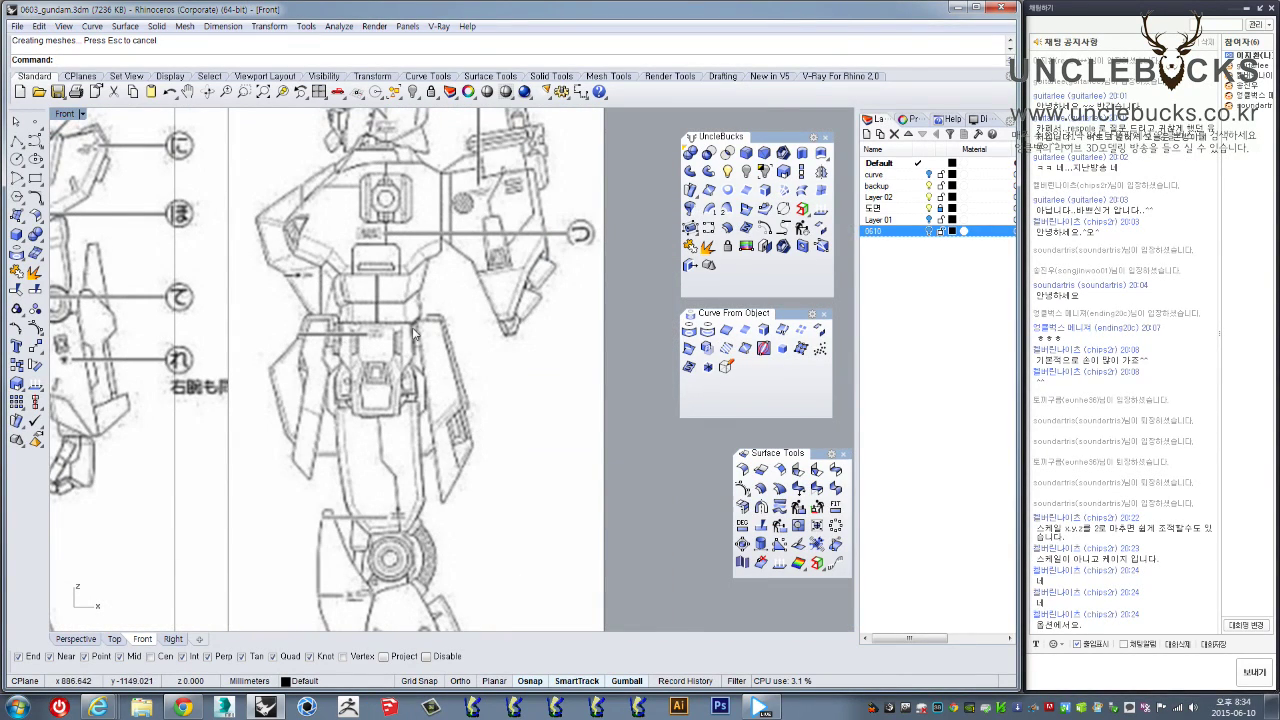
pyautogui.scroll(4, 435, 363)
pyautogui.moveTo(435, 363); pyautogui.dragTo(417, 316, button='right')
pyautogui.scroll(-6, 328, 261)
pyautogui.moveTo(288, 231); pyautogui.dragTo(344, 245, button='right')
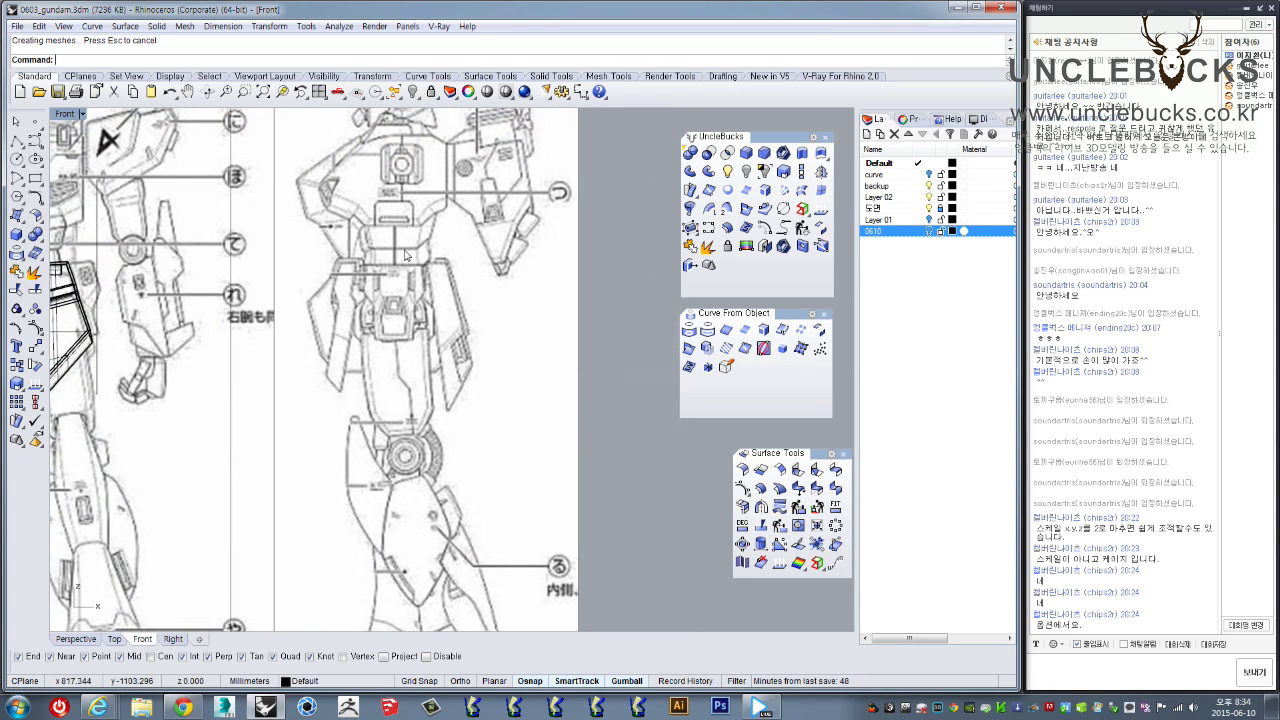
pyautogui.moveTo(405, 254); pyautogui.dragTo(377, 249, button='right')
pyautogui.scroll(2, 377, 249)
# Trace the side skirt armour's outline on the rightmost blueprint figure with a closed straight-sided polyline
pyautogui.click(16, 159)
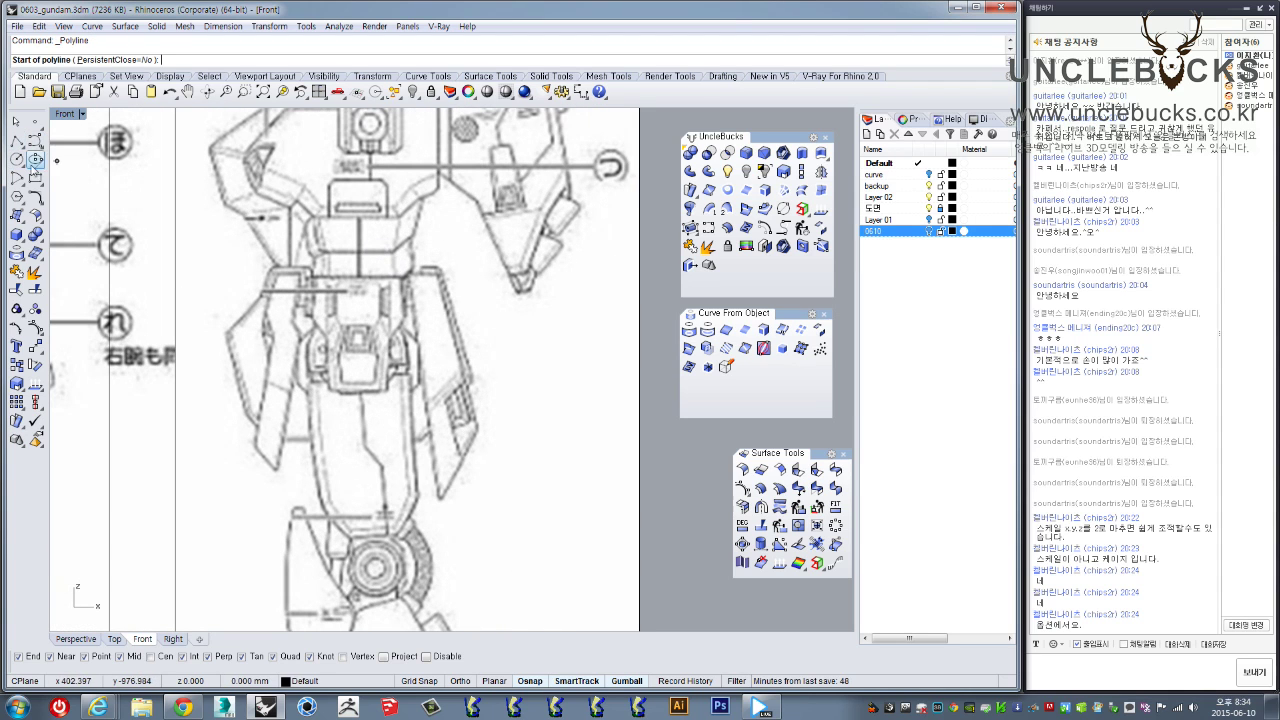
pyautogui.scroll(-6, 455, 262)
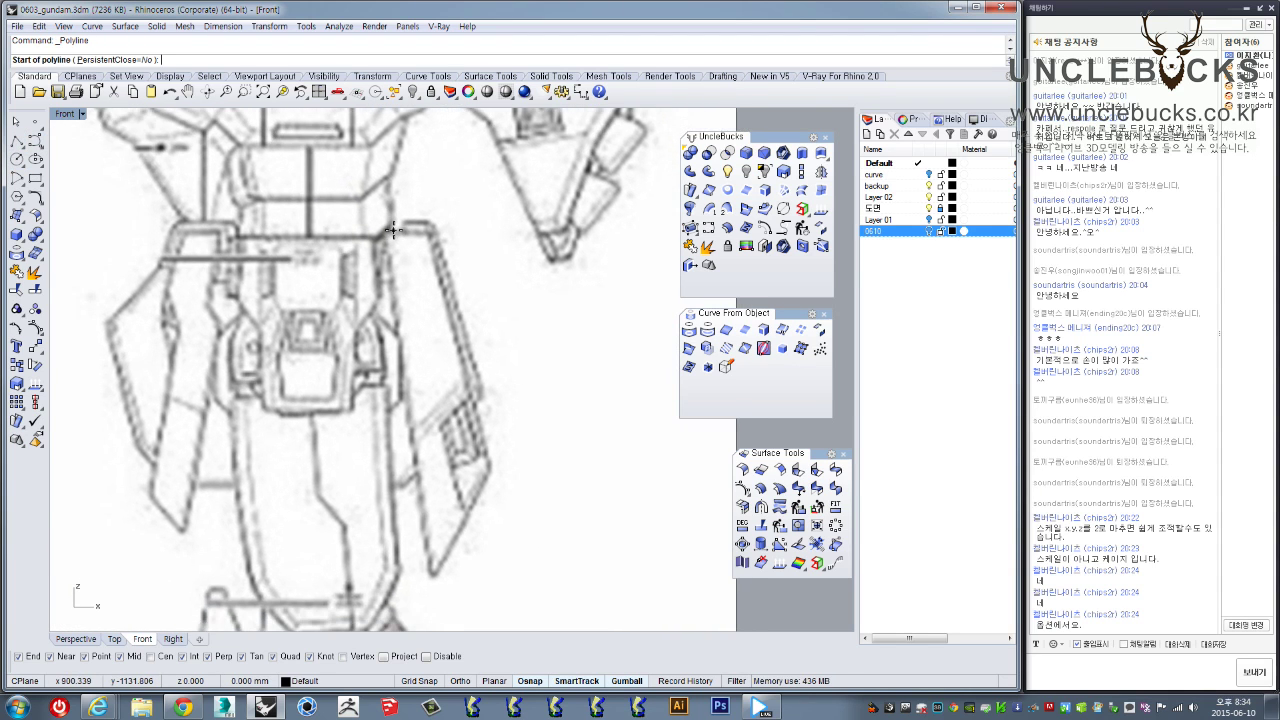
pyautogui.scroll(6, 390, 231)
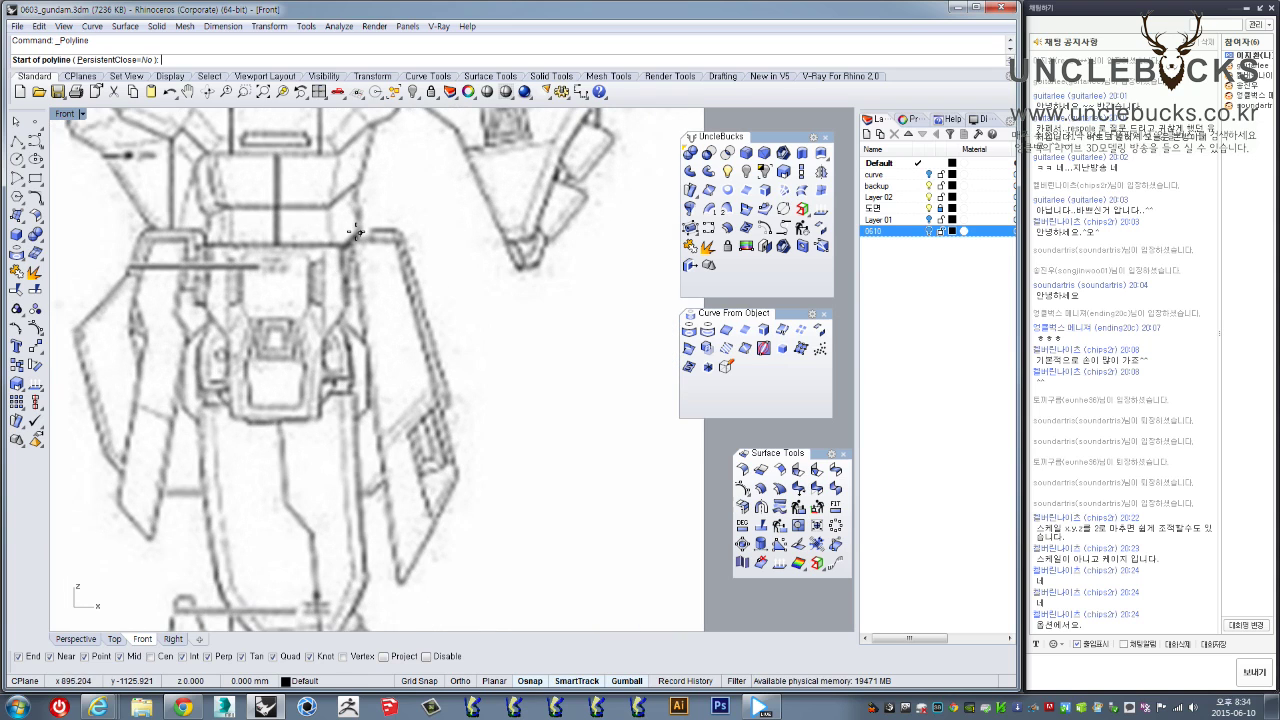
pyautogui.click(355, 232)
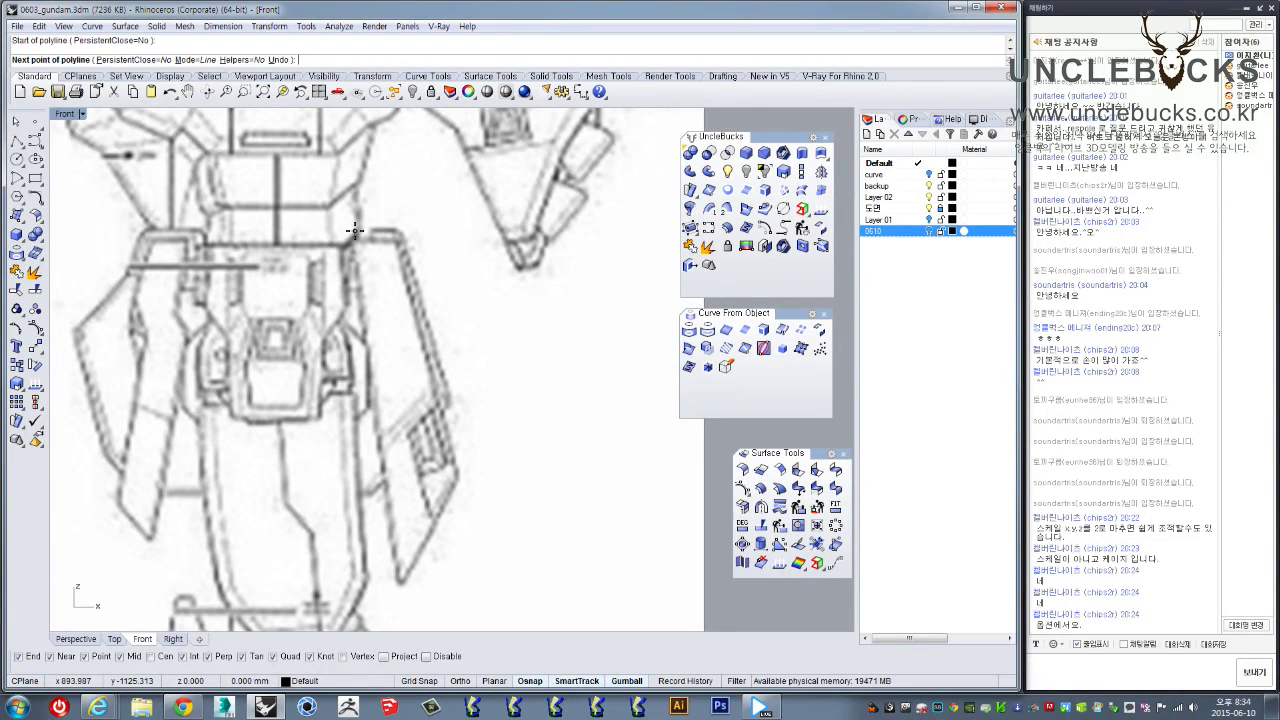
pyautogui.click(398, 232)
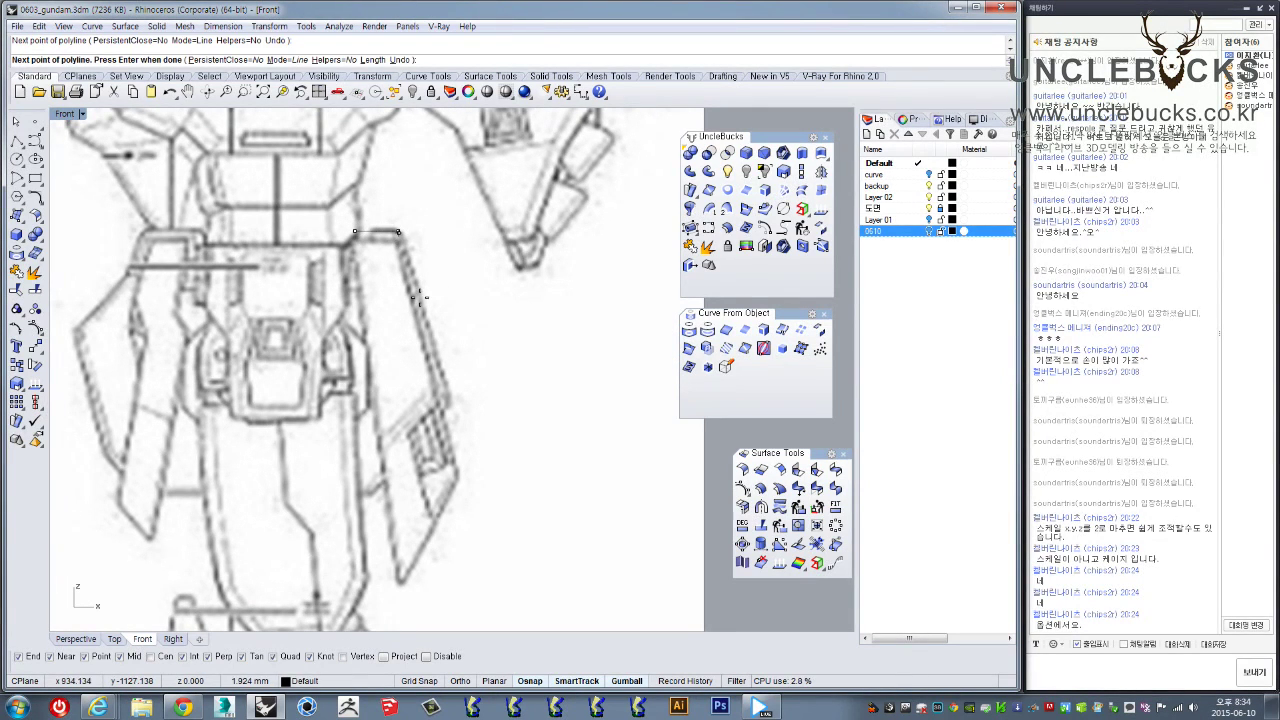
pyautogui.click(456, 472)
pyautogui.click(399, 587)
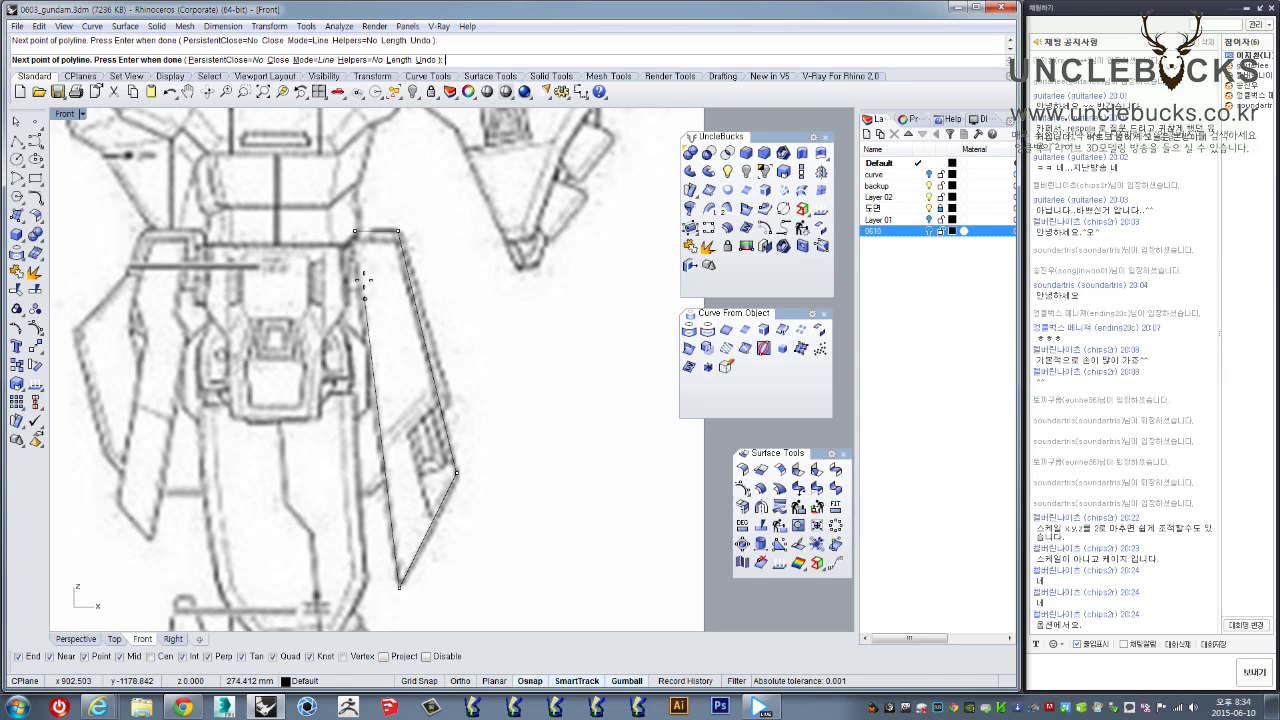
pyautogui.click(355, 232)
# Move the traced armour outline sideways off its blueprint figure towards the waist assembly
pyautogui.click(380, 322)
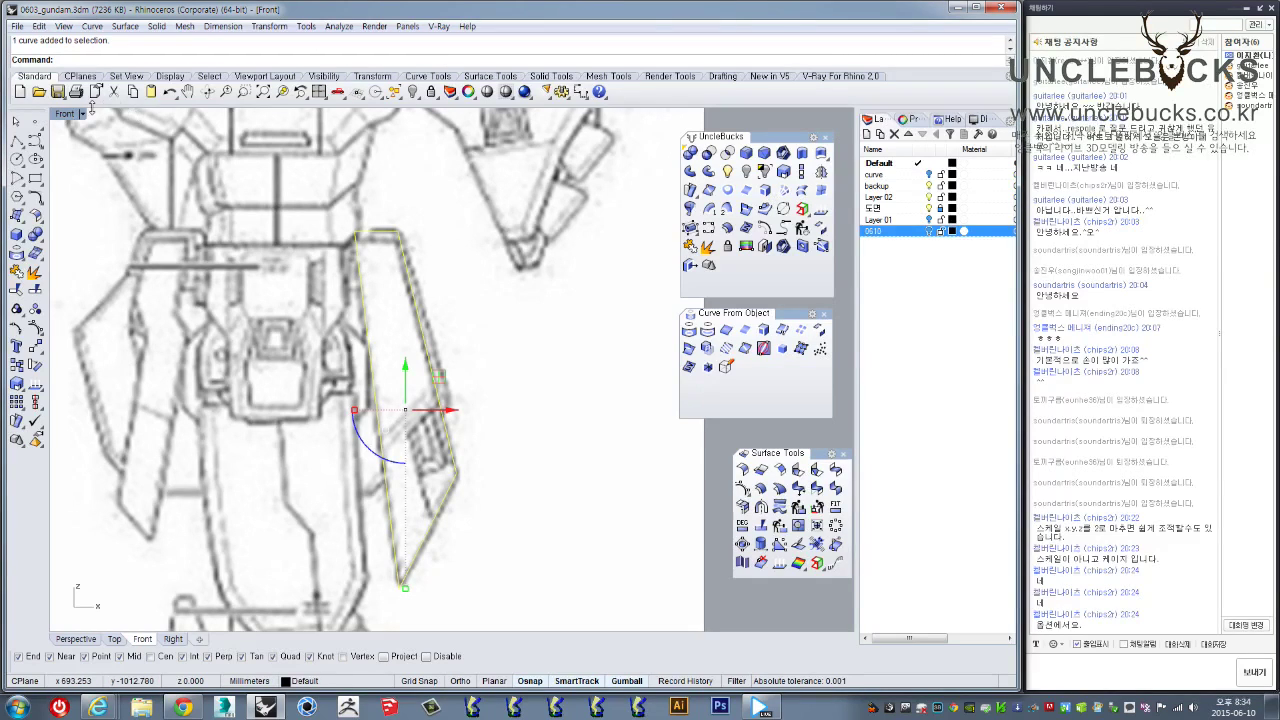
pyautogui.doubleClick(65, 116)
pyautogui.doubleClick(482, 116)
pyautogui.moveTo(370, 335); pyautogui.dragTo(506, 401, button='right')
pyautogui.moveTo(520, 408); pyautogui.dragTo(405, 390)
# Extrude the armour outline into a capped solid about 286 mm deep, to one side only
pyautogui.click(802, 152)
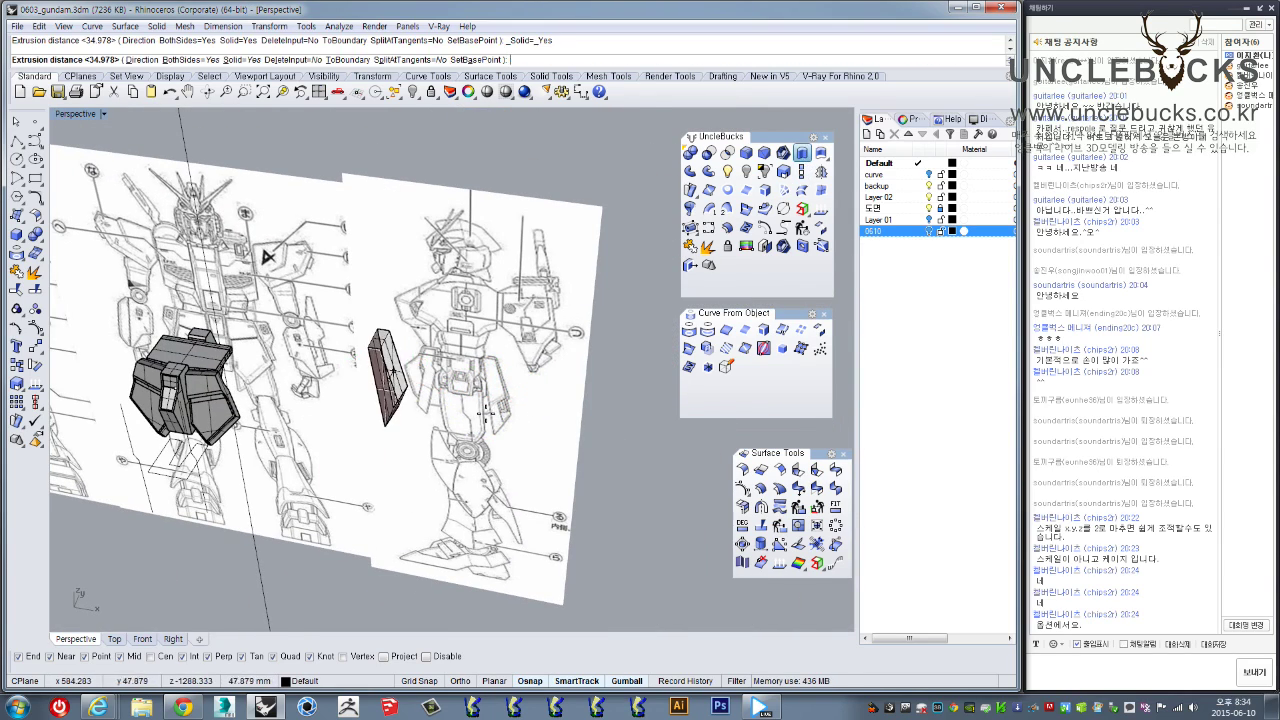
pyautogui.press('Escape')
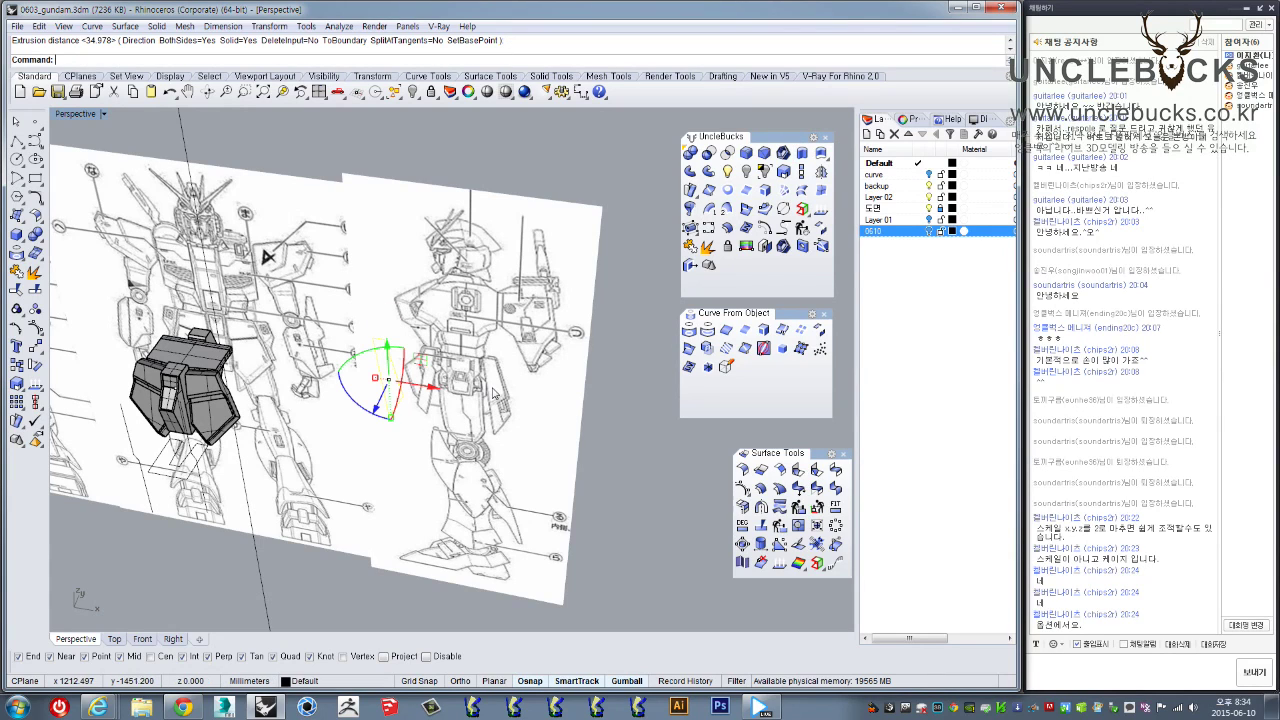
pyautogui.click(803, 154)
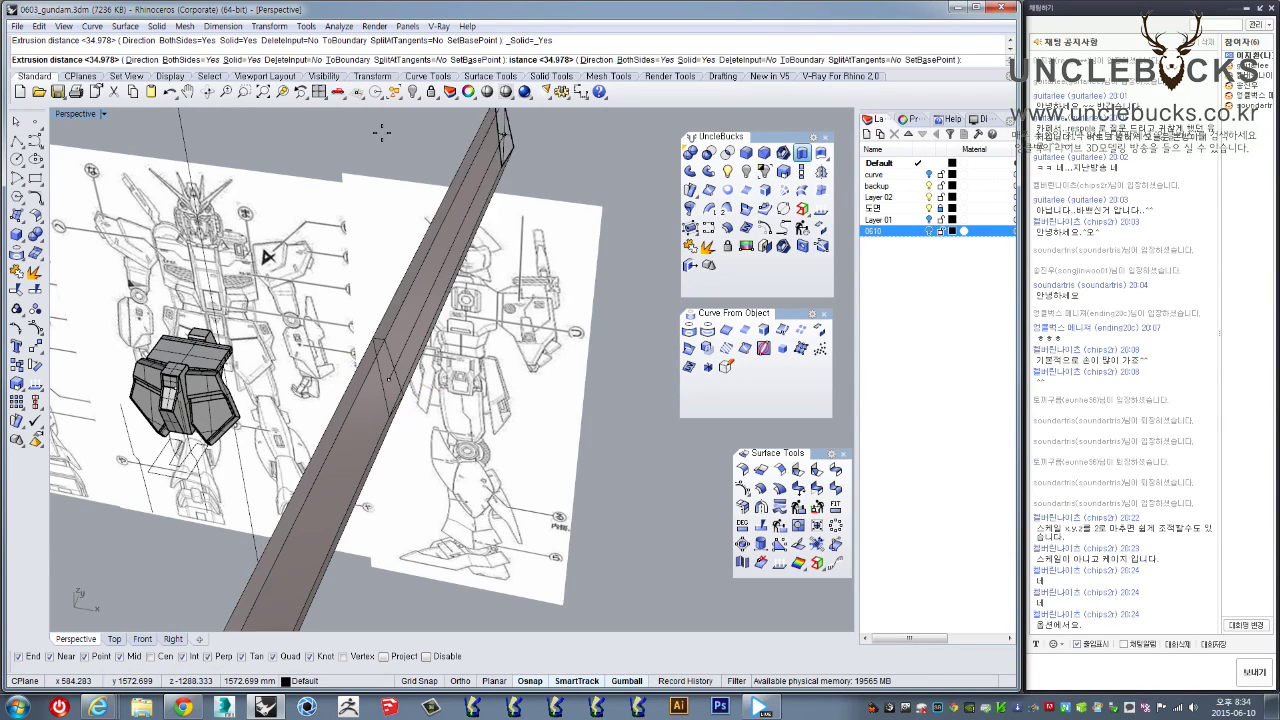
pyautogui.click(174, 61)
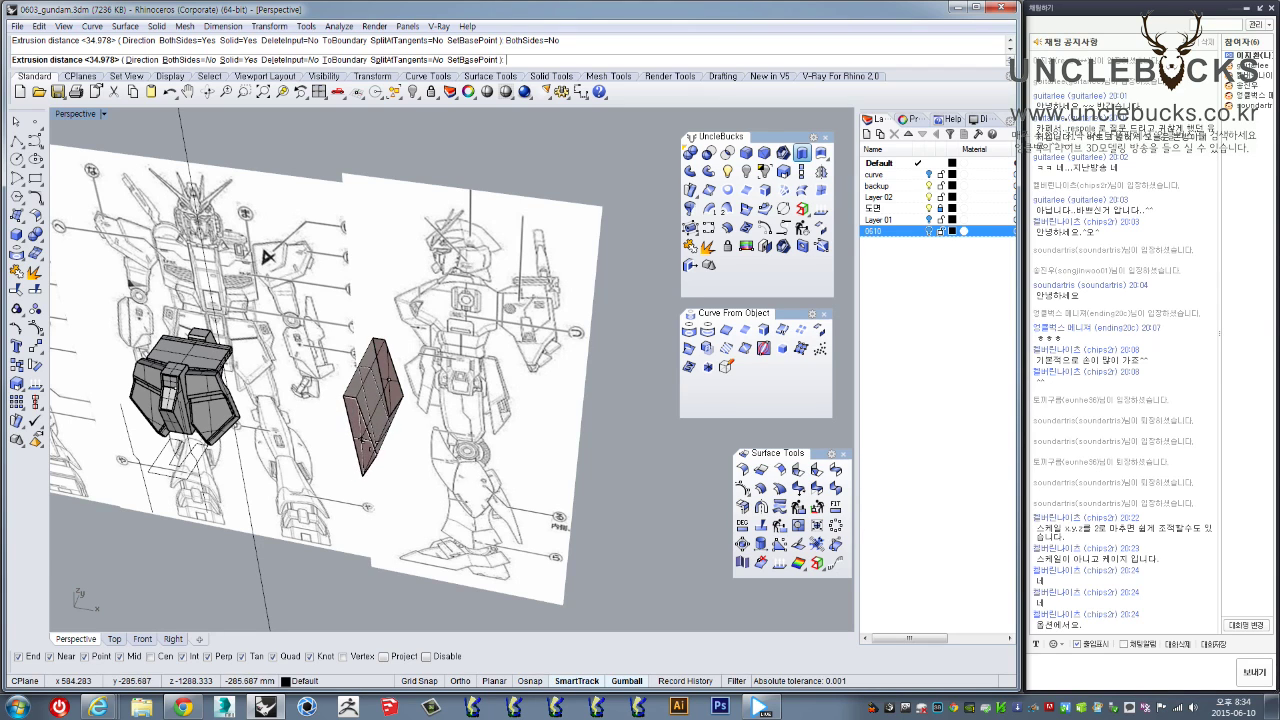
pyautogui.click(363, 430)
# Move the extruded side armour block about 300 mm forward along the Y axis
pyautogui.moveTo(460, 424); pyautogui.dragTo(310, 415, button='right')
pyautogui.scroll(5, 415, 385)
pyautogui.click(434, 410)
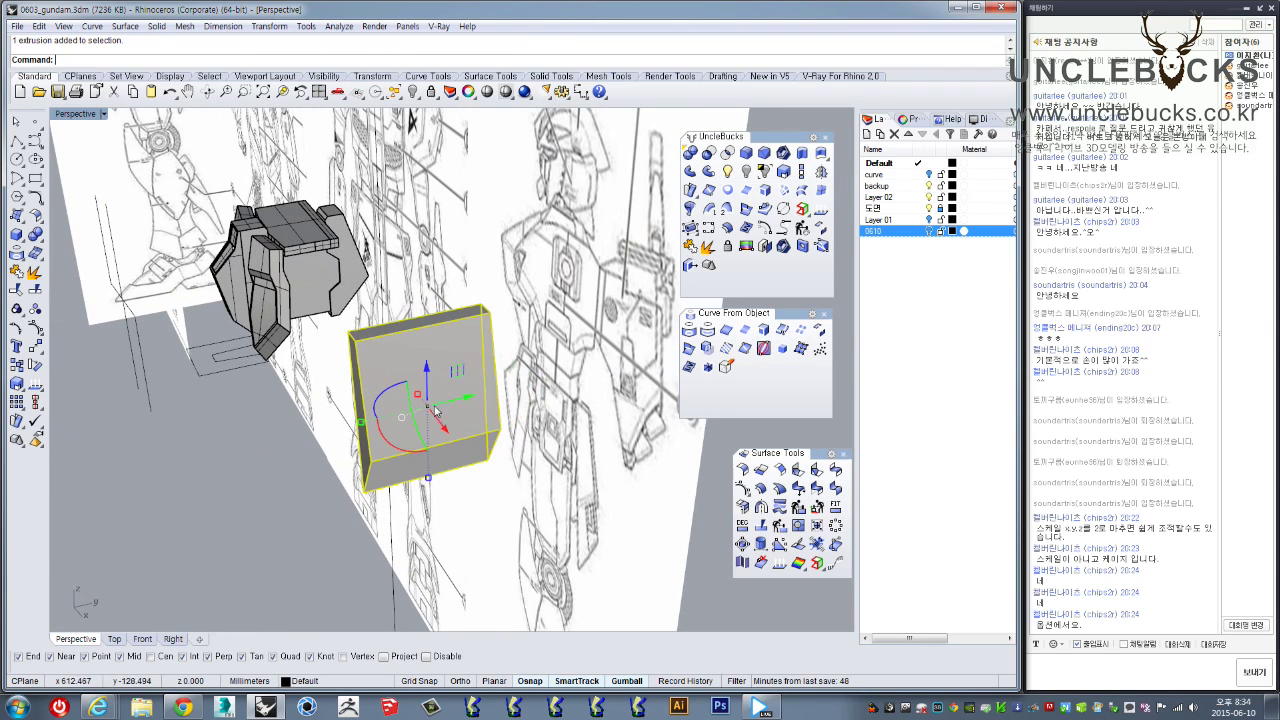
pyautogui.moveTo(450, 403); pyautogui.dragTo(306, 438)
pyautogui.moveTo(306, 438); pyautogui.dragTo(389, 465, button='right')
pyautogui.scroll(4, 386, 460)
pyautogui.keyDown('shift'); pyautogui.moveTo(350, 385); pyautogui.dragTo(385, 385, button='right'); pyautogui.keyUp('shift')
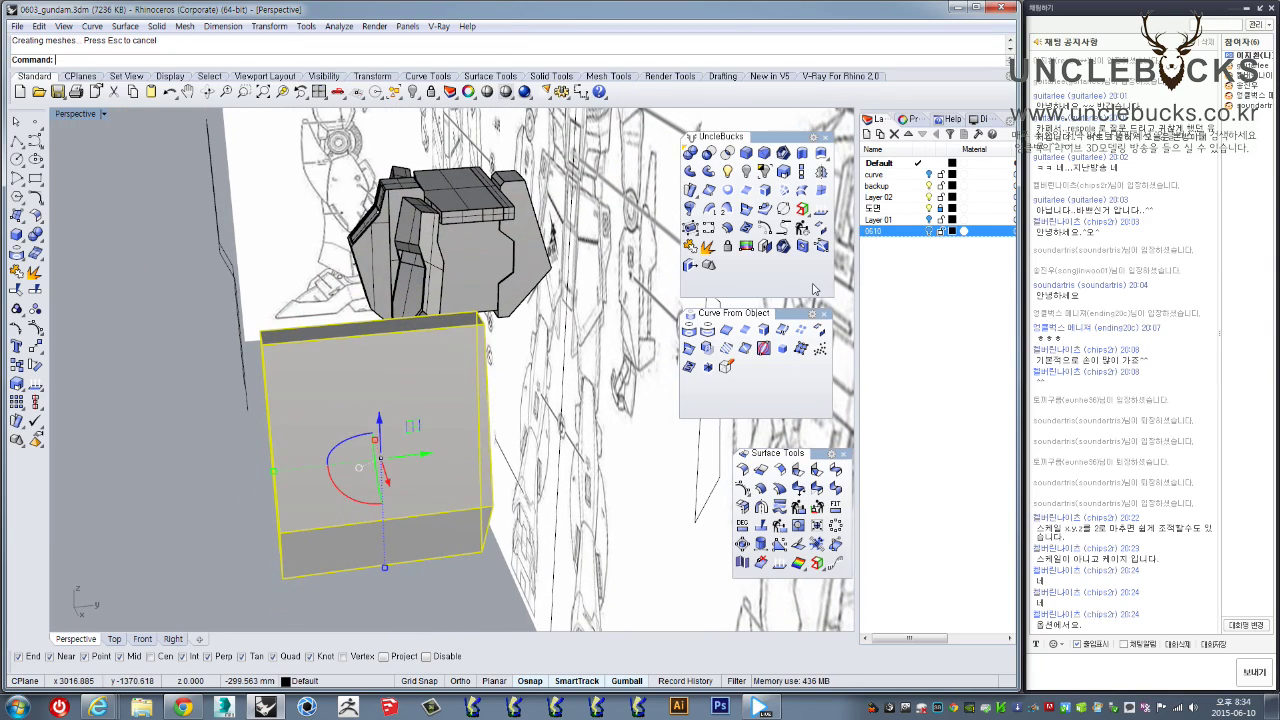
# Split the armour block with a slanted three-point plane from its top edge to the front lower corner and delete the cut-off wedge
pyautogui.click(821, 246)
pyautogui.moveTo(397, 362); pyautogui.dragTo(372, 402, button='right')
pyautogui.click(318, 321)
pyautogui.press('Return')
pyautogui.click(318, 306)
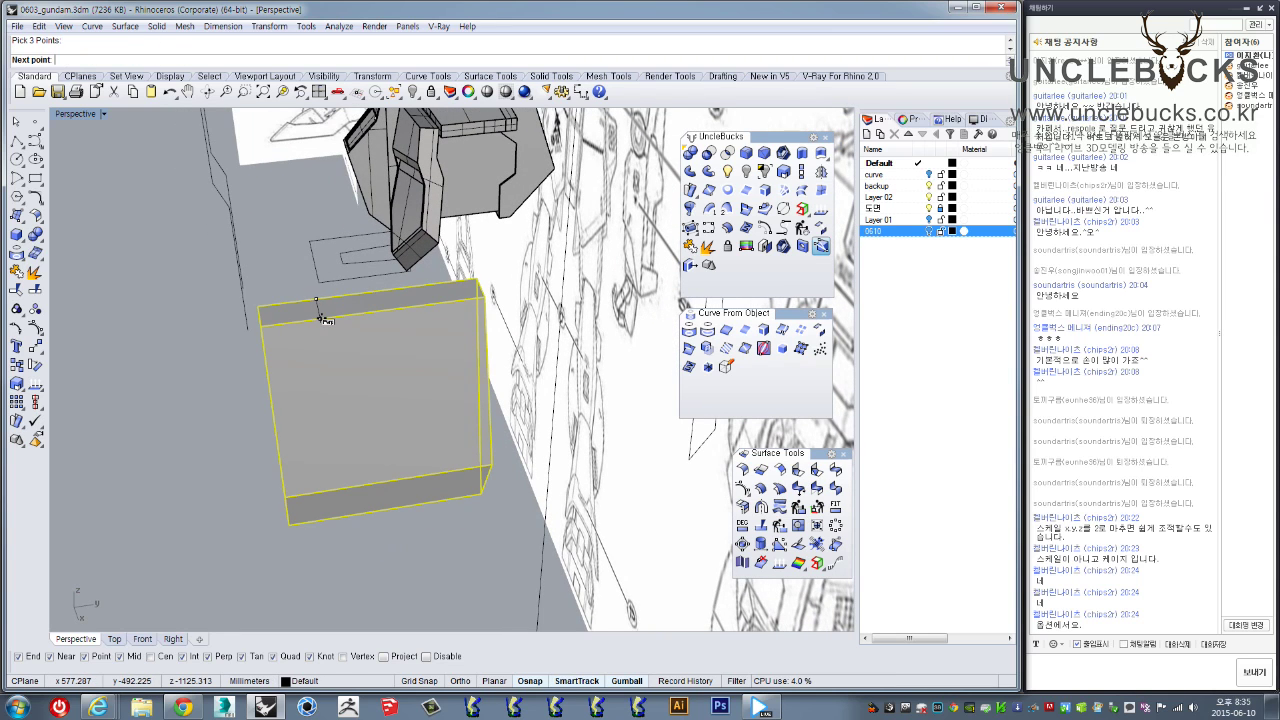
pyautogui.click(320, 318)
pyautogui.click(292, 523)
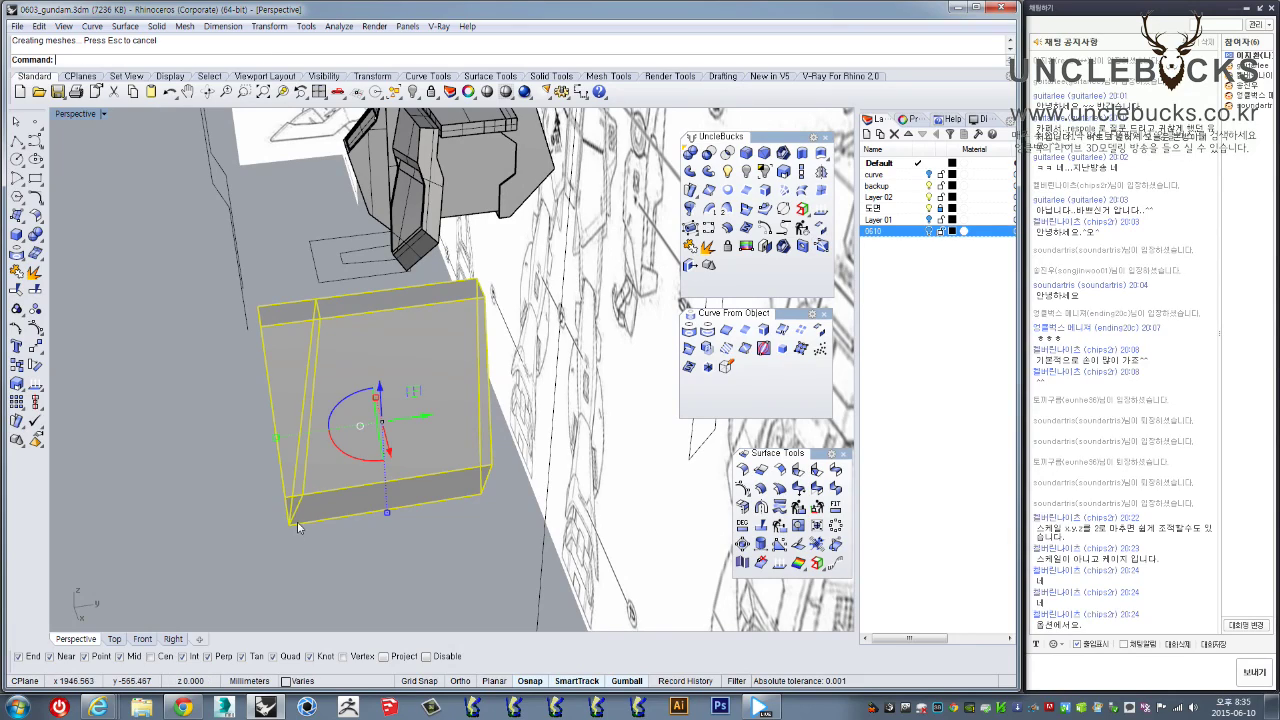
pyautogui.click(286, 424)
pyautogui.moveTo(286, 426)
pyautogui.mouseDown(button='right')
pyautogui.moveTo(332, 480)
pyautogui.moveTo(346, 376)
pyautogui.moveTo(306, 423)
pyautogui.mouseUp(button='right')
pyautogui.press('Delete')
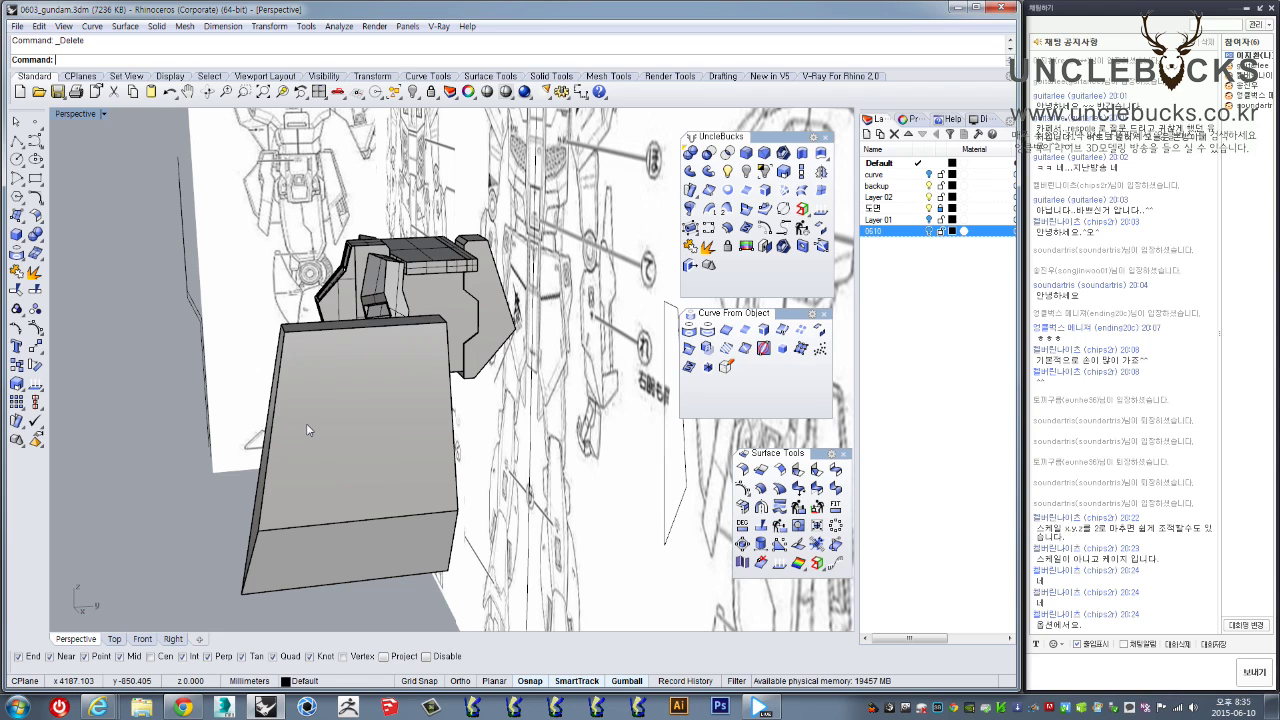
# Try a slanted three-point split on the armour block's opposite end, and undo it
pyautogui.press('space')
pyautogui.moveTo(310, 345); pyautogui.dragTo(383, 314, button='right')
pyautogui.click(369, 336)
pyautogui.press('Return')
pyautogui.click(383, 313)
pyautogui.click(388, 336)
pyautogui.moveTo(408, 488); pyautogui.dragTo(407, 380, button='right')
pyautogui.click(432, 594)
pyautogui.hotkey('ctrl', 'z')
# Split the armour block's opposite end with a slanted three-point plane from its top edge to the lower corner, and delete the cut-off wedge
pyautogui.moveTo(427, 433); pyautogui.dragTo(433, 389, button='right')
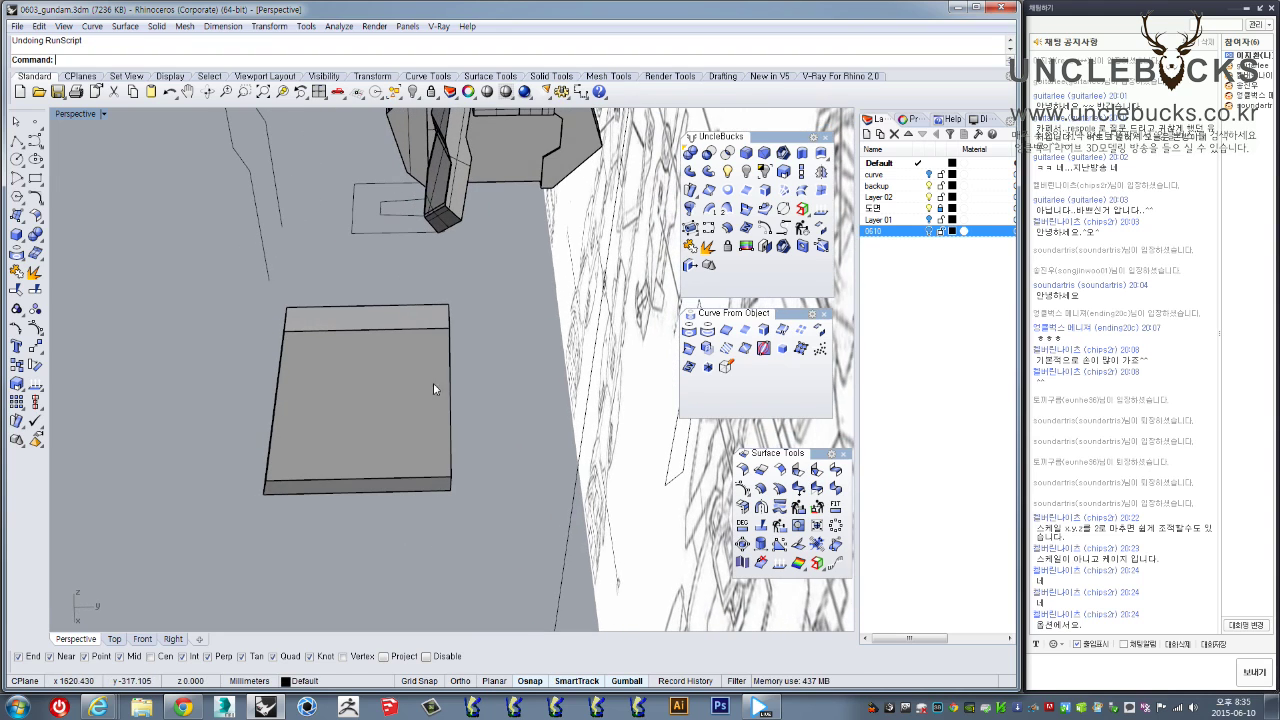
pyautogui.click(820, 248)
pyautogui.click(401, 324)
pyautogui.rightClick(402, 316)
pyautogui.click(404, 305)
pyautogui.click(404, 326)
pyautogui.moveTo(414, 487); pyautogui.dragTo(438, 523, button='right')
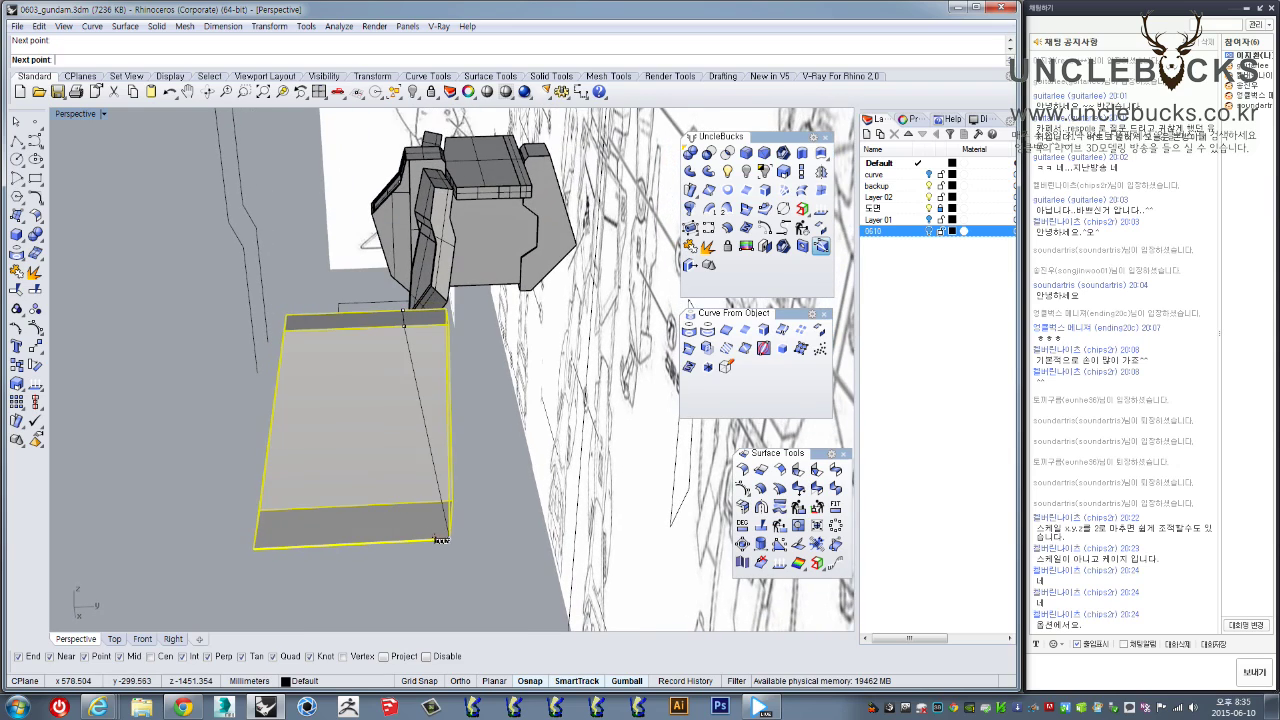
pyautogui.click(437, 540)
pyautogui.click(449, 445)
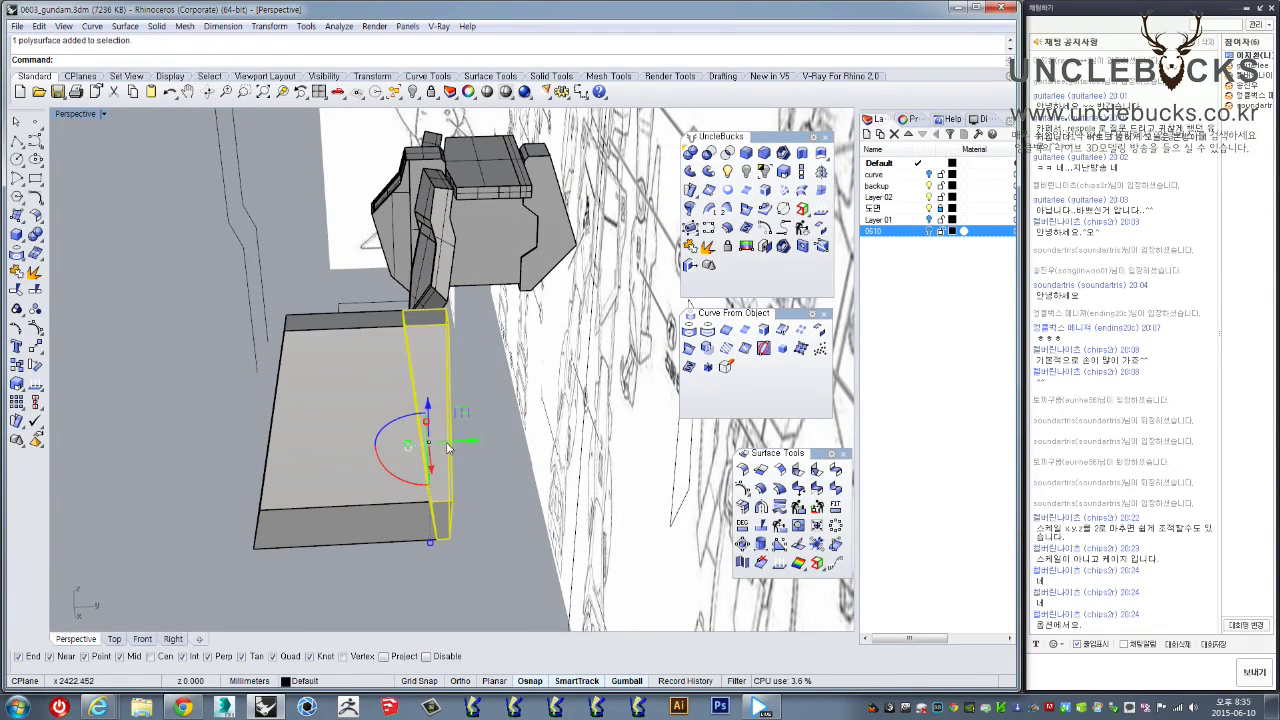
pyautogui.press('Delete')
# Split the armour block's lower end with a slanted plane through three picked points and delete the cut-off piece
pyautogui.moveTo(422, 454); pyautogui.dragTo(364, 500, button='right')
pyautogui.press('space')
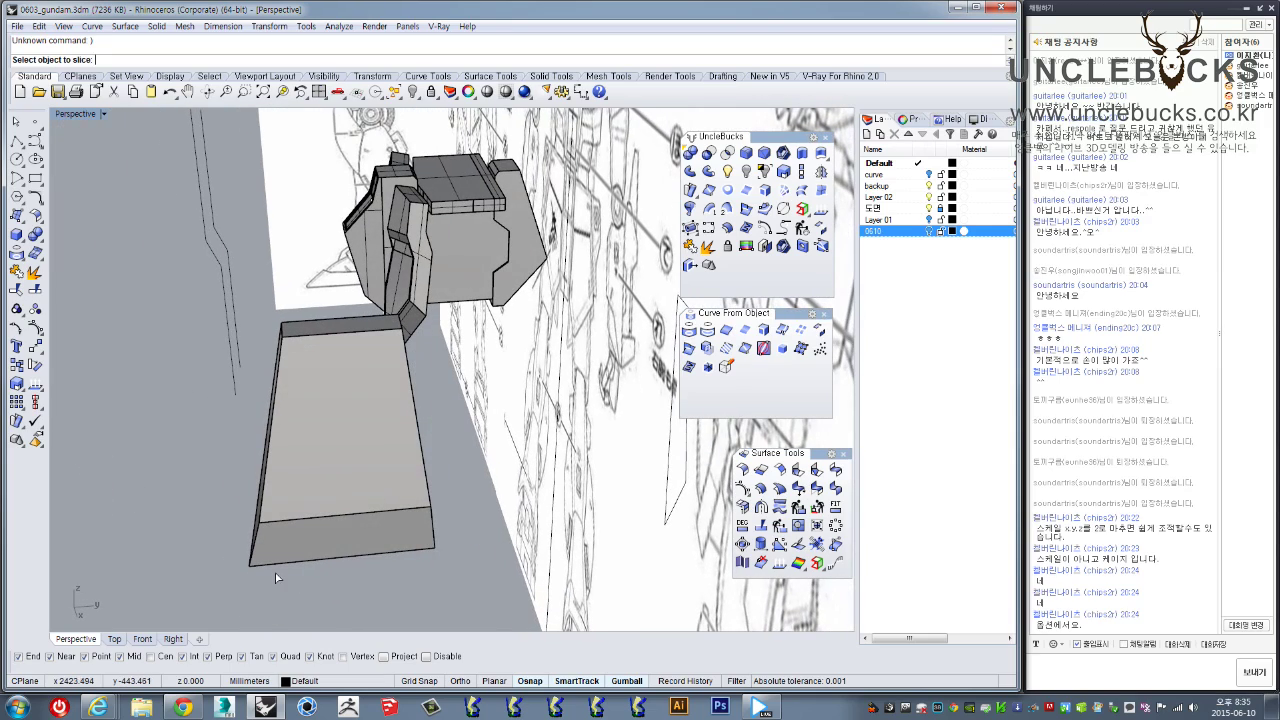
pyautogui.press('Escape')
pyautogui.click(729, 415)
pyautogui.click(416, 477)
pyautogui.press('space')
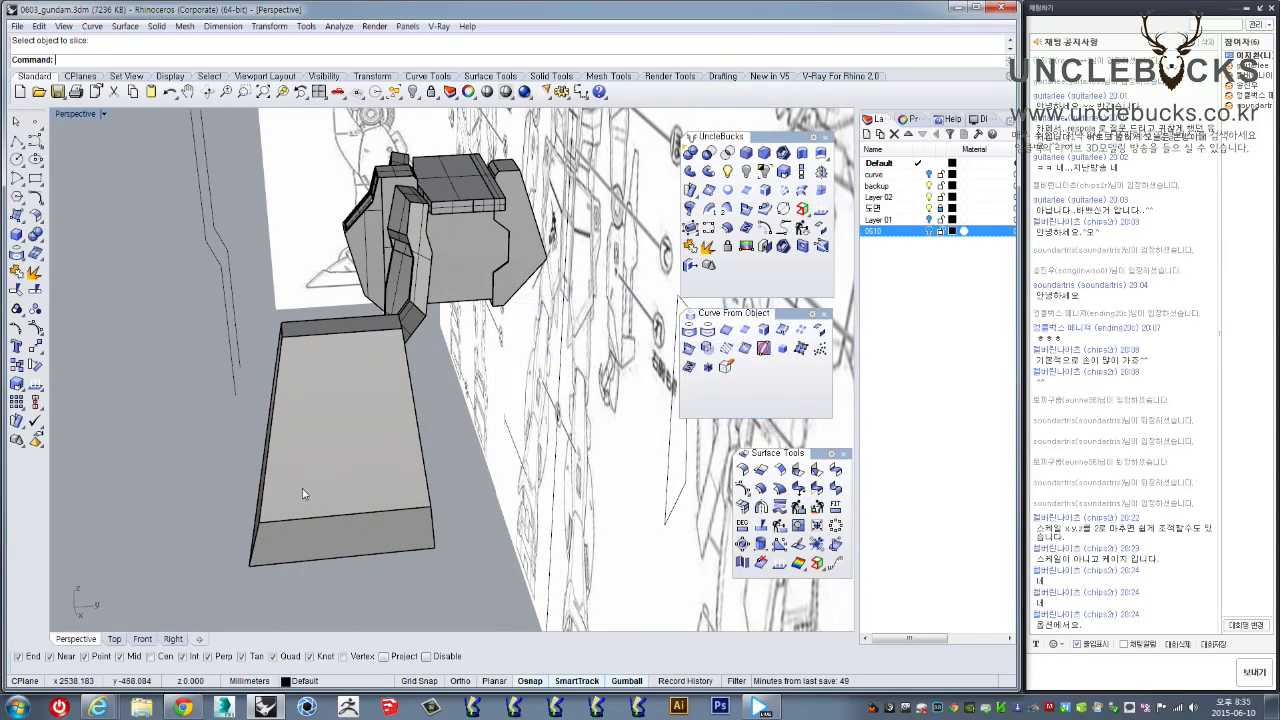
pyautogui.click(252, 566)
pyautogui.press('space')
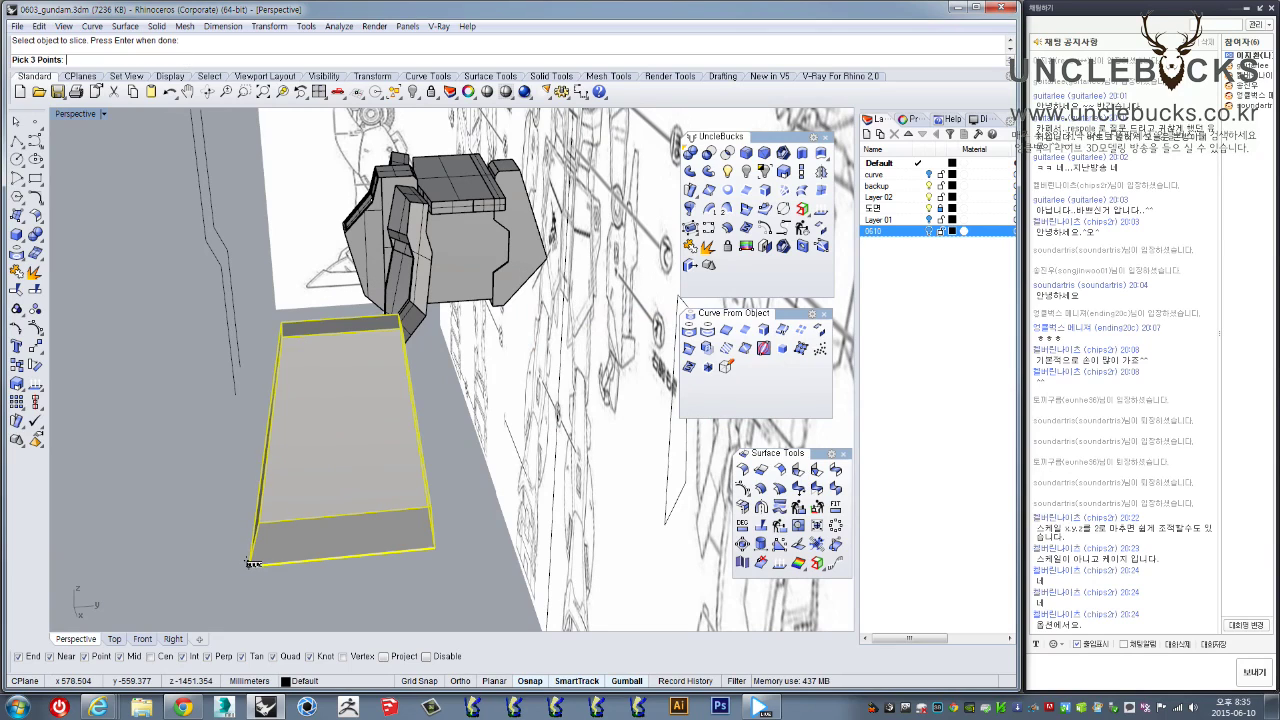
pyautogui.click(249, 565)
pyautogui.click(258, 522)
pyautogui.moveTo(294, 534); pyautogui.dragTo(320, 486, button='right')
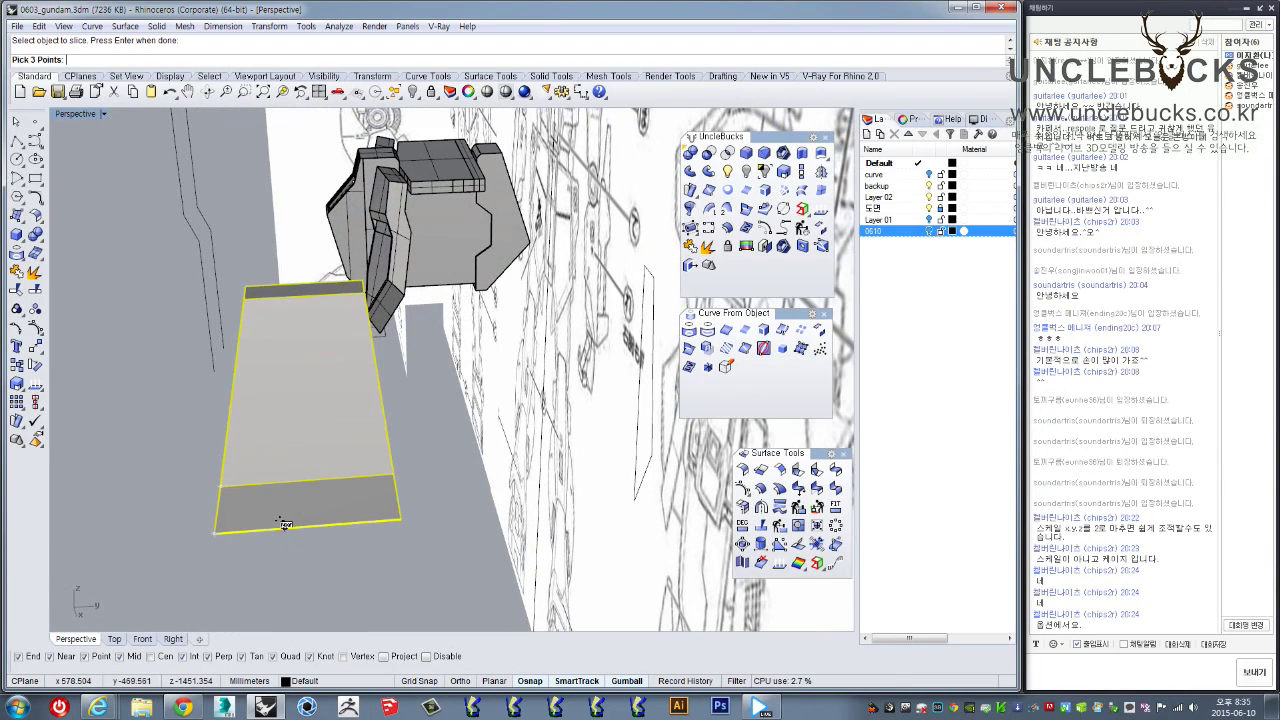
pyautogui.click(215, 531)
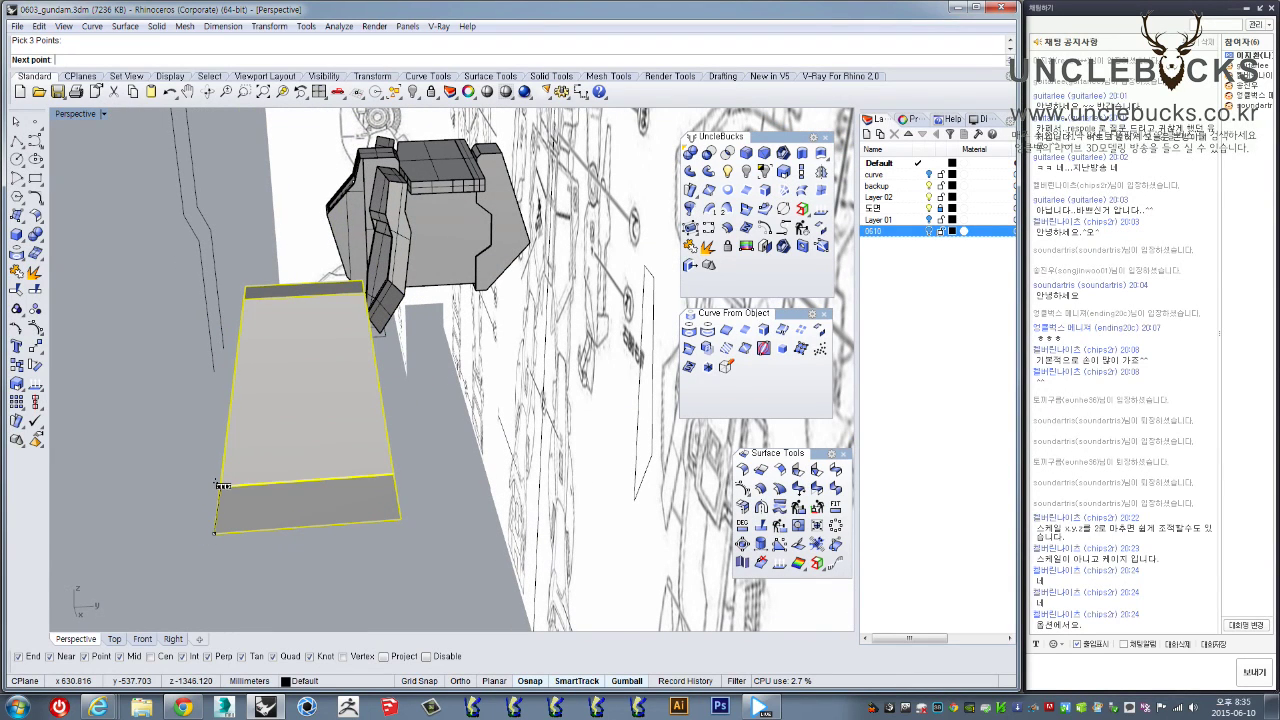
pyautogui.click(223, 486)
pyautogui.click(386, 411)
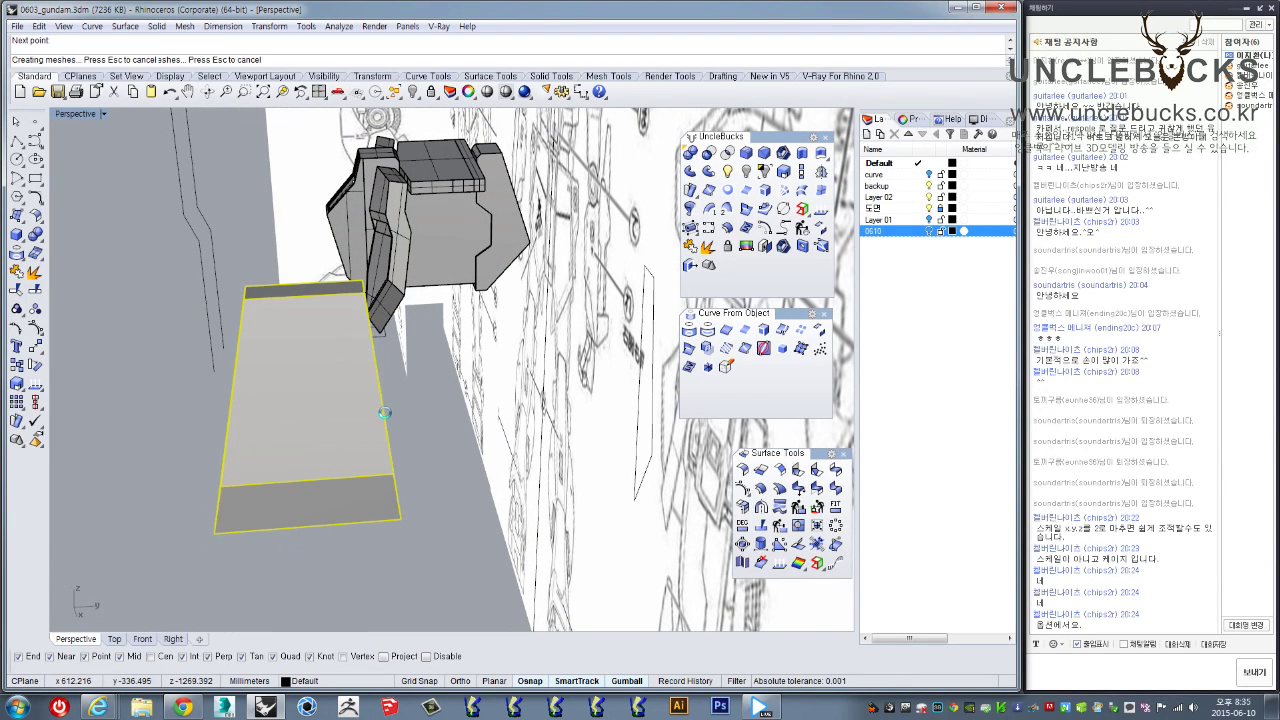
pyautogui.click(393, 508)
pyautogui.moveTo(393, 508); pyautogui.dragTo(496, 474, button='right')
pyautogui.press('Delete')
# Rotate the trimmed armour block 90 degrees to compare it with the blueprint
pyautogui.click(499, 457)
pyautogui.scroll(2, 445, 505)
pyautogui.moveTo(480, 467); pyautogui.dragTo(512, 498)
pyautogui.scroll(-5, 497, 447)
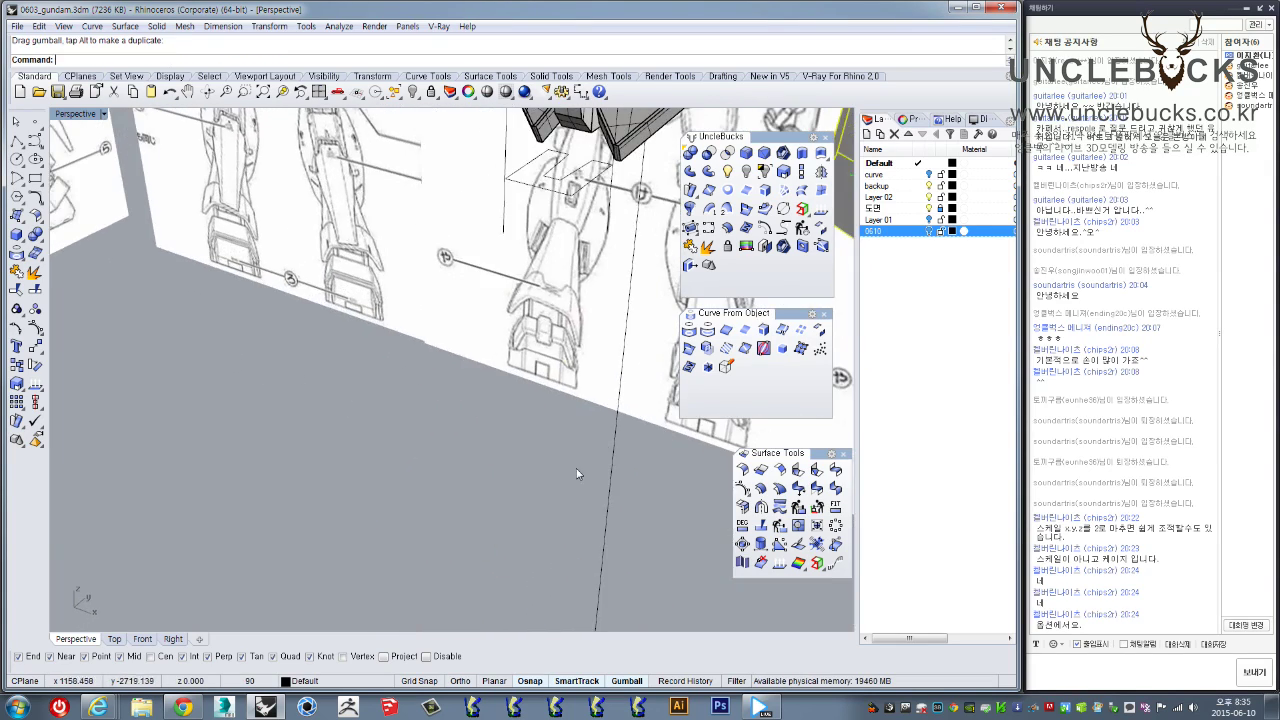
pyautogui.moveTo(497, 447); pyautogui.dragTo(553, 302, button='right')
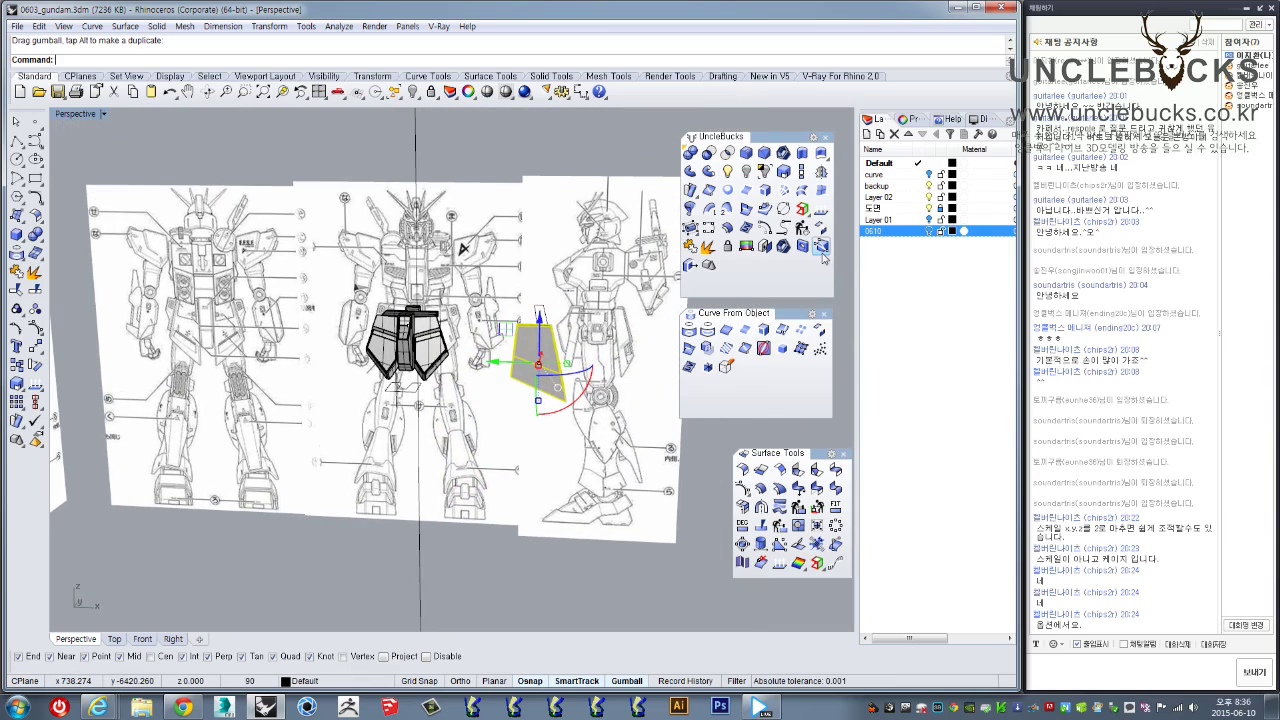
pyautogui.click(537, 431)
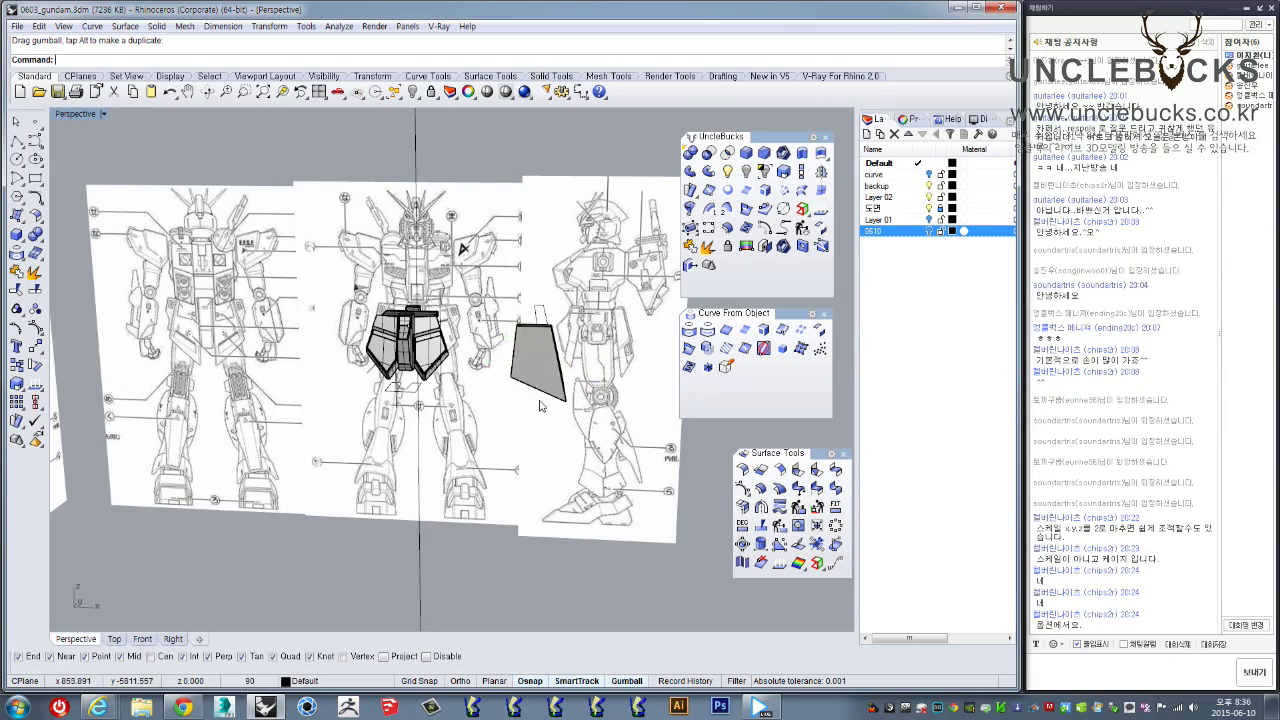
# Delete the trimmed side armour block, keeping its outline curve
pyautogui.scroll(5, 539, 377)
pyautogui.click(539, 377)
pyautogui.moveTo(539, 377)
pyautogui.mouseDown(button='right')
pyautogui.moveTo(505, 382)
pyautogui.moveTo(500, 398)
pyautogui.mouseUp(button='right')
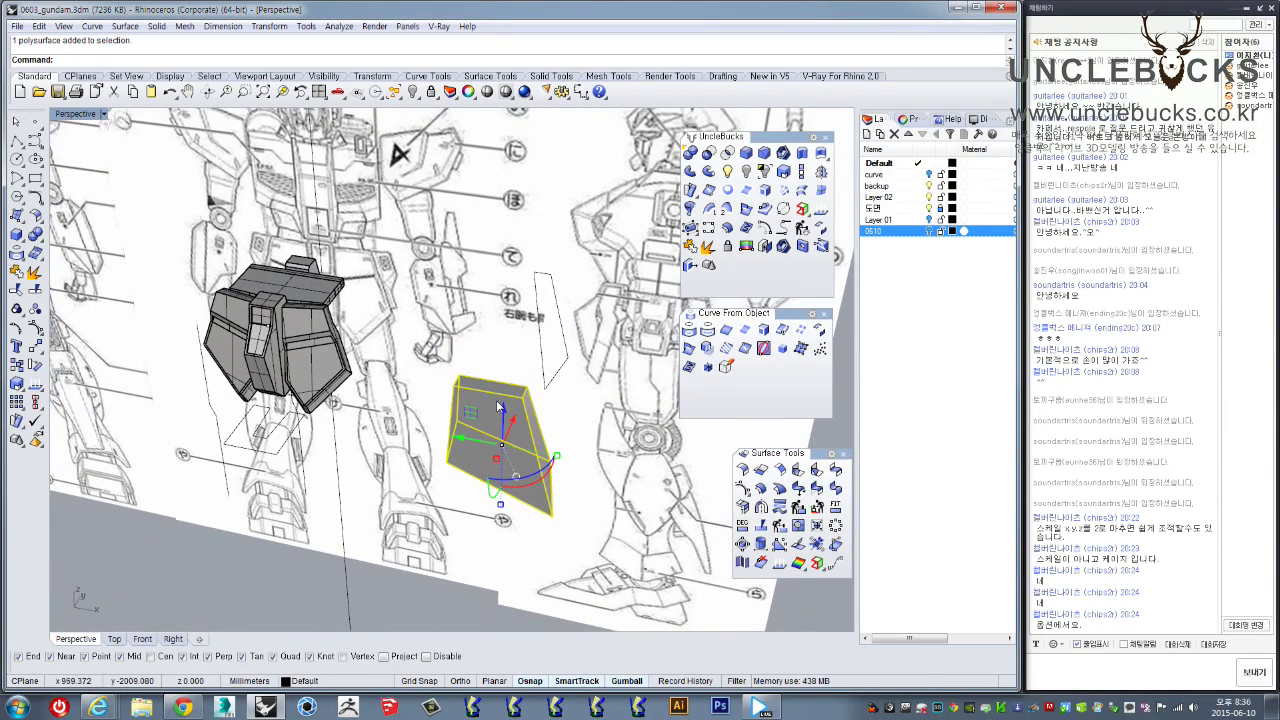
pyautogui.moveTo(487, 404)
pyautogui.mouseDown(button='right')
pyautogui.moveTo(468, 330)
pyautogui.moveTo(492, 385)
pyautogui.mouseUp(button='right')
pyautogui.press('Delete')
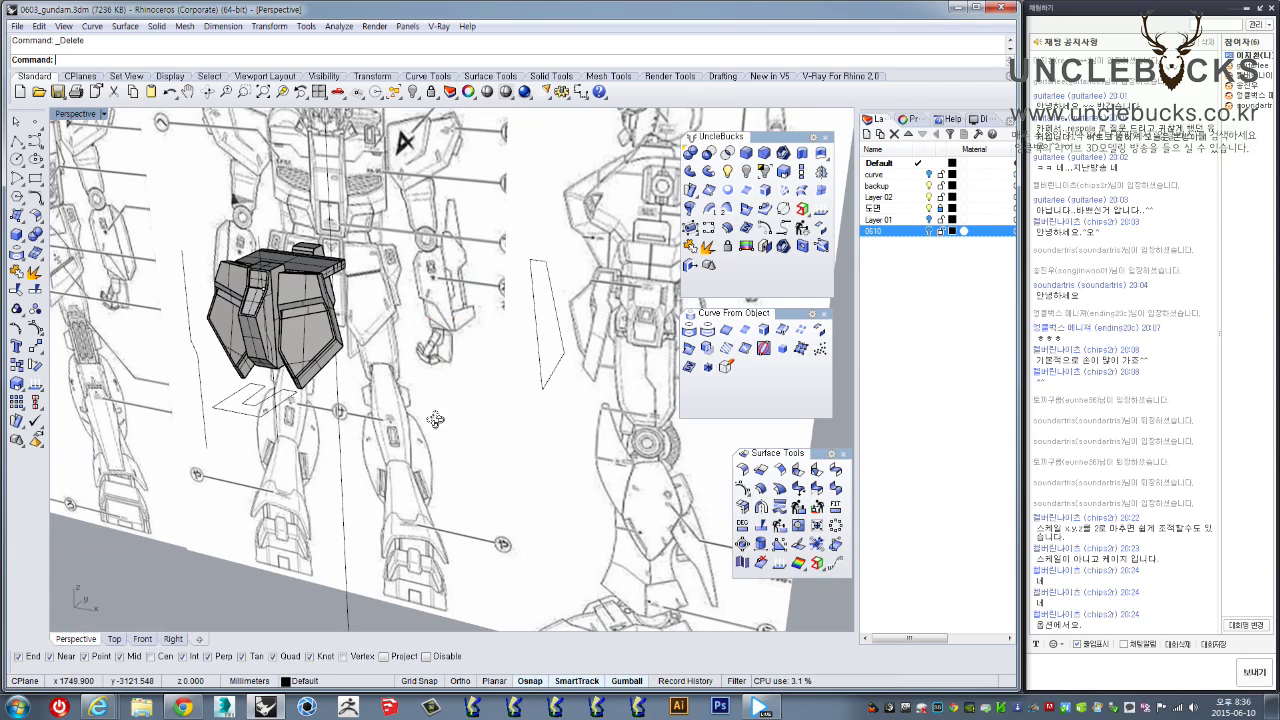
# Try deleting the side armour outline curve beside the side-view blueprint, and undo the deletion
pyautogui.moveTo(560, 413); pyautogui.dragTo(412, 405, button='right')
pyautogui.scroll(4, 486, 315)
pyautogui.keyDown('shift'); pyautogui.moveTo(486, 315); pyautogui.dragTo(325, 355, button='right'); pyautogui.keyUp('shift')
pyautogui.moveTo(463, 321); pyautogui.dragTo(343, 478)
pyautogui.press('Delete')
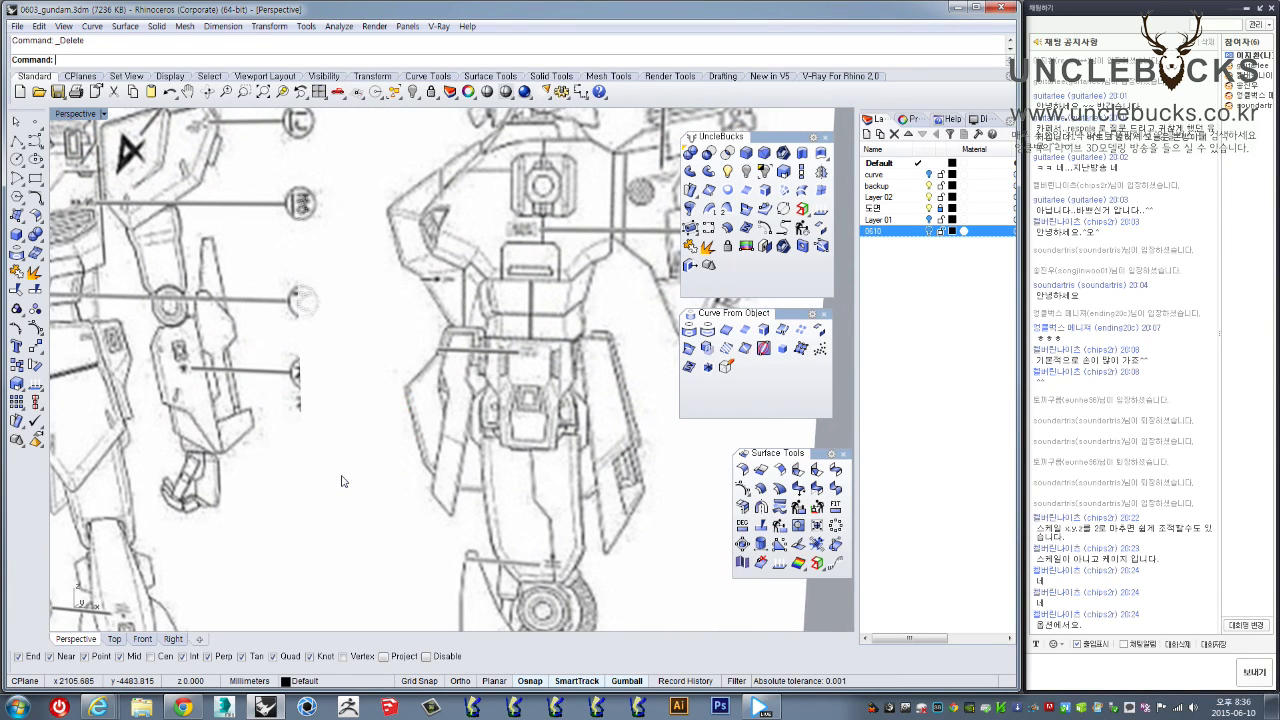
pyautogui.hotkey('ctrl', 'z')
pyautogui.click(404, 389)
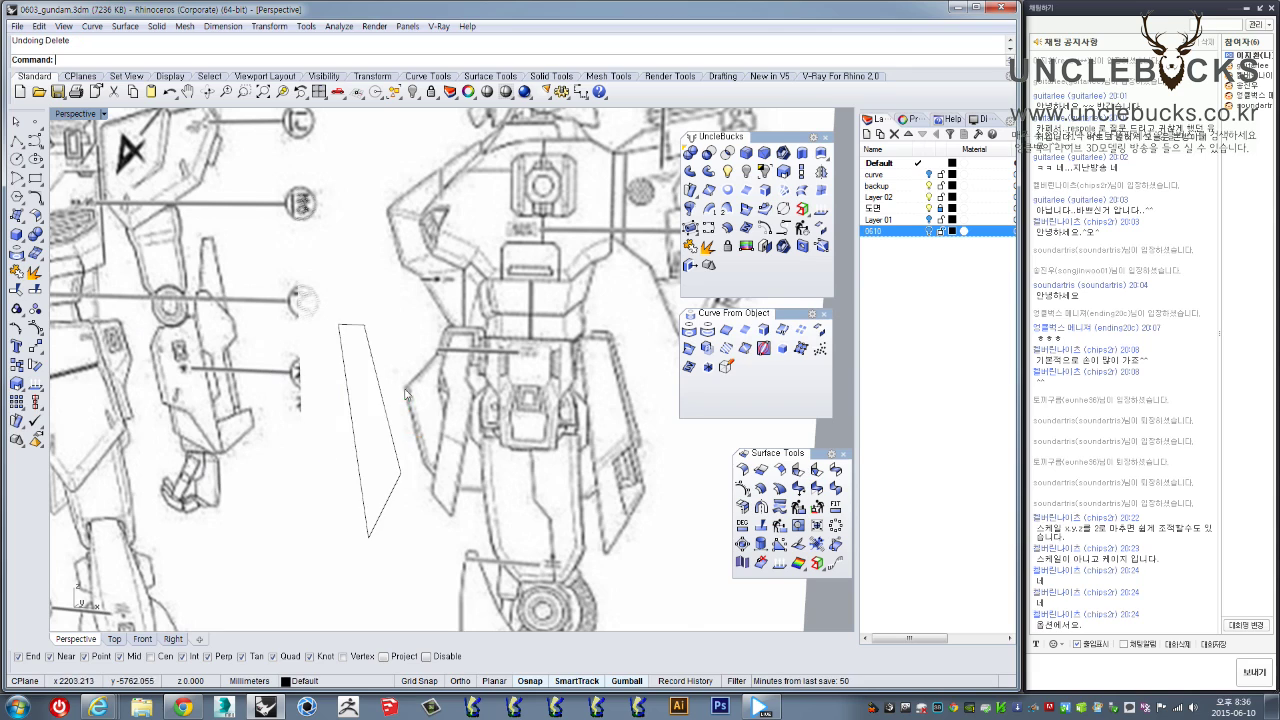
# In the Front view, trace a closed four-cornered polyline around one skirt half, from the blueprint's lower tip through the top and outer corners
pyautogui.keyDown('shift'); pyautogui.moveTo(159, 355); pyautogui.dragTo(328, 322, button='right'); pyautogui.keyUp('shift')
pyautogui.doubleClick(66, 114)
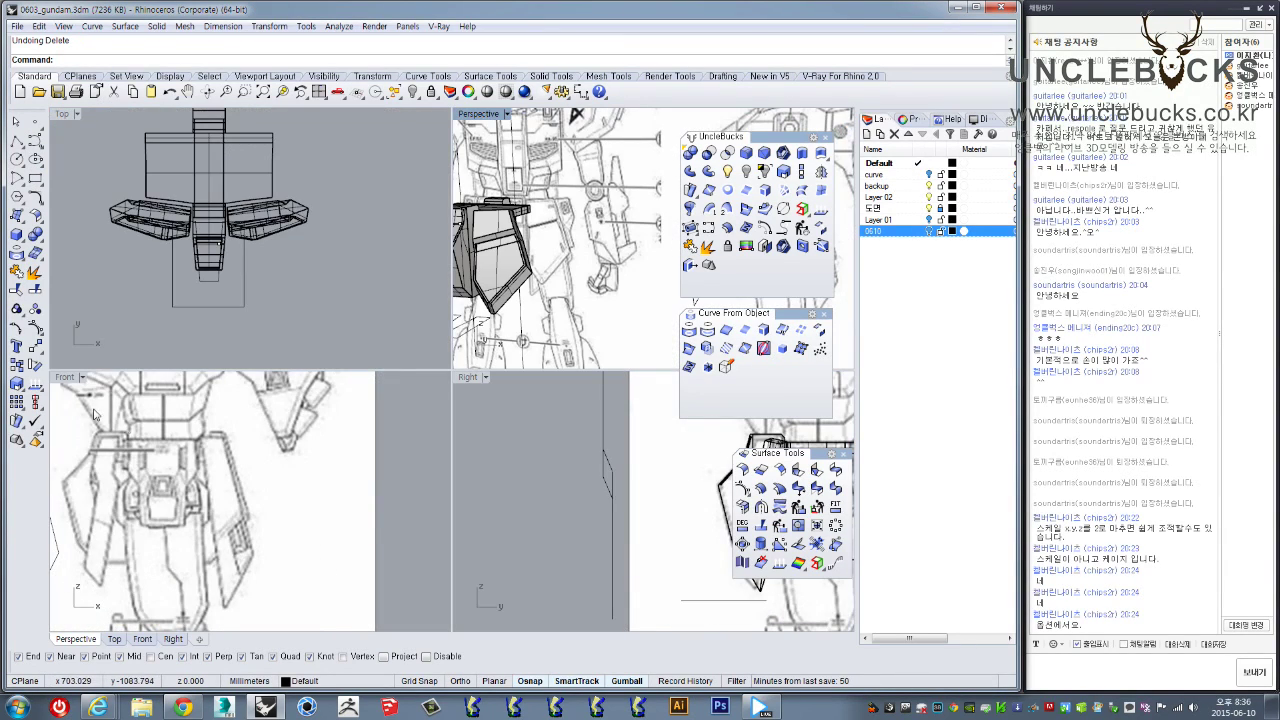
pyautogui.doubleClick(66, 377)
pyautogui.moveTo(125, 367); pyautogui.dragTo(450, 352, button='right')
pyautogui.scroll(-8, 450, 352)
pyautogui.moveTo(224, 344); pyautogui.dragTo(361, 352, button='right')
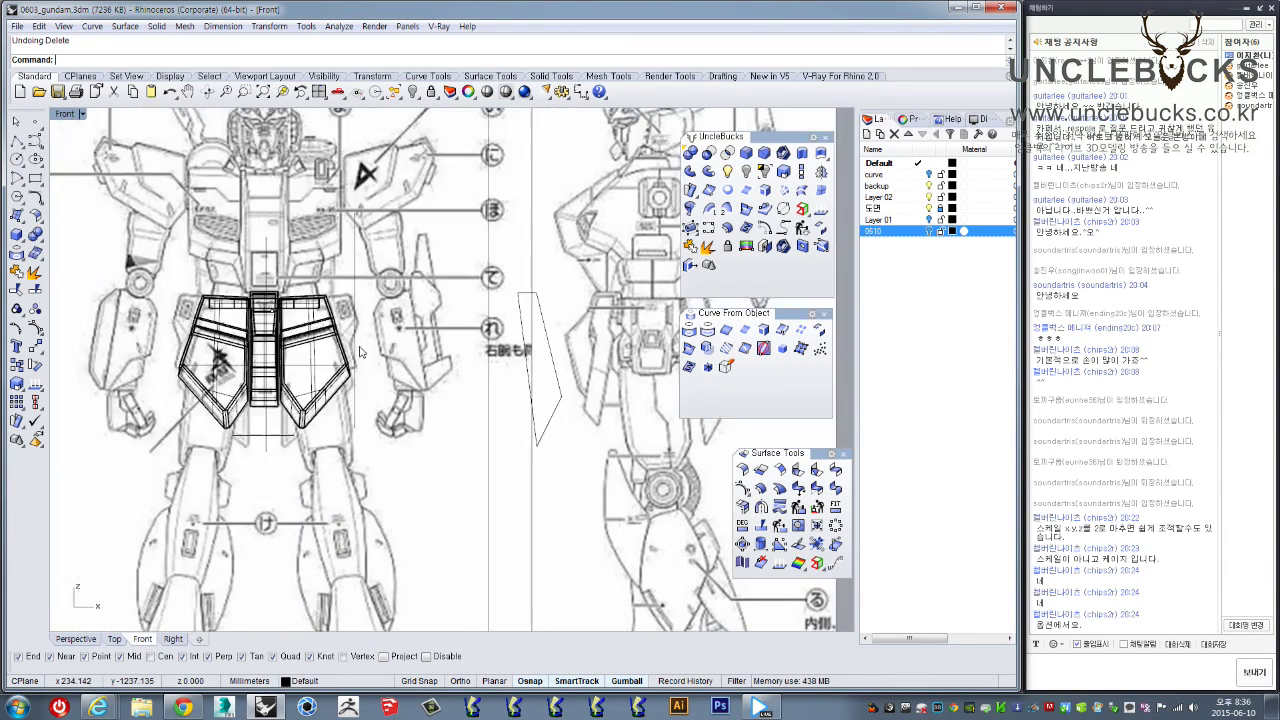
pyautogui.scroll(5, 361, 351)
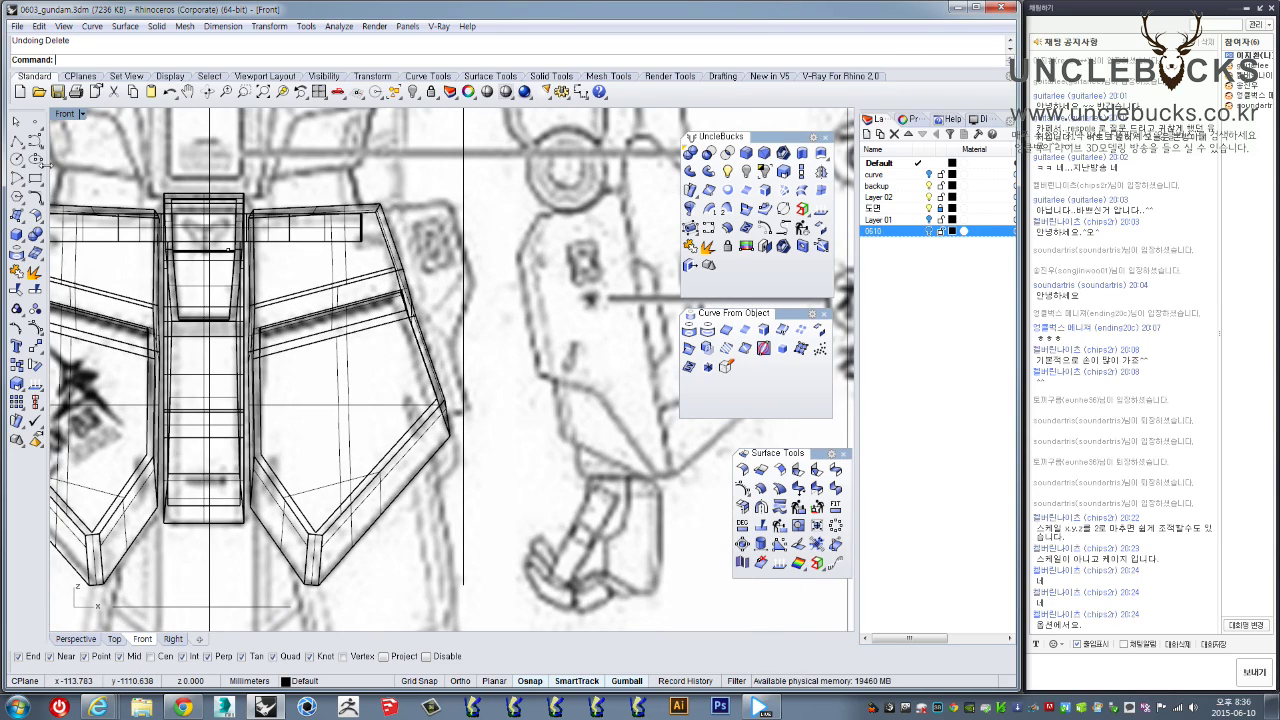
pyautogui.click(17, 142)
pyautogui.moveTo(385, 467); pyautogui.dragTo(400, 340, button='right')
pyautogui.click(268, 511)
pyautogui.moveTo(299, 219); pyautogui.dragTo(338, 315, button='right')
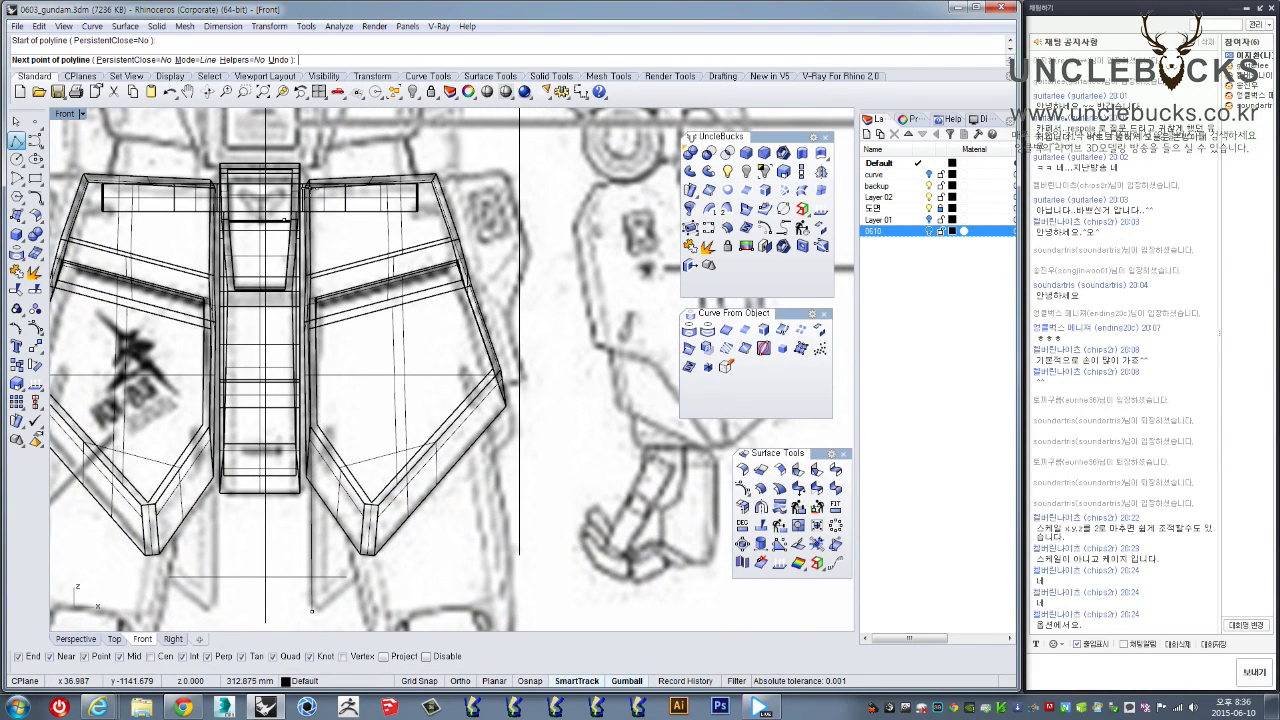
pyautogui.click(311, 185)
pyautogui.click(435, 178)
pyautogui.keyDown('alt'); pyautogui.click(513, 429); pyautogui.keyUp('alt')
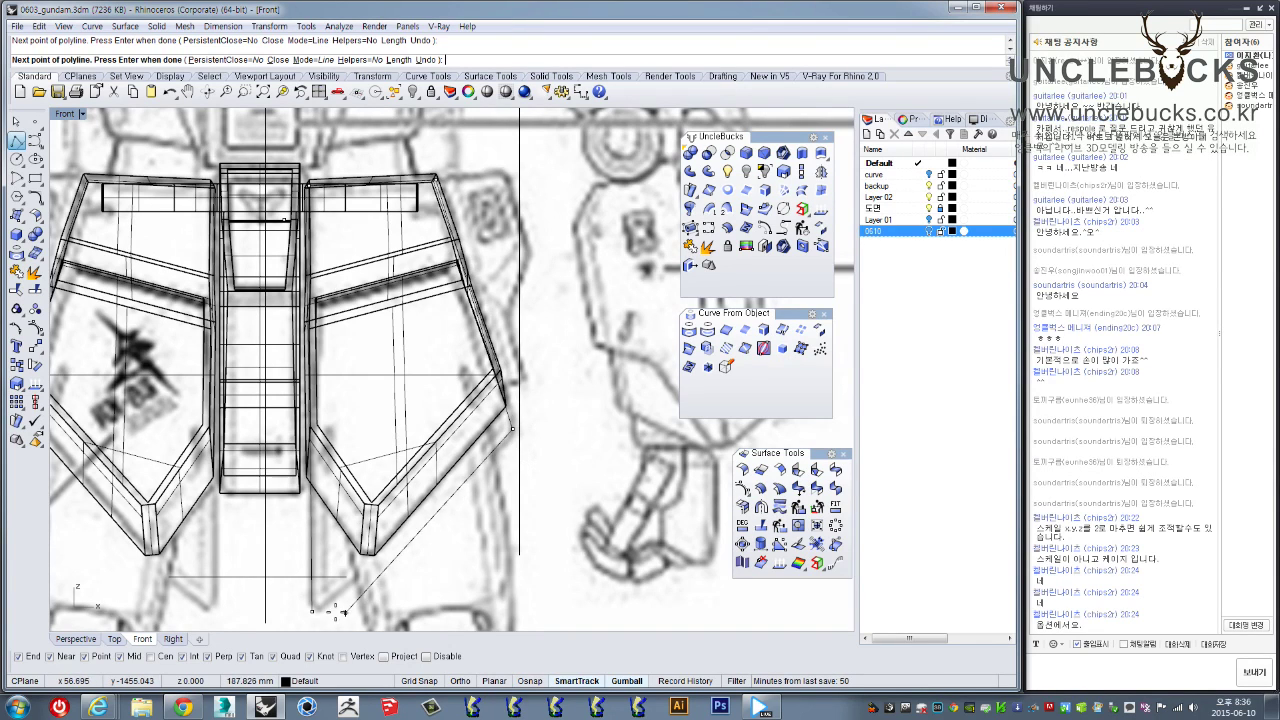
pyautogui.click(313, 610)
pyautogui.click(326, 614)
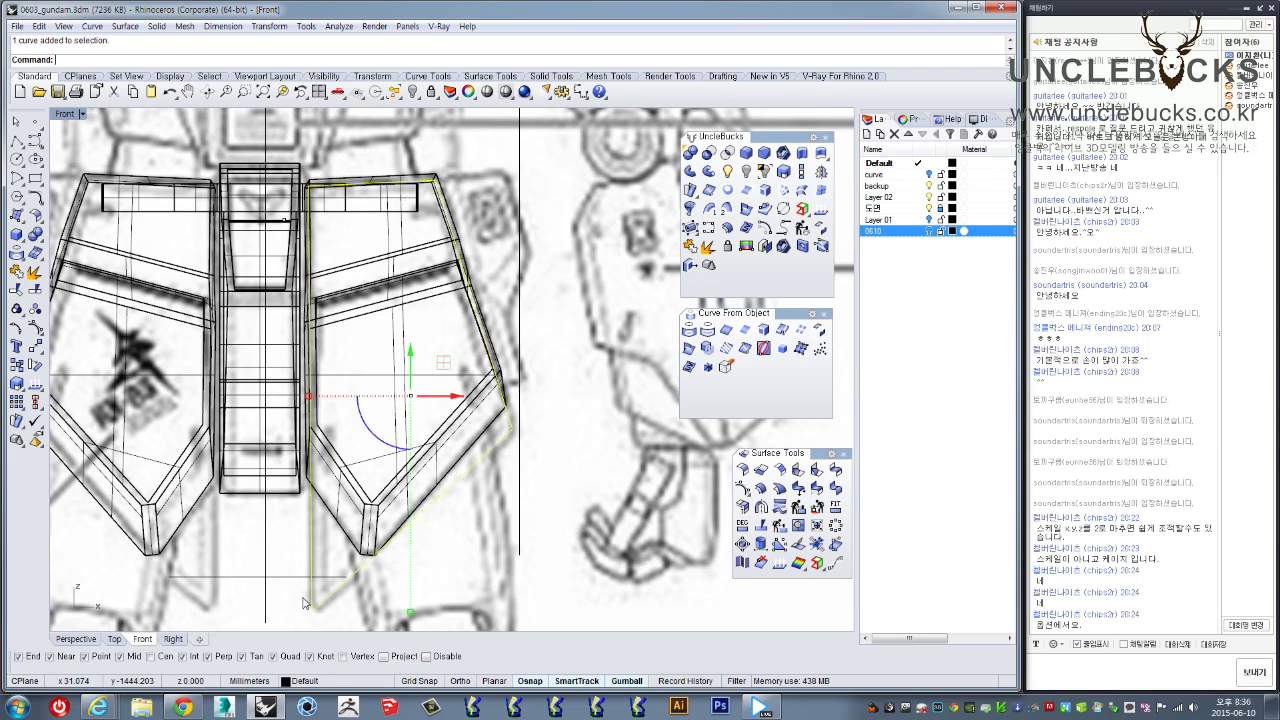
# Move the new skirt outline about 732 mm along X onto the side-view blueprint, beside the existing side outline
pyautogui.scroll(-6, 420, 400)
pyautogui.moveTo(430, 385); pyautogui.dragTo(305, 422, button='right')
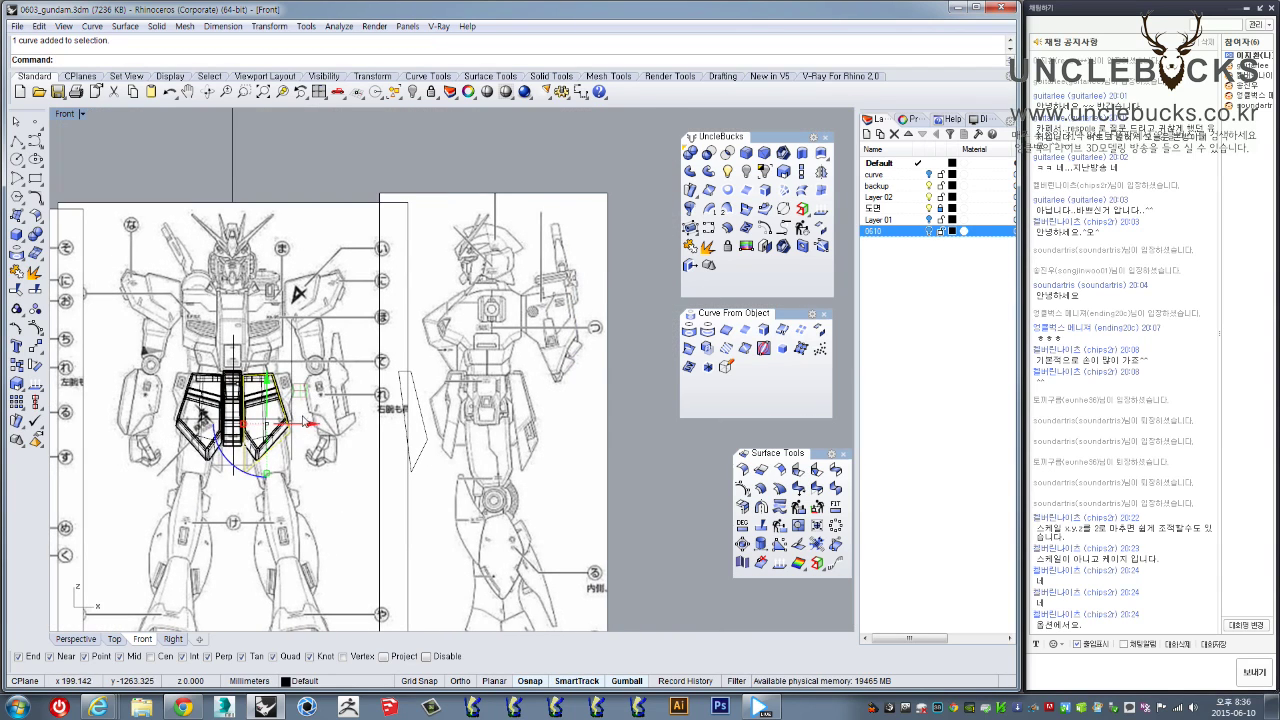
pyautogui.moveTo(309, 430); pyautogui.dragTo(517, 435)
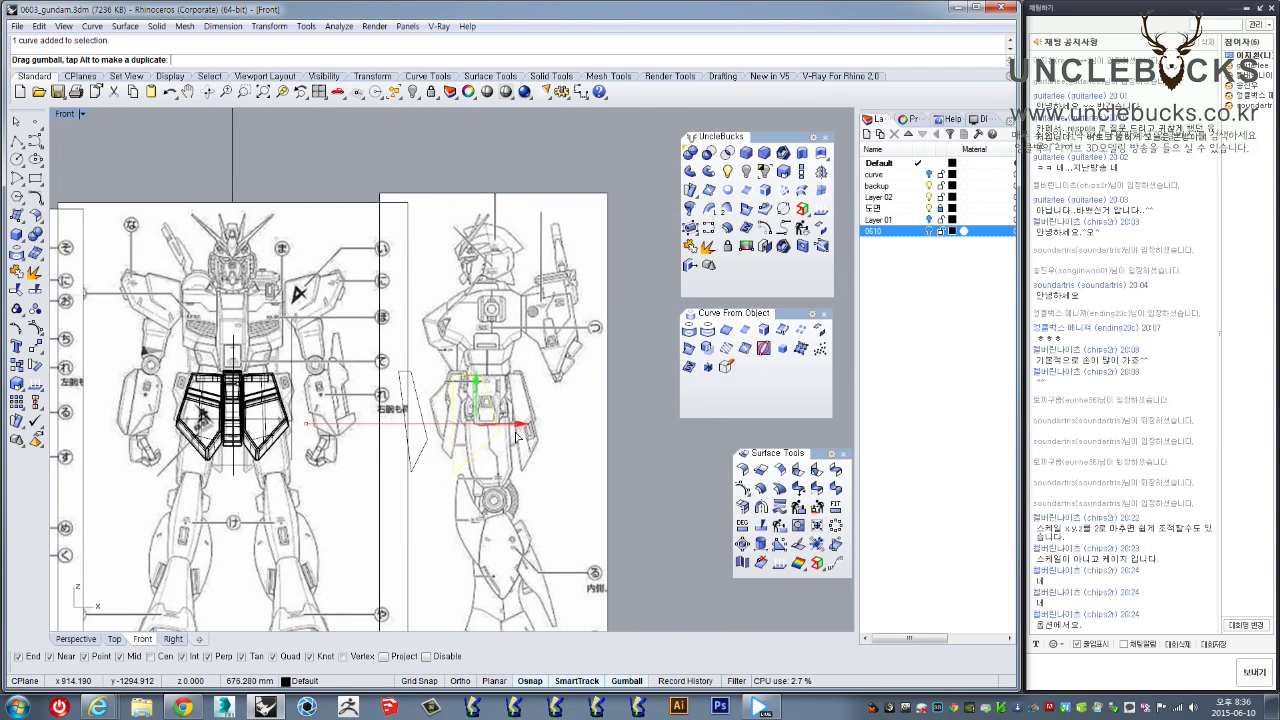
pyautogui.moveTo(612, 441); pyautogui.dragTo(543, 466)
# In the Perspective view, duplicate the skirt outline and move both copies forward along Y, clear of the blueprint
pyautogui.doubleClick(65, 114)
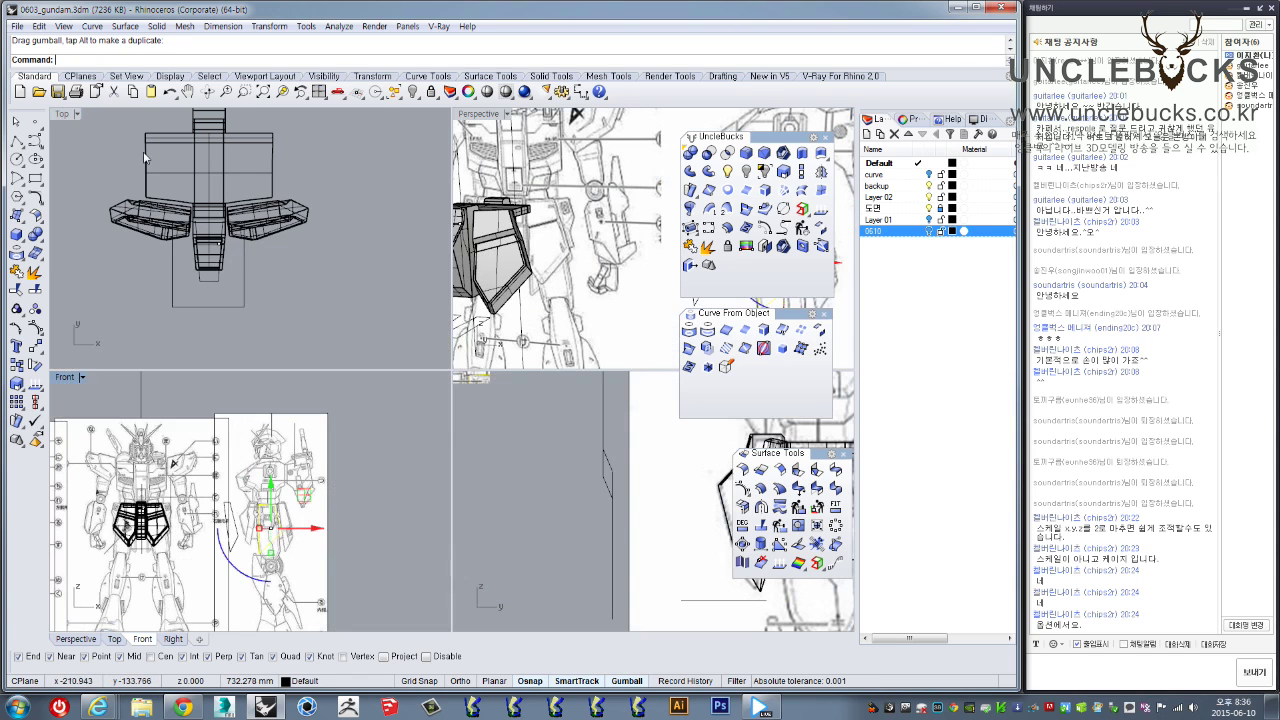
pyautogui.doubleClick(477, 117)
pyautogui.moveTo(516, 281); pyautogui.dragTo(367, 328, button='right')
pyautogui.keyDown('shift'); pyautogui.moveTo(446, 441); pyautogui.dragTo(484, 352, button='right'); pyautogui.keyUp('shift')
pyautogui.moveTo(507, 409); pyautogui.dragTo(487, 432)
pyautogui.moveTo(552, 460); pyautogui.dragTo(511, 427)
pyautogui.scroll(-4, 511, 427)
pyautogui.moveTo(515, 415); pyautogui.dragTo(548, 447, button='right')
pyautogui.moveTo(549, 438); pyautogui.dragTo(197, 476)
# Move the side outline forward next to the skirt outlines and rotate it 90 degrees so it stands perpendicular to them
pyautogui.click(501, 374)
pyautogui.moveTo(472, 372); pyautogui.dragTo(160, 405)
pyautogui.moveTo(160, 425)
pyautogui.mouseDown(button='right')
pyautogui.moveTo(365, 425)
pyautogui.moveTo(337, 474)
pyautogui.mouseUp(button='right')
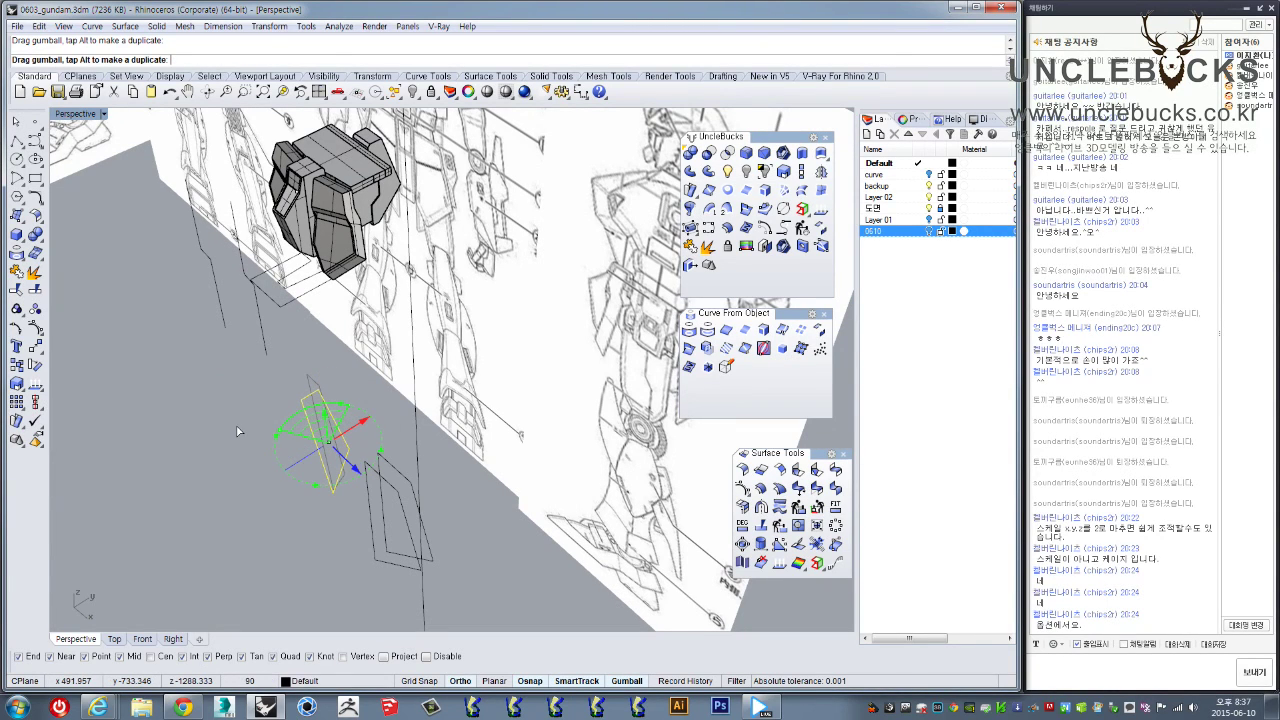
# Move one skirt outline copy from its top corner onto one end of the side outline's top edge
pyautogui.click(291, 521)
pyautogui.moveTo(291, 521); pyautogui.dragTo(431, 508, button='right')
pyautogui.write('M')
pyautogui.press('Return')
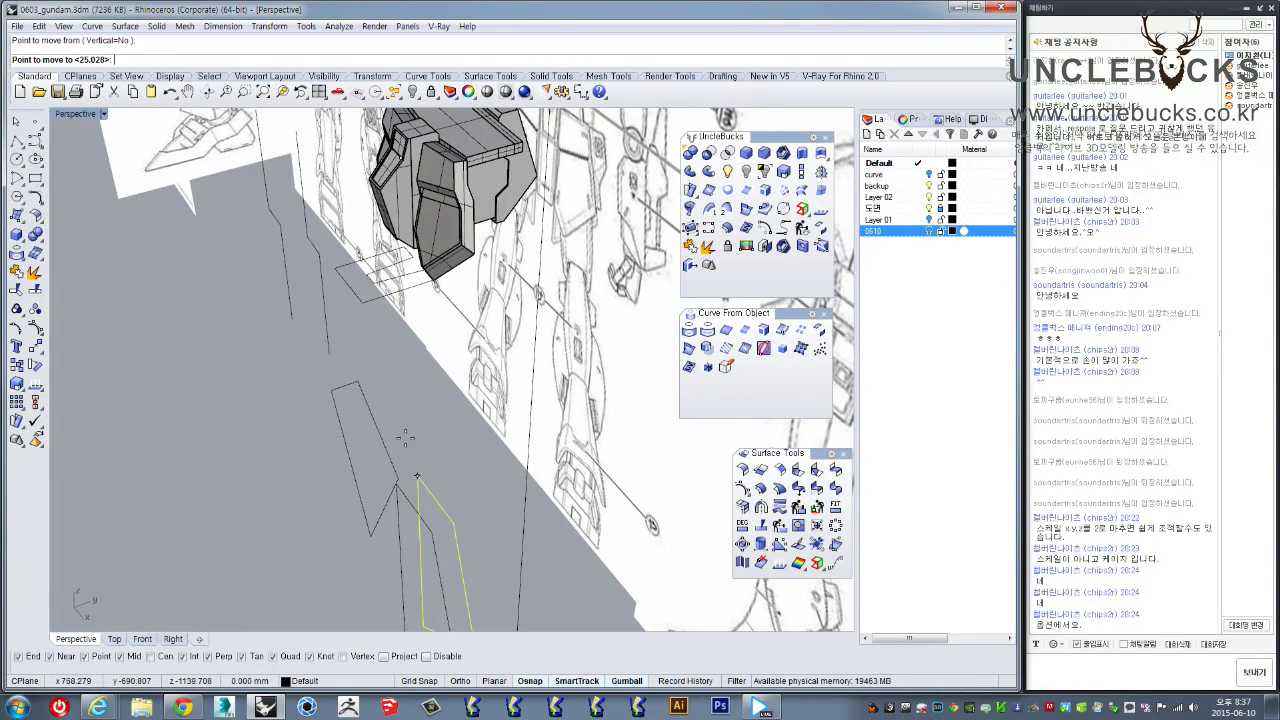
pyautogui.click(358, 381)
# Move the other skirt outline copy from its top corner onto the opposite end of the side outline's top edge
pyautogui.moveTo(437, 515); pyautogui.dragTo(452, 489, button='right')
pyautogui.click(449, 485)
pyautogui.write('M')
pyautogui.press('Return')
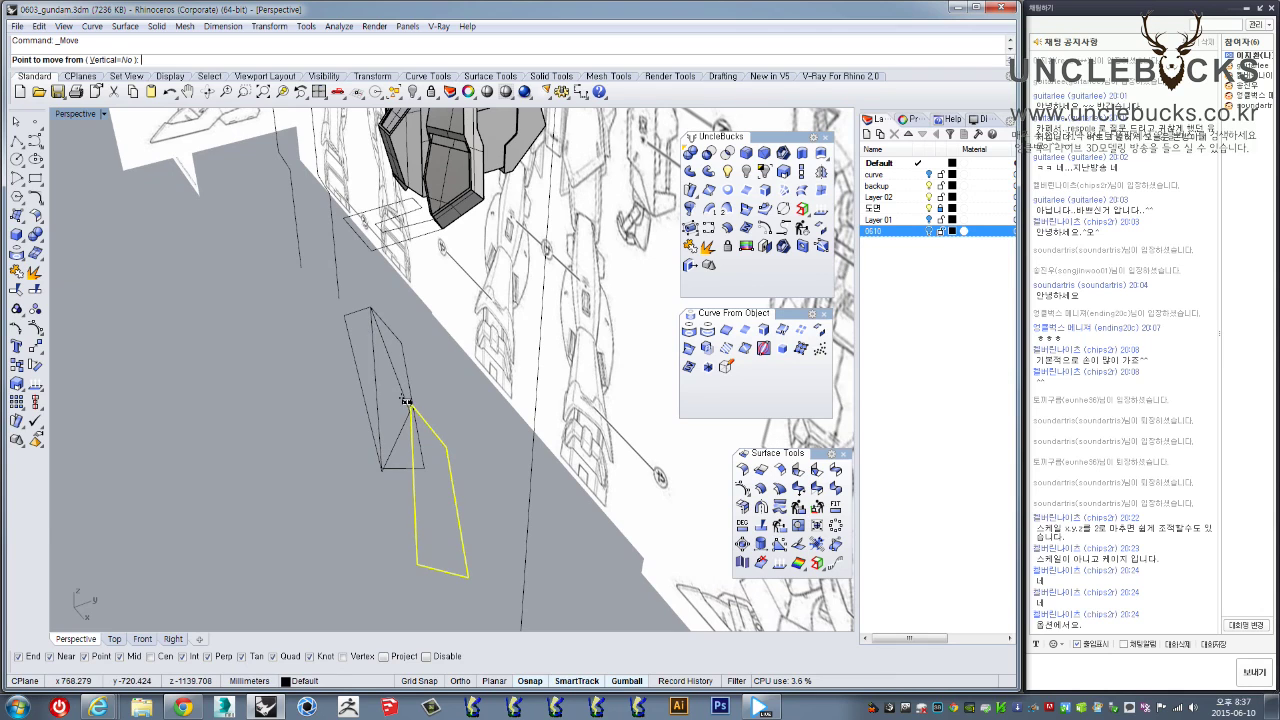
pyautogui.scroll(2, 406, 400)
pyautogui.click(410, 404)
pyautogui.click(259, 211)
# Rotate the side outline in 3D about the attached skirt outline's top edge until its lowest corner meets that outline's lower corner
pyautogui.moveTo(259, 211); pyautogui.dragTo(377, 384, button='right')
pyautogui.click(378, 294)
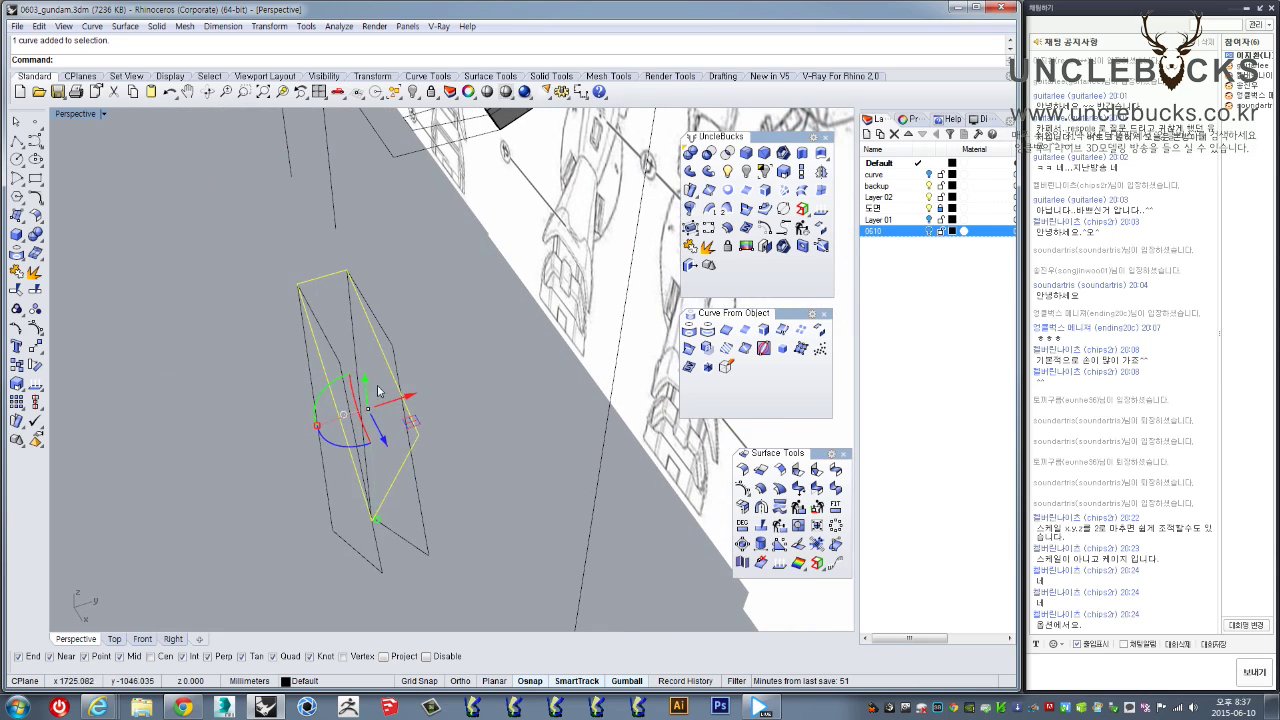
pyautogui.click(310, 328)
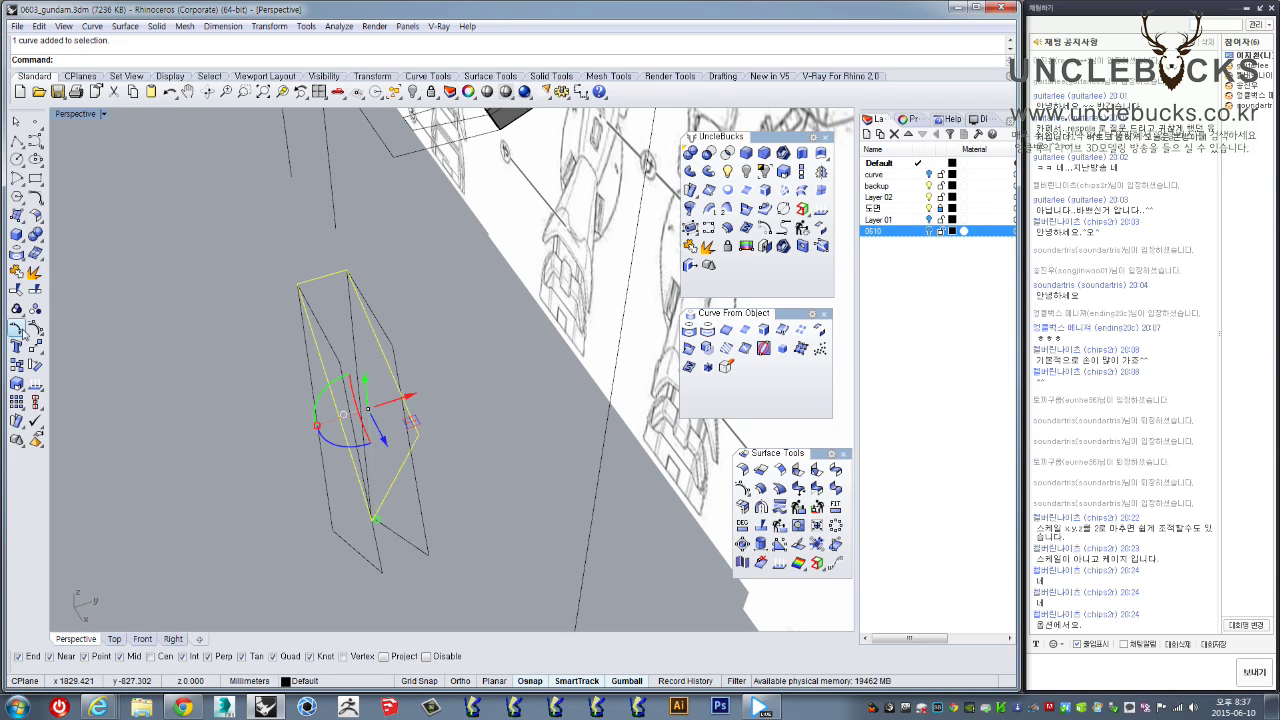
pyautogui.rightClick(36, 366)
pyautogui.click(297, 285)
pyautogui.moveTo(358, 332); pyautogui.dragTo(360, 368, button='right')
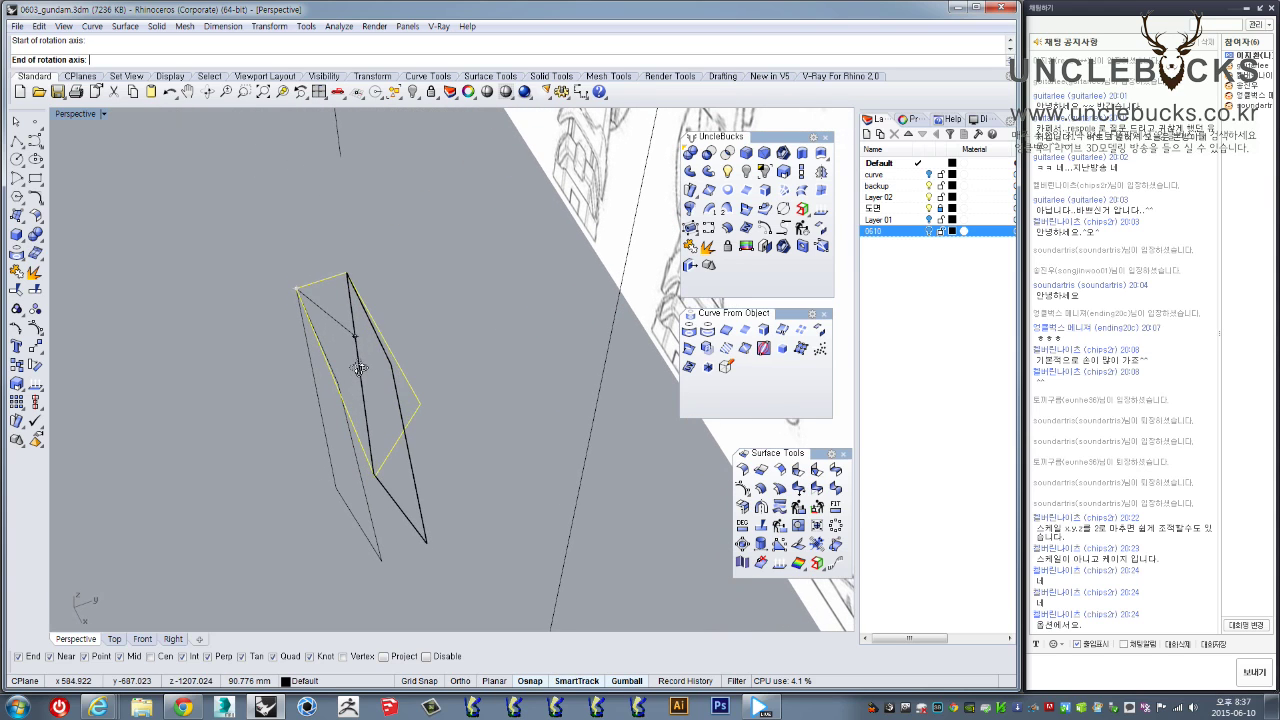
pyautogui.click(339, 384)
pyautogui.moveTo(359, 440); pyautogui.dragTo(374, 412, button='right')
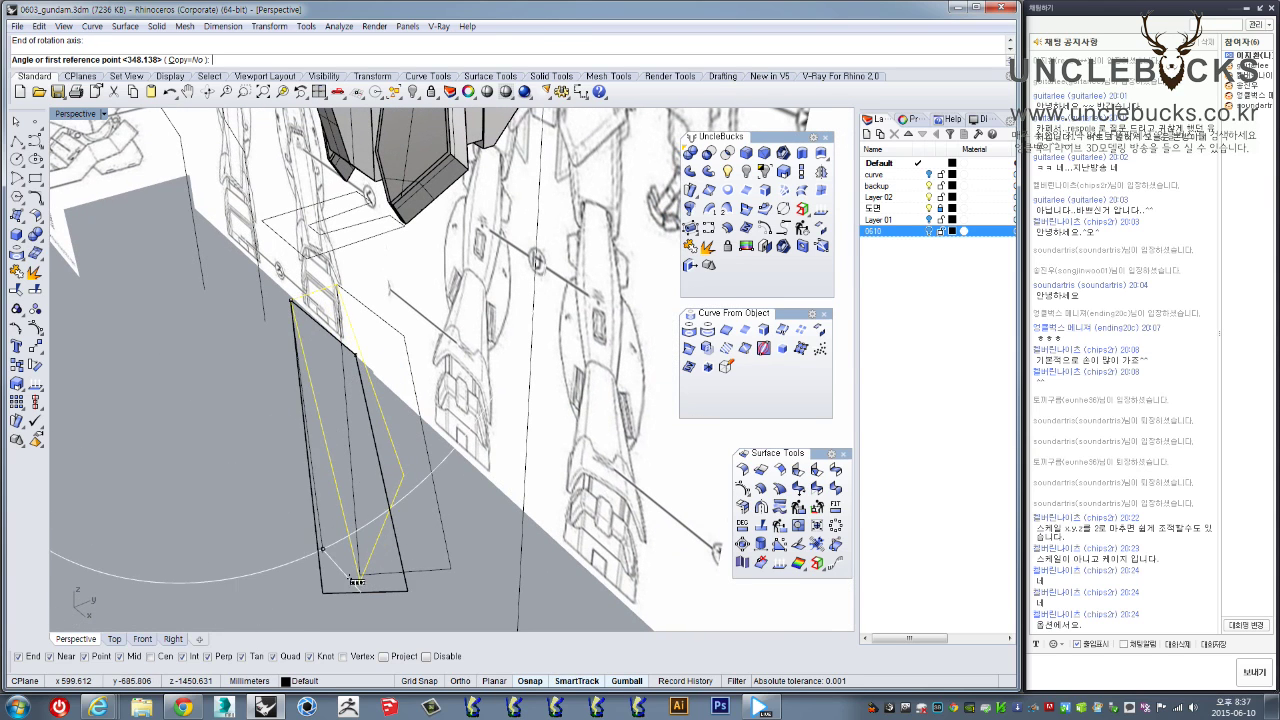
pyautogui.moveTo(361, 578); pyautogui.dragTo(400, 508, button='right')
pyautogui.click(399, 509)
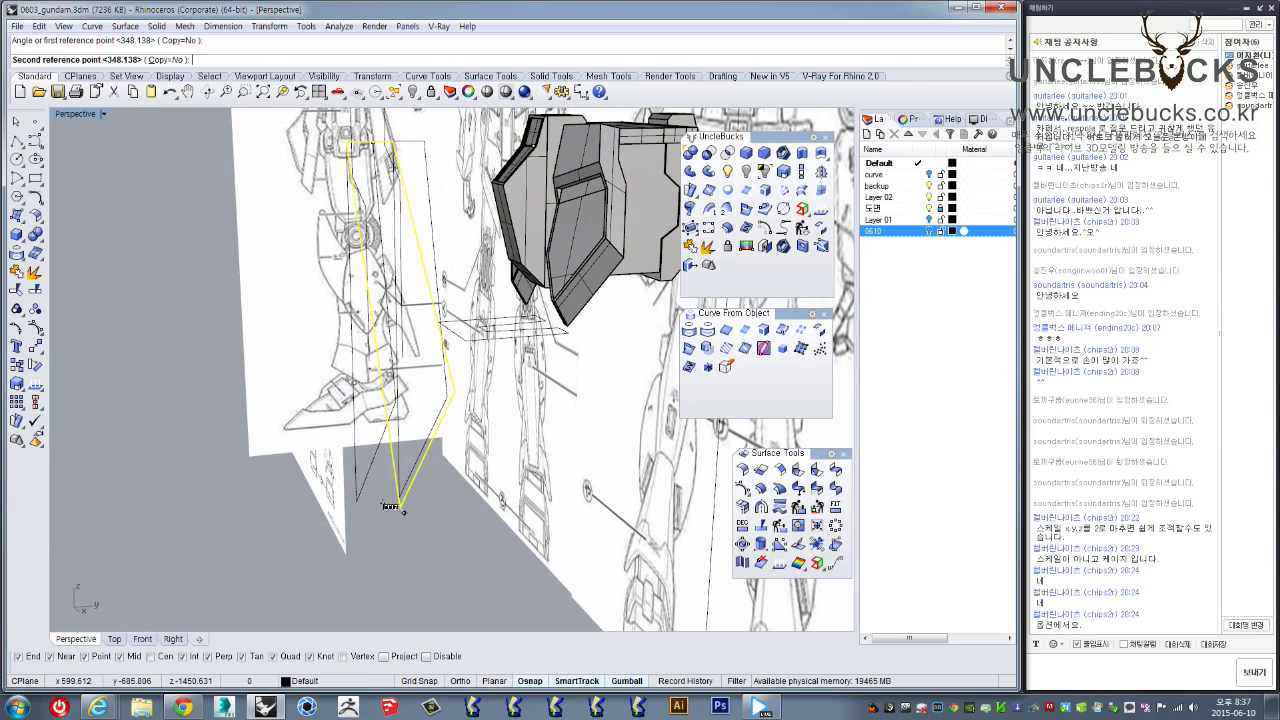
pyautogui.click(358, 502)
# Move the detached skirt outline from its top corner onto the rotated side outline's top corner
pyautogui.scroll(-3, 362, 504)
pyautogui.moveTo(364, 500); pyautogui.dragTo(391, 294, button='right')
pyautogui.press('Escape')
pyautogui.scroll(2, 391, 297)
pyautogui.click(390, 297)
pyautogui.write('m')
pyautogui.press('space')
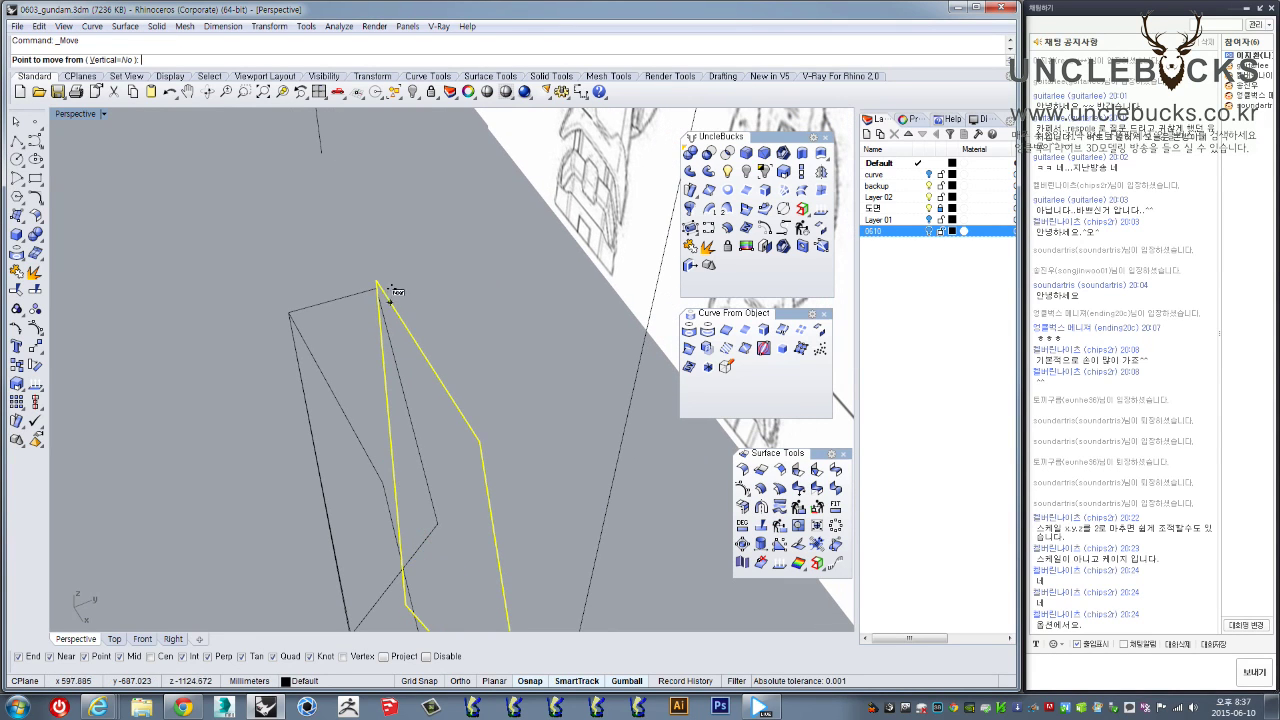
pyautogui.click(377, 280)
pyautogui.click(379, 289)
# Rotate the detached skirt outline in 3D about its top edge until its lower end meets the side outline's middle corner
pyautogui.scroll(-4, 381, 292)
pyautogui.moveTo(384, 300); pyautogui.dragTo(436, 270, button='right')
pyautogui.press('Escape')
pyautogui.rightClick(36, 366)
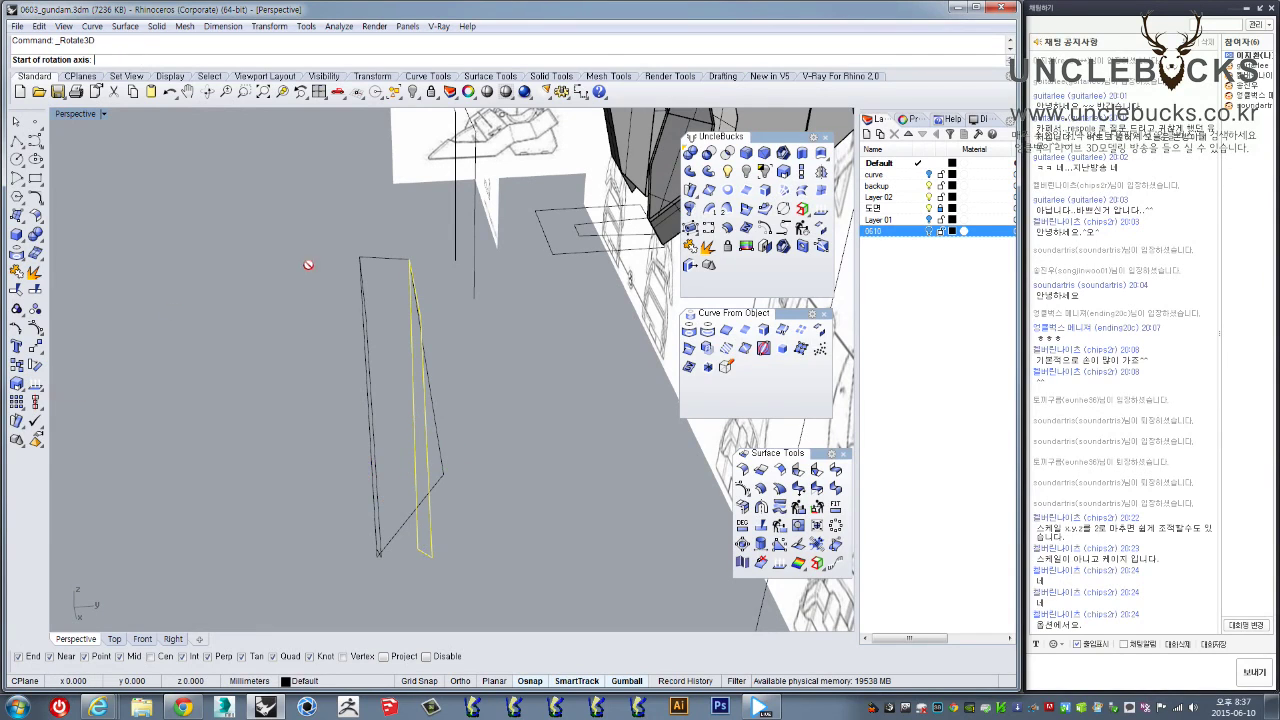
pyautogui.click(401, 260)
pyautogui.moveTo(423, 274); pyautogui.dragTo(418, 331, button='right')
pyautogui.click(422, 329)
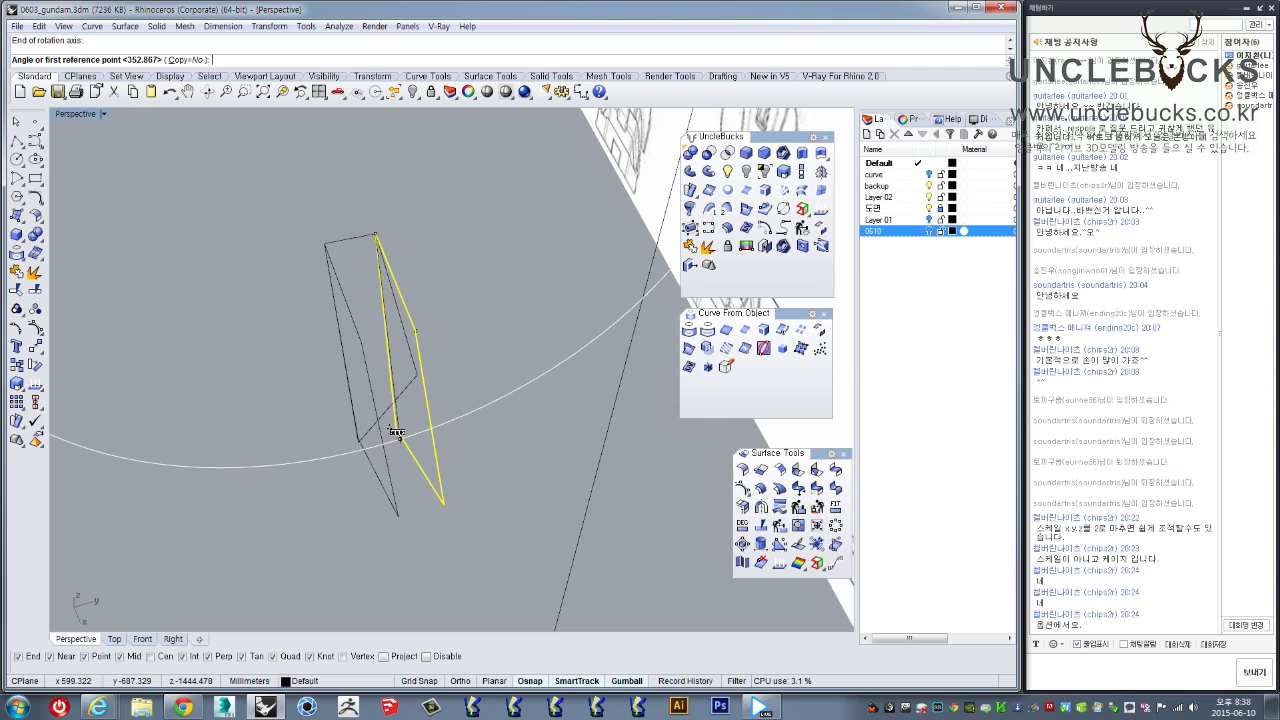
pyautogui.click(399, 438)
pyautogui.click(416, 376)
# Examine from the side how closely the rotated skirt outline lines up with the side outline's slanted edge
pyautogui.moveTo(416, 378); pyautogui.dragTo(460, 202, button='right')
pyautogui.click(434, 496)
pyautogui.moveTo(436, 490); pyautogui.dragTo(483, 453, button='right')
pyautogui.click(501, 441)
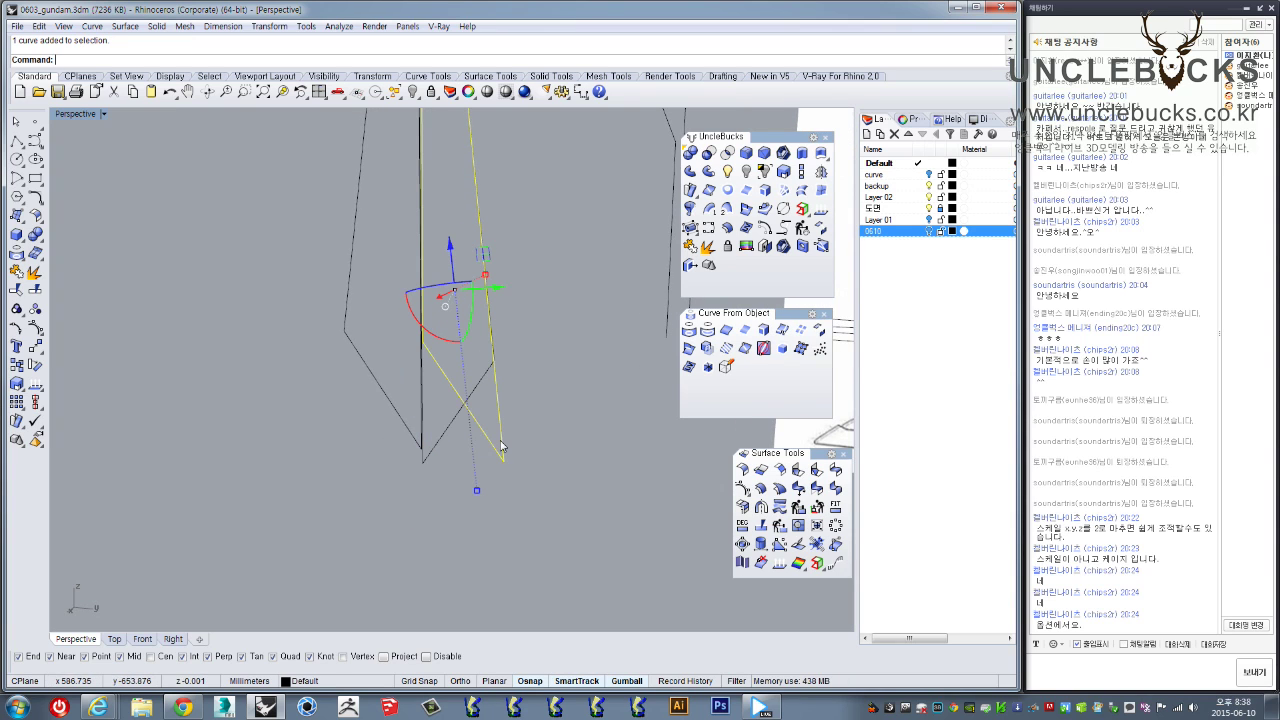
pyautogui.moveTo(458, 398); pyautogui.dragTo(302, 272, button='right')
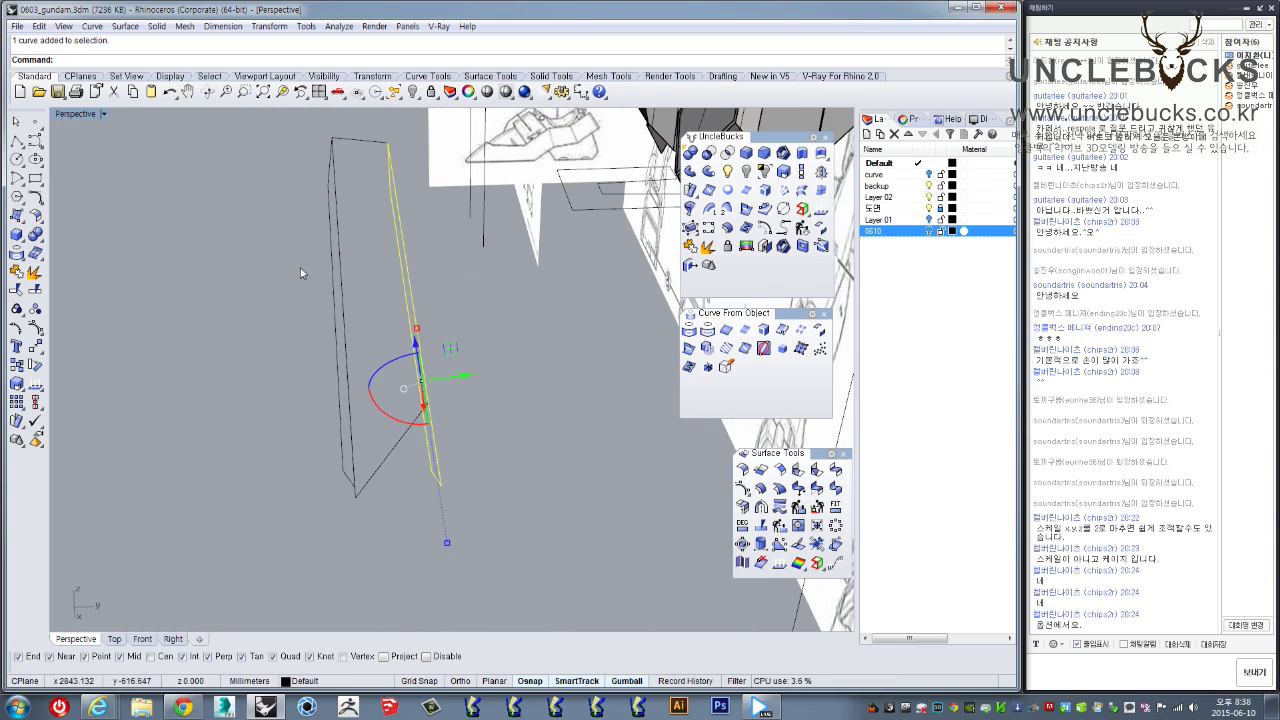
pyautogui.doubleClick(67, 115)
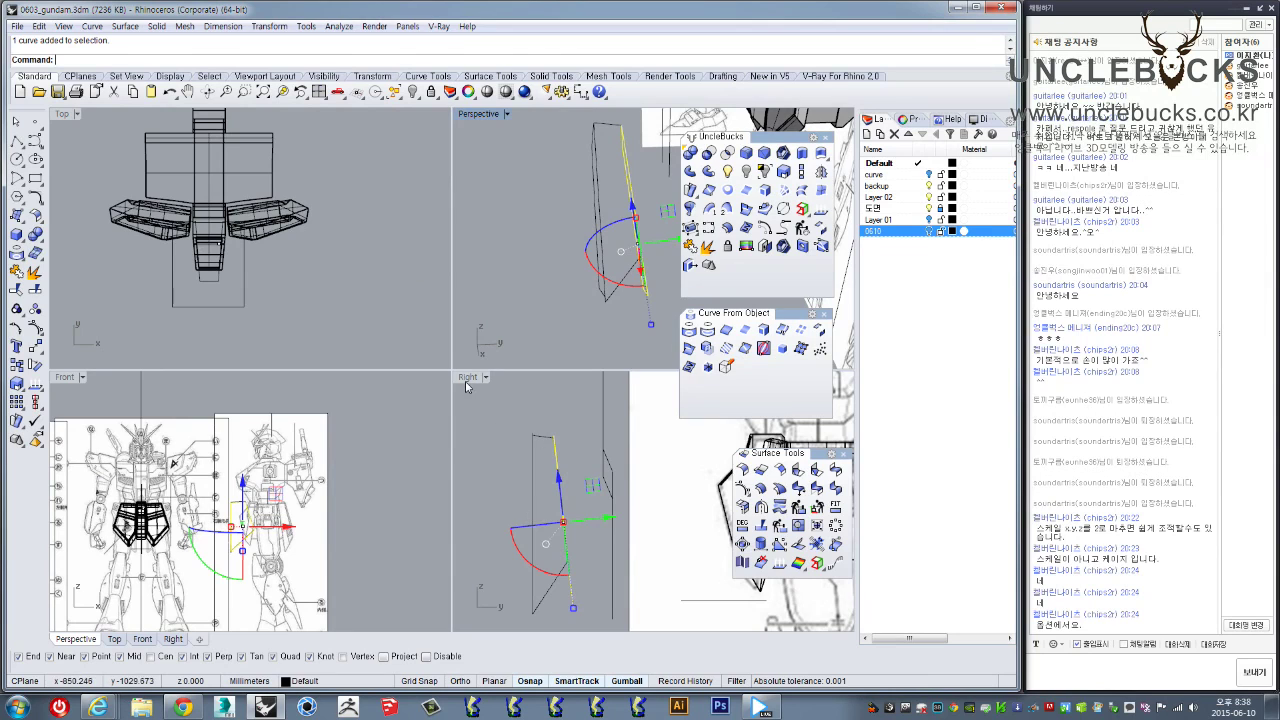
pyautogui.doubleClick(466, 379)
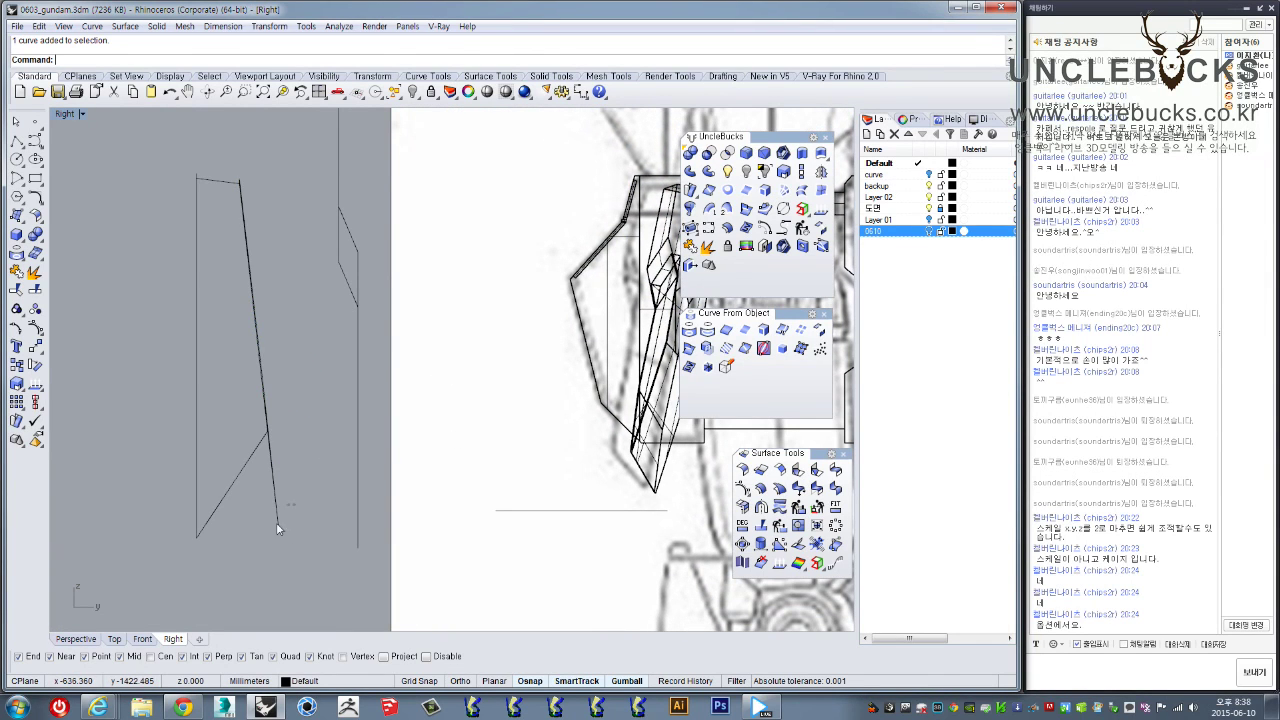
pyautogui.scroll(12, 268, 400)
pyautogui.scroll(-9, 270, 451)
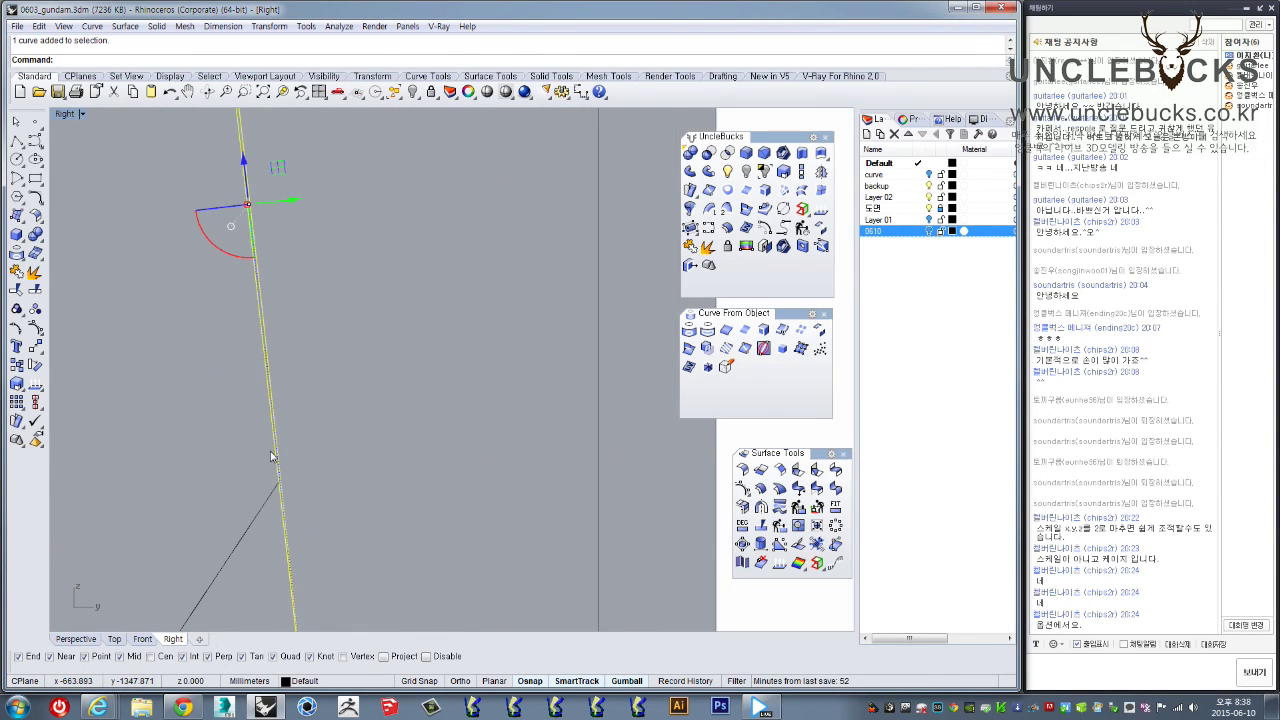
pyautogui.scroll(6, 245, 353)
pyautogui.scroll(-13, 245, 353)
pyautogui.scroll(12, 245, 290)
pyautogui.moveTo(253, 212); pyautogui.dragTo(262, 336, button='right')
pyautogui.scroll(13, 256, 235)
pyautogui.scroll(-16, 256, 235)
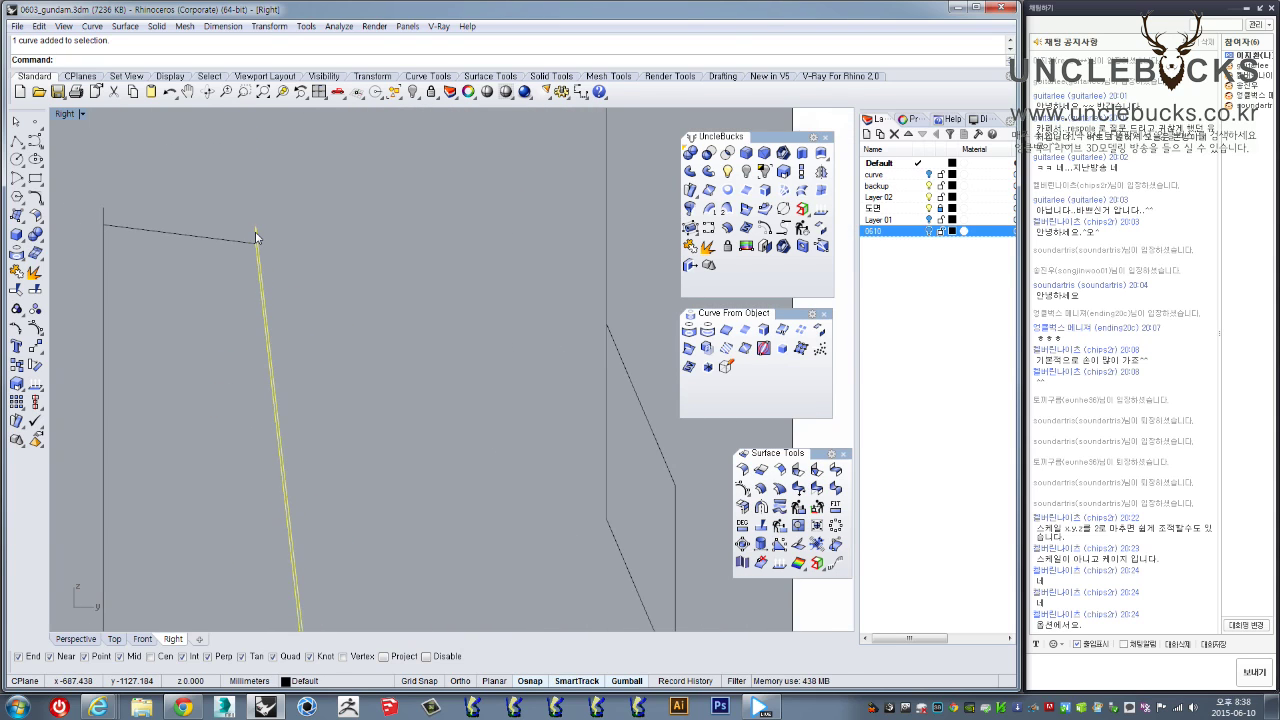
pyautogui.scroll(4, 256, 237)
pyautogui.doubleClick(66, 114)
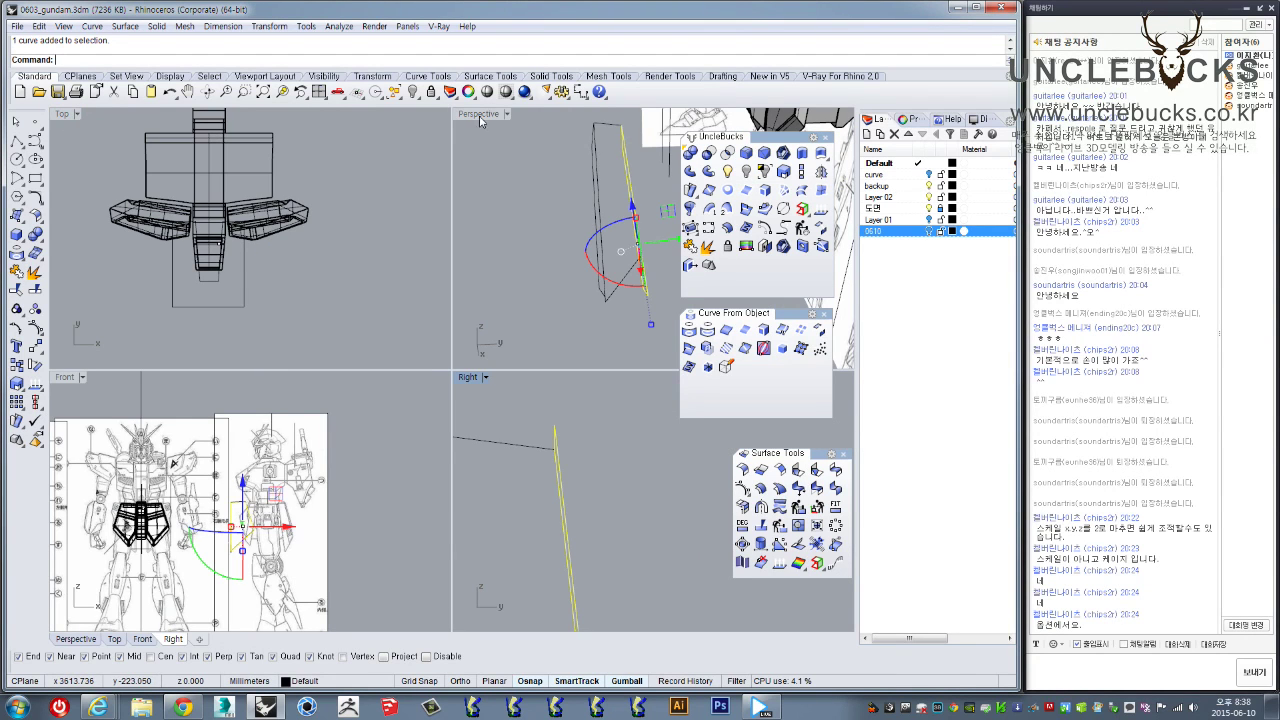
pyautogui.doubleClick(480, 116)
pyautogui.moveTo(480, 120); pyautogui.dragTo(441, 123, button='right')
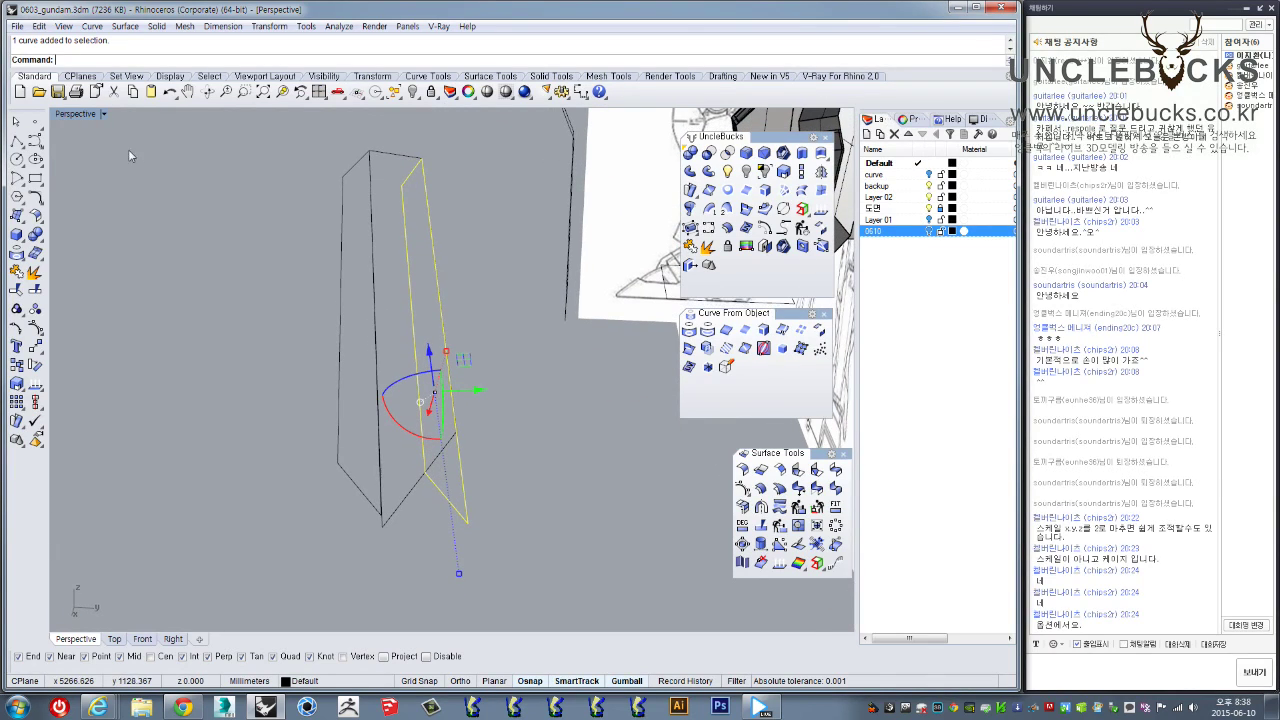
# Move the rotated skirt outline's two lower edit points together so its lowest corner lands on the side outline's corner
pyautogui.moveTo(460, 502); pyautogui.dragTo(442, 546, button='right')
pyautogui.moveTo(424, 560); pyautogui.dragTo(516, 466)
pyautogui.moveTo(500, 464); pyautogui.dragTo(495, 515, button='right')
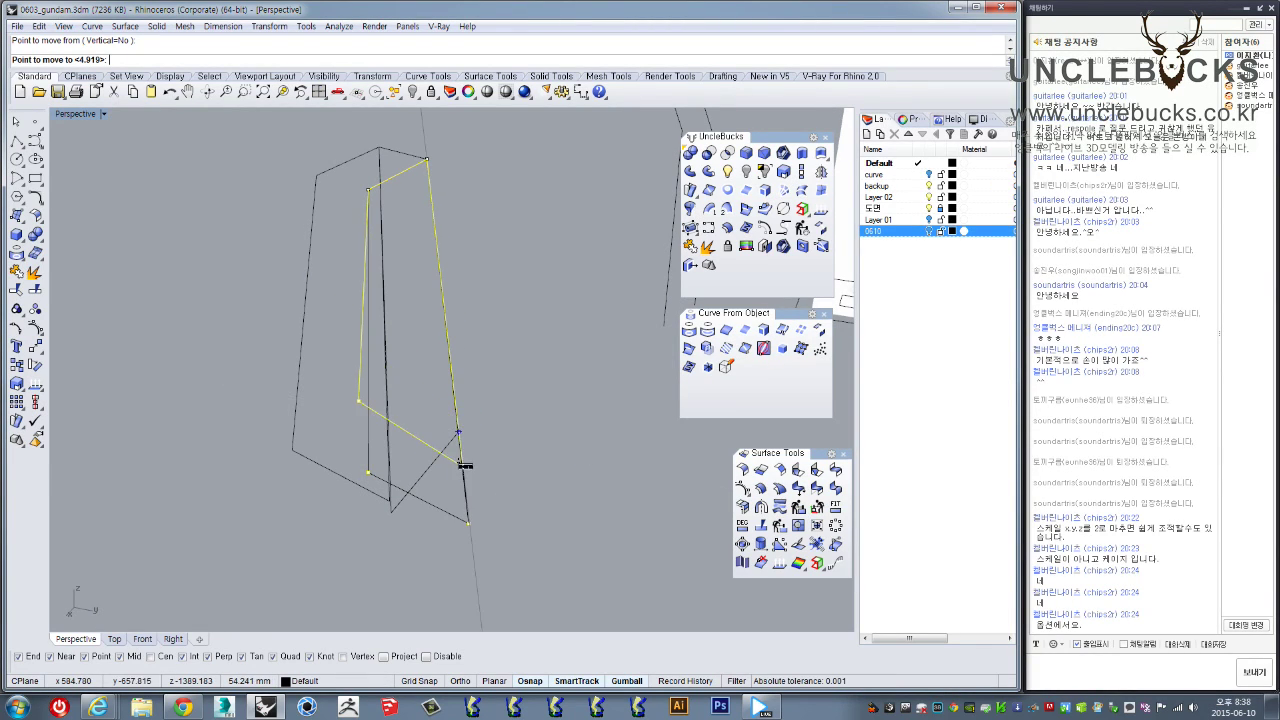
pyautogui.scroll(6, 455, 440)
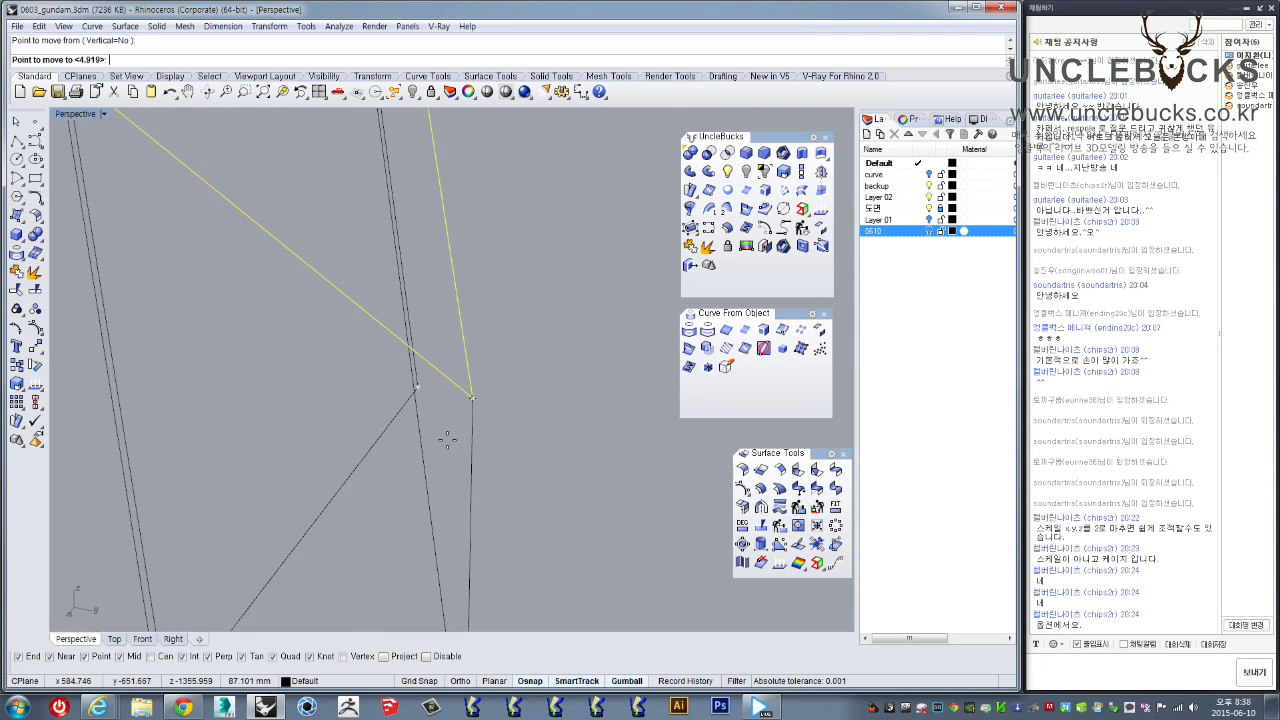
pyautogui.click(398, 344)
pyautogui.scroll(-10, 437, 349)
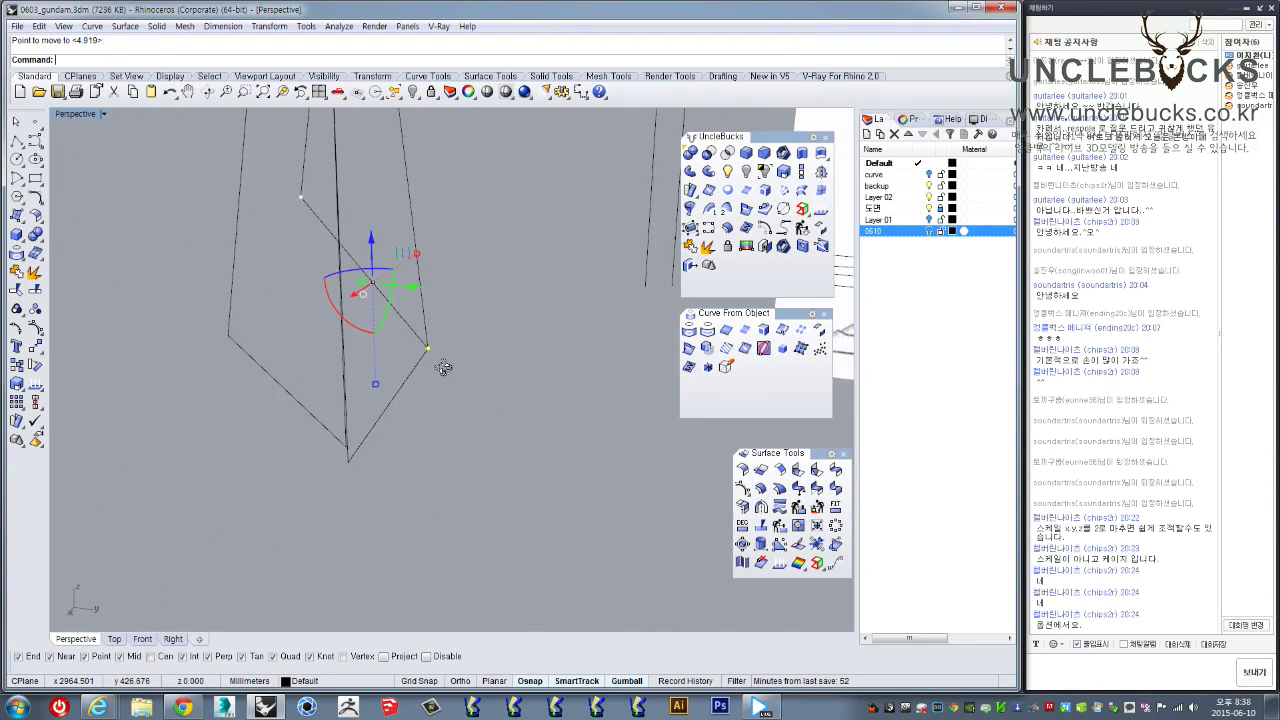
# Shift the rotated outline's single side corner point inward in the Front view, close to the other skirt outline's slanted edge
pyautogui.moveTo(421, 432); pyautogui.dragTo(505, 455, button='right')
pyautogui.scroll(2, 560, 460)
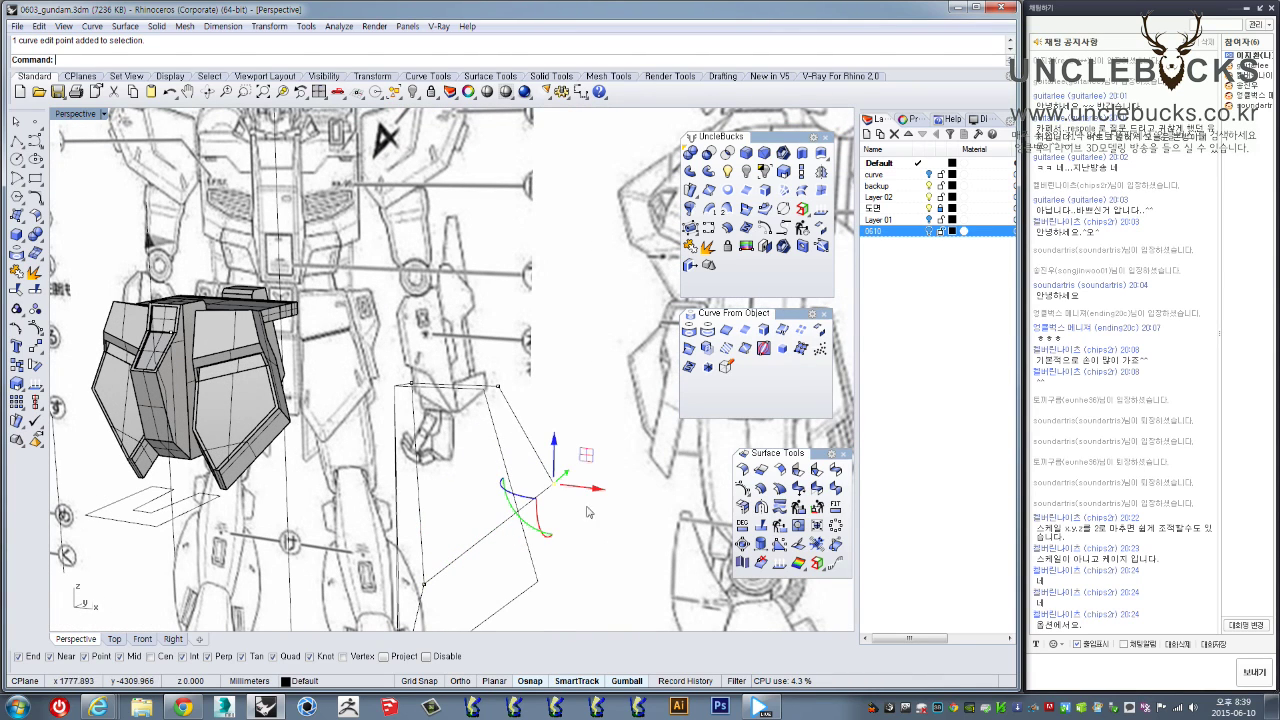
pyautogui.doubleClick(68, 116)
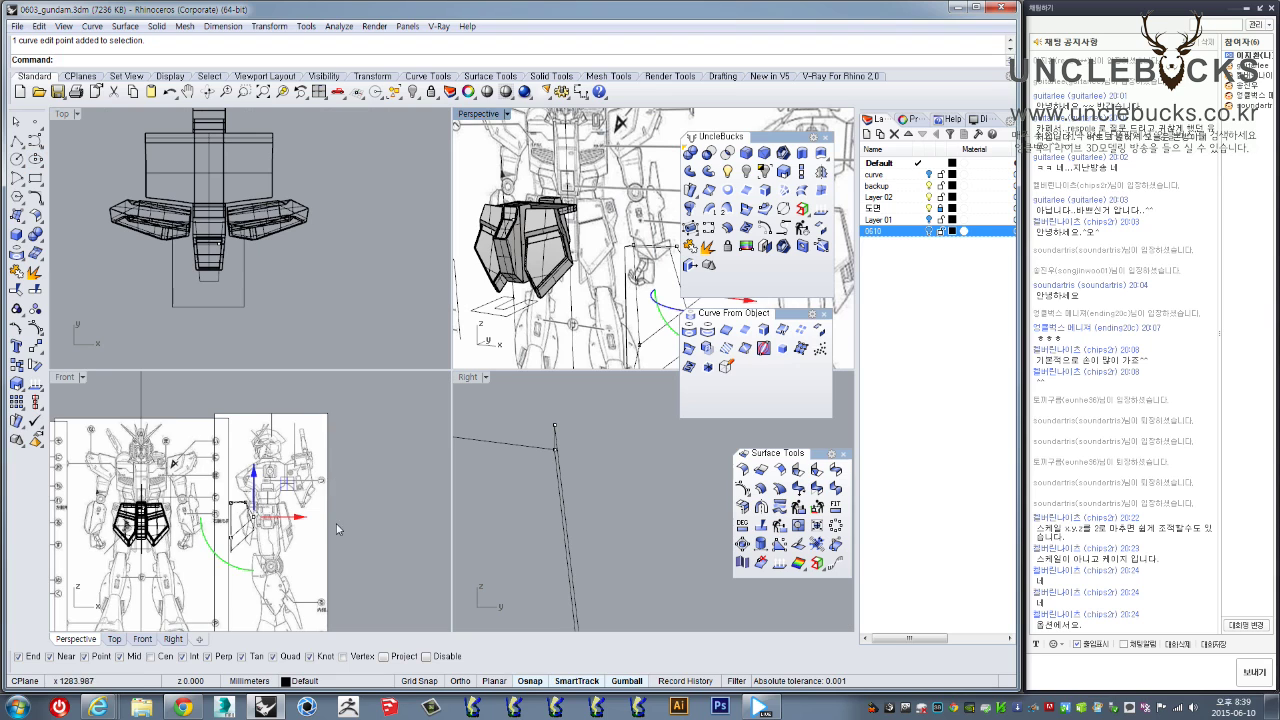
pyautogui.scroll(10, 337, 529)
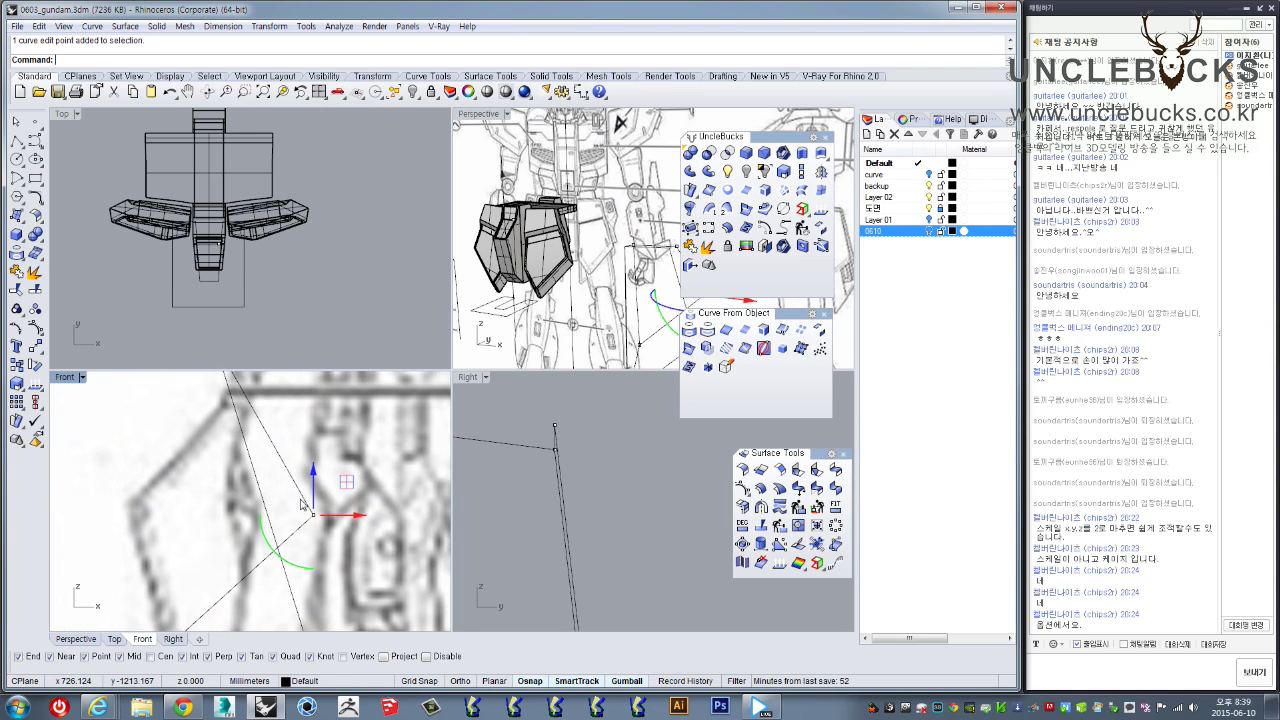
pyautogui.scroll(-3, 301, 504)
pyautogui.scroll(3, 324, 506)
pyautogui.moveTo(328, 484); pyautogui.dragTo(307, 486)
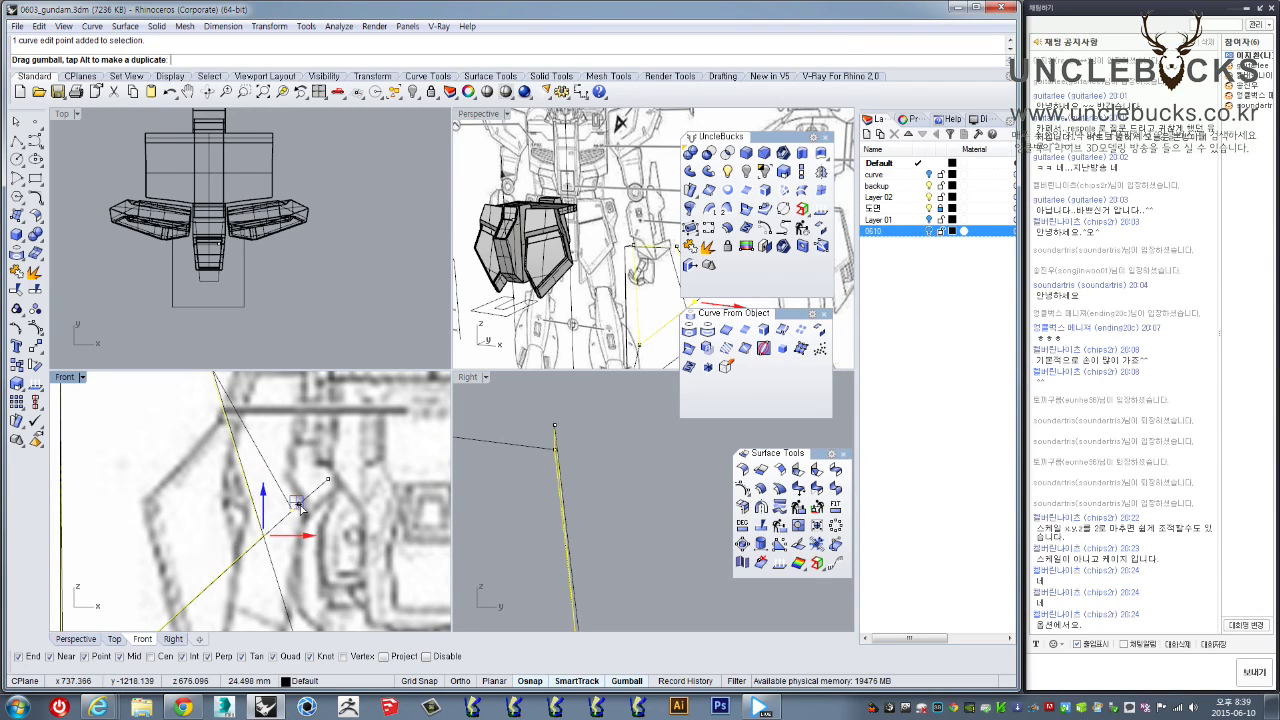
pyautogui.moveTo(300, 509); pyautogui.dragTo(302, 508)
pyautogui.scroll(5, 330, 500)
pyautogui.moveTo(362, 466); pyautogui.dragTo(356, 468)
pyautogui.scroll(8, 336, 500)
pyautogui.hotkey('alt', 'Left')
pyautogui.hotkey('alt', 'Left')
pyautogui.hotkey('alt', 'Left')
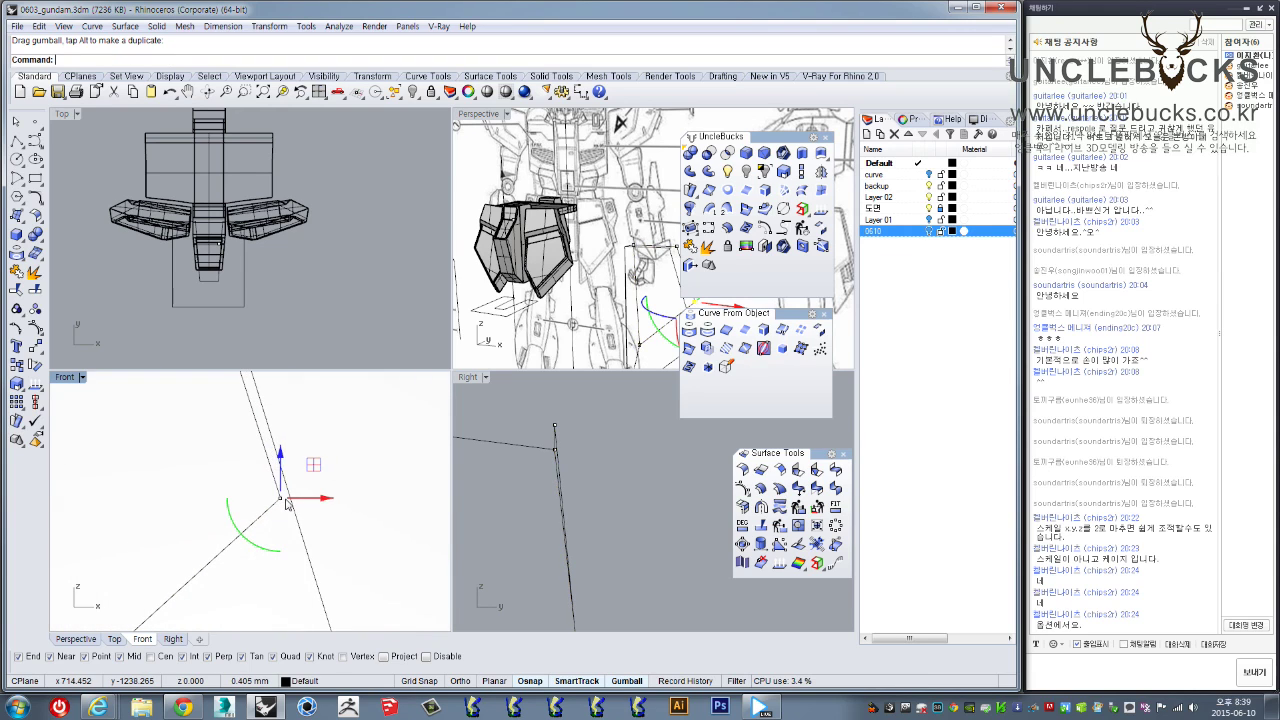
# Enable projected snapping and move the corner point onto the other skirt outline's slanted edge in the Front view
pyautogui.moveTo(284, 506); pyautogui.dragTo(296, 535, button='right')
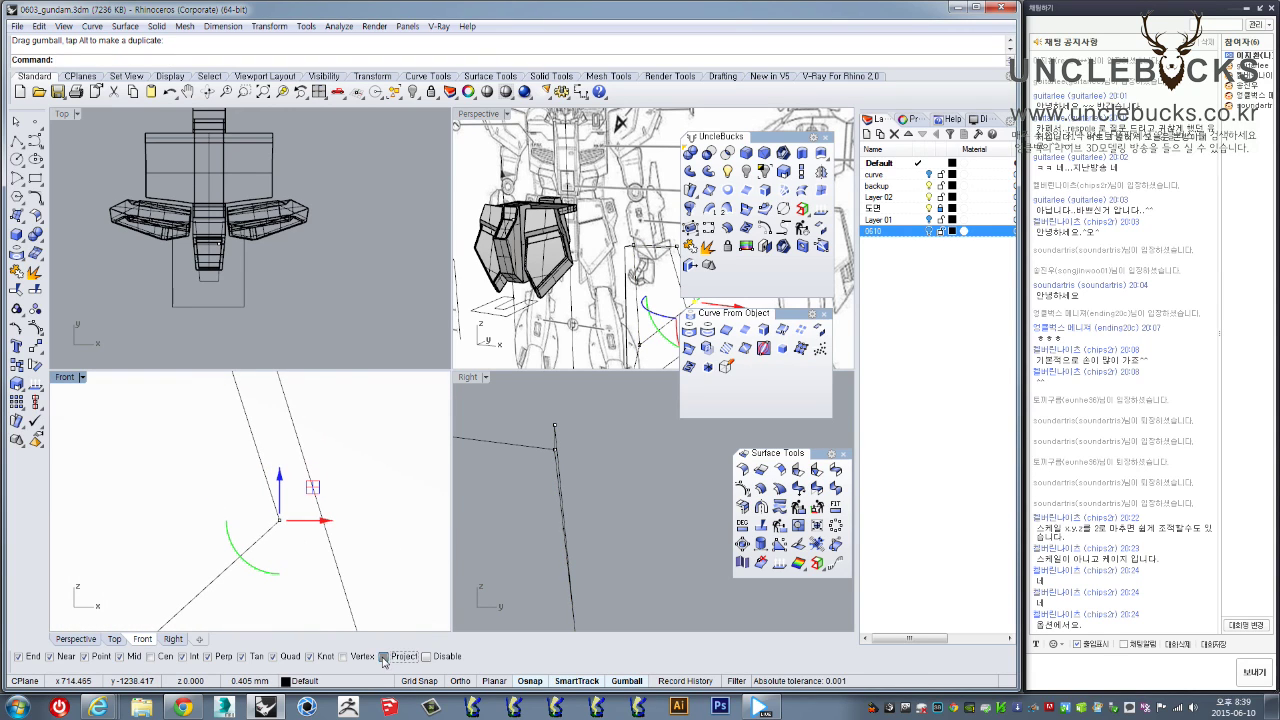
pyautogui.write('ove')
pyautogui.press('Return')
pyautogui.click(278, 520)
pyautogui.click(312, 490)
# Fine-tune the corner point slightly sideways so its edge runs just inside the other outline's slanted edge
pyautogui.scroll(-10, 342, 600)
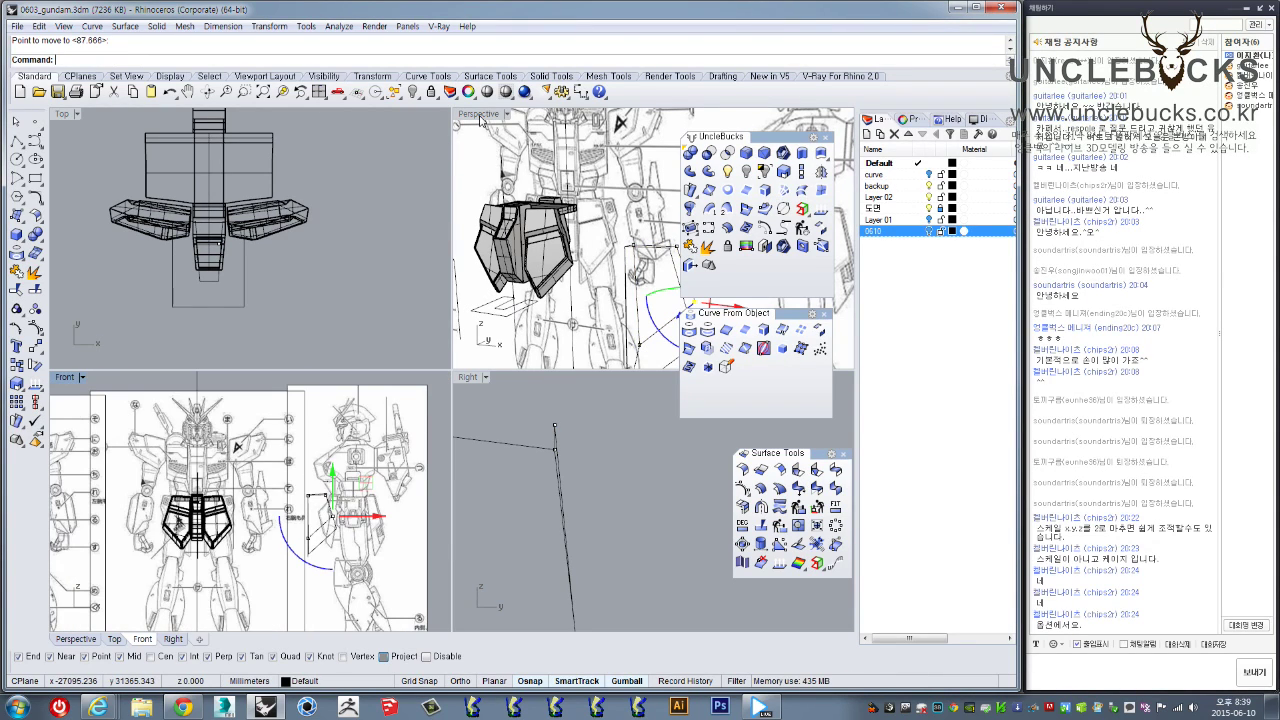
pyautogui.scroll(10, 337, 492)
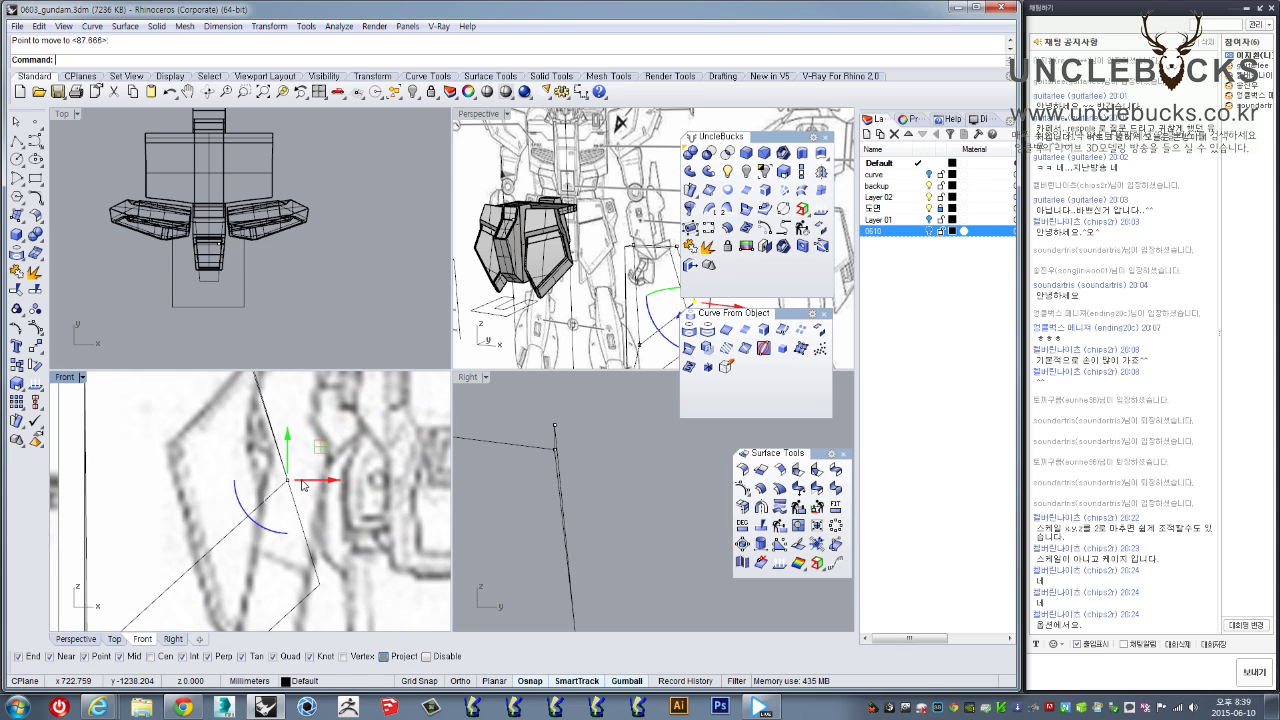
pyautogui.moveTo(309, 479); pyautogui.dragTo(281, 483)
pyautogui.scroll(10, 296, 480)
pyautogui.click(322, 480)
pyautogui.moveTo(325, 477); pyautogui.dragTo(338, 517, button='right')
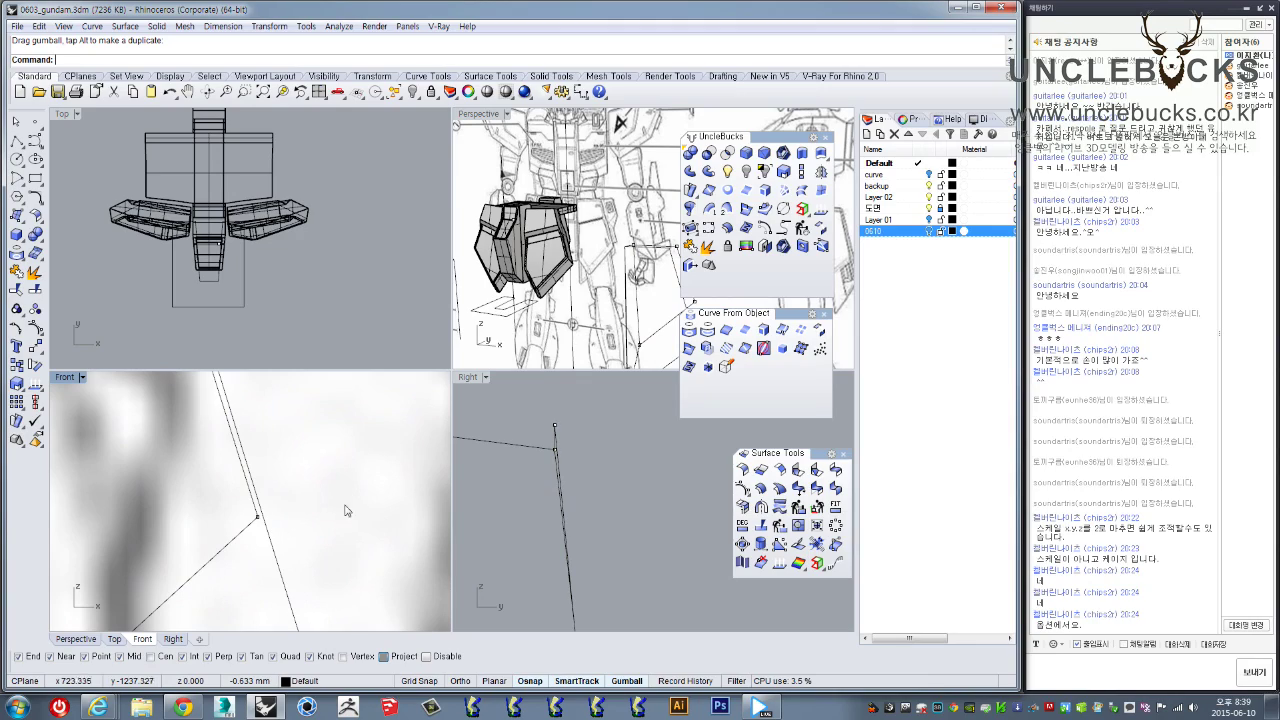
# Delete the side outline connecting the two skirt outlines
pyautogui.doubleClick(484, 115)
pyautogui.moveTo(366, 362); pyautogui.dragTo(410, 457, button='right')
pyautogui.scroll(-10, 298, 476)
pyautogui.scroll(5, 372, 496)
pyautogui.moveTo(372, 496); pyautogui.dragTo(305, 509, button='right')
pyautogui.scroll(8, 300, 480)
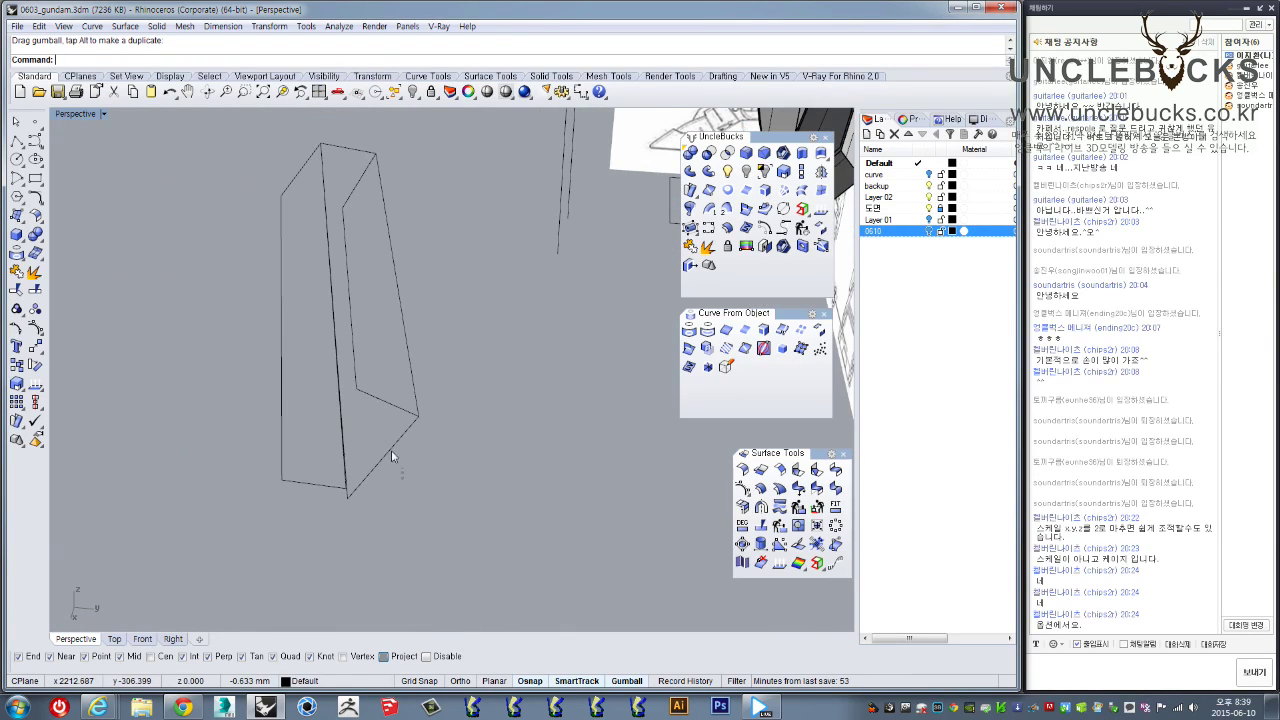
pyautogui.click(391, 452)
pyautogui.press('Delete')
pyautogui.scroll(-3, 420, 445)
pyautogui.moveTo(435, 442); pyautogui.dragTo(398, 330, button='right')
pyautogui.scroll(1, 394, 368)
pyautogui.moveTo(398, 330); pyautogui.dragTo(399, 364, button='right')
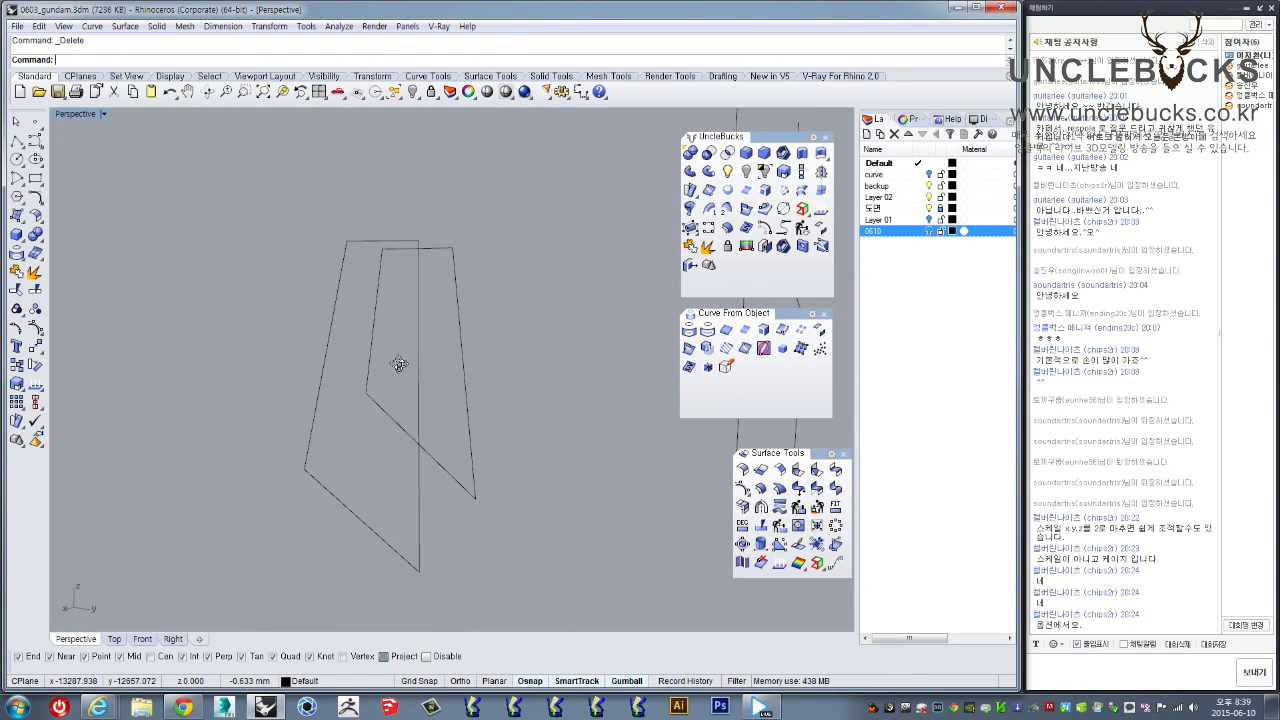
# Try to fill the smaller skirt outline with a planar surface
pyautogui.click(17, 216)
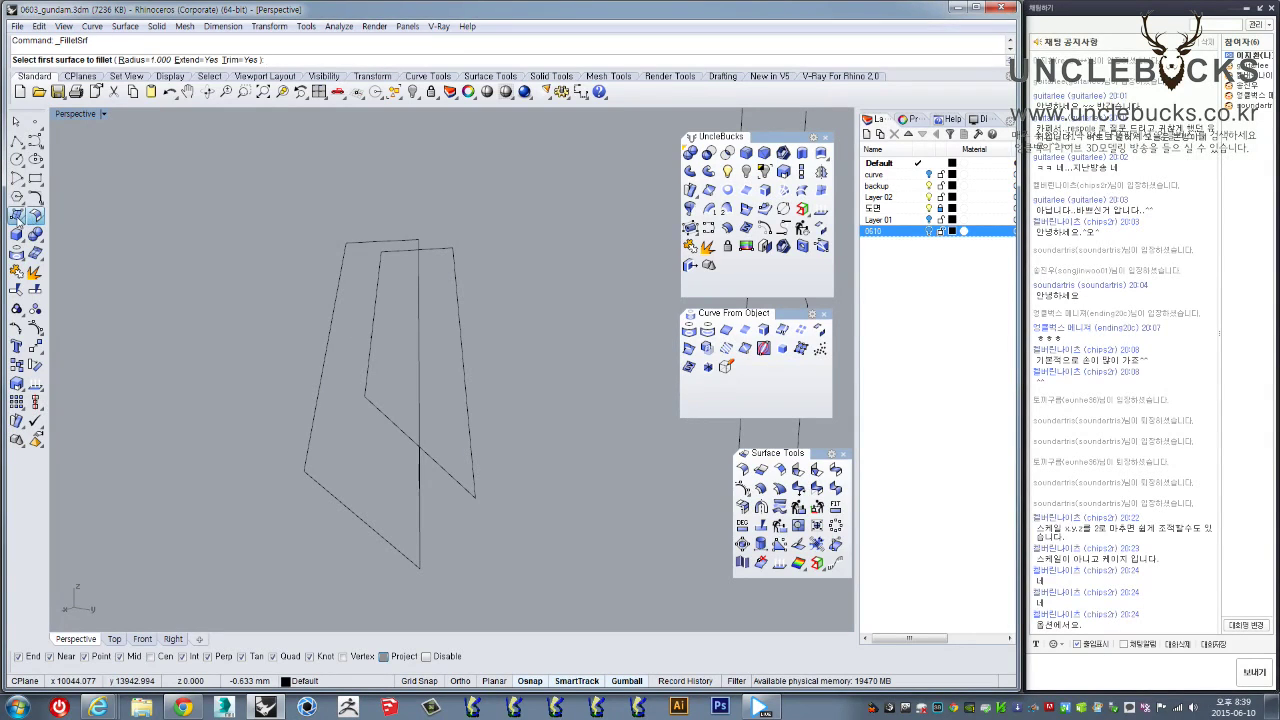
pyautogui.moveTo(357, 233); pyautogui.dragTo(358, 282, button='right')
pyautogui.press('Escape')
pyautogui.moveTo(467, 427); pyautogui.dragTo(538, 412, button='right')
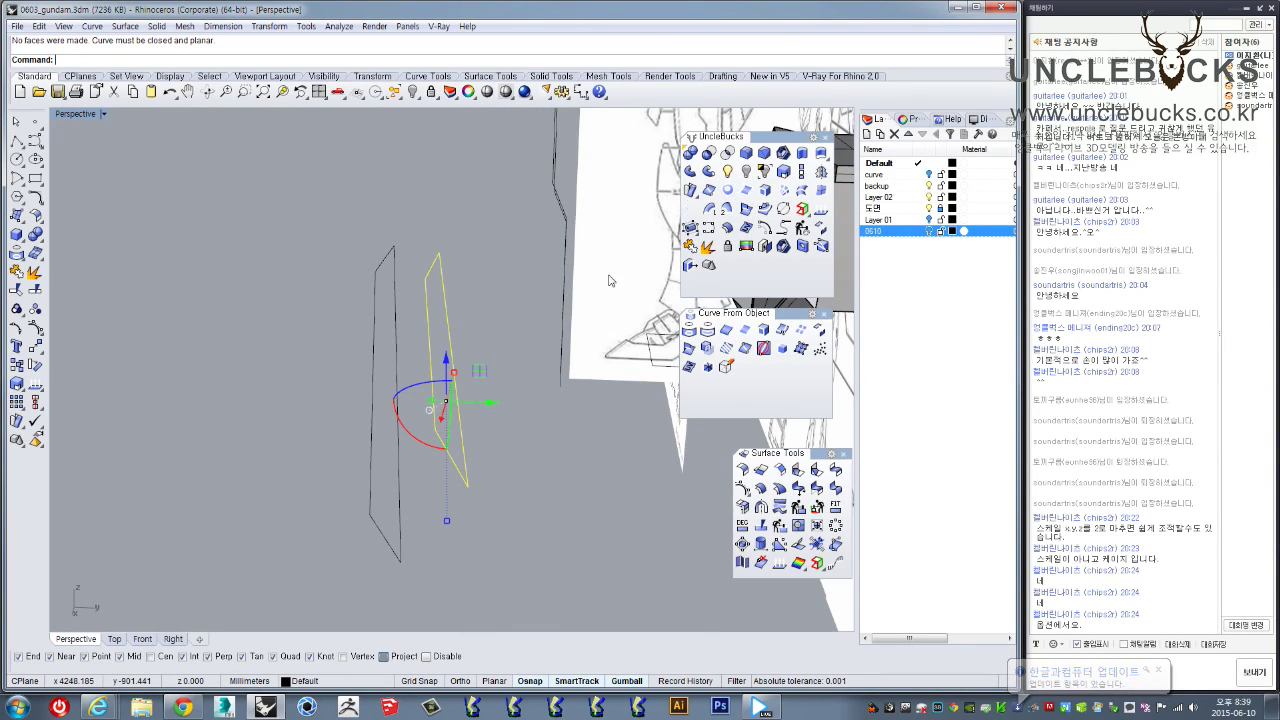
# Fill the larger skirt outline with a planar surface
pyautogui.click(401, 550)
pyautogui.rightClick(572, 469)
pyautogui.moveTo(480, 389); pyautogui.dragTo(395, 401, button='right')
pyautogui.click(365, 455)
pyautogui.moveTo(365, 455); pyautogui.dragTo(381, 411, button='right')
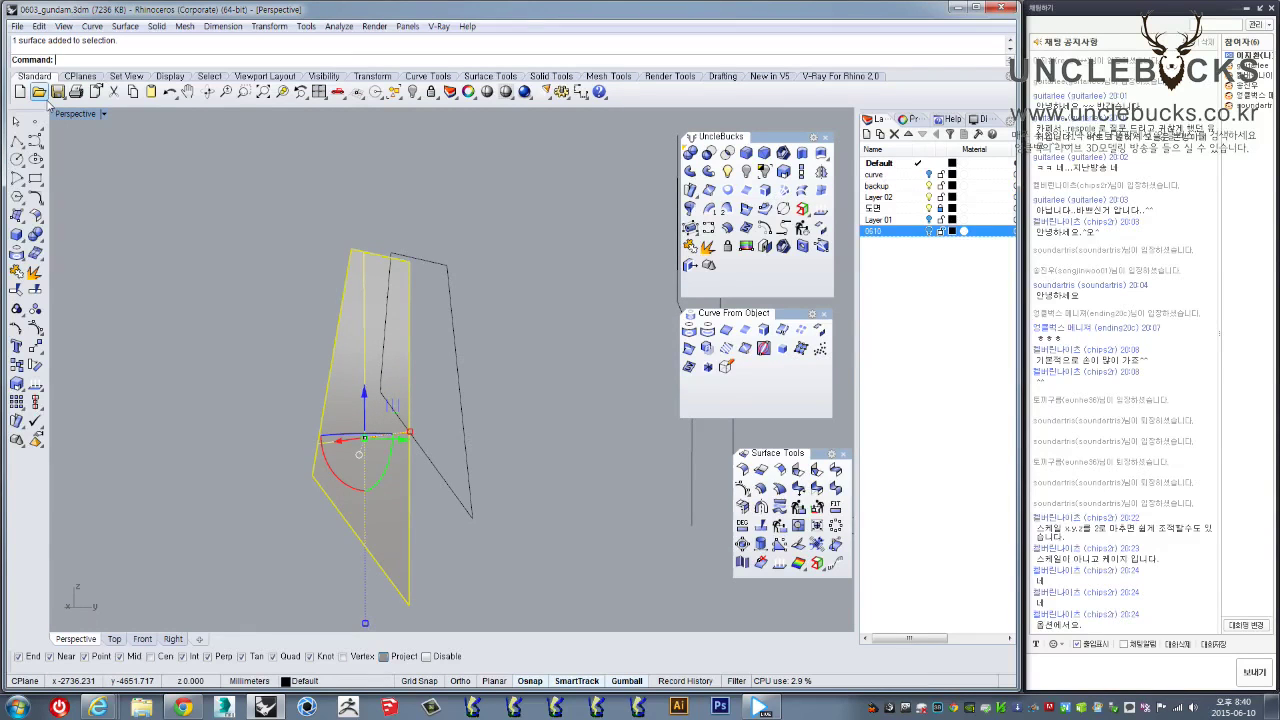
# Turn off projected snapping and create a three-point rectangular plane from the smaller outline's top edge and lowest corner
pyautogui.moveTo(350, 368); pyautogui.dragTo(360, 322, button='right')
pyautogui.moveTo(390, 406); pyautogui.dragTo(498, 478, button='right')
pyautogui.click(478, 434)
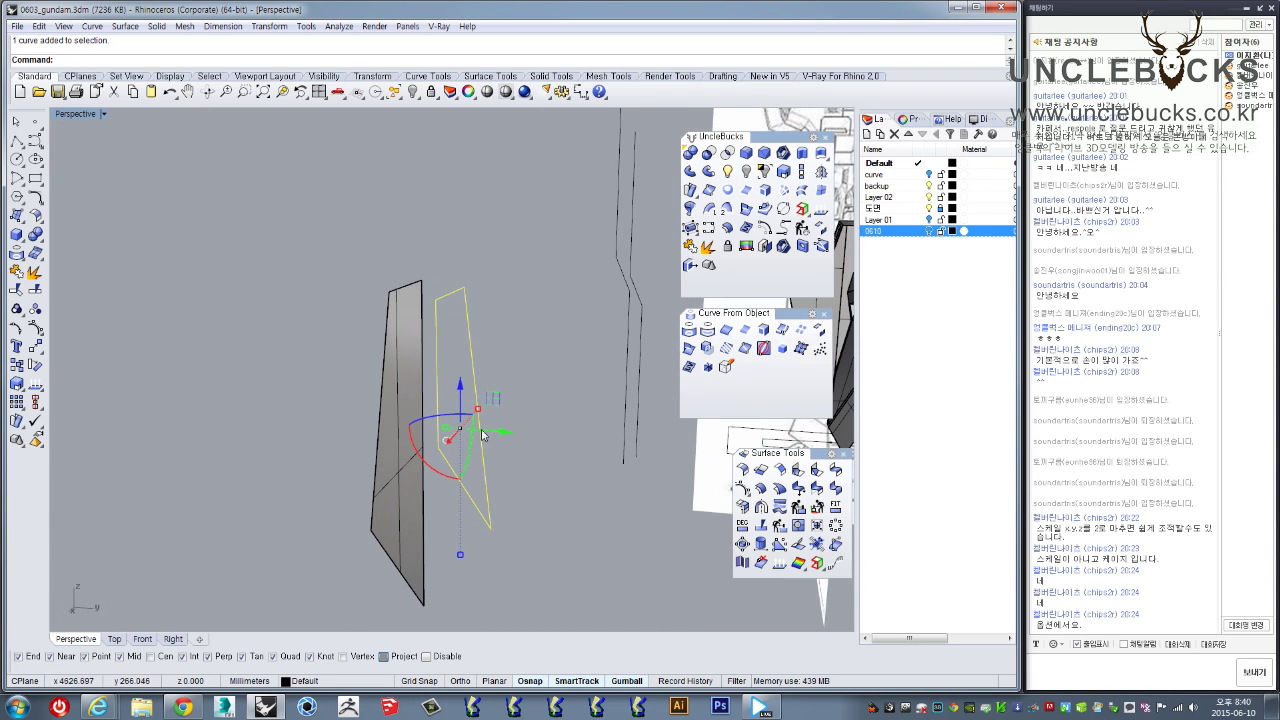
pyautogui.click(16, 215)
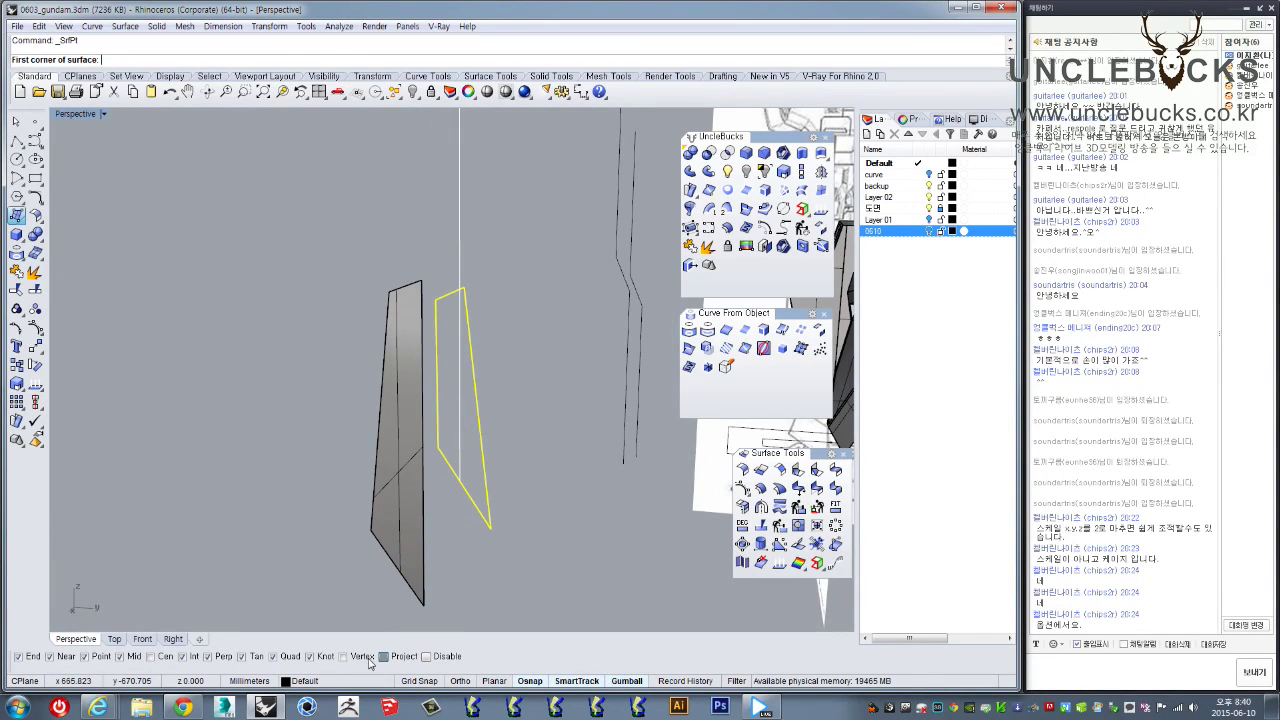
pyautogui.click(16, 215)
pyautogui.click(57, 242)
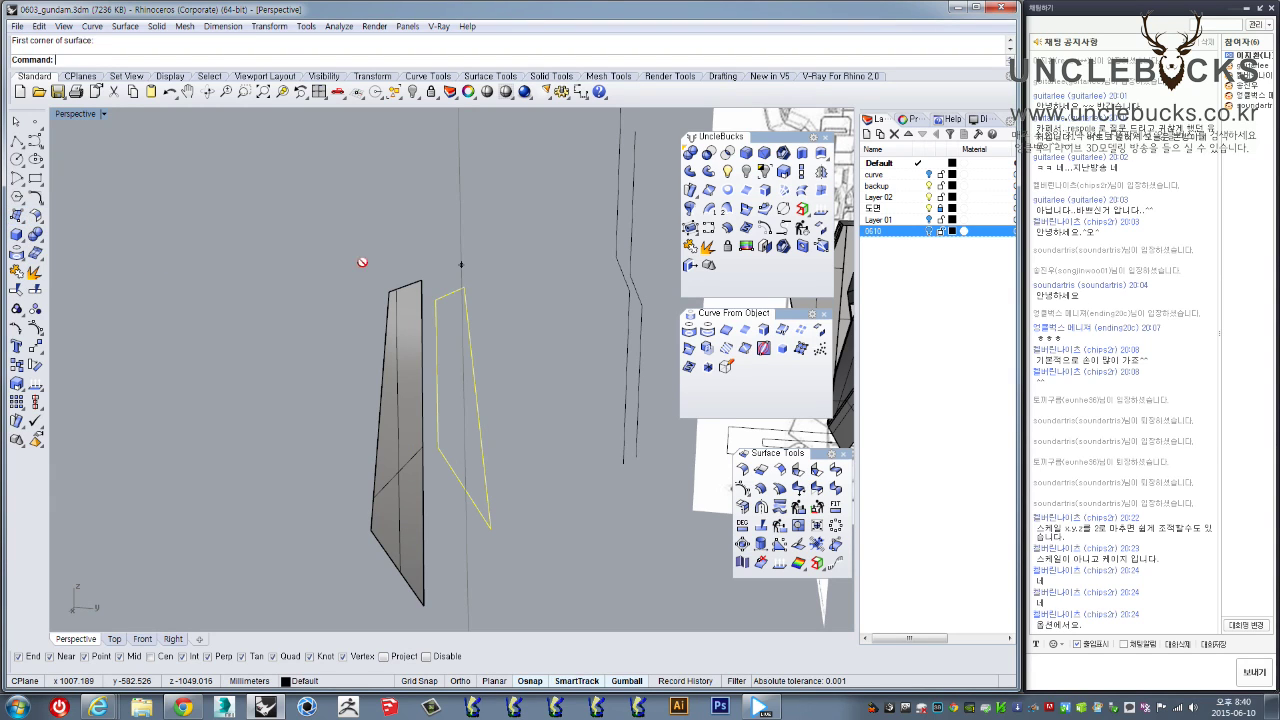
pyautogui.click(458, 290)
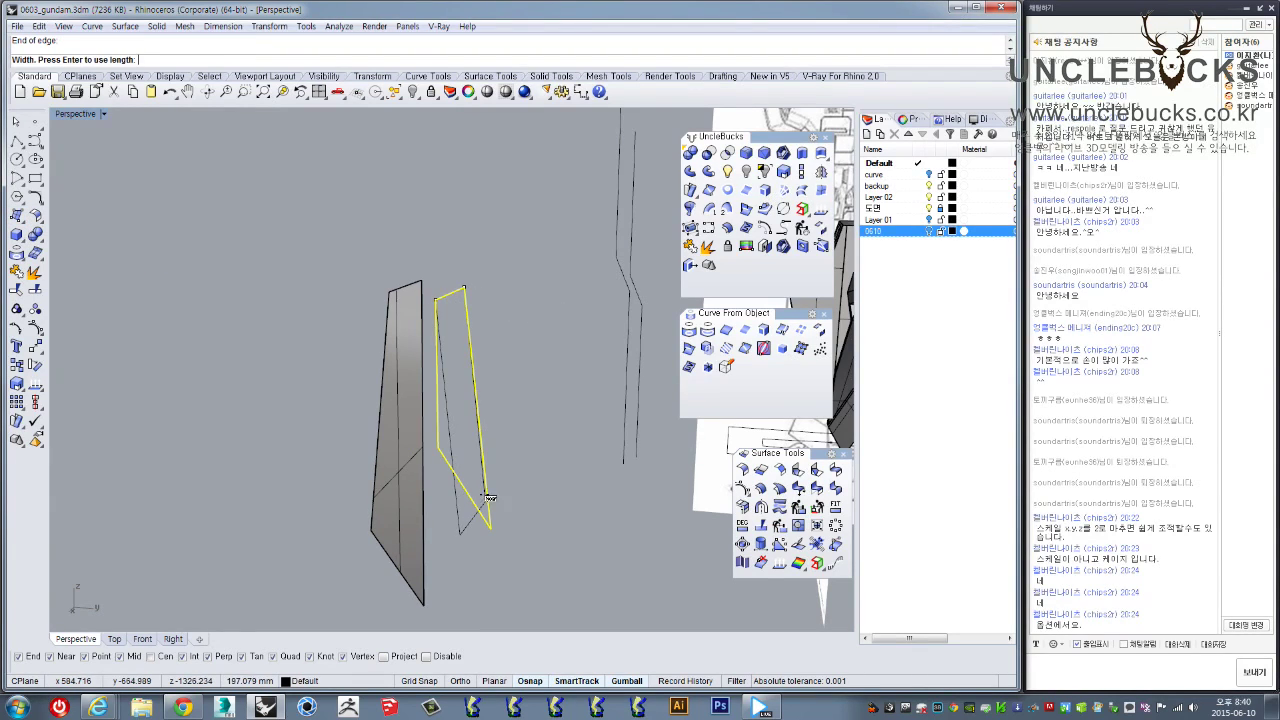
pyautogui.click(489, 527)
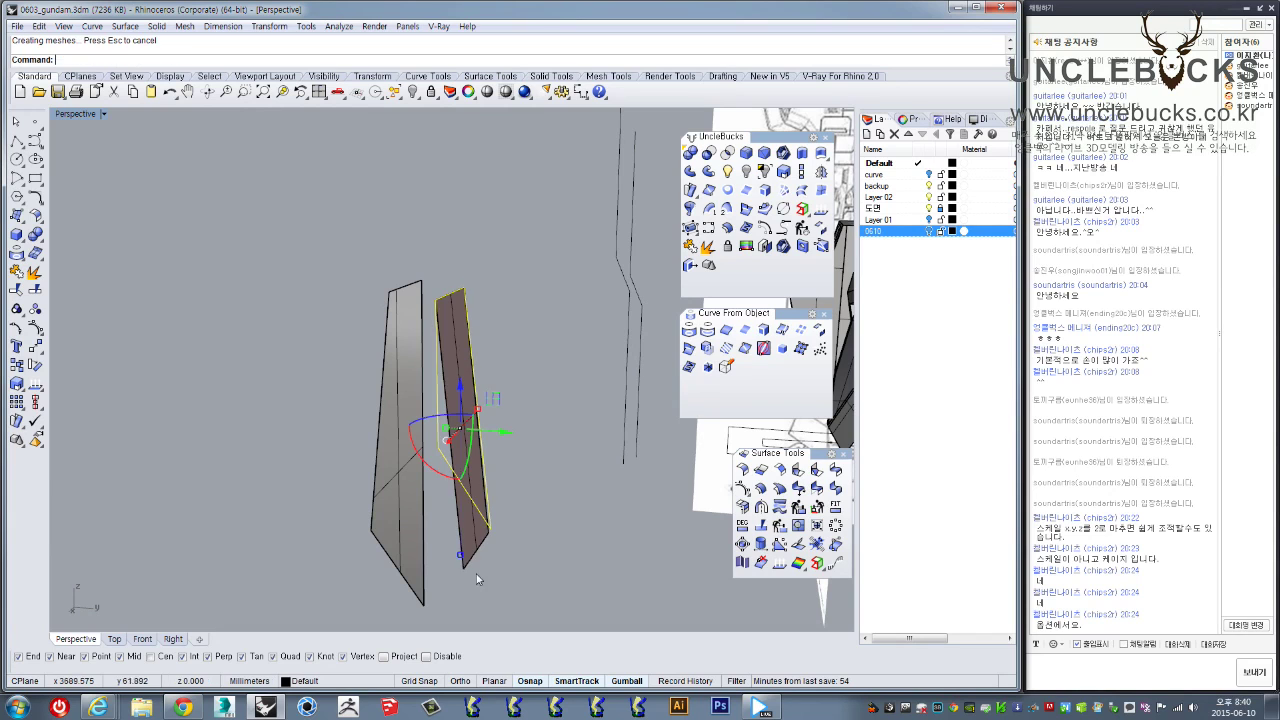
# Widen the new plane and stretch it in one direction from its lower corner past the smaller outline's top edge
pyautogui.moveTo(468, 570); pyautogui.dragTo(401, 488, button='right')
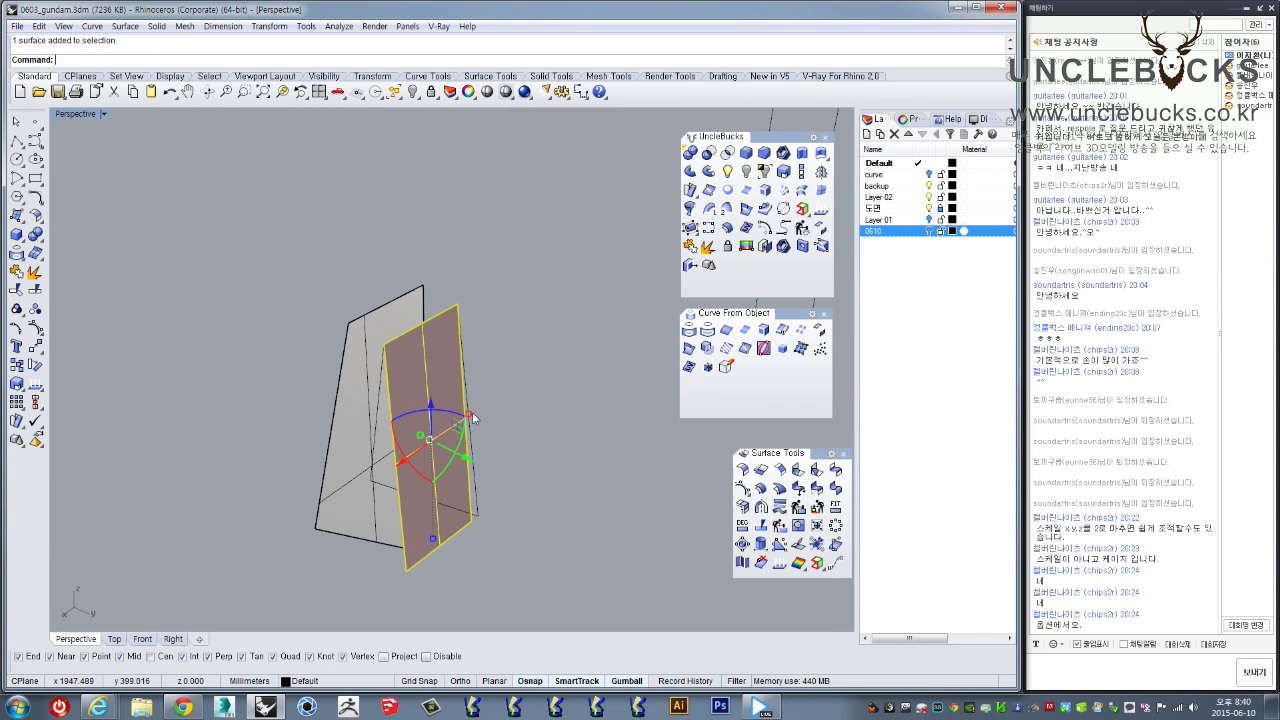
pyautogui.moveTo(470, 415); pyautogui.dragTo(518, 380)
pyautogui.moveTo(413, 588); pyautogui.dragTo(474, 520, button='right')
pyautogui.click(716, 276)
pyautogui.click(504, 518)
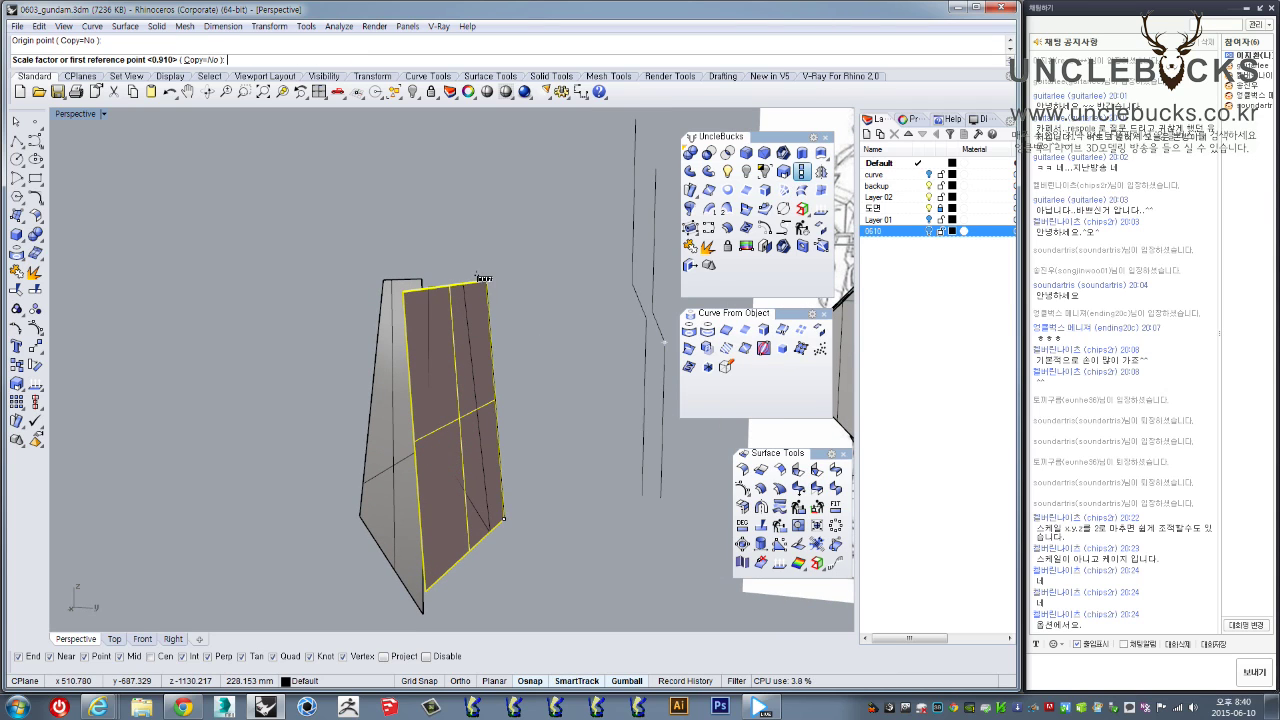
pyautogui.click(481, 278)
pyautogui.click(479, 239)
# Stretch the plane slightly along its lower edge in one direction, using its far lower corner as the origin
pyautogui.moveTo(474, 350); pyautogui.dragTo(404, 558, button='right')
pyautogui.rightClick(374, 617)
pyautogui.click(354, 620)
pyautogui.click(508, 481)
pyautogui.click(518, 472)
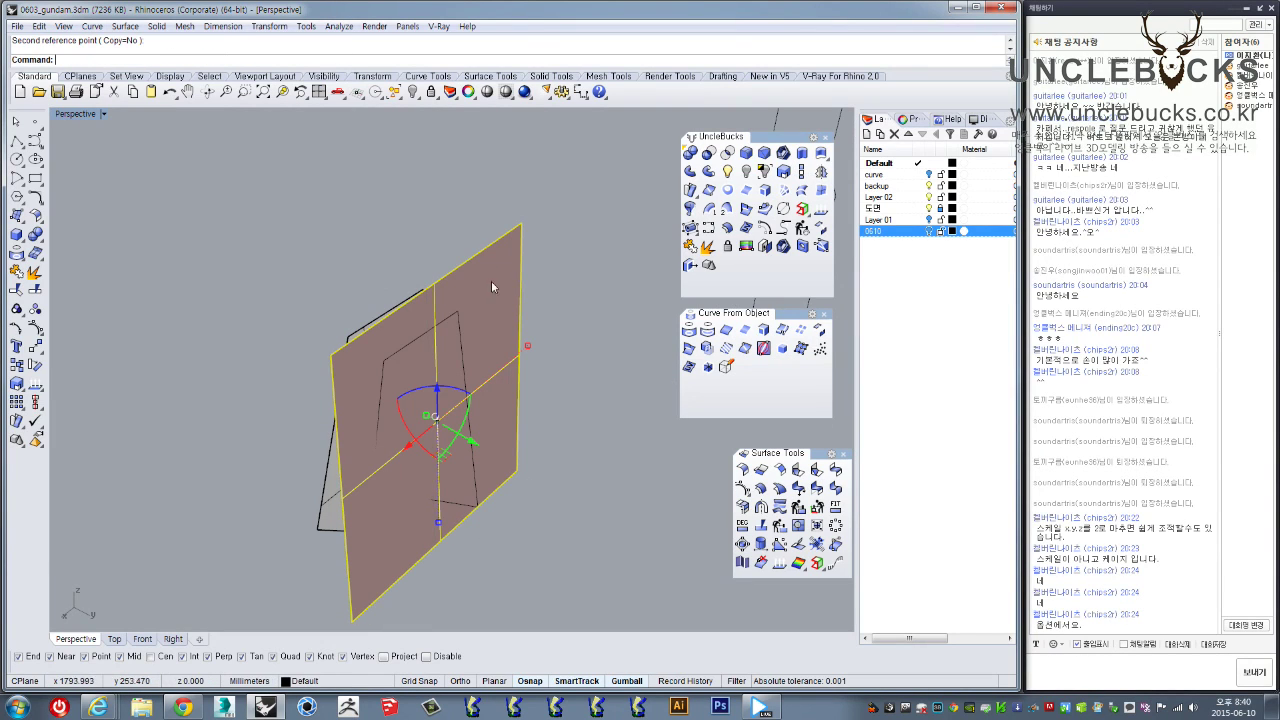
# Stretch the plane slightly downward in one direction, using its upper corner as the origin and the corner below as reference
pyautogui.rightClick(520, 240)
pyautogui.click(522, 224)
pyautogui.click(516, 470)
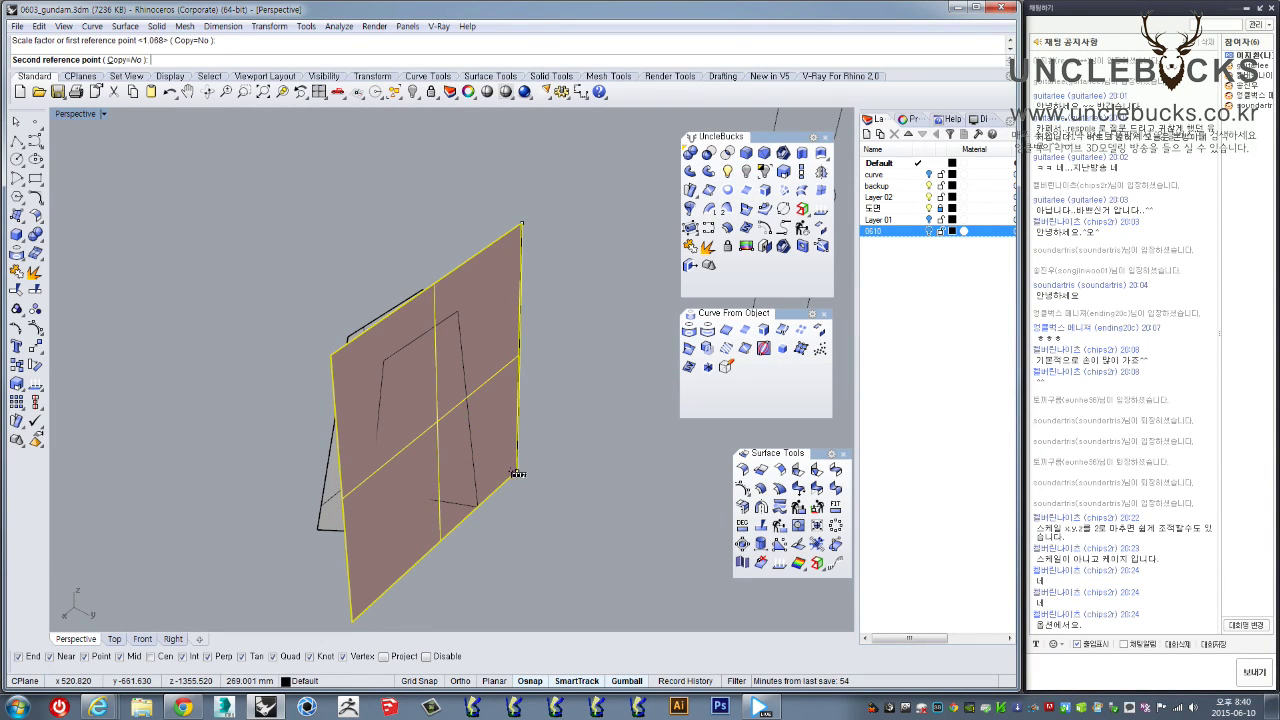
pyautogui.click(517, 499)
pyautogui.moveTo(529, 492); pyautogui.dragTo(520, 365, button='right')
pyautogui.rightClick(505, 310)
pyautogui.press('Escape')
pyautogui.press('Escape')
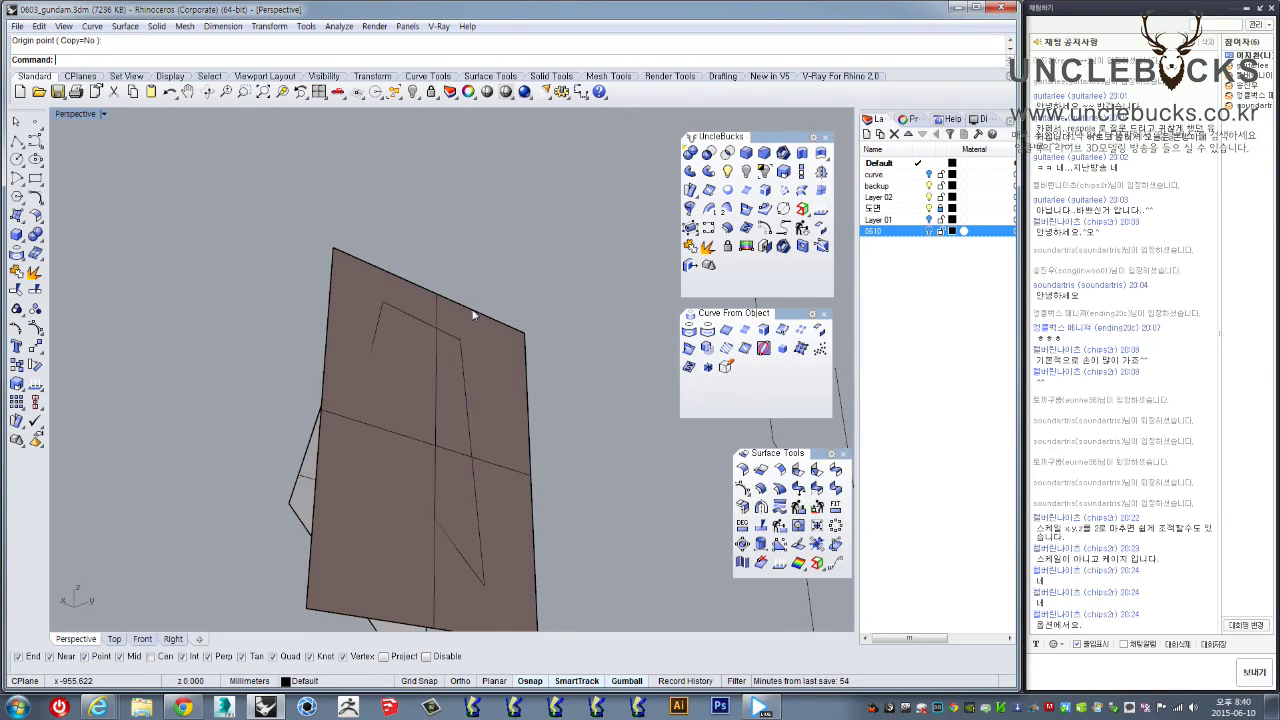
# Project the smaller skirt outline onto the enlarged plane from the Front view
pyautogui.click(455, 340)
pyautogui.click(474, 328)
pyautogui.click(466, 326)
pyautogui.click(373, 313)
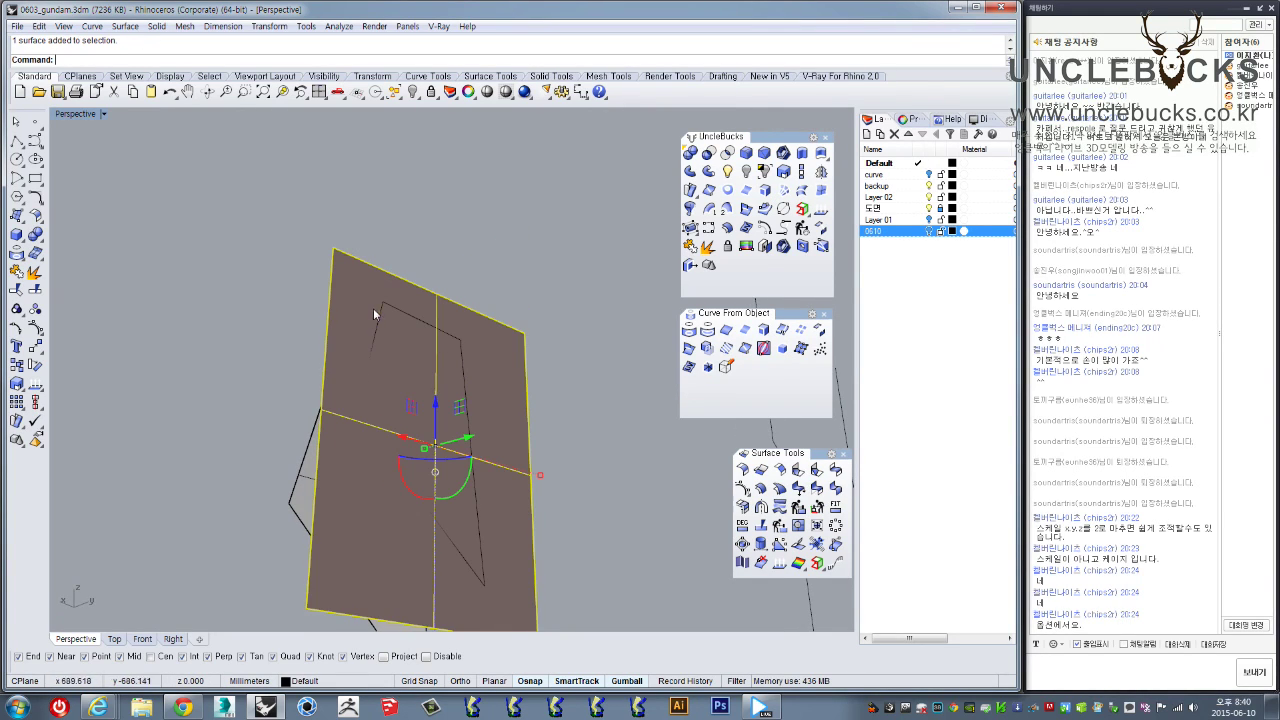
pyautogui.doubleClick(70, 114)
pyautogui.scroll(5, 374, 440)
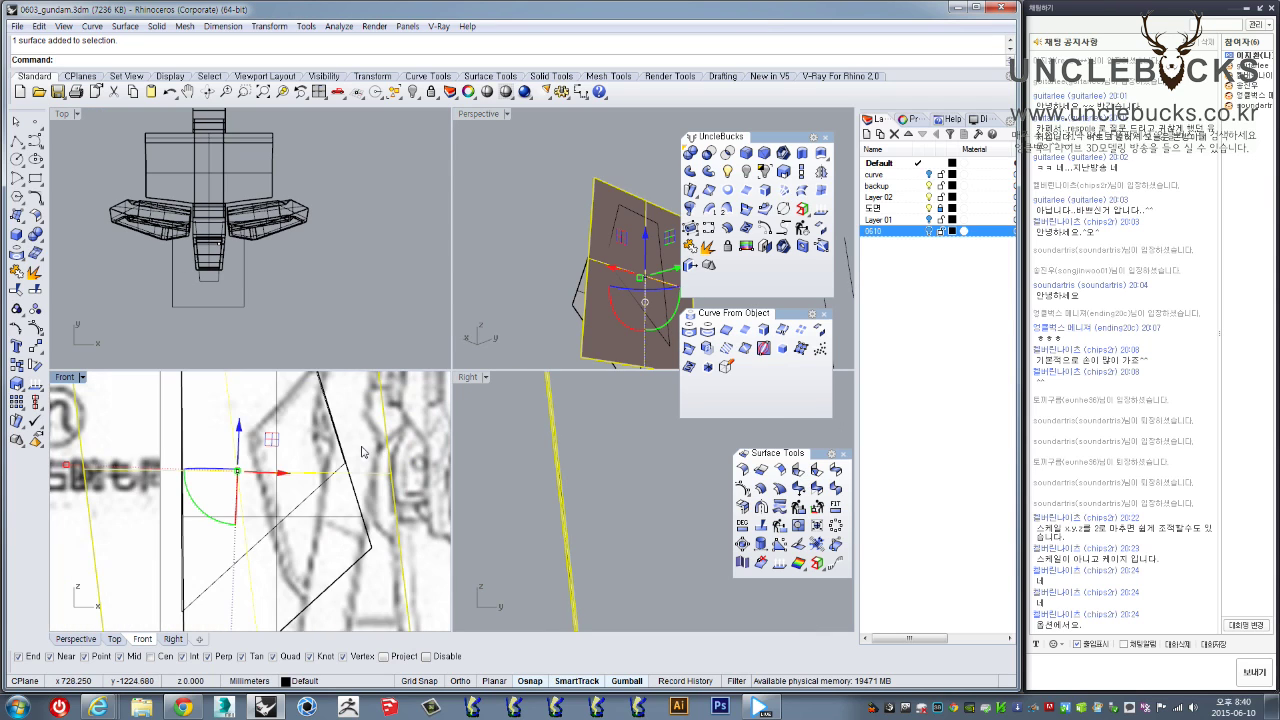
pyautogui.scroll(-2, 362, 452)
pyautogui.click(17, 252)
pyautogui.click(332, 475)
pyautogui.rightClick(332, 475)
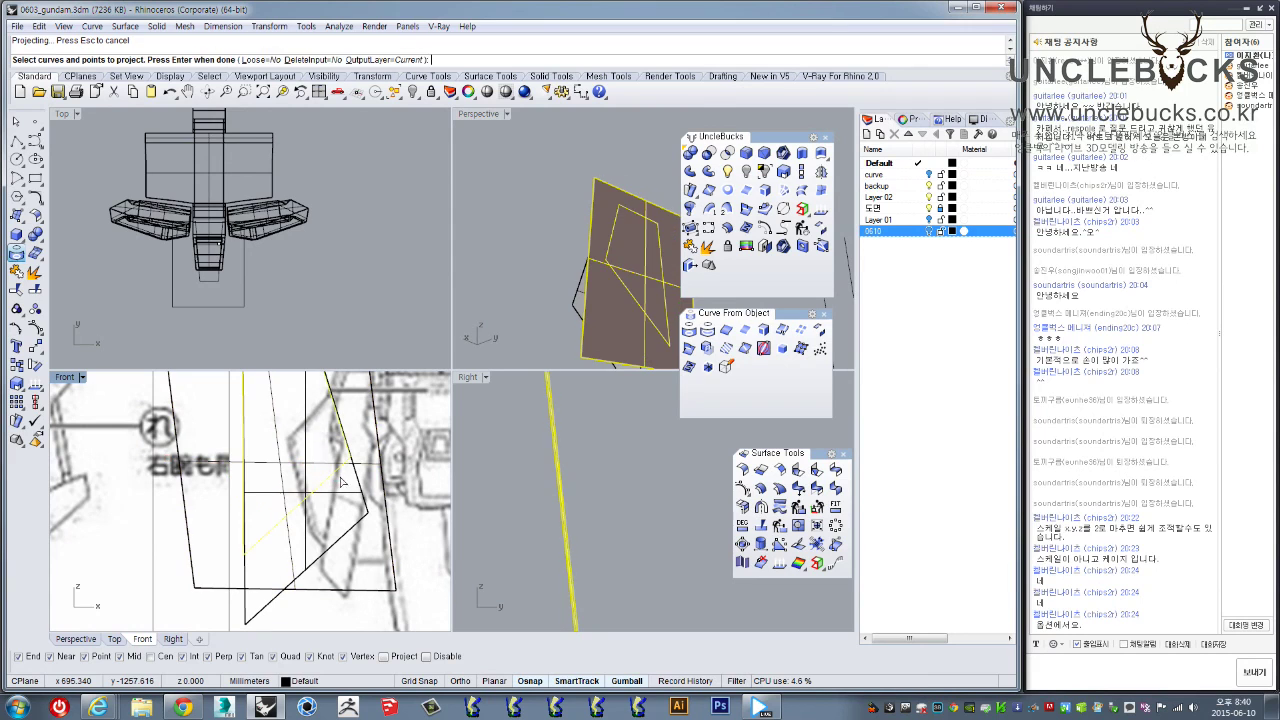
# Trim away the parts of the plane outside the projected outline, leaving the smaller skirt face
pyautogui.doubleClick(484, 115)
pyautogui.moveTo(456, 284); pyautogui.dragTo(572, 385, button='right')
pyautogui.scroll(4, 426, 391)
pyautogui.scroll(10, 426, 392)
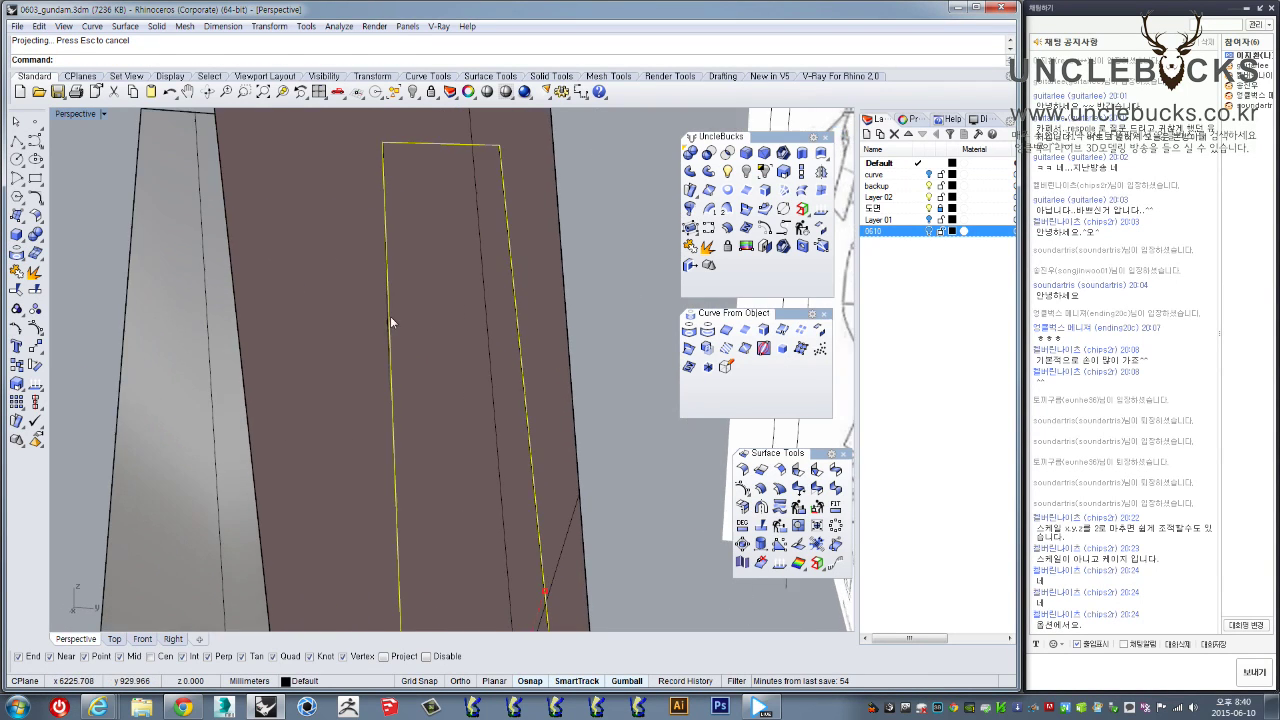
pyautogui.scroll(-3, 394, 340)
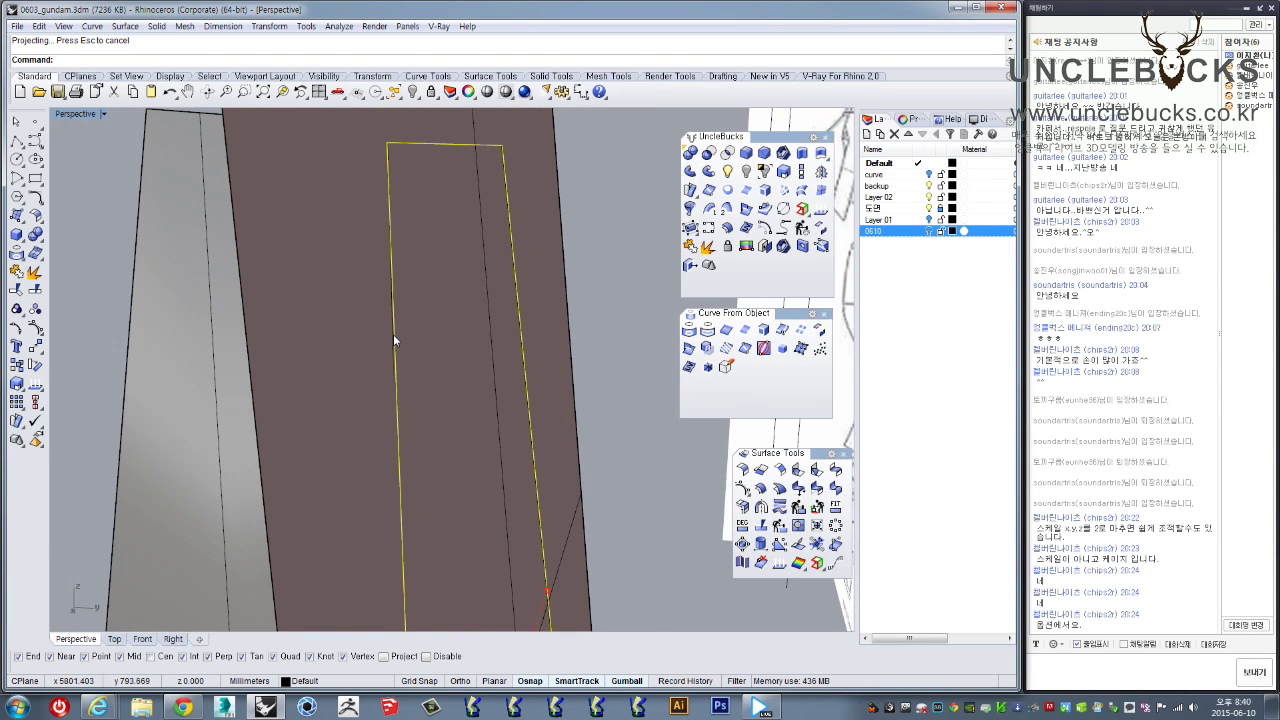
pyautogui.scroll(-3, 391, 342)
pyautogui.moveTo(391, 342); pyautogui.dragTo(270, 325, button='right')
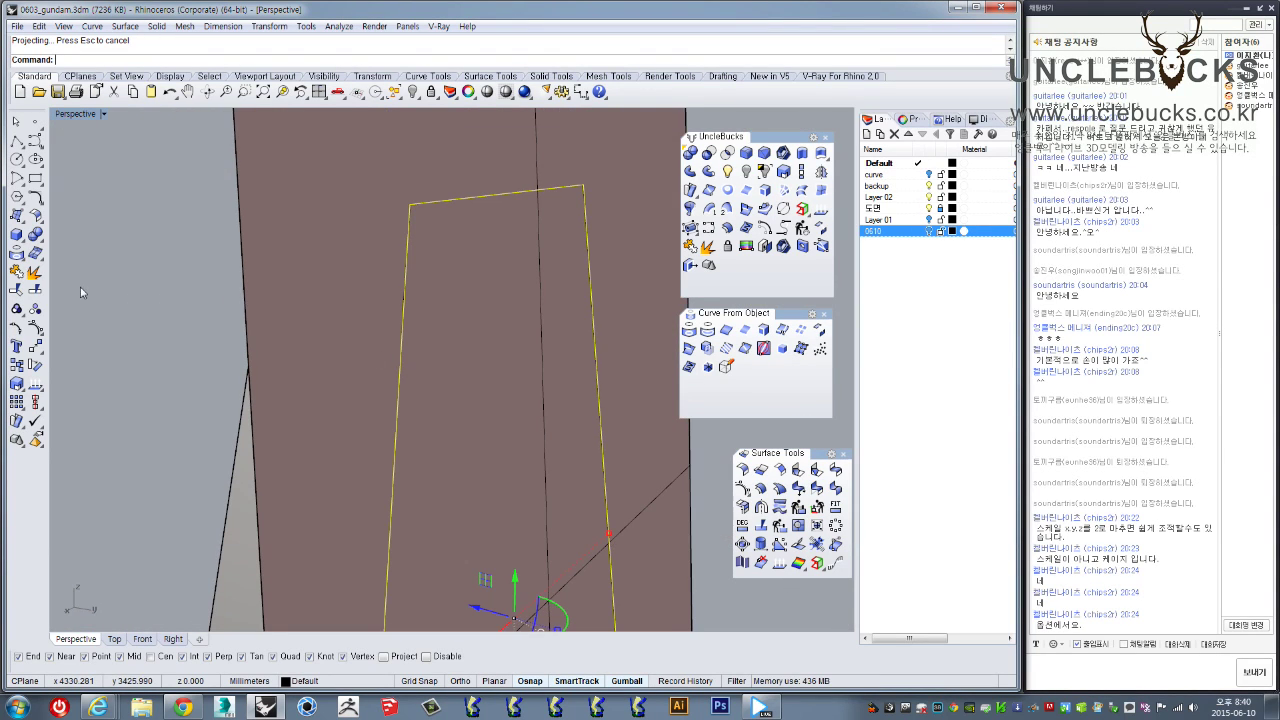
pyautogui.click(17, 290)
pyautogui.click(575, 162)
pyautogui.scroll(-5, 581, 157)
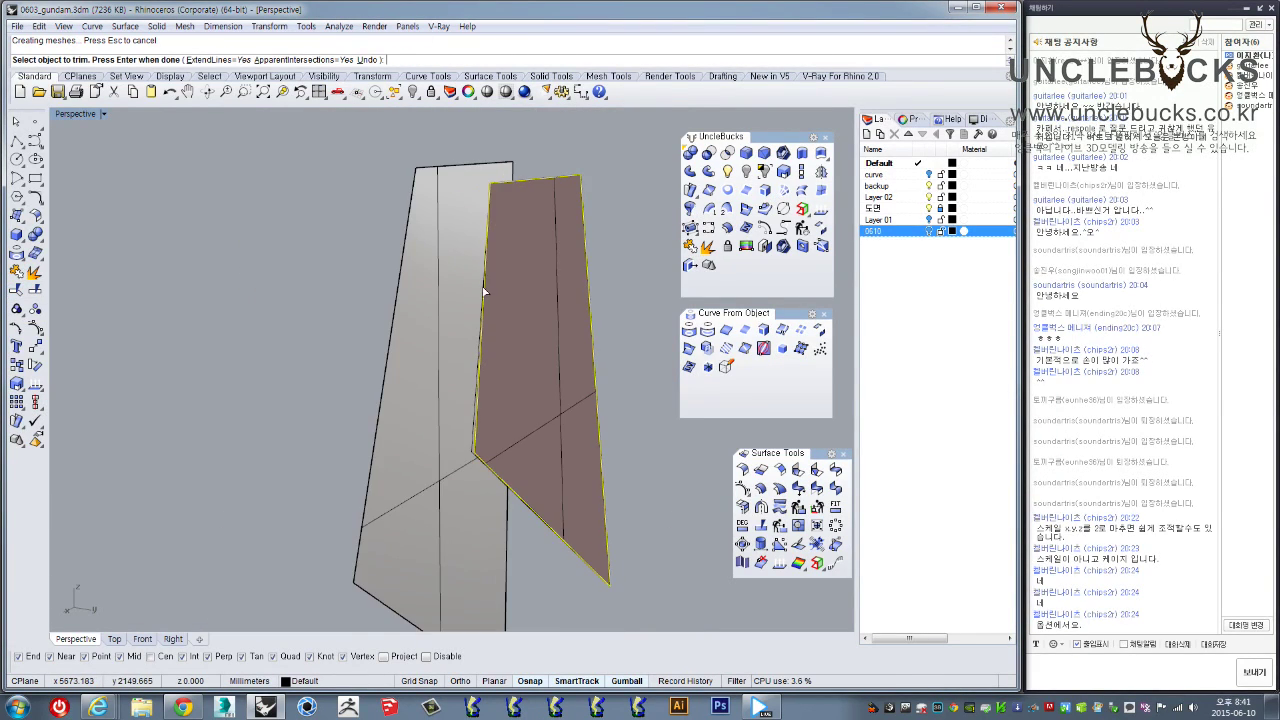
pyautogui.moveTo(486, 291); pyautogui.dragTo(508, 393, button='right')
pyautogui.scroll(2, 524, 410)
pyautogui.scroll(3, 485, 460)
pyautogui.click(511, 496)
pyautogui.scroll(-8, 532, 522)
pyautogui.moveTo(533, 513); pyautogui.dragTo(533, 460, button='right')
pyautogui.press('Return')
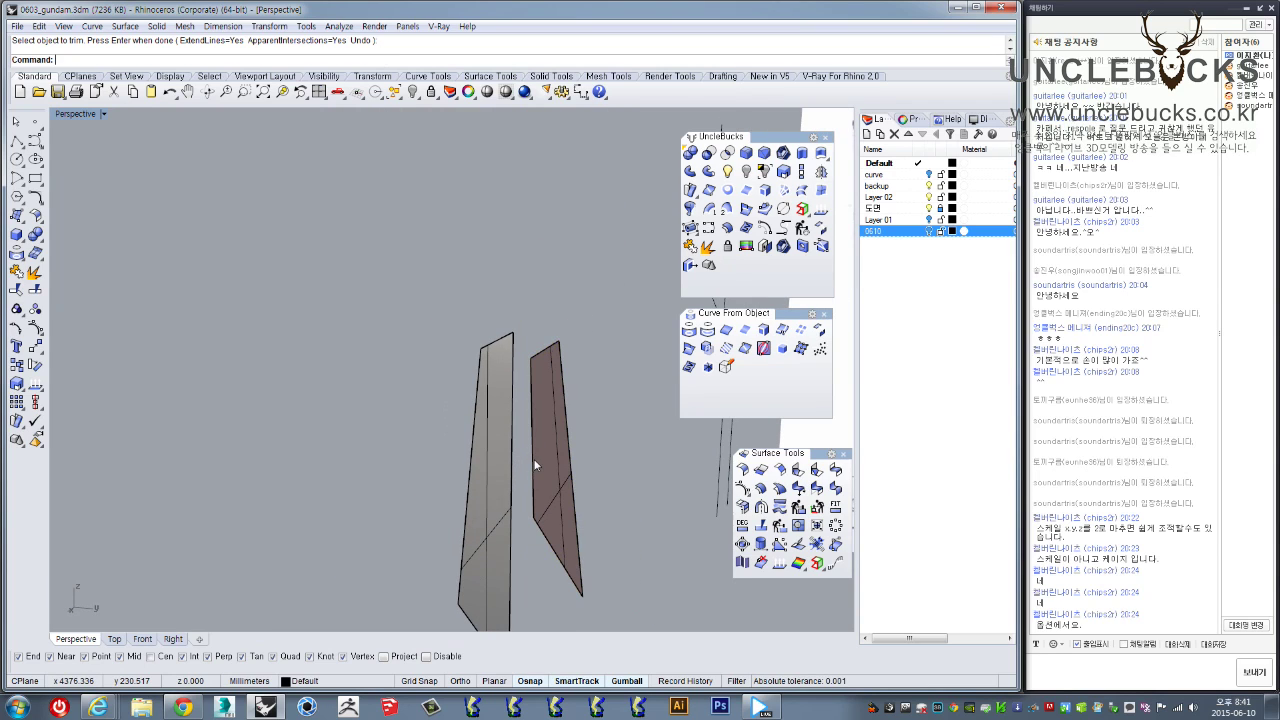
# Delete the outline curves around the smaller skirt face while keeping the trimmed surface
pyautogui.click(545, 420)
pyautogui.moveTo(521, 306); pyautogui.dragTo(628, 600)
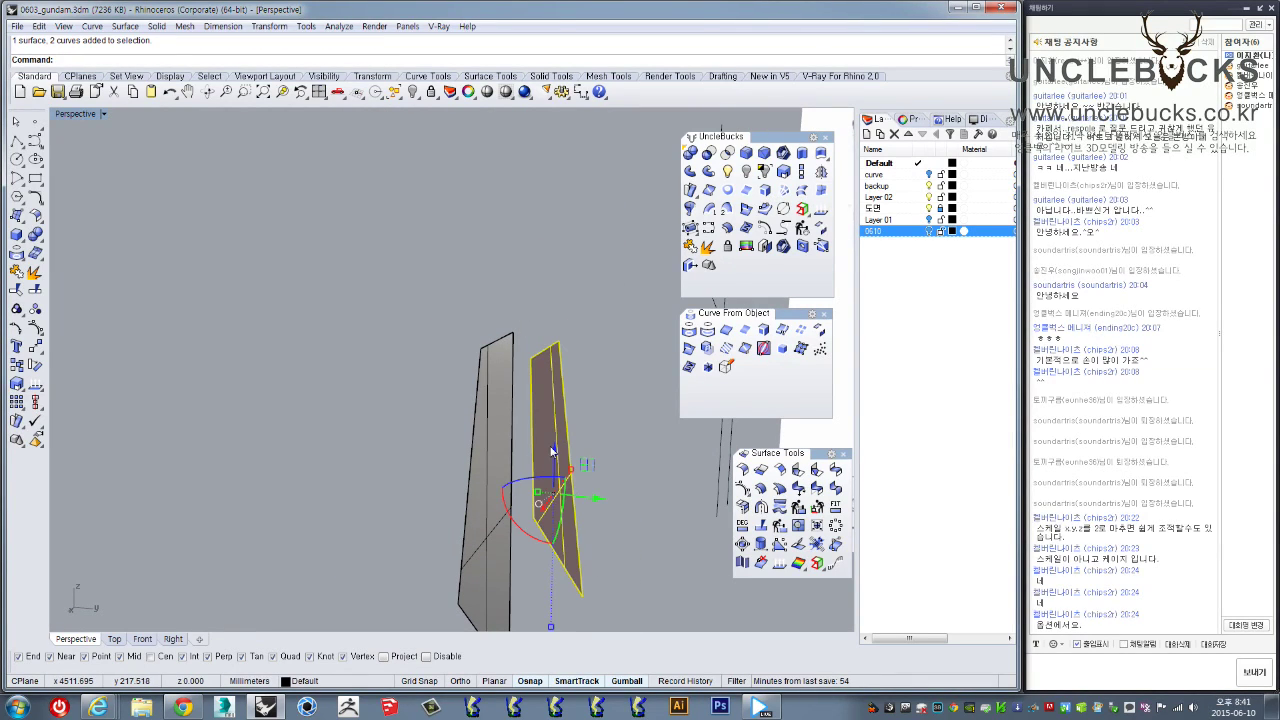
pyautogui.keyDown('ctrl'); pyautogui.click(556, 408); pyautogui.keyUp('ctrl')
pyautogui.press('Escape')
pyautogui.moveTo(526, 316); pyautogui.dragTo(620, 606)
pyautogui.keyDown('ctrl'); pyautogui.click(541, 418); pyautogui.keyUp('ctrl')
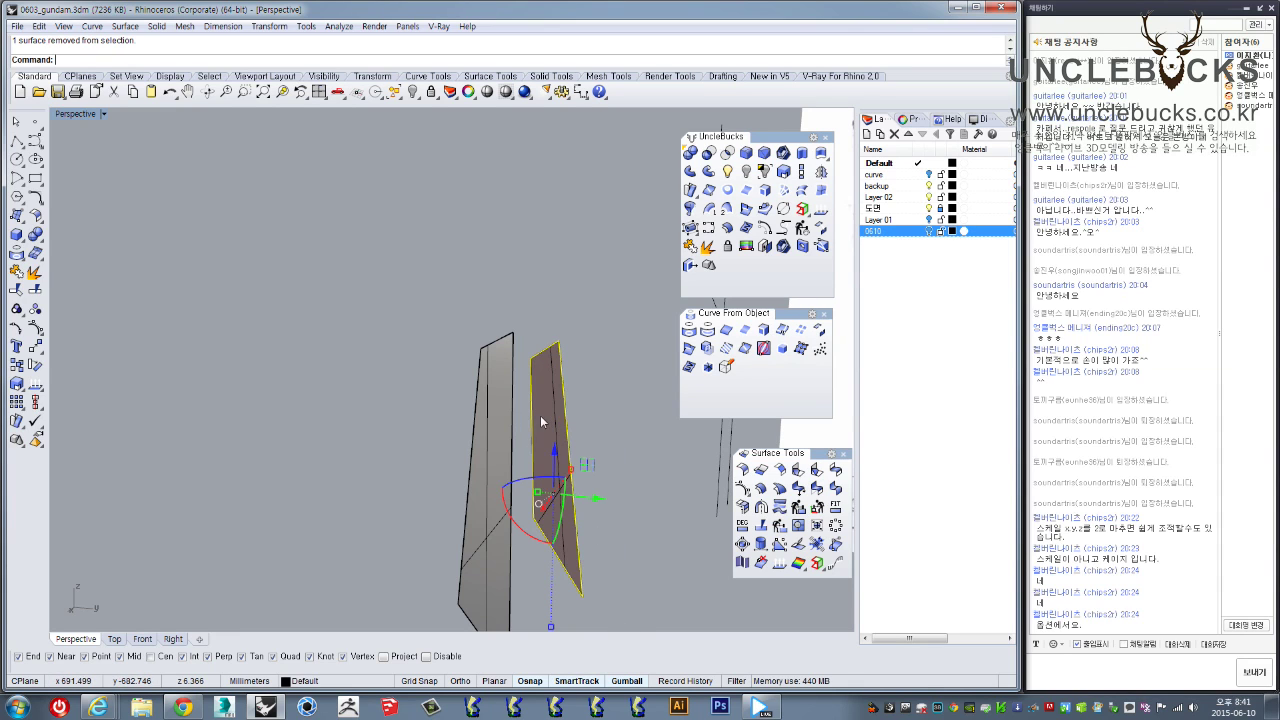
pyautogui.press('Delete')
pyautogui.moveTo(571, 394)
pyautogui.mouseDown(button='right')
pyautogui.moveTo(563, 366)
pyautogui.moveTo(531, 346)
pyautogui.moveTo(520, 397)
pyautogui.moveTo(551, 323)
pyautogui.moveTo(578, 350)
pyautogui.moveTo(548, 362)
pyautogui.moveTo(560, 385)
pyautogui.mouseUp(button='right')
pyautogui.click(552, 306)
pyautogui.click(801, 190)
pyautogui.moveTo(534, 314); pyautogui.dragTo(500, 329, button='right')
pyautogui.moveTo(527, 573); pyautogui.dragTo(551, 516)
pyautogui.rightClick(554, 458)
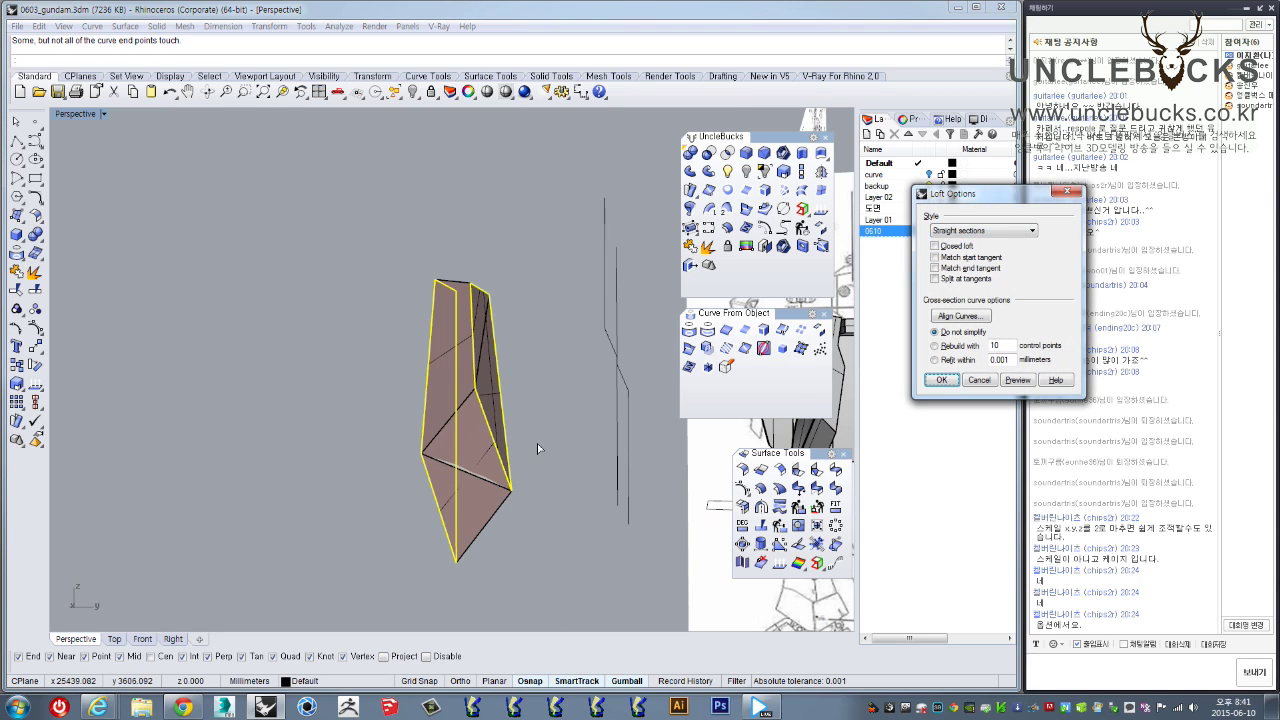
pyautogui.moveTo(537, 445); pyautogui.dragTo(487, 516, button='right')
pyautogui.click(983, 381)
pyautogui.moveTo(566, 388); pyautogui.dragTo(556, 416, button='right')
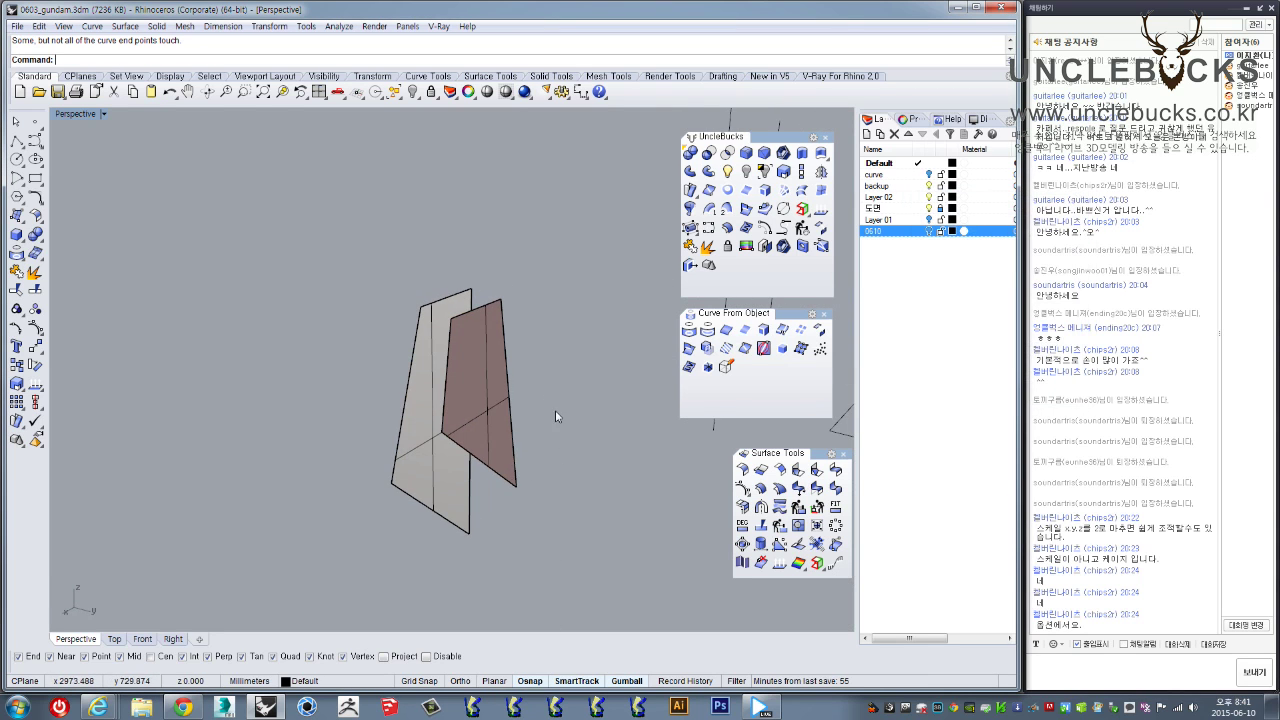
# Flip the normal direction of the smaller skirt face
pyautogui.scroll(4, 510, 350)
pyautogui.moveTo(510, 350); pyautogui.dragTo(452, 332, button='right')
pyautogui.click(454, 389)
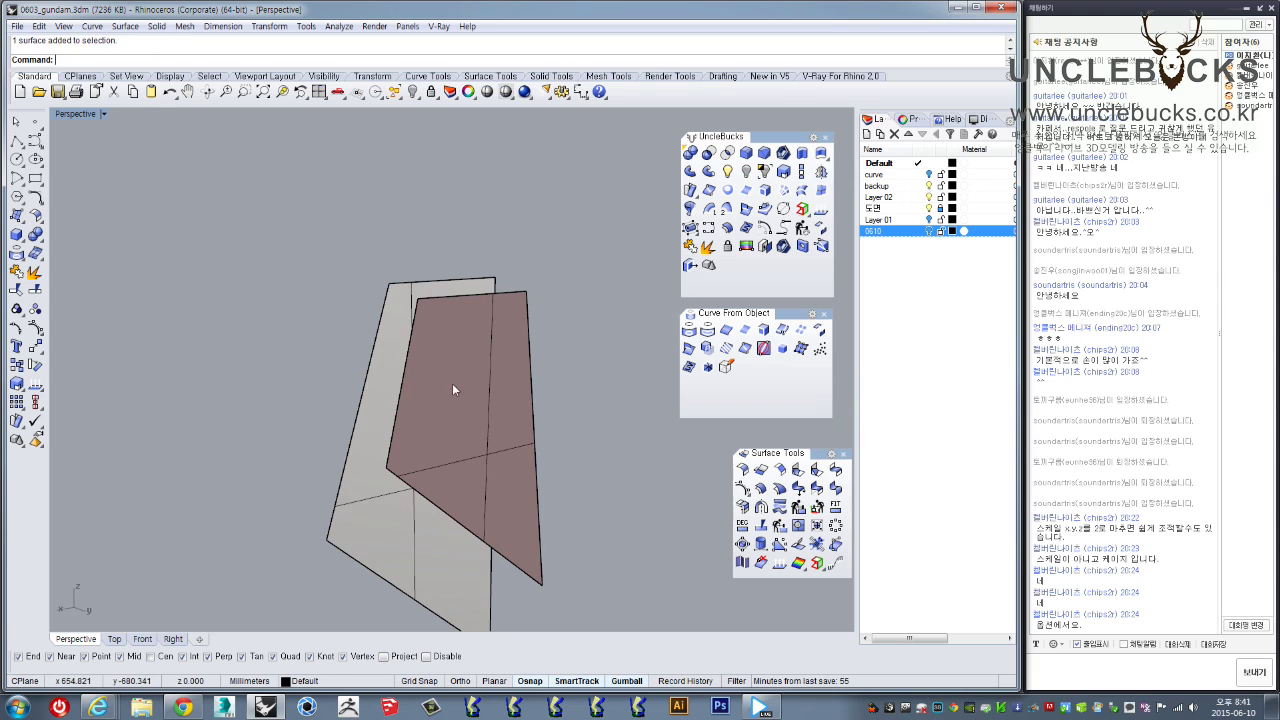
pyautogui.click(825, 214)
pyautogui.click(470, 396)
pyautogui.rightClick(597, 416)
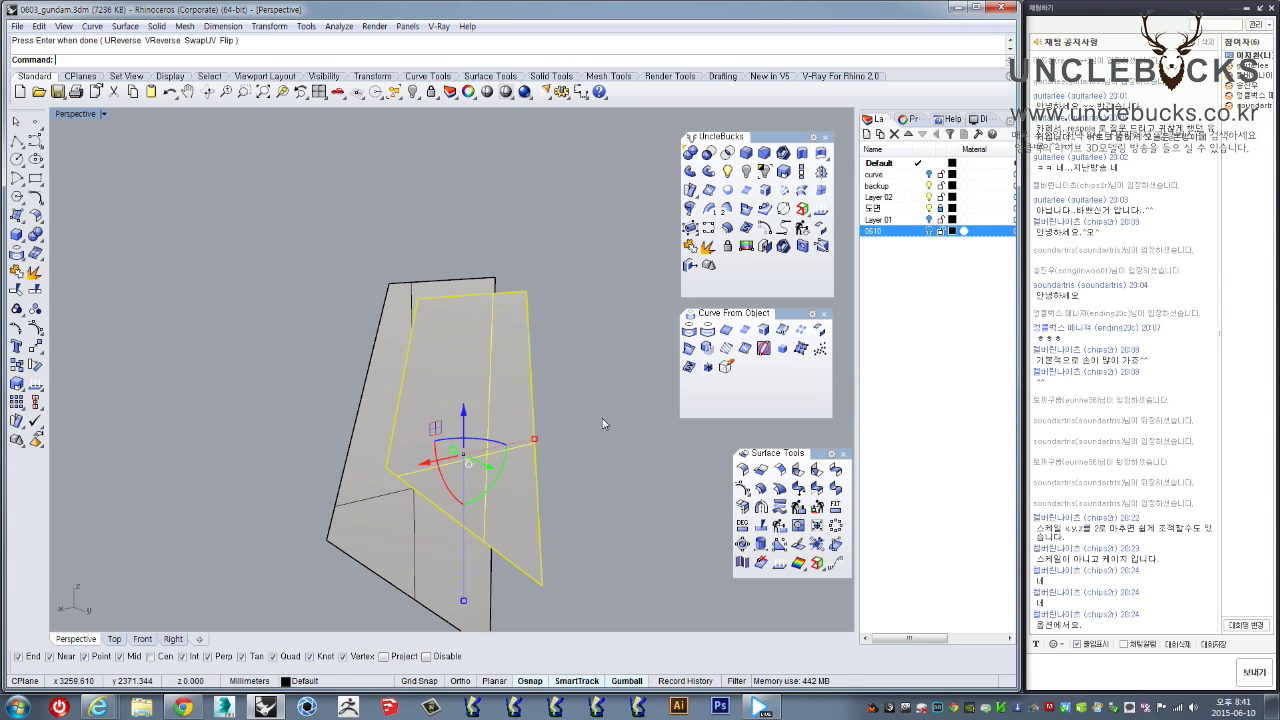
pyautogui.click(601, 418)
# Duplicate the borders of both the larger and the smaller skirt faces as curves
pyautogui.scroll(-3, 596, 428)
pyautogui.scroll(-6, 592, 440)
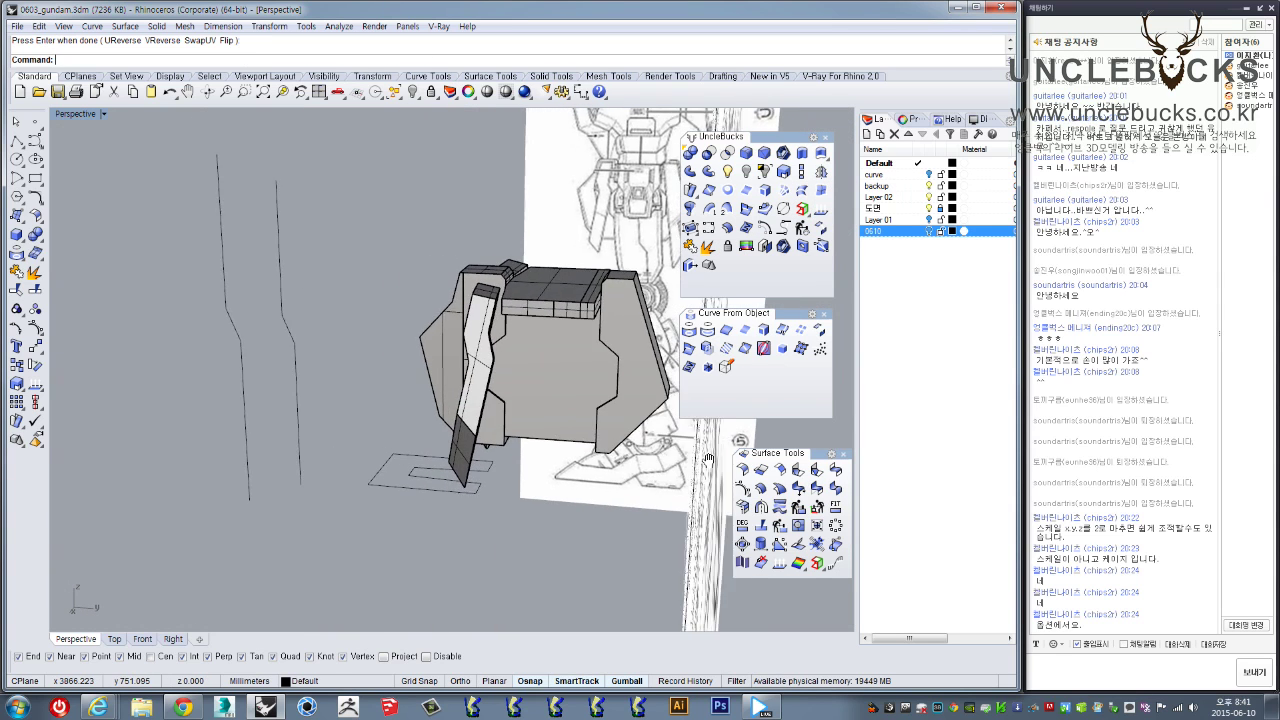
pyautogui.moveTo(524, 351); pyautogui.dragTo(438, 308, button='right')
pyautogui.moveTo(330, 178); pyautogui.dragTo(534, 572)
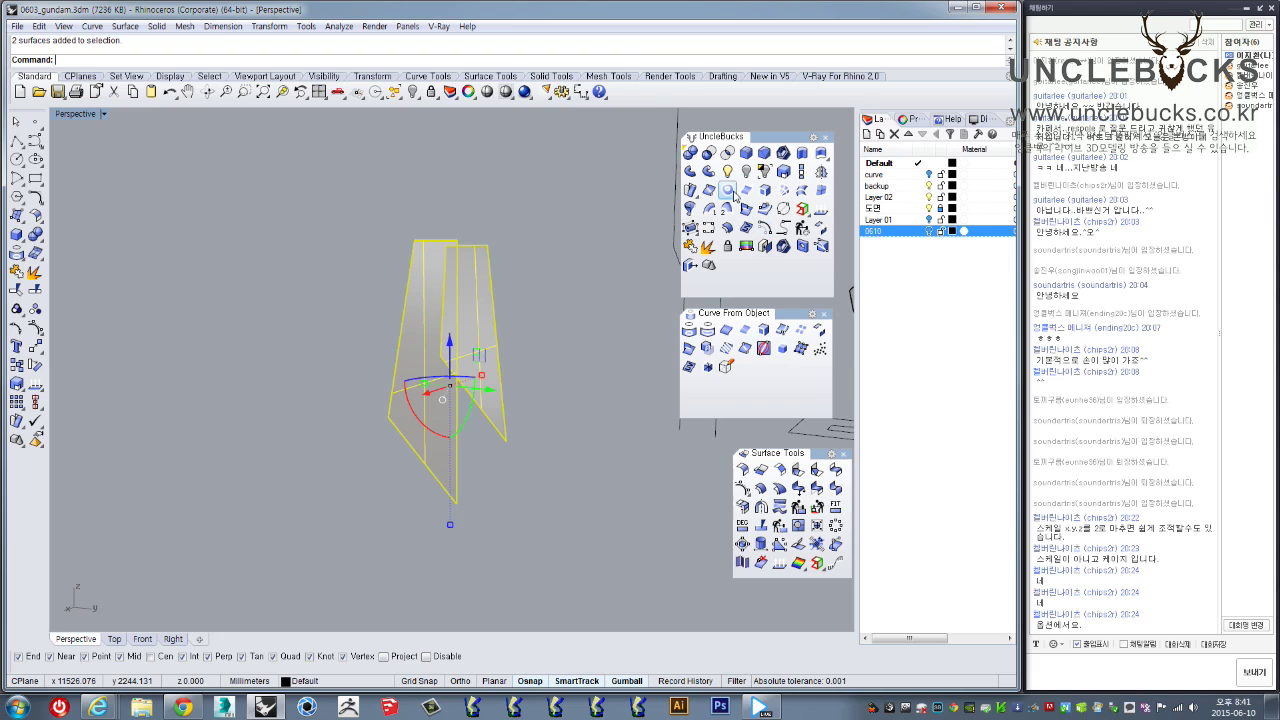
pyautogui.click(766, 192)
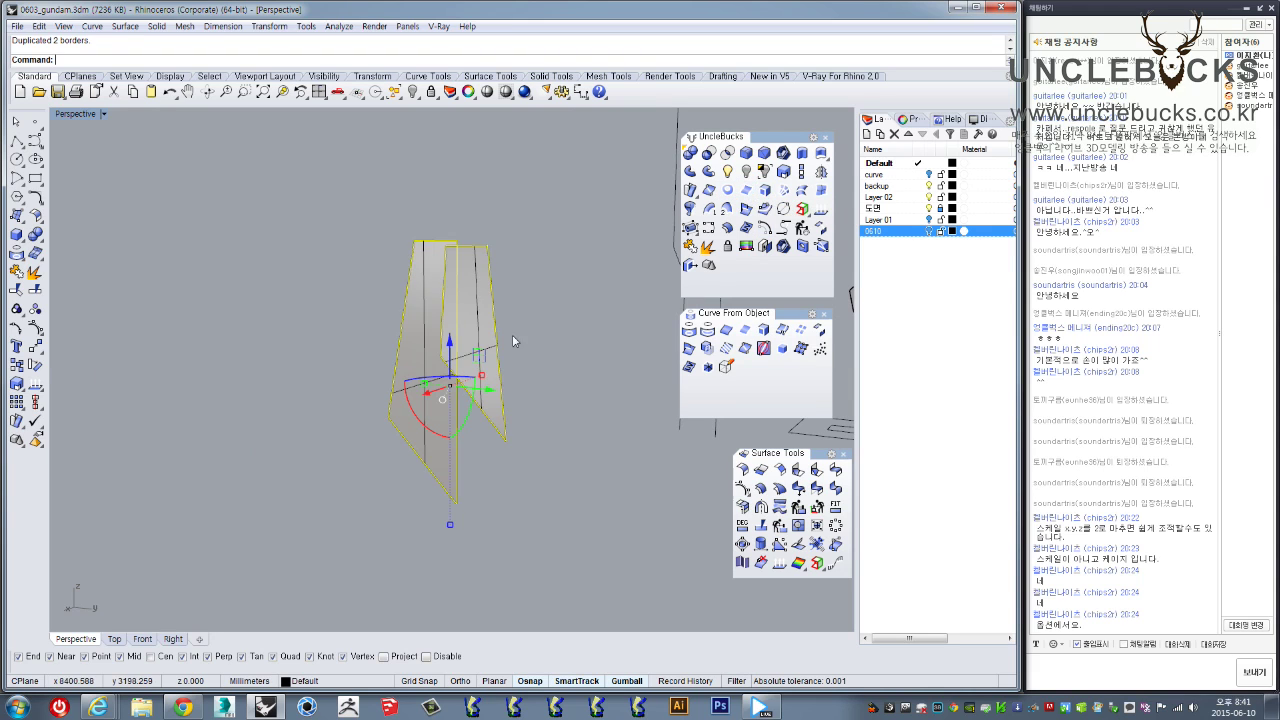
# Loft the two duplicated border curves with straight sections to form the plate's side walls
pyautogui.moveTo(558, 316); pyautogui.dragTo(541, 256, button='right')
pyautogui.scroll(3, 541, 248)
pyautogui.click(802, 191)
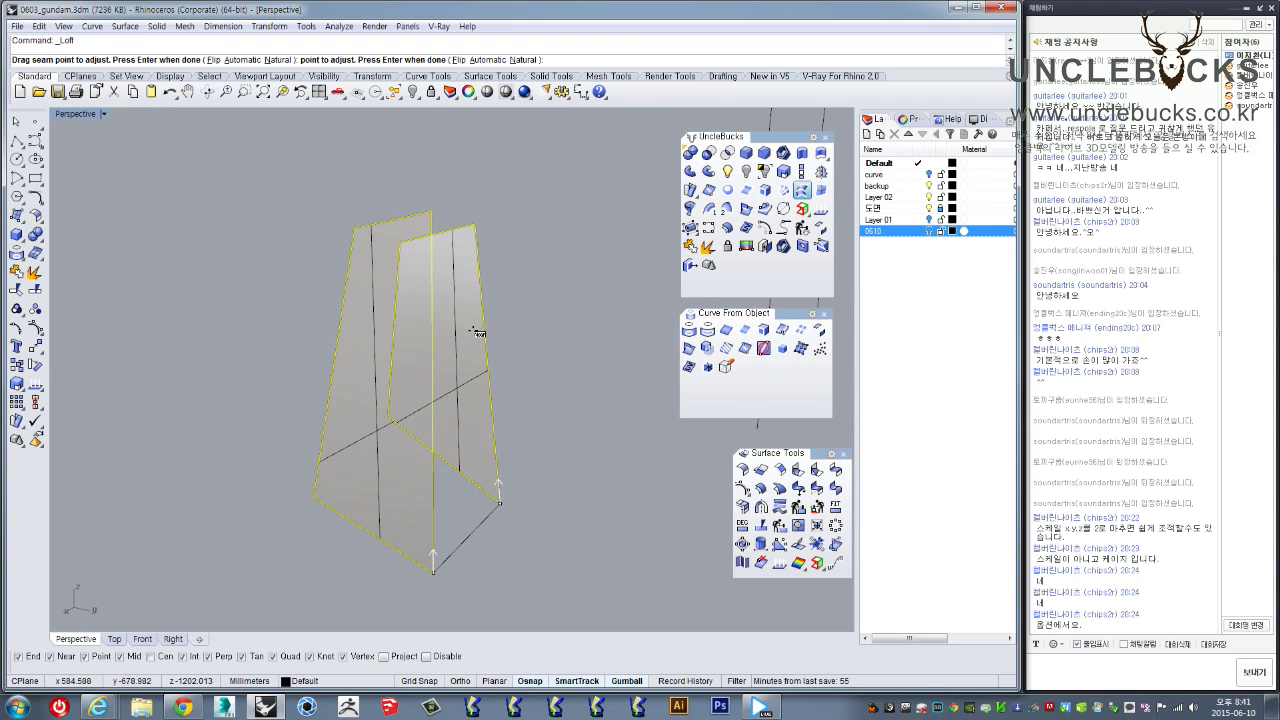
pyautogui.press('Return')
pyautogui.click(946, 380)
pyautogui.moveTo(498, 446); pyautogui.dragTo(453, 461, button='right')
# Delete the duplicated border curves and join the side walls with both skirt faces
pyautogui.press('Delete')
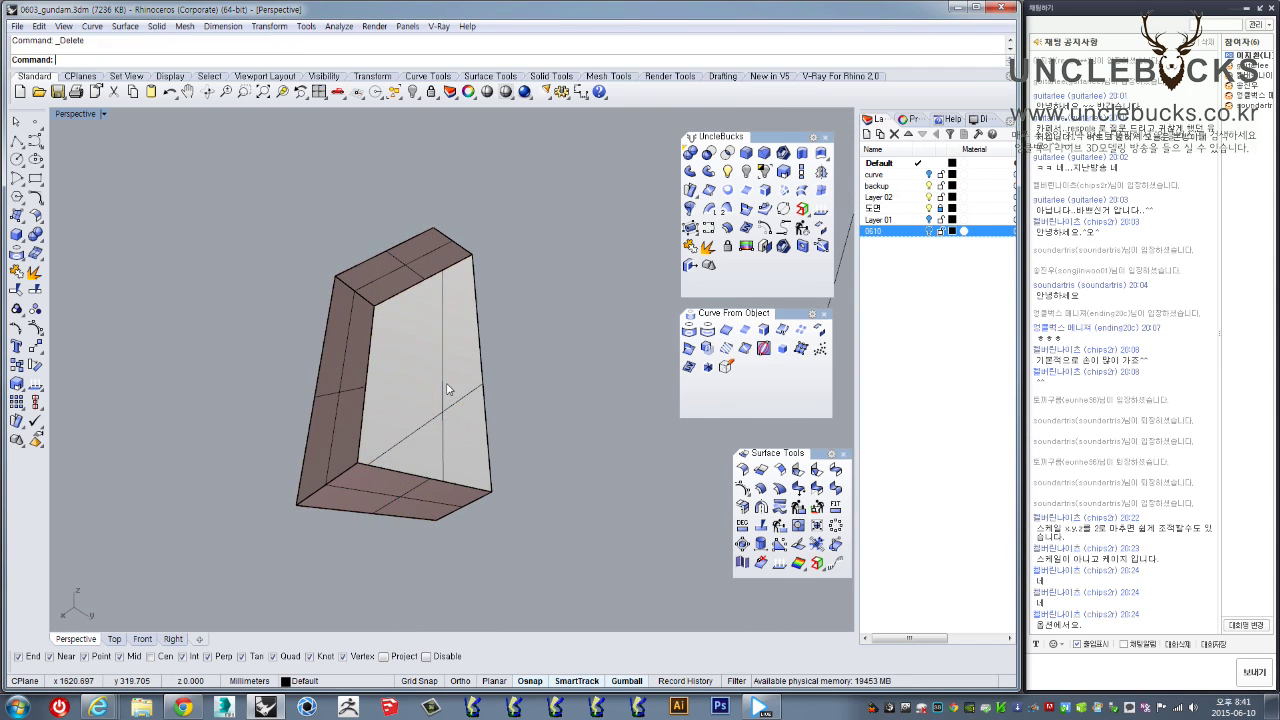
pyautogui.moveTo(271, 216); pyautogui.dragTo(540, 614)
pyautogui.click(699, 250)
pyautogui.moveTo(414, 389); pyautogui.dragTo(480, 320, button='right')
pyautogui.click(506, 317)
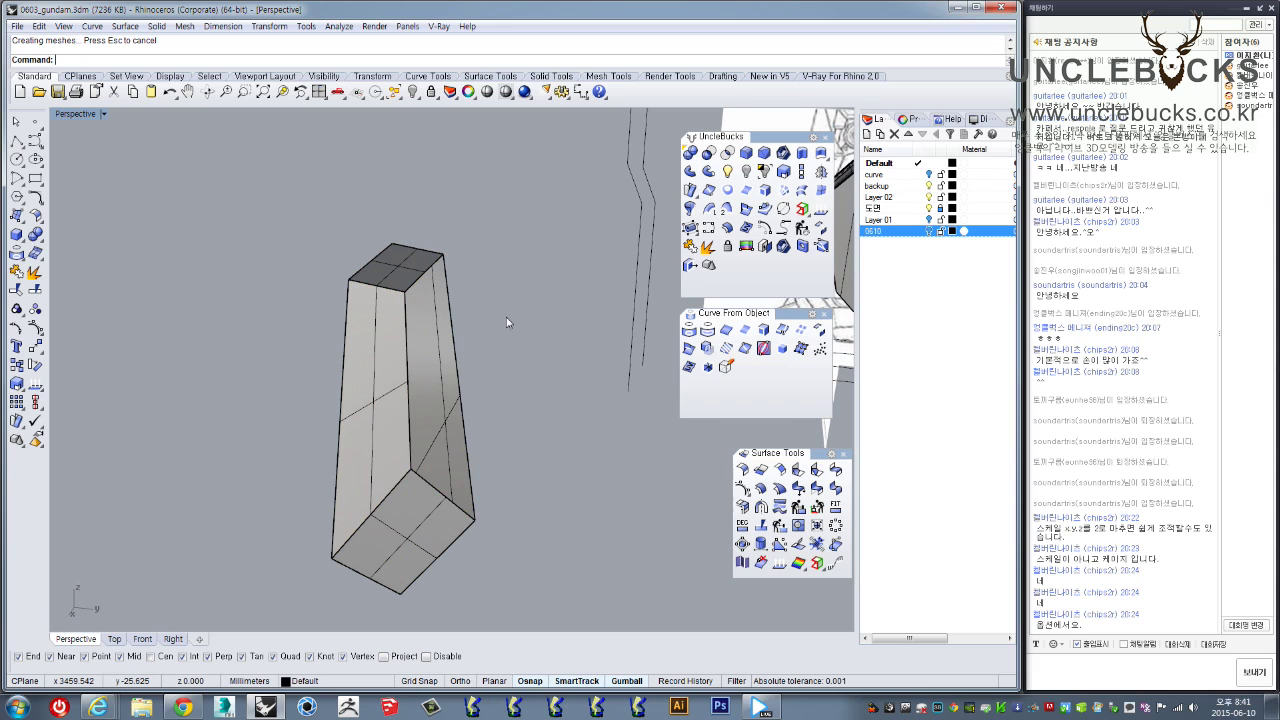
# Undo the join and the deletion of the border curves
pyautogui.moveTo(497, 307); pyautogui.dragTo(434, 298, button='right')
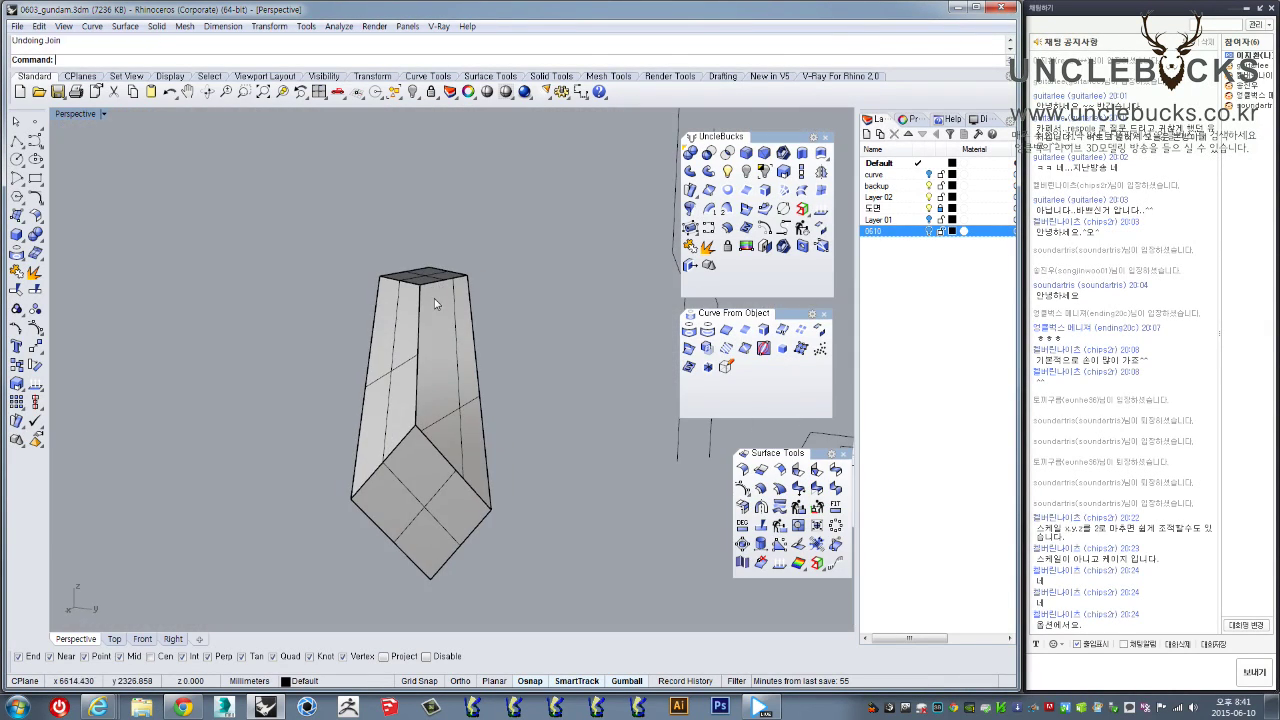
pyautogui.hotkey('ctrl', 'z')
pyautogui.scroll(3, 546, 286)
pyautogui.scroll(-4, 545, 282)
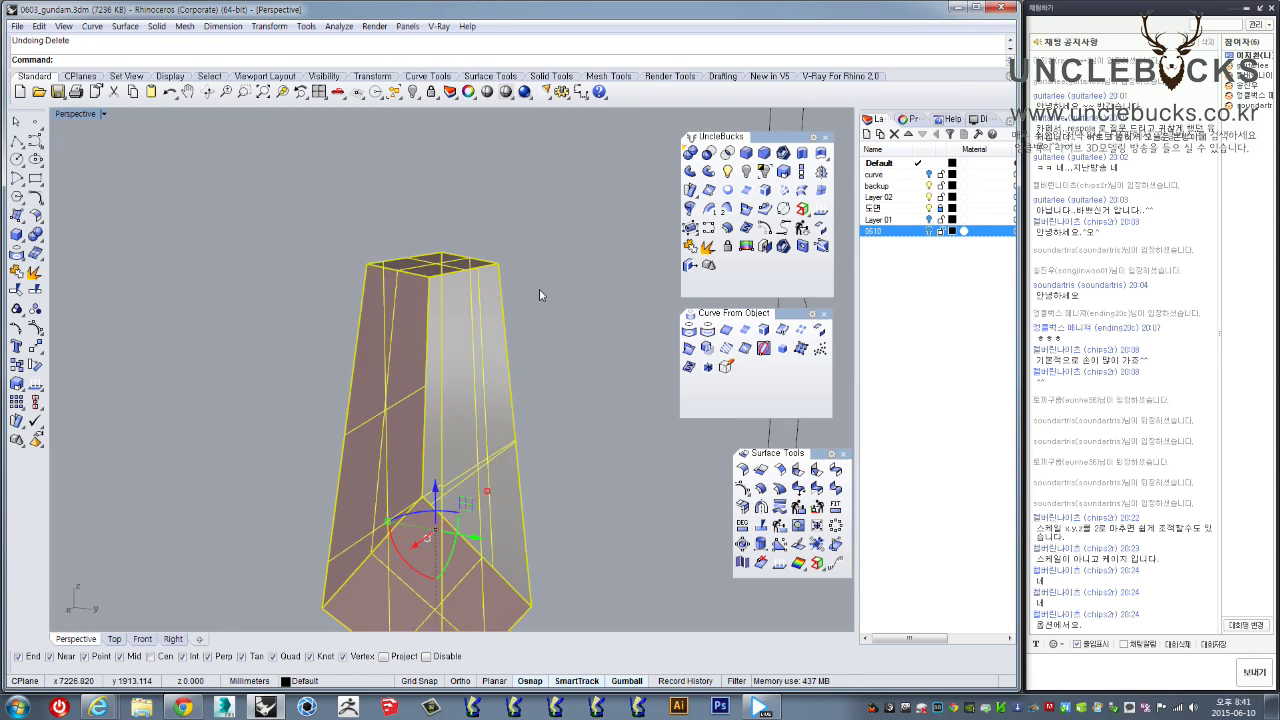
# Join the lofted side walls and both skirt faces into one solid, keeping the border curves
pyautogui.click(538, 294)
pyautogui.click(462, 324)
pyautogui.click(428, 354)
pyautogui.moveTo(401, 380); pyautogui.dragTo(362, 422, button='right')
pyautogui.moveTo(348, 191); pyautogui.dragTo(588, 608)
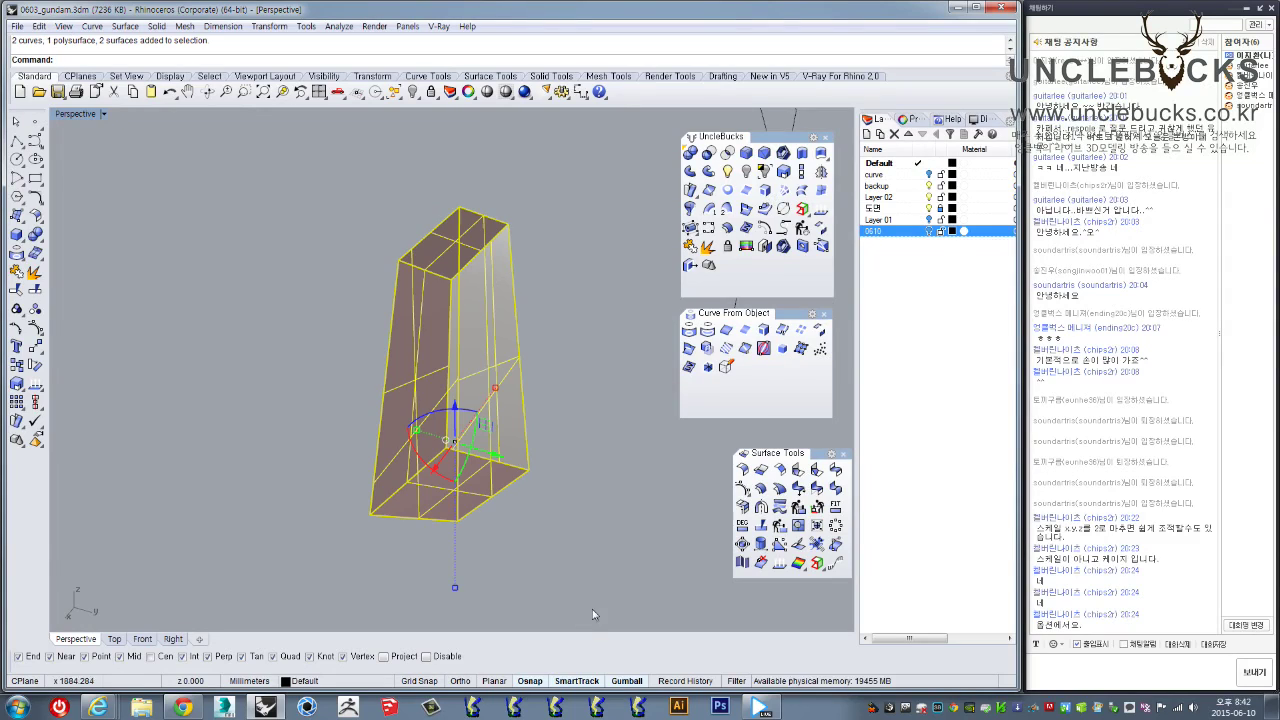
pyautogui.click(697, 249)
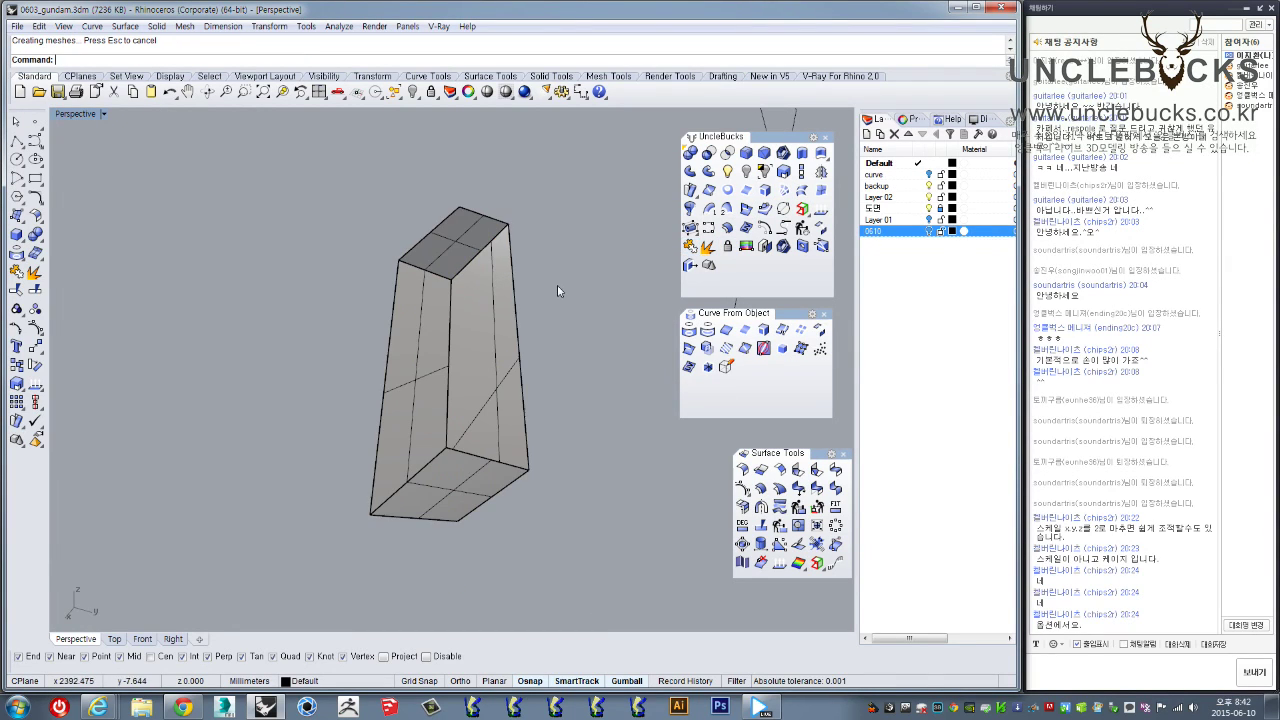
# Offset the smaller face's border curve inward by 3 mm with sharp corners
pyautogui.click(470, 264)
pyautogui.click(558, 411)
pyautogui.moveTo(556, 408); pyautogui.dragTo(490, 305, button='right')
pyautogui.scroll(10, 480, 294)
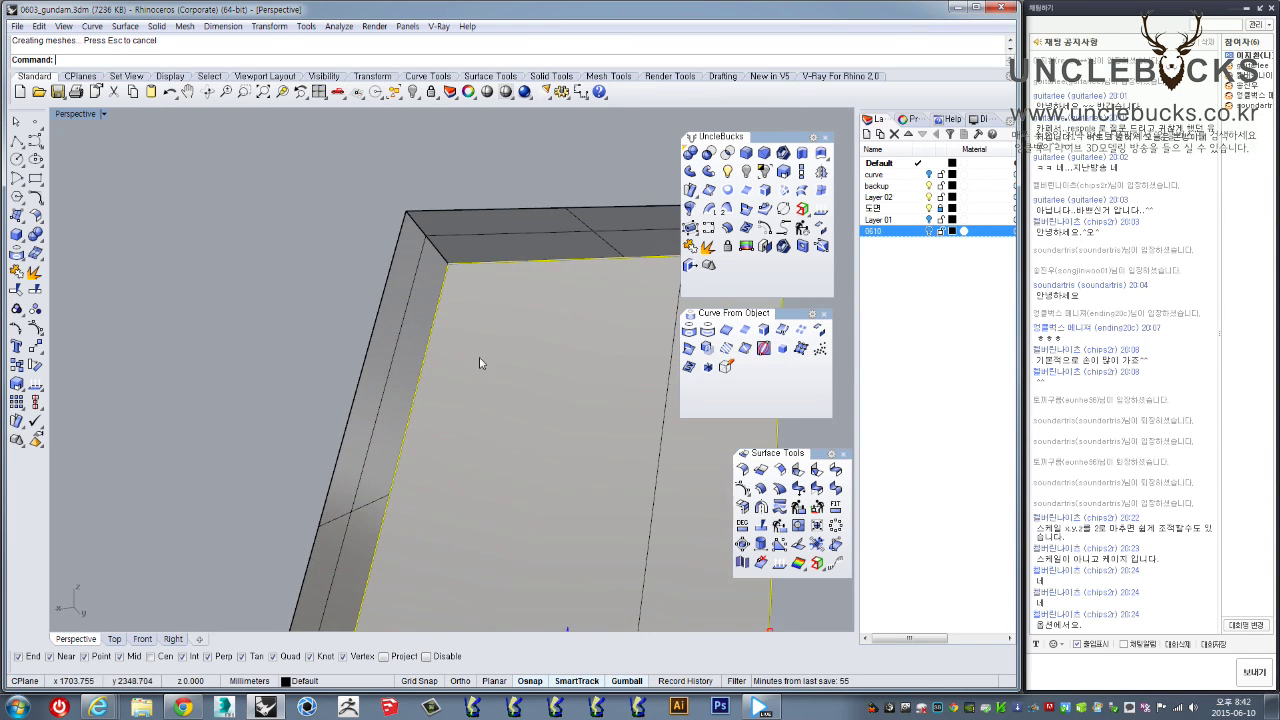
pyautogui.moveTo(411, 330); pyautogui.dragTo(401, 303, button='right')
pyautogui.scroll(-2, 404, 303)
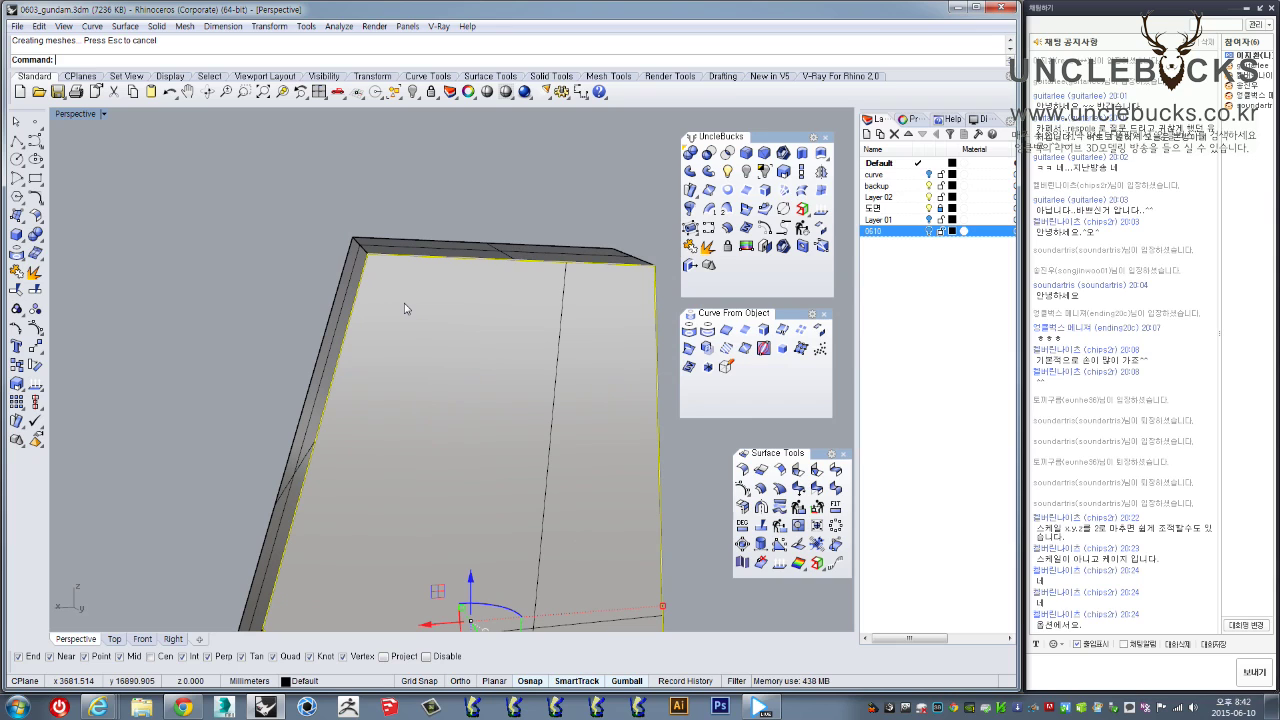
pyautogui.moveTo(404, 303); pyautogui.dragTo(410, 330, button='right')
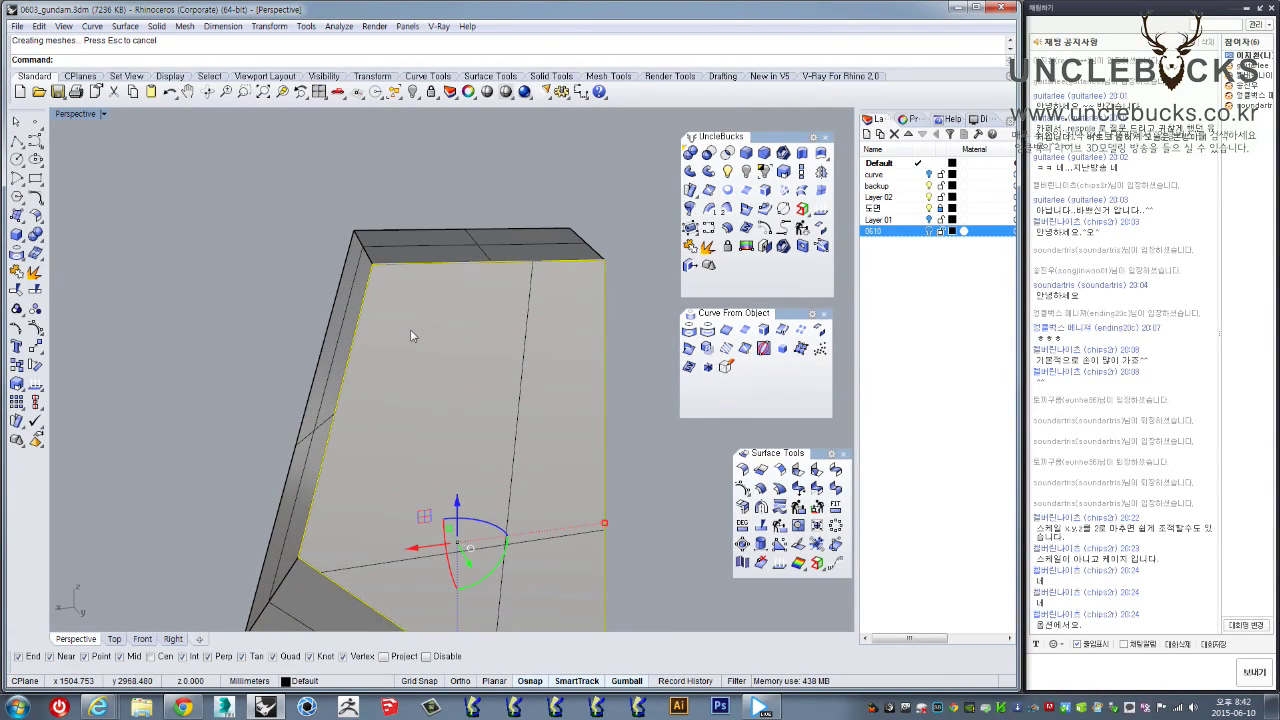
pyautogui.write('offset')
pyautogui.press('Return')
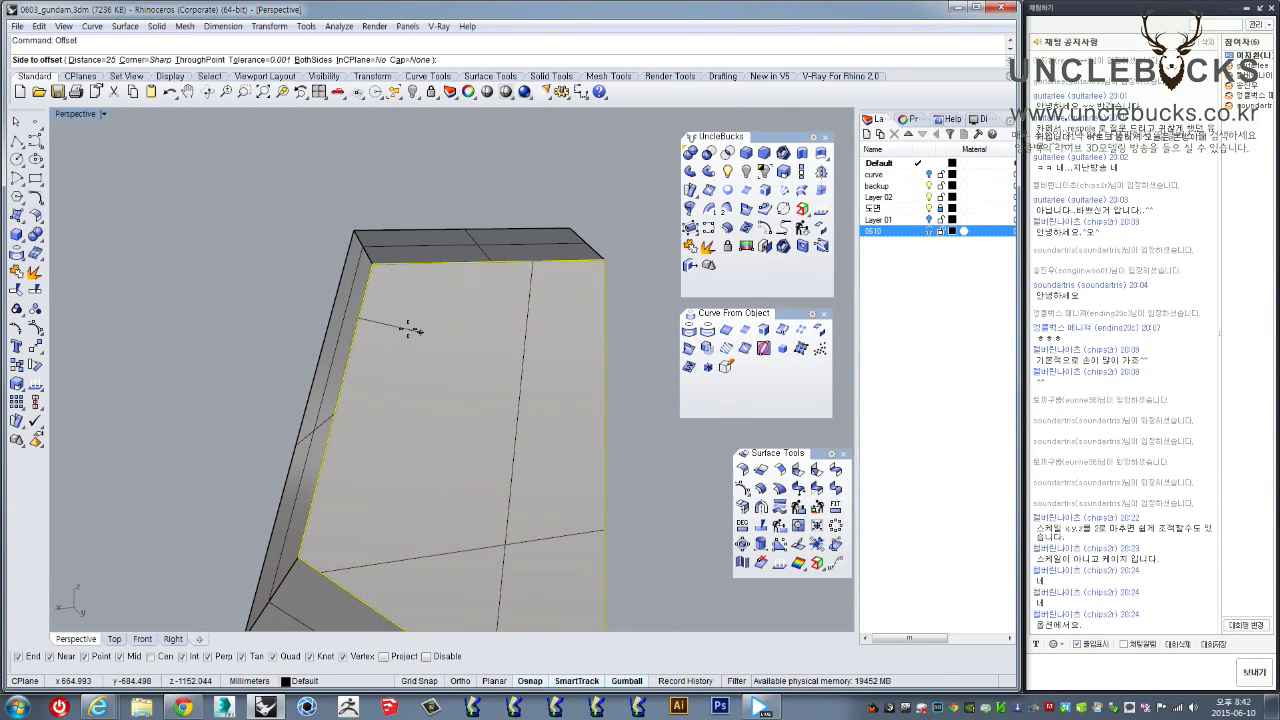
pyautogui.write('3')
pyautogui.press('Return')
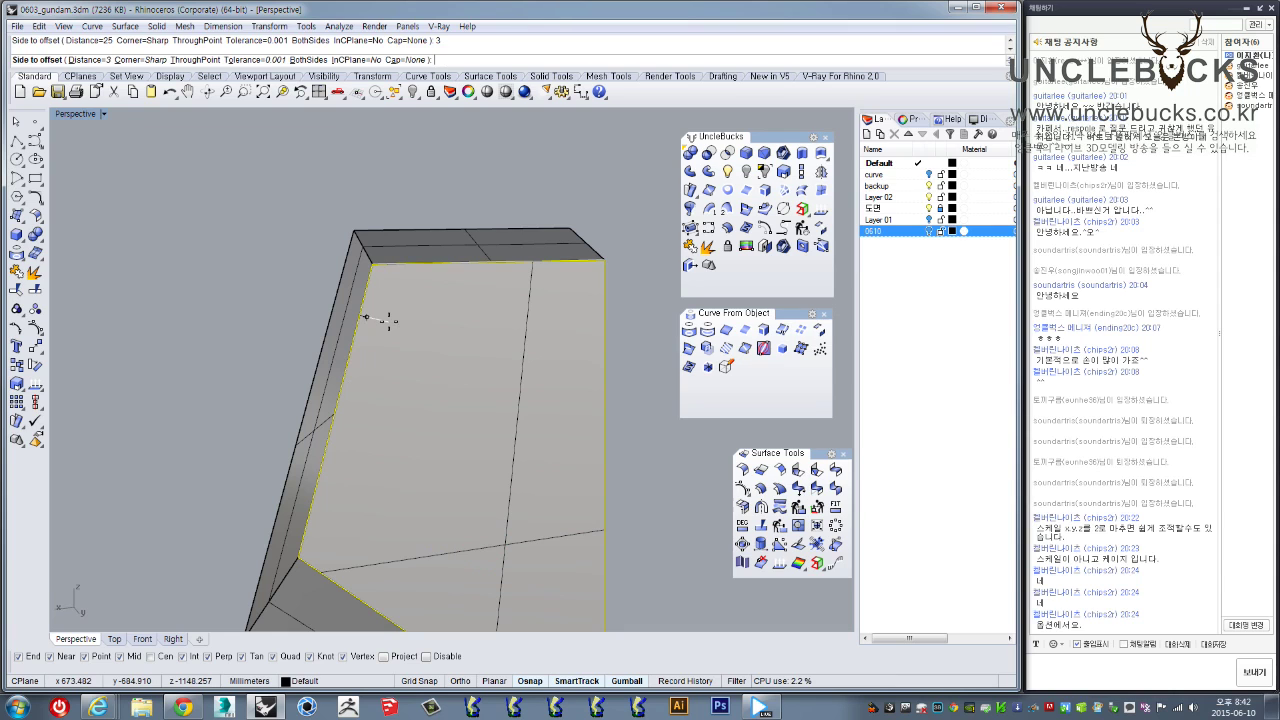
pyautogui.click(372, 319)
pyautogui.press('Escape')
# Place the 3 mm offset on the inner side of the smaller face's border and select the new inset curve
pyautogui.click(554, 388)
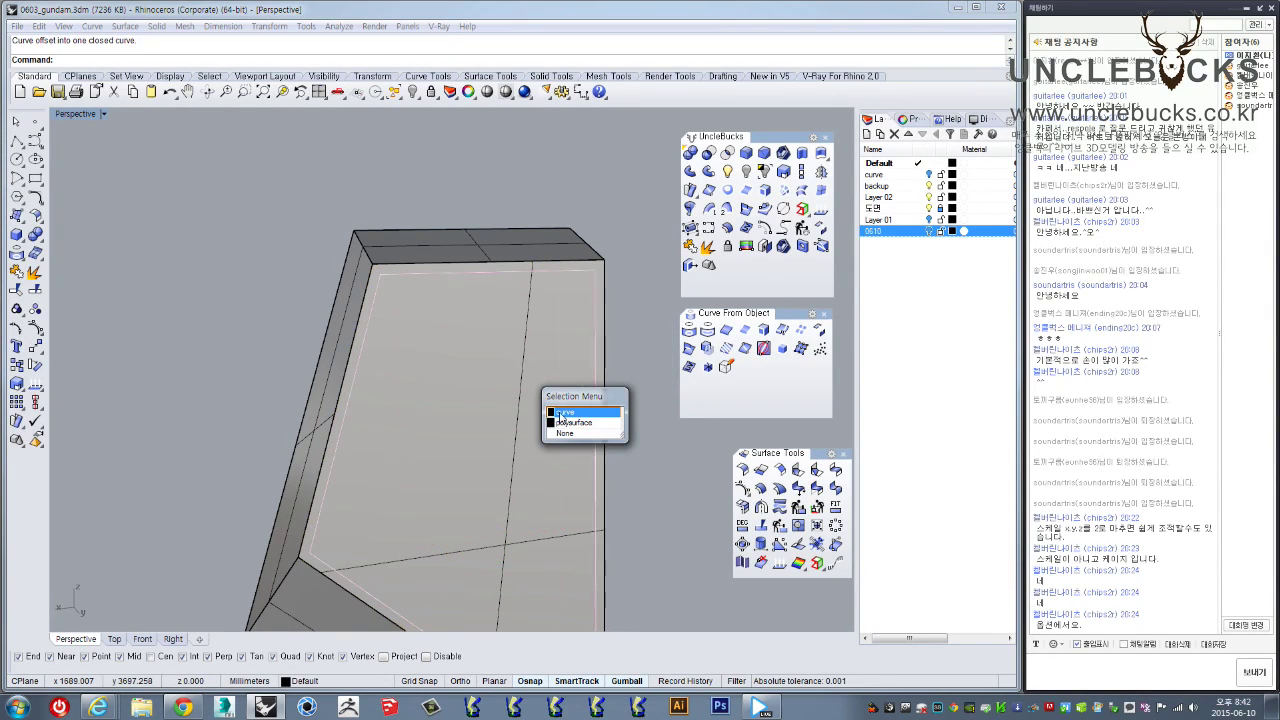
pyautogui.click(561, 413)
pyautogui.moveTo(560, 406); pyautogui.dragTo(503, 327, button='right')
pyautogui.scroll(2, 488, 326)
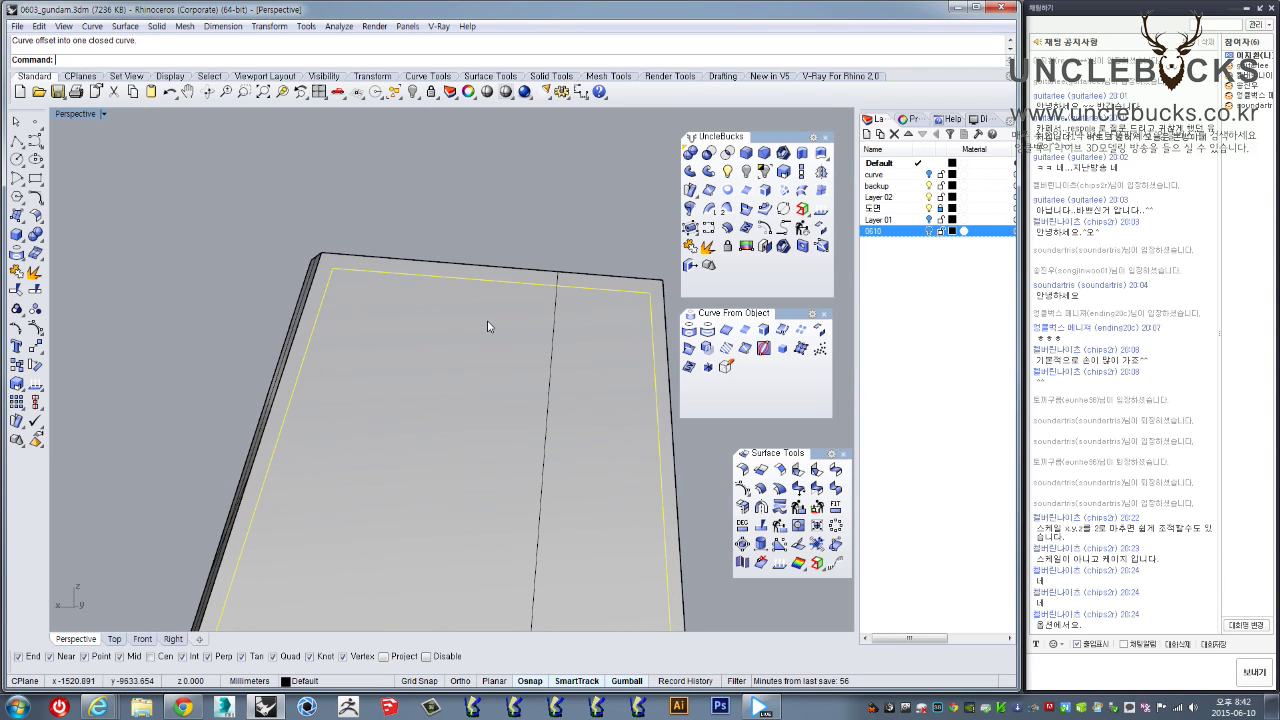
pyautogui.scroll(-3, 488, 326)
pyautogui.moveTo(477, 331)
pyautogui.mouseDown(button='right')
pyautogui.moveTo(468, 351)
pyautogui.moveTo(452, 334)
pyautogui.mouseUp(button='right')
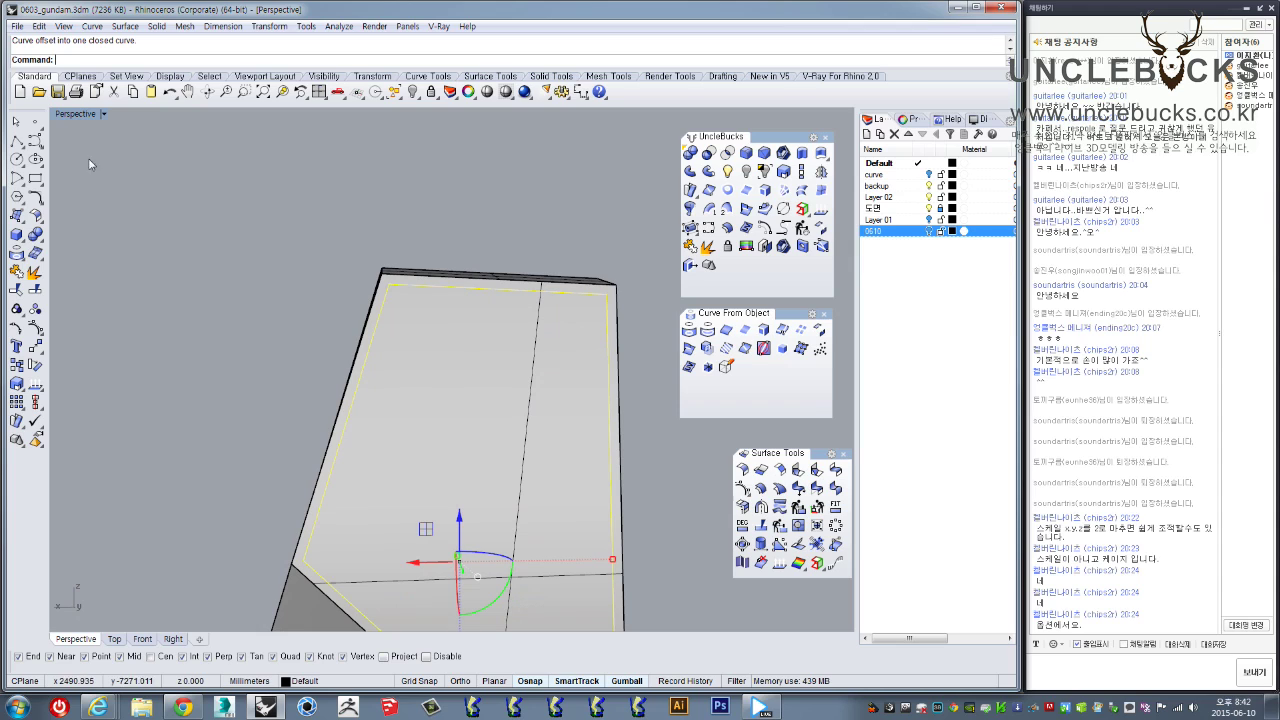
# Try a slanted dividing line across the inset outline on the smaller face, and delete it
pyautogui.click(16, 141)
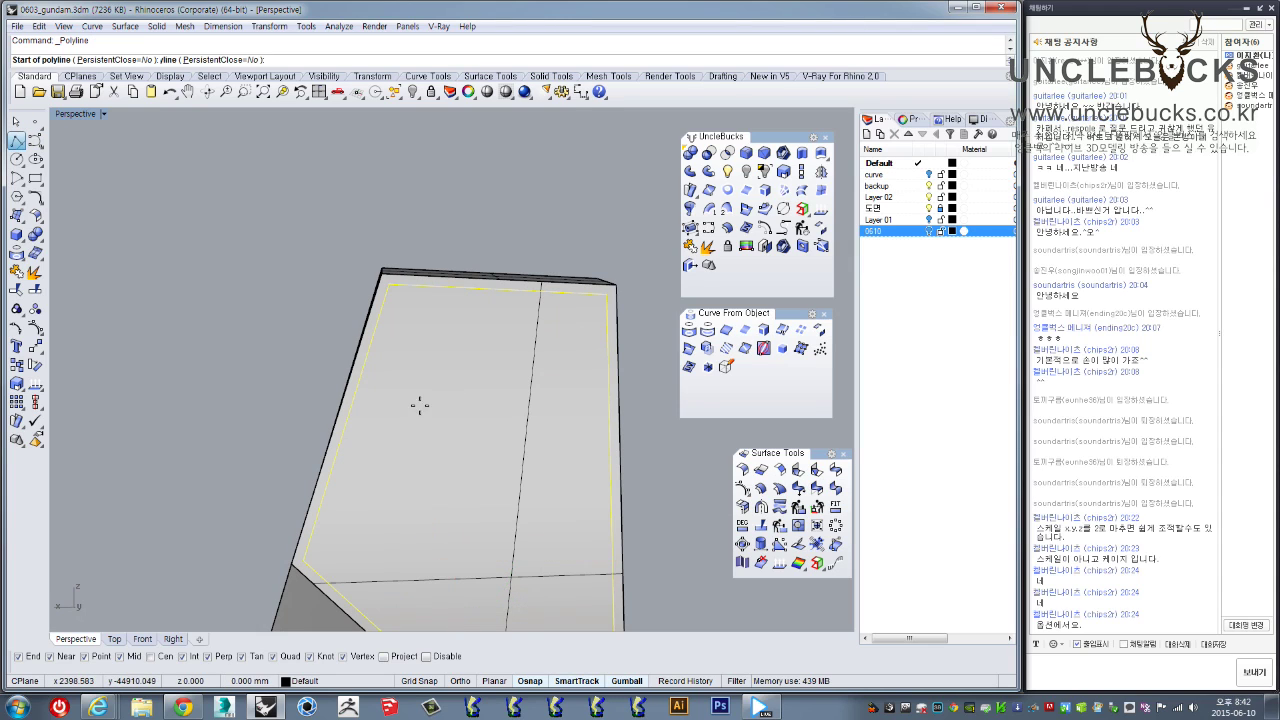
pyautogui.click(355, 396)
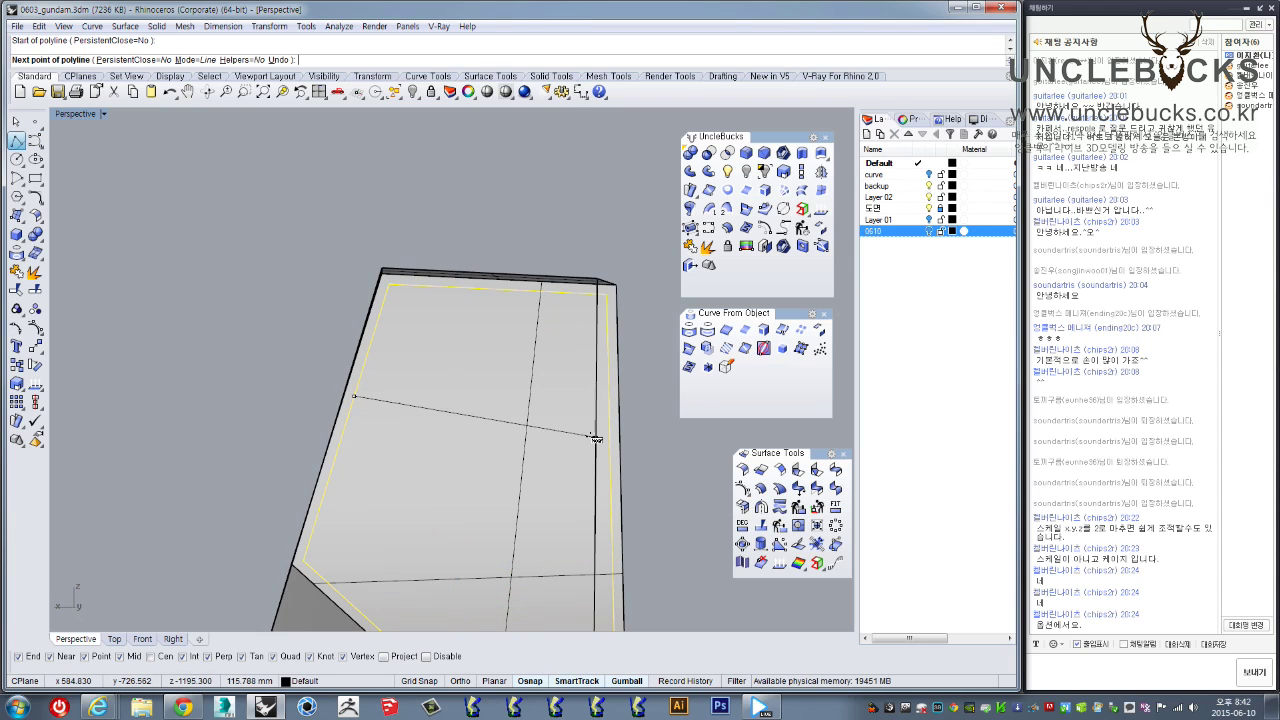
pyautogui.click(607, 442)
pyautogui.rightClick(610, 441)
pyautogui.moveTo(615, 438); pyautogui.dragTo(557, 319, button='right')
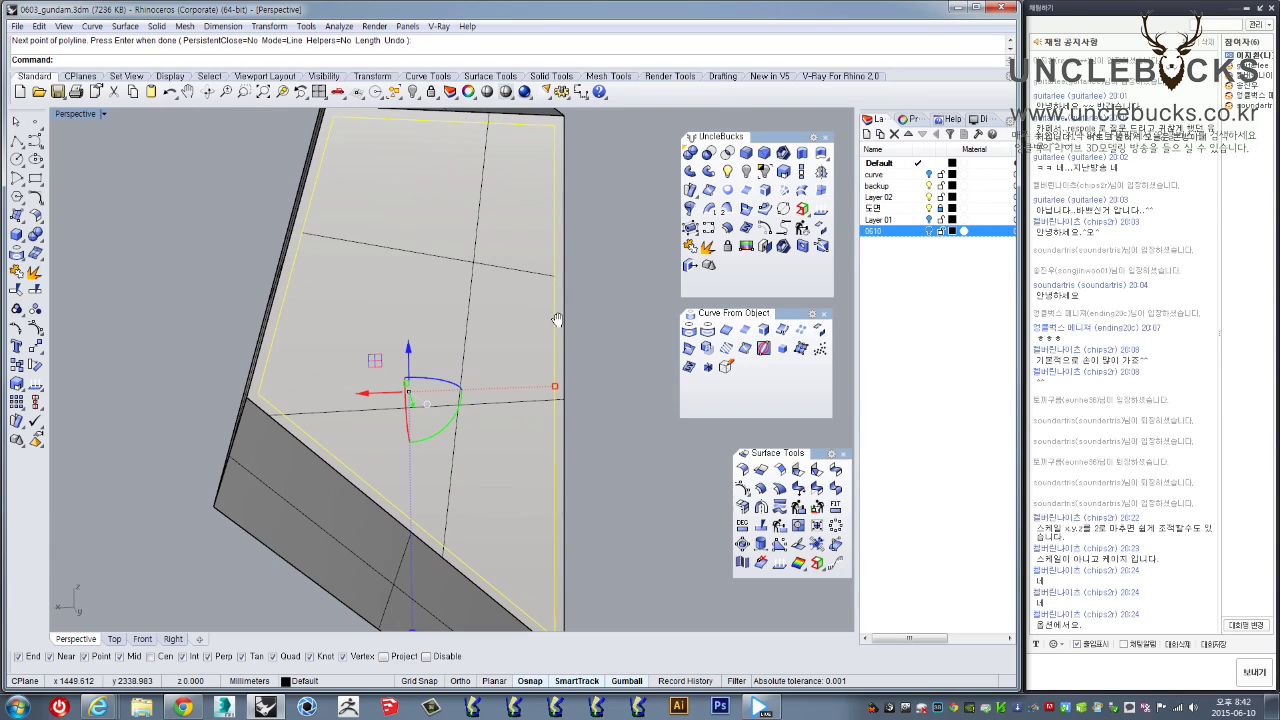
pyautogui.keyDown('shift'); pyautogui.moveTo(557, 319); pyautogui.dragTo(560, 337, button='right'); pyautogui.keyUp('shift')
pyautogui.click(516, 289)
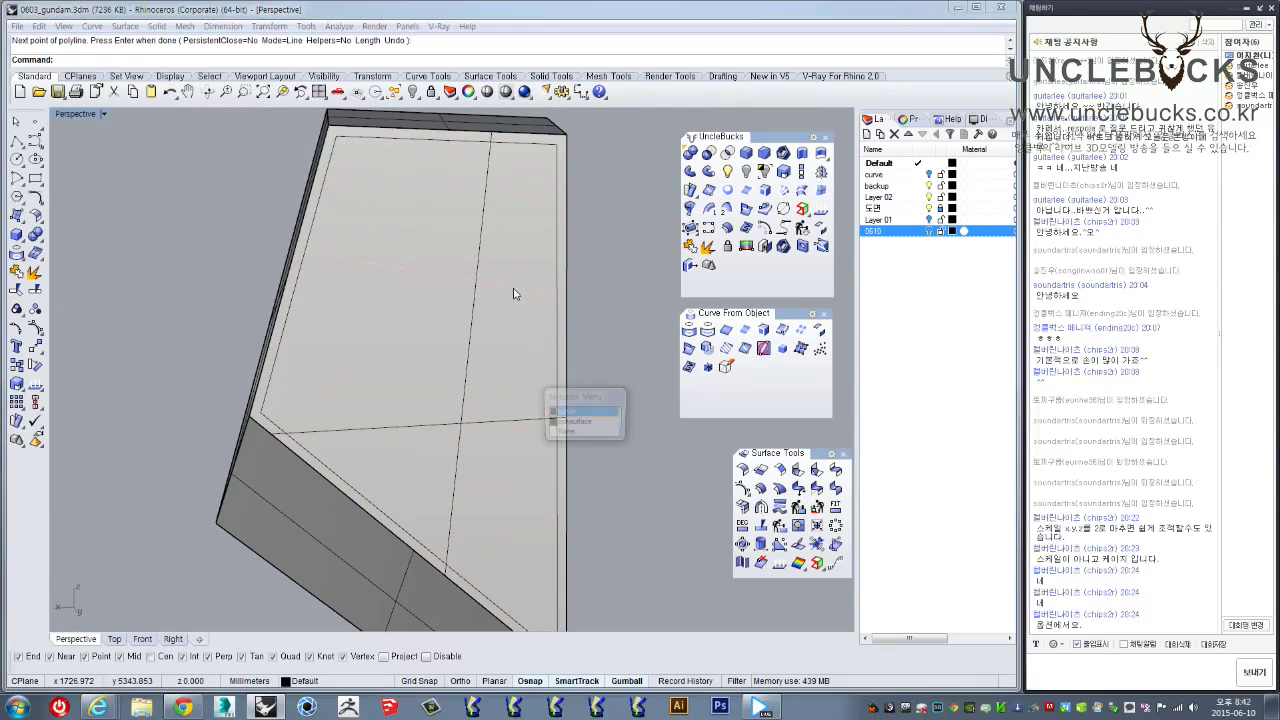
pyautogui.press('Delete')
# Draw a slanted line about 106 mm long across the inset outline, from its sloping side to its vertical side
pyautogui.rightClick(236, 236)
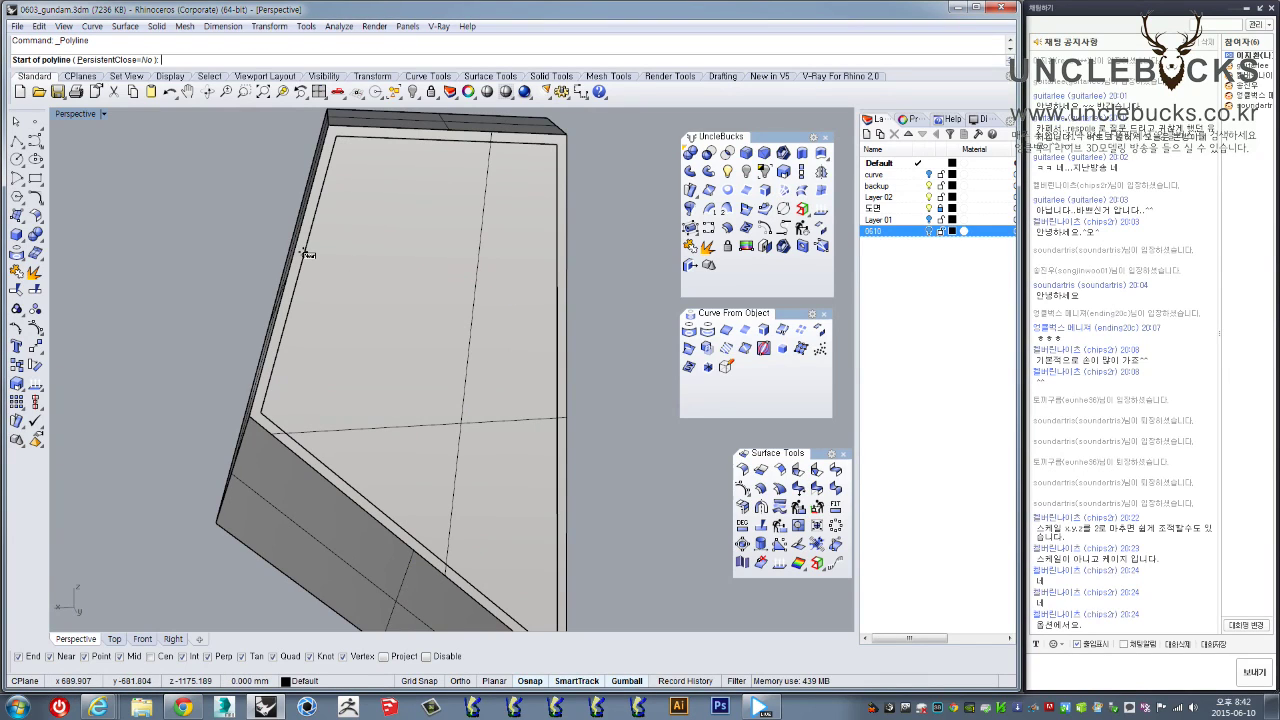
pyautogui.click(302, 270)
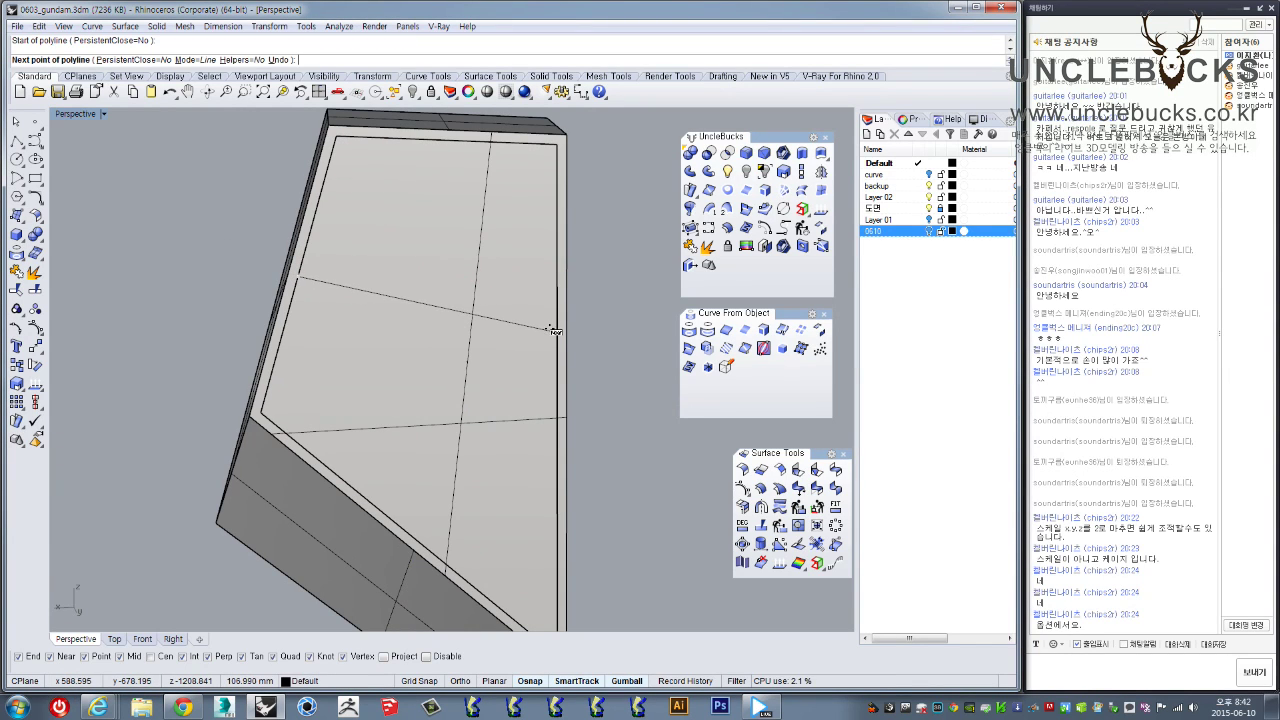
pyautogui.click(557, 329)
pyautogui.rightClick(551, 333)
# Try exploding the inset outline curve into separate segments, and undo it
pyautogui.keyDown('shift'); pyautogui.moveTo(557, 308); pyautogui.dragTo(530, 380, button='right'); pyautogui.keyUp('shift')
pyautogui.click(531, 382)
pyautogui.click(566, 409)
pyautogui.press('Escape')
pyautogui.click(531, 383)
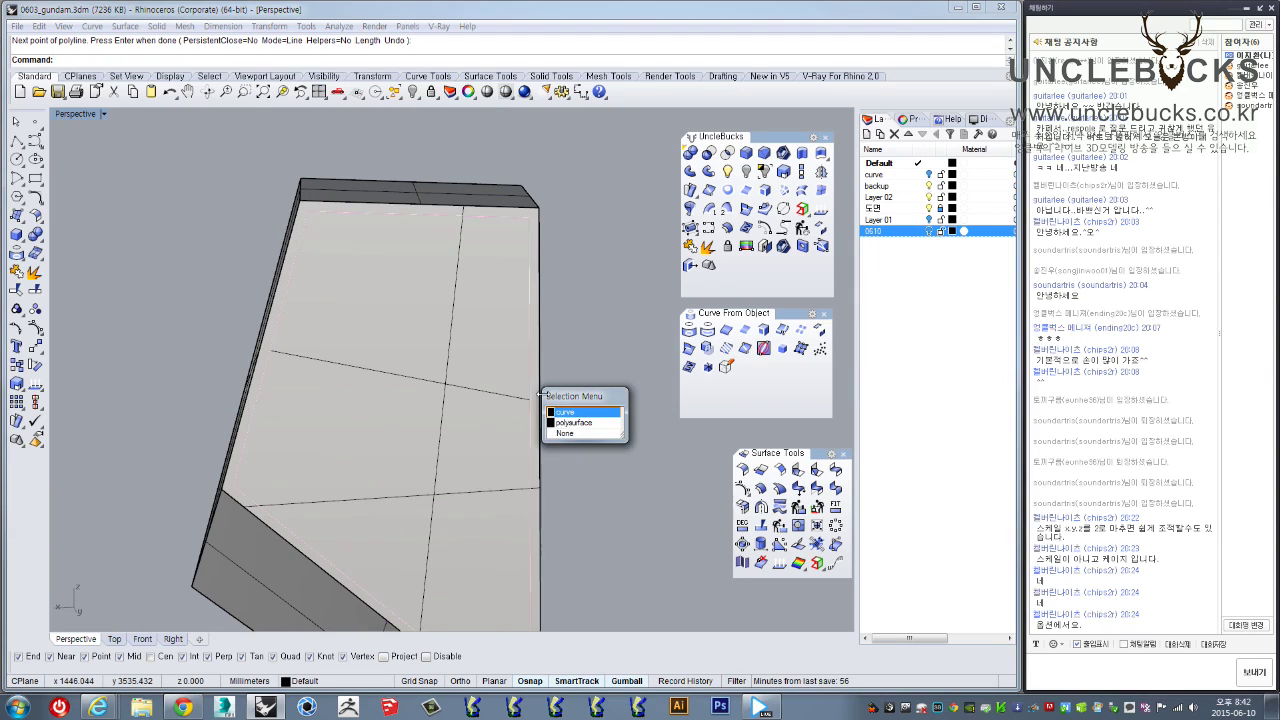
pyautogui.click(564, 413)
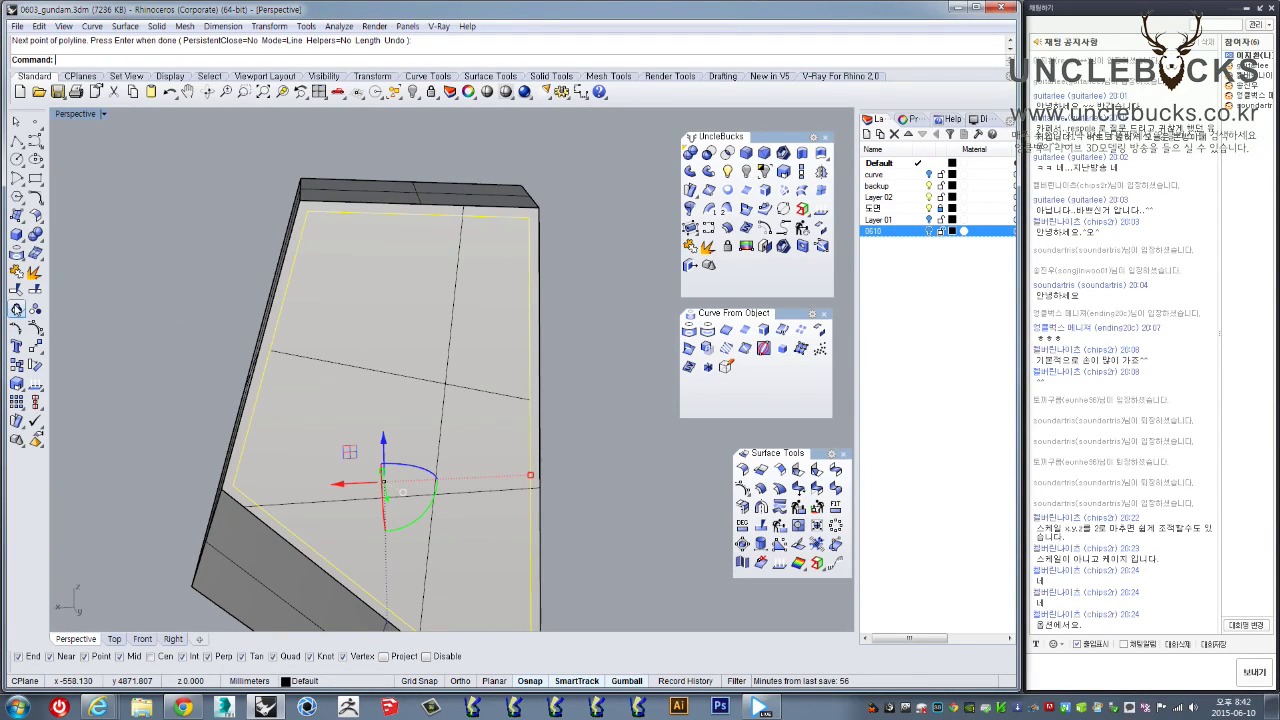
pyautogui.click(35, 273)
pyautogui.hotkey('ctrl', 'z')
# Show the inset curve's control points and move the upper corner on its vertical side up by about 18.7 mm, past the face's top edge
pyautogui.click(530, 240)
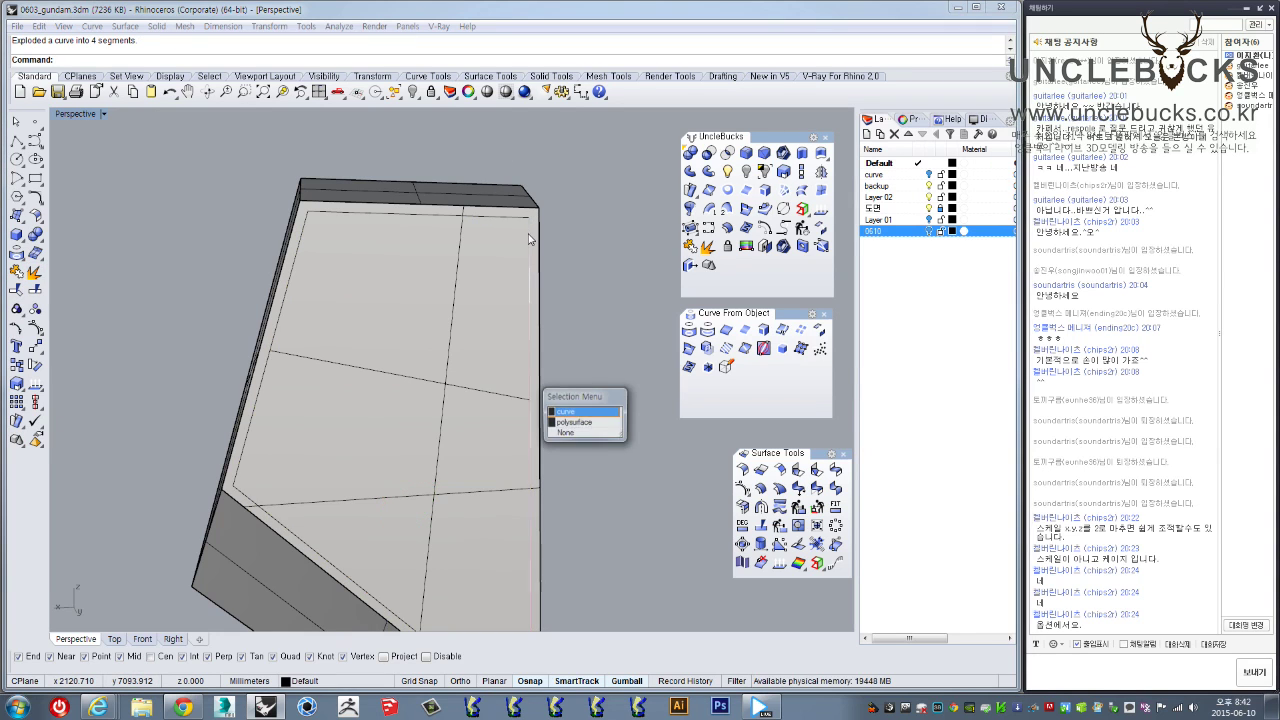
pyautogui.click(530, 239)
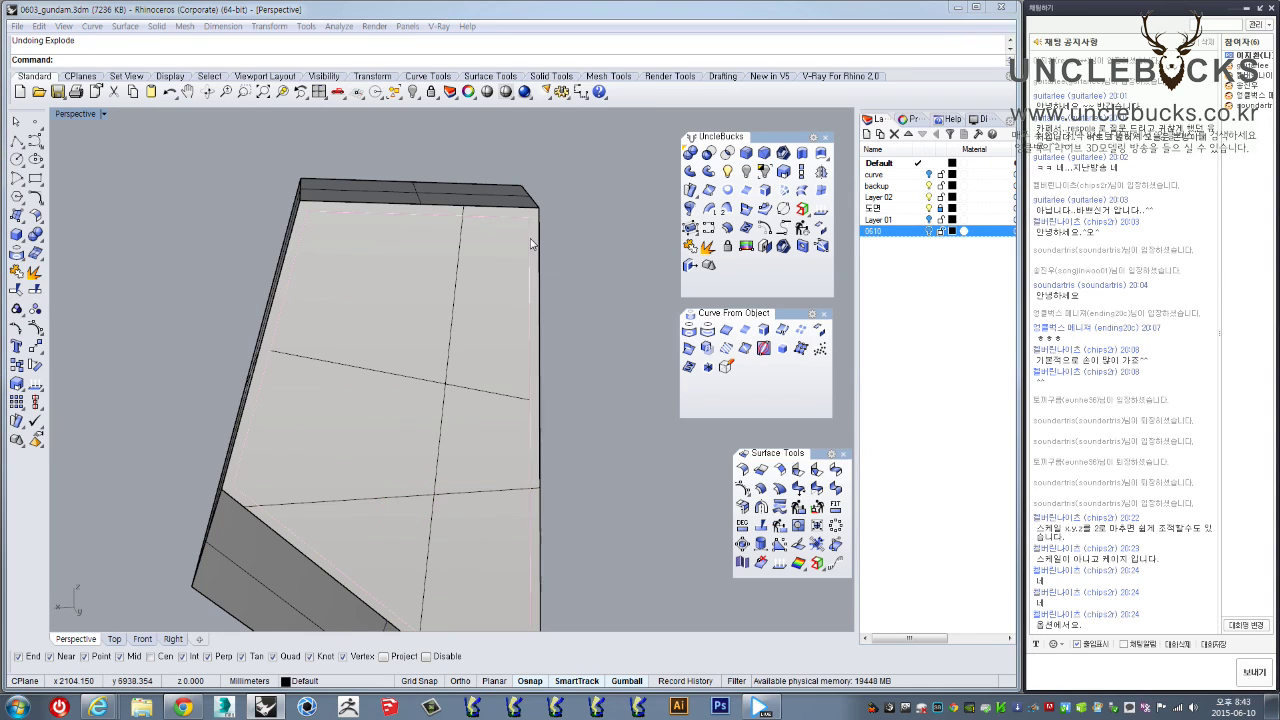
pyautogui.click(424, 338)
pyautogui.click(18, 330)
pyautogui.moveTo(265, 133); pyautogui.dragTo(462, 212)
pyautogui.moveTo(486, 140); pyautogui.dragTo(548, 238)
pyautogui.scroll(2, 543, 277)
pyautogui.write('m')
pyautogui.press('Return')
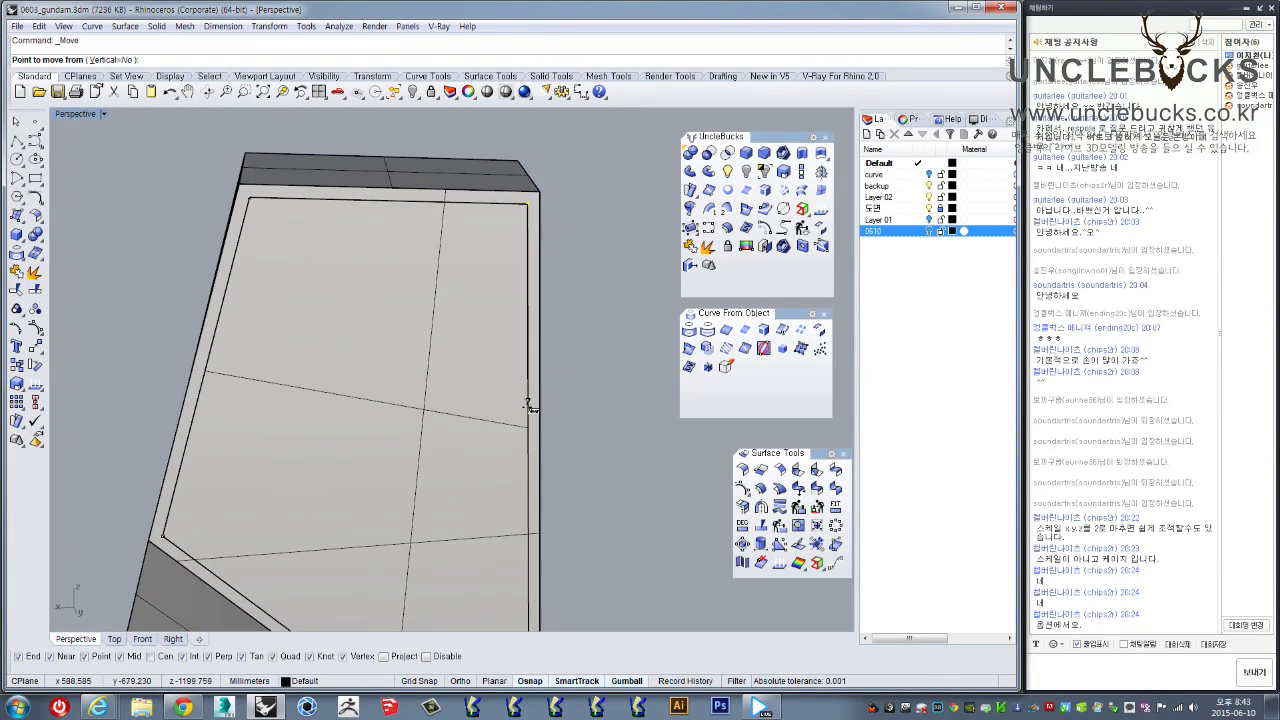
pyautogui.click(523, 405)
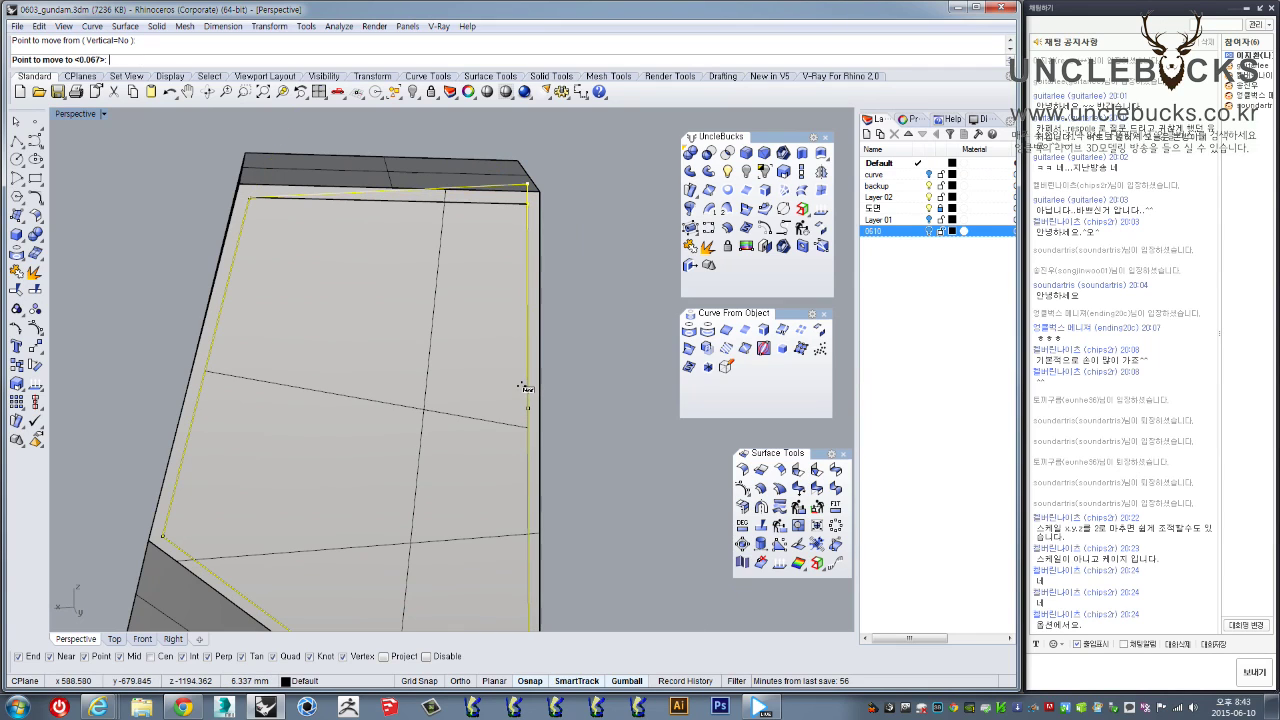
pyautogui.click(528, 352)
pyautogui.scroll(-1, 518, 340)
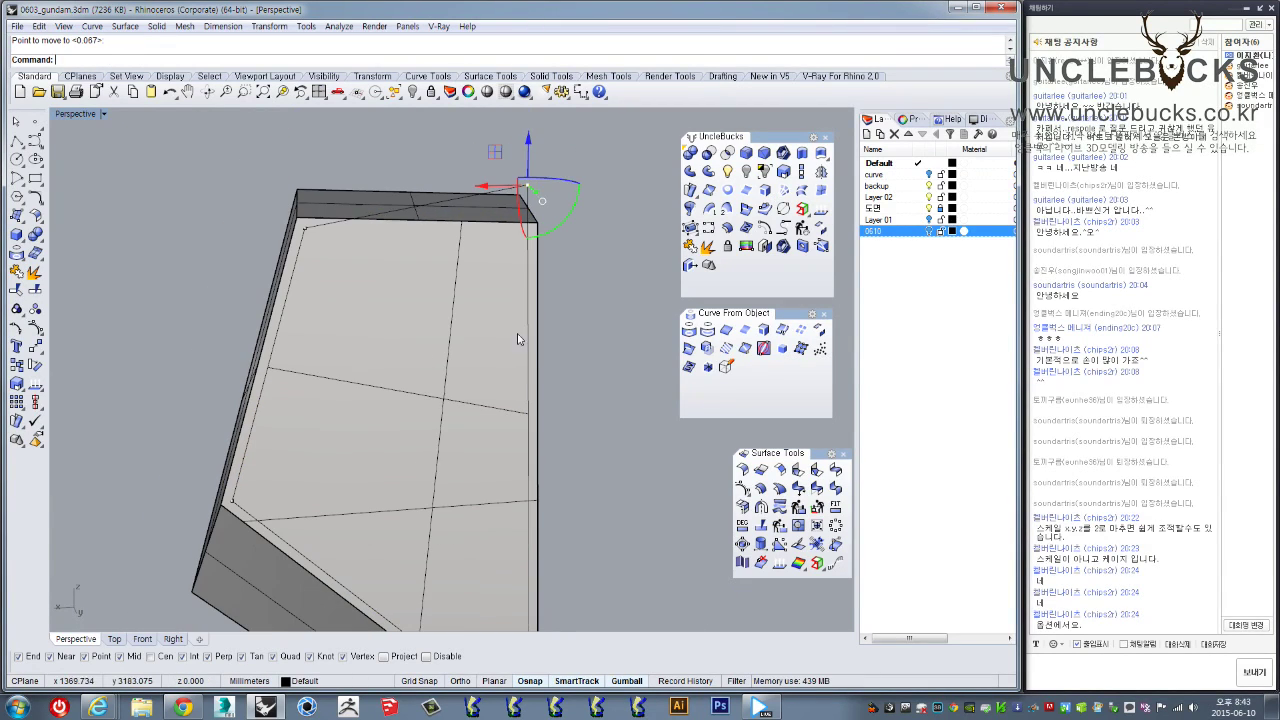
# Move the inset curve's other upper corner point about 18.5 mm upward along its sloping side
pyautogui.moveTo(343, 254); pyautogui.dragTo(345, 248)
pyautogui.write('m')
pyautogui.press('Return')
pyautogui.click(280, 321)
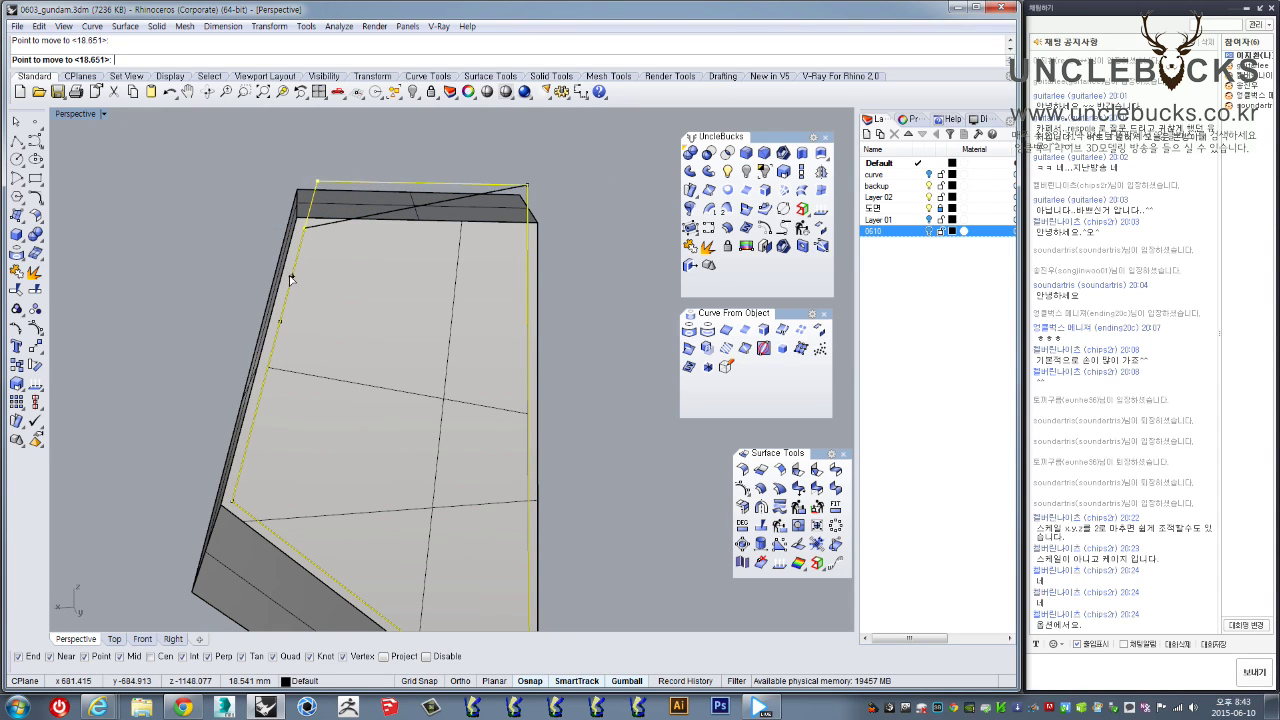
pyautogui.click(289, 279)
# Trim the inset curve below the slanted line and join the remaining pieces into one closed outline
pyautogui.moveTo(340, 289); pyautogui.dragTo(442, 183, button='right')
pyautogui.click(442, 187)
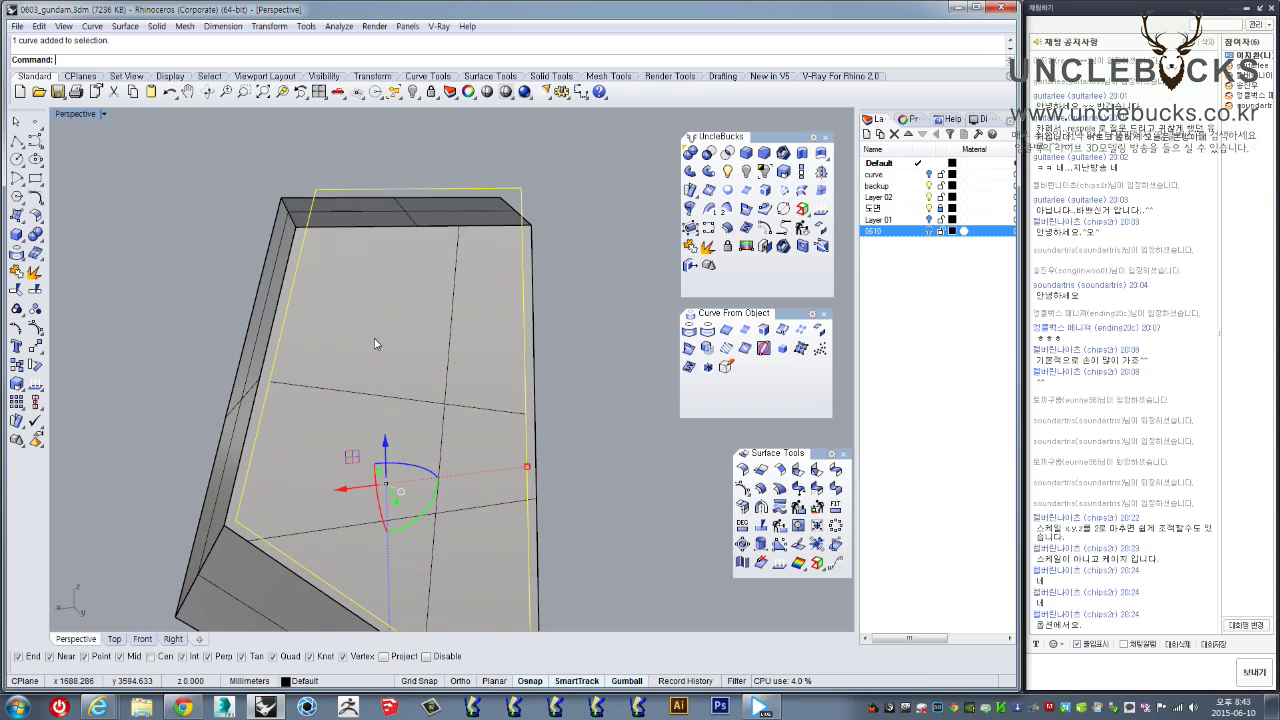
pyautogui.click(335, 397)
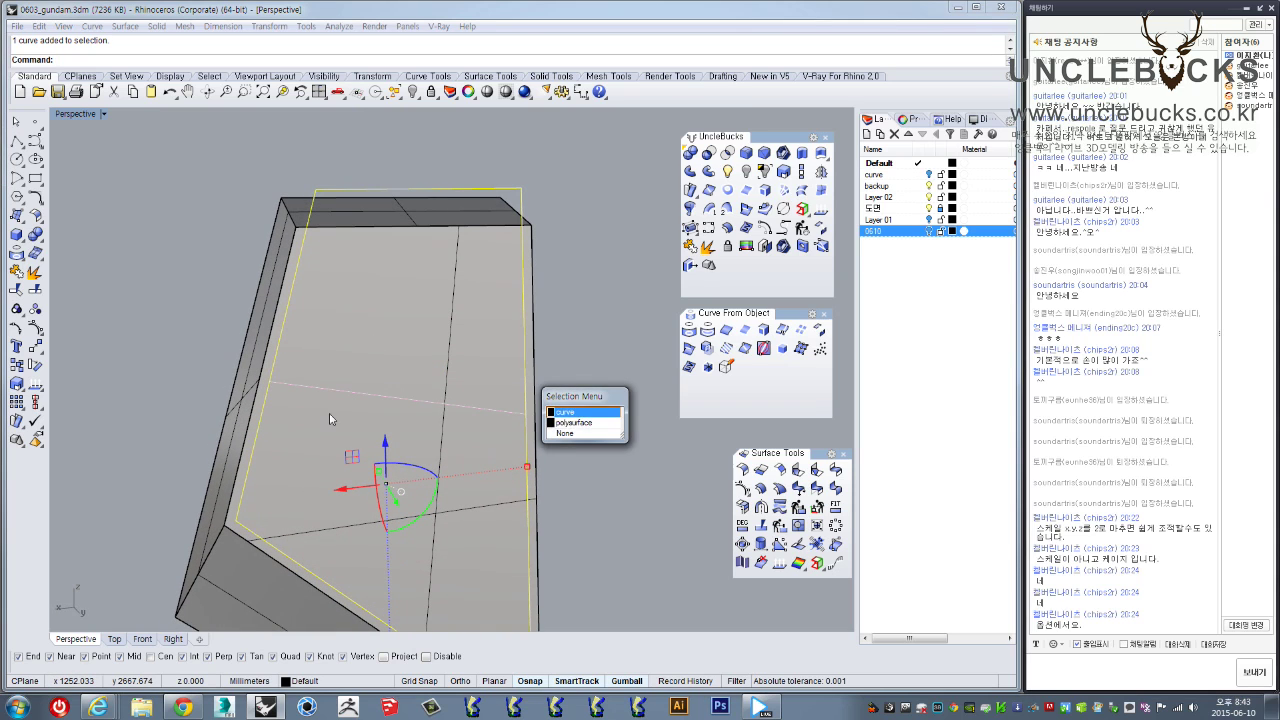
pyautogui.click(563, 414)
pyautogui.click(22, 290)
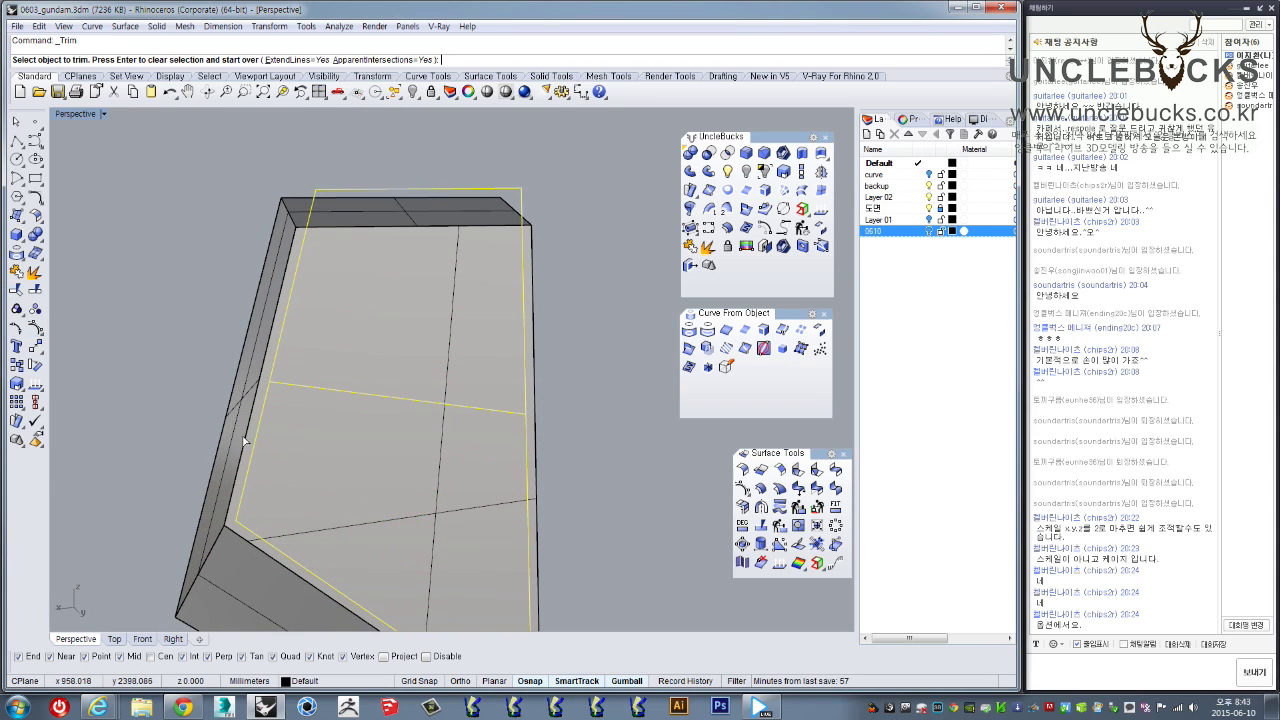
pyautogui.click(253, 453)
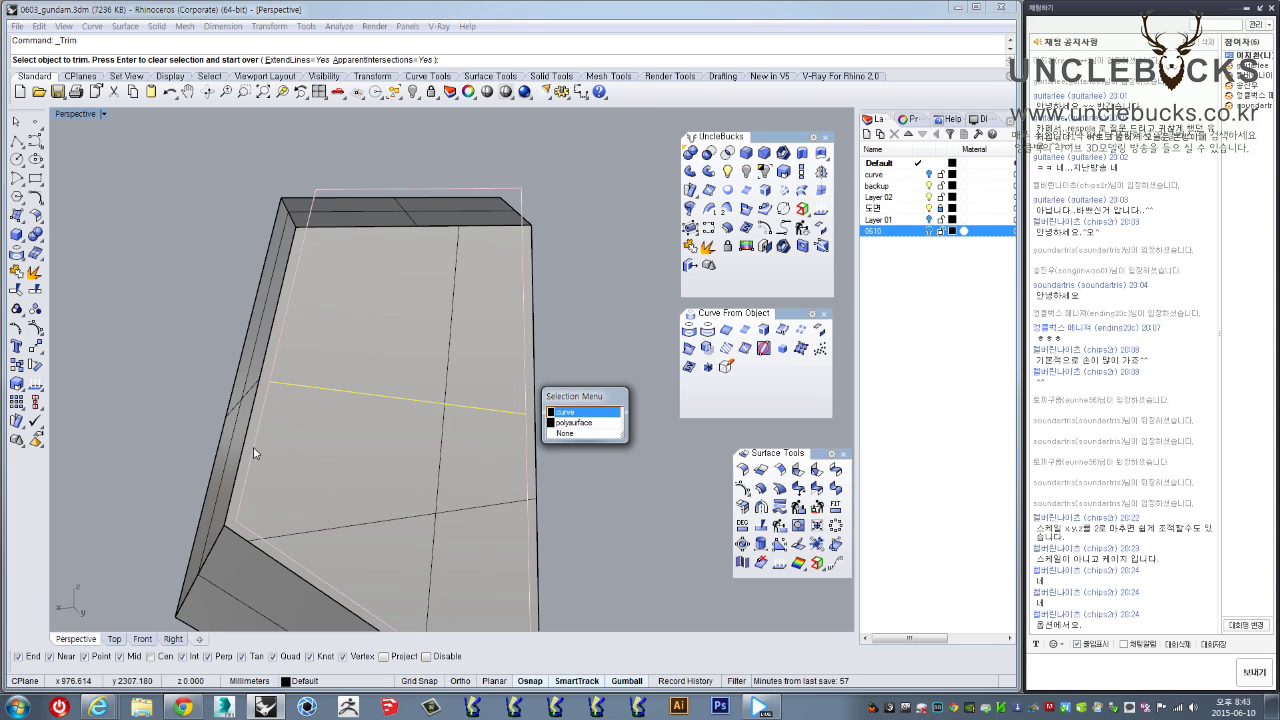
pyautogui.click(613, 413)
pyautogui.moveTo(593, 405)
pyautogui.mouseDown(button='right')
pyautogui.moveTo(580, 343)
pyautogui.moveTo(640, 300)
pyautogui.moveTo(560, 340)
pyautogui.moveTo(503, 300)
pyautogui.moveTo(420, 340)
pyautogui.moveTo(497, 363)
pyautogui.moveTo(520, 354)
pyautogui.moveTo(486, 380)
pyautogui.moveTo(474, 371)
pyautogui.moveTo(500, 300)
pyautogui.moveTo(468, 283)
pyautogui.moveTo(491, 297)
pyautogui.moveTo(357, 294)
pyautogui.moveTo(352, 278)
pyautogui.moveTo(300, 280)
pyautogui.moveTo(275, 255)
pyautogui.moveTo(286, 270)
pyautogui.mouseUp(button='right')
pyautogui.click(692, 246)
# Explode the skirt plate into surfaces and split its smaller face with the closed outline curve
pyautogui.scroll(2, 503, 300)
pyautogui.moveTo(402, 230); pyautogui.dragTo(446, 274, button='right')
pyautogui.scroll(5, 418, 272)
pyautogui.moveTo(525, 281); pyautogui.dragTo(389, 286, button='right')
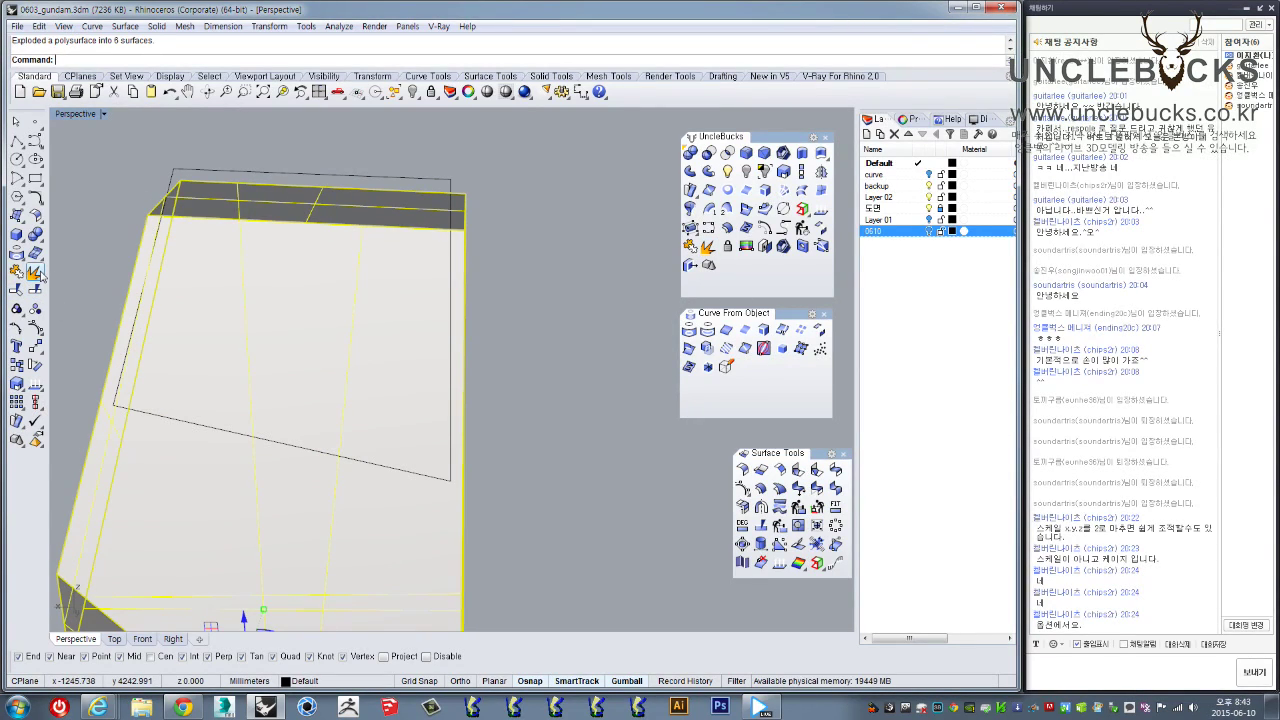
pyautogui.press('Escape')
pyautogui.click(252, 283)
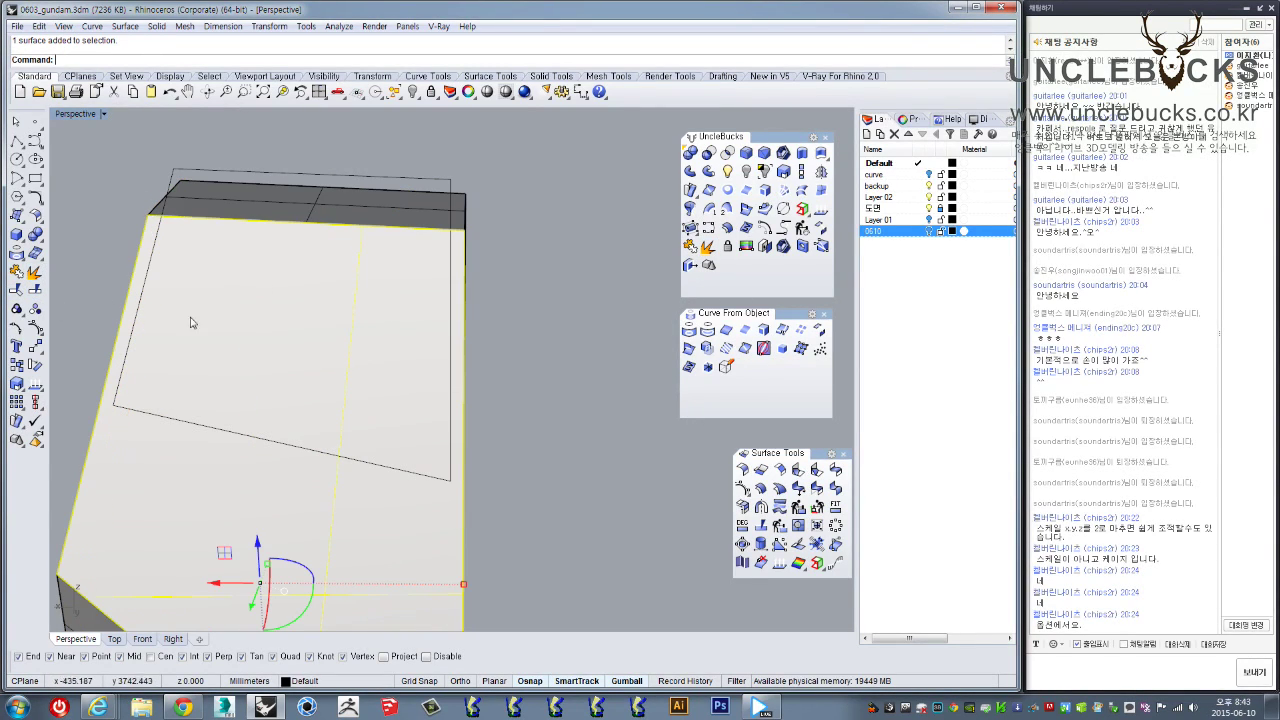
pyautogui.click(38, 293)
pyautogui.click(199, 176)
pyautogui.press('Return')
pyautogui.moveTo(237, 286); pyautogui.dragTo(323, 201, button='right')
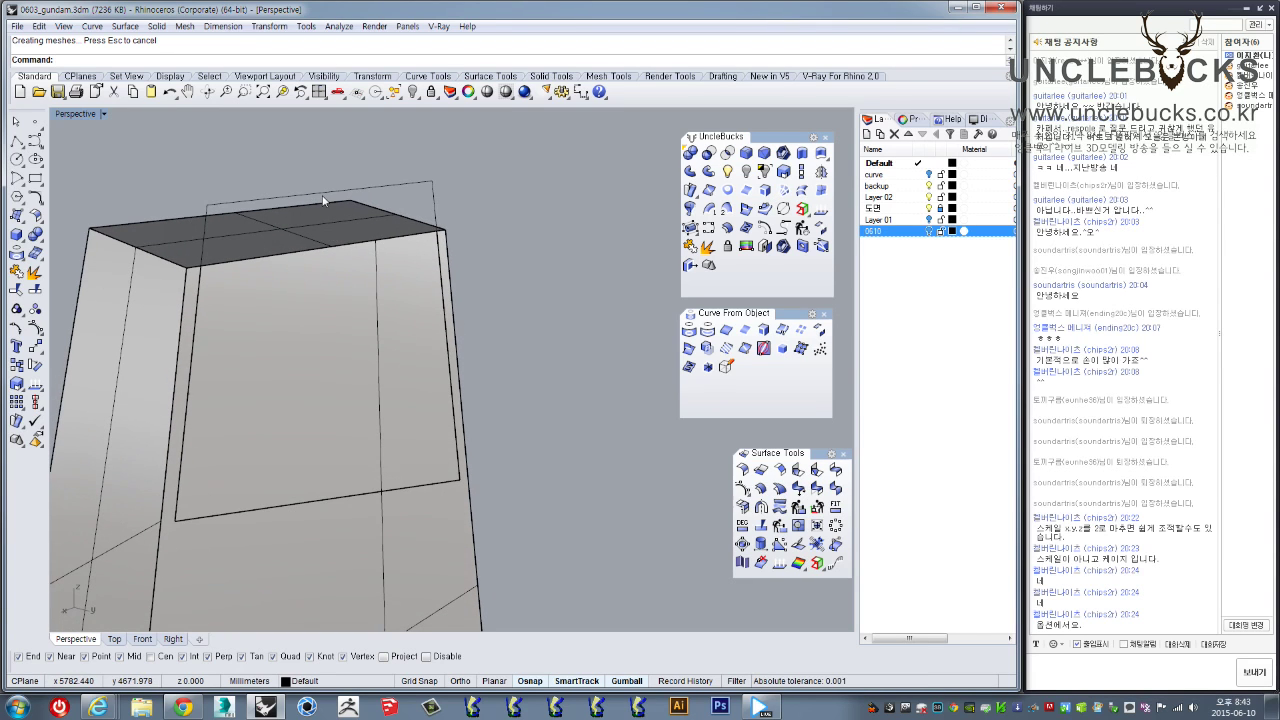
# Delete the closed outline curve and undo the deletion
pyautogui.click(323, 194)
pyautogui.press('Delete')
pyautogui.click(366, 336)
pyautogui.moveTo(366, 336); pyautogui.dragTo(420, 334, button='right')
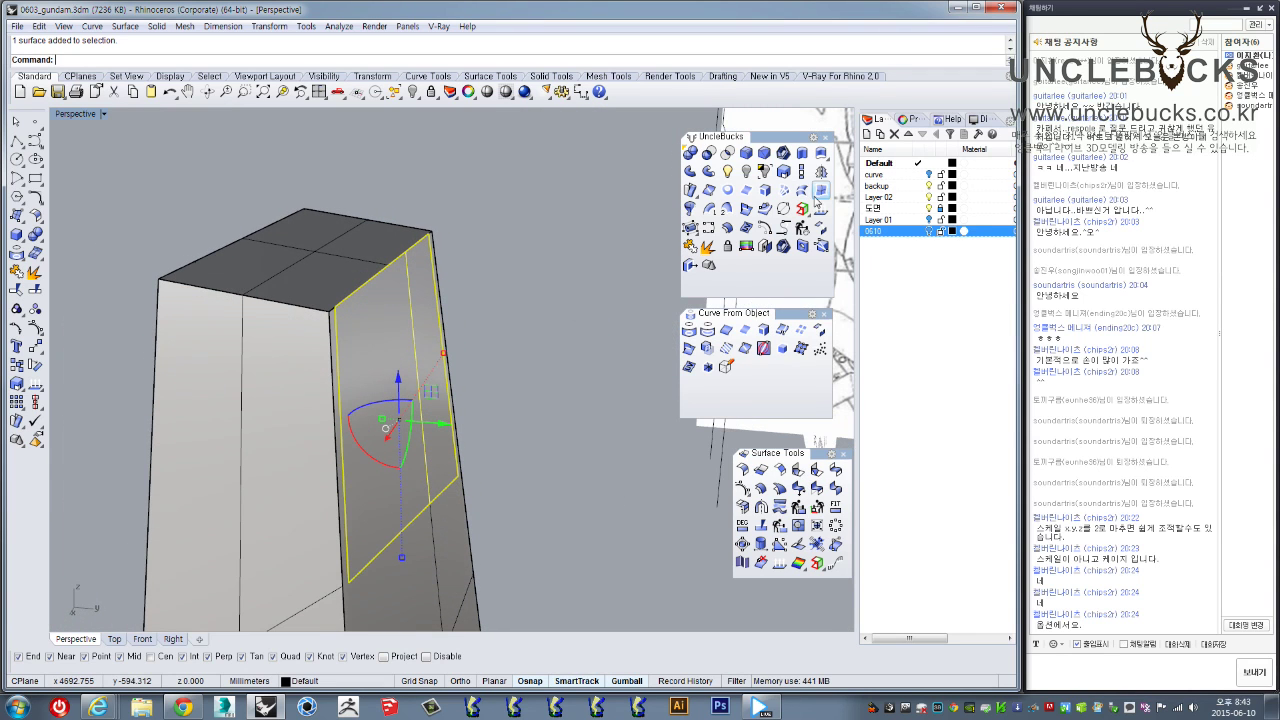
pyautogui.hotkey('ctrl', 'z')
pyautogui.moveTo(555, 271); pyautogui.dragTo(494, 246, button='right')
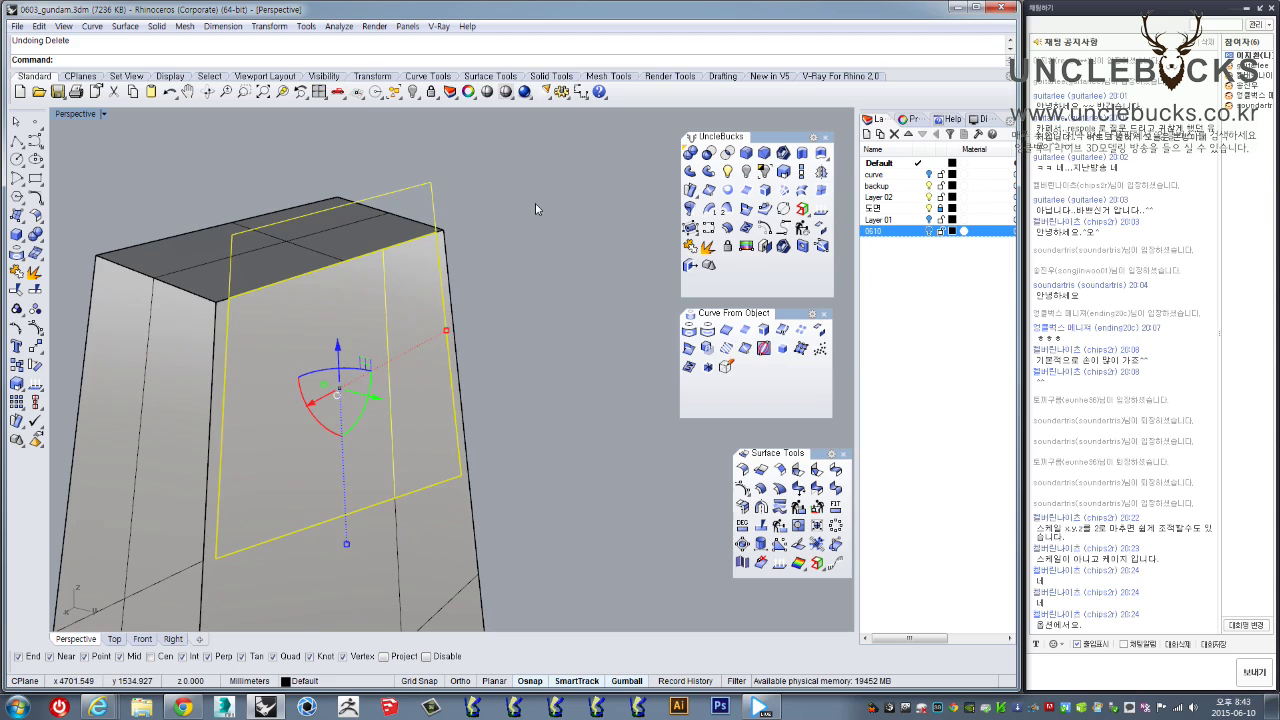
pyautogui.press('Escape')
# Join all the skirt plate's surfaces back into one solid, keeping the outline curve
pyautogui.click(447, 283)
pyautogui.click(375, 348)
pyautogui.scroll(-5, 202, 221)
pyautogui.moveTo(170, 203); pyautogui.dragTo(422, 563)
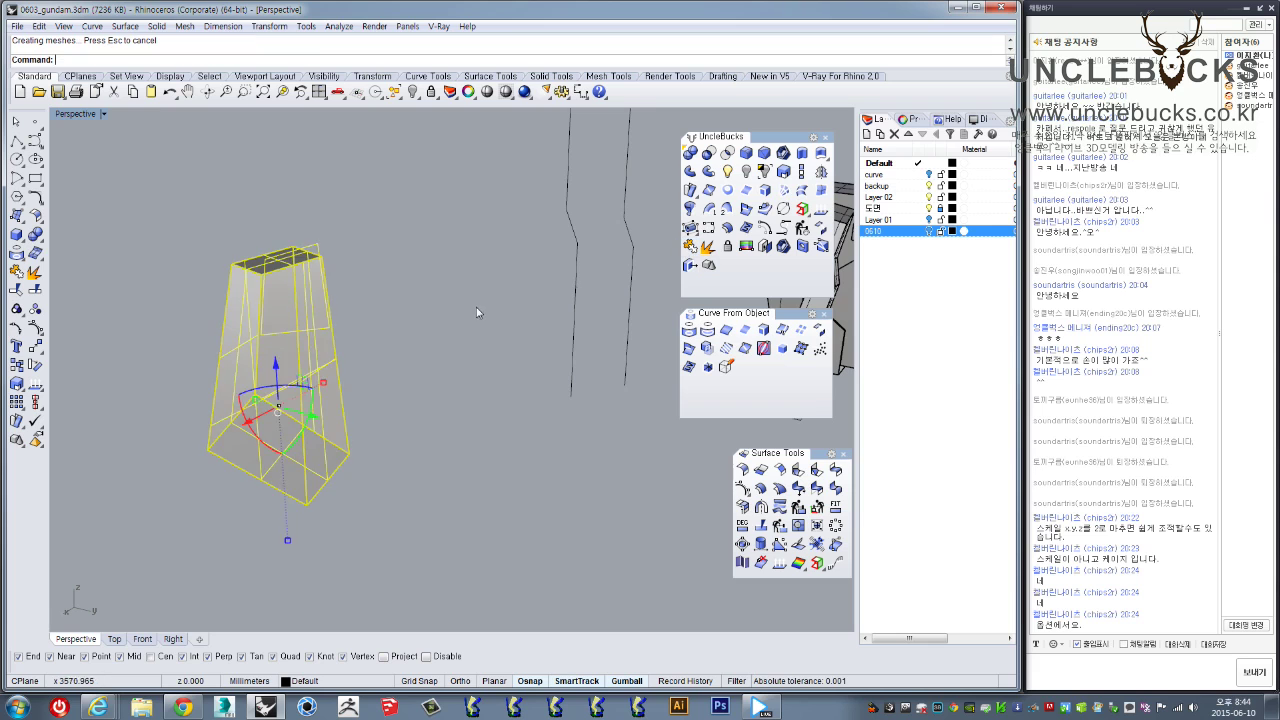
pyautogui.click(476, 308)
# Extrude the closed outline curve in the Top view as a shallow solid block running into the skirt plate
pyautogui.scroll(8, 263, 244)
pyautogui.click(295, 257)
pyautogui.moveTo(267, 300); pyautogui.dragTo(362, 329, button='right')
pyautogui.doubleClick(59, 117)
pyautogui.doubleClick(59, 117)
pyautogui.scroll(-6, 195, 234)
pyautogui.scroll(8, 362, 359)
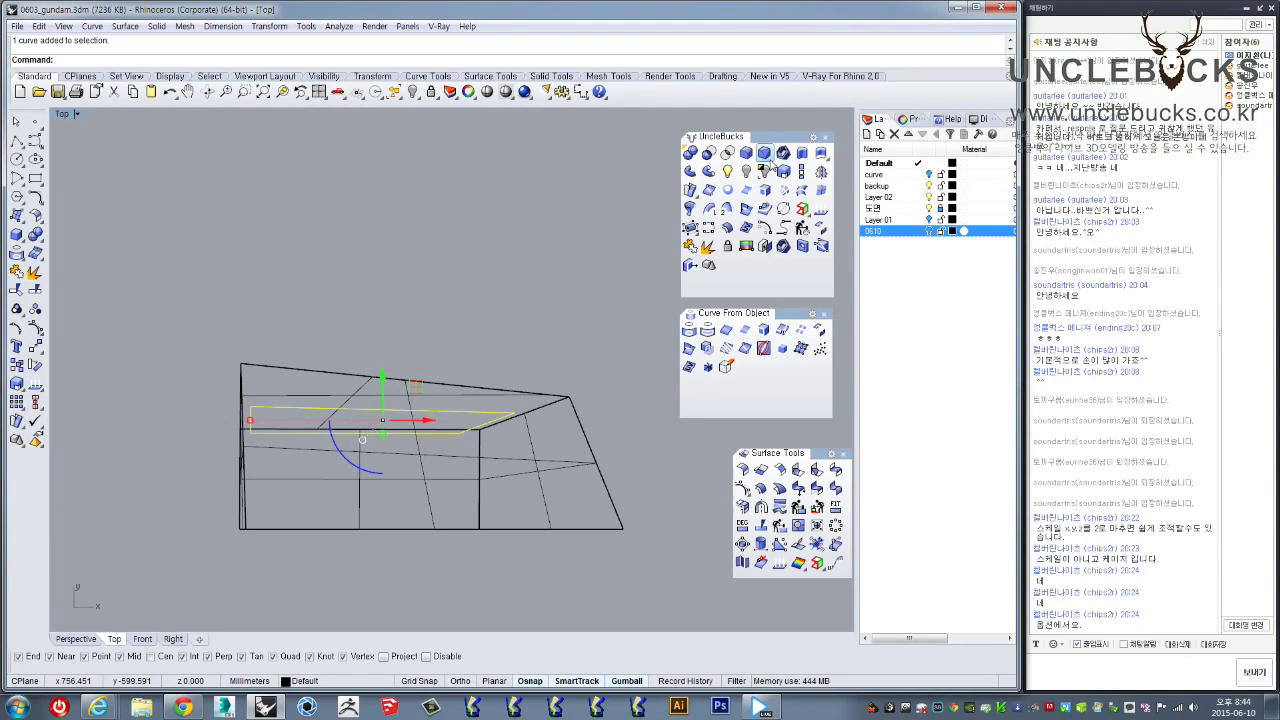
pyautogui.click(801, 152)
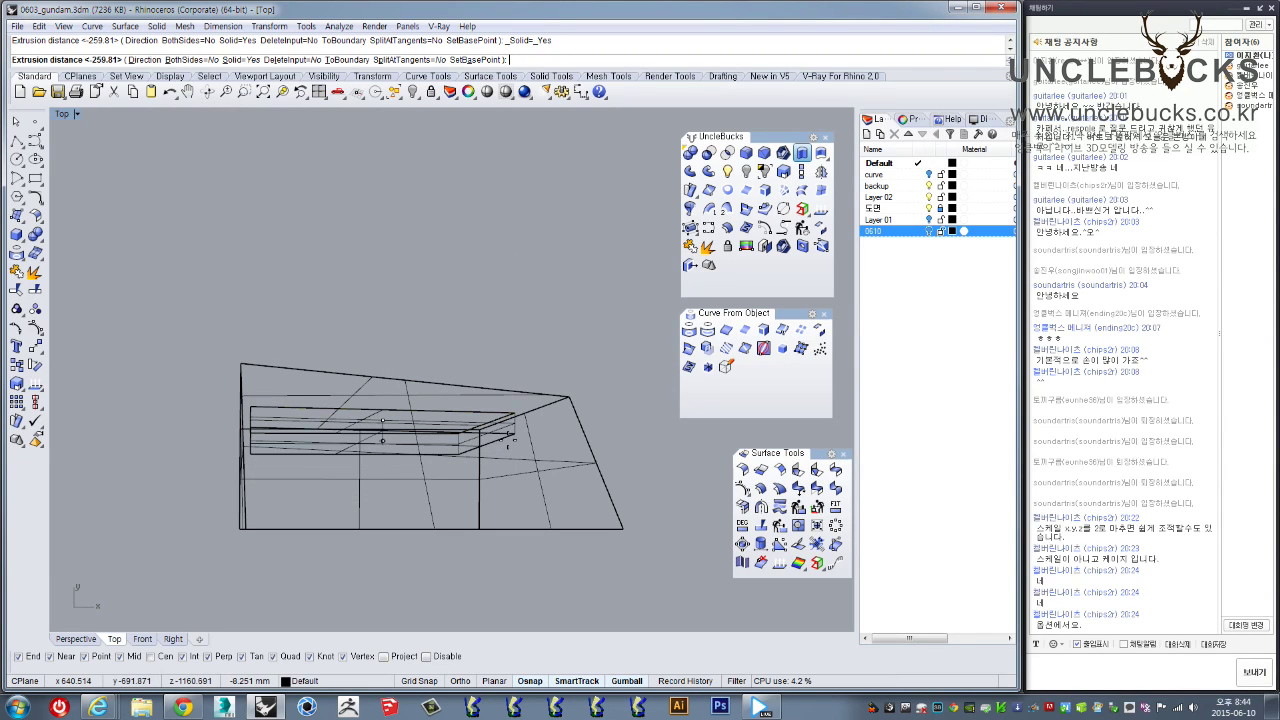
pyautogui.click(513, 442)
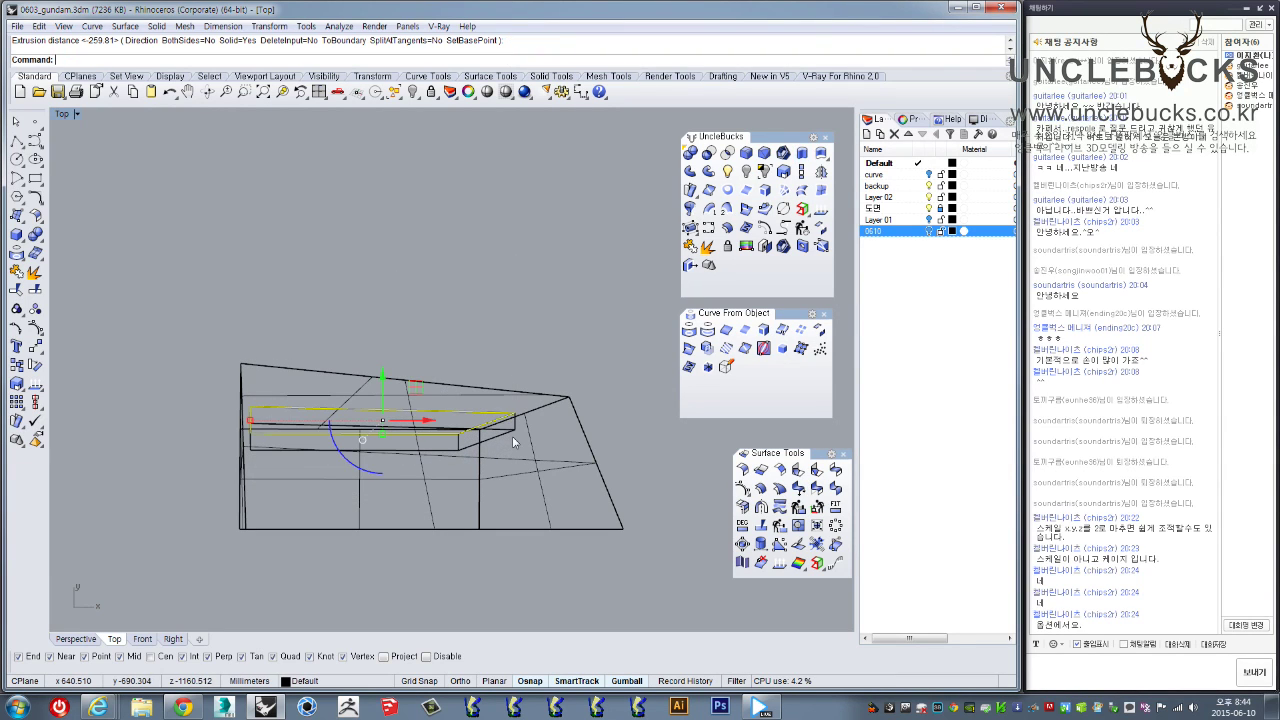
# Select the skirt plate and the shallow extruded block together in the Perspective view
pyautogui.doubleClick(62, 114)
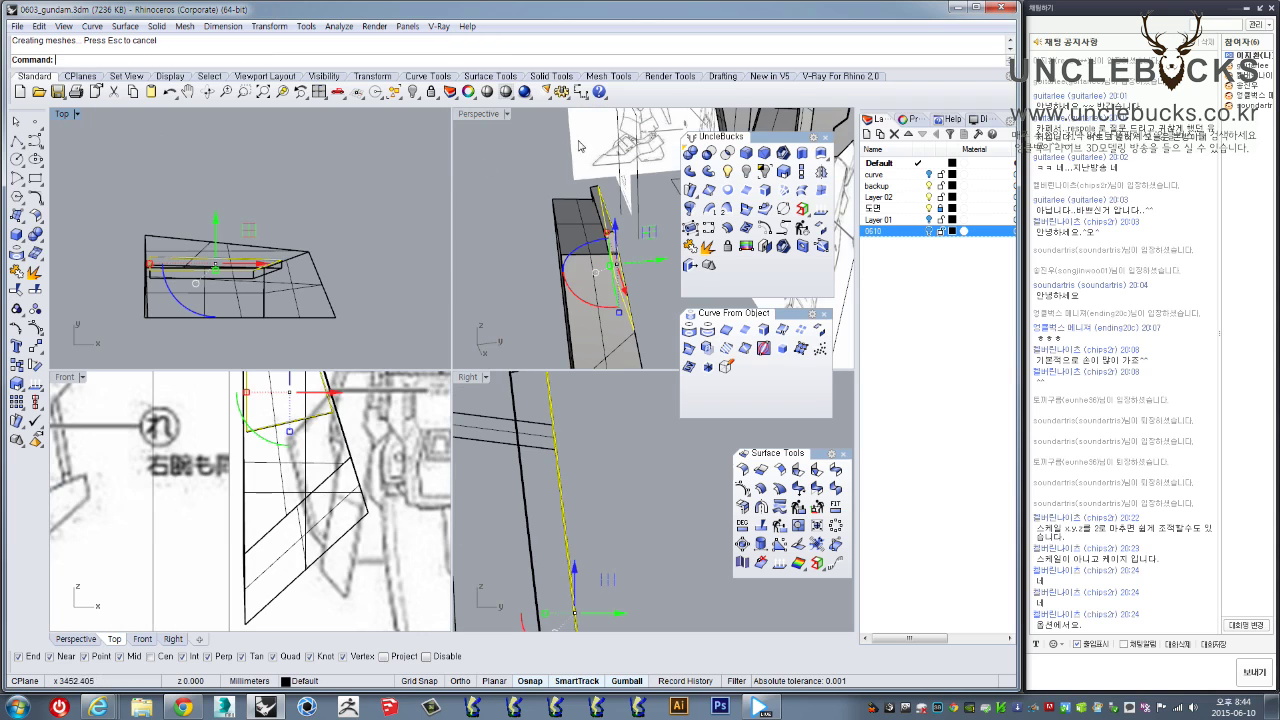
pyautogui.doubleClick(486, 115)
pyautogui.moveTo(488, 165); pyautogui.dragTo(354, 190, button='right')
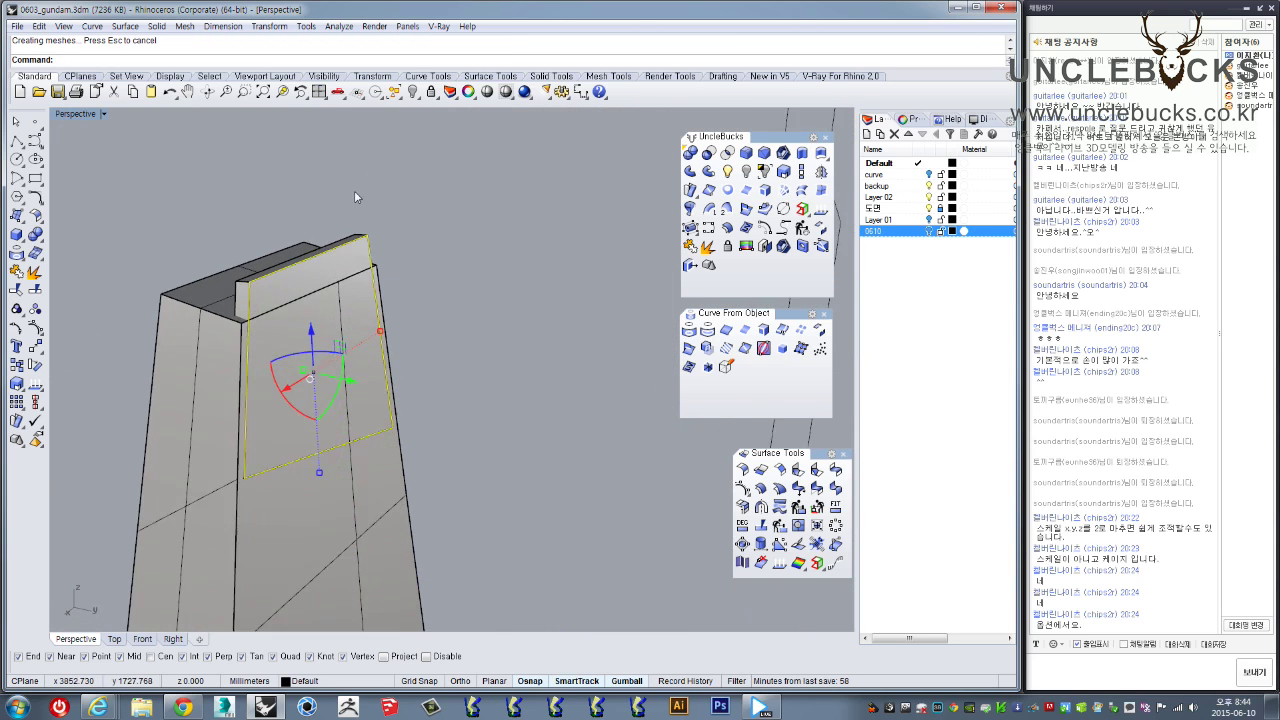
pyautogui.scroll(4, 297, 322)
pyautogui.keyDown('shift'); pyautogui.moveTo(297, 322); pyautogui.dragTo(510, 211, button='right'); pyautogui.keyUp('shift')
pyautogui.click(267, 402)
pyautogui.click(326, 259)
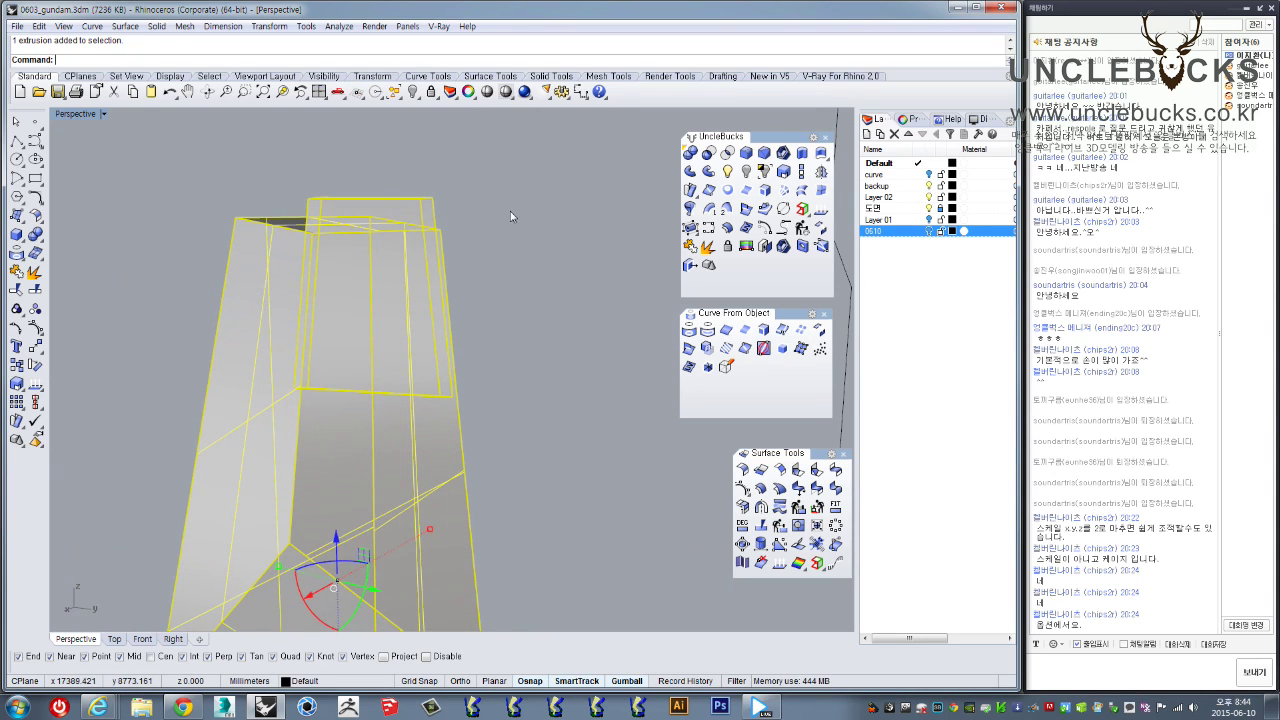
pyautogui.click(36, 235)
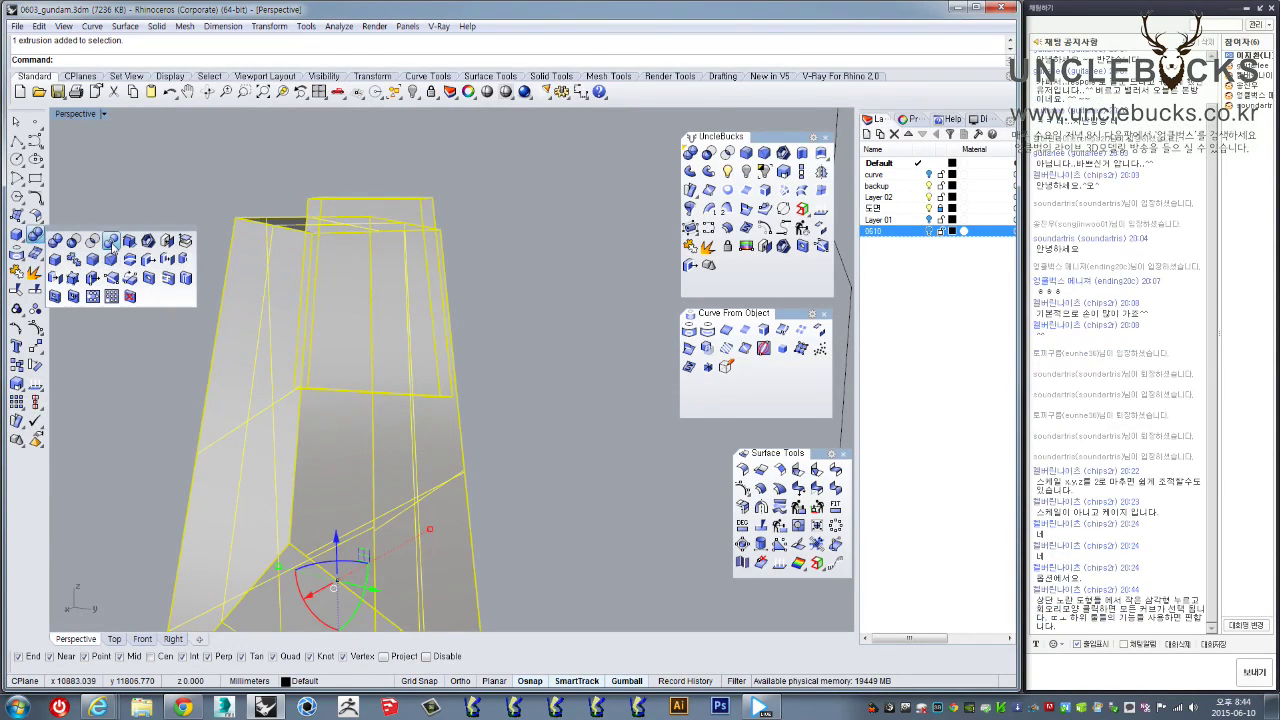
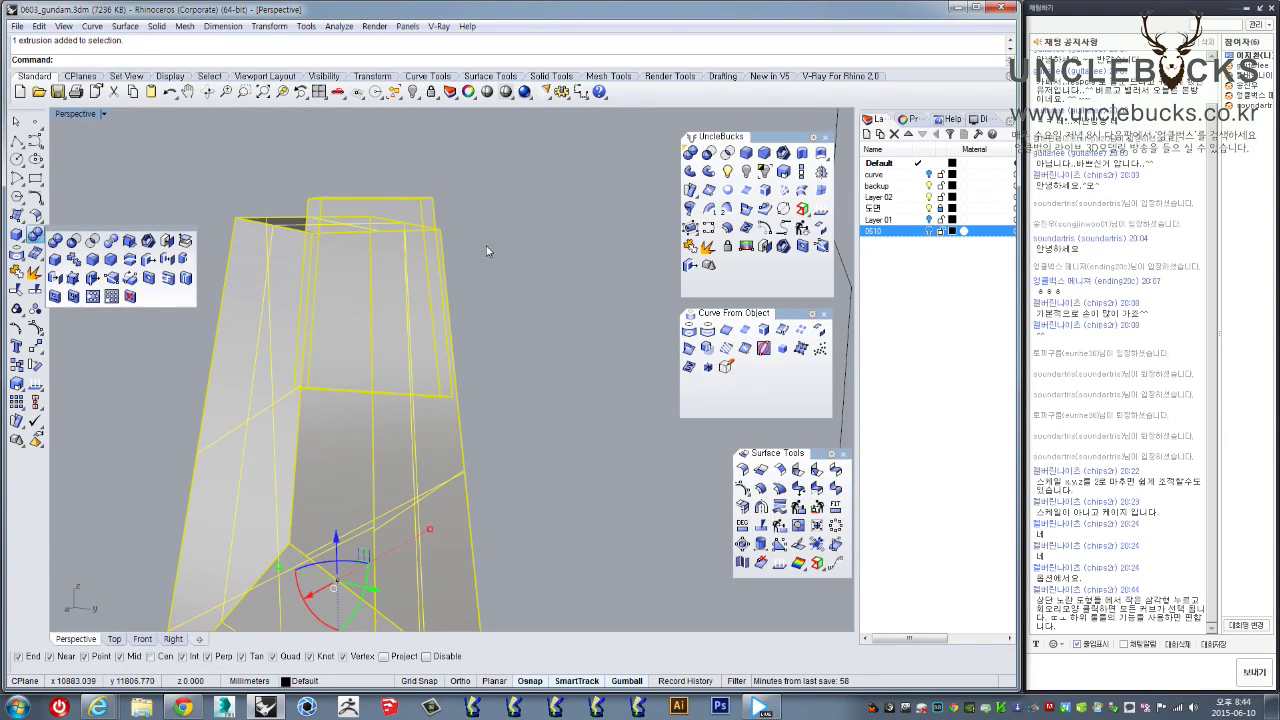
pyautogui.click(395, 92)
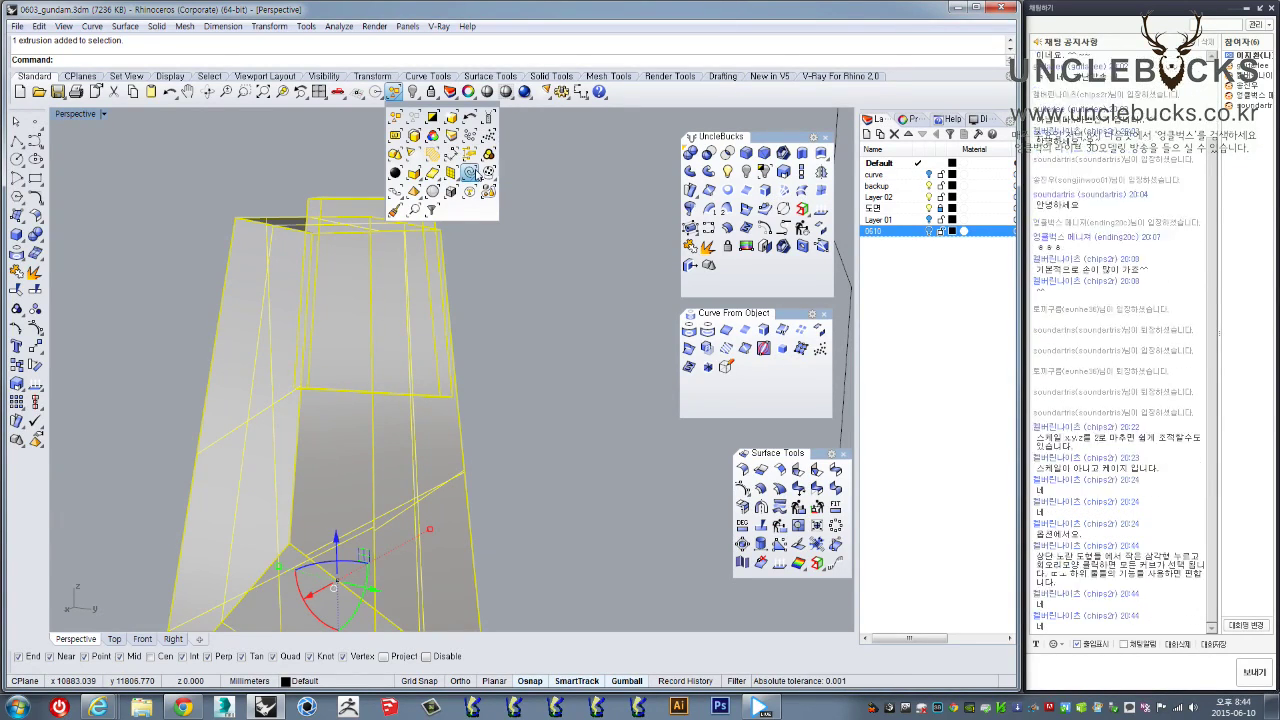
pyautogui.click(474, 170)
# Examine from several angles how the extruded block intersects the skirt plate's smaller face
pyautogui.moveTo(475, 169)
pyautogui.mouseDown(button='right')
pyautogui.moveTo(534, 257)
pyautogui.moveTo(266, 271)
pyautogui.moveTo(271, 295)
pyautogui.moveTo(303, 298)
pyautogui.moveTo(226, 318)
pyautogui.mouseUp(button='right')
pyautogui.scroll(-4, 534, 257)
pyautogui.scroll(-9, 535, 257)
pyautogui.scroll(8, 226, 317)
pyautogui.moveTo(440, 318); pyautogui.dragTo(366, 271, button='right')
pyautogui.click(462, 247)
pyautogui.scroll(8, 335, 288)
pyautogui.click(366, 257)
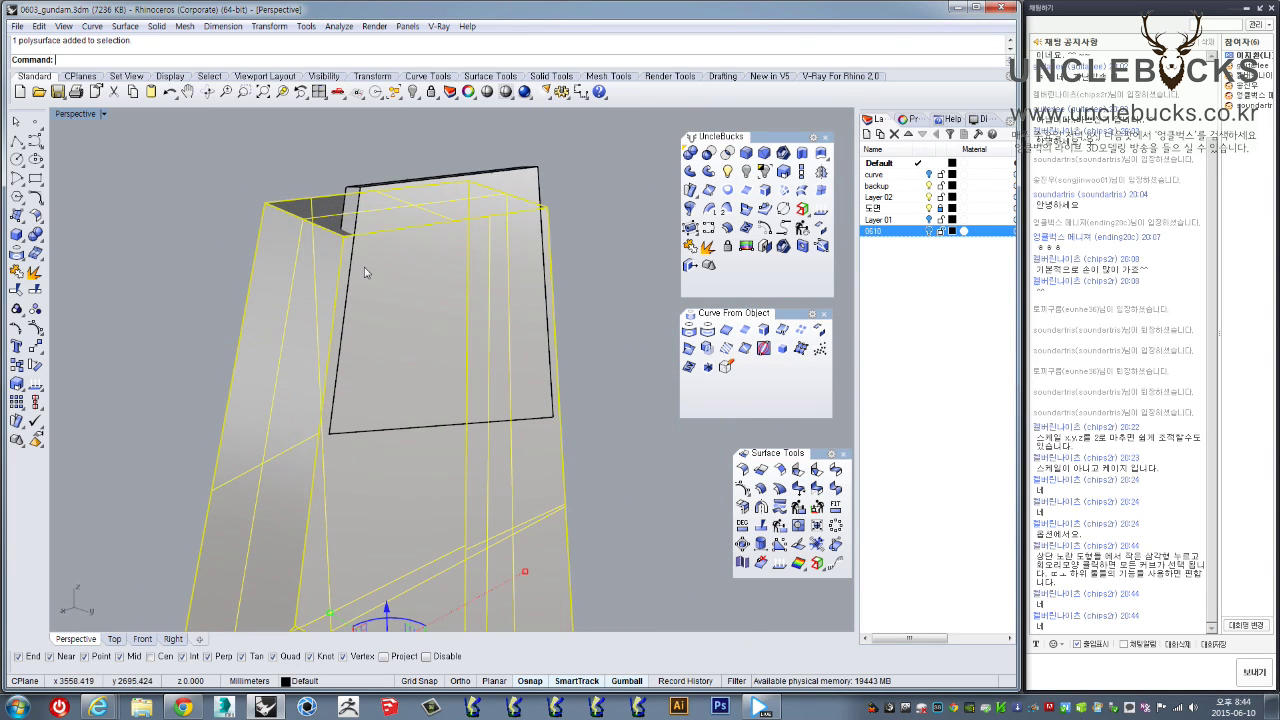
pyautogui.moveTo(334, 191); pyautogui.dragTo(310, 193, button='right')
pyautogui.click(331, 173)
pyautogui.click(383, 200)
pyautogui.scroll(4, 382, 200)
# Run Boolean Split on the skirt plate and extruded block, using the block as the cutting object
pyautogui.moveTo(382, 200); pyautogui.dragTo(328, 258, button='right')
pyautogui.click(247, 230)
pyautogui.moveTo(248, 230); pyautogui.dragTo(295, 281, button='right')
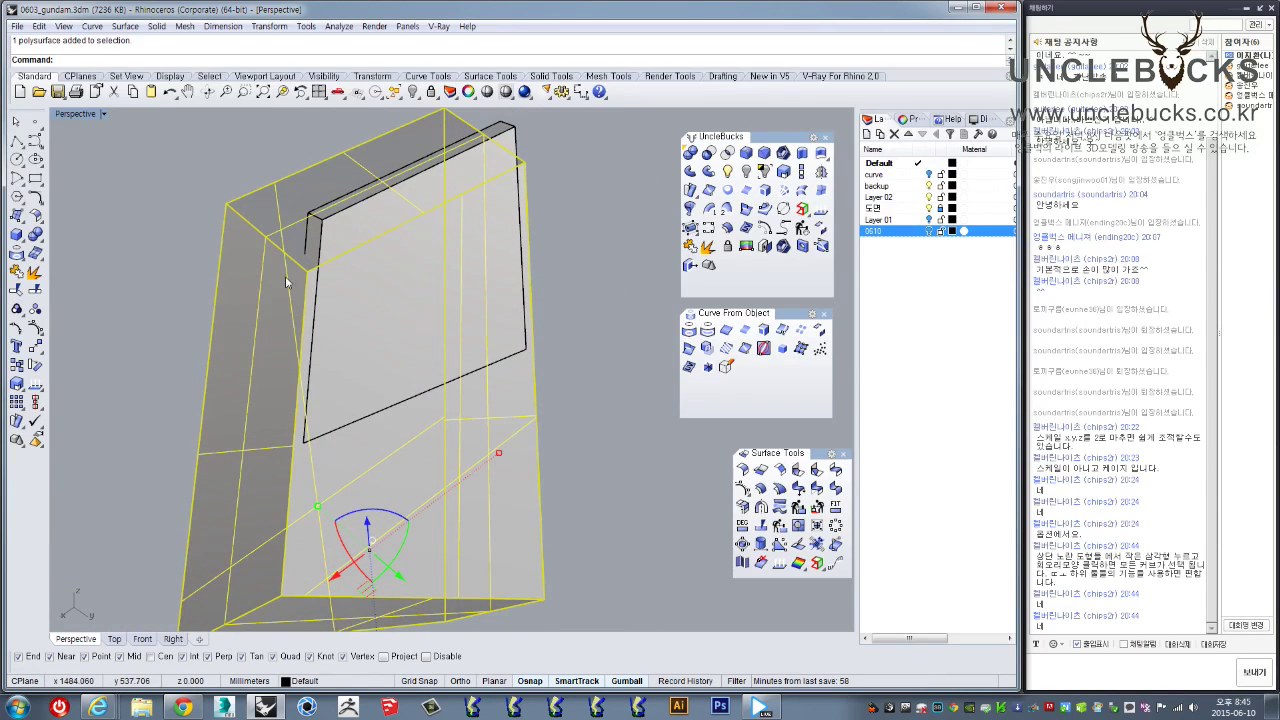
pyautogui.keyDown('shift'); pyautogui.click(357, 277); pyautogui.keyUp('shift')
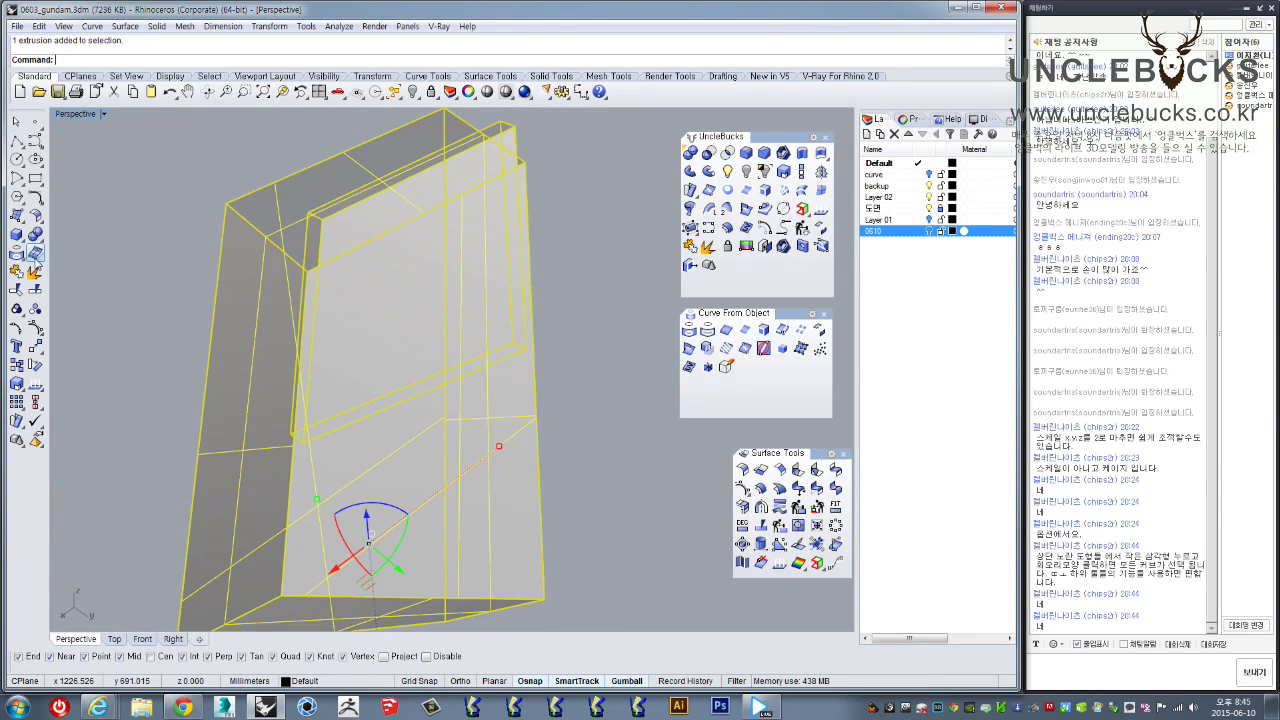
pyautogui.click(35, 237)
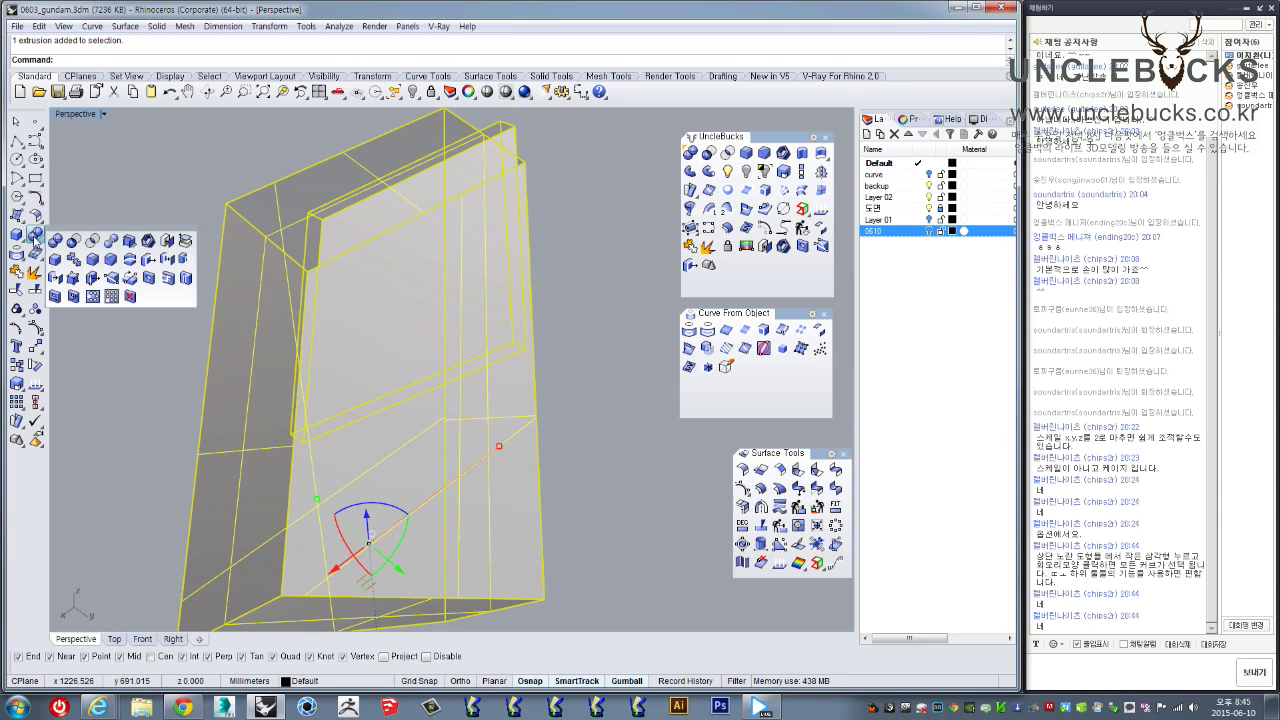
pyautogui.click(110, 241)
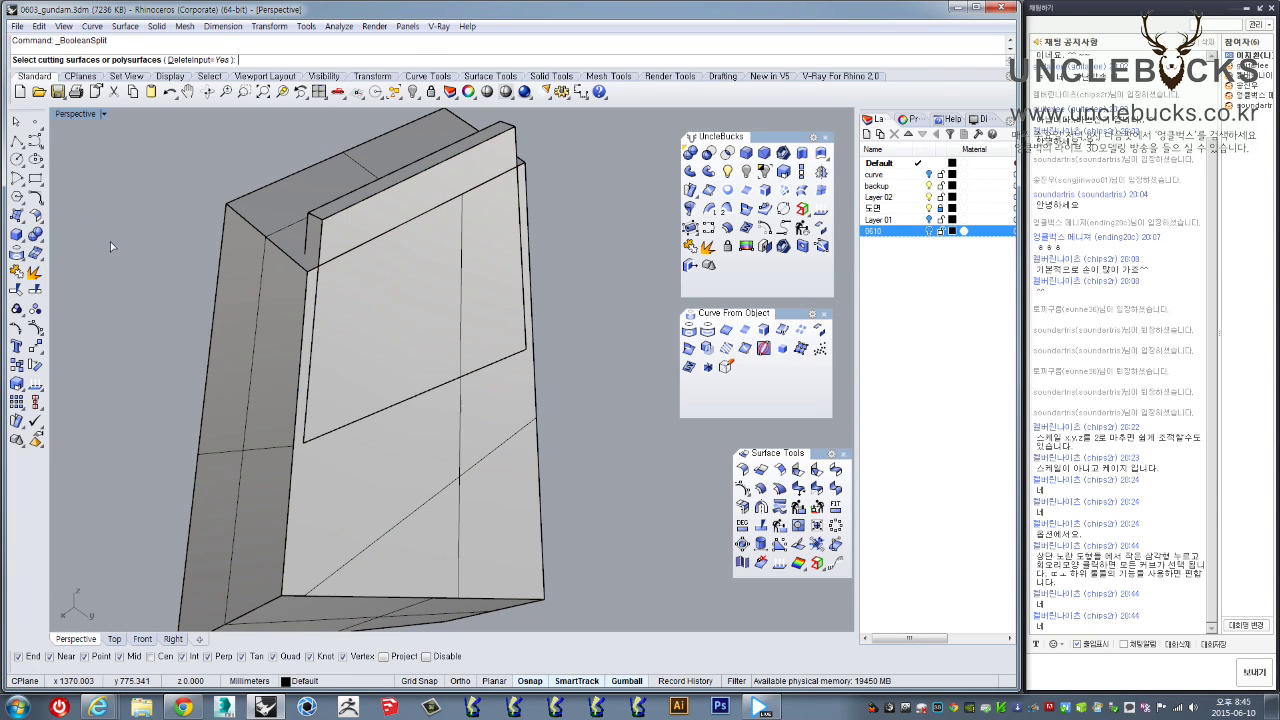
pyautogui.click(357, 270)
pyautogui.click(566, 415)
pyautogui.rightClick(271, 251)
# Delete the split-off piece of the block projecting above the skirt plate
pyautogui.moveTo(271, 251); pyautogui.dragTo(398, 184, button='right')
pyautogui.click(397, 183)
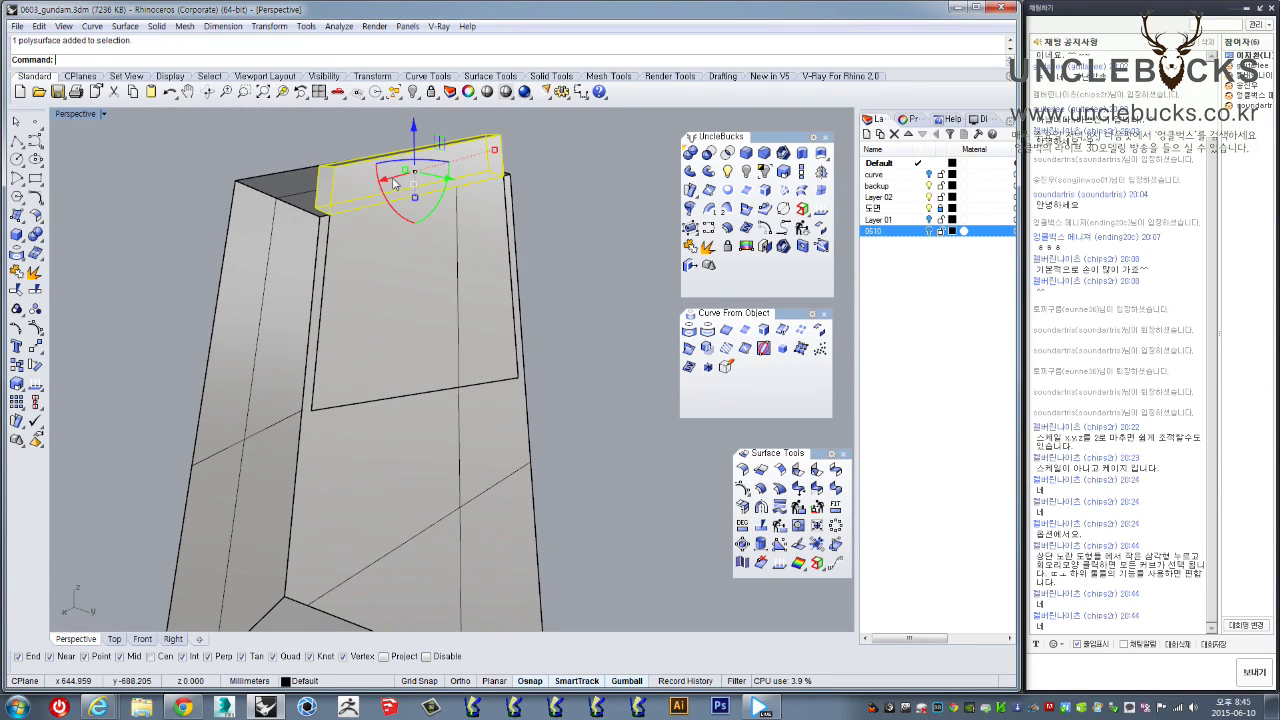
pyautogui.press('Delete')
# Check the split pieces by selecting the inset panel separately from the skirt plate and viewing it from different sides
pyautogui.click(400, 262)
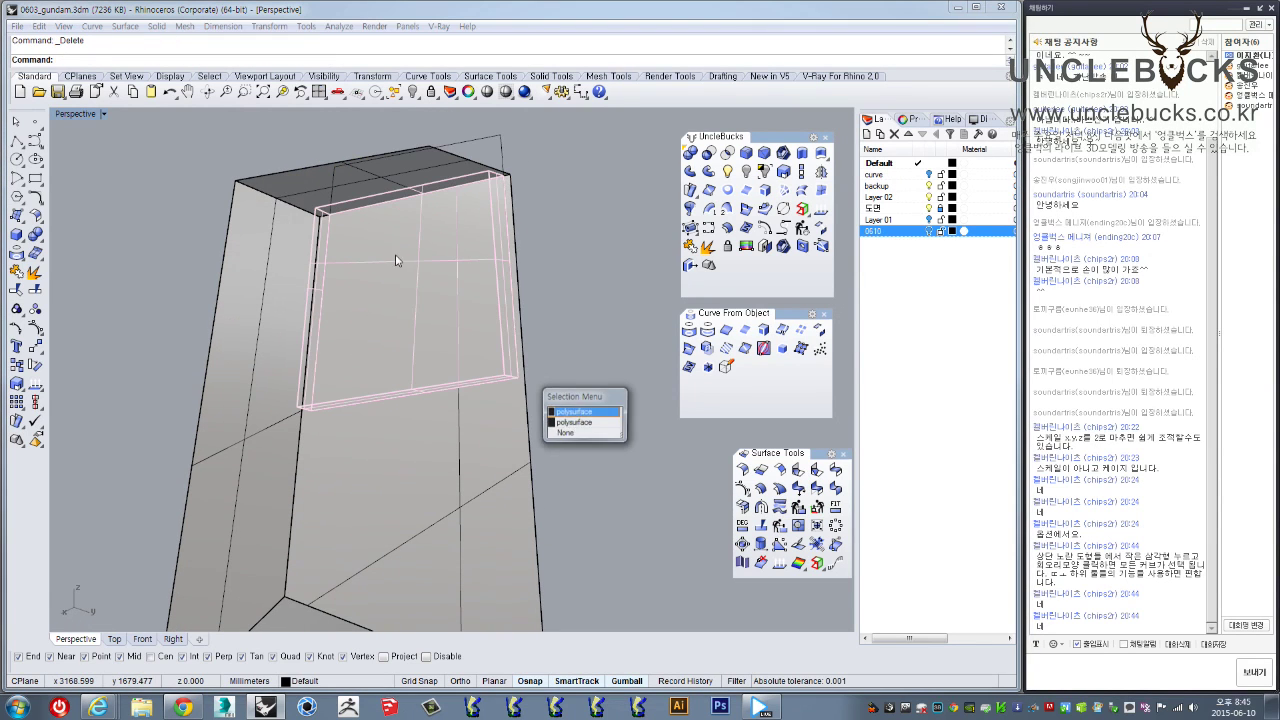
pyautogui.click(576, 424)
pyautogui.click(594, 276)
pyautogui.click(409, 505)
pyautogui.moveTo(340, 421); pyautogui.dragTo(450, 475, button='right')
pyautogui.click(546, 332)
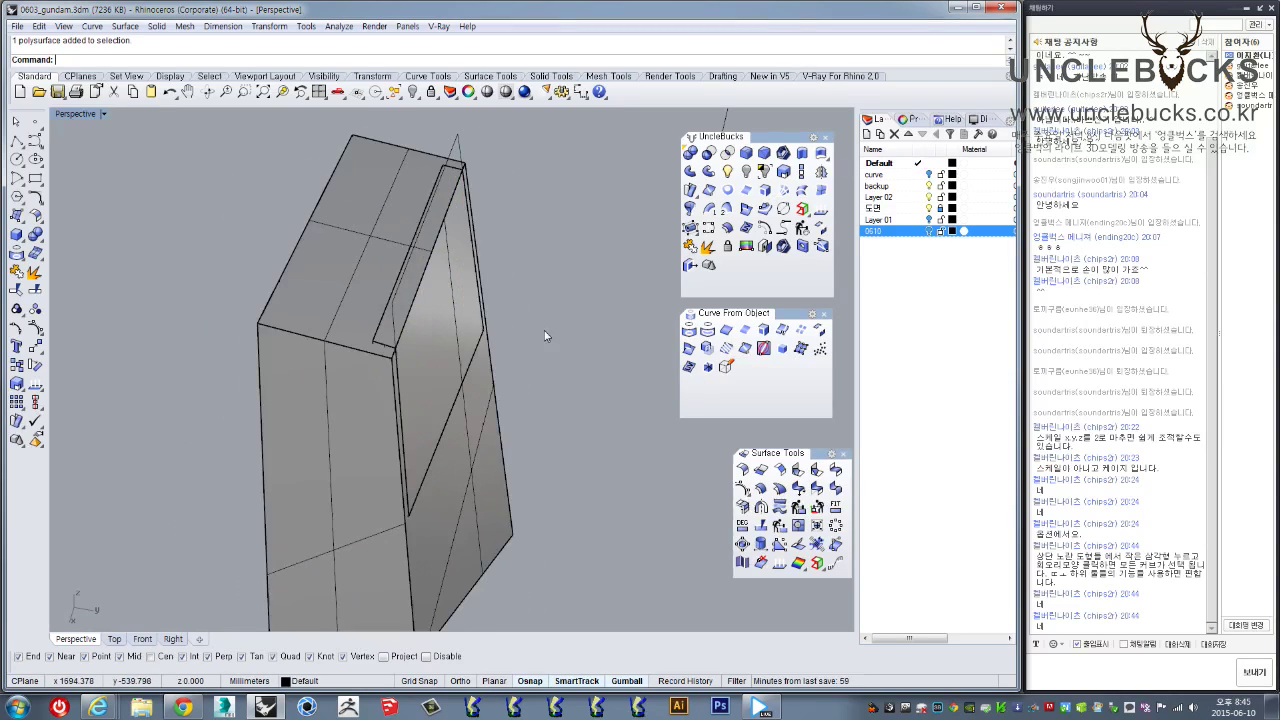
pyautogui.click(446, 386)
pyautogui.click(575, 413)
pyautogui.moveTo(575, 413); pyautogui.dragTo(352, 272, button='right')
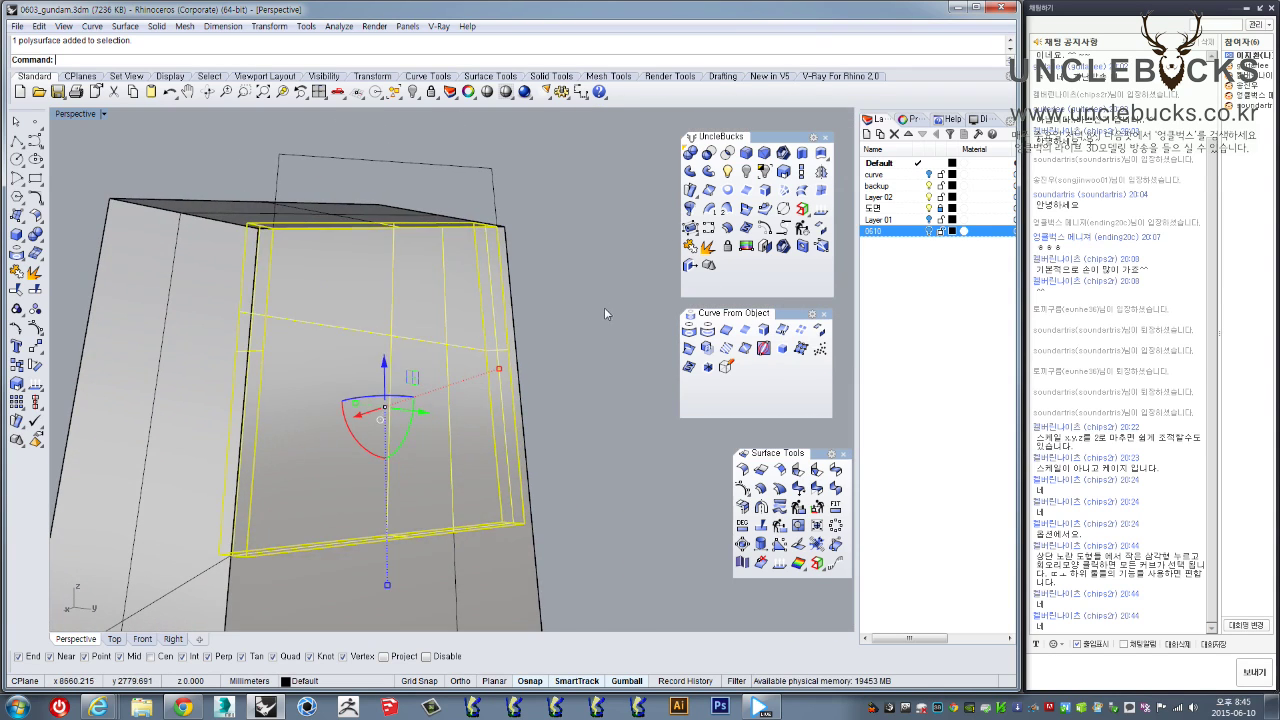
pyautogui.click(608, 307)
# Select the inset panel and set its display color to red
pyautogui.scroll(-6, 608, 307)
pyautogui.moveTo(606, 308); pyautogui.dragTo(466, 334, button='right')
pyautogui.click(467, 334)
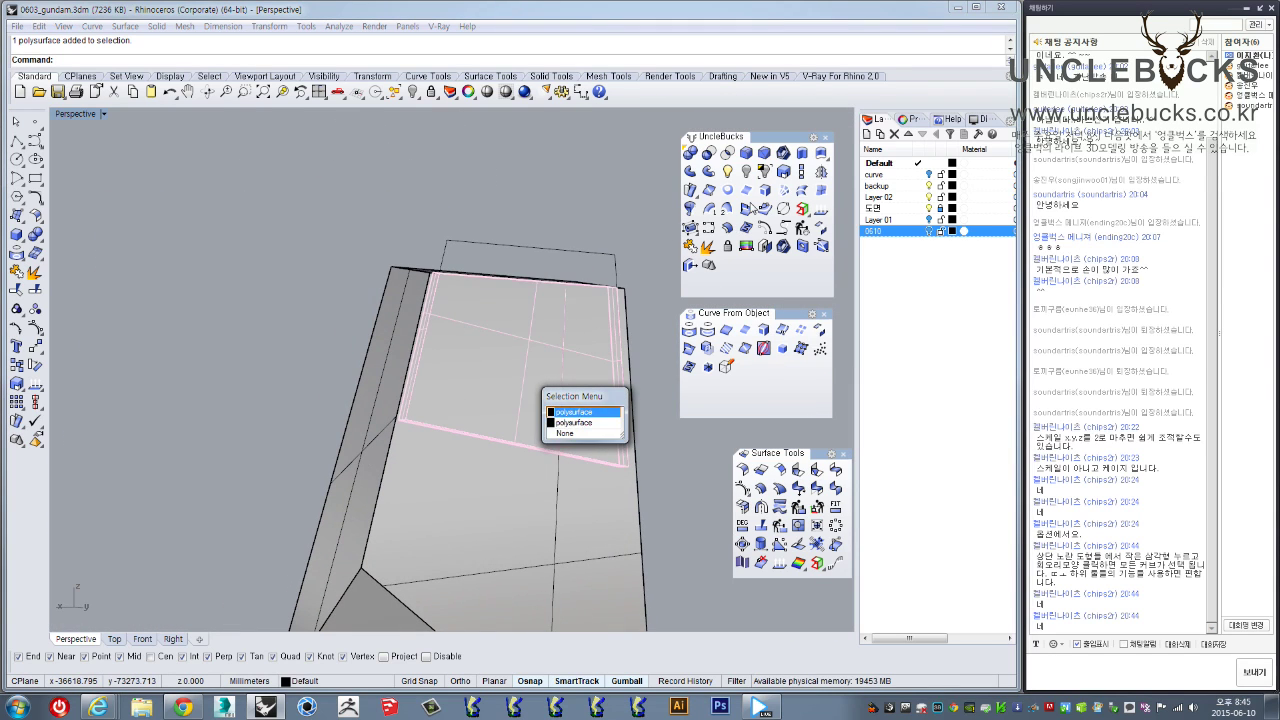
pyautogui.click(573, 416)
pyautogui.click(903, 120)
pyautogui.click(884, 121)
pyautogui.click(906, 120)
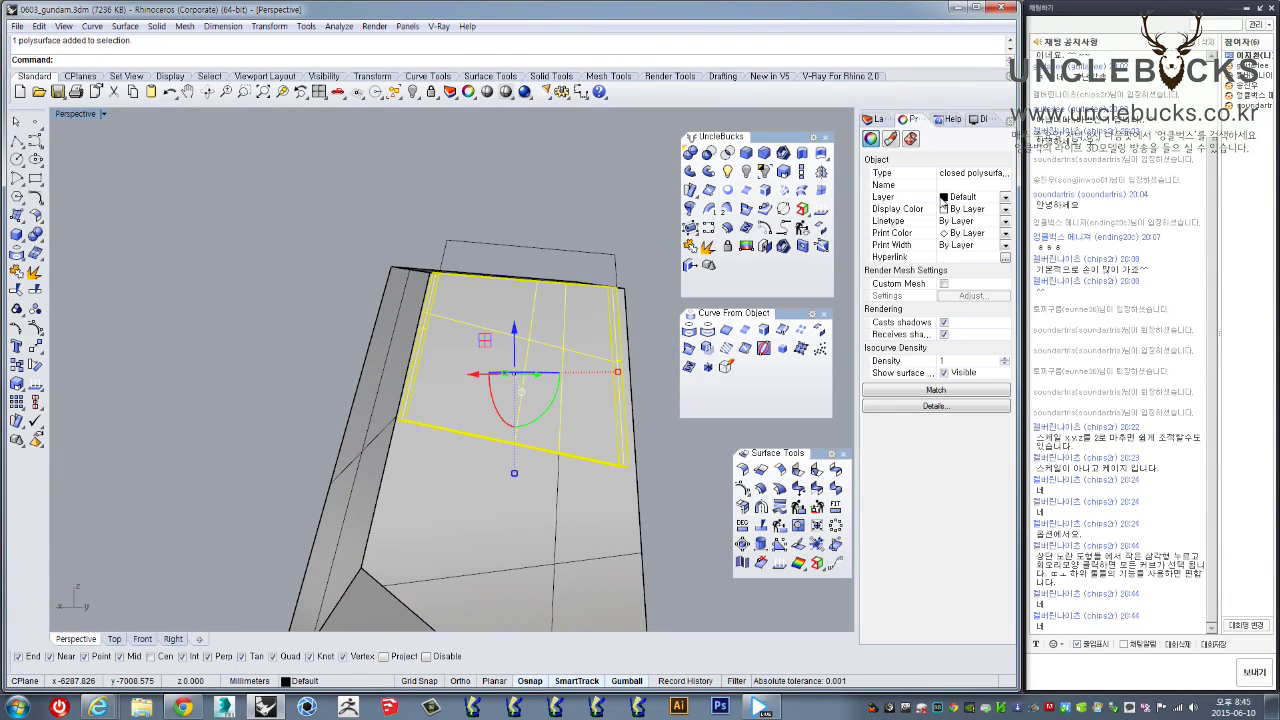
pyautogui.click(965, 211)
pyautogui.click(962, 257)
# Move the skirt plate aside to expose the overlapping inset panels, and undo the move
pyautogui.click(389, 254)
pyautogui.moveTo(389, 254); pyautogui.dragTo(511, 371, button='right')
pyautogui.click(510, 456)
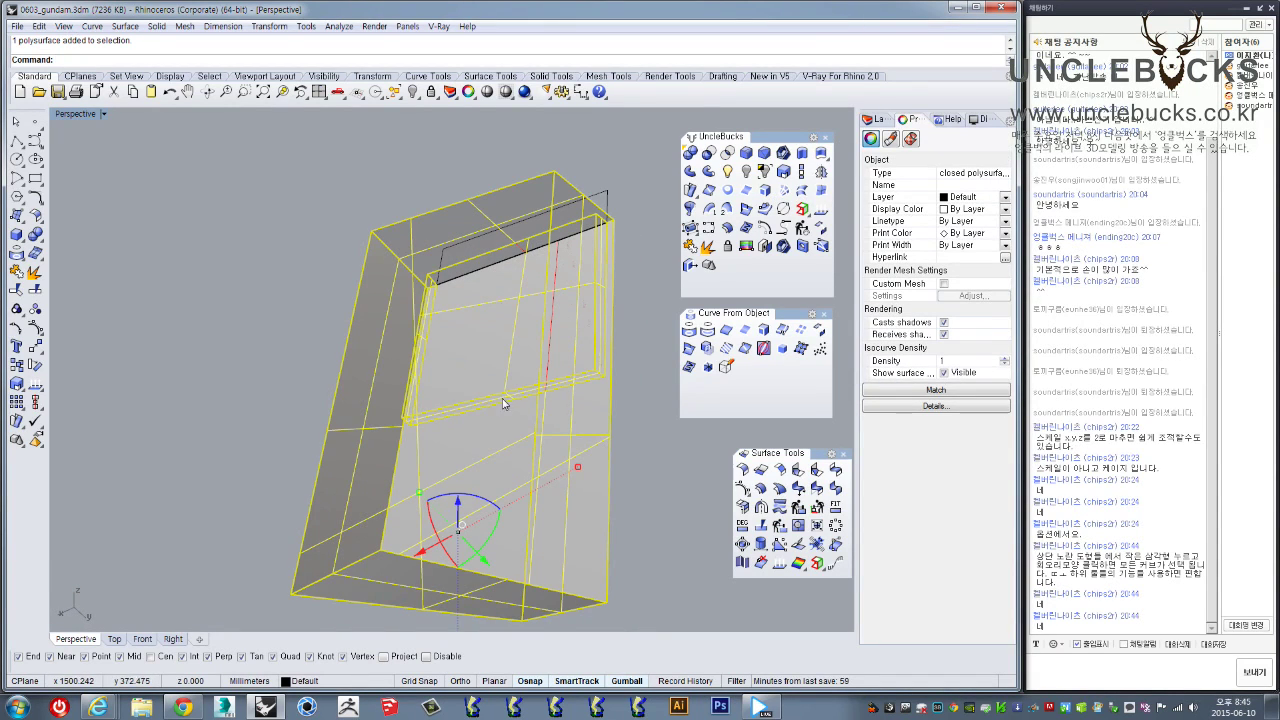
pyautogui.moveTo(481, 558); pyautogui.dragTo(313, 378)
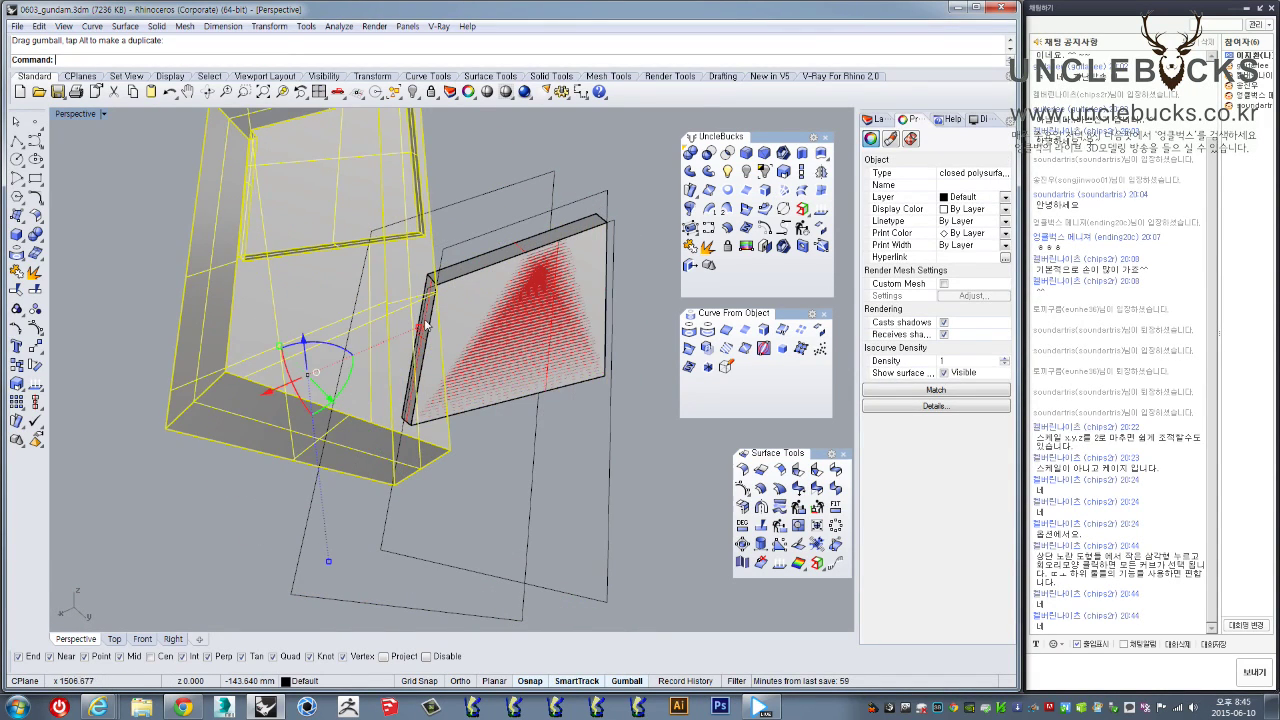
pyautogui.click(451, 297)
pyautogui.click(573, 436)
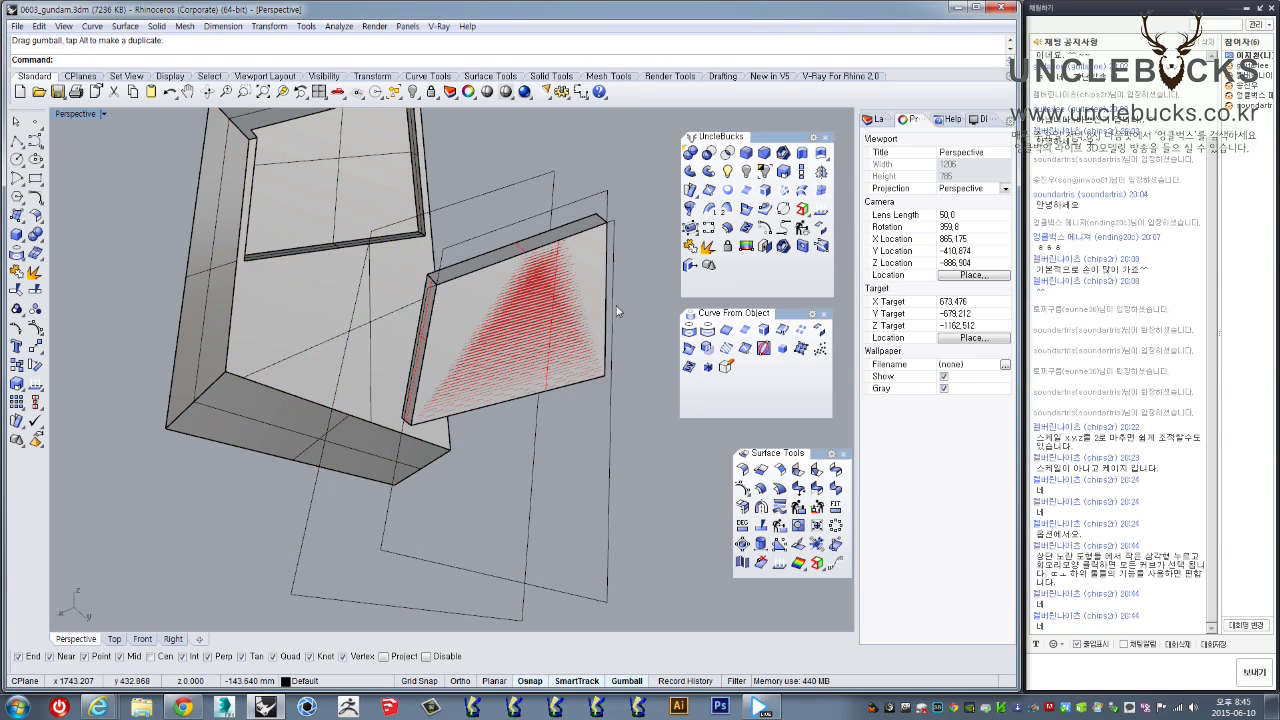
pyautogui.hotkey('ctrl', 'z')
# Delete the black duplicate panel that overlaps the red inset panel
pyautogui.click(545, 393)
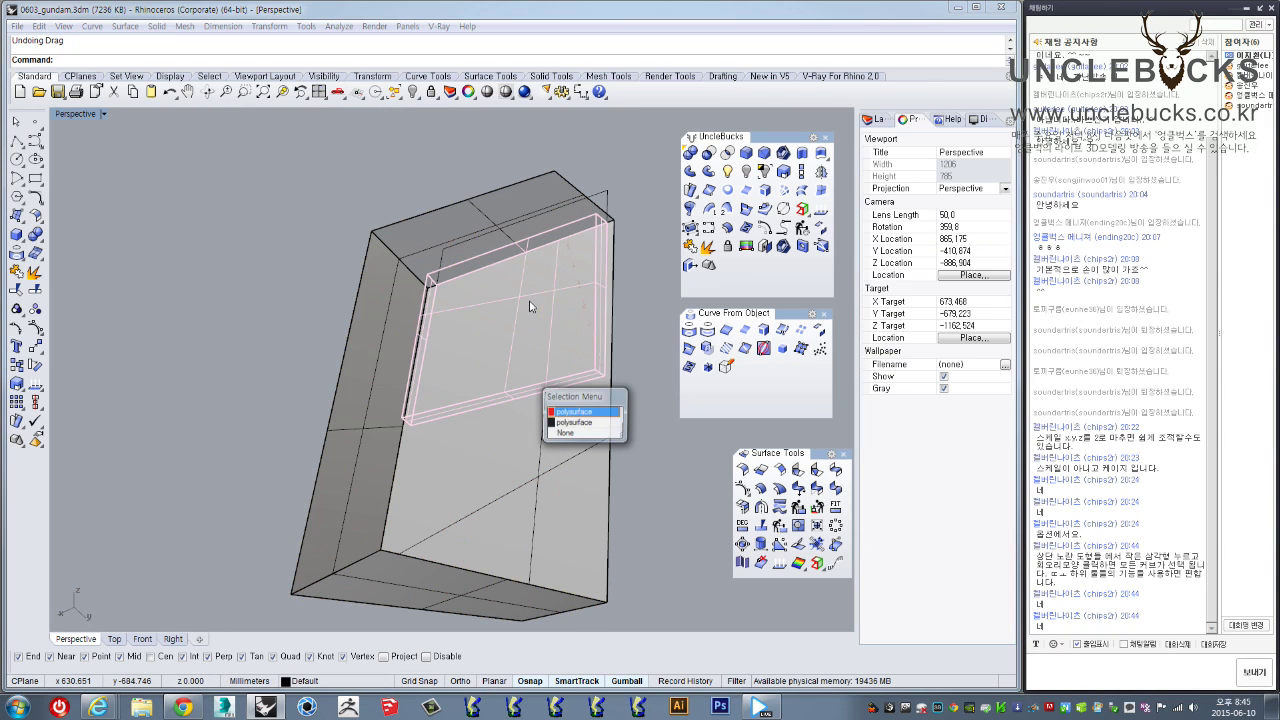
pyautogui.click(585, 425)
pyautogui.press('Delete')
# Isolate the skirt plate, red inset panel and their curves by hiding every other object
pyautogui.moveTo(463, 440); pyautogui.dragTo(431, 263, button='right')
pyautogui.scroll(7, 191, 357)
pyautogui.moveTo(191, 357); pyautogui.dragTo(340, 294, button='right')
pyautogui.click(187, 296)
pyautogui.scroll(6, 461, 309)
pyautogui.scroll(-2, 461, 309)
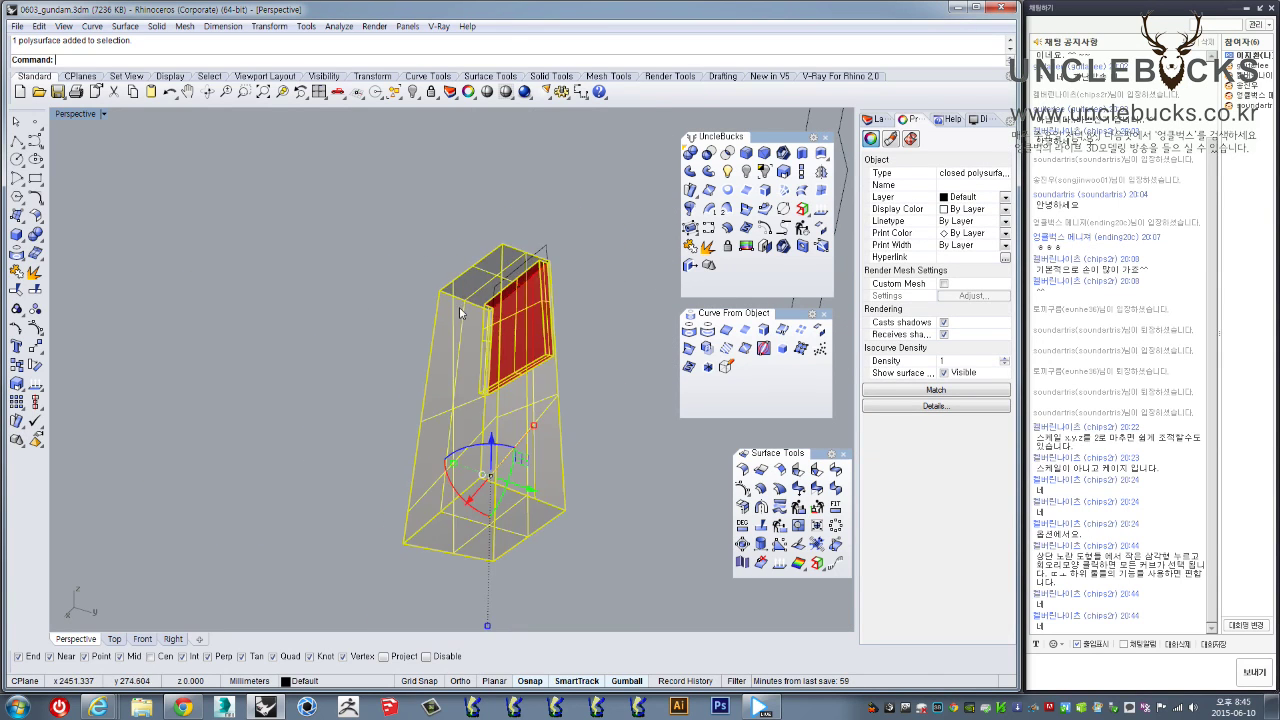
pyautogui.moveTo(461, 309); pyautogui.dragTo(346, 206, button='right')
pyautogui.click(346, 204)
pyautogui.scroll(-3, 370, 255)
pyautogui.keyDown('shift'); pyautogui.moveTo(394, 290); pyautogui.dragTo(368, 246, button='right'); pyautogui.keyUp('shift')
pyautogui.moveTo(320, 192); pyautogui.dragTo(541, 627)
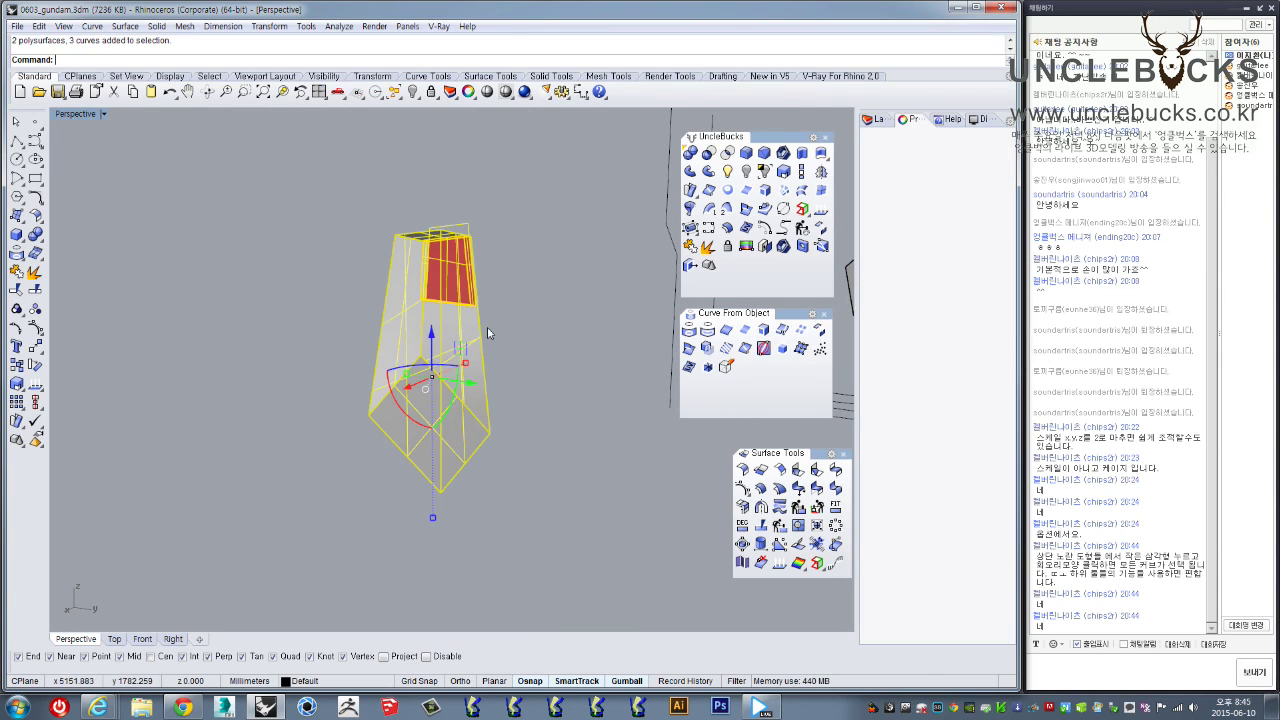
pyautogui.click(762, 177)
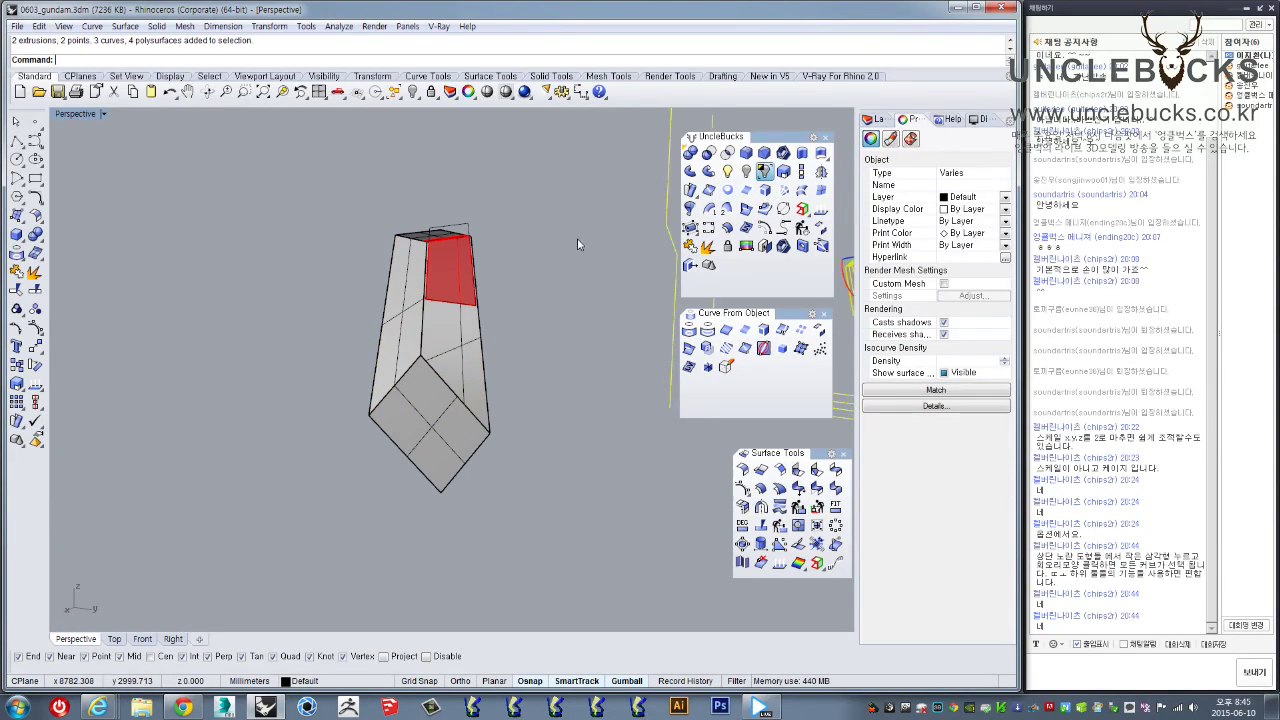
# Delete the leftover outline curve projecting above the skirt plate
pyautogui.moveTo(523, 230); pyautogui.dragTo(431, 303, button='right')
pyautogui.scroll(6, 449, 228)
pyautogui.click(452, 218)
pyautogui.press('Delete')
# Duplicate the skirt plate, shift the copy slightly away from the original, and maximize the Front view
pyautogui.scroll(2, 510, 372)
pyautogui.moveTo(510, 372); pyautogui.dragTo(328, 310, button='right')
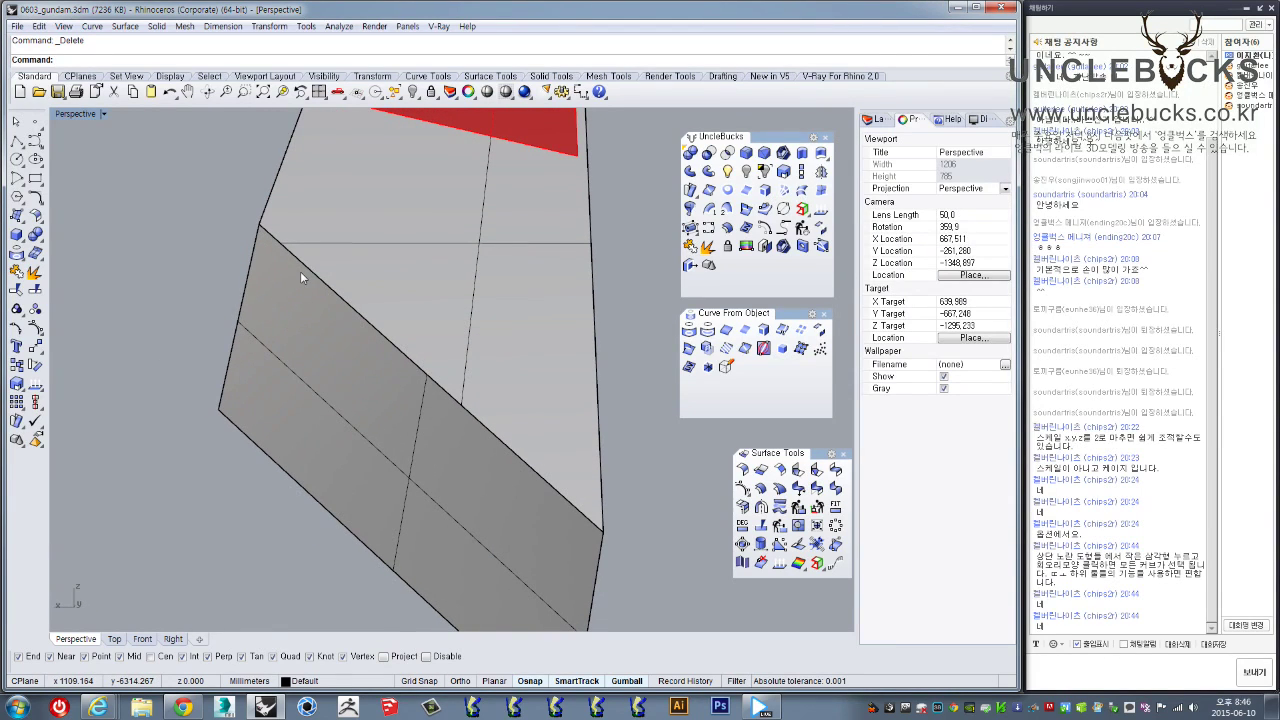
pyautogui.click(435, 292)
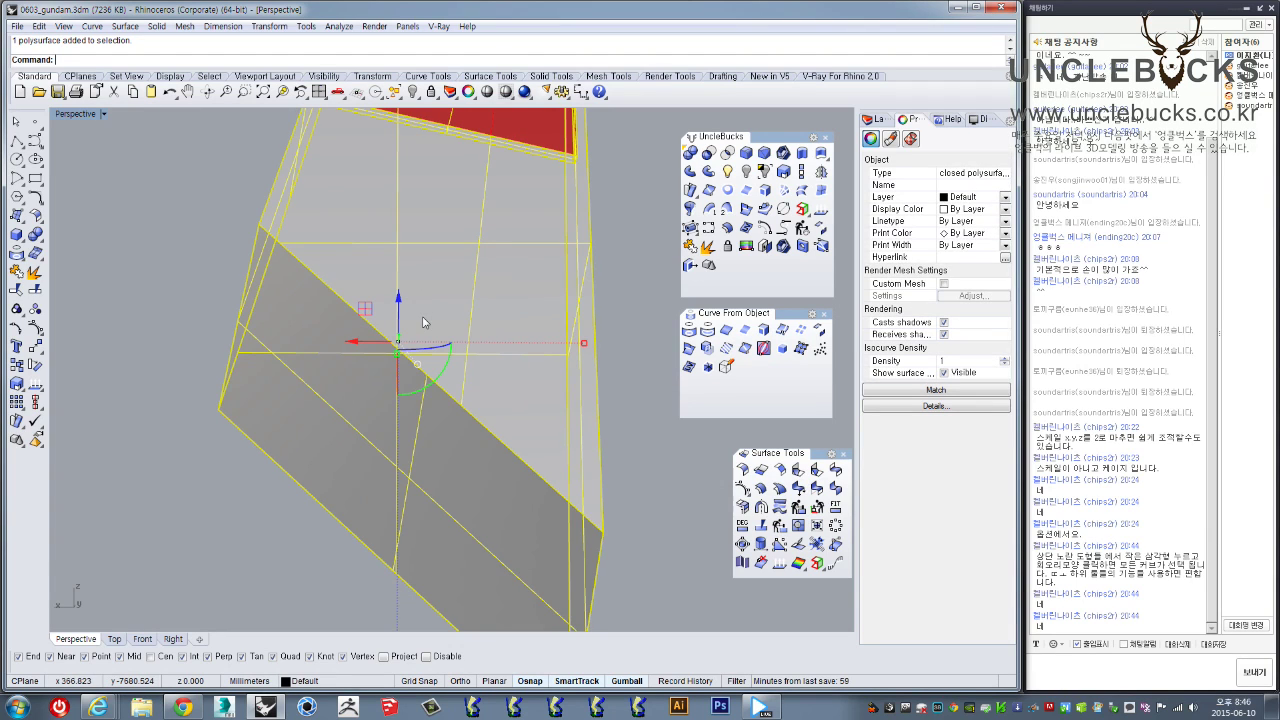
pyautogui.scroll(-1, 422, 322)
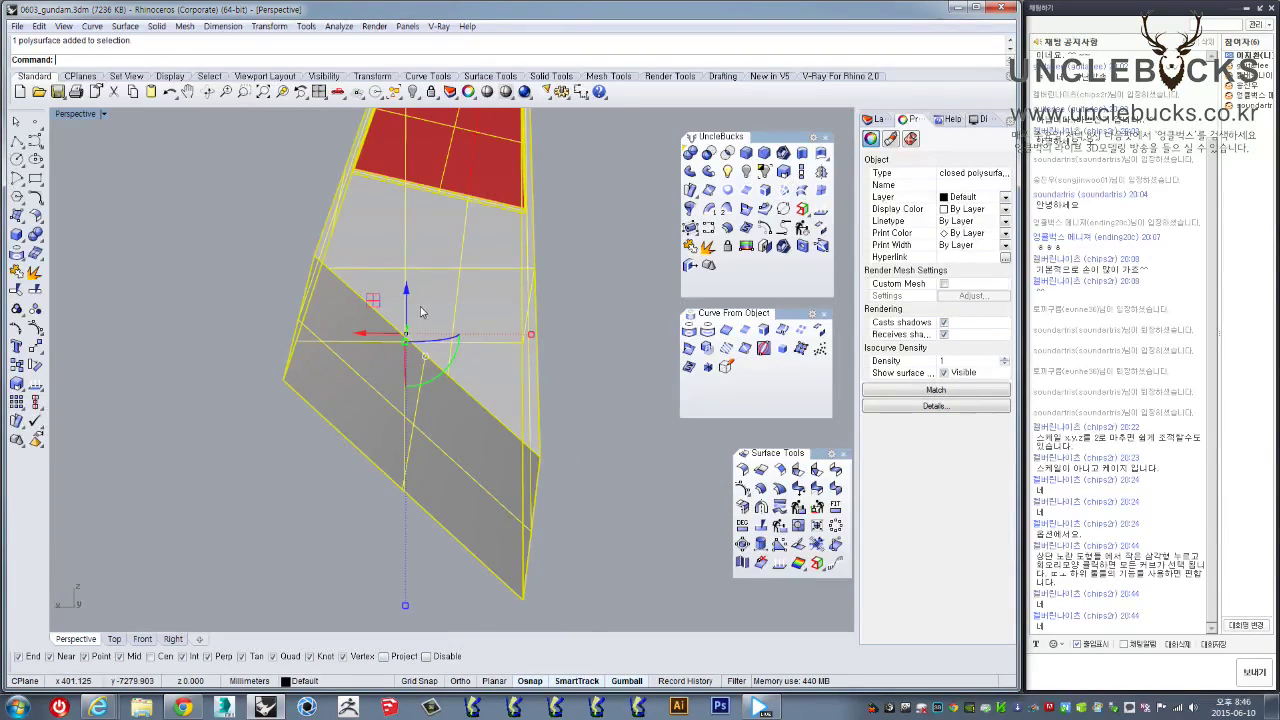
pyautogui.moveTo(416, 214); pyautogui.dragTo(388, 218, button='right')
pyautogui.moveTo(363, 260); pyautogui.dragTo(465, 468, button='right')
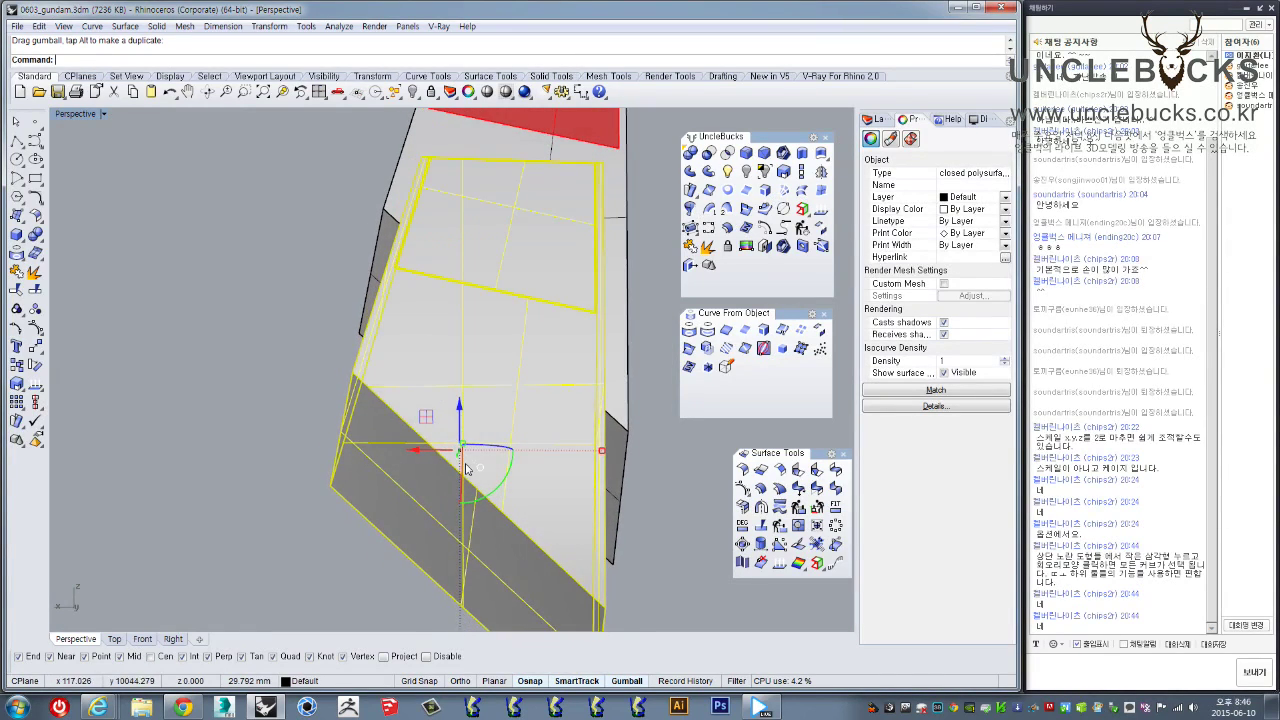
pyautogui.moveTo(430, 449); pyautogui.dragTo(427, 449)
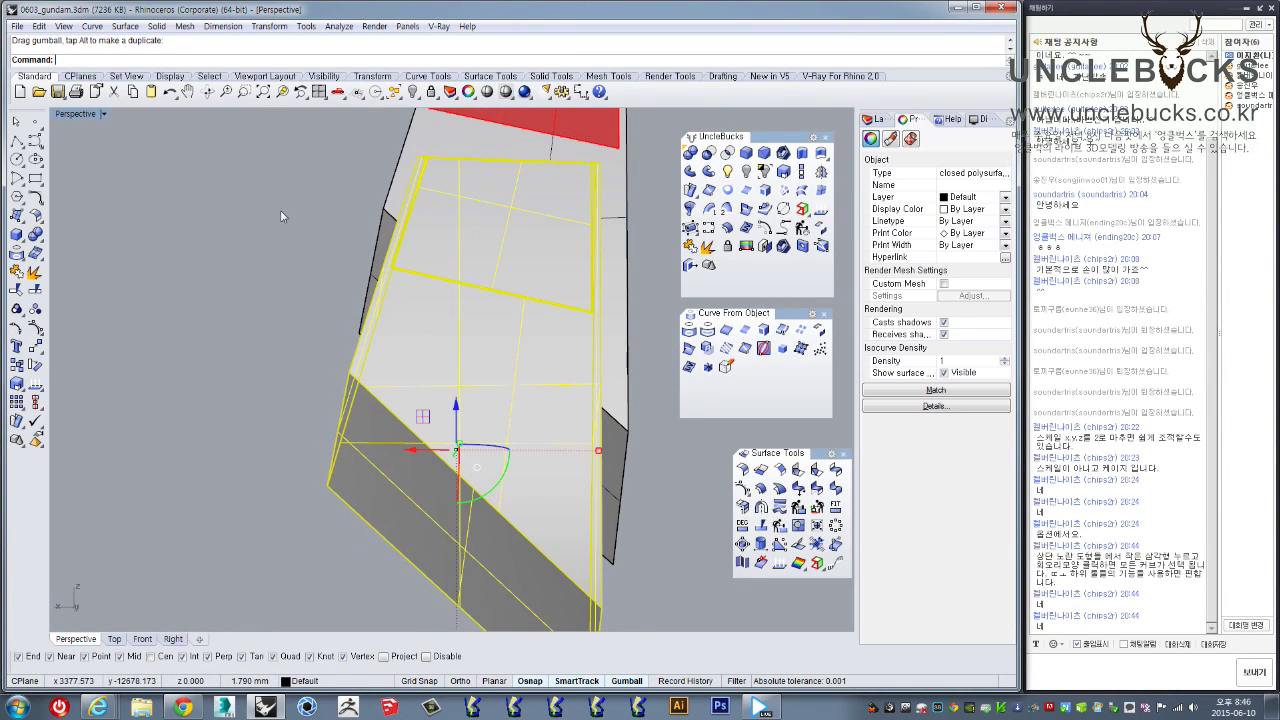
pyautogui.doubleClick(74, 115)
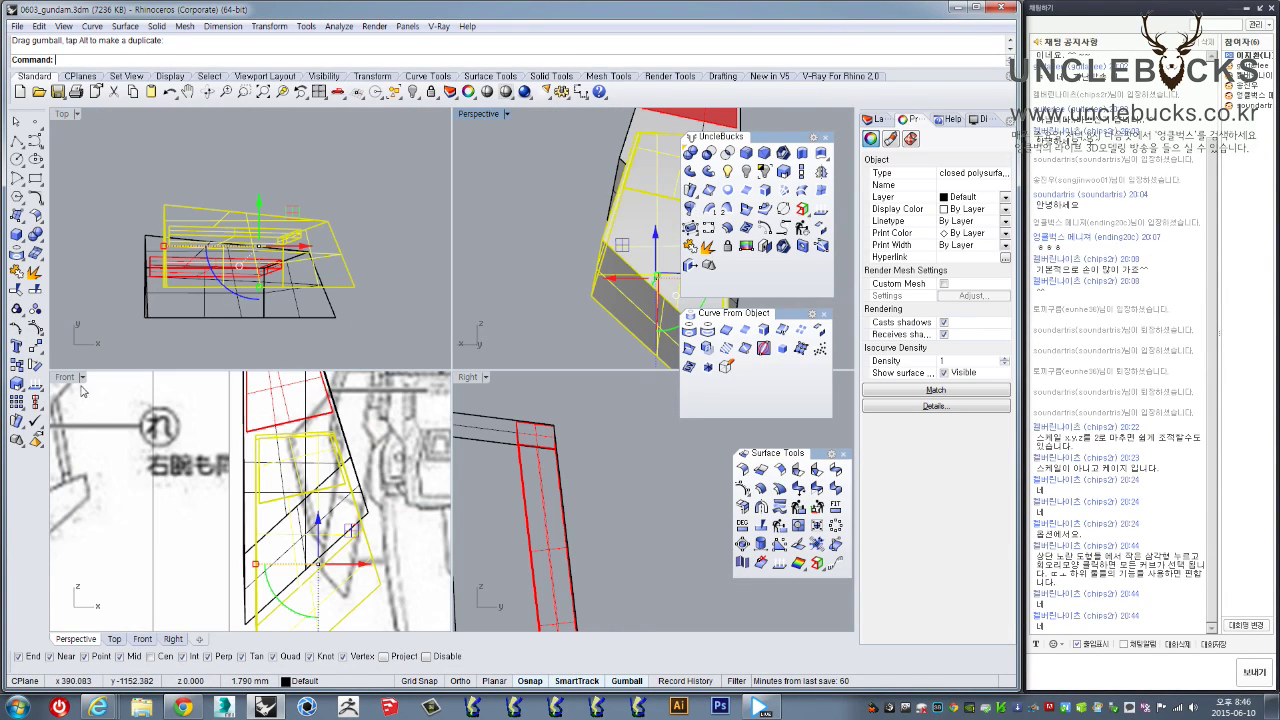
pyautogui.doubleClick(64, 379)
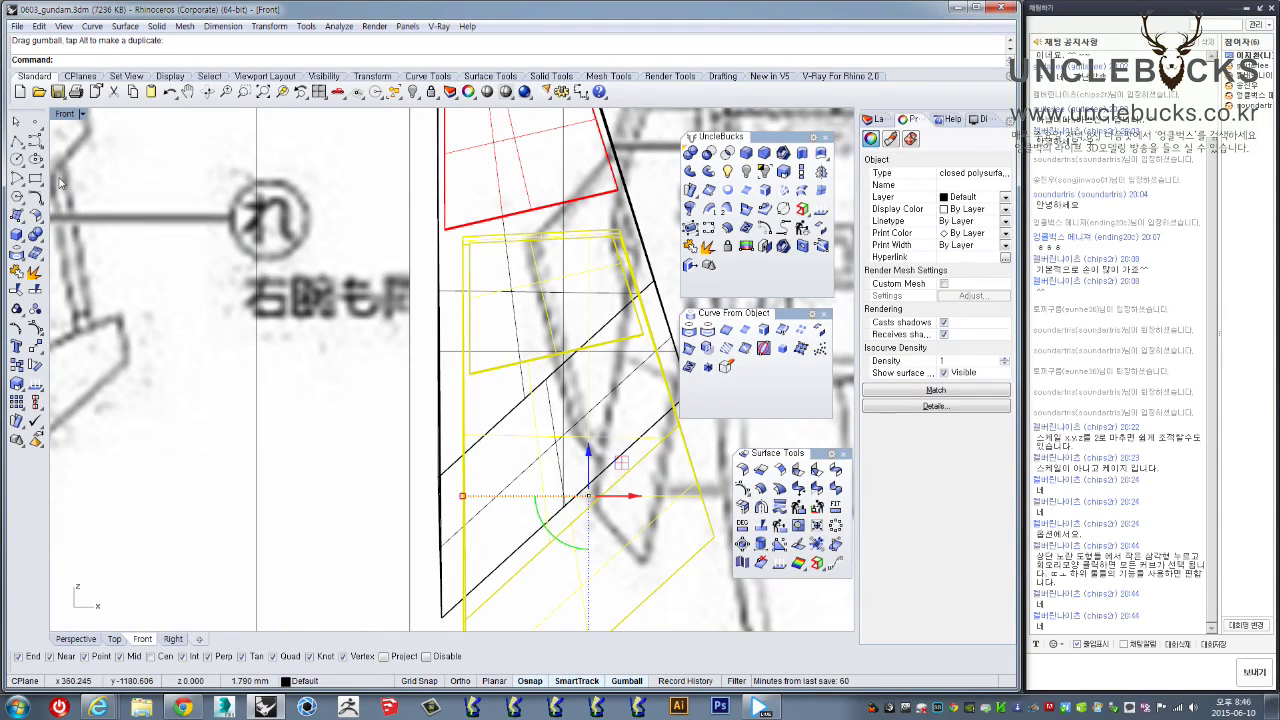
# Draw a line along the diagonal edge of the armour in the Front view and move it up about 11 mm
pyautogui.click(16, 141)
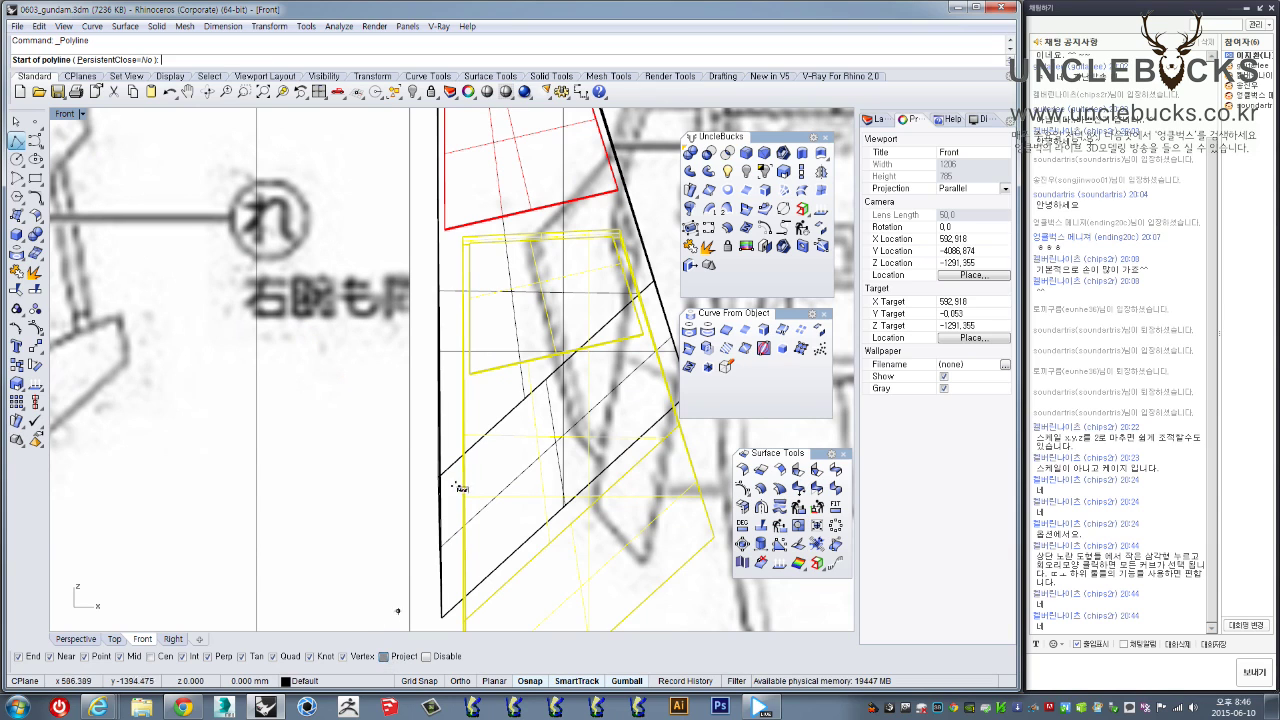
pyautogui.click(452, 460)
pyautogui.moveTo(652, 282); pyautogui.dragTo(580, 365, button='right')
pyautogui.press('Escape')
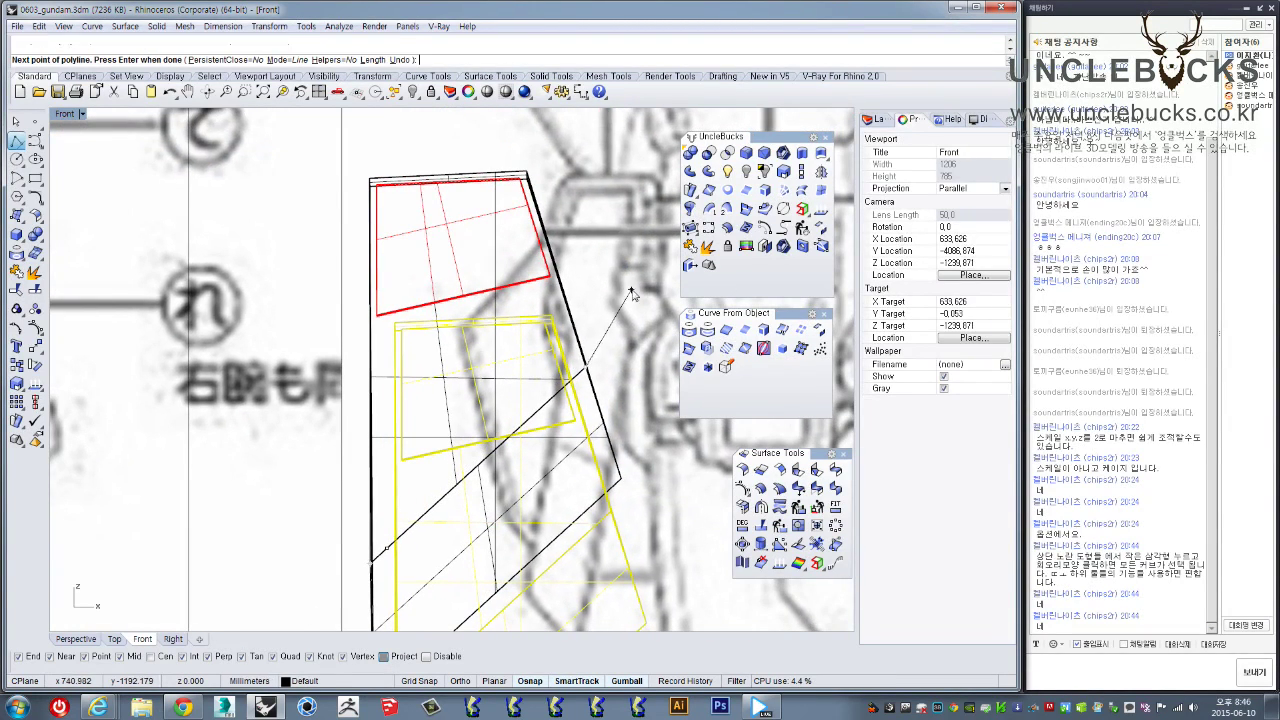
pyautogui.click(588, 381)
pyautogui.click(576, 413)
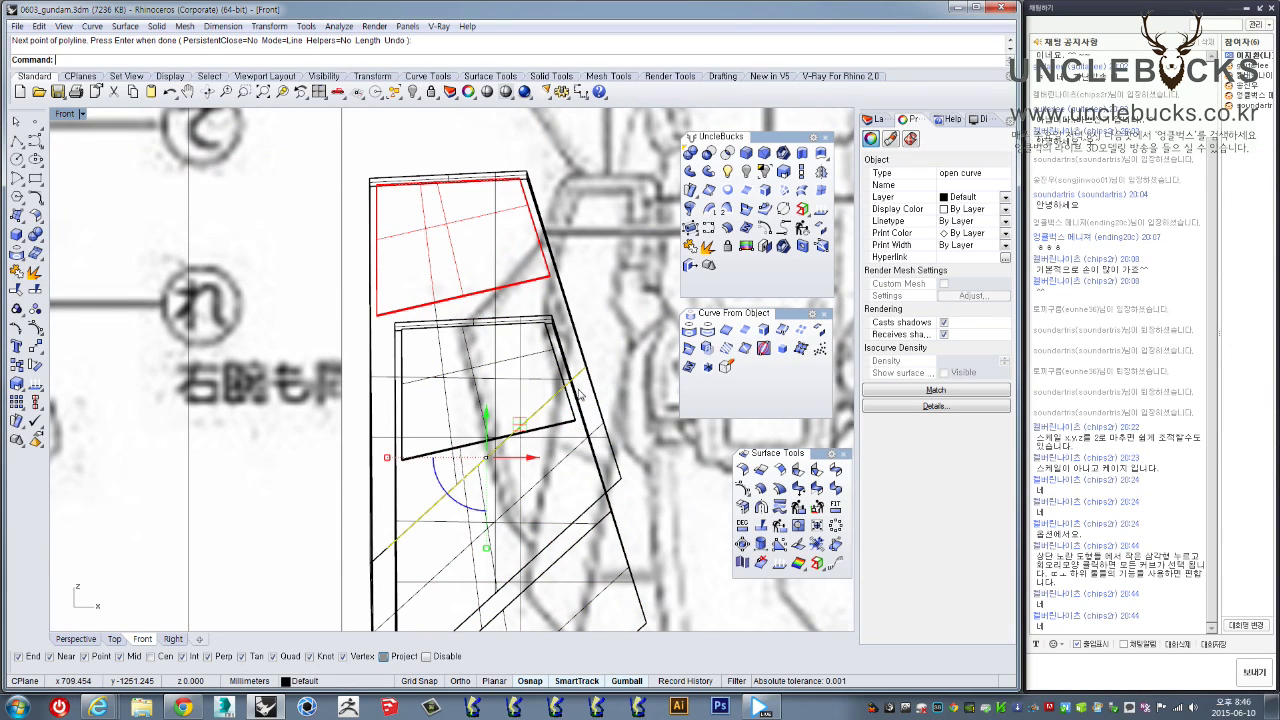
pyautogui.moveTo(527, 433); pyautogui.dragTo(519, 414)
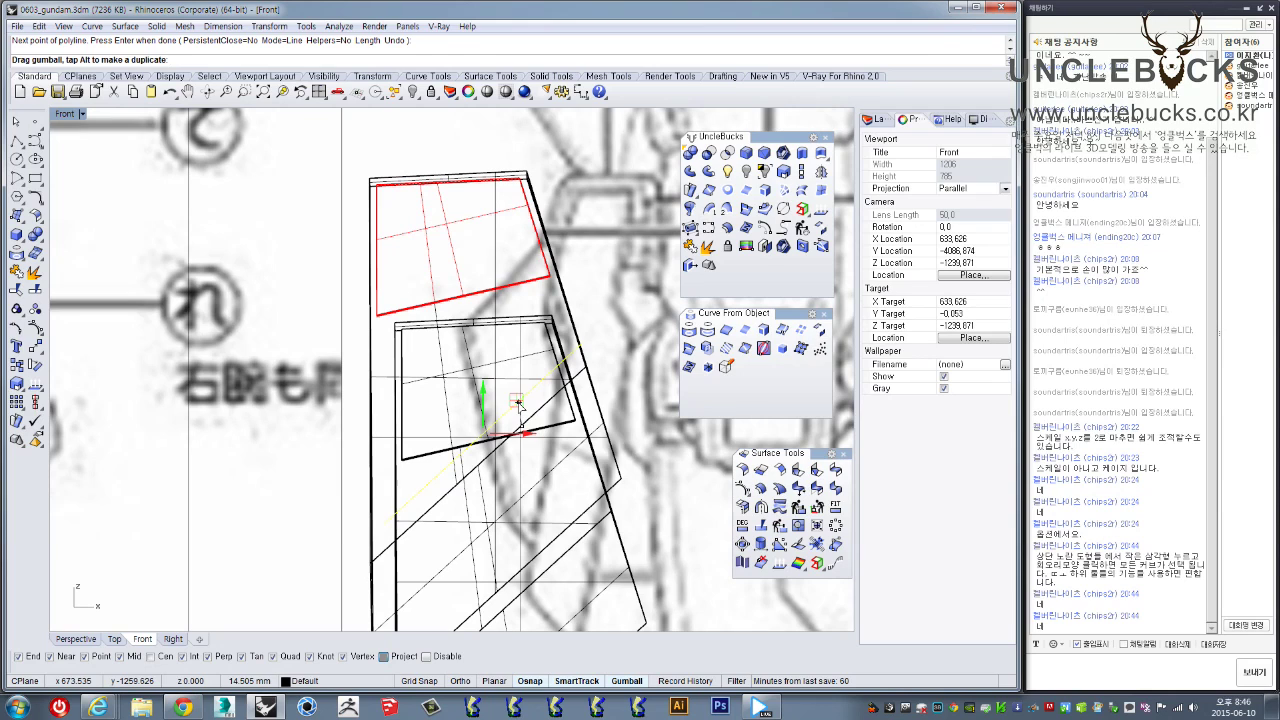
pyautogui.moveTo(519, 414); pyautogui.dragTo(518, 410)
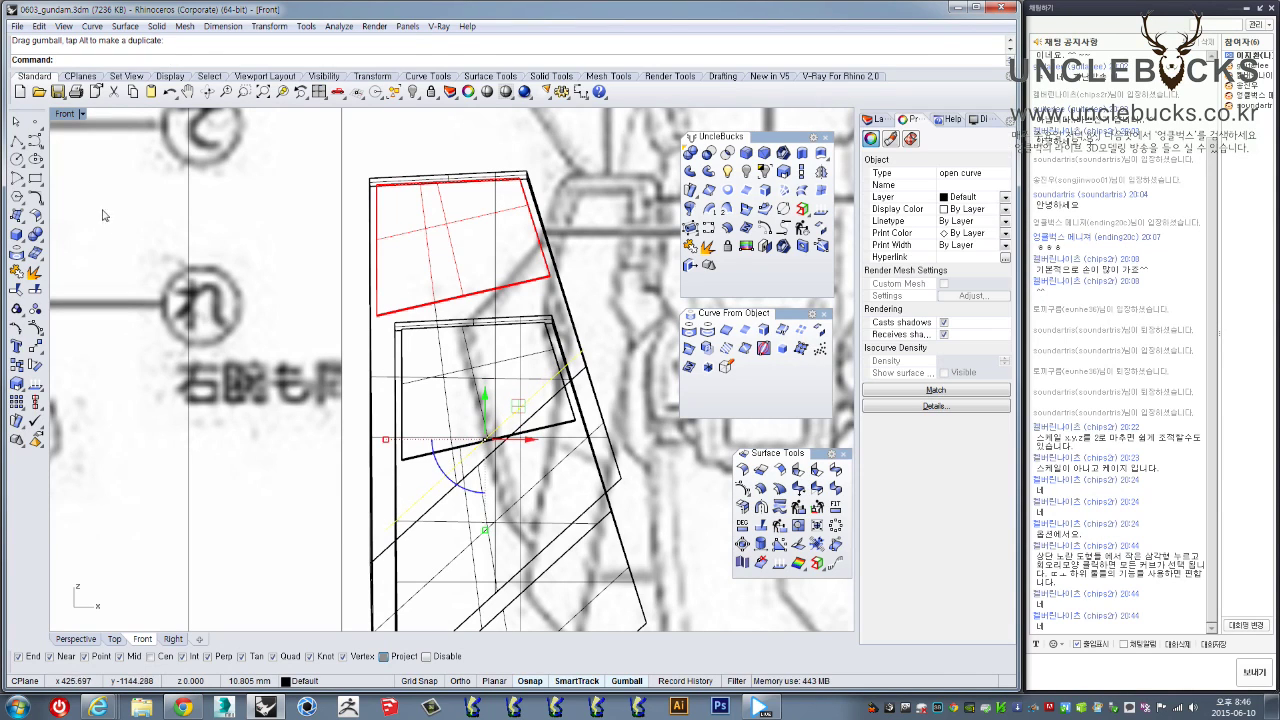
# Draw a polyline around the upper armour linking both ends of the diagonal line, and join the two curves
pyautogui.click(17, 141)
pyautogui.click(371, 529)
pyautogui.click(285, 338)
pyautogui.click(607, 185)
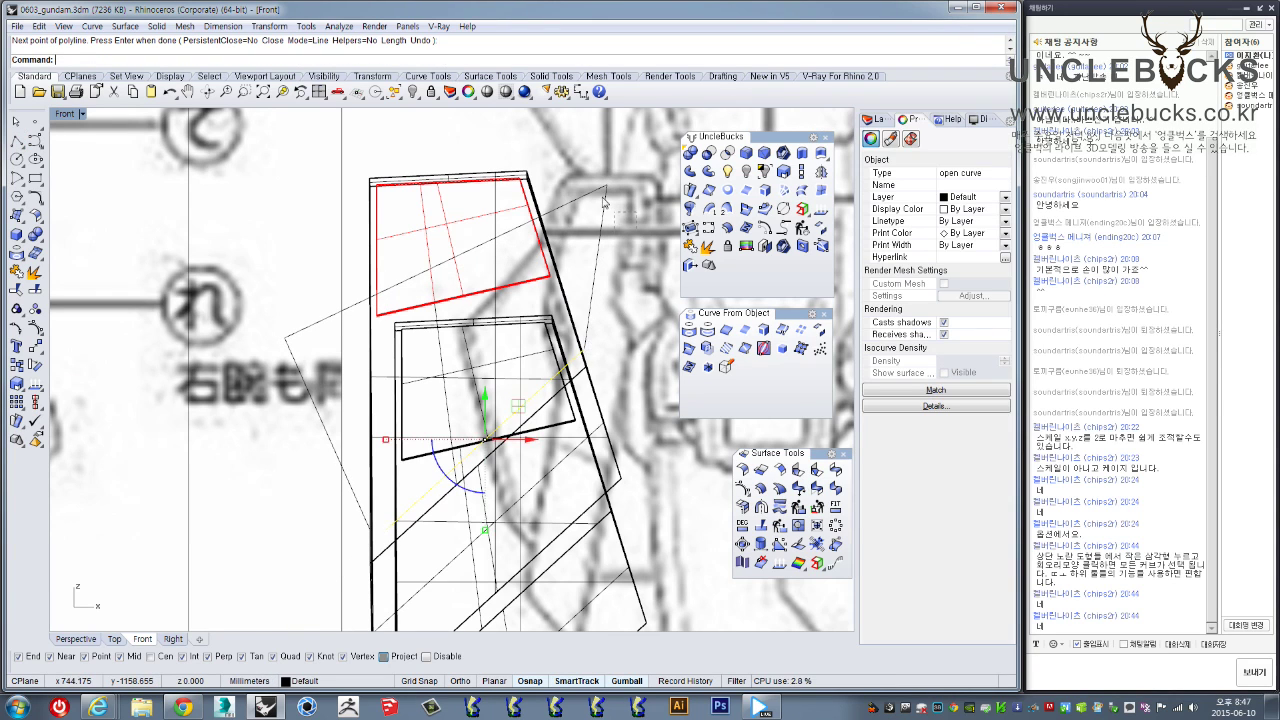
pyautogui.doubleClick(63, 115)
pyautogui.doubleClick(480, 114)
pyautogui.scroll(-8, 555, 374)
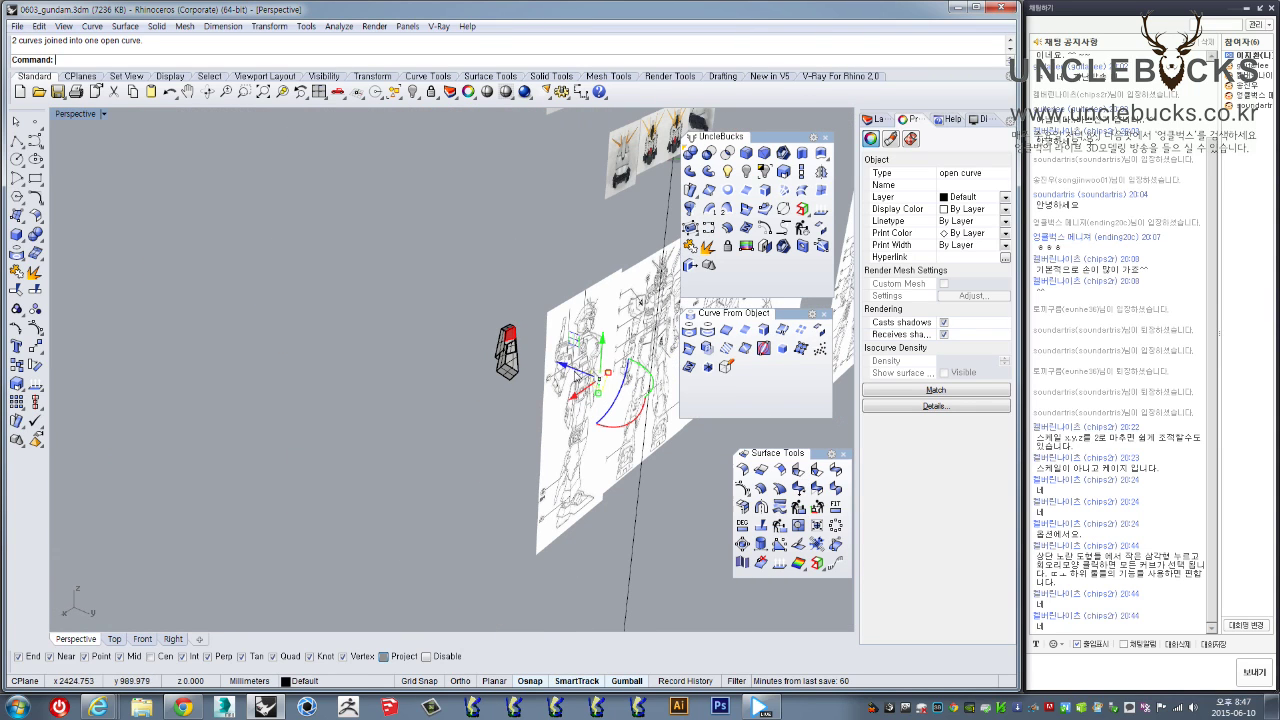
# Move the joined profile clear of the armour in the Perspective view and extrude it through the pieces
pyautogui.moveTo(516, 352); pyautogui.dragTo(471, 335)
pyautogui.scroll(8, 543, 337)
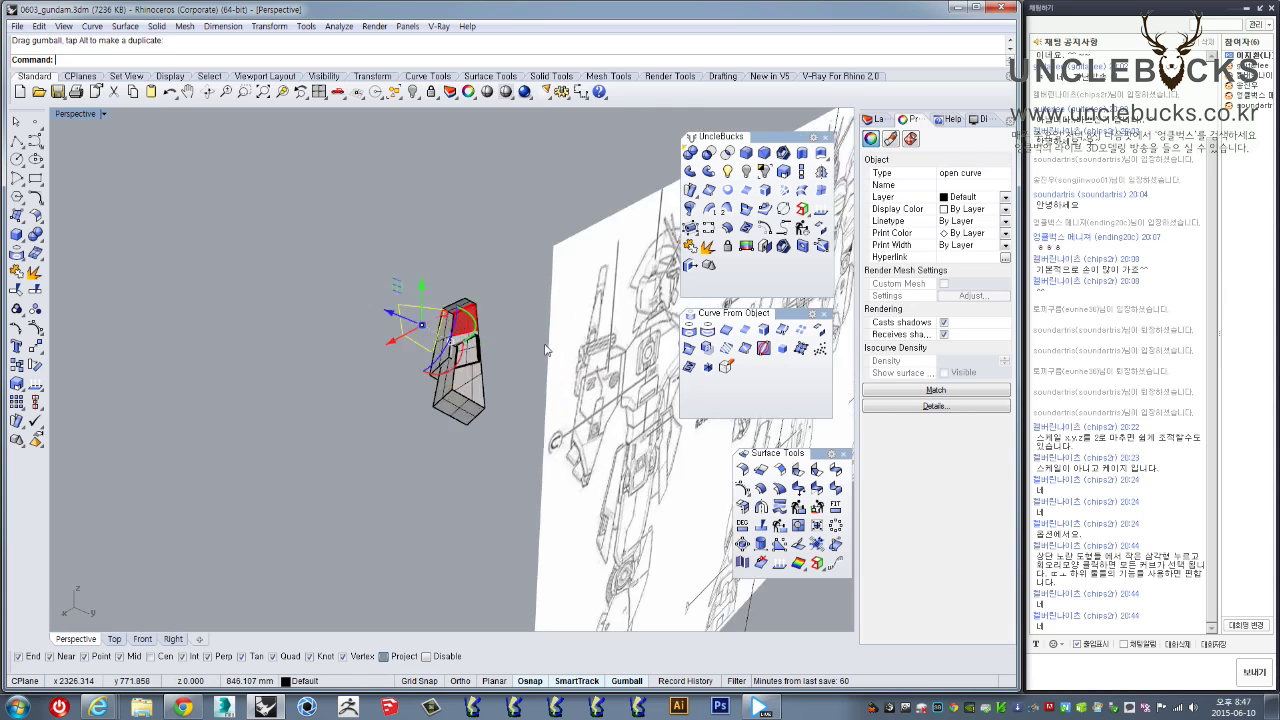
pyautogui.moveTo(535, 335); pyautogui.dragTo(574, 323, button='right')
pyautogui.click(802, 153)
pyautogui.click(510, 346)
pyautogui.moveTo(508, 345); pyautogui.dragTo(459, 332, button='right')
pyautogui.scroll(5, 430, 450)
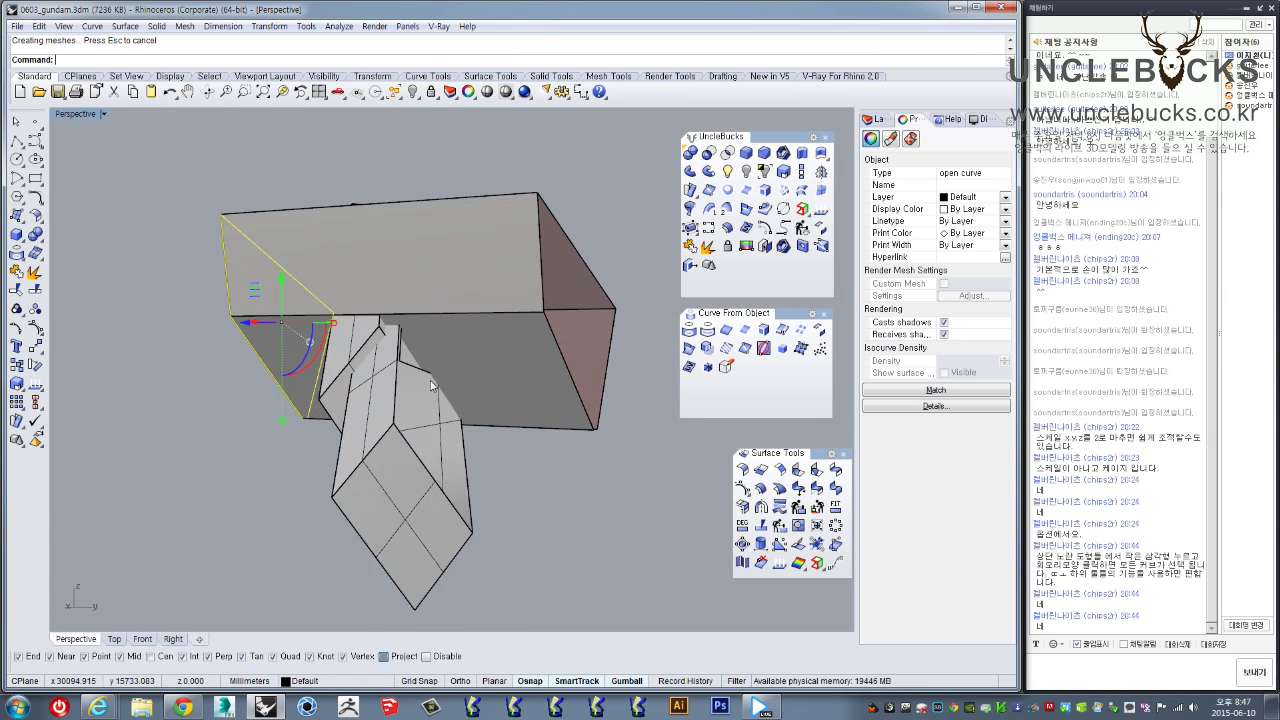
# Try to subtract the open extrusion from the inner armour piece with Boolean Difference
pyautogui.click(413, 547)
pyautogui.click(433, 556)
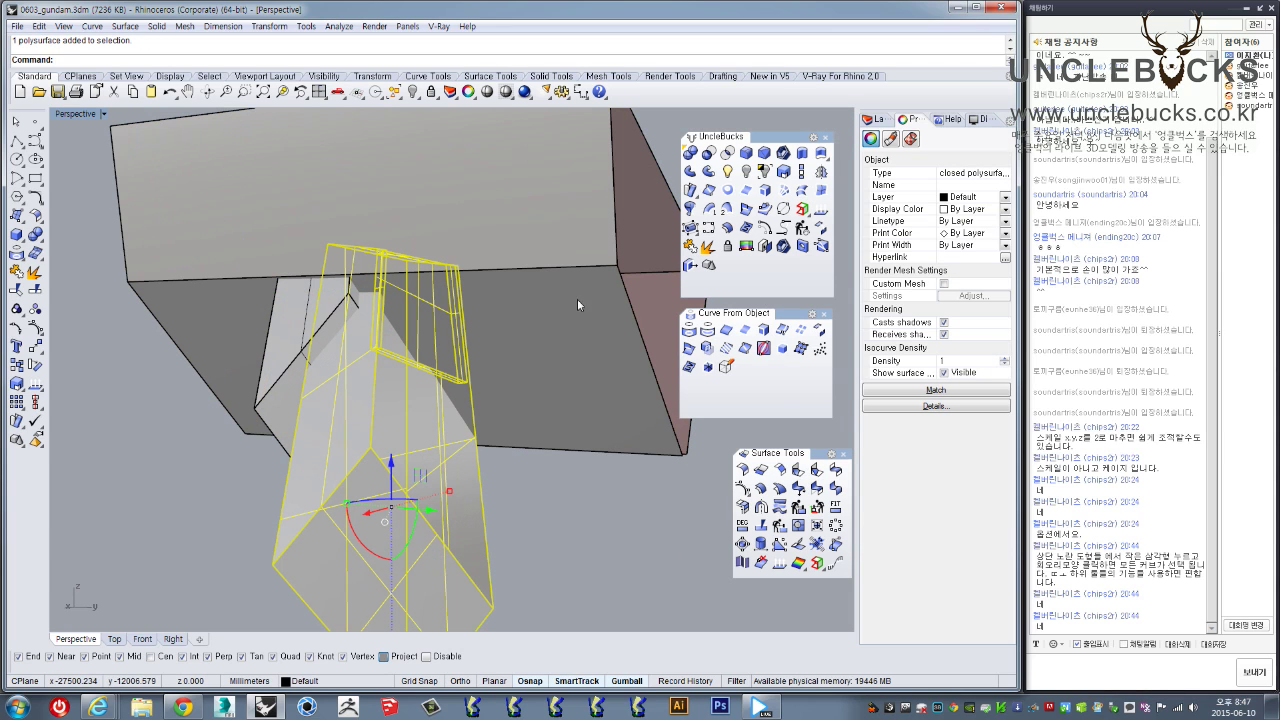
pyautogui.click(708, 152)
pyautogui.click(583, 257)
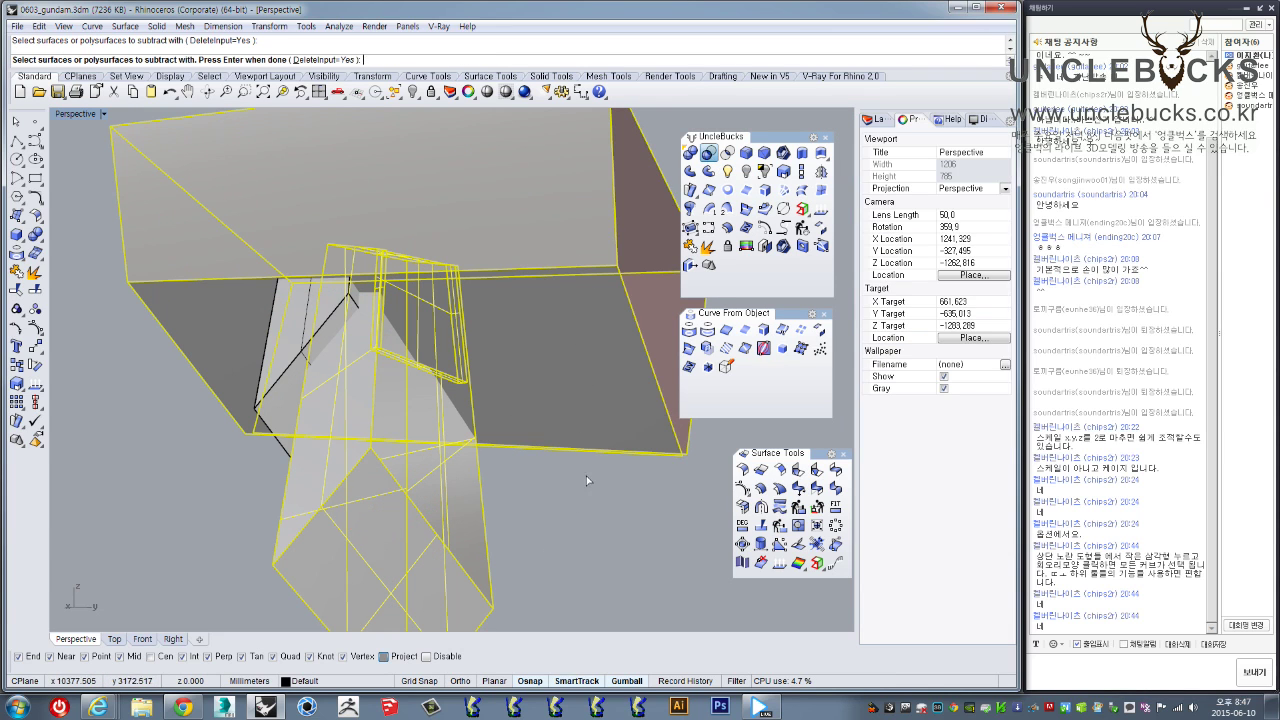
pyautogui.press('Return')
# Loft a Straight sections surface between the two open lower edges of the extrusion
pyautogui.click(605, 416)
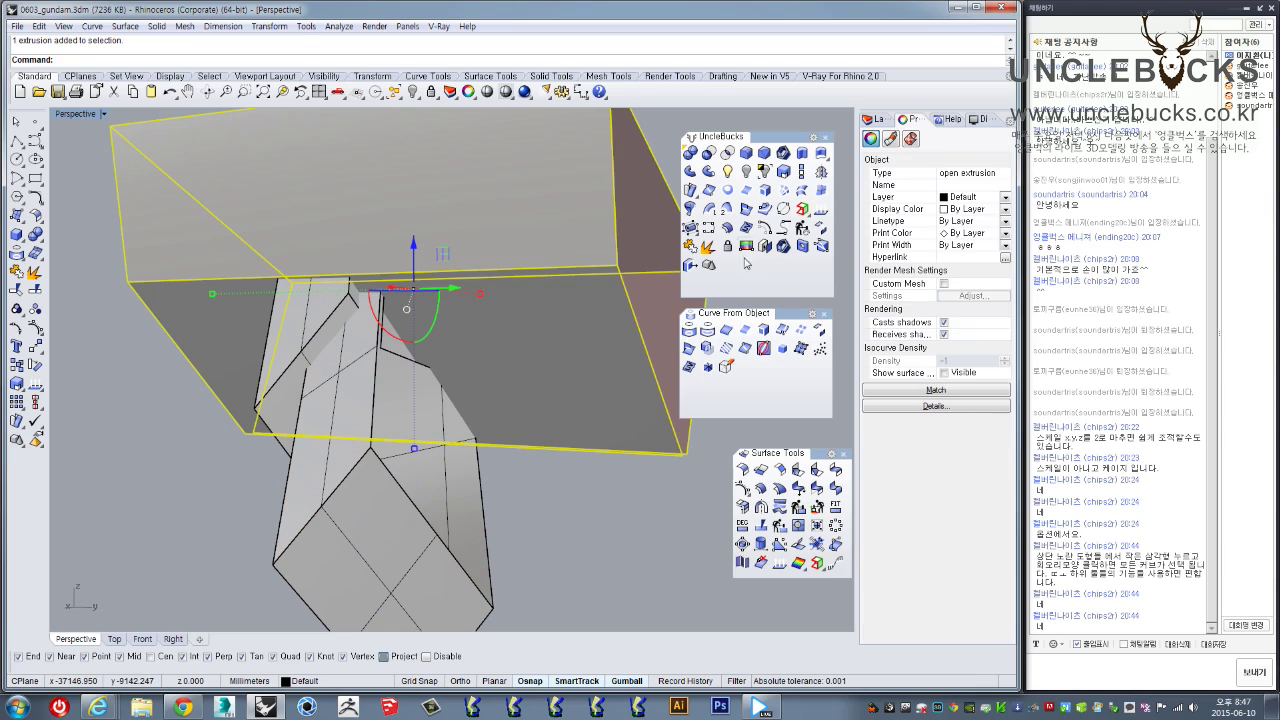
pyautogui.moveTo(606, 424)
pyautogui.mouseDown(button='right')
pyautogui.moveTo(646, 451)
pyautogui.moveTo(560, 466)
pyautogui.moveTo(687, 436)
pyautogui.moveTo(517, 457)
pyautogui.moveTo(567, 336)
pyautogui.moveTo(503, 403)
pyautogui.mouseUp(button='right')
pyautogui.scroll(-4, 627, 430)
pyautogui.click(644, 520)
pyautogui.click(605, 496)
pyautogui.scroll(5, 605, 499)
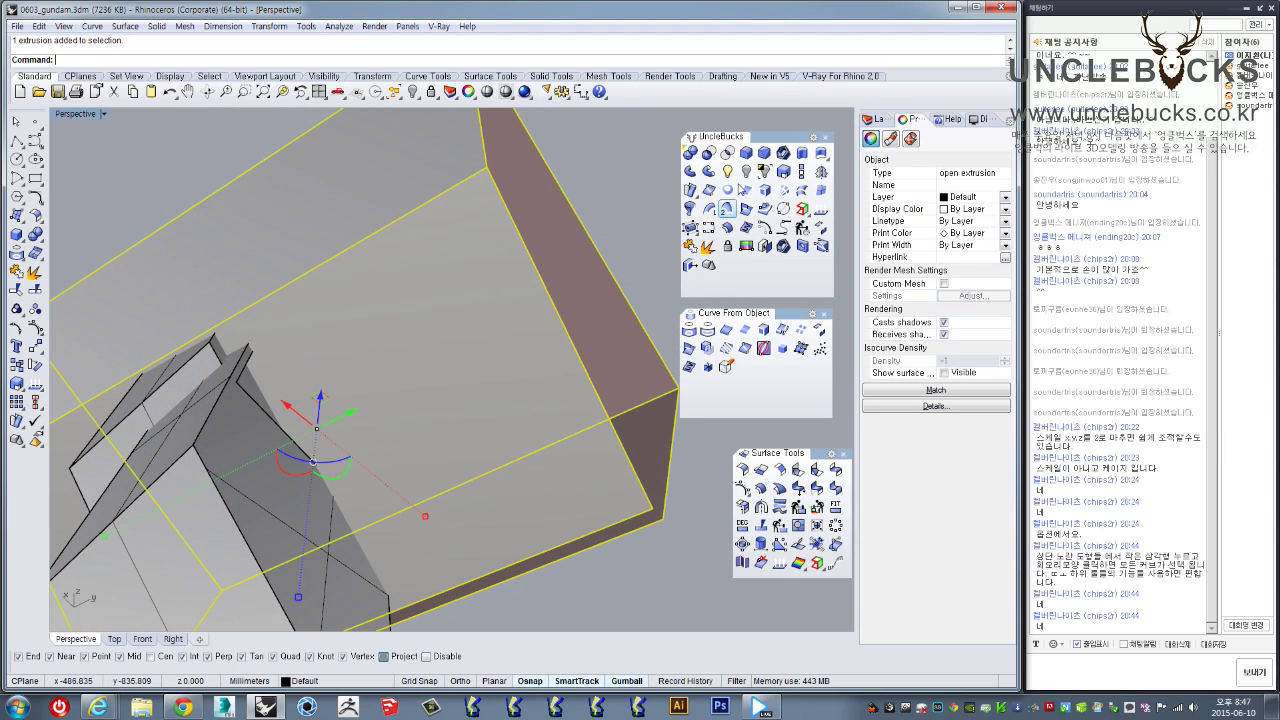
pyautogui.click(802, 190)
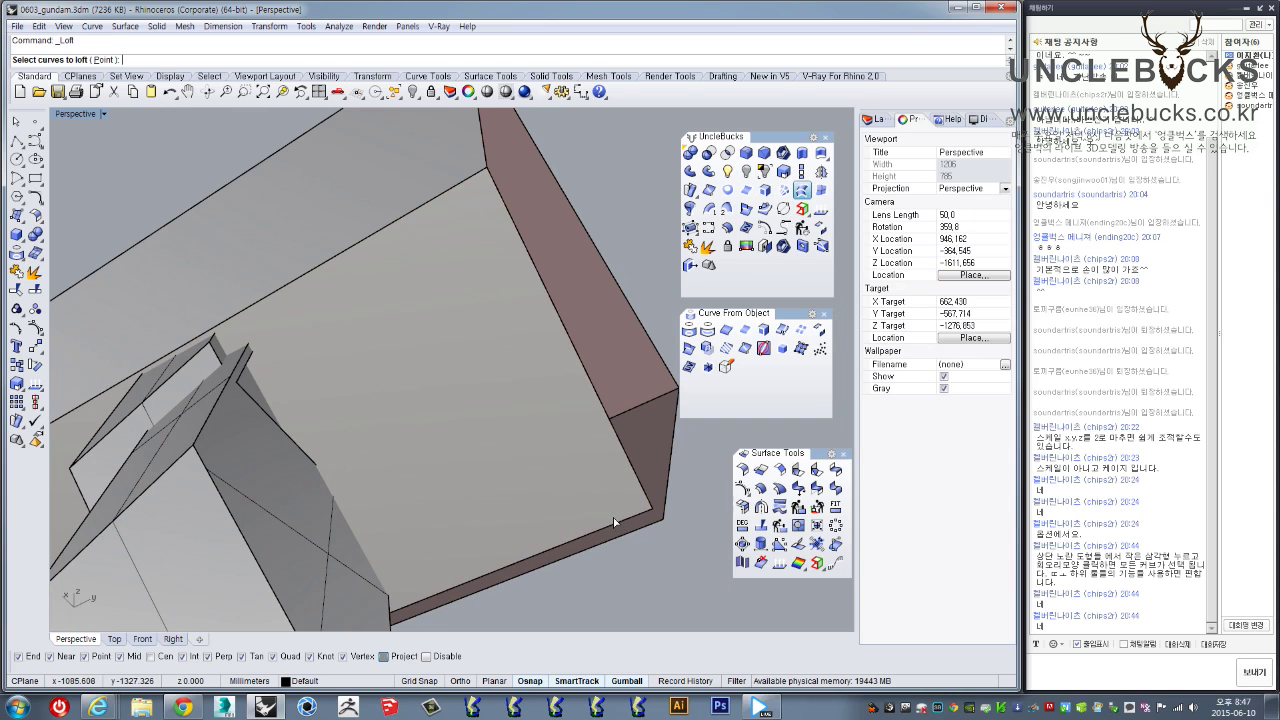
pyautogui.press('Return')
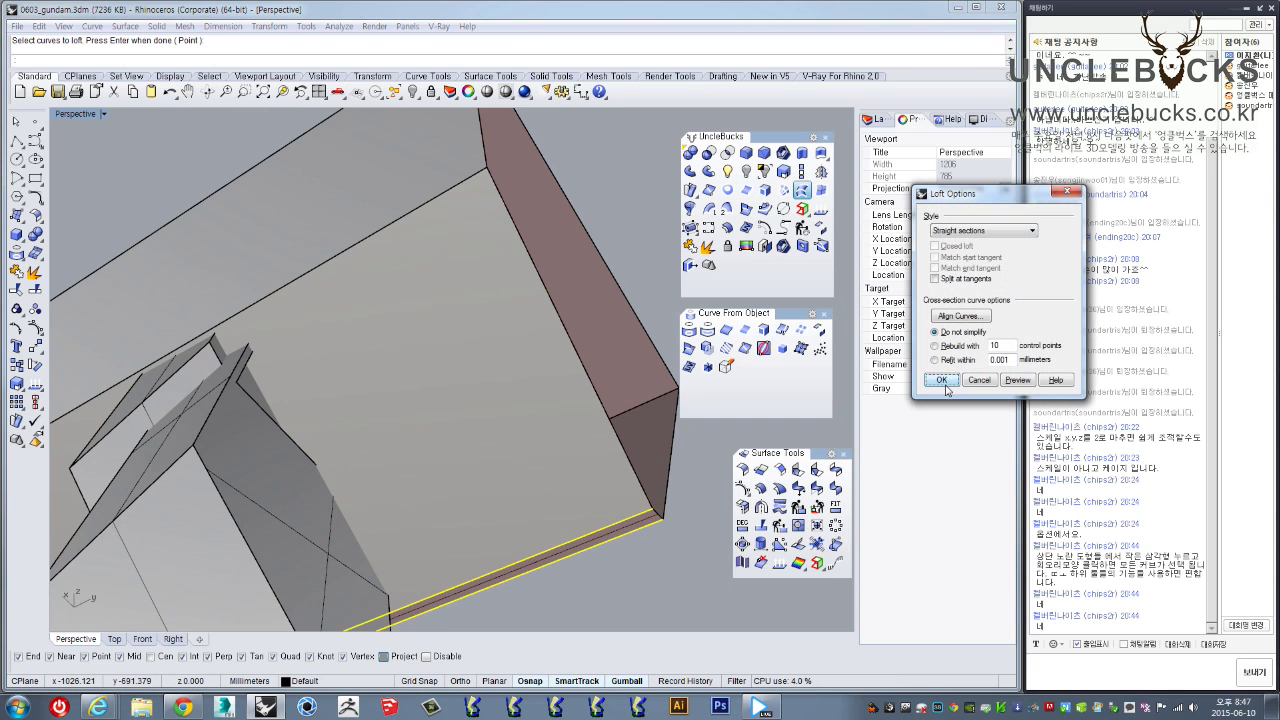
pyautogui.click(941, 380)
# Join the lofted surface to the extrusion and cap the open ends to form a closed cutter
pyautogui.click(690, 247)
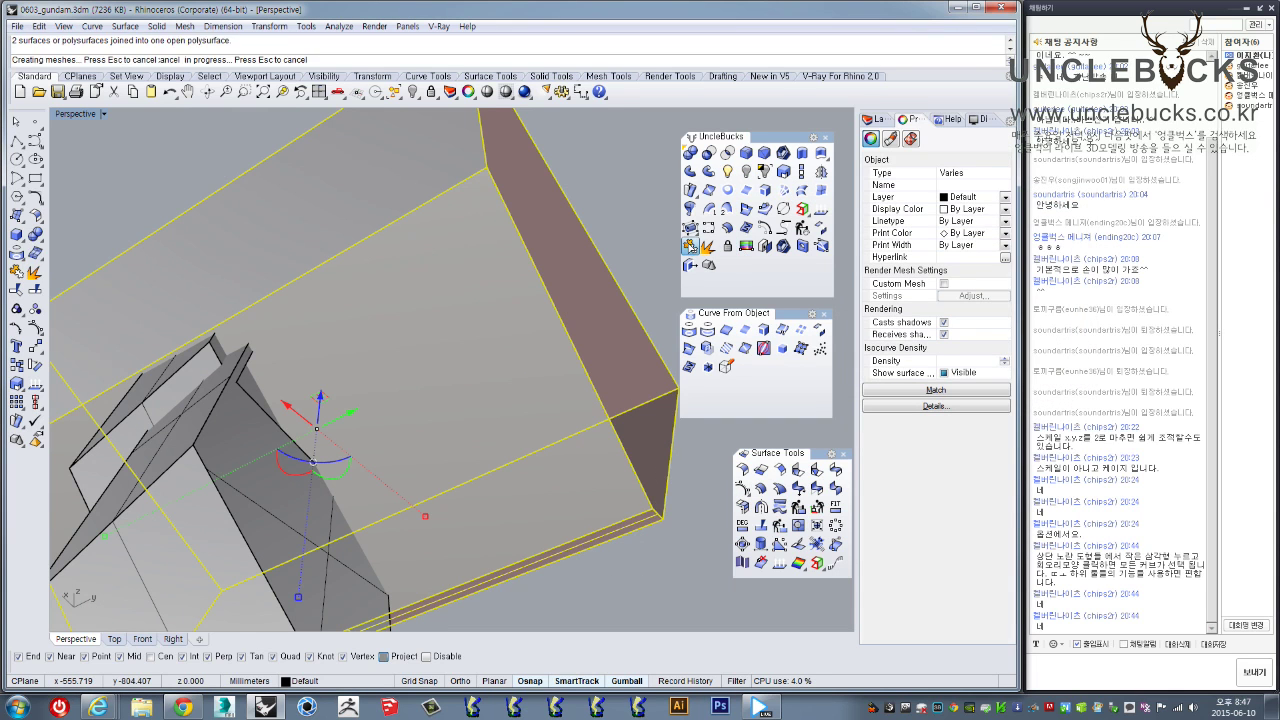
pyautogui.moveTo(543, 376)
pyautogui.mouseDown(button='right')
pyautogui.moveTo(571, 523)
pyautogui.moveTo(735, 312)
pyautogui.mouseUp(button='right')
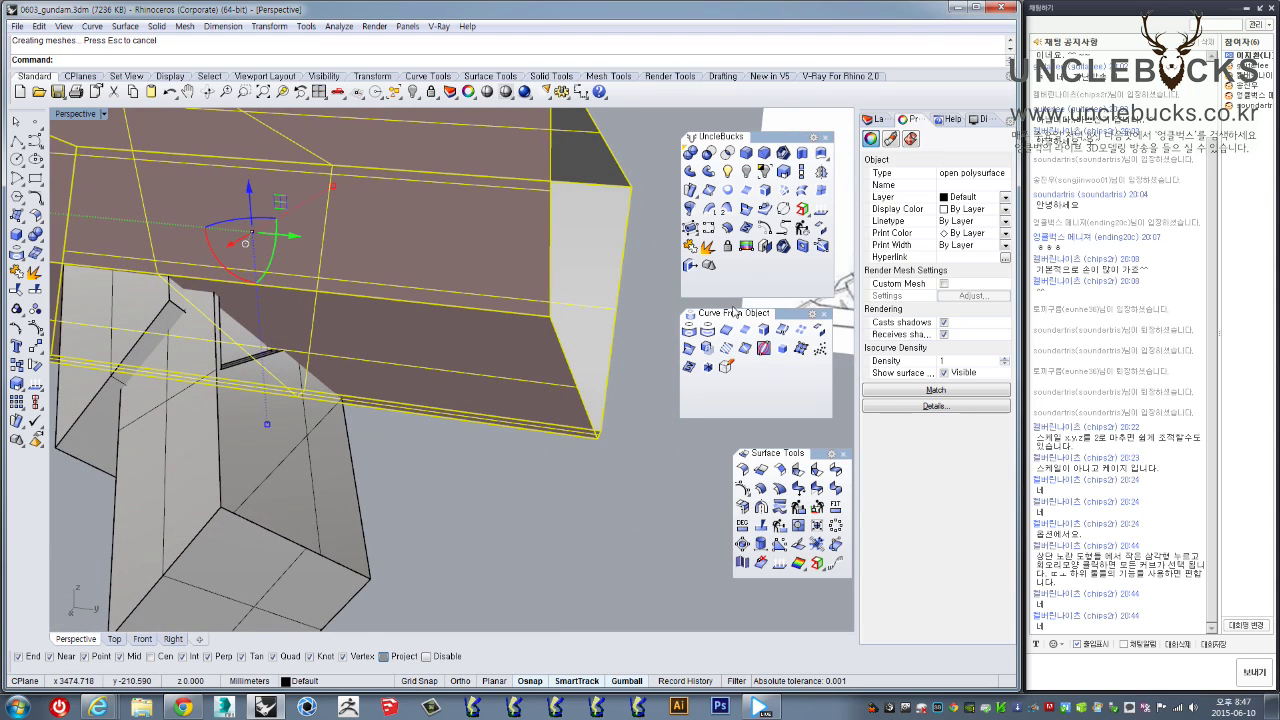
pyautogui.click(765, 250)
# Subtract the closed cutter from the inner armour piece to remove its upper part
pyautogui.moveTo(594, 400); pyautogui.dragTo(500, 448, button='right')
pyautogui.scroll(-2, 500, 448)
pyautogui.click(466, 518)
pyautogui.click(425, 500)
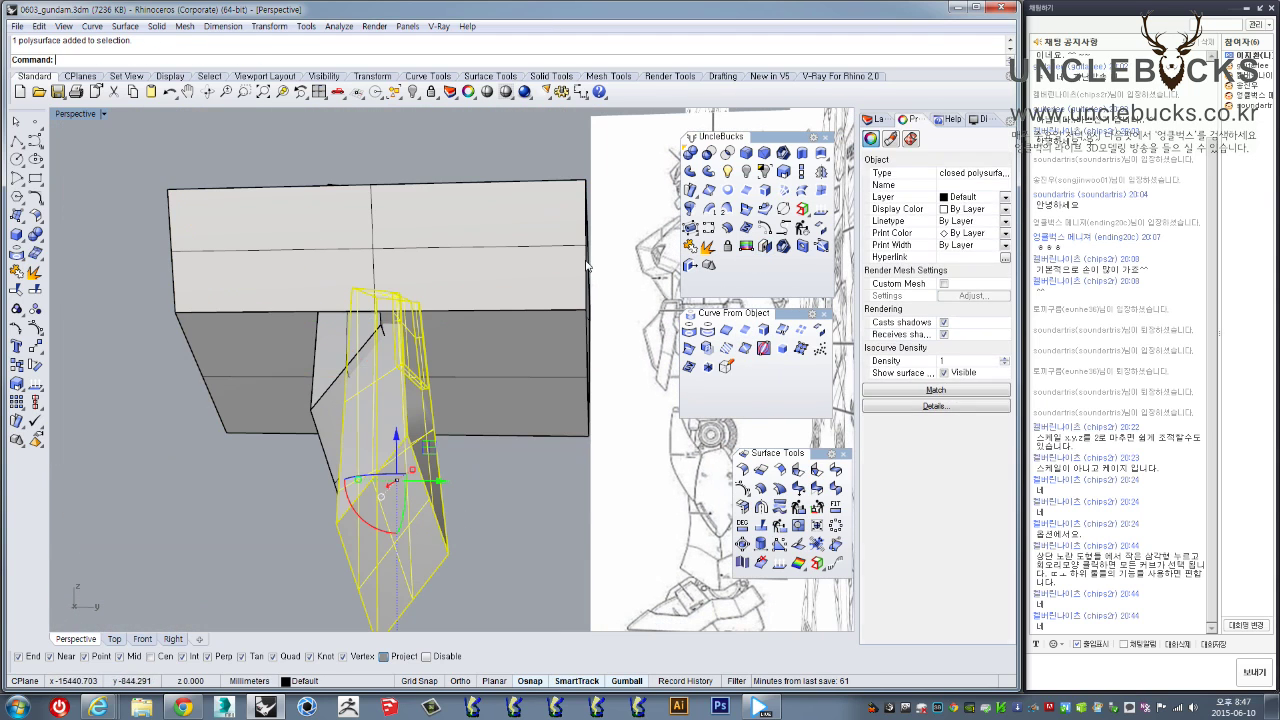
pyautogui.click(551, 273)
pyautogui.rightClick(551, 273)
# Boolean-union the outer armour piece with the trimmed inner piece below it
pyautogui.moveTo(449, 431); pyautogui.dragTo(518, 436, button='right')
pyautogui.scroll(8, 383, 457)
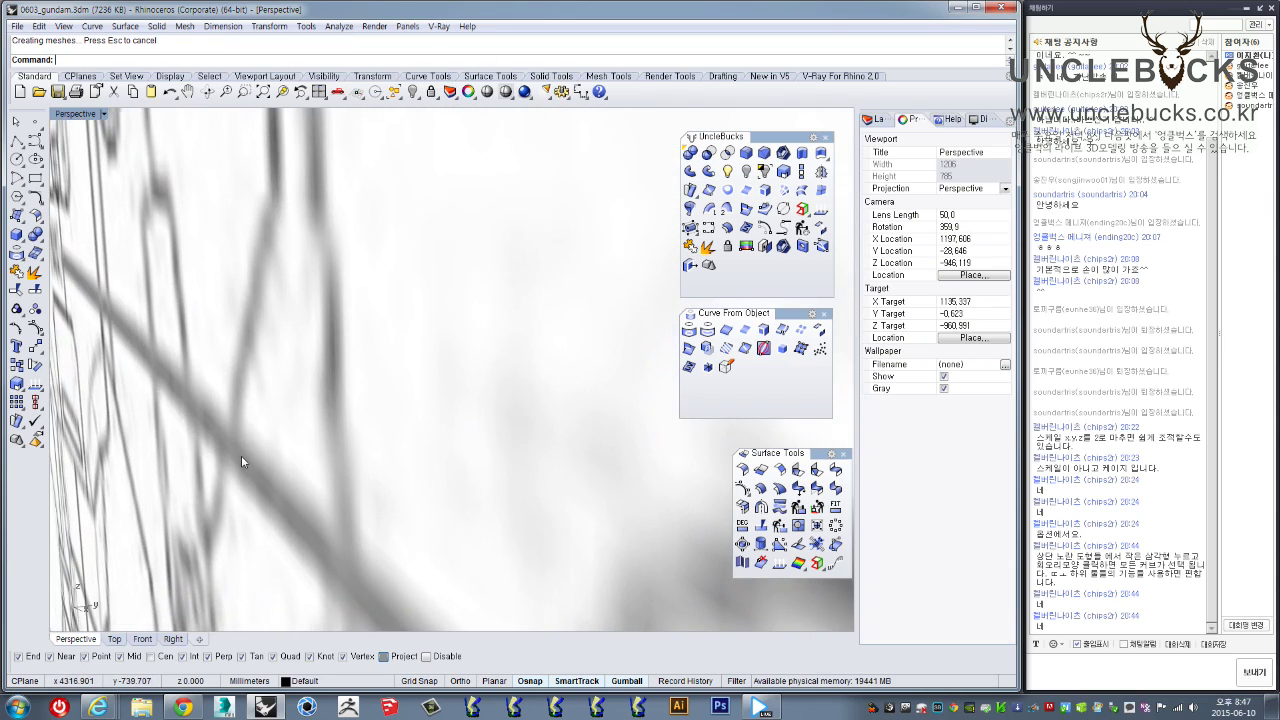
pyautogui.scroll(-8, 242, 457)
pyautogui.keyDown('shift'); pyautogui.moveTo(256, 442); pyautogui.dragTo(640, 376, button='right'); pyautogui.keyUp('shift')
pyautogui.scroll(-8, 560, 392)
pyautogui.moveTo(185, 530); pyautogui.dragTo(360, 460, button='right')
pyautogui.scroll(6, 380, 394)
pyautogui.scroll(2, 380, 395)
pyautogui.click(374, 310)
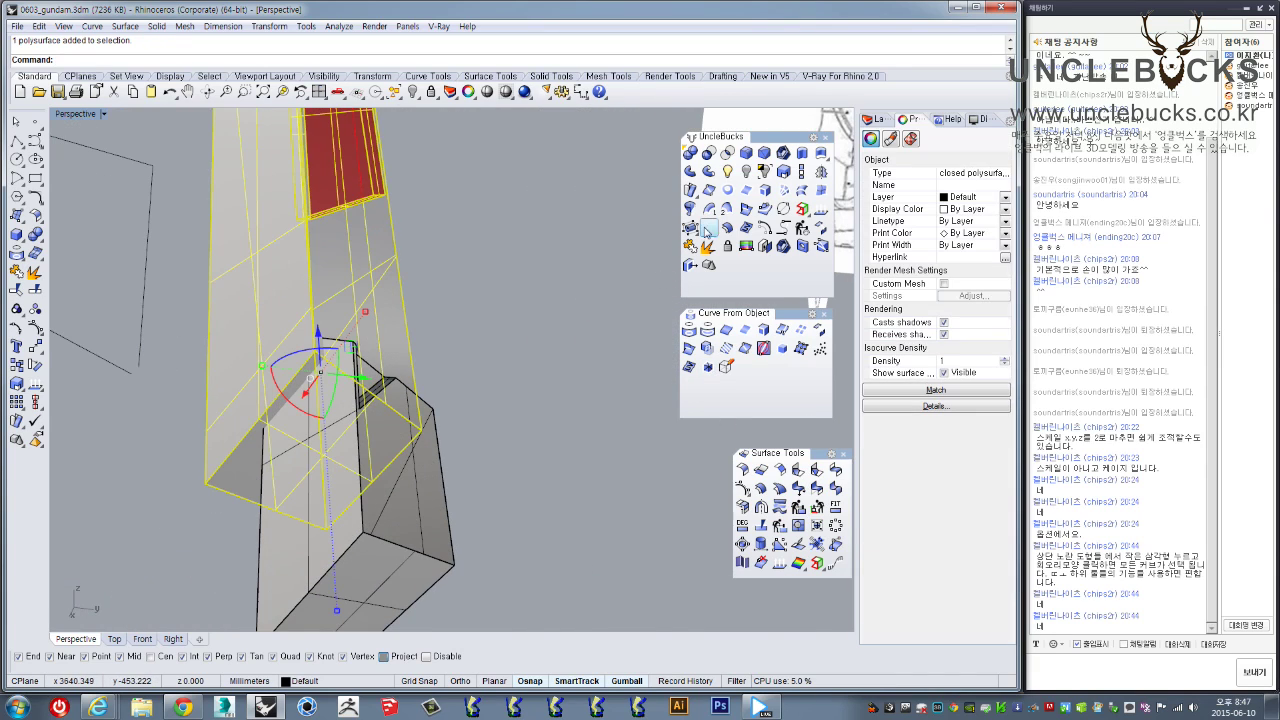
pyautogui.click(465, 535)
pyautogui.press('Return')
# Examine the combined armour piece up close and from several angles
pyautogui.moveTo(449, 491); pyautogui.dragTo(525, 352, button='right')
pyautogui.click(527, 330)
pyautogui.scroll(5, 449, 394)
pyautogui.moveTo(449, 394); pyautogui.dragTo(472, 293, button='right')
pyautogui.scroll(-6, 370, 240)
pyautogui.scroll(-8, 430, 347)
pyautogui.scroll(5, 449, 353)
pyautogui.scroll(-5, 449, 371)
pyautogui.scroll(-6, 437, 341)
# Select the combined armour body with its red panel and related curves, and group them
pyautogui.click(472, 289)
pyautogui.click(464, 306)
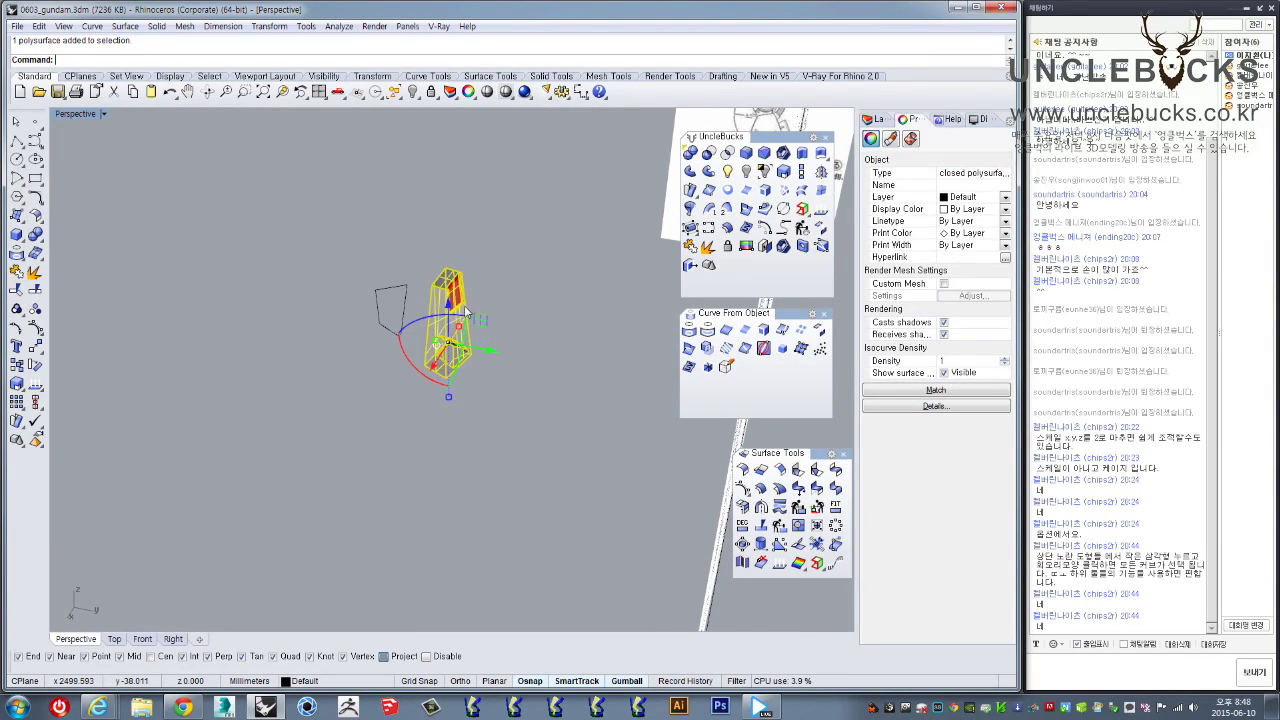
pyautogui.moveTo(446, 418); pyautogui.dragTo(448, 417)
pyautogui.hotkey('ctrl', 'g')
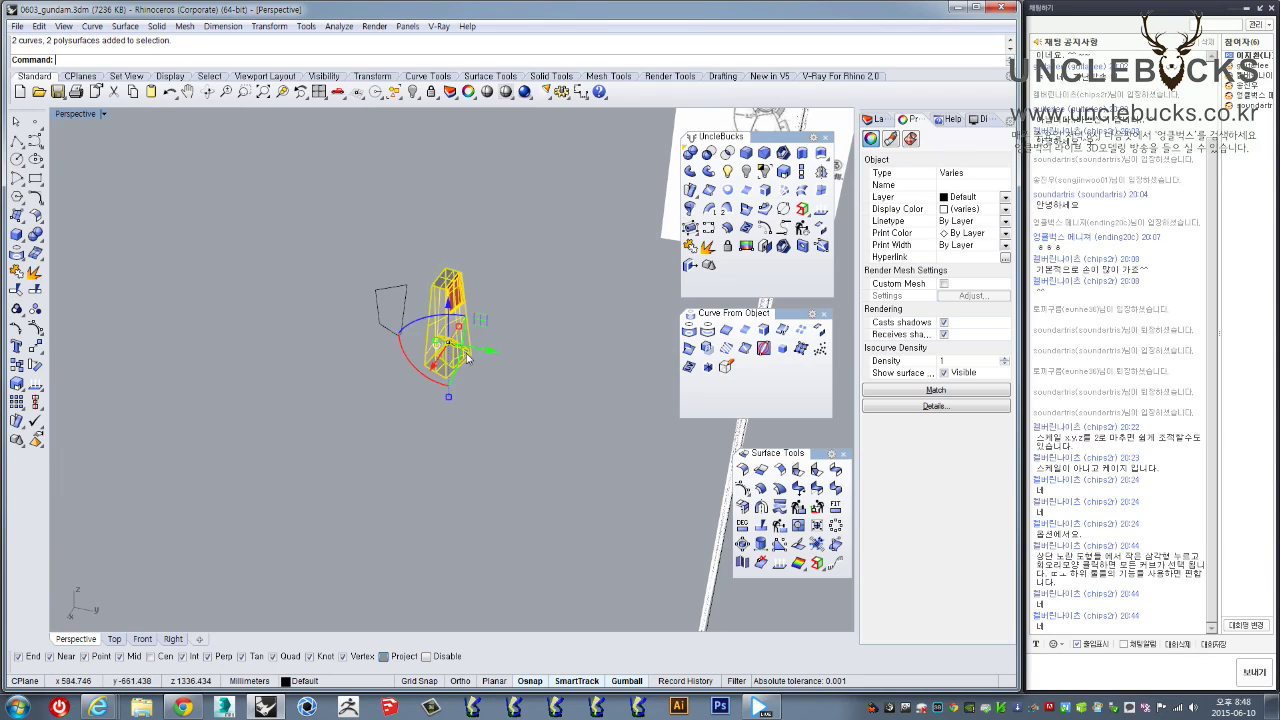
# Show the hidden robot parts and move the armour group beside the robot's body in the Top view
pyautogui.hotkey('ctrl', 'F1')
pyautogui.scroll(-5, 352, 424)
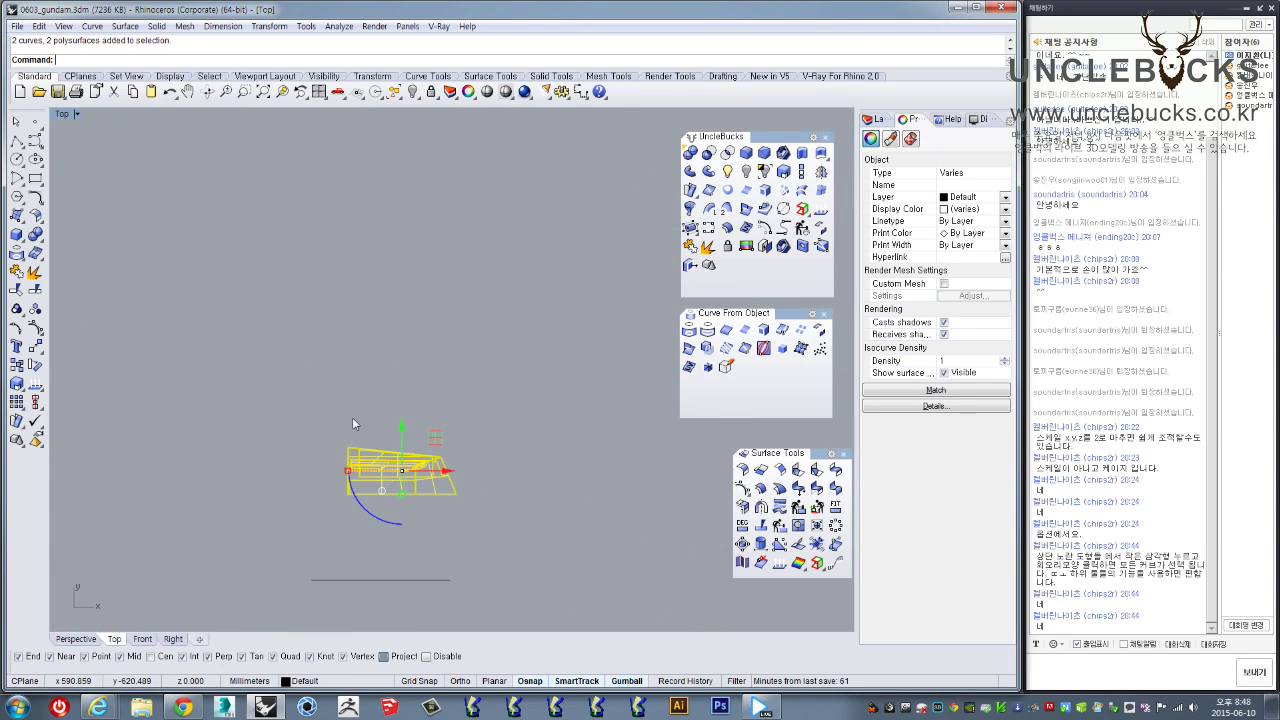
pyautogui.moveTo(450, 360); pyautogui.dragTo(454, 430, button='right')
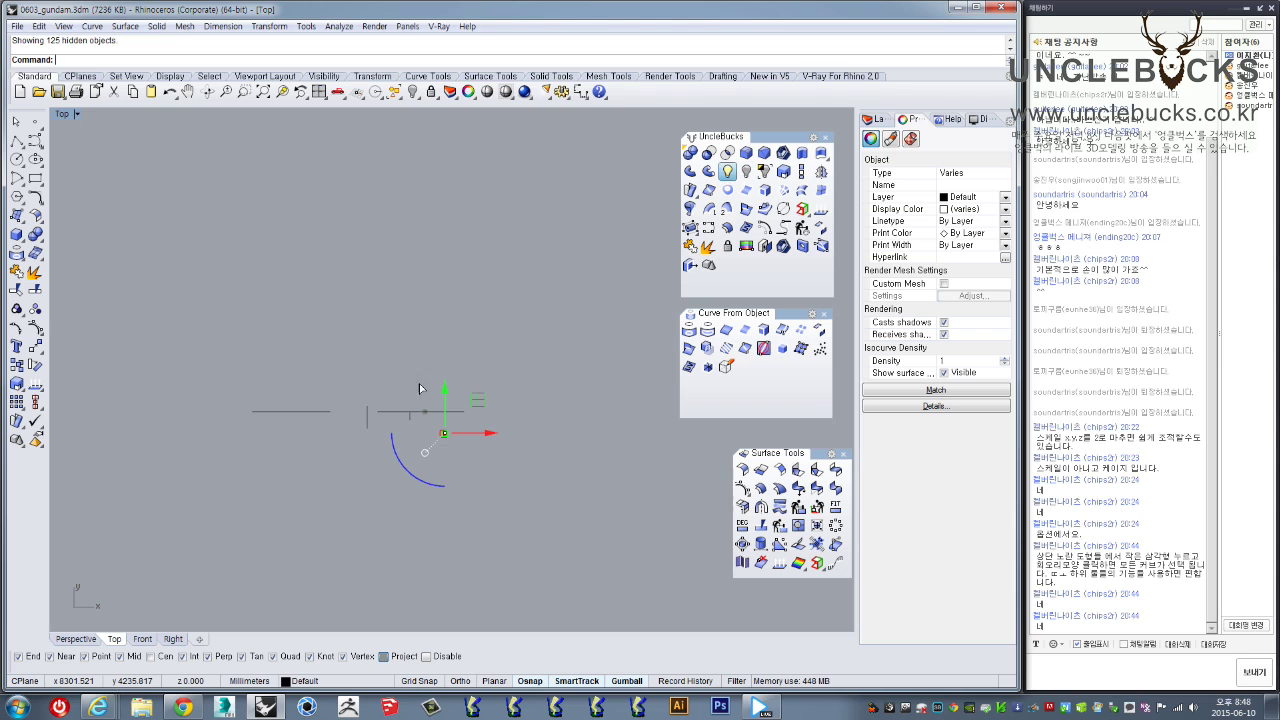
pyautogui.scroll(5, 500, 400)
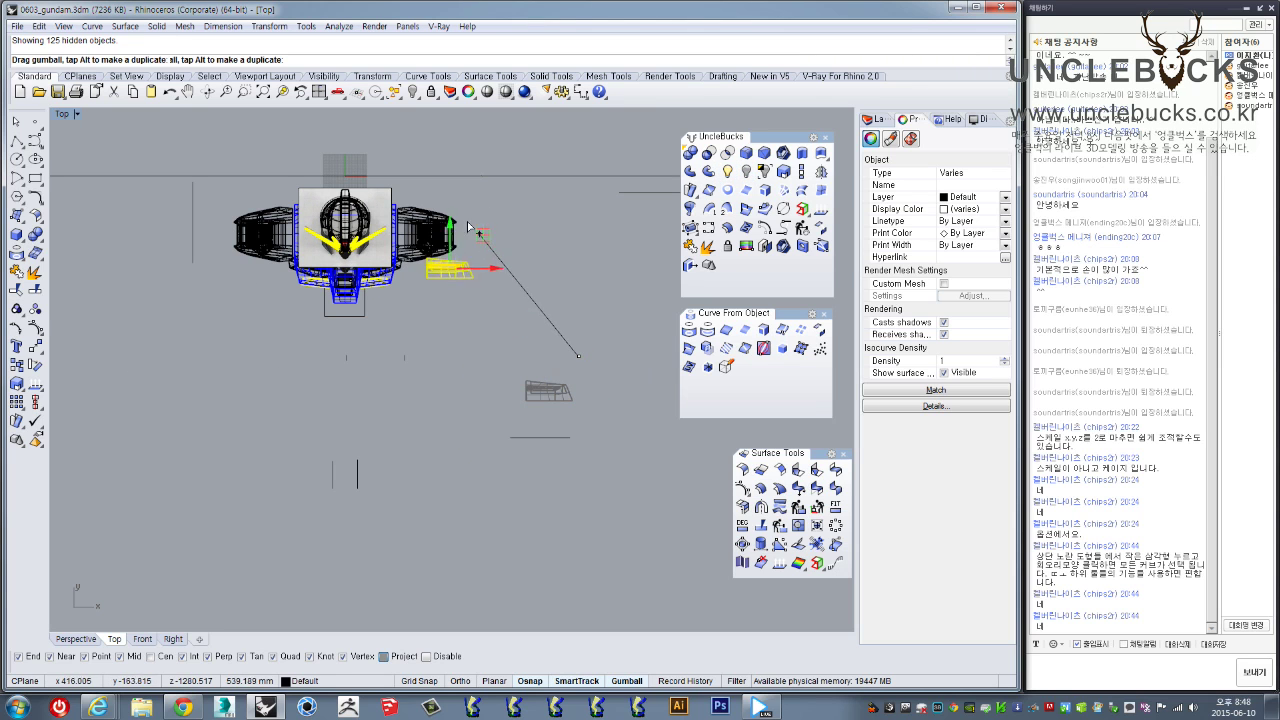
pyautogui.moveTo(426, 197); pyautogui.dragTo(421, 193)
pyautogui.moveTo(368, 219); pyautogui.dragTo(389, 348, button='right')
pyautogui.scroll(10, 389, 348)
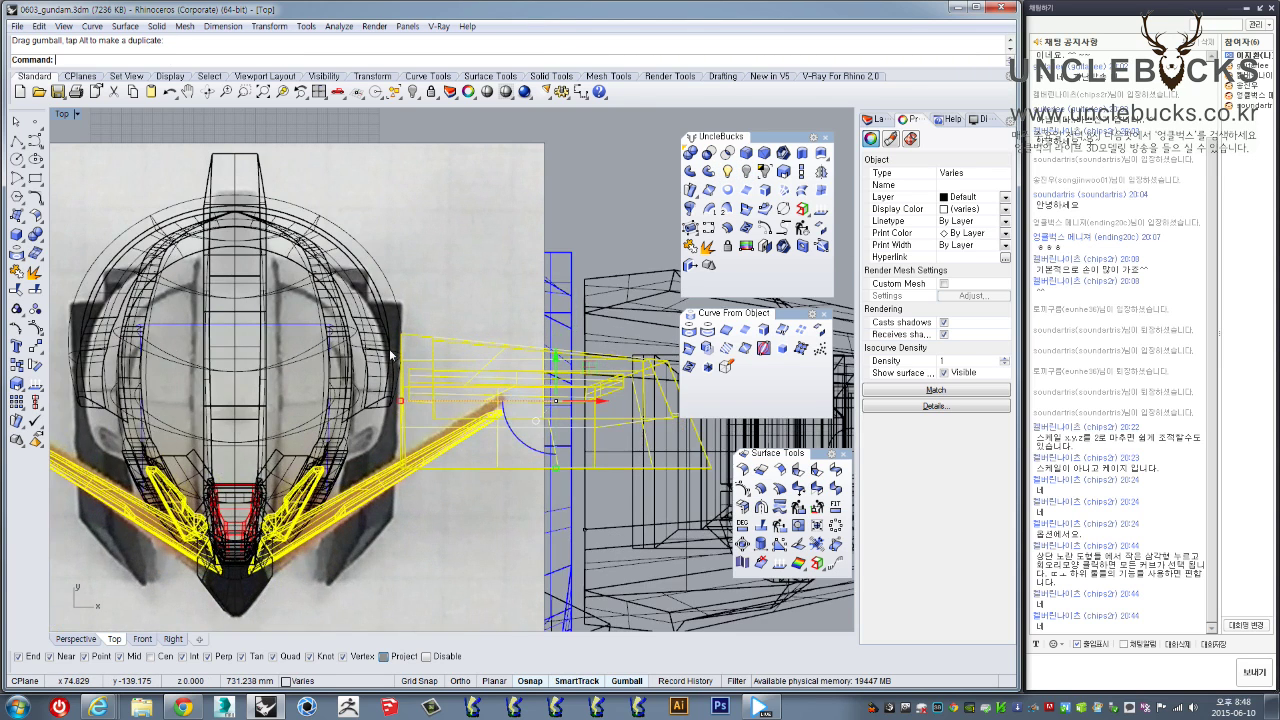
pyautogui.scroll(-6, 389, 348)
pyautogui.scroll(3, 444, 372)
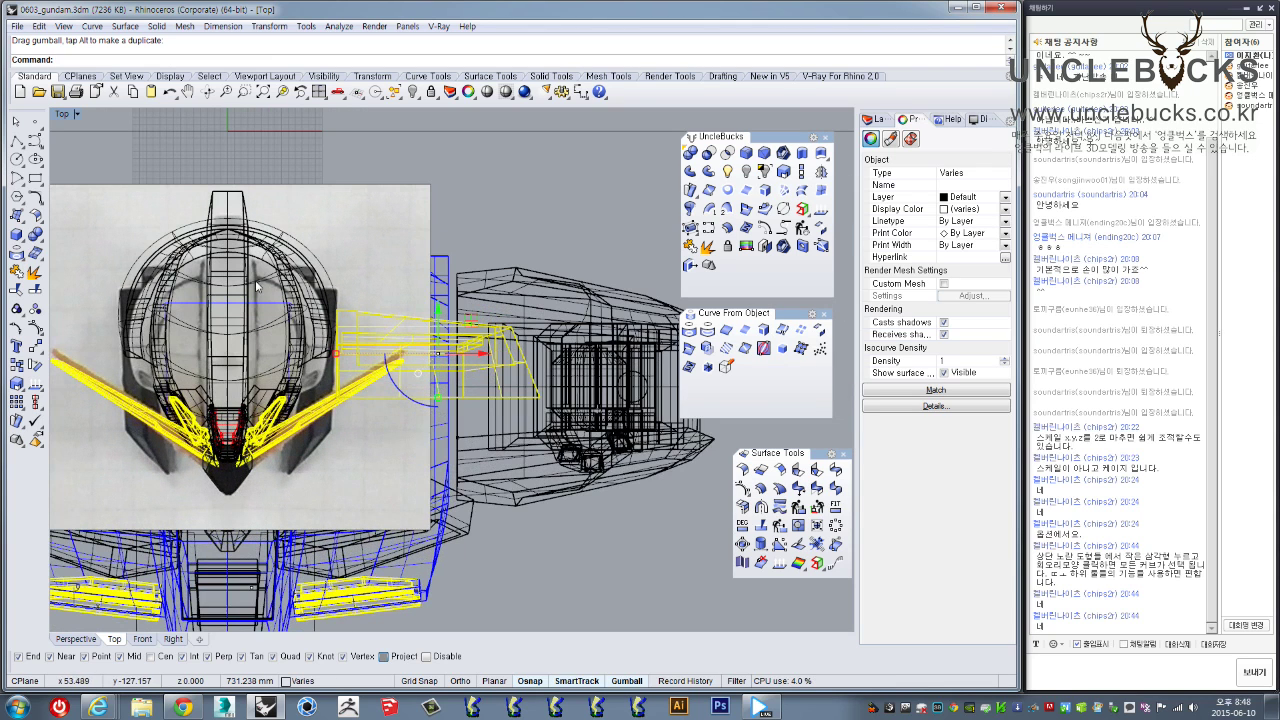
# Adjust the armour group's position against the side of the robot's waist in the Perspective view
pyautogui.hotkey('ctrl', 'm')
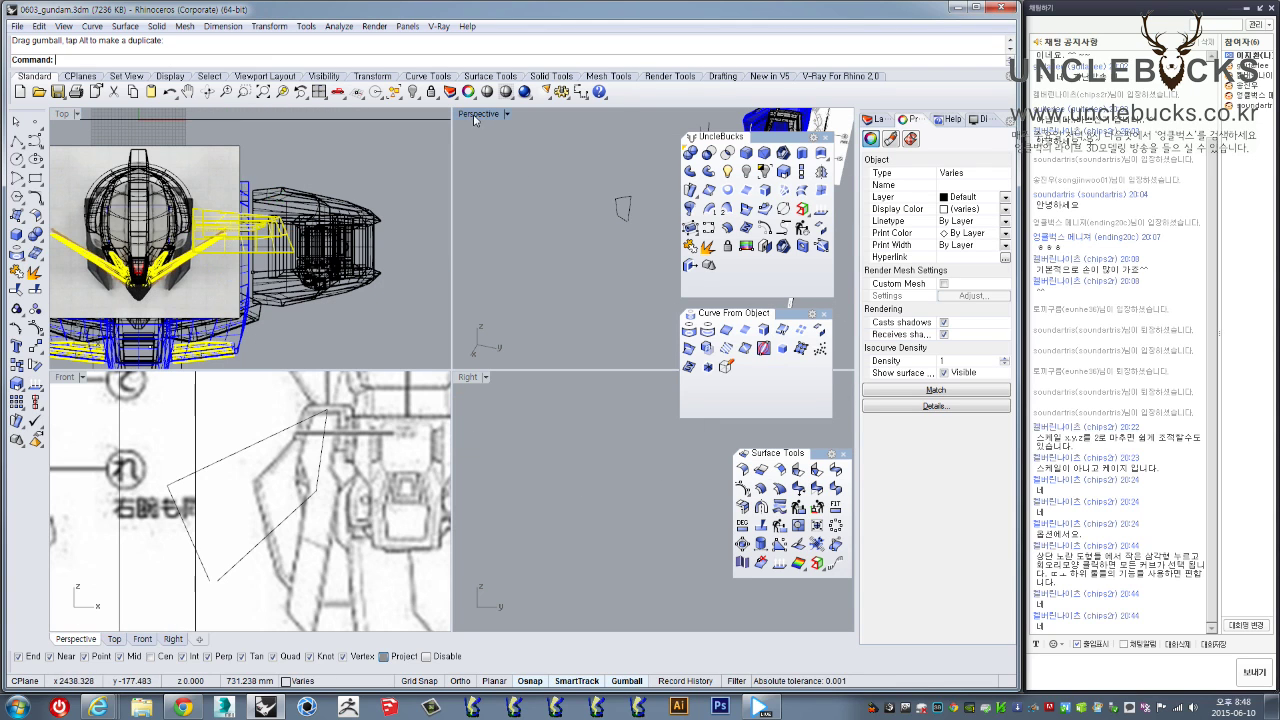
pyautogui.doubleClick(477, 119)
pyautogui.moveTo(500, 250); pyautogui.dragTo(497, 388, button='right')
pyautogui.scroll(8, 578, 363)
pyautogui.moveTo(495, 389); pyautogui.dragTo(567, 389)
pyautogui.moveTo(567, 387); pyautogui.dragTo(555, 426, button='right')
pyautogui.moveTo(510, 321); pyautogui.dragTo(545, 334, button='right')
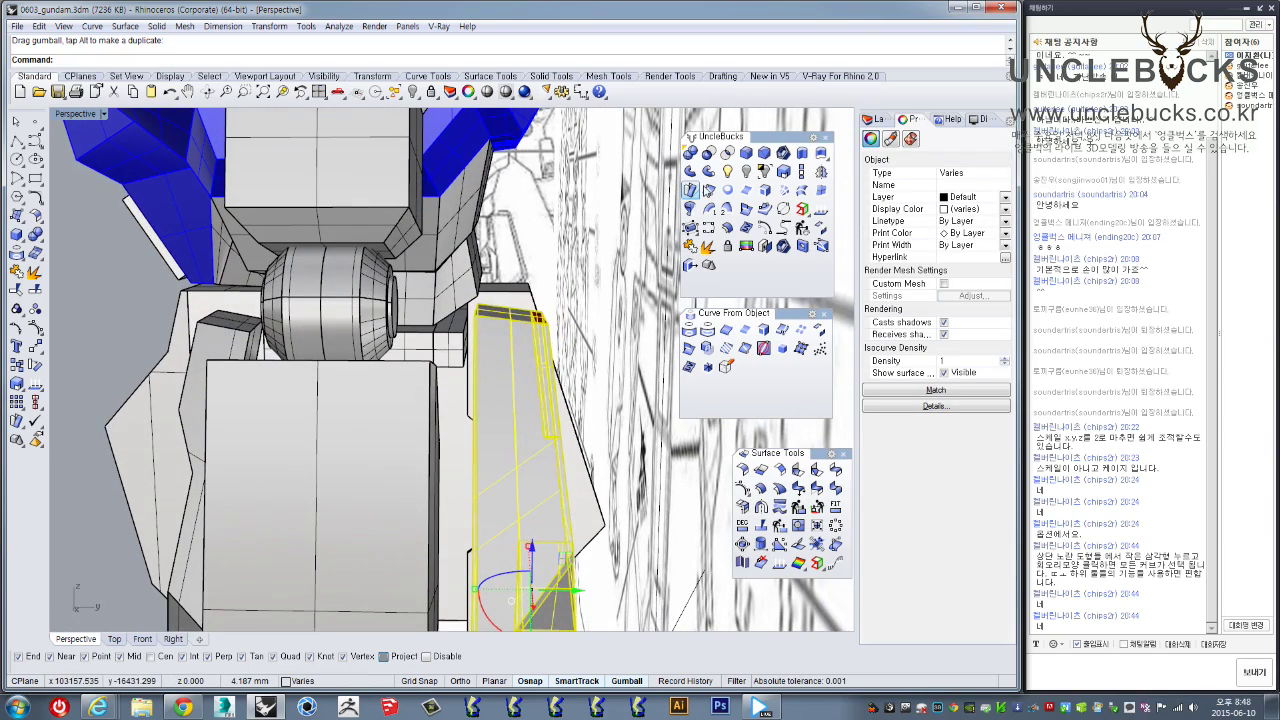
# Rotate the armour group in 3D about an axis across its top face by about 13 degrees, tilting it outward
pyautogui.rightClick(35, 365)
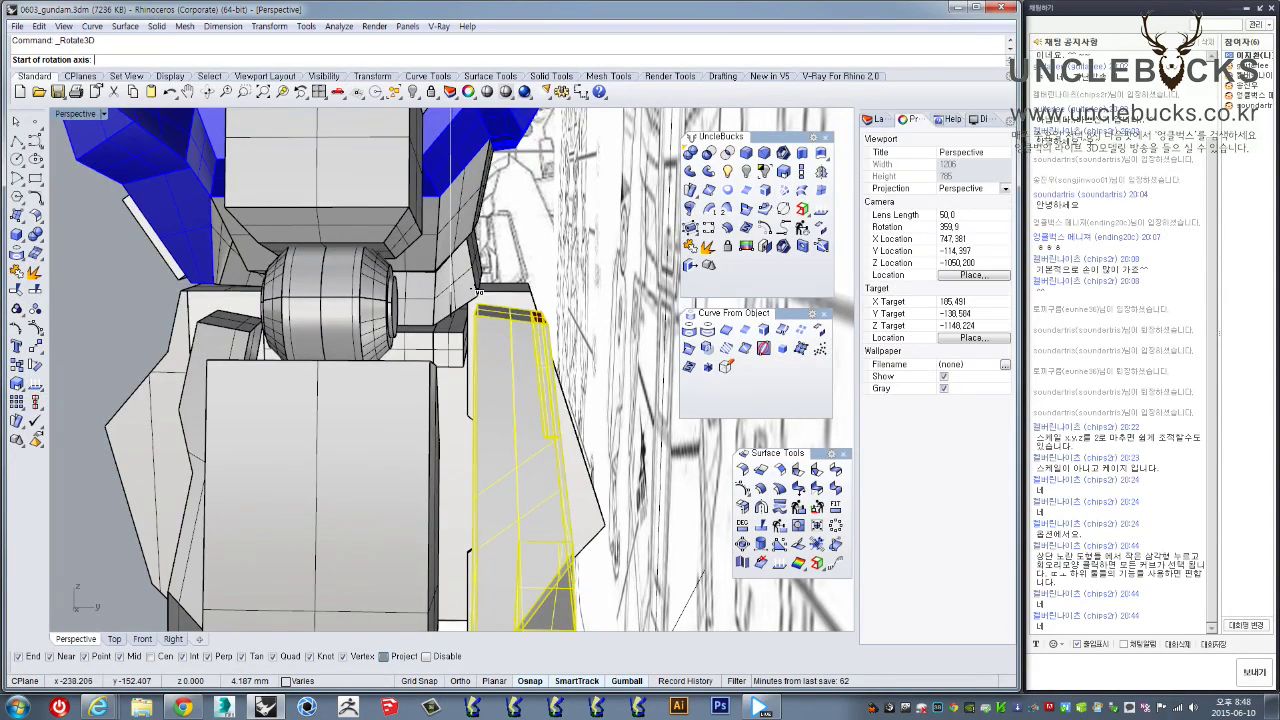
pyautogui.moveTo(482, 262); pyautogui.dragTo(490, 320, button='right')
pyautogui.scroll(3, 490, 320)
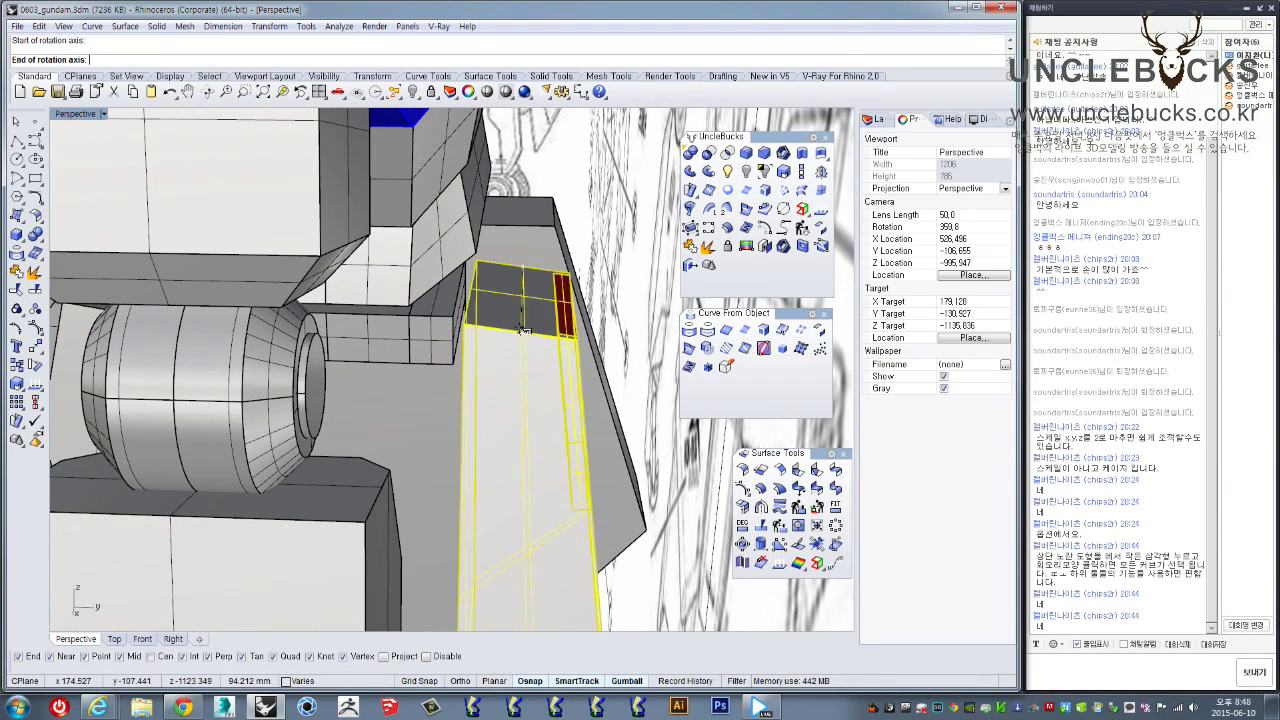
pyautogui.scroll(-3, 567, 347)
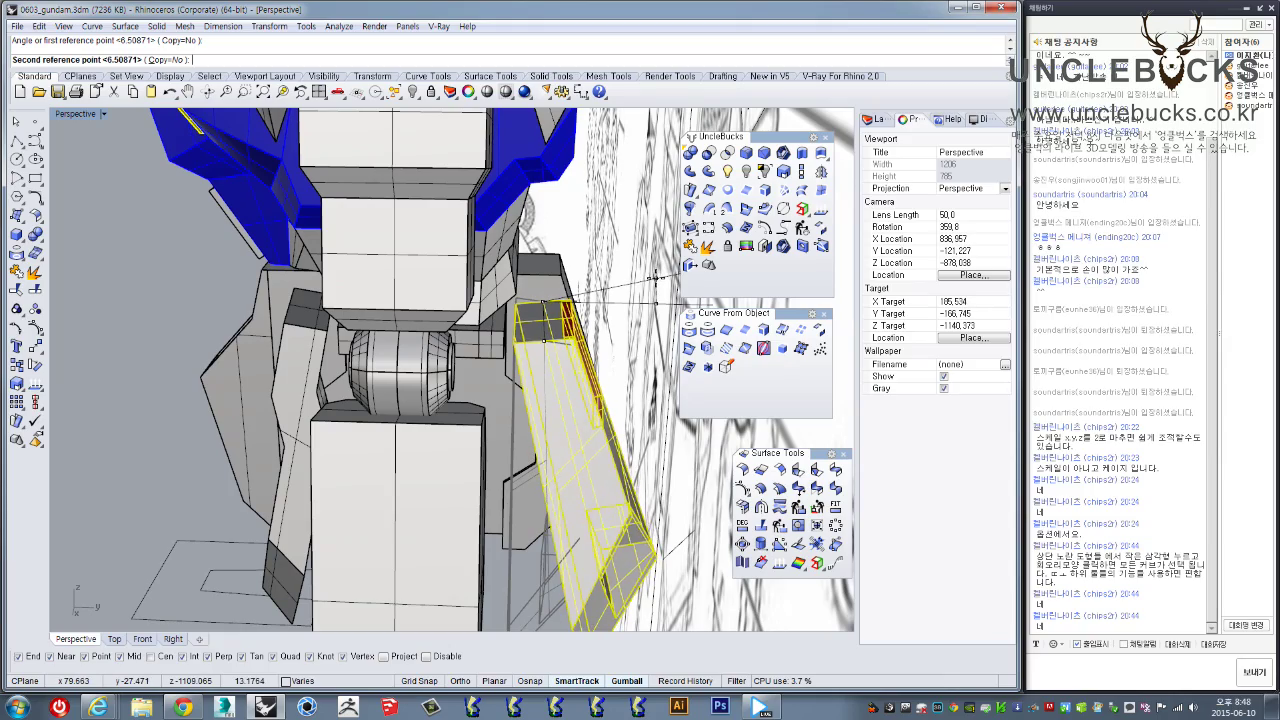
pyautogui.click(655, 281)
pyautogui.moveTo(632, 288); pyautogui.dragTo(625, 255, button='right')
pyautogui.scroll(-10, 625, 255)
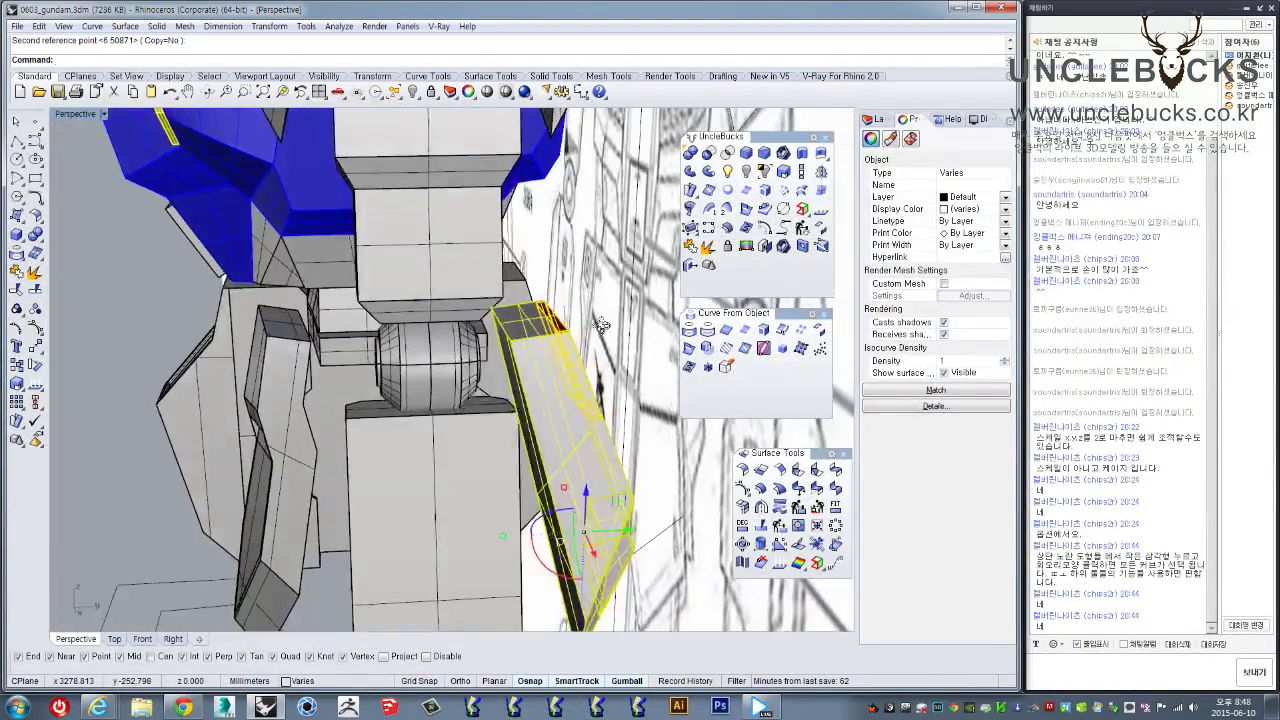
pyautogui.moveTo(625, 255); pyautogui.dragTo(762, 262, button='right')
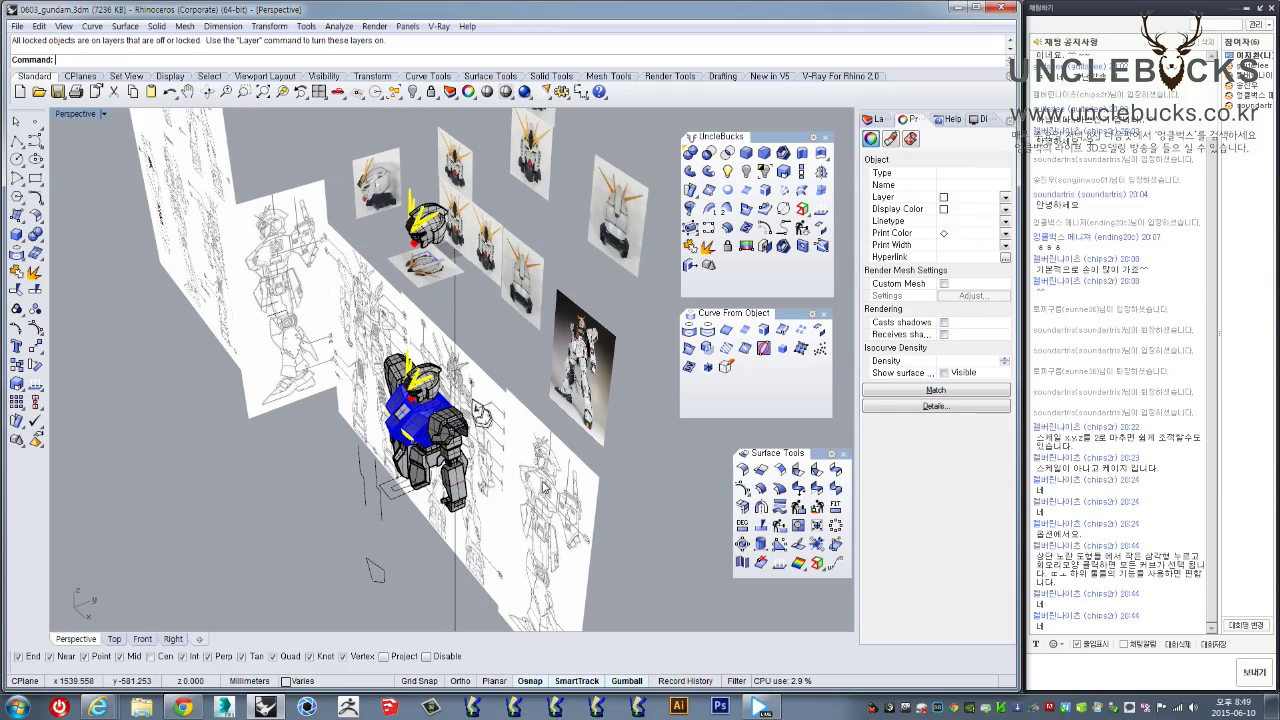
# Select the side skirt armour group and move it inward along the X axis, closer to the robot's waist
pyautogui.moveTo(545, 488); pyautogui.dragTo(541, 380, button='right')
pyautogui.scroll(6, 445, 469)
pyautogui.click(446, 470)
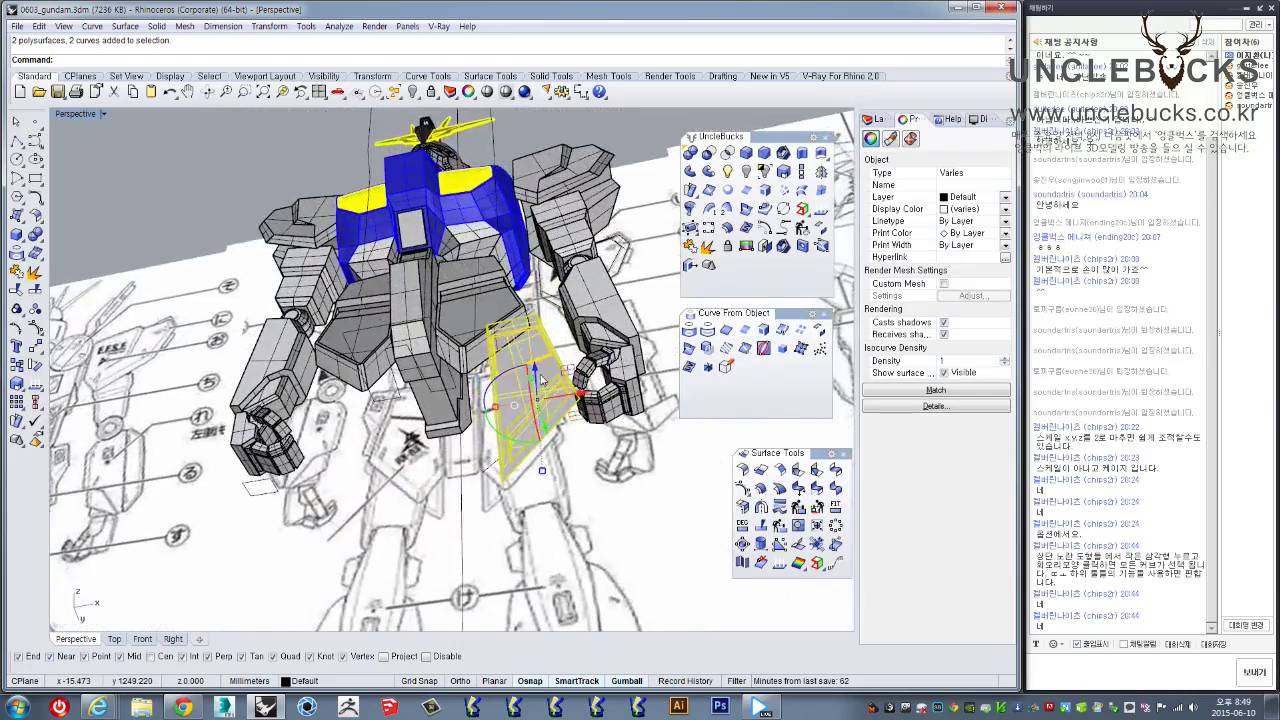
pyautogui.scroll(4, 541, 378)
pyautogui.moveTo(568, 425); pyautogui.dragTo(524, 428)
pyautogui.moveTo(524, 428); pyautogui.dragTo(174, 286, button='right')
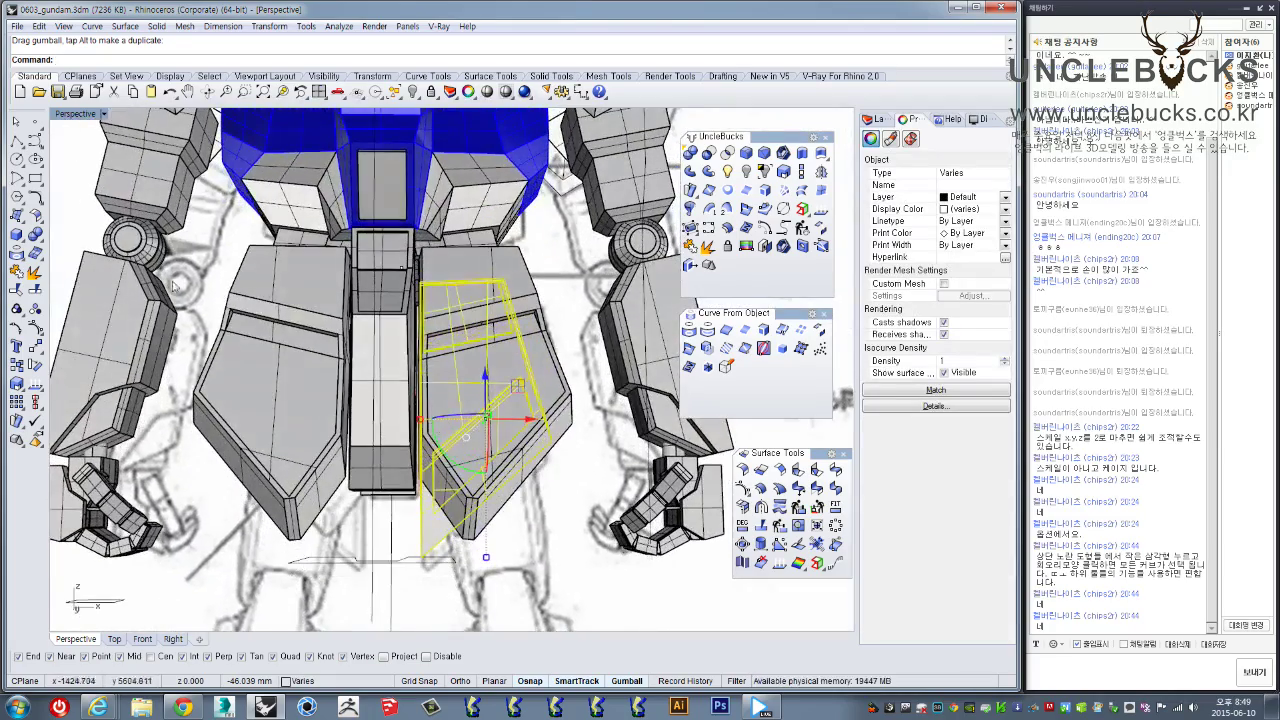
# Mirror a copy of the side armour group in the Front view about the vertical centreline of the waist
pyautogui.doubleClick(67, 114)
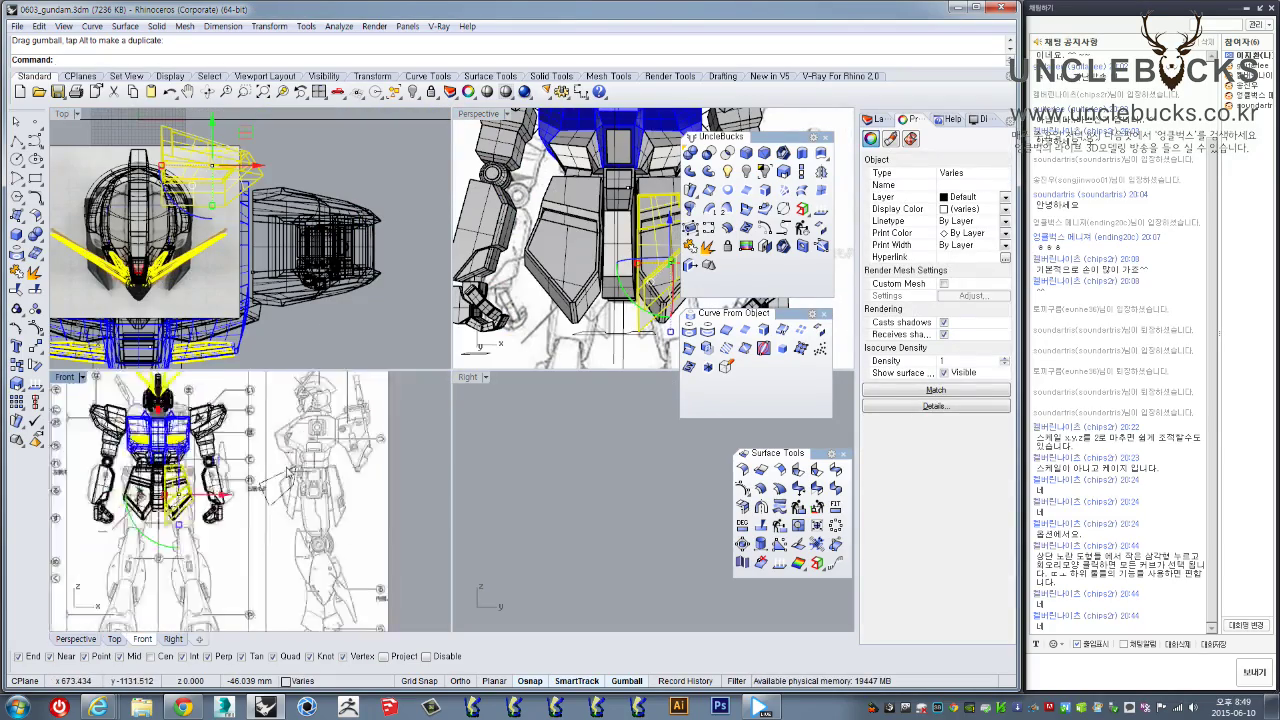
pyautogui.doubleClick(66, 379)
pyautogui.scroll(4, 335, 383)
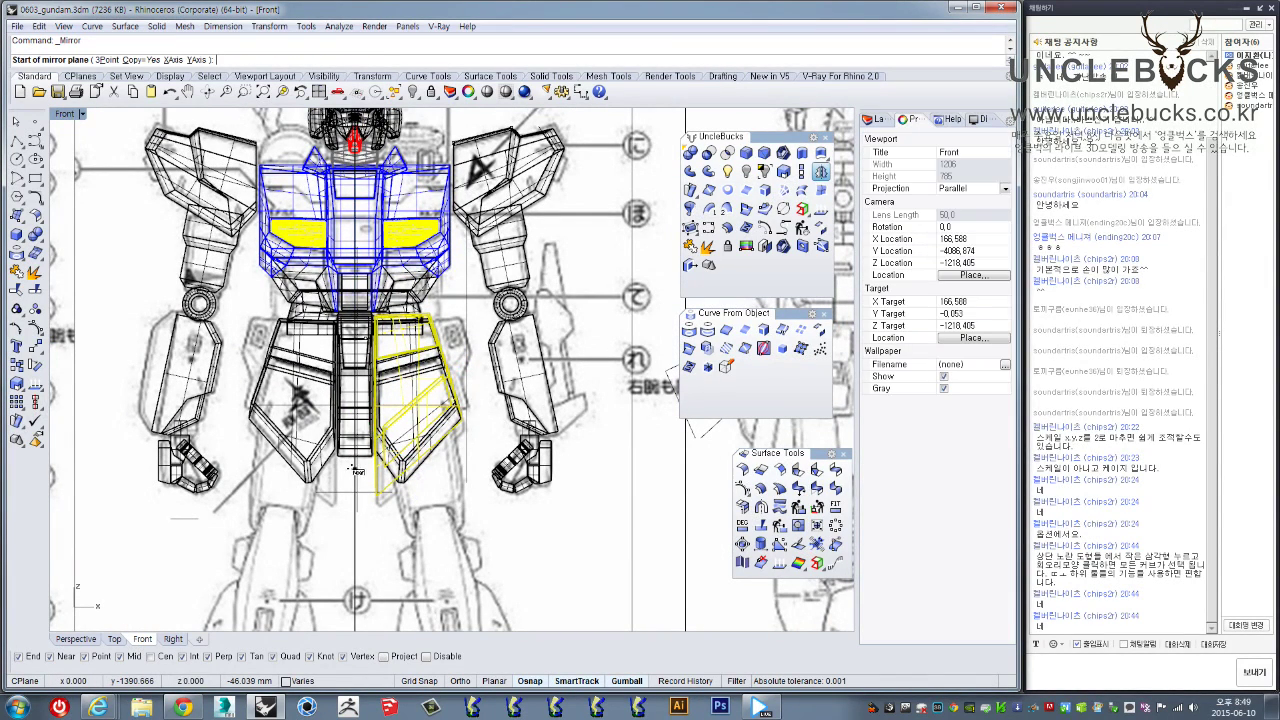
pyautogui.scroll(5, 355, 493)
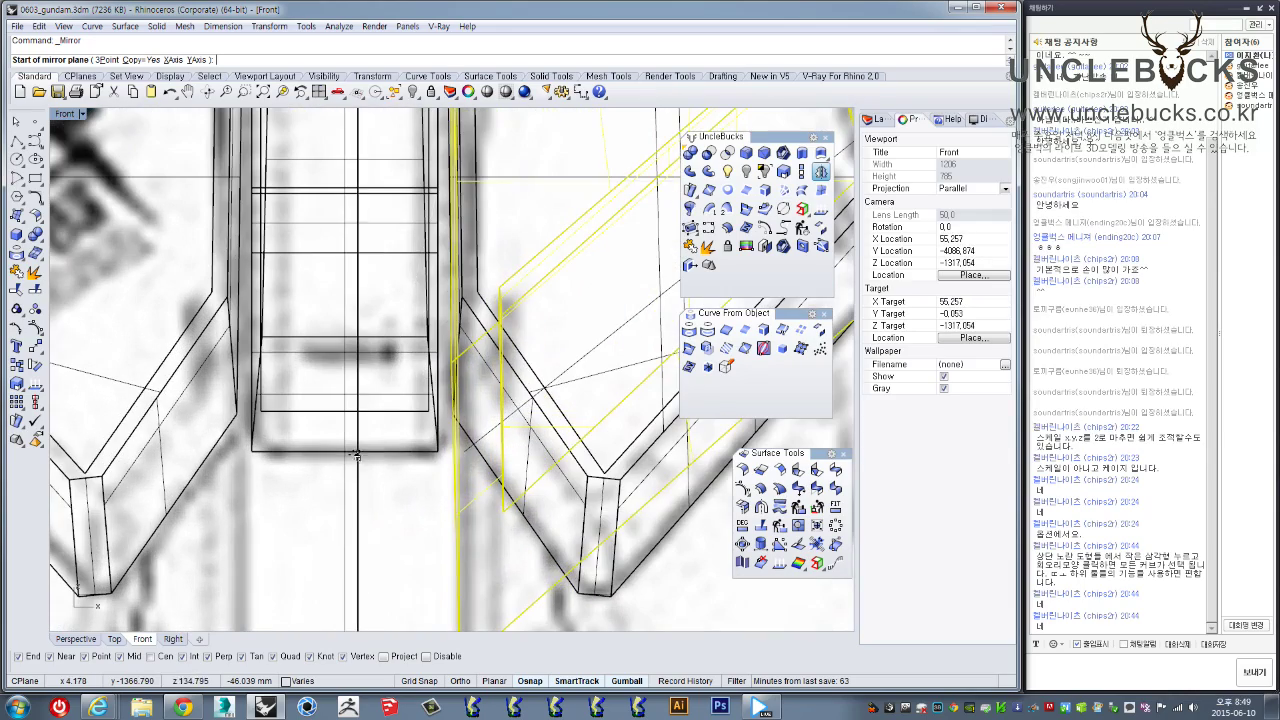
pyautogui.click(341, 455)
pyautogui.click(340, 510)
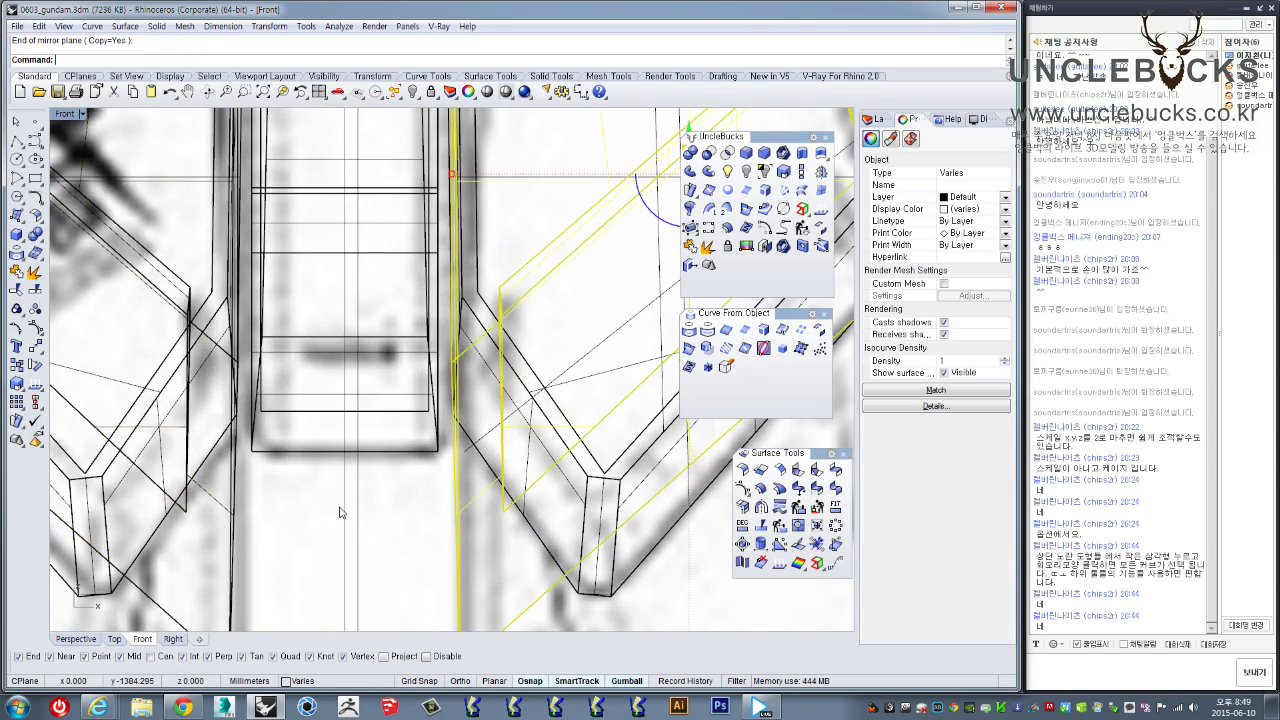
pyautogui.scroll(-5, 340, 510)
# Clear the selection and examine the mirrored side armour on the robot from several angles in the Perspective view
pyautogui.doubleClick(63, 115)
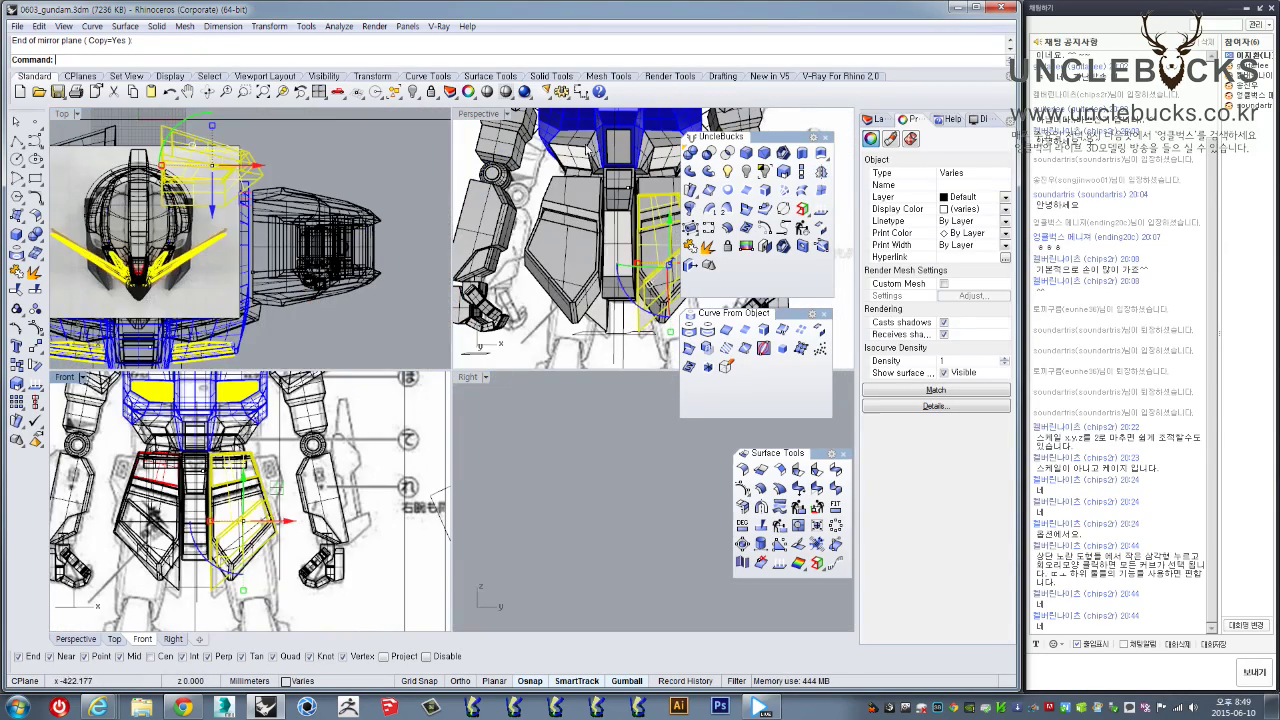
pyautogui.doubleClick(478, 113)
pyautogui.scroll(-10, 474, 419)
pyautogui.press('Escape')
pyautogui.moveTo(475, 419); pyautogui.dragTo(358, 363, button='right')
pyautogui.scroll(10, 465, 363)
pyautogui.moveTo(465, 363); pyautogui.dragTo(412, 503, button='right')
pyautogui.scroll(-6, 560, 337)
pyautogui.scroll(4, 492, 252)
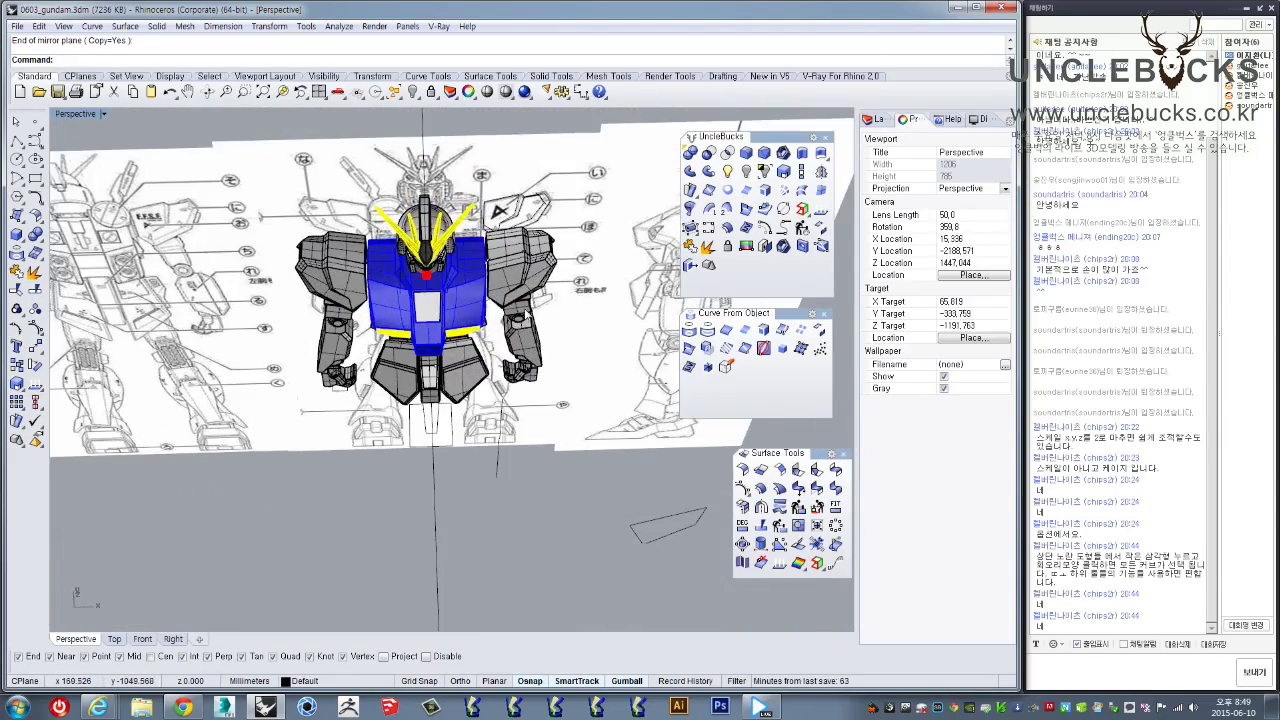
# Select all curves in the model and delete them, leaving the robot's solid parts and reference images
pyautogui.keyDown('shift'); pyautogui.moveTo(404, 173); pyautogui.dragTo(350, 258, button='right'); pyautogui.keyUp('shift')
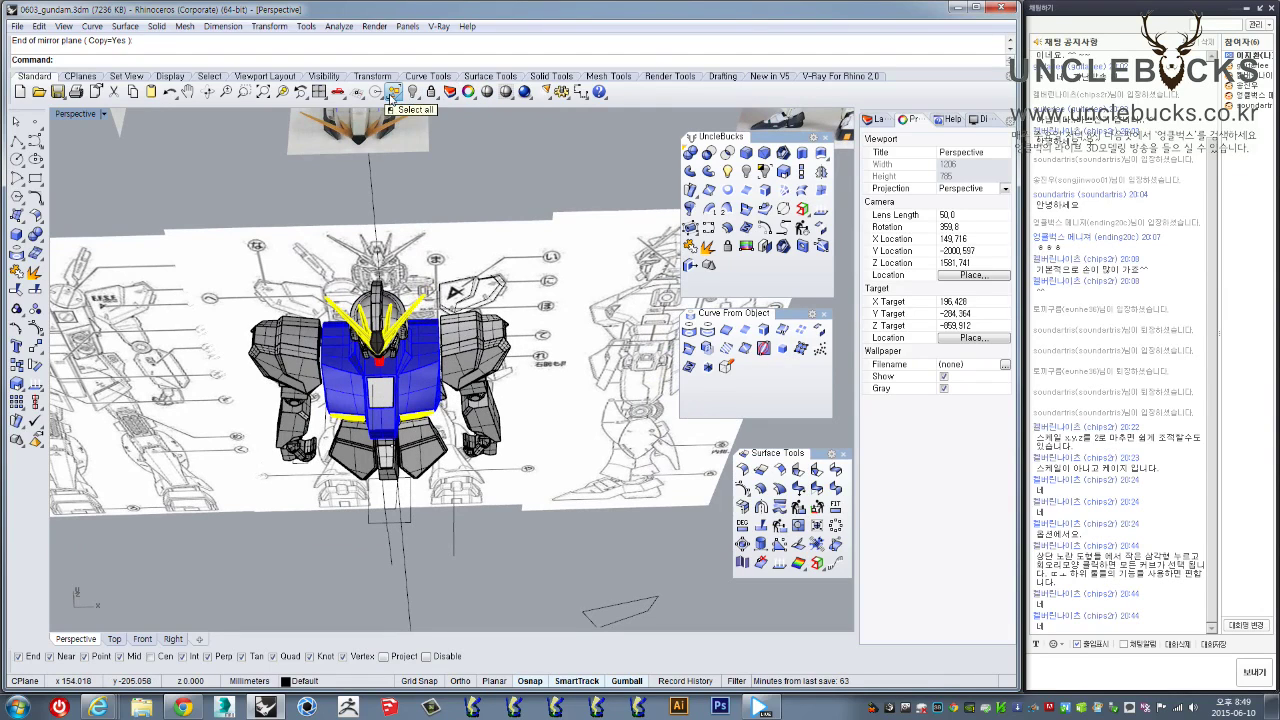
pyautogui.click(392, 93)
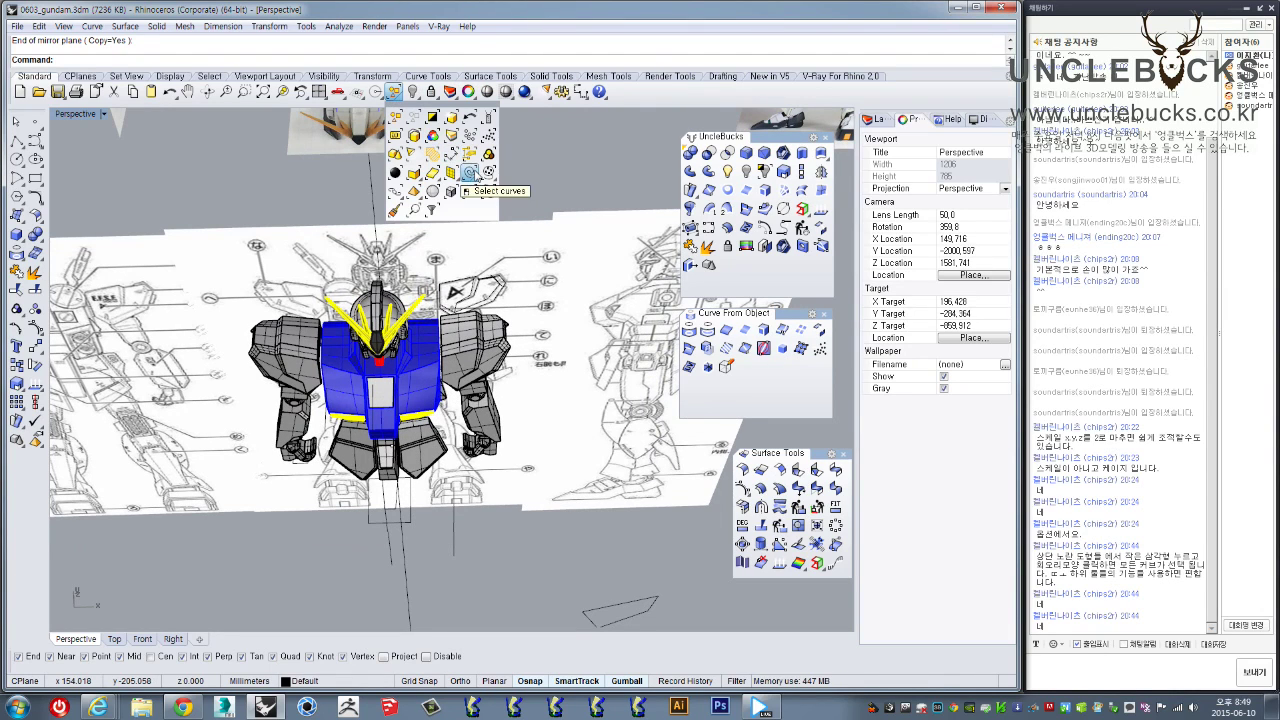
pyautogui.click(468, 174)
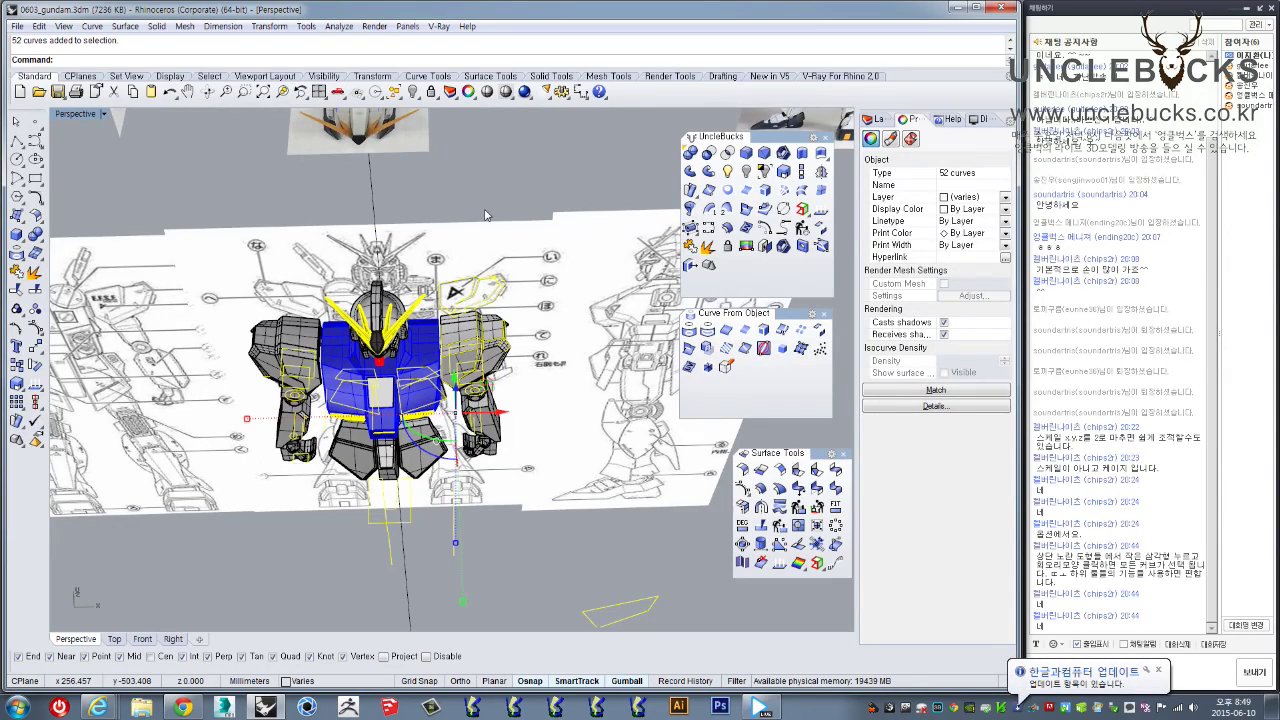
pyautogui.scroll(-6, 528, 373)
pyautogui.moveTo(528, 373); pyautogui.dragTo(360, 300, button='right')
pyautogui.keyDown('shift'); pyautogui.moveTo(447, 451); pyautogui.dragTo(629, 391, button='right'); pyautogui.keyUp('shift')
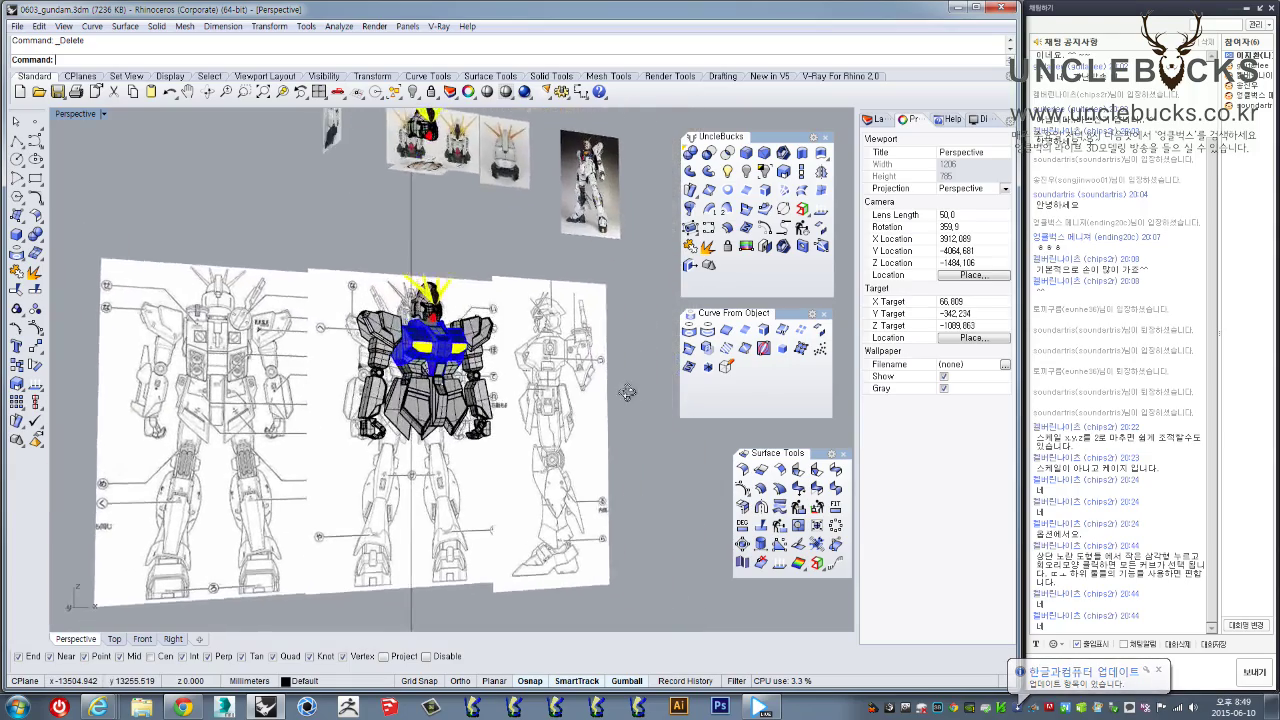
# Select the two leftover points on the recessed centre waist panel and delete them
pyautogui.scroll(2, 445, 393)
pyautogui.scroll(5, 446, 396)
pyautogui.scroll(-3, 385, 378)
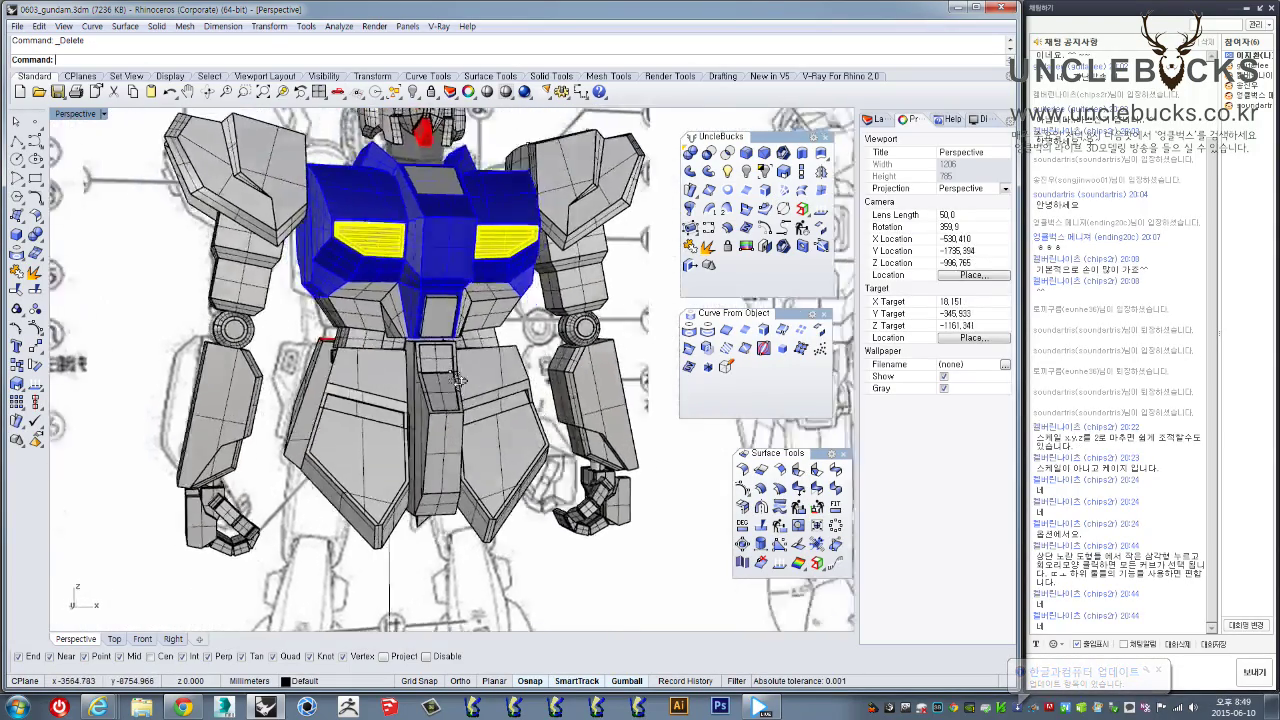
pyautogui.scroll(8, 445, 360)
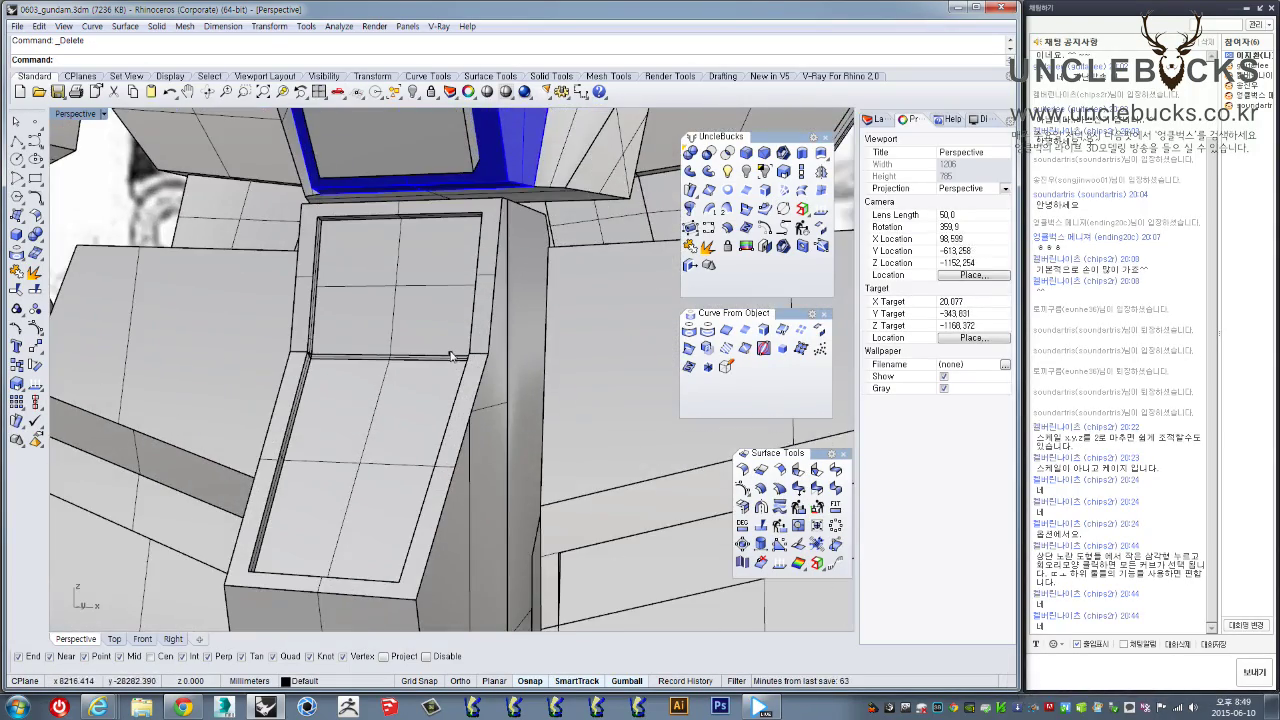
pyautogui.scroll(-3, 450, 355)
pyautogui.scroll(3, 413, 347)
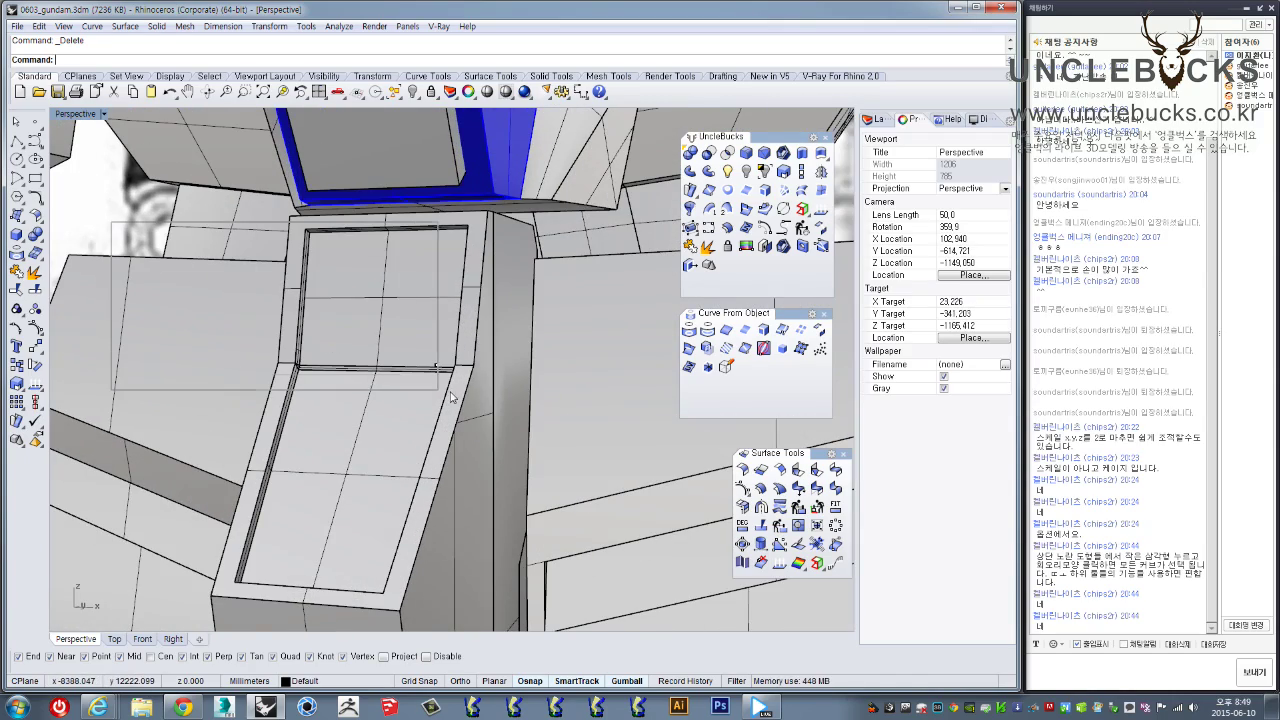
pyautogui.moveTo(437, 395); pyautogui.dragTo(456, 400)
pyautogui.moveTo(456, 400); pyautogui.dragTo(536, 450, button='right')
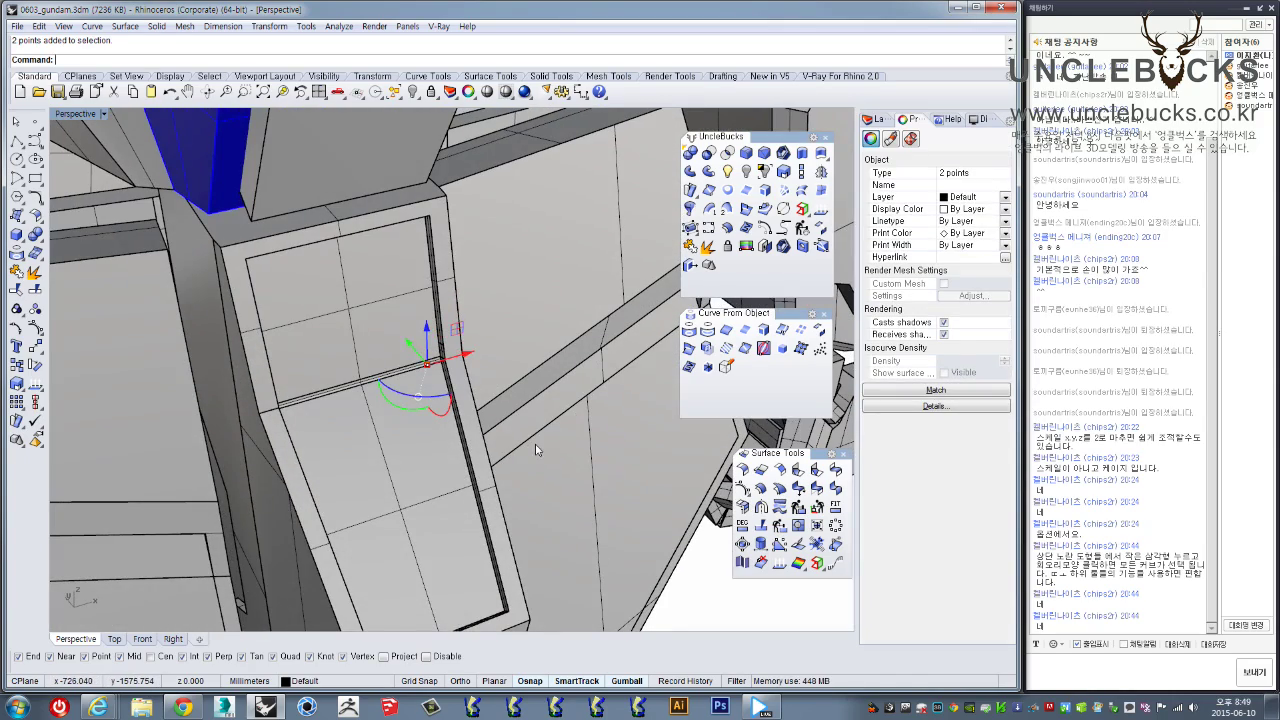
pyautogui.scroll(-10, 549, 428)
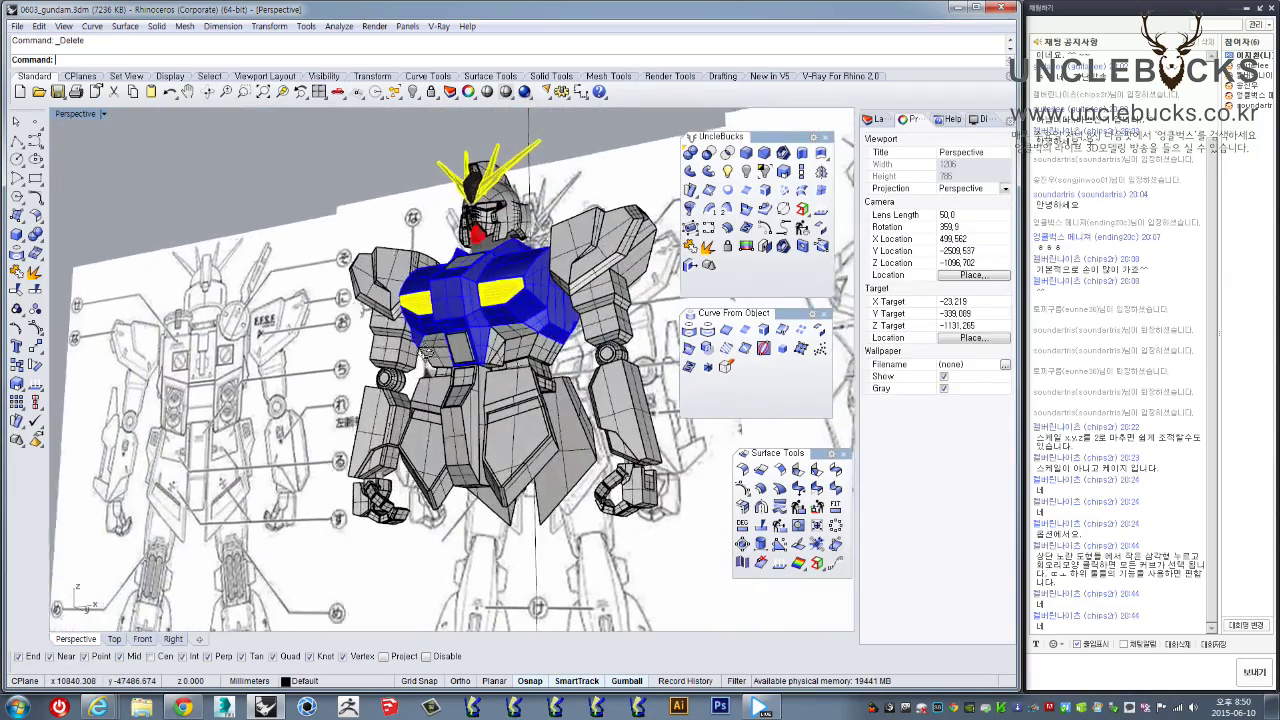
# Examine the robot against the reference drawings, focusing on the thigh and knee in the side-view blueprint
pyautogui.moveTo(427, 355); pyautogui.dragTo(431, 325, button='right')
pyautogui.scroll(-6, 440, 362)
pyautogui.moveTo(431, 325); pyautogui.dragTo(600, 278, button='right')
pyautogui.scroll(6, 494, 378)
pyautogui.scroll(-3, 360, 368)
pyautogui.moveTo(360, 368); pyautogui.dragTo(410, 375, button='right')
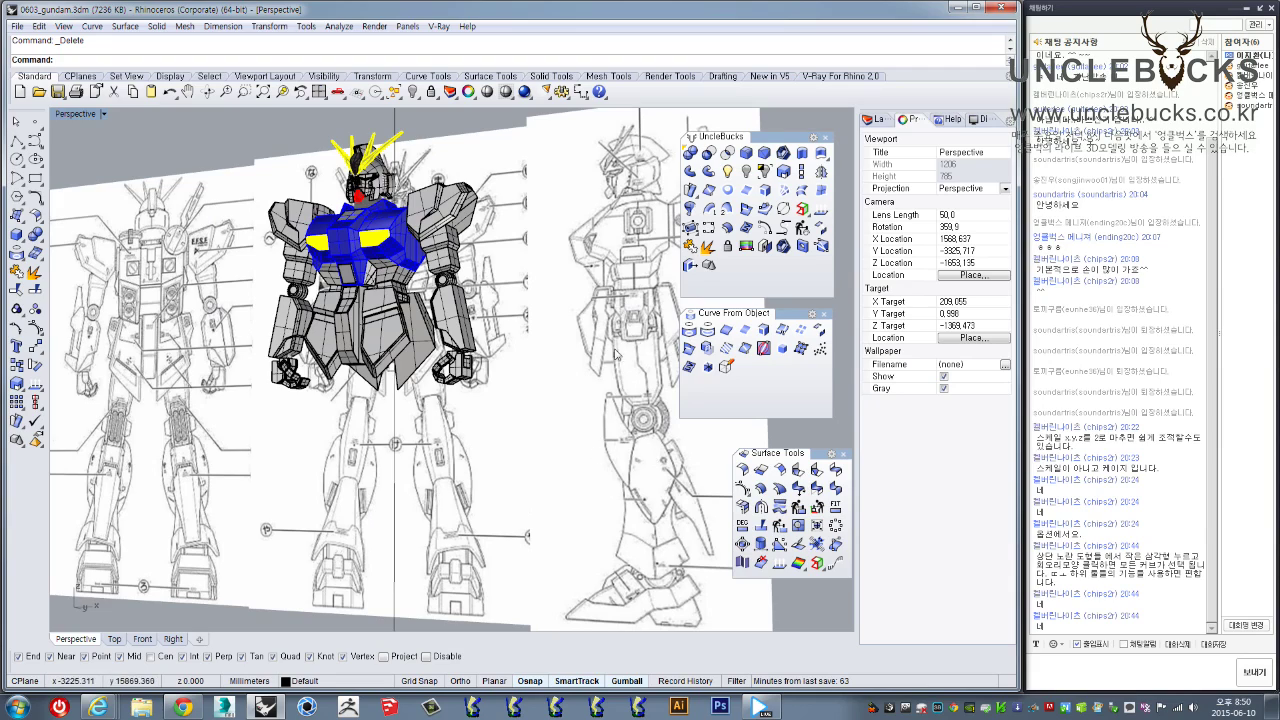
pyautogui.scroll(8, 655, 340)
pyautogui.moveTo(112, 142); pyautogui.dragTo(153, 172, button='right')
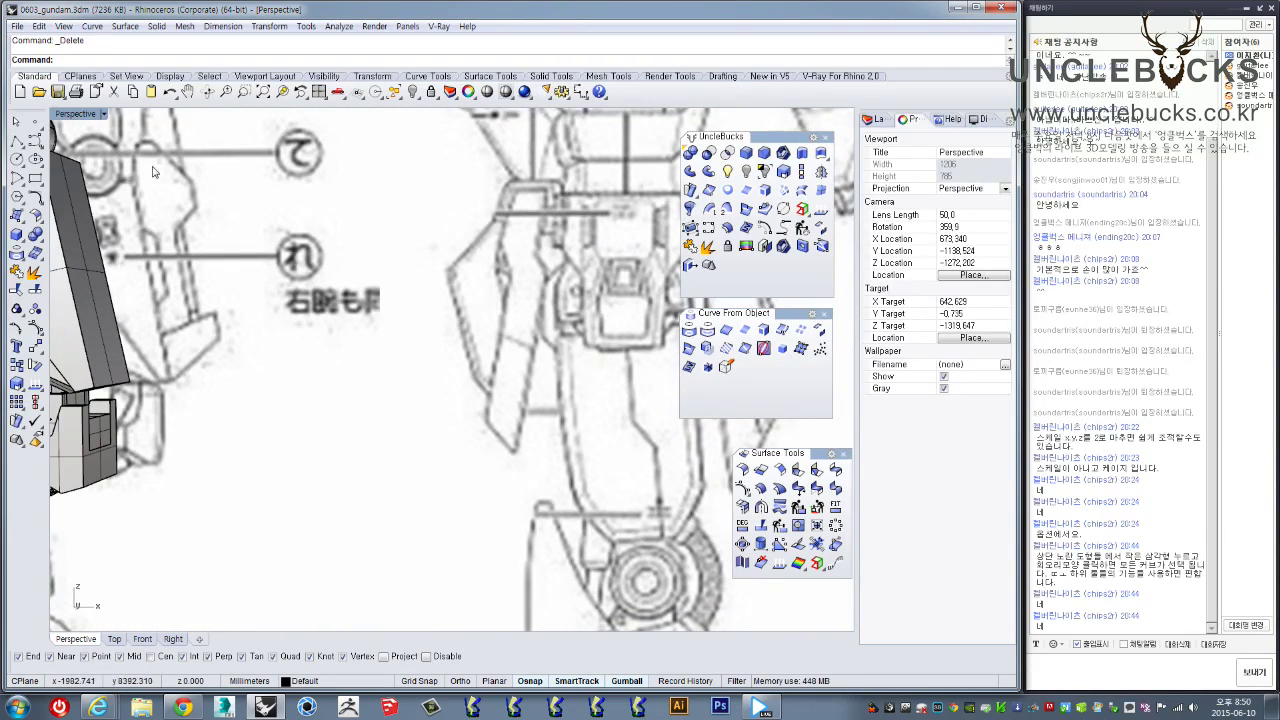
# Trace the thigh outline on the side-view blueprint in the Front view as a closed six-sided polyline
pyautogui.doubleClick(64, 115)
pyautogui.moveTo(257, 487); pyautogui.dragTo(155, 424, button='right')
pyautogui.scroll(-8, 223, 434)
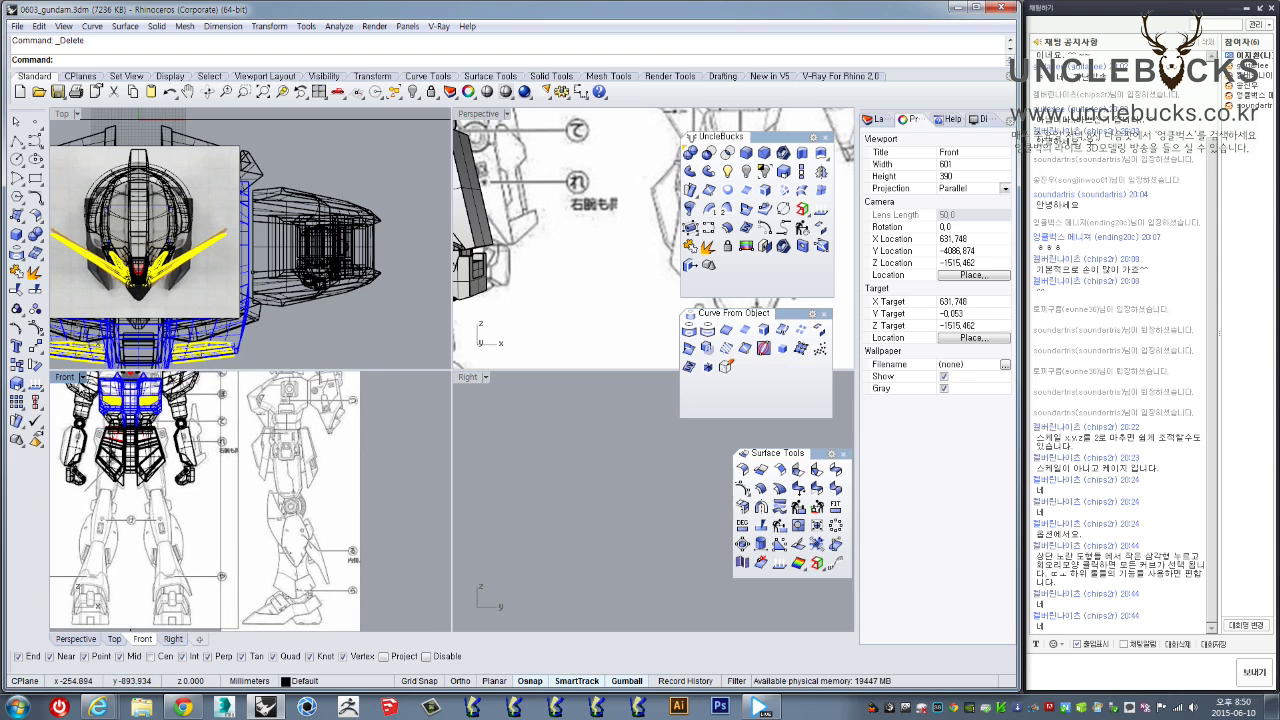
pyautogui.doubleClick(64, 377)
pyautogui.scroll(6, 130, 207)
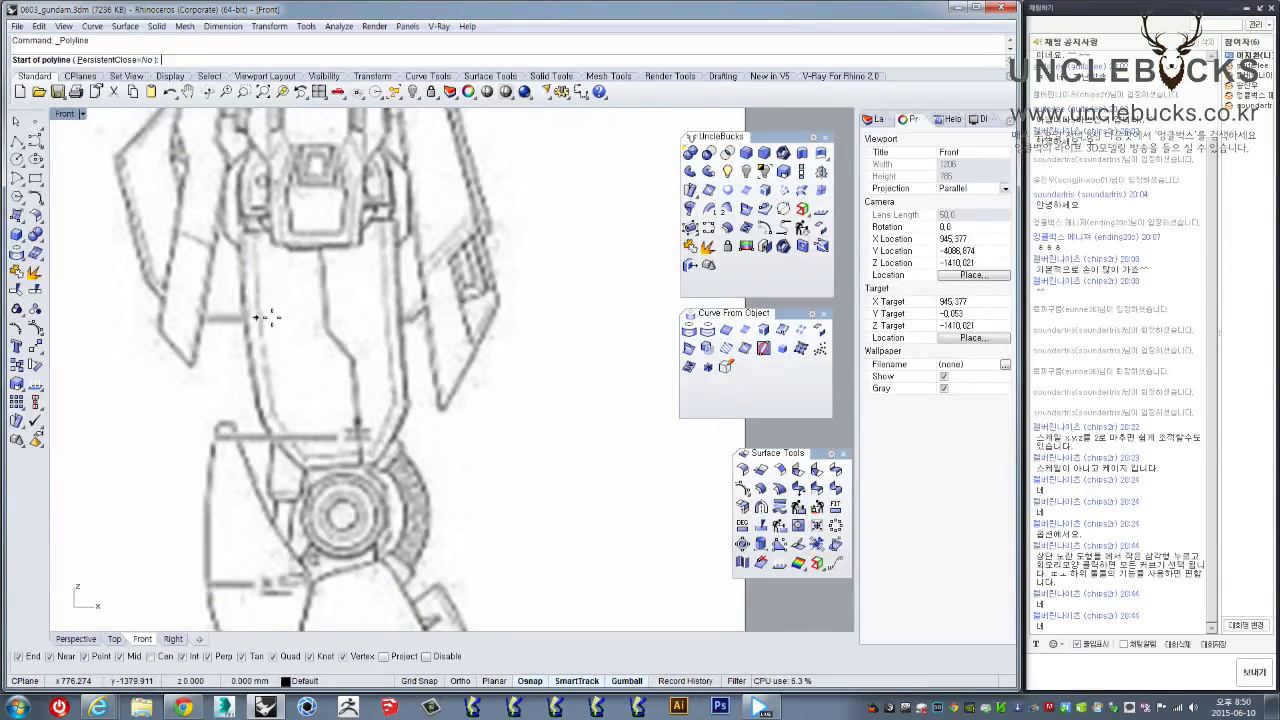
pyautogui.click(259, 419)
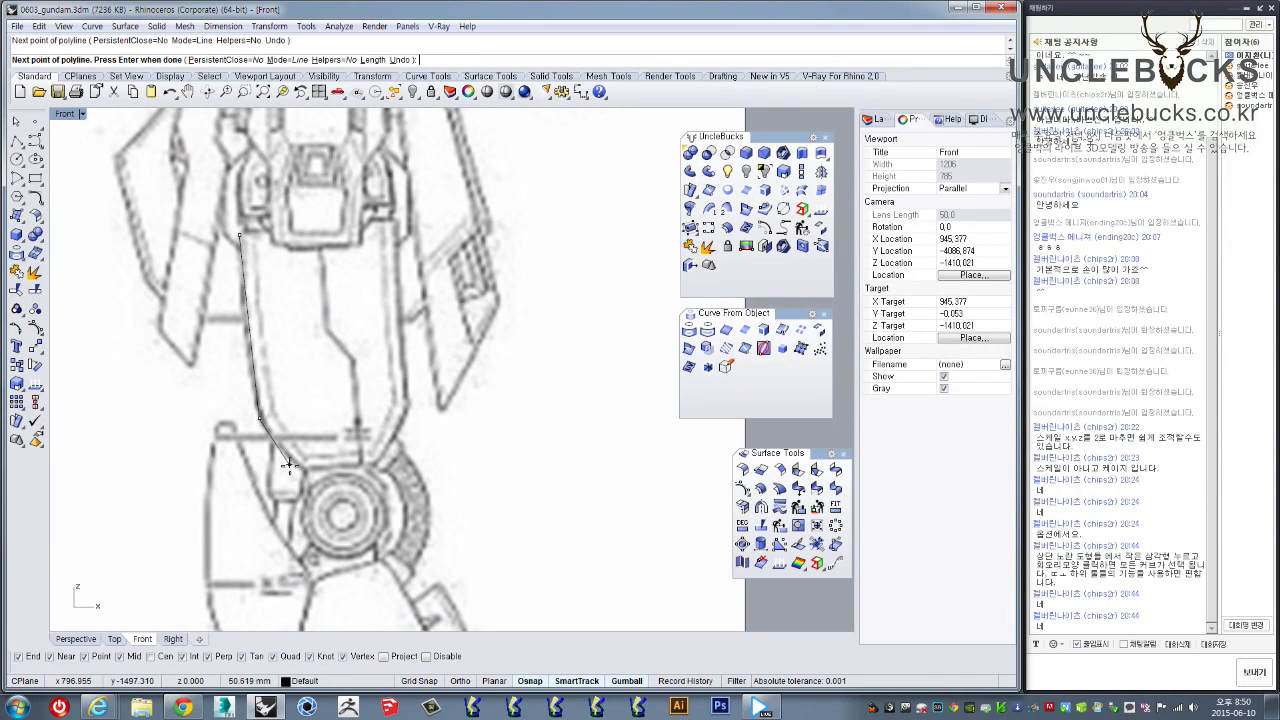
pyautogui.click(303, 469)
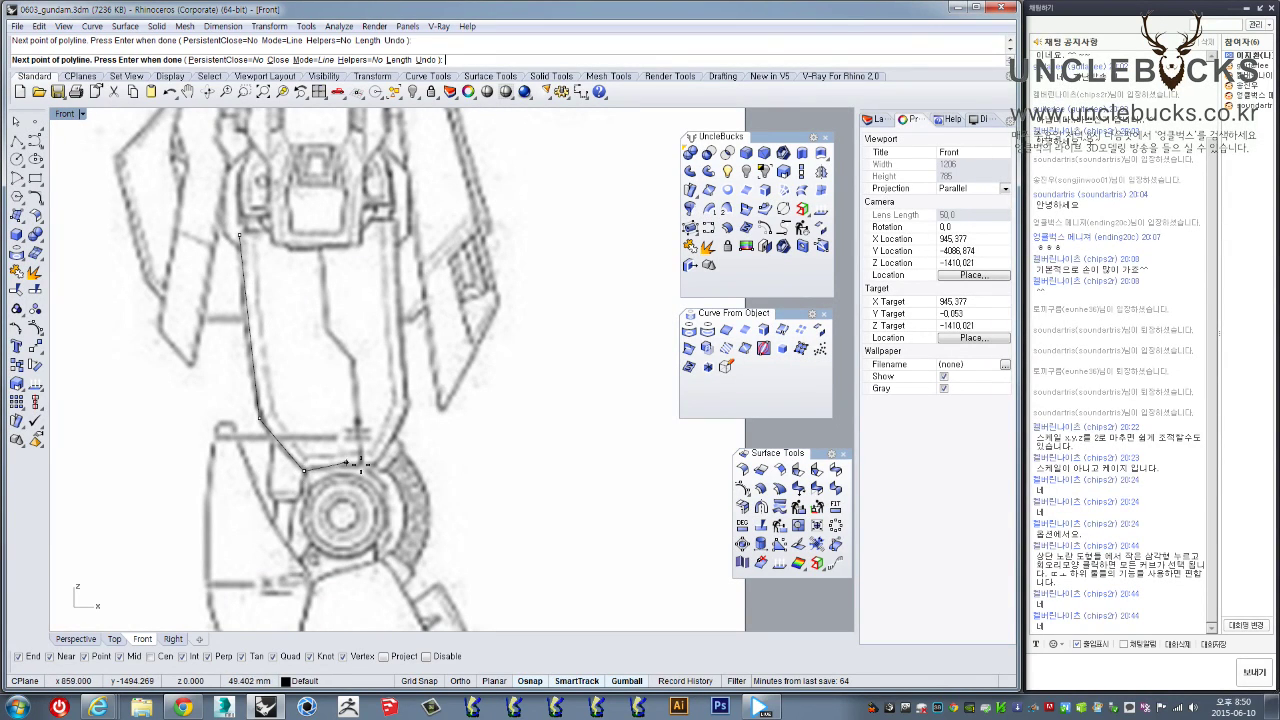
pyautogui.click(371, 465)
pyautogui.click(407, 404)
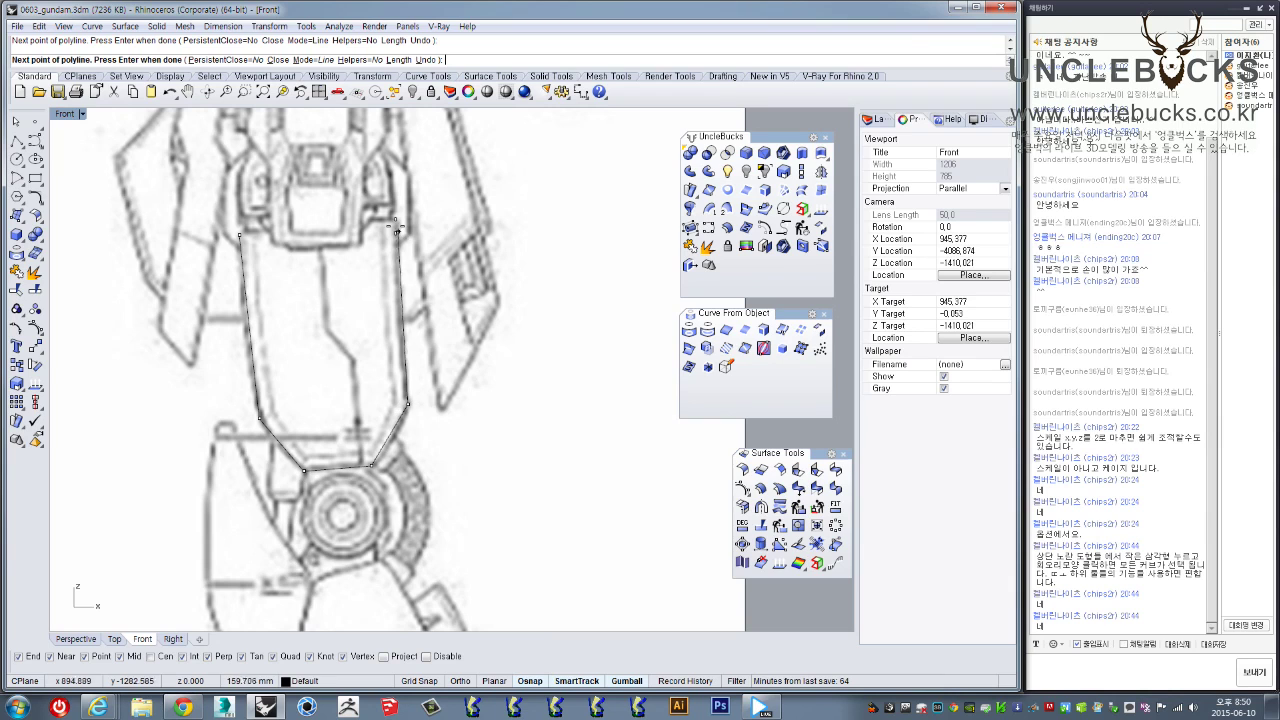
pyautogui.click(397, 221)
pyautogui.click(240, 231)
# Turn on the thigh outline's edit points and nudge its two upper corner points slightly upward
pyautogui.click(305, 236)
pyautogui.click(18, 312)
pyautogui.moveTo(198, 188); pyautogui.dragTo(430, 258)
pyautogui.moveTo(353, 195); pyautogui.dragTo(352, 193)
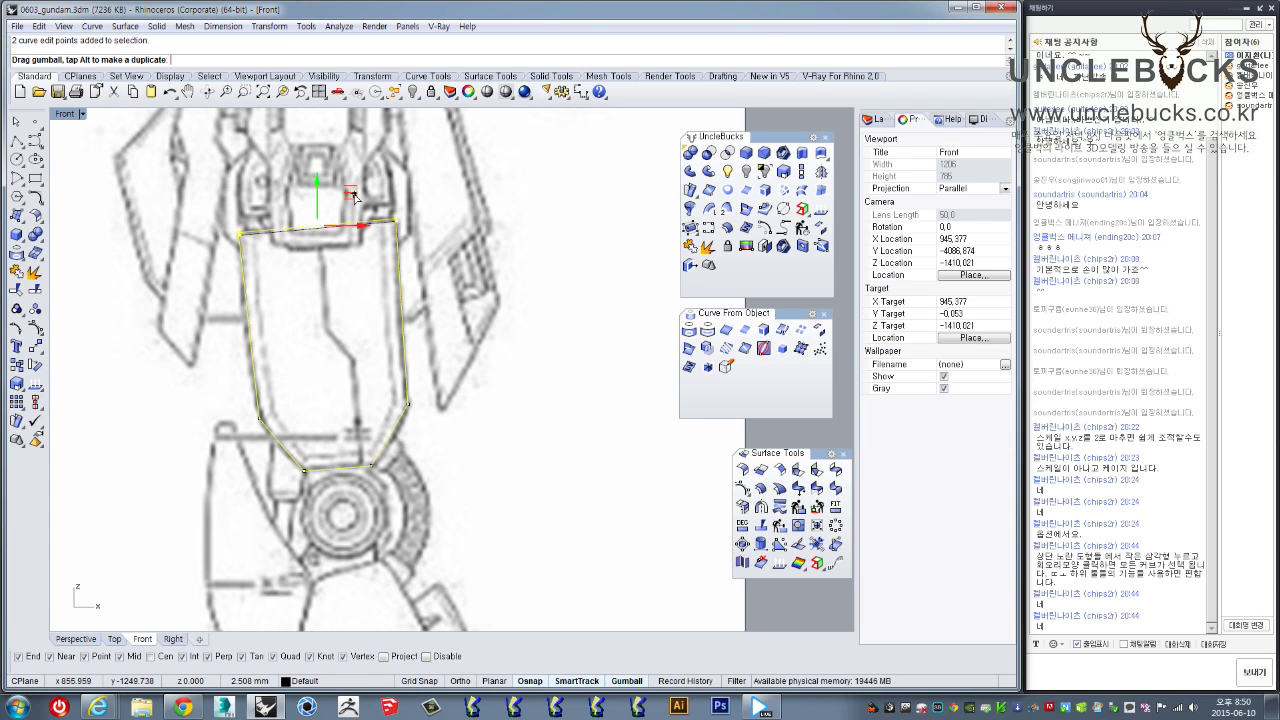
pyautogui.press('Escape')
pyautogui.press('Escape')
pyautogui.moveTo(410, 209); pyautogui.dragTo(421, 275, button='right')
pyautogui.click(412, 338)
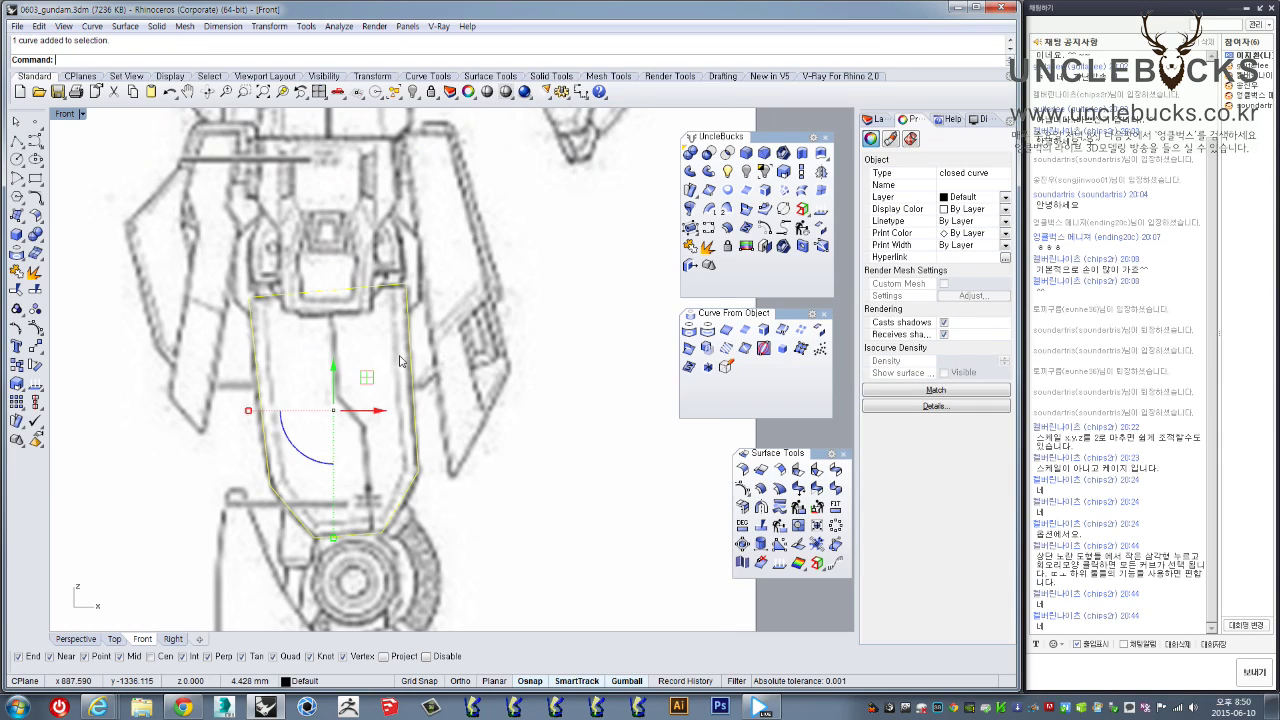
pyautogui.moveTo(392, 360); pyautogui.dragTo(364, 310, button='right')
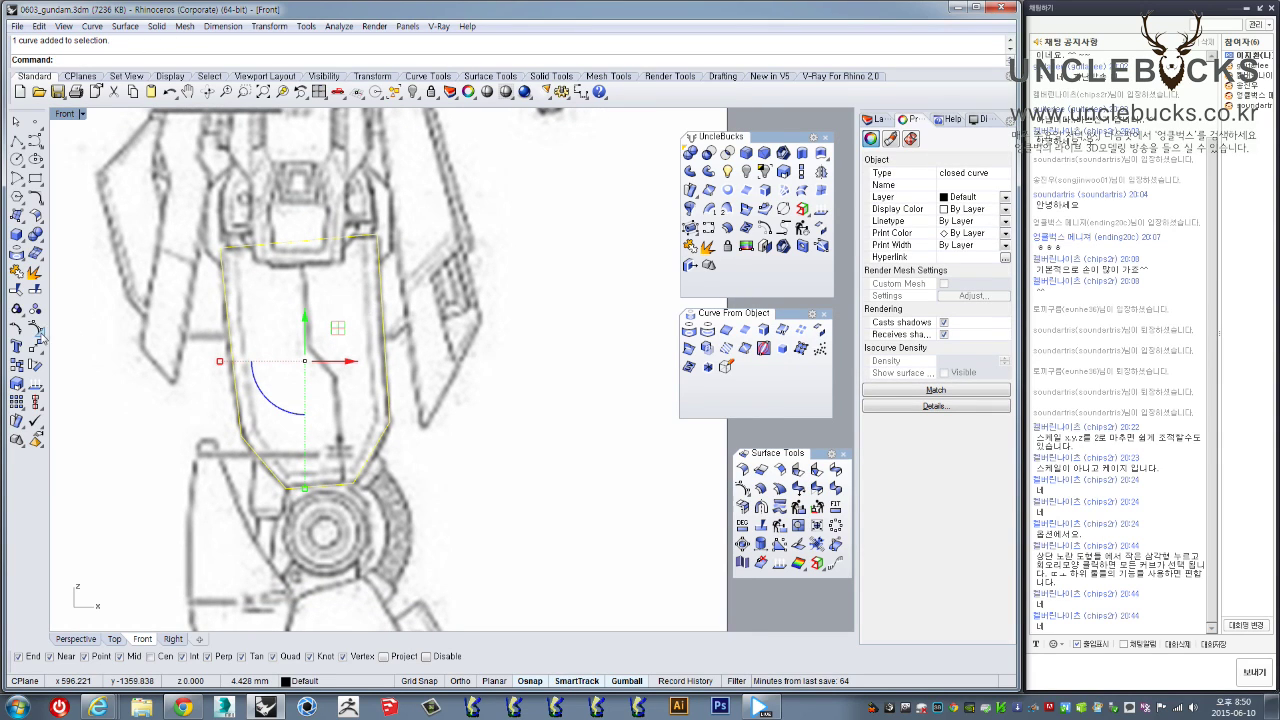
pyautogui.press('Return')
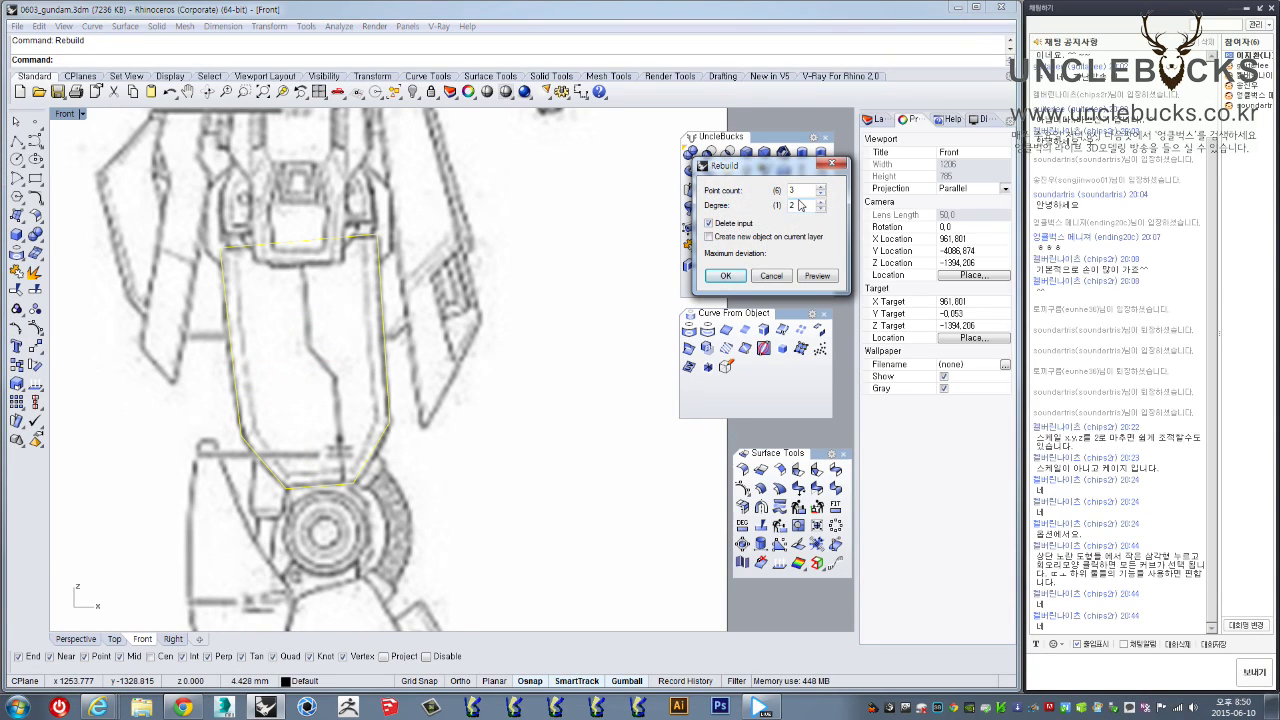
pyautogui.click(773, 278)
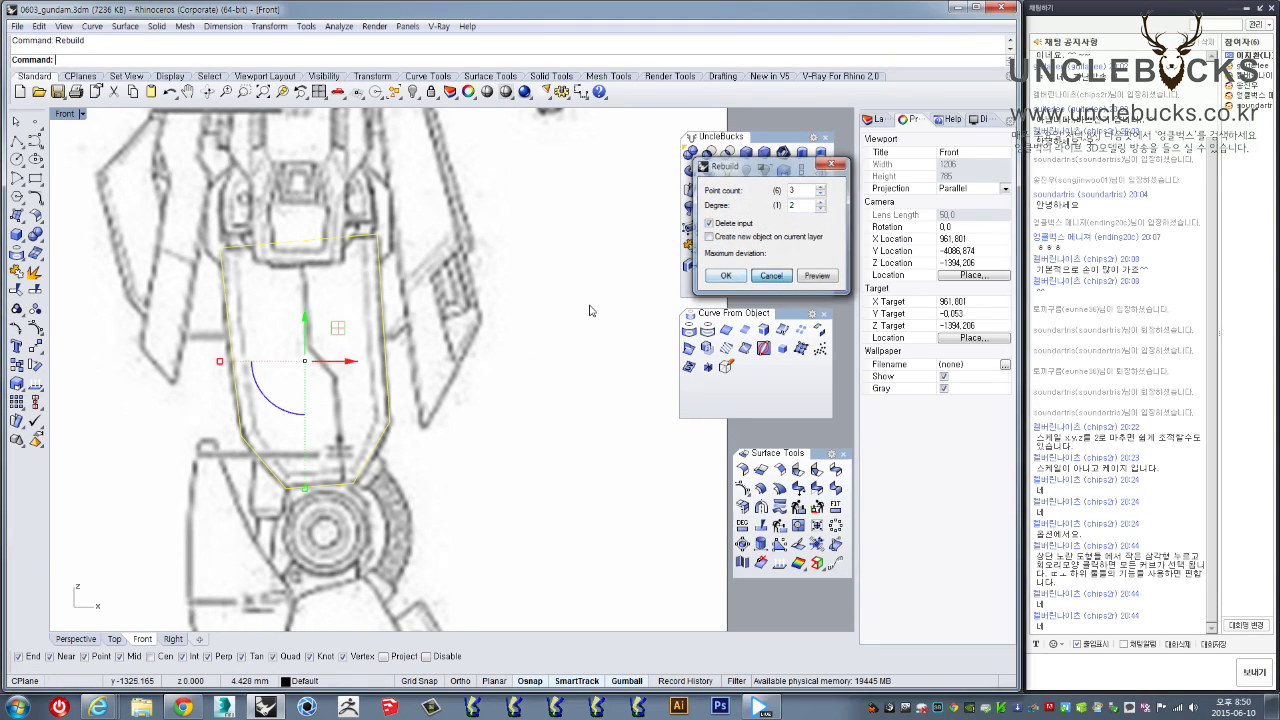
# Explode the thigh outline into separate segments and rebuild them with point count 3 and degree 2
pyautogui.moveTo(409, 299); pyautogui.dragTo(419, 327, button='right')
pyautogui.click(419, 327)
pyautogui.moveTo(419, 327); pyautogui.dragTo(134, 373)
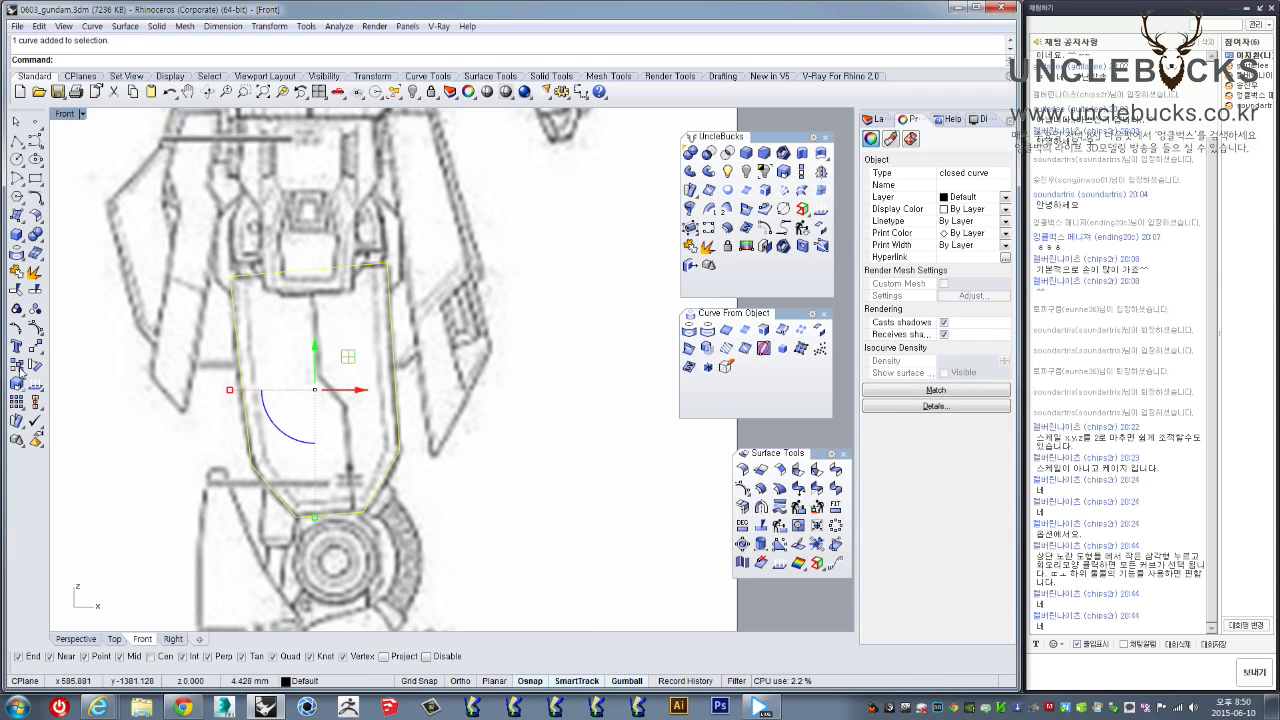
pyautogui.click(35, 288)
pyautogui.write('Rebuild')
pyautogui.press('Return')
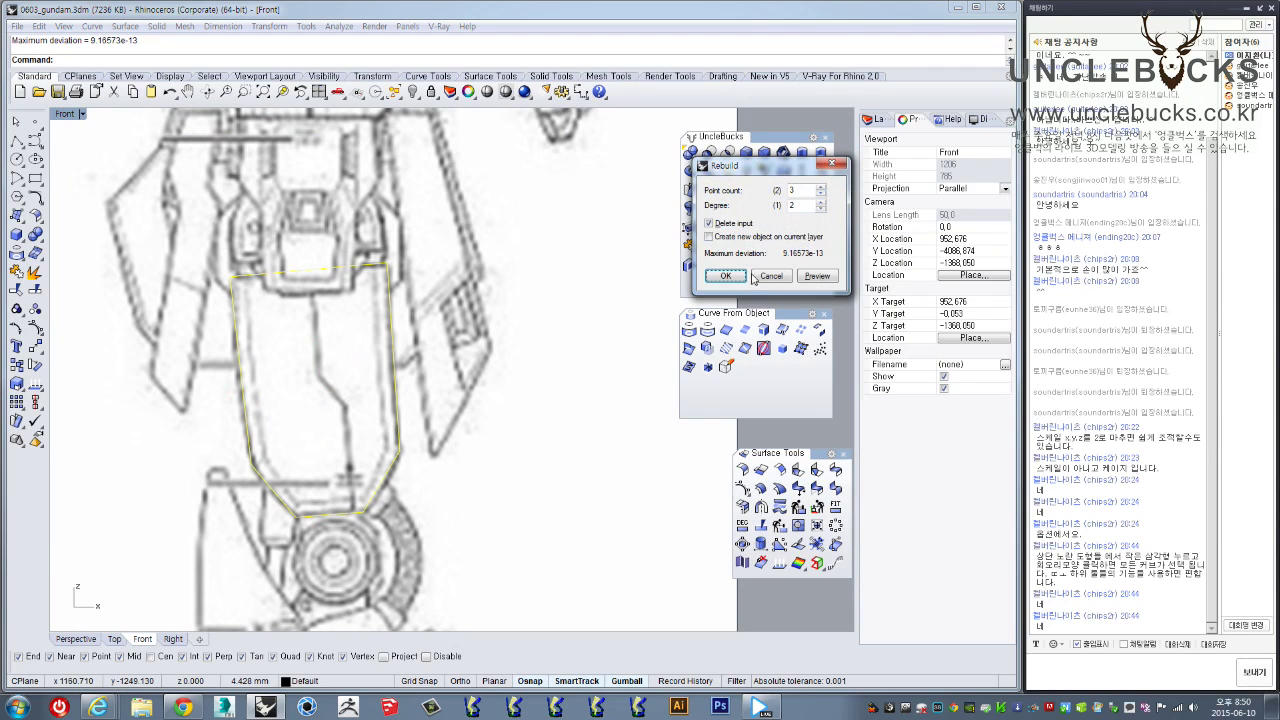
pyautogui.click(731, 279)
pyautogui.moveTo(438, 339); pyautogui.dragTo(468, 354, button='right')
pyautogui.click(468, 354)
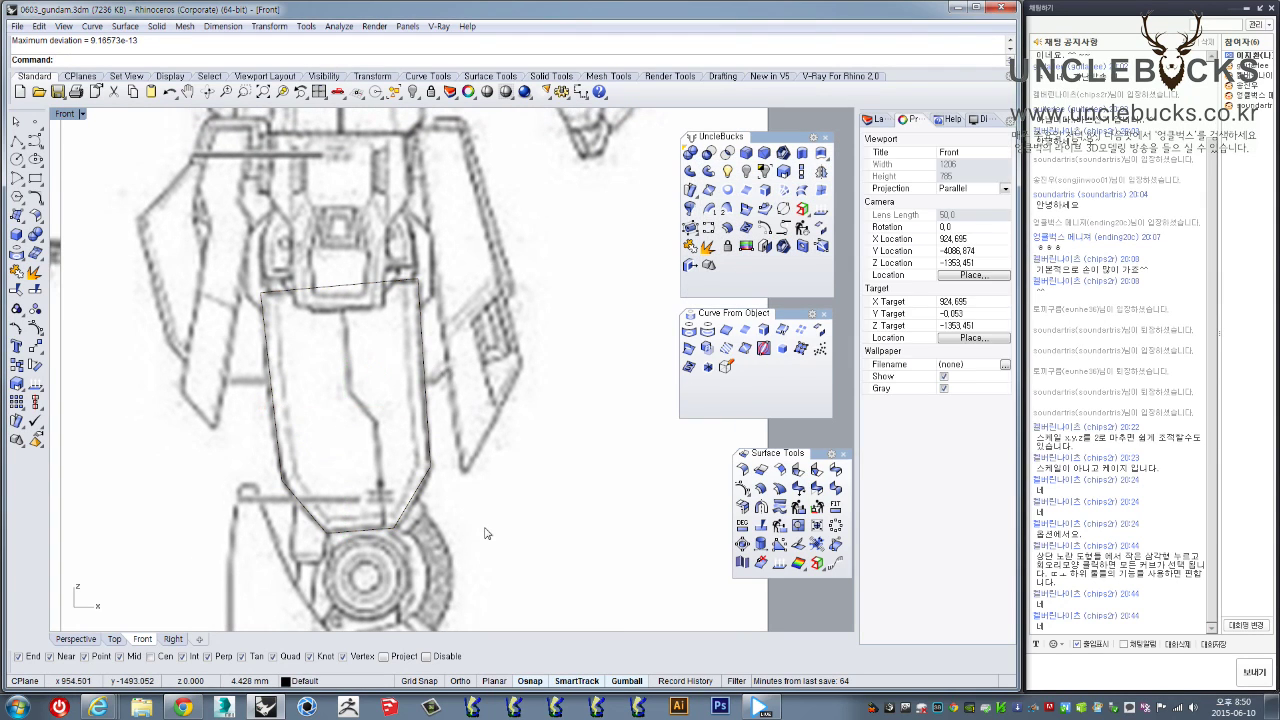
# Turn on edit points for the thigh segments and adjust the midpoints of the long sides and upper edge to bow them outward
pyautogui.moveTo(222, 243); pyautogui.dragTo(219, 240)
pyautogui.click(16, 329)
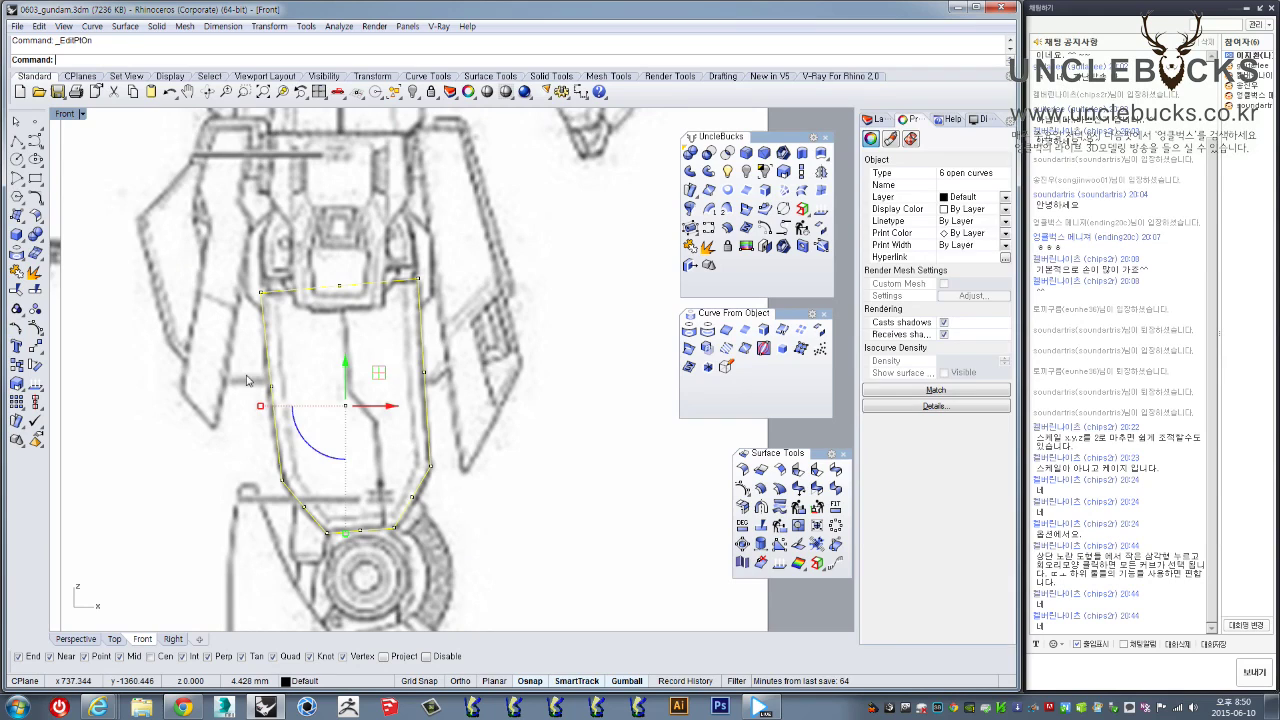
pyautogui.click(271, 387)
pyautogui.scroll(2, 293, 386)
pyautogui.moveTo(286, 391); pyautogui.dragTo(282, 393)
pyautogui.moveTo(385, 374); pyautogui.dragTo(381, 337, button='right')
pyautogui.moveTo(421, 303); pyautogui.dragTo(507, 336)
pyautogui.moveTo(461, 272); pyautogui.dragTo(454, 334, button='right')
pyautogui.moveTo(327, 229); pyautogui.dragTo(370, 296)
pyautogui.moveTo(352, 234); pyautogui.dragTo(352, 230)
# Adjust the midpoints of the thigh outline's lower edges near the knee to give them a slight curve
pyautogui.moveTo(412, 385); pyautogui.dragTo(394, 207, button='right')
pyautogui.moveTo(411, 397); pyautogui.dragTo(480, 380)
pyautogui.click(286, 427)
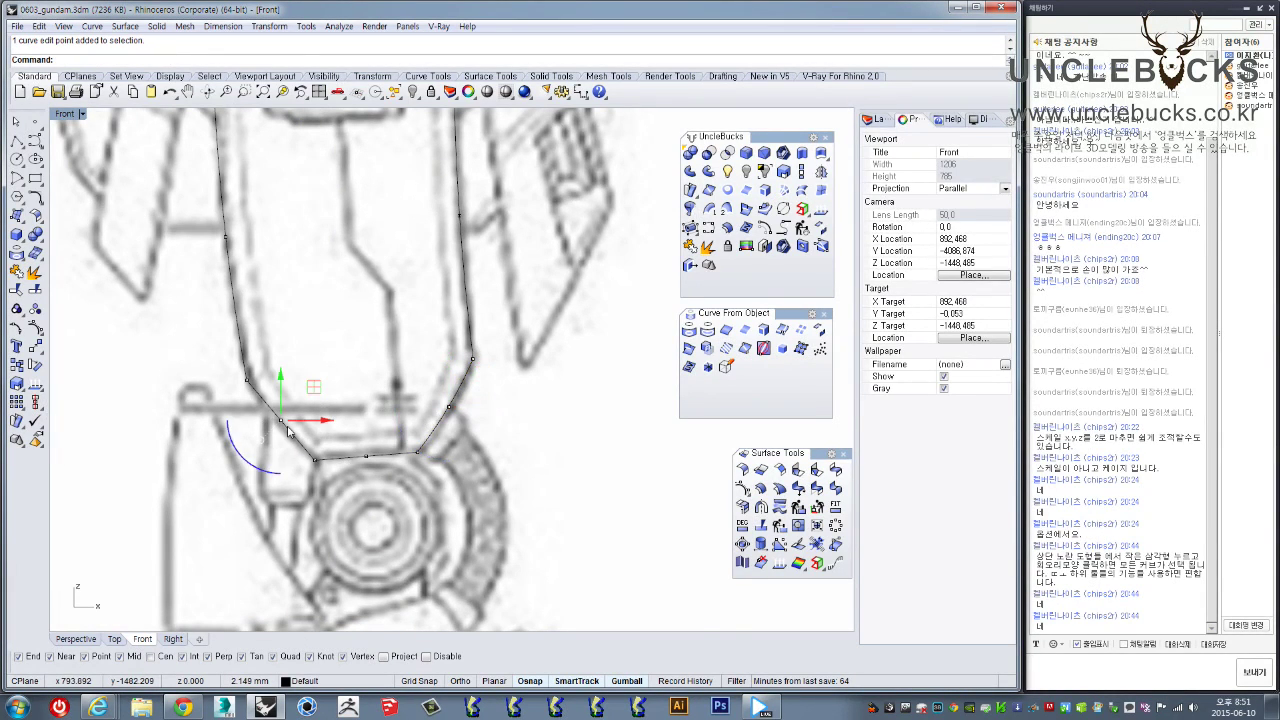
pyautogui.scroll(3, 287, 430)
pyautogui.moveTo(310, 381); pyautogui.dragTo(306, 386)
pyautogui.moveTo(392, 394); pyautogui.dragTo(453, 499)
pyautogui.scroll(-2, 474, 457)
pyautogui.scroll(-5, 474, 462)
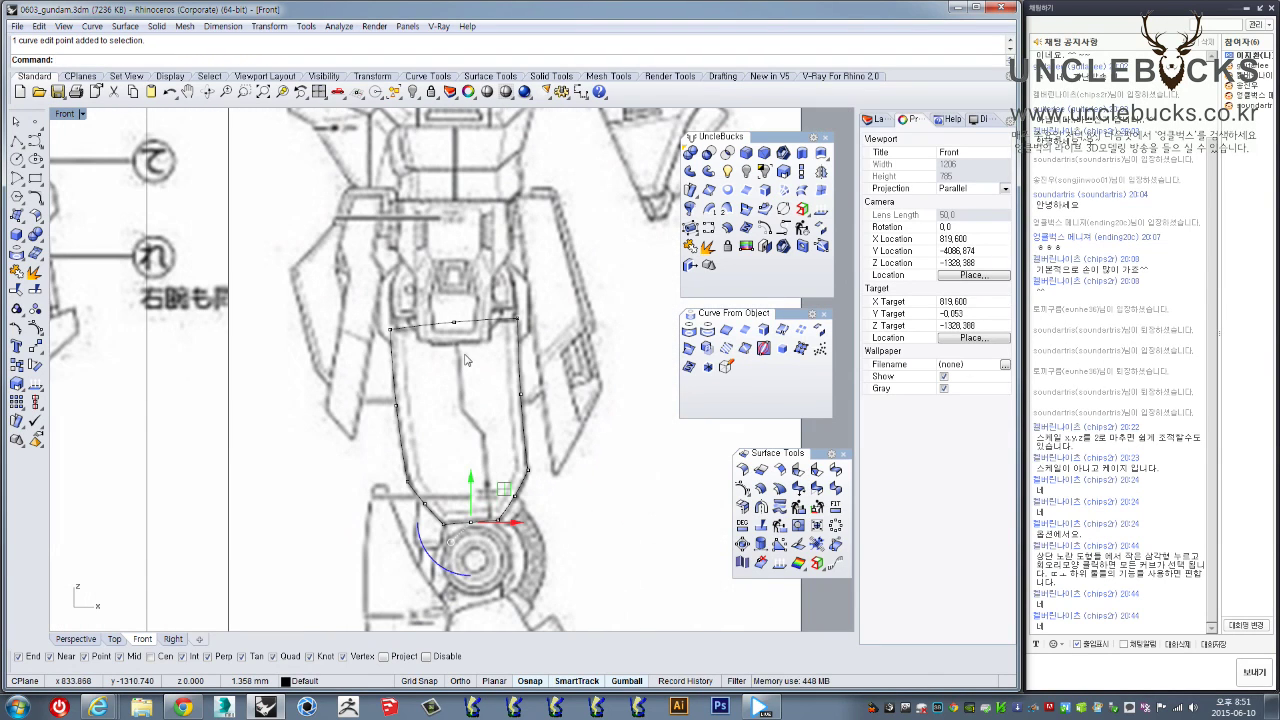
# Select the six thigh outline curves and move them forward off the side-view blueprint in the perspective view
pyautogui.press('Escape')
pyautogui.moveTo(573, 585); pyautogui.dragTo(358, 282)
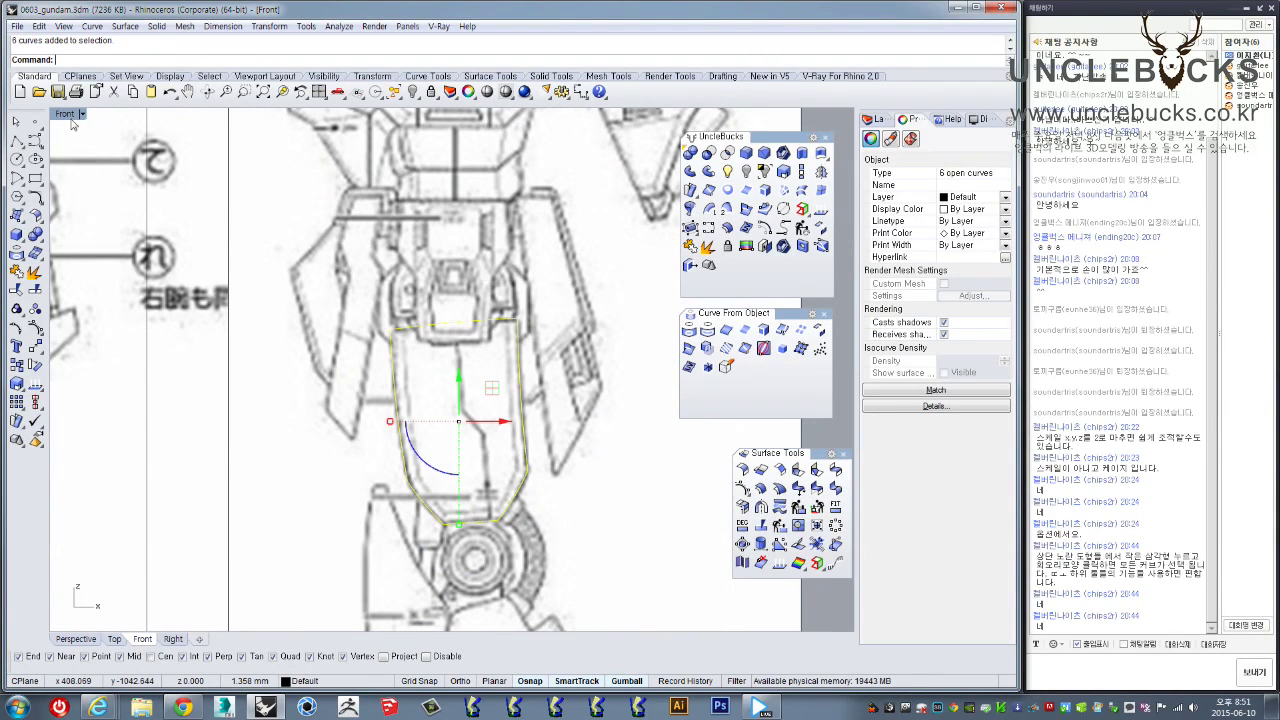
pyautogui.doubleClick(60, 114)
pyautogui.doubleClick(480, 114)
pyautogui.moveTo(532, 312); pyautogui.dragTo(446, 363, button='right')
pyautogui.scroll(-6, 448, 370)
pyautogui.keyDown('shift'); pyautogui.moveTo(450, 414); pyautogui.dragTo(430, 388, button='right'); pyautogui.keyUp('shift')
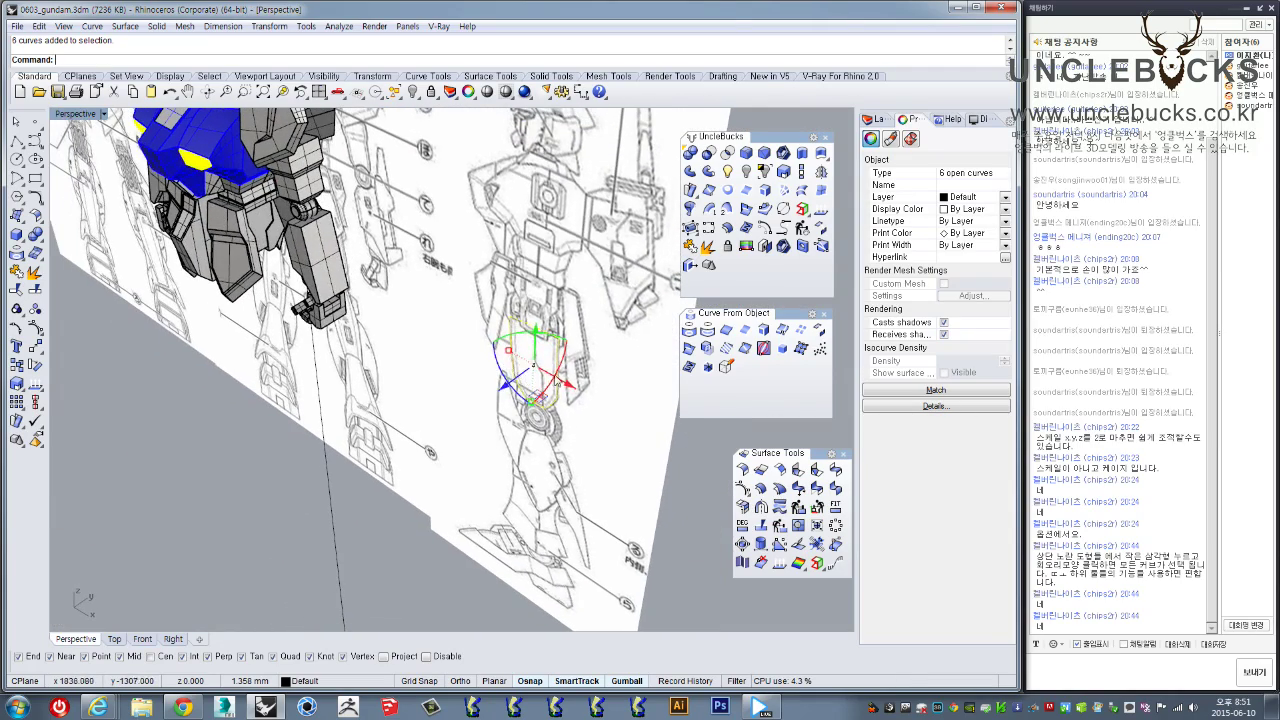
pyautogui.moveTo(512, 380); pyautogui.dragTo(270, 556)
pyautogui.keyDown('shift'); pyautogui.moveTo(311, 525); pyautogui.dragTo(318, 378, button='right'); pyautogui.keyUp('shift')
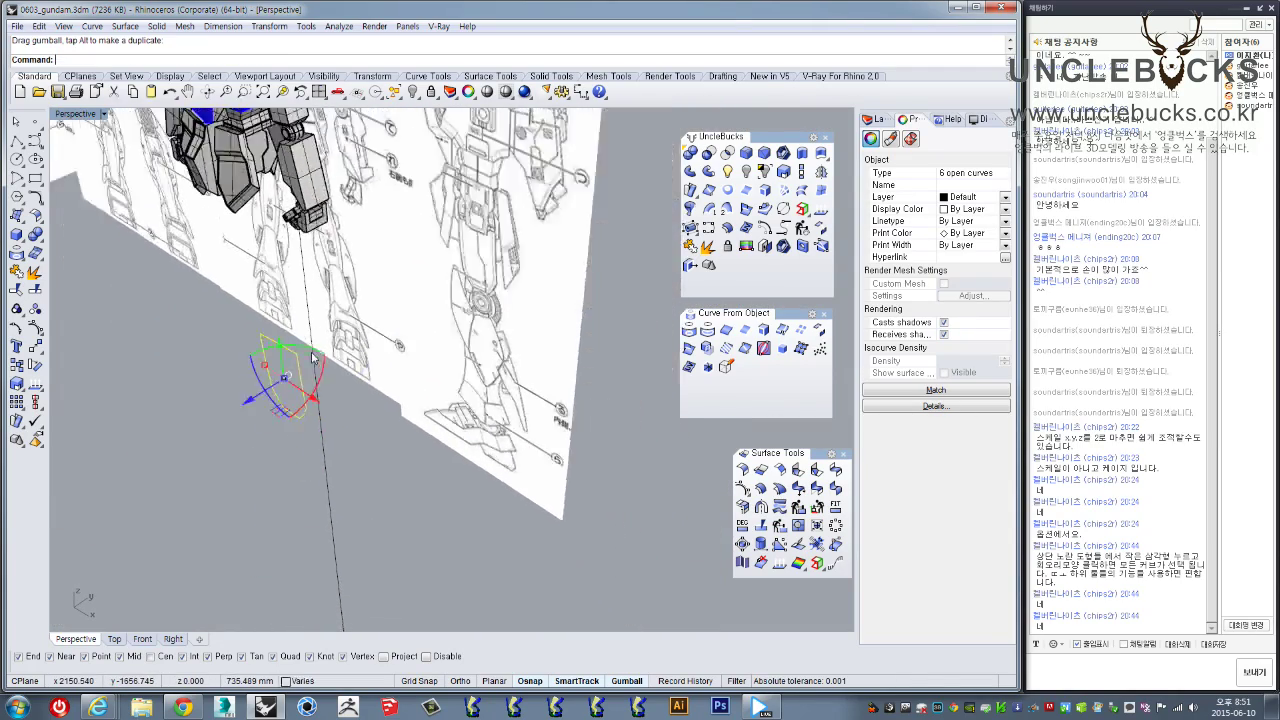
# Slide the thigh outline curves sideways along X to position them beneath and in front of the torso model
pyautogui.scroll(-8, 322, 383)
pyautogui.moveTo(335, 379); pyautogui.dragTo(568, 520)
pyautogui.keyDown('shift'); pyautogui.moveTo(577, 451); pyautogui.dragTo(500, 400, button='right'); pyautogui.keyUp('shift')
pyautogui.moveTo(500, 400); pyautogui.dragTo(422, 391, button='right')
pyautogui.scroll(8, 422, 391)
pyautogui.scroll(4, 424, 391)
pyautogui.scroll(-5, 480, 366)
pyautogui.keyDown('shift'); pyautogui.moveTo(476, 342); pyautogui.dragTo(466, 395, button='right'); pyautogui.keyUp('shift')
pyautogui.moveTo(466, 395); pyautogui.dragTo(430, 408, button='right')
pyautogui.scroll(-10, 397, 468)
pyautogui.keyDown('shift'); pyautogui.moveTo(397, 456); pyautogui.dragTo(466, 469, button='right'); pyautogui.keyUp('shift')
pyautogui.moveTo(481, 484); pyautogui.dragTo(320, 416)
pyautogui.scroll(8, 447, 373)
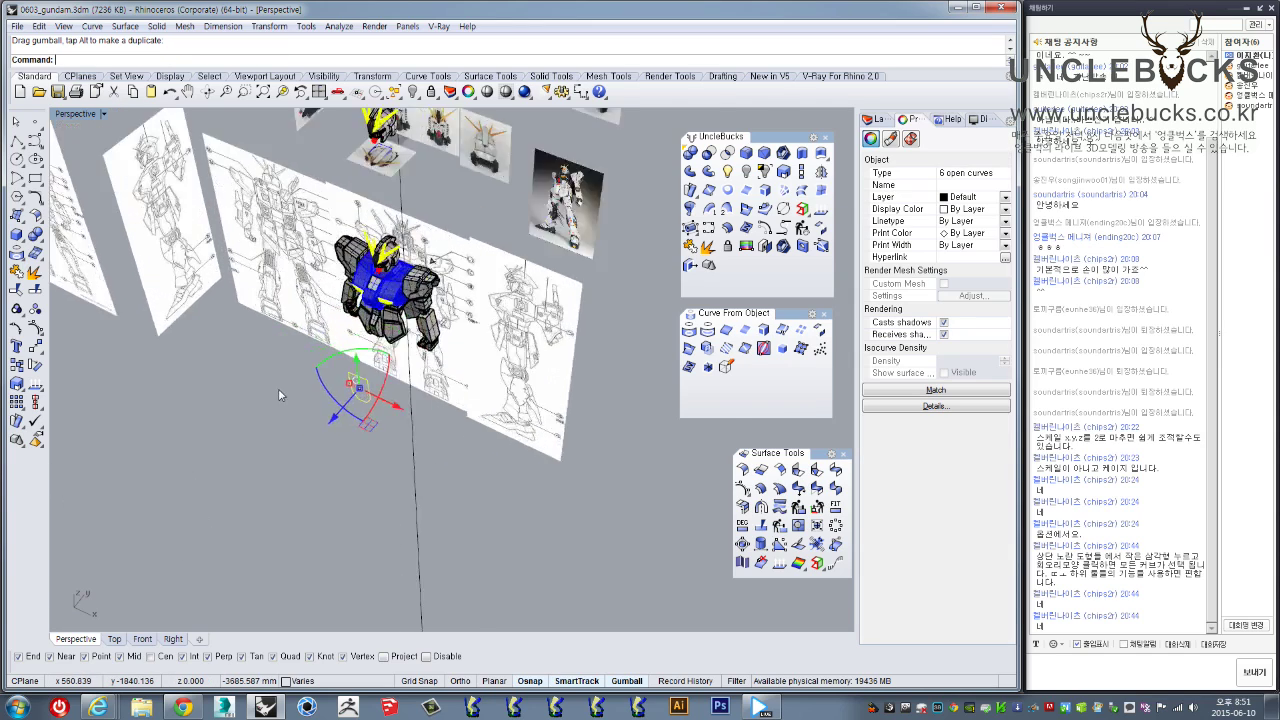
pyautogui.moveTo(447, 373)
pyautogui.mouseDown(button='right')
pyautogui.moveTo(367, 424)
pyautogui.moveTo(378, 404)
pyautogui.mouseUp(button='right')
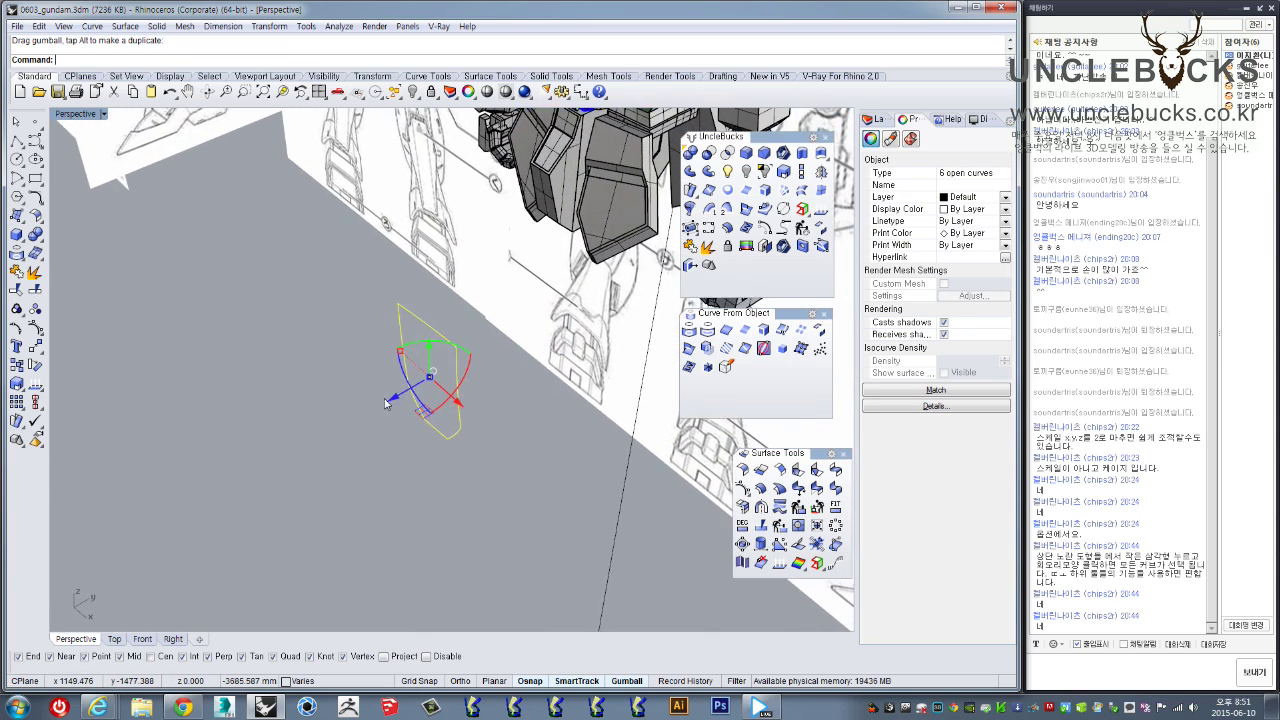
pyautogui.scroll(6, 379, 403)
pyautogui.keyDown('alt'); pyautogui.moveTo(441, 367); pyautogui.dragTo(367, 408); pyautogui.keyUp('alt')
pyautogui.press('Escape')
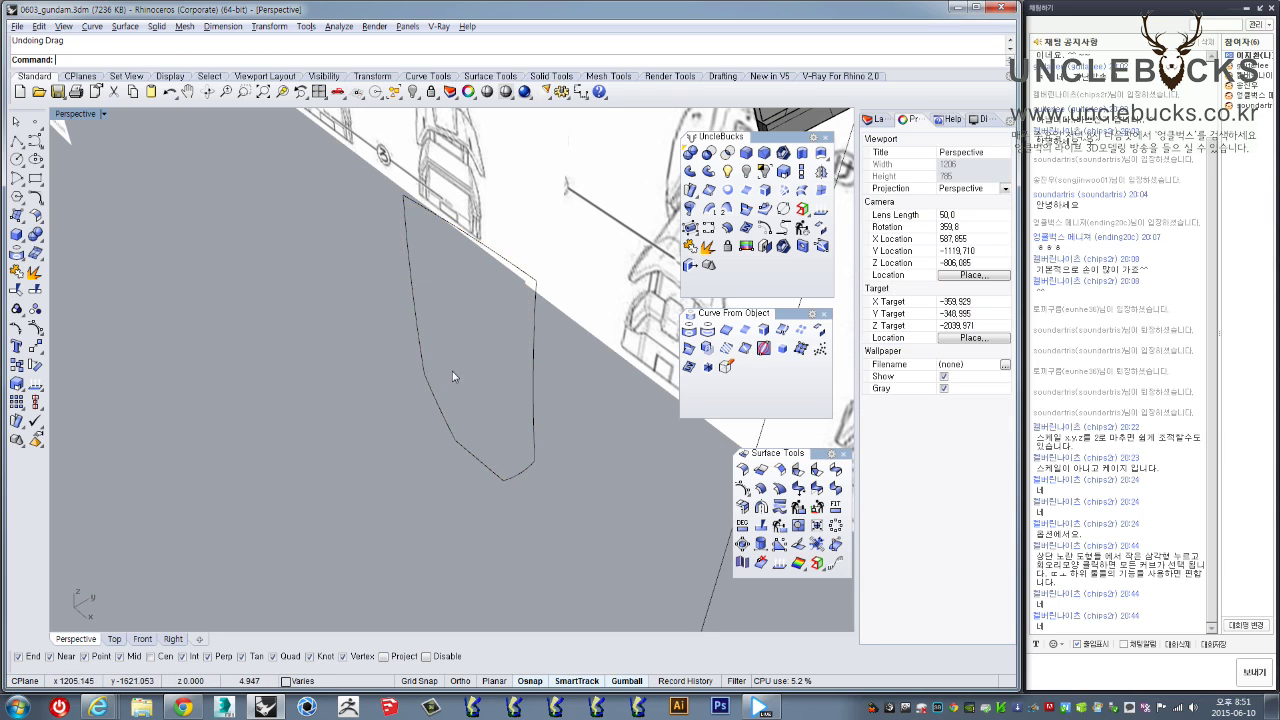
# Reselect the thigh outline curves and duplicate them along Y as a second outline parallel to the original
pyautogui.moveTo(543, 434); pyautogui.dragTo(470, 391)
pyautogui.scroll(-6, 472, 387)
pyautogui.moveTo(472, 387); pyautogui.dragTo(436, 384, button='right')
pyautogui.moveTo(394, 260); pyautogui.dragTo(550, 524)
pyautogui.moveTo(494, 374); pyautogui.dragTo(449, 418)
pyautogui.moveTo(449, 418)
pyautogui.mouseDown(button='right')
pyautogui.moveTo(424, 359)
pyautogui.moveTo(347, 273)
pyautogui.mouseUp(button='right')
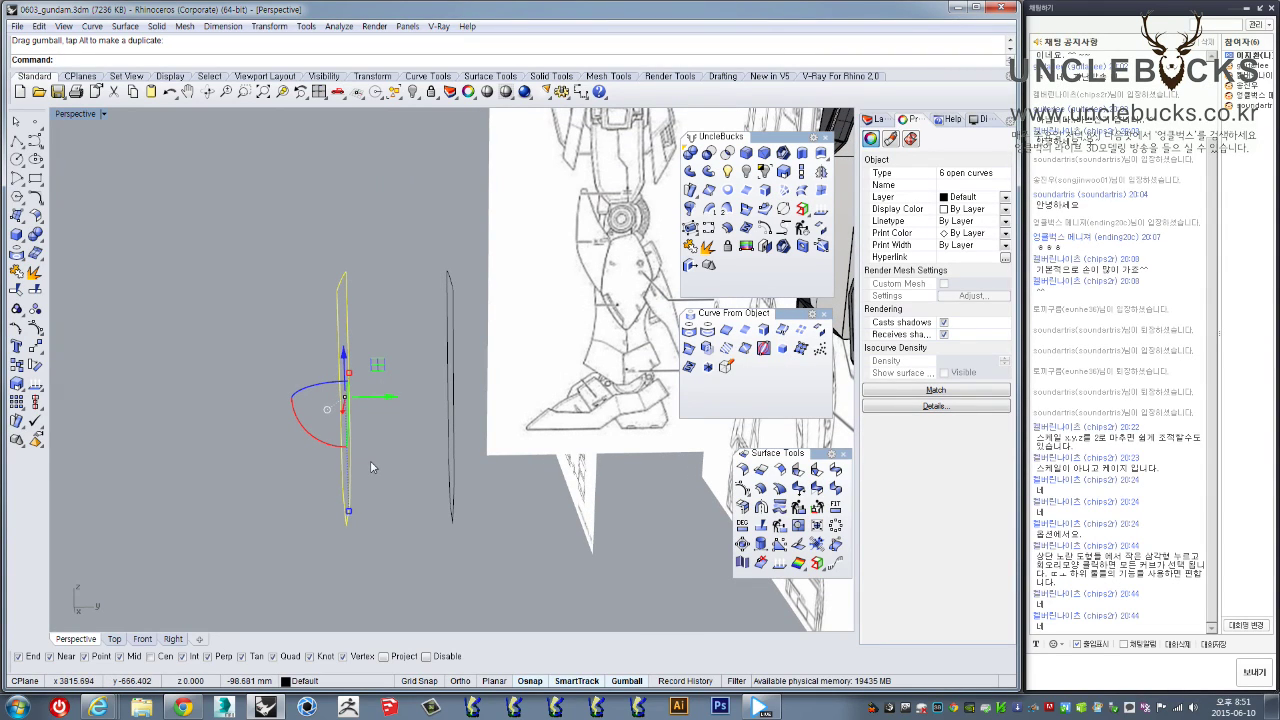
# Turn on the edit points of both thigh outlines and select all of the points
pyautogui.moveTo(374, 400)
pyautogui.mouseDown(button='right')
pyautogui.moveTo(386, 466)
pyautogui.moveTo(370, 541)
pyautogui.moveTo(355, 500)
pyautogui.mouseUp(button='right')
pyautogui.click(16, 329)
pyautogui.moveTo(399, 315); pyautogui.dragTo(530, 550)
pyautogui.rightClick(443, 472)
pyautogui.moveTo(392, 434); pyautogui.dragTo(356, 372, button='right')
pyautogui.moveTo(250, 268); pyautogui.dragTo(523, 575)
pyautogui.keyDown('shift'); pyautogui.moveTo(496, 480); pyautogui.dragTo(529, 434, button='right'); pyautogui.keyUp('shift')
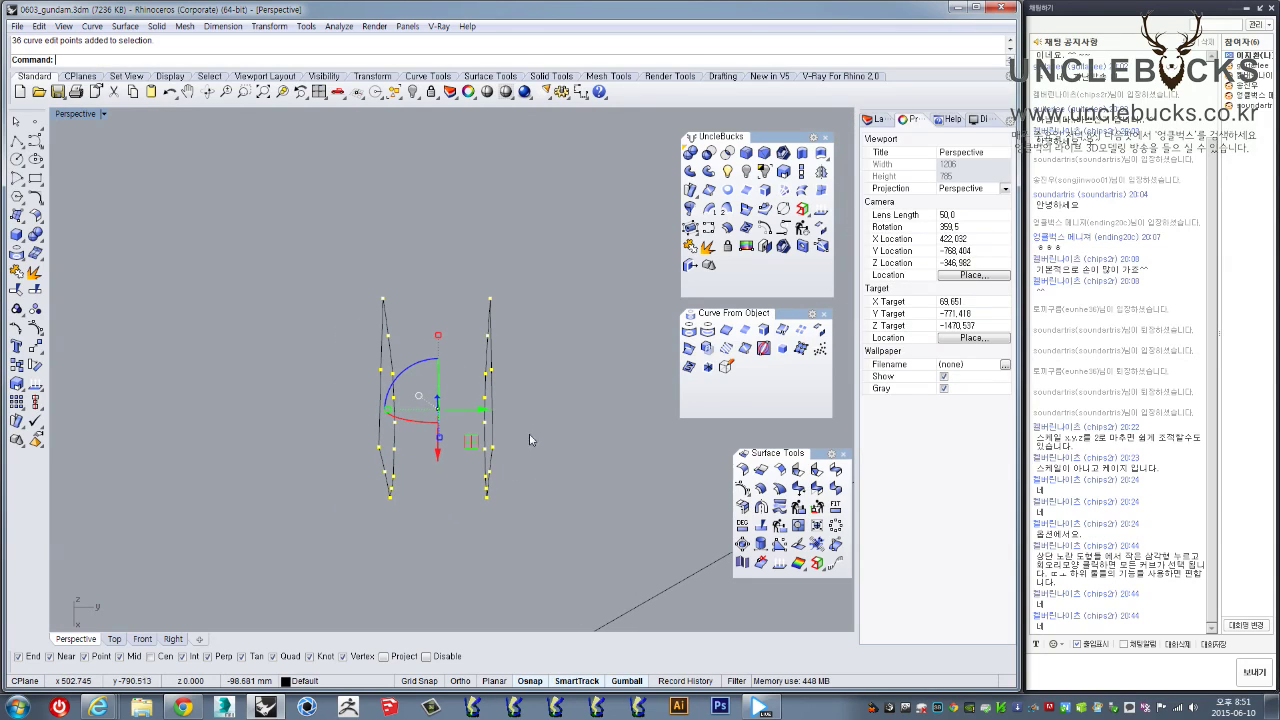
# Try Cage Edit on the selected edit points and on the twelve curves of the two thigh outlines
pyautogui.click(690, 228)
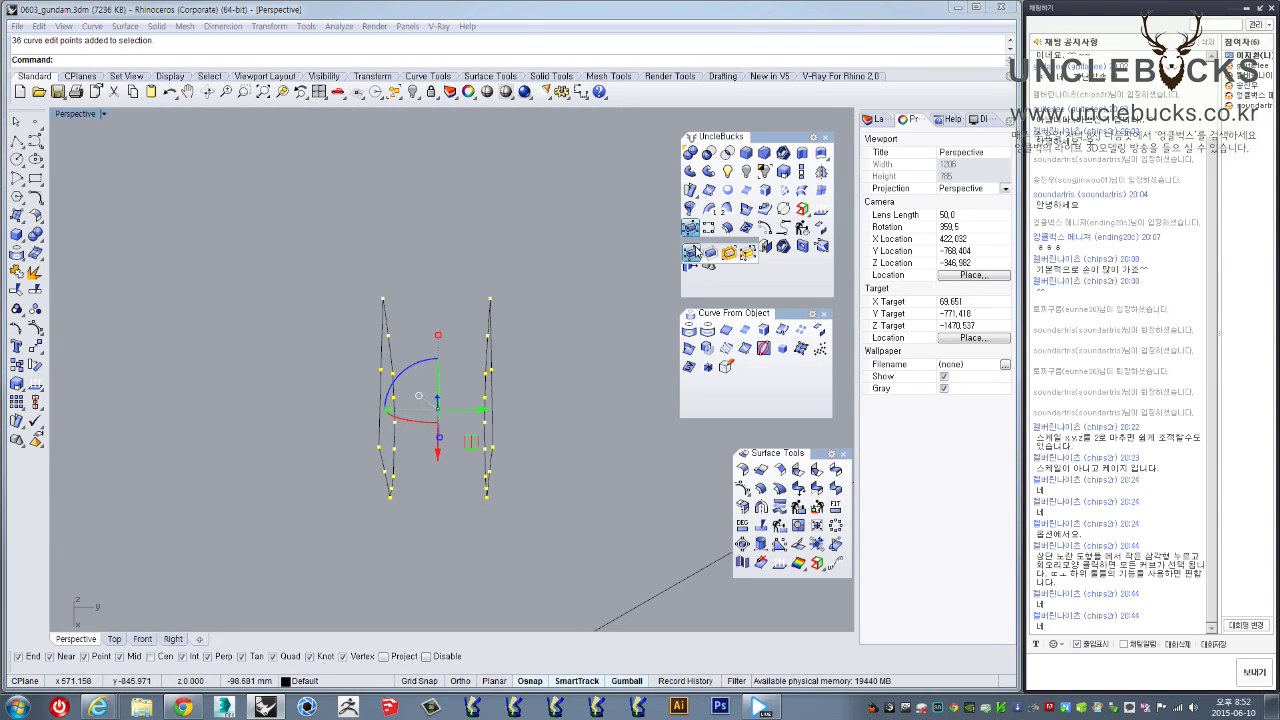
pyautogui.click(692, 252)
pyautogui.press('Escape')
pyautogui.moveTo(447, 396); pyautogui.dragTo(463, 377, button='right')
pyautogui.click(473, 350)
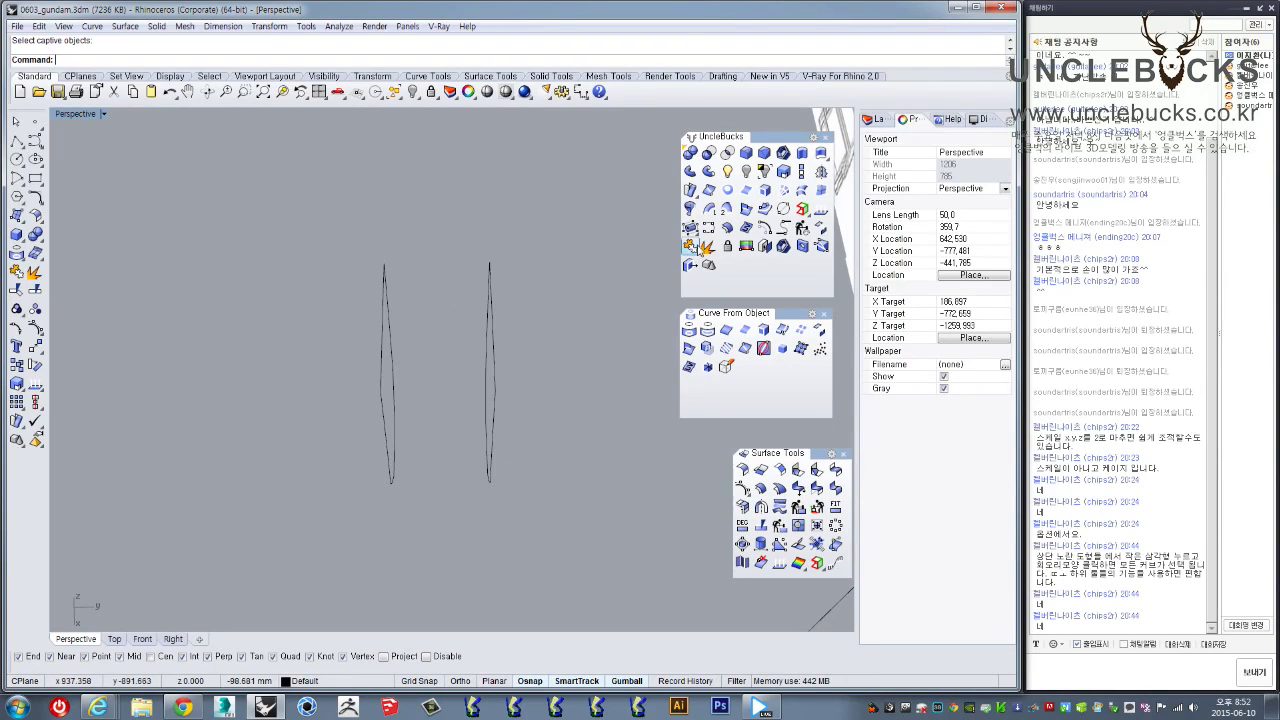
pyautogui.moveTo(332, 238); pyautogui.dragTo(540, 556)
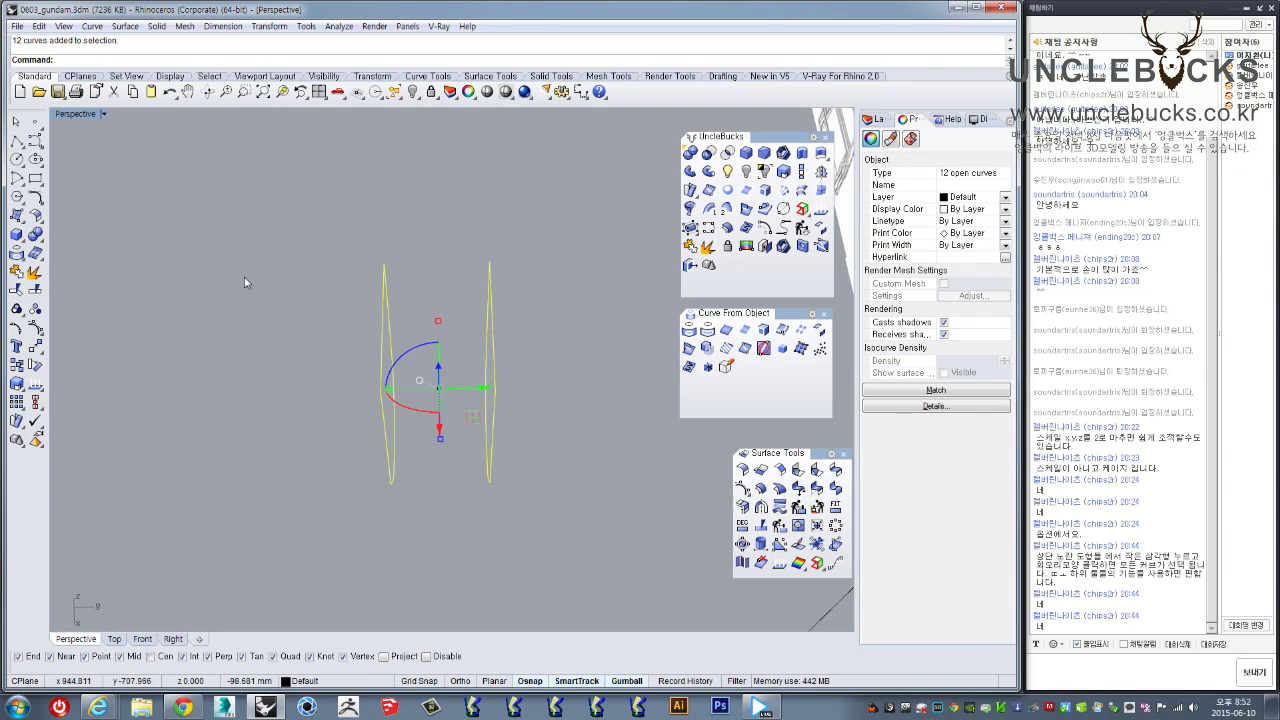
pyautogui.click(690, 228)
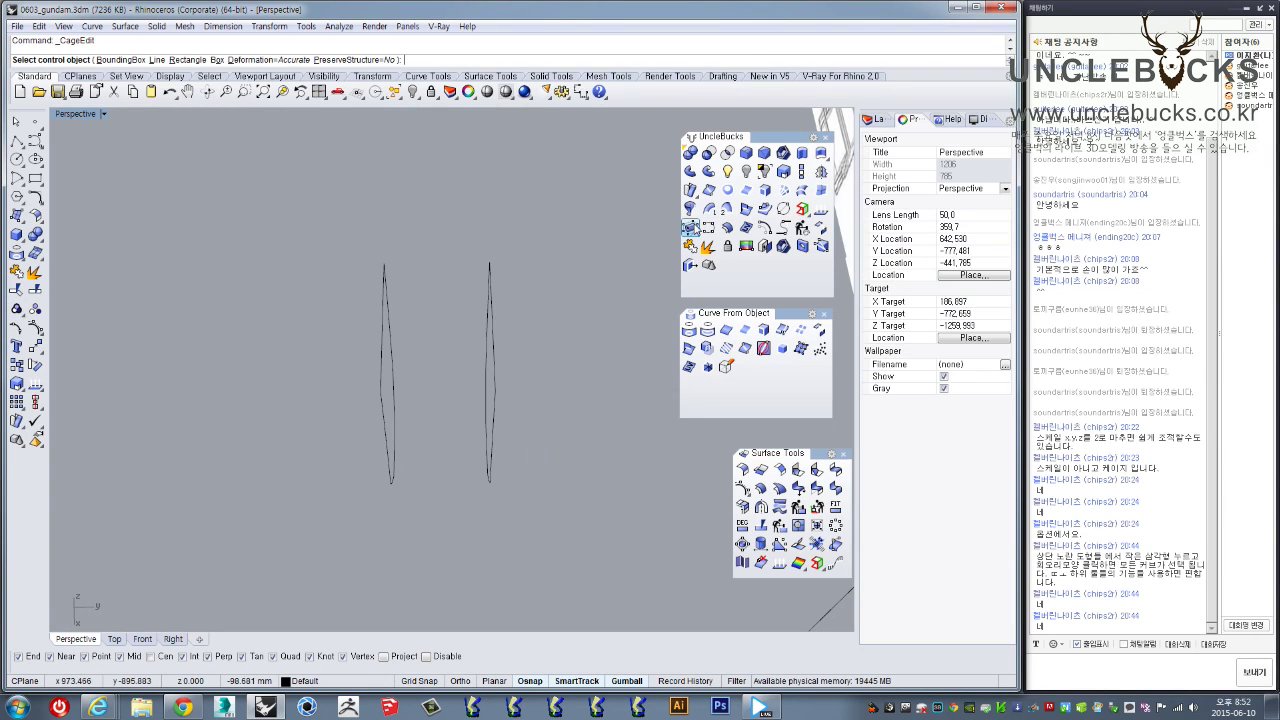
pyautogui.moveTo(336, 229); pyautogui.dragTo(528, 512)
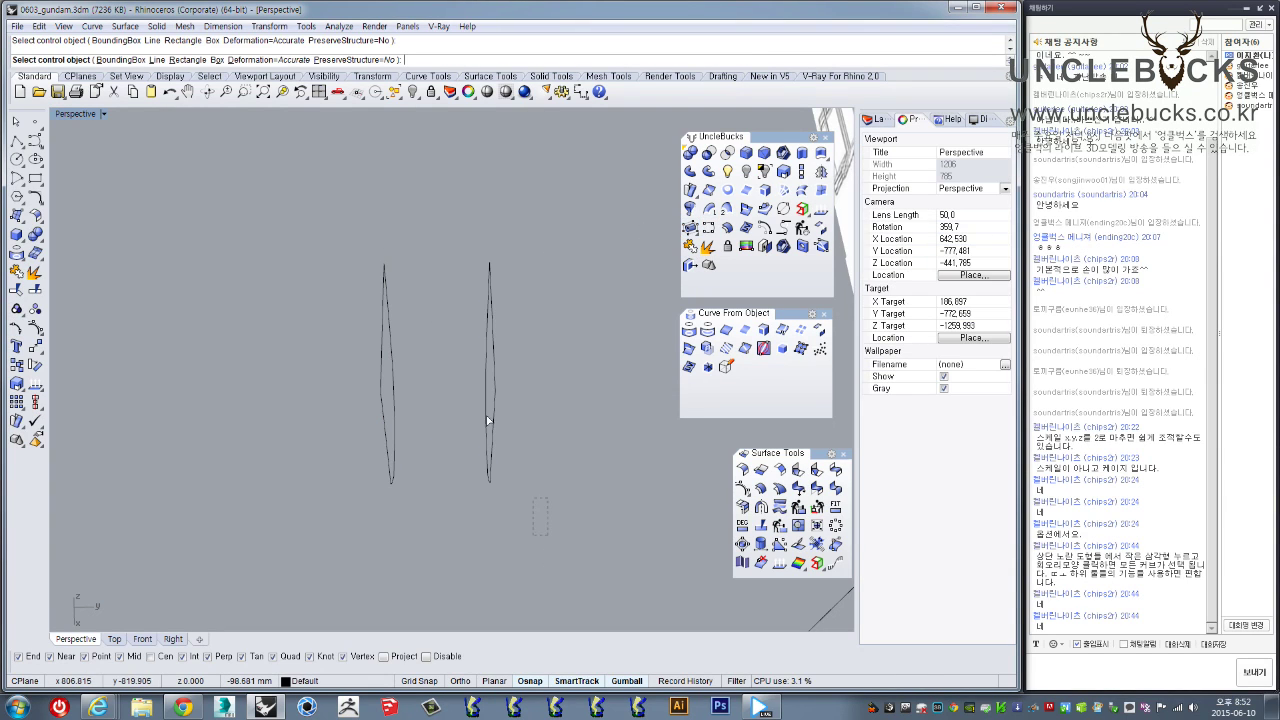
pyautogui.moveTo(400, 351); pyautogui.dragTo(322, 247)
# Select all twelve curves of both thigh outlines and turn on their edit points
pyautogui.moveTo(312, 207); pyautogui.dragTo(530, 518)
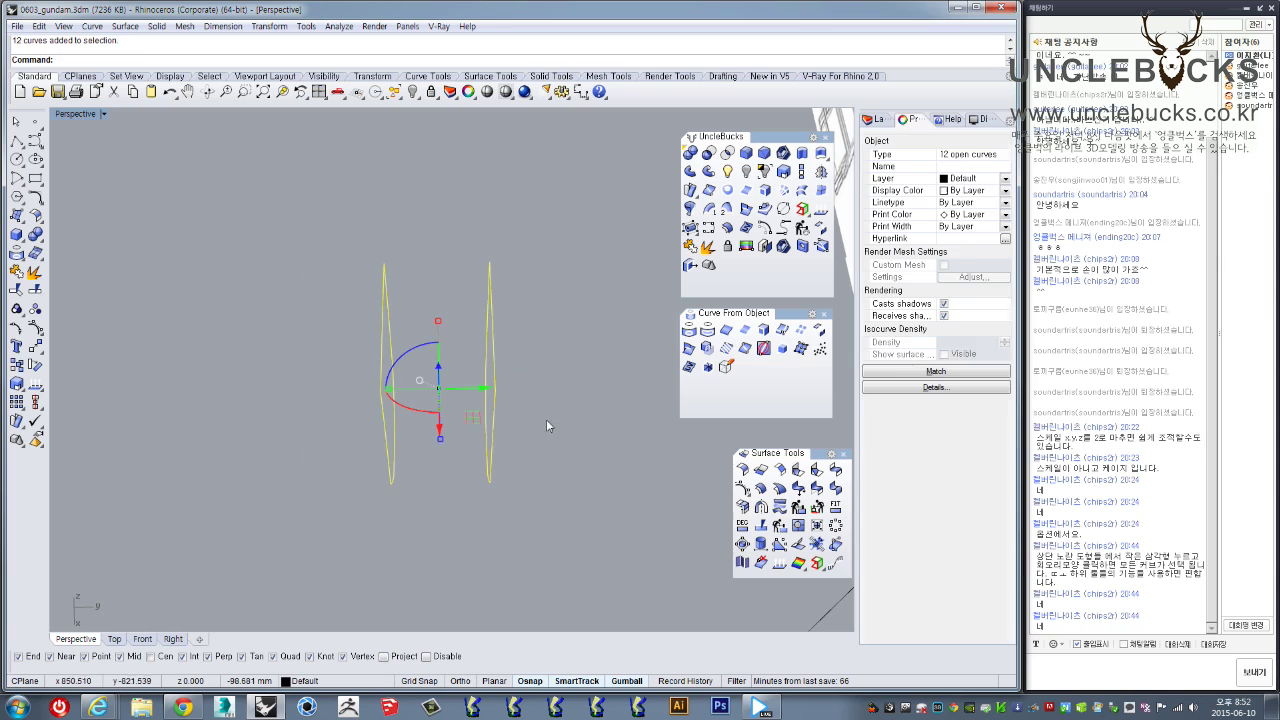
pyautogui.moveTo(435, 238)
pyautogui.mouseDown(button='right')
pyautogui.moveTo(380, 197)
pyautogui.moveTo(427, 244)
pyautogui.mouseUp(button='right')
pyautogui.click(17, 330)
pyautogui.moveTo(380, 335); pyautogui.dragTo(376, 386, button='right')
pyautogui.scroll(2, 650, 285)
# Examine the alignment and spacing of the two thigh outlines in the top and perspective views
pyautogui.doubleClick(71, 116)
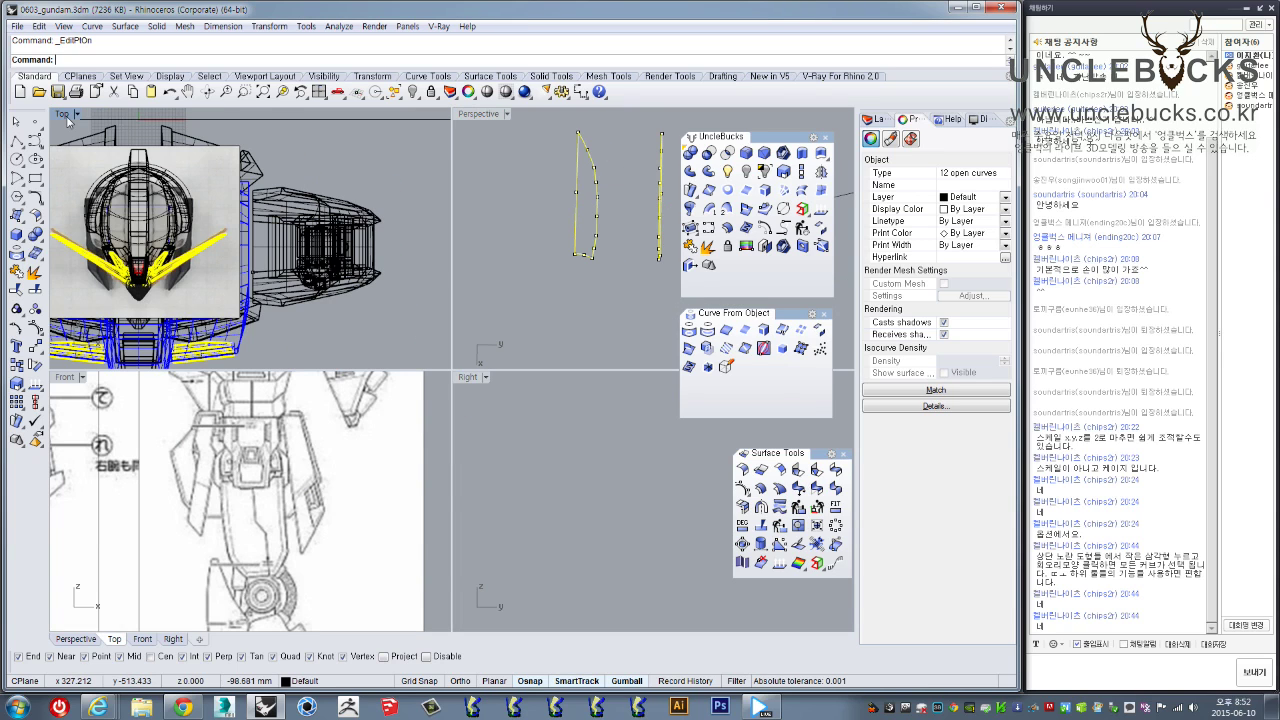
pyautogui.doubleClick(69, 116)
pyautogui.moveTo(298, 343); pyautogui.dragTo(395, 192, button='right')
pyautogui.scroll(-5, 436, 421)
pyautogui.scroll(5, 436, 421)
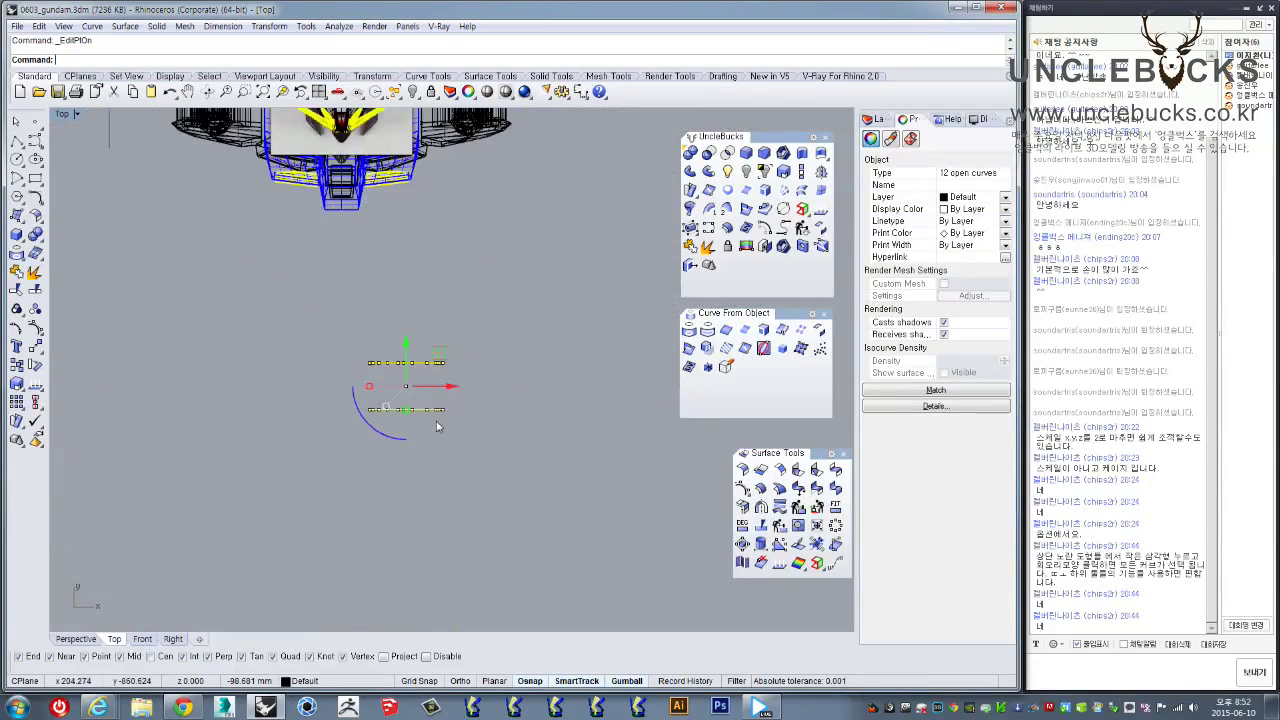
pyautogui.doubleClick(64, 115)
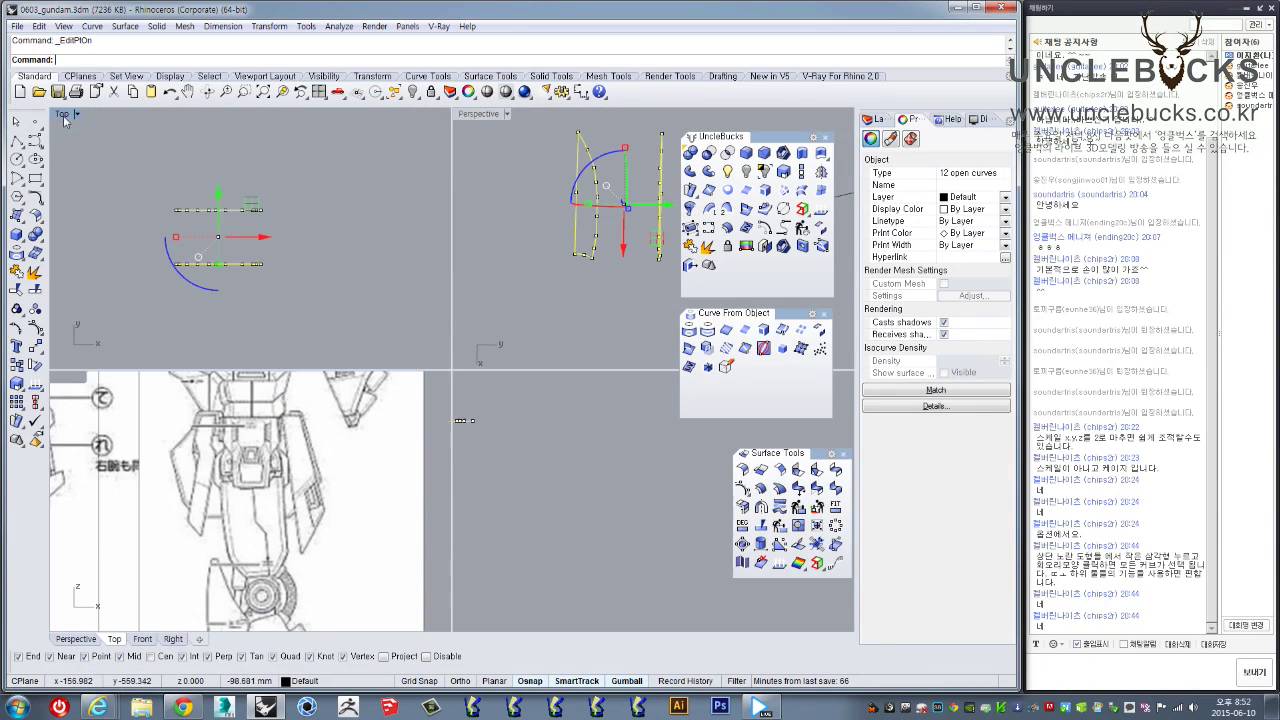
pyautogui.doubleClick(467, 118)
pyautogui.moveTo(431, 261); pyautogui.dragTo(412, 547, button='right')
# Select all edit points of both thigh outlines and try to start a cage around them
pyautogui.press('Escape')
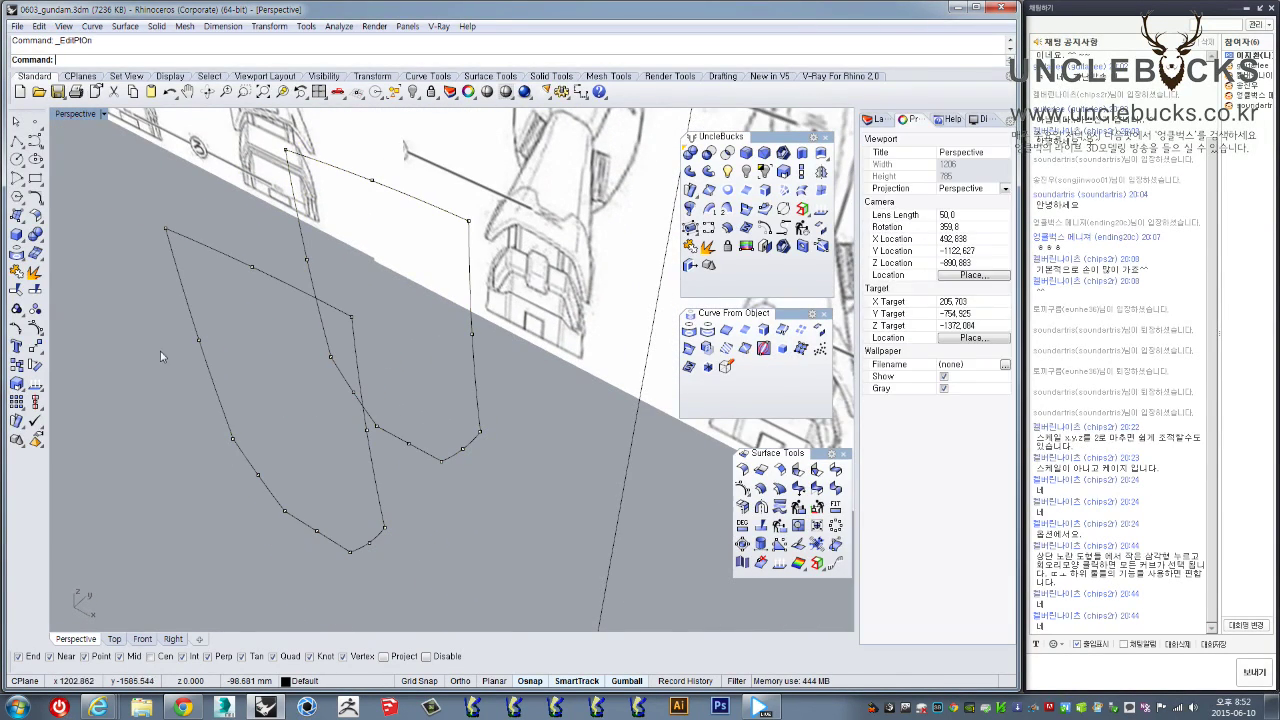
pyautogui.moveTo(188, 261); pyautogui.dragTo(292, 245, button='right')
pyautogui.moveTo(266, 160); pyautogui.dragTo(530, 556)
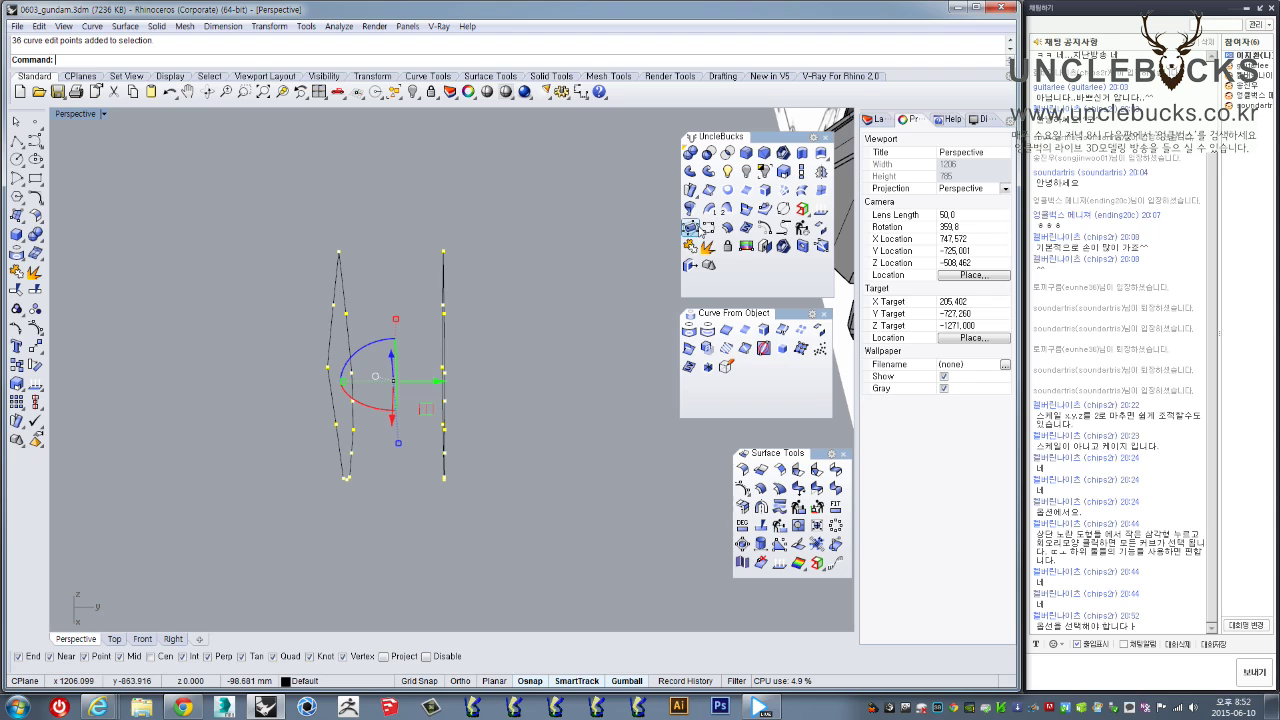
pyautogui.click(691, 228)
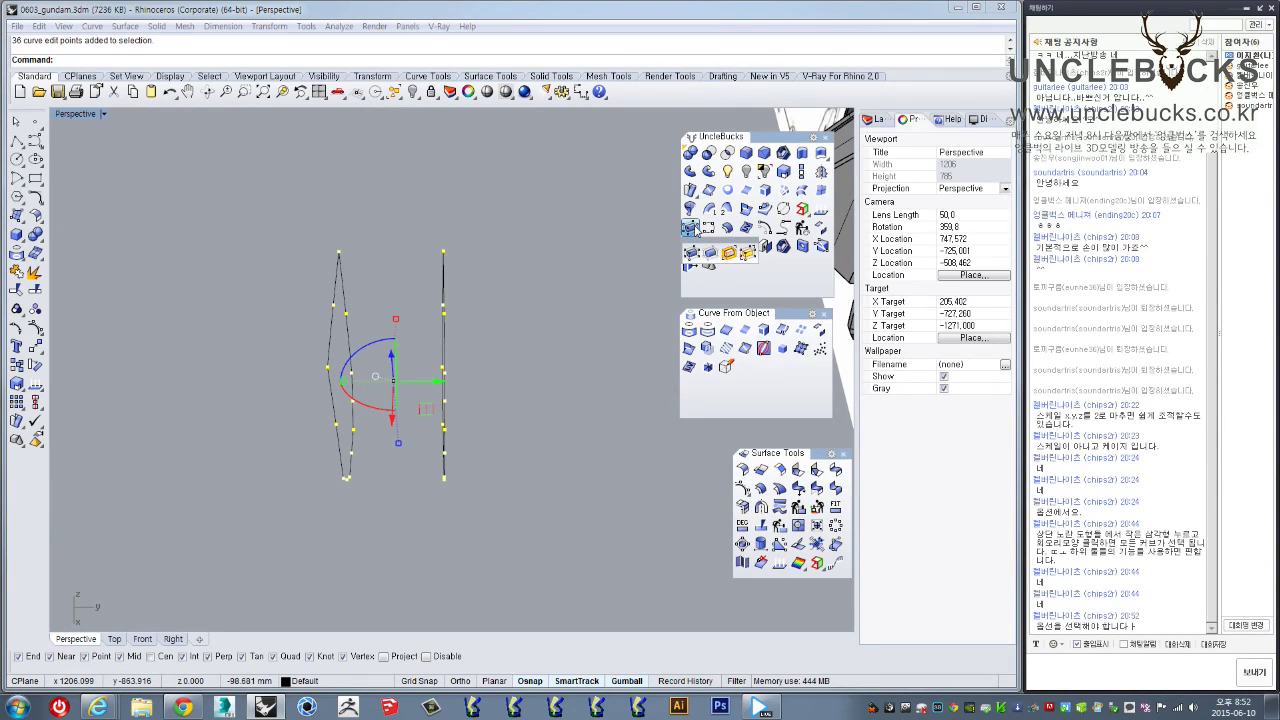
pyautogui.click(728, 253)
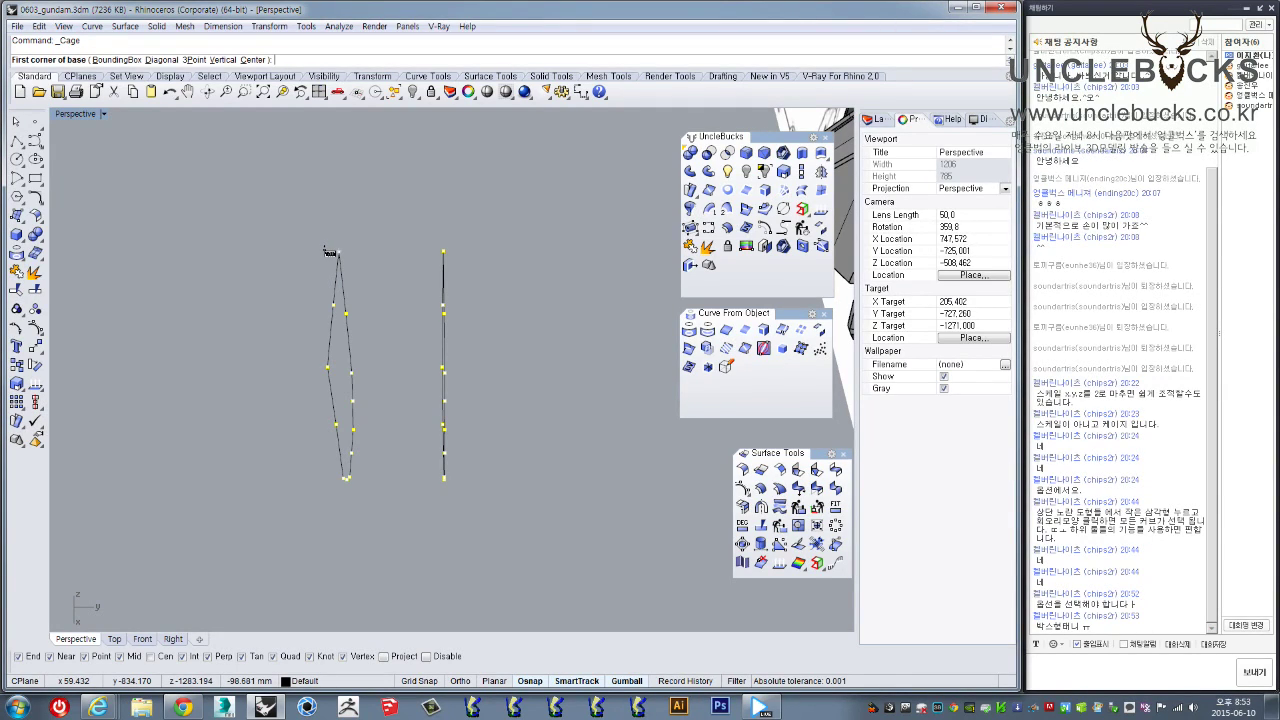
pyautogui.press('Escape')
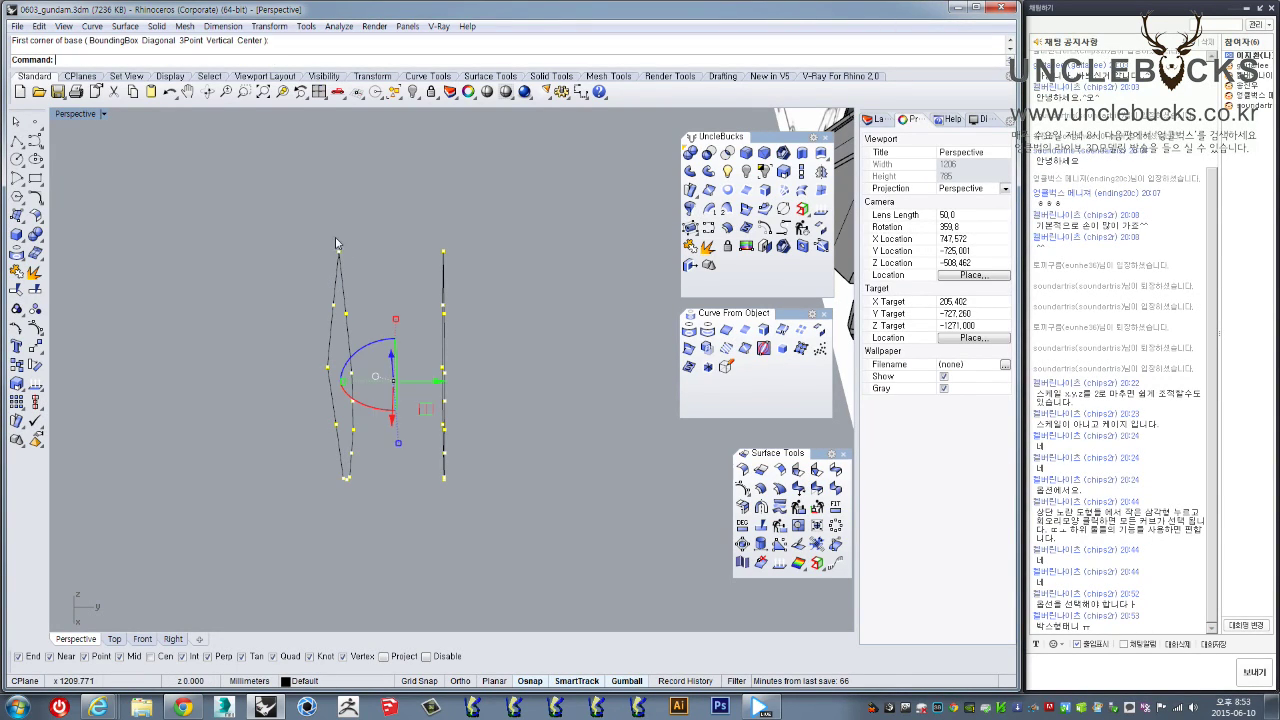
# Detach the Cage tools as a floating toolbar and try Cage Edit on the edit points of both outlines
pyautogui.moveTo(288, 212); pyautogui.dragTo(494, 535)
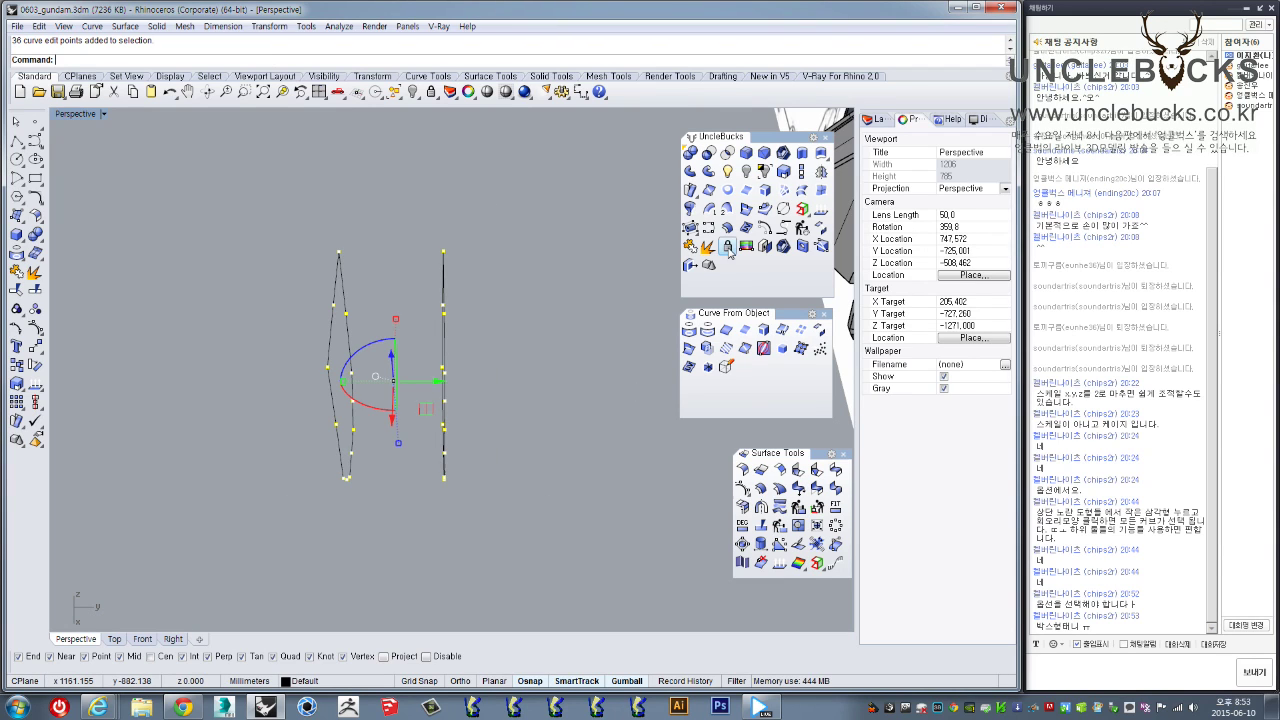
pyautogui.click(690, 228)
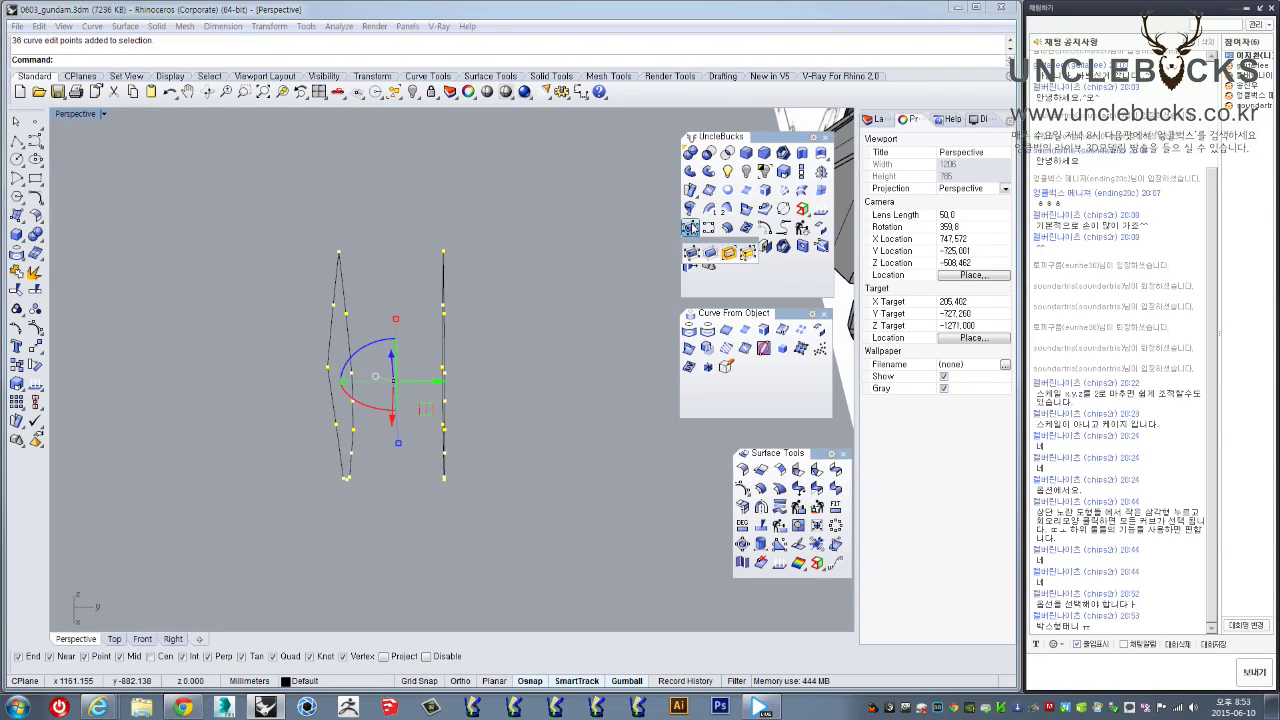
pyautogui.moveTo(700, 241); pyautogui.dragTo(545, 200)
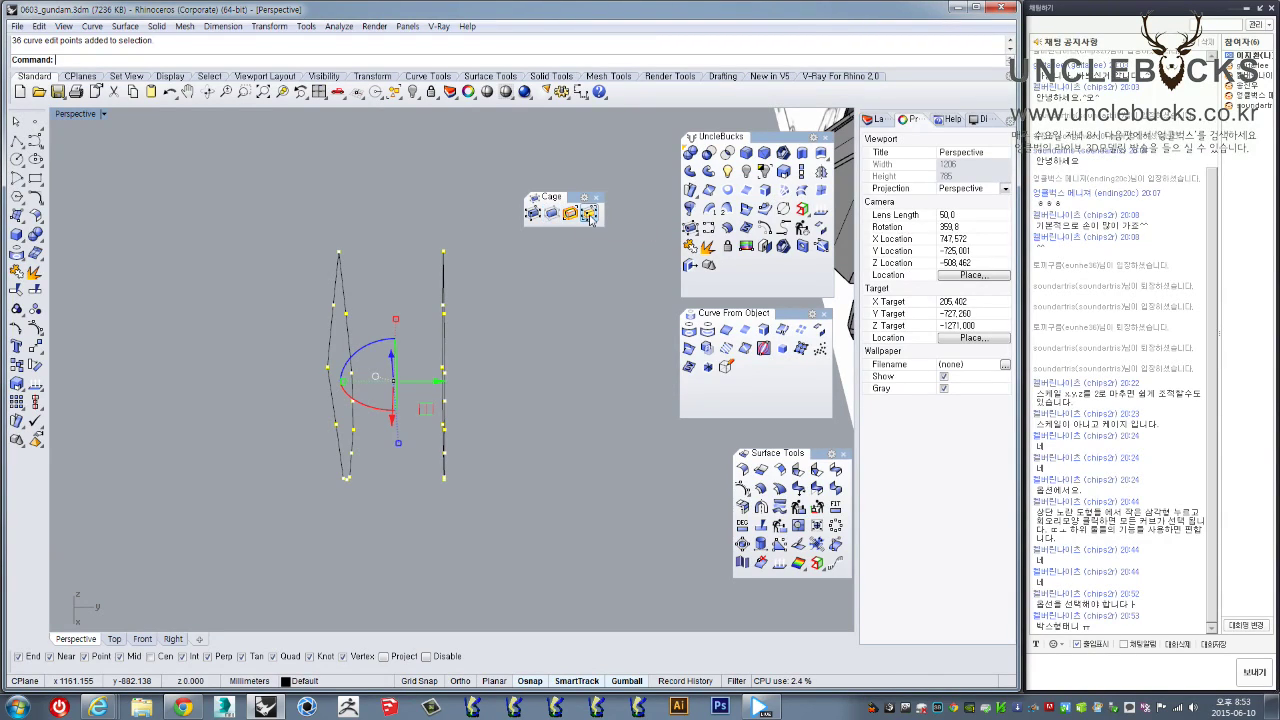
pyautogui.click(533, 212)
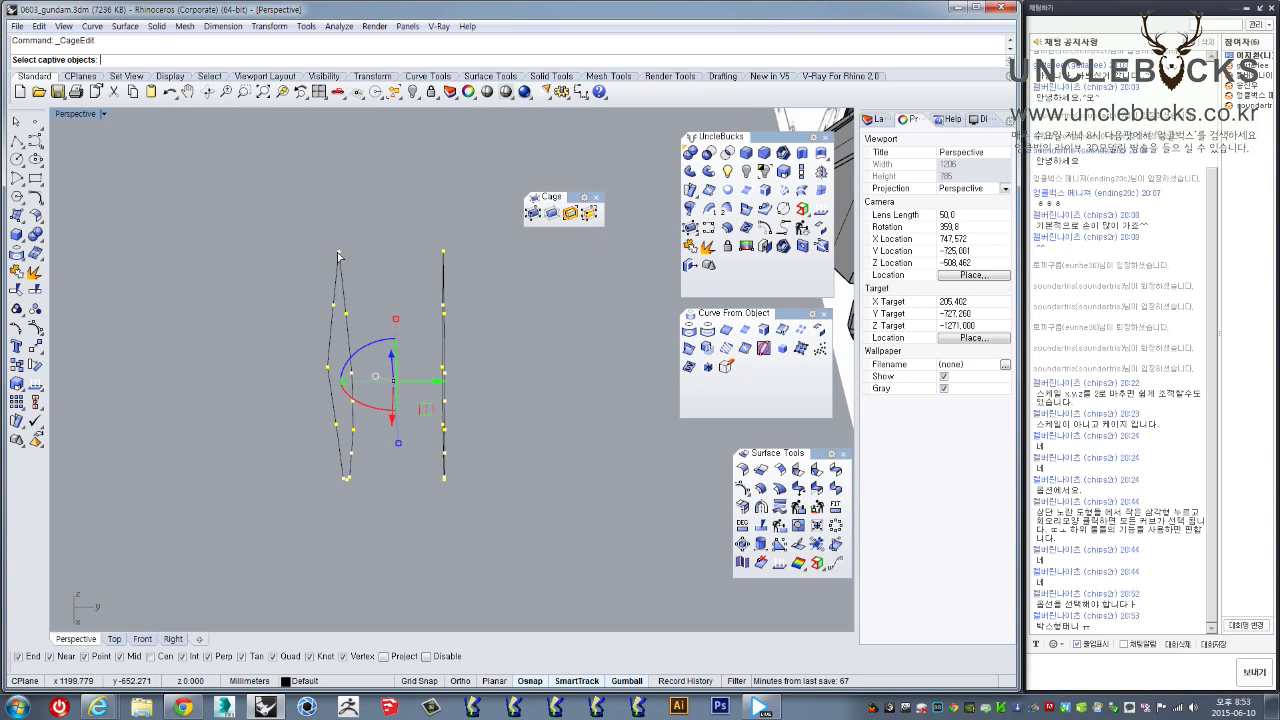
pyautogui.press('Escape')
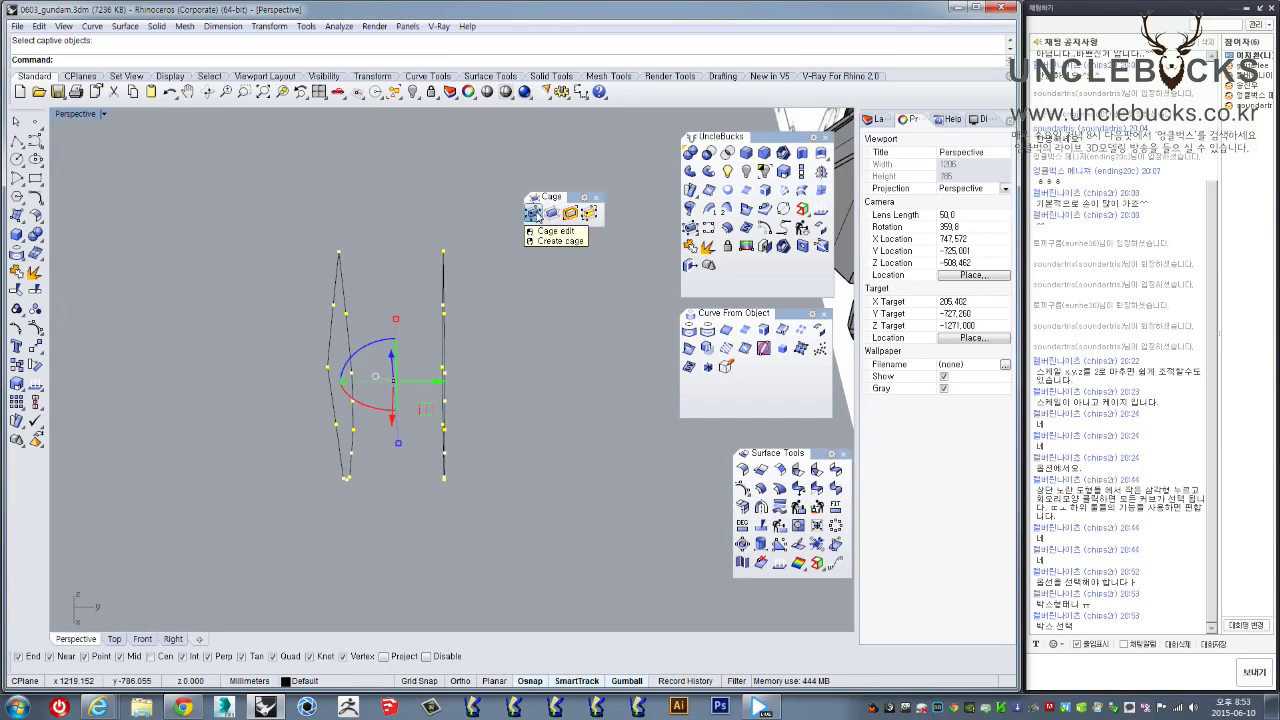
pyautogui.click(578, 214)
pyautogui.click(550, 214)
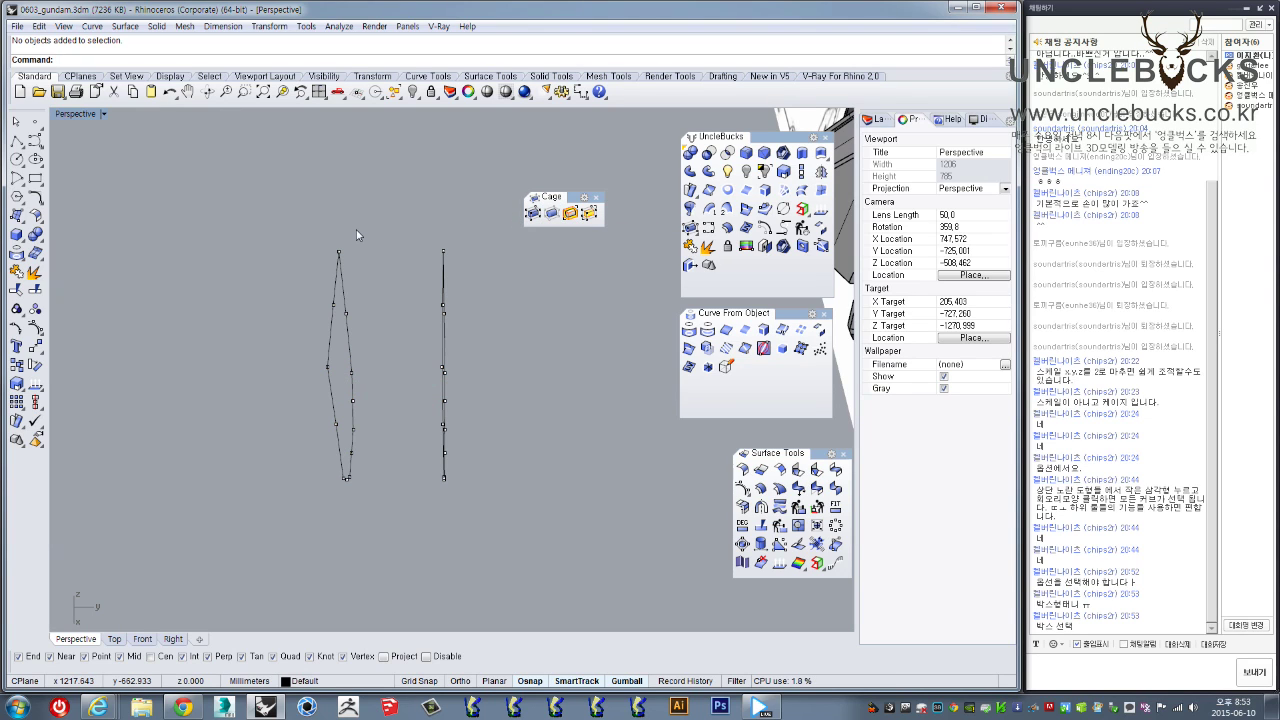
# Reselect all edit points and draw a cage box spanning both thigh outlines from their upper corners to the lower ends
pyautogui.moveTo(285, 214); pyautogui.dragTo(501, 540)
pyautogui.click(533, 214)
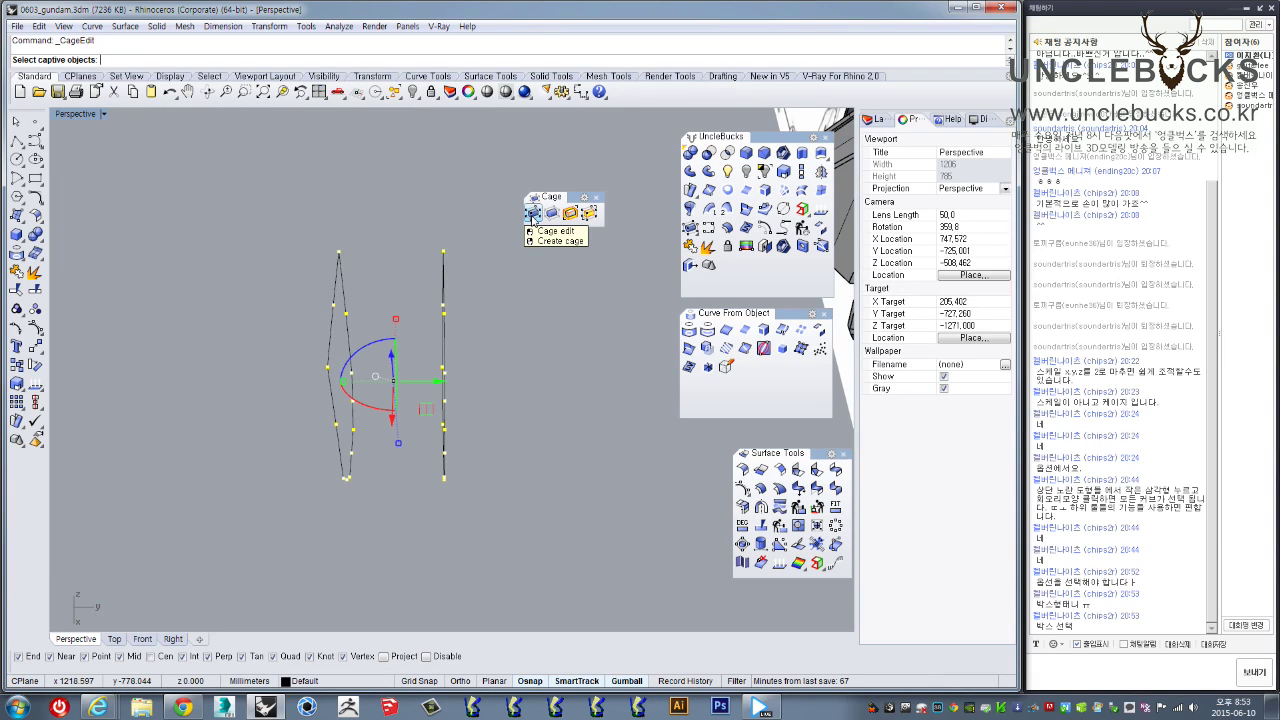
pyautogui.click(533, 215)
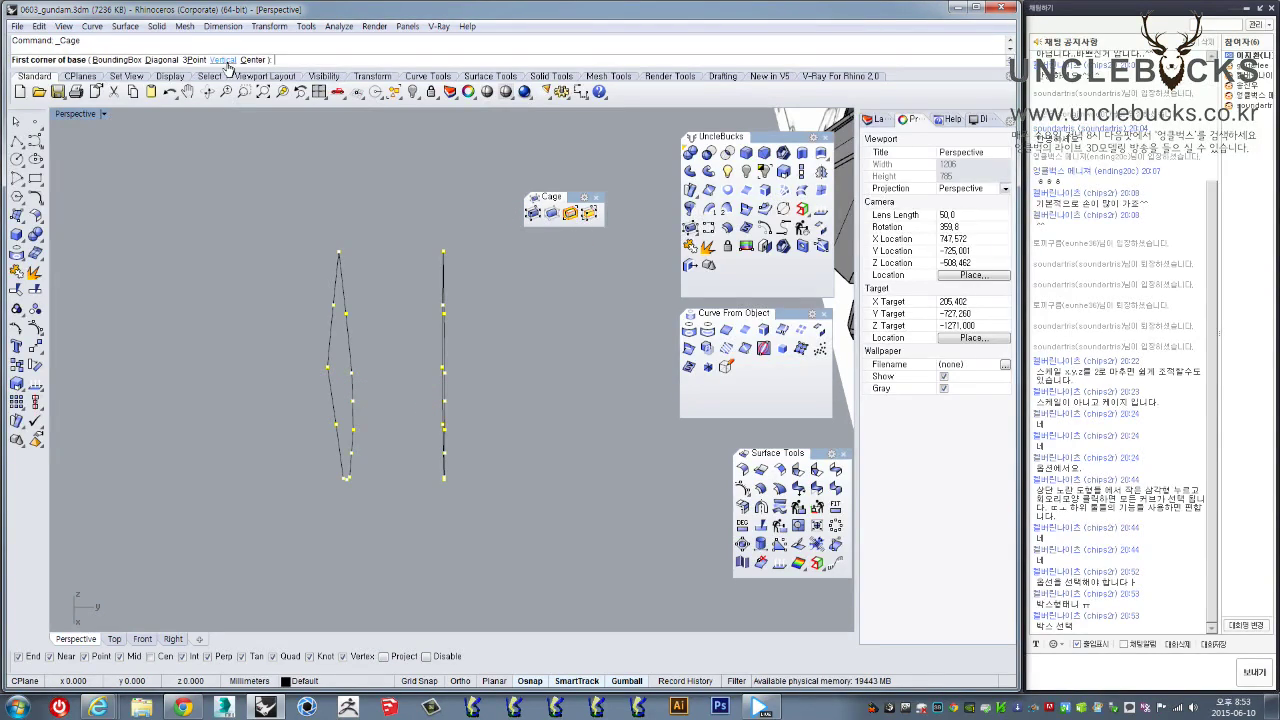
pyautogui.click(340, 250)
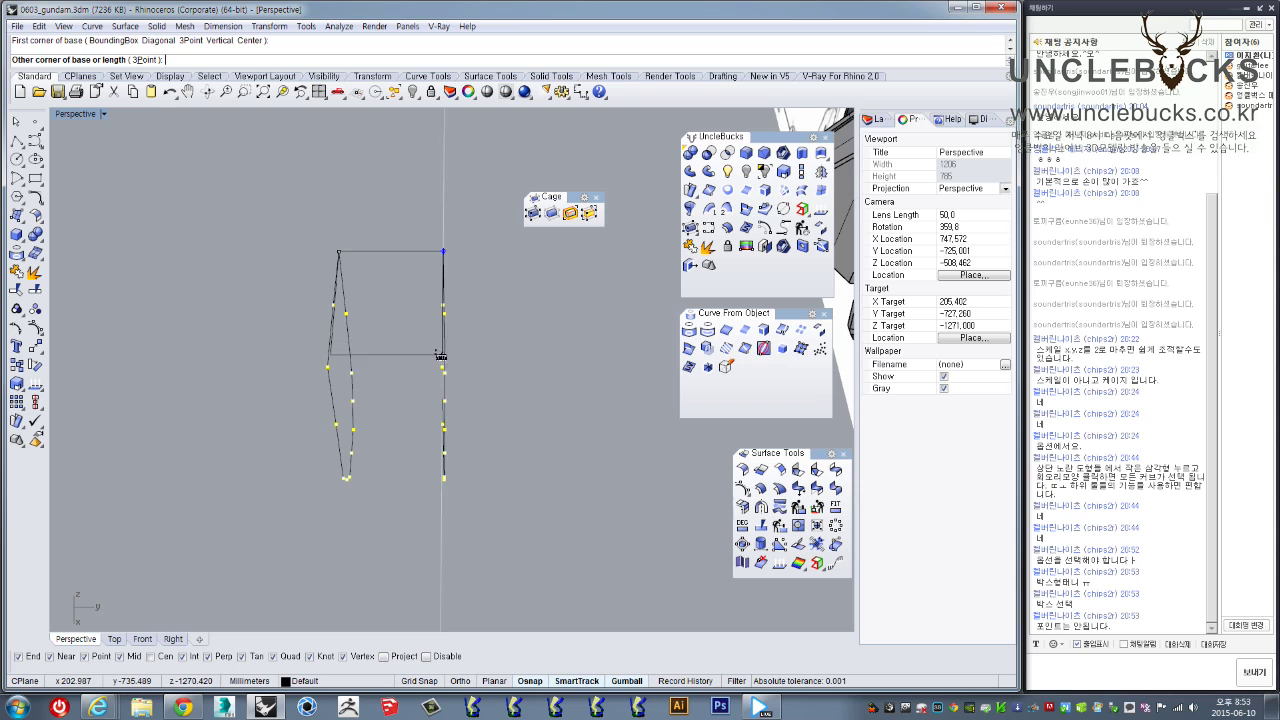
pyautogui.moveTo(430, 342)
pyautogui.mouseDown(button='right')
pyautogui.moveTo(446, 350)
pyautogui.moveTo(437, 357)
pyautogui.mouseUp(button='right')
pyautogui.click(437, 357)
pyautogui.click(470, 600)
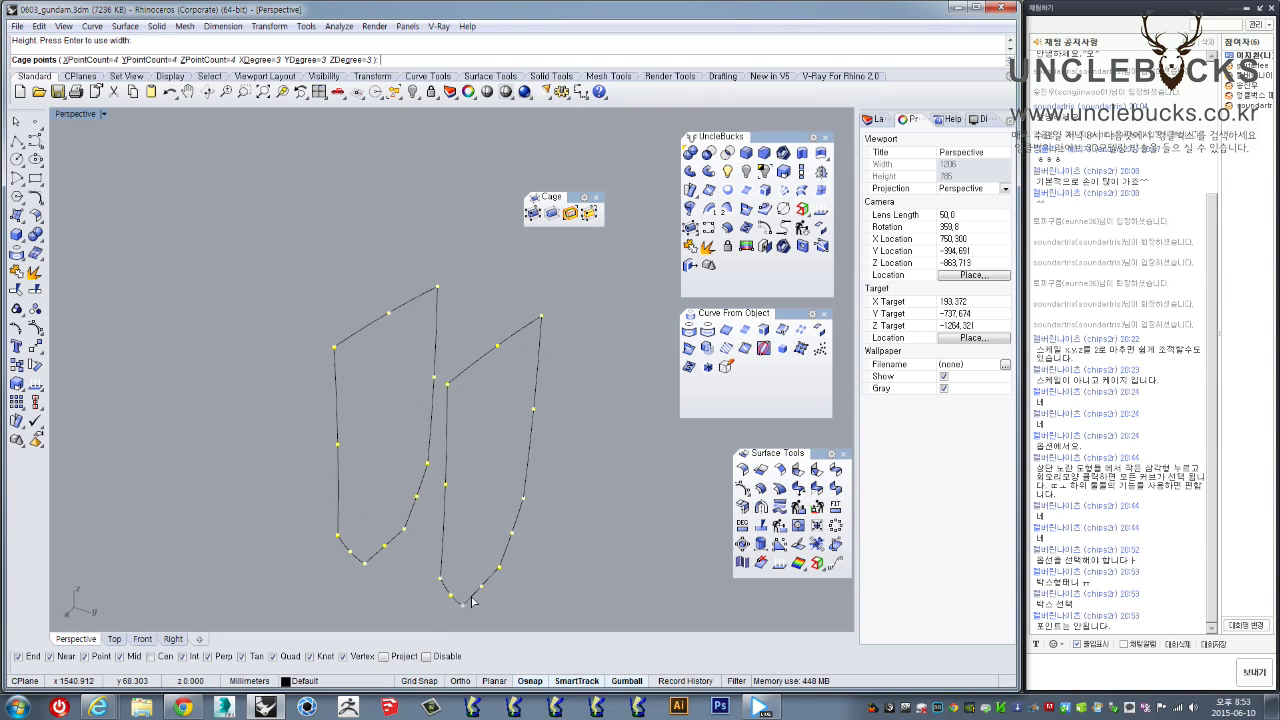
# Set the cage point counts to 3 in X, Y and Z and create the cage around the outlines
pyautogui.moveTo(238, 182); pyautogui.dragTo(299, 200, button='right')
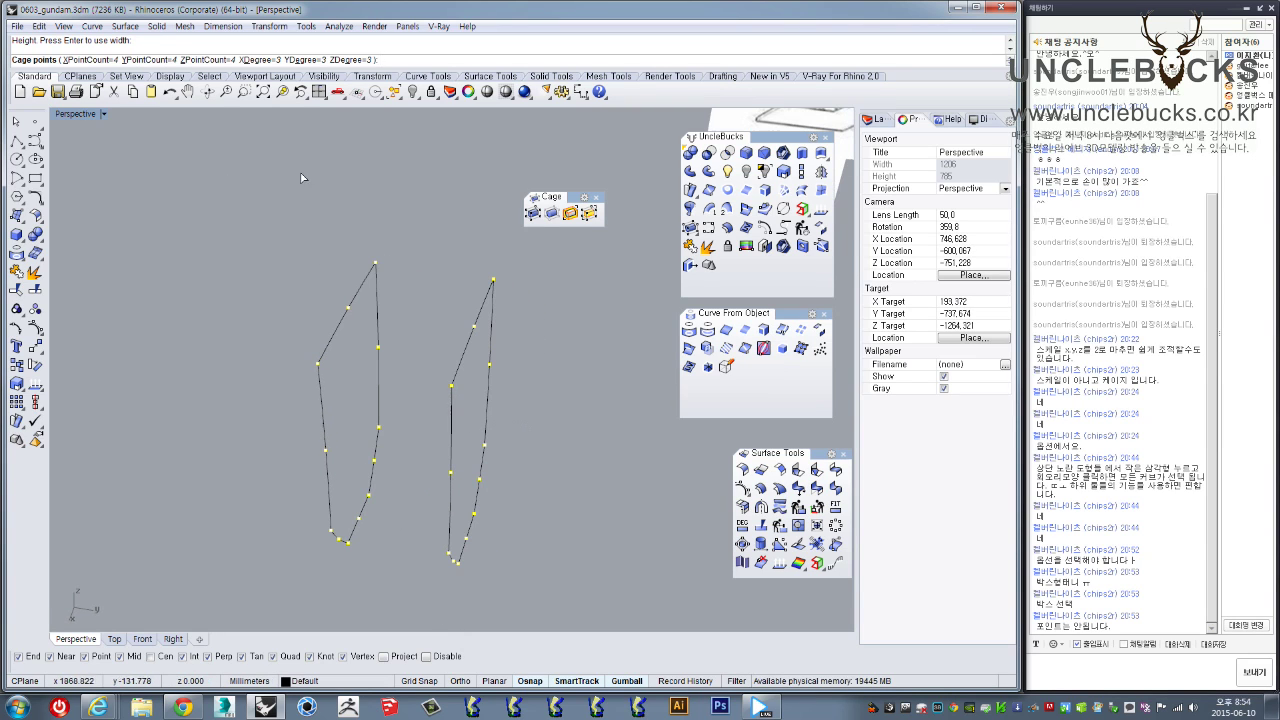
pyautogui.click(94, 62)
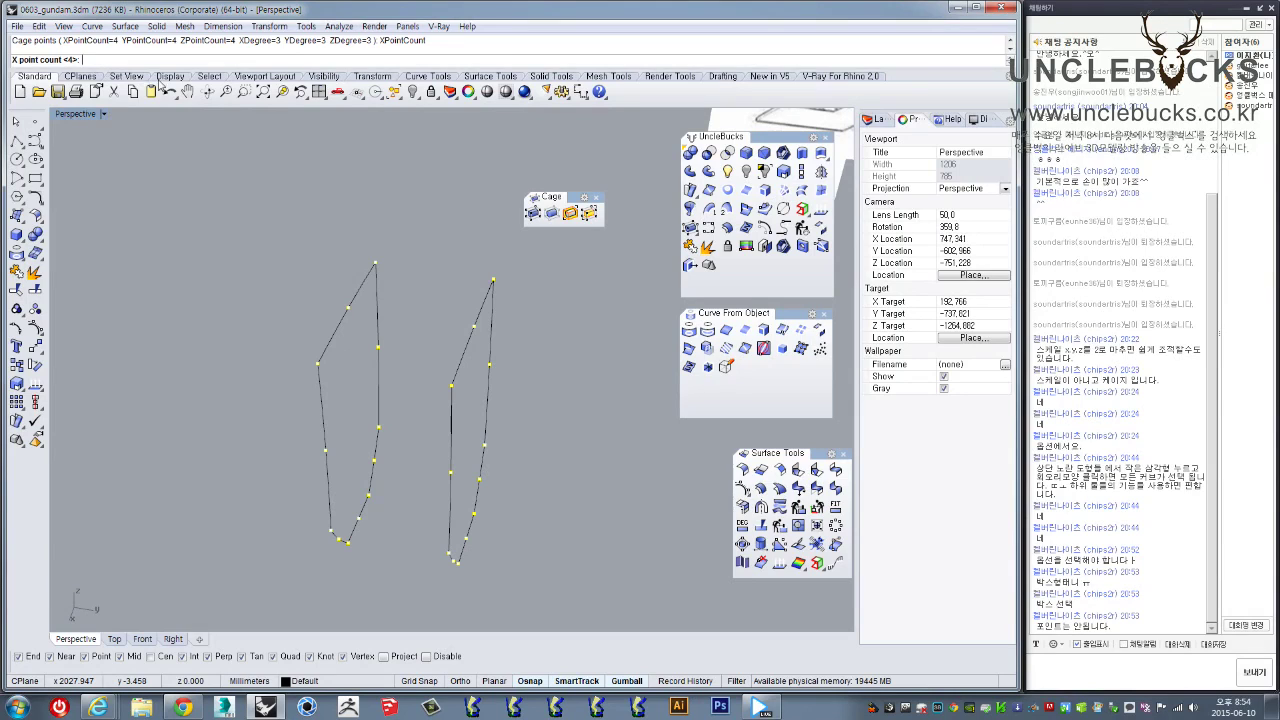
pyautogui.write('3')
pyautogui.press('Return')
pyautogui.click(148, 61)
pyautogui.write('3')
pyautogui.press('Return')
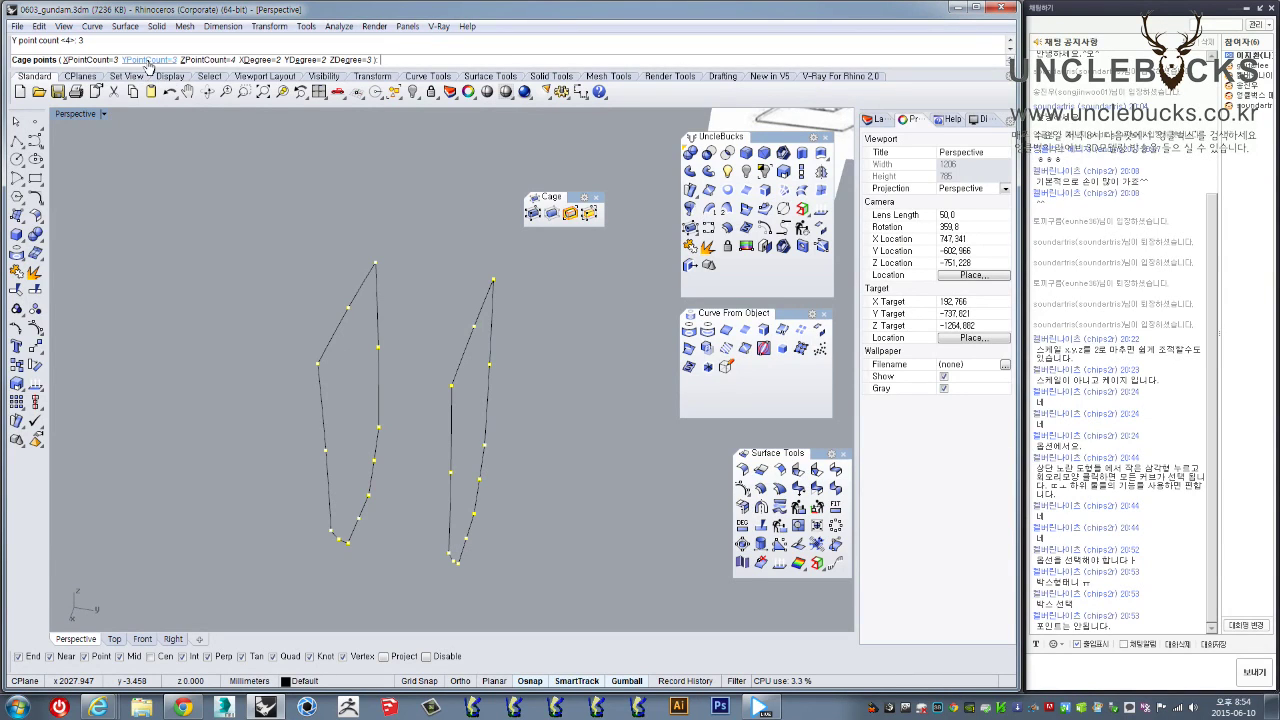
pyautogui.click(212, 61)
pyautogui.write('3')
pyautogui.press('Return')
pyautogui.press('Return')
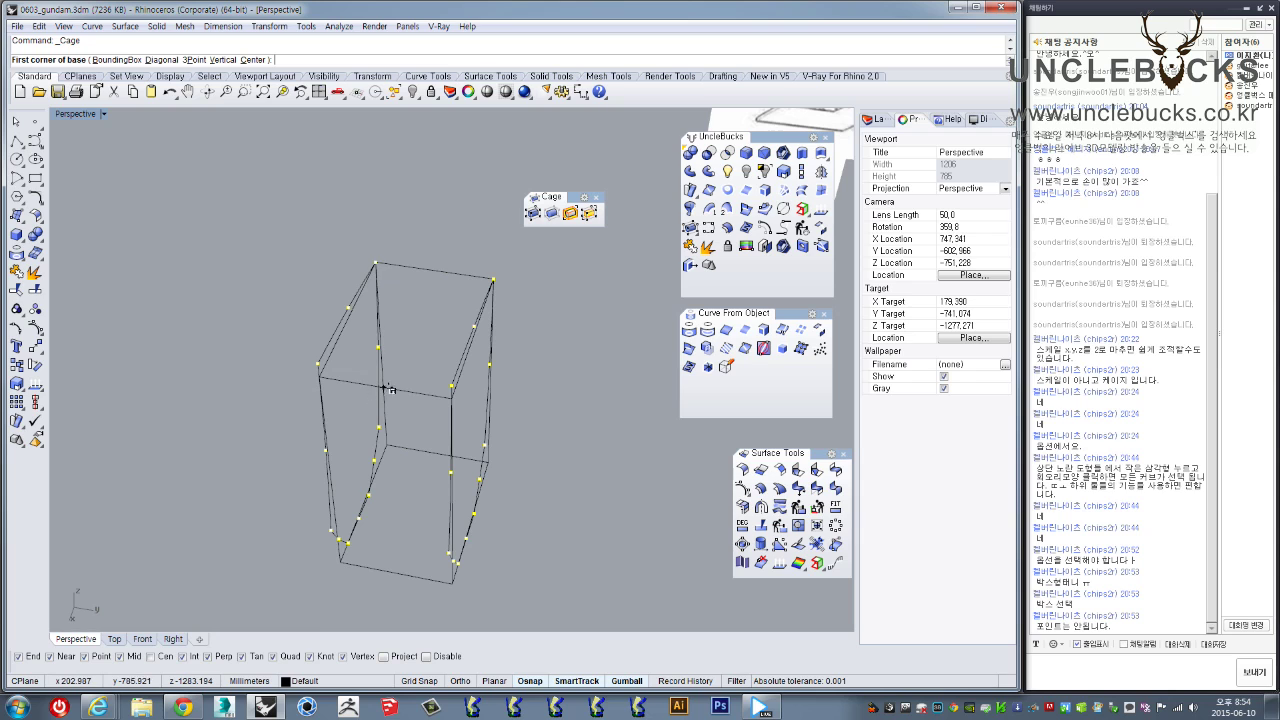
# End the repeated Cage command and delete the cage around the two thigh outlines
pyautogui.moveTo(401, 389); pyautogui.dragTo(424, 430, button='right')
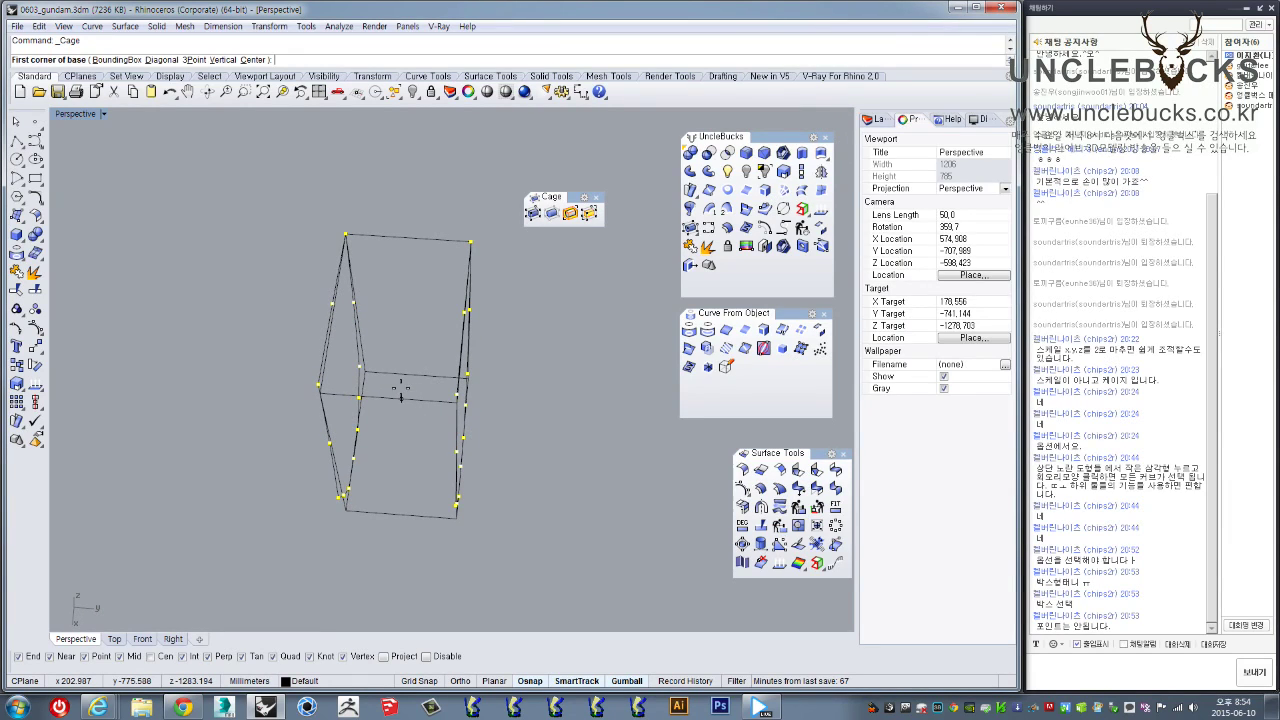
pyautogui.press('Return')
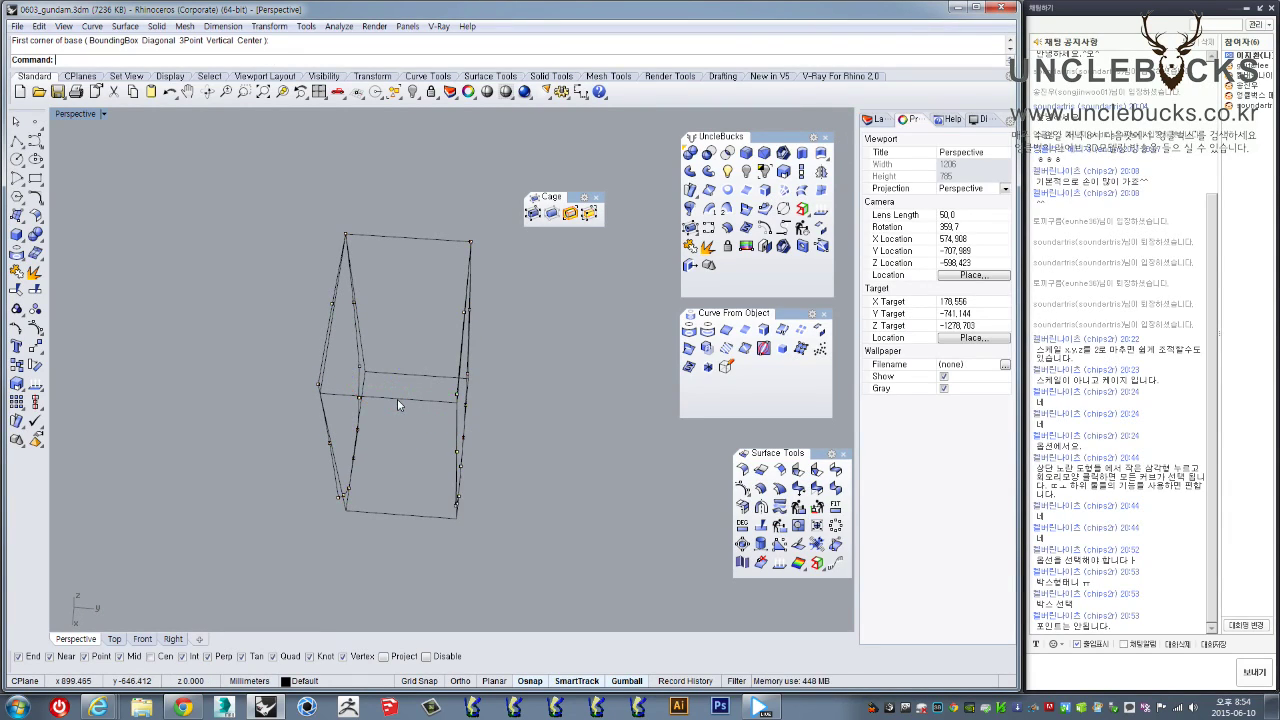
pyautogui.moveTo(427, 389); pyautogui.dragTo(366, 402)
pyautogui.hotkey('ctrl', 'z')
pyautogui.press('Delete')
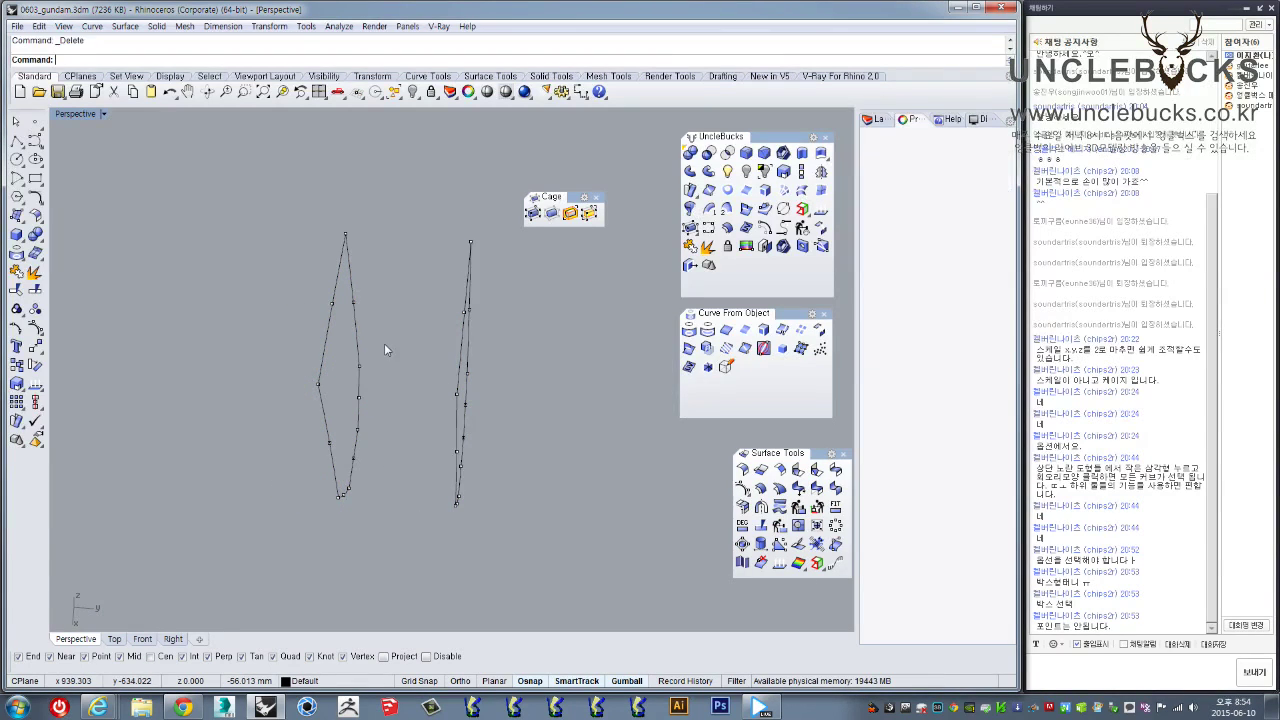
# Draw a straight polyline across one thigh outline, separating its upper four-sided part from the tapered lower end
pyautogui.moveTo(313, 274)
pyautogui.mouseDown(button='right')
pyautogui.moveTo(329, 277)
pyautogui.moveTo(340, 217)
pyautogui.moveTo(345, 336)
pyautogui.moveTo(334, 256)
pyautogui.moveTo(314, 320)
pyautogui.moveTo(327, 284)
pyautogui.moveTo(351, 271)
pyautogui.moveTo(320, 285)
pyautogui.mouseUp(button='right')
pyautogui.moveTo(169, 260); pyautogui.dragTo(179, 268, button='right')
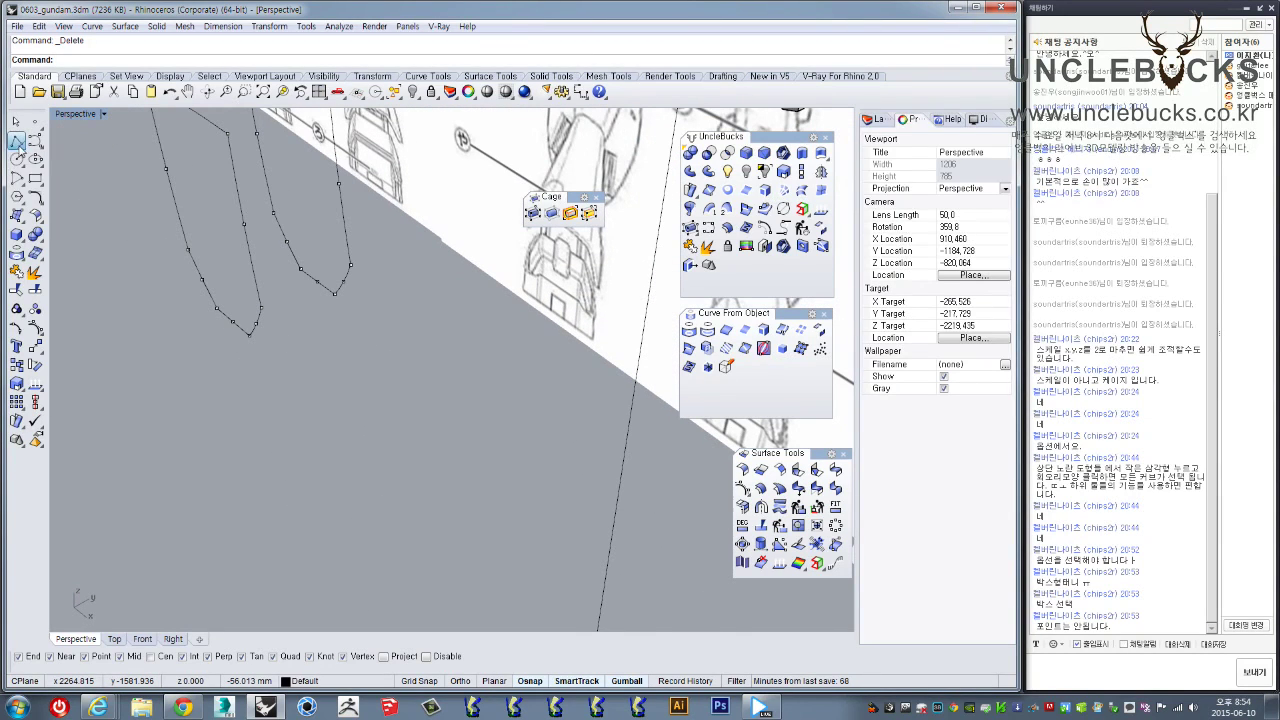
pyautogui.click(17, 142)
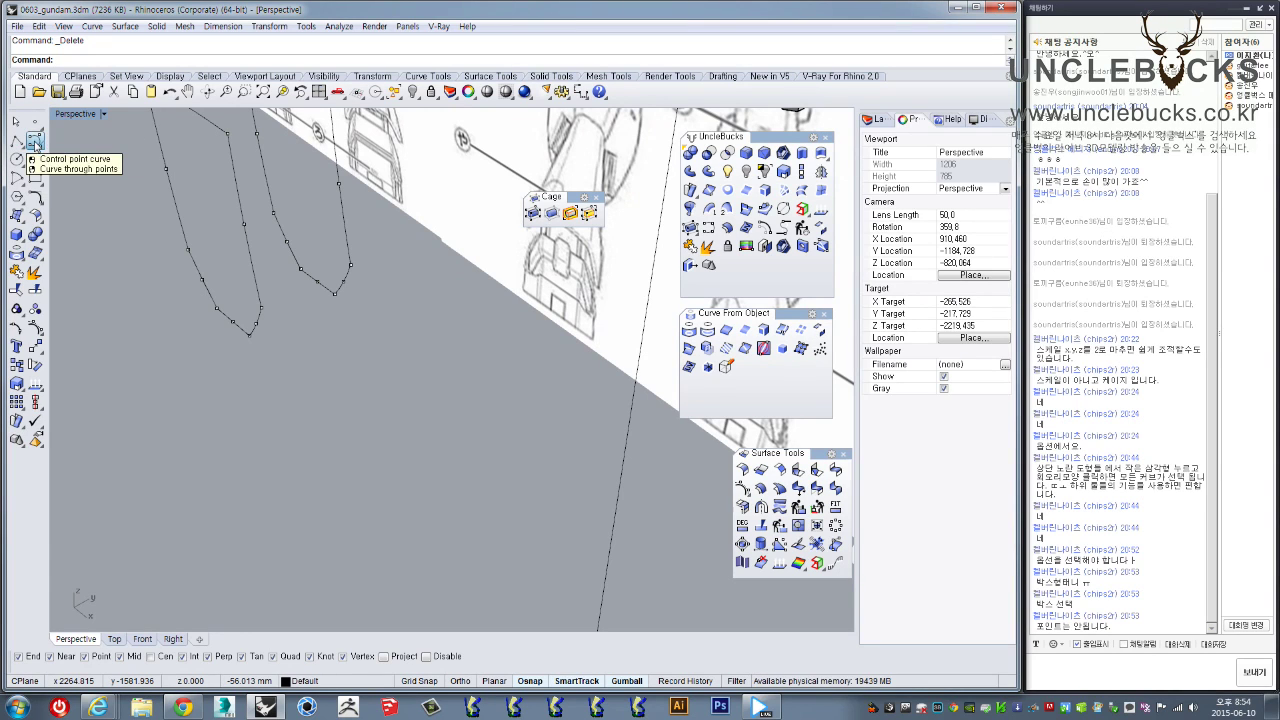
pyautogui.click(35, 141)
pyautogui.click(17, 143)
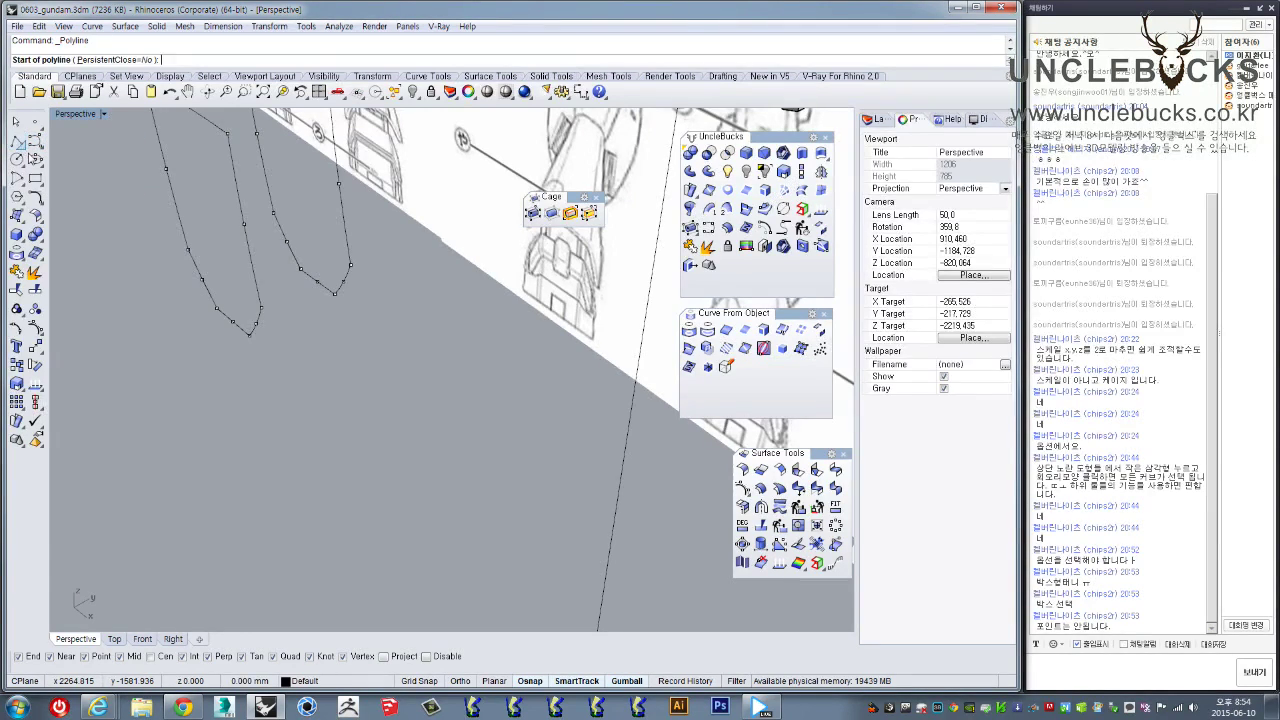
pyautogui.scroll(10, 190, 270)
pyautogui.click(238, 203)
pyautogui.click(578, 438)
pyautogui.rightClick(567, 405)
# Draw a matching straight polyline across the lower part of the other thigh outline
pyautogui.scroll(-5, 561, 391)
pyautogui.keyDown('shift'); pyautogui.moveTo(552, 360); pyautogui.dragTo(388, 384, button='right'); pyautogui.keyUp('shift')
pyautogui.rightClick(392, 372)
pyautogui.click(428, 291)
pyautogui.click(527, 391)
pyautogui.press('Return')
# Rebuild both dividing lines with point count 3 and degree 2
pyautogui.moveTo(604, 394); pyautogui.dragTo(362, 390, button='right')
pyautogui.click(313, 433)
pyautogui.keyDown('shift'); pyautogui.click(446, 397); pyautogui.keyUp('shift')
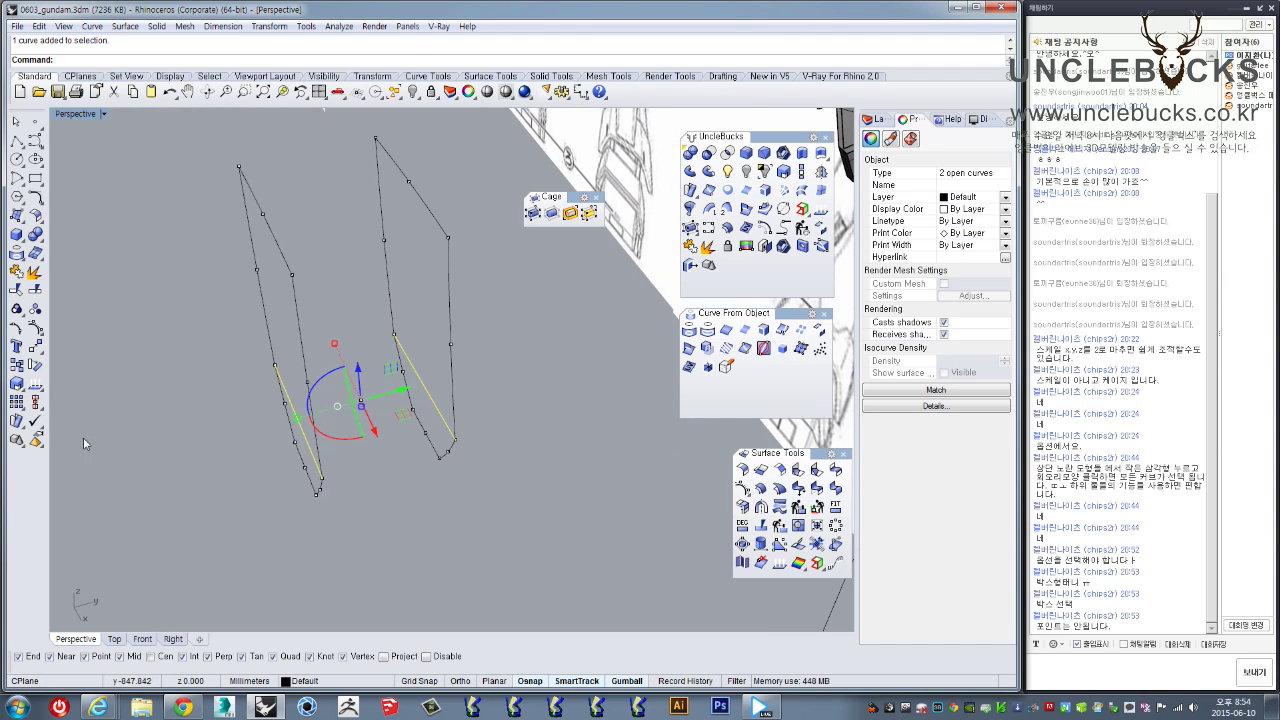
pyautogui.press('Return')
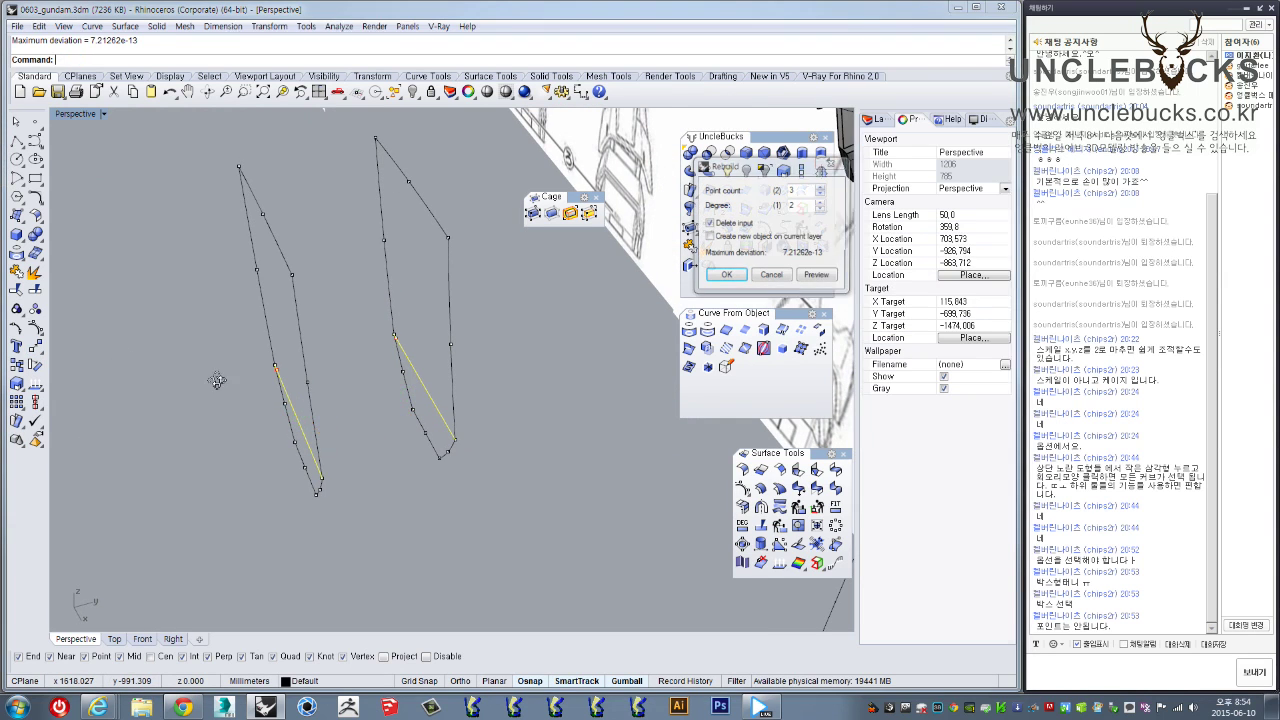
pyautogui.moveTo(116, 354); pyautogui.dragTo(507, 343, button='right')
pyautogui.click(725, 276)
# Show the dividing lines' edit points and select them together with the middle points of the outlines' top and lower edges
pyautogui.moveTo(420, 400); pyautogui.dragTo(193, 404, button='right')
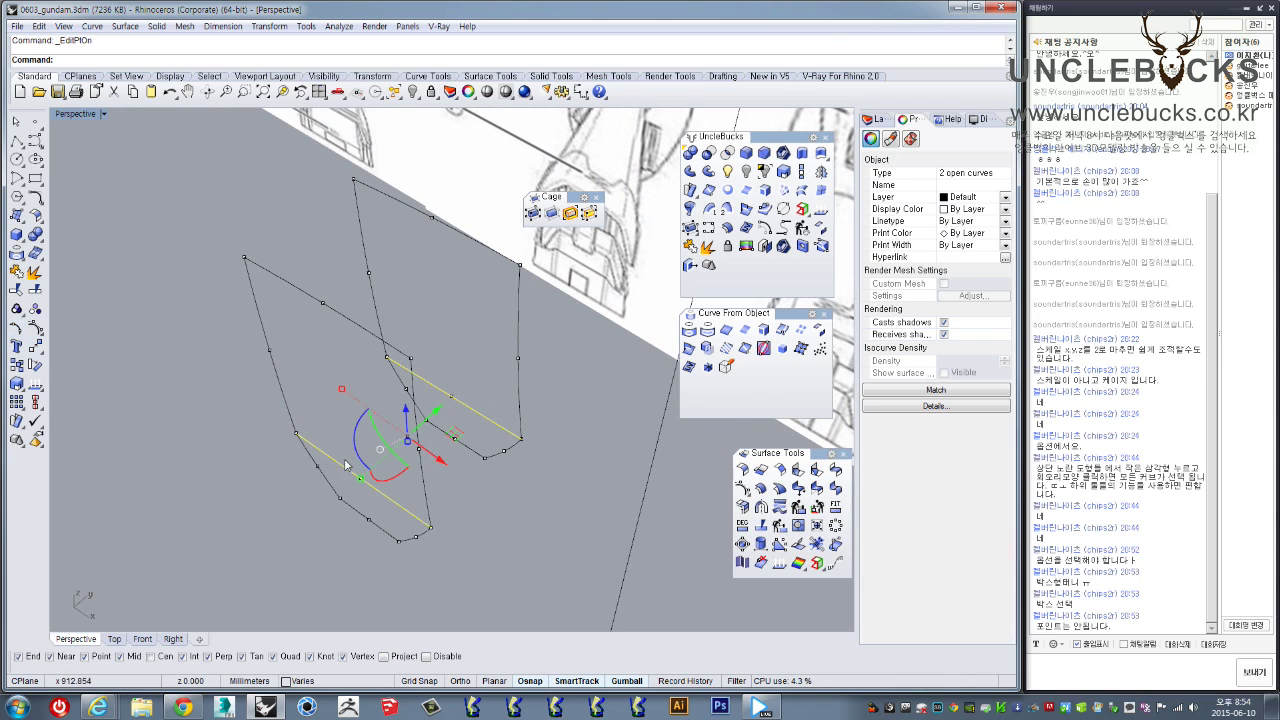
pyautogui.press('Escape')
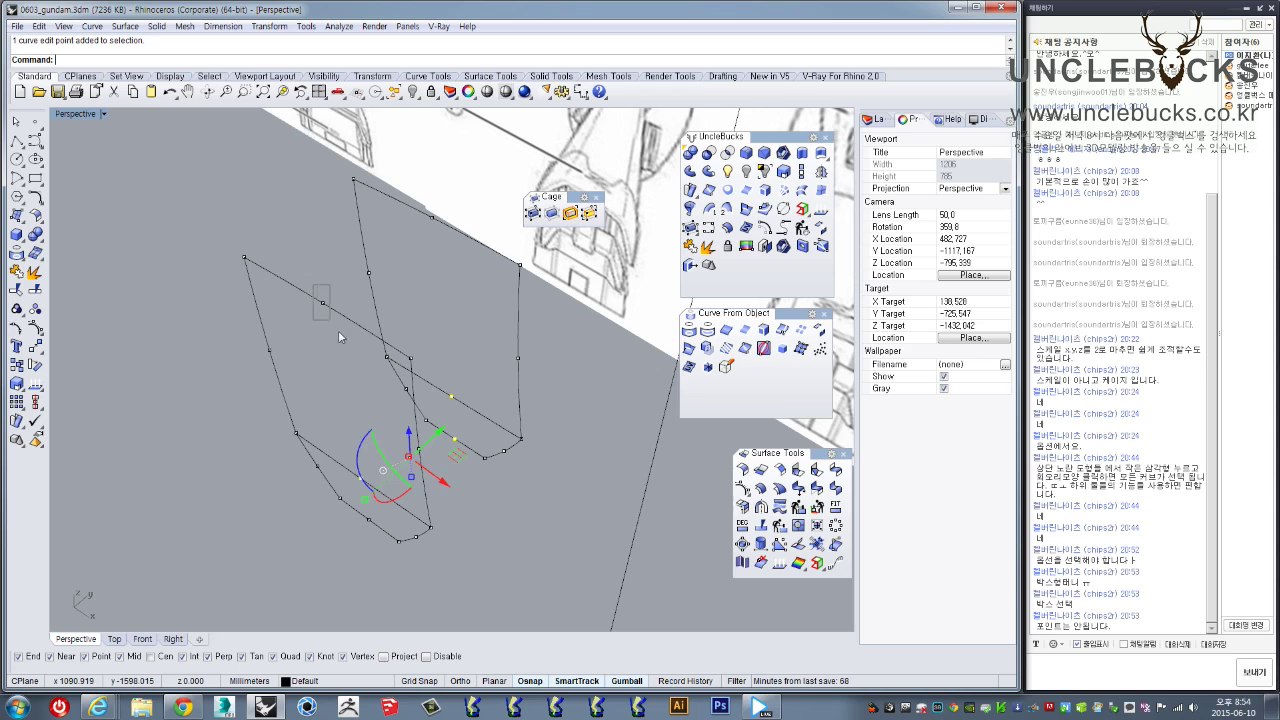
pyautogui.moveTo(438, 255); pyautogui.dragTo(420, 229, button='right')
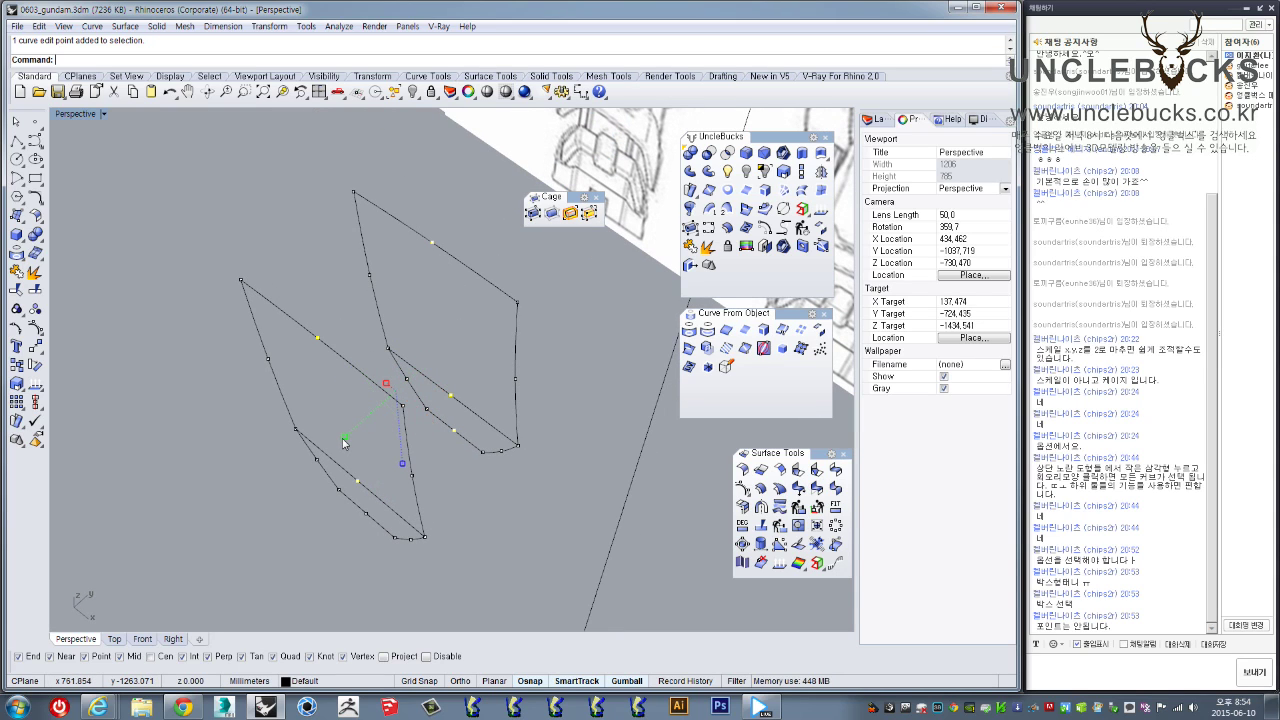
# Try scaling the selected middle edit points outward along Y with the gumball
pyautogui.moveTo(343, 442); pyautogui.dragTo(346, 462)
pyautogui.hotkey('ctrl', 'z')
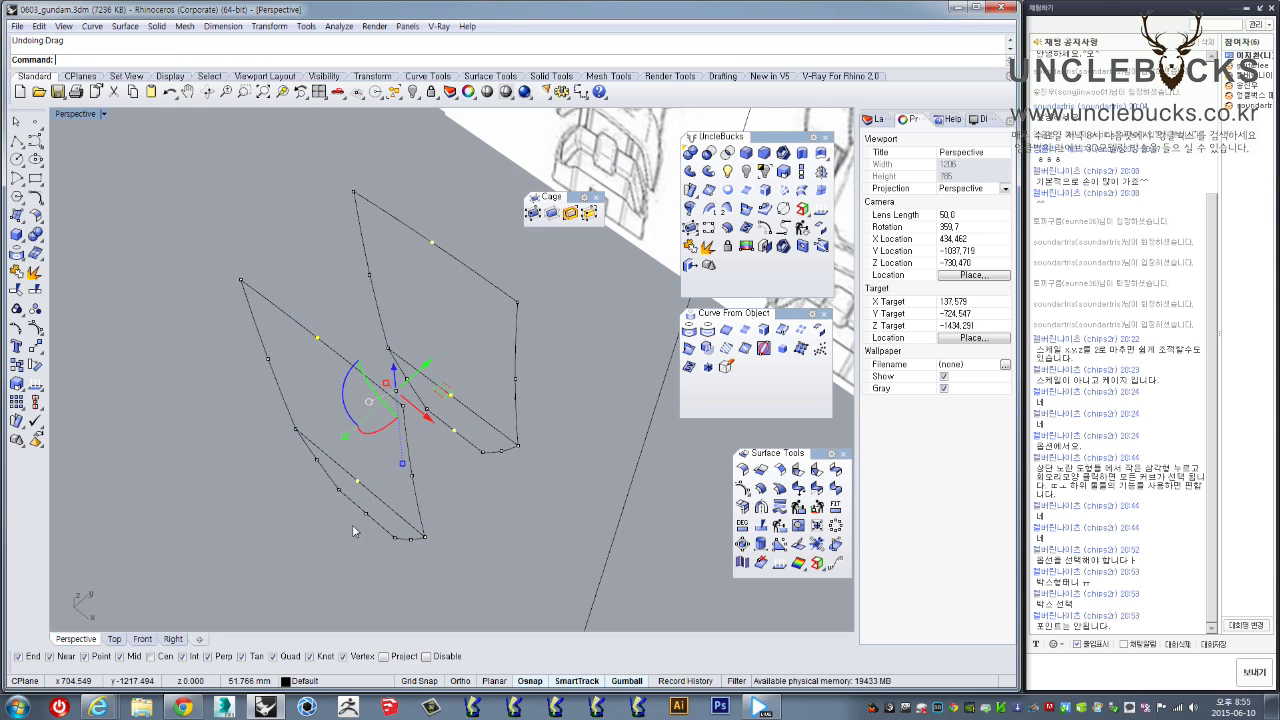
pyautogui.moveTo(344, 443); pyautogui.dragTo(343, 445)
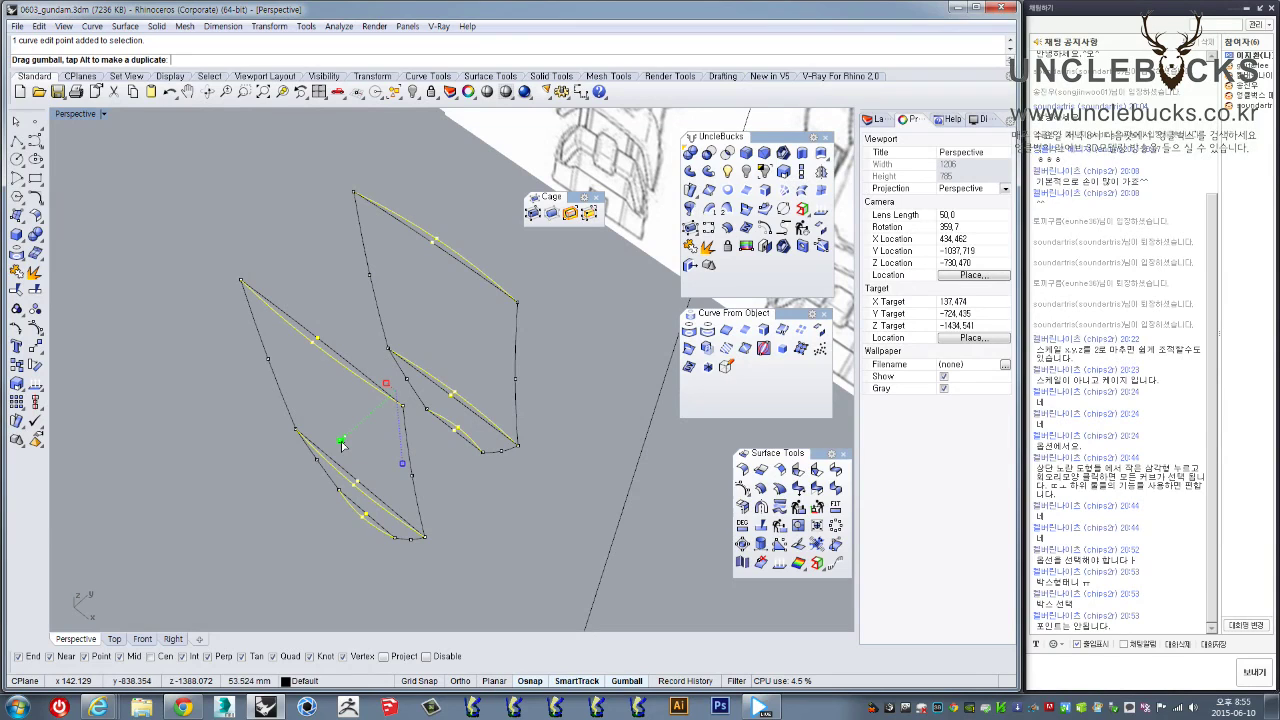
pyautogui.moveTo(347, 445); pyautogui.dragTo(346, 444)
pyautogui.moveTo(346, 444); pyautogui.dragTo(354, 437, button='right')
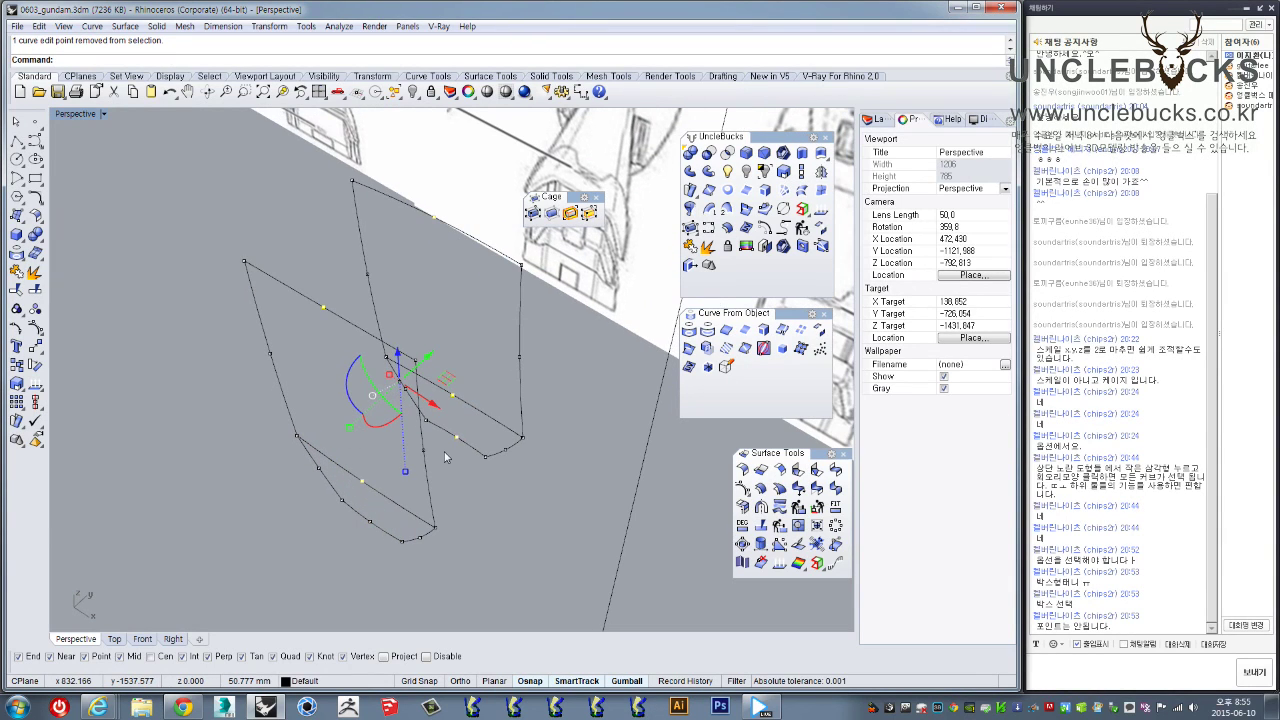
# Deselect the lower-edge points and scale the middle points of the top edges and dividing lines slightly outward along Y
pyautogui.keyDown('ctrl'); pyautogui.moveTo(471, 422); pyautogui.dragTo(471, 421); pyautogui.keyUp('ctrl')
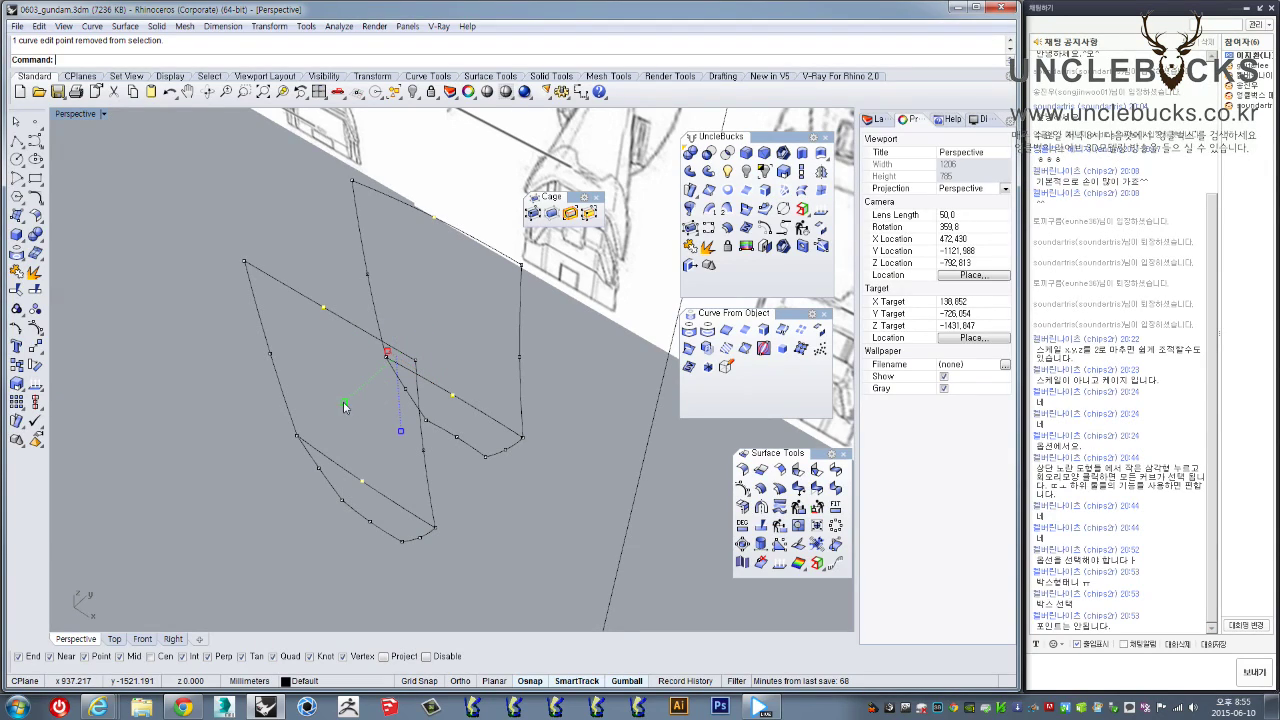
pyautogui.moveTo(343, 407); pyautogui.dragTo(342, 407)
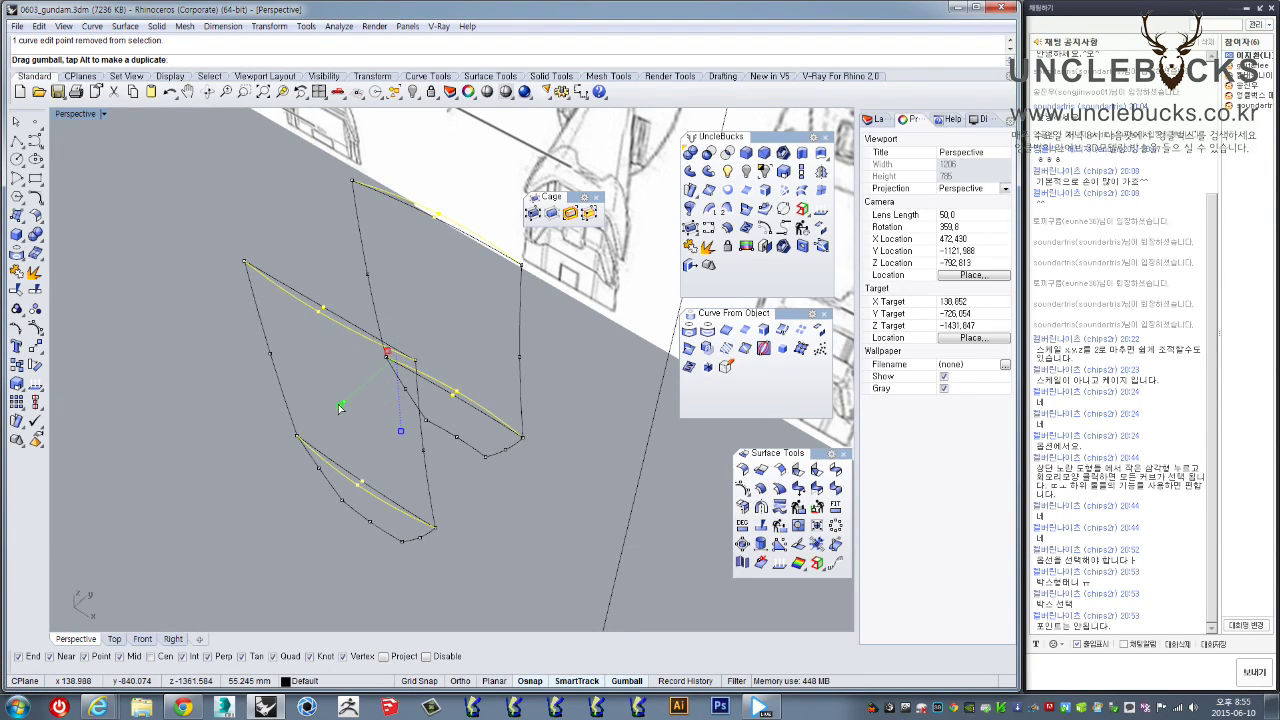
pyautogui.moveTo(340, 408); pyautogui.dragTo(341, 407)
# Draw a straight polyline joining a matching pair of lower-end corners on the two thigh outlines
pyautogui.moveTo(341, 407); pyautogui.dragTo(257, 331, button='right')
pyautogui.moveTo(396, 375); pyautogui.dragTo(433, 476, button='right')
pyautogui.scroll(-5, 263, 390)
pyautogui.scroll(10, 426, 440)
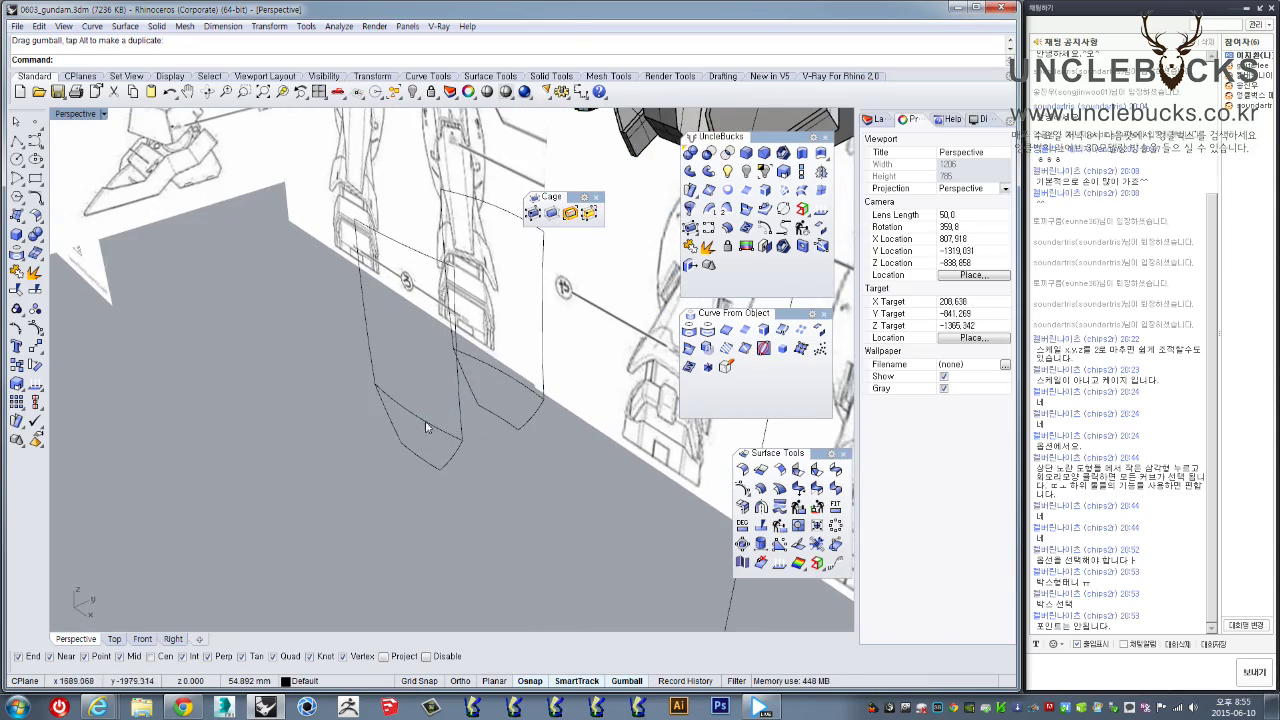
pyautogui.moveTo(400, 467); pyautogui.dragTo(400, 360, button='right')
pyautogui.click(17, 140)
pyautogui.click(311, 457)
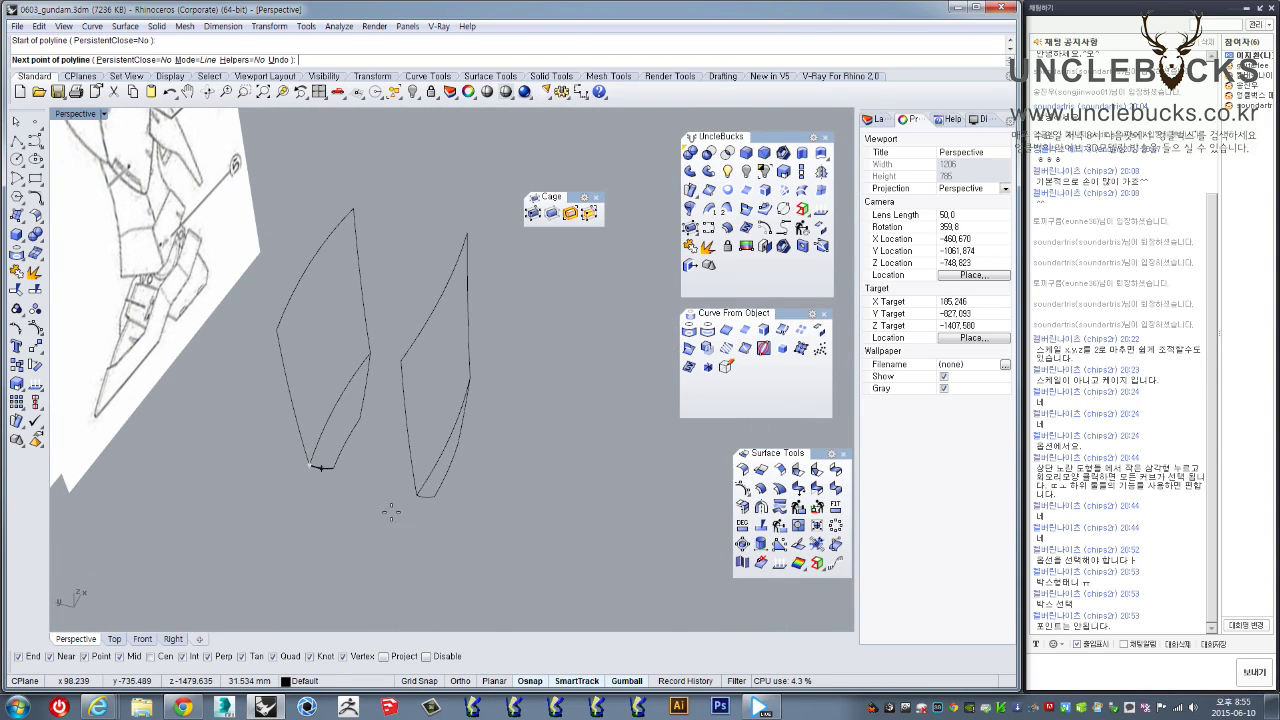
pyautogui.moveTo(412, 487); pyautogui.dragTo(351, 491, button='right')
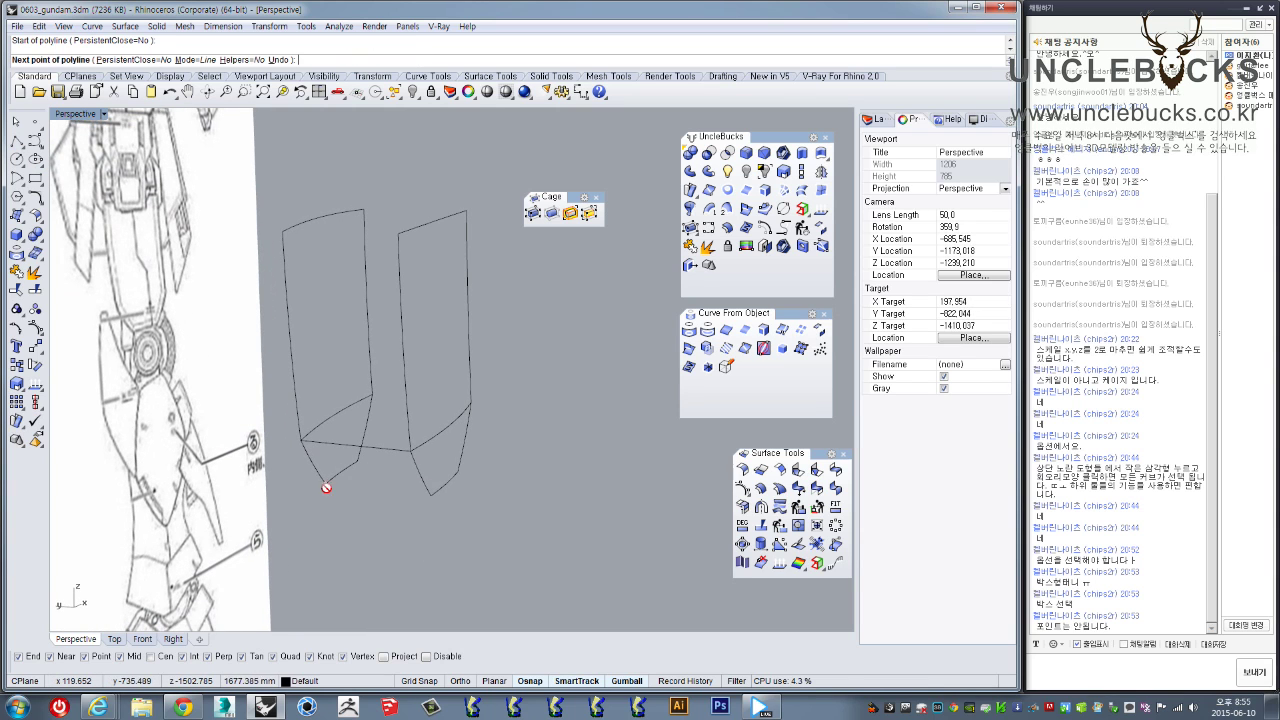
pyautogui.click(433, 495)
pyautogui.rightClick(434, 495)
# Join the other matching lower corners of the two outlines with straight polylines
pyautogui.moveTo(434, 495); pyautogui.dragTo(270, 508, button='right')
pyautogui.rightClick(506, 398)
pyautogui.click(498, 401)
pyautogui.click(432, 444)
pyautogui.rightClick(486, 417)
pyautogui.keyDown('shift'); pyautogui.moveTo(500, 375); pyautogui.dragTo(436, 452, button='right'); pyautogui.keyUp('shift')
pyautogui.rightClick(400, 474)
pyautogui.click(388, 482)
pyautogui.click(310, 532)
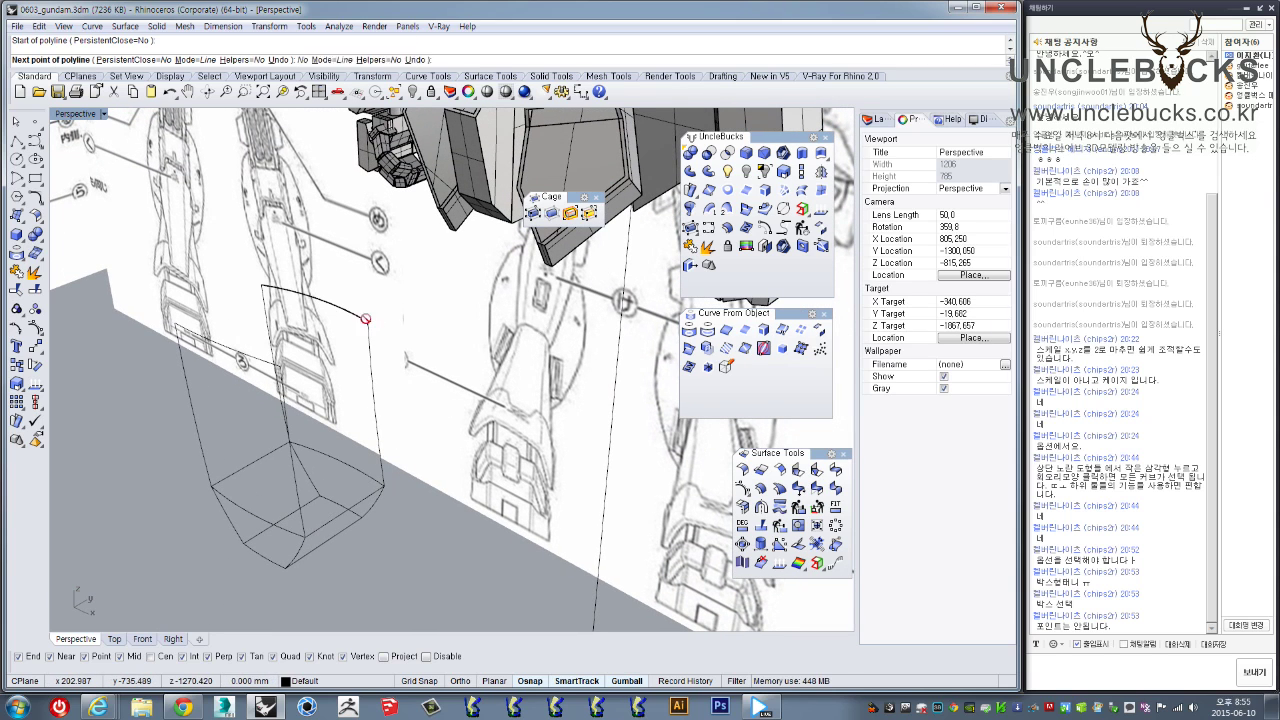
# Draw the polylines joining the matching upper corners of the two thigh outlines
pyautogui.moveTo(366, 400); pyautogui.dragTo(426, 474, button='right')
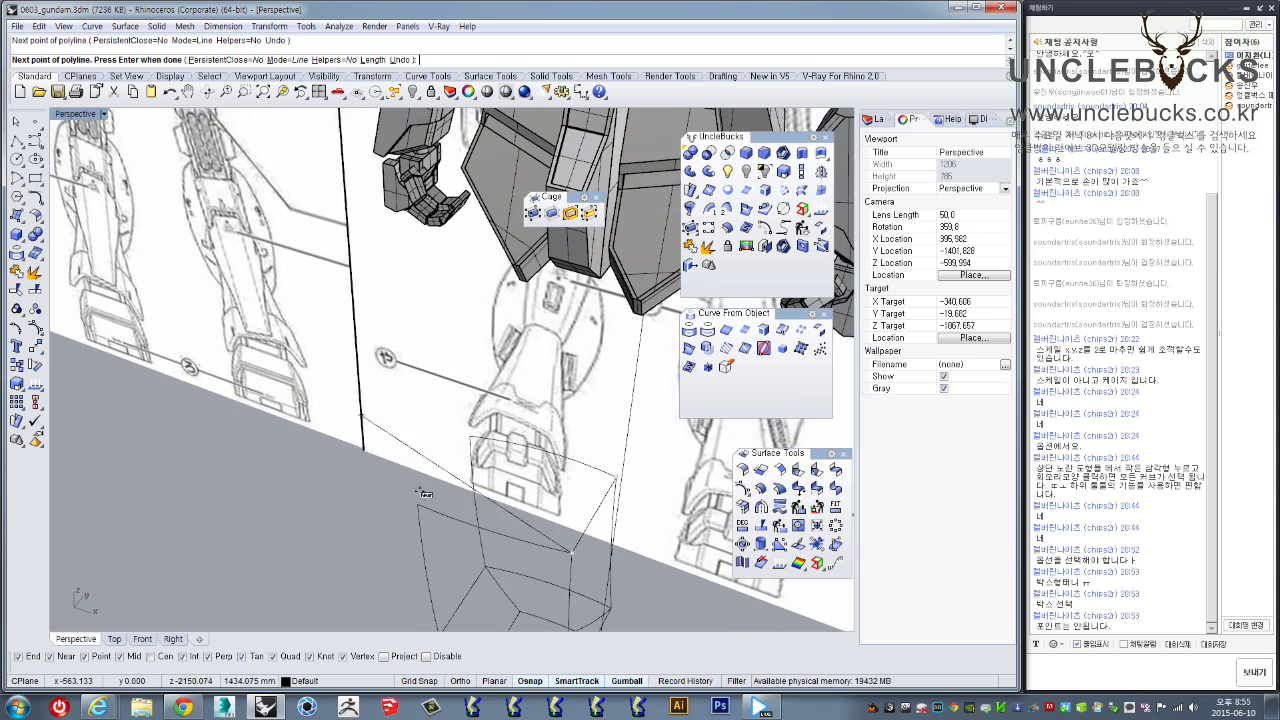
pyautogui.press('Return')
pyautogui.moveTo(492, 527); pyautogui.dragTo(443, 486, button='right')
pyautogui.press('Return')
pyautogui.click(352, 443)
pyautogui.click(278, 511)
pyautogui.press('Return')
# Rebuild the six connecting lines in two groups of three with point count 3 and degree 2
pyautogui.moveTo(278, 511); pyautogui.dragTo(466, 455, button='right')
pyautogui.moveTo(446, 412); pyautogui.dragTo(446, 414)
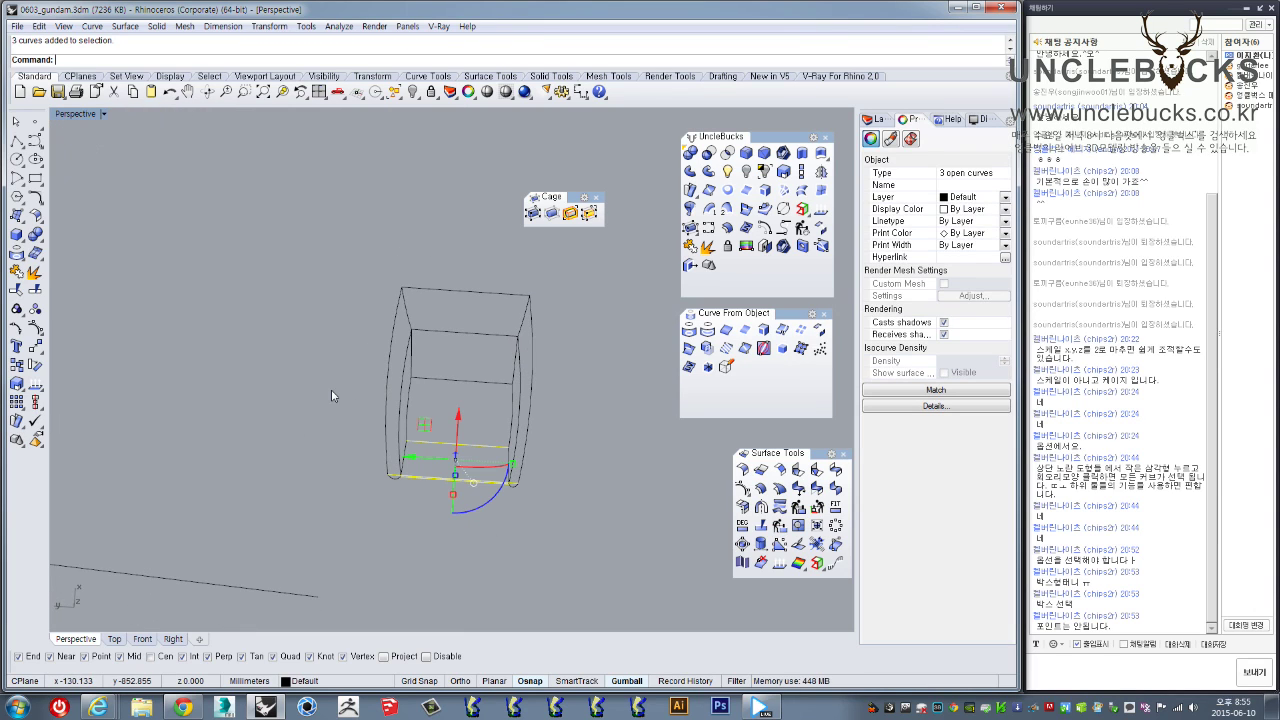
pyautogui.press('Return')
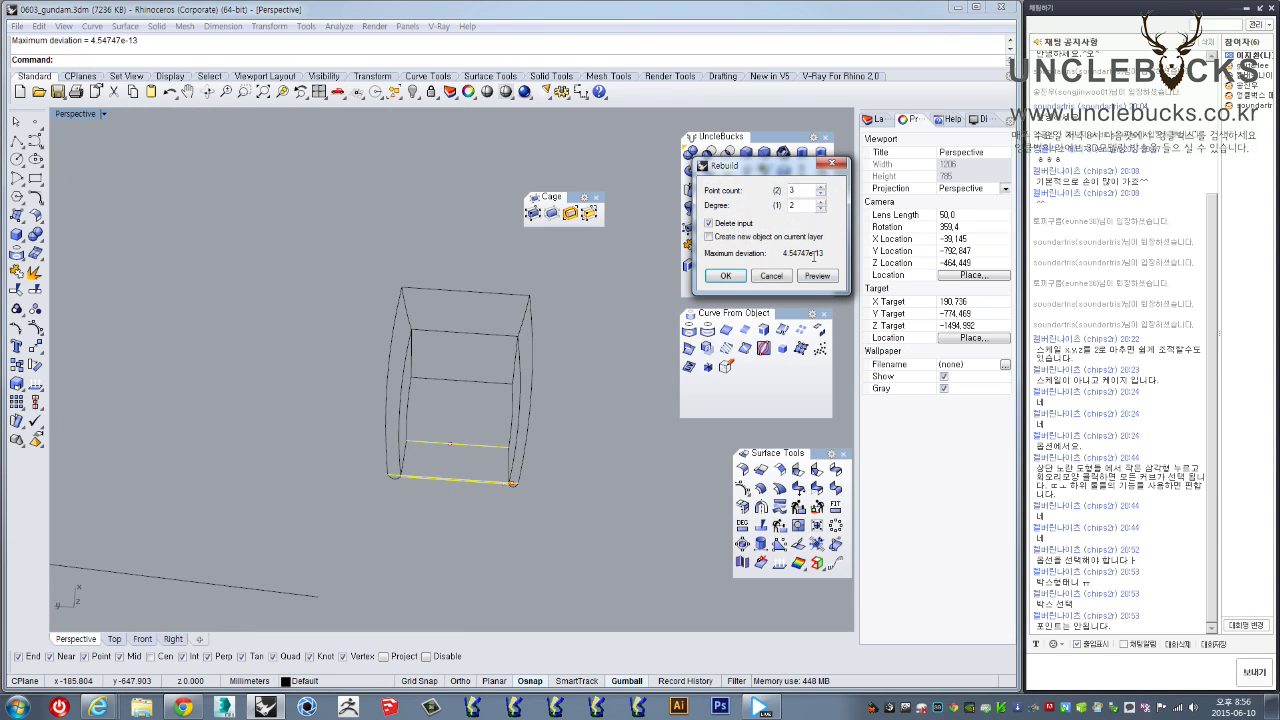
pyautogui.click(726, 276)
pyautogui.moveTo(494, 281); pyautogui.dragTo(460, 408)
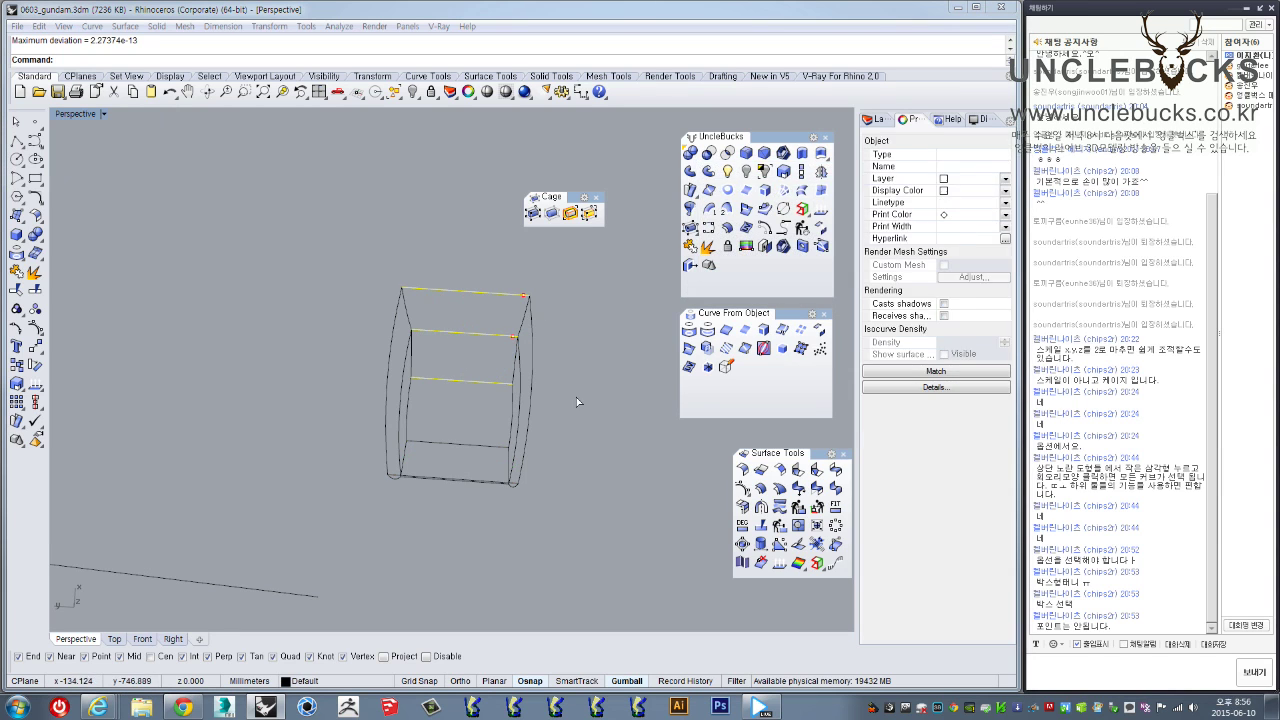
pyautogui.press('Return')
pyautogui.click(719, 274)
# Show the edit points of all 20 curves and move one side's connecting-line middle points about 5 mm outward
pyautogui.moveTo(607, 415); pyautogui.dragTo(598, 372, button='right')
pyautogui.click(554, 514)
pyautogui.moveTo(289, 169); pyautogui.dragTo(290, 168)
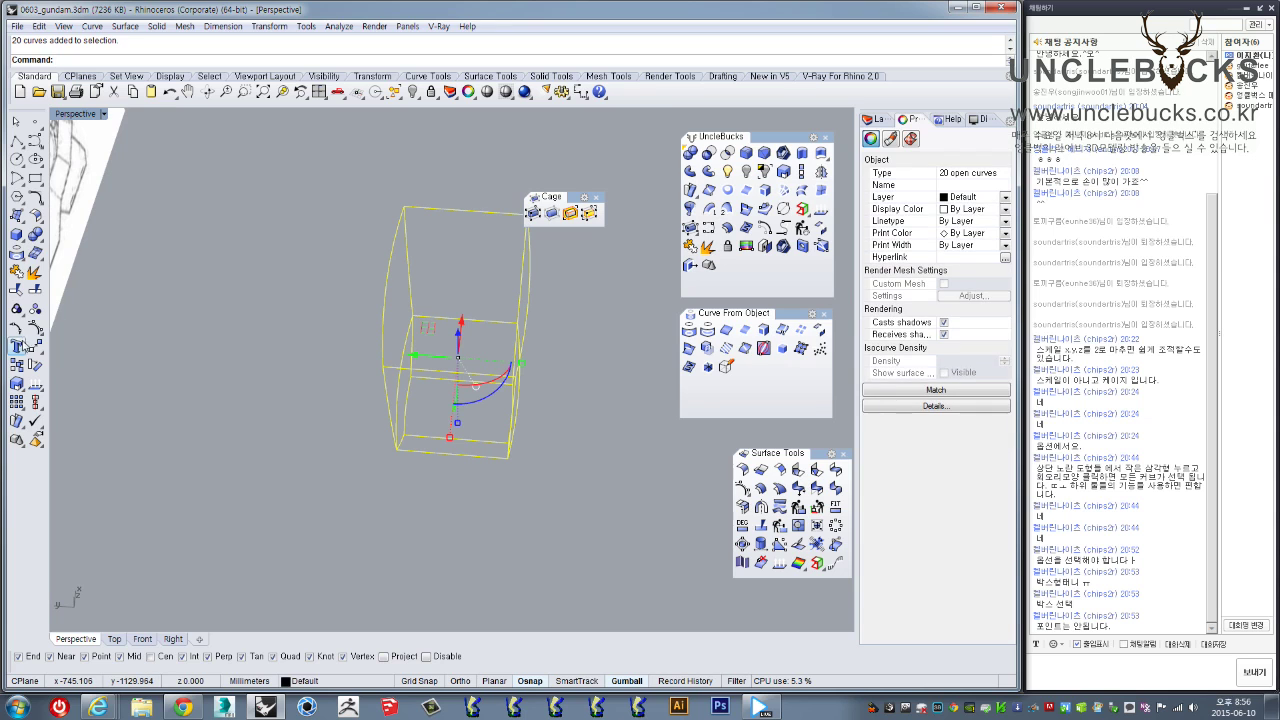
pyautogui.moveTo(362, 415); pyautogui.dragTo(420, 480, button='right')
pyautogui.moveTo(434, 500); pyautogui.dragTo(385, 362)
pyautogui.moveTo(388, 370); pyautogui.dragTo(441, 381, button='right')
pyautogui.moveTo(477, 380); pyautogui.dragTo(474, 391)
pyautogui.moveTo(476, 398); pyautogui.dragTo(466, 422, button='right')
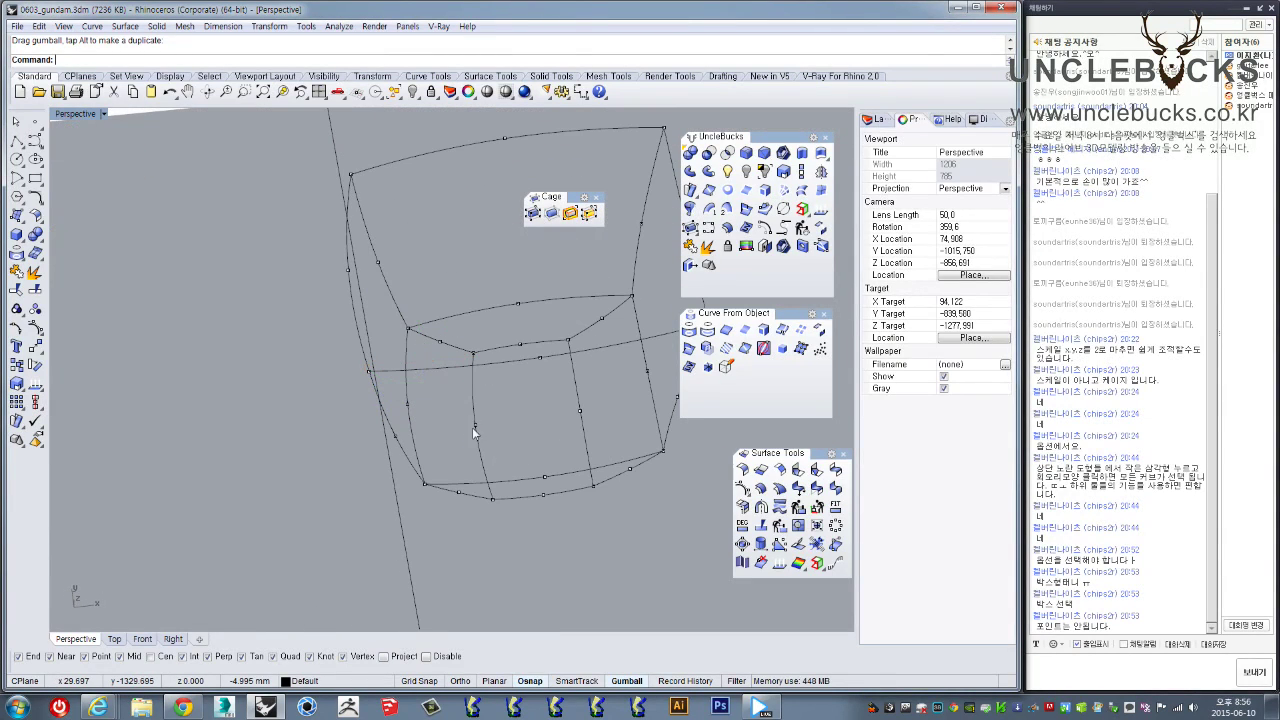
# Move the middle edit points of the three connecting lines on the opposite side about 2.4 mm outward along X
pyautogui.scroll(-3, 567, 401)
pyautogui.moveTo(567, 401); pyautogui.dragTo(525, 405, button='right')
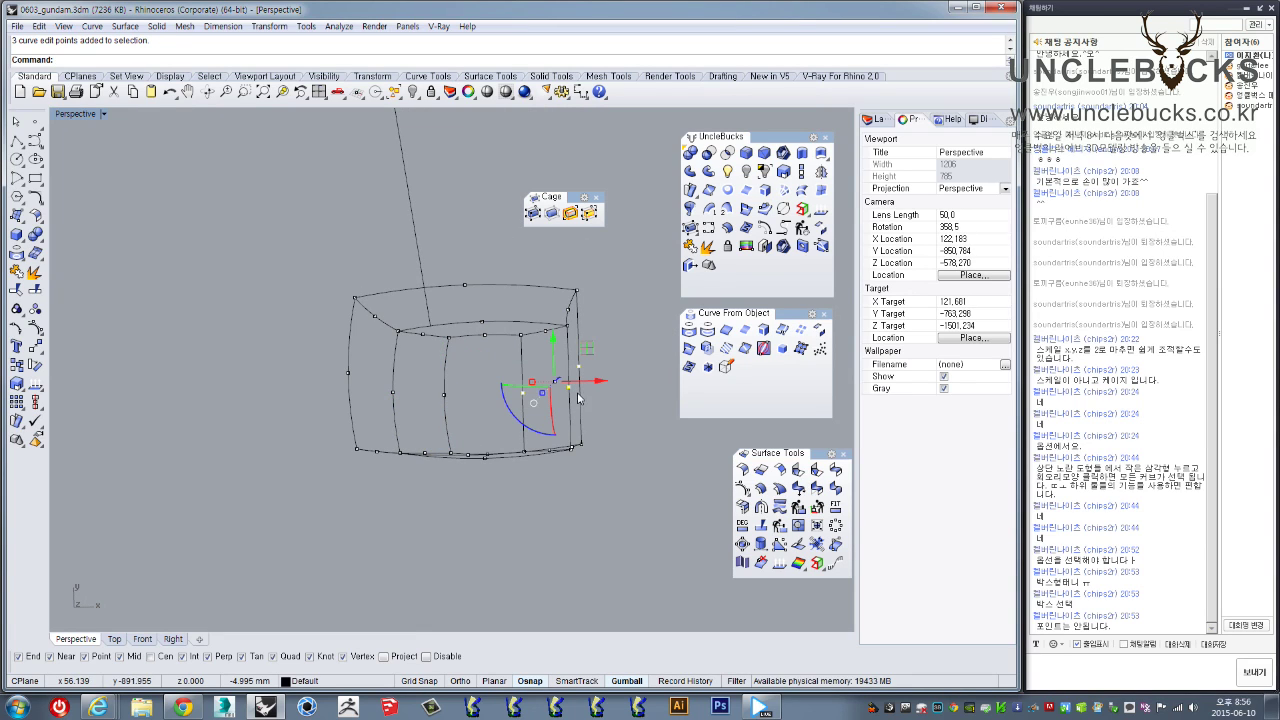
pyautogui.moveTo(580, 388); pyautogui.dragTo(584, 389)
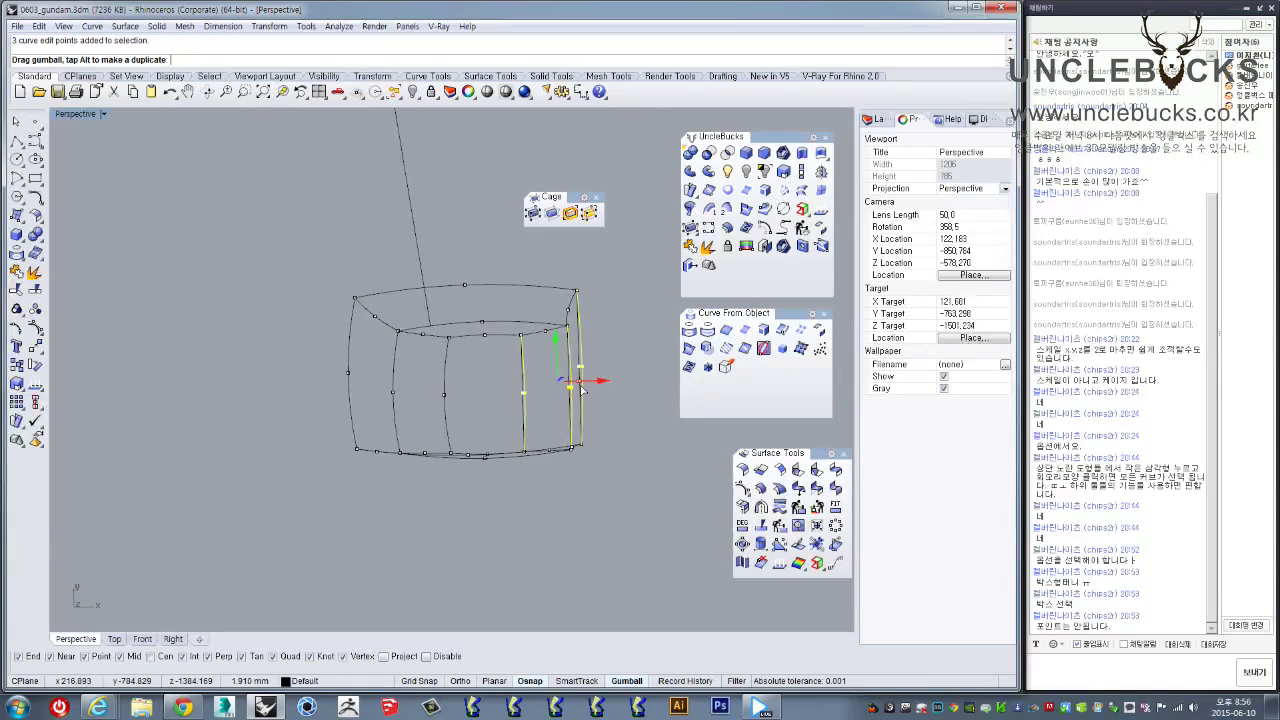
# Create edge-curve surfaces on two adjacent upper faces of the thigh frame from their four boundary curves each
pyautogui.moveTo(584, 390)
pyautogui.mouseDown(button='right')
pyautogui.moveTo(433, 357)
pyautogui.moveTo(417, 298)
pyautogui.moveTo(509, 313)
pyautogui.moveTo(492, 386)
pyautogui.moveTo(453, 380)
pyautogui.moveTo(527, 260)
pyautogui.moveTo(474, 251)
pyautogui.moveTo(514, 371)
pyautogui.moveTo(463, 249)
pyautogui.moveTo(464, 313)
pyautogui.moveTo(509, 397)
pyautogui.moveTo(560, 360)
pyautogui.mouseUp(button='right')
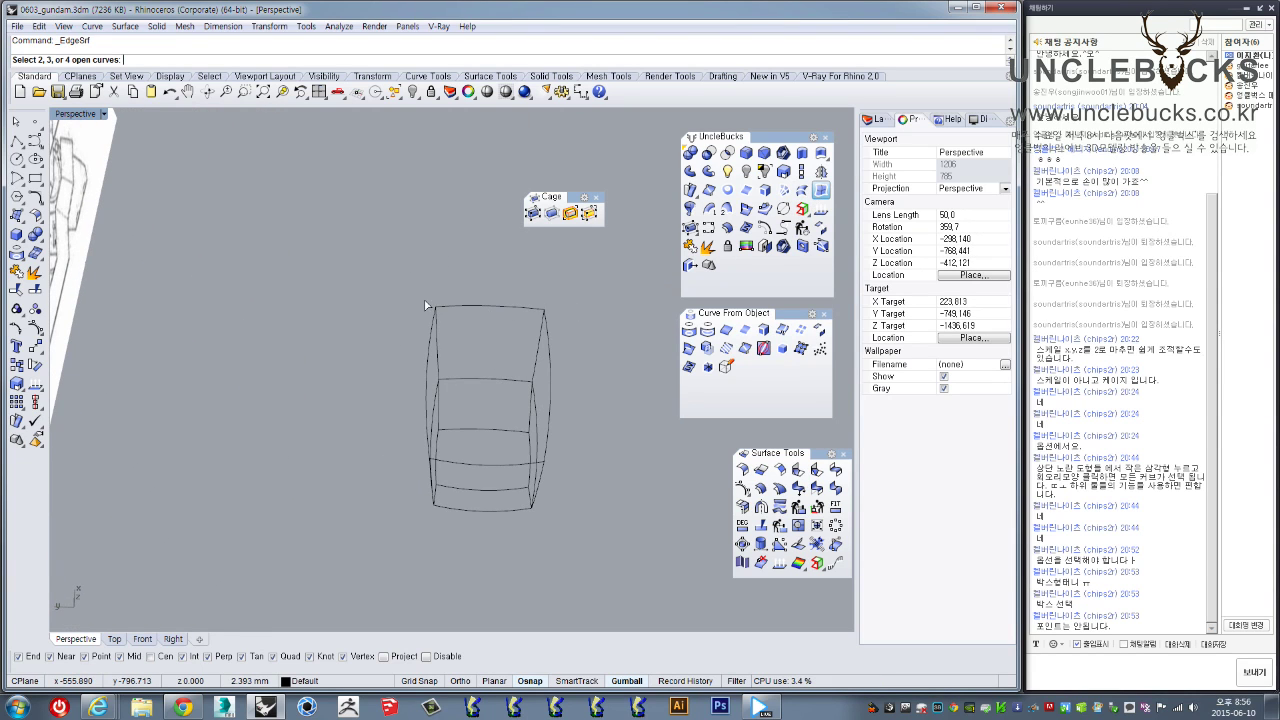
pyautogui.moveTo(569, 387); pyautogui.dragTo(570, 389)
pyautogui.moveTo(583, 401)
pyautogui.mouseDown(button='right')
pyautogui.moveTo(507, 329)
pyautogui.moveTo(574, 347)
pyautogui.moveTo(506, 349)
pyautogui.moveTo(548, 345)
pyautogui.moveTo(534, 366)
pyautogui.mouseUp(button='right')
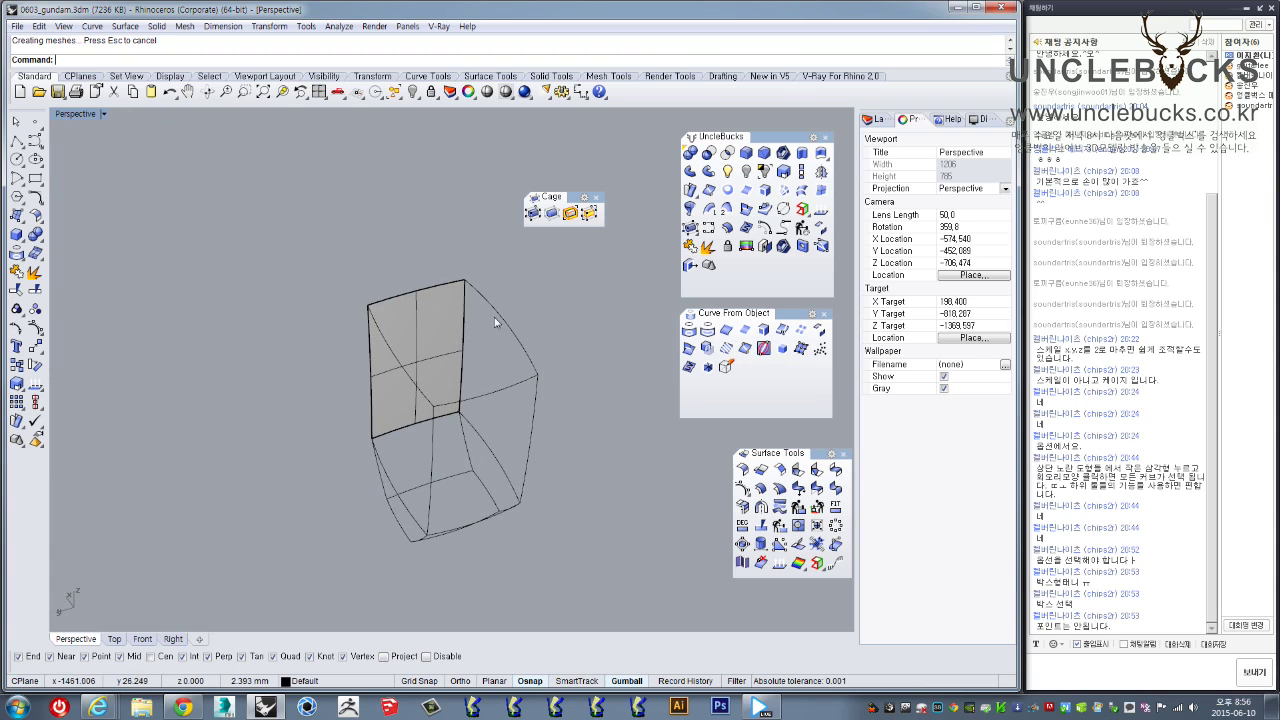
pyautogui.moveTo(457, 258); pyautogui.dragTo(580, 433)
pyautogui.moveTo(580, 433); pyautogui.dragTo(464, 238, button='right')
pyautogui.moveTo(455, 233); pyautogui.dragTo(592, 468)
pyautogui.moveTo(592, 468); pyautogui.dragTo(580, 505, button='right')
pyautogui.click(817, 194)
# Create edge-curve surfaces on the remaining upper side faces of the thigh frame from their four boundary curves each
pyautogui.moveTo(570, 295); pyautogui.dragTo(400, 280, button='right')
pyautogui.moveTo(297, 232); pyautogui.dragTo(382, 482)
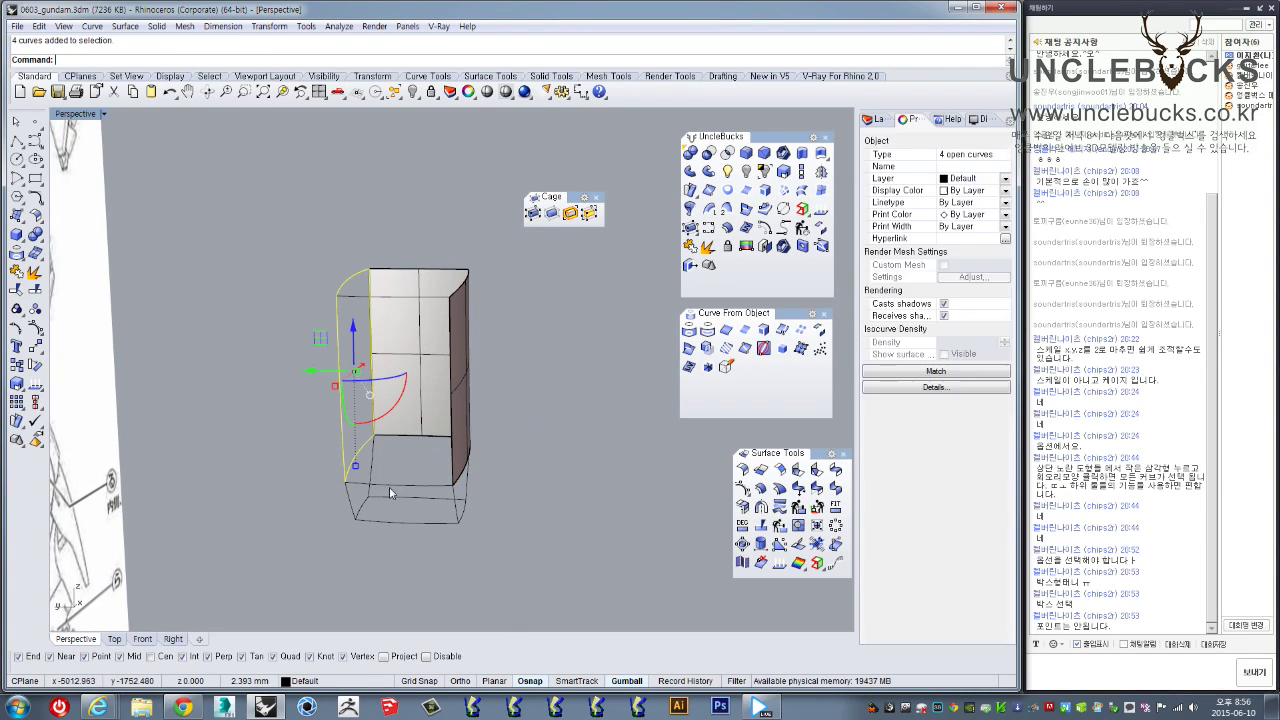
pyautogui.click(822, 196)
pyautogui.moveTo(430, 345); pyautogui.dragTo(198, 520, button='right')
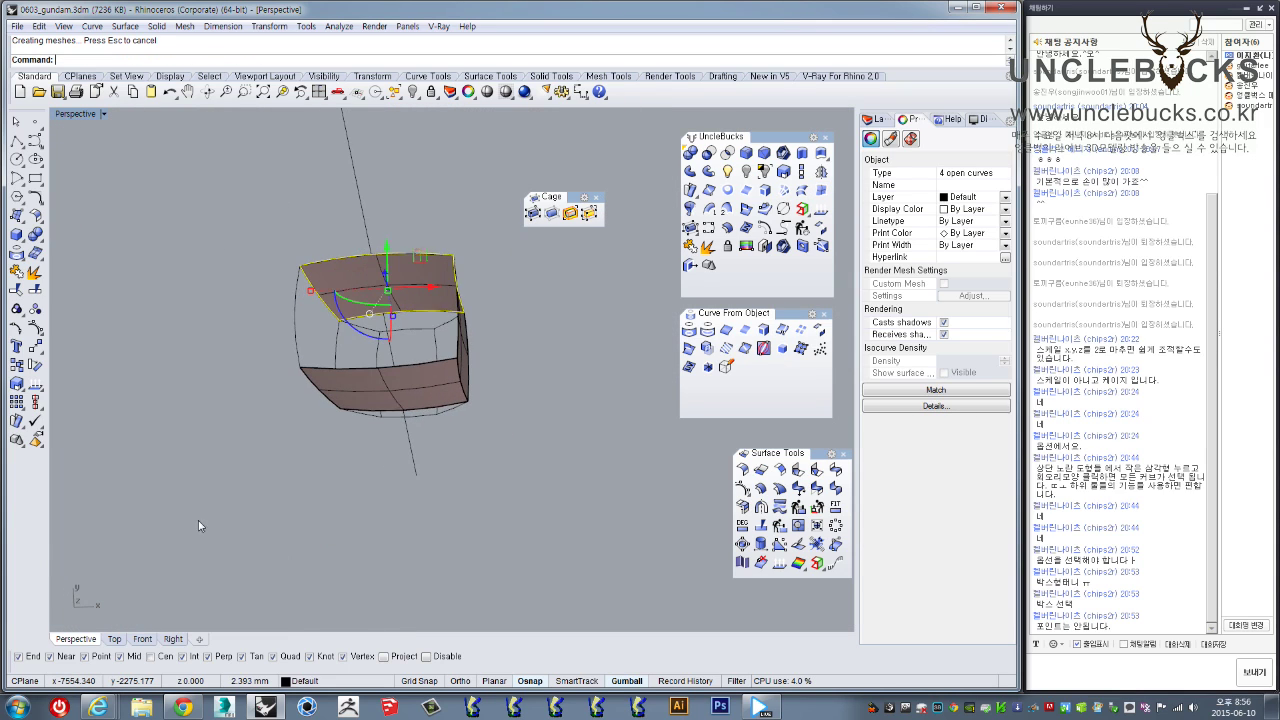
pyautogui.moveTo(244, 218); pyautogui.dragTo(350, 488)
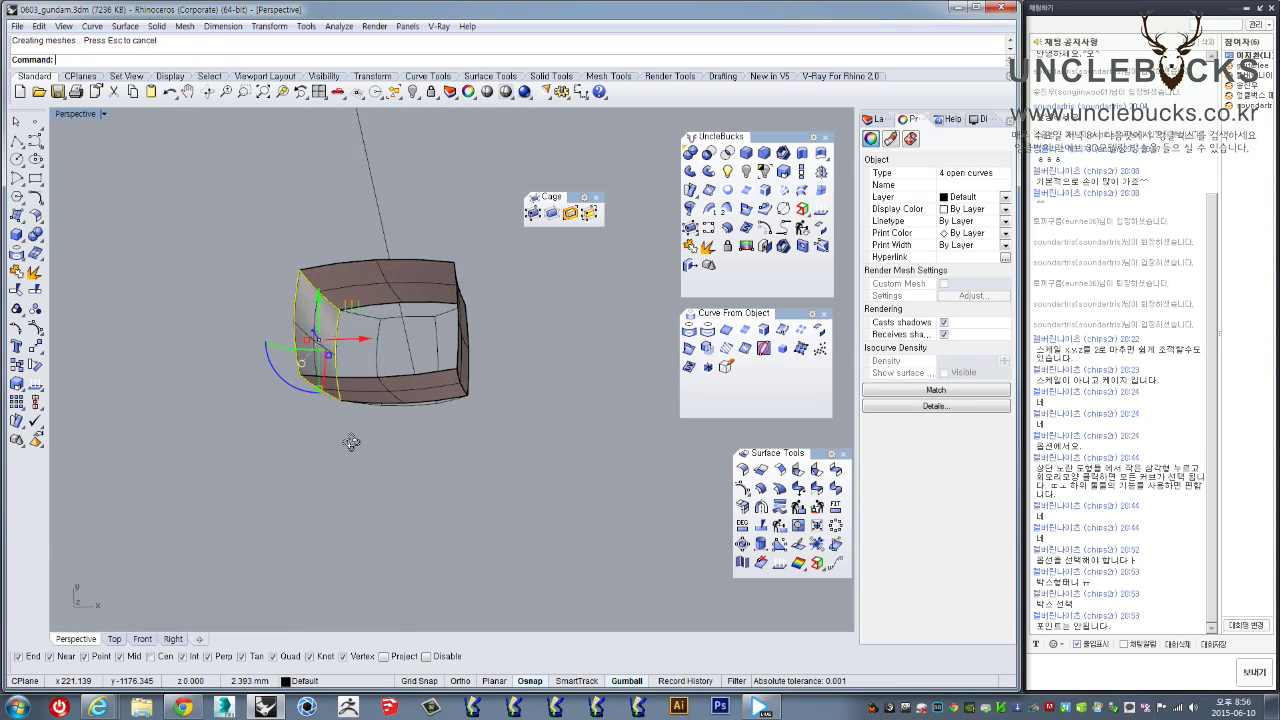
pyautogui.moveTo(352, 492); pyautogui.dragTo(349, 455, button='right')
# Create edge-curve surfaces on the thigh frame's tapered lower faces and its top end
pyautogui.moveTo(296, 242); pyautogui.dragTo(488, 292)
pyautogui.moveTo(486, 296); pyautogui.dragTo(340, 404, button='right')
pyautogui.moveTo(498, 458); pyautogui.dragTo(393, 488, button='right')
pyautogui.moveTo(381, 508); pyautogui.dragTo(568, 395)
pyautogui.moveTo(560, 402)
pyautogui.mouseDown(button='right')
pyautogui.moveTo(484, 450)
pyautogui.moveTo(575, 343)
pyautogui.mouseUp(button='right')
pyautogui.moveTo(705, 417); pyautogui.dragTo(331, 576, button='right')
pyautogui.moveTo(321, 572); pyautogui.dragTo(492, 499)
pyautogui.moveTo(511, 500); pyautogui.dragTo(473, 344, button='right')
pyautogui.moveTo(308, 238); pyautogui.dragTo(497, 300)
pyautogui.press('space')
pyautogui.moveTo(511, 411); pyautogui.dragTo(340, 458, button='right')
pyautogui.moveTo(307, 439); pyautogui.dragTo(547, 527)
pyautogui.press('space')
pyautogui.moveTo(547, 527); pyautogui.dragTo(333, 430, button='right')
pyautogui.moveTo(501, 477); pyautogui.dragTo(519, 470, button='right')
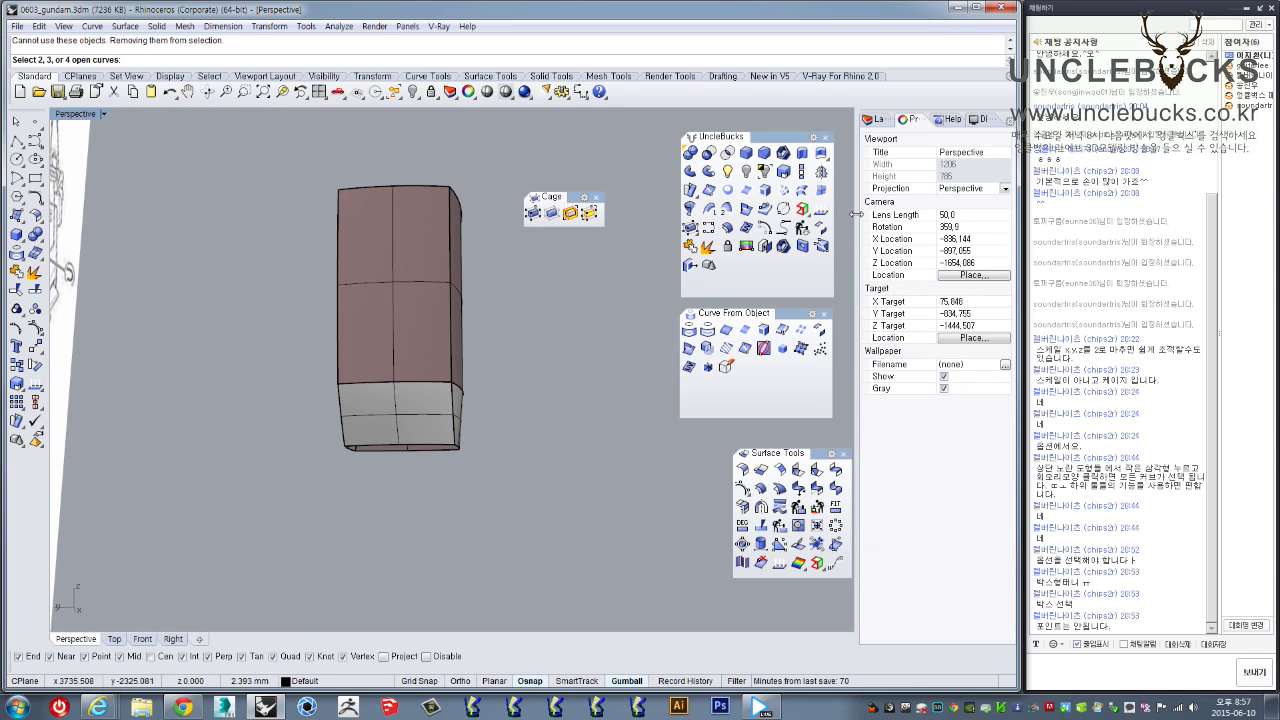
# Close the thigh's narrow bottom opening with an edge-curve surface from its four boundary curves
pyautogui.scroll(3, 417, 448)
pyautogui.press('Escape')
pyautogui.click(488, 443)
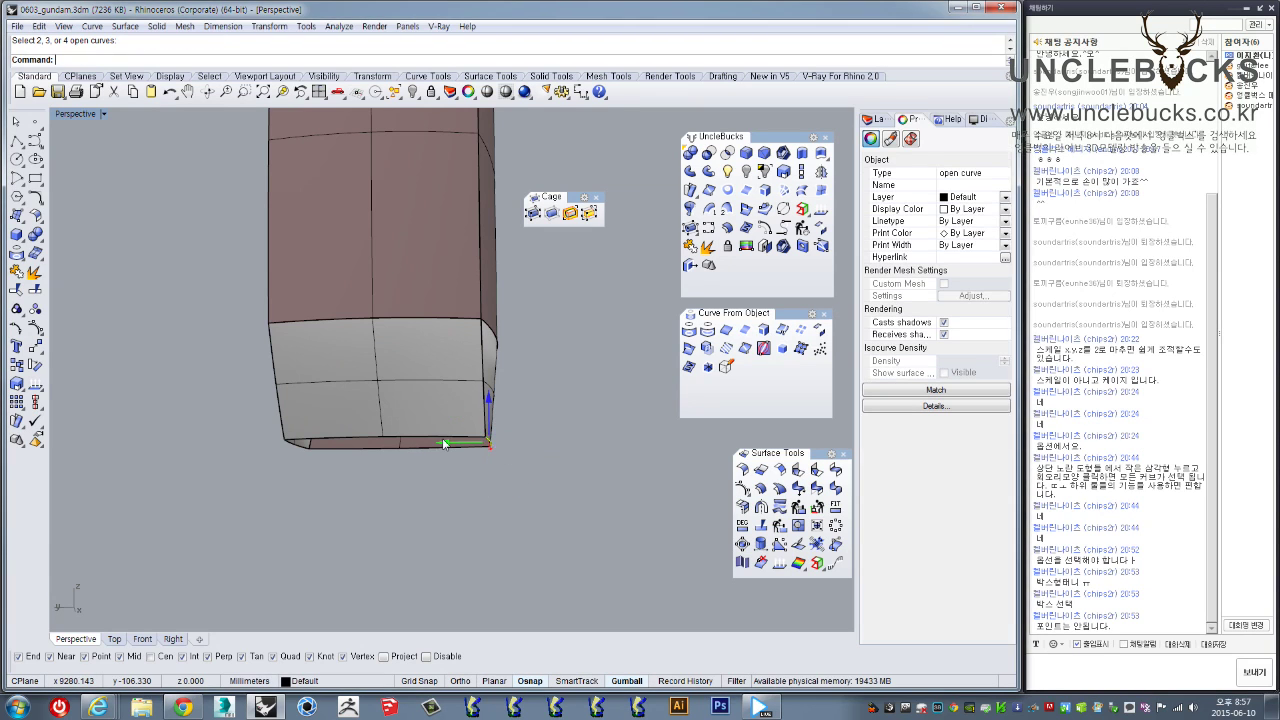
pyautogui.moveTo(256, 408); pyautogui.dragTo(515, 470)
pyautogui.click(819, 191)
pyautogui.moveTo(566, 346); pyautogui.dragTo(482, 483, button='right')
# Join all of the thigh's surfaces into one closed polysurface
pyautogui.scroll(-6, 482, 483)
pyautogui.moveTo(506, 440); pyautogui.dragTo(555, 470, button='right')
pyautogui.moveTo(423, 266); pyautogui.dragTo(614, 516)
pyautogui.click(690, 248)
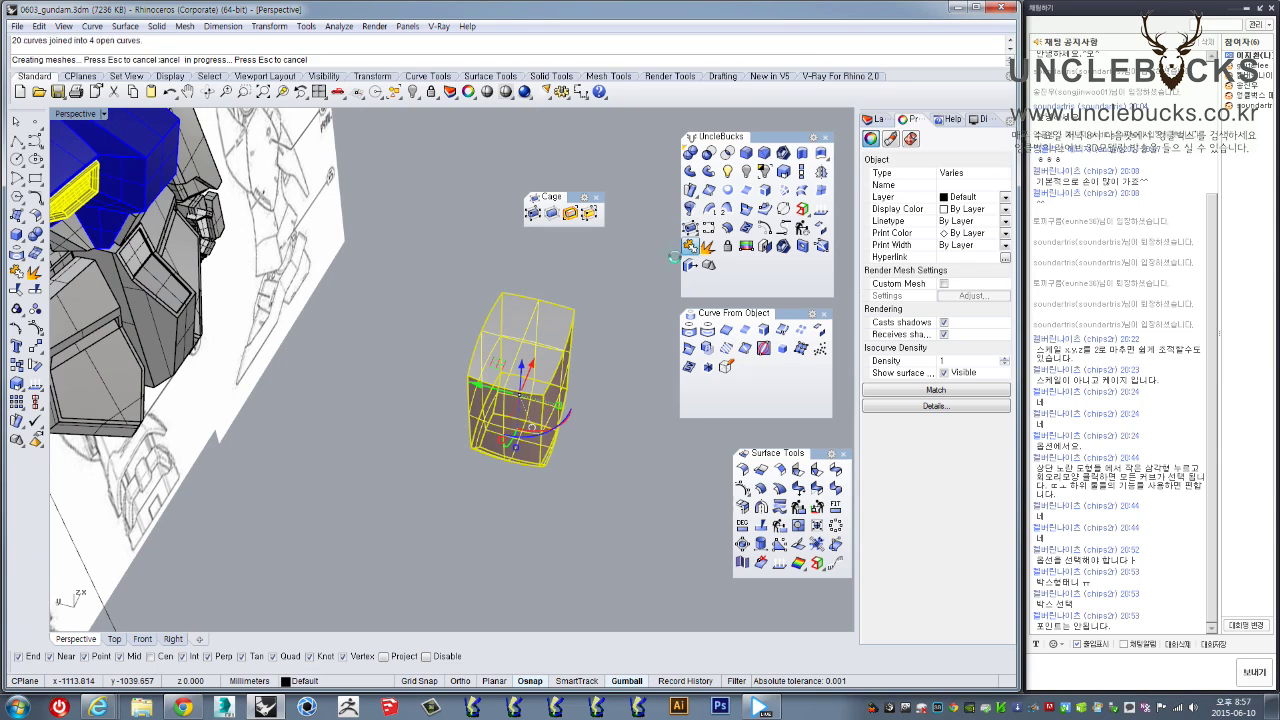
pyautogui.click(533, 416)
# Add the curve-selection tool to the custom toolbar and delete the leftover frame curves
pyautogui.moveTo(533, 416); pyautogui.dragTo(437, 163, button='right')
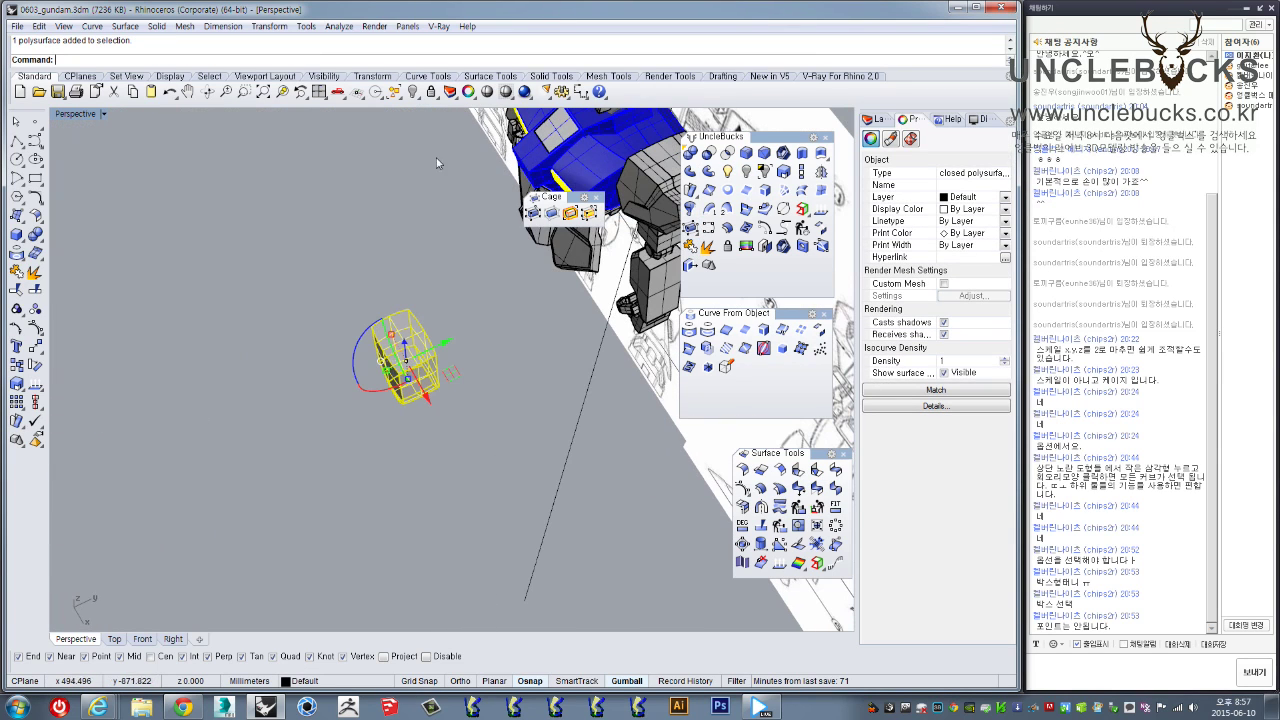
pyautogui.click(394, 92)
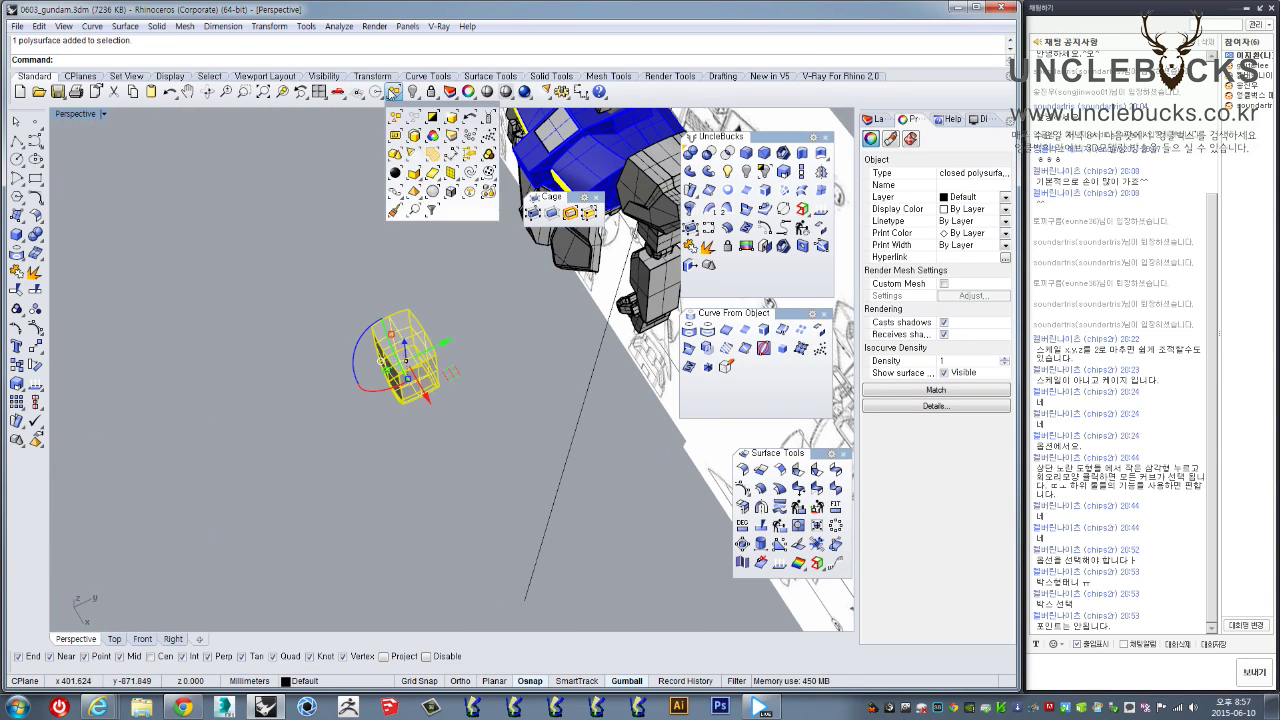
pyautogui.click(728, 264)
pyautogui.moveTo(447, 378); pyautogui.dragTo(612, 417, button='right')
pyautogui.click(464, 434)
pyautogui.scroll(5, 465, 434)
pyautogui.click(728, 266)
pyautogui.press('Delete')
# Move the thigh solid about 694 mm along X in the Front view onto the thigh of the adjacent leg drawing
pyautogui.scroll(-6, 495, 412)
pyautogui.moveTo(545, 376); pyautogui.dragTo(300, 330, button='right')
pyautogui.click(495, 393)
pyautogui.scroll(3, 440, 385)
pyautogui.doubleClick(70, 114)
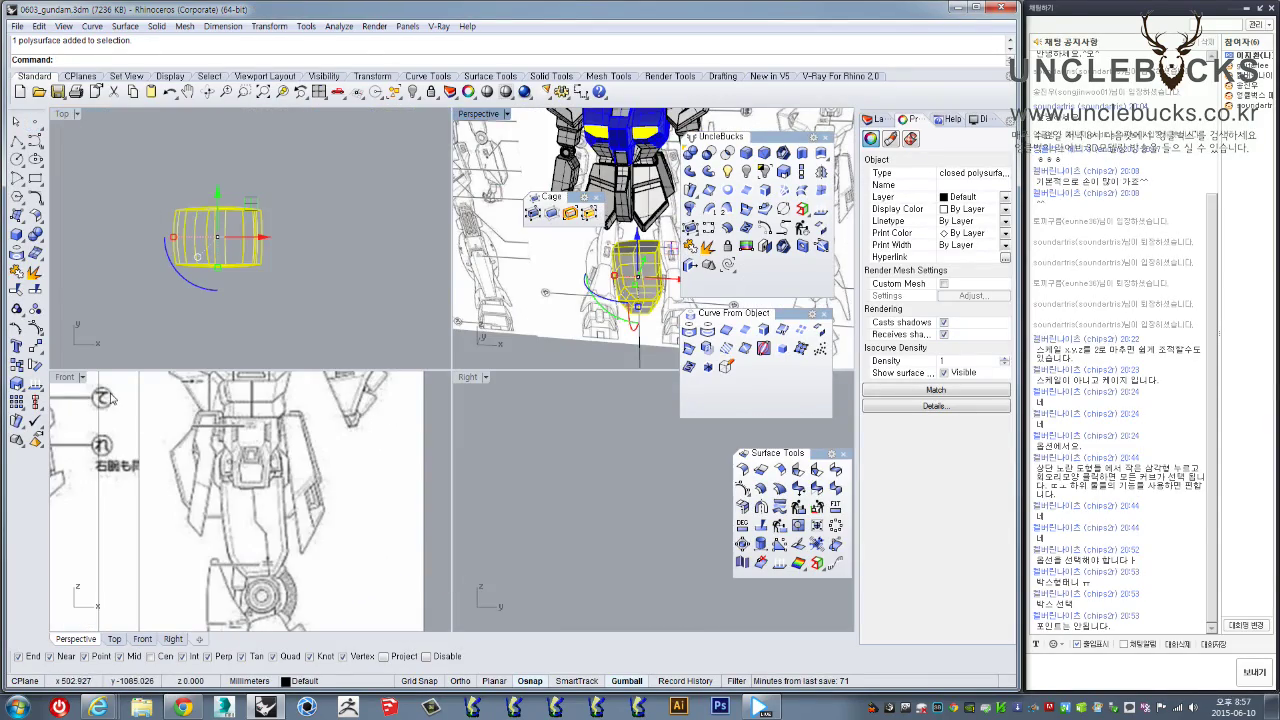
pyautogui.doubleClick(67, 378)
pyautogui.moveTo(220, 388); pyautogui.dragTo(325, 380, button='right')
pyautogui.scroll(-12, 325, 380)
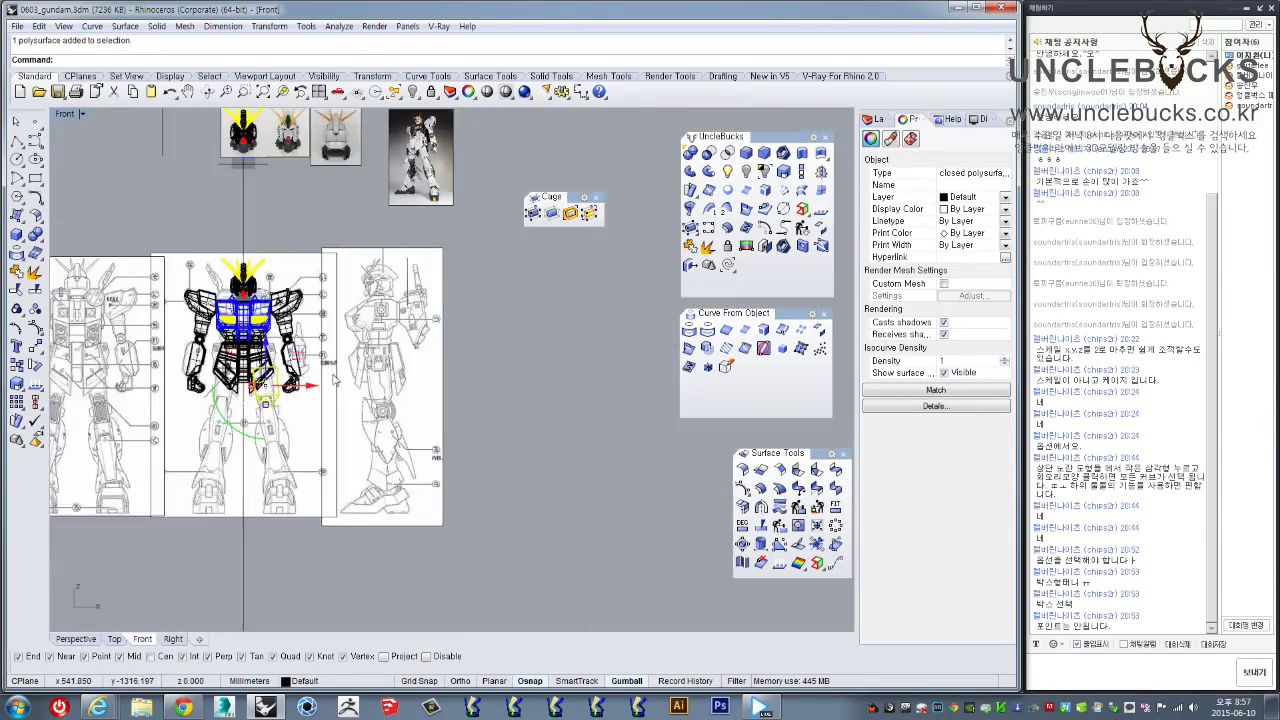
pyautogui.scroll(6, 322, 378)
pyautogui.moveTo(214, 372); pyautogui.dragTo(480, 367)
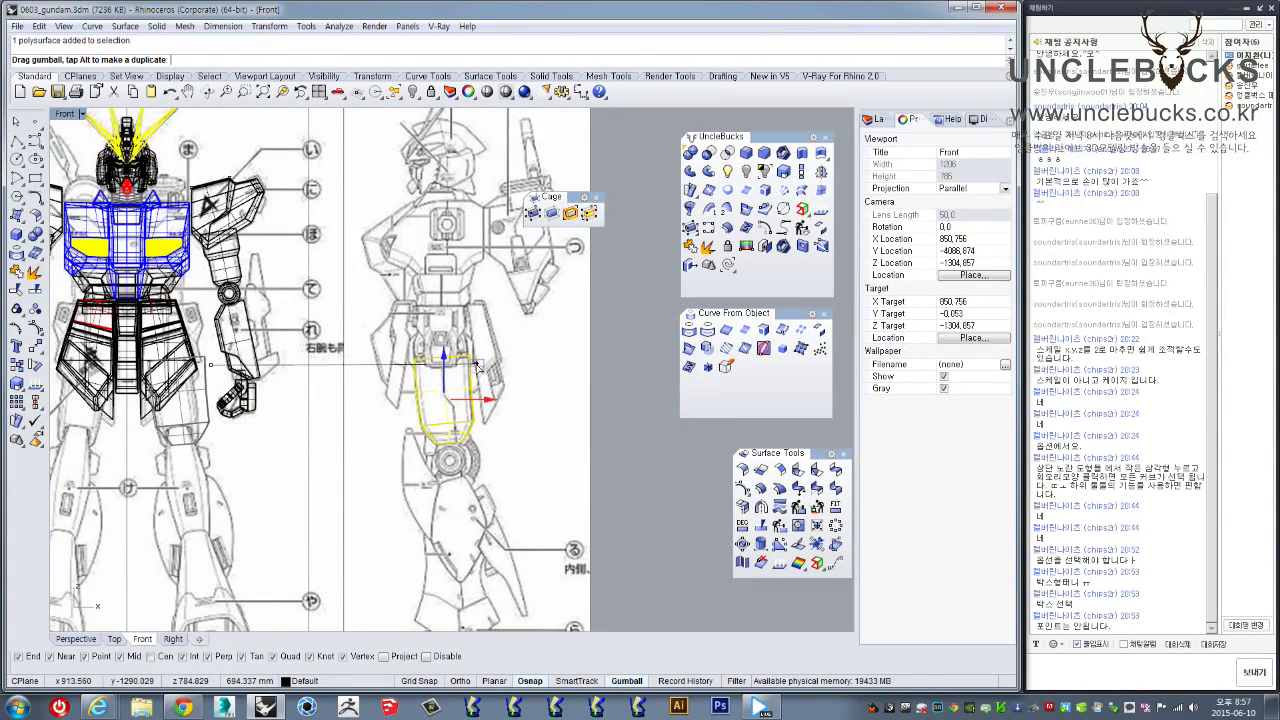
pyautogui.moveTo(478, 366); pyautogui.dragTo(478, 366)
pyautogui.scroll(8, 470, 362)
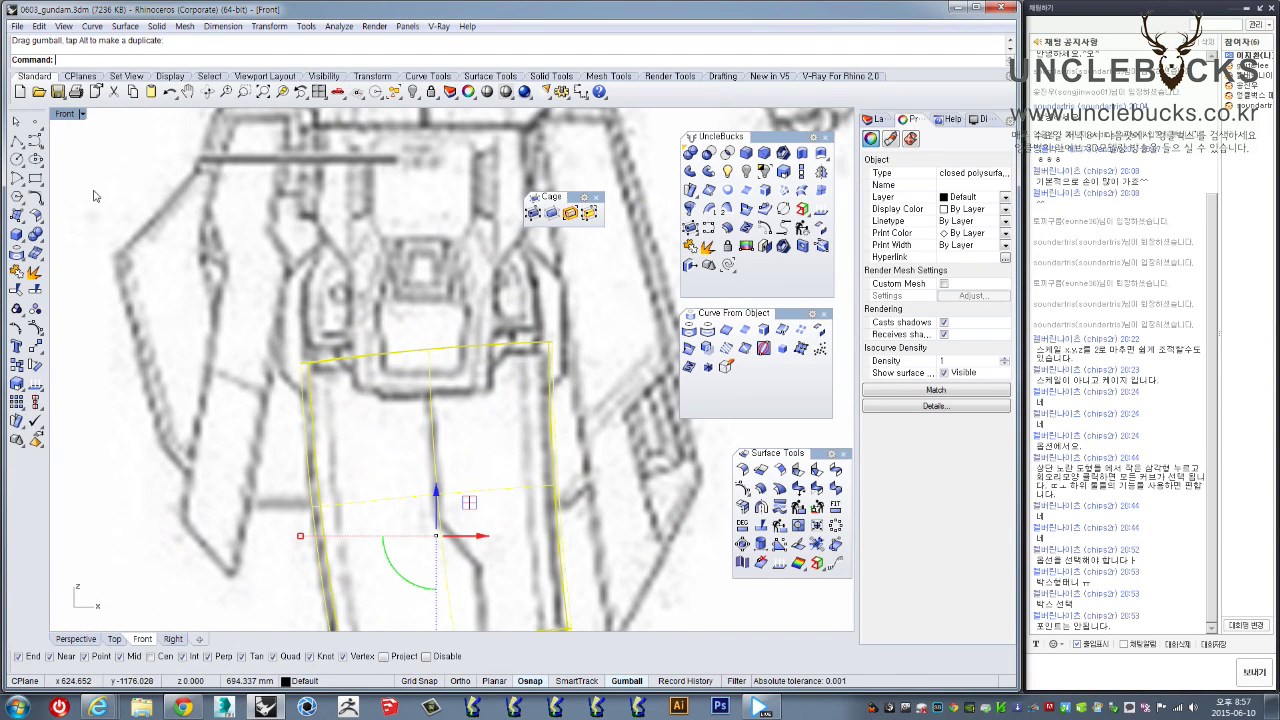
pyautogui.moveTo(363, 507); pyautogui.dragTo(340, 582, button='right')
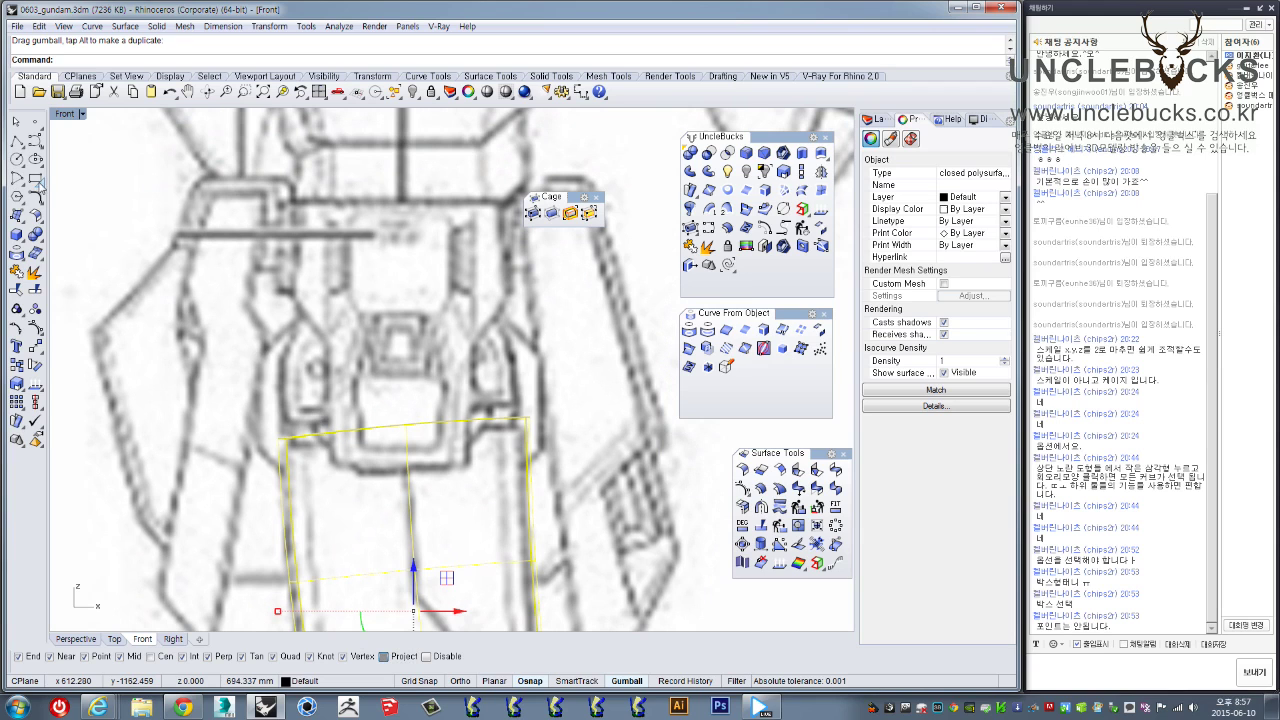
# Draw a circle on the hip joint above the thigh and shift it to centre it on the joint drawing
pyautogui.click(12, 144)
pyautogui.moveTo(268, 432)
pyautogui.mouseDown(button='right')
pyautogui.moveTo(266, 380)
pyautogui.moveTo(268, 427)
pyautogui.mouseUp(button='right')
pyautogui.scroll(4, 288, 428)
pyautogui.scroll(-4, 299, 424)
pyautogui.moveTo(300, 387); pyautogui.dragTo(291, 413, button='right')
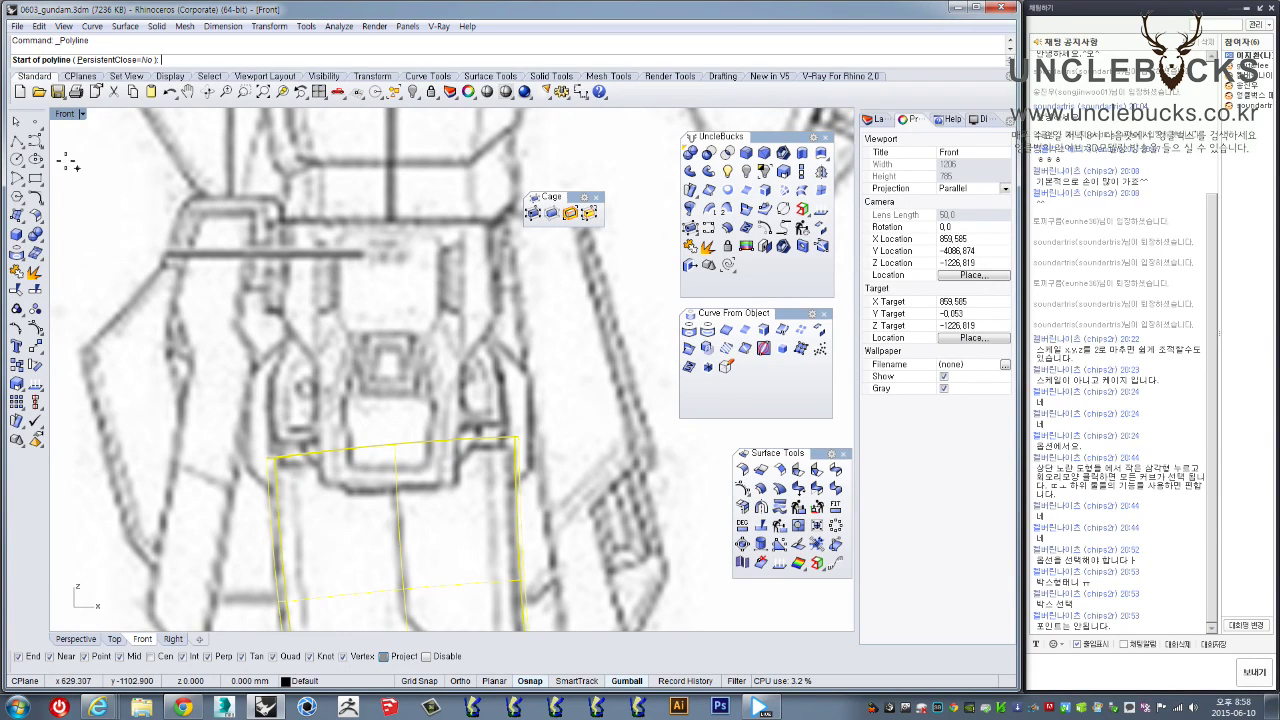
pyautogui.click(17, 161)
pyautogui.click(383, 379)
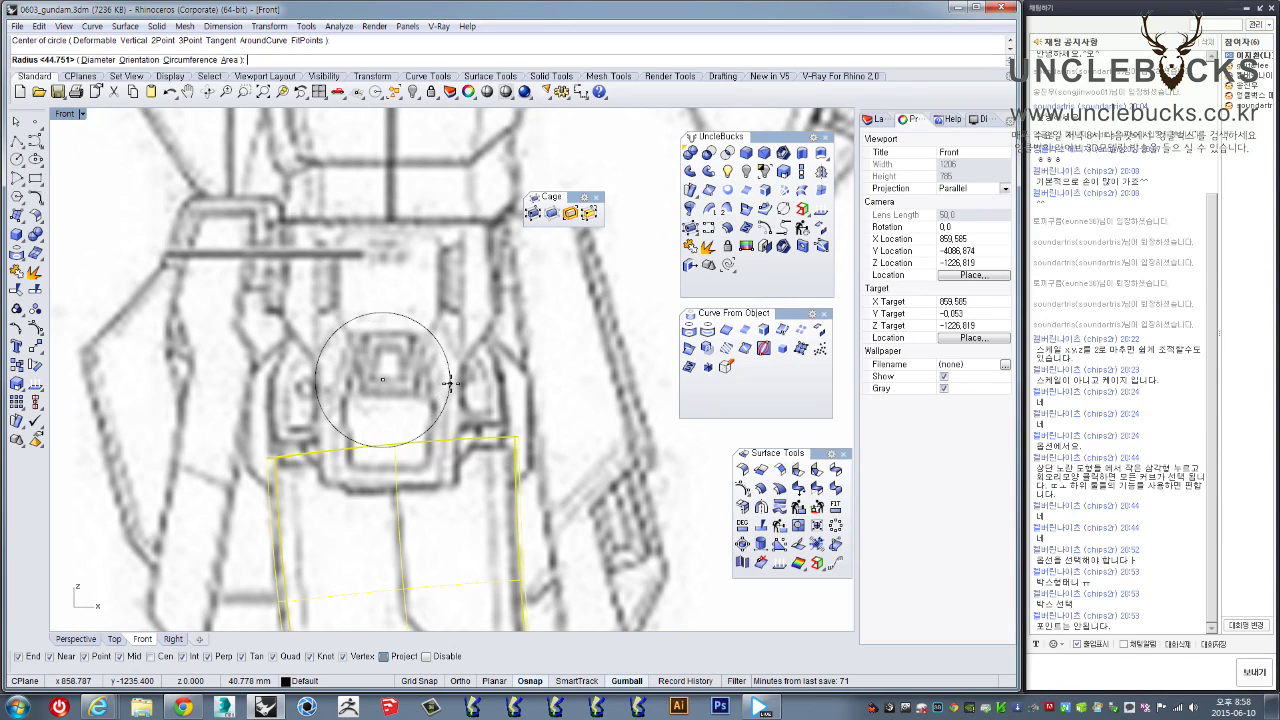
pyautogui.click(454, 378)
pyautogui.click(454, 378)
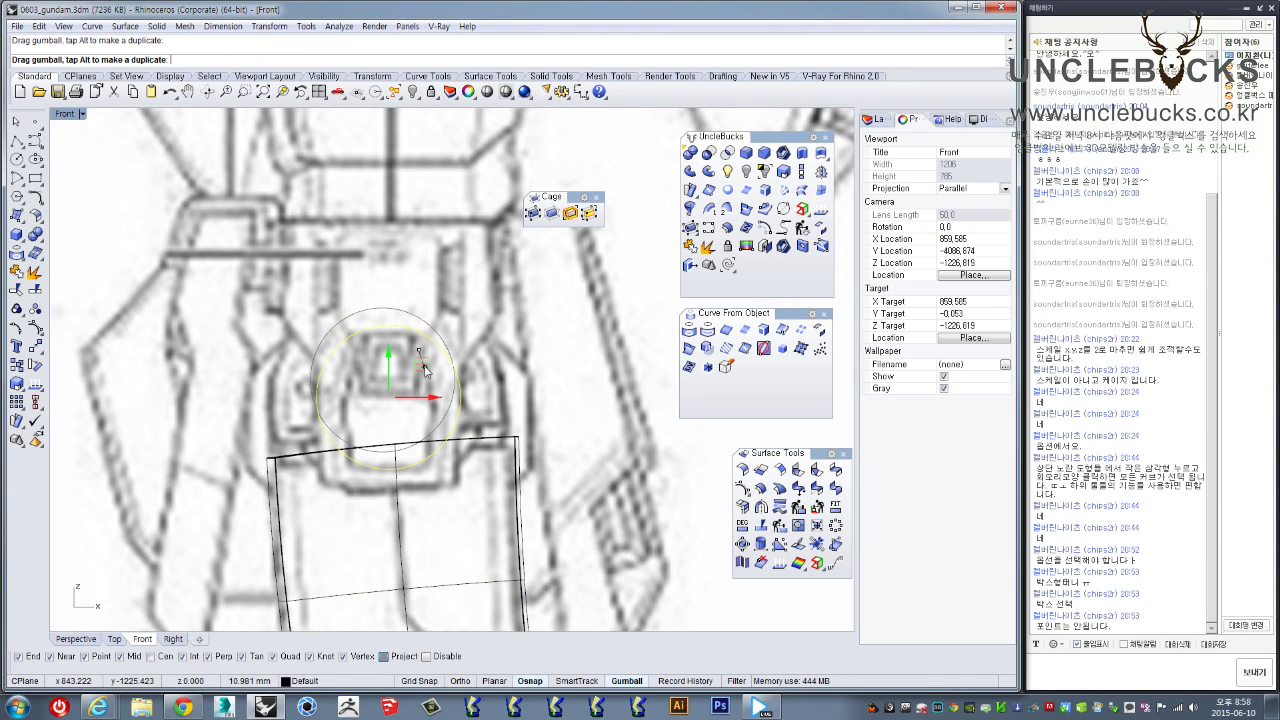
pyautogui.moveTo(424, 367); pyautogui.dragTo(424, 367)
# Create an enlarged concentric copy of the hip circle, about 71 mm in radius
pyautogui.moveTo(315, 398); pyautogui.dragTo(271, 399)
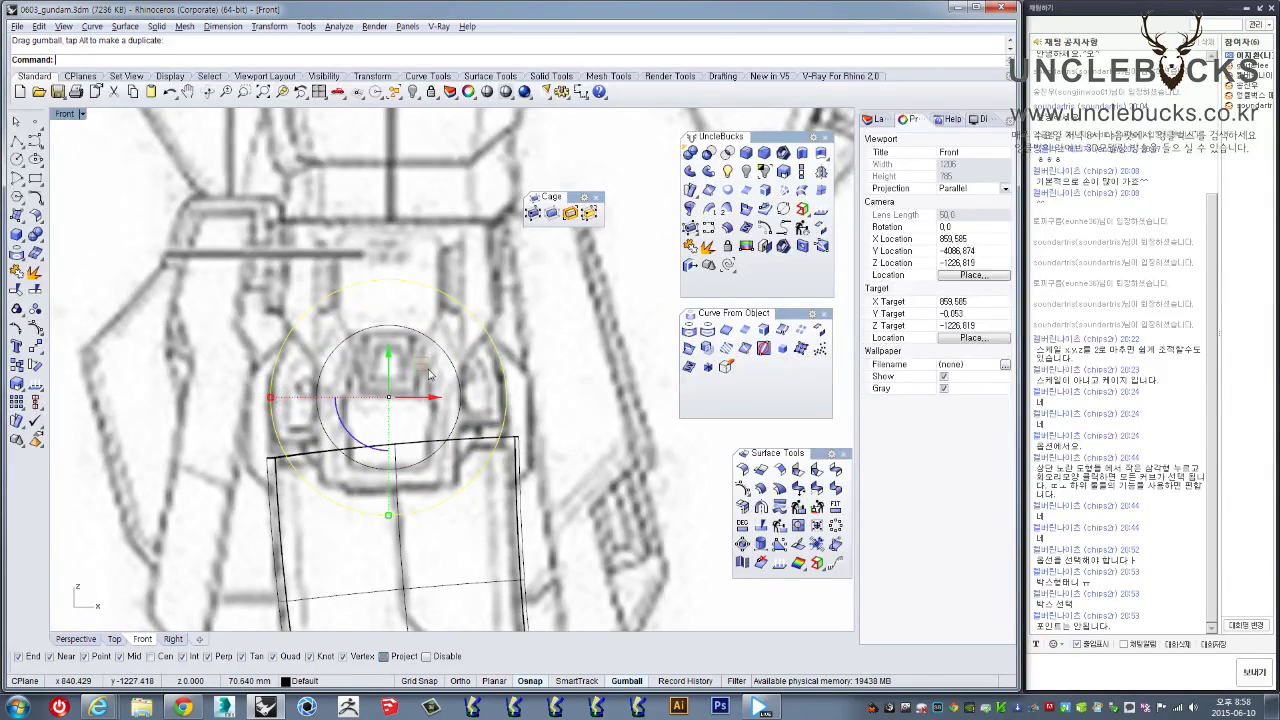
pyautogui.moveTo(475, 351); pyautogui.dragTo(466, 397, button='right')
pyautogui.scroll(-4, 468, 398)
pyautogui.click(523, 370)
pyautogui.scroll(-2, 500, 380)
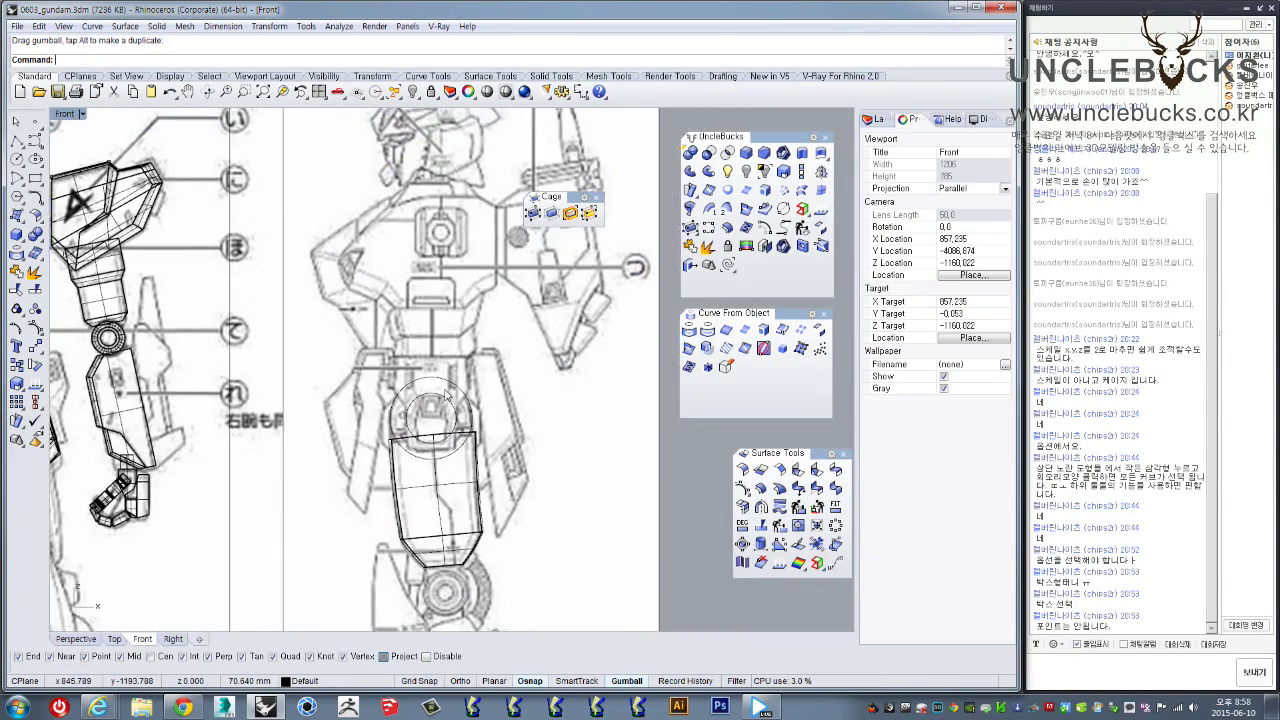
pyautogui.scroll(4, 445, 395)
# Rebuild the outer hip circle with a point count of 8
pyautogui.click(425, 358)
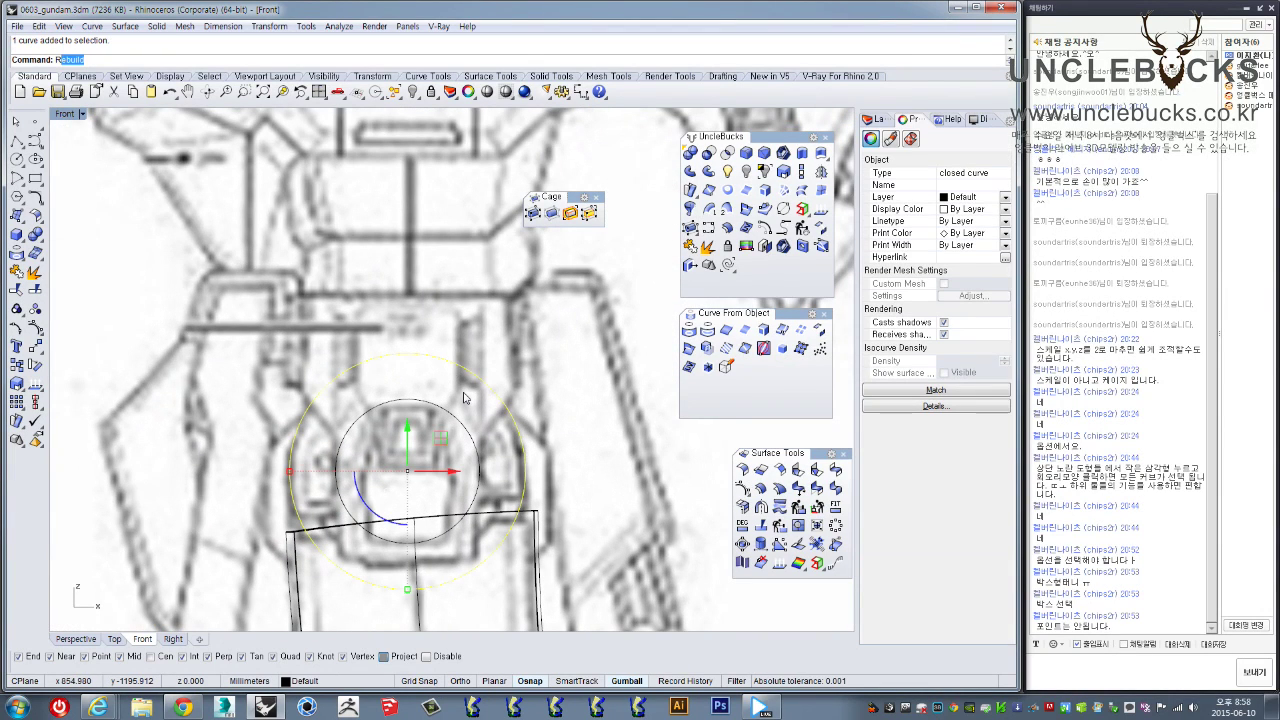
pyautogui.press('Return')
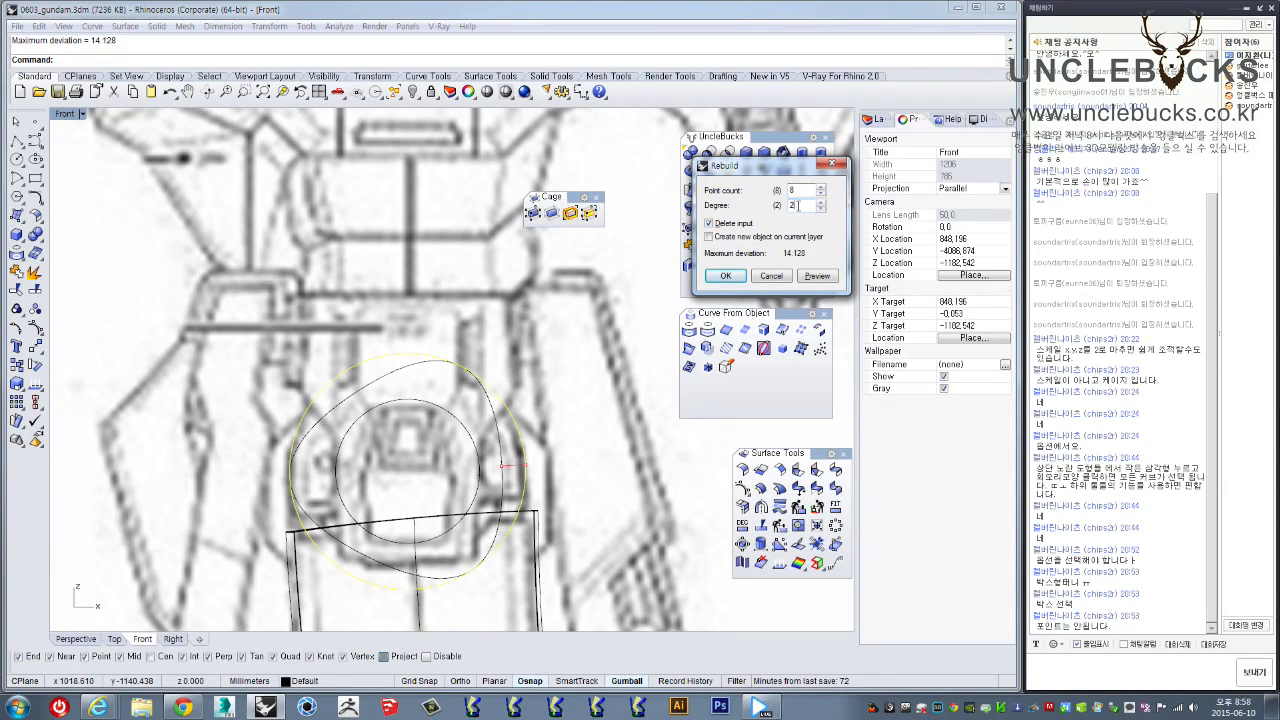
pyautogui.write('5')
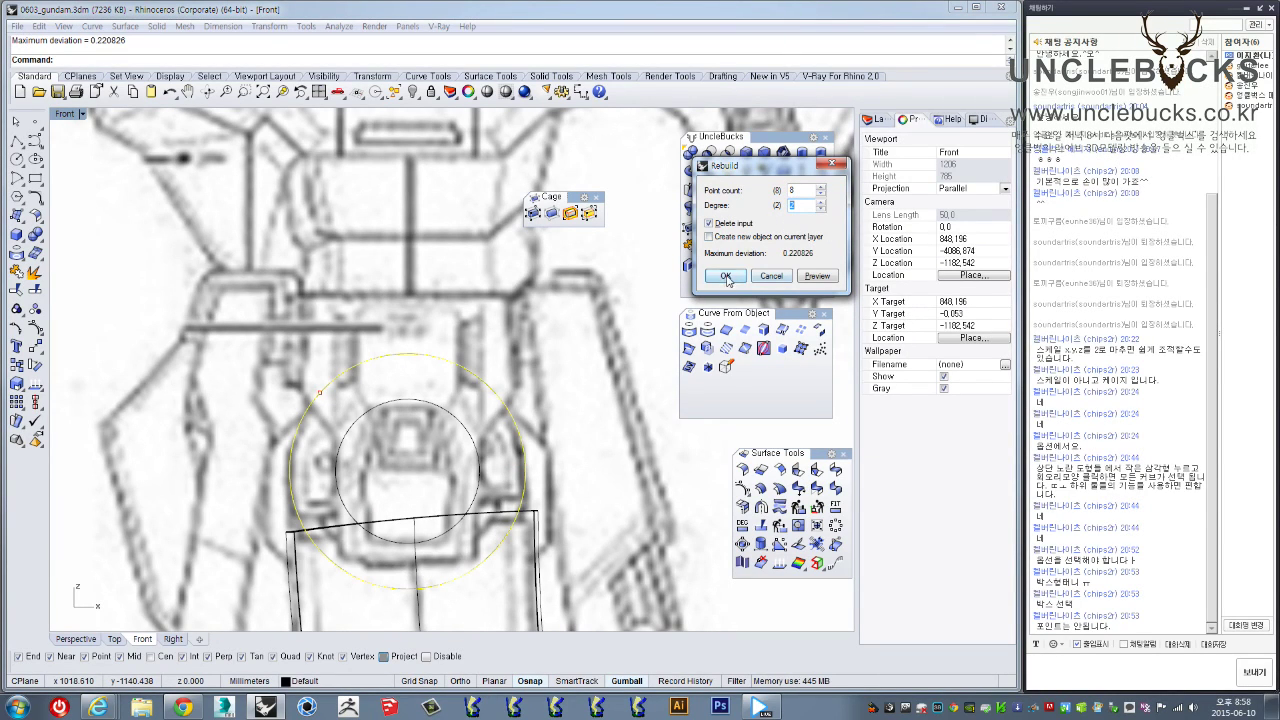
pyautogui.click(728, 280)
# Try shifting the rebuilt outer circle's upper points, undo the shift and delete that circle
pyautogui.moveTo(520, 360); pyautogui.dragTo(504, 295, button='right')
pyautogui.moveTo(317, 251); pyautogui.dragTo(464, 320)
pyautogui.moveTo(419, 264); pyautogui.dragTo(420, 274)
pyautogui.hotkey('ctrl', 'z')
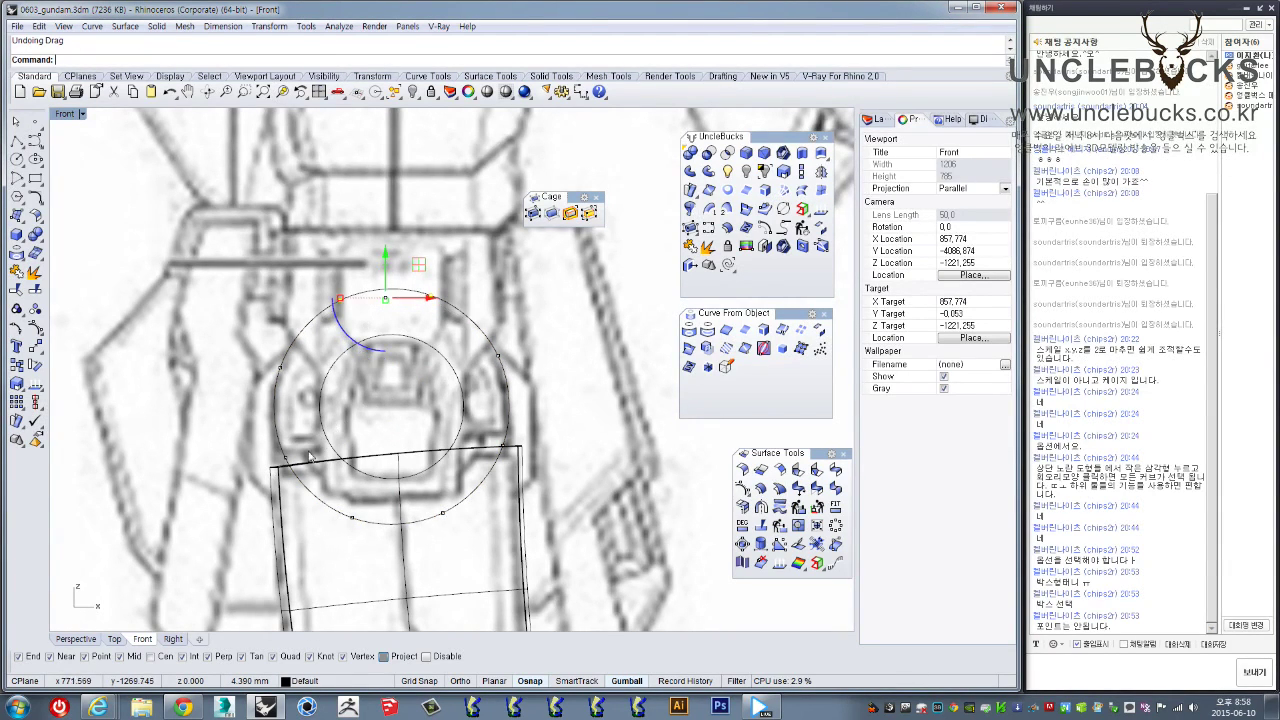
pyautogui.moveTo(311, 429); pyautogui.dragTo(313, 383, button='right')
pyautogui.click(346, 259)
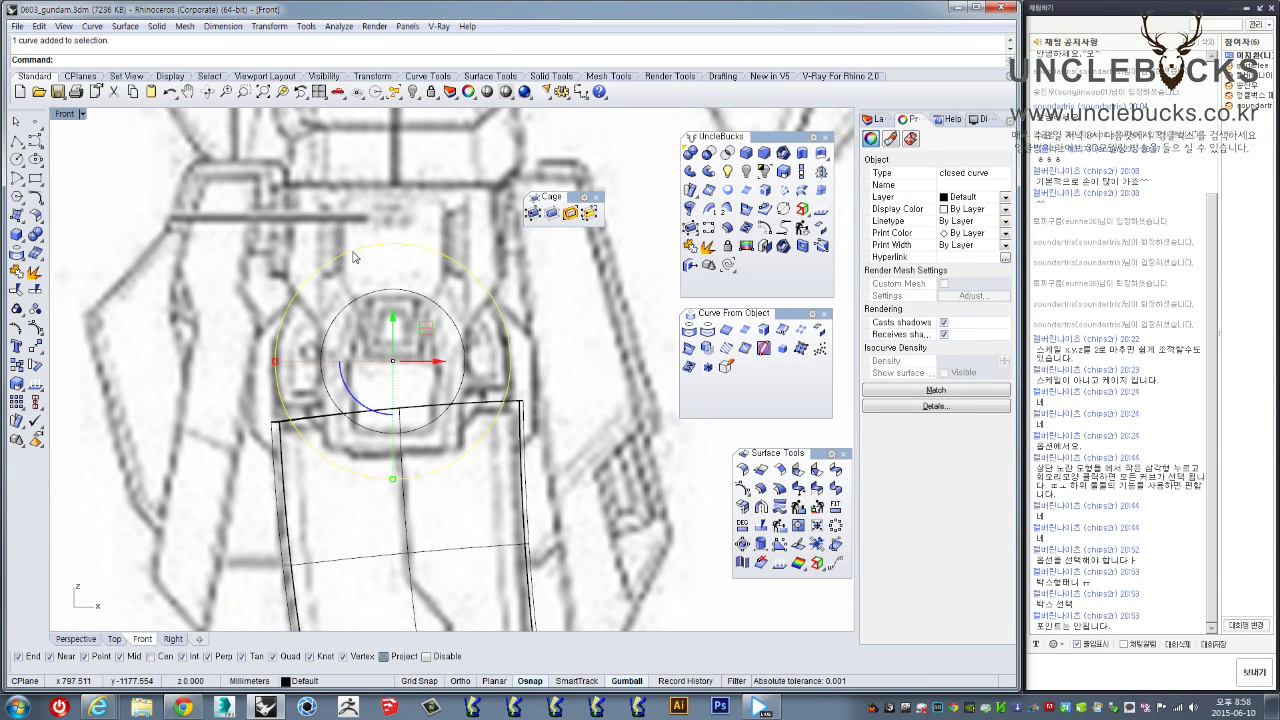
pyautogui.press('Delete')
# Scale a concentric copy of the inner hip circle outward to about the thigh's width
pyautogui.moveTo(358, 265); pyautogui.dragTo(393, 277, button='right')
pyautogui.click(442, 301)
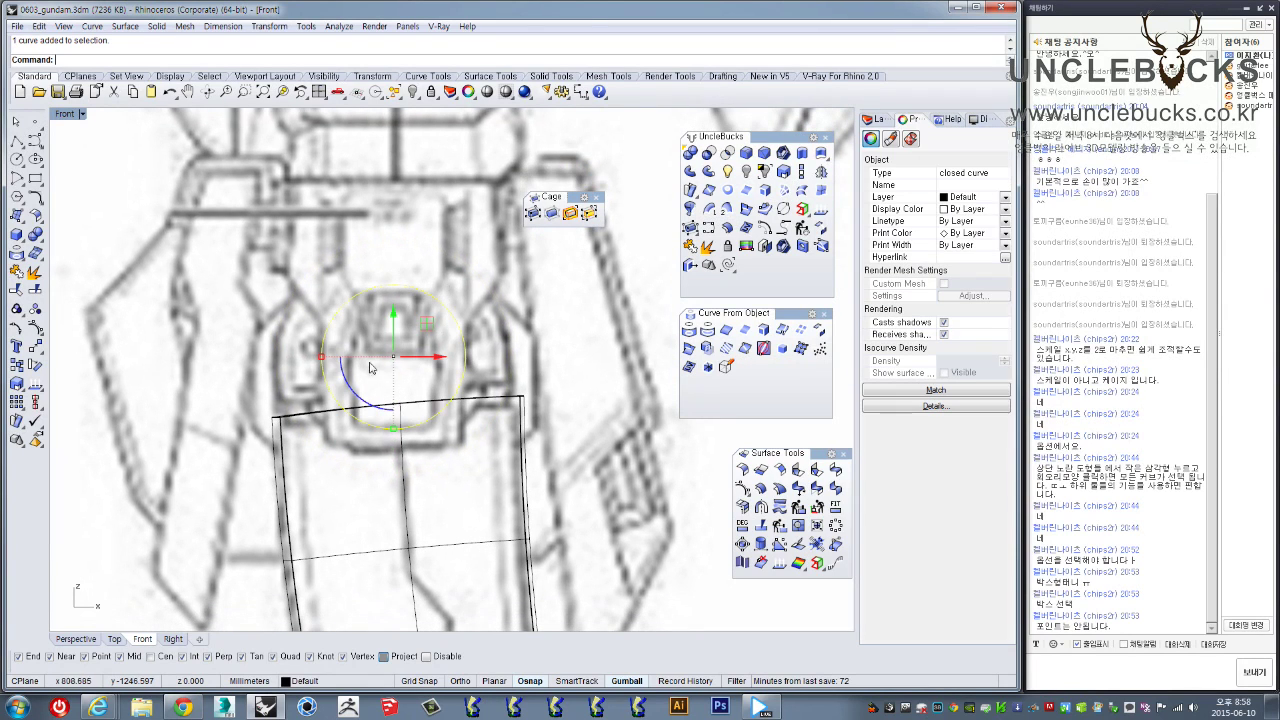
pyautogui.moveTo(320, 360); pyautogui.dragTo(274, 384)
pyautogui.moveTo(428, 216); pyautogui.dragTo(412, 298)
pyautogui.moveTo(418, 297); pyautogui.dragTo(370, 349, button='right')
pyautogui.scroll(-2, 369, 347)
pyautogui.press('Escape')
pyautogui.scroll(-3, 455, 358)
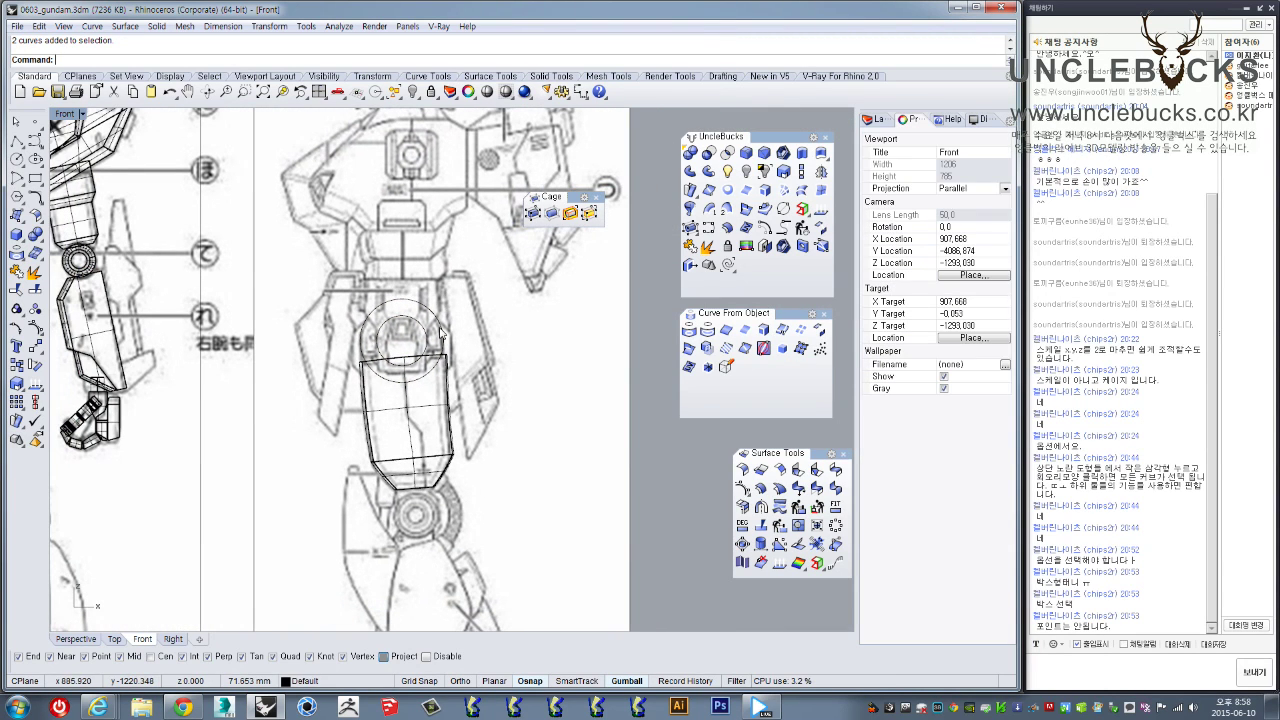
pyautogui.click(441, 333)
pyautogui.scroll(3, 440, 330)
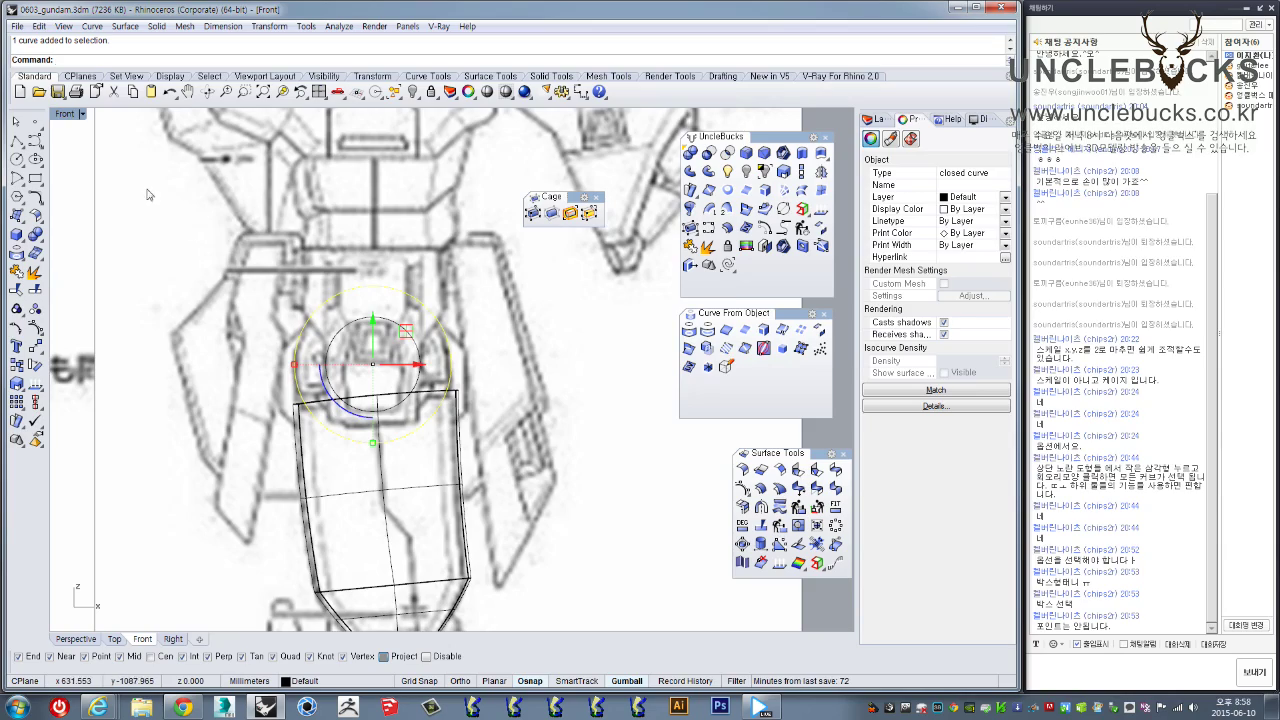
# Move the outer hip circle about 755 mm along Y from the drawing plane to the top of the thigh solid
pyautogui.doubleClick(64, 116)
pyautogui.doubleClick(468, 114)
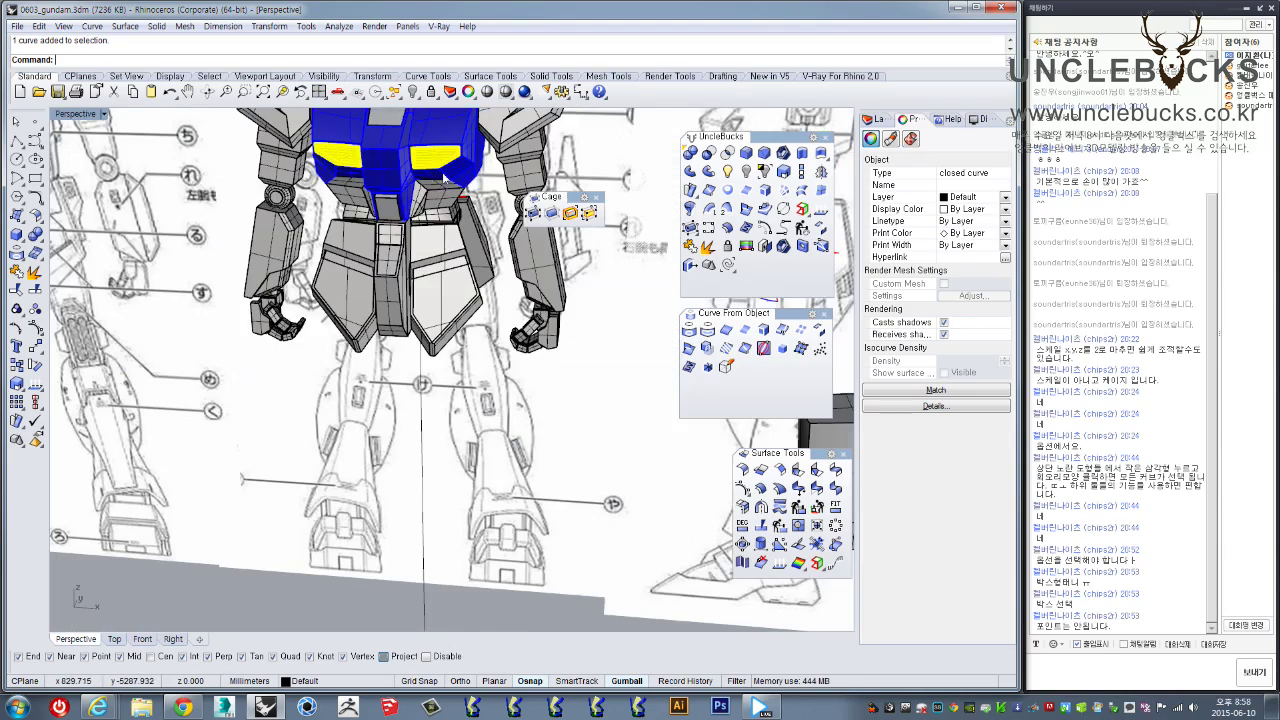
pyautogui.scroll(-3, 385, 325)
pyautogui.moveTo(365, 335); pyautogui.dragTo(464, 346, button='right')
pyautogui.moveTo(378, 233); pyautogui.dragTo(537, 395)
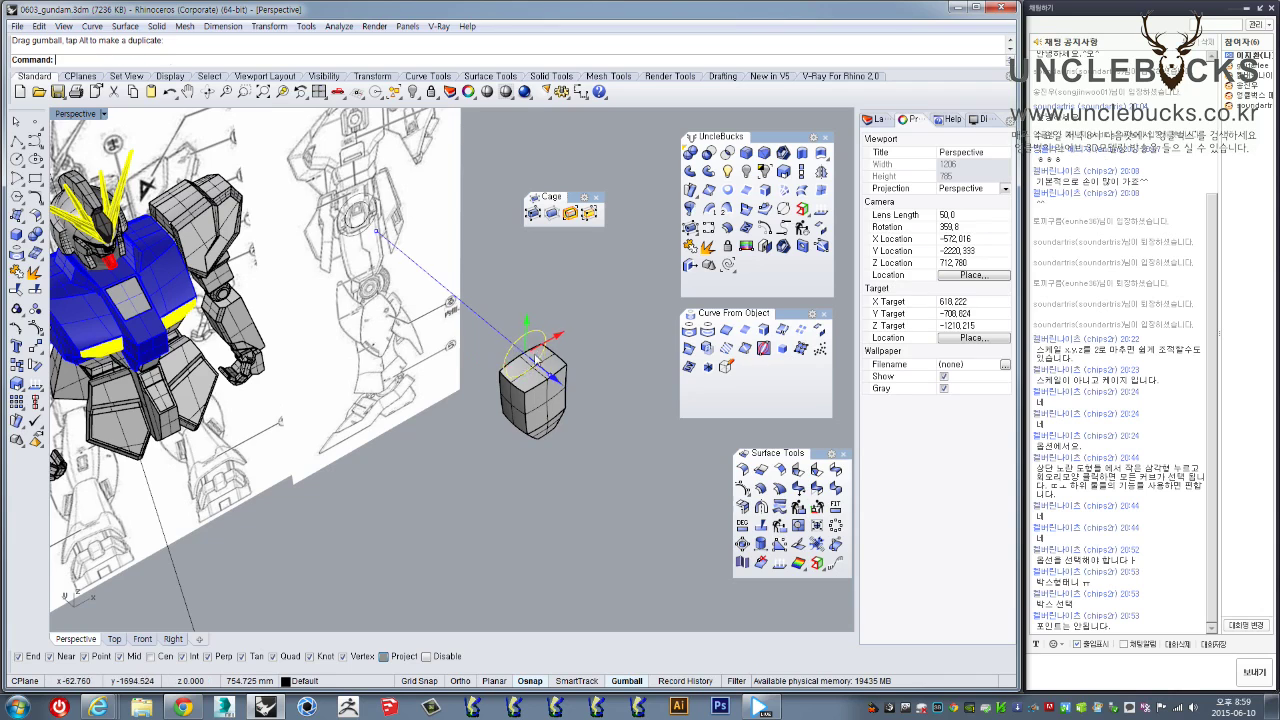
pyautogui.scroll(8, 541, 353)
# Extrude the outer hip circle into a solid cylinder across the thigh's top and delete the source circle
pyautogui.click(801, 152)
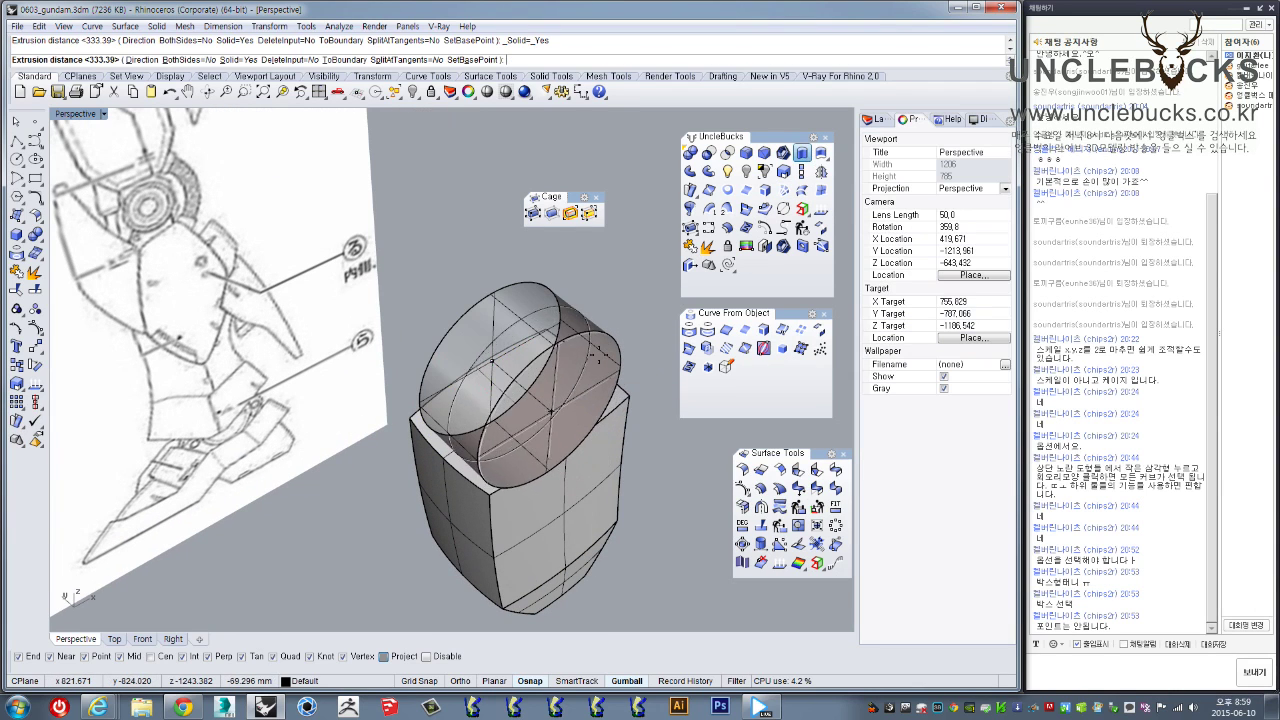
pyautogui.click(580, 384)
pyautogui.moveTo(580, 384); pyautogui.dragTo(664, 368, button='right')
pyautogui.scroll(3, 477, 370)
pyautogui.click(430, 370)
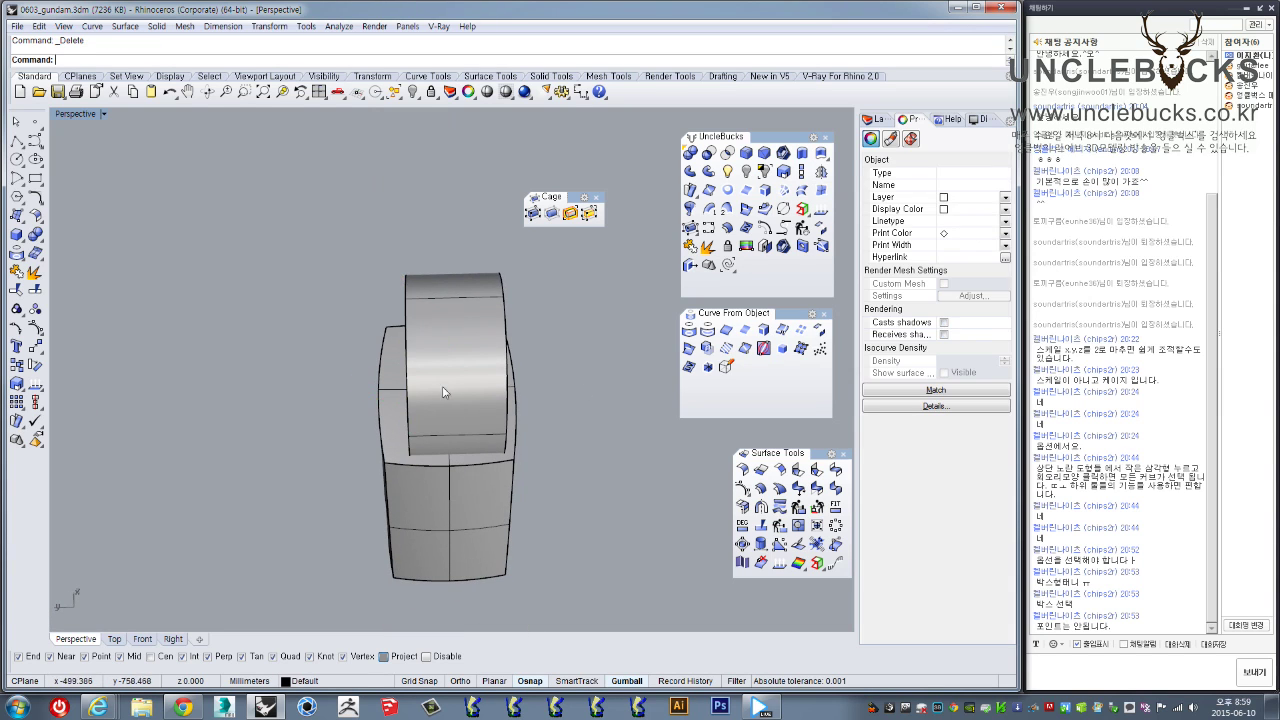
# Adjust the hip cylinder's thickness and position along Y to centre it across the thigh's width
pyautogui.moveTo(542, 367); pyautogui.dragTo(553, 367)
pyautogui.moveTo(445, 369); pyautogui.dragTo(404, 376)
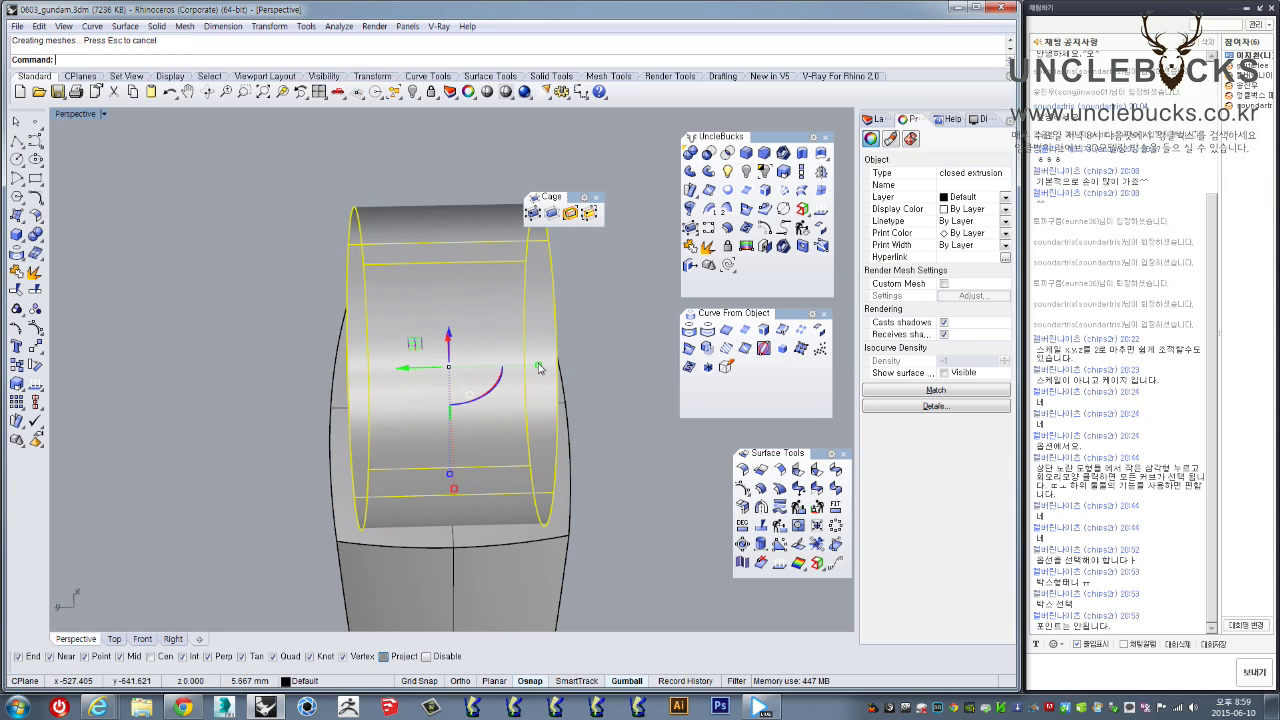
pyautogui.moveTo(540, 369); pyautogui.dragTo(425, 375)
pyautogui.press('Escape')
pyautogui.scroll(-4, 560, 449)
# Copy the hip cylinder about 292 mm straight down to the knee below the thigh
pyautogui.moveTo(560, 449); pyautogui.dragTo(481, 373, button='right')
pyautogui.scroll(-10, 450, 370)
pyautogui.scroll(8, 480, 373)
pyautogui.click(478, 262)
pyautogui.moveTo(478, 262)
pyautogui.mouseDown(button='right')
pyautogui.moveTo(462, 267)
pyautogui.moveTo(482, 268)
pyautogui.moveTo(462, 292)
pyautogui.moveTo(486, 264)
pyautogui.mouseUp(button='right')
pyautogui.scroll(-2, 479, 268)
pyautogui.keyDown('alt'); pyautogui.moveTo(482, 272); pyautogui.dragTo(500, 440); pyautogui.keyUp('alt')
# Centre the copied cylinder on the knee joint in the Front view and scale it down to the joint's ring
pyautogui.doubleClick(75, 114)
pyautogui.scroll(-3, 221, 472)
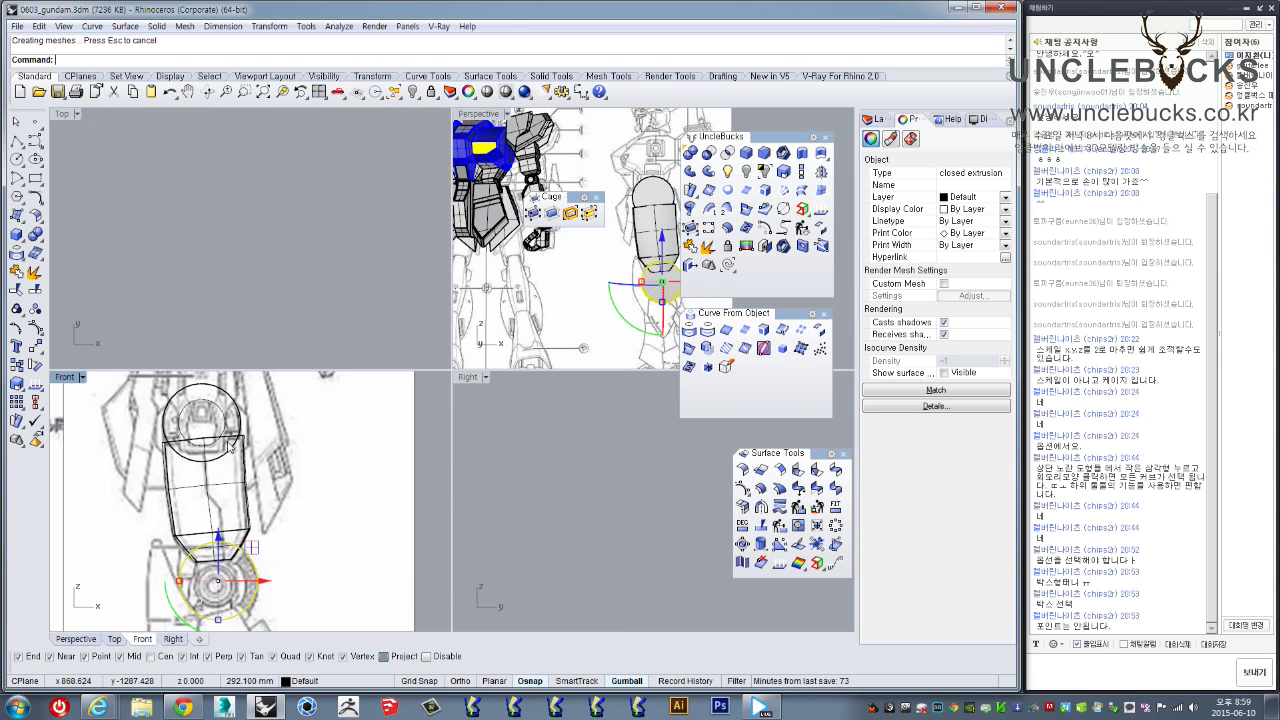
pyautogui.moveTo(221, 472); pyautogui.dragTo(200, 441, button='right')
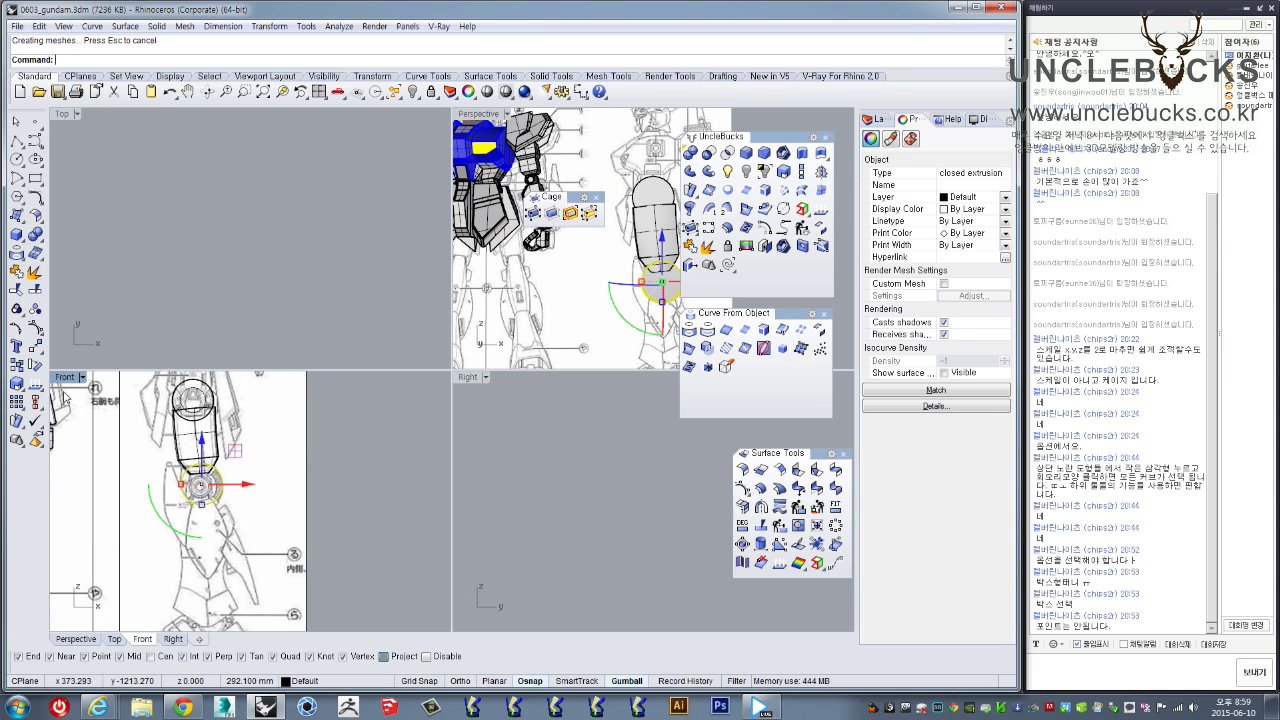
pyautogui.doubleClick(62, 379)
pyautogui.scroll(5, 390, 330)
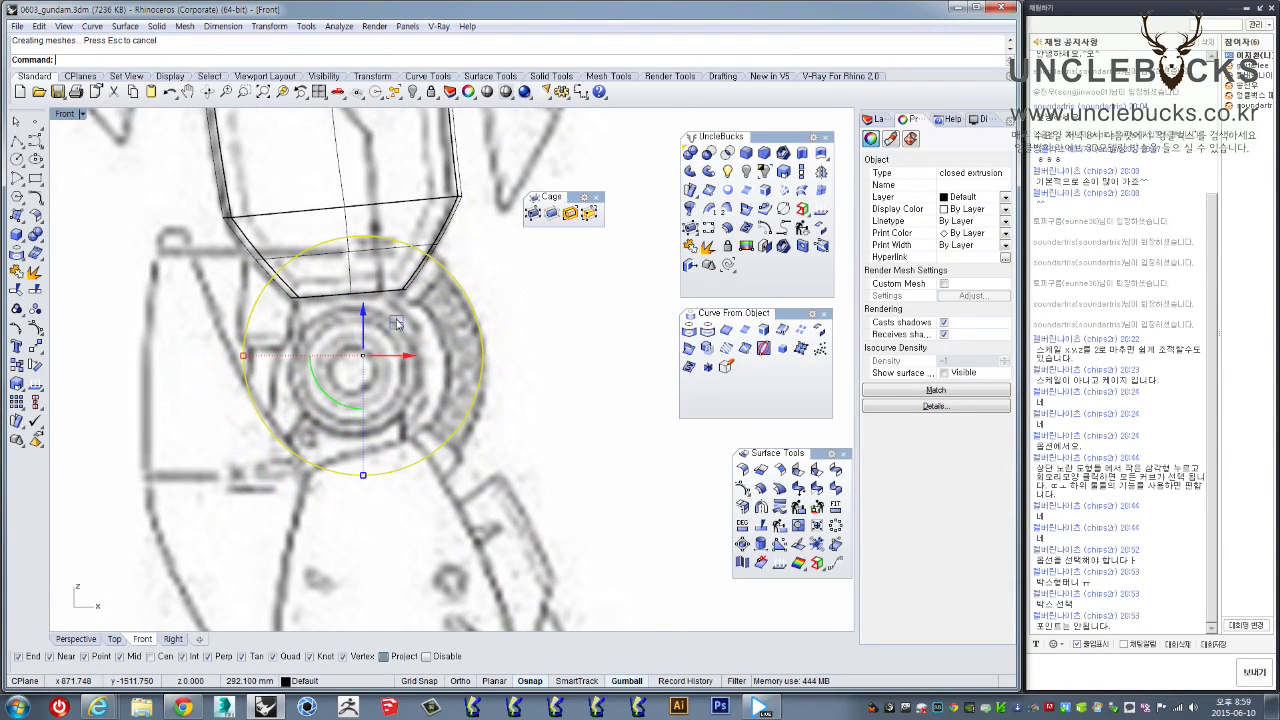
pyautogui.moveTo(385, 338); pyautogui.dragTo(380, 340)
pyautogui.moveTo(229, 374); pyautogui.dragTo(289, 358)
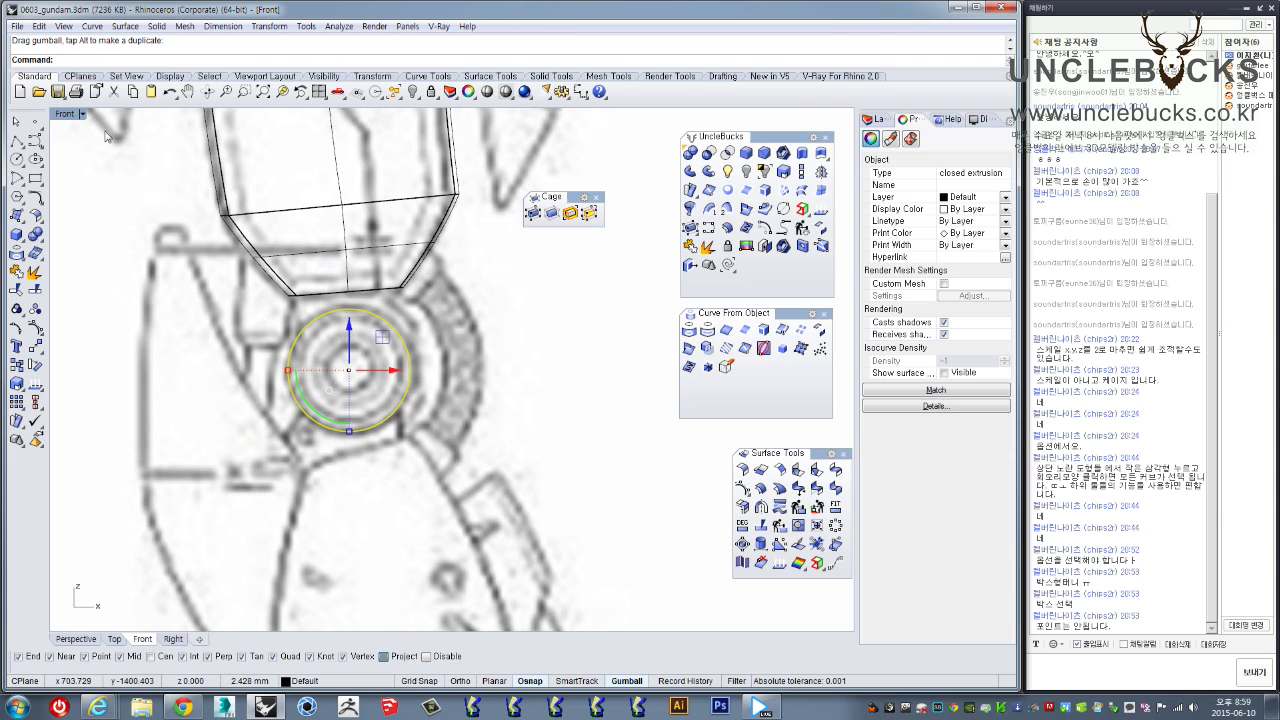
# Widen the knee cylinder along Y below the thigh in the Perspective view
pyautogui.doubleClick(60, 115)
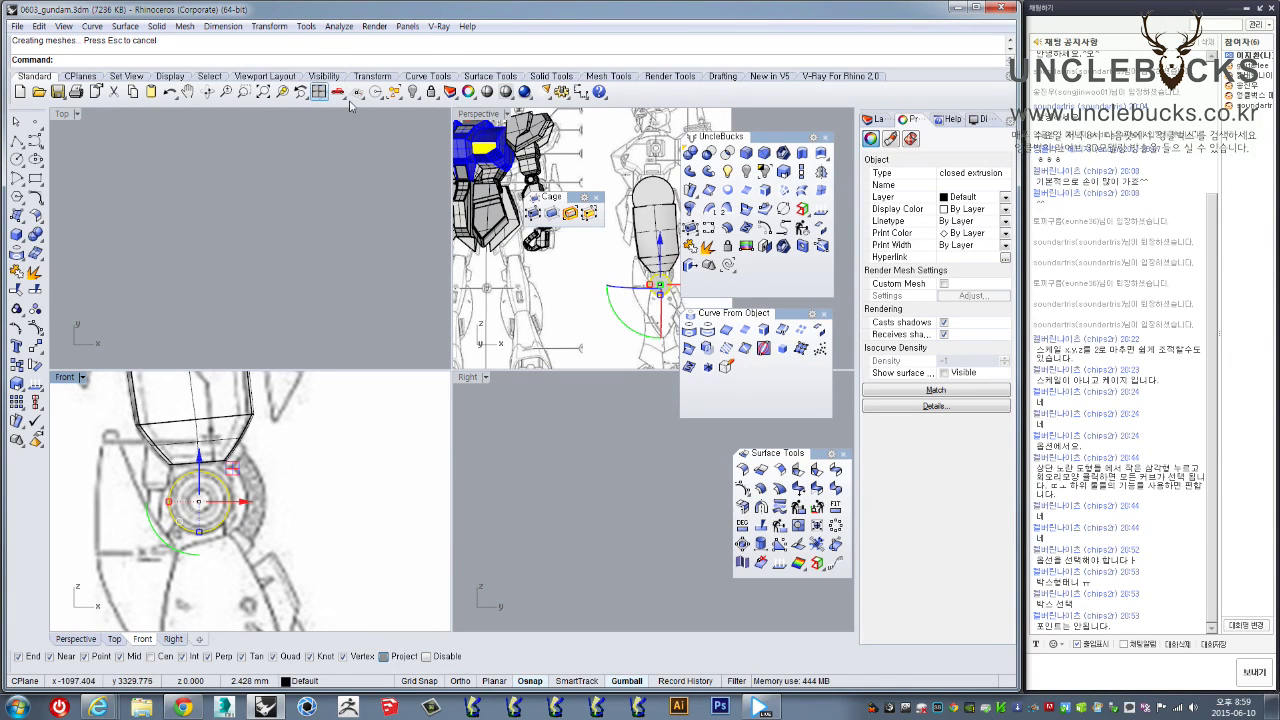
pyautogui.doubleClick(480, 114)
pyautogui.scroll(10, 428, 462)
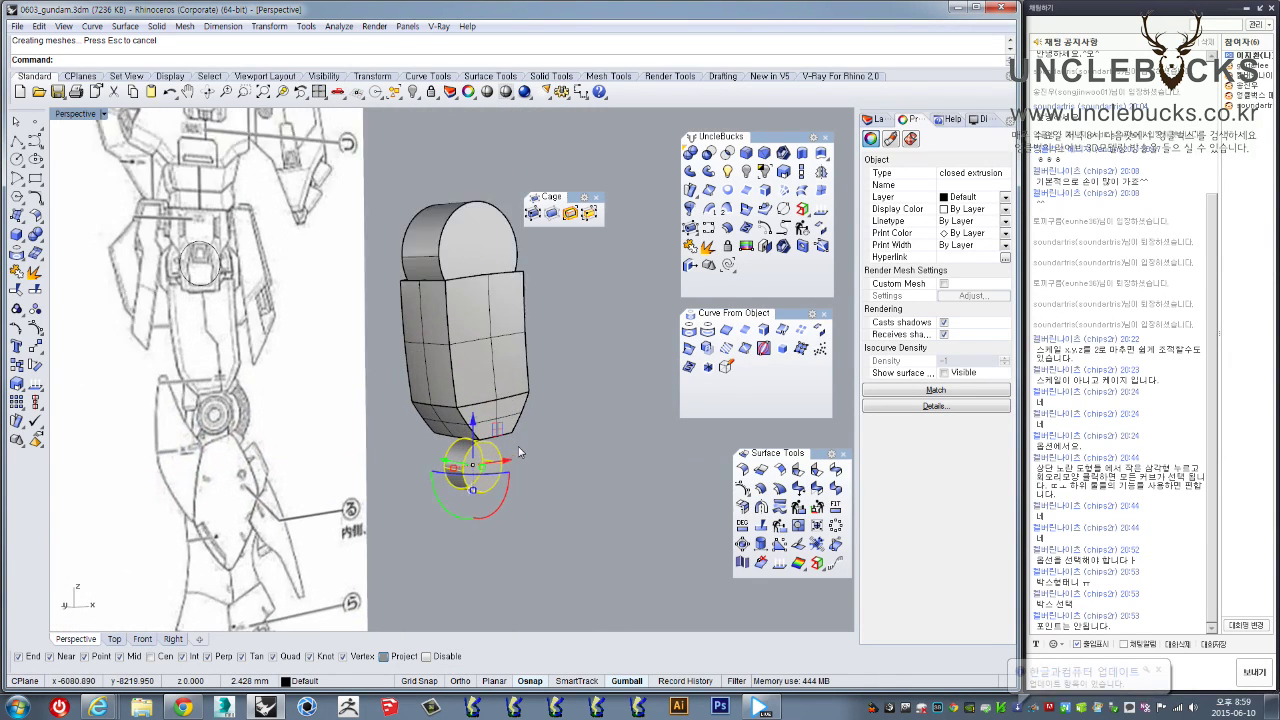
pyautogui.moveTo(428, 462); pyautogui.dragTo(436, 488, button='right')
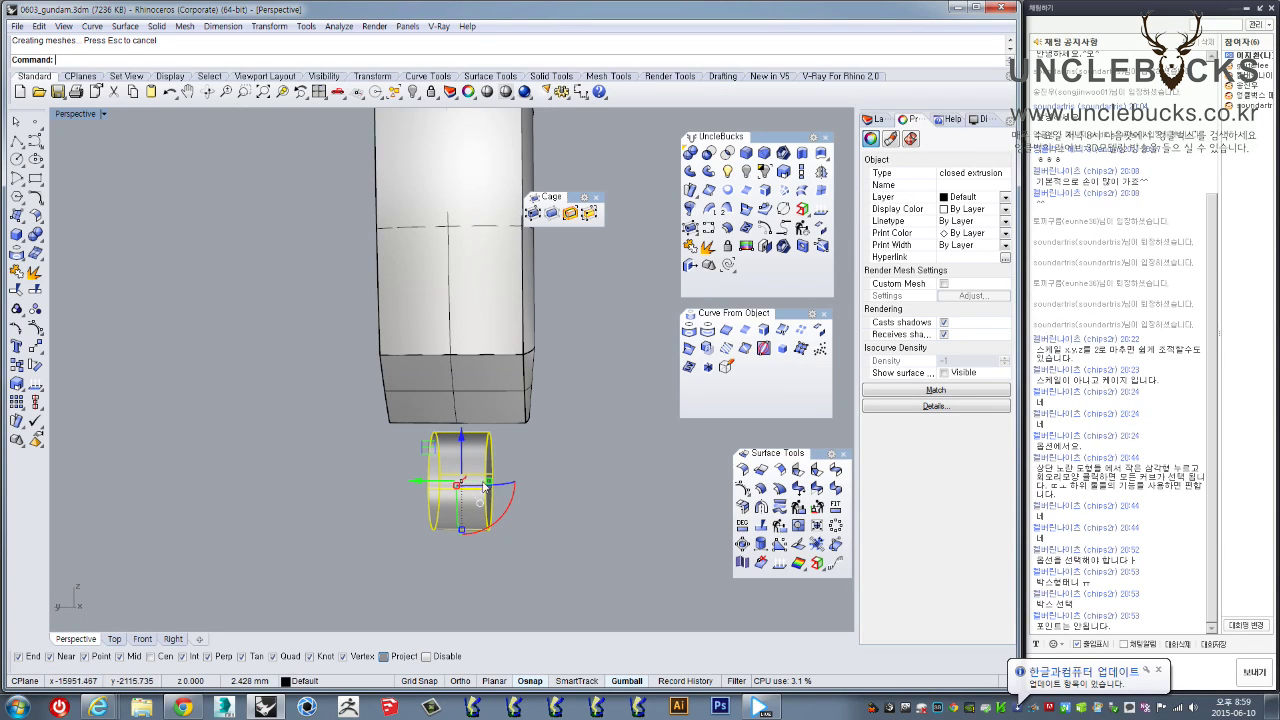
pyautogui.moveTo(492, 483); pyautogui.dragTo(515, 488)
pyautogui.moveTo(515, 487); pyautogui.dragTo(492, 474, button='right')
# Copy the knee cylinder sideways along its axis, explode the copy and delete its curved side surface, leaving the two end discs
pyautogui.moveTo(430, 482); pyautogui.dragTo(620, 520)
pyautogui.moveTo(648, 510)
pyautogui.mouseDown(button='right')
pyautogui.moveTo(531, 446)
pyautogui.moveTo(590, 438)
pyautogui.mouseUp(button='right')
pyautogui.click(708, 246)
pyautogui.click(508, 429)
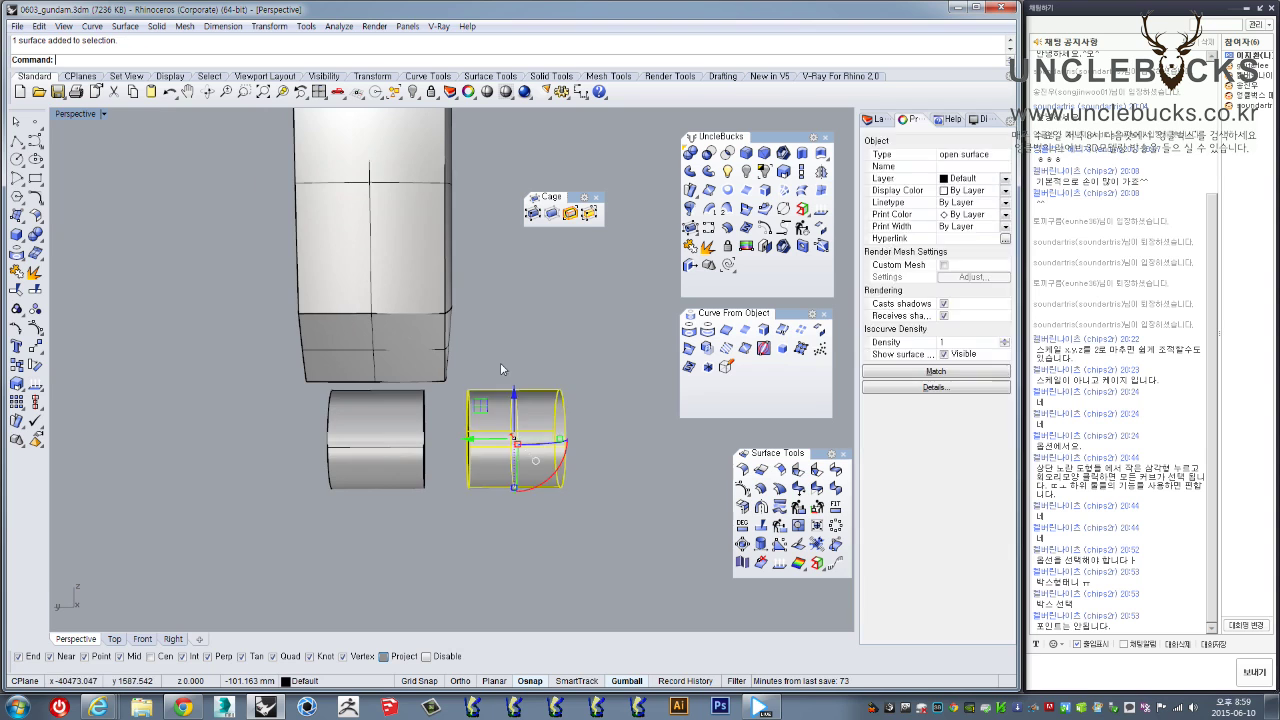
pyautogui.moveTo(503, 369); pyautogui.dragTo(531, 376, button='right')
pyautogui.press('Delete')
# Scale the outer end disc down uniformly and move it along Y closer to the larger disc
pyautogui.click(569, 461)
pyautogui.scroll(3, 575, 463)
pyautogui.moveTo(594, 471); pyautogui.dragTo(567, 428, button='right')
pyautogui.keyDown('shift'); pyautogui.moveTo(560, 432); pyautogui.dragTo(568, 432); pyautogui.keyUp('shift')
pyautogui.moveTo(554, 412); pyautogui.dragTo(567, 426, button='right')
pyautogui.moveTo(553, 417); pyautogui.dragTo(498, 421)
pyautogui.moveTo(520, 423); pyautogui.dragTo(552, 430, button='right')
# Loft a tapered surface between the edges of the large and small discs
pyautogui.moveTo(555, 500); pyautogui.dragTo(418, 312)
pyautogui.keyDown('shift'); pyautogui.moveTo(418, 312); pyautogui.dragTo(455, 334, button='right'); pyautogui.keyUp('shift')
pyautogui.click(799, 192)
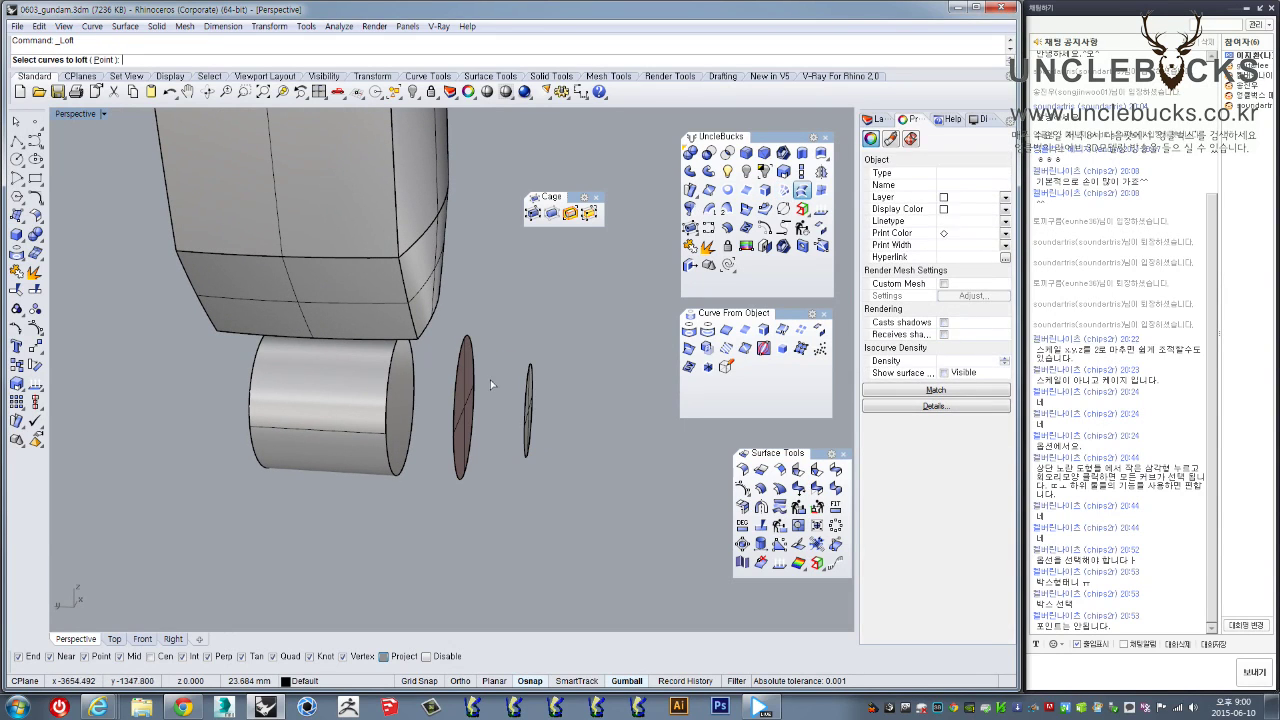
pyautogui.moveTo(443, 319); pyautogui.dragTo(556, 534)
pyautogui.press('Return')
pyautogui.moveTo(469, 356); pyautogui.dragTo(503, 336, button='right')
pyautogui.press('Return')
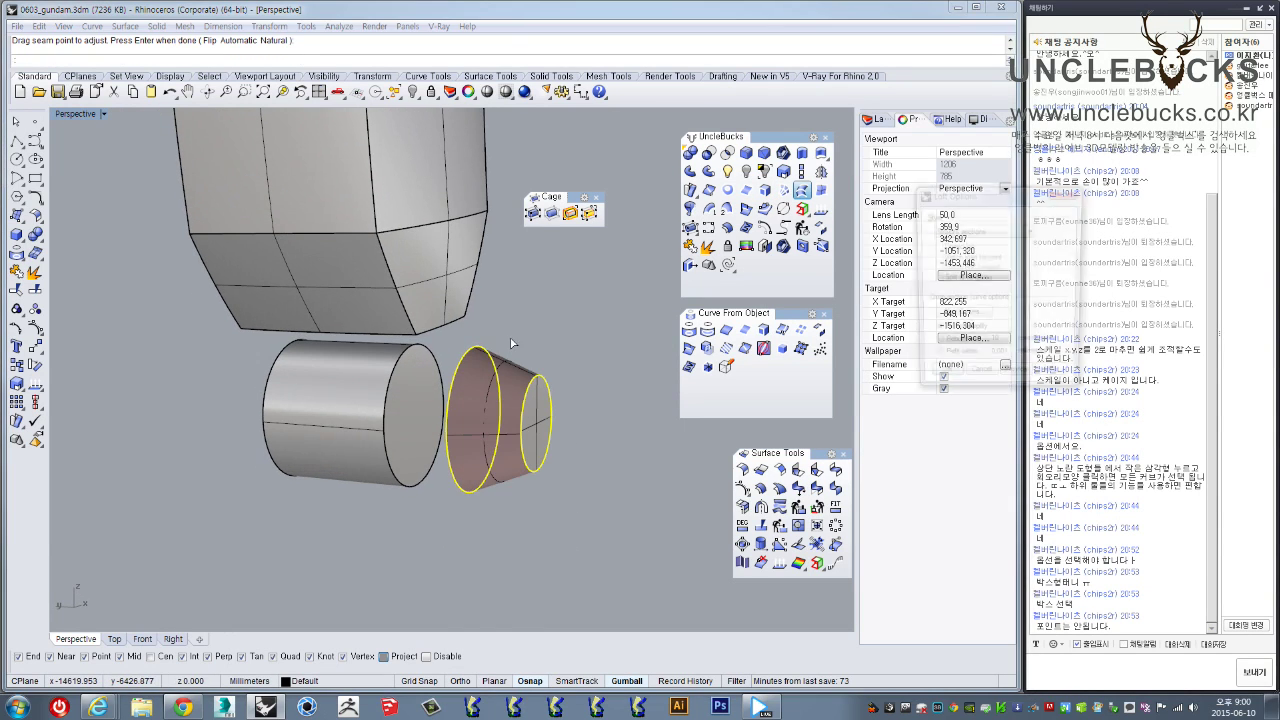
pyautogui.click(940, 381)
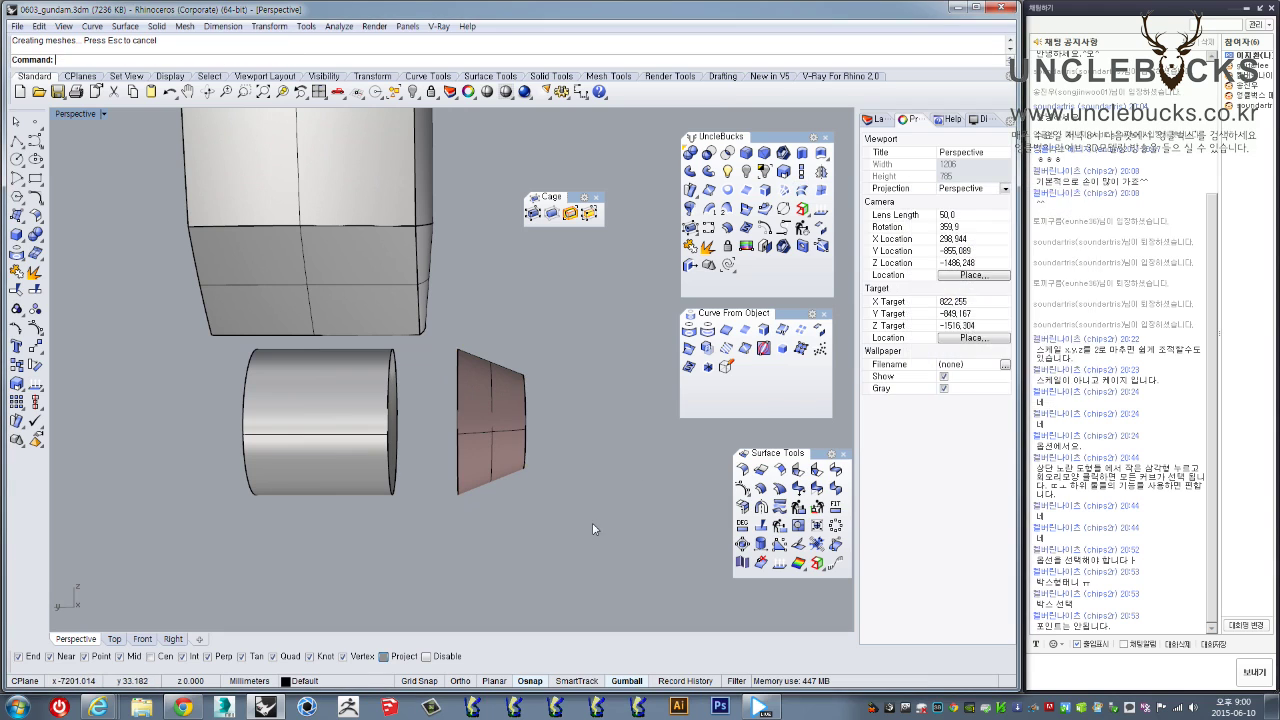
# Join the tapered surface and its discs into a closed solid, shrink it slightly and seat it against the knee cylinder's end face
pyautogui.click(689, 248)
pyautogui.moveTo(590, 375); pyautogui.dragTo(471, 445, button='right')
pyautogui.keyDown('shift'); pyautogui.moveTo(473, 438); pyautogui.dragTo(482, 432); pyautogui.keyUp('shift')
pyautogui.moveTo(456, 428); pyautogui.dragTo(496, 398, button='right')
pyautogui.moveTo(479, 401); pyautogui.dragTo(410, 399)
pyautogui.scroll(4, 408, 399)
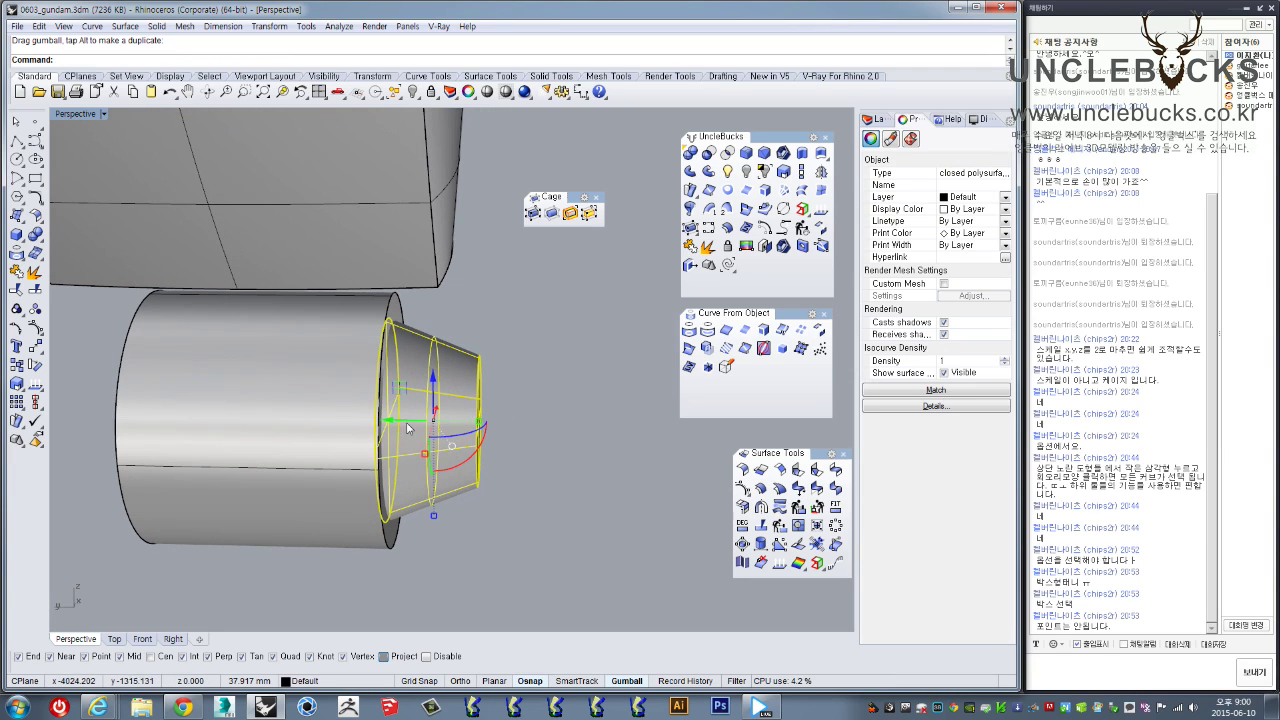
# Place a smaller, reversed copy of the tapered cap so that it overlaps the first cap's outer end
pyautogui.press('alt')
pyautogui.moveTo(430, 440); pyautogui.dragTo(590, 452)
pyautogui.moveTo(622, 451); pyautogui.dragTo(607, 452, button='right')
pyautogui.moveTo(624, 454); pyautogui.dragTo(385, 388)
pyautogui.moveTo(650, 425); pyautogui.dragTo(582, 444, button='right')
pyautogui.keyDown('shift'); pyautogui.moveTo(571, 478); pyautogui.dragTo(582, 468); pyautogui.keyUp('shift')
pyautogui.moveTo(635, 436); pyautogui.dragTo(574, 419)
# Subtract the reversed copy from the tapered cap with Boolean Difference to cut a recess in its outer face
pyautogui.click(460, 398)
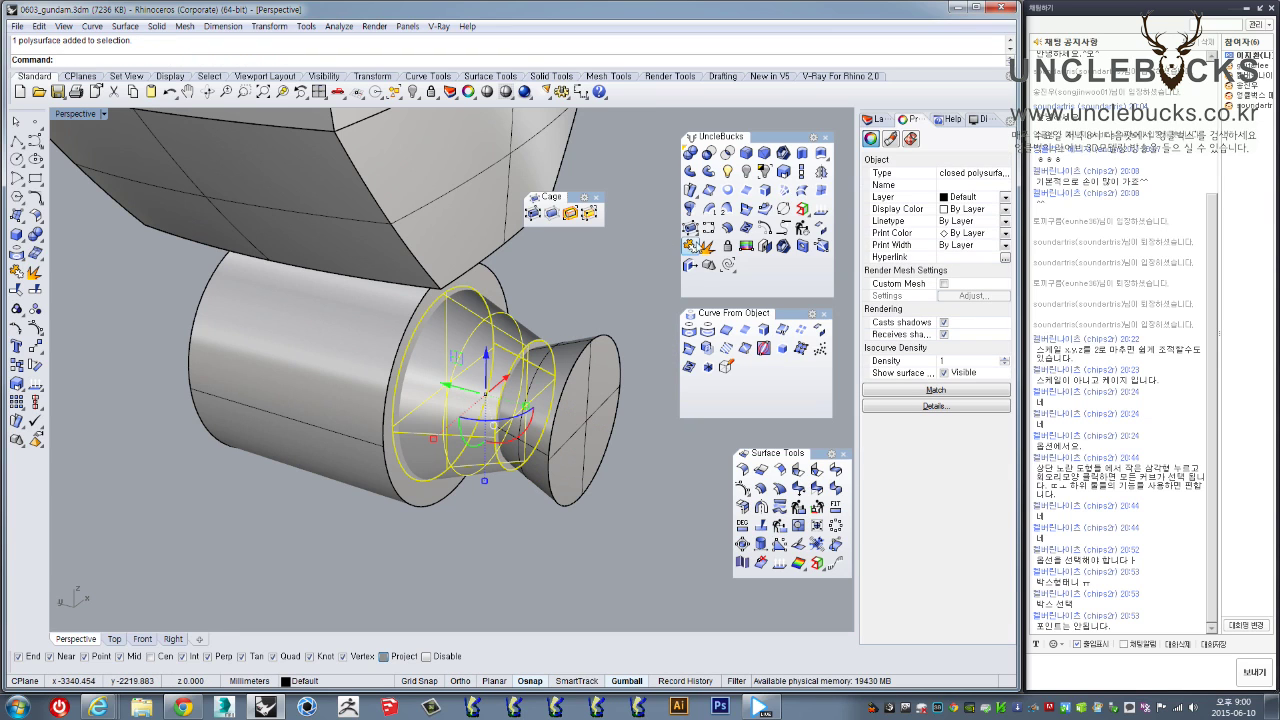
pyautogui.click(710, 155)
pyautogui.click(586, 443)
pyautogui.rightClick(587, 443)
pyautogui.moveTo(588, 443); pyautogui.dragTo(614, 370, button='right')
# Mirror the recessed cap in the Right view across the knee cylinder's vertical centreline onto its opposite end
pyautogui.click(523, 490)
pyautogui.scroll(-5, 523, 489)
pyautogui.moveTo(523, 489); pyautogui.dragTo(540, 512, button='right')
pyautogui.doubleClick(75, 114)
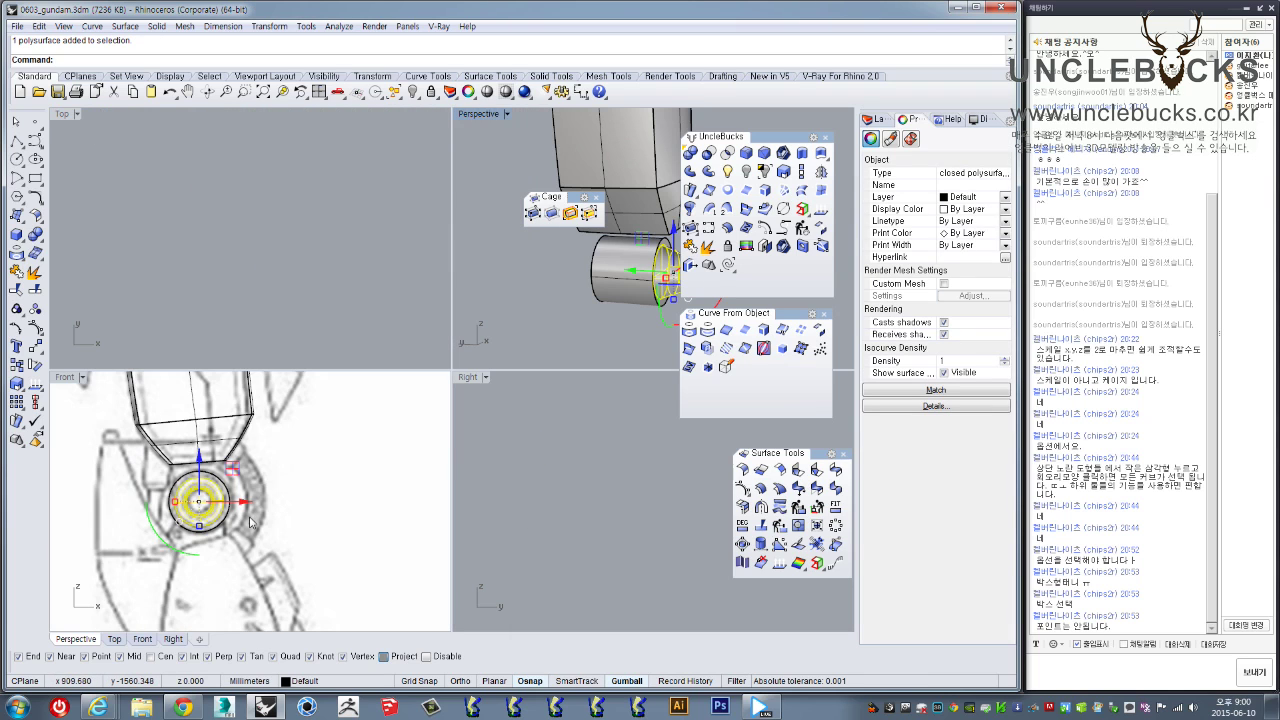
pyautogui.scroll(-2, 593, 499)
pyautogui.scroll(-8, 594, 495)
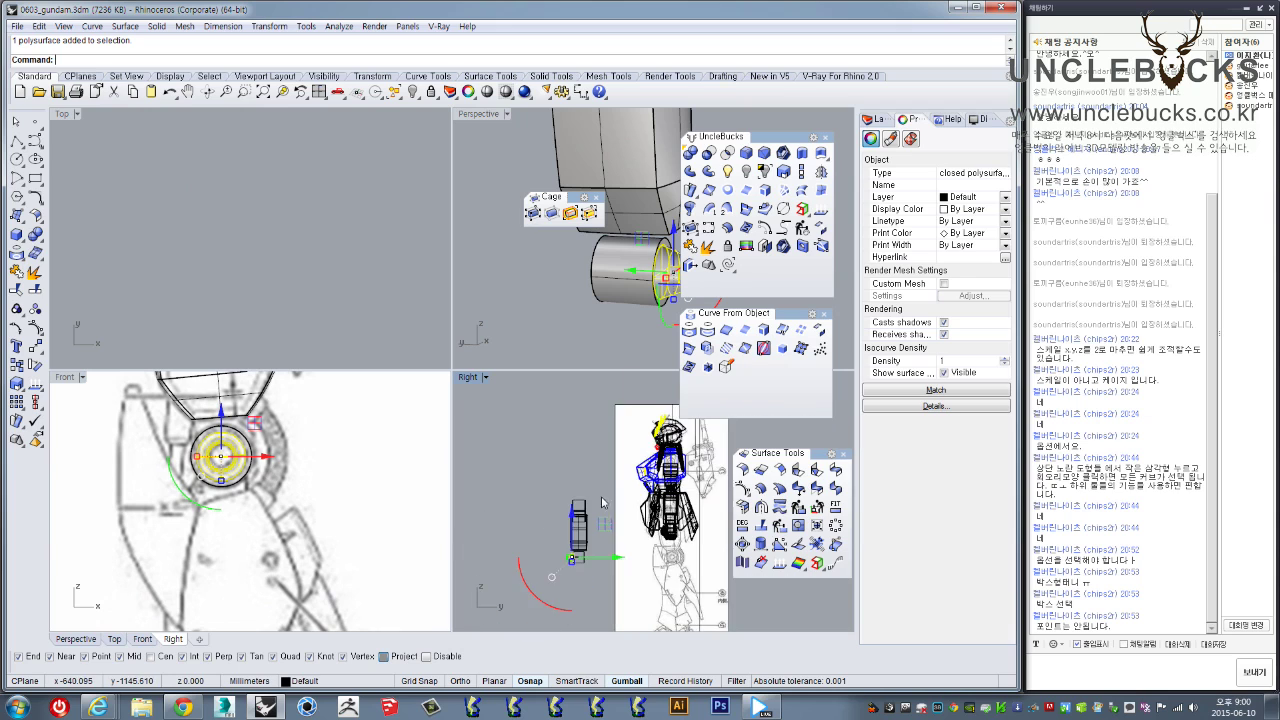
pyautogui.moveTo(612, 511); pyautogui.dragTo(579, 440, button='right')
pyautogui.scroll(10, 547, 445)
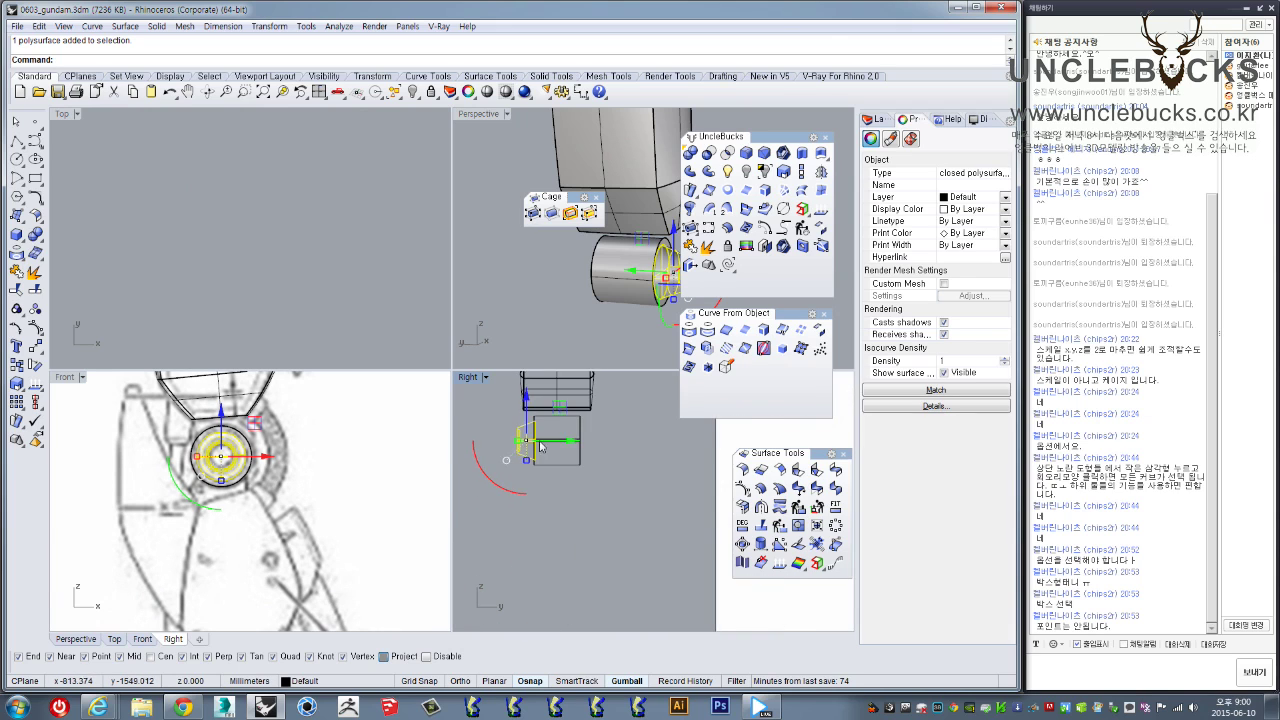
pyautogui.click(821, 172)
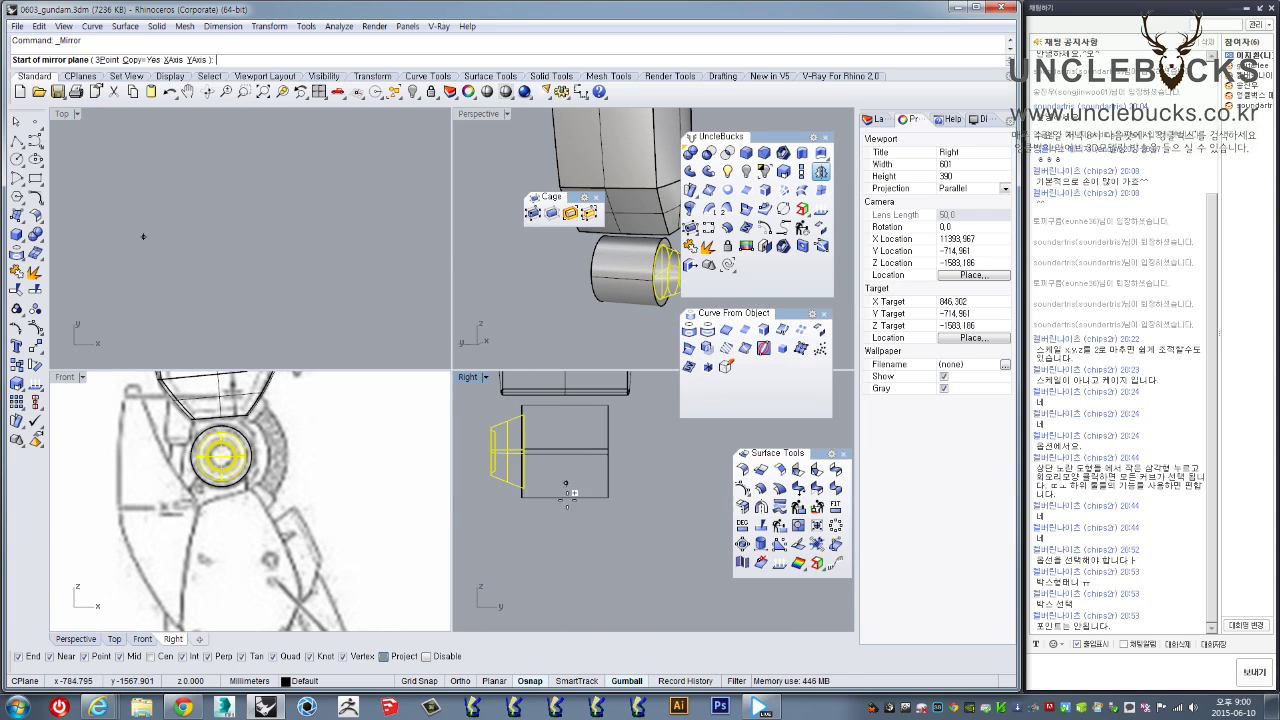
pyautogui.click(567, 403)
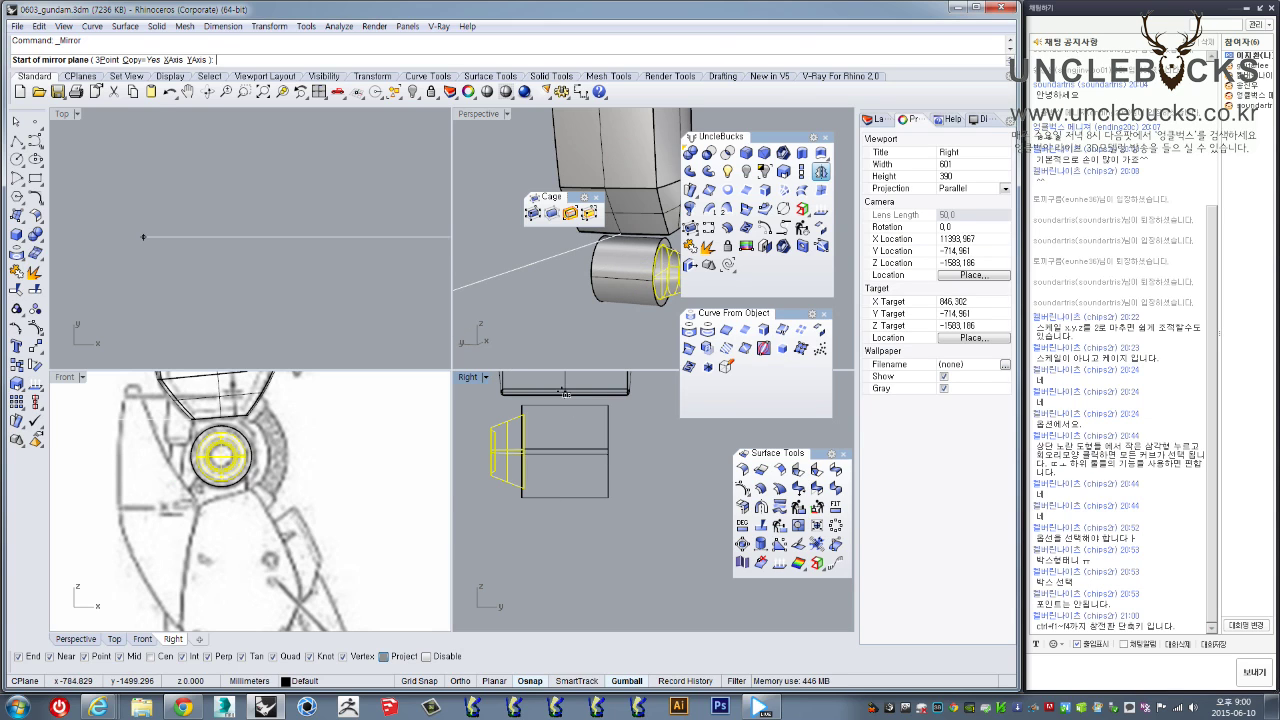
pyautogui.click(558, 567)
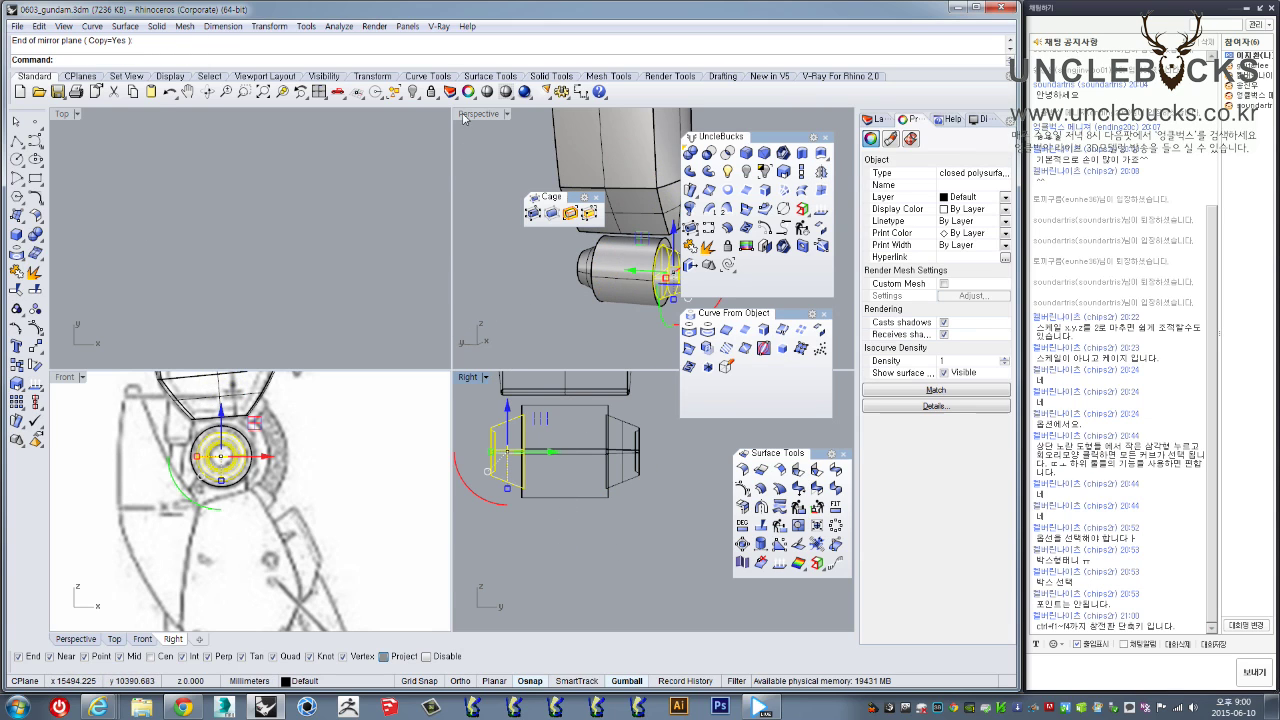
# Examine the thigh and knee joint against the reference drawings in the Perspective view
pyautogui.doubleClick(463, 118)
pyautogui.moveTo(400, 490); pyautogui.dragTo(476, 546, button='right')
pyautogui.click(477, 548)
pyautogui.scroll(-7, 481, 529)
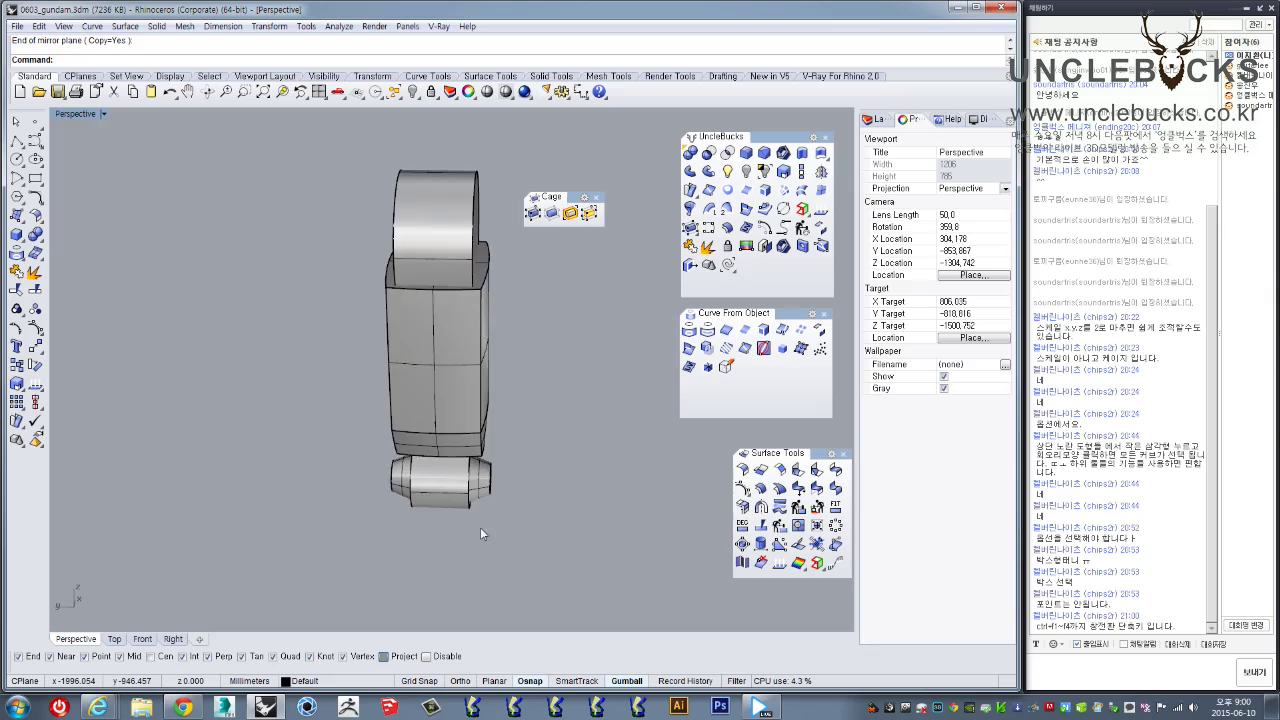
pyautogui.scroll(-10, 480, 528)
pyautogui.moveTo(480, 485); pyautogui.dragTo(505, 462, button='right')
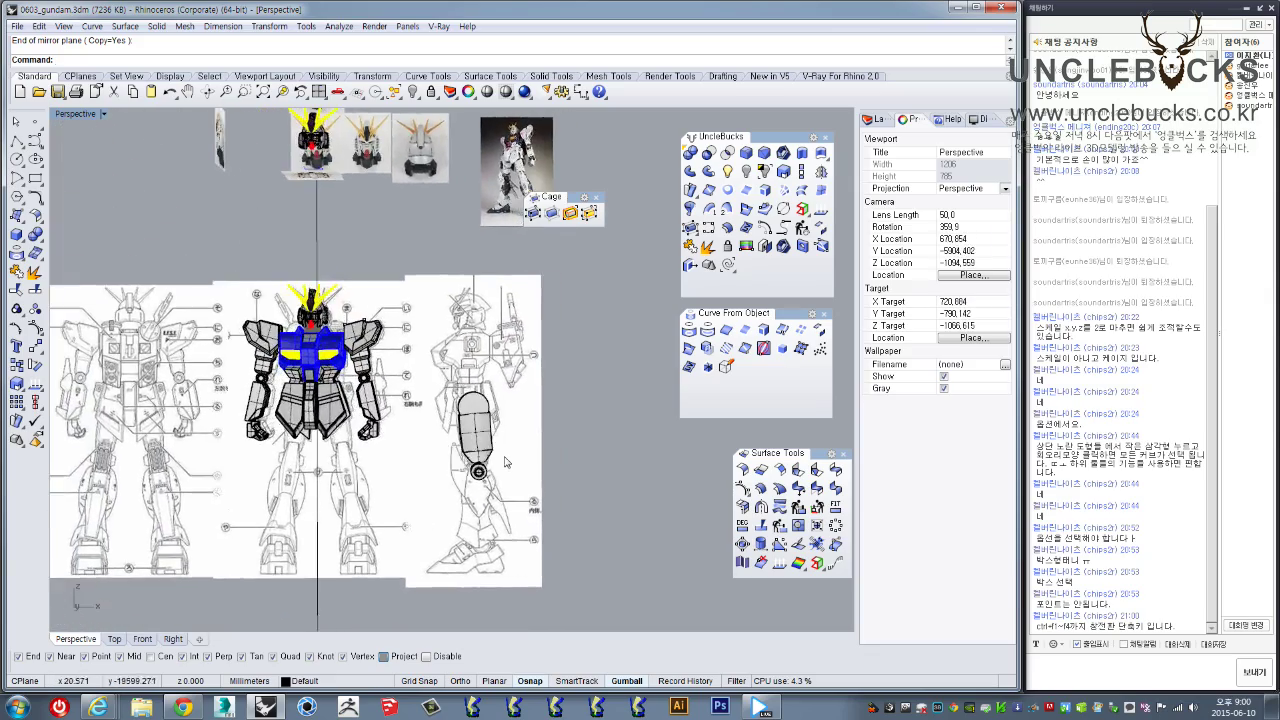
pyautogui.scroll(13, 497, 449)
pyautogui.scroll(-6, 400, 480)
pyautogui.moveTo(405, 480); pyautogui.dragTo(509, 430, button='right')
pyautogui.scroll(-3, 480, 458)
pyautogui.scroll(6, 510, 425)
pyautogui.moveTo(532, 394); pyautogui.dragTo(518, 408, button='right')
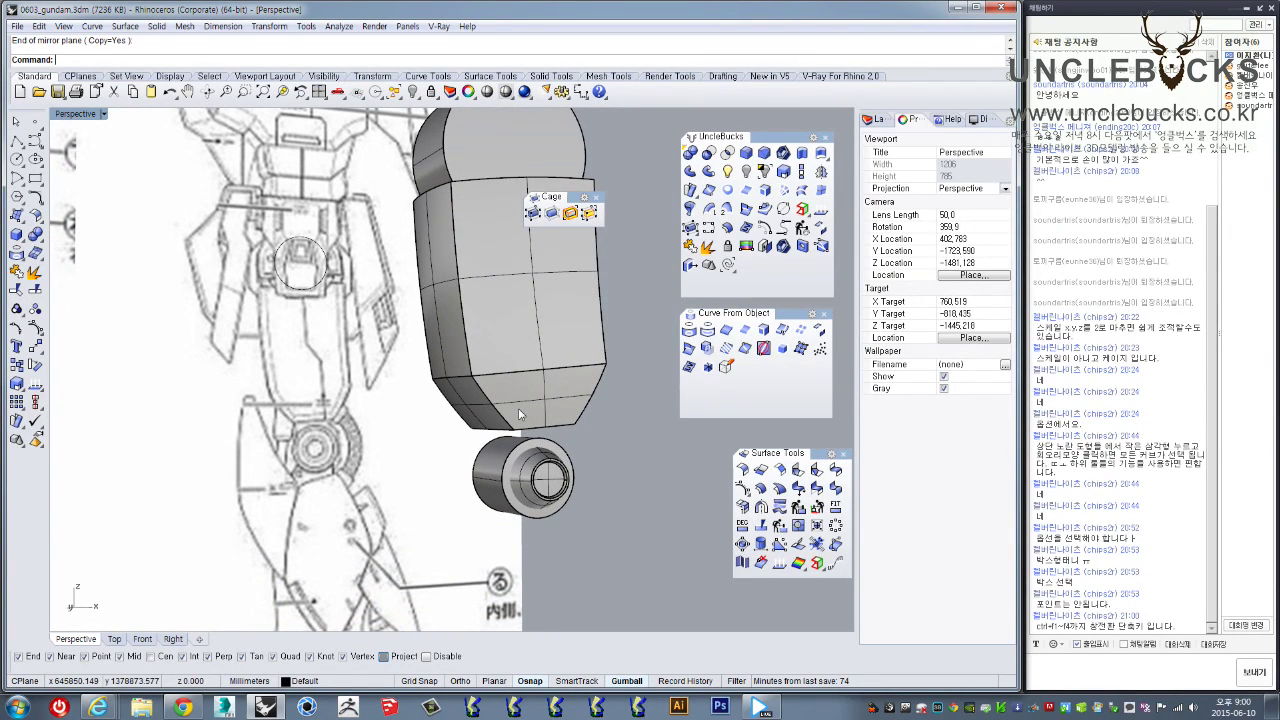
pyautogui.moveTo(510, 395); pyautogui.dragTo(514, 465, button='right')
# Cycle through the maximized Top, Front, Right and Perspective viewports, finishing in Perspective
pyautogui.hotkey('ctrl', 'F1')
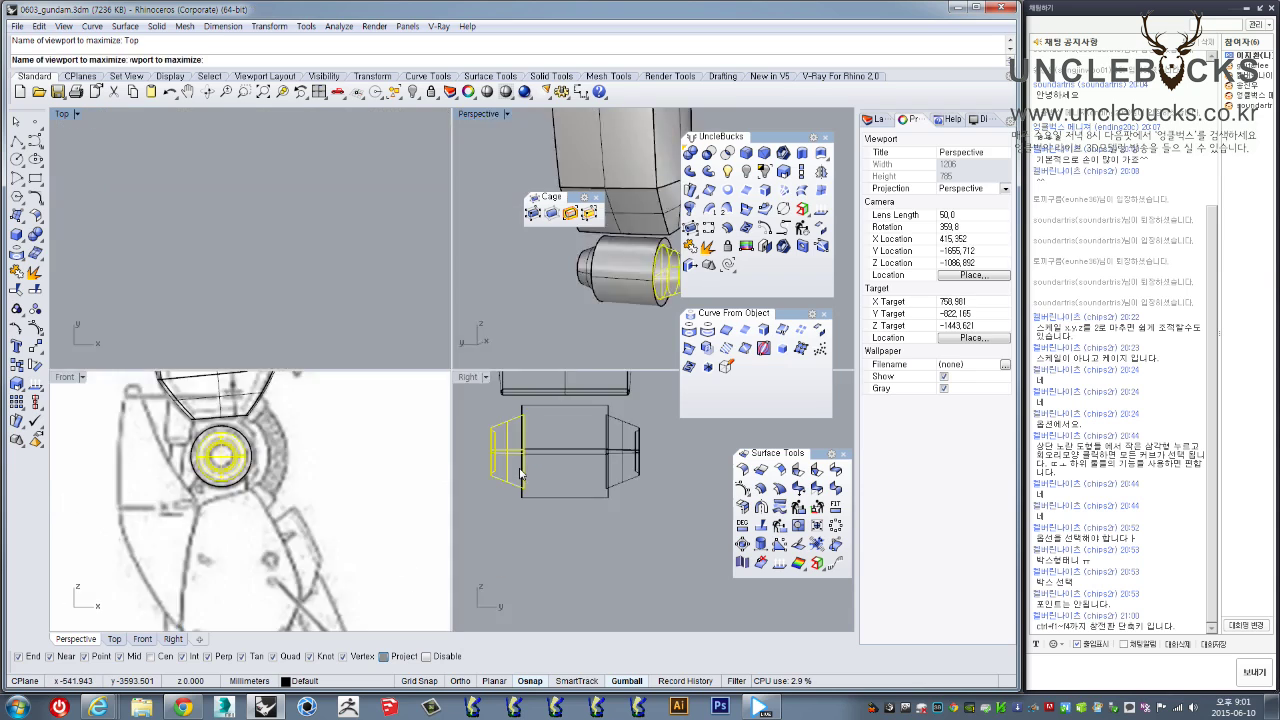
pyautogui.hotkey('ctrl', 'F2')
pyautogui.hotkey('ctrl', 'F3')
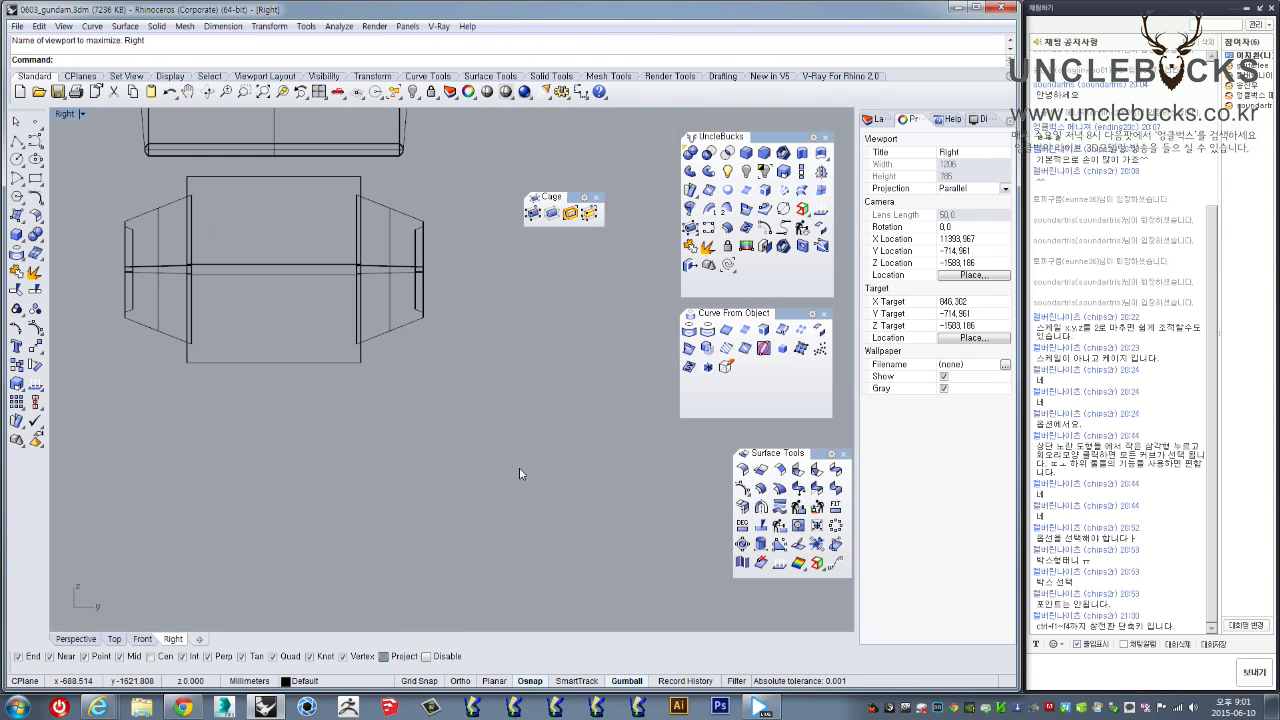
pyautogui.hotkey('ctrl', 'F4')
pyautogui.hotkey('ctrl', 'F1')
pyautogui.hotkey('ctrl', 'F2')
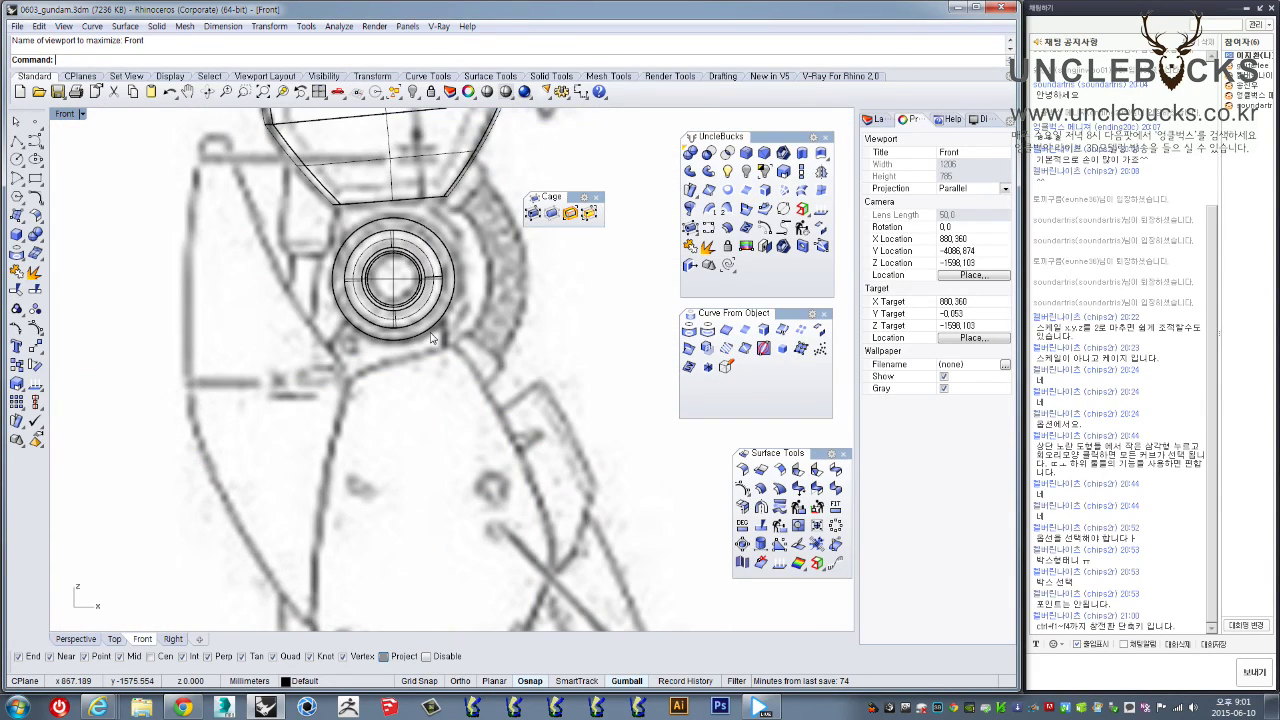
pyautogui.hotkey('ctrl', 'F1')
pyautogui.hotkey('ctrl', 'F2')
pyautogui.hotkey('ctrl', 'F3')
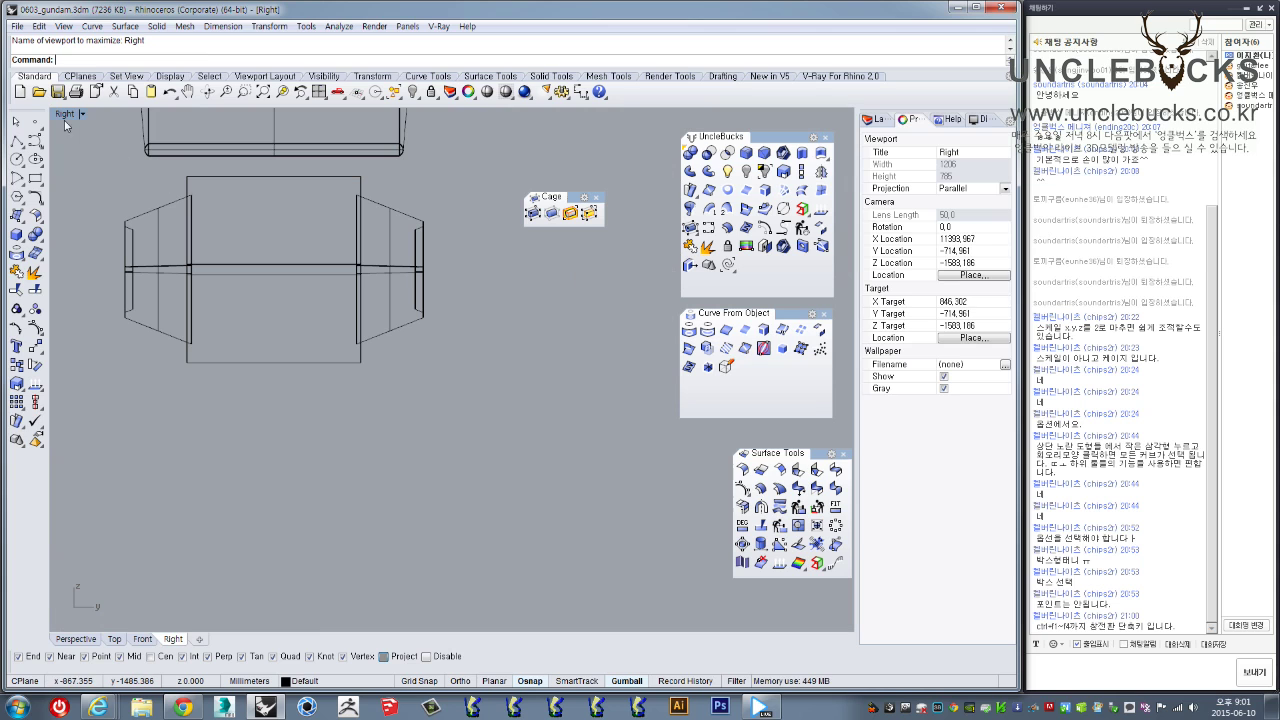
pyautogui.doubleClick(64, 117)
pyautogui.doubleClick(479, 116)
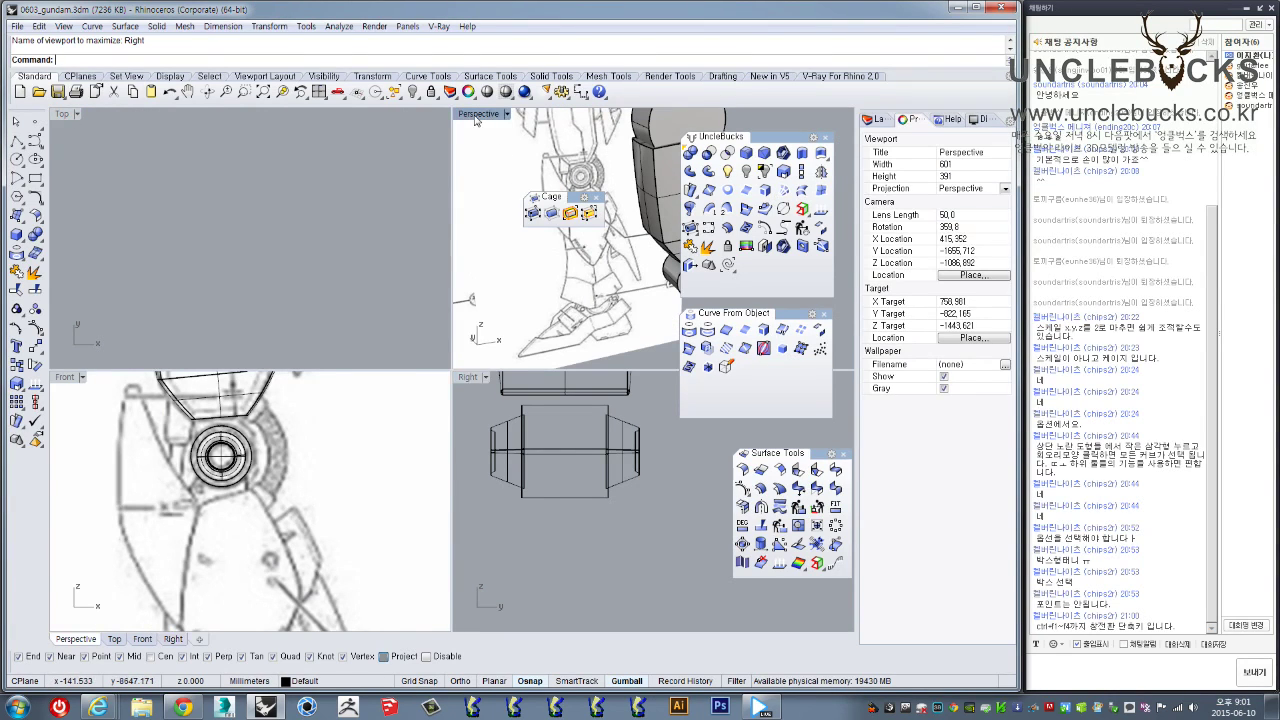
# Inspect the tapered caps on both ends of the knee cylinder up close
pyautogui.scroll(8, 483, 476)
pyautogui.moveTo(483, 476); pyautogui.dragTo(468, 419, button='right')
pyautogui.click(488, 420)
pyautogui.scroll(3, 445, 422)
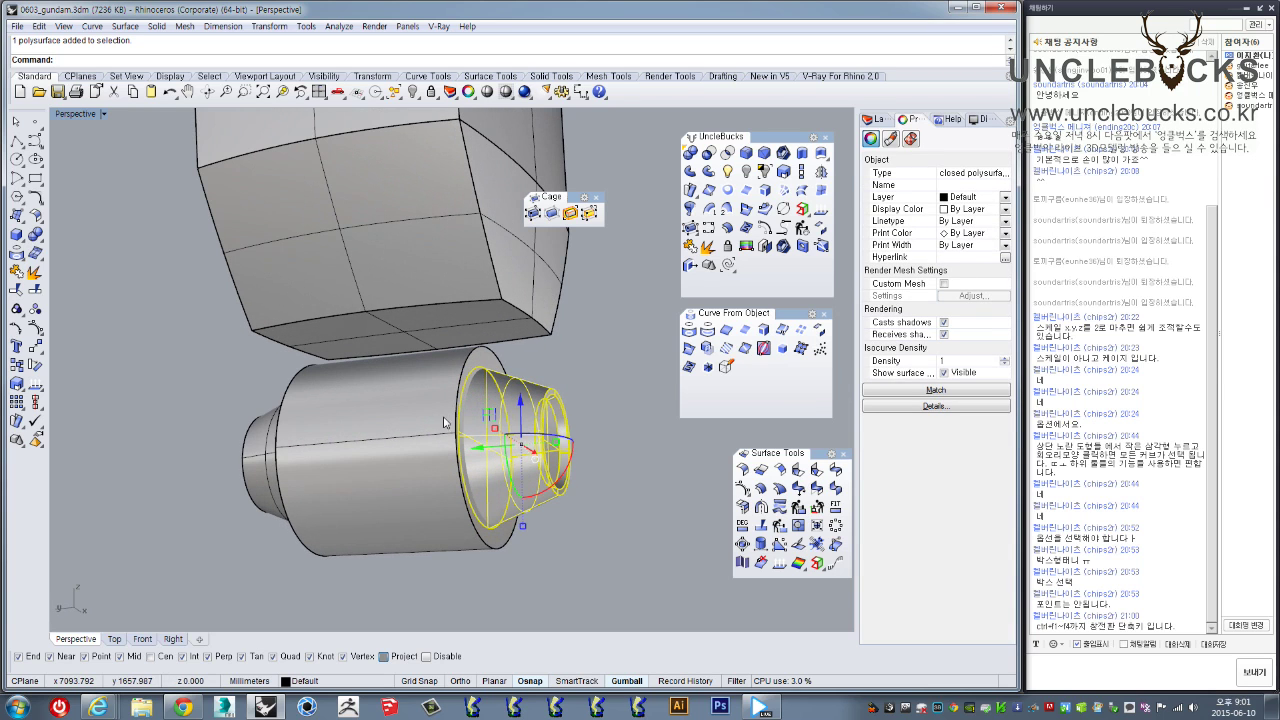
pyautogui.keyDown('shift'); pyautogui.click(257, 446); pyautogui.keyUp('shift')
pyautogui.moveTo(262, 447); pyautogui.dragTo(345, 470, button='right')
pyautogui.click(512, 518)
pyautogui.moveTo(512, 518); pyautogui.dragTo(215, 380, button='right')
pyautogui.scroll(-5, 486, 405)
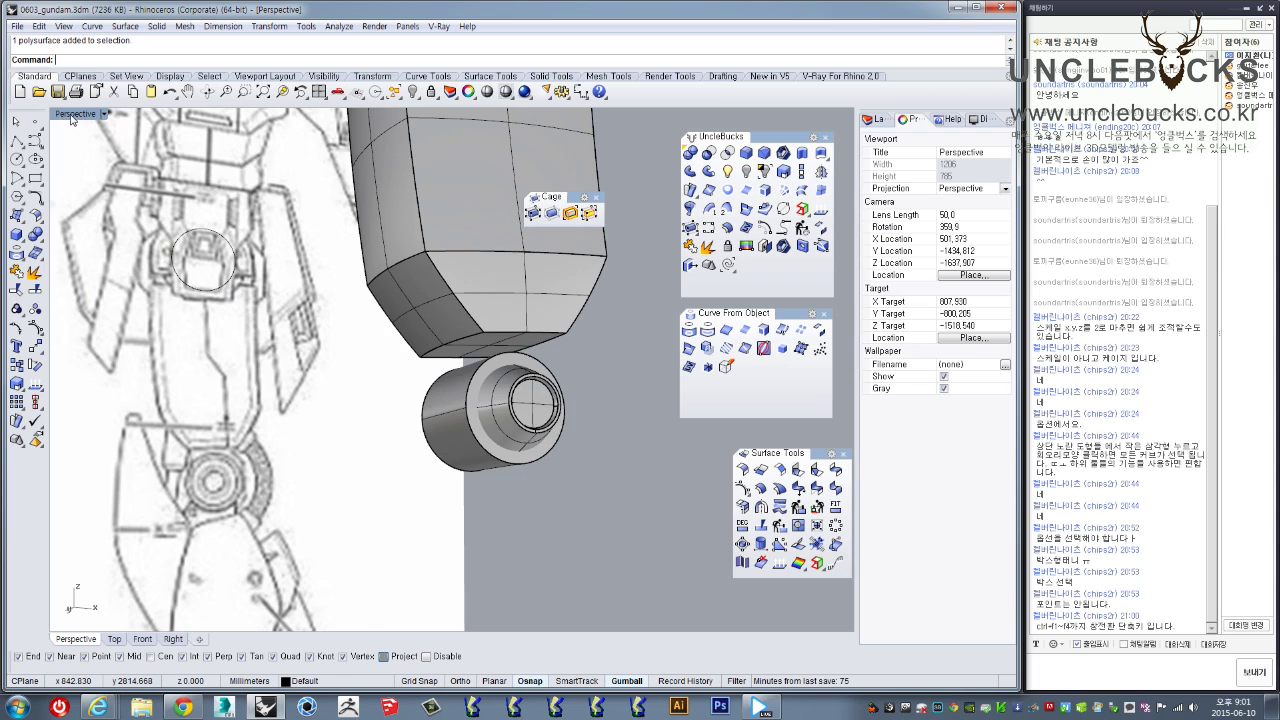
# Try drawing a closed polyline in the Front view for a bracket linking the thigh's lower edge to the knee cylinder
pyautogui.doubleClick(72, 116)
pyautogui.doubleClick(65, 377)
pyautogui.scroll(8, 342, 344)
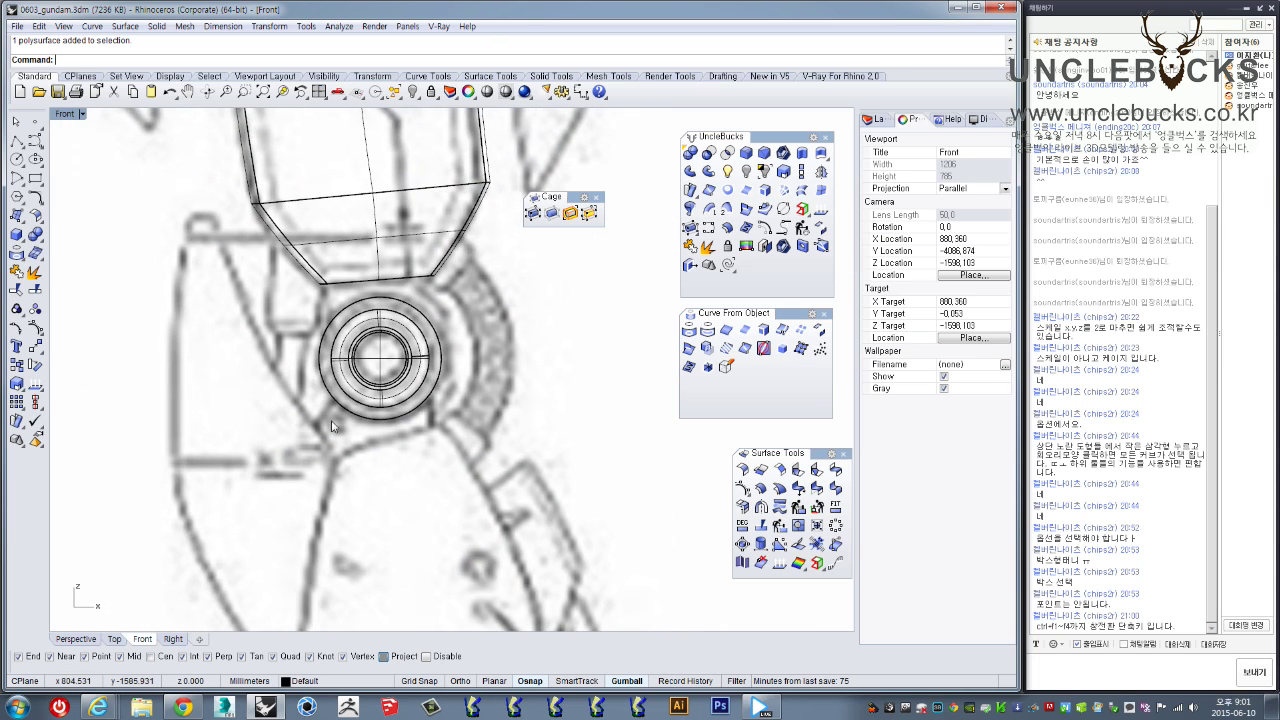
pyautogui.scroll(-8, 342, 344)
pyautogui.scroll(6, 300, 331)
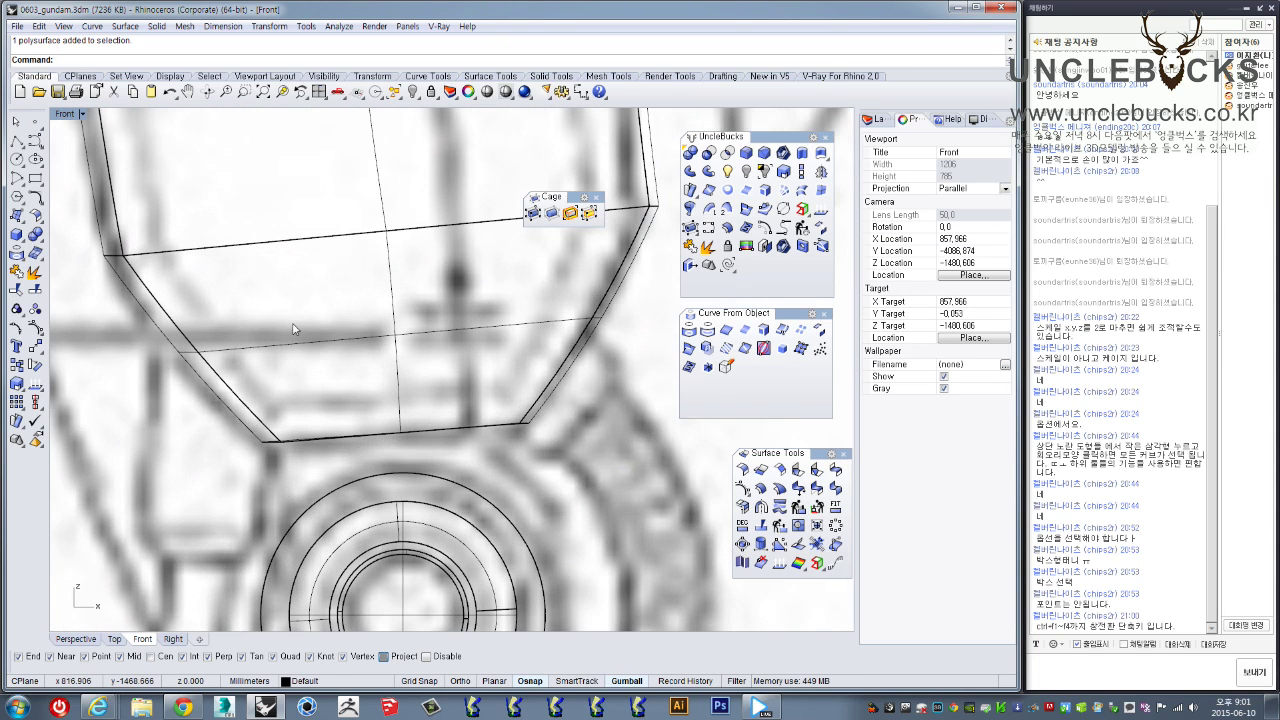
pyautogui.click(16, 142)
pyautogui.scroll(-2, 286, 423)
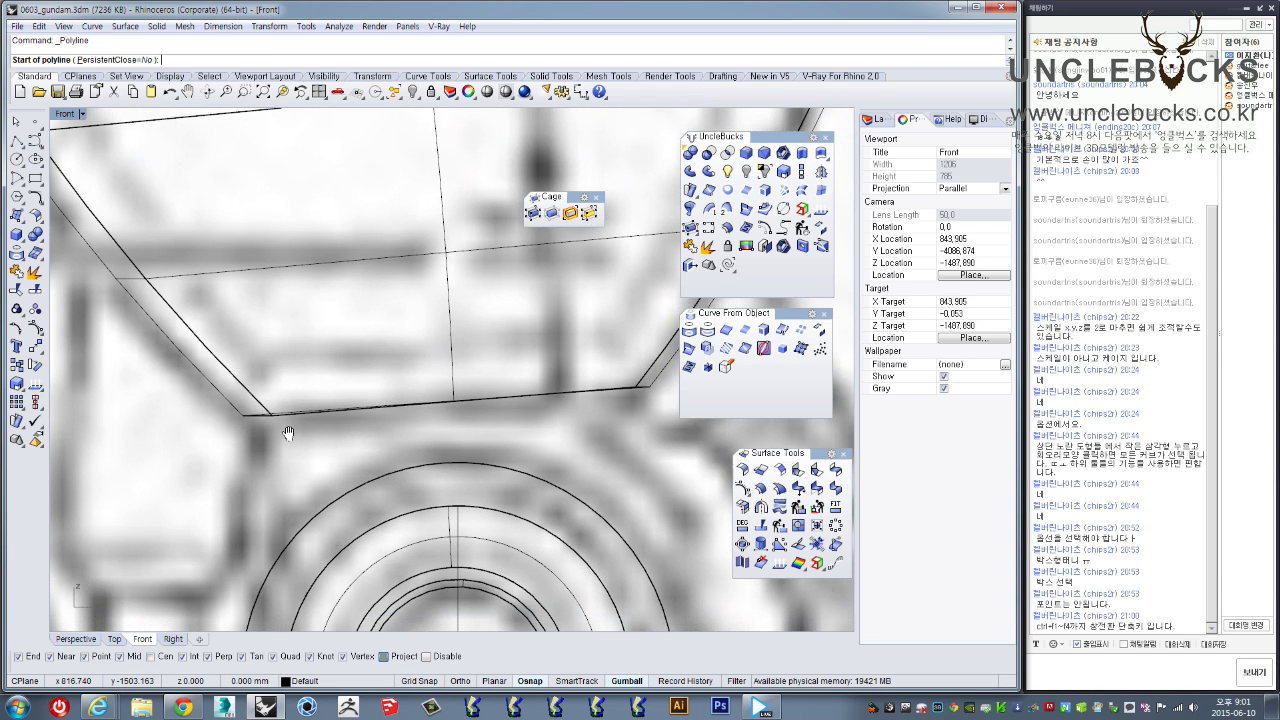
pyautogui.scroll(3, 279, 373)
pyautogui.scroll(3, 286, 391)
pyautogui.click(288, 338)
pyautogui.click(291, 531)
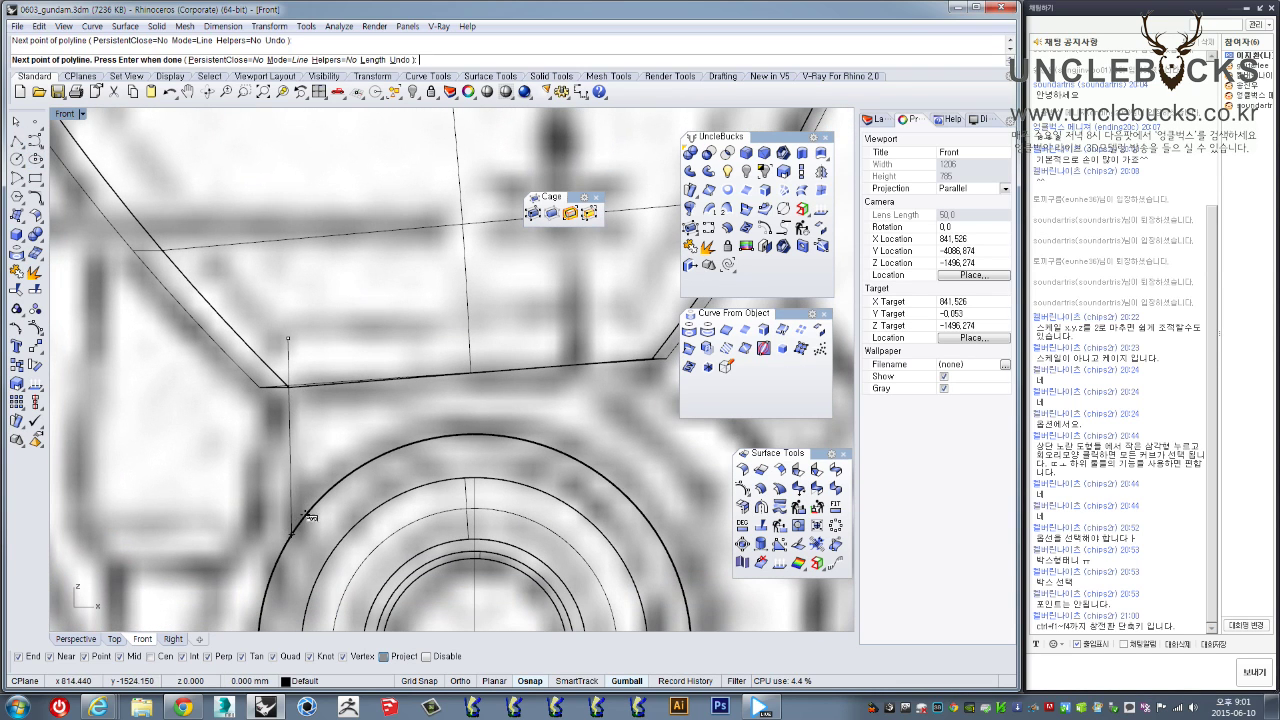
pyautogui.click(374, 480)
pyautogui.moveTo(606, 482); pyautogui.dragTo(527, 529, button='right')
pyautogui.click(543, 542)
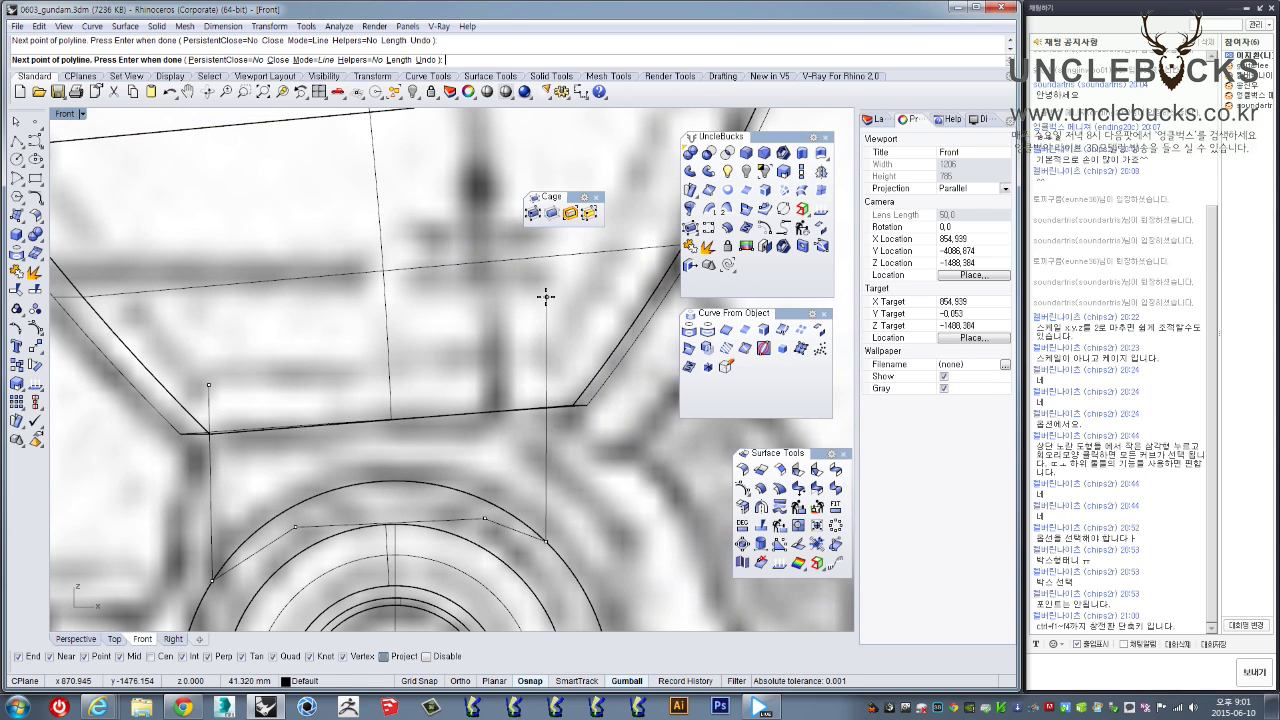
pyautogui.click(206, 380)
pyautogui.scroll(-5, 390, 370)
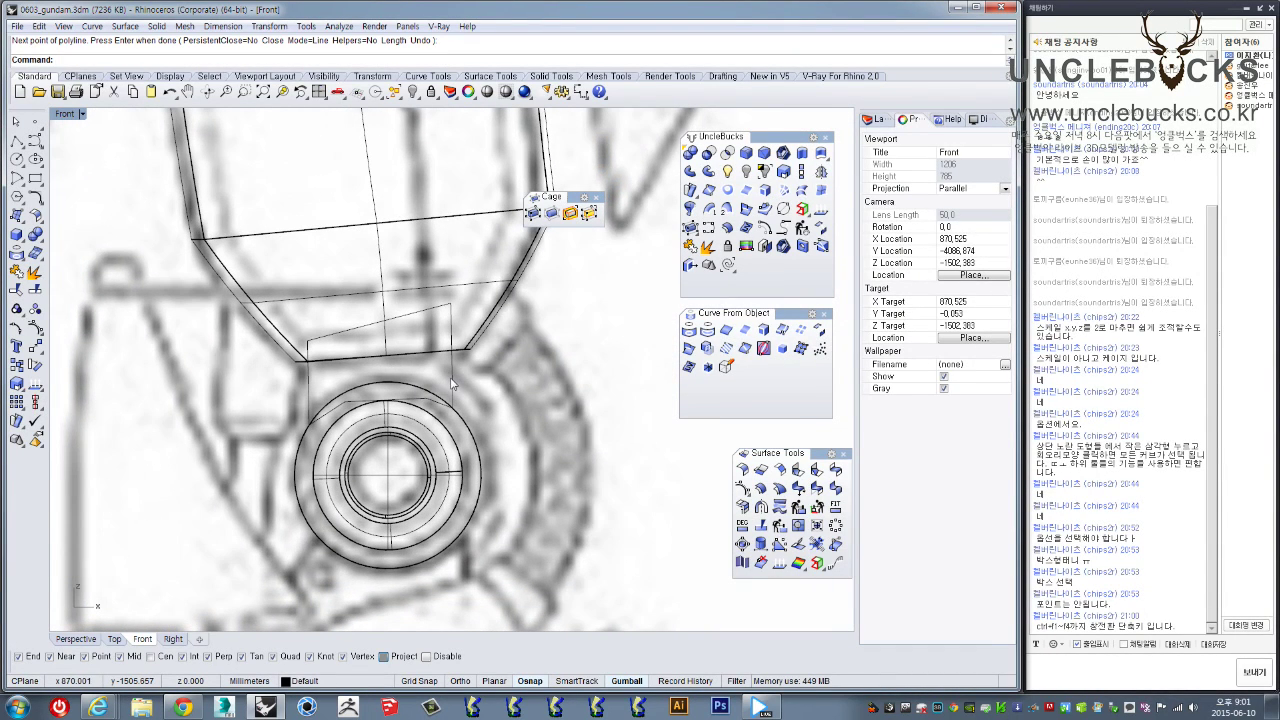
pyautogui.press('Return')
# Delete the bracket polyline between the thigh and the knee joint
pyautogui.click(451, 365)
pyautogui.scroll(2, 451, 380)
pyautogui.scroll(-3, 451, 380)
pyautogui.moveTo(455, 390); pyautogui.dragTo(445, 431, button='right')
pyautogui.press('Delete')
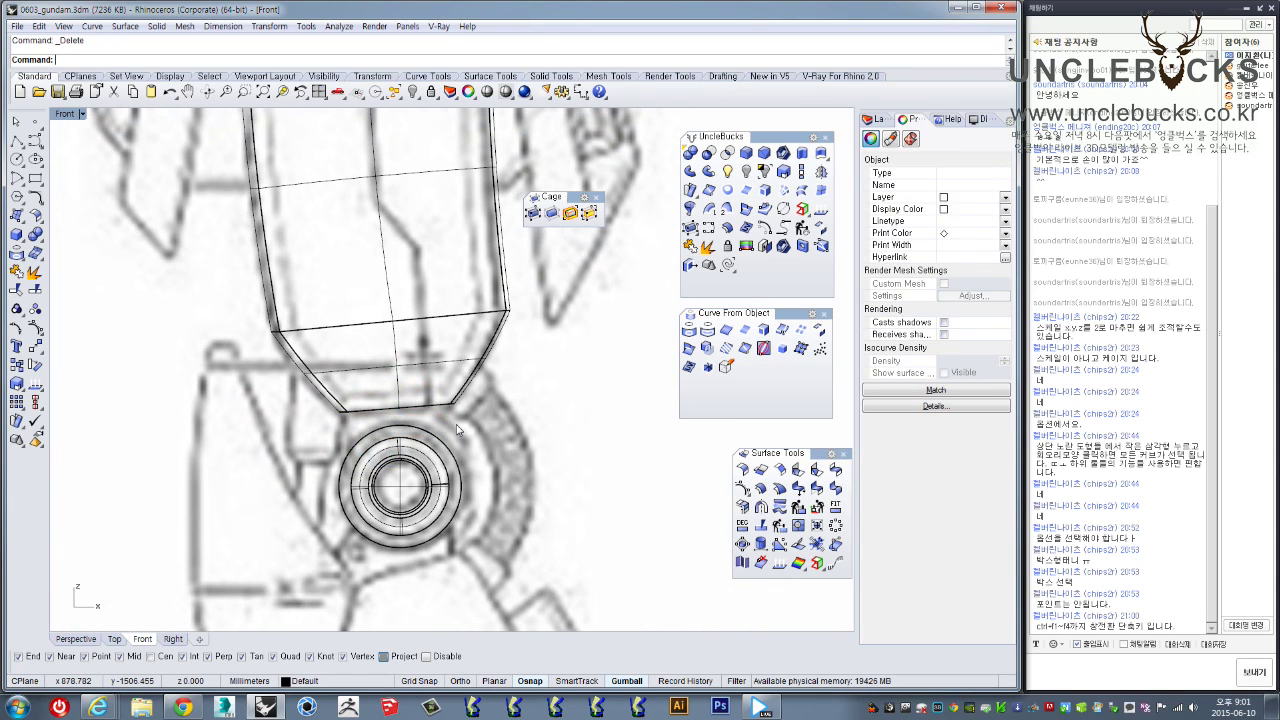
# Select the thigh with its hip and knee joints in the Perspective view and rotate the leg 90 degrees about the vertical axis
pyautogui.scroll(3, 400, 420)
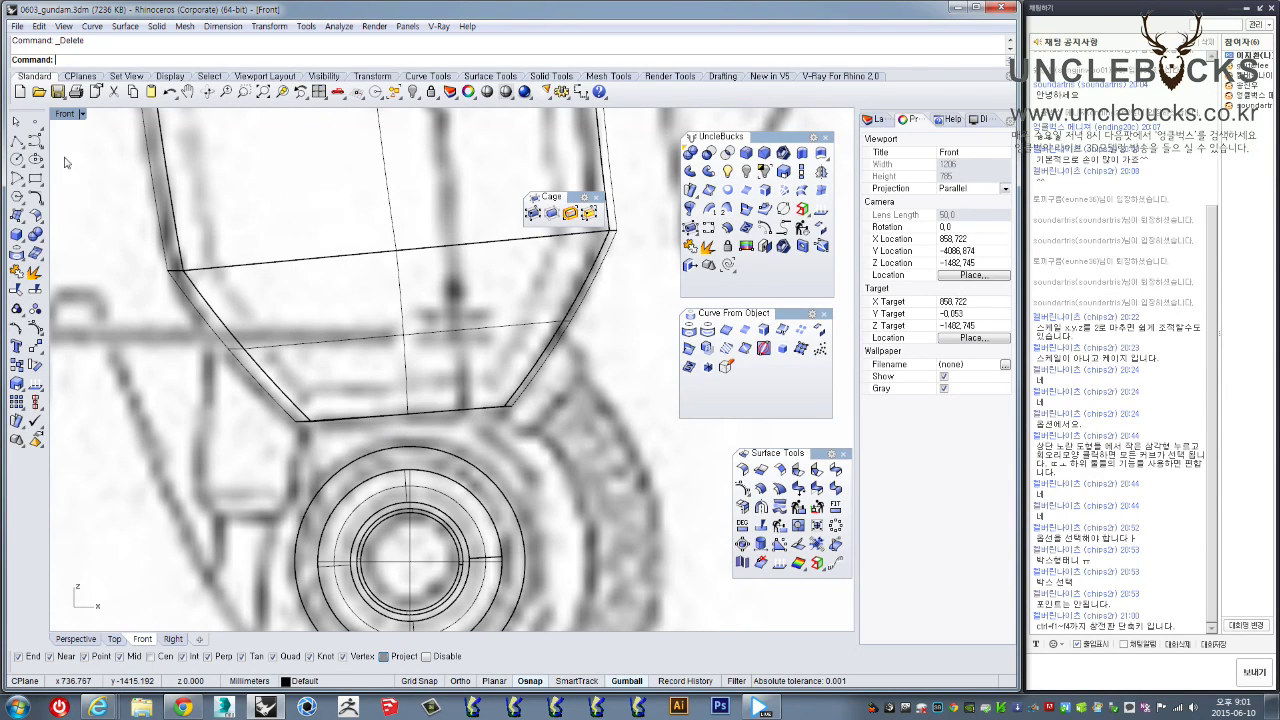
pyautogui.doubleClick(63, 114)
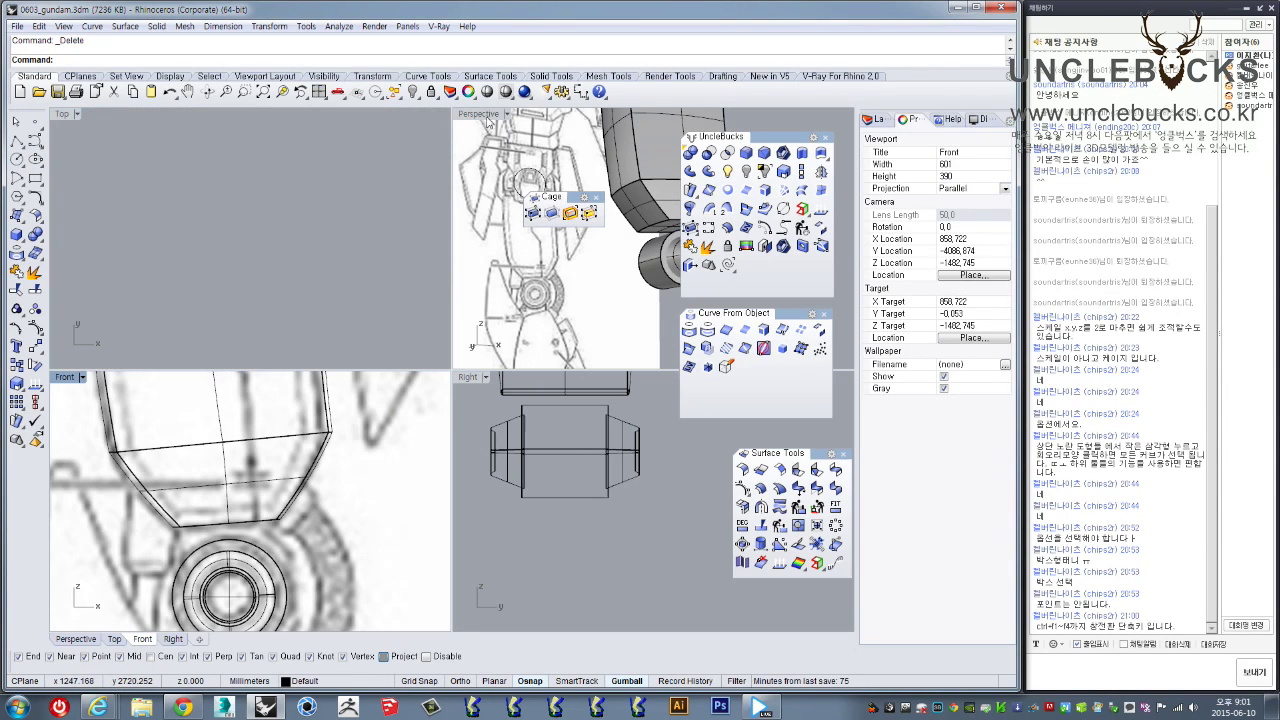
pyautogui.doubleClick(486, 116)
pyautogui.scroll(-8, 453, 413)
pyautogui.moveTo(486, 359)
pyautogui.mouseDown(button='right')
pyautogui.moveTo(464, 394)
pyautogui.moveTo(440, 390)
pyautogui.moveTo(480, 375)
pyautogui.mouseUp(button='right')
pyautogui.scroll(-3, 470, 370)
pyautogui.keyDown('shift'); pyautogui.moveTo(480, 375); pyautogui.dragTo(362, 503, button='right'); pyautogui.keyUp('shift')
pyautogui.click(334, 425)
pyautogui.moveTo(338, 432); pyautogui.dragTo(426, 582, button='right')
pyautogui.moveTo(429, 579); pyautogui.dragTo(502, 574)
pyautogui.moveTo(502, 574); pyautogui.dragTo(449, 423, button='right')
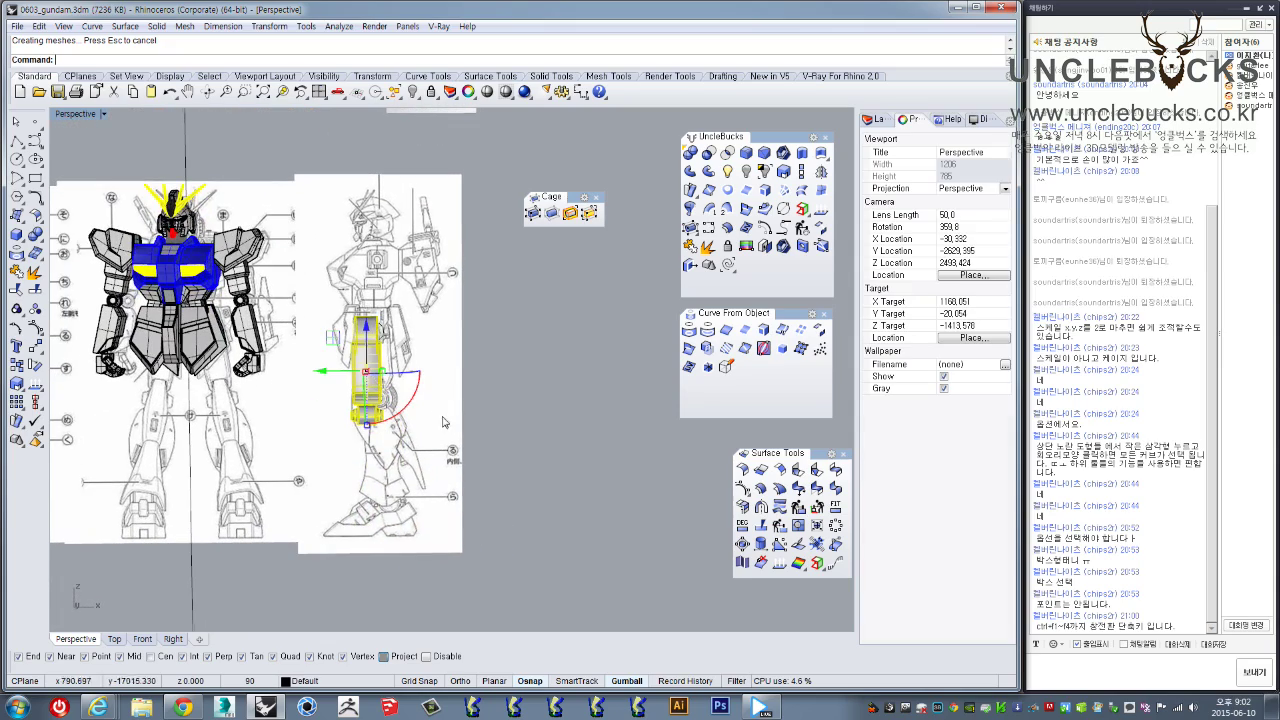
# Move the leg sideways in the Front view so it lies over the thigh in the front reference drawing
pyautogui.doubleClick(81, 114)
pyautogui.scroll(-3, 296, 473)
pyautogui.scroll(-8, 296, 473)
pyautogui.doubleClick(75, 376)
pyautogui.moveTo(377, 287); pyautogui.dragTo(421, 380, button='right')
pyautogui.scroll(-4, 359, 455)
pyautogui.moveTo(359, 455); pyautogui.dragTo(372, 494, button='right')
pyautogui.moveTo(447, 437); pyautogui.dragTo(250, 444)
pyautogui.scroll(5, 366, 455)
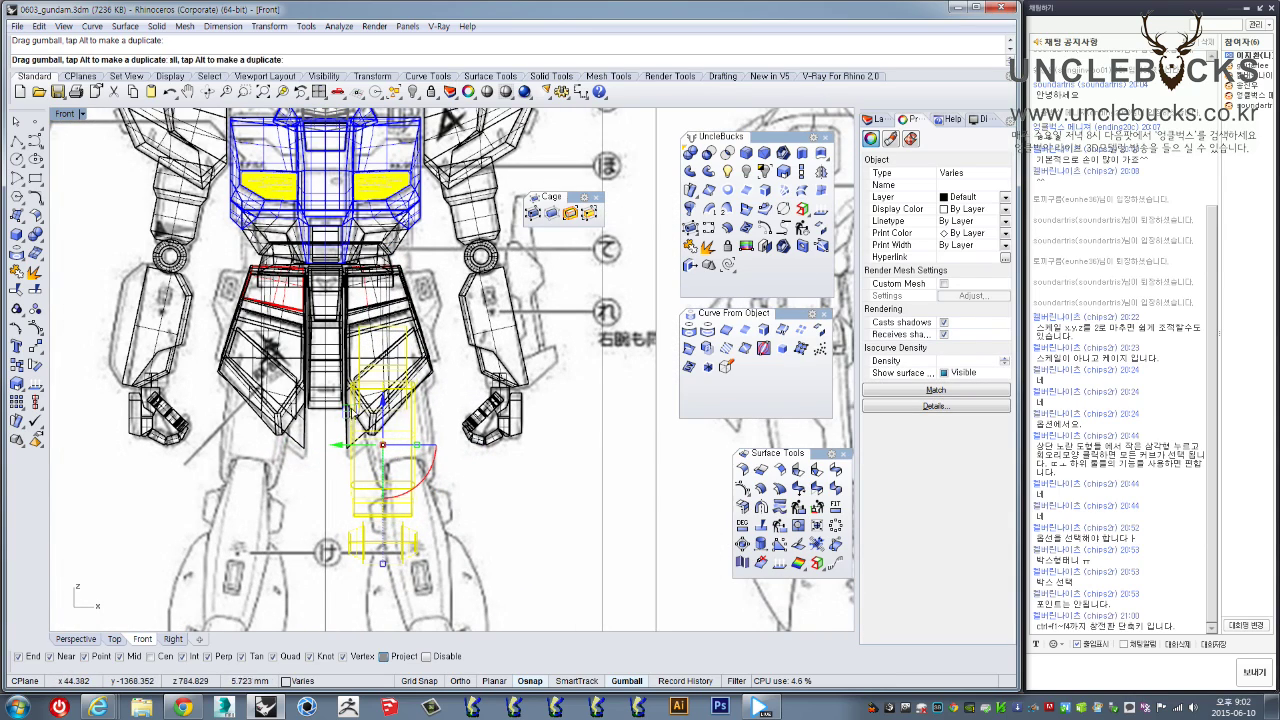
pyautogui.scroll(-3, 193, 232)
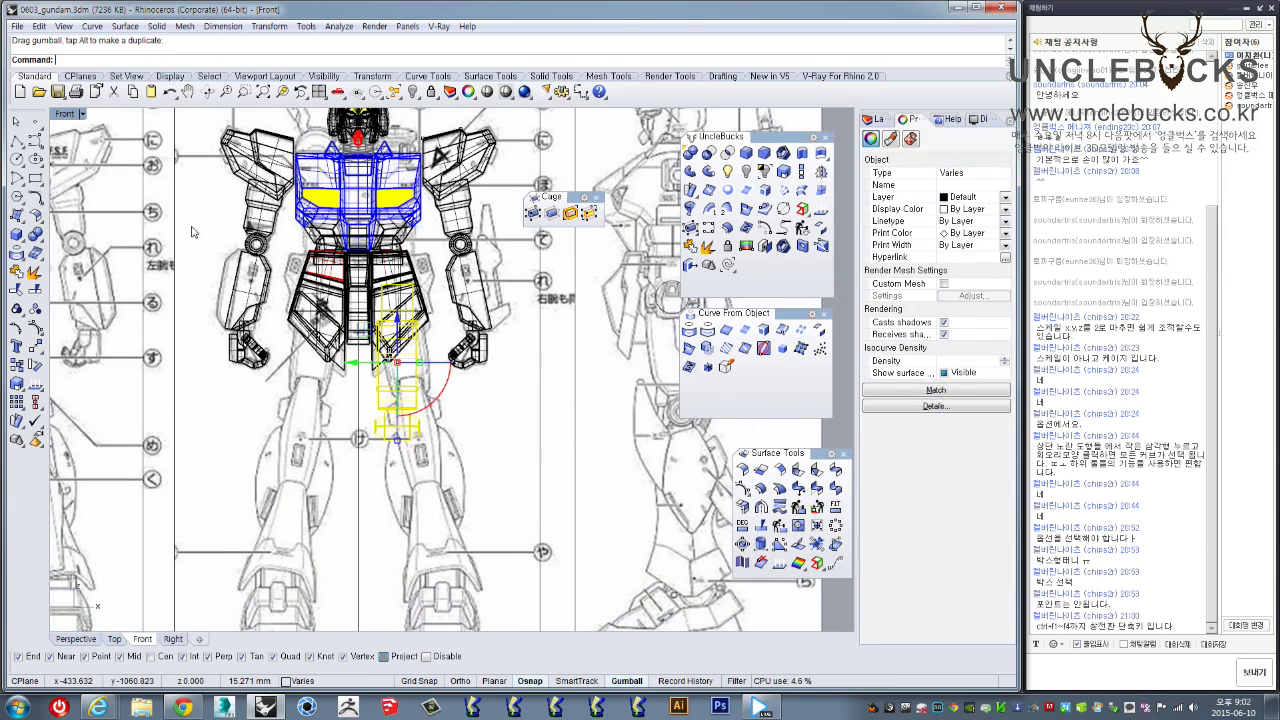
# Draw a closed four-sided polyline around the pointed knee armour in the side-view reference drawing
pyautogui.moveTo(614, 418); pyautogui.dragTo(382, 343, button='right')
pyautogui.click(15, 141)
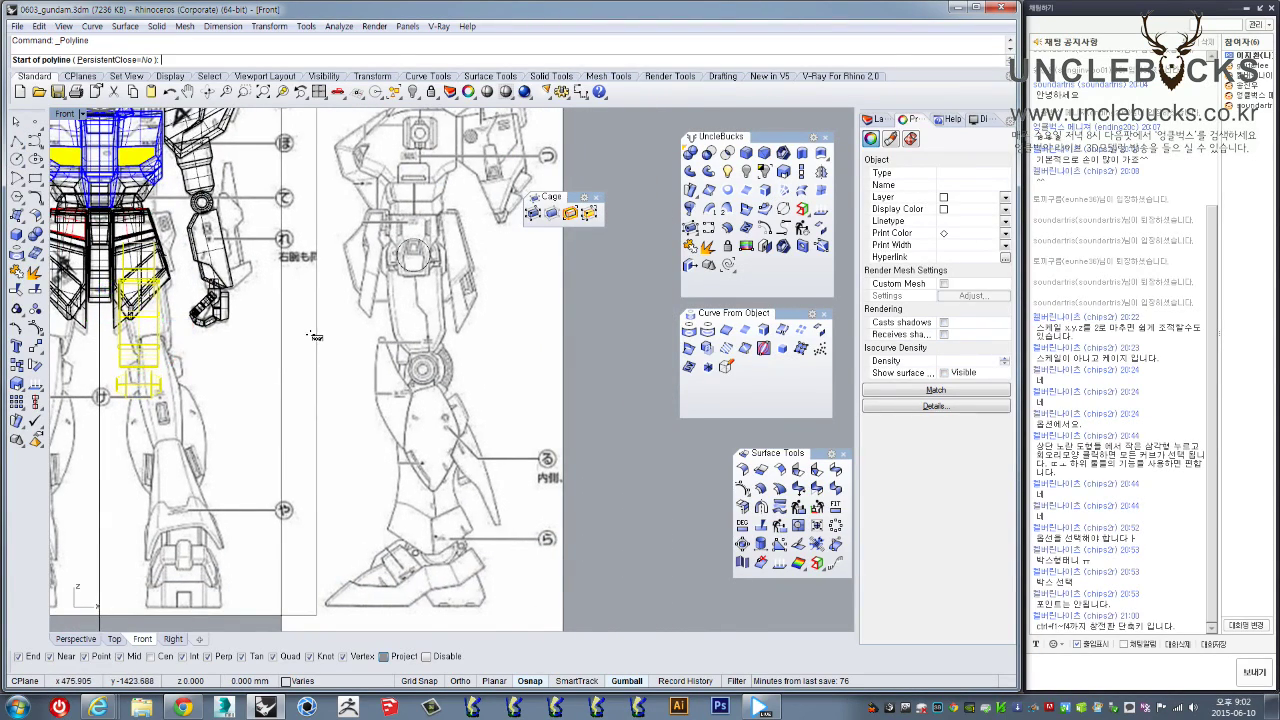
pyautogui.scroll(5, 440, 332)
pyautogui.click(431, 291)
pyautogui.click(415, 490)
pyautogui.moveTo(484, 598); pyautogui.dragTo(466, 495, button='right')
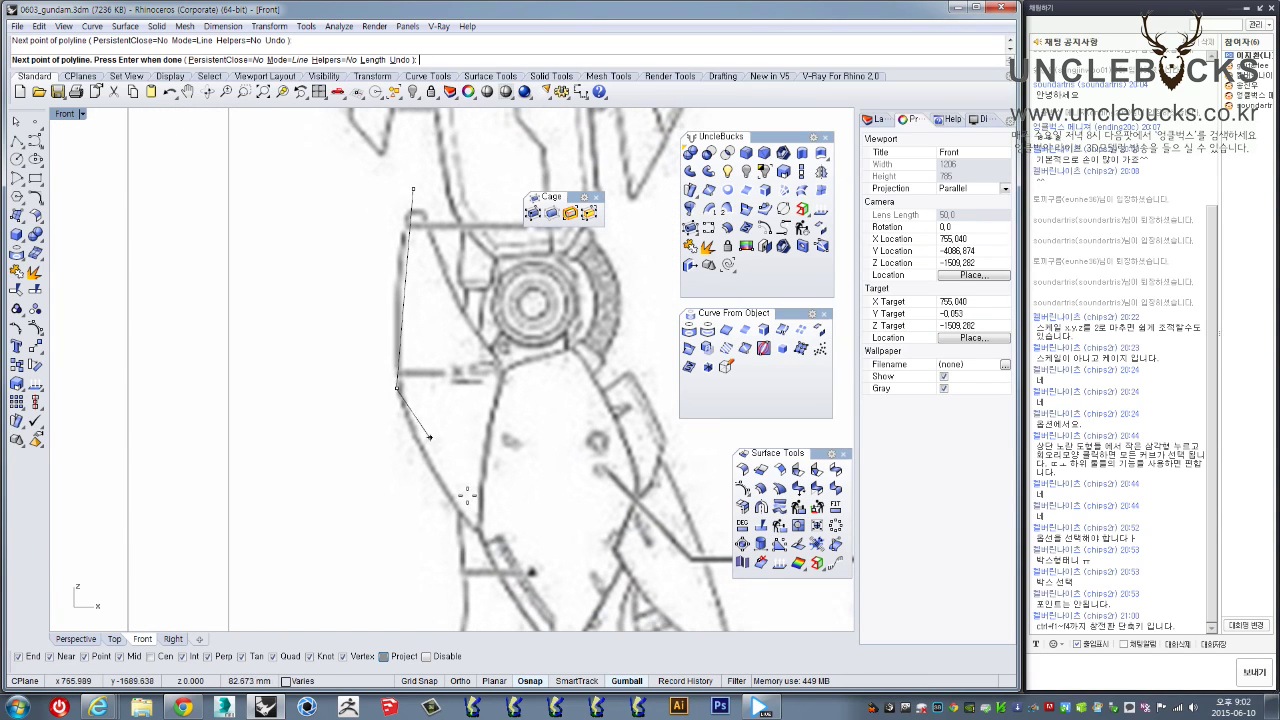
pyautogui.click(476, 533)
pyautogui.click(504, 367)
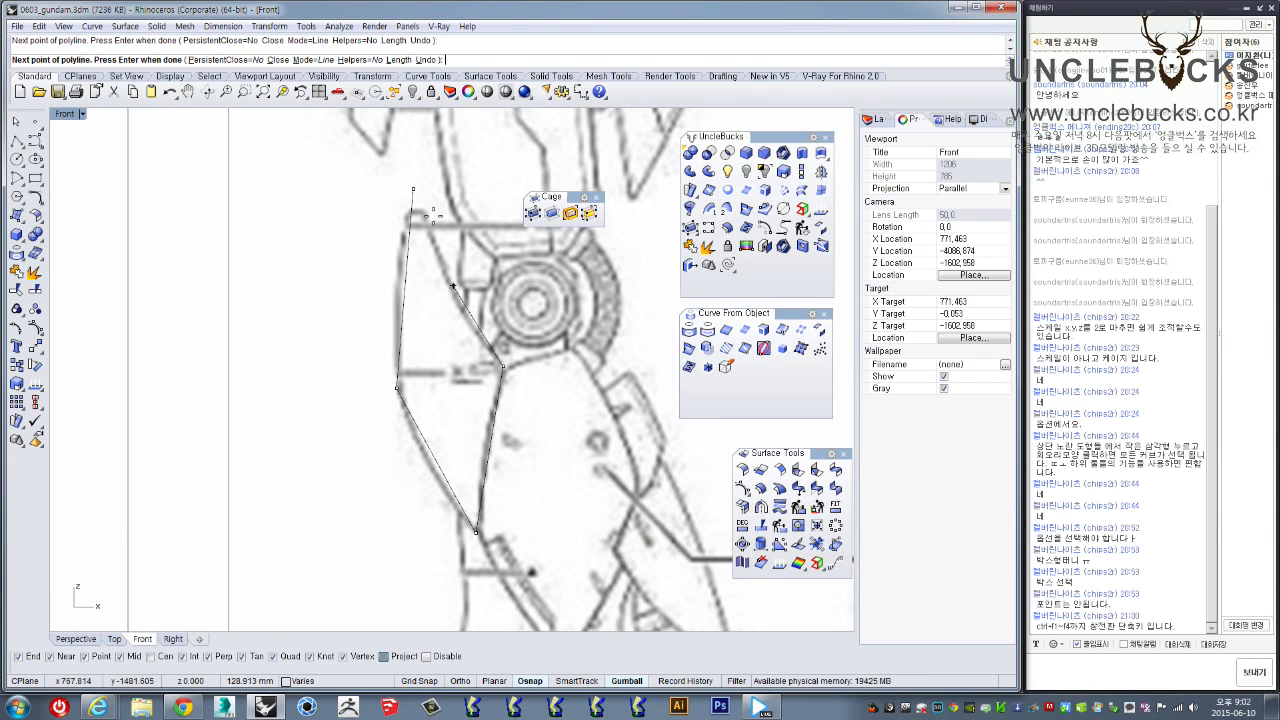
pyautogui.click(411, 186)
pyautogui.moveTo(234, 335); pyautogui.dragTo(167, 390, button='right')
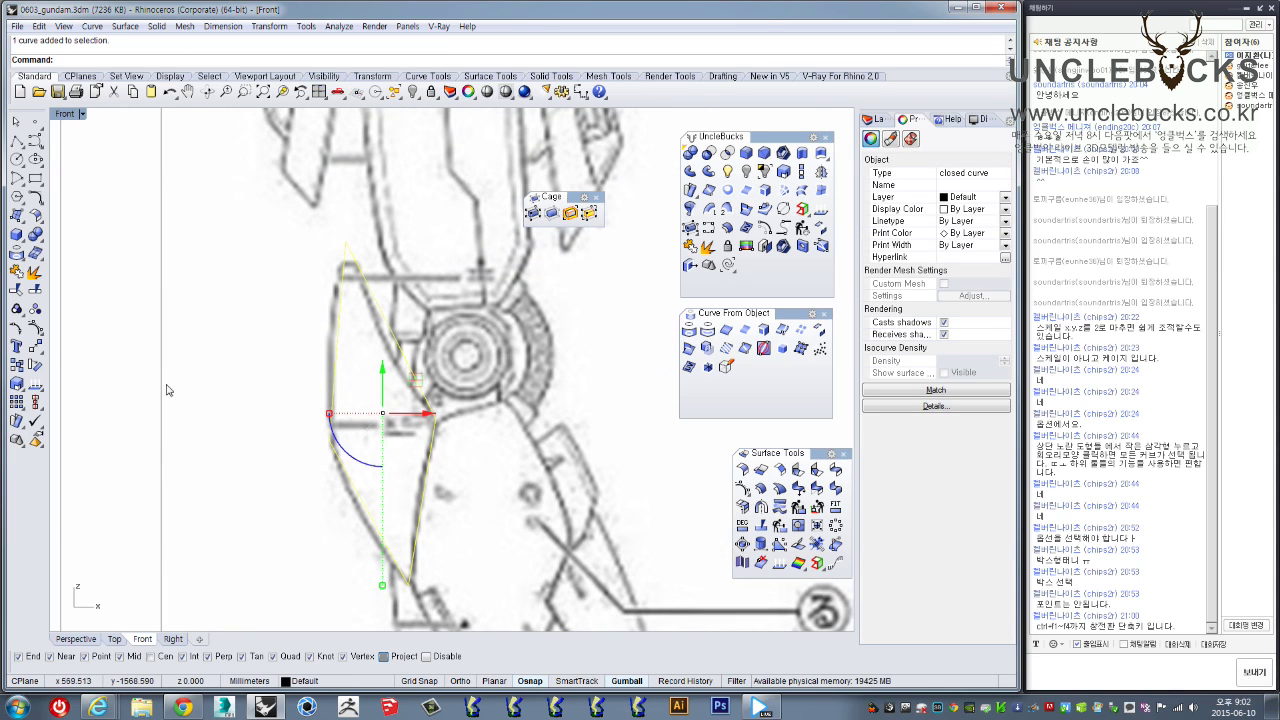
# Explode the knee armour outline into separate segments and rebuild them as degree 2 curves, deleting the input
pyautogui.click(34, 271)
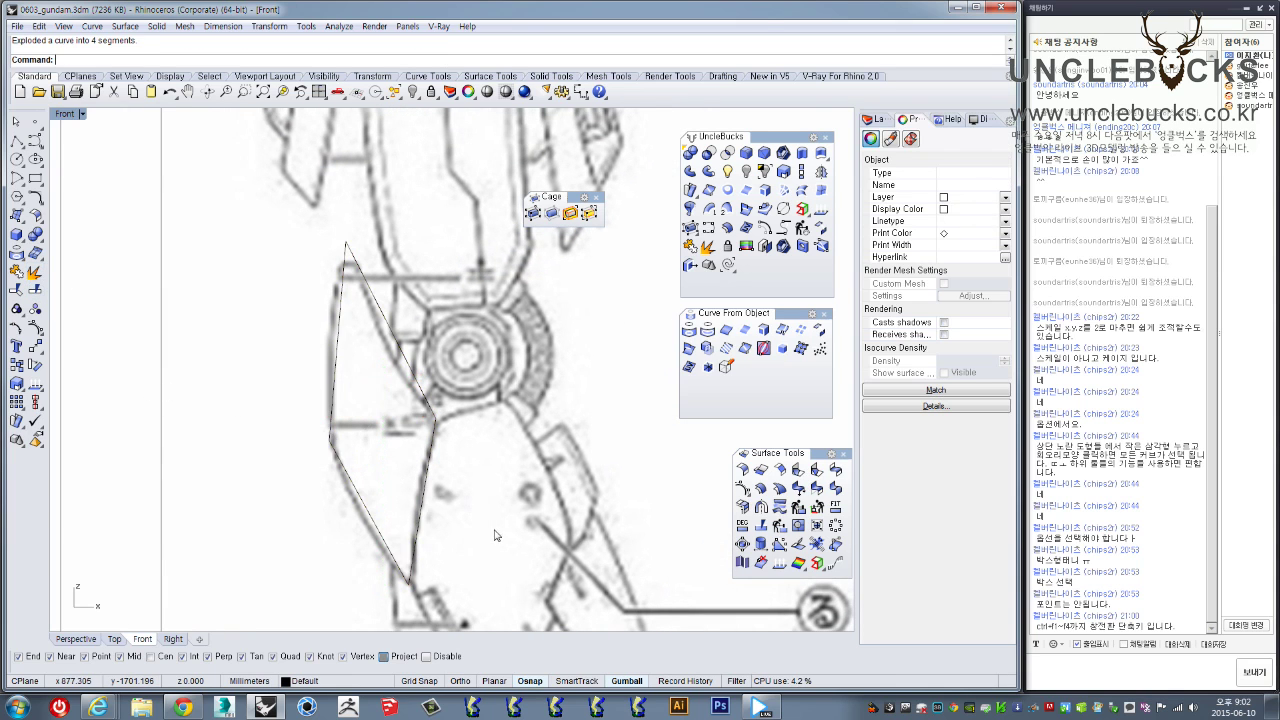
pyautogui.press('Return')
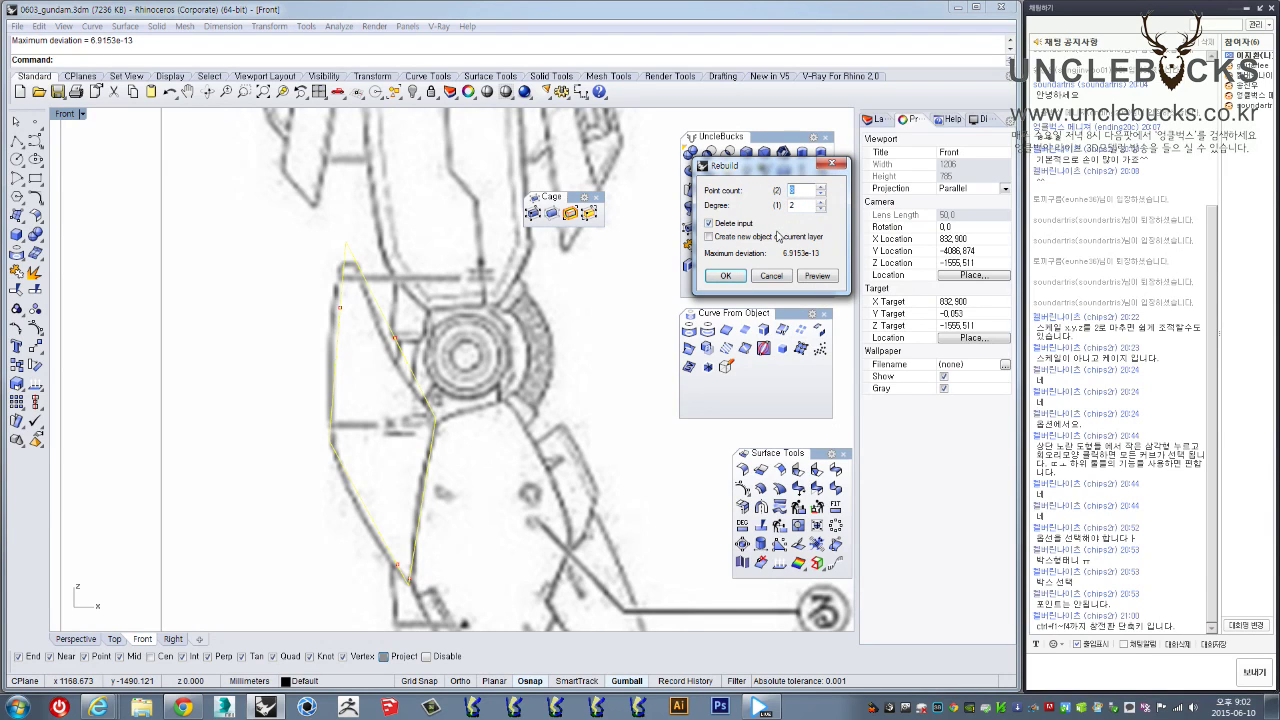
pyautogui.click(726, 275)
pyautogui.moveTo(73, 478); pyautogui.dragTo(108, 408, button='right')
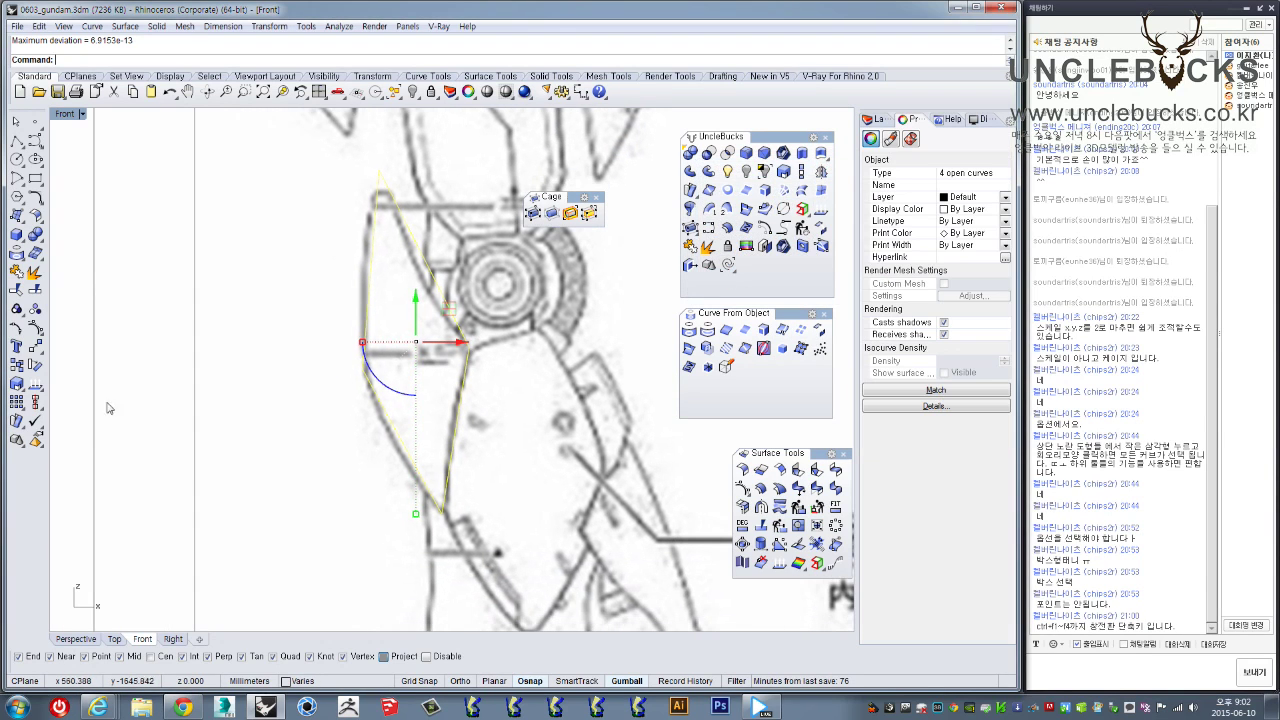
# Show the edit points of the four outline segments and bend the segments to follow the curved knee armour in the drawing
pyautogui.click(16, 330)
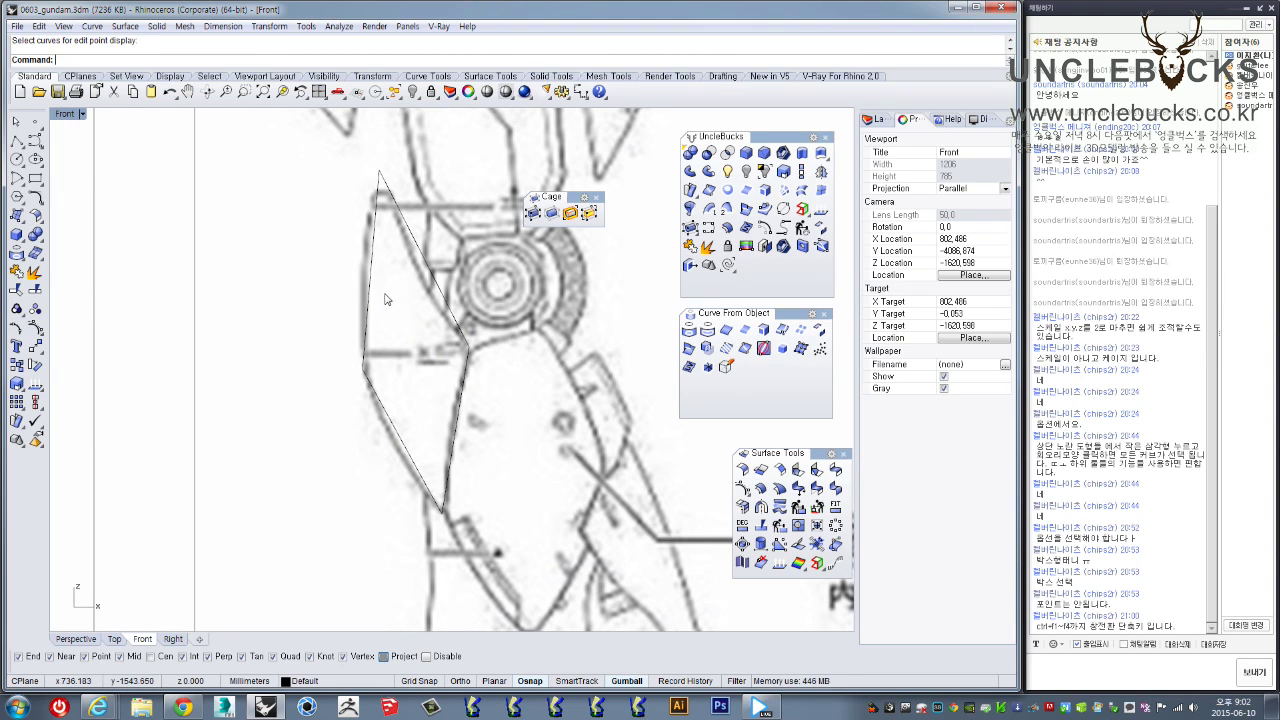
pyautogui.moveTo(481, 463); pyautogui.dragTo(325, 315)
pyautogui.click(16, 330)
pyautogui.moveTo(305, 248); pyautogui.dragTo(388, 299)
pyautogui.moveTo(403, 239); pyautogui.dragTo(447, 323)
pyautogui.moveTo(399, 460); pyautogui.dragTo(484, 387)
# Select the four knee armour curves and move them about 943 mm forward of the reference drawing in the Perspective view
pyautogui.moveTo(492, 389); pyautogui.dragTo(514, 440, button='right')
pyautogui.click(515, 441)
pyautogui.moveTo(515, 443); pyautogui.dragTo(337, 300)
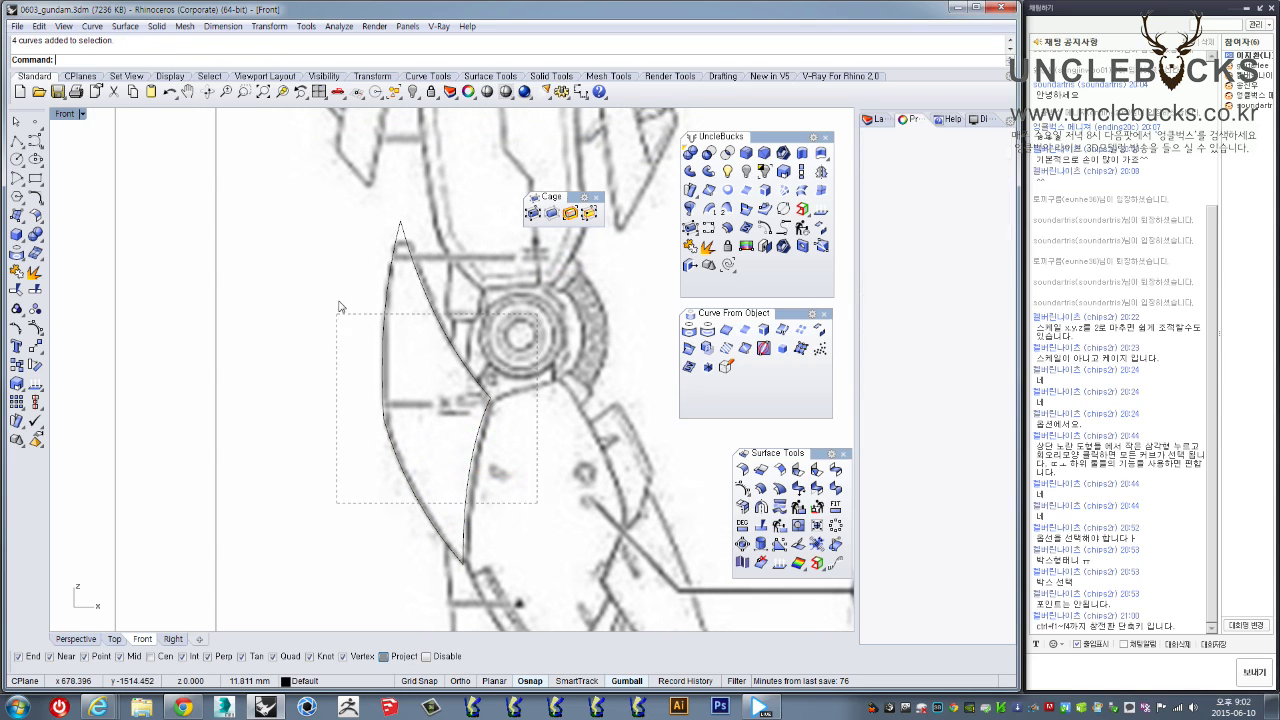
pyautogui.doubleClick(68, 115)
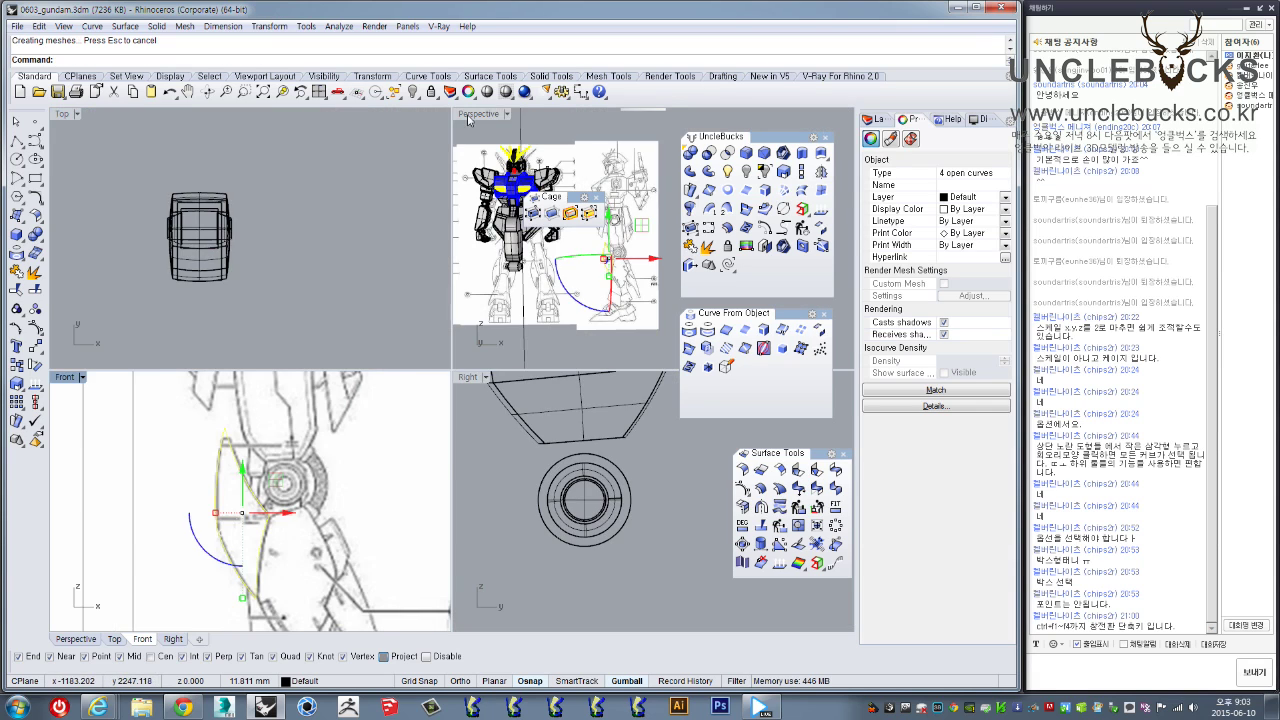
pyautogui.doubleClick(468, 120)
pyautogui.moveTo(475, 205); pyautogui.dragTo(367, 352, button='right')
pyautogui.moveTo(366, 353); pyautogui.dragTo(254, 462)
pyautogui.moveTo(397, 370); pyautogui.dragTo(281, 426)
pyautogui.moveTo(281, 426); pyautogui.dragTo(230, 346, button='right')
# Delete the leftover selection near the reference drawing and select the four moved knee armour curves
pyautogui.scroll(4, 230, 345)
pyautogui.scroll(2, 230, 344)
pyautogui.moveTo(214, 291); pyautogui.dragTo(302, 386)
pyautogui.moveTo(306, 390); pyautogui.dragTo(360, 428, button='right')
pyautogui.press('Delete')
pyautogui.moveTo(355, 535); pyautogui.dragTo(232, 488)
pyautogui.keyDown('shift'); pyautogui.moveTo(296, 577); pyautogui.dragTo(316, 490, button='right'); pyautogui.keyUp('shift')
pyautogui.moveTo(275, 285)
pyautogui.mouseDown(button='right')
pyautogui.moveTo(194, 473)
pyautogui.moveTo(136, 161)
pyautogui.mouseUp(button='right')
pyautogui.doubleClick(68, 114)
pyautogui.doubleClick(68, 114)
pyautogui.moveTo(216, 326); pyautogui.dragTo(288, 290, button='right')
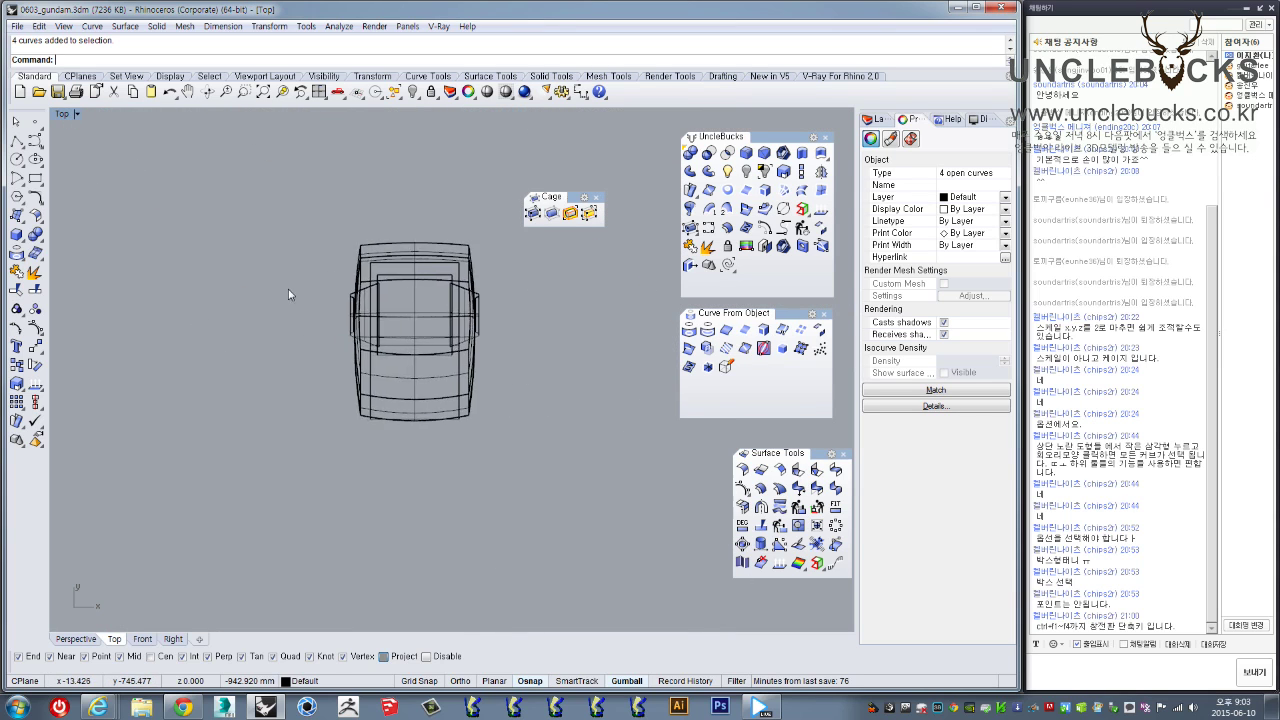
pyautogui.scroll(-8, 290, 291)
pyautogui.scroll(4, 341, 292)
pyautogui.scroll(4, 415, 304)
pyautogui.moveTo(518, 379); pyautogui.dragTo(436, 381, button='right')
pyautogui.scroll(3, 477, 376)
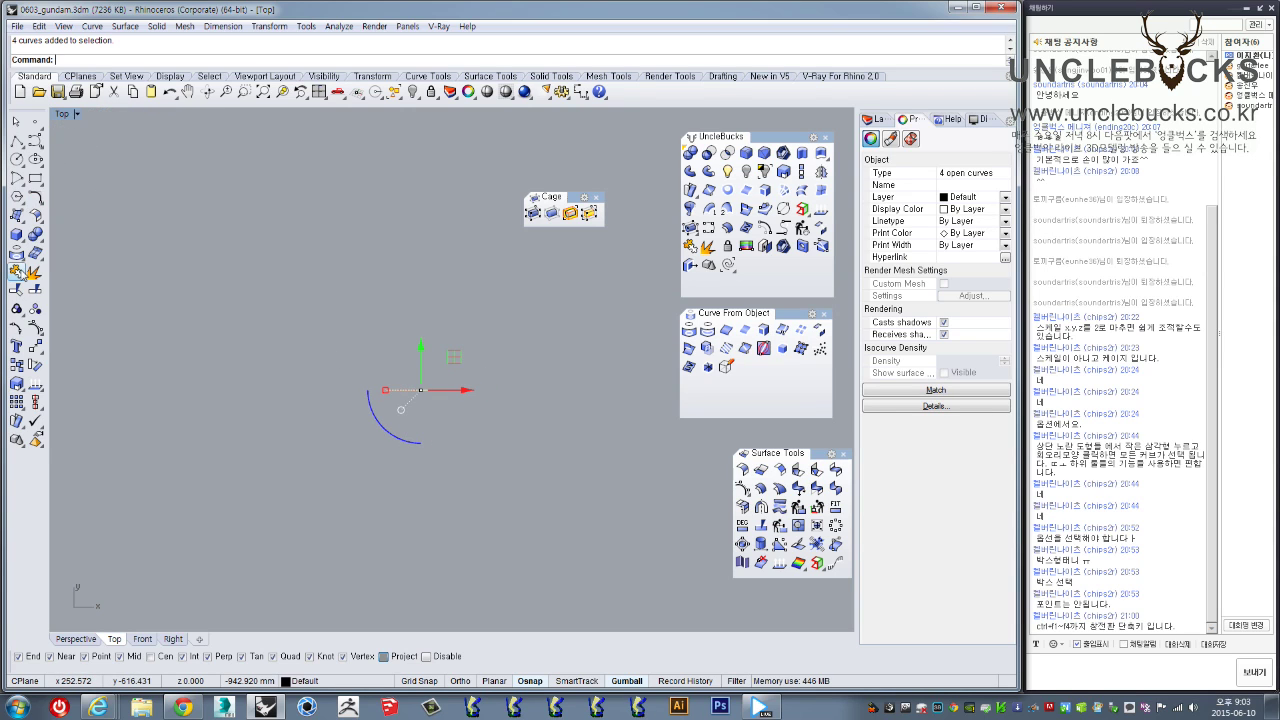
pyautogui.doubleClick(57, 114)
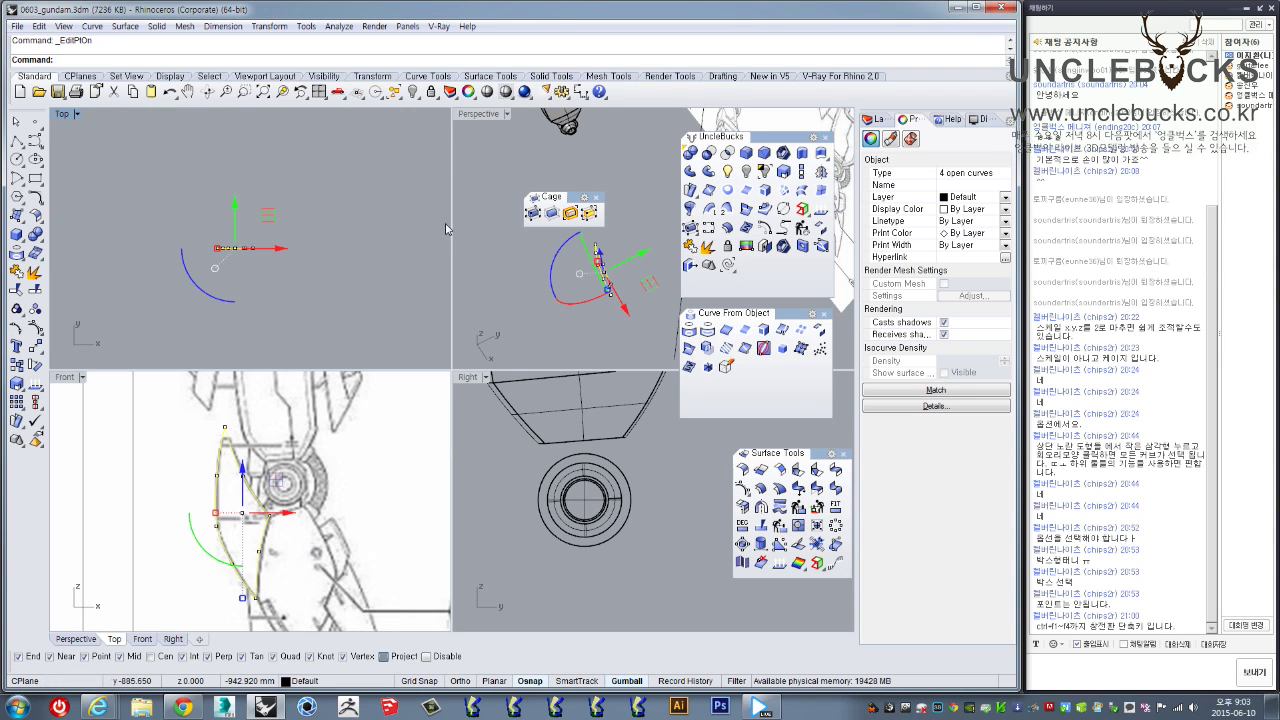
pyautogui.doubleClick(472, 114)
pyautogui.moveTo(352, 316); pyautogui.dragTo(386, 297, button='right')
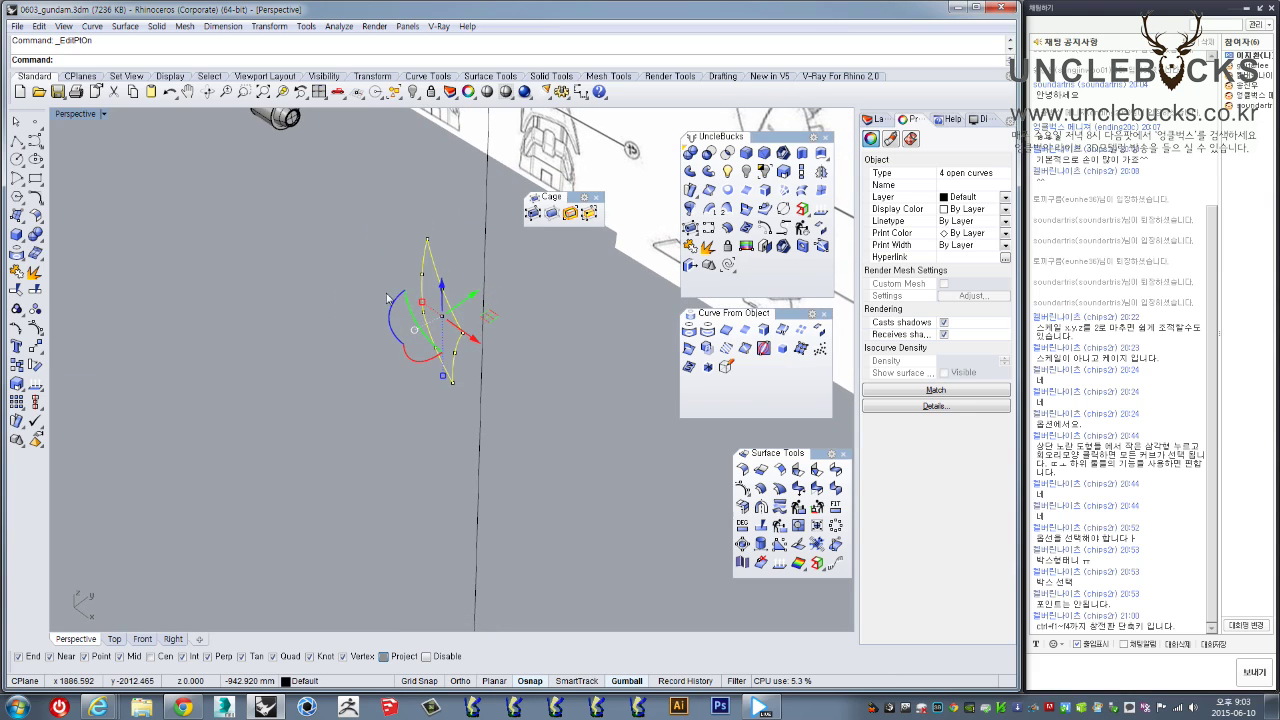
pyautogui.click(422, 413)
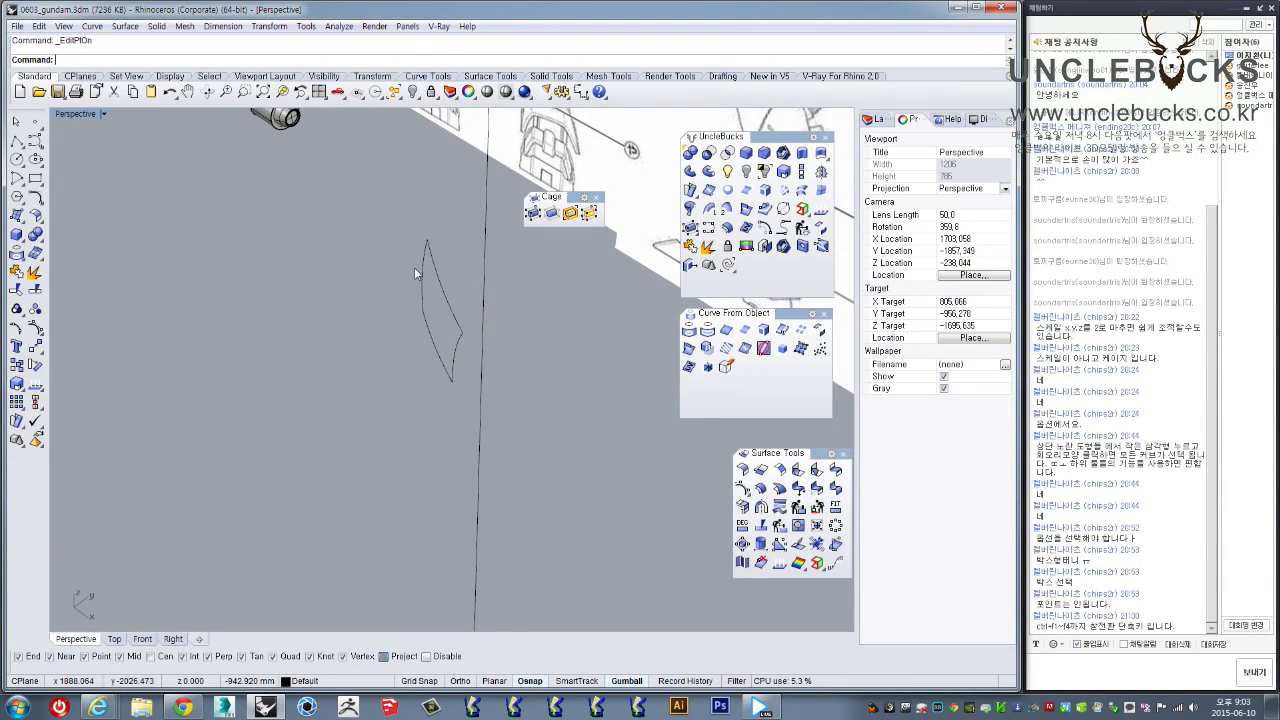
# Select the four knee armour curves and rotate them about 13 degrees around the vertical axis
pyautogui.moveTo(414, 267); pyautogui.dragTo(357, 286, button='right')
pyautogui.moveTo(386, 243); pyautogui.dragTo(526, 481)
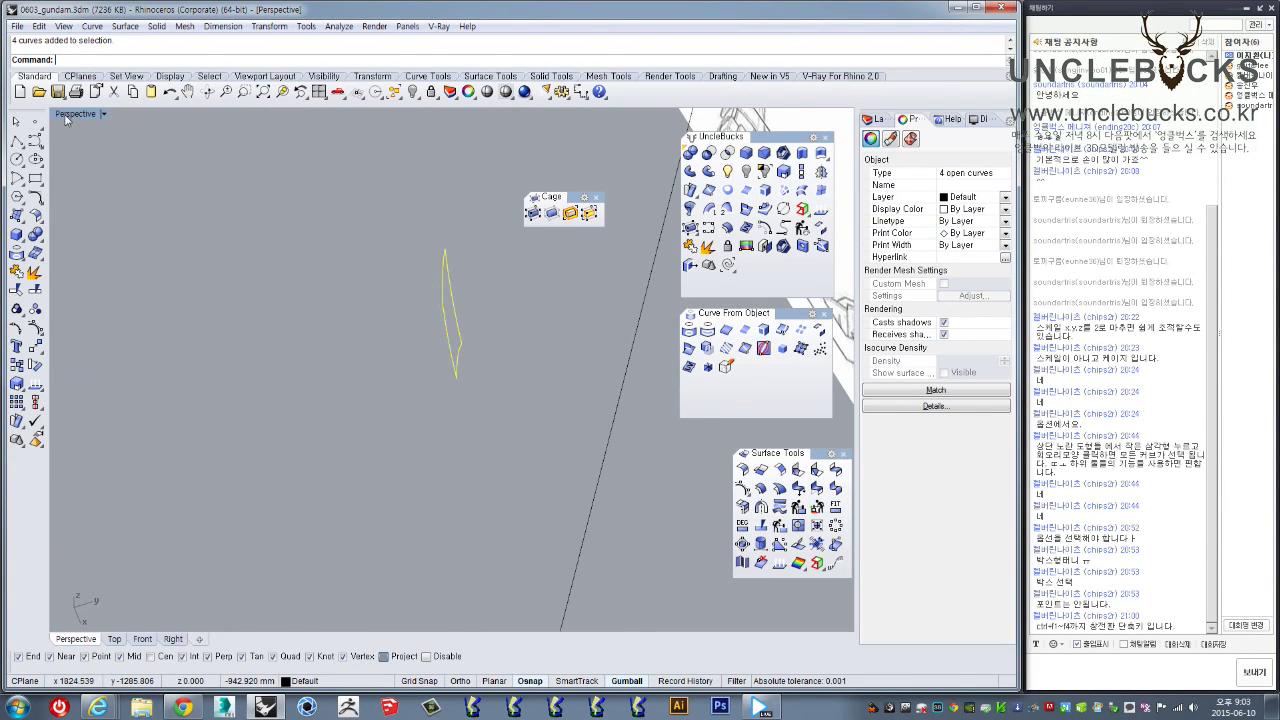
pyautogui.doubleClick(66, 116)
pyautogui.doubleClick(472, 118)
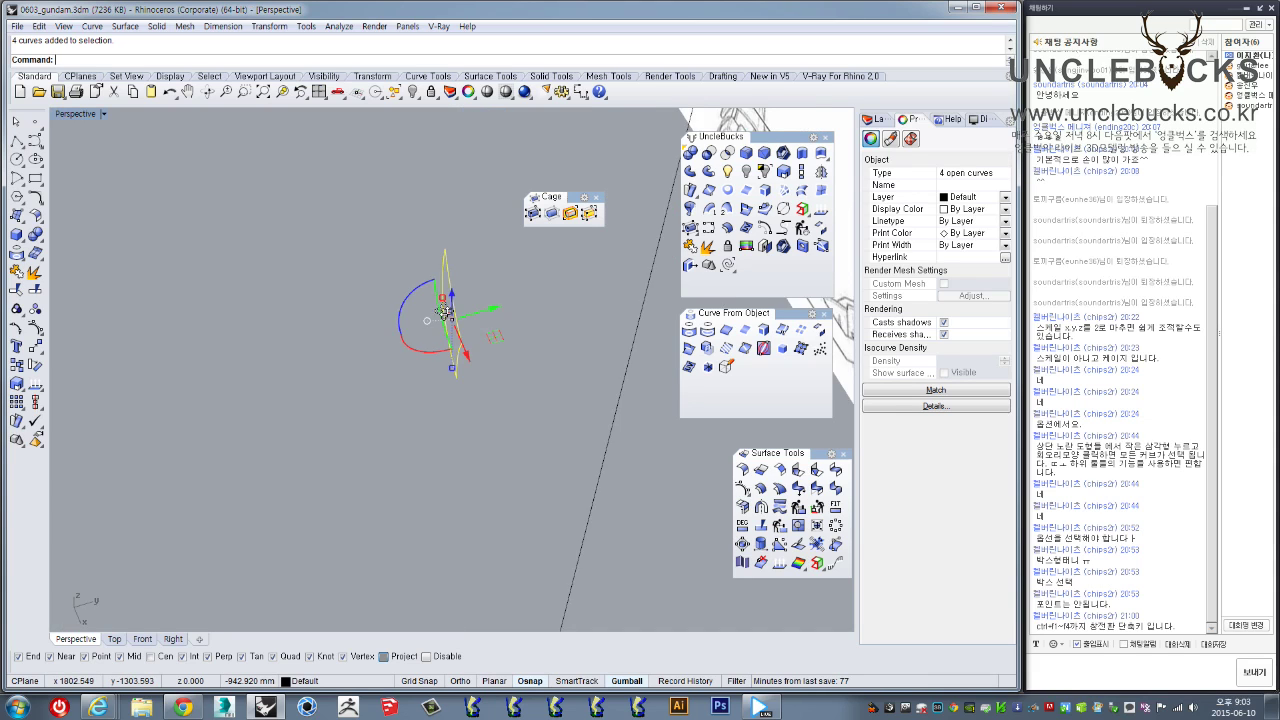
pyautogui.moveTo(418, 300); pyautogui.dragTo(428, 292)
pyautogui.moveTo(440, 310); pyautogui.dragTo(425, 397, button='right')
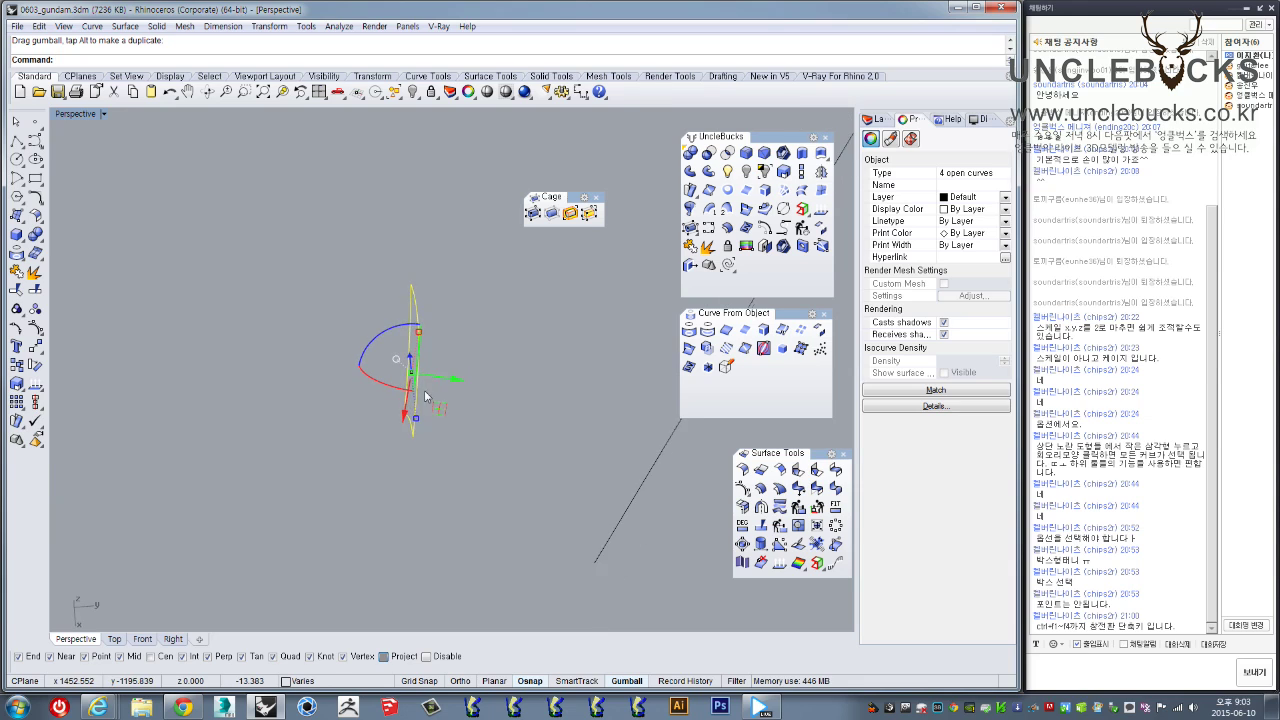
# Mirror a copy of the slanted knee armour curves in the Top view across a horizontal line just beside them
pyautogui.doubleClick(68, 115)
pyautogui.doubleClick(66, 117)
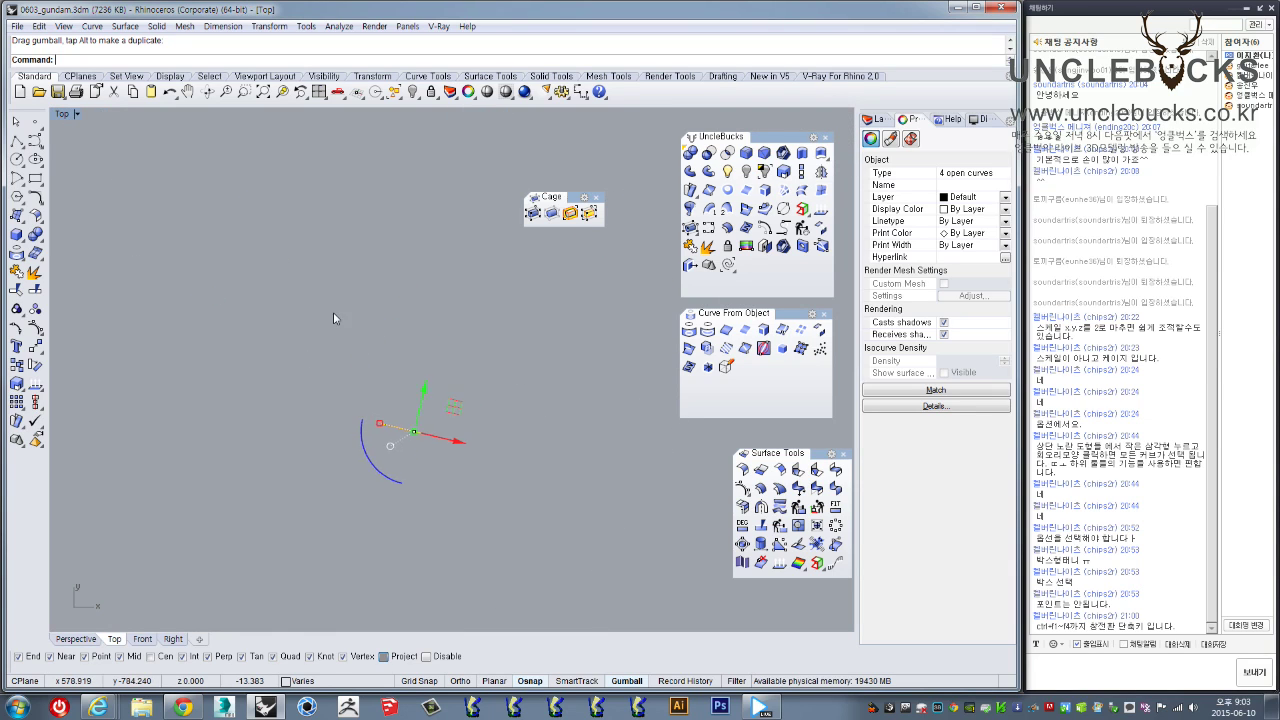
pyautogui.click(820, 173)
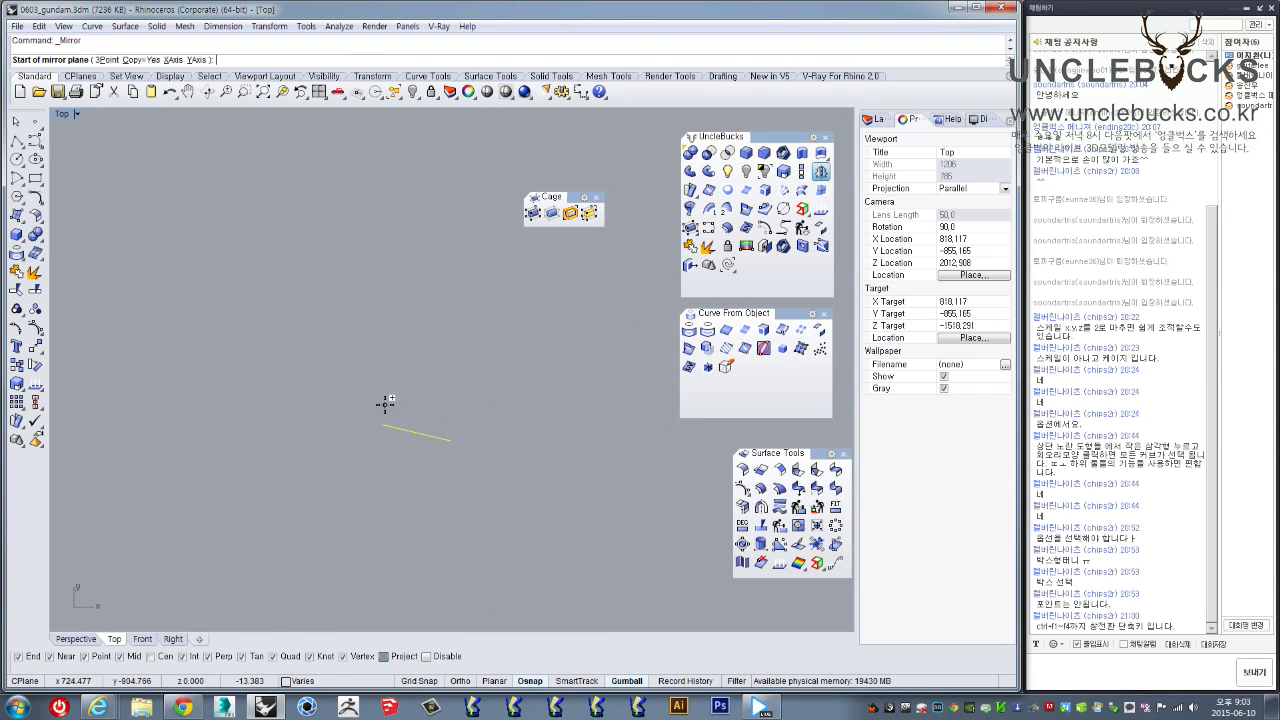
pyautogui.click(384, 407)
pyautogui.click(457, 407)
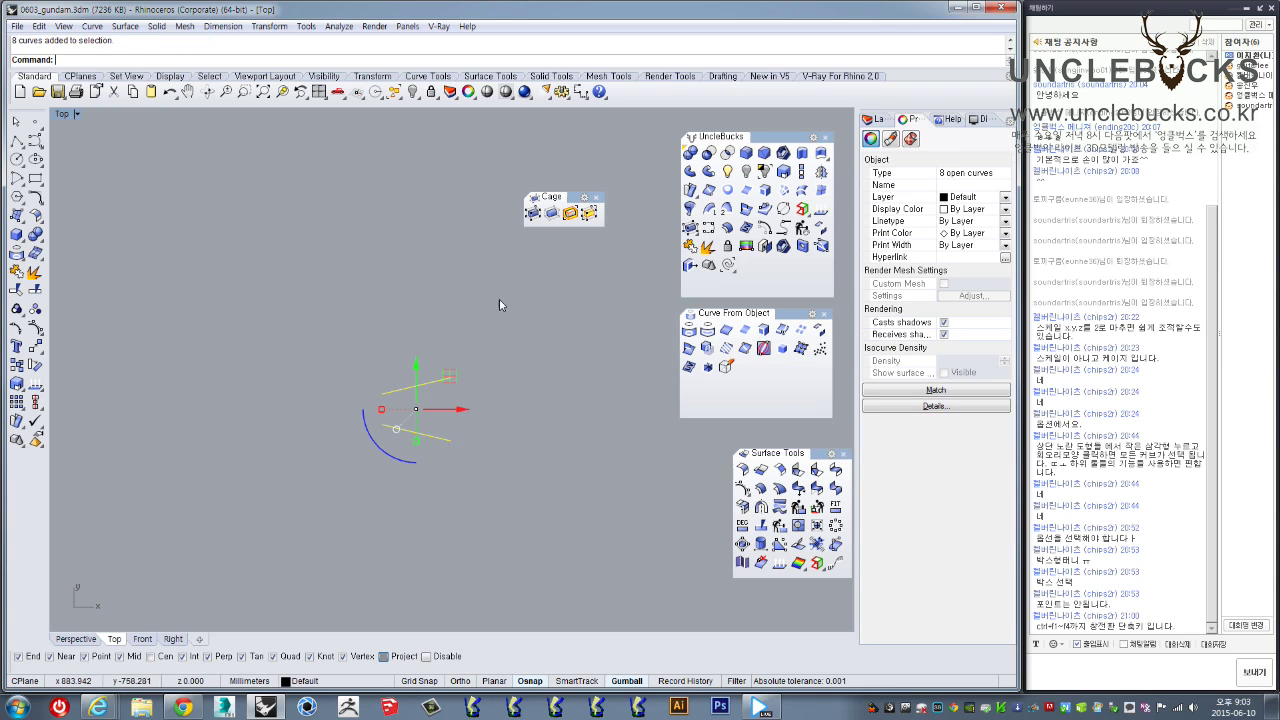
pyautogui.moveTo(500, 304); pyautogui.dragTo(490, 319, button='right')
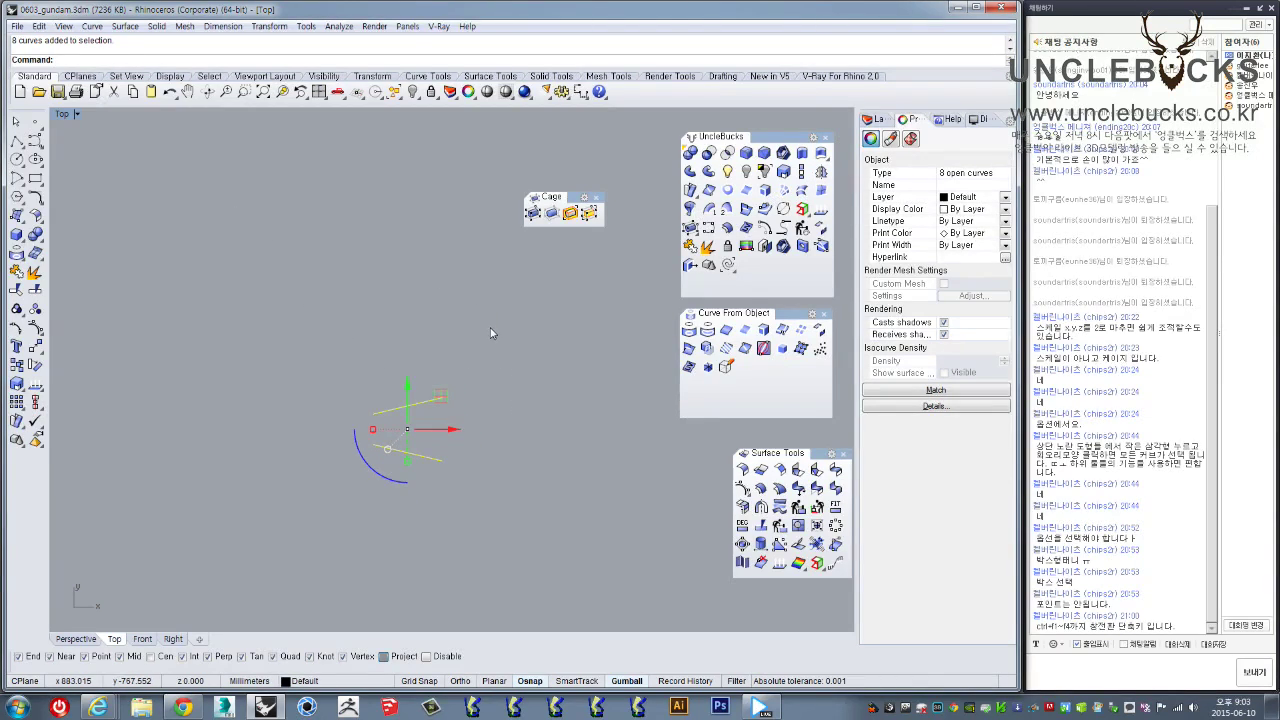
pyautogui.hotkey('ctrl', 'F4')
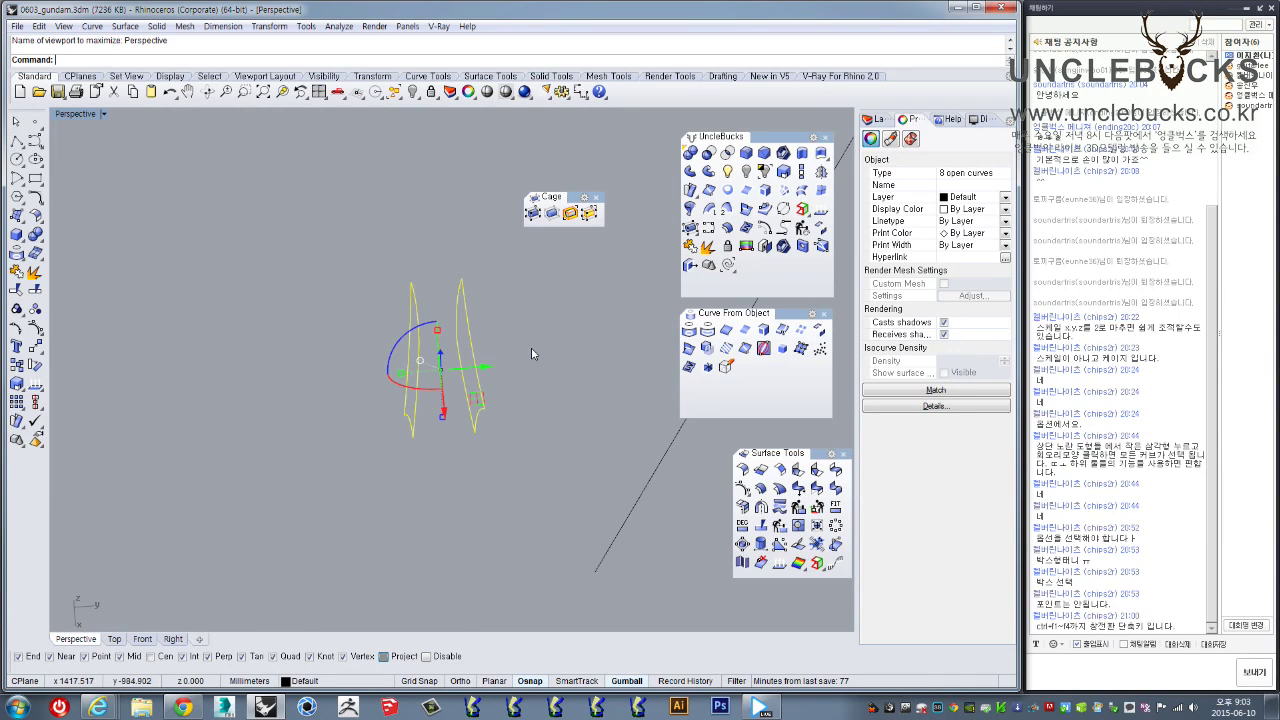
# Show the edit points of all eight knee armour curves and face the two outlines end-on in the Perspective view
pyautogui.doubleClick(64, 115)
pyautogui.moveTo(254, 242); pyautogui.dragTo(256, 243, button='right')
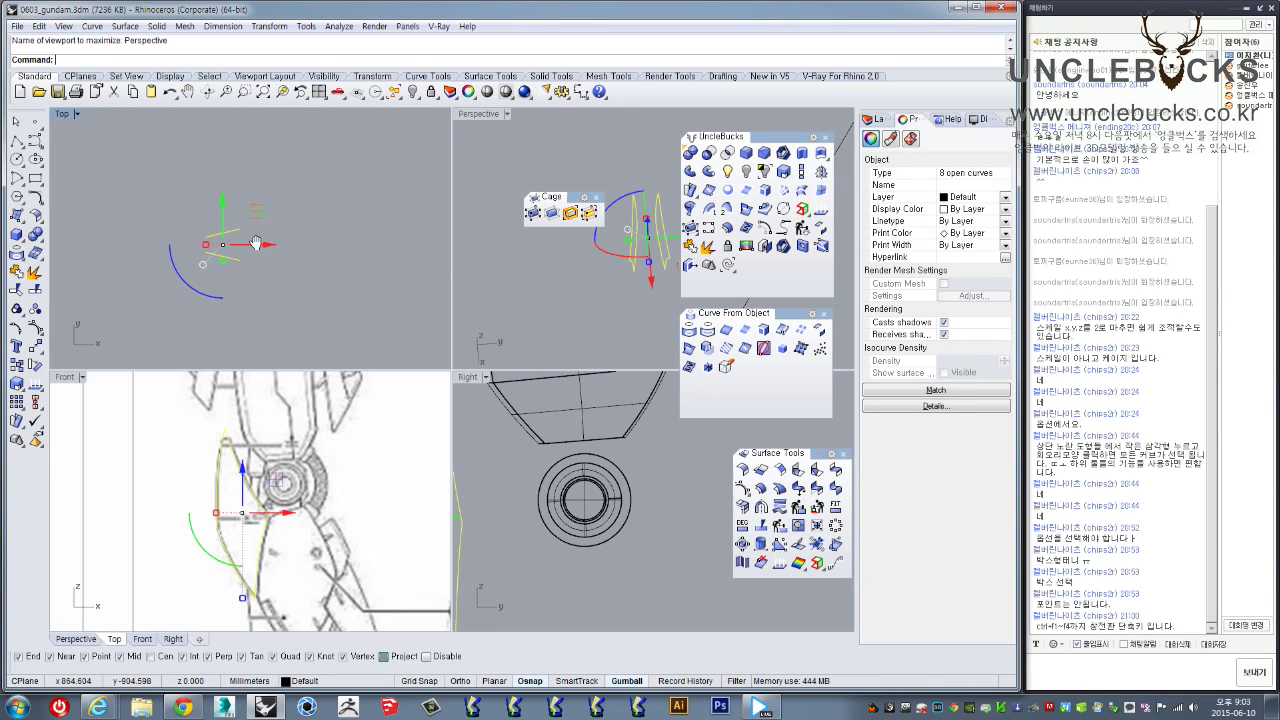
pyautogui.doubleClick(470, 118)
pyautogui.moveTo(426, 298); pyautogui.dragTo(390, 306, button='right')
pyautogui.moveTo(326, 346); pyautogui.dragTo(470, 349, button='right')
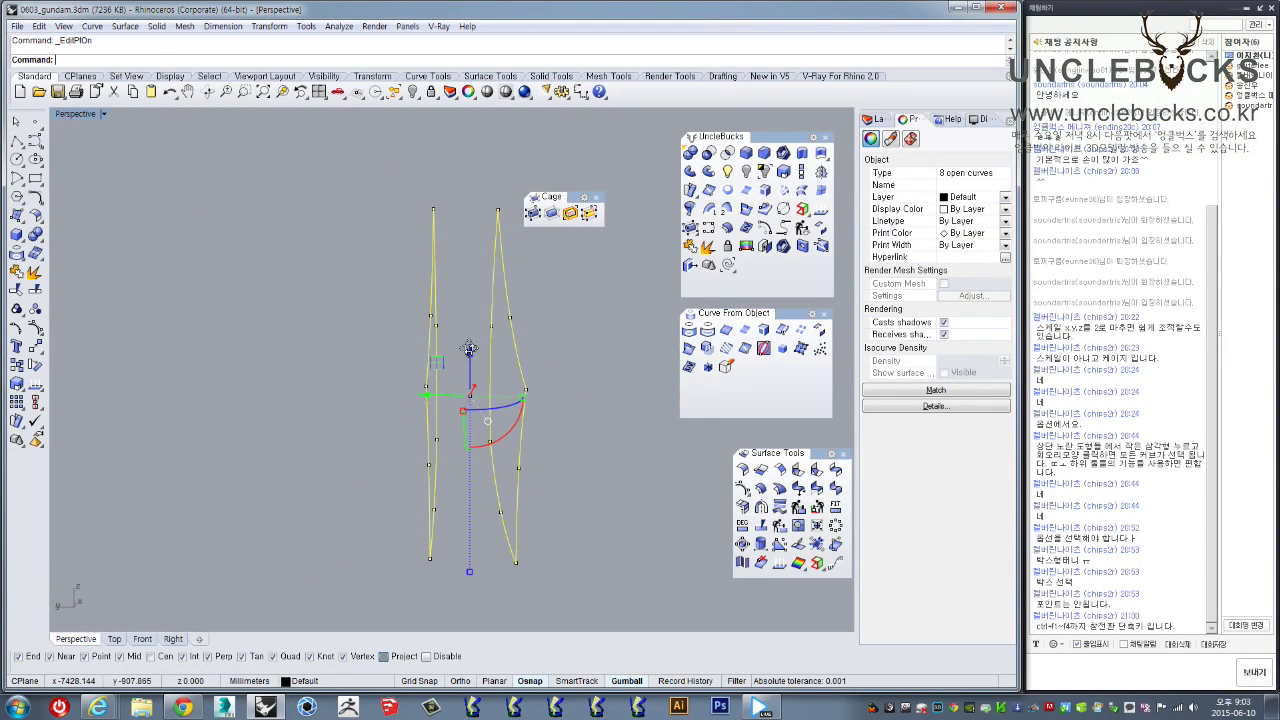
pyautogui.moveTo(469, 348)
pyautogui.mouseDown(button='right')
pyautogui.moveTo(459, 354)
pyautogui.moveTo(493, 398)
pyautogui.mouseUp(button='right')
pyautogui.click(571, 449)
pyautogui.moveTo(571, 449)
pyautogui.mouseDown(button='right')
pyautogui.moveTo(538, 470)
pyautogui.moveTo(597, 426)
pyautogui.moveTo(585, 420)
pyautogui.mouseUp(button='right')
pyautogui.moveTo(317, 368); pyautogui.dragTo(337, 315, button='right')
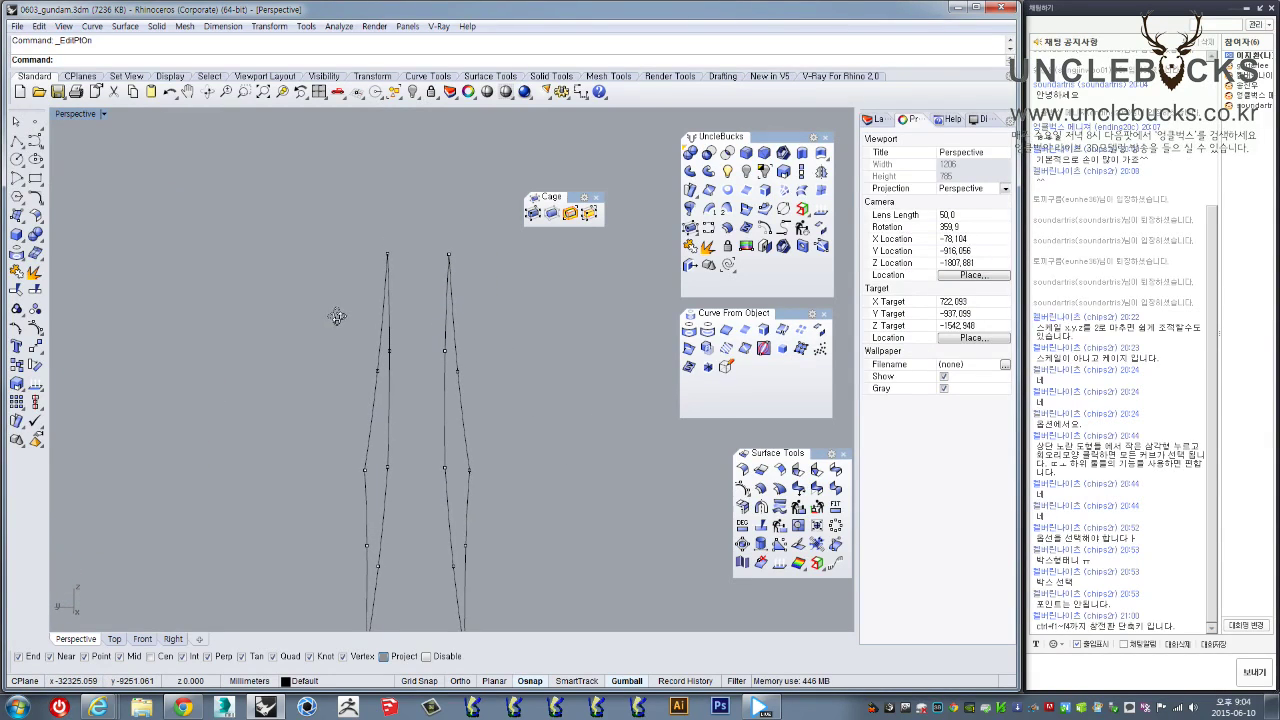
# Select the 16 edit points between the outlines' upper and lower tips and scale them slightly wider across the knee armour
pyautogui.moveTo(365, 436); pyautogui.dragTo(523, 592)
pyautogui.moveTo(515, 575); pyautogui.dragTo(501, 446, button='right')
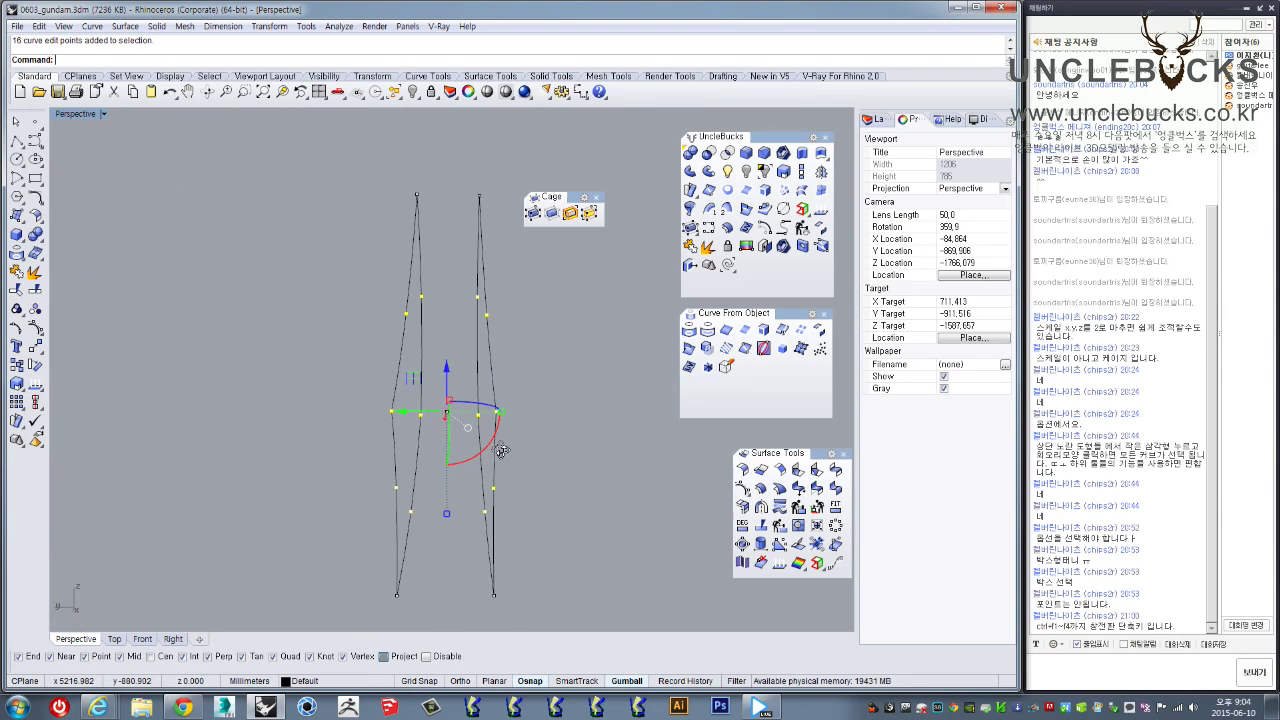
pyautogui.moveTo(502, 420); pyautogui.dragTo(508, 420)
pyautogui.moveTo(508, 420); pyautogui.dragTo(480, 440, button='right')
pyautogui.moveTo(520, 400); pyautogui.dragTo(545, 429, button='right')
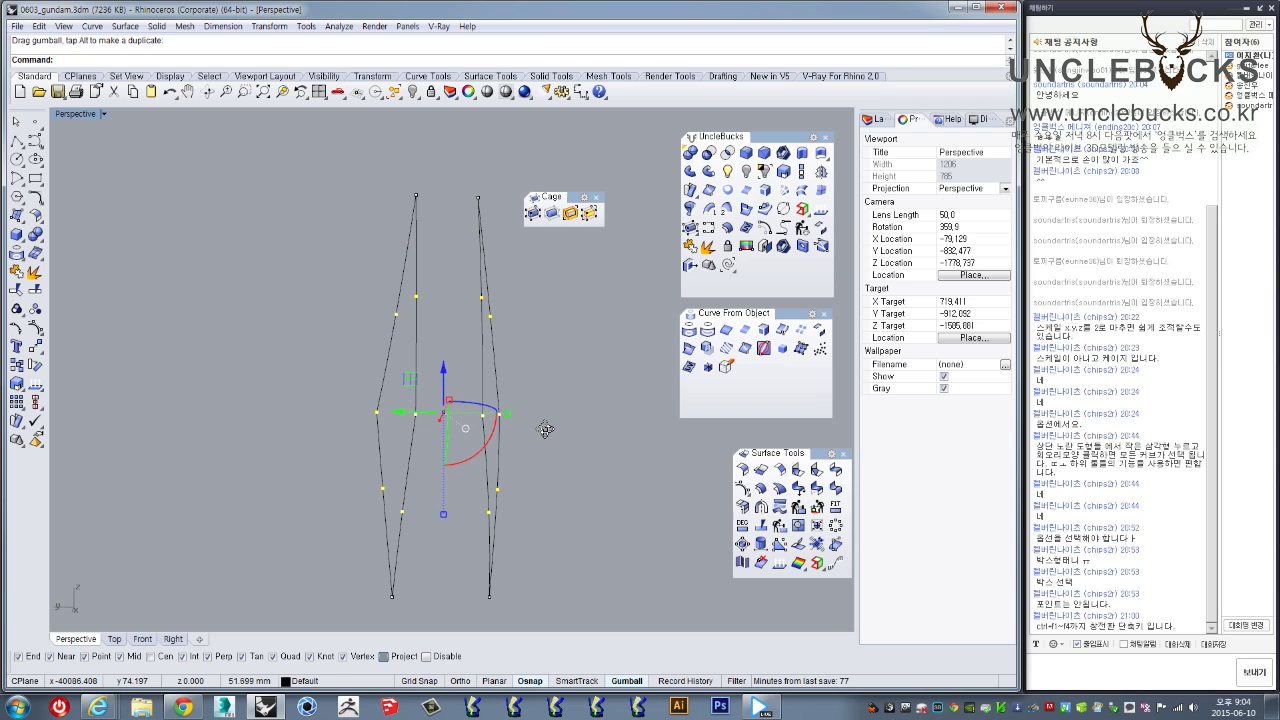
# Select the upper front-edge edit point on each outline and scale the pair slightly farther apart
pyautogui.moveTo(432, 336); pyautogui.dragTo(270, 408, button='right')
pyautogui.moveTo(403, 270); pyautogui.dragTo(465, 306)
pyautogui.moveTo(465, 306); pyautogui.dragTo(514, 316, button='right')
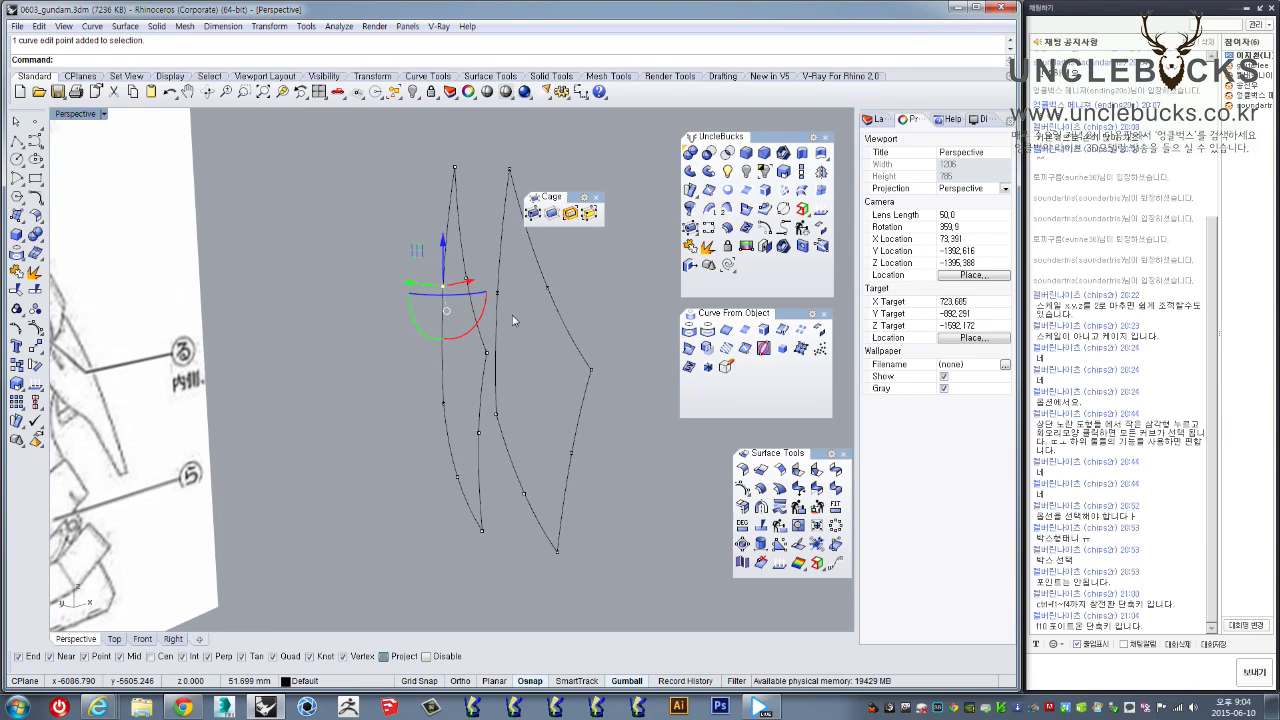
pyautogui.moveTo(511, 314)
pyautogui.mouseDown(button='right')
pyautogui.moveTo(506, 279)
pyautogui.moveTo(516, 313)
pyautogui.mouseUp(button='right')
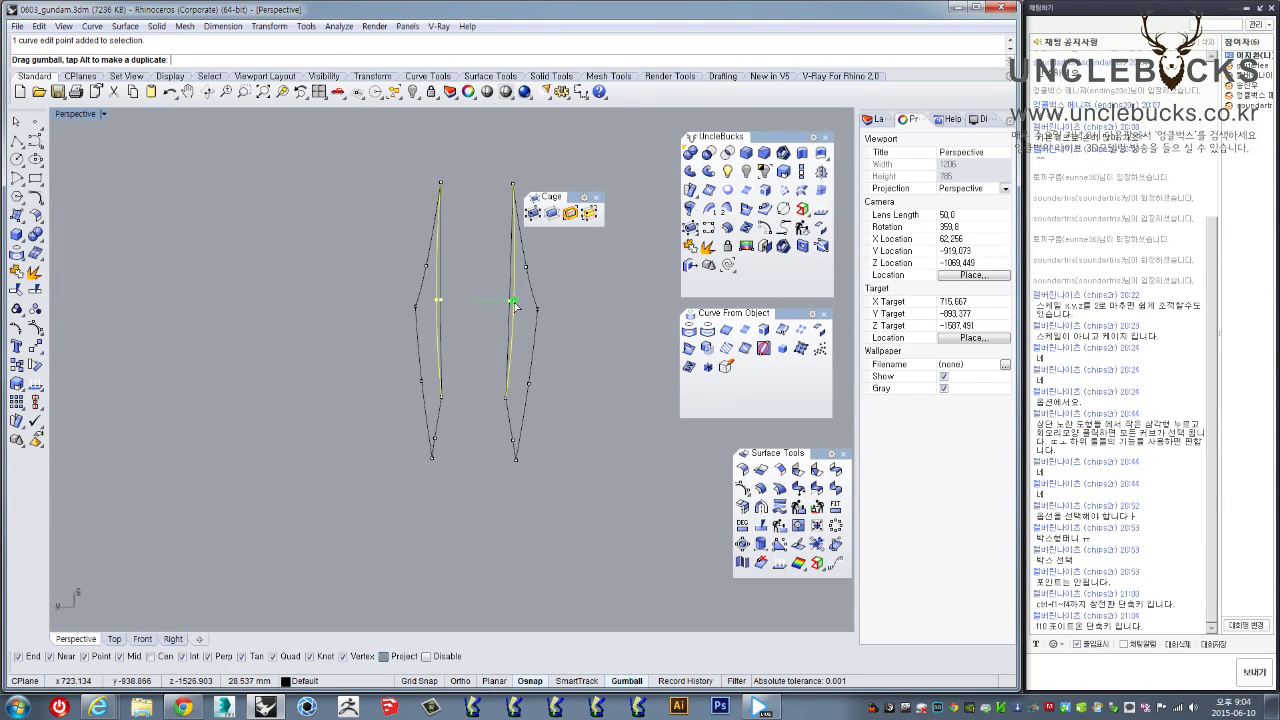
pyautogui.moveTo(515, 306); pyautogui.dragTo(516, 307)
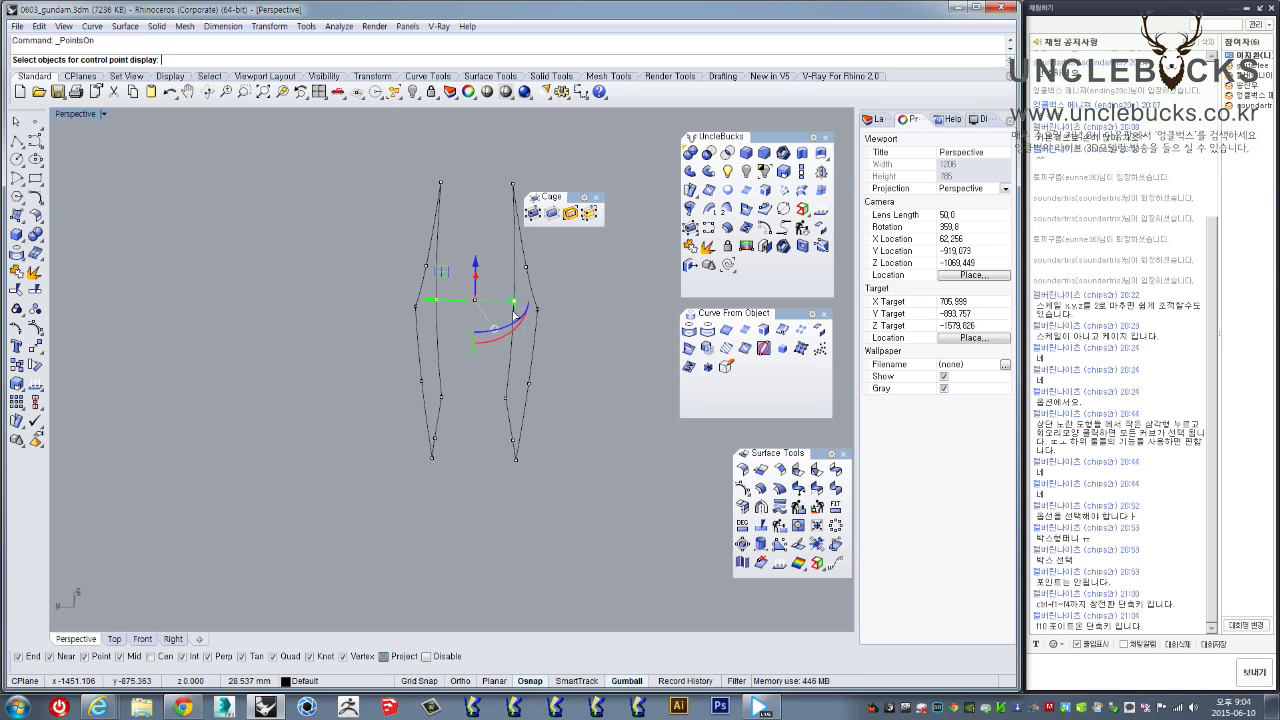
pyautogui.moveTo(475, 327); pyautogui.dragTo(461, 447, button='right')
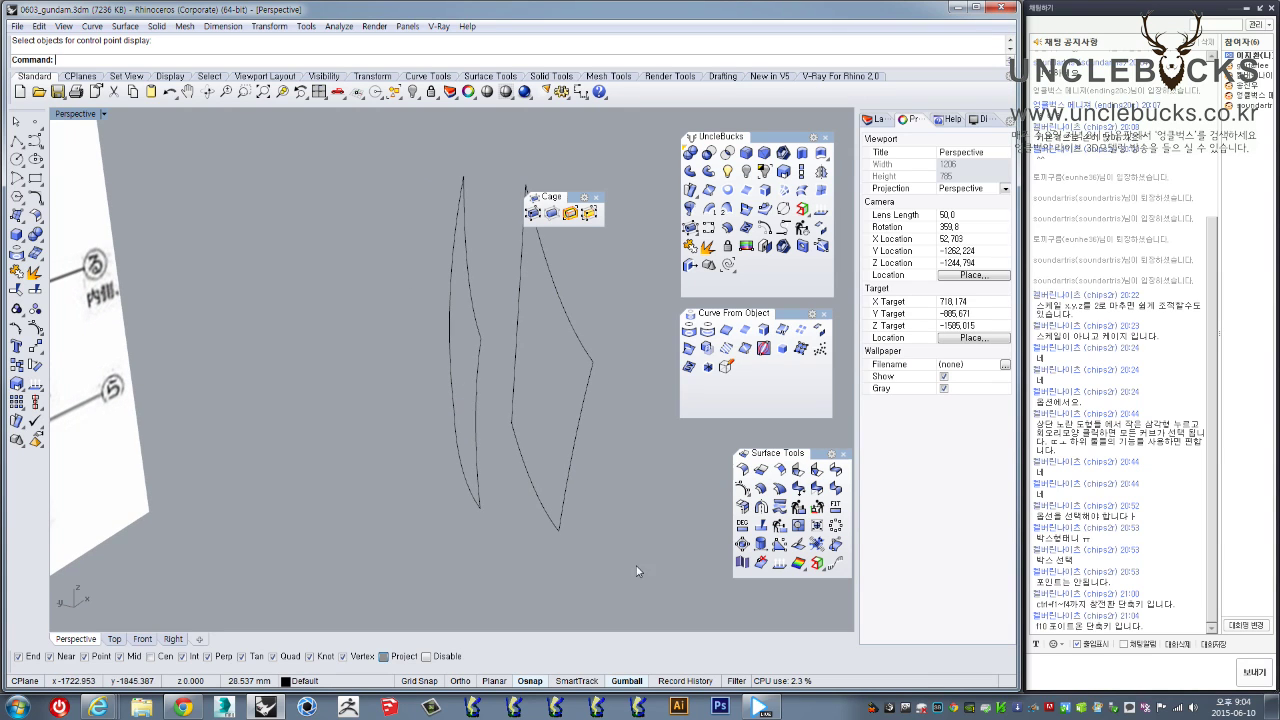
pyautogui.moveTo(646, 573); pyautogui.dragTo(387, 279)
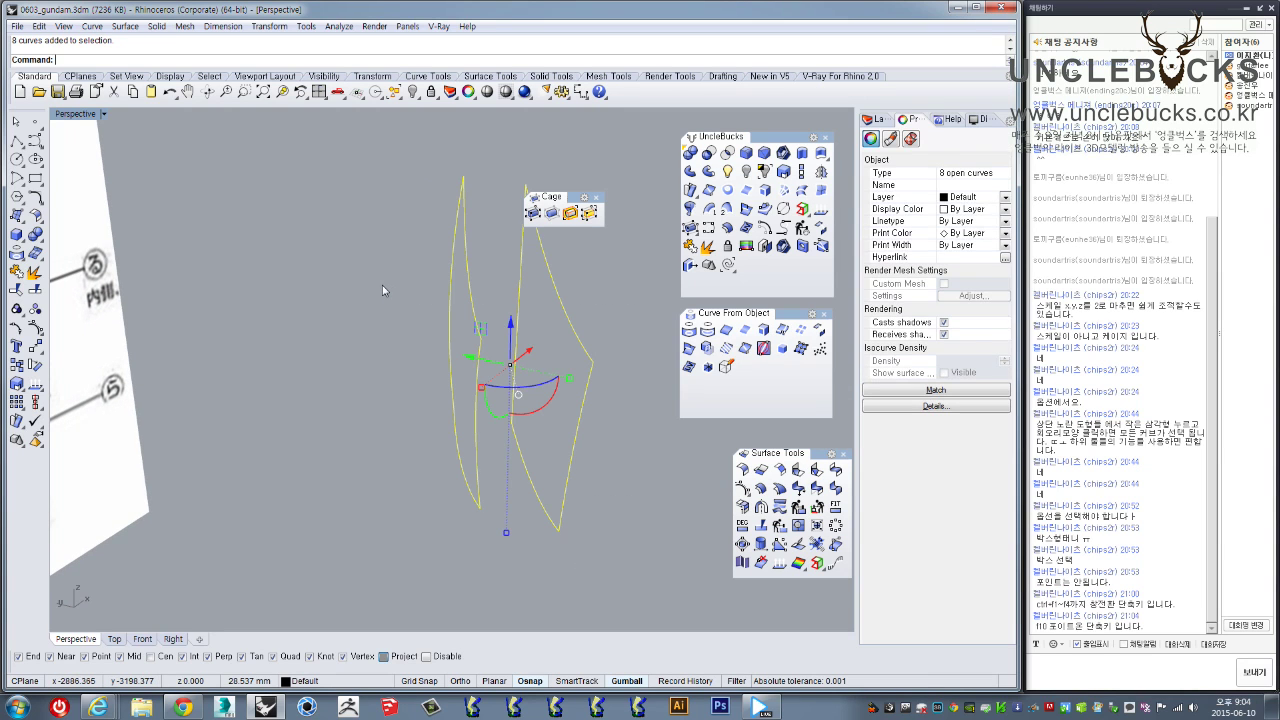
pyautogui.press('F10')
pyautogui.moveTo(374, 320); pyautogui.dragTo(454, 379, button='right')
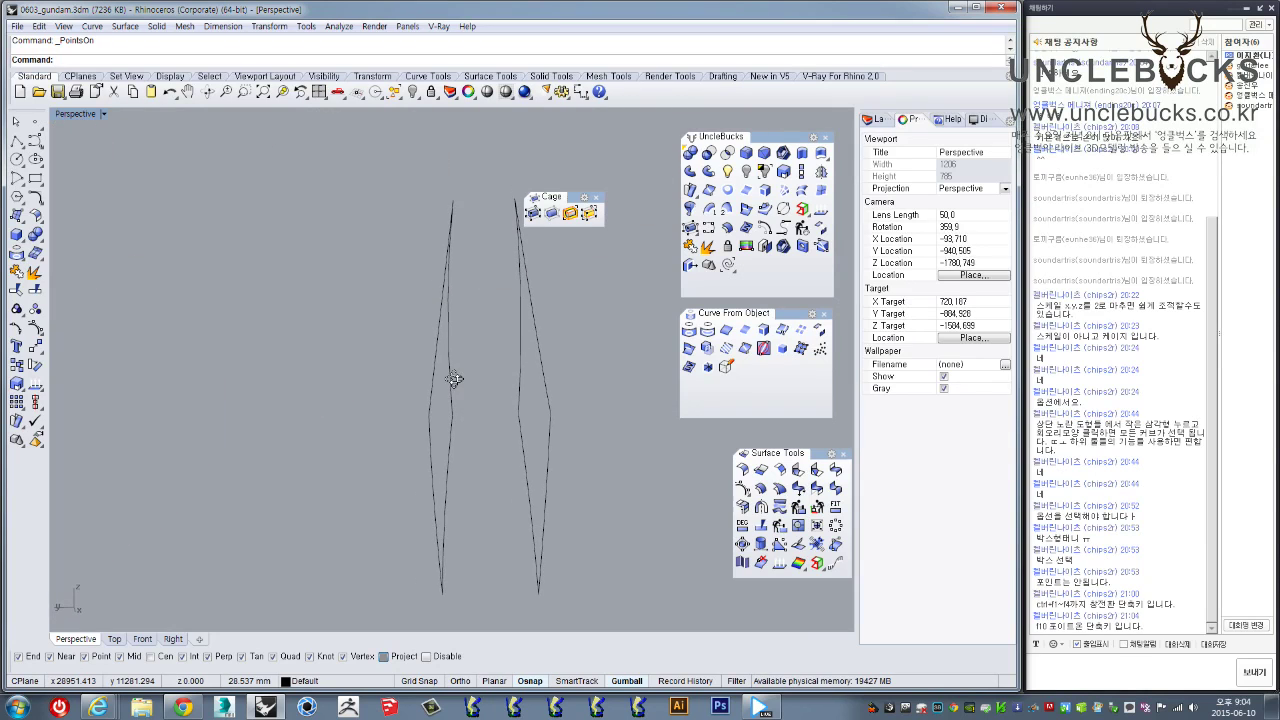
# Show the points of the two upper outer-edge curves and scale their middle points slightly farther apart across the knee armour
pyautogui.click(434, 350)
pyautogui.keyDown('shift'); pyautogui.click(541, 355); pyautogui.keyUp('shift')
pyautogui.moveTo(542, 378); pyautogui.dragTo(504, 401, button='right')
pyautogui.press('F10')
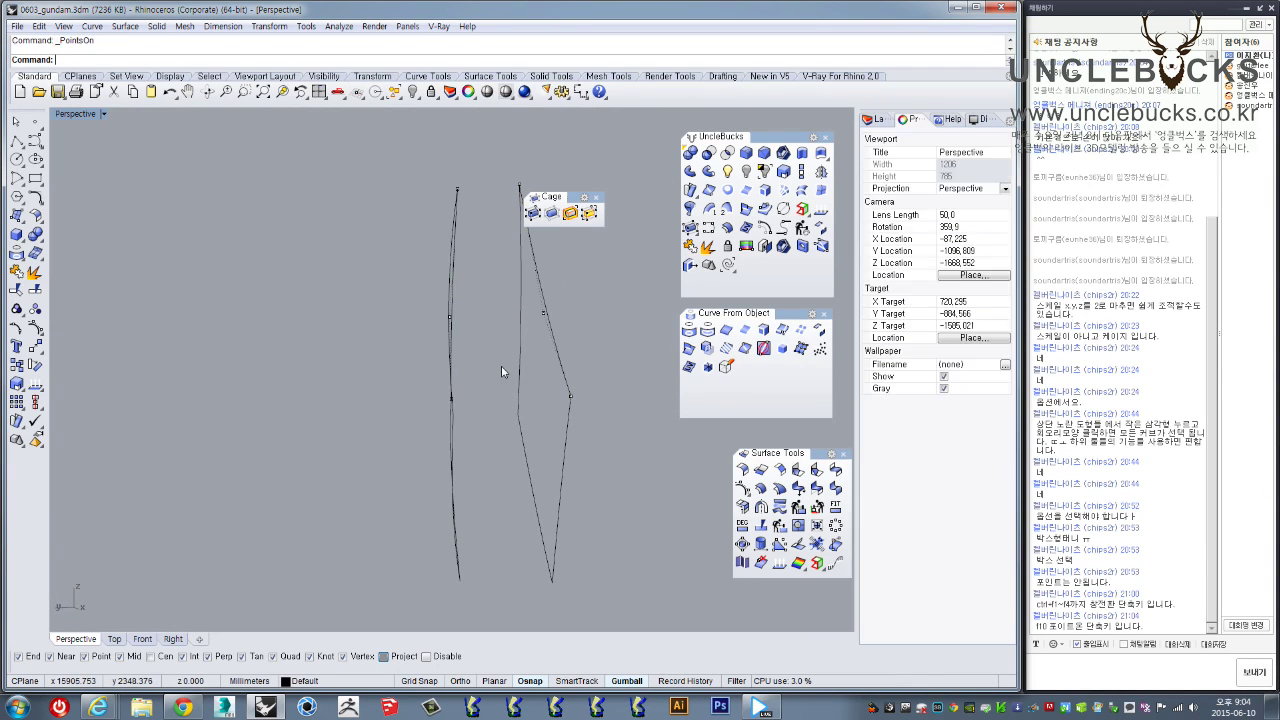
pyautogui.moveTo(562, 356); pyautogui.dragTo(560, 355)
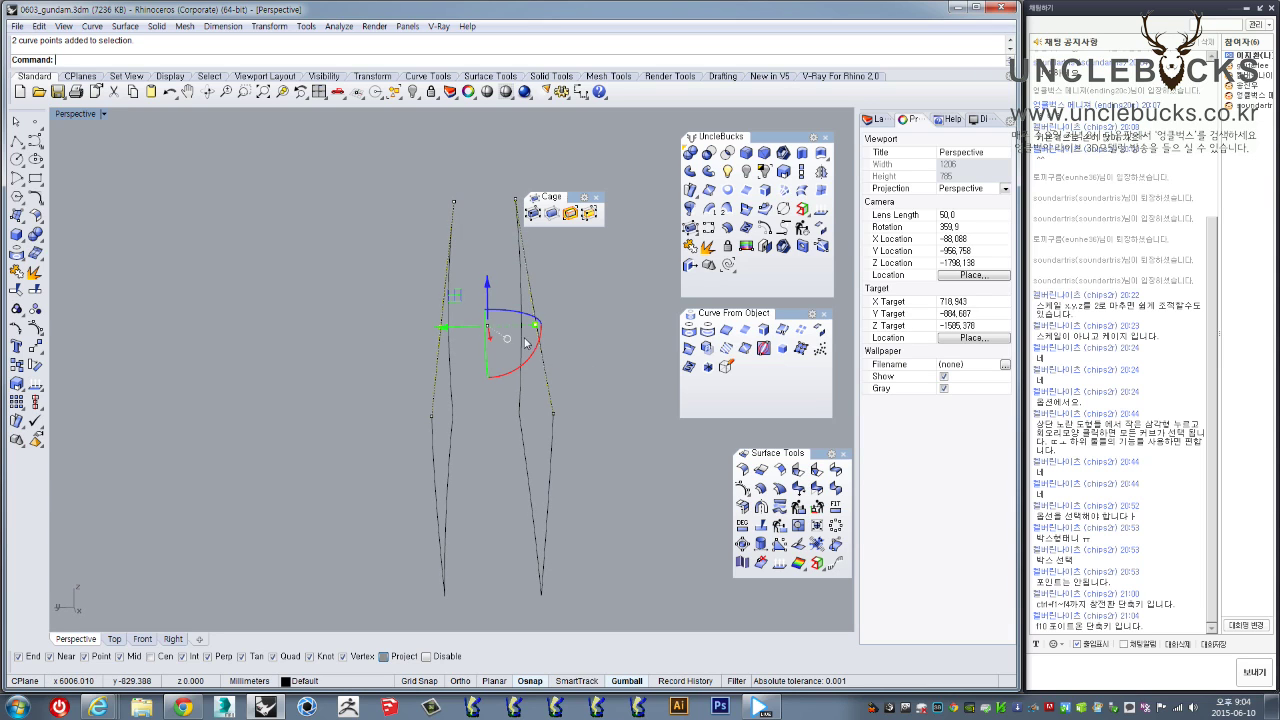
pyautogui.moveTo(523, 341); pyautogui.dragTo(535, 326, button='right')
pyautogui.moveTo(530, 320); pyautogui.dragTo(534, 322)
pyautogui.press('Escape')
# Turn off projected object snaps and draw straight cross lines joining the two outlines at their upper tips and lower front corners
pyautogui.moveTo(534, 323)
pyautogui.mouseDown(button='right')
pyautogui.moveTo(431, 386)
pyautogui.moveTo(260, 443)
pyautogui.moveTo(277, 520)
pyautogui.moveTo(514, 429)
pyautogui.moveTo(535, 404)
pyautogui.moveTo(514, 458)
pyautogui.moveTo(463, 443)
pyautogui.moveTo(254, 275)
pyautogui.mouseUp(button='right')
pyautogui.click(17, 142)
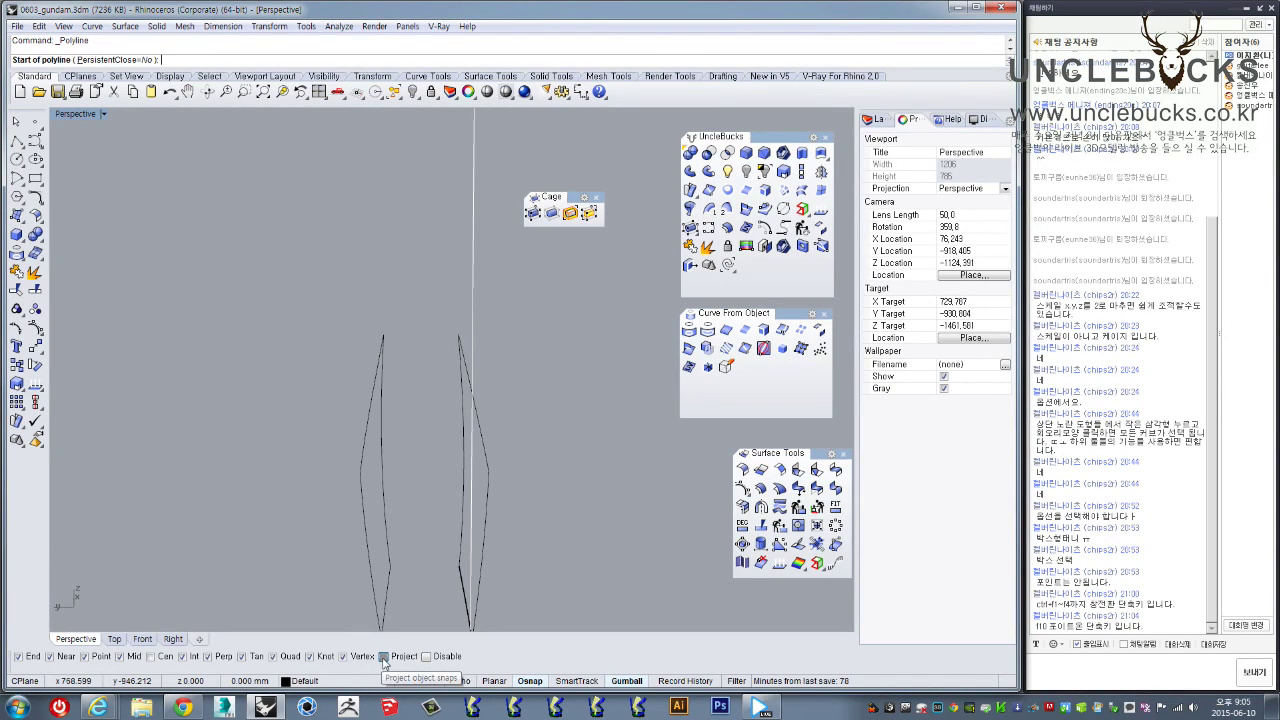
pyautogui.moveTo(425, 508); pyautogui.dragTo(424, 423, button='right')
pyautogui.click(381, 342)
pyautogui.click(457, 335)
pyautogui.rightClick(448, 443)
pyautogui.rightClick(446, 447)
pyautogui.click(461, 546)
pyautogui.rightClick(456, 560)
# Draw a straight polyline joining the lower tips of the two knee armour outlines
pyautogui.keyDown('shift'); pyautogui.moveTo(434, 575); pyautogui.dragTo(426, 470, button='right'); pyautogui.keyUp('shift')
pyautogui.rightClick(422, 472)
pyautogui.moveTo(369, 515)
pyautogui.mouseDown(button='right')
pyautogui.moveTo(365, 493)
pyautogui.moveTo(380, 520)
pyautogui.moveTo(371, 449)
pyautogui.moveTo(358, 463)
pyautogui.mouseUp(button='right')
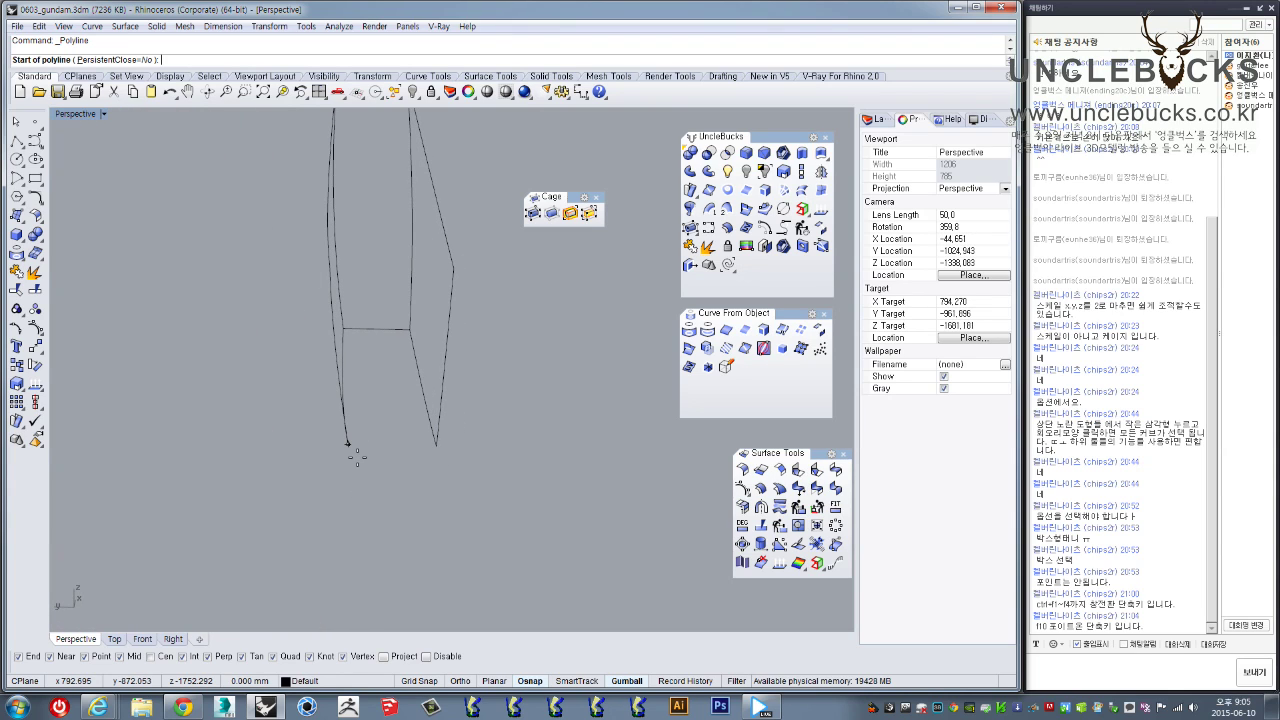
pyautogui.click(433, 451)
pyautogui.moveTo(433, 451); pyautogui.dragTo(363, 454, button='right')
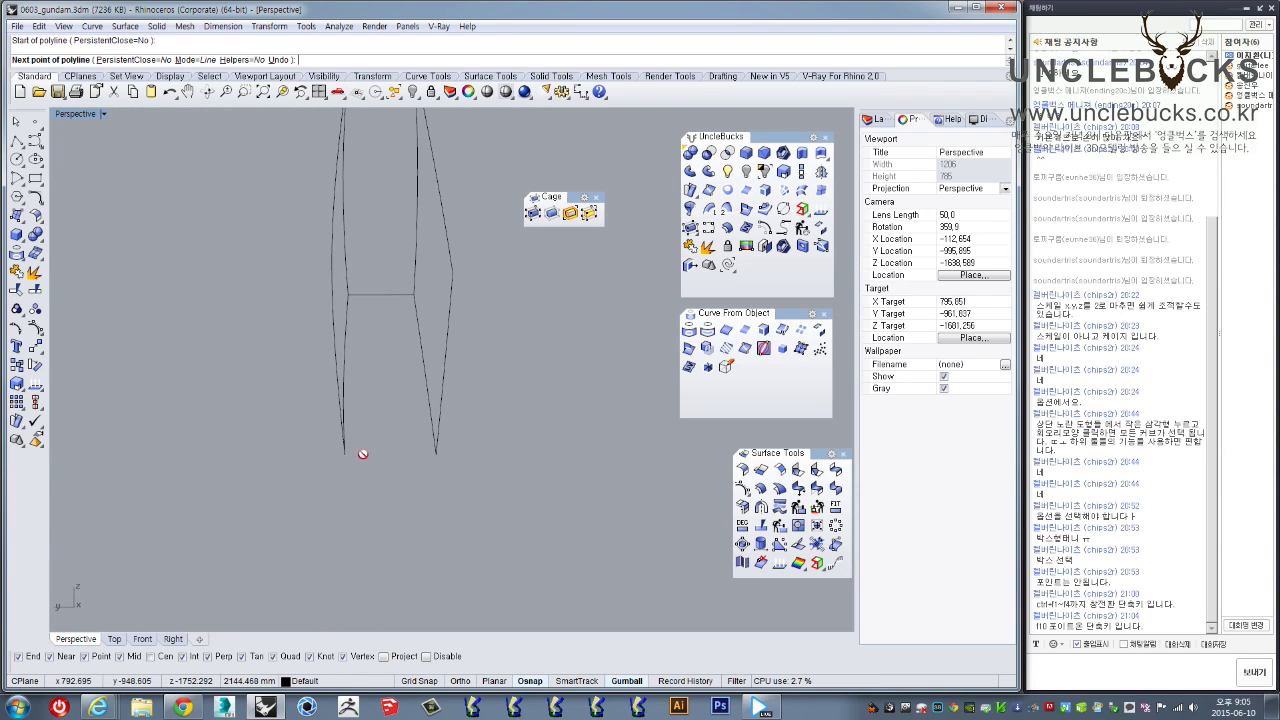
pyautogui.click(349, 453)
pyautogui.rightClick(418, 503)
# Select the three cross lines of the knee armour and rebuild them with 3 points and degree 2
pyautogui.moveTo(418, 503); pyautogui.dragTo(441, 452, button='right')
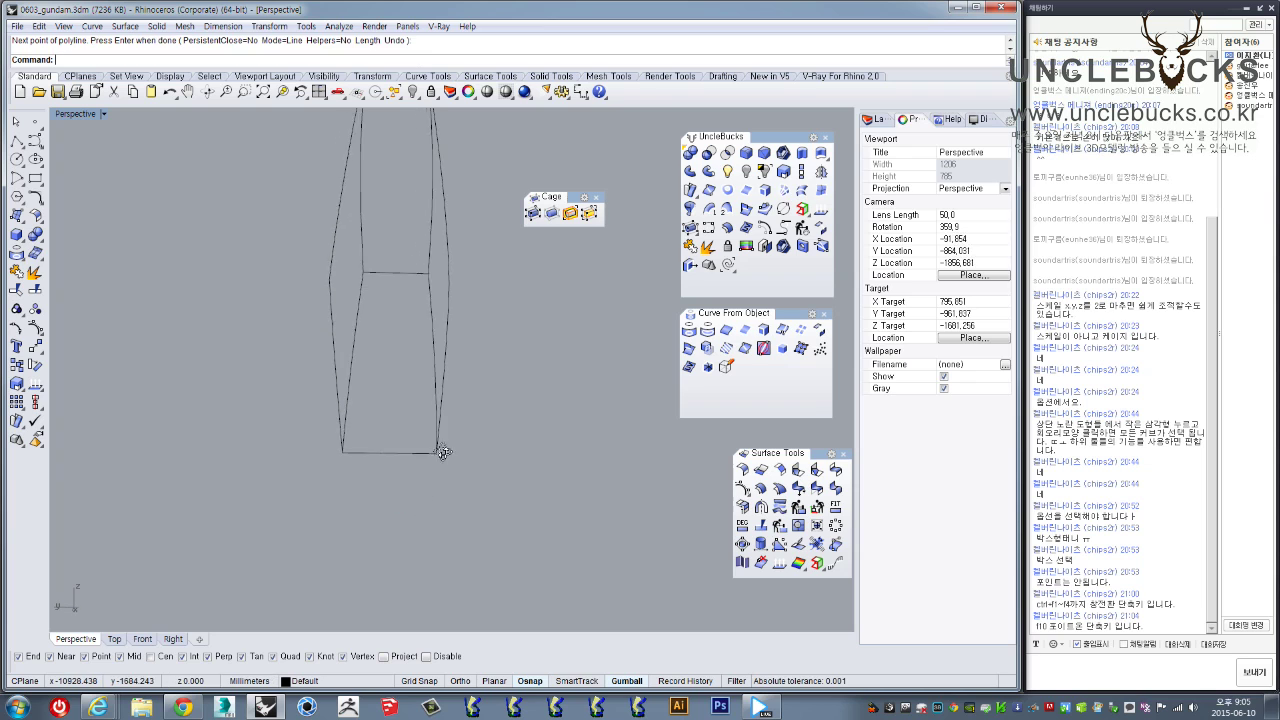
pyautogui.click(420, 451)
pyautogui.moveTo(405, 400); pyautogui.dragTo(400, 357, button='right')
pyautogui.keyDown('shift'); pyautogui.click(394, 327); pyautogui.keyUp('shift')
pyautogui.moveTo(393, 305); pyautogui.dragTo(391, 266, button='right')
pyautogui.keyDown('shift'); pyautogui.click(384, 235); pyautogui.keyUp('shift')
pyautogui.moveTo(374, 202); pyautogui.dragTo(336, 386, button='right')
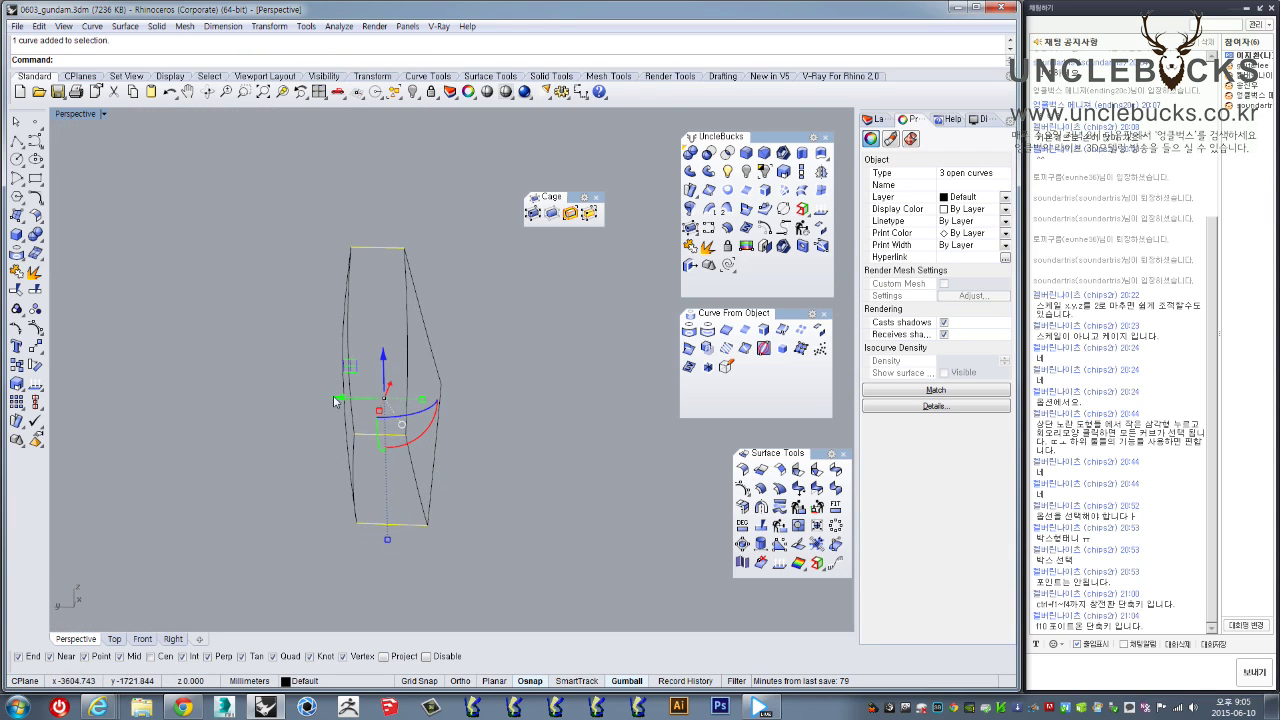
pyautogui.moveTo(281, 476); pyautogui.dragTo(308, 499, button='right')
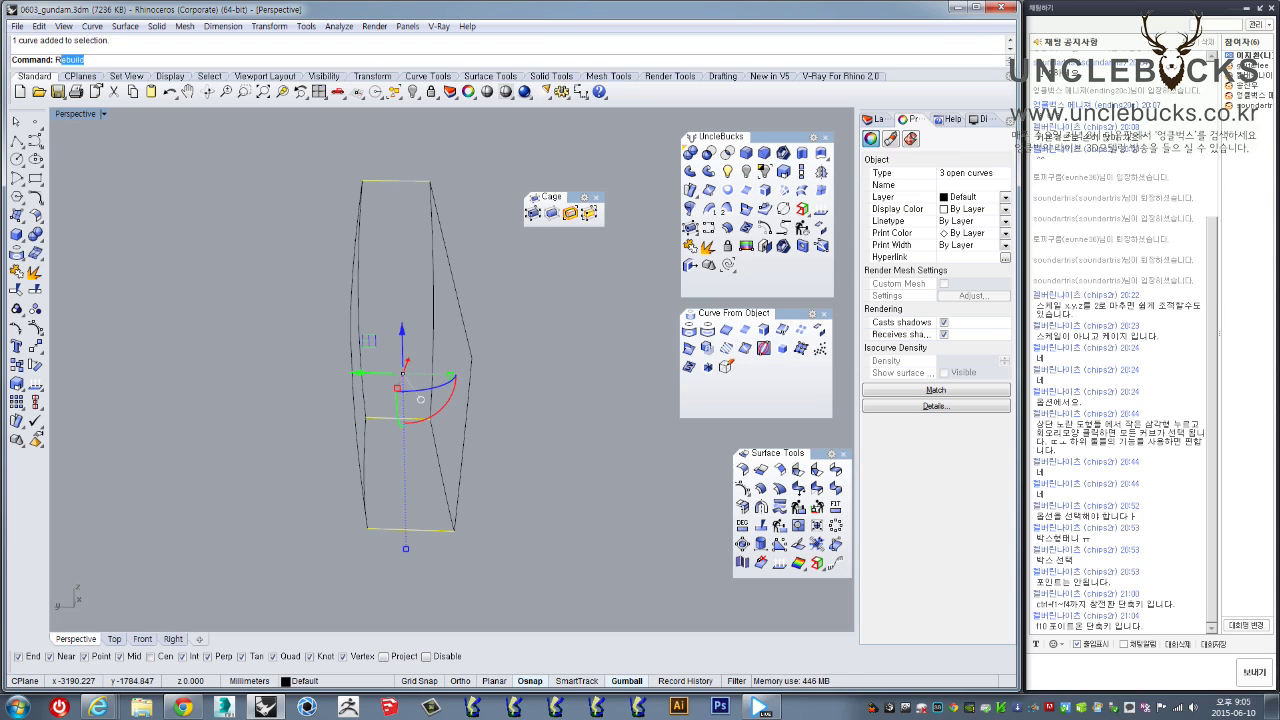
pyautogui.press('Return')
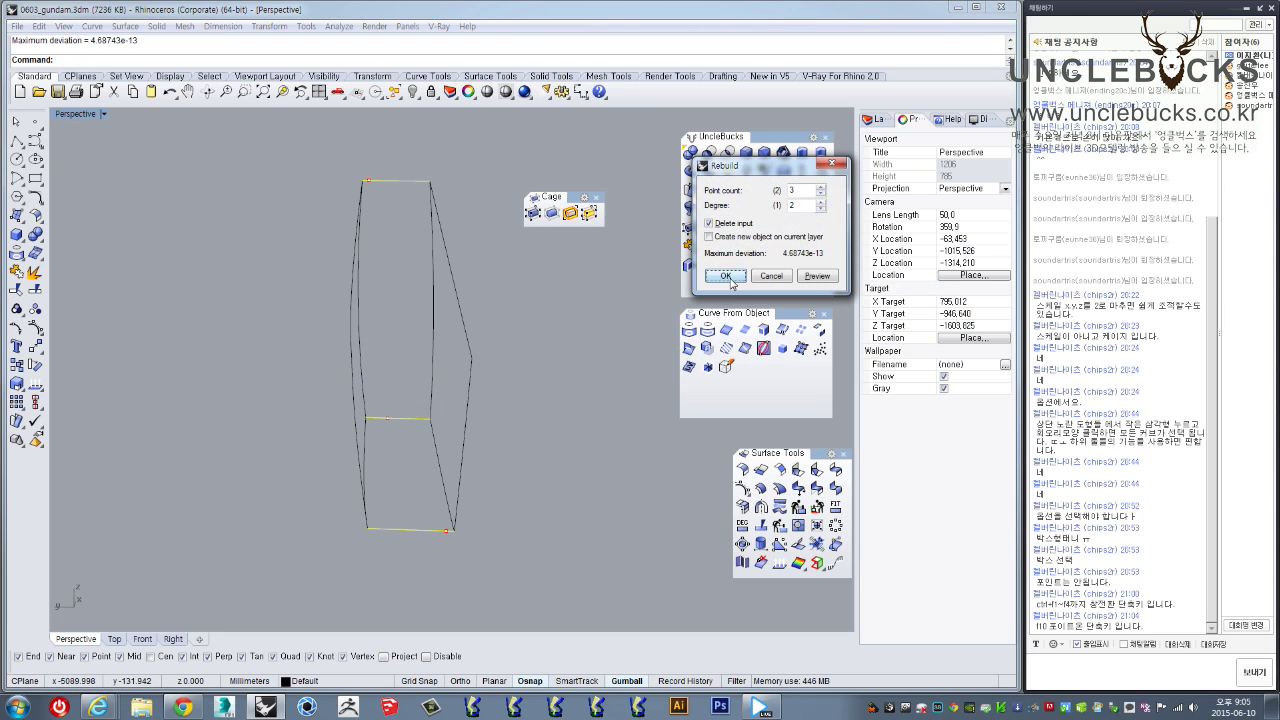
pyautogui.click(726, 276)
# Show the cross lines' points and pull the centre points outward, about 3.8 mm on the middle line and 6.6 mm on the bottom line
pyautogui.moveTo(420, 440); pyautogui.dragTo(519, 455, button='right')
pyautogui.press('F10')
pyautogui.scroll(5, 446, 459)
pyautogui.moveTo(518, 463); pyautogui.dragTo(520, 466)
pyautogui.moveTo(500, 482); pyautogui.dragTo(540, 489, button='right')
pyautogui.click(516, 571)
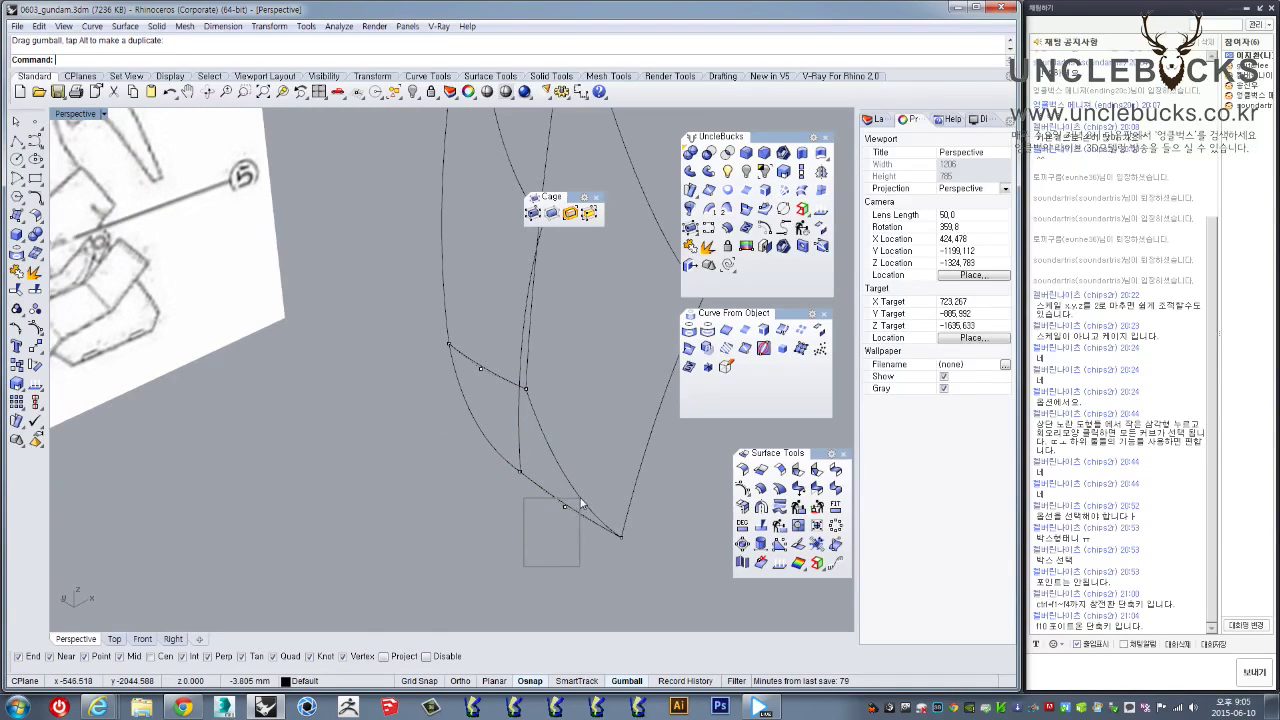
pyautogui.moveTo(586, 507); pyautogui.dragTo(604, 373, button='right')
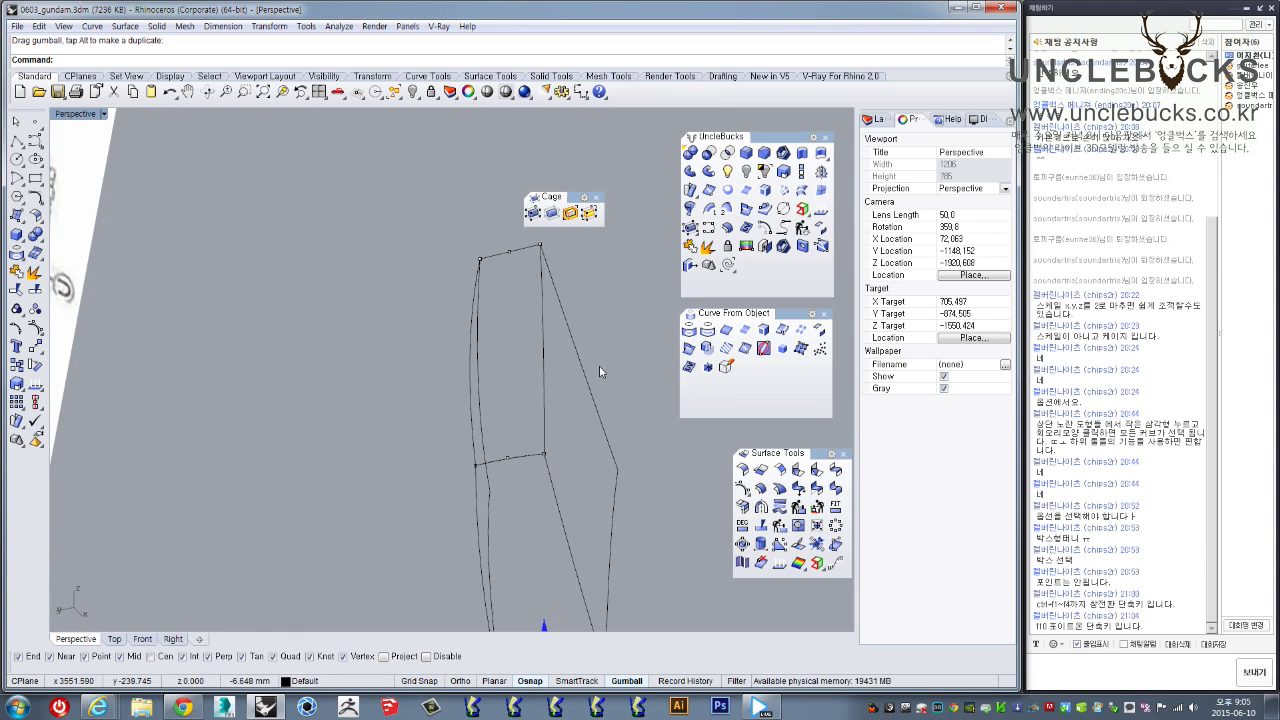
# Raise the centre point of the topmost cross line about 3.9 mm and hide the curve points
pyautogui.moveTo(563, 452); pyautogui.dragTo(470, 402, button='right')
pyautogui.moveTo(470, 402); pyautogui.dragTo(492, 378, button='right')
pyautogui.moveTo(496, 371); pyautogui.dragTo(467, 329)
pyautogui.scroll(4, 480, 314)
pyautogui.moveTo(480, 314); pyautogui.dragTo(474, 343, button='right')
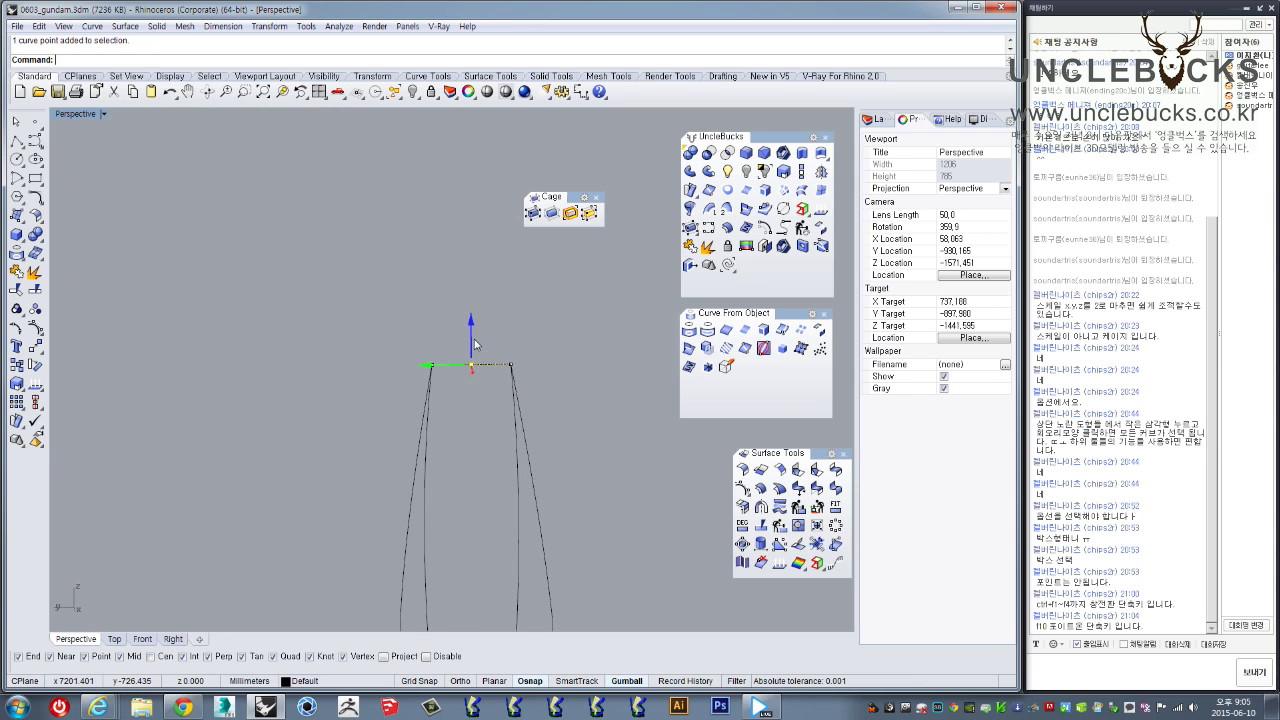
pyautogui.scroll(-5, 491, 362)
pyautogui.moveTo(491, 380); pyautogui.dragTo(520, 525, button='right')
pyautogui.press('Escape')
pyautogui.press('Escape')
# Create a surface from the four edge curves enclosing the upper front face of the knee armour
pyautogui.scroll(-2, 510, 525)
pyautogui.keyDown('shift'); pyautogui.moveTo(500, 525); pyautogui.dragTo(545, 310, button='right'); pyautogui.keyUp('shift')
pyautogui.click(821, 190)
pyautogui.moveTo(608, 266); pyautogui.dragTo(517, 303, button='right')
pyautogui.moveTo(494, 262); pyautogui.dragTo(627, 618)
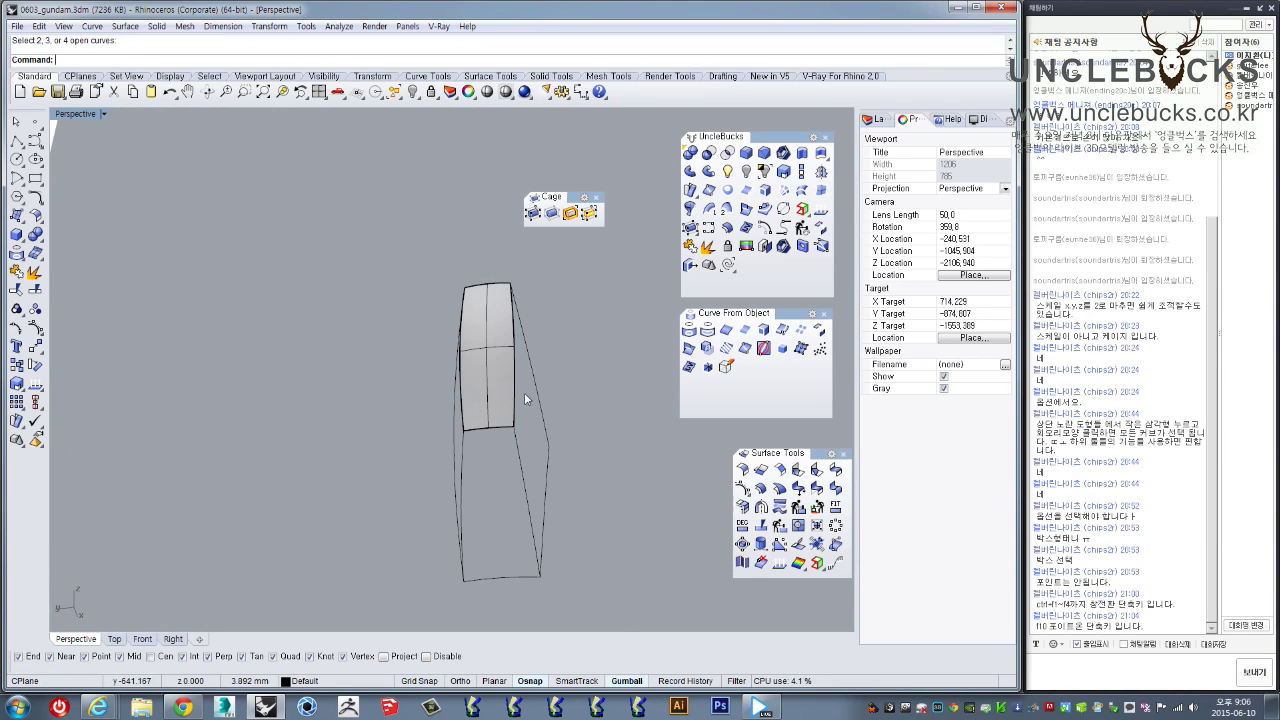
pyautogui.moveTo(516, 419); pyautogui.dragTo(533, 374, button='right')
# Create surfaces from edge curves for both side faces and the lower front face of the knee armour
pyautogui.moveTo(483, 261); pyautogui.dragTo(621, 611)
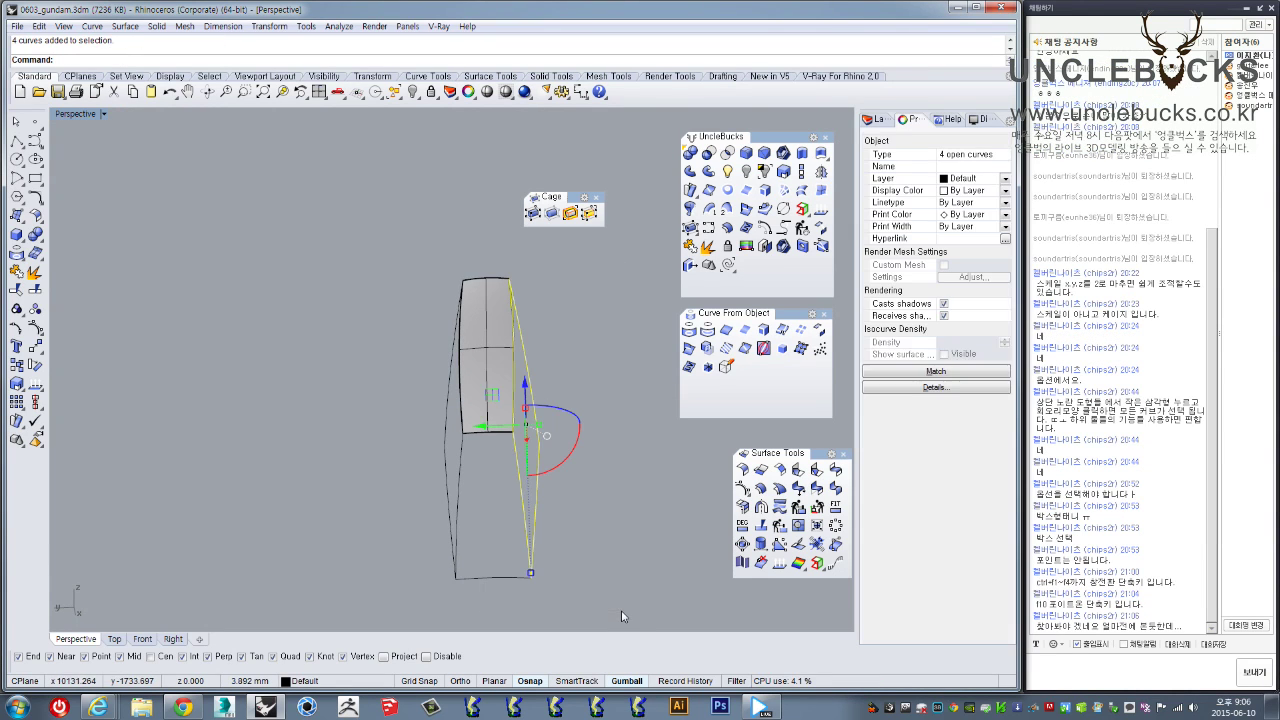
pyautogui.rightClick(600, 554)
pyautogui.moveTo(399, 272); pyautogui.dragTo(502, 613)
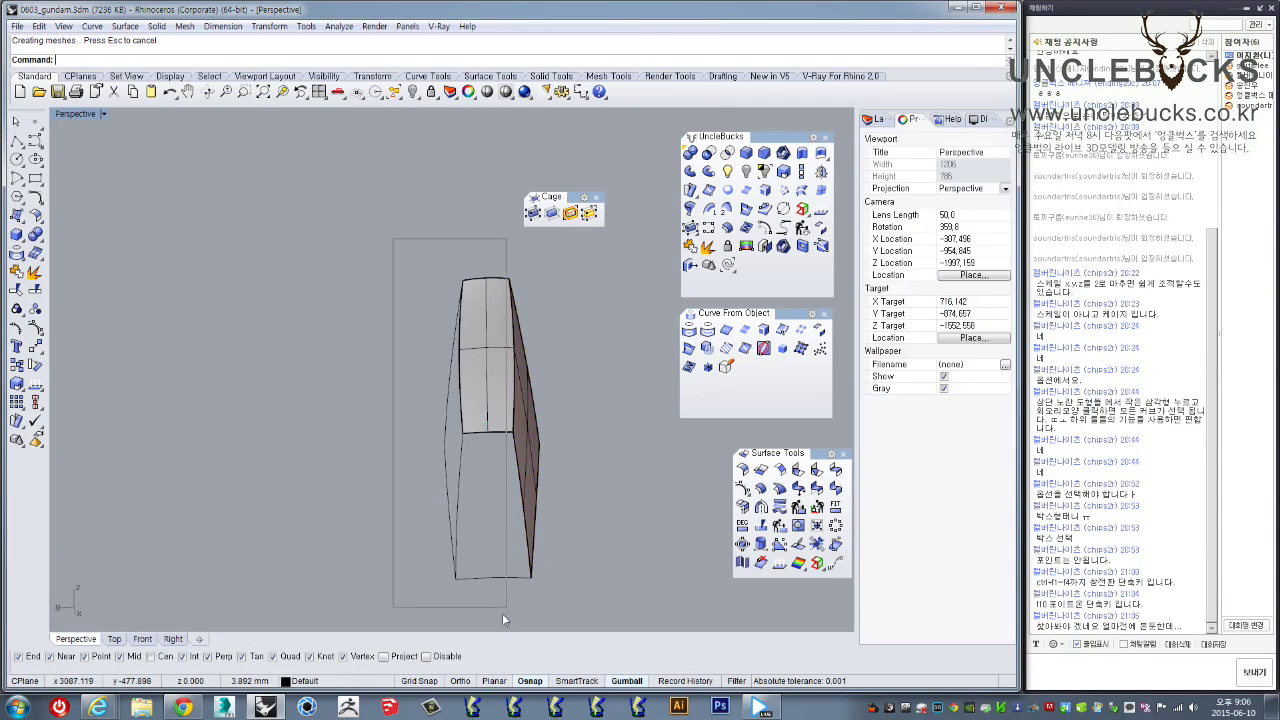
pyautogui.moveTo(501, 488); pyautogui.dragTo(471, 590, button='right')
pyautogui.moveTo(406, 402); pyautogui.dragTo(580, 550)
pyautogui.rightClick(556, 519)
pyautogui.moveTo(556, 521)
pyautogui.mouseDown(button='right')
pyautogui.moveTo(548, 438)
pyautogui.moveTo(569, 424)
pyautogui.moveTo(583, 500)
pyautogui.moveTo(510, 481)
pyautogui.mouseUp(button='right')
pyautogui.click(491, 499)
pyautogui.click(476, 393)
pyautogui.keyDown('shift'); pyautogui.click(456, 430); pyautogui.keyUp('shift')
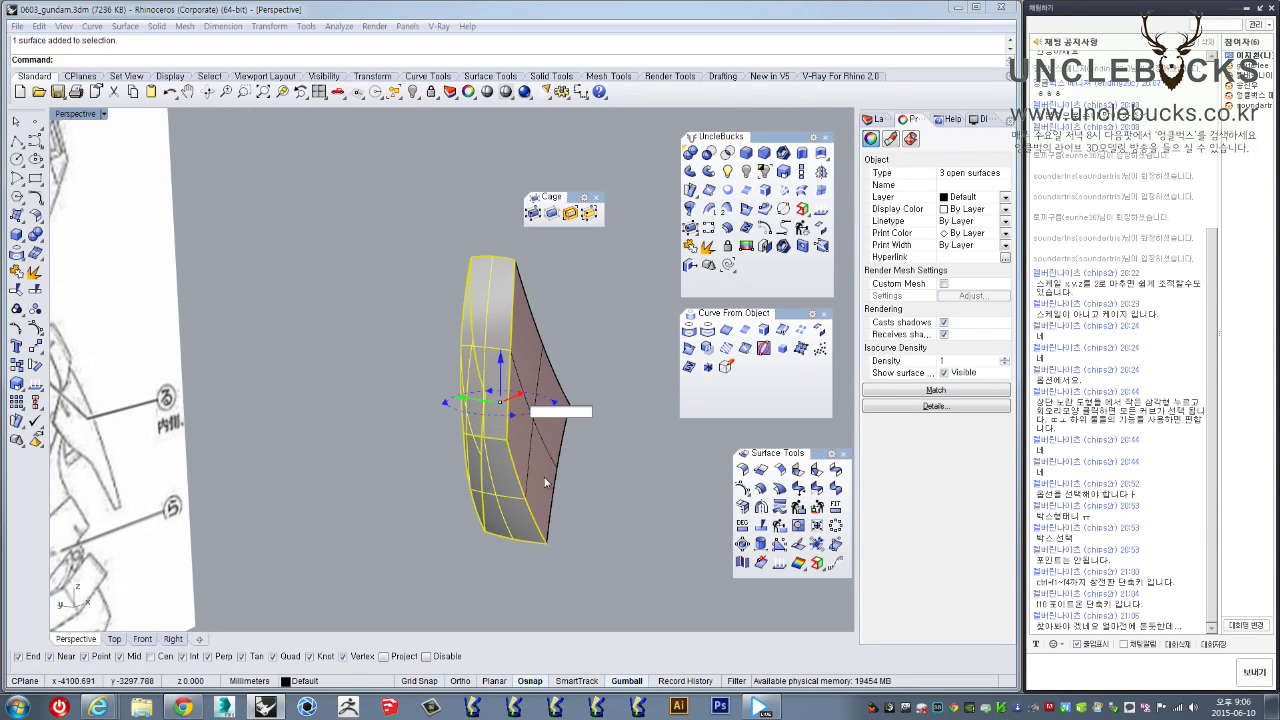
pyautogui.click(605, 534)
pyautogui.moveTo(605, 534); pyautogui.dragTo(632, 484, button='right')
pyautogui.scroll(4, 463, 430)
pyautogui.click(458, 432)
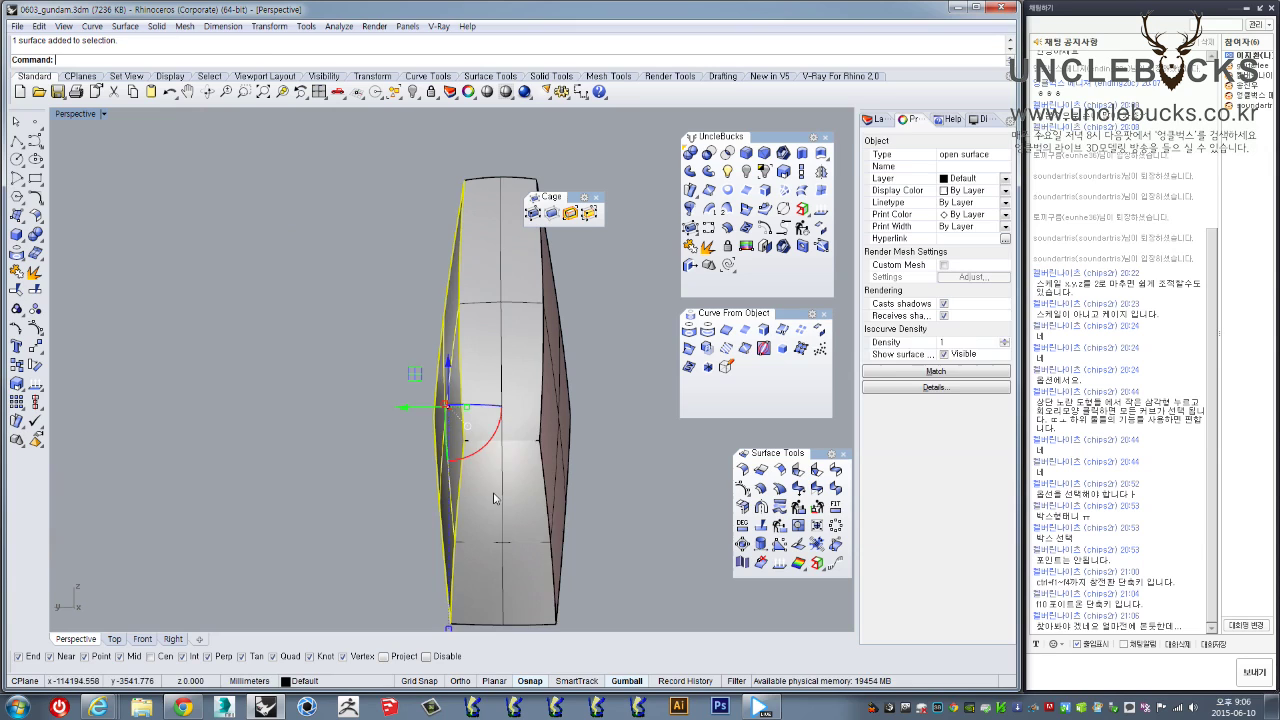
pyautogui.keyDown('shift'); pyautogui.moveTo(494, 498); pyautogui.dragTo(497, 488); pyautogui.keyUp('shift')
pyautogui.keyDown('shift'); pyautogui.click(514, 408); pyautogui.keyUp('shift')
pyautogui.click(610, 502)
# Select the two front and two side surfaces of the knee armour and join them into one polysurface
pyautogui.moveTo(610, 502); pyautogui.dragTo(527, 500, button='right')
pyautogui.click(527, 500)
pyautogui.keyDown('shift'); pyautogui.click(566, 428); pyautogui.keyUp('shift')
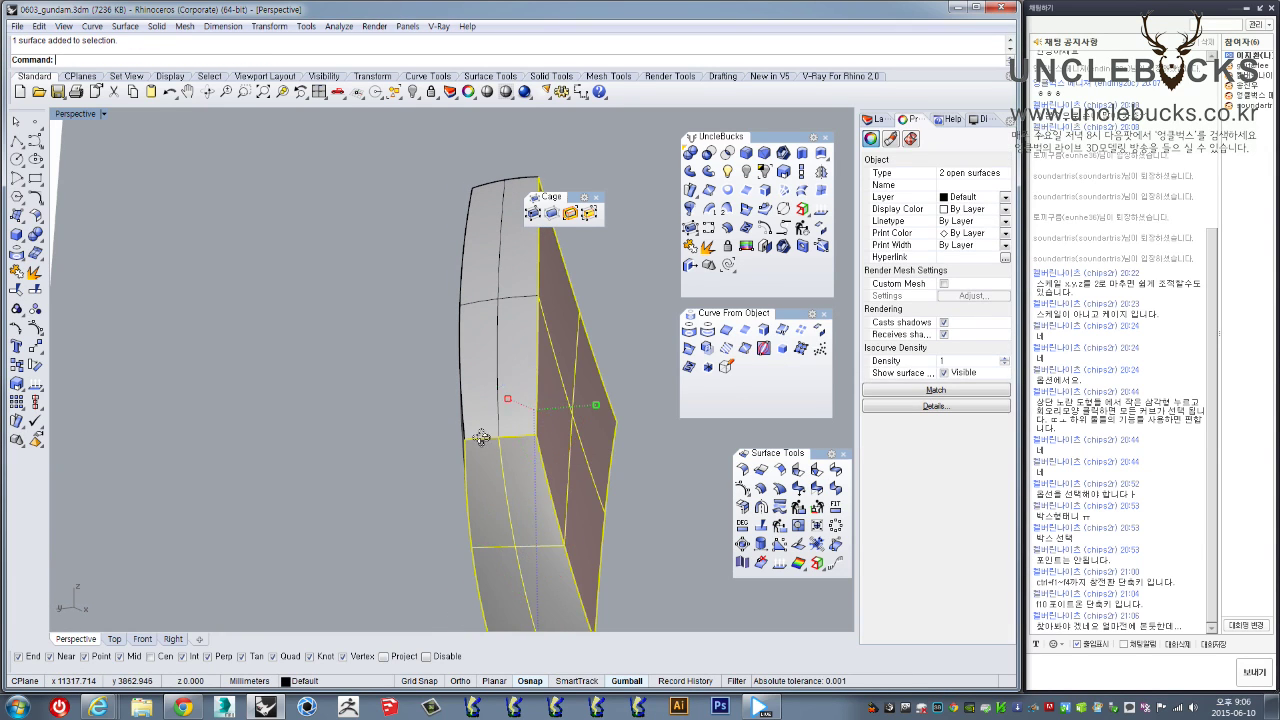
pyautogui.moveTo(481, 437); pyautogui.dragTo(534, 427, button='right')
pyautogui.keyDown('shift'); pyautogui.click(475, 380); pyautogui.keyUp('shift')
pyautogui.keyDown('shift'); pyautogui.click(418, 462); pyautogui.keyUp('shift')
pyautogui.moveTo(418, 462); pyautogui.dragTo(556, 447, button='right')
pyautogui.click(692, 248)
pyautogui.scroll(-6, 515, 445)
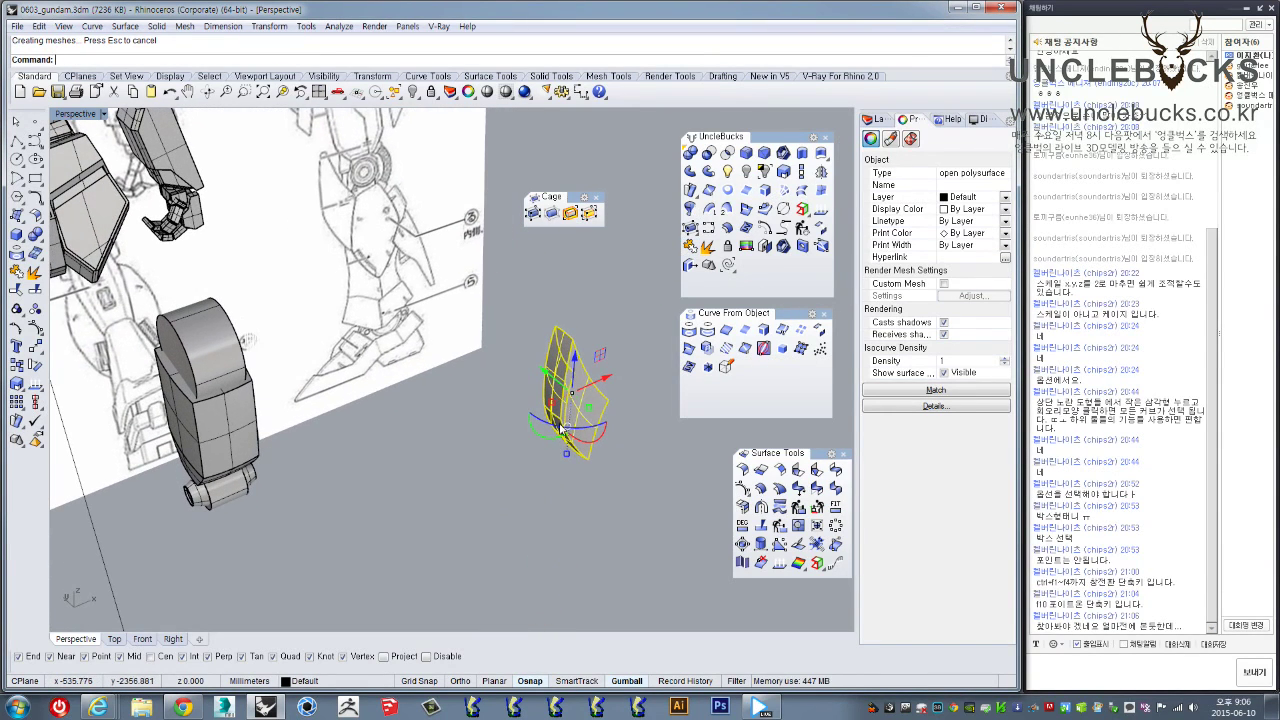
# Move the joined knee armour about 672 mm toward the leg so it sits in front of the knee joint
pyautogui.moveTo(562, 440); pyautogui.dragTo(532, 430, button='right')
pyautogui.moveTo(524, 423); pyautogui.dragTo(295, 424)
pyautogui.moveTo(296, 424)
pyautogui.mouseDown(button='right')
pyautogui.moveTo(304, 374)
pyautogui.moveTo(560, 402)
pyautogui.moveTo(508, 360)
pyautogui.moveTo(503, 338)
pyautogui.moveTo(520, 399)
pyautogui.moveTo(496, 455)
pyautogui.moveTo(496, 406)
pyautogui.moveTo(283, 341)
pyautogui.moveTo(286, 372)
pyautogui.moveTo(416, 335)
pyautogui.moveTo(360, 505)
pyautogui.moveTo(345, 438)
pyautogui.moveTo(440, 433)
pyautogui.moveTo(405, 480)
pyautogui.mouseUp(button='right')
pyautogui.scroll(7, 522, 396)
pyautogui.scroll(3, 345, 438)
pyautogui.moveTo(427, 439); pyautogui.dragTo(434, 446, button='right')
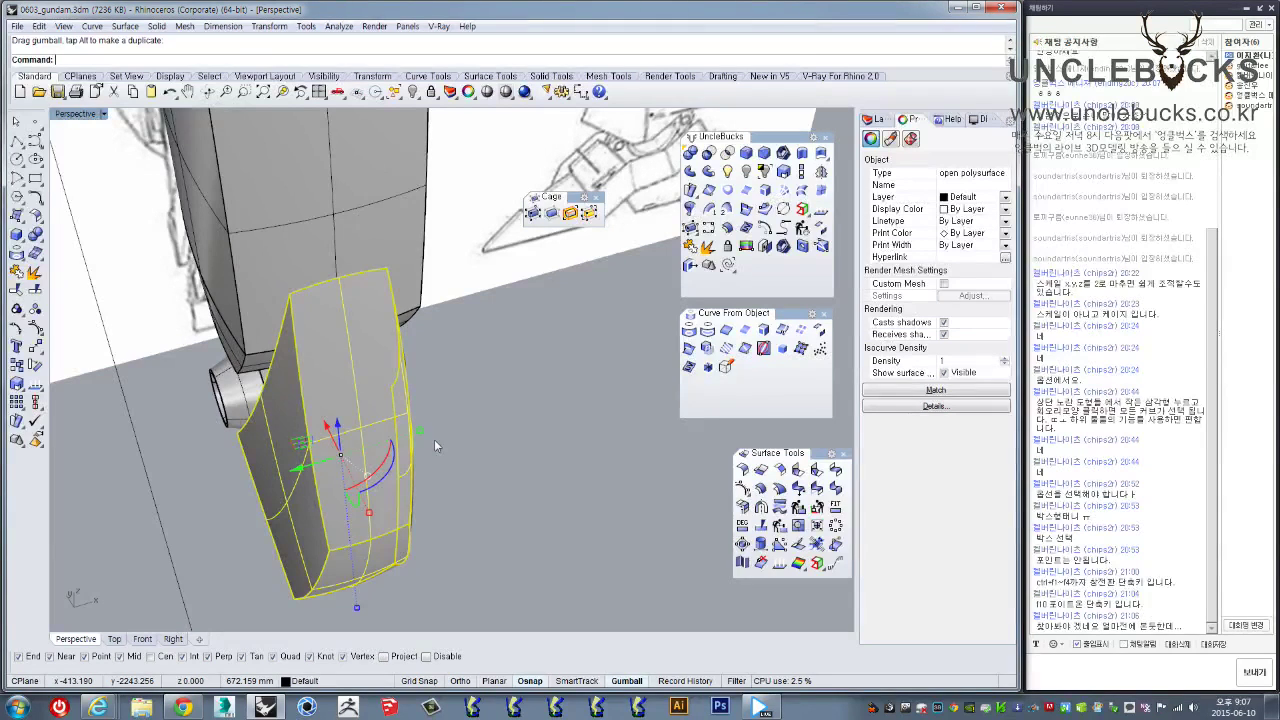
pyautogui.moveTo(479, 454)
pyautogui.mouseDown(button='right')
pyautogui.moveTo(562, 425)
pyautogui.moveTo(543, 432)
pyautogui.mouseUp(button='right')
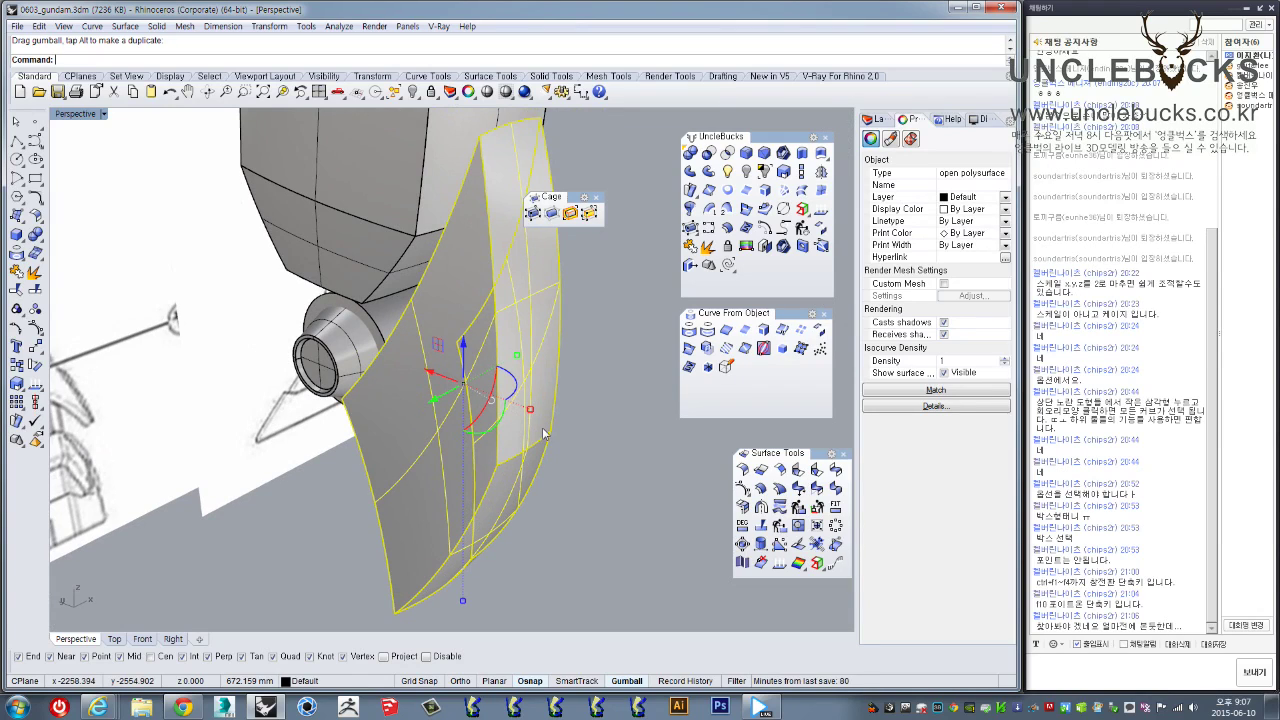
# Open the recent file 브라주카06.3dm in a separate window and reduce that window from full-screen size
pyautogui.rightClick(266, 707)
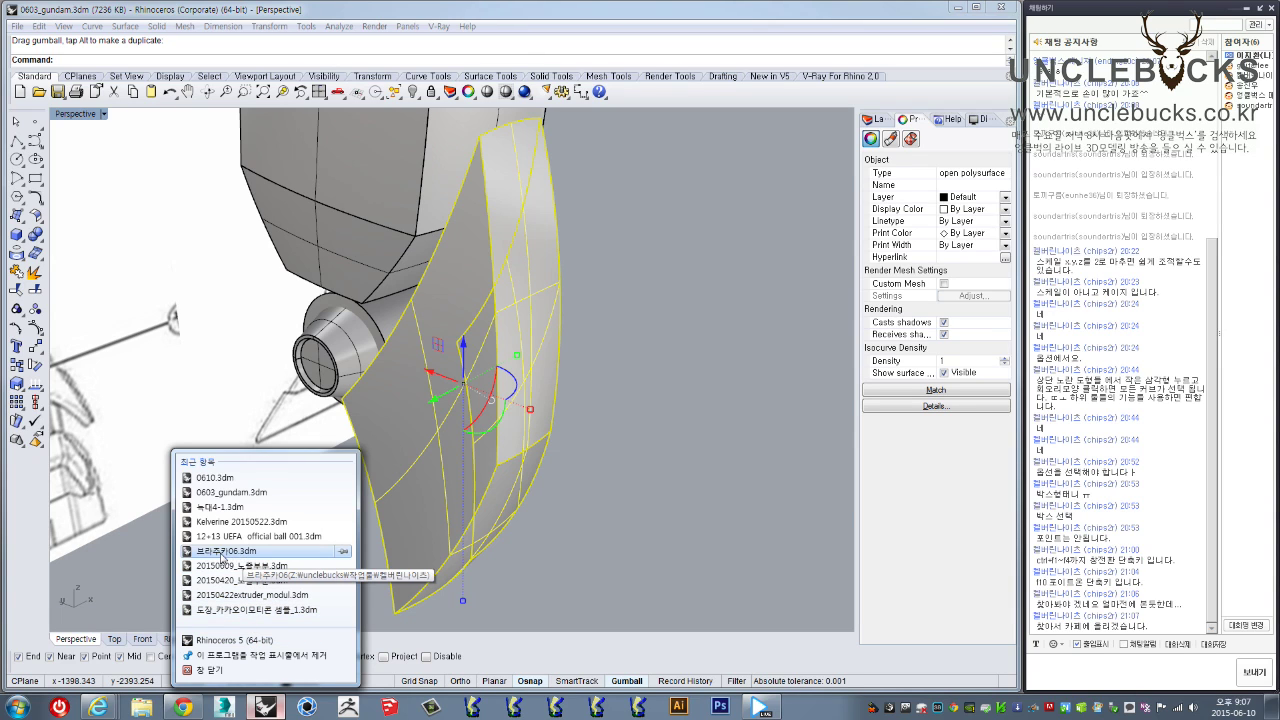
pyautogui.click(222, 552)
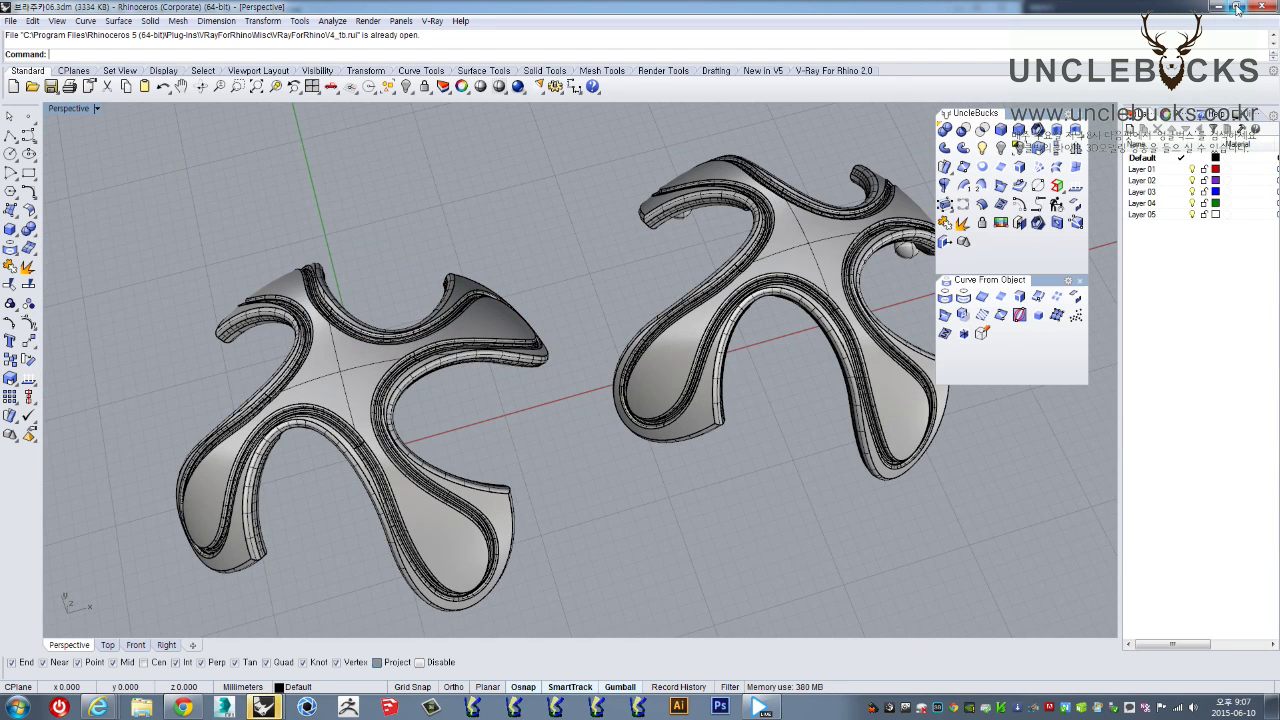
pyautogui.click(1237, 8)
# Examine the two curved four-armed models in 브라주카06.3dm from several angles
pyautogui.moveTo(543, 363); pyautogui.dragTo(588, 316, button='right')
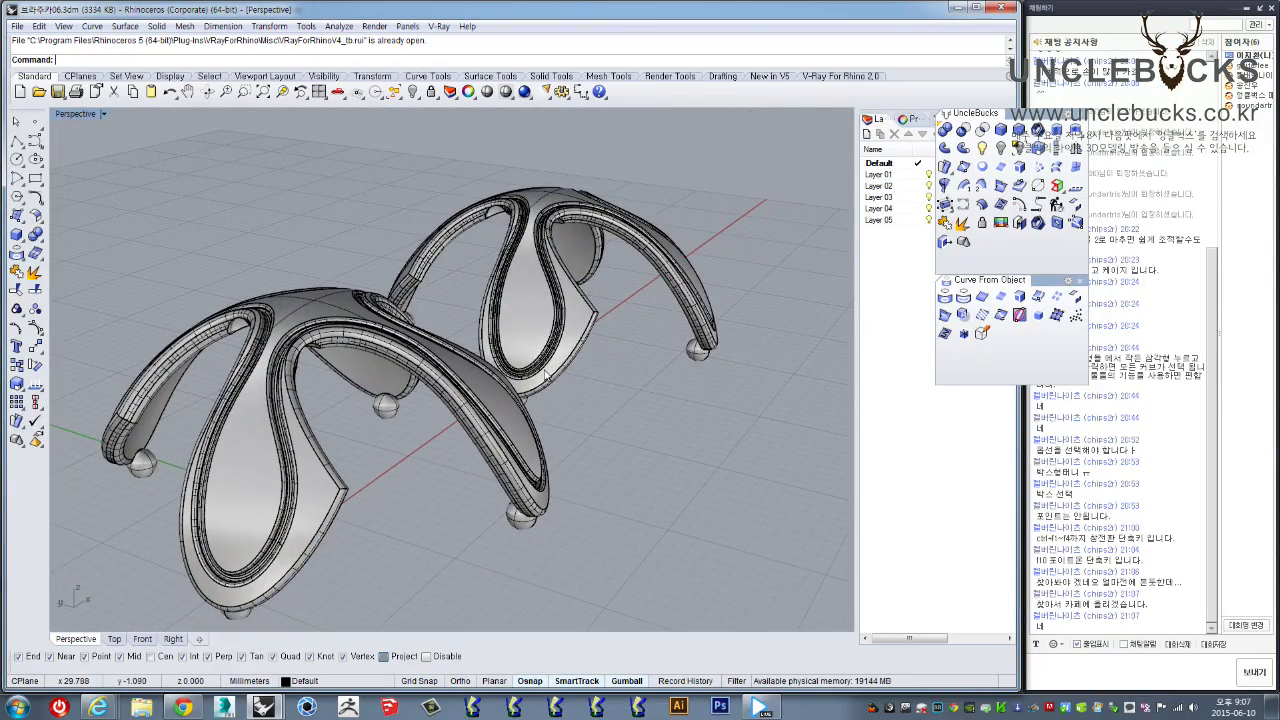
pyautogui.moveTo(541, 370); pyautogui.dragTo(487, 373, button='right')
pyautogui.moveTo(490, 441); pyautogui.dragTo(450, 505, button='right')
pyautogui.click(470, 401)
pyautogui.click(434, 478)
pyautogui.scroll(-5, 447, 452)
pyautogui.moveTo(447, 450); pyautogui.dragTo(490, 400, button='right')
pyautogui.scroll(6, 447, 478)
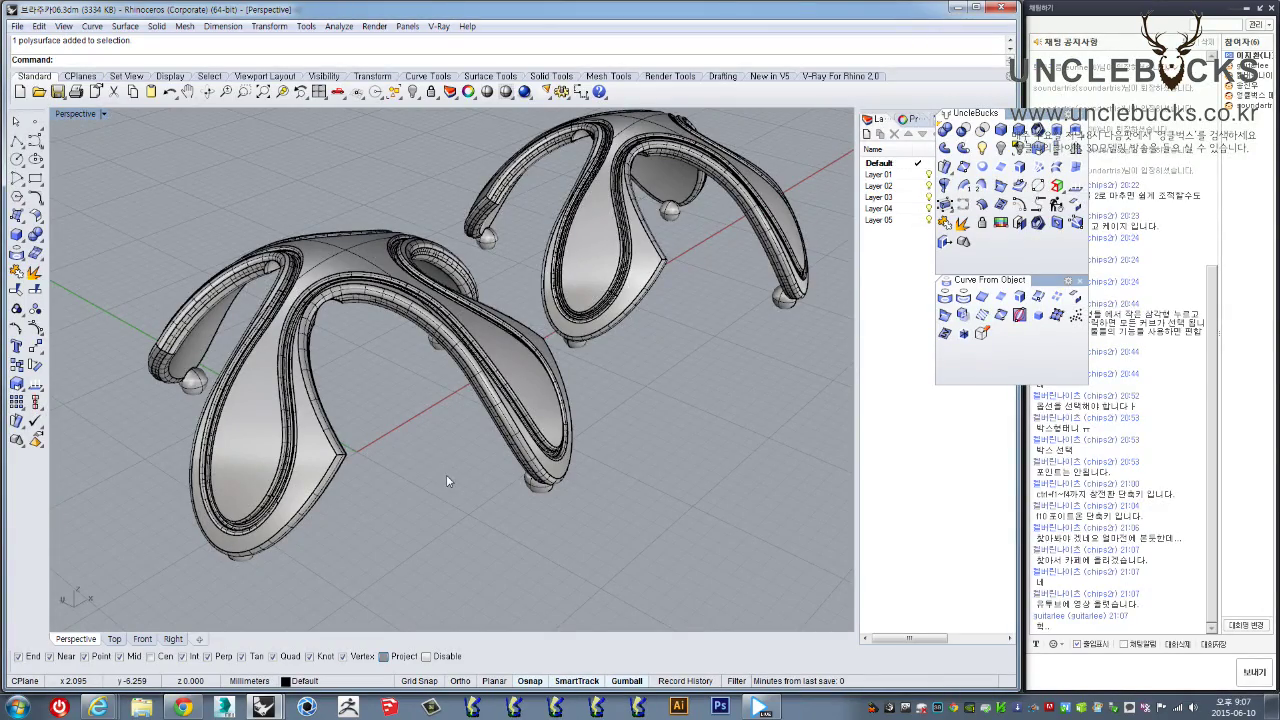
pyautogui.moveTo(428, 464); pyautogui.dragTo(445, 412, button='right')
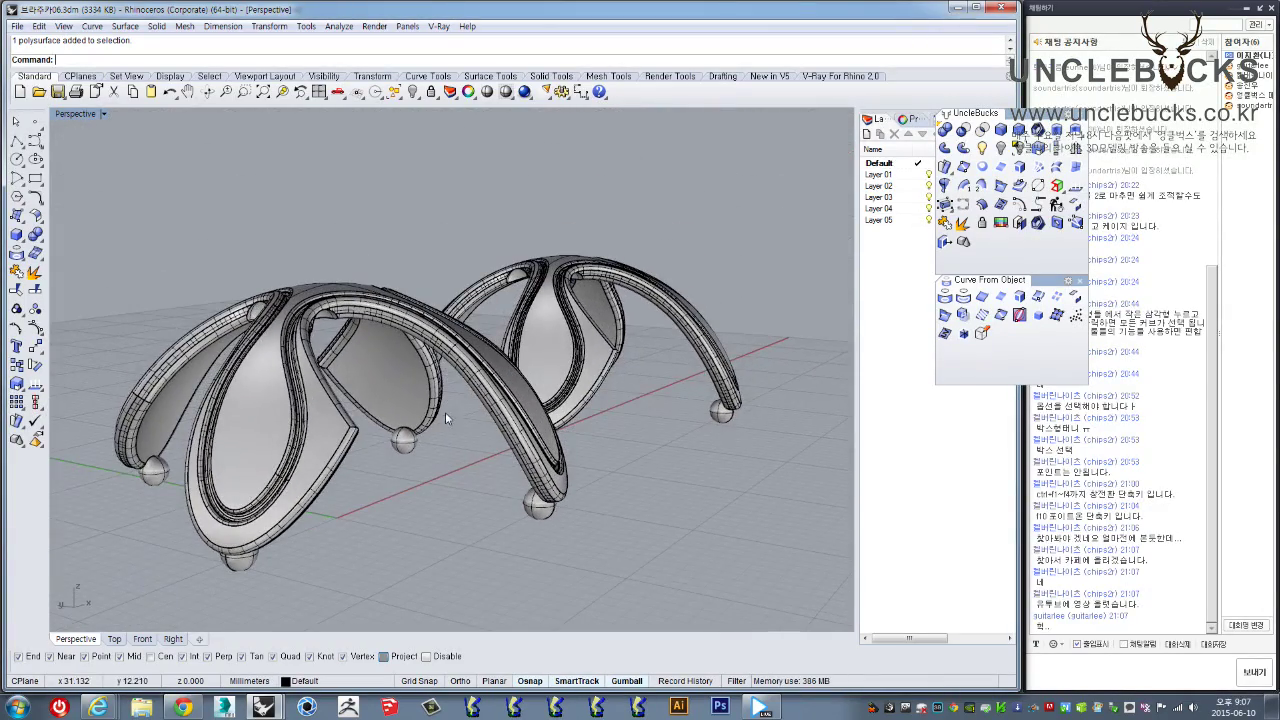
pyautogui.moveTo(348, 445); pyautogui.dragTo(255, 571, button='right')
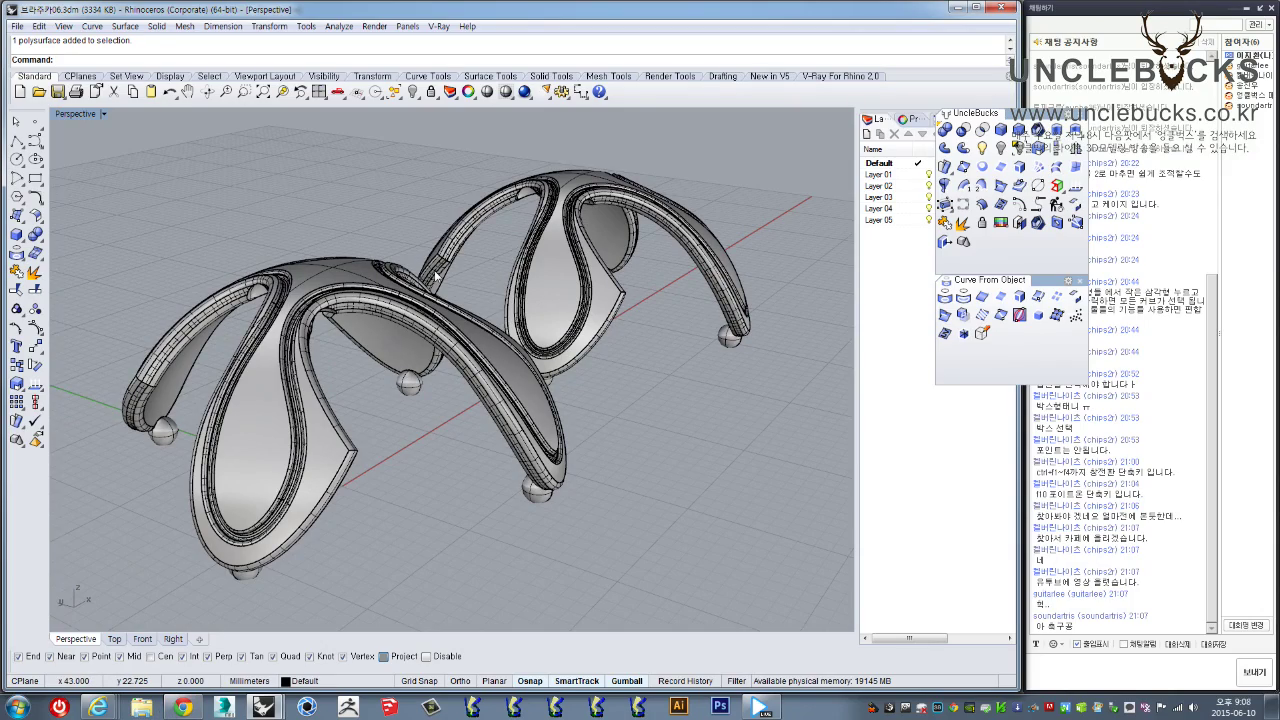
pyautogui.moveTo(435, 275); pyautogui.dragTo(430, 387, button='right')
pyautogui.scroll(-5, 532, 275)
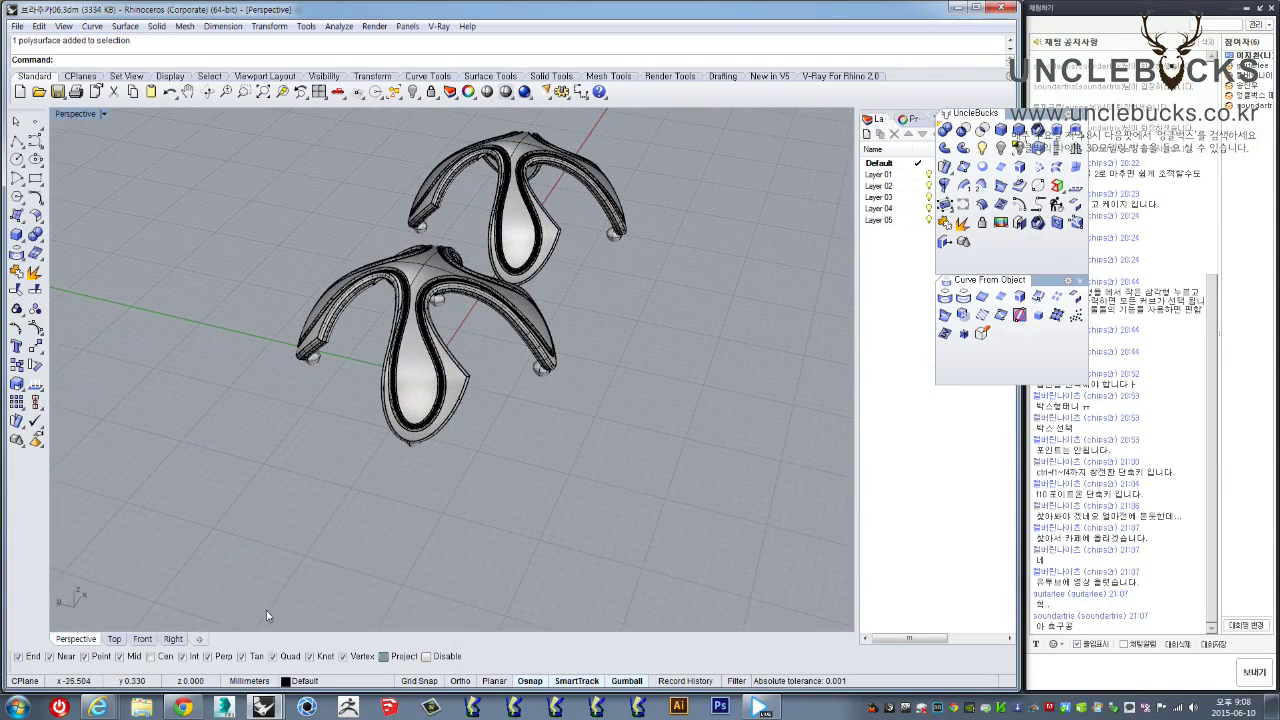
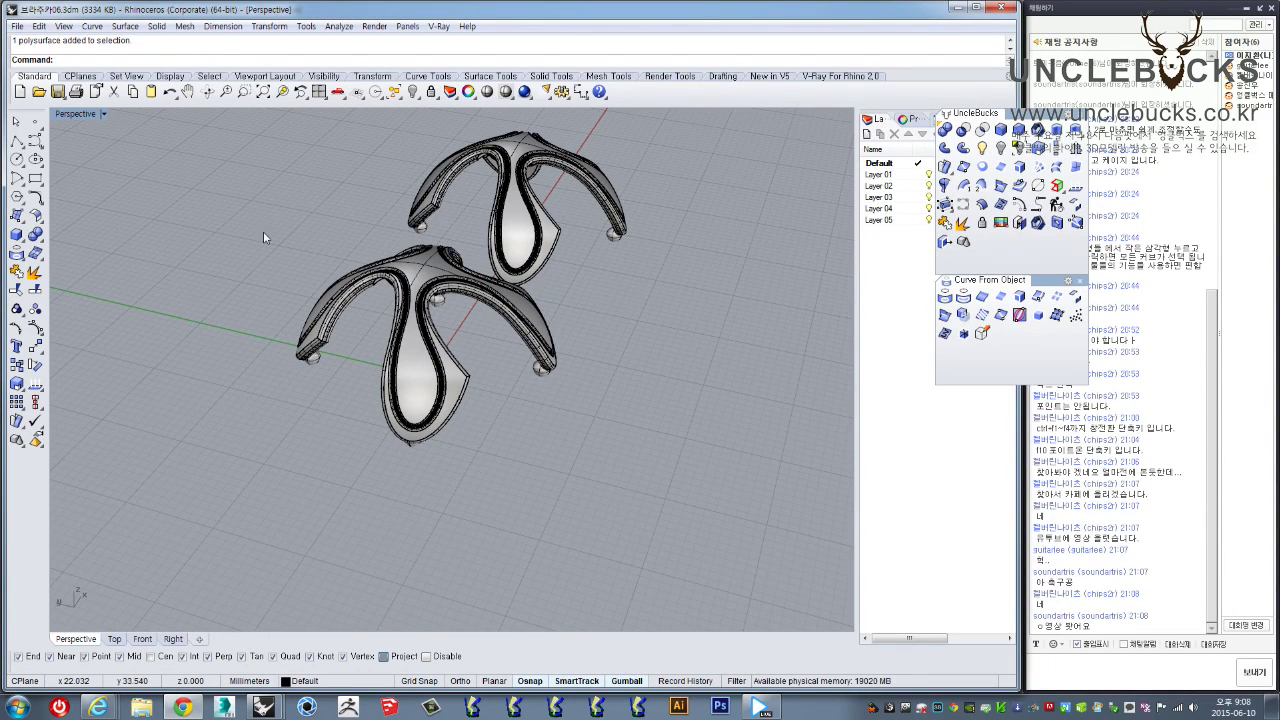
pyautogui.moveTo(304, 222); pyautogui.dragTo(185, 165, button='right')
# Open the recent file Kelverine 20150522.3dm and examine the horned helmet model from the front
pyautogui.click(18, 28)
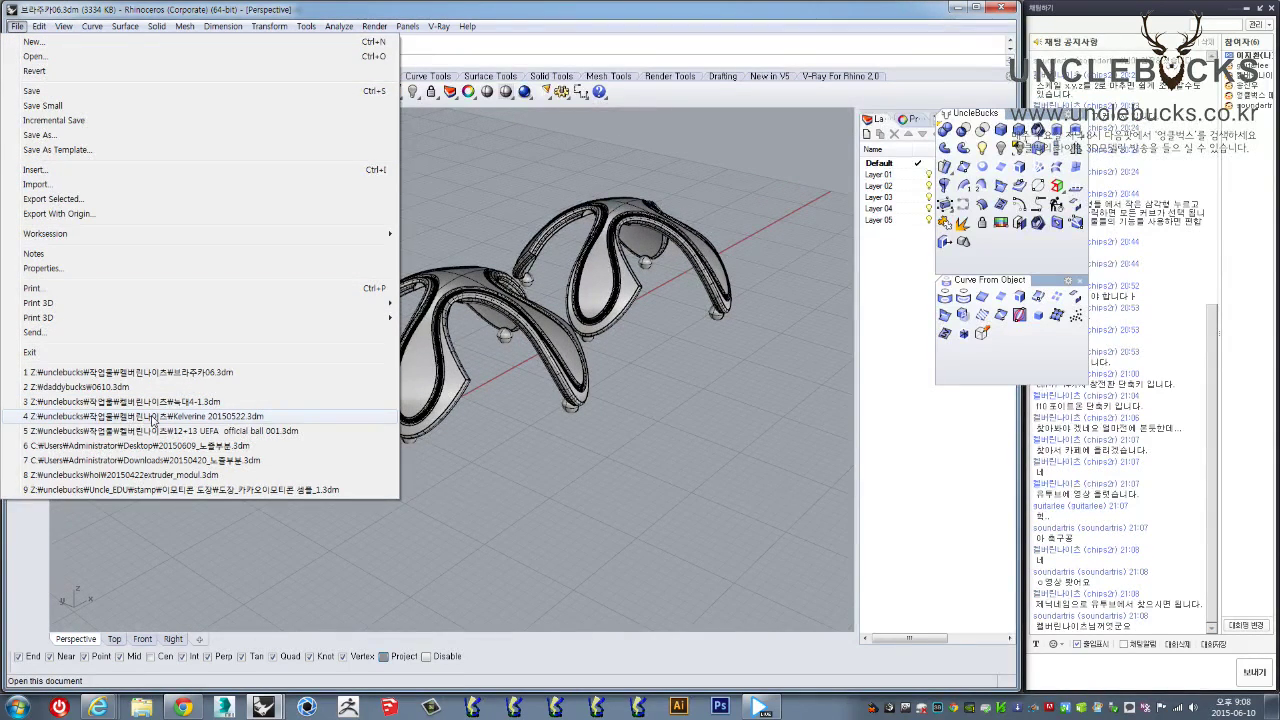
pyautogui.click(153, 417)
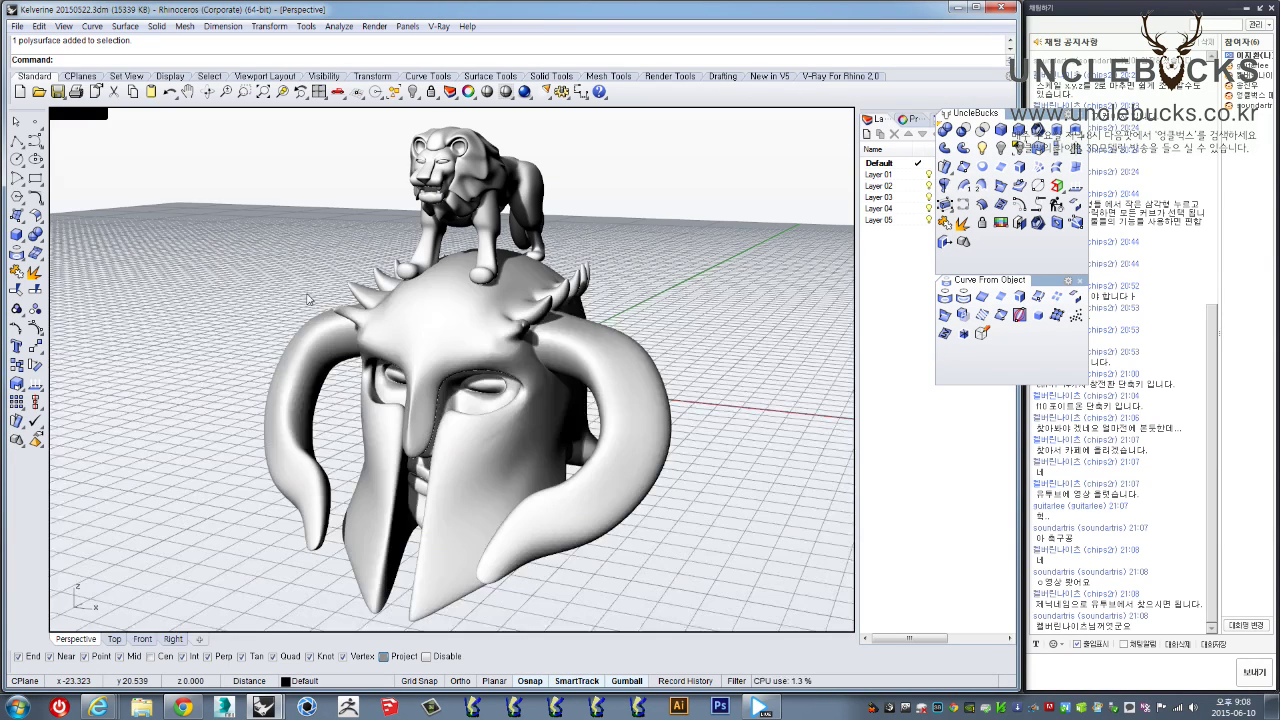
pyautogui.moveTo(385, 303); pyautogui.dragTo(446, 342, button='right')
pyautogui.scroll(8, 390, 372)
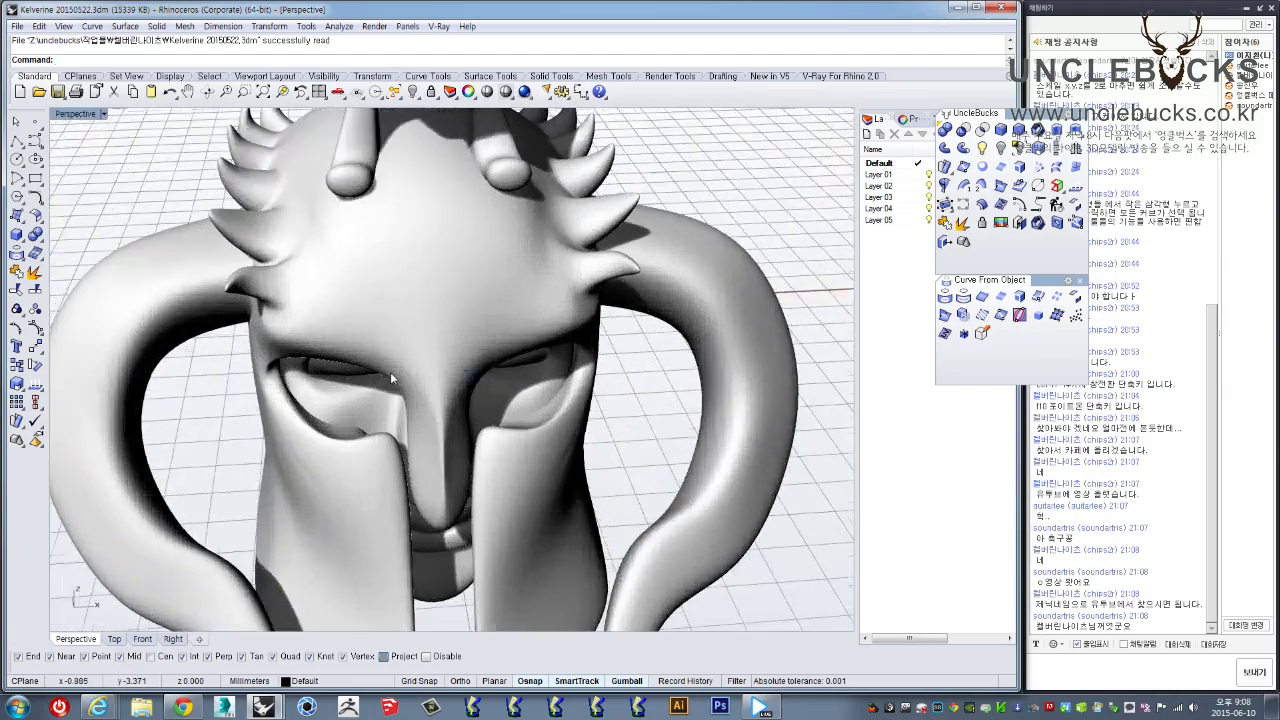
# Examine the horned helmet model up close and as a whole, including its eye openings, spikes and the lion figure on top
pyautogui.moveTo(374, 413); pyautogui.dragTo(378, 369, button='right')
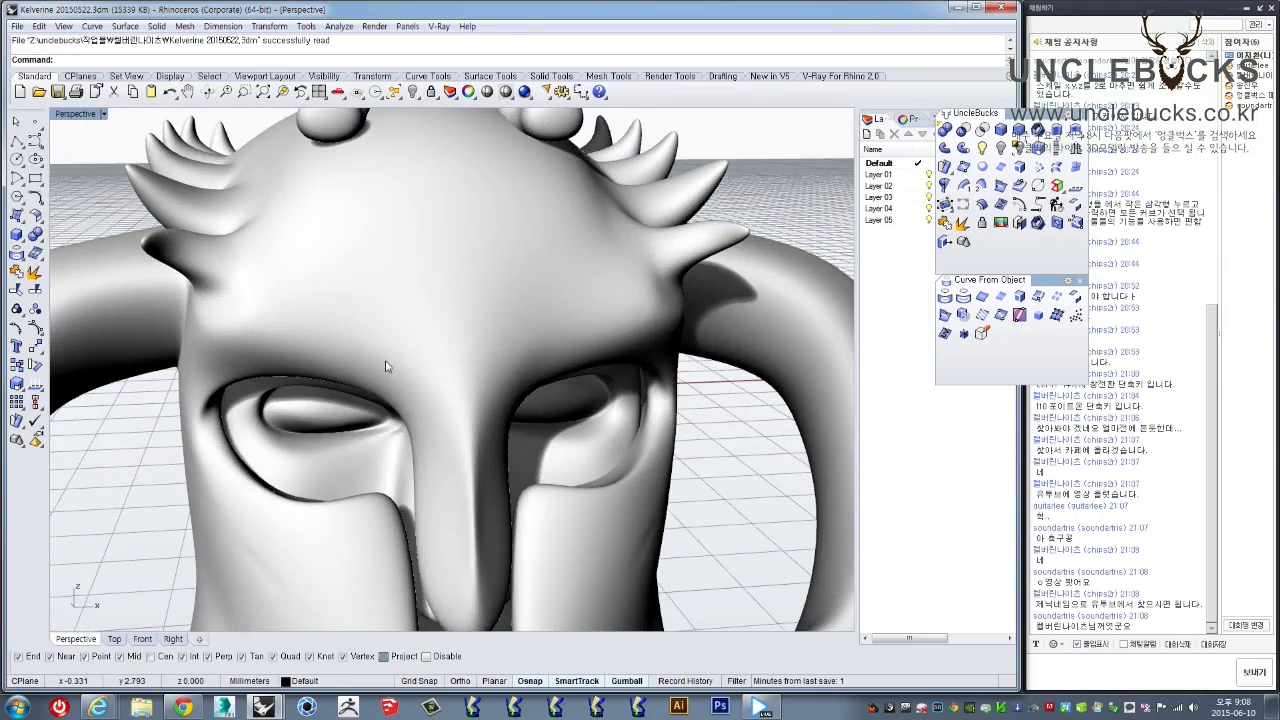
pyautogui.click(433, 299)
pyautogui.moveTo(433, 299); pyautogui.dragTo(360, 303, button='right')
pyautogui.click(255, 257)
pyautogui.scroll(-5, 431, 294)
pyautogui.scroll(5, 466, 215)
pyautogui.moveTo(466, 215); pyautogui.dragTo(543, 190, button='right')
pyautogui.scroll(6, 428, 165)
pyautogui.scroll(-5, 395, 195)
pyautogui.scroll(5, 354, 333)
pyautogui.moveTo(354, 333); pyautogui.dragTo(270, 298, button='right')
pyautogui.scroll(-6, 430, 310)
pyautogui.moveTo(468, 338)
pyautogui.mouseDown(button='right')
pyautogui.moveTo(383, 304)
pyautogui.moveTo(467, 492)
pyautogui.moveTo(448, 318)
pyautogui.moveTo(473, 388)
pyautogui.moveTo(450, 394)
pyautogui.moveTo(446, 342)
pyautogui.mouseUp(button='right')
pyautogui.scroll(-4, 382, 311)
pyautogui.scroll(3, 473, 388)
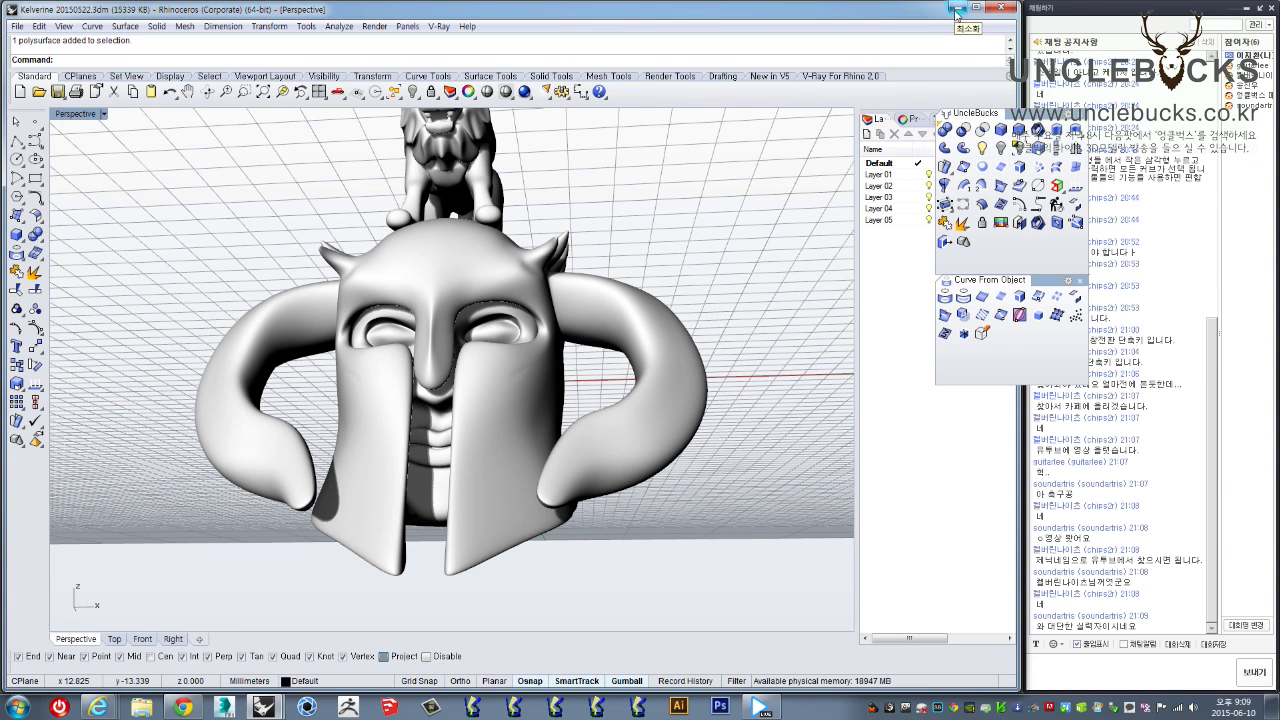
# Return to 0603_gundam.3dm and lower the knee armour about 40 mm relative to the knee joint
pyautogui.click(957, 9)
pyautogui.click(630, 336)
pyautogui.moveTo(630, 336); pyautogui.dragTo(561, 395, button='right')
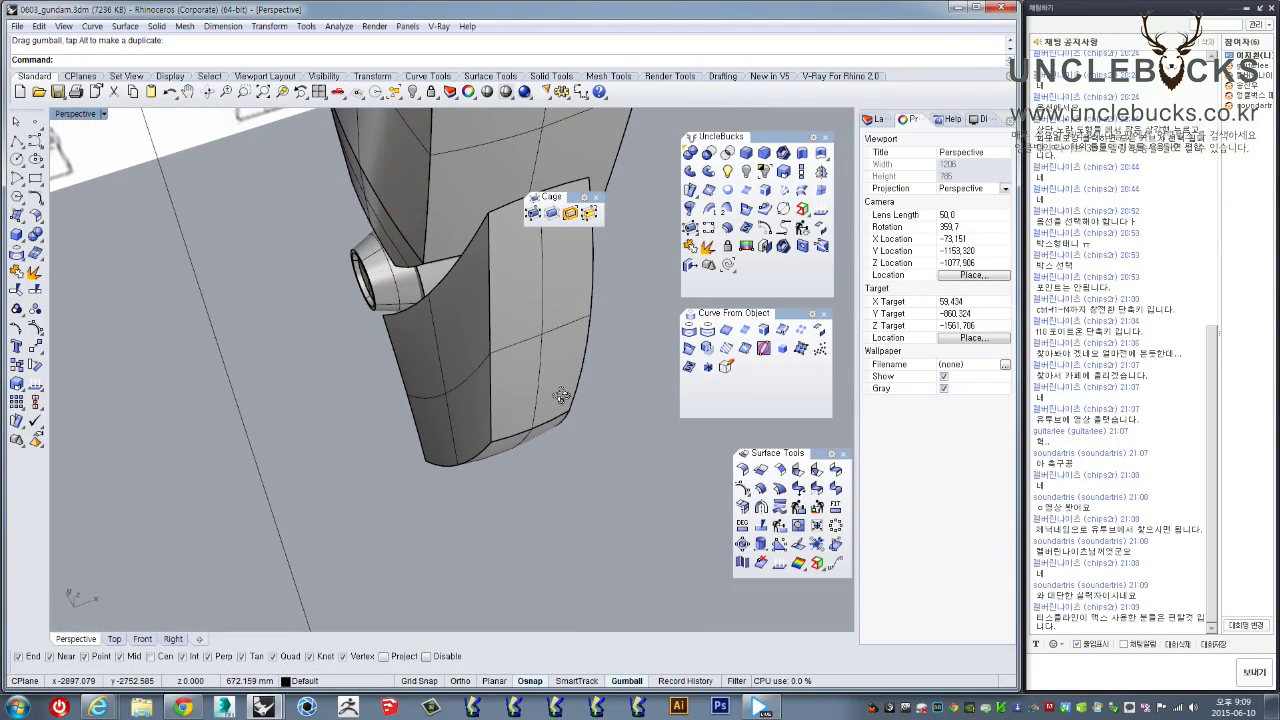
pyautogui.moveTo(561, 395); pyautogui.dragTo(583, 380, button='right')
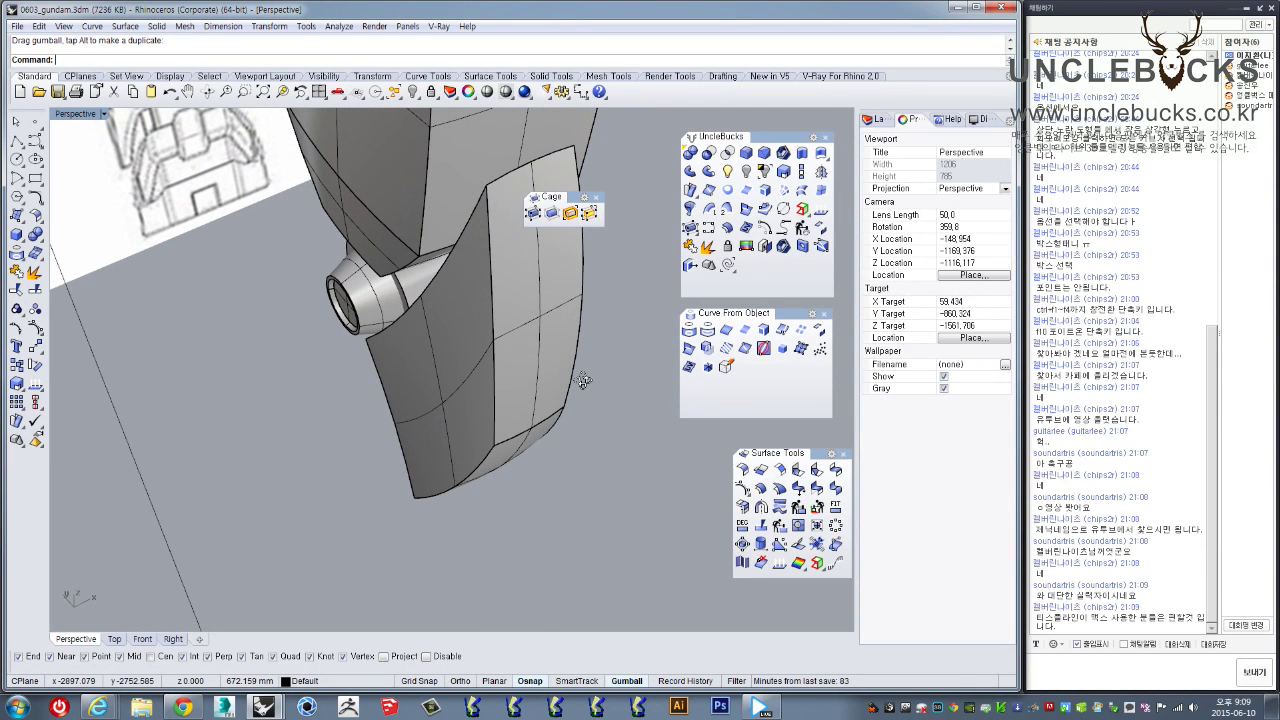
pyautogui.click(560, 369)
pyautogui.moveTo(560, 369); pyautogui.dragTo(492, 343, button='right')
pyautogui.moveTo(380, 350); pyautogui.dragTo(355, 336, button='right')
pyautogui.moveTo(353, 336); pyautogui.dragTo(367, 404)
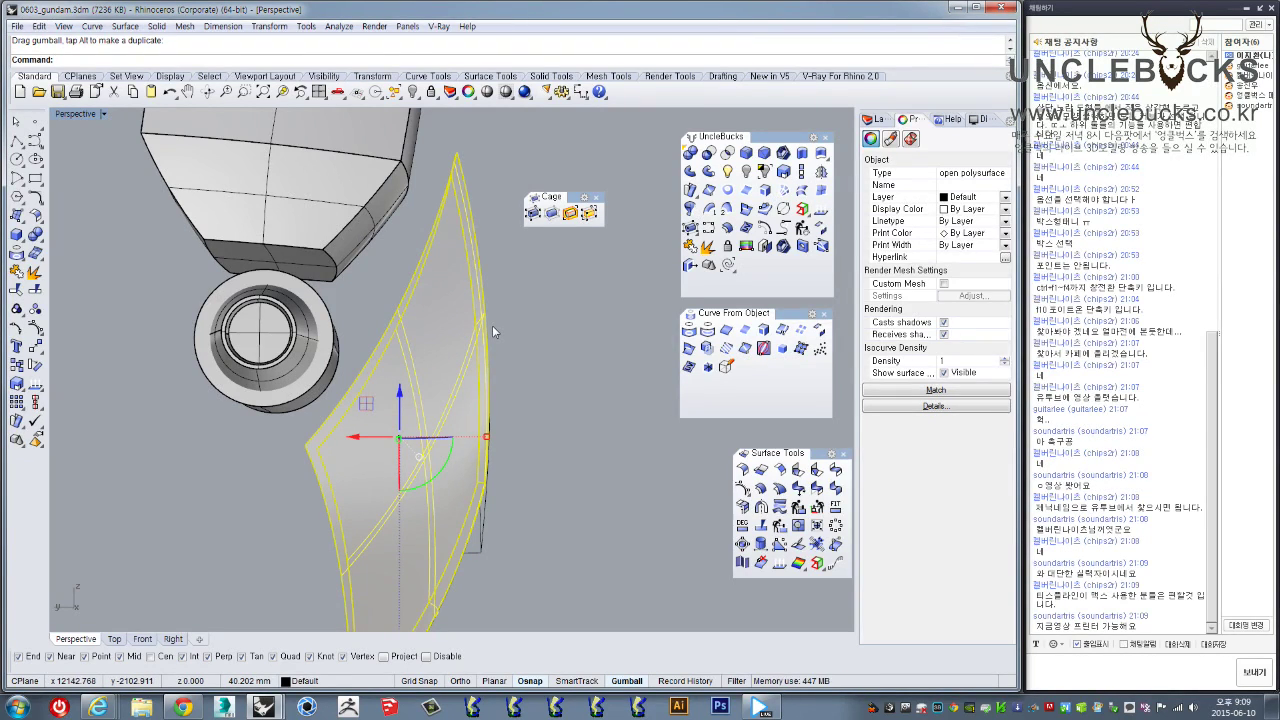
# Thicken the knee armour into a solid with a 5 mm surface offset, flipped toward its inner side
pyautogui.moveTo(489, 326)
pyautogui.mouseDown(button='right')
pyautogui.moveTo(368, 350)
pyautogui.moveTo(395, 328)
pyautogui.moveTo(324, 340)
pyautogui.moveTo(540, 381)
pyautogui.mouseUp(button='right')
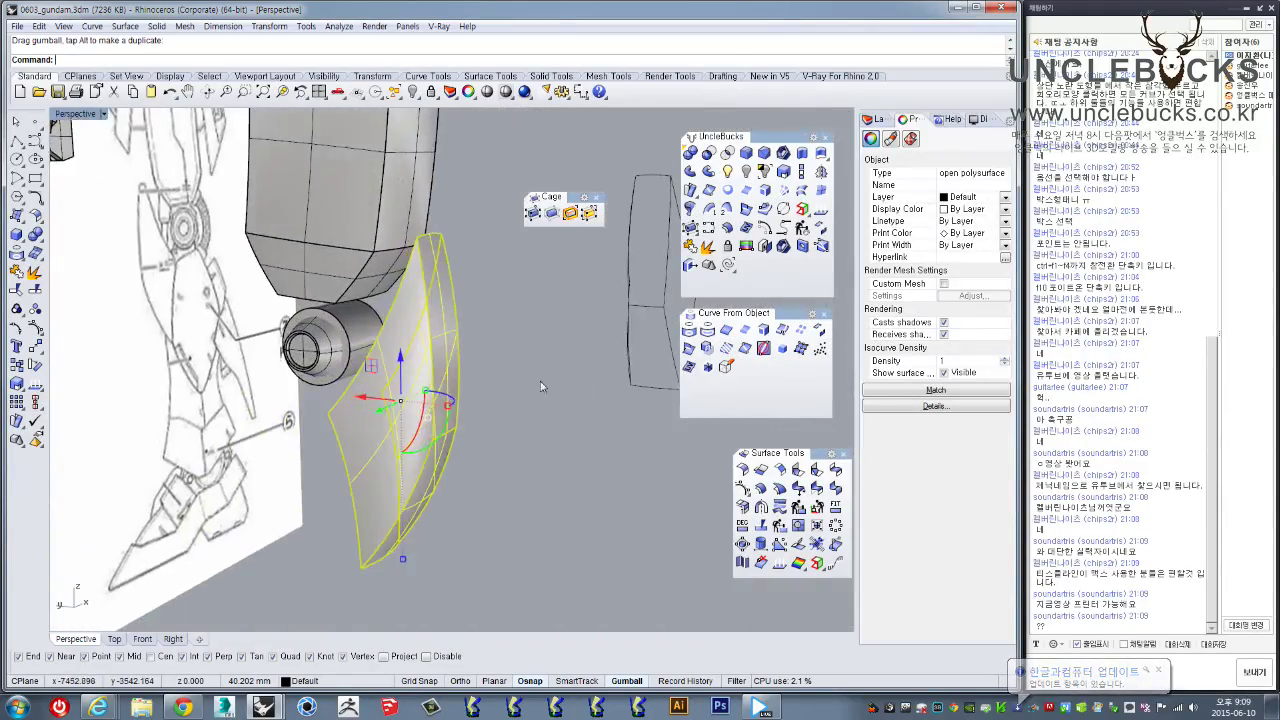
pyautogui.scroll(6, 425, 415)
pyautogui.moveTo(367, 398); pyautogui.dragTo(465, 414, button='right')
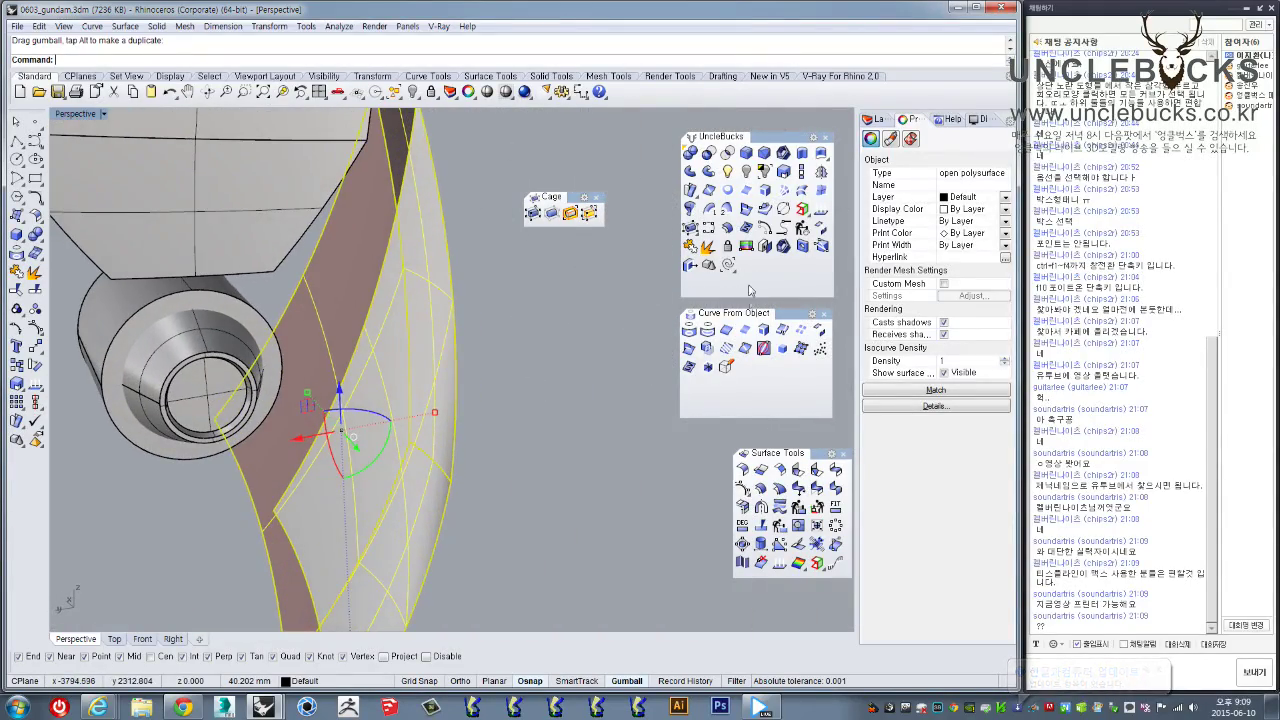
pyautogui.click(727, 228)
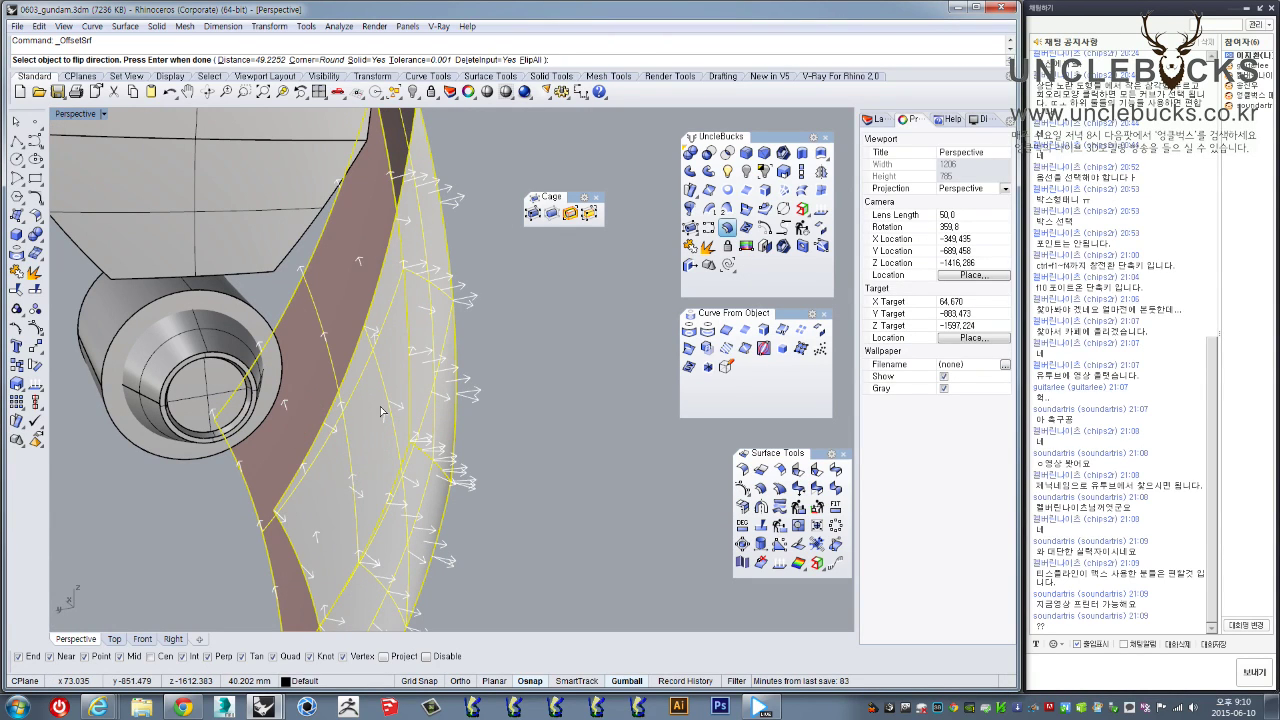
pyautogui.click(376, 399)
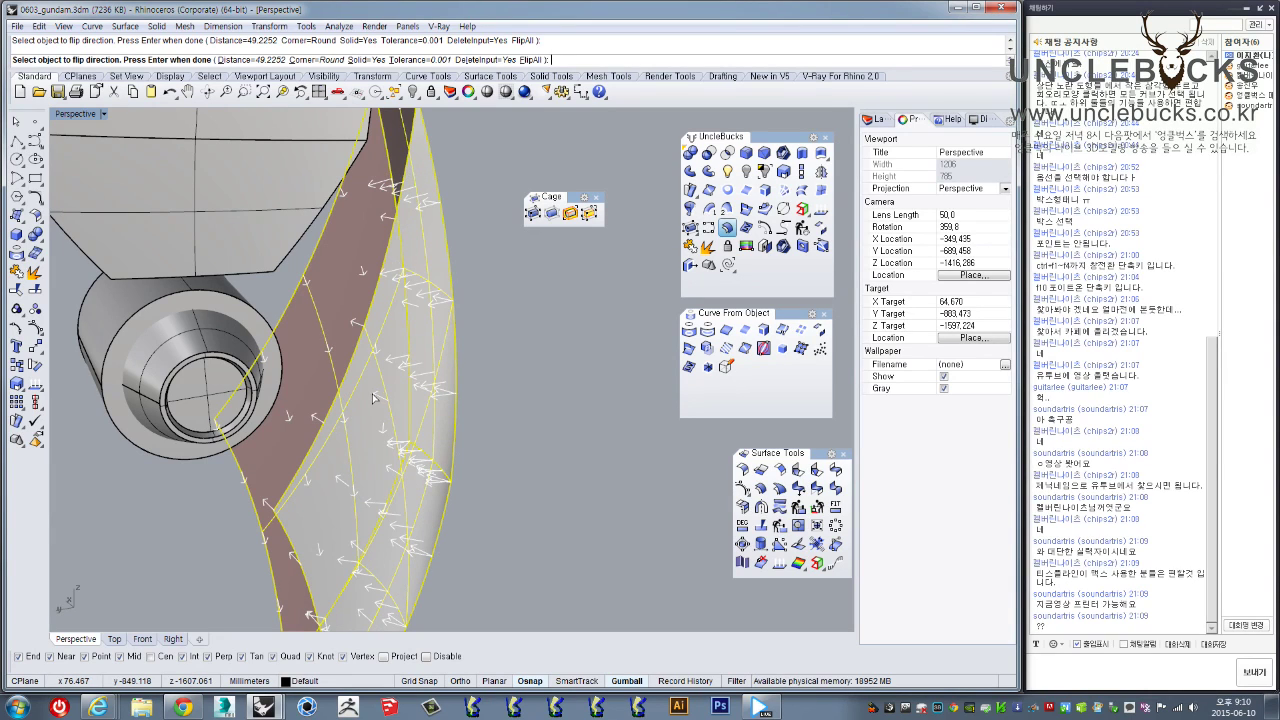
pyautogui.press('Return')
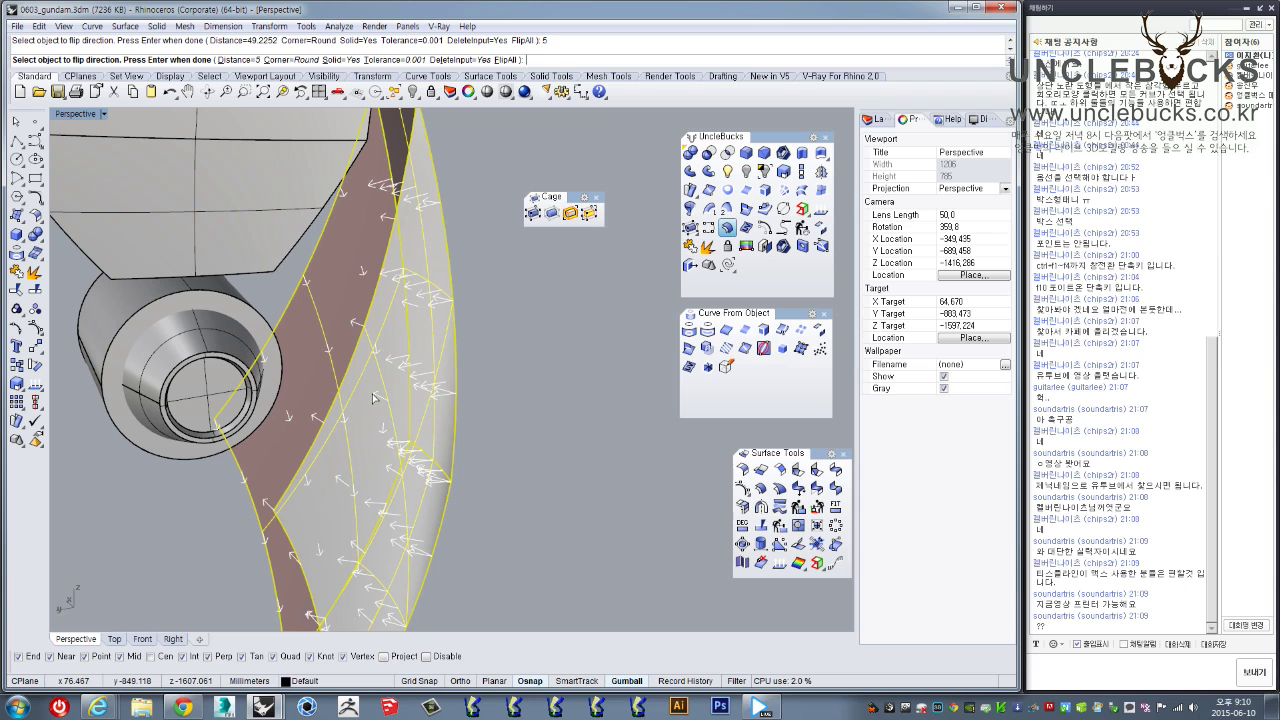
pyautogui.press('Return')
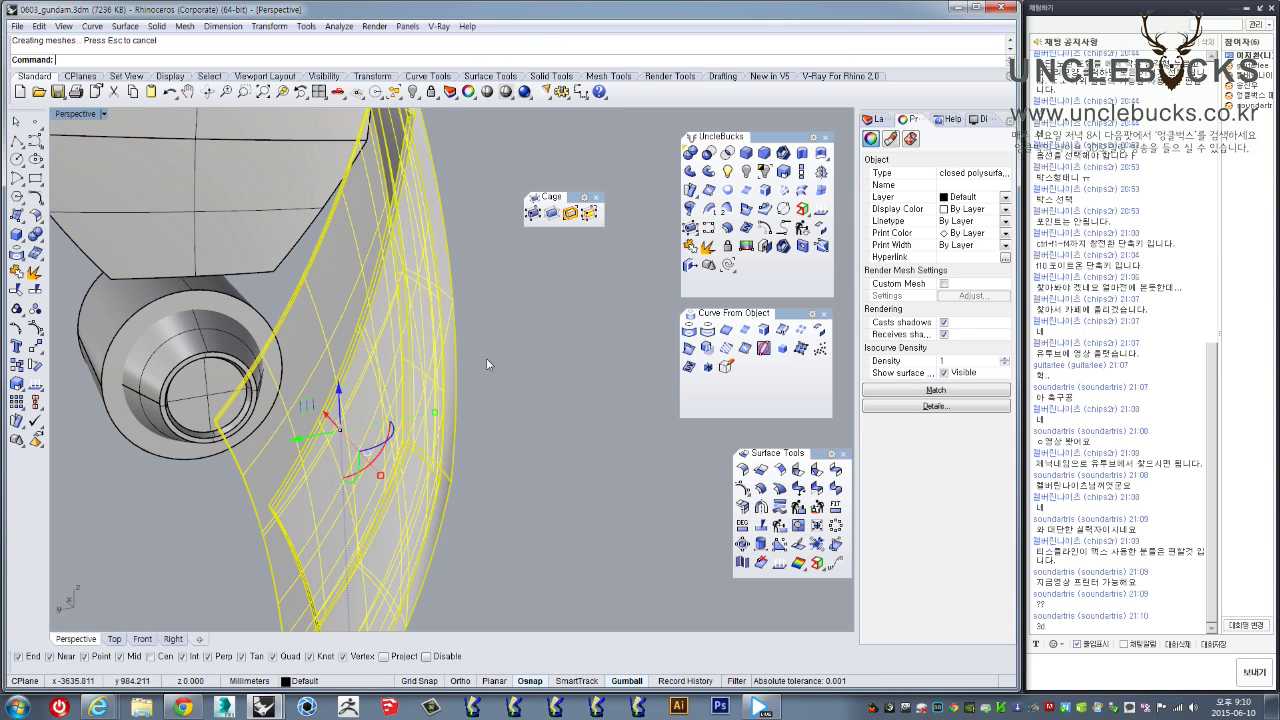
# Examine the thickened knee armour around the knee joint from the side and from behind
pyautogui.moveTo(511, 360); pyautogui.dragTo(466, 563, button='right')
pyautogui.scroll(-5, 466, 563)
pyautogui.click(514, 390)
pyautogui.moveTo(514, 390); pyautogui.dragTo(270, 372, button='right')
pyautogui.scroll(7, 535, 335)
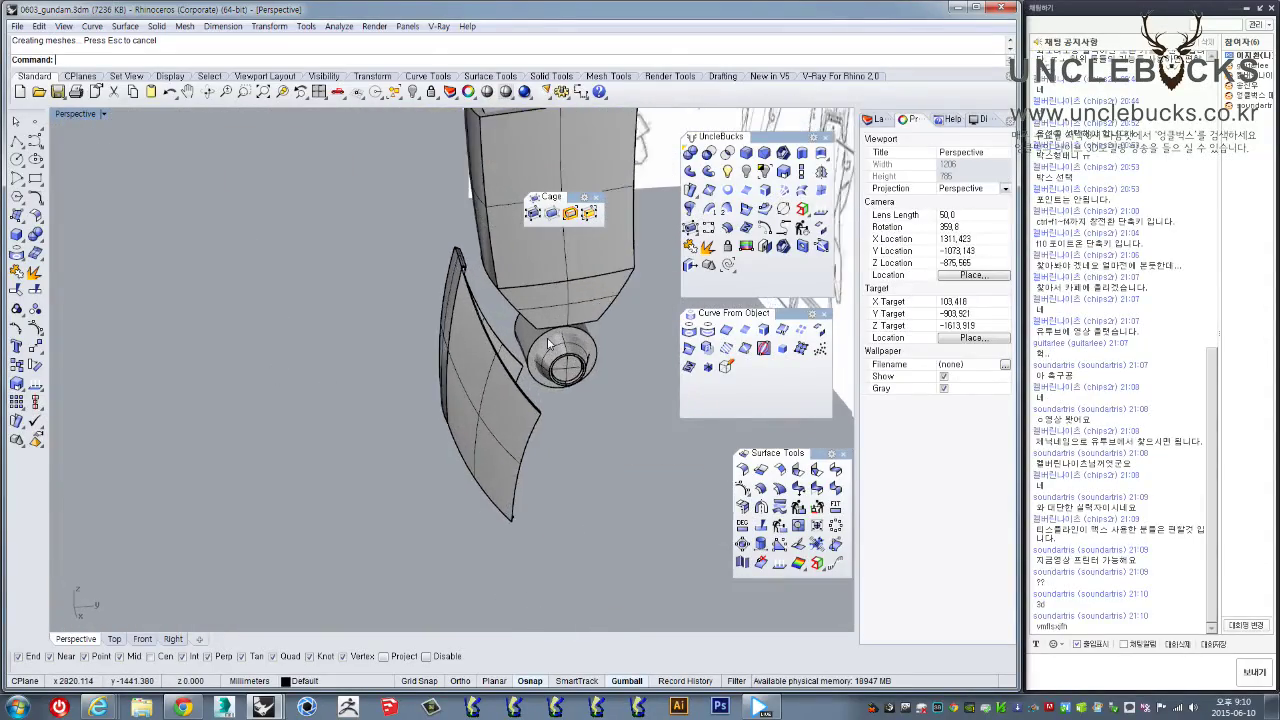
pyautogui.moveTo(535, 335); pyautogui.dragTo(511, 311, button='right')
pyautogui.moveTo(467, 242); pyautogui.dragTo(364, 250, button='right')
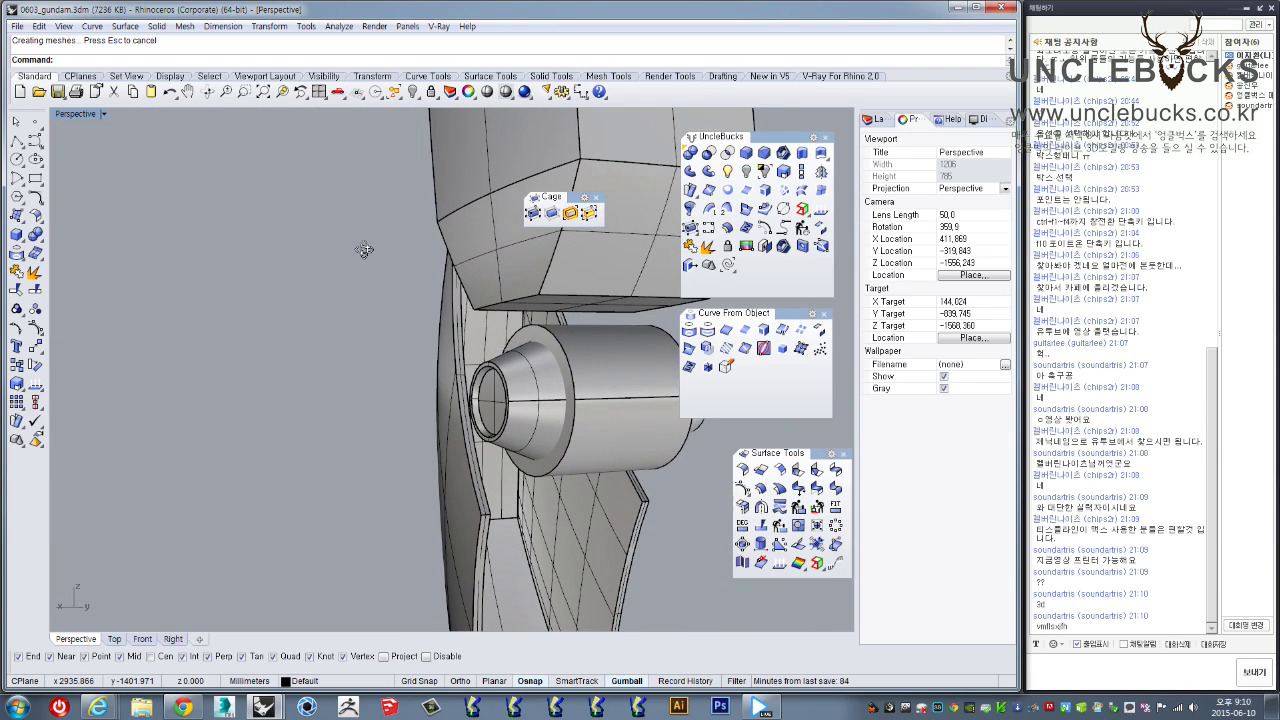
pyautogui.moveTo(364, 250)
pyautogui.mouseDown(button='right')
pyautogui.moveTo(357, 236)
pyautogui.moveTo(367, 258)
pyautogui.mouseUp(button='right')
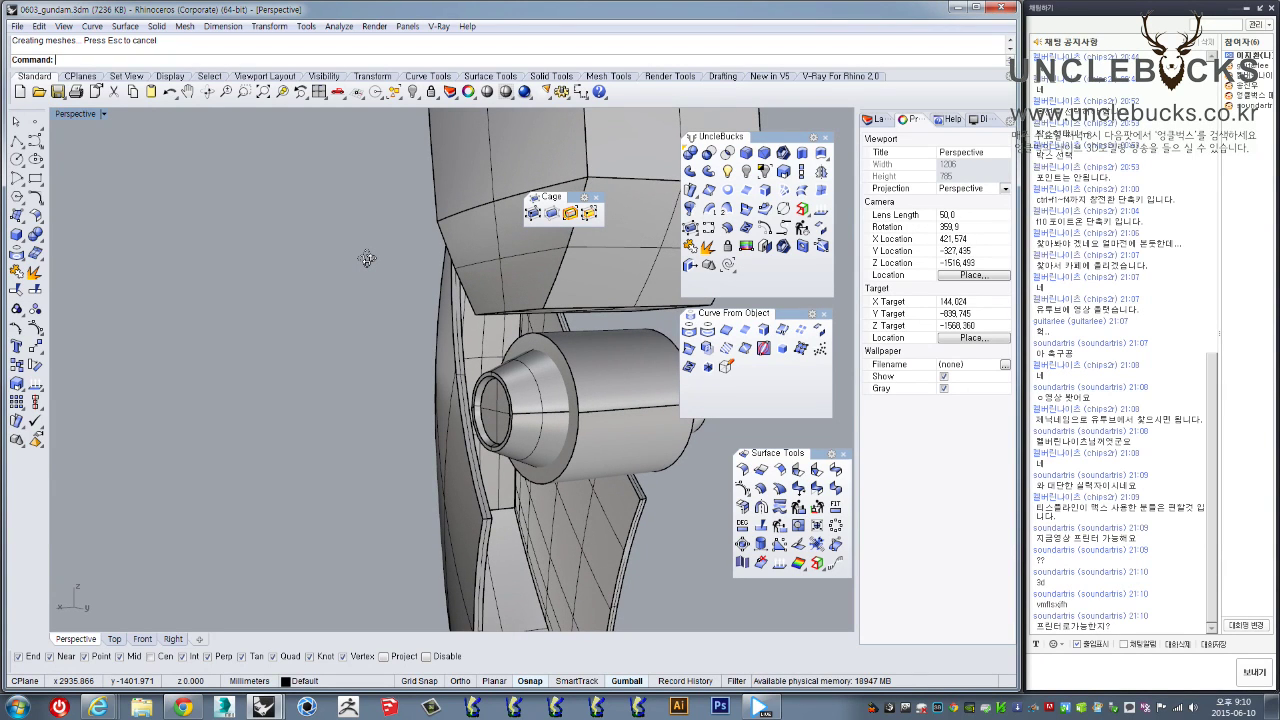
pyautogui.moveTo(367, 258); pyautogui.dragTo(548, 328, button='right')
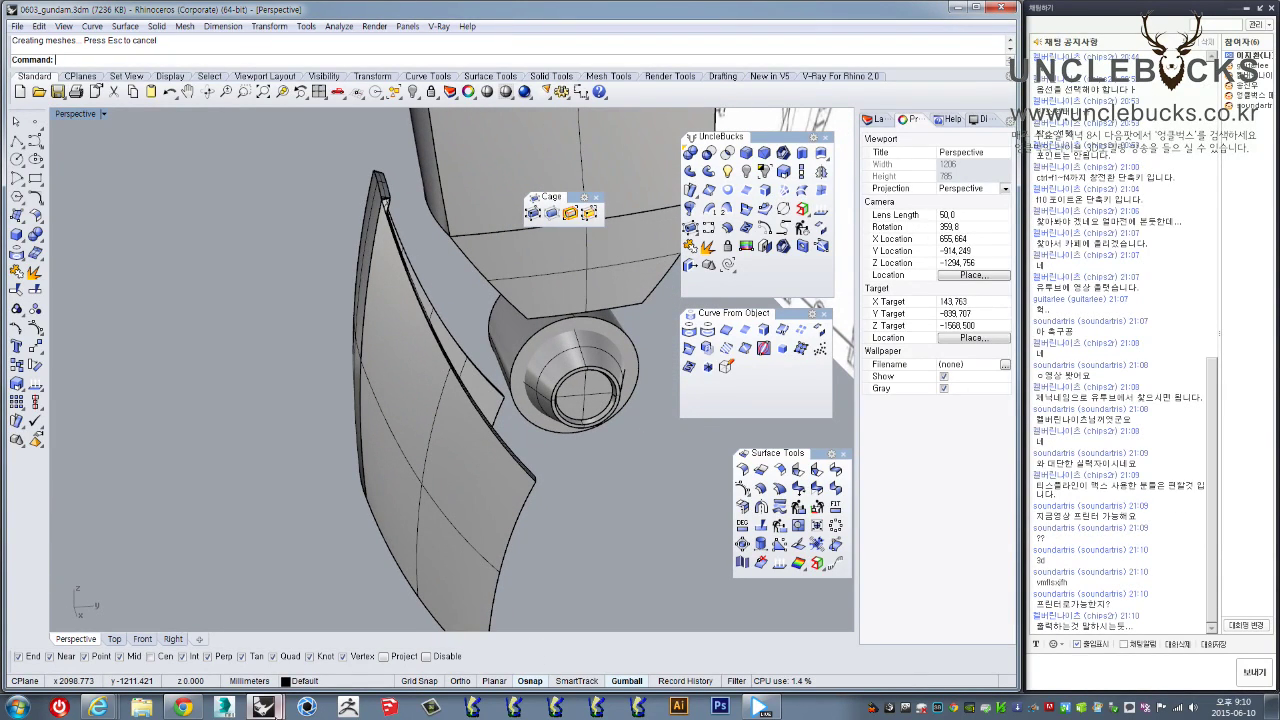
# Switch to Kelverine 20150522.3dm and examine the lion figure and the spikes on the helmet's crown from above
pyautogui.moveTo(268, 707)
pyautogui.click(335, 625)
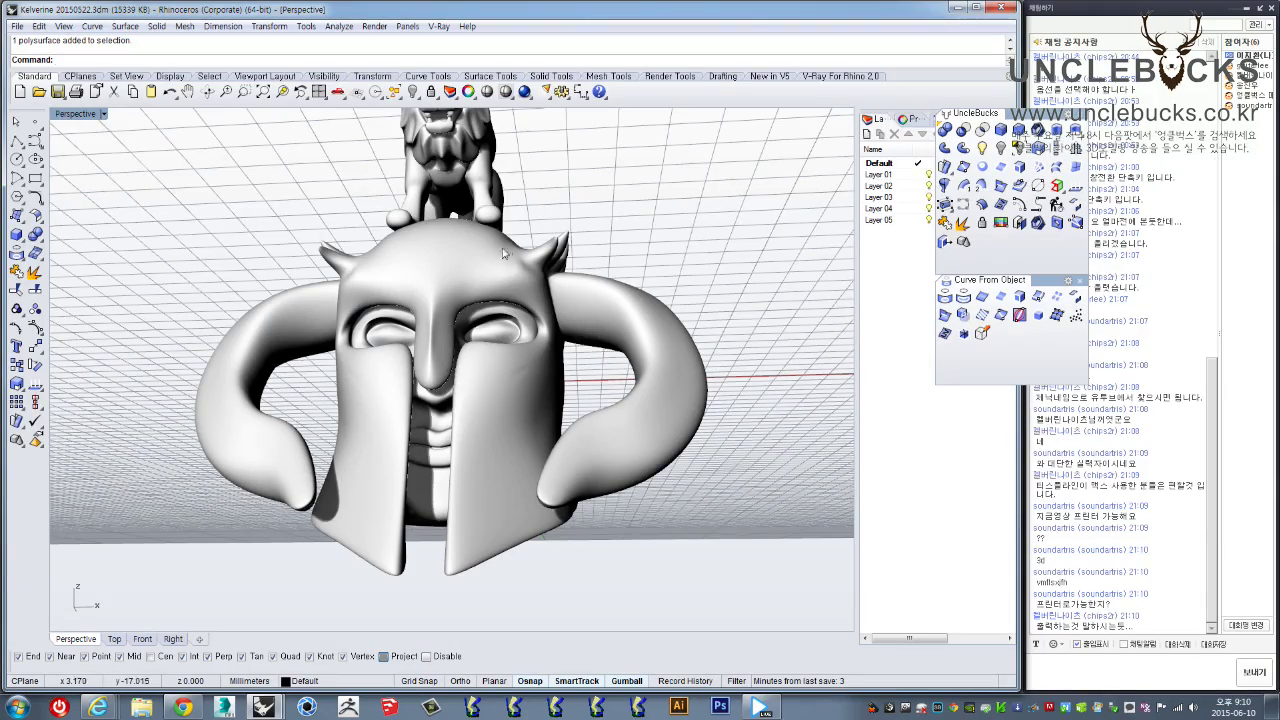
pyautogui.moveTo(466, 444); pyautogui.dragTo(508, 370, button='right')
pyautogui.click(393, 168)
pyautogui.moveTo(700, 320); pyautogui.dragTo(551, 266, button='right')
pyautogui.scroll(6, 600, 308)
pyautogui.click(551, 266)
pyautogui.moveTo(568, 221); pyautogui.dragTo(337, 410)
pyautogui.click(337, 409)
pyautogui.moveTo(337, 409)
pyautogui.mouseDown(button='right')
pyautogui.moveTo(433, 421)
pyautogui.moveTo(440, 388)
pyautogui.mouseUp(button='right')
pyautogui.click(520, 433)
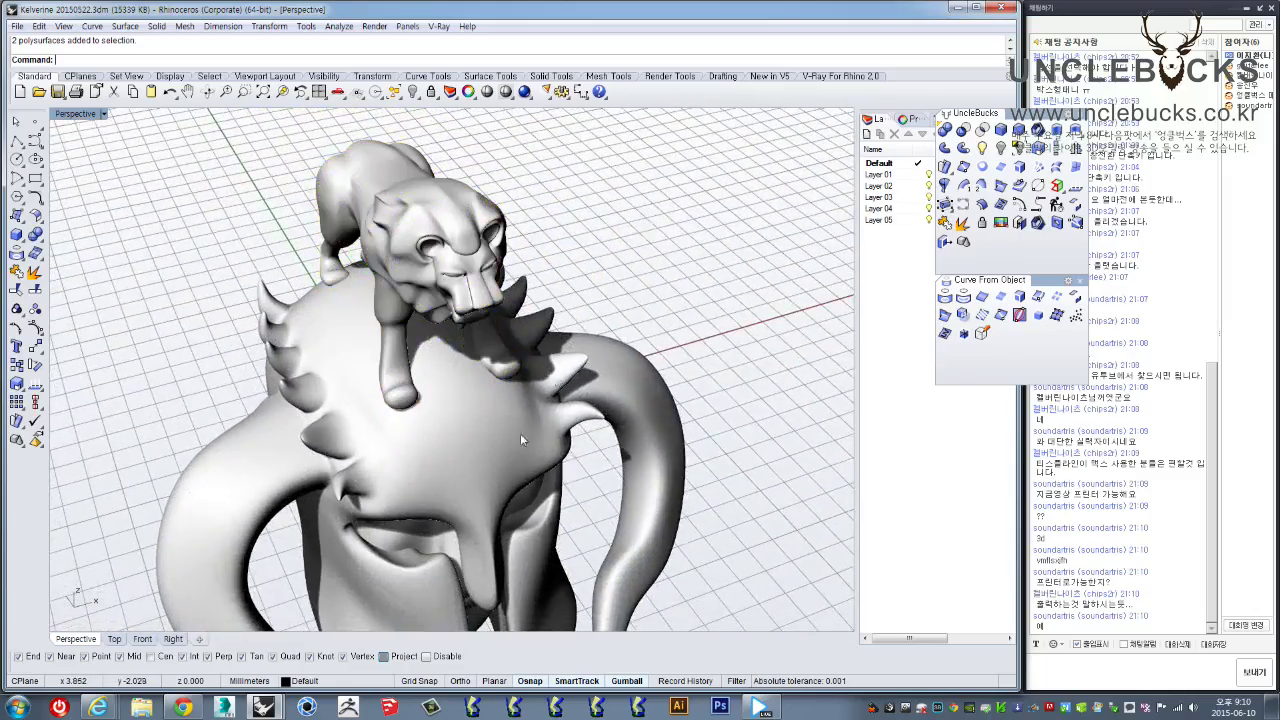
pyautogui.moveTo(520, 433); pyautogui.dragTo(540, 345, button='right')
pyautogui.moveTo(455, 470)
pyautogui.keyDown('shift'); pyautogui.mouseDown(button='right')
pyautogui.moveTo(477, 331)
pyautogui.moveTo(487, 336)
pyautogui.moveTo(415, 236)
pyautogui.moveTo(491, 297)
pyautogui.moveTo(574, 292)
pyautogui.moveTo(780, 360)
pyautogui.moveTo(566, 437)
pyautogui.moveTo(600, 394)
pyautogui.moveTo(491, 289)
pyautogui.moveTo(457, 302)
pyautogui.moveTo(432, 370)
pyautogui.mouseUp(button='right'); pyautogui.keyUp('shift')
pyautogui.click(477, 330)
pyautogui.press('Escape')
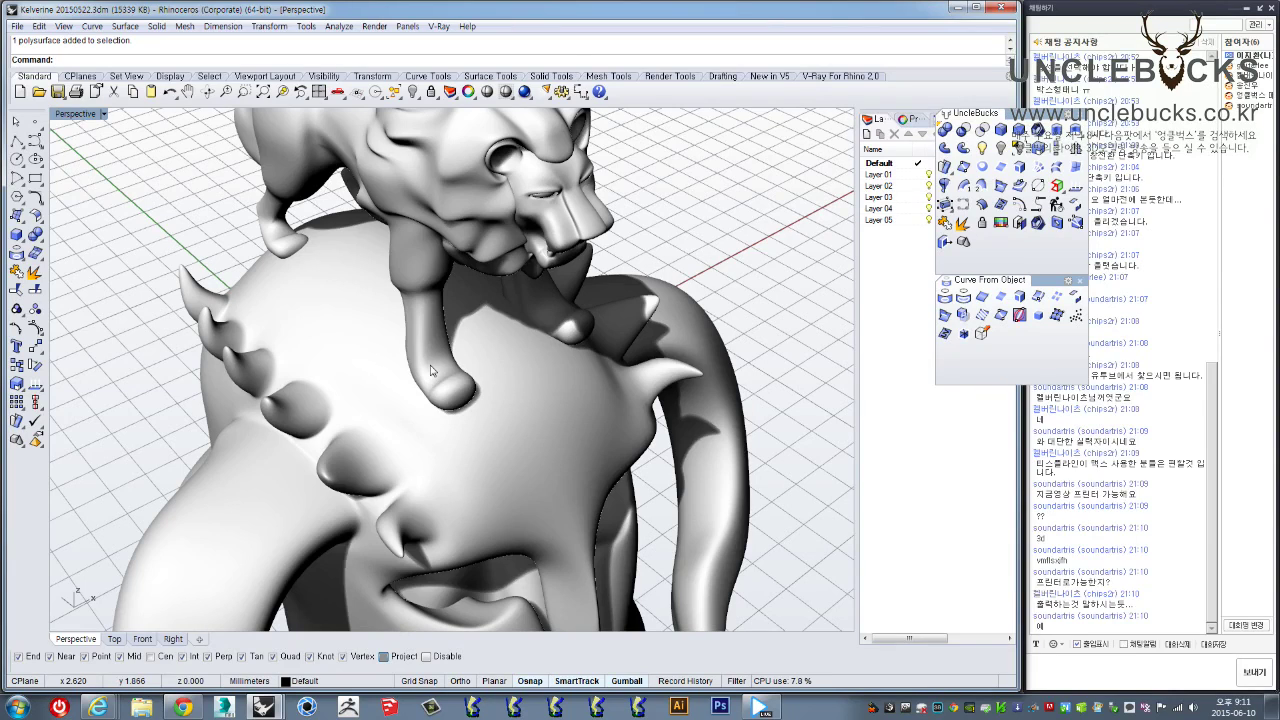